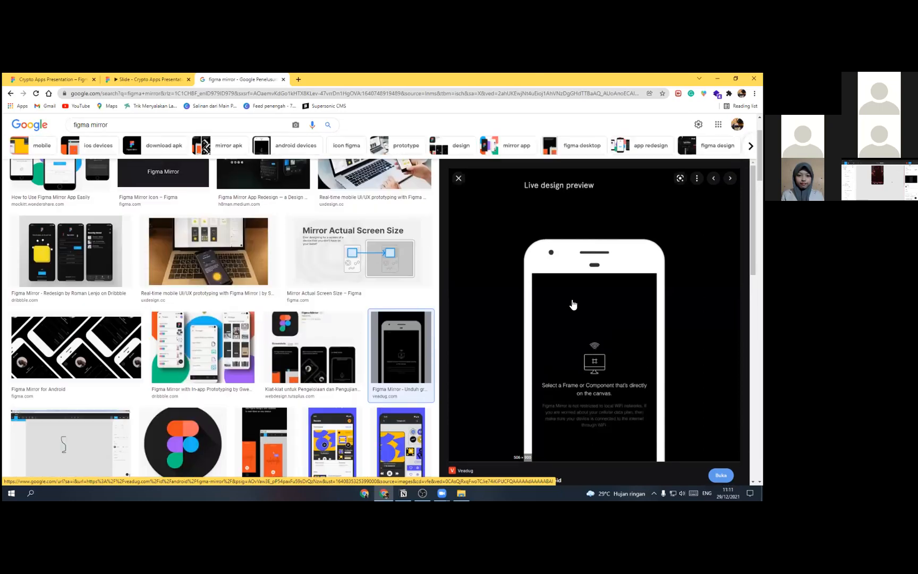
# Step: Review the Figma Mirror live design preview in the image search results
pyautogui.scroll(3, 603, 318)
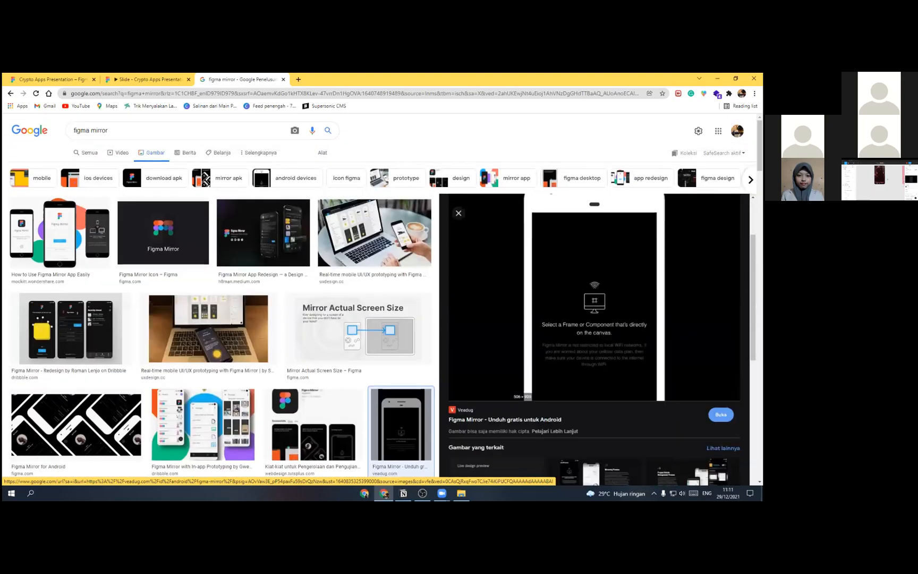
pyautogui.scroll(-3, 584, 306)
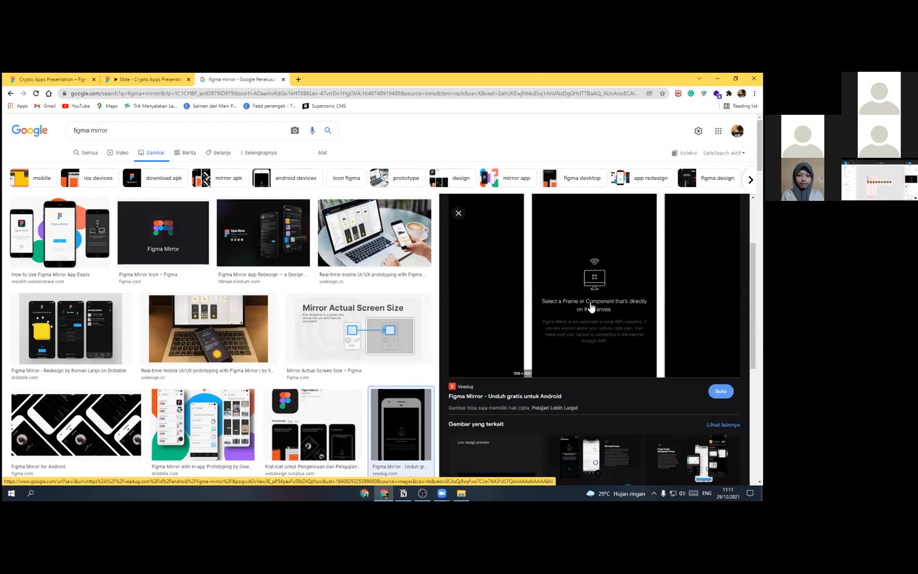
pyautogui.click(53, 79)
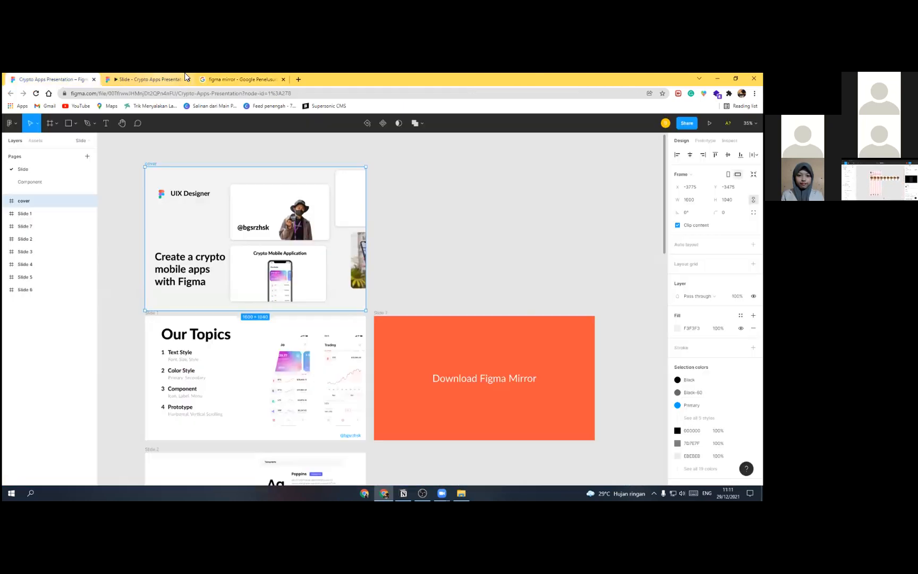
pyautogui.click(249, 80)
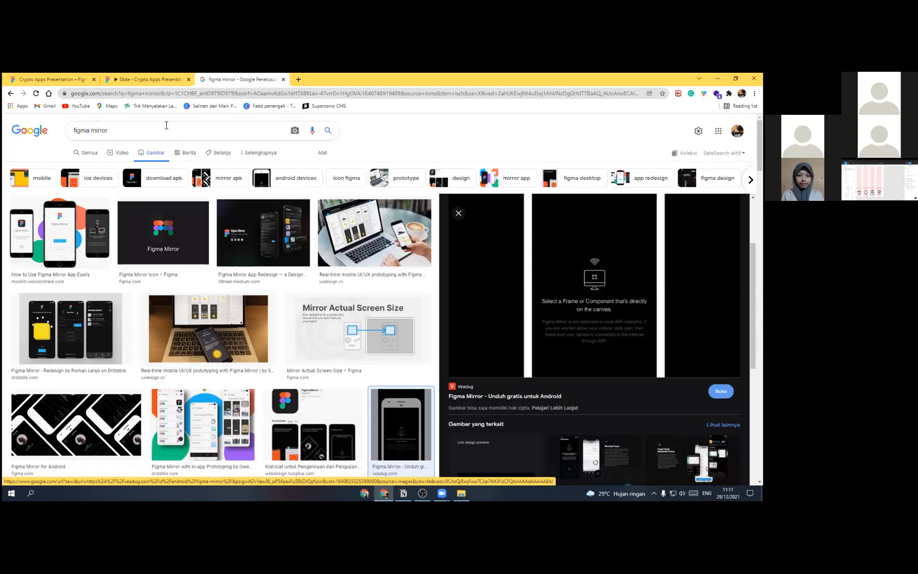
# Step: Present the prototype slides from Download Figma Mirror through Text Style, Color Style, Component and Prototyping to the closing Lets Go! slide
pyautogui.click(172, 78)
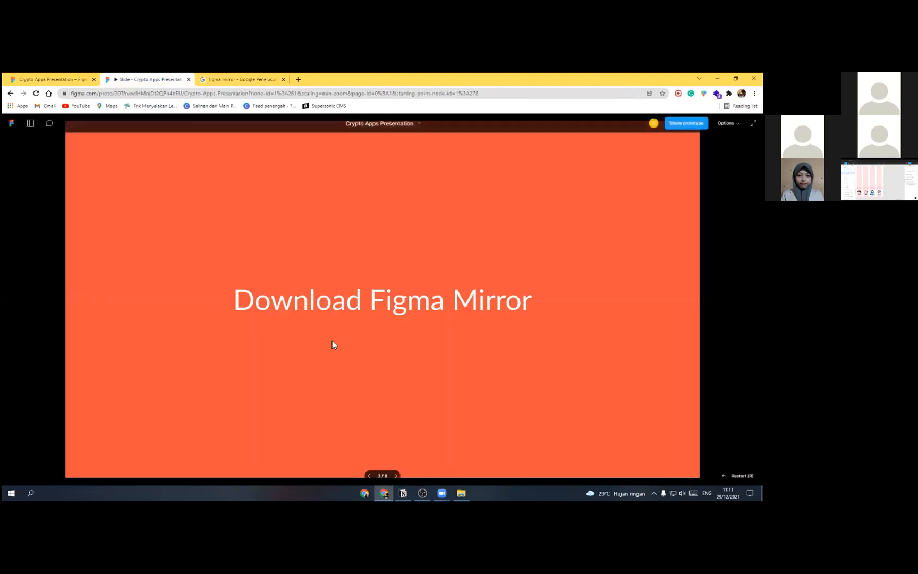
pyautogui.press('Right')
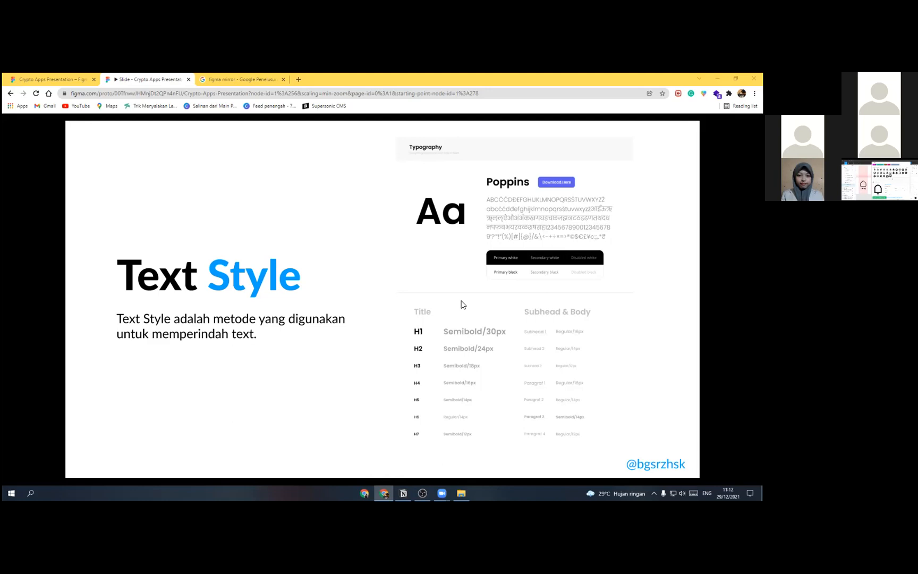
pyautogui.press('Right')
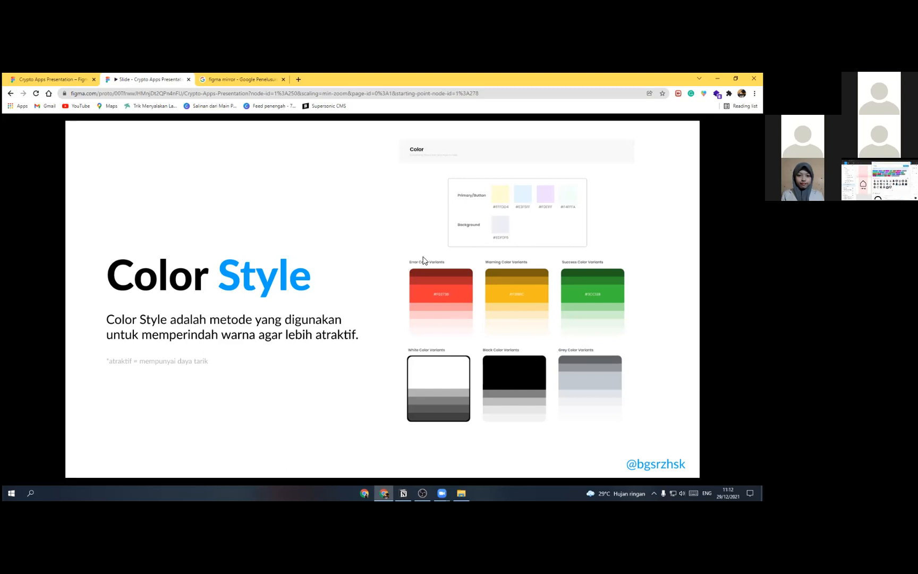
pyautogui.press('Right')
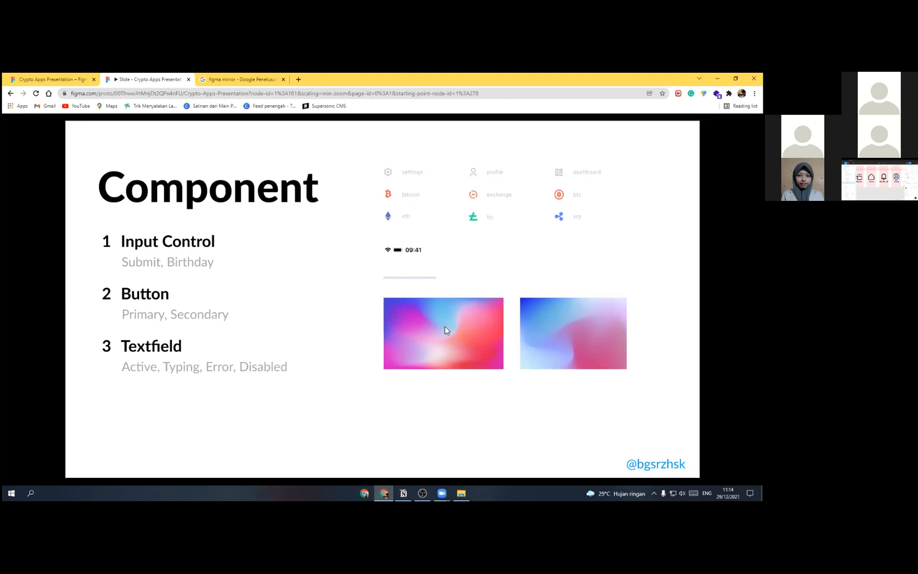
pyautogui.press('Right')
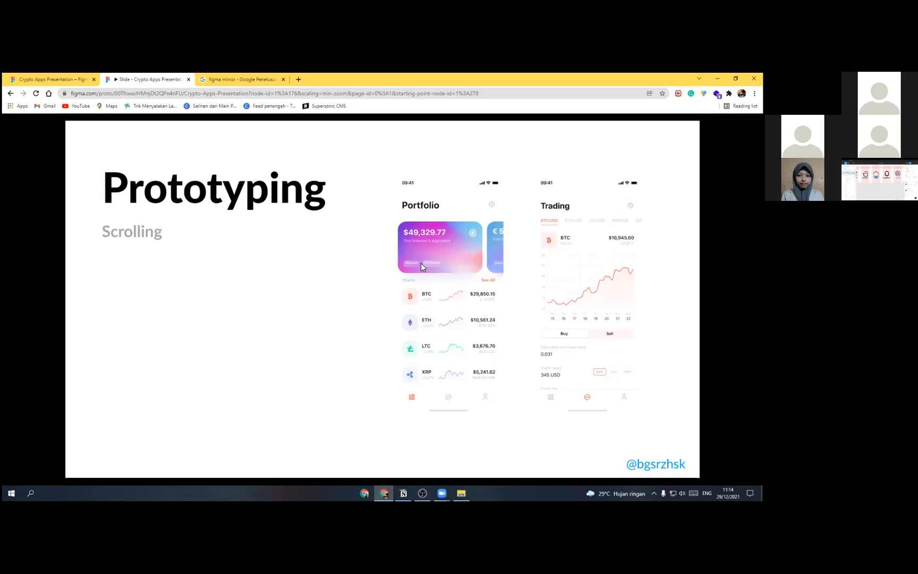
pyautogui.click(400, 257)
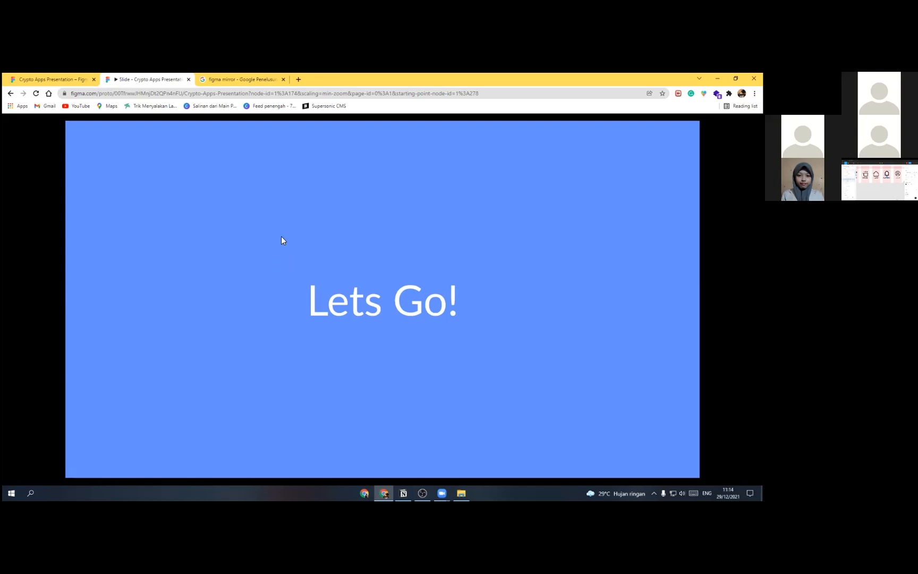
# Step: Open the Component page of the presentation design file and examine the Portfolio and Trading reference screens up close
pyautogui.click(41, 80)
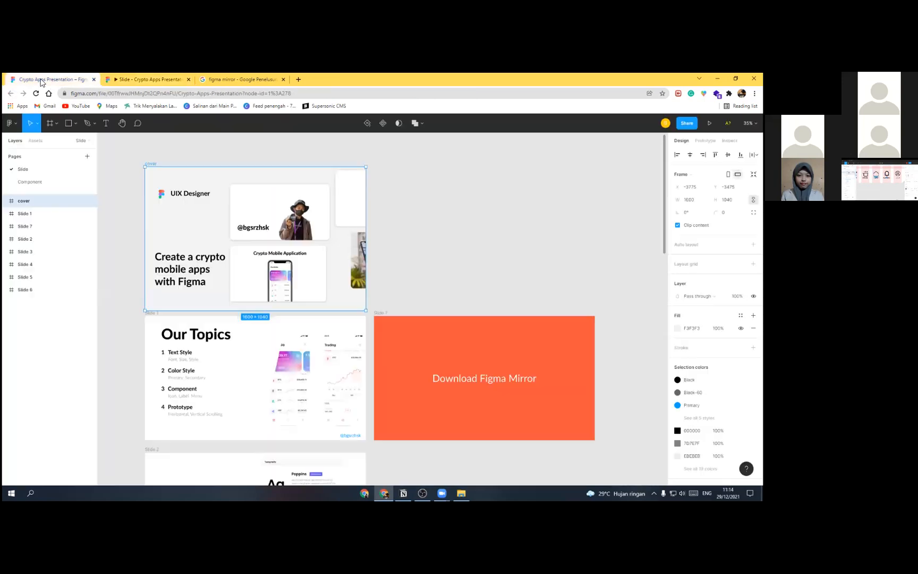
pyautogui.click(56, 182)
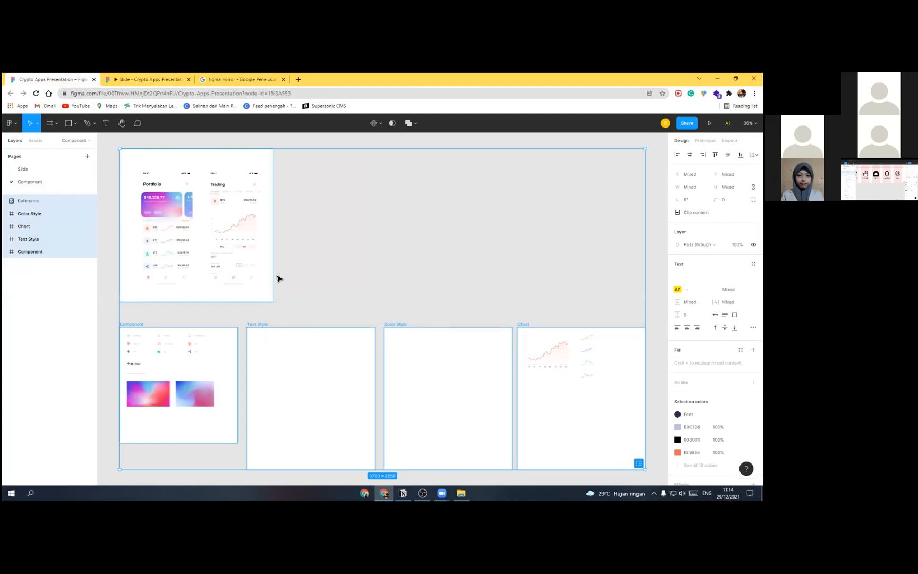
pyautogui.scroll(5, 292, 286)
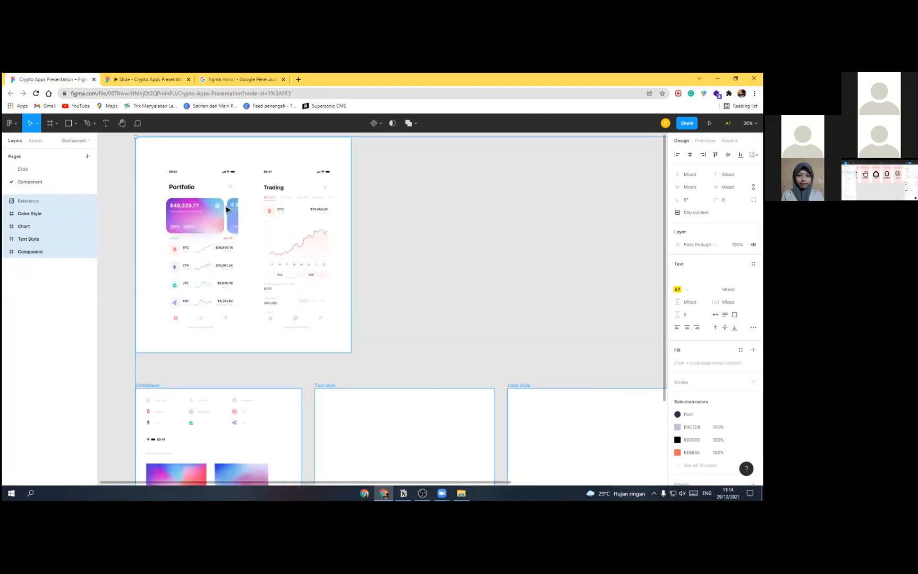
pyautogui.scroll(3, 258, 298)
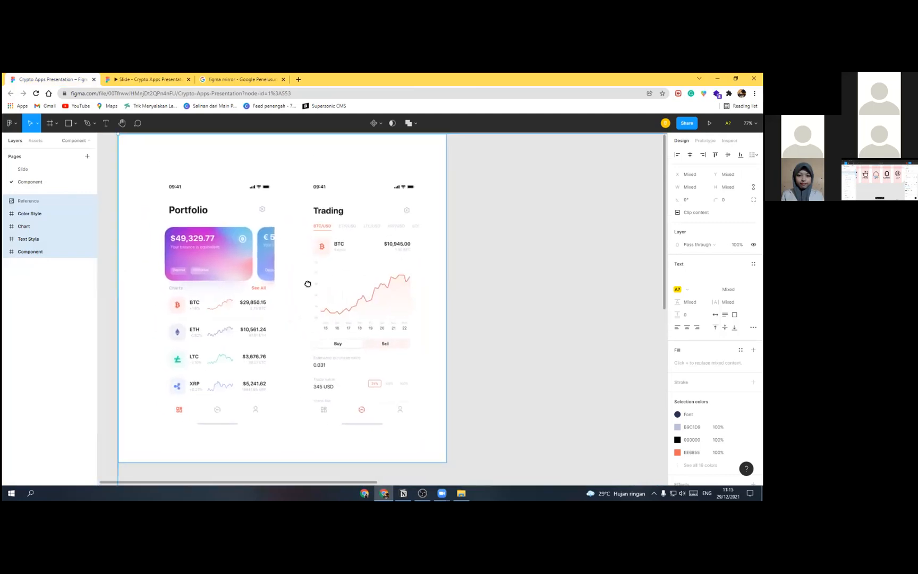
pyautogui.moveTo(307, 291); pyautogui.dragTo(307, 287)
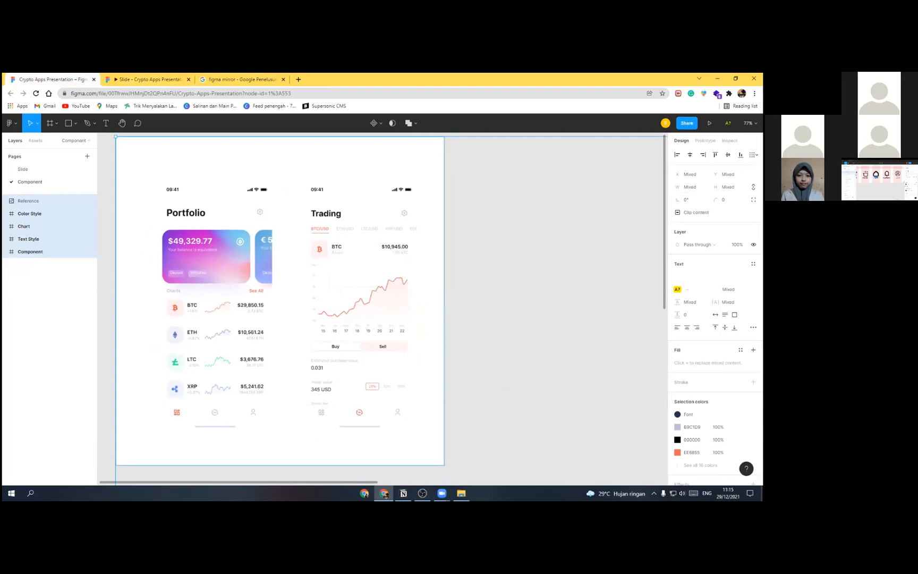
# Step: Set the invite permission to can edit in the sharing settings and copy the file's link
pyautogui.click(686, 123)
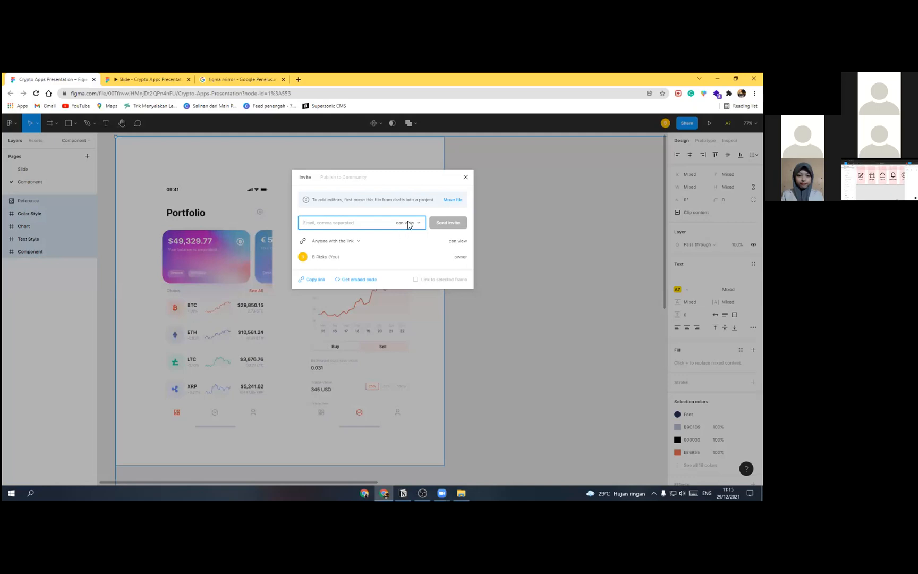
pyautogui.click(318, 279)
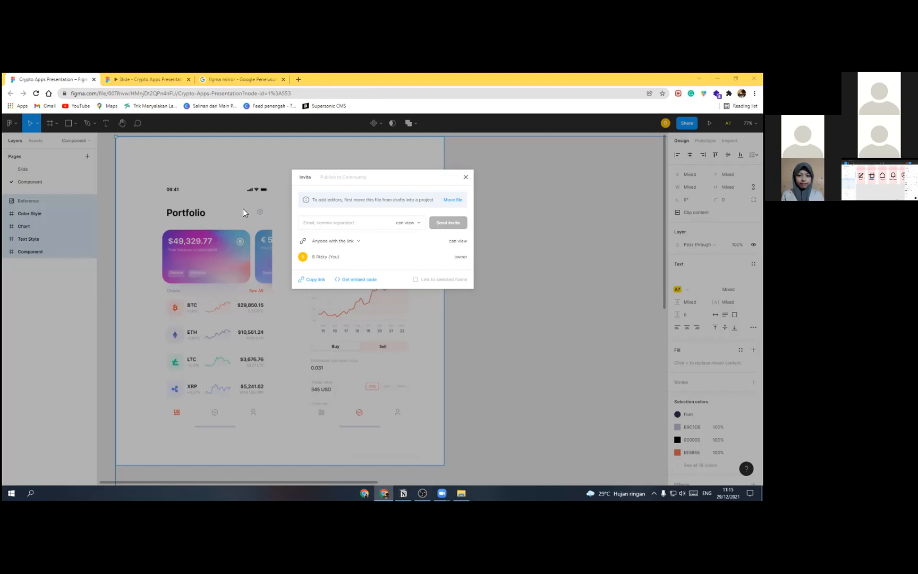
pyautogui.click(411, 222)
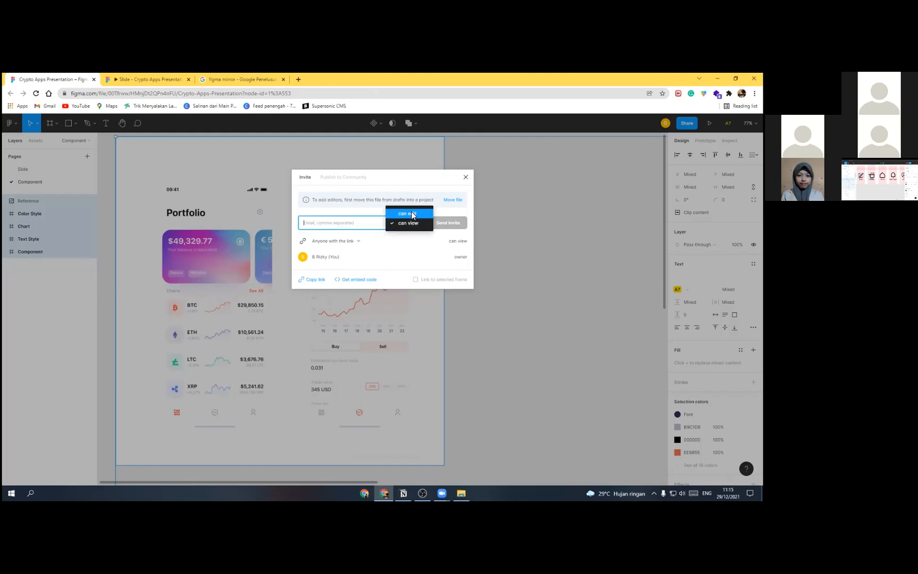
pyautogui.click(412, 214)
pyautogui.click(311, 280)
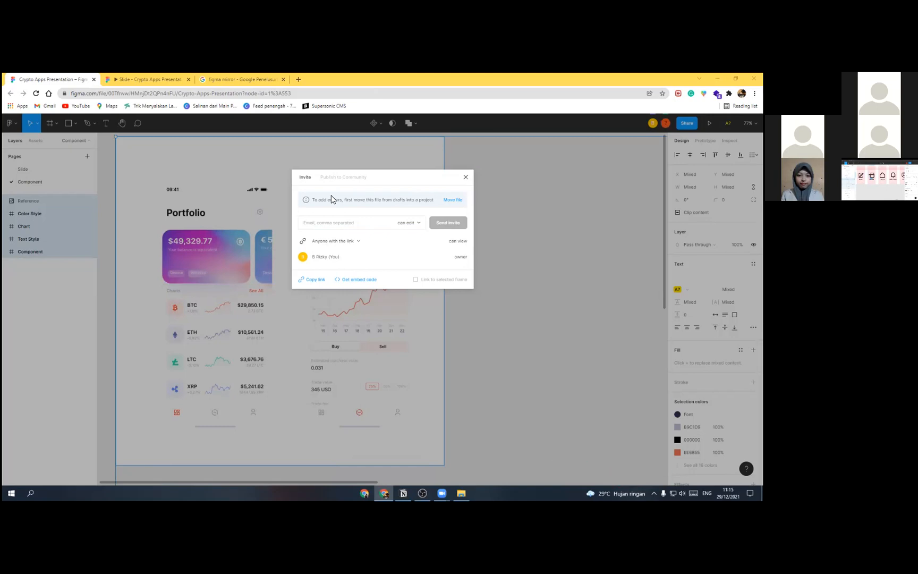
pyautogui.click(465, 176)
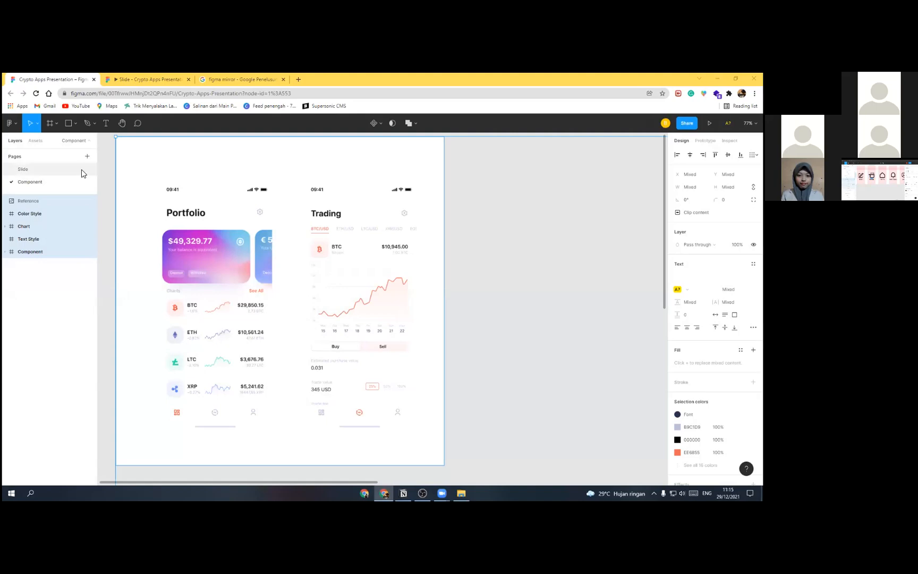
# Step: Check the Slide page, the Component page's overall frame layout and the file's sharing settings
pyautogui.click(41, 169)
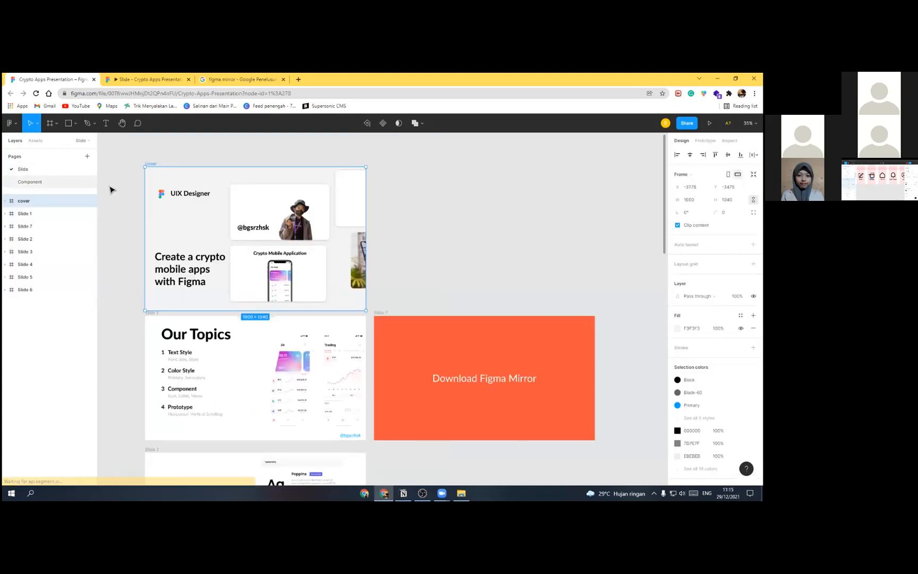
pyautogui.click(28, 182)
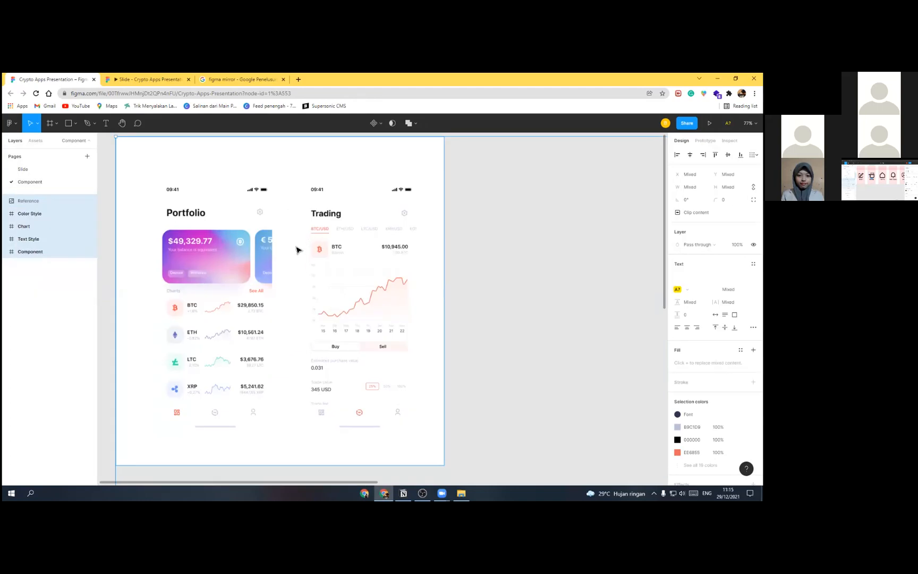
pyautogui.scroll(-5, 295, 246)
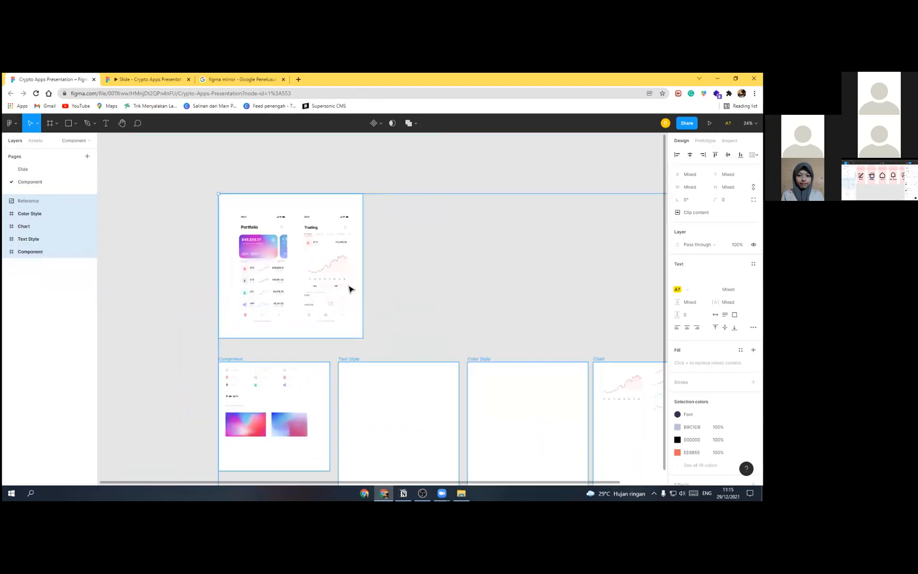
pyautogui.hscroll(5, 396, 283)
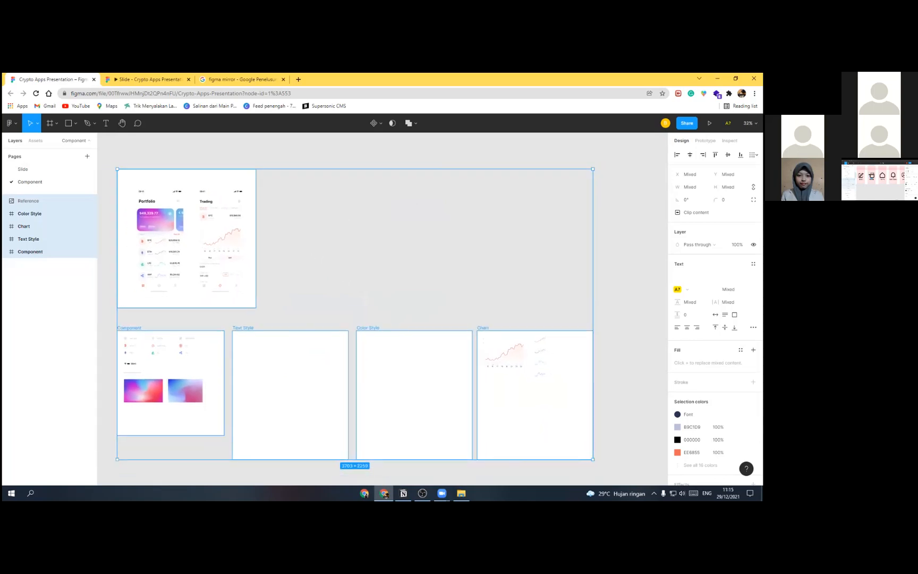
pyautogui.click(687, 122)
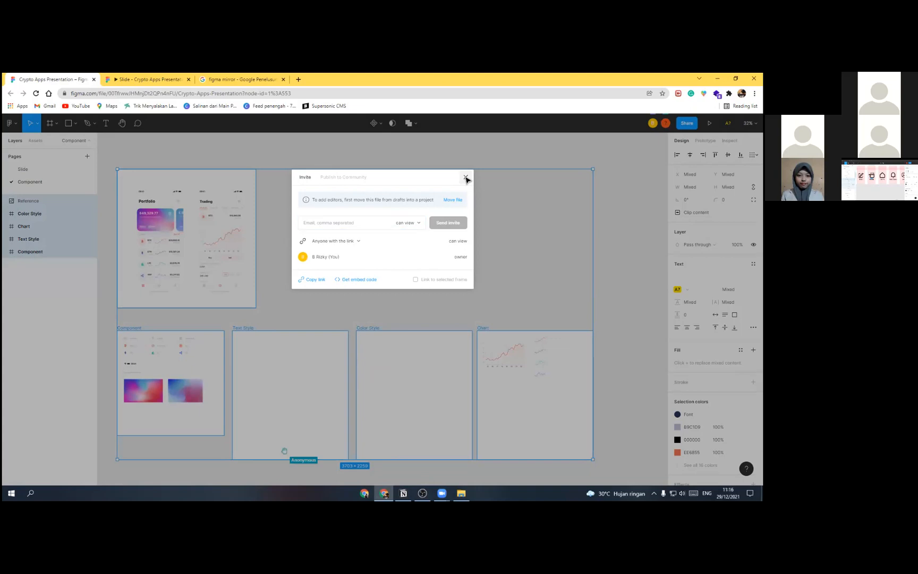
pyautogui.click(465, 178)
# Step: Look over the reference image and the Component, Text Style, Color Style and Chart frames on the Component page
pyautogui.scroll(-2, 317, 245)
pyautogui.scroll(3, 219, 316)
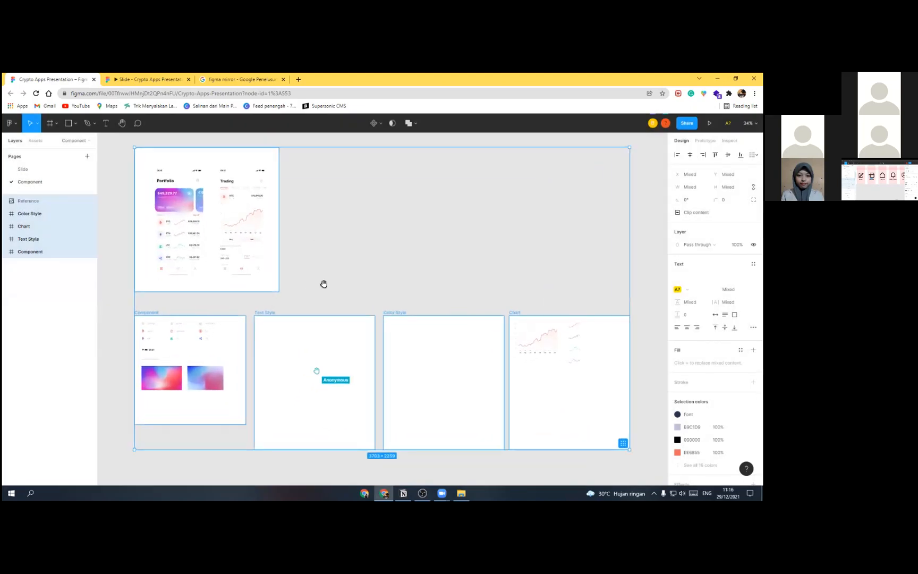
pyautogui.moveTo(320, 284); pyautogui.dragTo(373, 244)
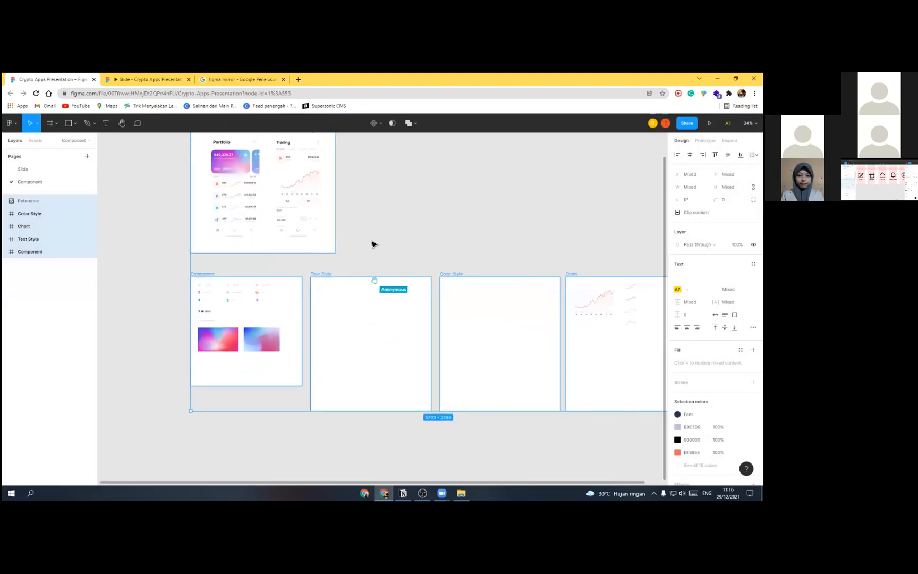
pyautogui.click(152, 284)
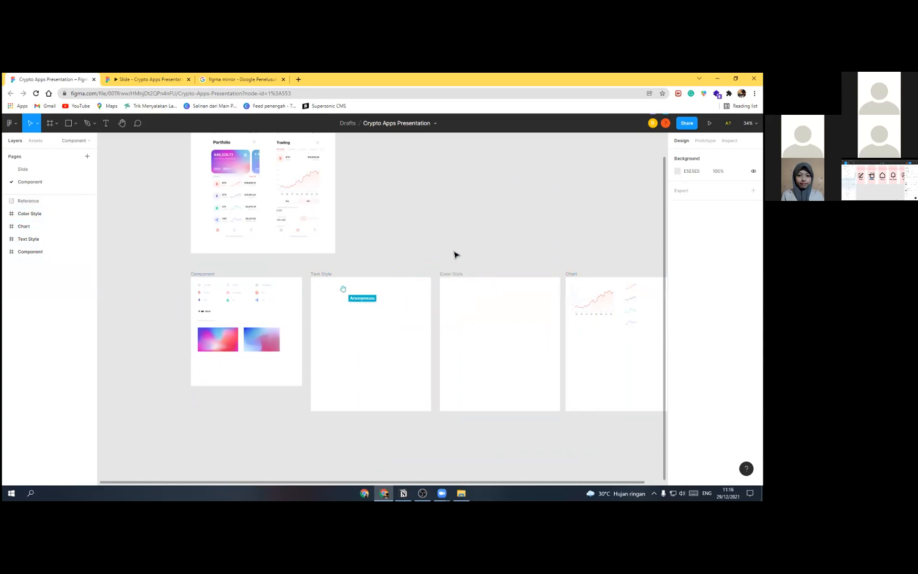
pyautogui.scroll(-2, 457, 217)
pyautogui.moveTo(472, 221); pyautogui.dragTo(427, 234)
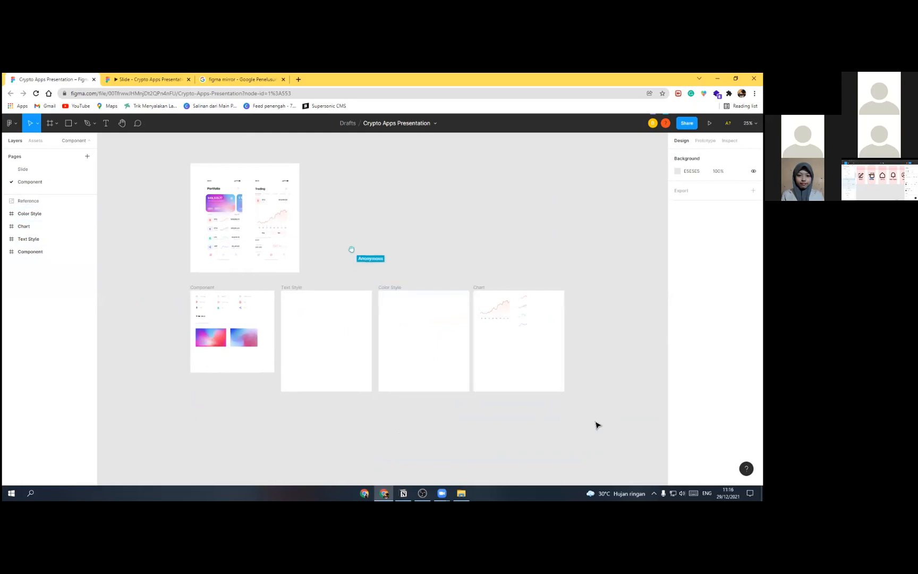
pyautogui.moveTo(596, 418); pyautogui.dragTo(137, 280)
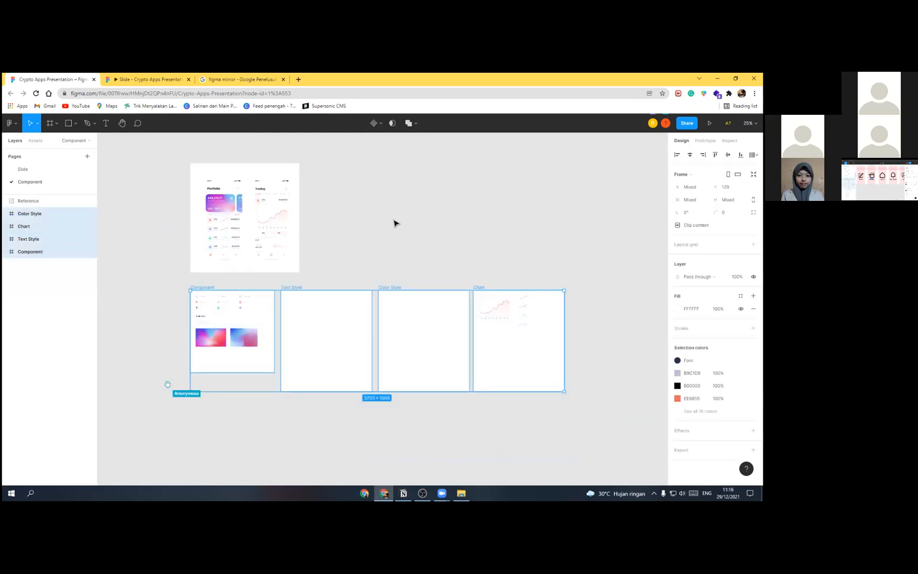
pyautogui.click(394, 220)
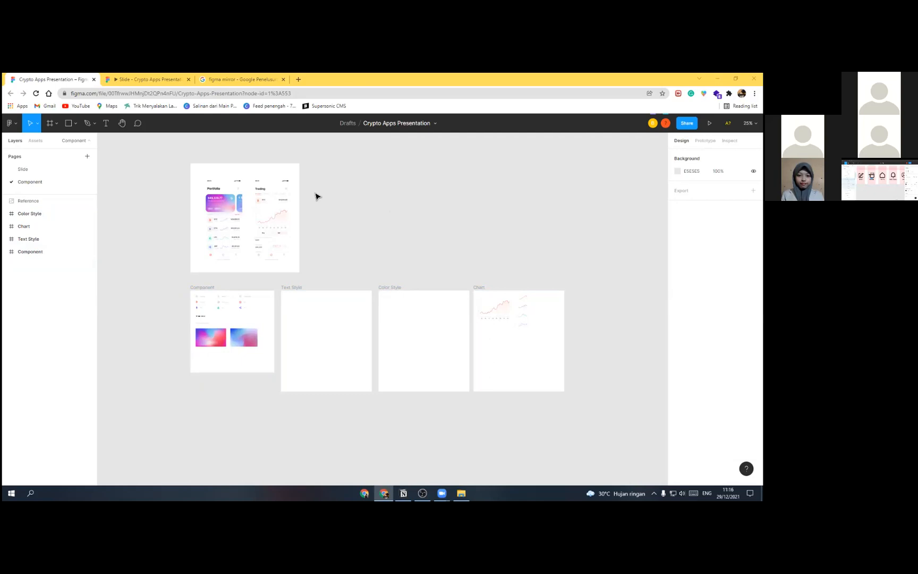
# Step: Enter the collaborator's e-mail in the presentation file's sharing settings and send an invitation with can edit permission
pyautogui.click(687, 123)
pyautogui.click(403, 223)
pyautogui.click(405, 212)
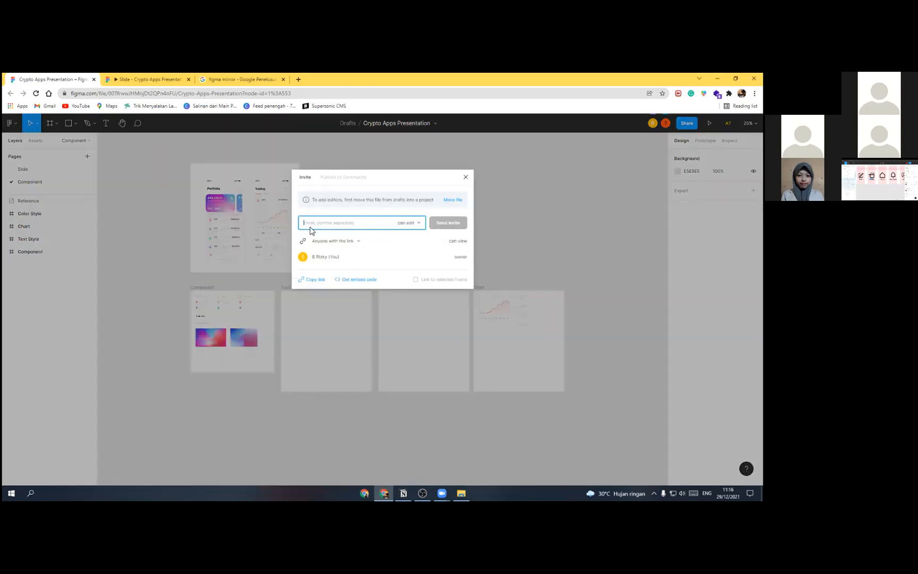
pyautogui.hotkey('ctrl', 'v')
pyautogui.click(447, 223)
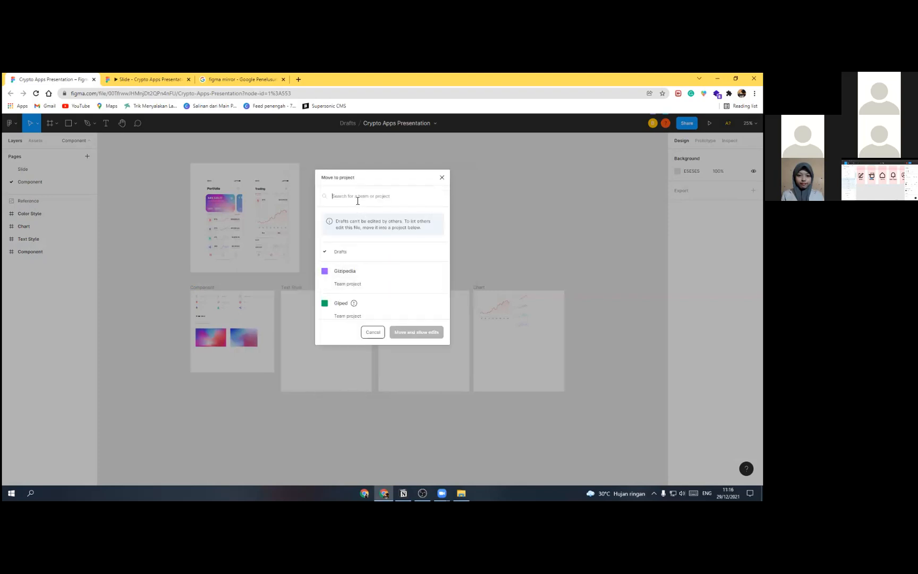
pyautogui.scroll(-2, 380, 298)
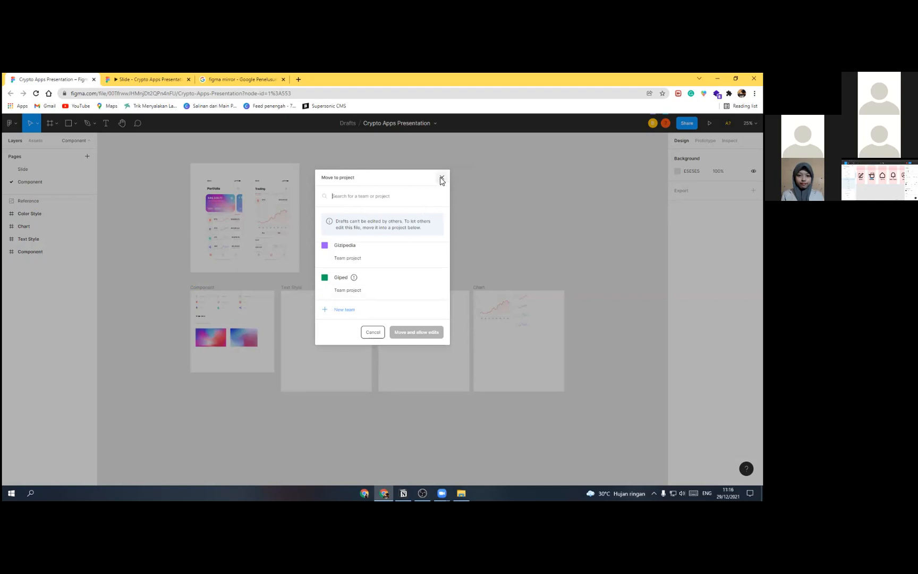
pyautogui.scroll(2, 374, 265)
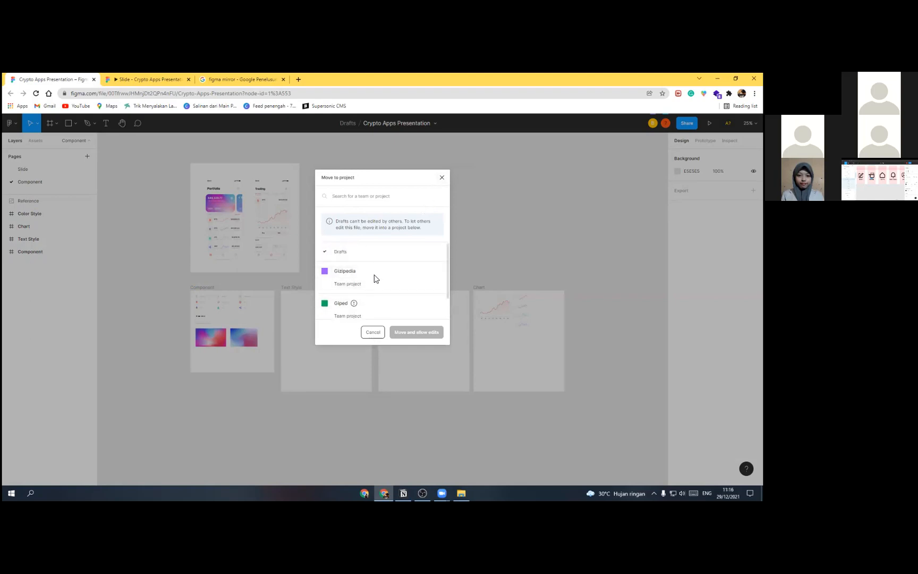
pyautogui.scroll(-2, 353, 281)
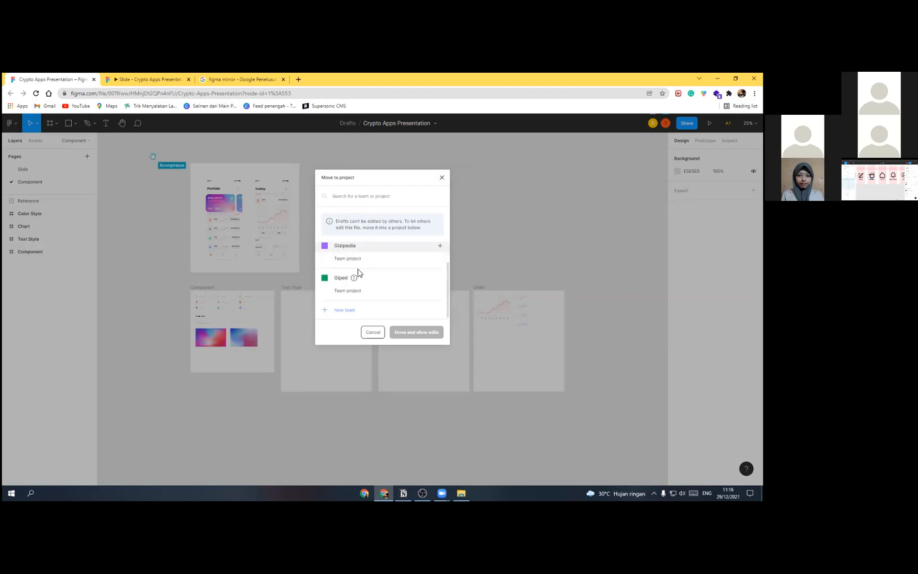
pyautogui.click(345, 310)
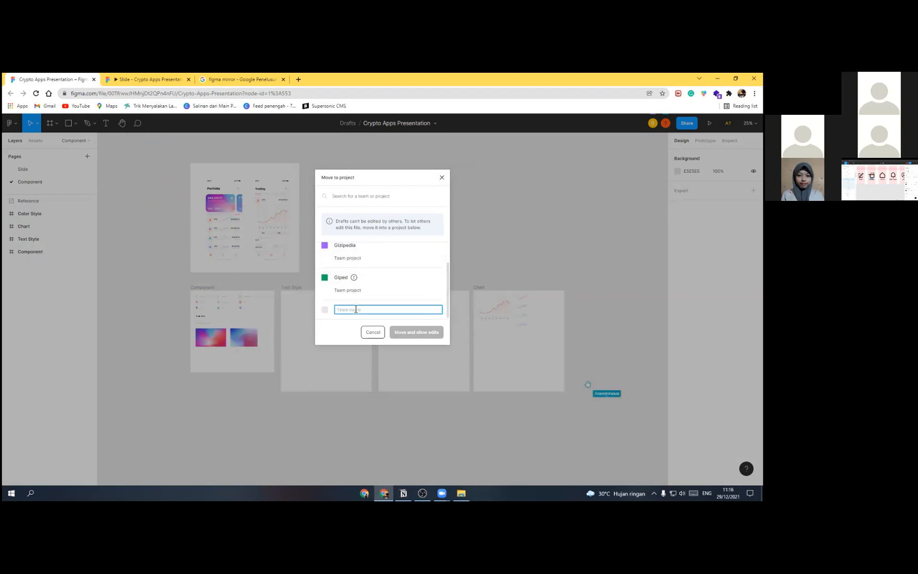
pyautogui.click(359, 197)
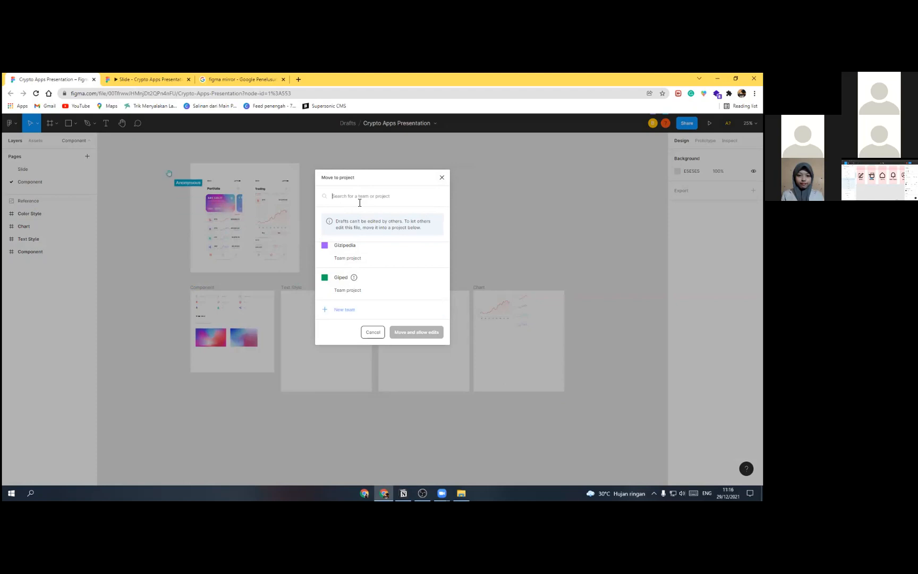
pyautogui.click(373, 332)
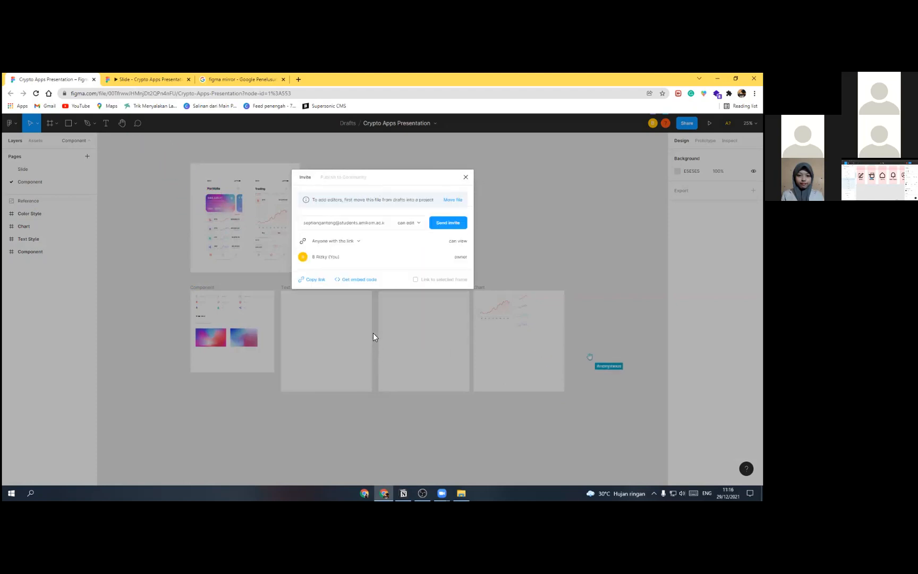
# Step: Check the link access and can edit permission in the sharing settings, and resubmit the collaborator's invitation
pyautogui.click(351, 242)
pyautogui.click(357, 244)
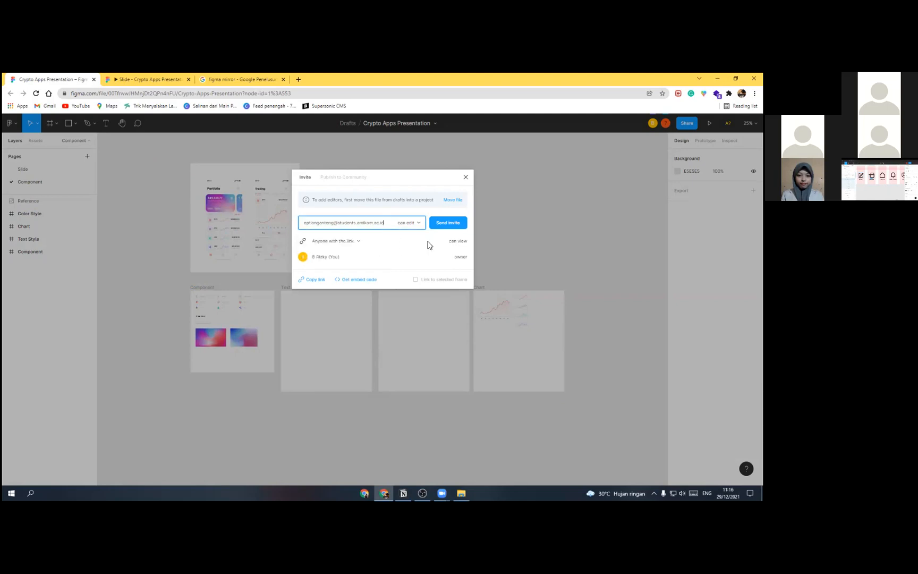
pyautogui.click(417, 227)
pyautogui.click(376, 236)
pyautogui.click(439, 227)
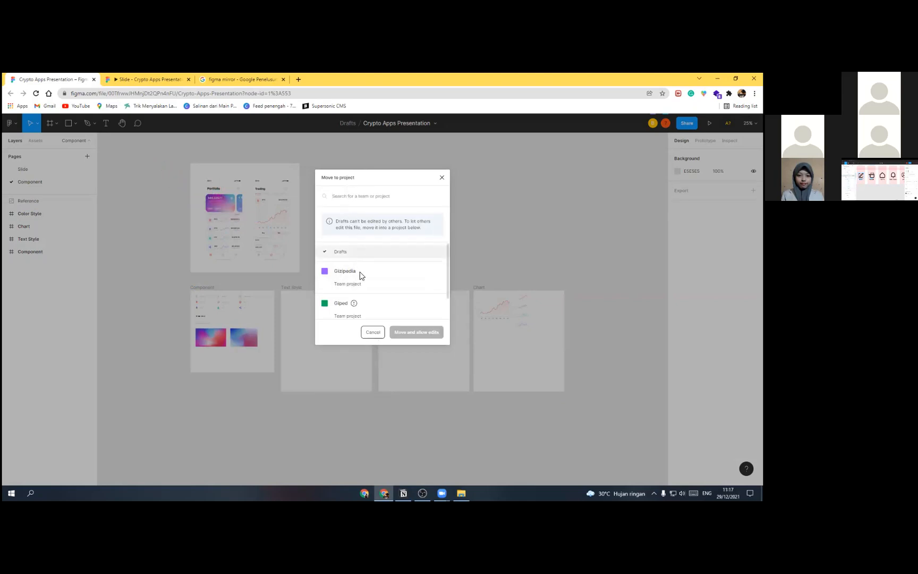
# Step: Create a team named asisten and move the presentation file into its Team project with edits allowed
pyautogui.scroll(-1, 362, 273)
pyautogui.click(350, 308)
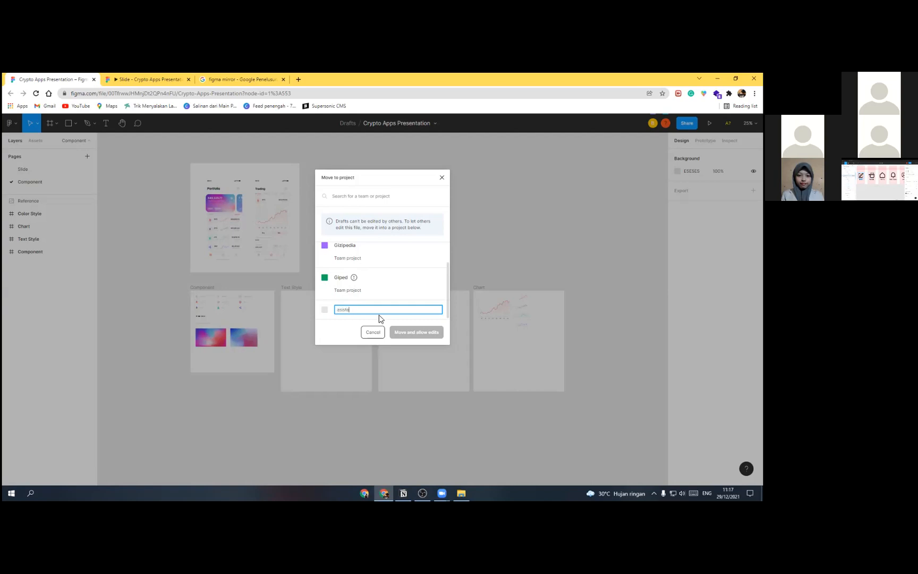
pyautogui.press('Return')
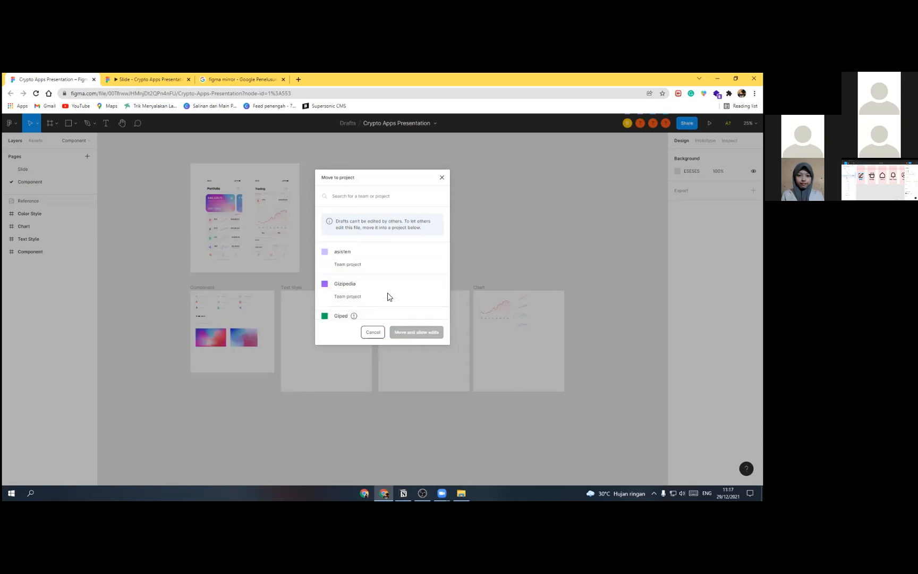
pyautogui.click(377, 264)
pyautogui.click(418, 333)
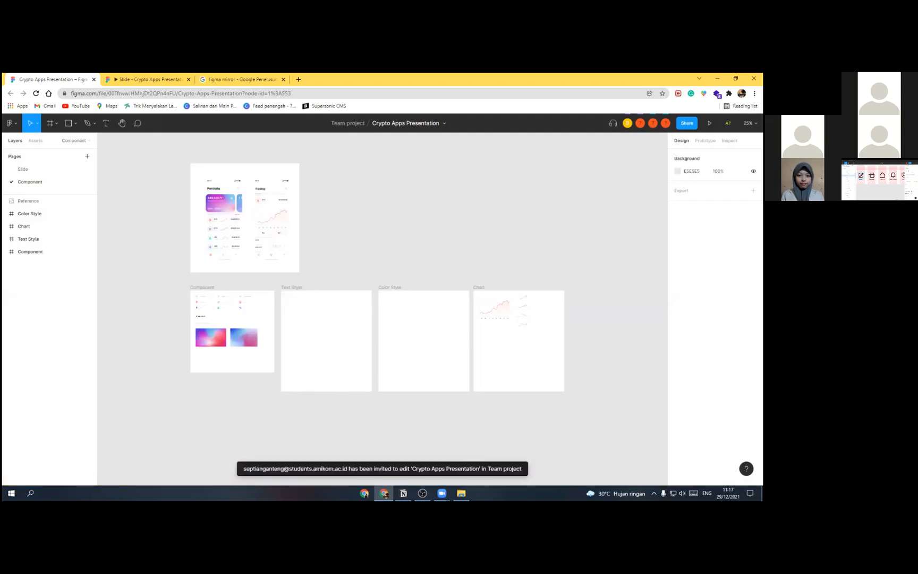
# Step: Observe the anonymous participants' views of the file one after another, and return to independent viewing
pyautogui.click(639, 123)
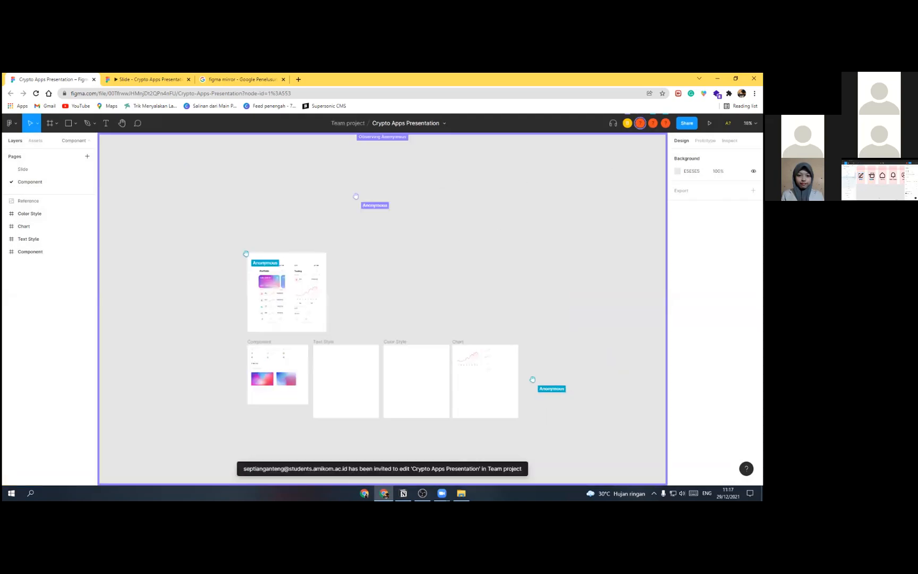
pyautogui.click(653, 123)
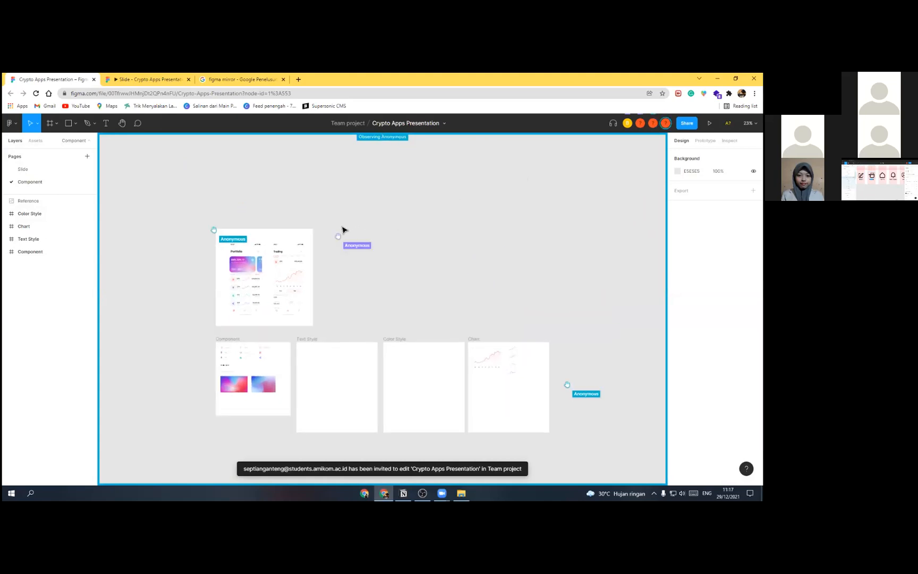
pyautogui.click(240, 276)
pyautogui.click(240, 276)
pyautogui.click(345, 277)
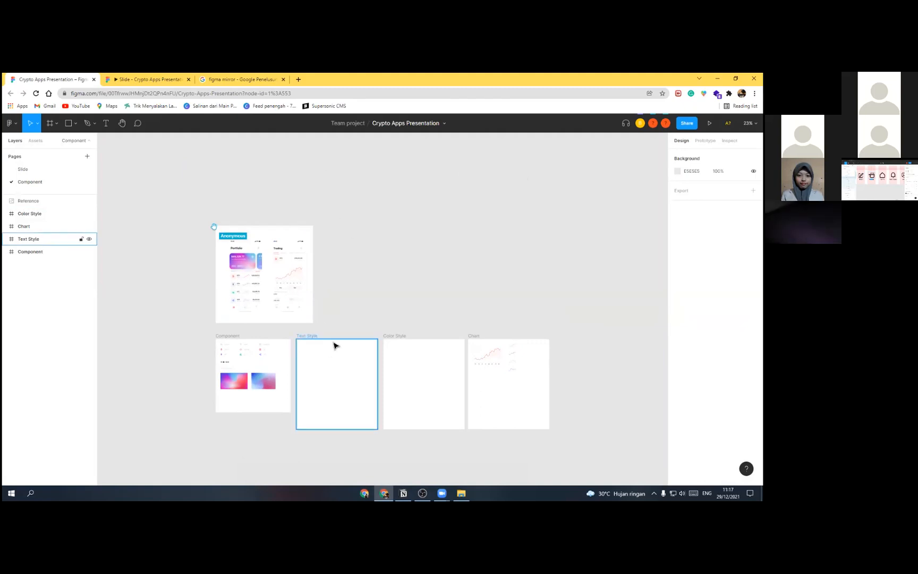
# Step: Highlight the Component, Text Style, Color Style and Chart frames together, clear the selection and review the page's layout
pyautogui.scroll(1, 359, 320)
pyautogui.moveTo(352, 329); pyautogui.dragTo(326, 265)
pyautogui.moveTo(583, 406); pyautogui.dragTo(141, 272)
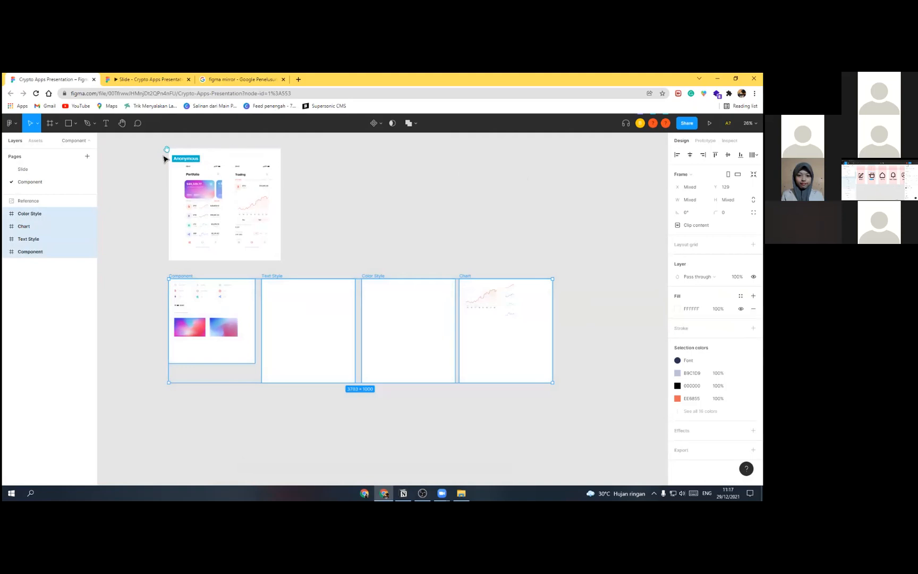
pyautogui.click(363, 241)
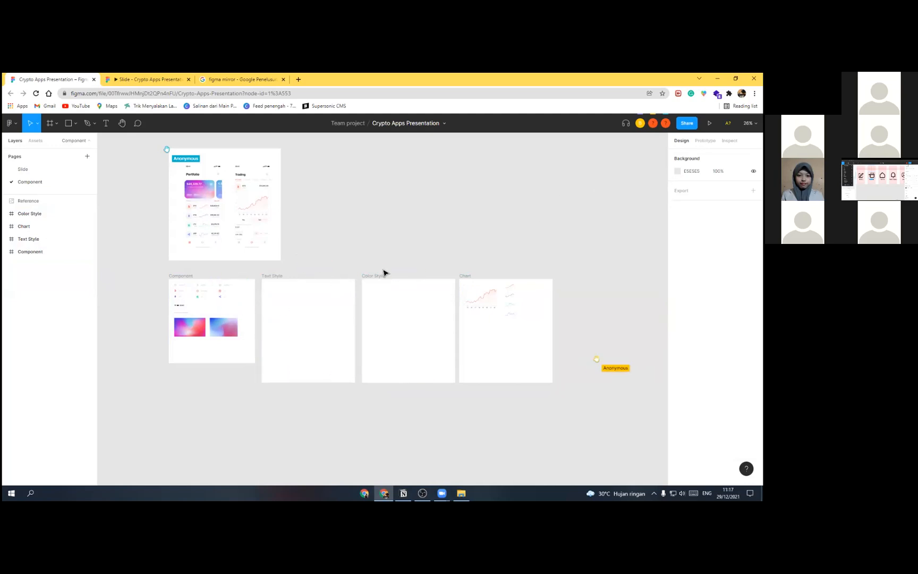
pyautogui.scroll(-1, 387, 256)
pyautogui.scroll(2, 385, 261)
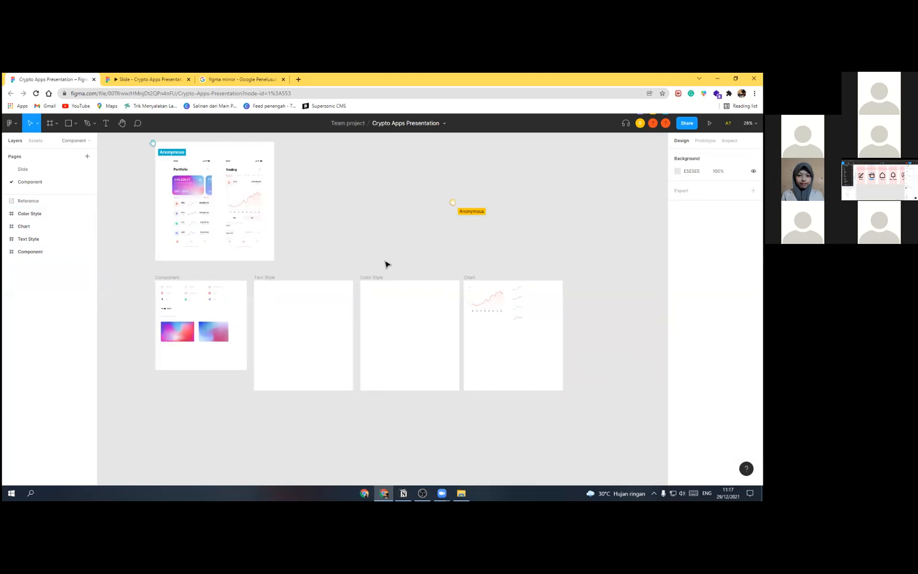
pyautogui.press('space')
pyautogui.moveTo(368, 227); pyautogui.dragTo(368, 251)
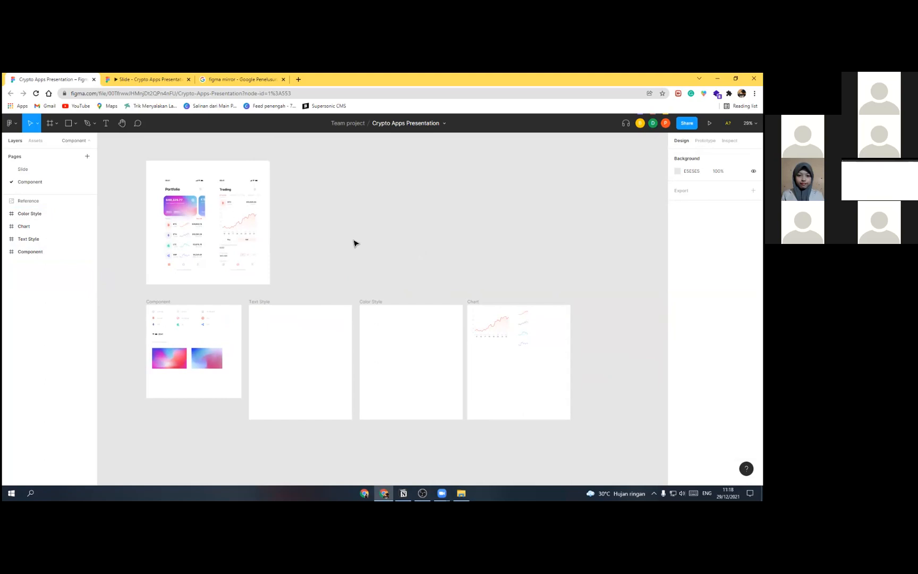
# Step: Examine the Our Topics, Text Style and Color Style slides on the Slide page and return to the Component page
pyautogui.click(78, 171)
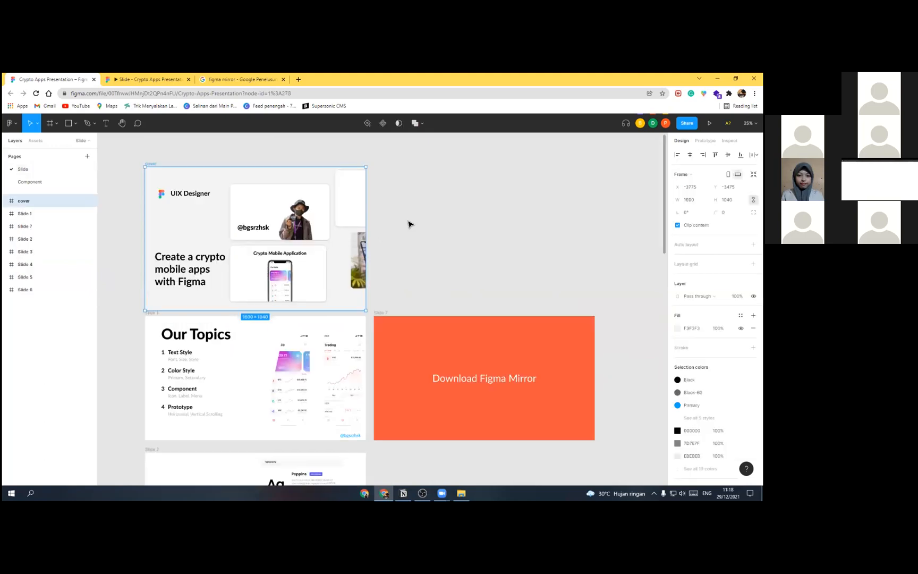
pyautogui.scroll(-5, 409, 224)
pyautogui.scroll(-3, 441, 340)
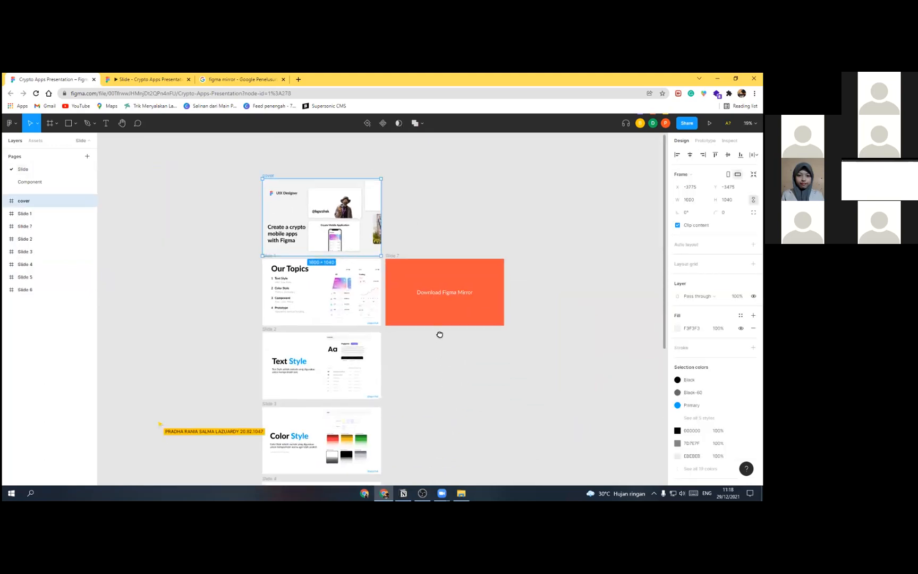
pyautogui.scroll(2, 445, 324)
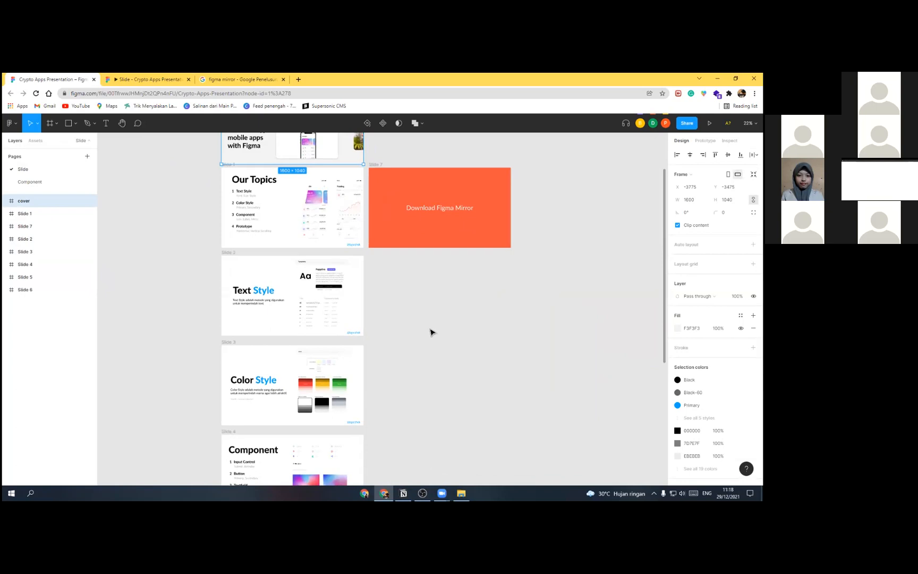
pyautogui.scroll(3, 428, 318)
pyautogui.scroll(5, 449, 309)
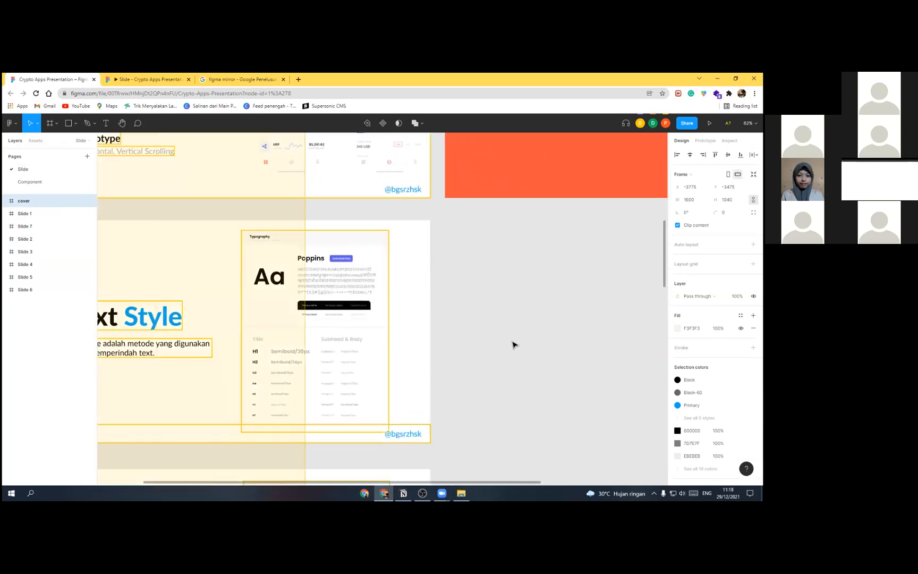
pyautogui.scroll(-4, 563, 300)
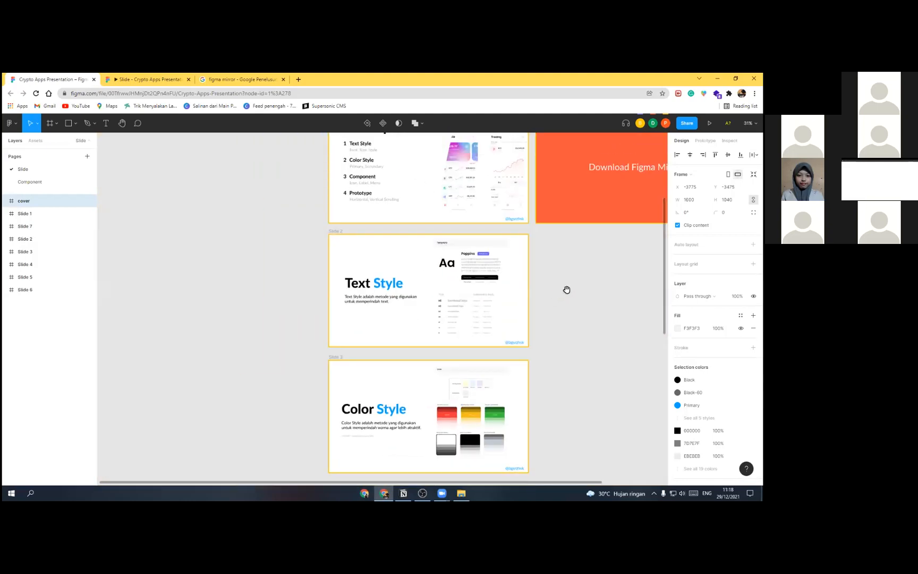
pyautogui.scroll(-2, 535, 296)
pyautogui.scroll(3, 385, 309)
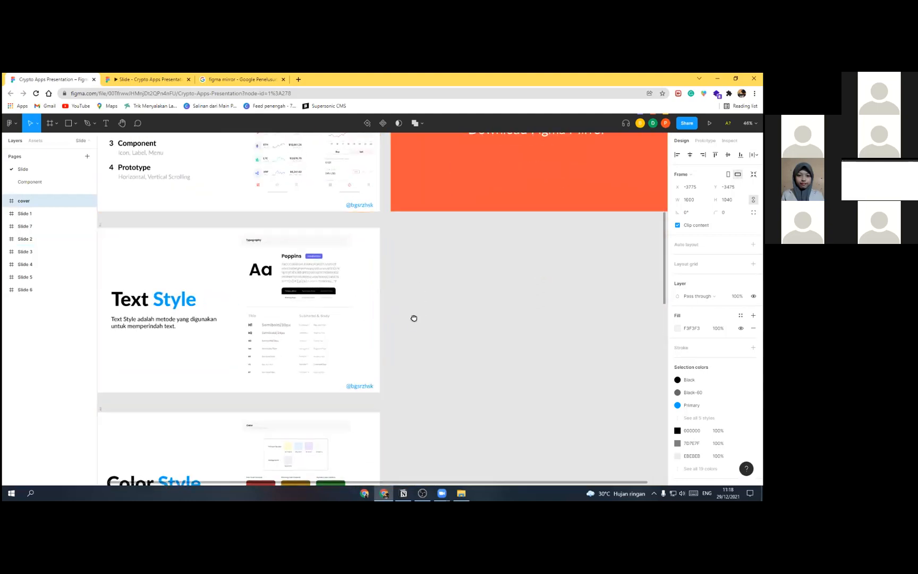
pyautogui.scroll(1, 433, 312)
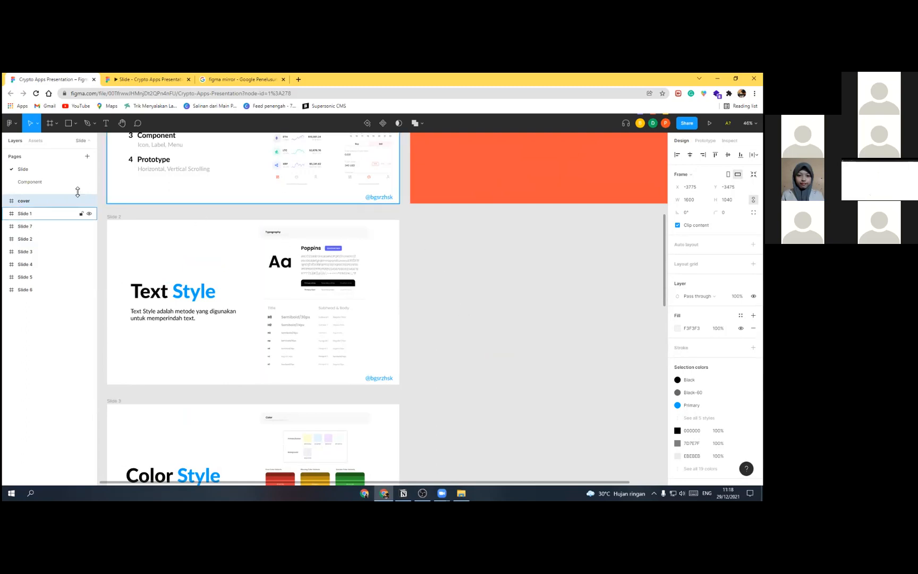
pyautogui.click(48, 184)
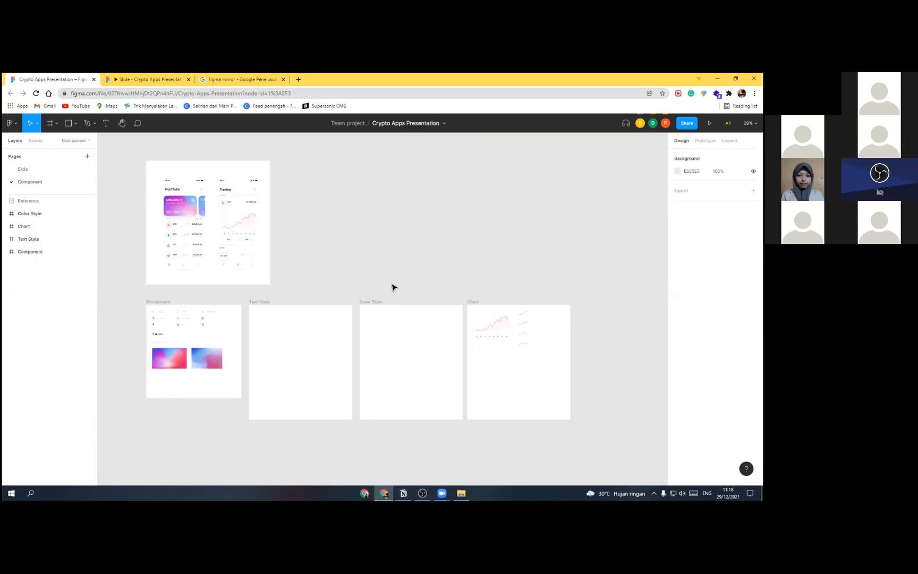
pyautogui.moveTo(326, 270)
pyautogui.mouseDown()
pyautogui.moveTo(329, 252)
pyautogui.moveTo(325, 260)
pyautogui.mouseUp()
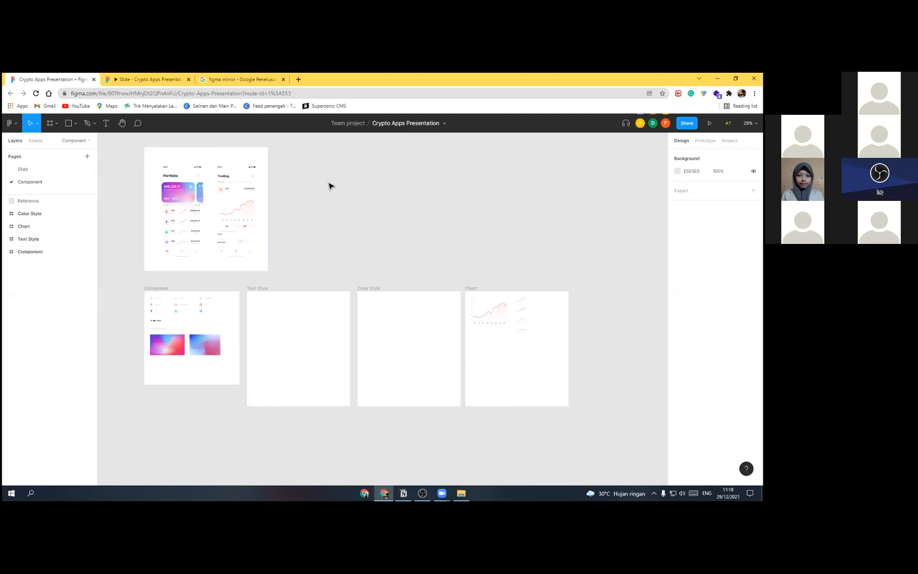
# Step: Create a new design file and name it Crypto Apps
pyautogui.click(10, 123)
pyautogui.moveTo(34, 175)
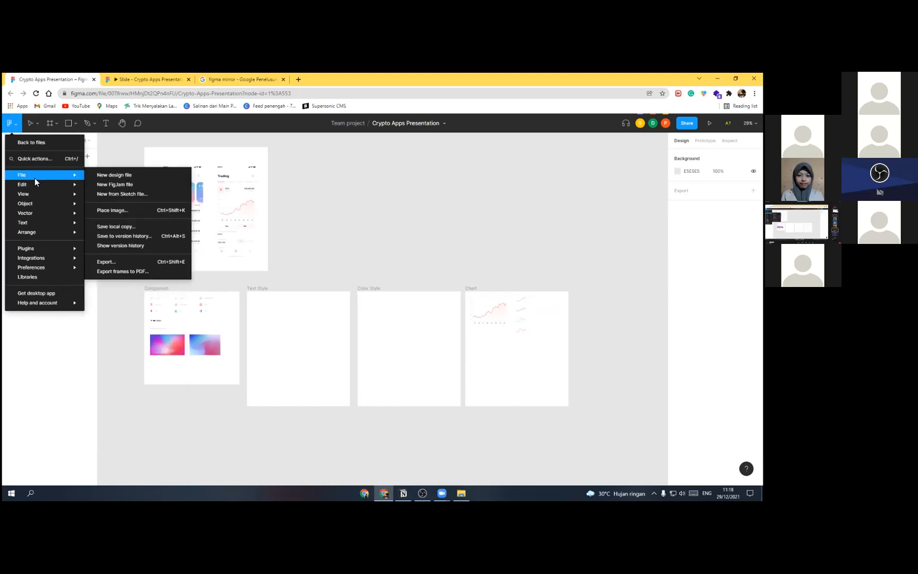
pyautogui.click(106, 175)
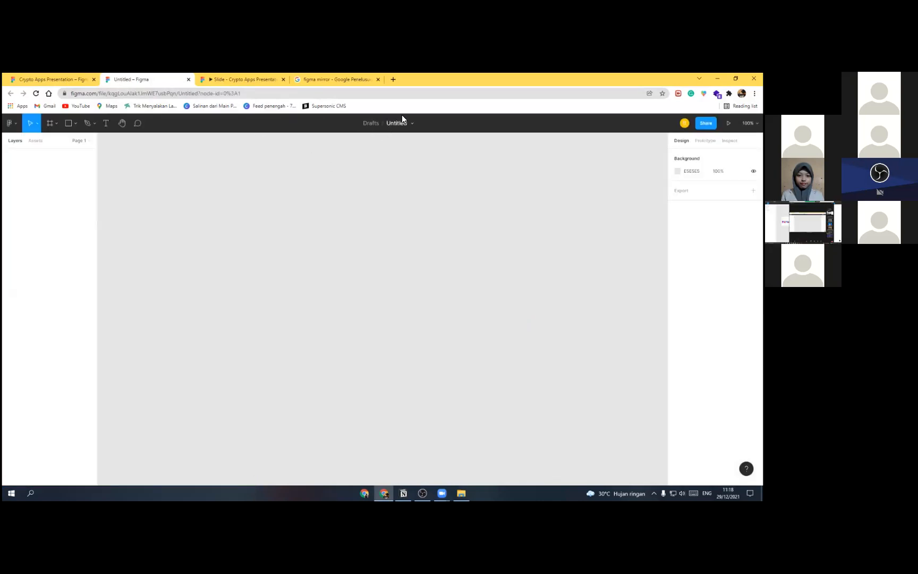
pyautogui.click(397, 123)
pyautogui.write('d')
pyautogui.write('rypto Apps')
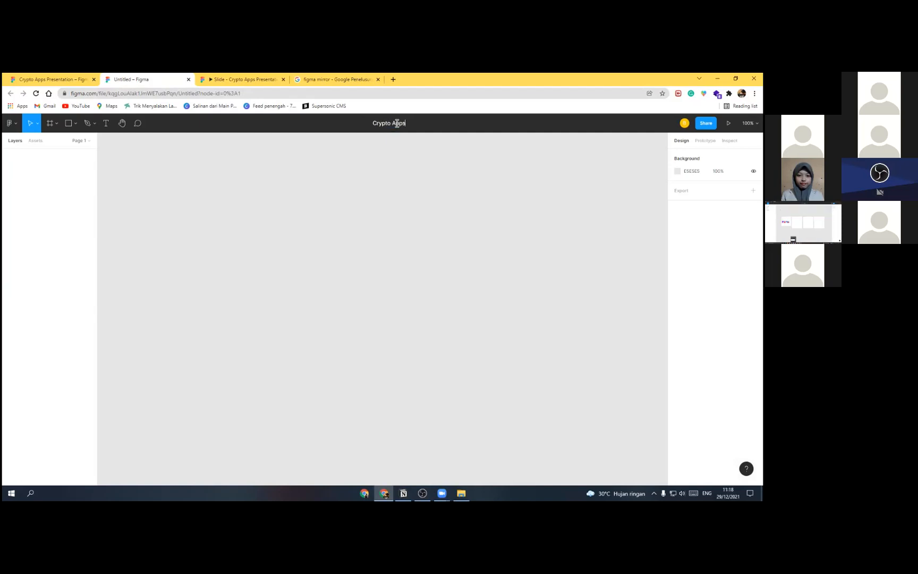
pyautogui.press('Return')
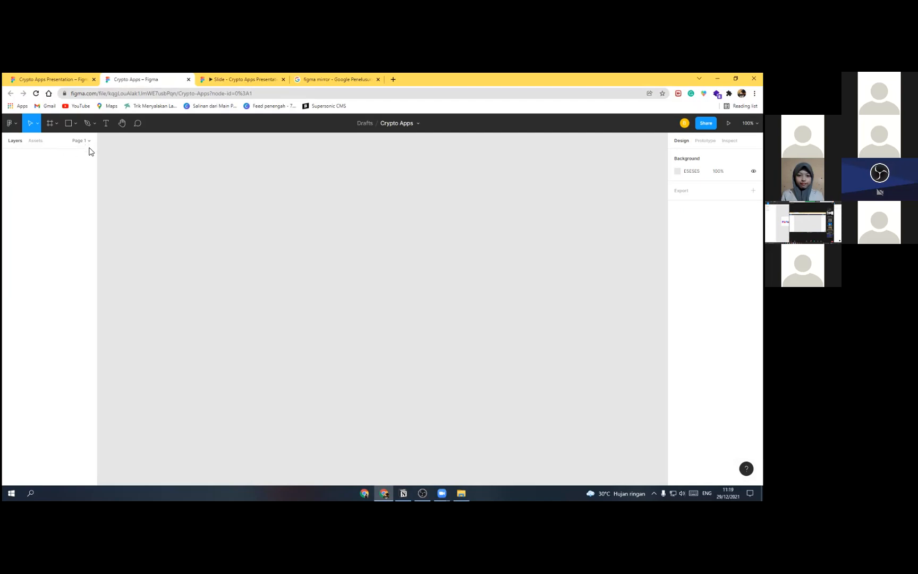
# Step: Show the new file's page list and rename Page 1 as Component
pyautogui.click(88, 142)
pyautogui.doubleClick(31, 171)
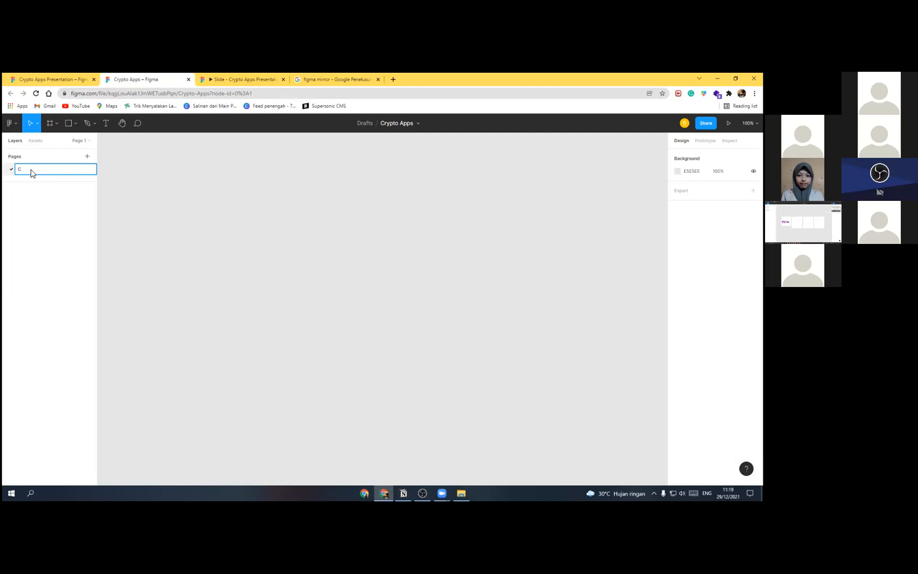
pyautogui.write('Component')
pyautogui.press('Return')
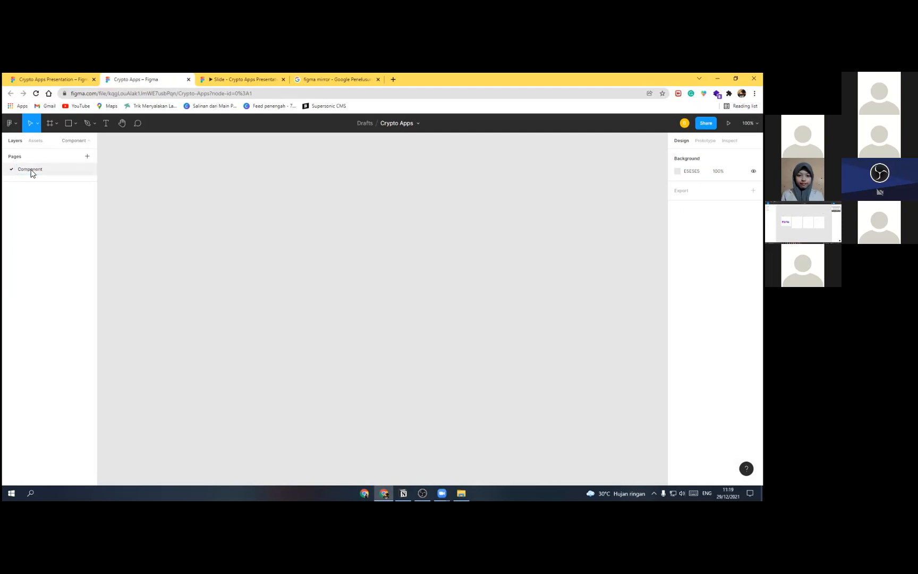
# Step: Copy the Component, Text Style, Color Style and Chart frames from the presentation file onto the Crypto Apps file's Component page
pyautogui.click(33, 79)
pyautogui.moveTo(637, 434); pyautogui.dragTo(177, 285)
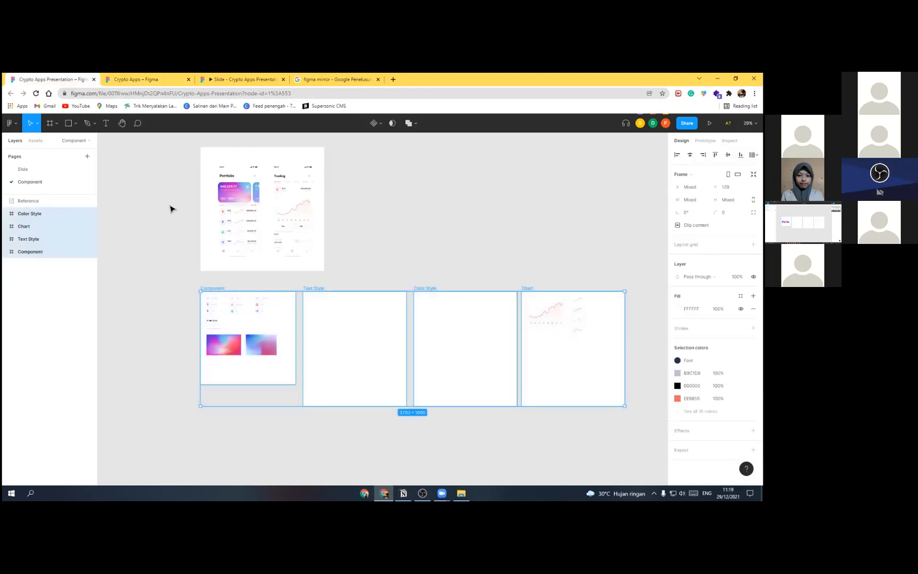
pyautogui.click(151, 79)
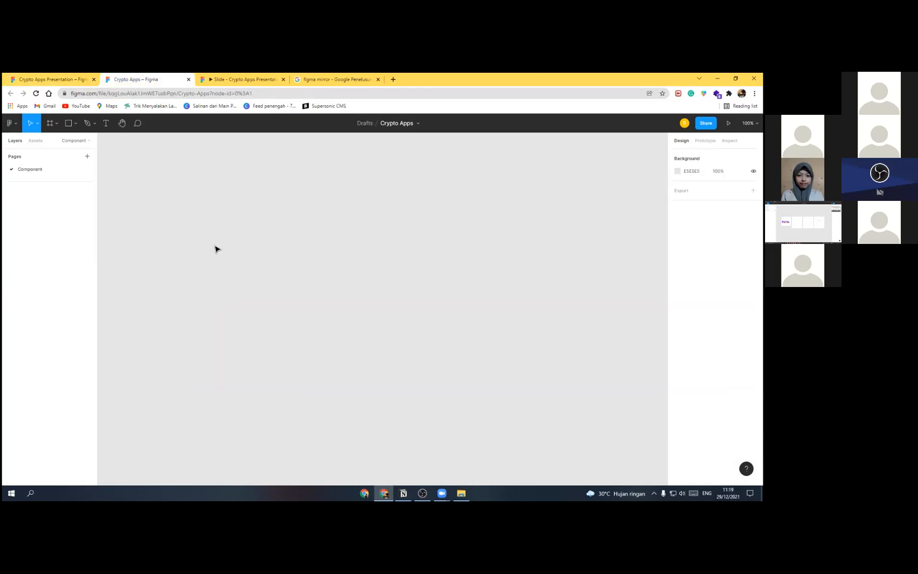
pyautogui.hotkey('ctrl', 'v')
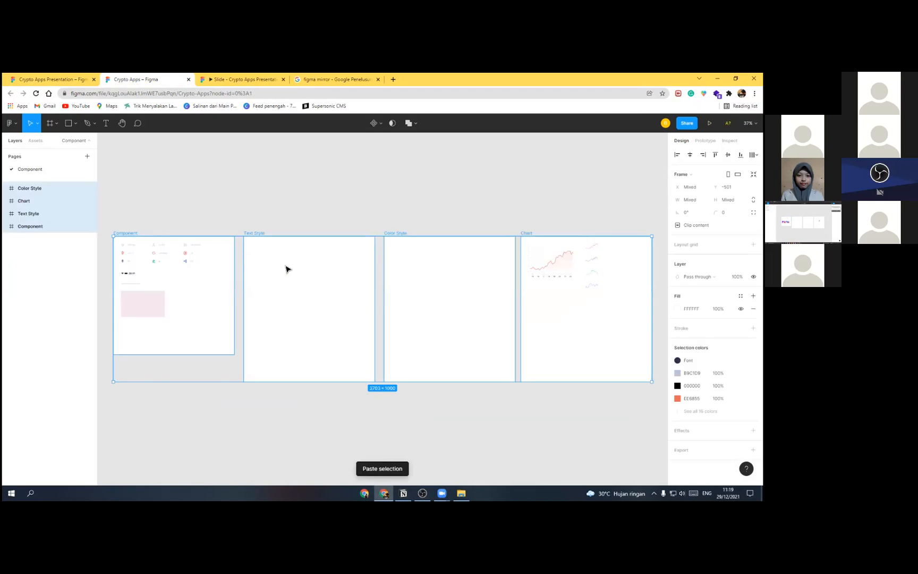
pyautogui.click(207, 186)
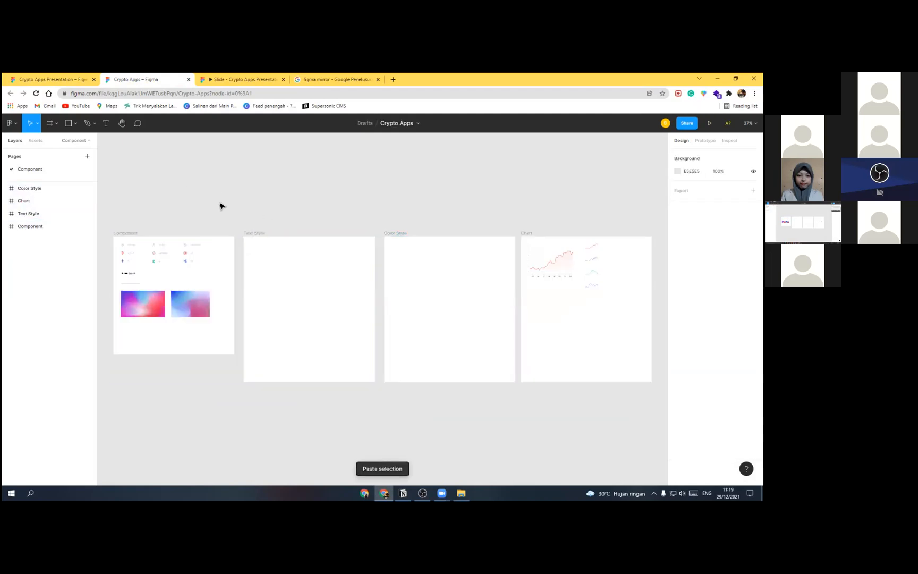
# Step: Add the text "Typography" near the upper-left corner inside the Text Style frame
pyautogui.scroll(-2, 223, 204)
pyautogui.scroll(-1, 313, 211)
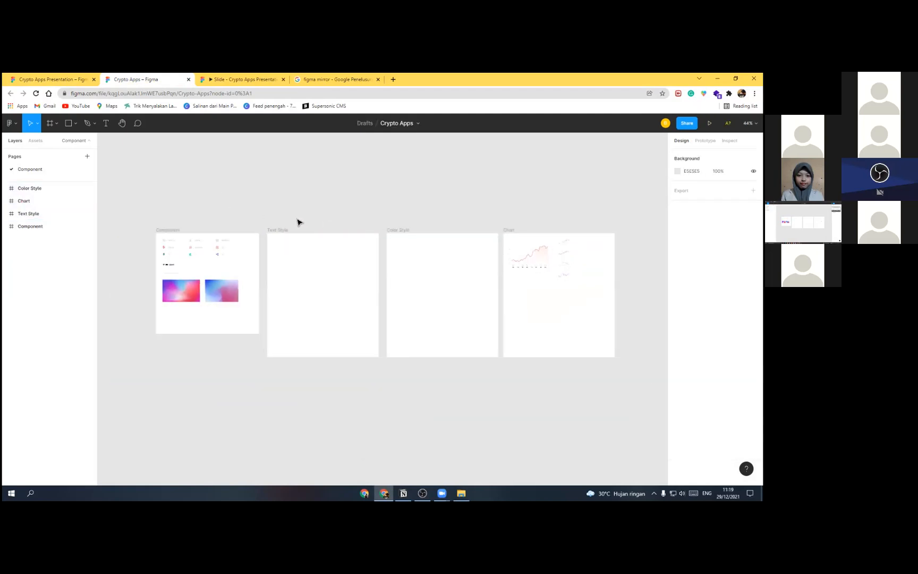
pyautogui.scroll(2, 296, 226)
pyautogui.click(286, 272)
pyautogui.scroll(1, 286, 249)
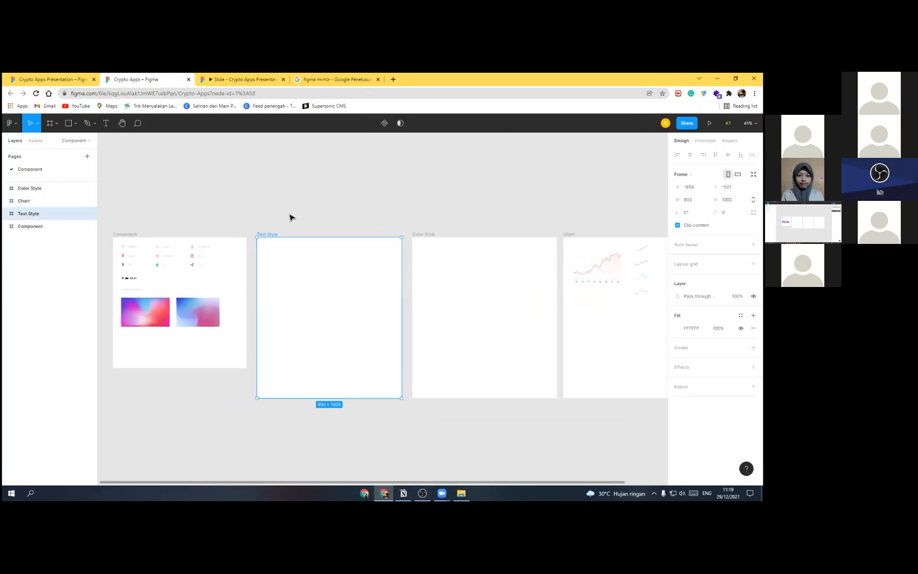
pyautogui.scroll(1, 300, 214)
pyautogui.click(314, 211)
pyautogui.moveTo(314, 212); pyautogui.dragTo(271, 179)
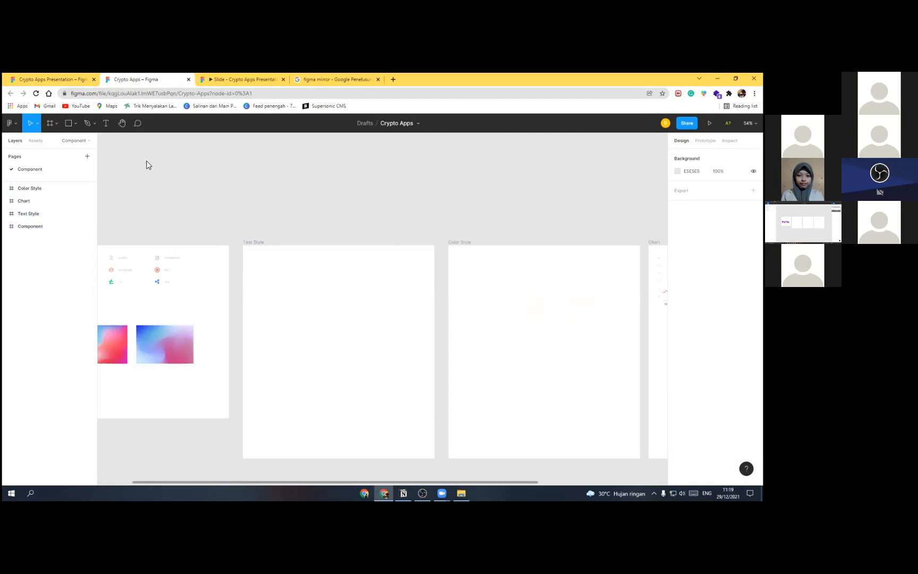
pyautogui.press('t')
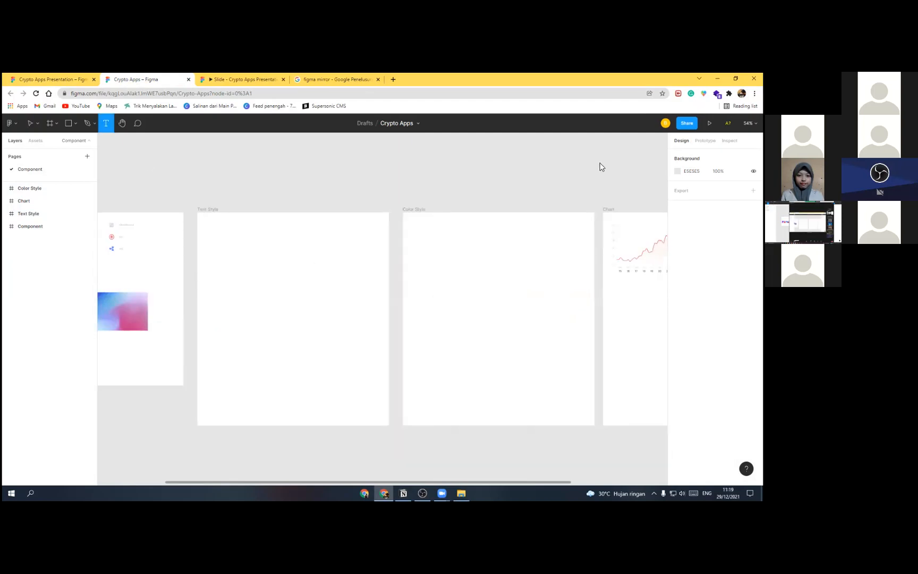
pyautogui.click(213, 227)
pyautogui.write('Typogra')
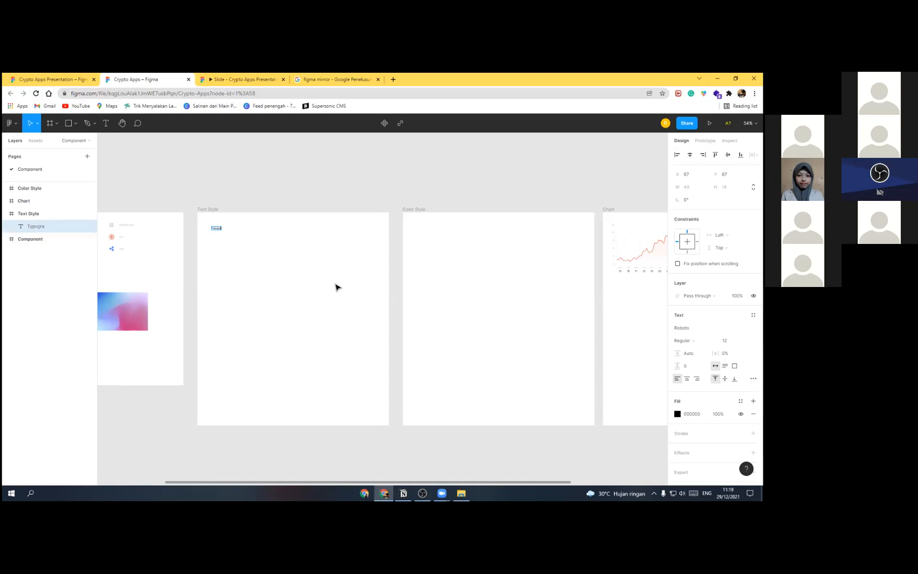
pyautogui.write('phy')
# Step: Move the Typography text closer to the Text Style frame's upper-left corner, at about X 44, Y 32
pyautogui.scroll(2, 229, 240)
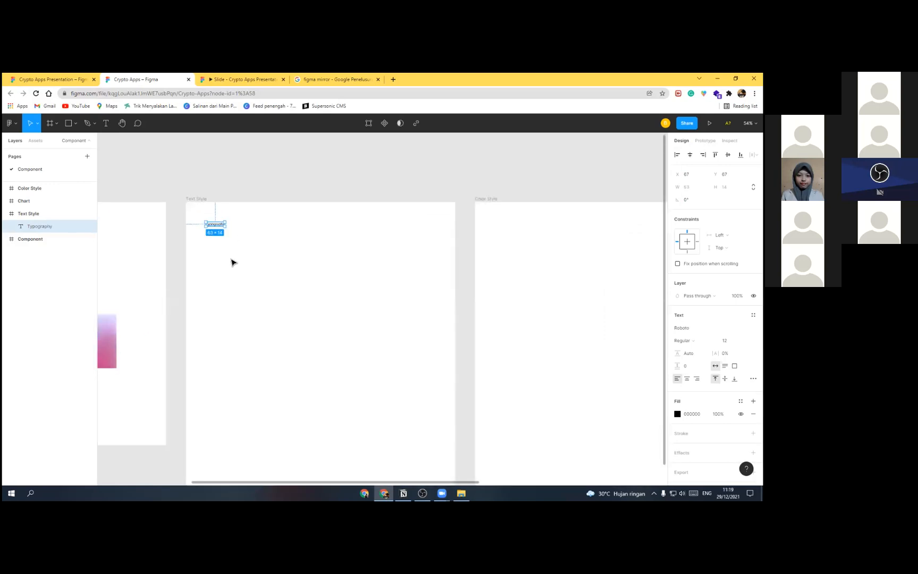
pyautogui.scroll(3, 232, 259)
pyautogui.click(196, 193)
pyautogui.click(170, 178)
pyautogui.click(370, 226)
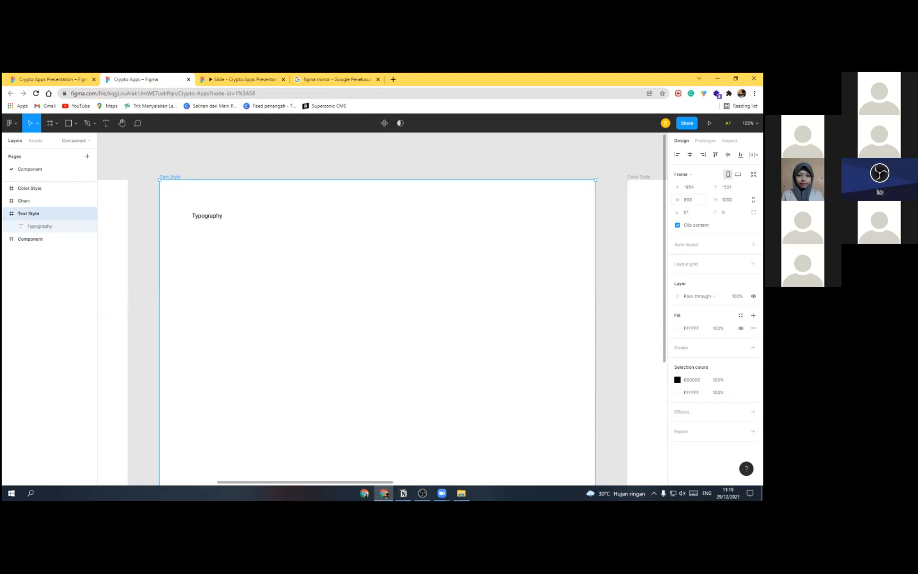
pyautogui.moveTo(211, 218); pyautogui.dragTo(196, 200)
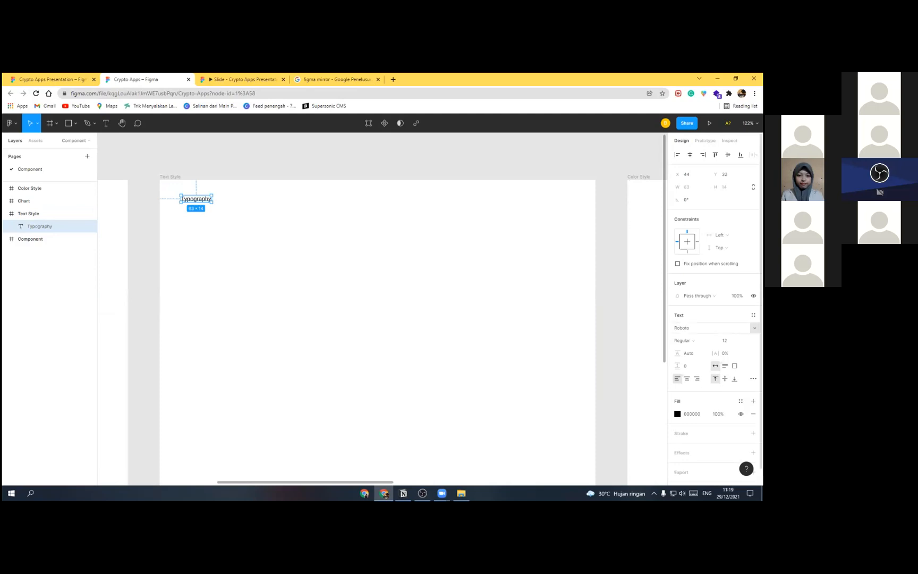
# Step: Set the Typography heading to size 24 with Medium weight and shift it slightly closer to the frame's upper edge
pyautogui.click(745, 340)
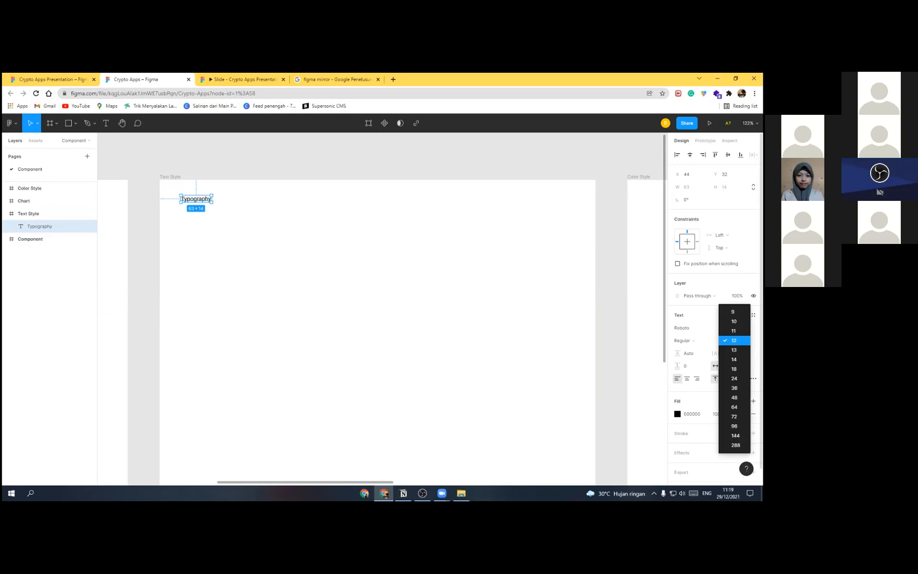
pyautogui.click(733, 388)
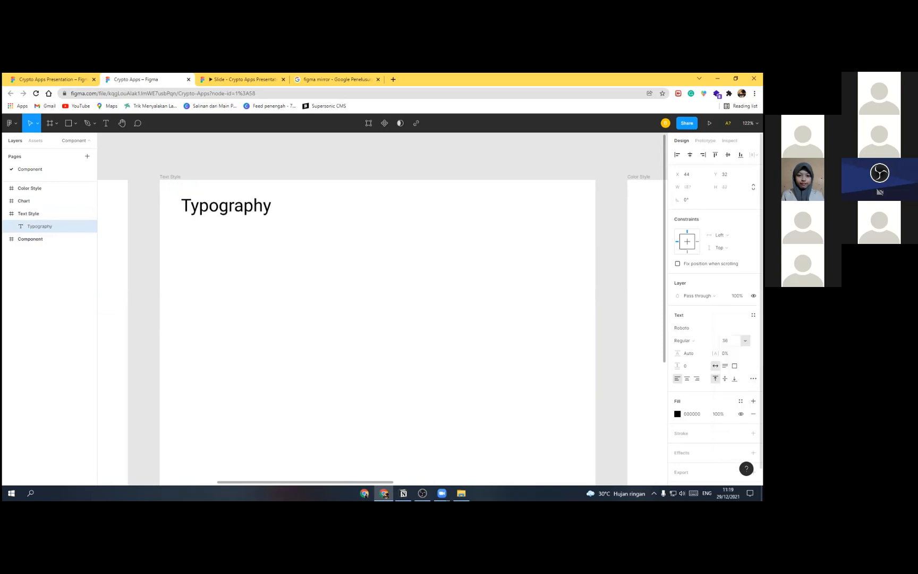
pyautogui.click(738, 341)
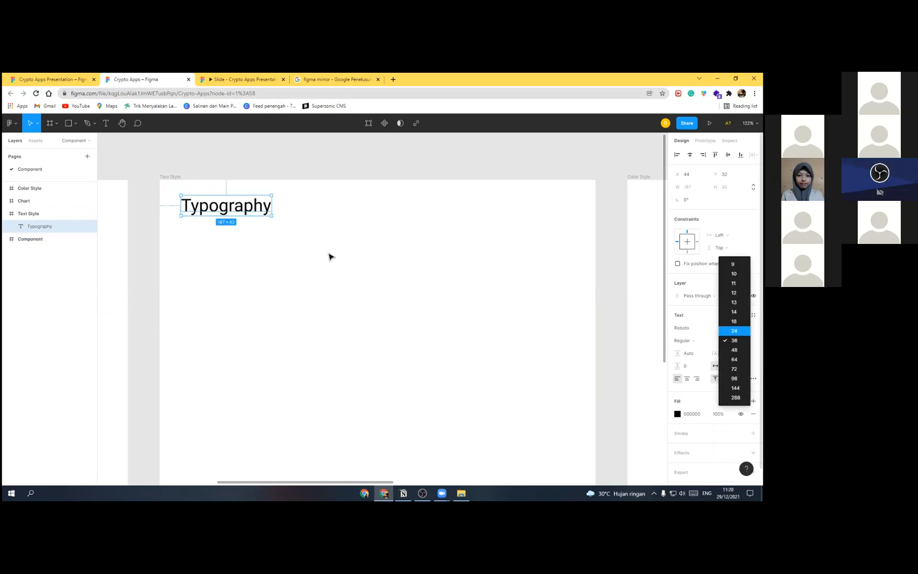
pyautogui.click(733, 329)
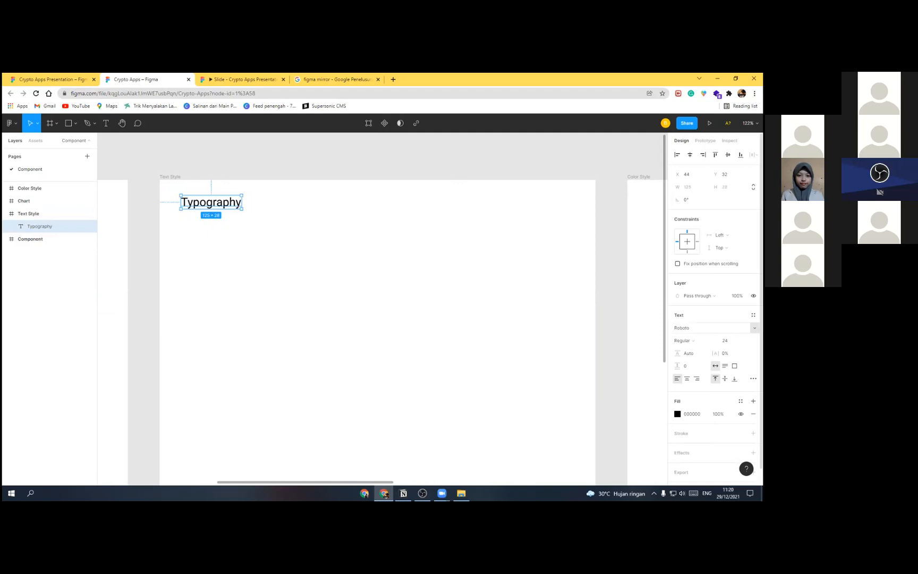
pyautogui.click(683, 340)
pyautogui.click(693, 350)
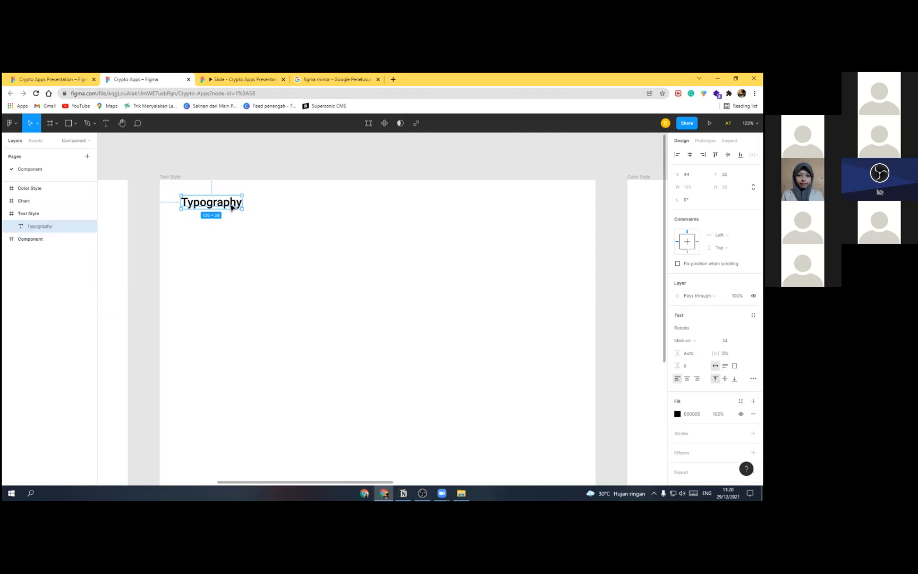
pyautogui.moveTo(231, 205); pyautogui.dragTo(251, 174)
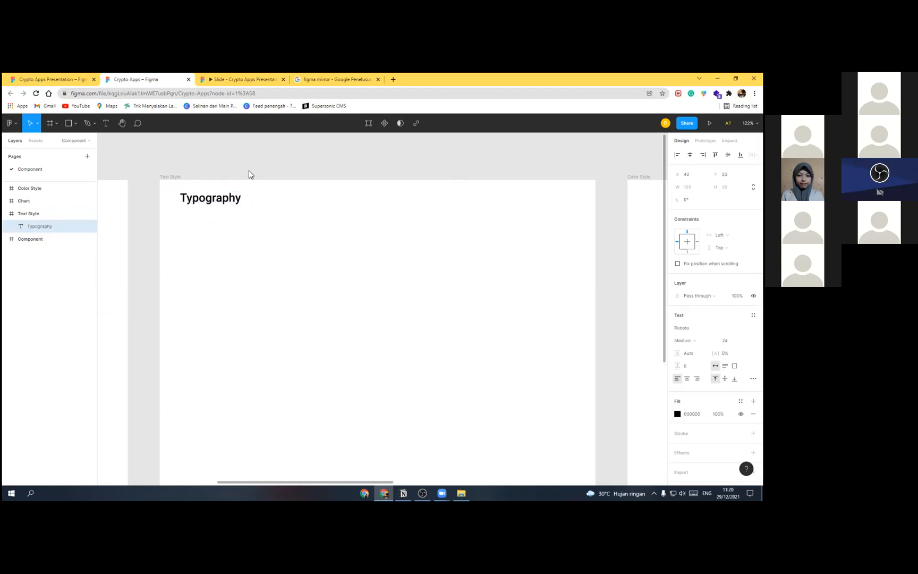
pyautogui.click(251, 174)
# Step: Examine the typography sample on the presentation file's Text Style slide and return to the Crypto Apps file
pyautogui.scroll(-2, 251, 175)
pyautogui.click(74, 79)
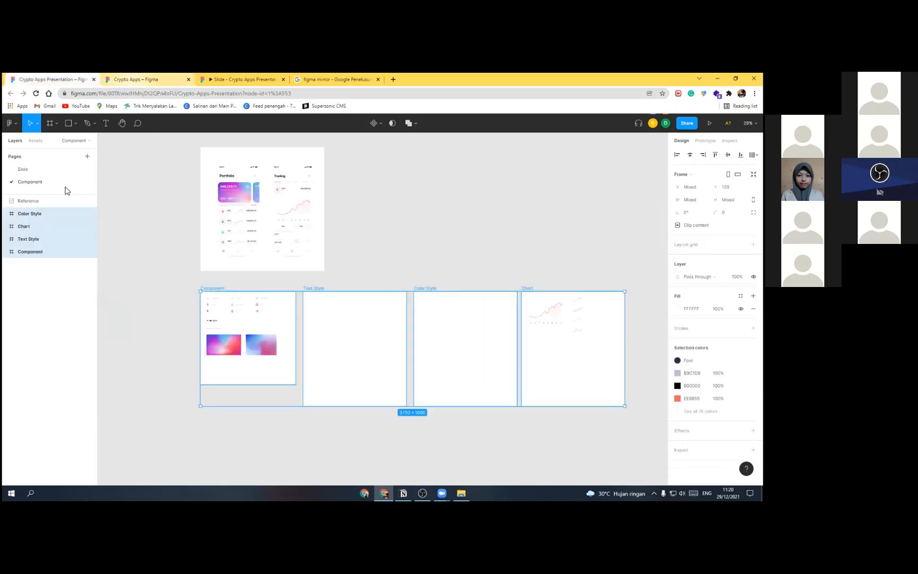
pyautogui.click(60, 170)
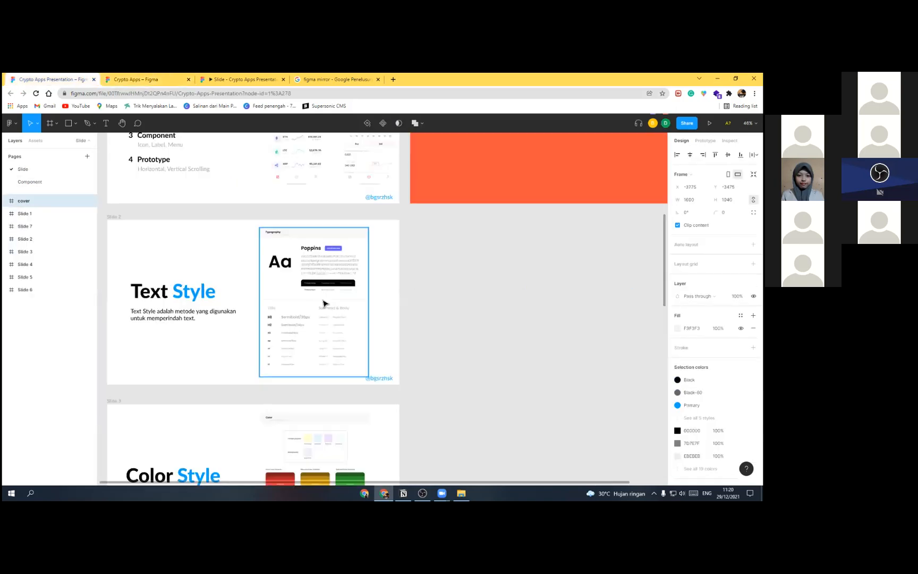
pyautogui.scroll(2, 324, 303)
pyautogui.scroll(2, 321, 288)
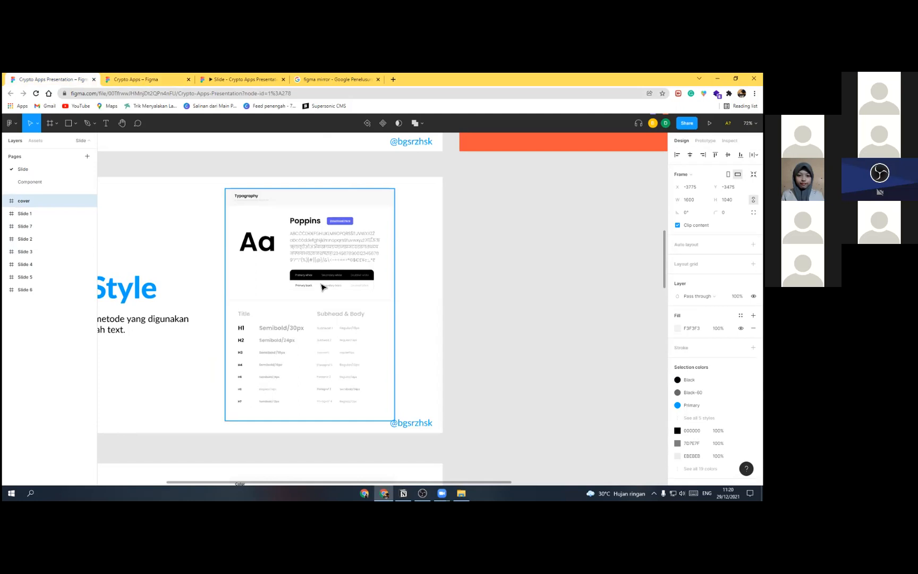
pyautogui.click(149, 78)
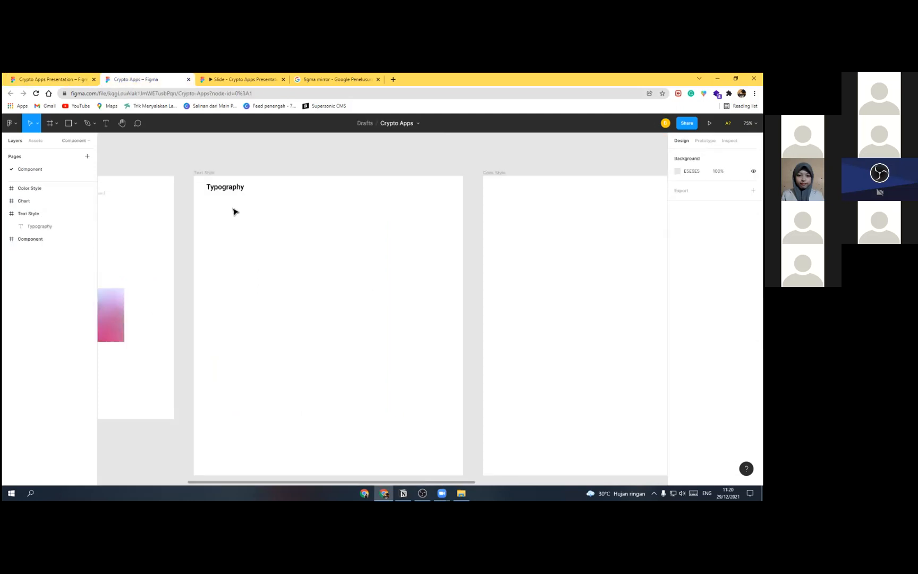
# Step: Duplicate the Typography heading lower in the Text Style frame and change the copy's text to "Aa"
pyautogui.click(233, 189)
pyautogui.moveTo(233, 189); pyautogui.dragTo(245, 255)
pyautogui.doubleClick(245, 256)
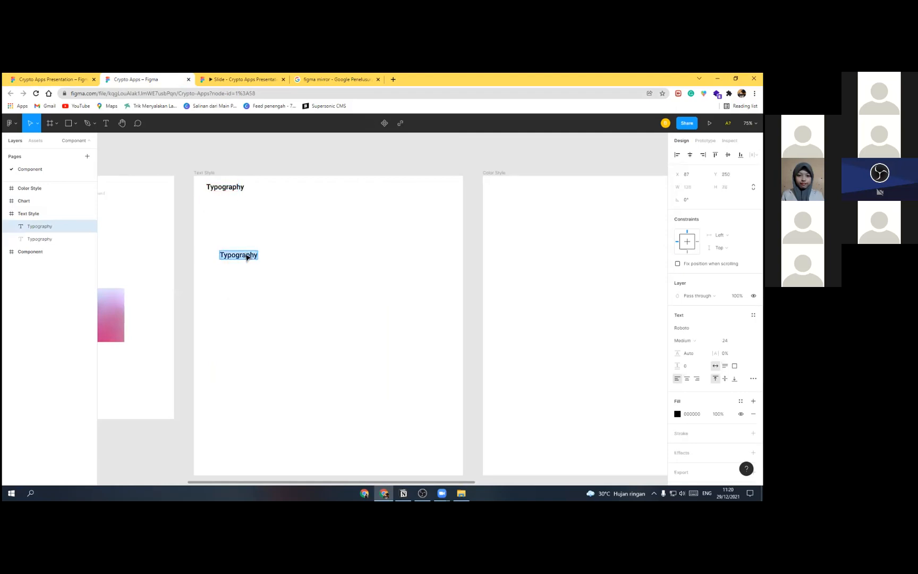
pyautogui.write('Aa')
pyautogui.press('Escape')
# Step: Set the Aa text's size to 144 and move it slightly toward the frame's left edge
pyautogui.click(745, 340)
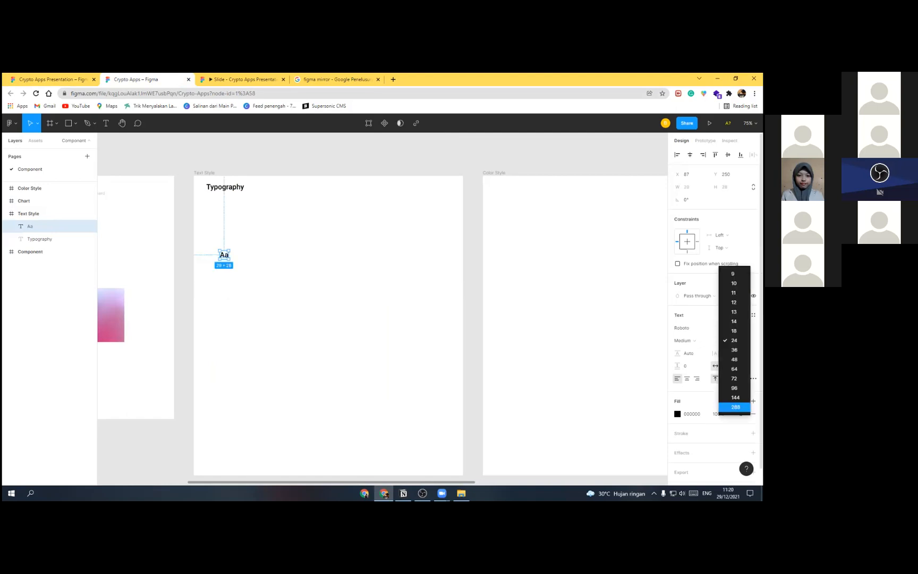
pyautogui.click(735, 397)
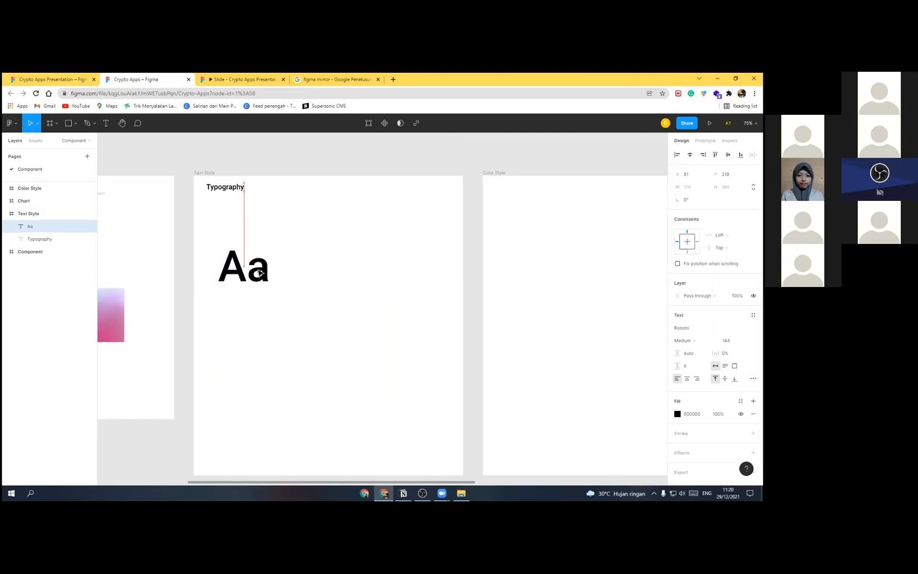
pyautogui.moveTo(260, 273); pyautogui.dragTo(249, 273)
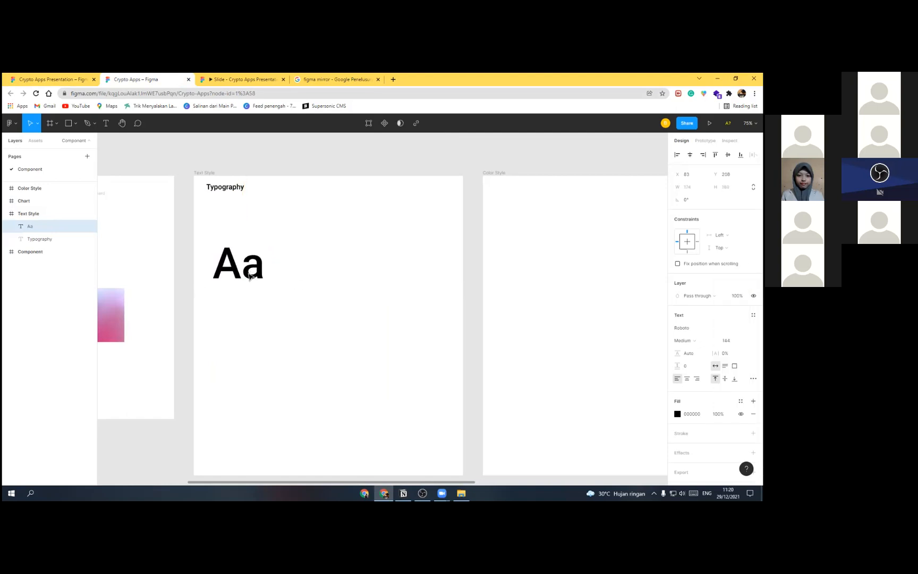
# Step: Add a layout grid of 6 columns with margin 20 to the Text Style frame and align the Typography heading with the first column's left edge
pyautogui.click(229, 190)
pyautogui.click(28, 213)
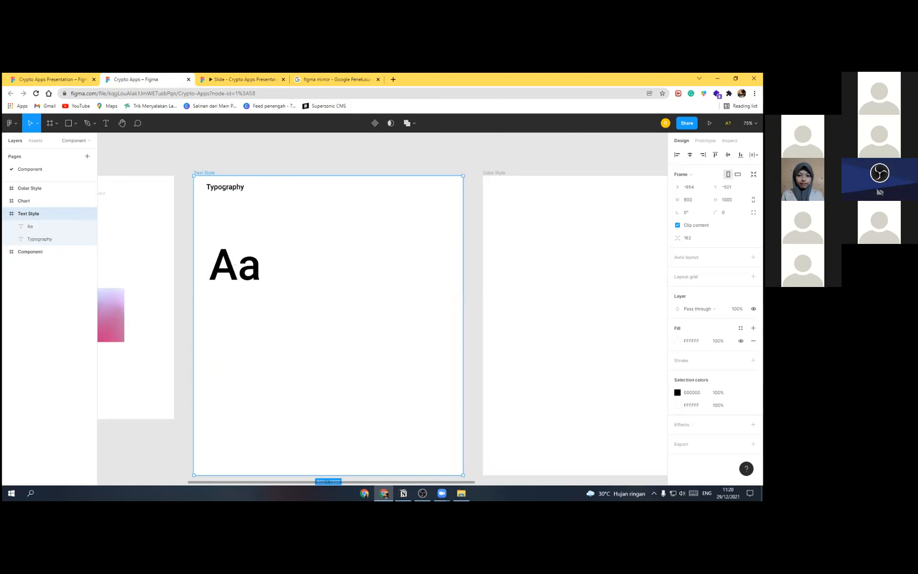
pyautogui.click(753, 276)
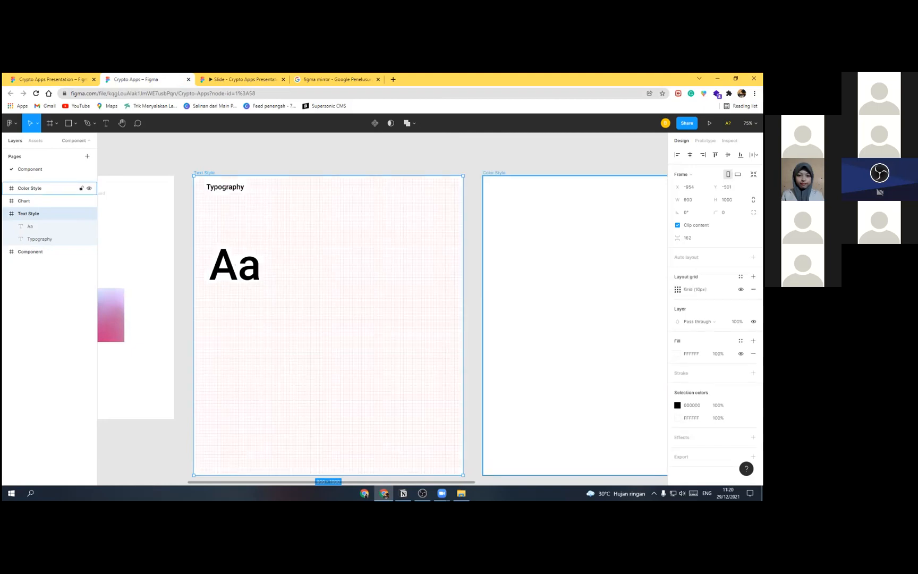
pyautogui.click(677, 289)
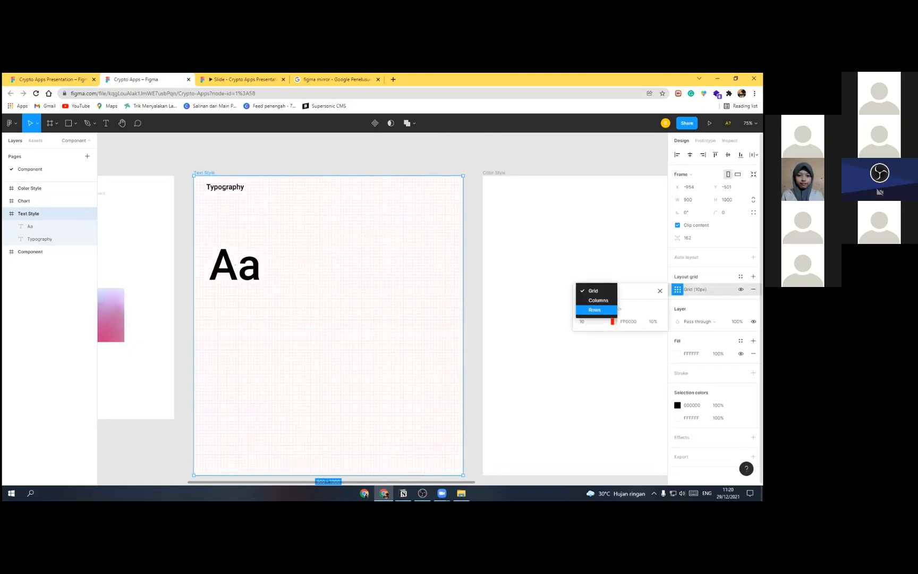
pyautogui.click(598, 300)
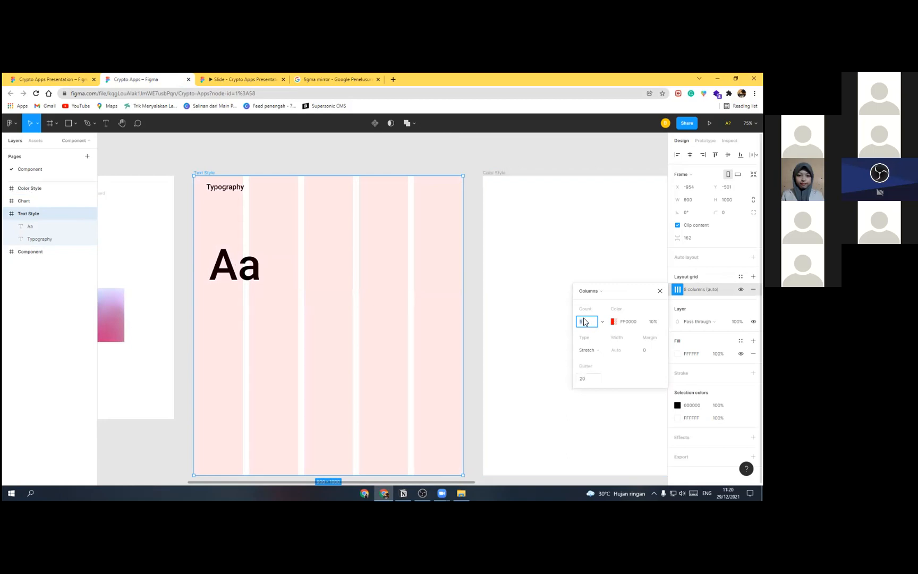
pyautogui.press('Return')
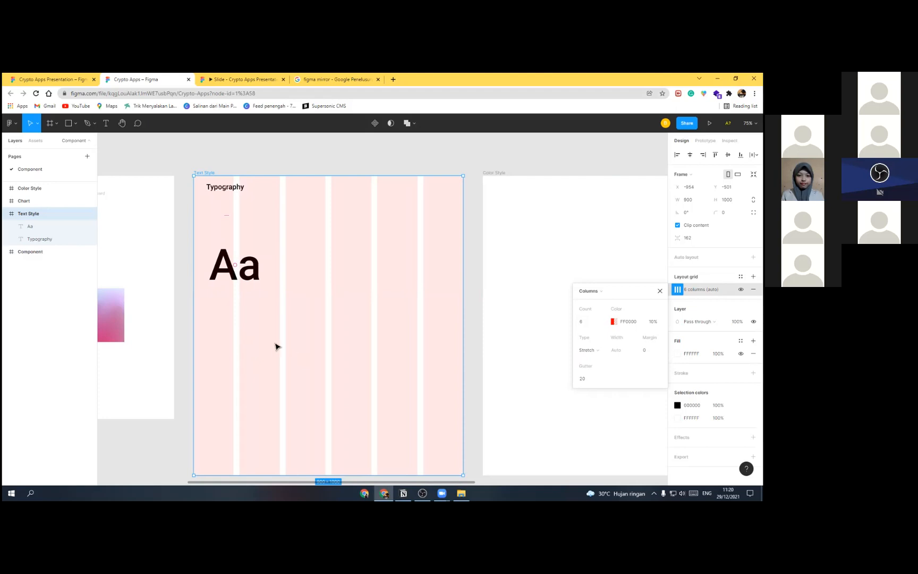
pyautogui.click(651, 350)
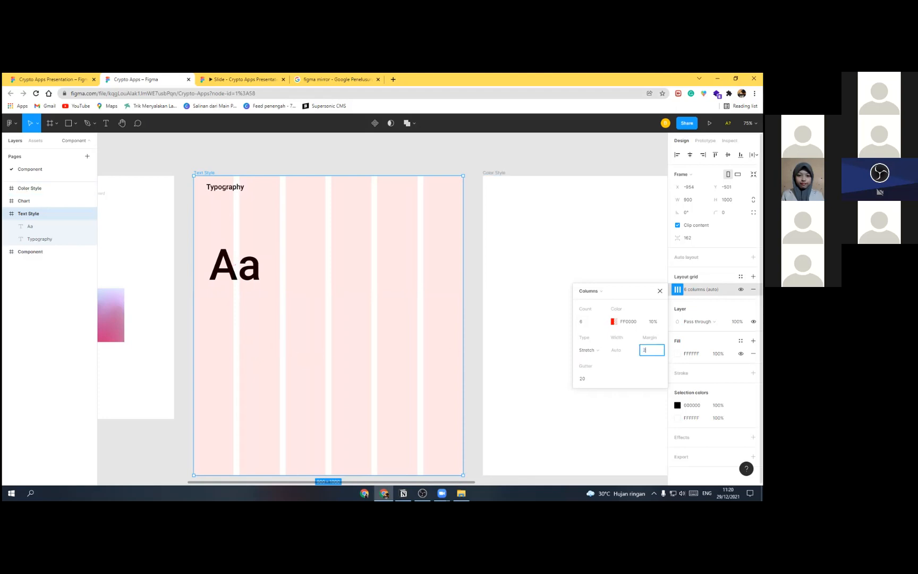
pyautogui.press('Return')
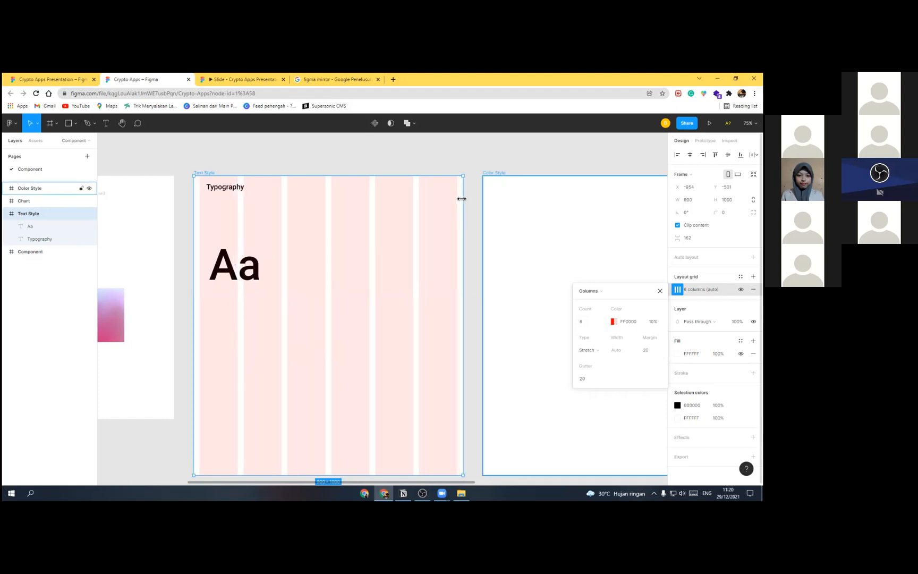
pyautogui.click(226, 190)
pyautogui.moveTo(227, 191); pyautogui.dragTo(219, 193)
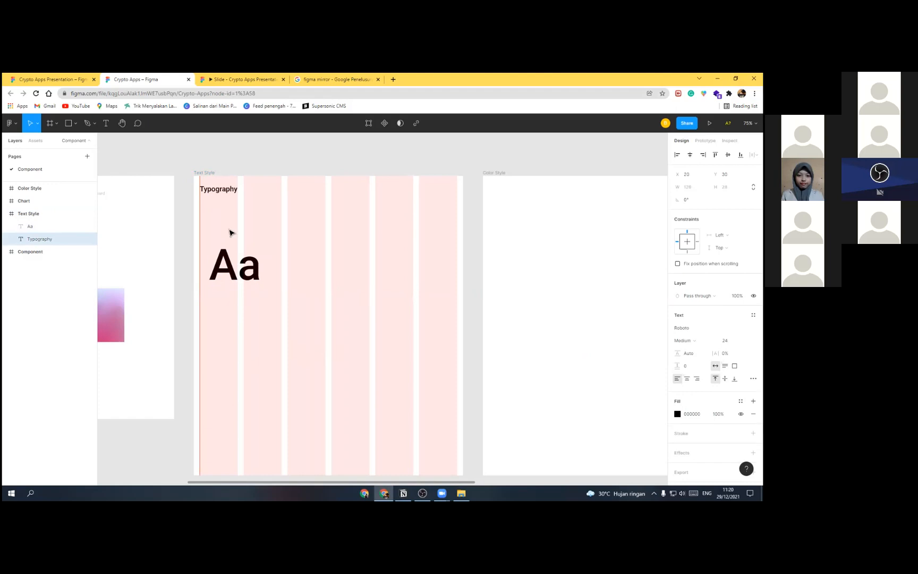
# Step: Move the Aa text right over the second column and place a duplicate of it above and to its right
pyautogui.click(247, 274)
pyautogui.moveTo(268, 276); pyautogui.dragTo(299, 250)
pyautogui.keyDown('alt'); pyautogui.moveTo(272, 280); pyautogui.dragTo(335, 234); pyautogui.keyUp('alt')
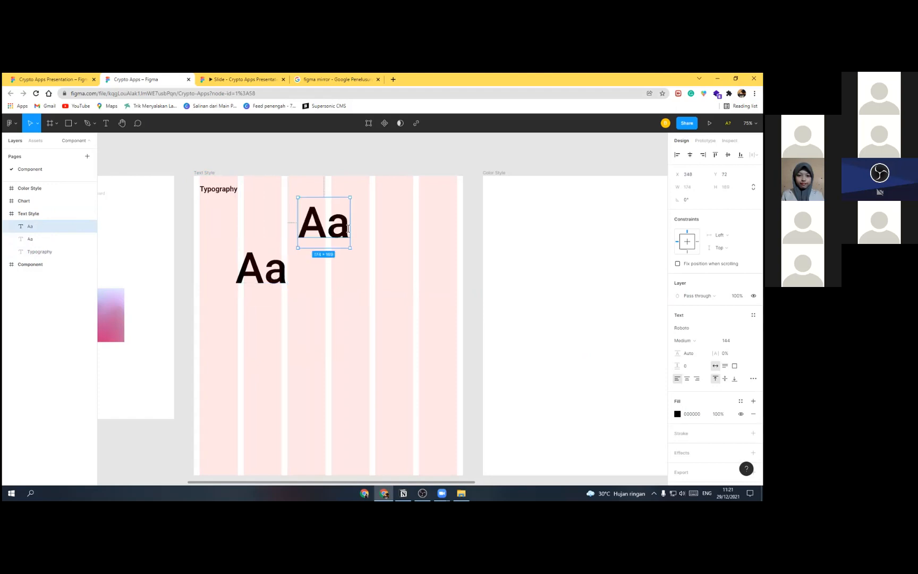
# Step: Change the text of the upper Aa copy in the Text Style frame to "Roboto"
pyautogui.doubleClick(348, 229)
pyautogui.write('Robot')
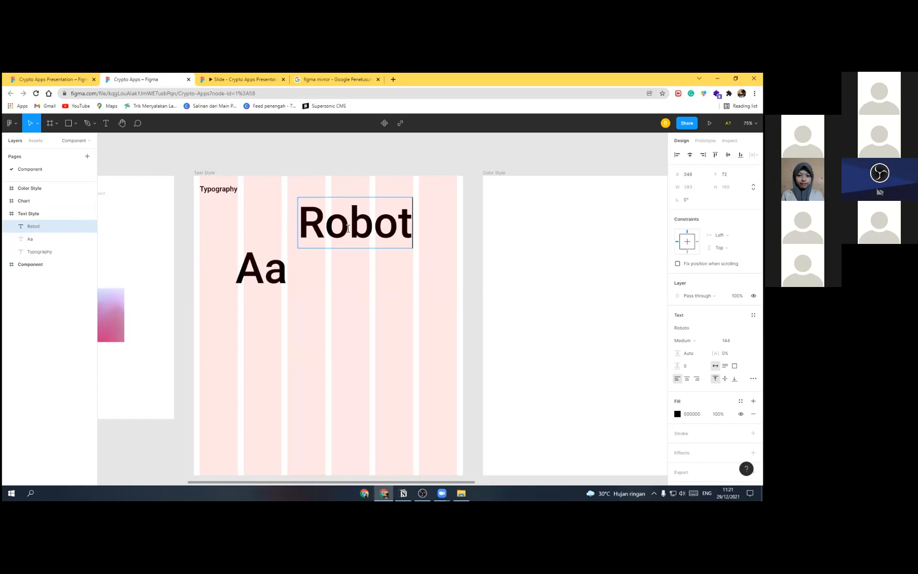
pyautogui.write('o')
pyautogui.press('Escape')
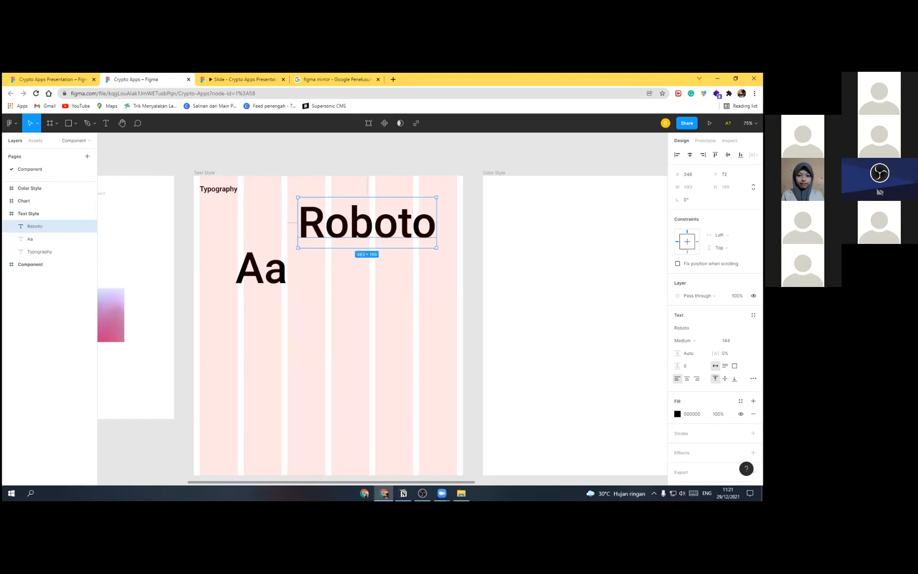
# Step: Set the Roboto text's size to 36 and place it above and to the right of the large Aa, at the fourth column
pyautogui.click(685, 340)
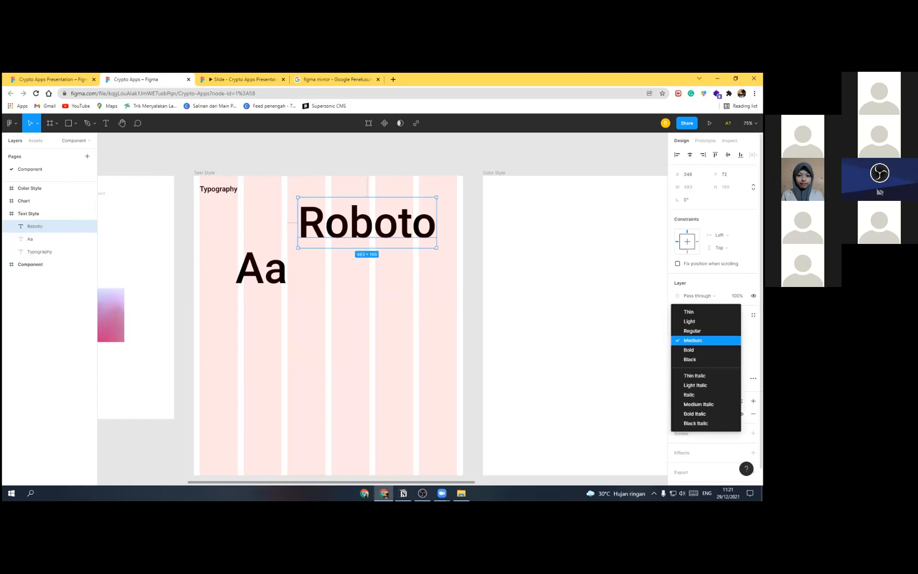
pyautogui.click(744, 340)
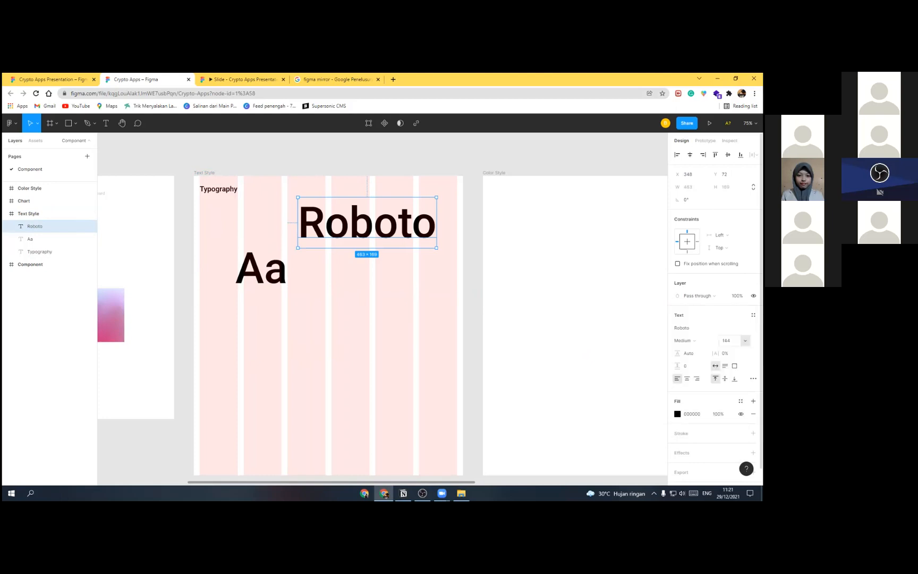
pyautogui.click(745, 340)
pyautogui.click(734, 302)
pyautogui.moveTo(337, 206); pyautogui.dragTo(360, 235)
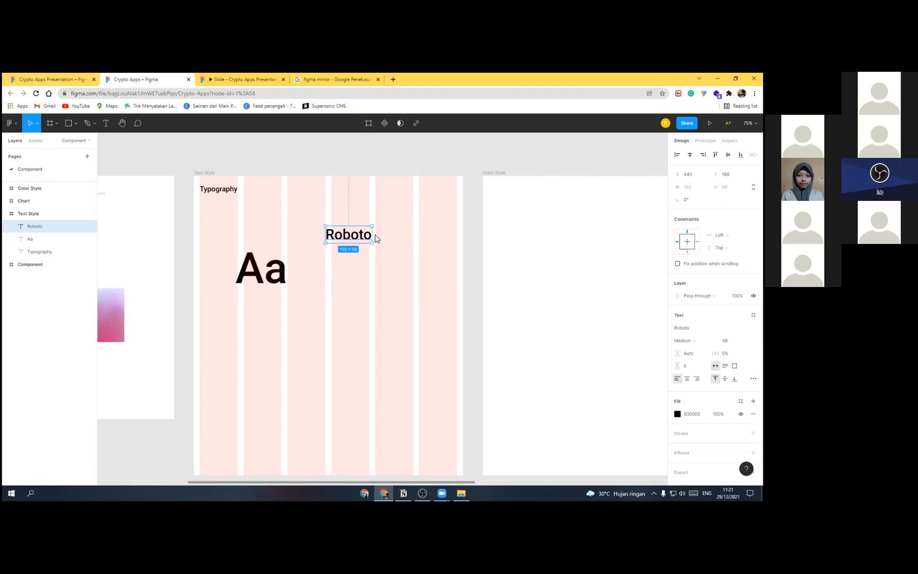
pyautogui.click(745, 341)
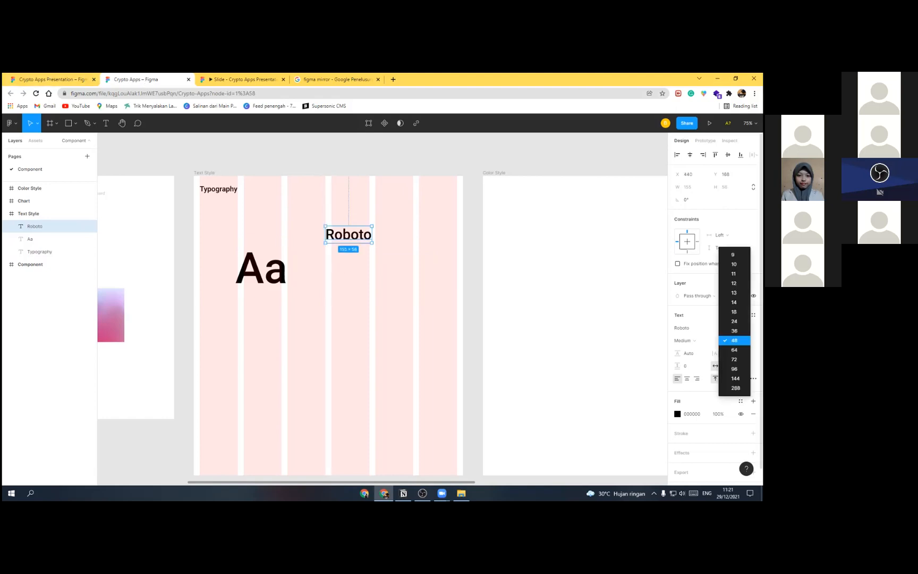
pyautogui.click(733, 320)
pyautogui.click(745, 340)
pyautogui.click(733, 350)
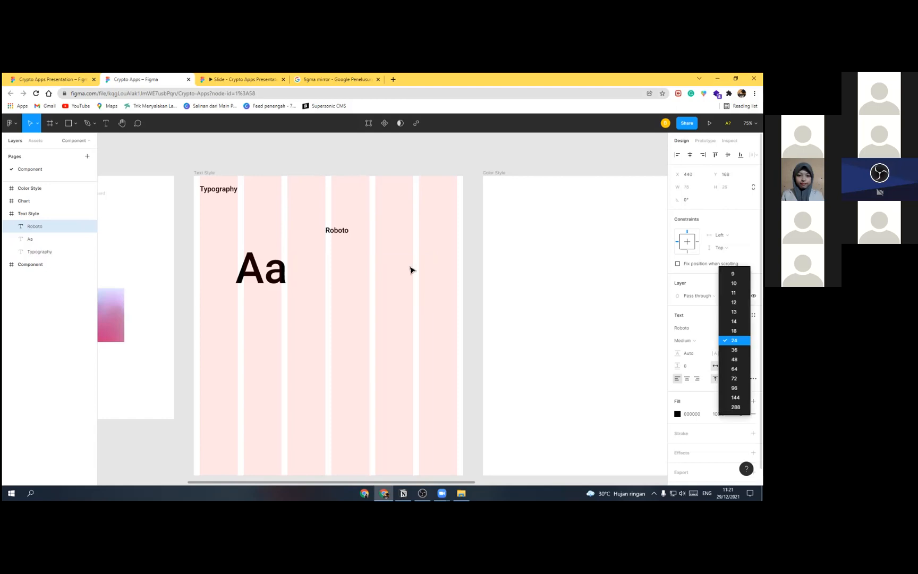
pyautogui.moveTo(356, 240); pyautogui.dragTo(356, 233)
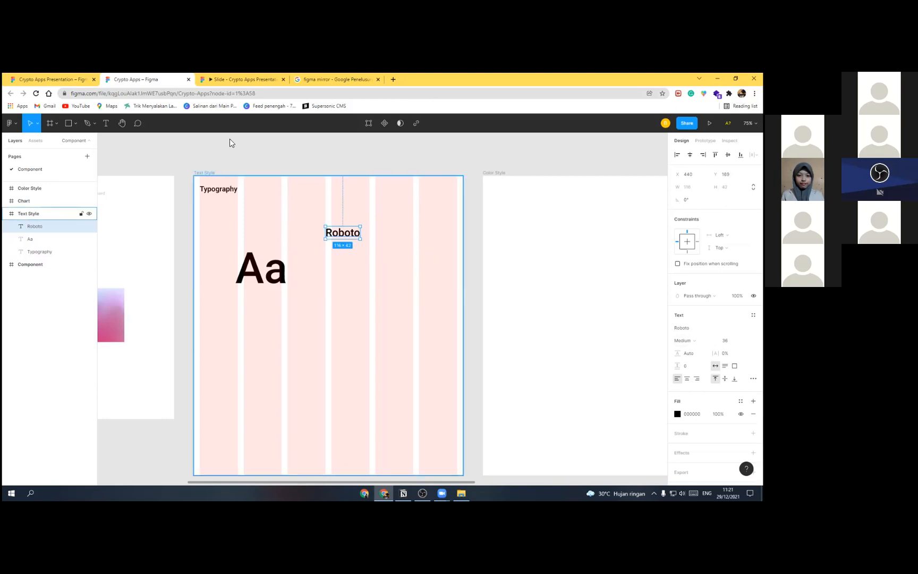
# Step: Search the web for "google font" in a new browser tab and open the Roboto family page on Google Fonts
pyautogui.hotkey('ctrl', 't')
pyautogui.write('goog')
pyautogui.write('le font')
pyautogui.press('Return')
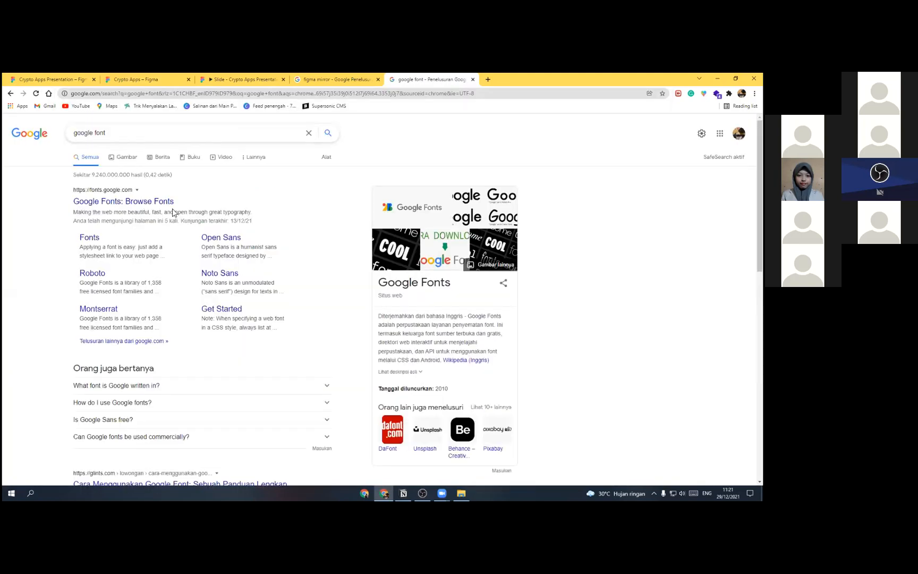
pyautogui.click(171, 204)
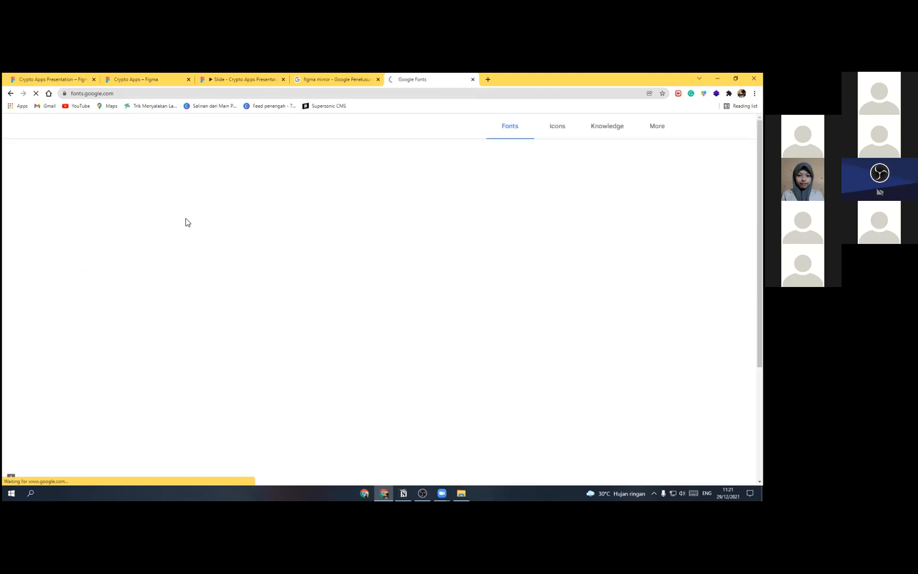
pyautogui.click(176, 289)
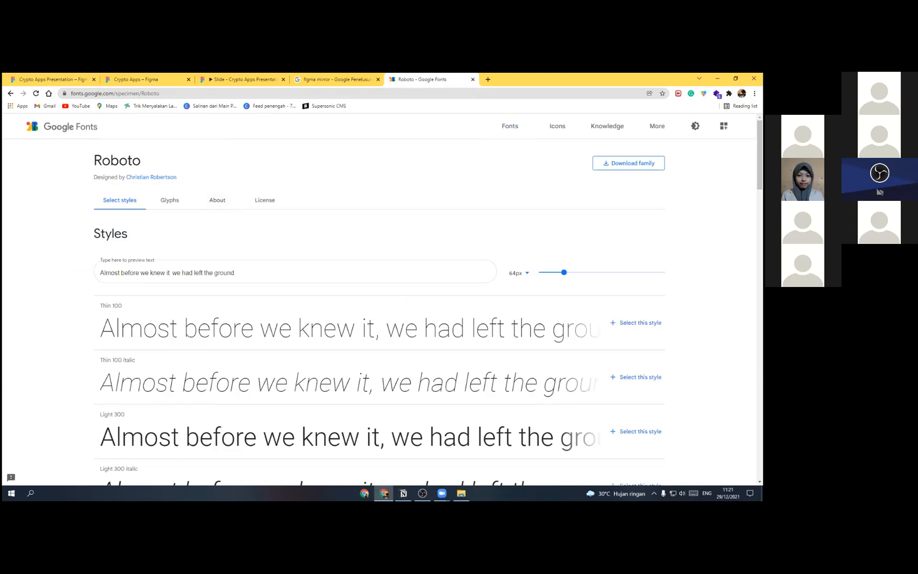
# Step: Download the Roboto font family from its Google Fonts page
pyautogui.rightClick(616, 164)
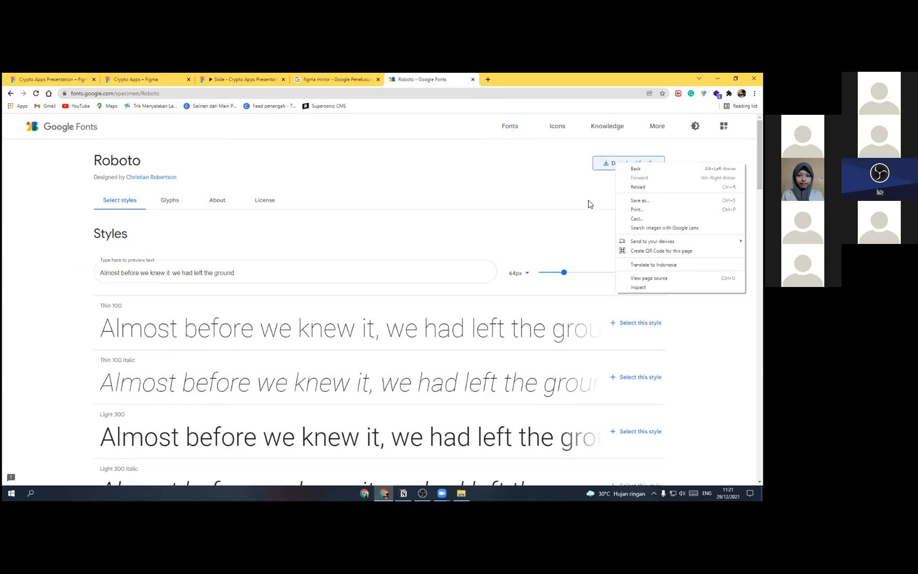
pyautogui.click(614, 165)
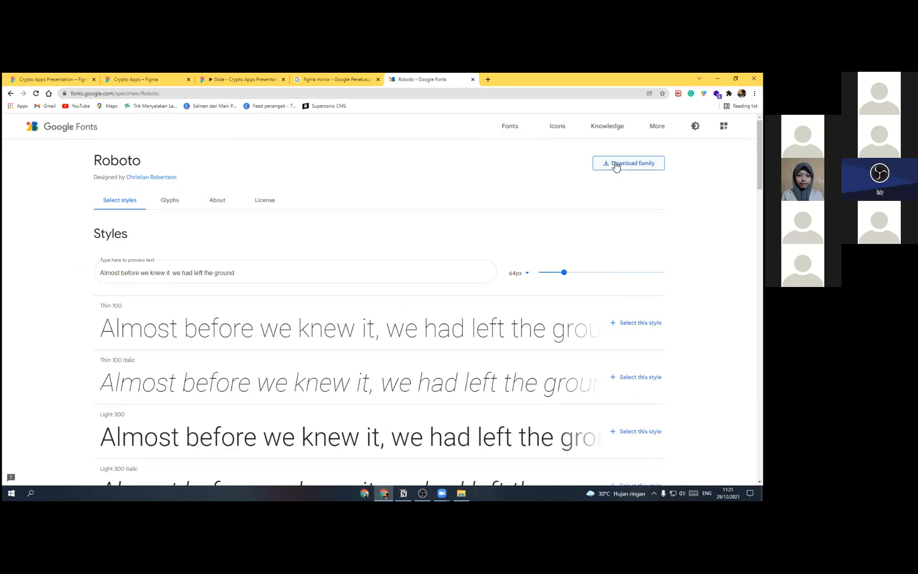
pyautogui.click(615, 166)
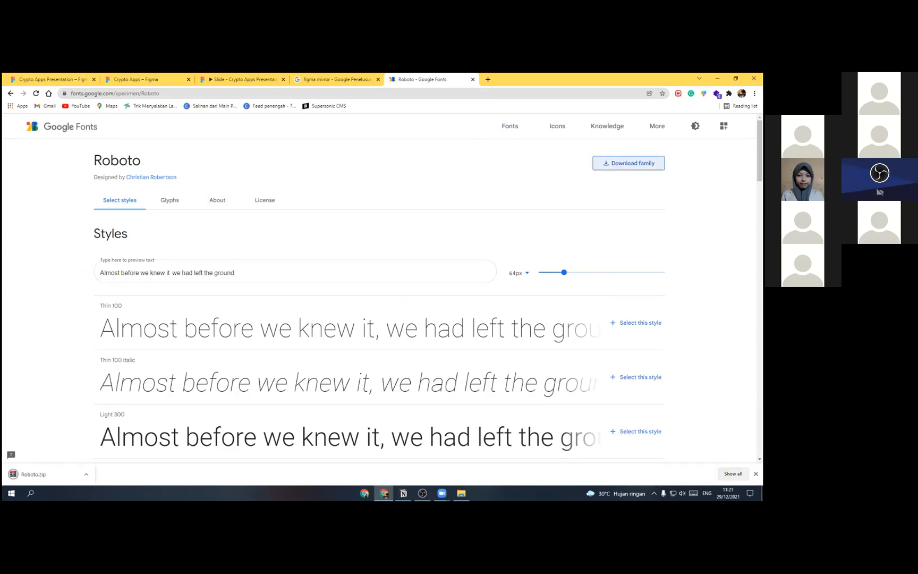
pyautogui.rightClick(626, 164)
pyautogui.click(455, 168)
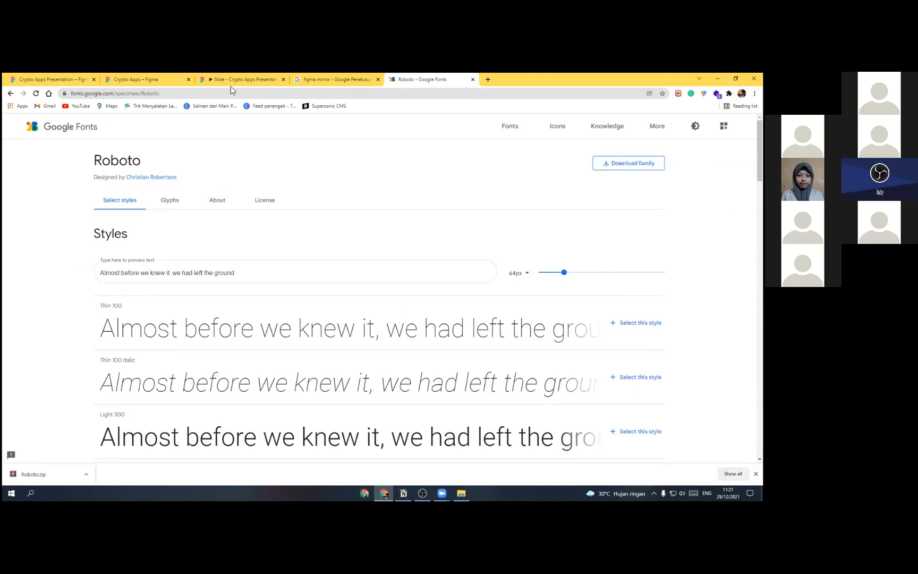
# Step: Copy the web address of the Roboto font page and switch back to the Crypto Apps file in Figma
pyautogui.click(132, 91)
pyautogui.rightClick(132, 94)
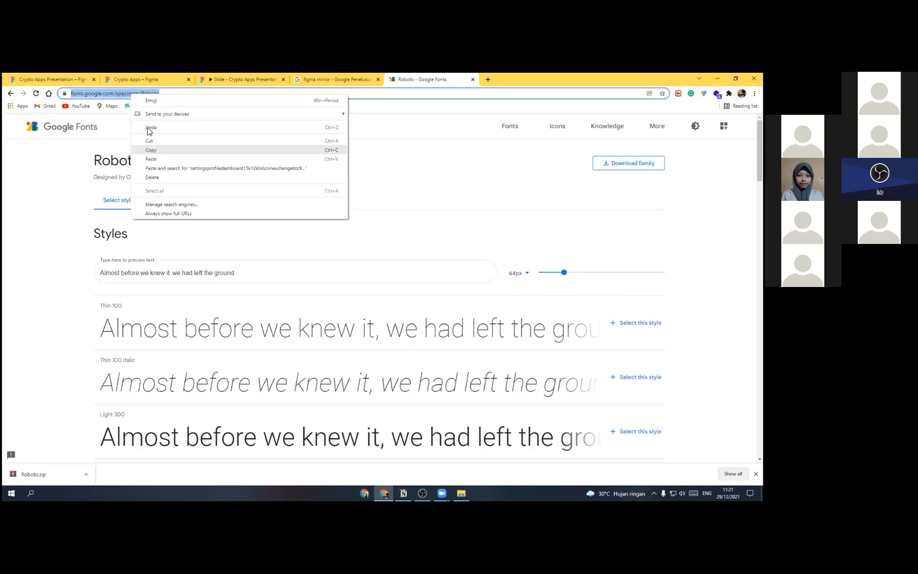
pyautogui.click(134, 78)
pyautogui.click(128, 78)
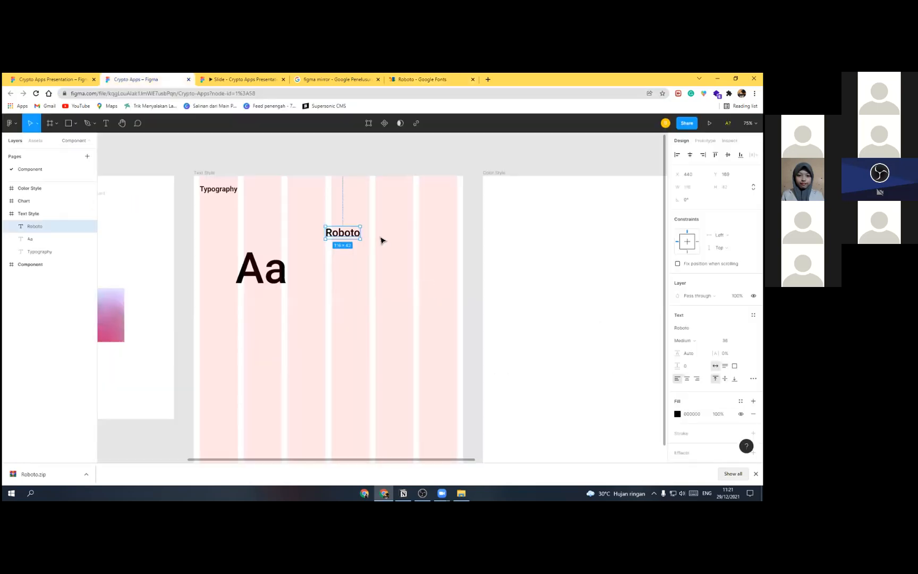
# Step: Duplicate the Roboto text to its right on the same line and change the copy's text to "Download here"
pyautogui.click(381, 239)
pyautogui.scroll(3, 380, 238)
pyautogui.click(290, 234)
pyautogui.moveTo(317, 236); pyautogui.dragTo(411, 235)
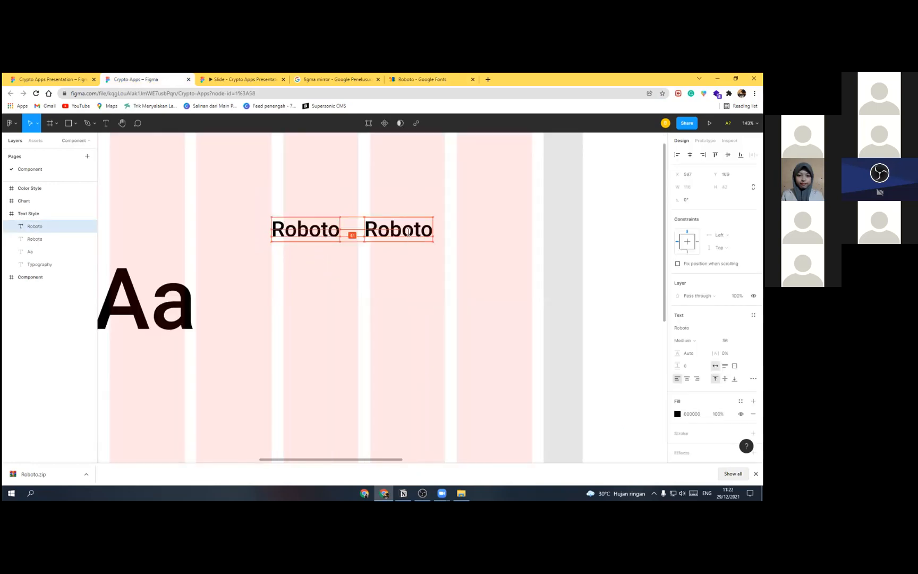
pyautogui.doubleClick(408, 232)
pyautogui.write('D')
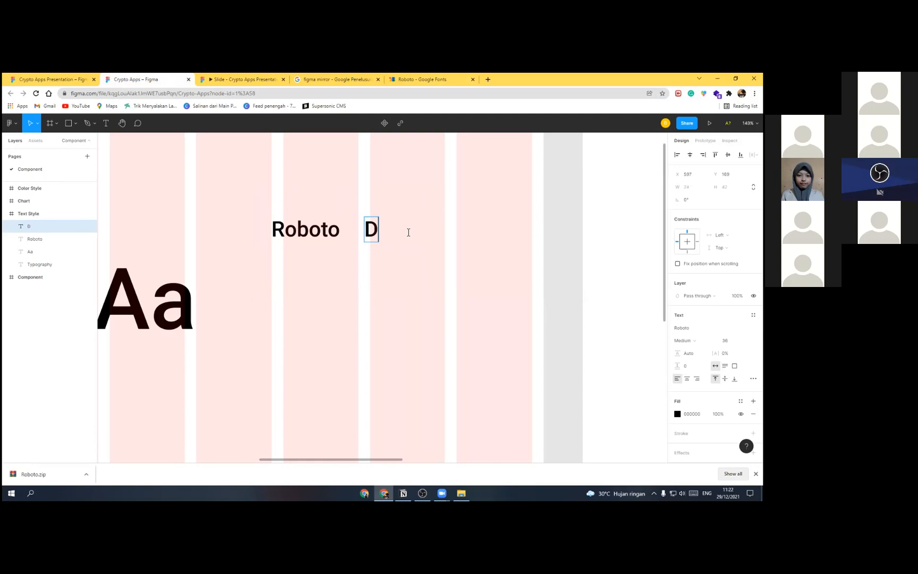
pyautogui.write('ownload ')
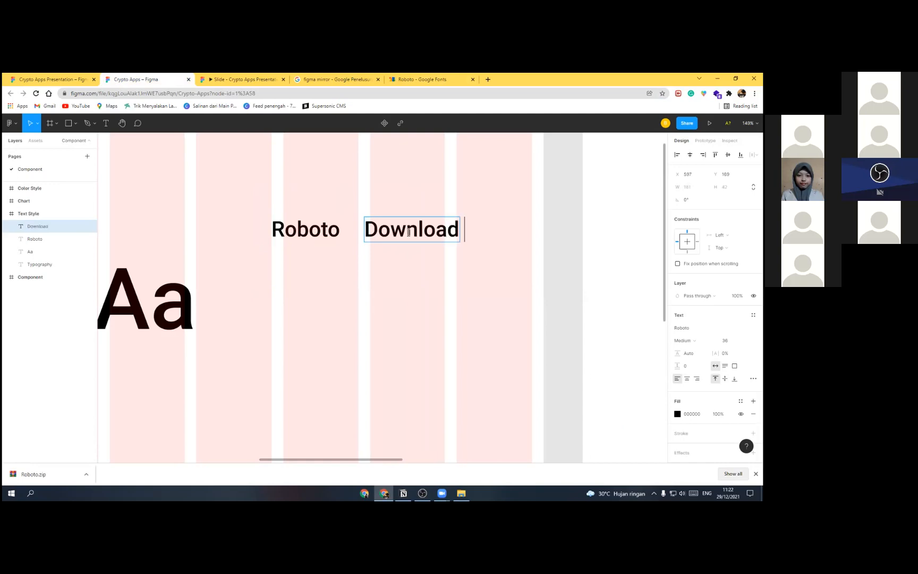
pyautogui.write('H')
pyautogui.press('BackSpace')
pyautogui.write('here')
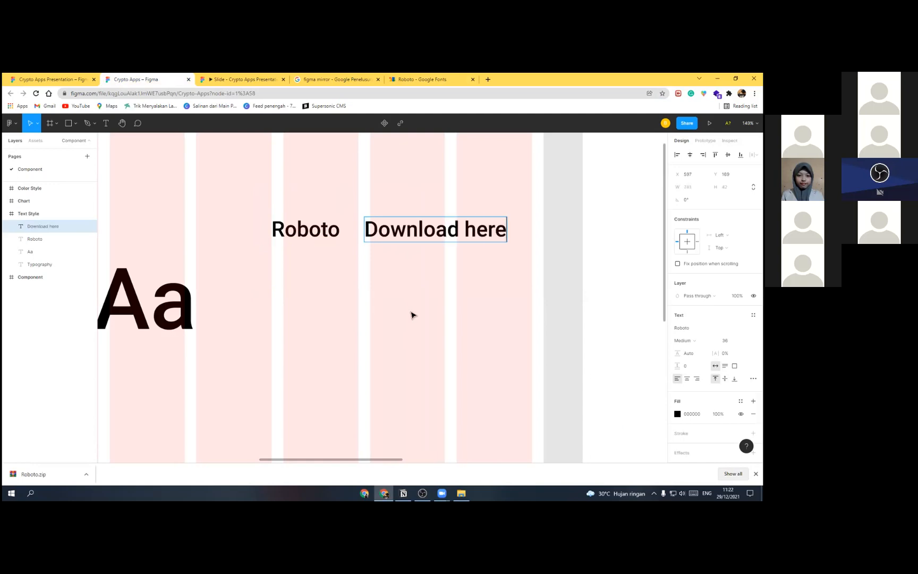
pyautogui.press('Escape')
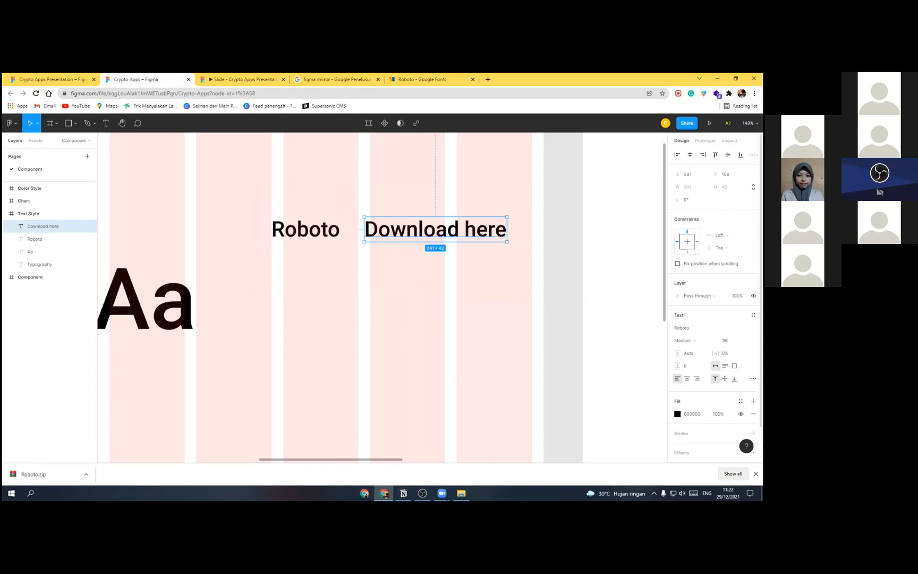
# Step: Set the Download here text's size to 18 and line it up with the lower part of the Roboto text
pyautogui.click(744, 340)
pyautogui.click(734, 330)
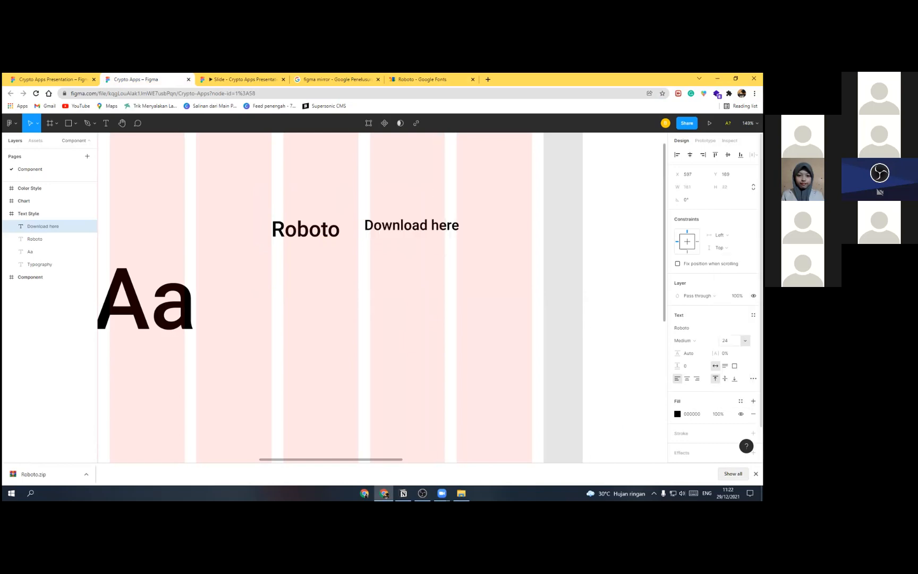
pyautogui.click(745, 340)
pyautogui.click(734, 331)
pyautogui.moveTo(425, 228); pyautogui.dragTo(433, 237)
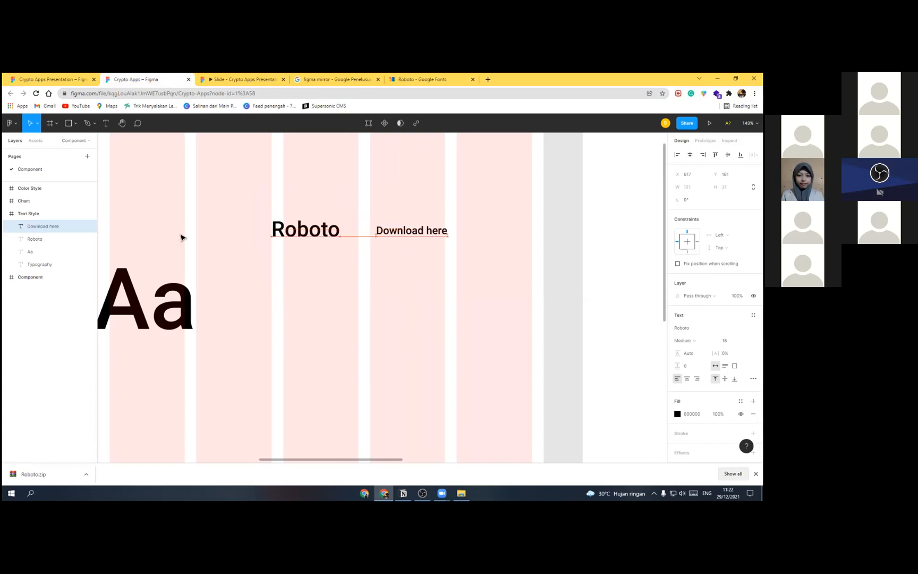
# Step: Place a rectangle over the Download here text and reduce its height for a size of about 100 × 55
pyautogui.click(67, 124)
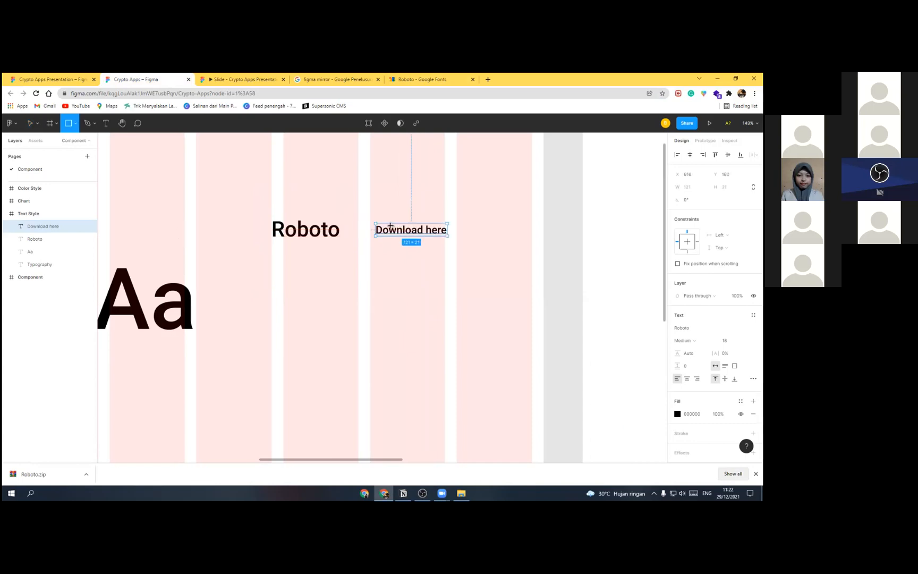
pyautogui.click(391, 246)
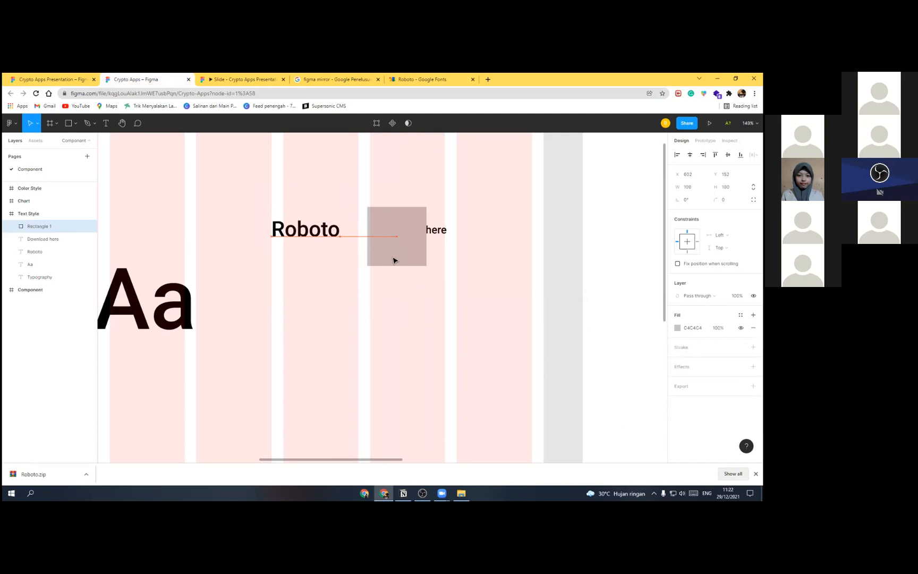
pyautogui.moveTo(392, 245); pyautogui.dragTo(406, 239)
pyautogui.hotkey('shift', 'Down')
pyautogui.press('Down')
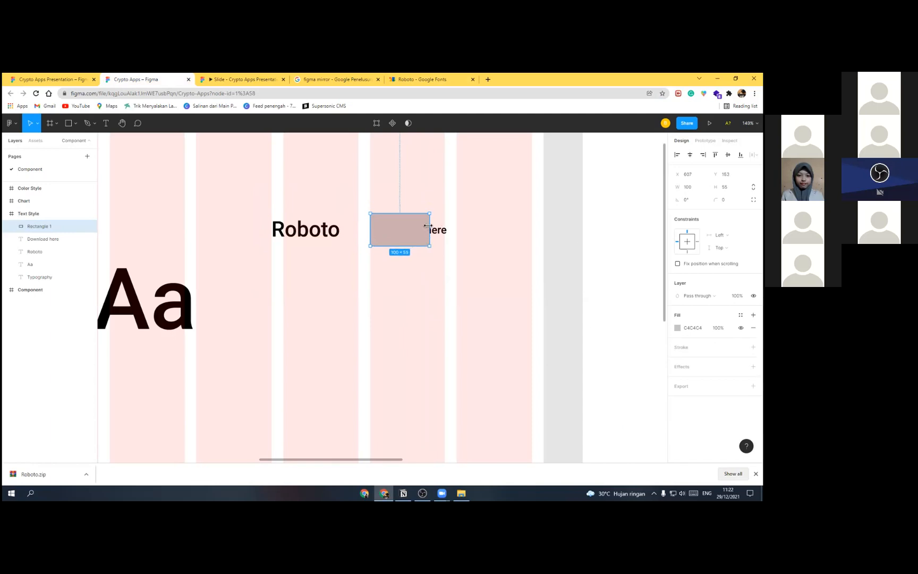
# Step: Resize the rectangle to about 135 × 48 around the Download here text and move its layer behind the text
pyautogui.moveTo(429, 228); pyautogui.dragTo(450, 227)
pyautogui.moveTo(60, 229); pyautogui.dragTo(58, 243)
pyautogui.moveTo(394, 274); pyautogui.dragTo(393, 237)
pyautogui.scroll(2, 435, 222)
pyautogui.click(397, 236)
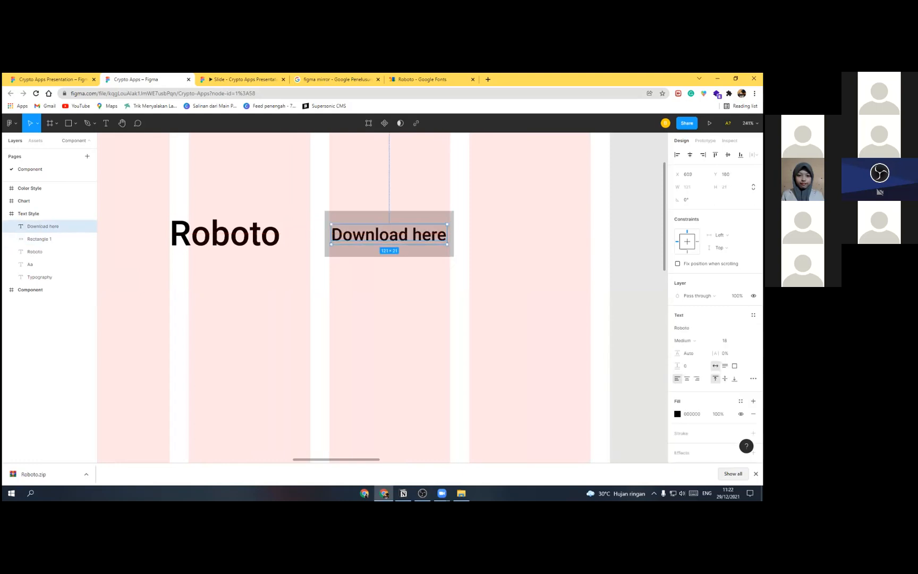
# Step: Set the corner radius of the rectangle behind the Download here text to 10
pyautogui.click(392, 218)
pyautogui.click(725, 200)
pyautogui.write('5')
pyautogui.press('Return')
pyautogui.click(725, 200)
pyautogui.press('Return')
# Step: Set the Download here text's size to 14 and center it inside the rounded rectangle
pyautogui.click(409, 233)
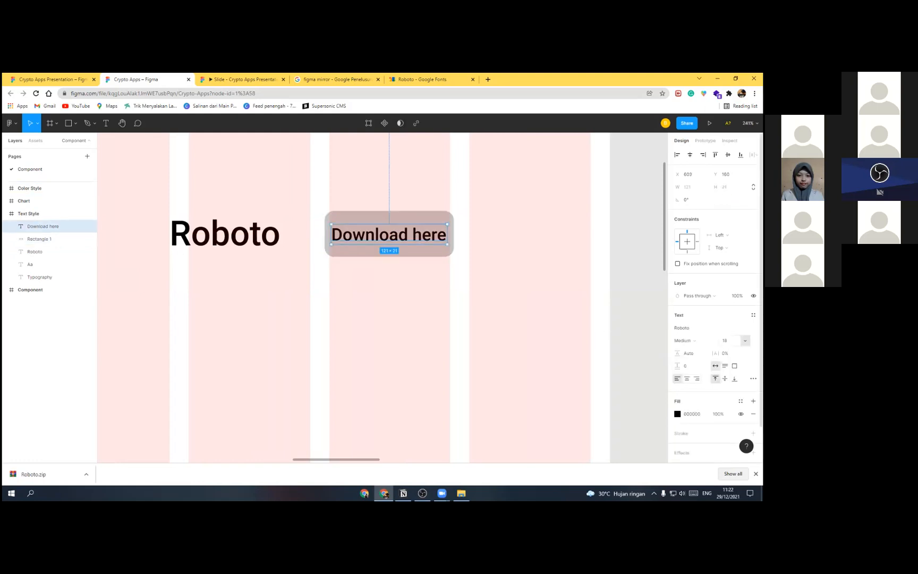
pyautogui.click(745, 340)
pyautogui.click(731, 320)
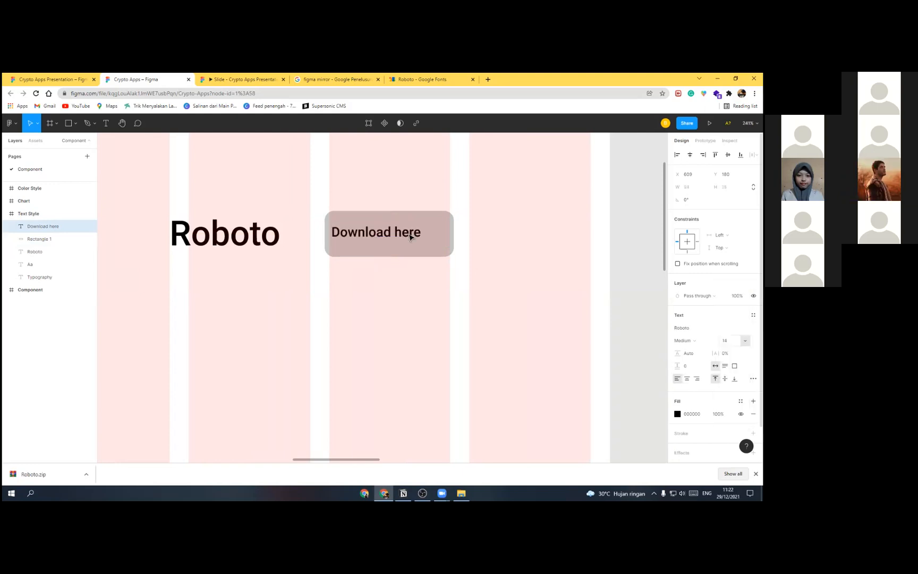
pyautogui.moveTo(424, 237); pyautogui.dragTo(432, 238)
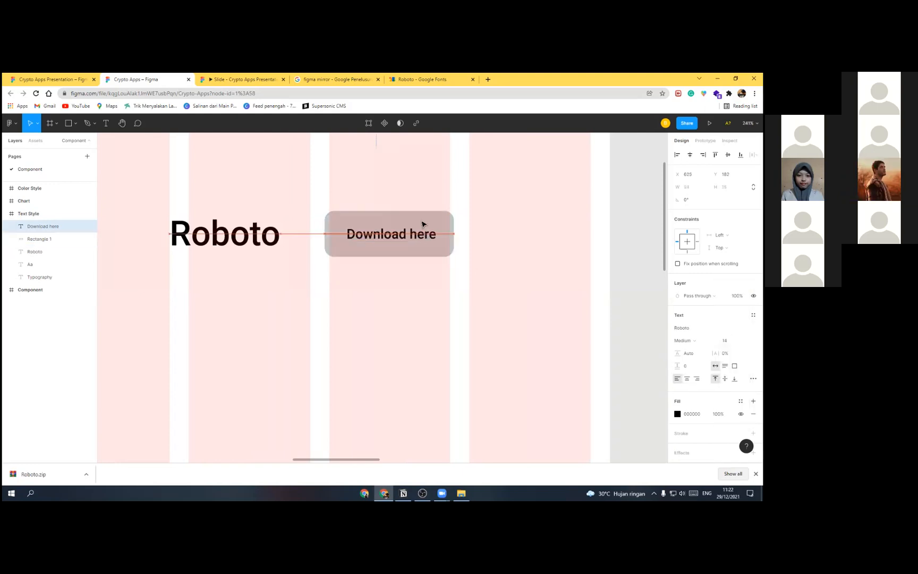
# Step: Fill the rounded rectangle behind the Download here text with the green from the document colors
pyautogui.click(39, 239)
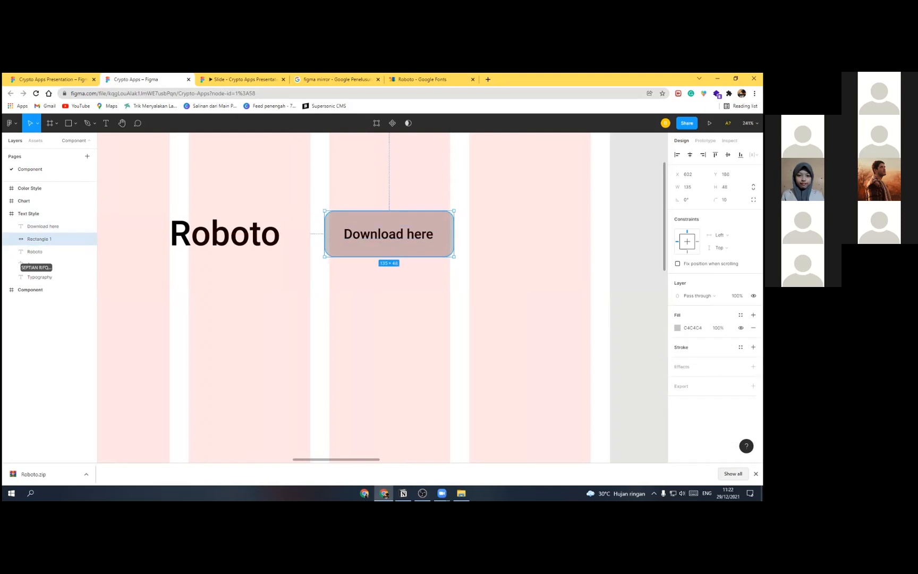
pyautogui.click(684, 328)
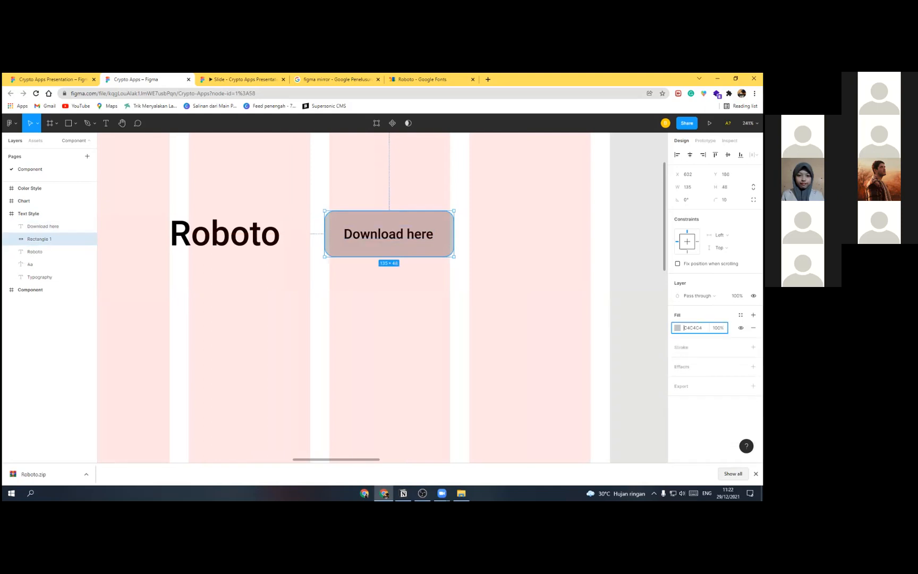
pyautogui.click(677, 328)
pyautogui.click(621, 444)
pyautogui.click(411, 294)
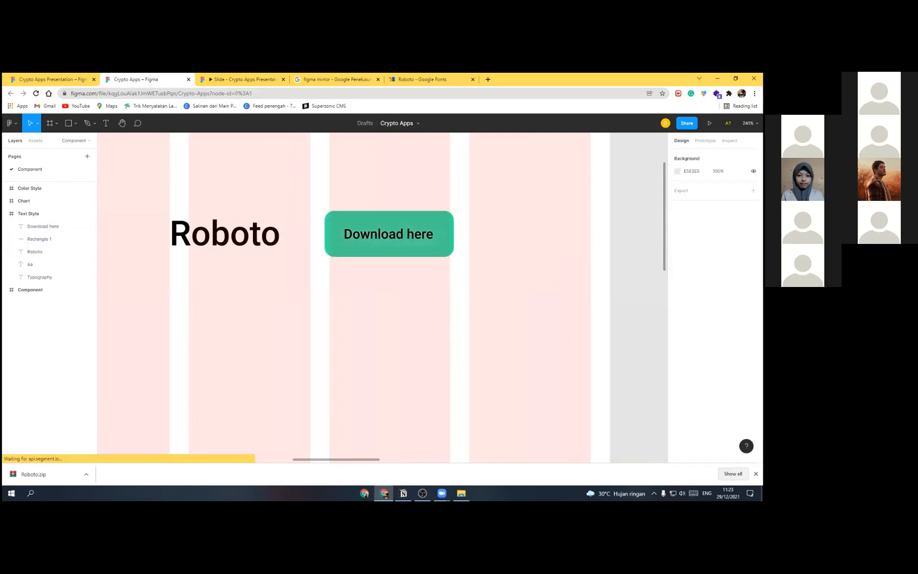
# Step: Fill the Download here text with white (FFFFFF) and hide the Text Style frame's layout grid
pyautogui.click(388, 233)
pyautogui.click(677, 414)
pyautogui.moveTo(598, 311); pyautogui.dragTo(539, 249)
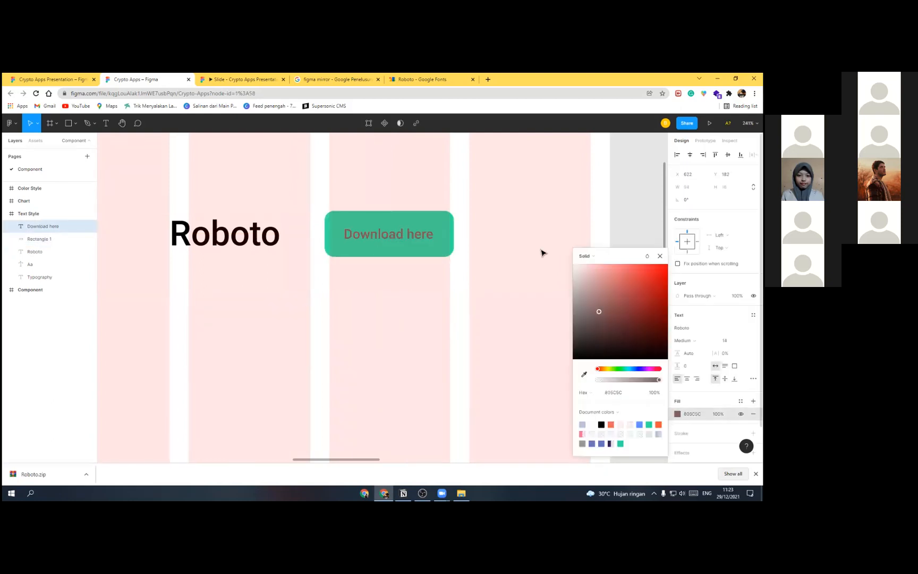
pyautogui.click(471, 266)
pyautogui.click(29, 213)
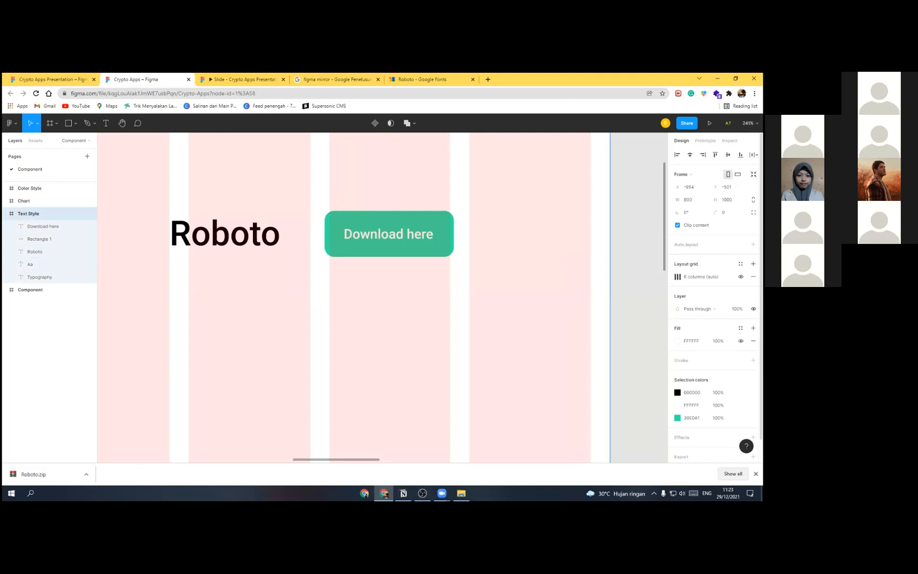
pyautogui.hotkey('ctrl', 'shift', '4')
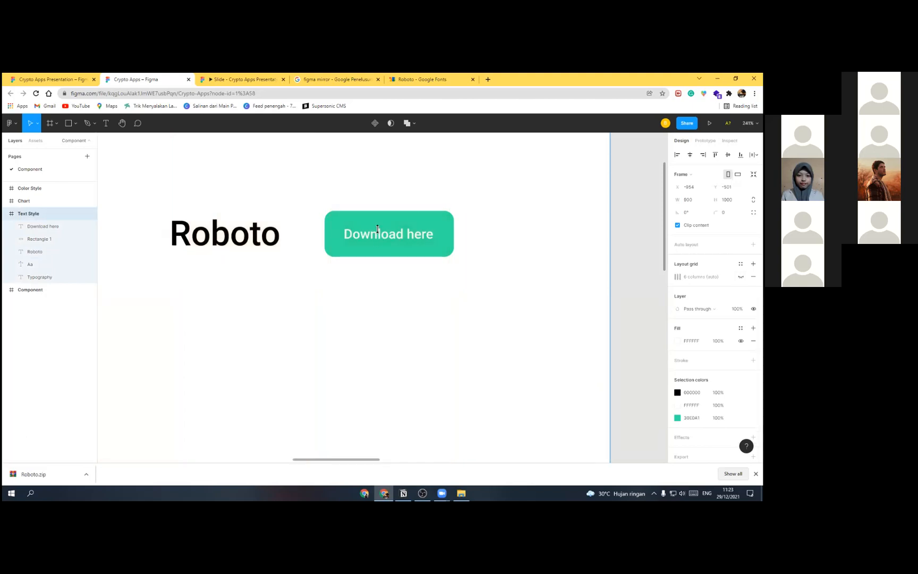
# Step: Link the Download here text to the copied Roboto page address, fonts.google.com/specimen/Roboto
pyautogui.click(378, 231)
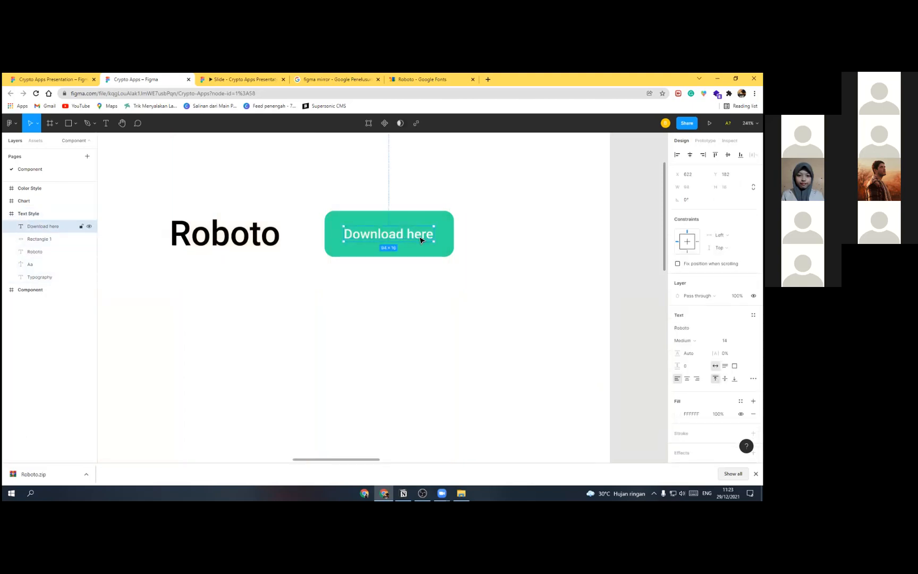
pyautogui.click(416, 123)
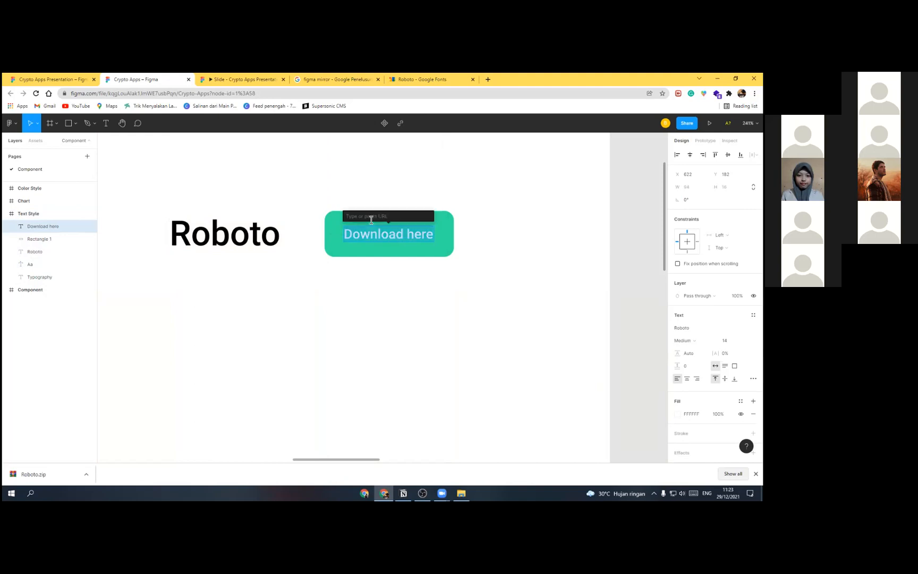
pyautogui.hotkey('ctrl', 'v')
pyautogui.press('Return')
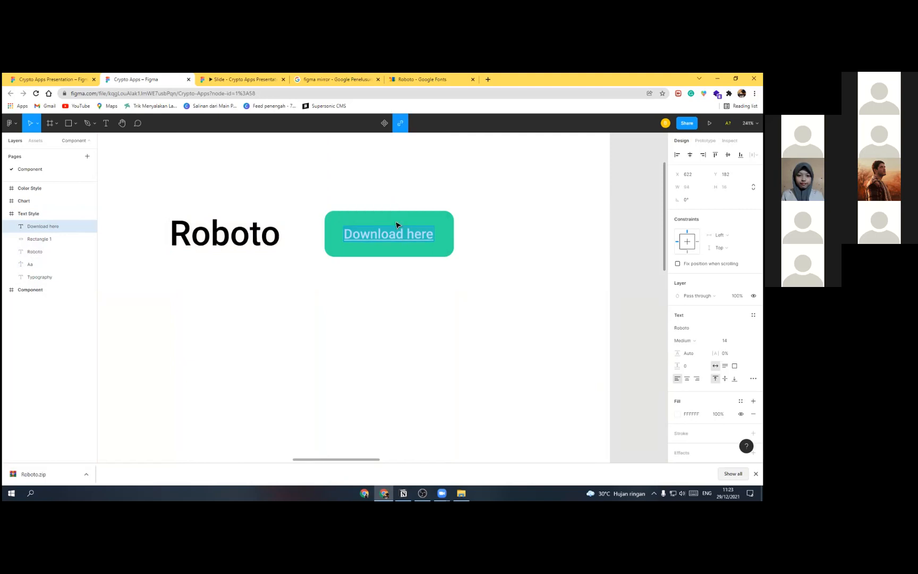
pyautogui.press('Escape')
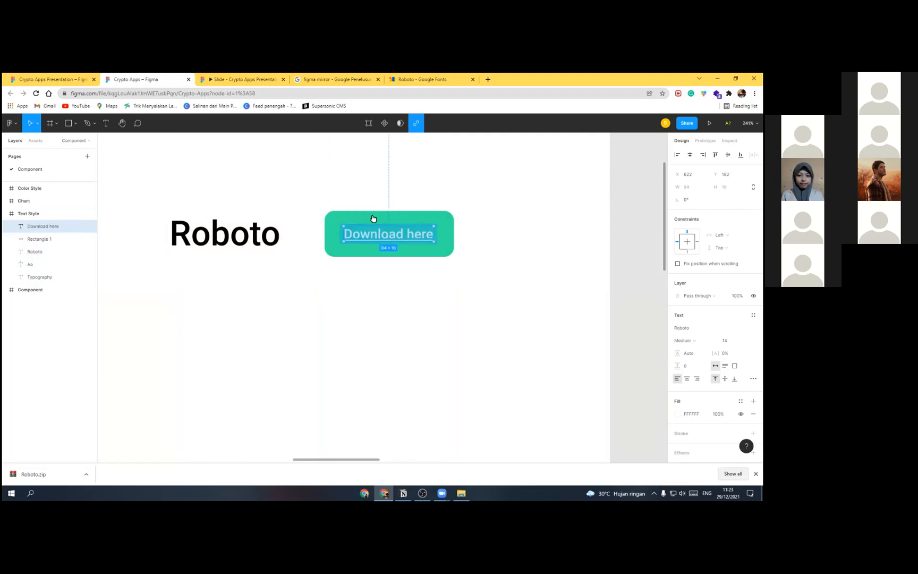
pyautogui.moveTo(375, 218)
pyautogui.click(351, 269)
# Step: Switch to the Google Fonts Roboto page and examine its styles, sample glyphs, About and License sections
pyautogui.click(423, 79)
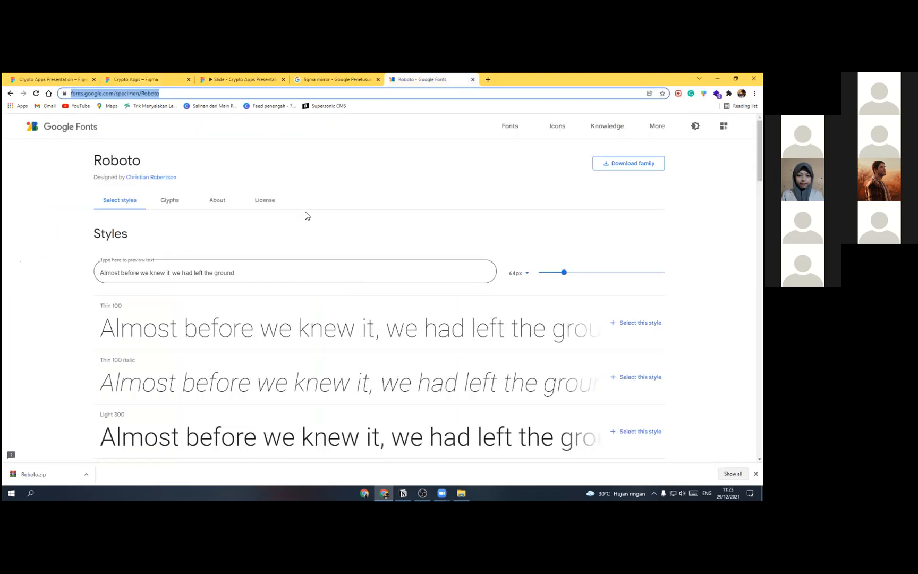
pyautogui.scroll(-2, 308, 215)
pyautogui.scroll(1, 307, 215)
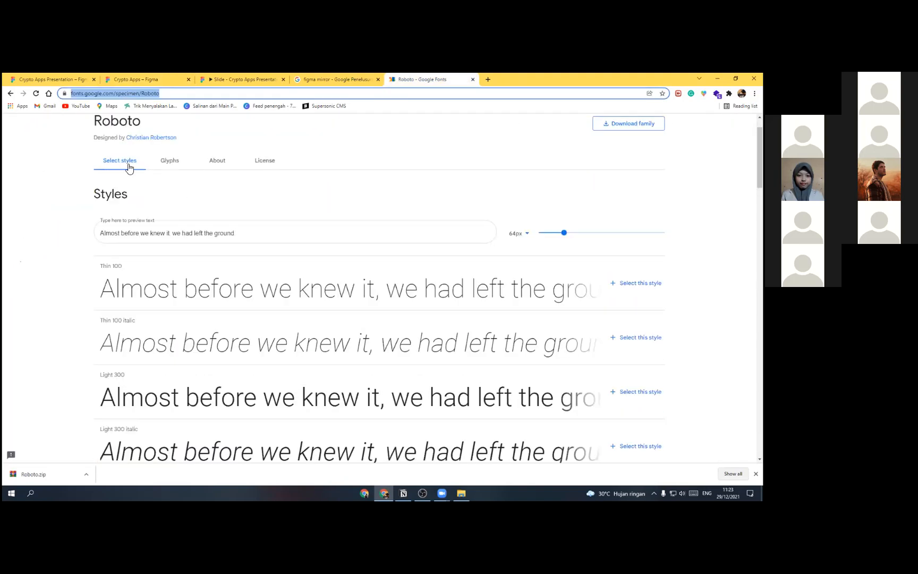
pyautogui.scroll(-4, 213, 215)
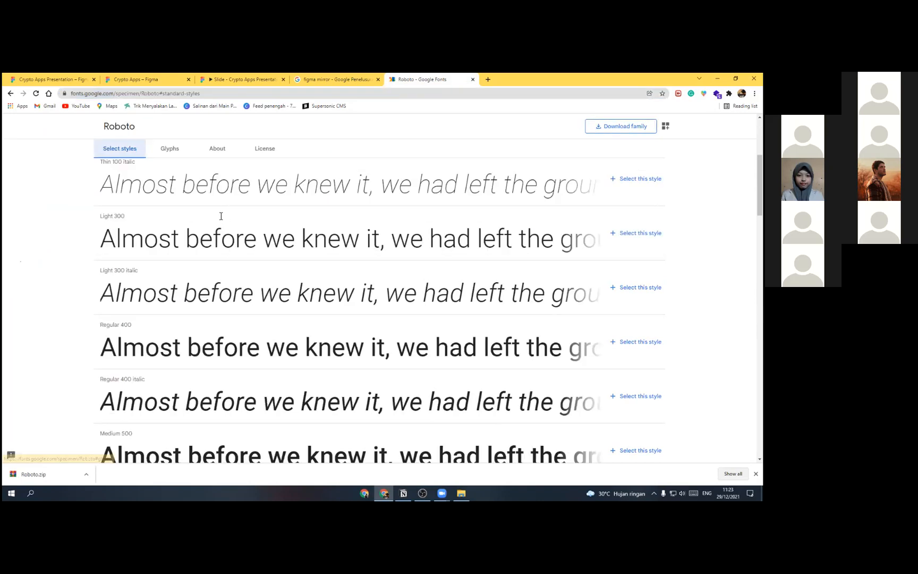
pyautogui.scroll(-2, 222, 217)
pyautogui.scroll(5, 172, 203)
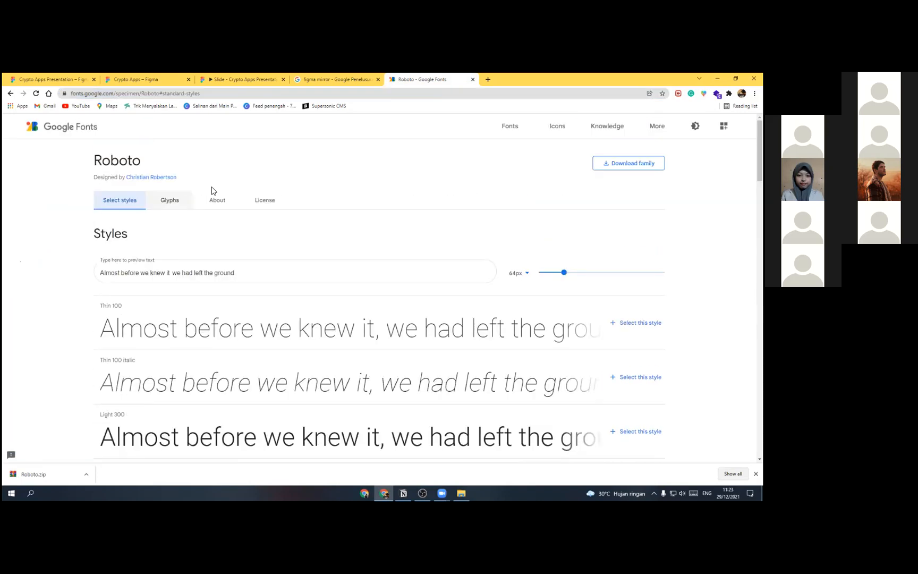
pyautogui.click(172, 201)
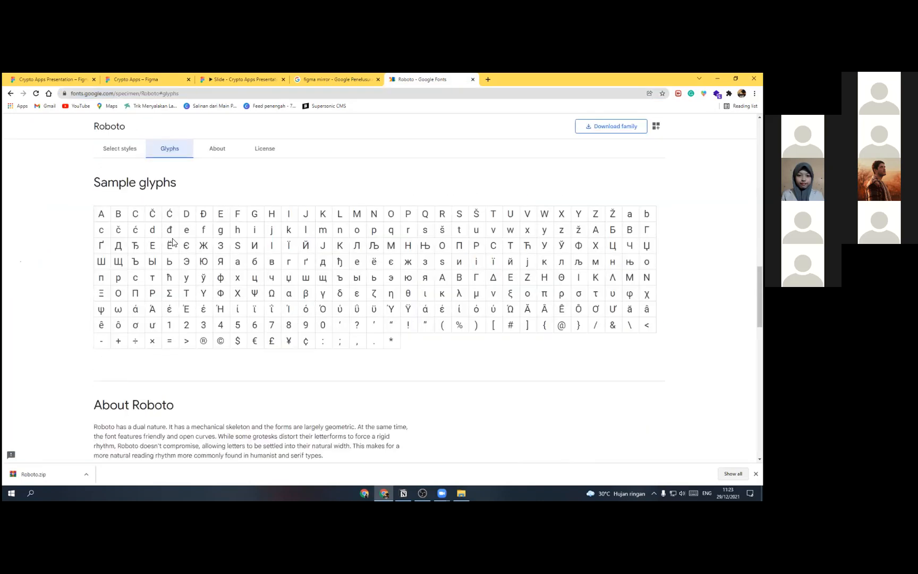
pyautogui.scroll(-10, 205, 201)
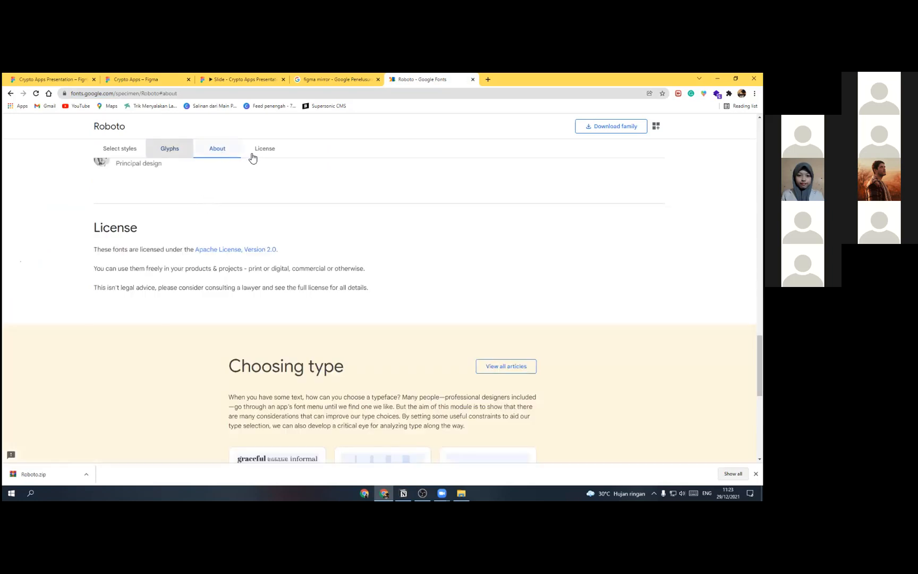
pyautogui.scroll(3, 260, 152)
pyautogui.click(217, 147)
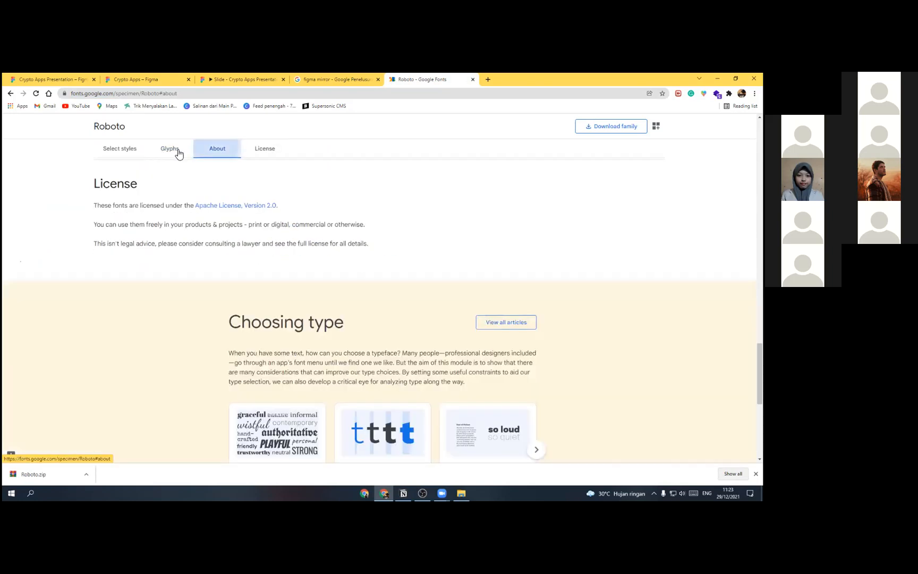
pyautogui.scroll(-10, 364, 323)
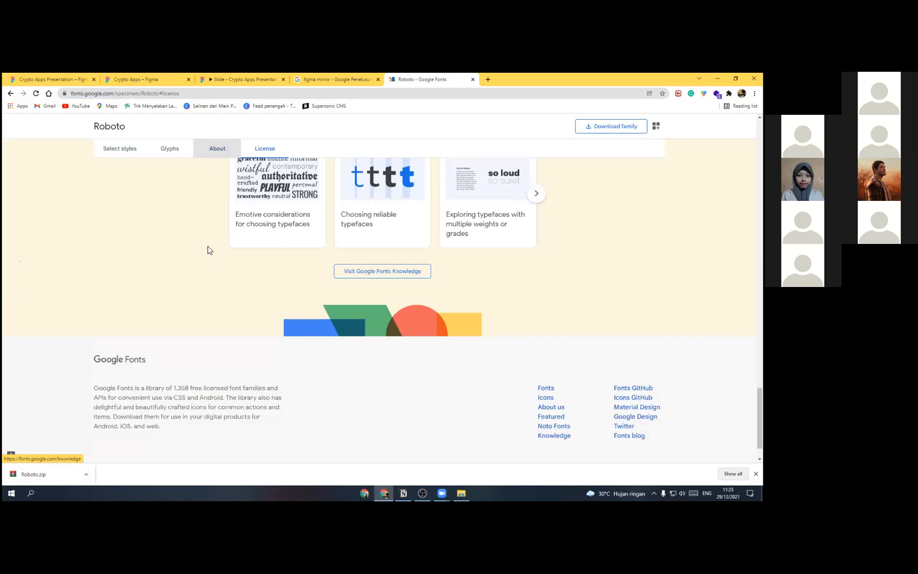
pyautogui.scroll(10, 204, 236)
pyautogui.scroll(5, 202, 236)
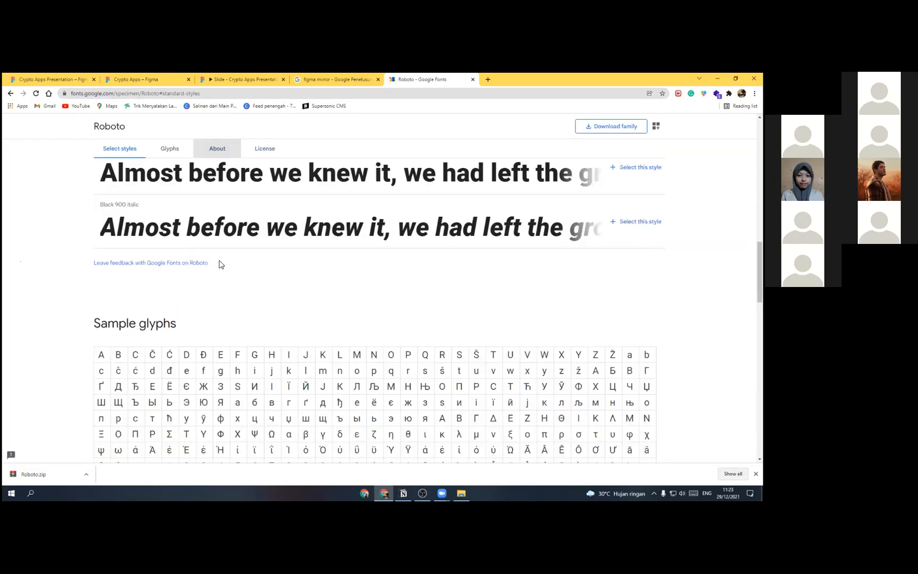
pyautogui.scroll(-3, 220, 262)
# Step: Examine the Poppins typography example in the Crypto Apps Presentation file, then return to the Crypto Apps file
pyautogui.hotkey('ctrl', '1')
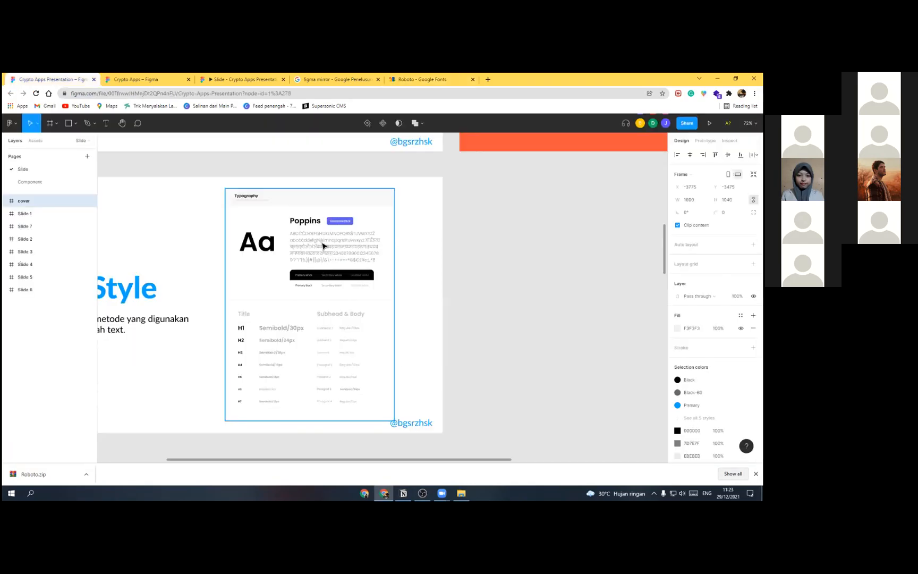
pyautogui.scroll(2, 326, 245)
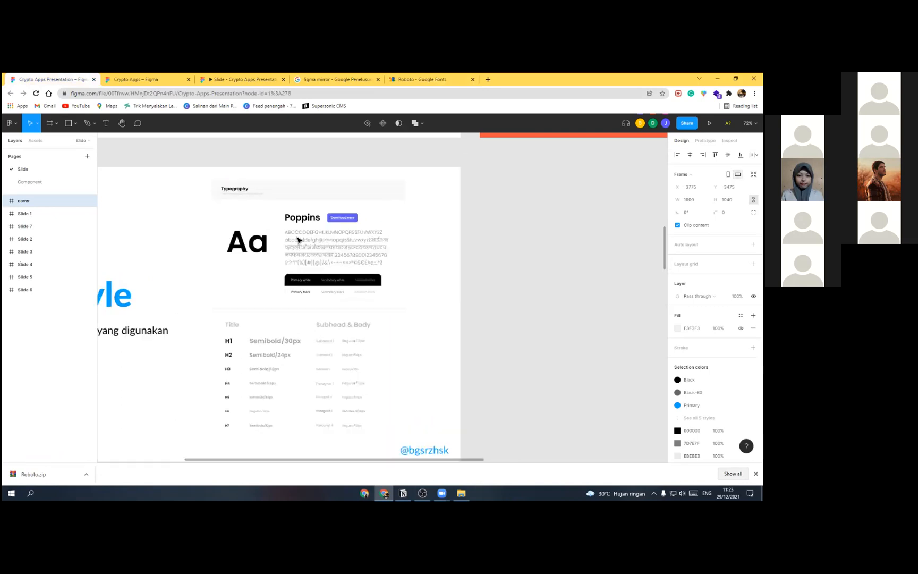
pyautogui.scroll(2, 290, 239)
pyautogui.scroll(1, 372, 241)
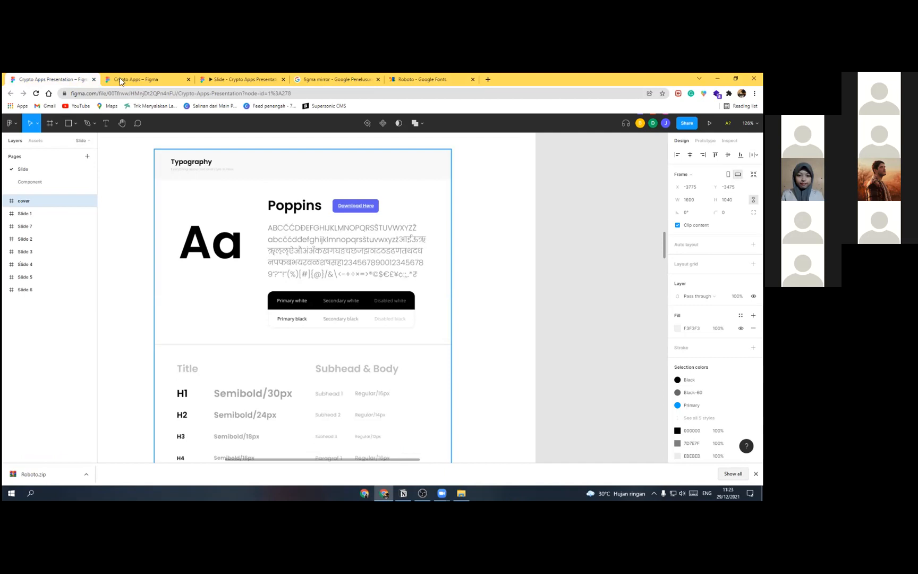
pyautogui.click(167, 79)
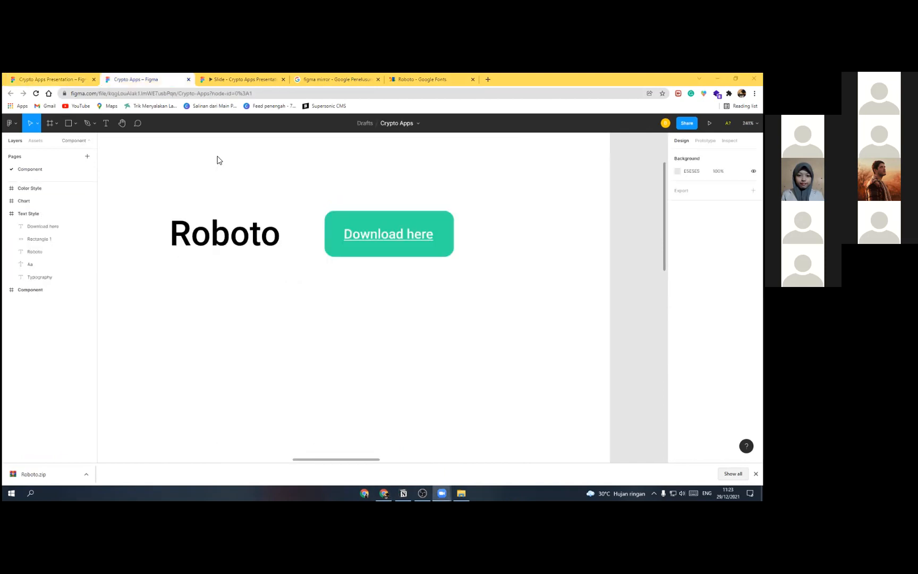
# Step: Copy the Roboto sample glyphs from the Google Fonts page and return to the Crypto Apps file
pyautogui.click(423, 80)
pyautogui.moveTo(100, 232); pyautogui.dragTo(395, 360)
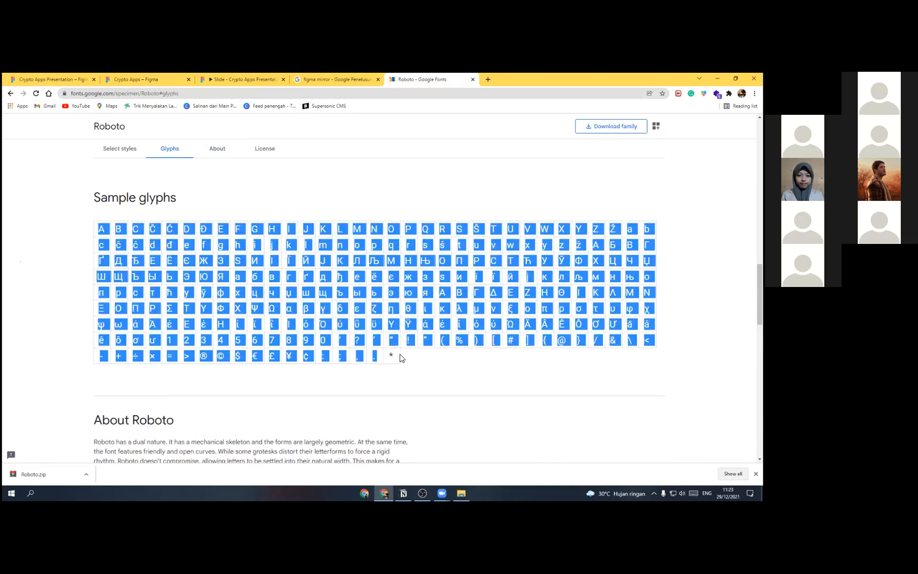
pyautogui.click(142, 75)
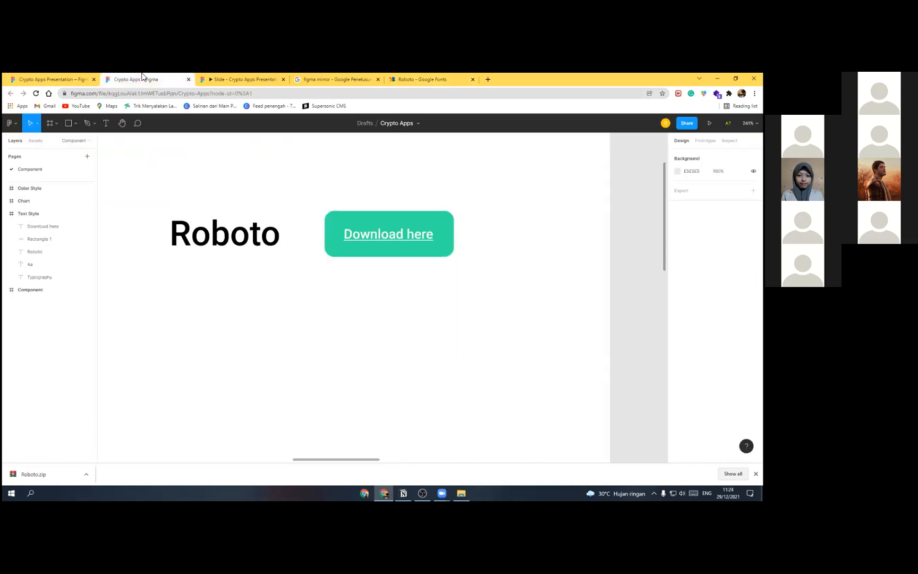
# Step: Duplicate the Roboto heading directly below itself and replace the copy's text with the copied sample glyphs
pyautogui.click(214, 244)
pyautogui.moveTo(214, 244); pyautogui.dragTo(214, 304)
pyautogui.doubleClick(214, 305)
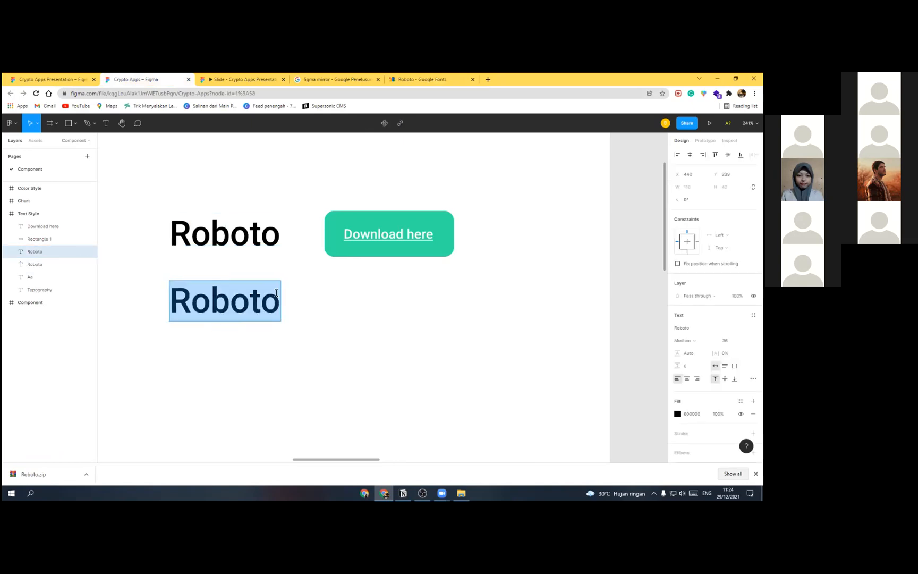
pyautogui.hotkey('ctrl', 'v')
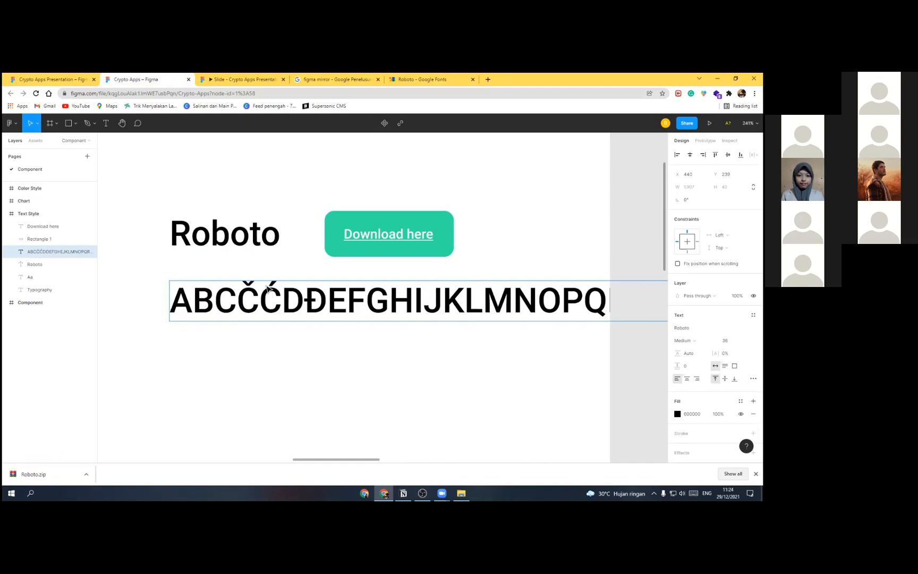
# Step: Set the glyph text's font weight to Regular
pyautogui.scroll(-3, 234, 328)
pyautogui.scroll(-3, 237, 325)
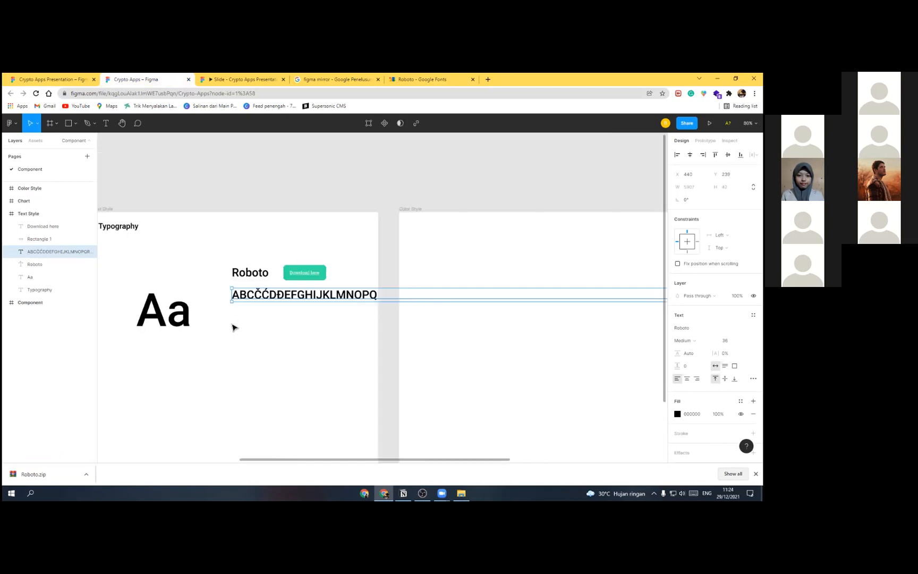
pyautogui.scroll(2, 271, 321)
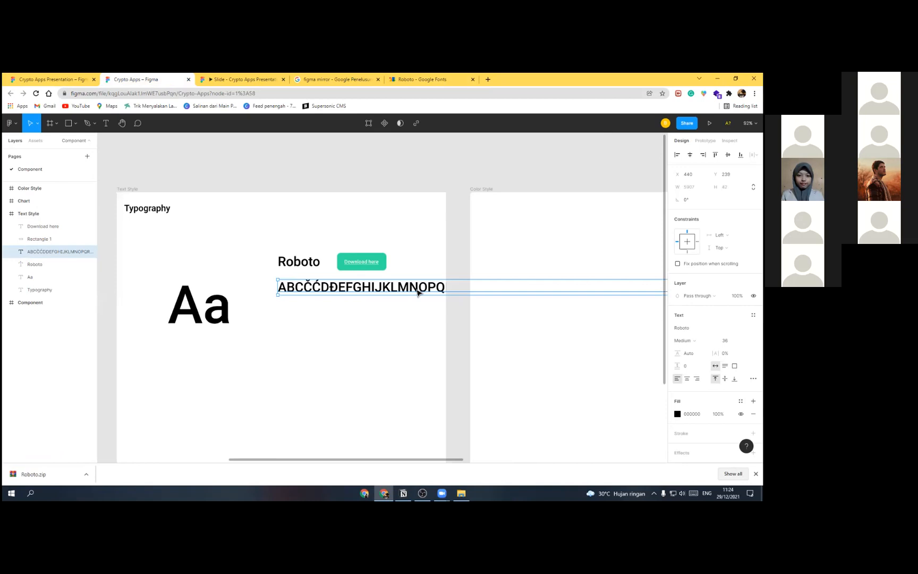
pyautogui.click(685, 340)
pyautogui.click(685, 331)
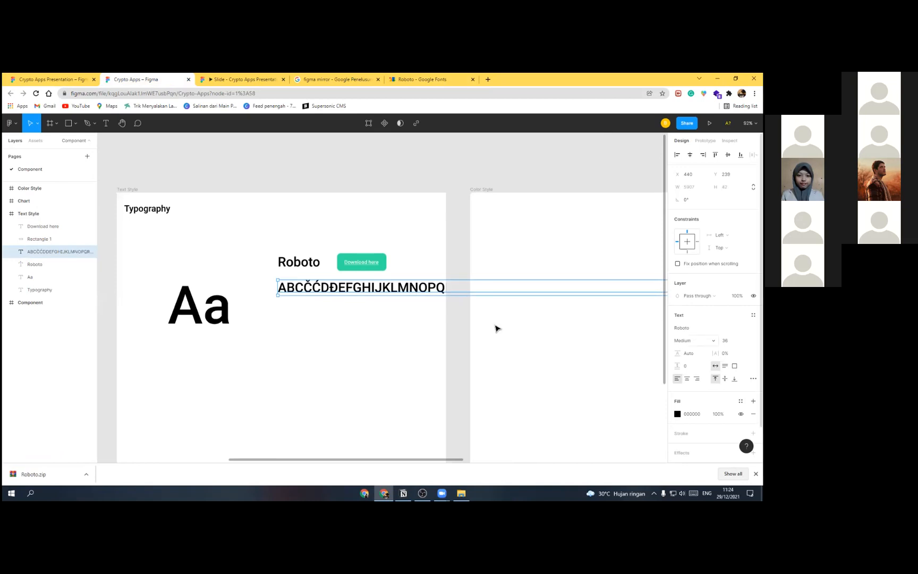
# Step: Try to wrap the glyph text onto a second line with a manual line break before the Q
pyautogui.press('Return')
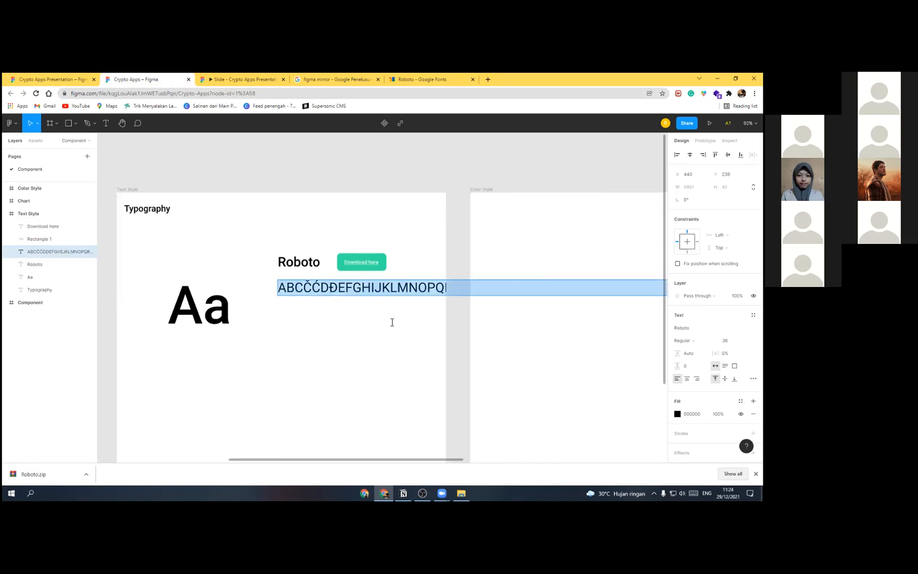
pyautogui.click(437, 290)
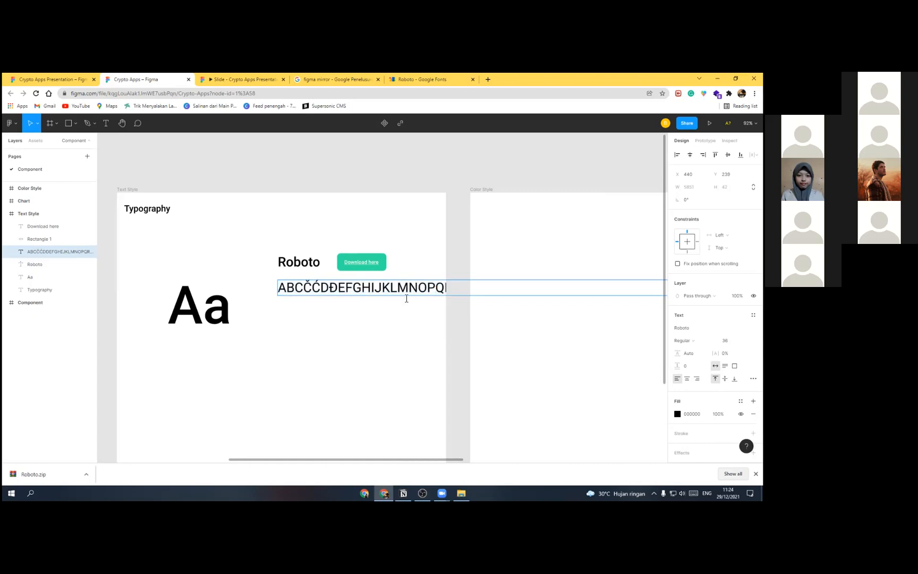
pyautogui.press('Return')
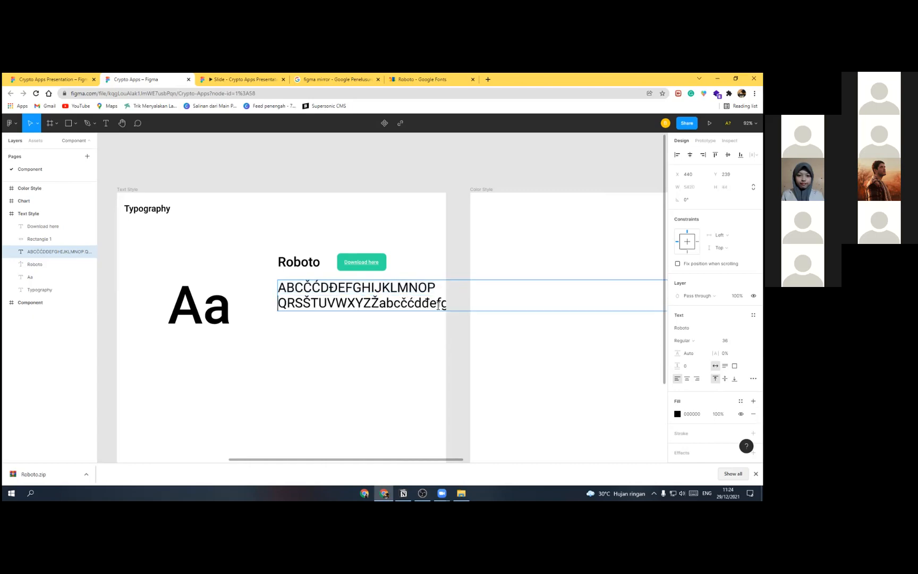
pyautogui.press('BackSpace')
pyautogui.press('Escape')
# Step: Move the glyph text down to about Y 266 and show the Text Style frame's layout grid
pyautogui.moveTo(349, 291); pyautogui.dragTo(337, 300)
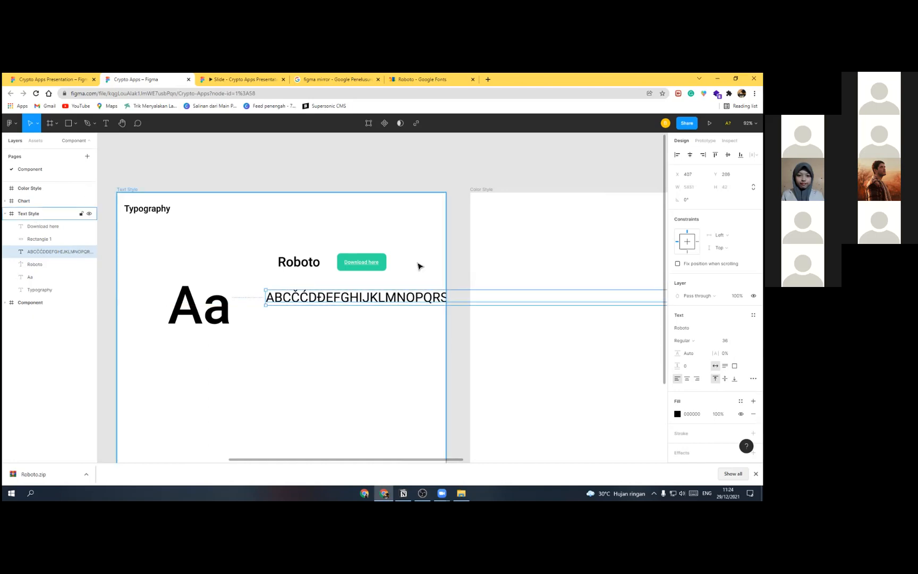
pyautogui.press('Escape')
pyautogui.hotkey('ctrl', 'shift', '4')
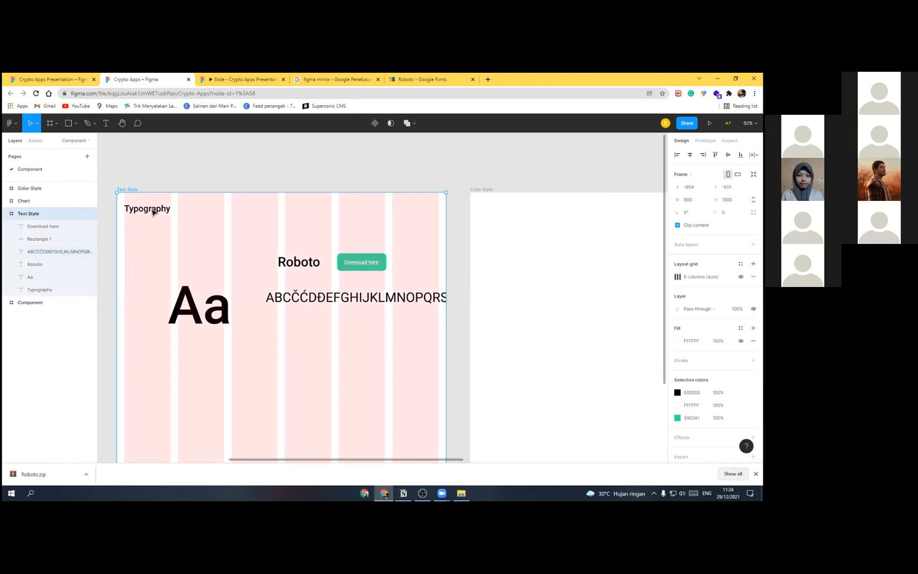
# Step: Shift the Aa sample slightly right and align the glyph text's left edge with the Roboto heading at X 440
pyautogui.click(152, 210)
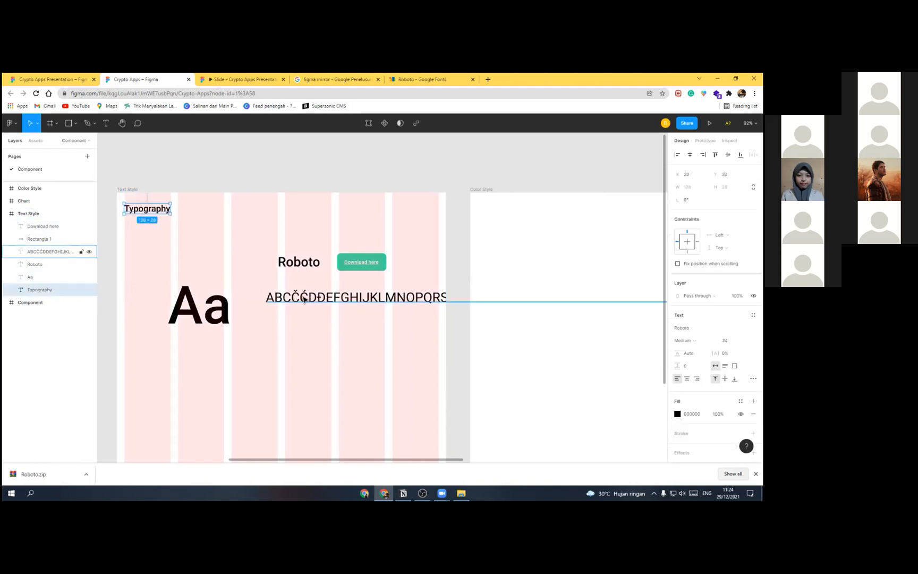
pyautogui.moveTo(190, 315); pyautogui.dragTo(280, 302)
pyautogui.click(281, 300)
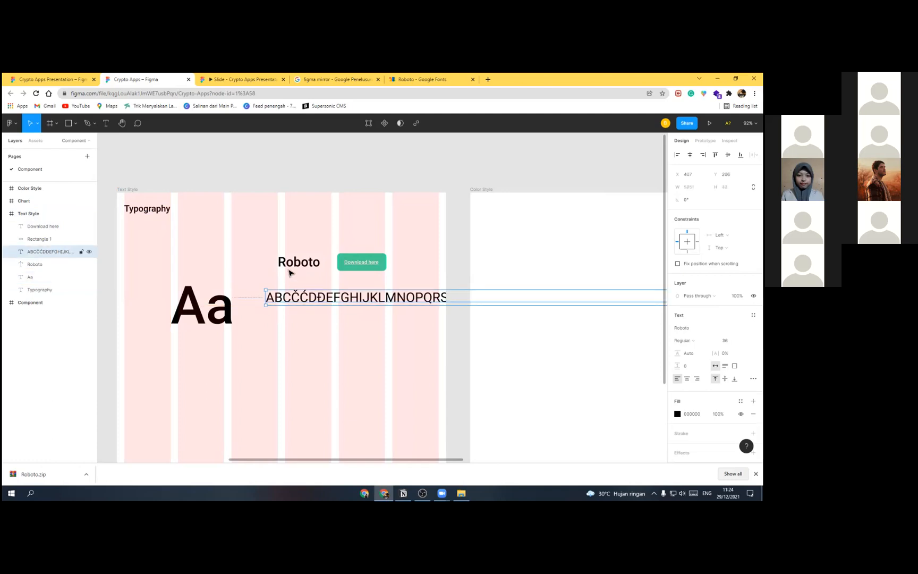
pyautogui.moveTo(295, 298)
pyautogui.mouseDown()
pyautogui.moveTo(321, 301)
pyautogui.moveTo(306, 303)
pyautogui.mouseUp()
# Step: Wrap the glyph text with manual line breaks so each line ends near the Text Style frame's right margin
pyautogui.doubleClick(431, 297)
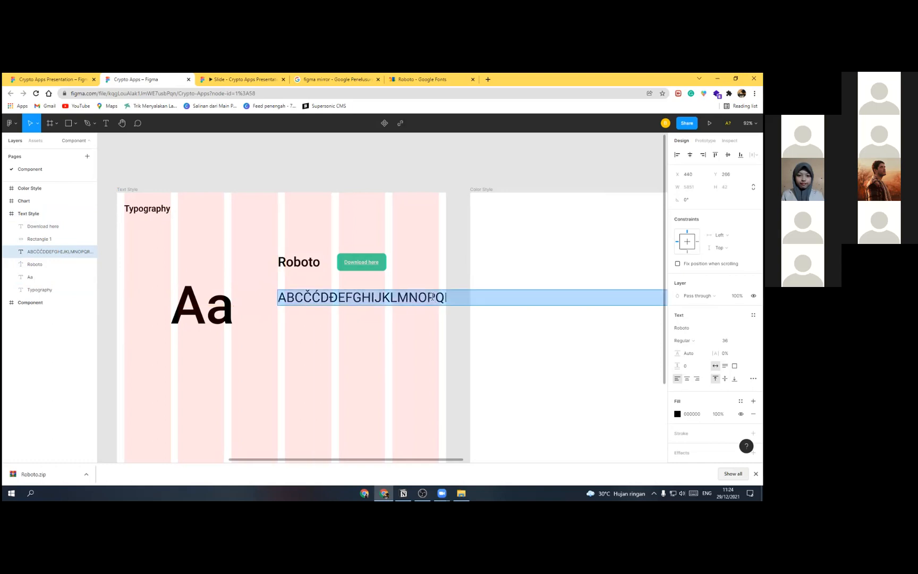
pyautogui.click(427, 298)
pyautogui.press('Return')
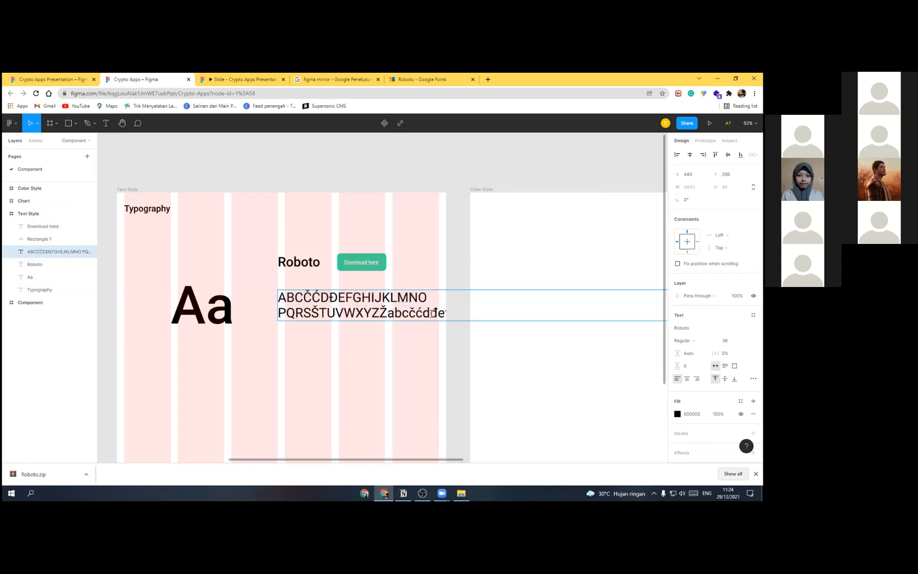
pyautogui.click(433, 314)
pyautogui.press('Return')
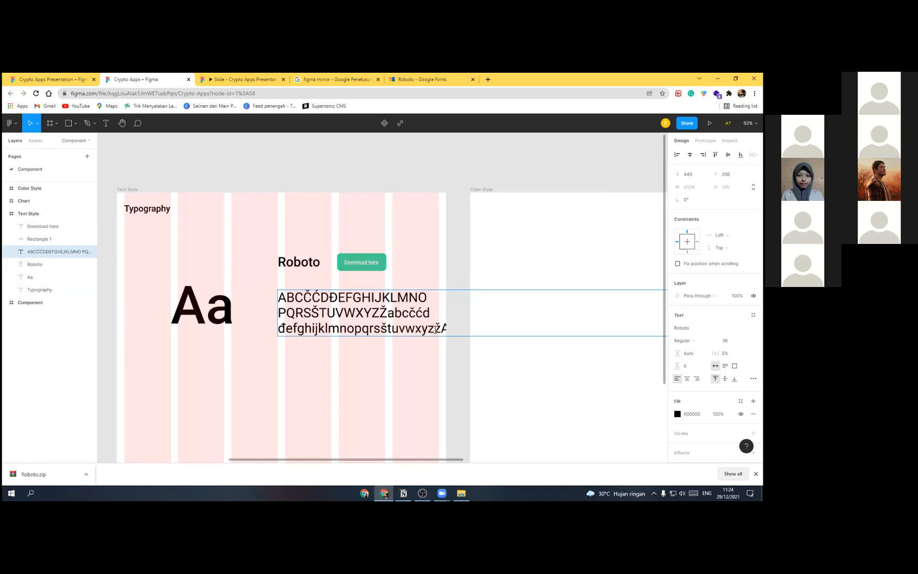
pyautogui.press('Return')
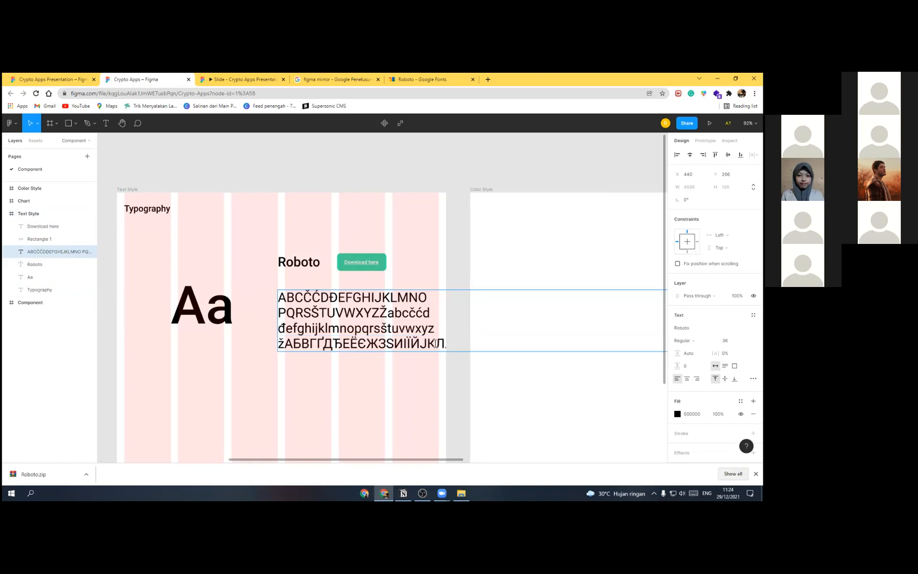
pyautogui.click(436, 343)
pyautogui.press('Return')
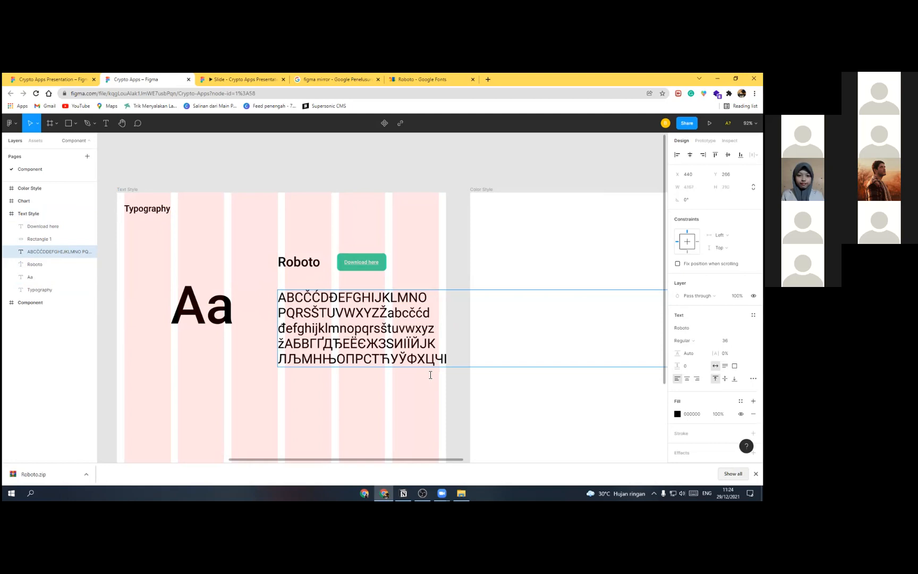
pyautogui.click(435, 375)
pyautogui.press('Return')
pyautogui.click(437, 375)
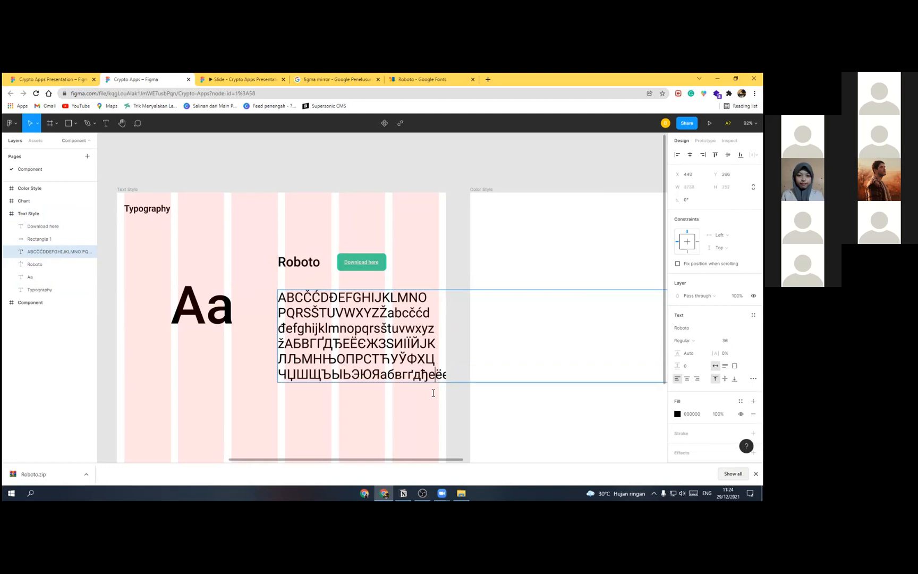
pyautogui.press('Return')
pyautogui.click(432, 391)
pyautogui.press('Return')
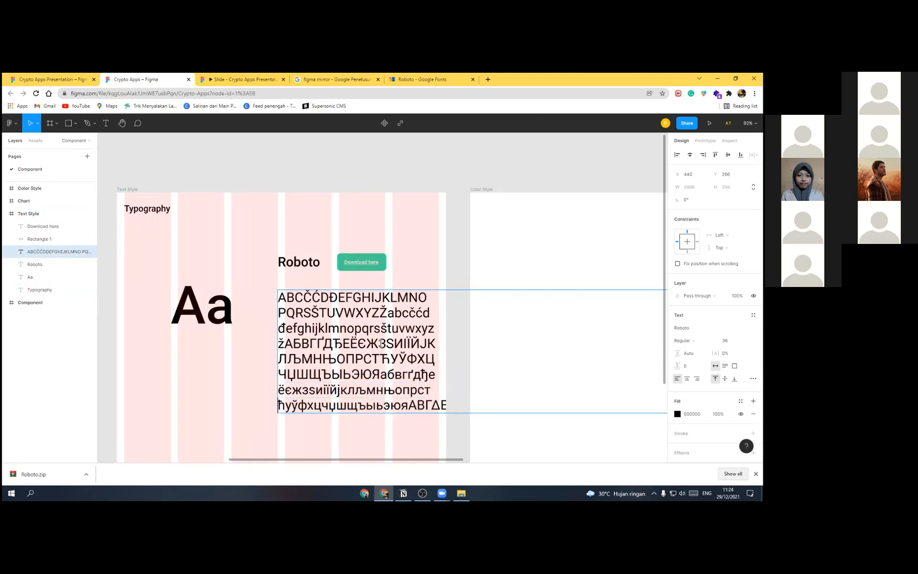
# Step: Reduce the whole glyph text's font size, trying 18 and settling on 24
pyautogui.hotkey('ctrl', 'a')
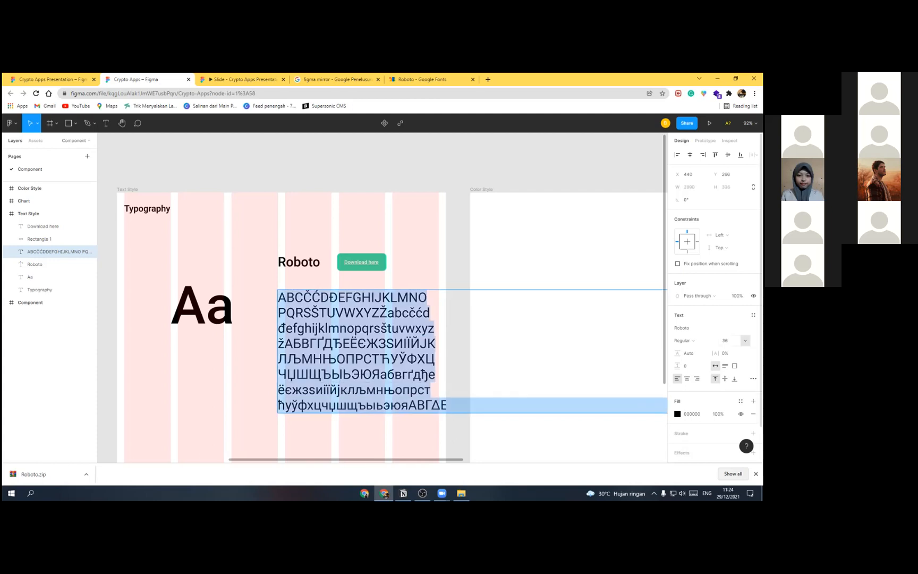
pyautogui.click(745, 340)
pyautogui.click(733, 320)
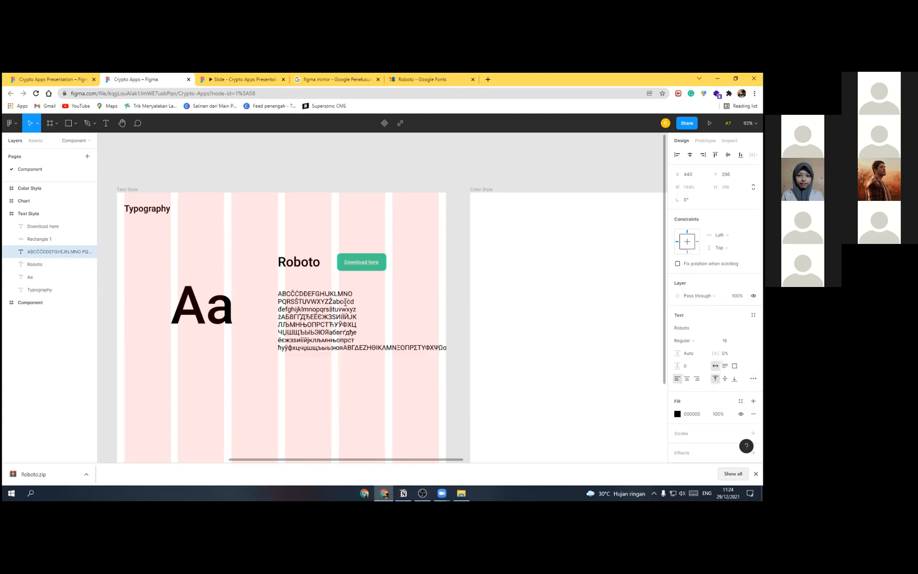
pyautogui.click(279, 303)
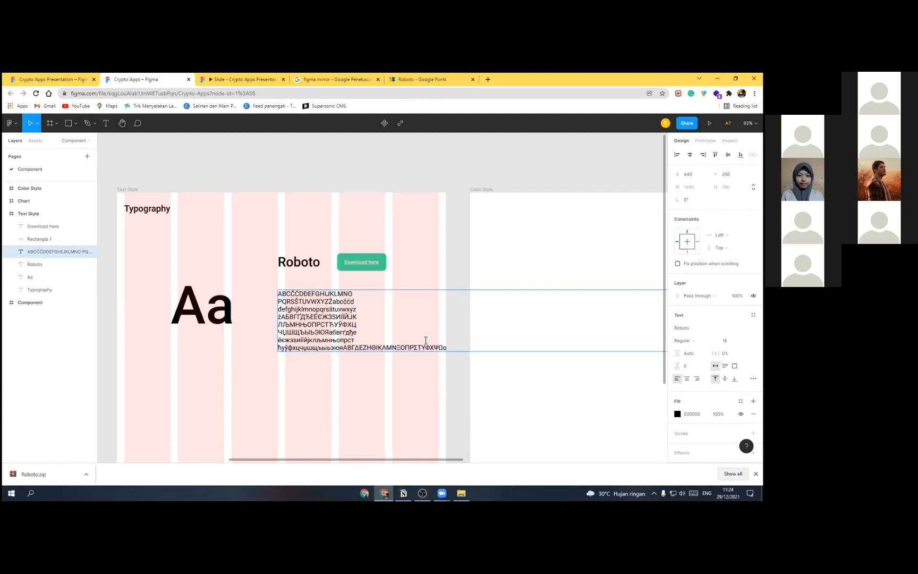
pyautogui.click(745, 340)
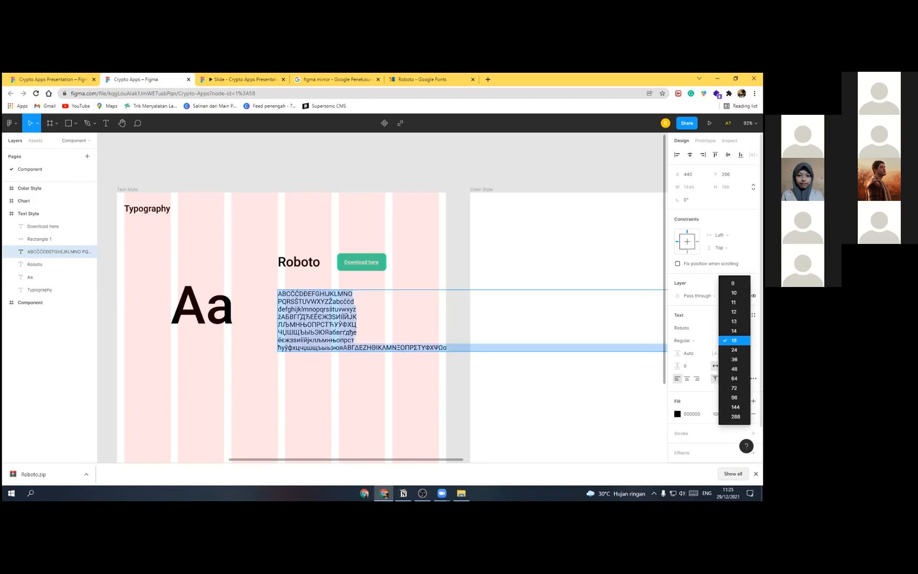
pyautogui.click(734, 350)
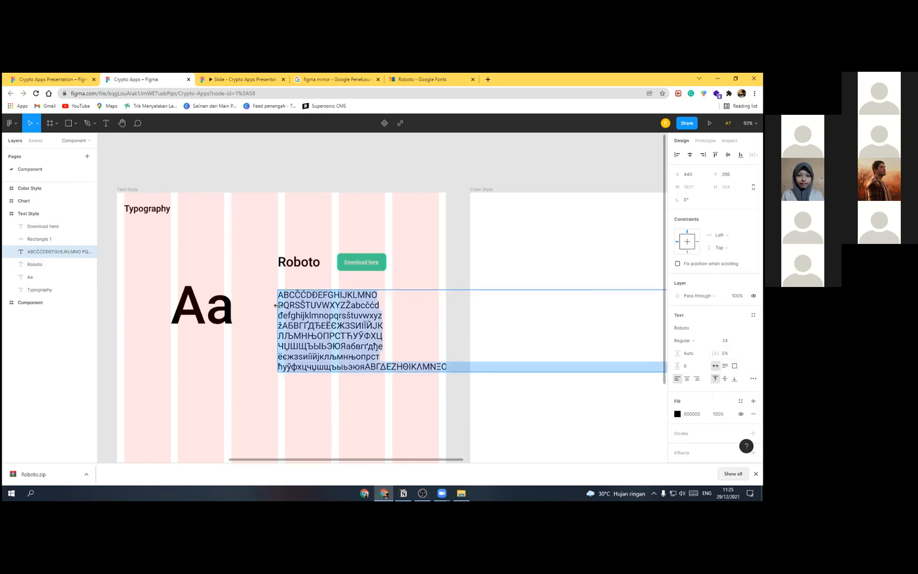
pyautogui.press('Escape')
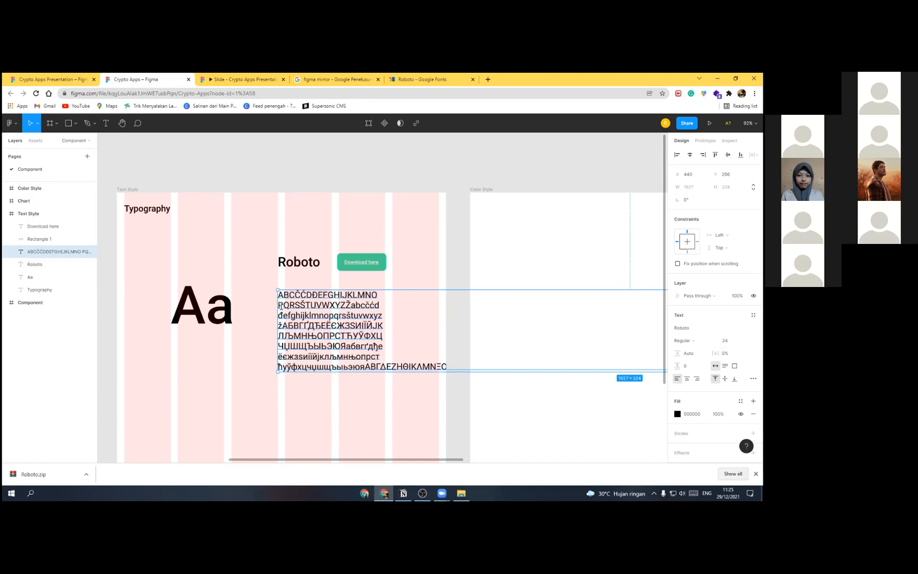
# Step: Remove the line break between O and P in the glyph text and move the text to X 410, Y 260
pyautogui.doubleClick(281, 305)
pyautogui.click(435, 299)
pyautogui.press('Delete')
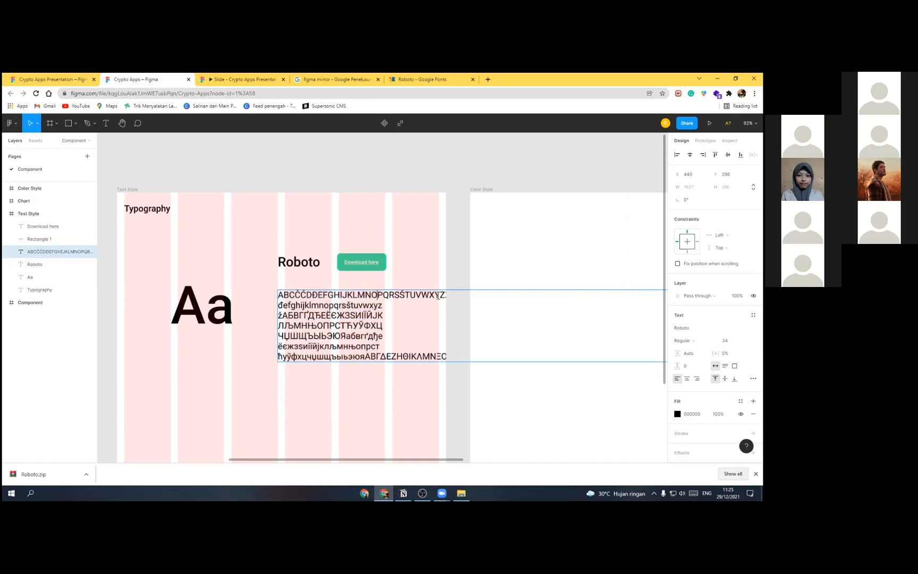
pyautogui.press('Escape')
pyautogui.moveTo(404, 297)
pyautogui.mouseDown()
pyautogui.moveTo(397, 296)
pyautogui.moveTo(415, 298)
pyautogui.mouseUp()
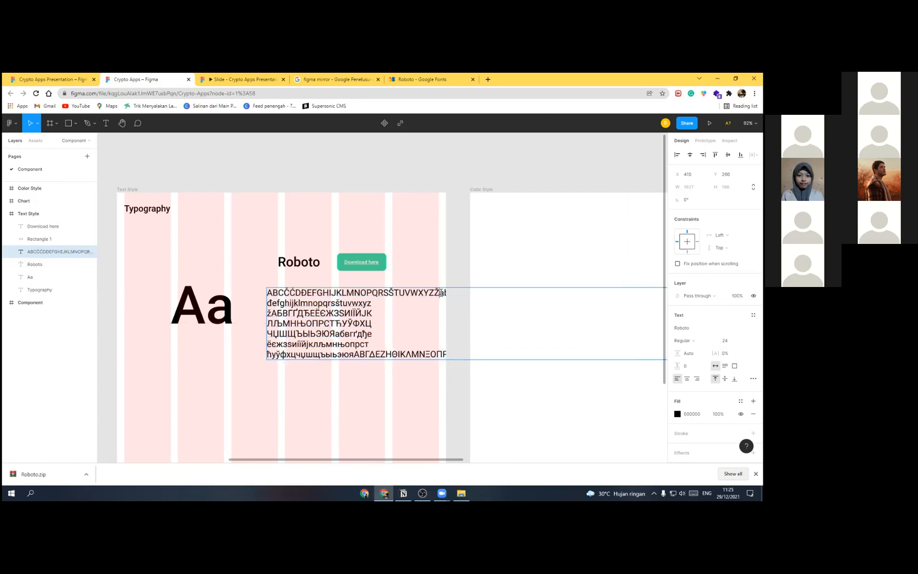
# Step: Break the glyph text after the capital Ž and join the lowercase alphabet with the start of the Cyrillic letters on line two
pyautogui.doubleClick(440, 292)
pyautogui.press('Return')
pyautogui.press('End')
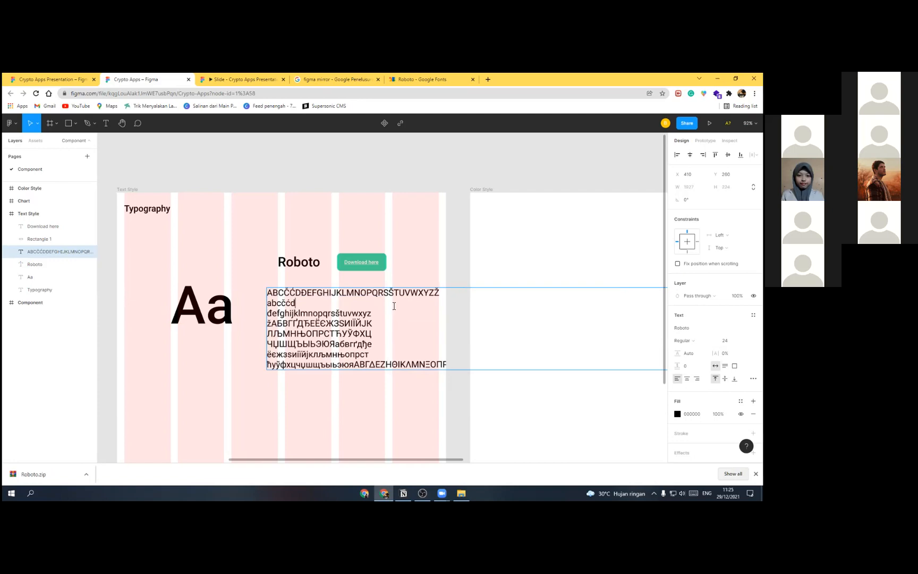
pyautogui.press('Delete')
pyautogui.press('Delete')
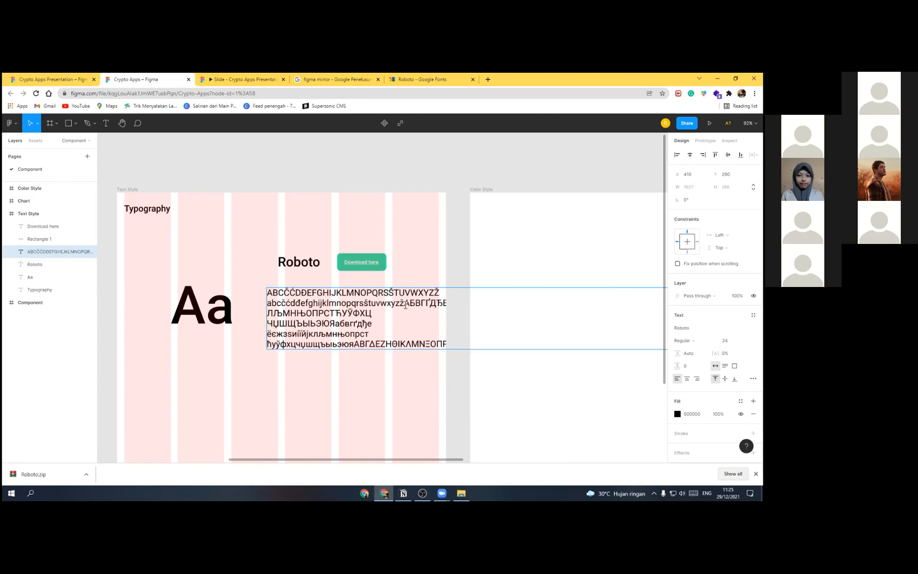
pyautogui.press('Return')
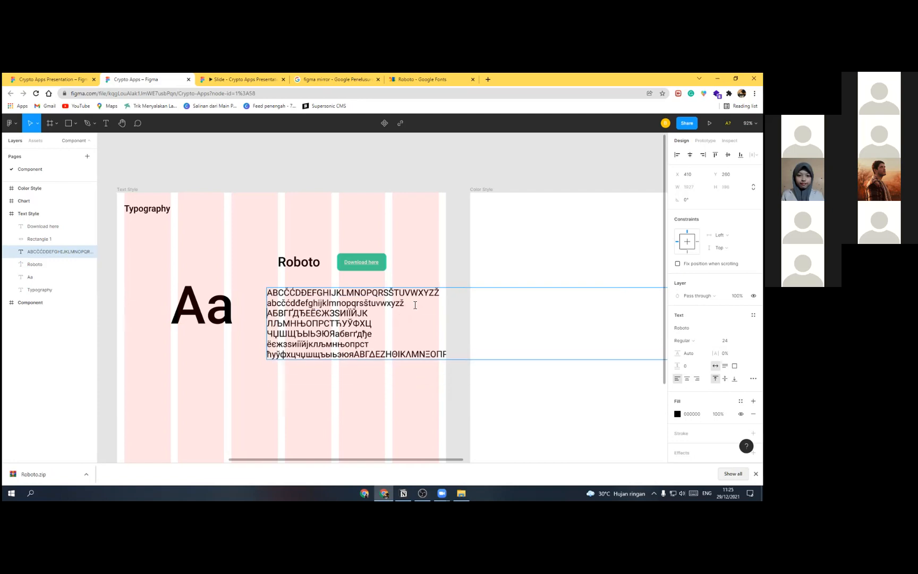
pyautogui.press('BackSpace')
# Step: Rewrap the Cyrillic capitals so line two ends at Д and line three at Х, removing the old breaks after К and Ц
pyautogui.click(435, 304)
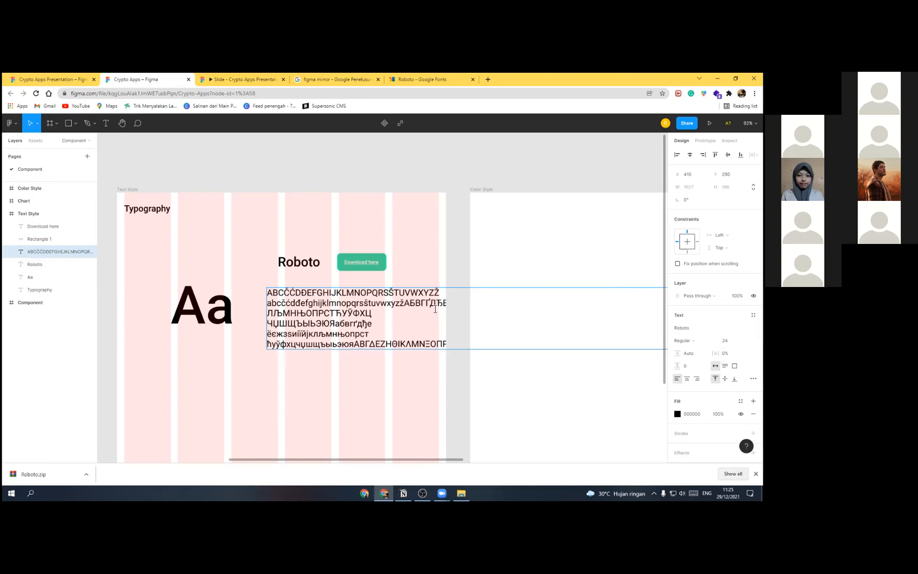
pyautogui.press('Return')
pyautogui.click(434, 312)
pyautogui.press('Delete')
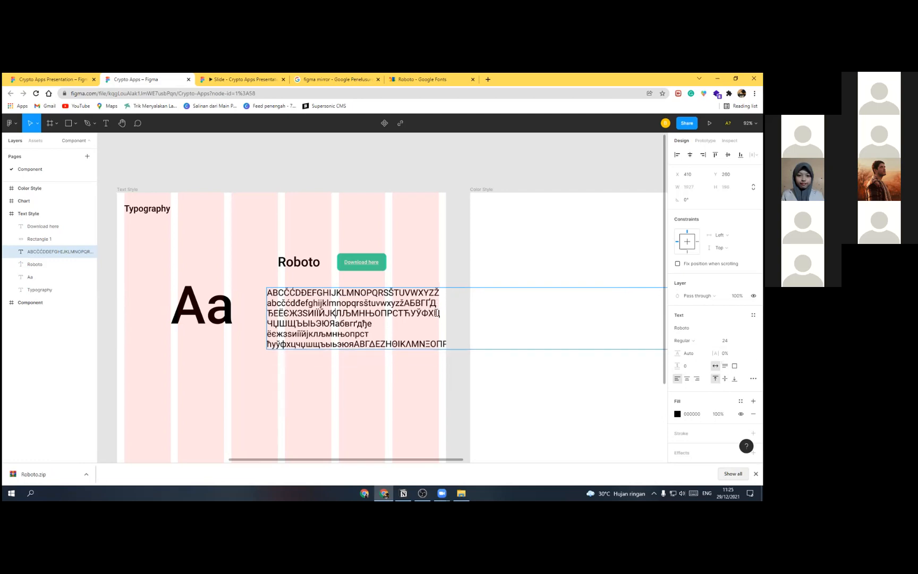
pyautogui.click(436, 313)
pyautogui.press('Return')
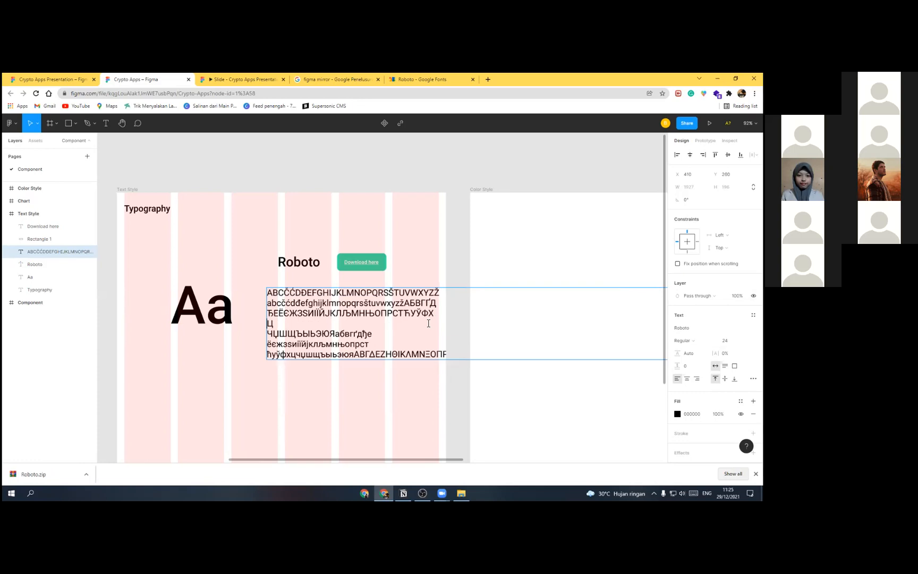
pyautogui.press('Delete')
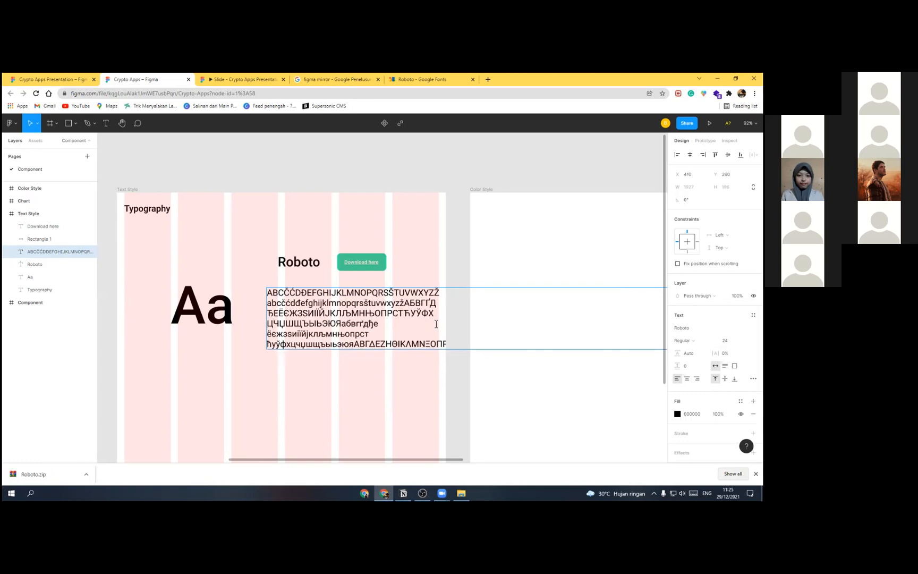
# Step: Rewrap the remaining glyphs to the frame's width, breaking after Cyrillic љ, Greek Η and π, and remove the leftover old line breaks
pyautogui.click(436, 324)
pyautogui.press('Delete')
pyautogui.click(437, 323)
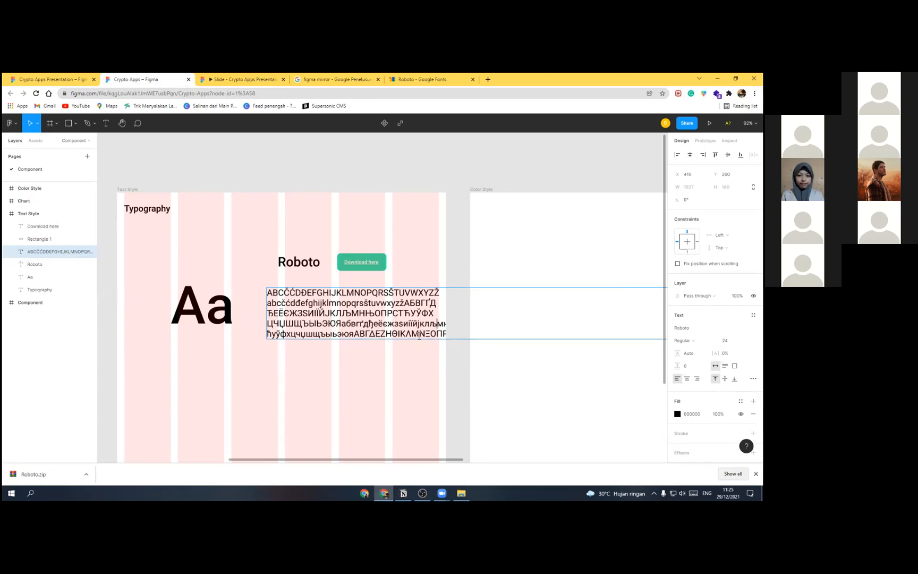
pyautogui.press('Return')
pyautogui.press('Delete')
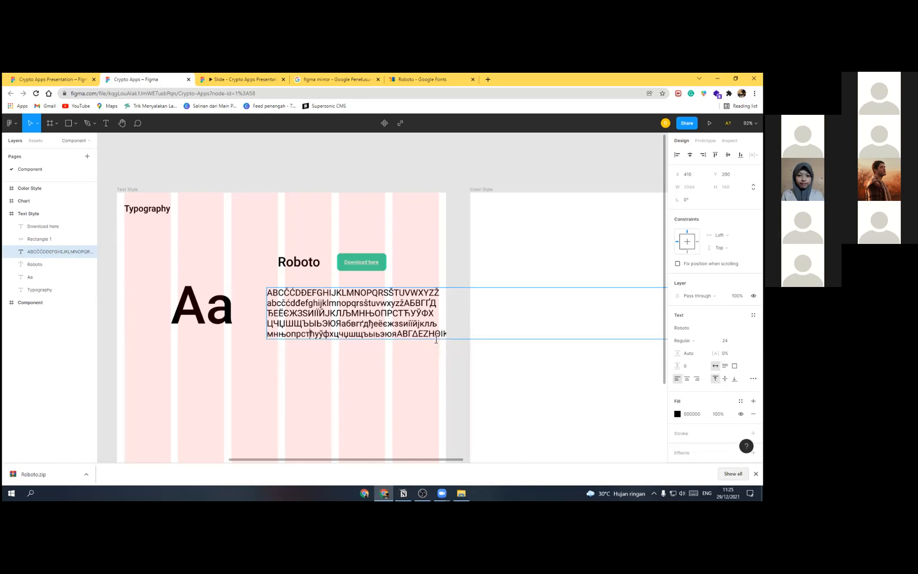
pyautogui.click(437, 339)
pyautogui.press('Return')
pyautogui.click(437, 344)
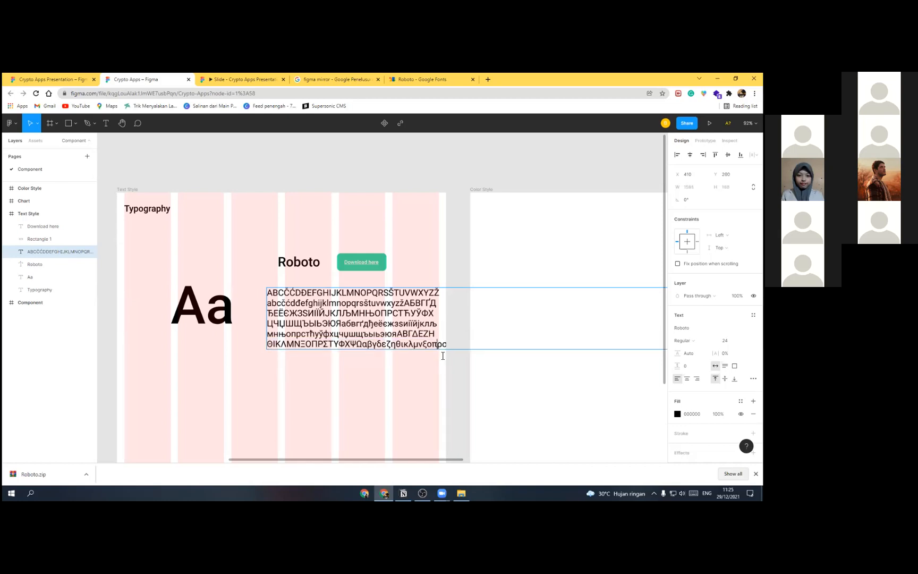
pyautogui.press('Return')
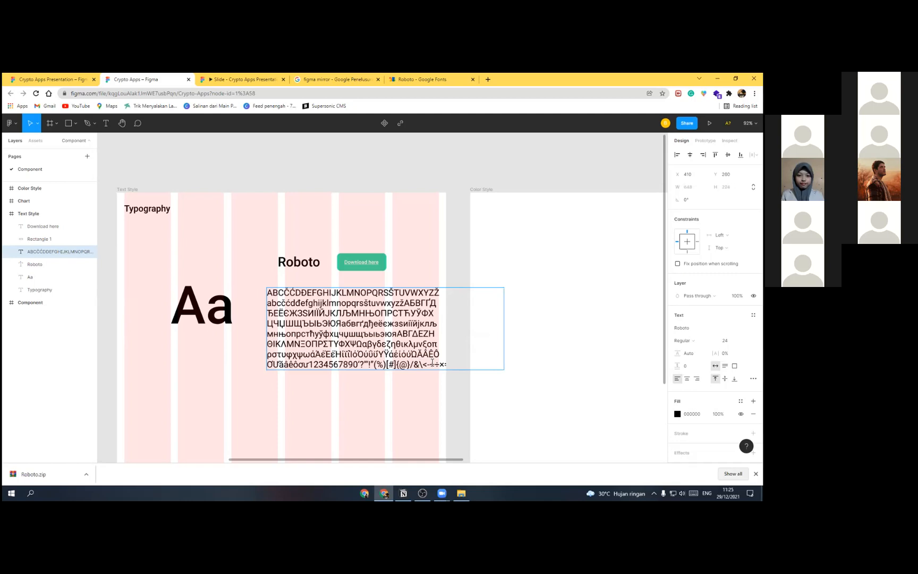
pyautogui.click(341, 323)
pyautogui.moveTo(342, 329); pyautogui.dragTo(348, 326)
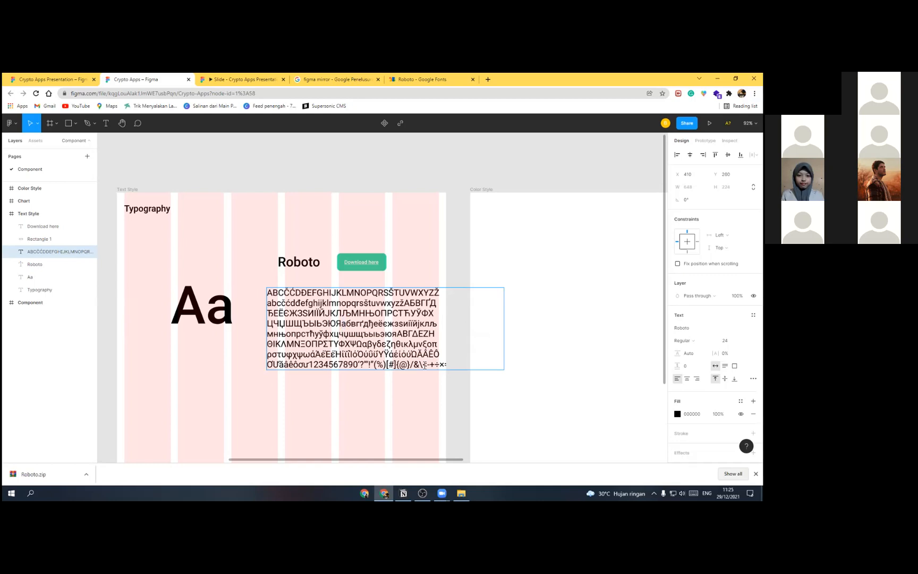
pyautogui.moveTo(422, 364); pyautogui.dragTo(533, 380)
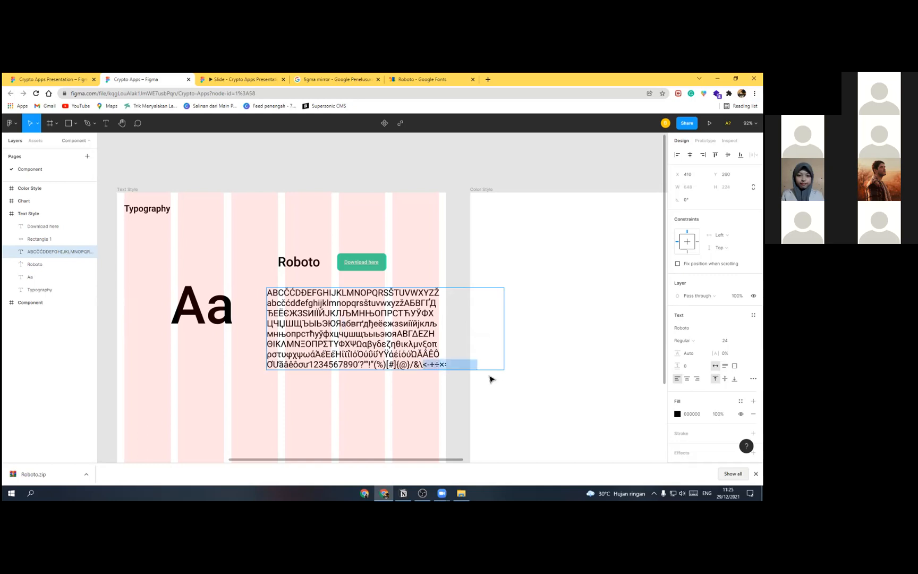
pyautogui.press('BackSpace')
pyautogui.keyDown('shift'); pyautogui.click(363, 365); pyautogui.keyUp('shift')
pyautogui.press('BackSpace')
pyautogui.press('BackSpace')
pyautogui.press('BackSpace')
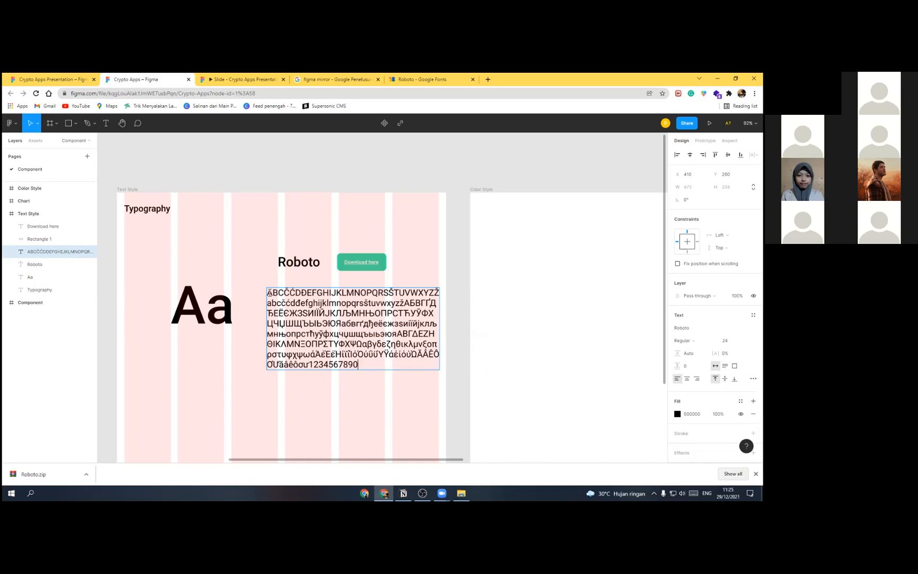
# Step: Change the fill of the entire glyph text to light grey CCCCCC
pyautogui.hotkey('ctrl', 'a')
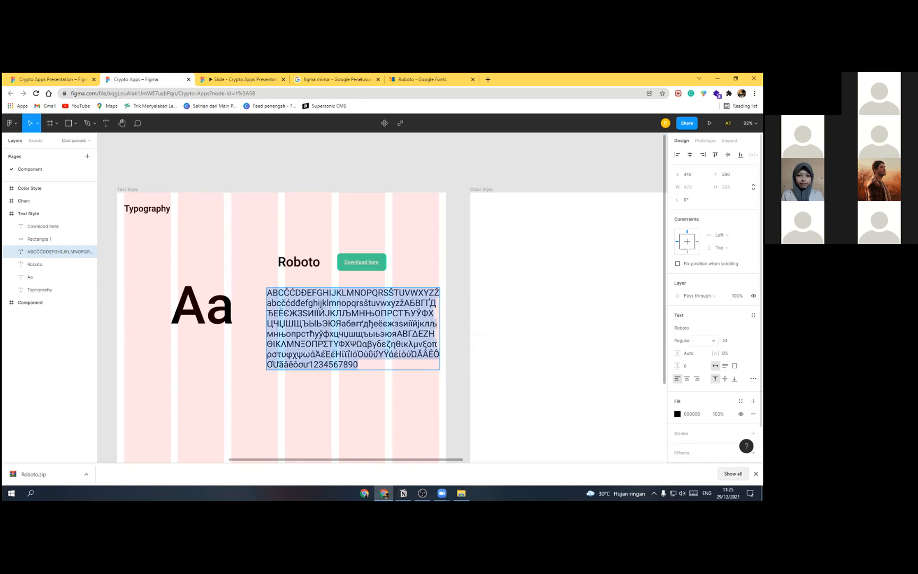
pyautogui.click(677, 413)
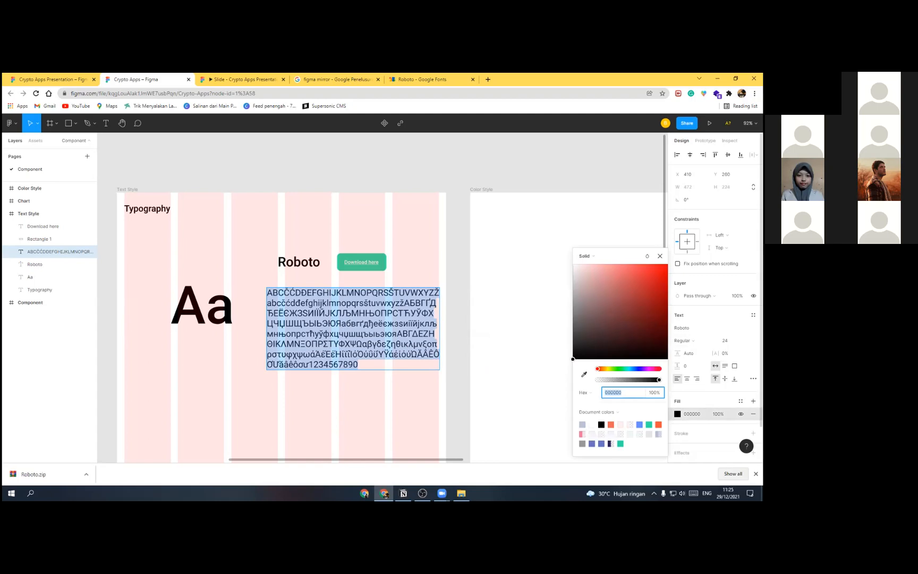
pyautogui.click(592, 424)
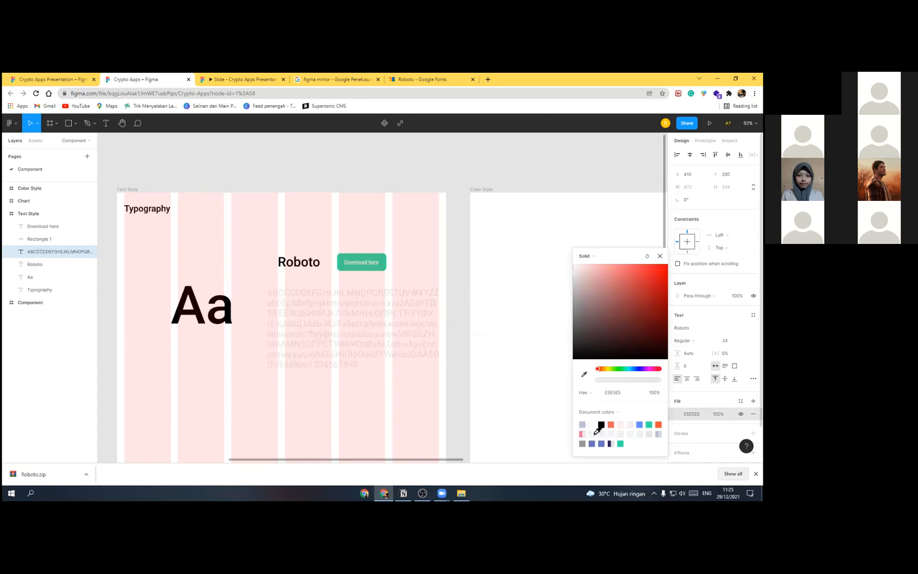
pyautogui.click(574, 278)
pyautogui.moveTo(568, 285); pyautogui.dragTo(566, 283)
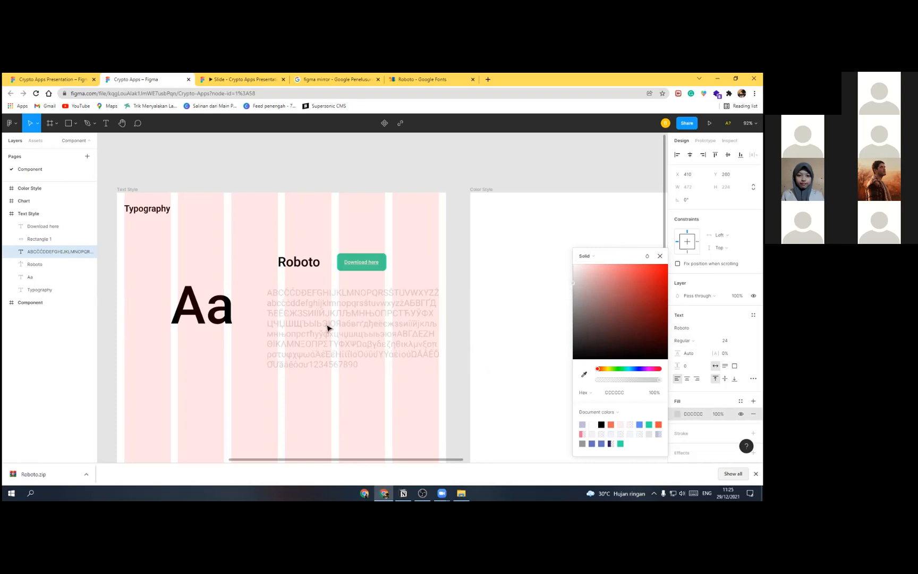
# Step: Move the glyph text block to X 440, Y 230, left-aligned under the Roboto heading
pyautogui.scroll(3, 301, 330)
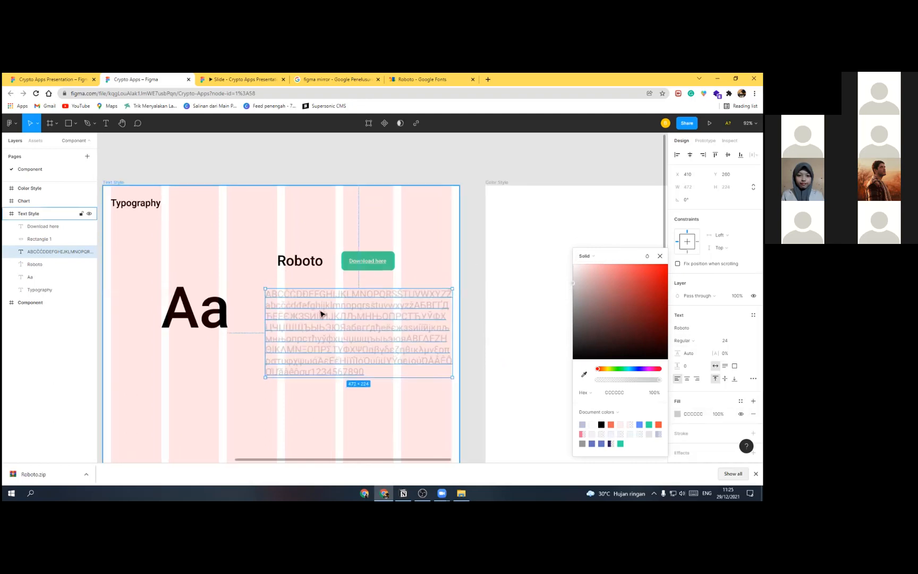
pyautogui.moveTo(317, 317); pyautogui.dragTo(315, 317)
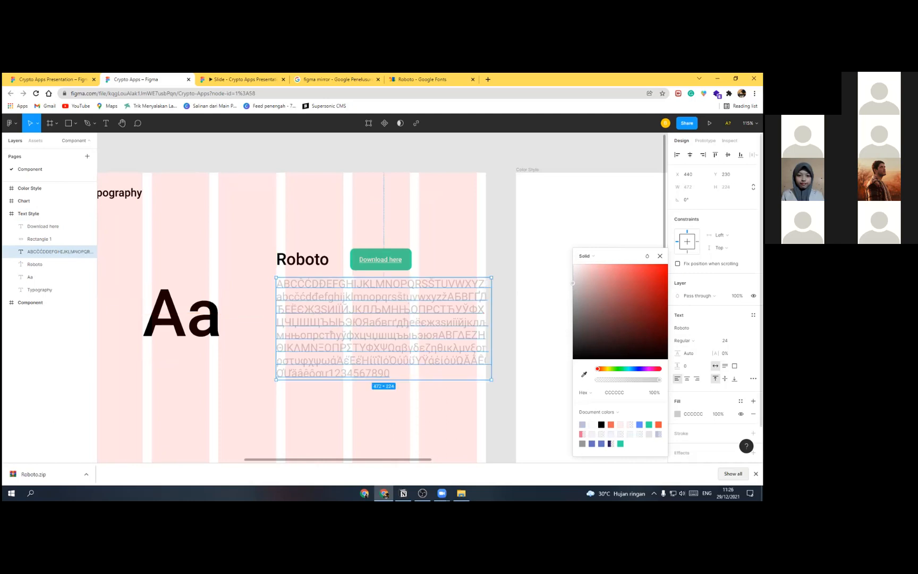
# Step: Reduce the glyph text's font size to 18 and shift the block slightly down below the Roboto heading
pyautogui.click(733, 340)
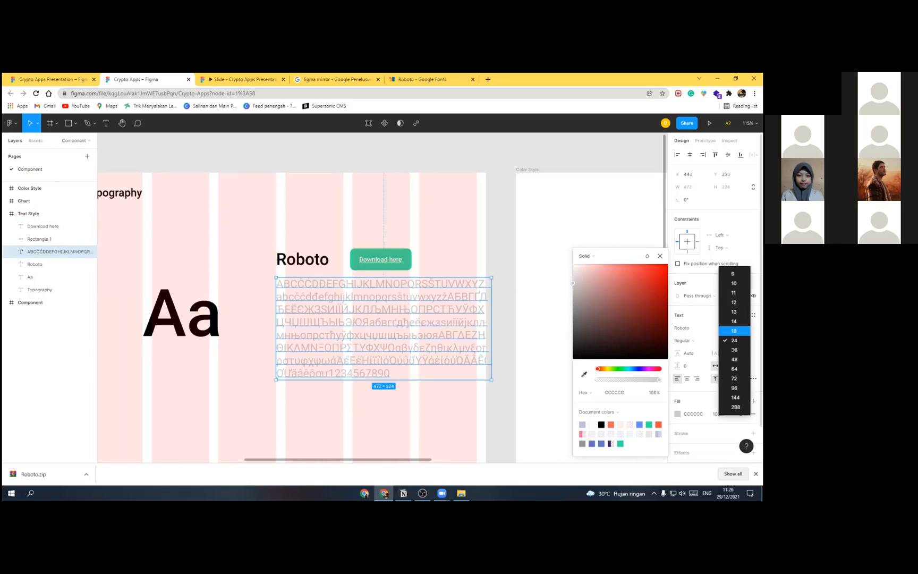
pyautogui.click(734, 331)
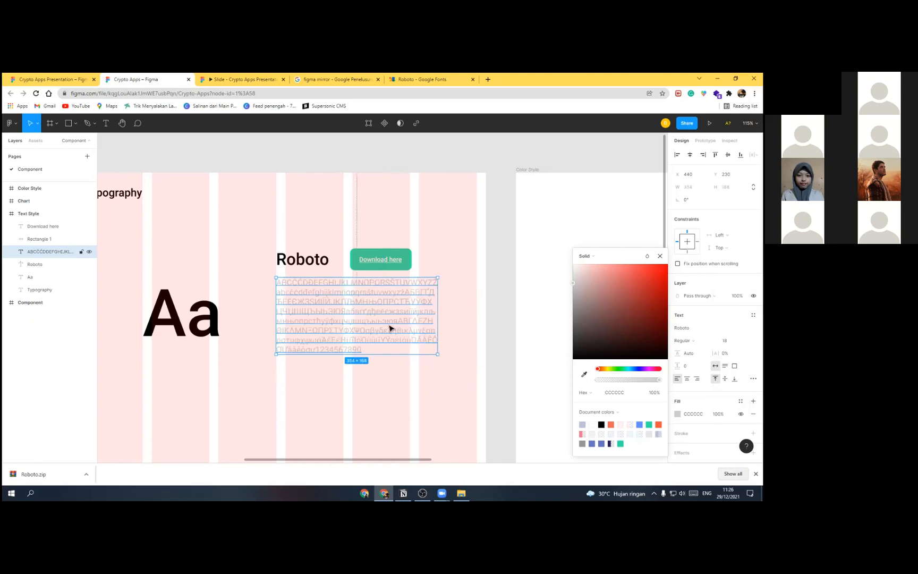
pyautogui.moveTo(386, 323); pyautogui.dragTo(385, 327)
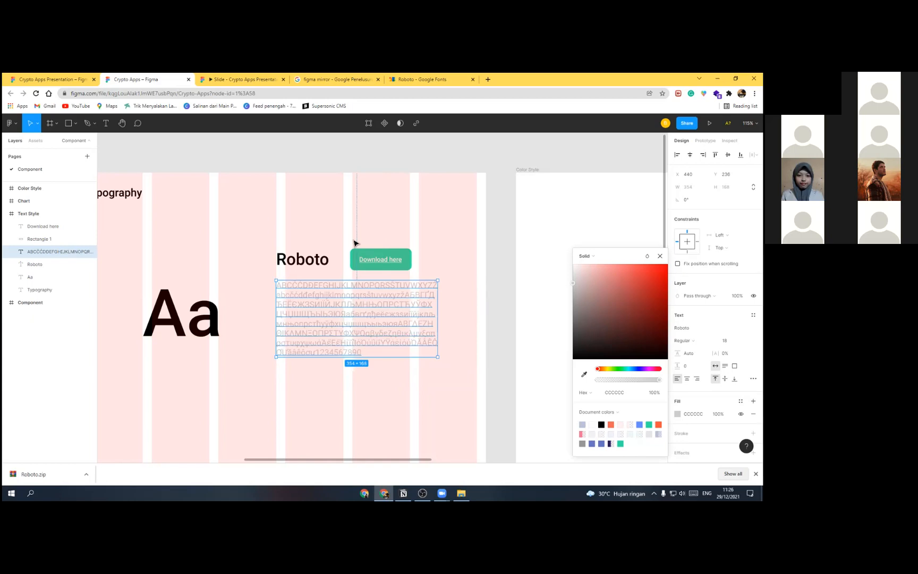
pyautogui.click(376, 225)
# Step: Examine the Poppins Typography slide in the Crypto Apps Presentation file as reference and return to the Crypto Apps file
pyautogui.scroll(-2, 375, 224)
pyautogui.scroll(1, 334, 298)
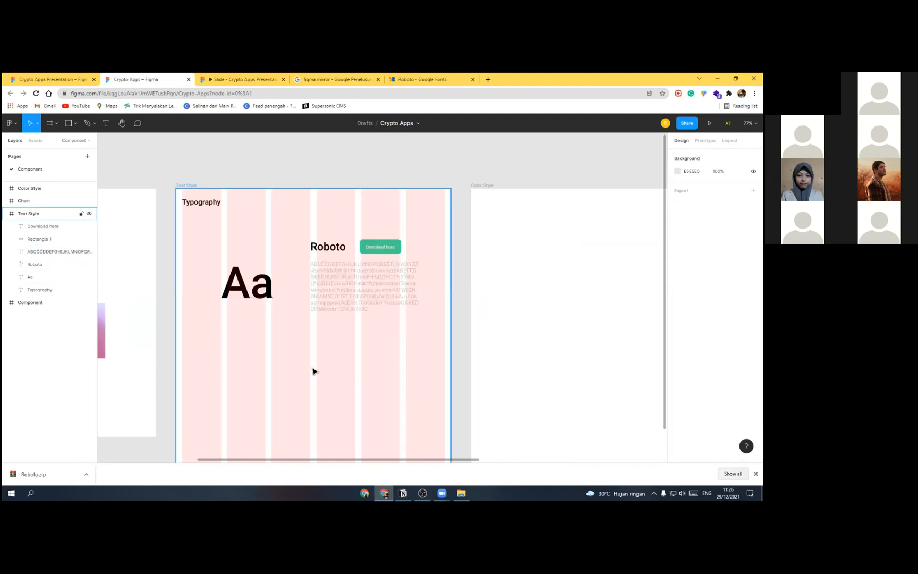
pyautogui.scroll(-1, 317, 291)
pyautogui.scroll(-1, 287, 303)
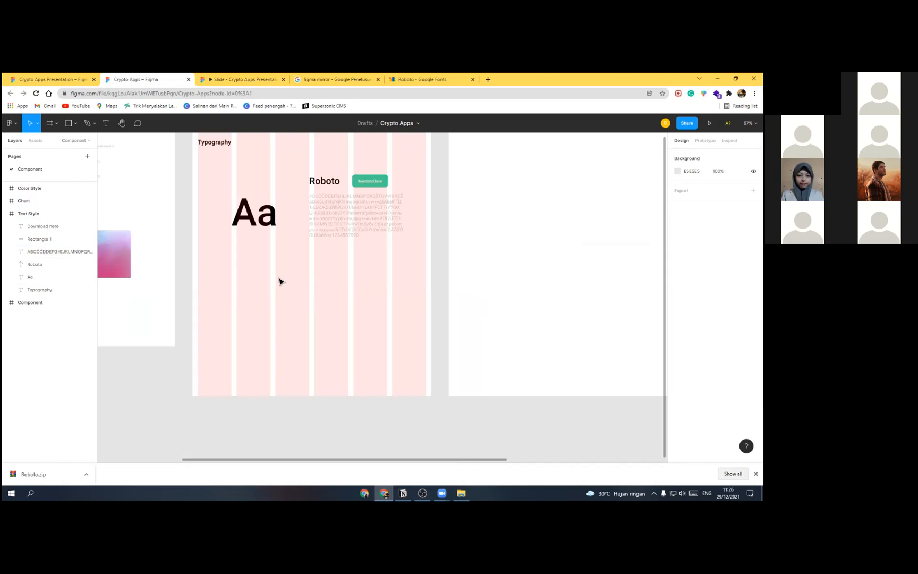
pyautogui.scroll(1, 280, 282)
pyautogui.click(51, 79)
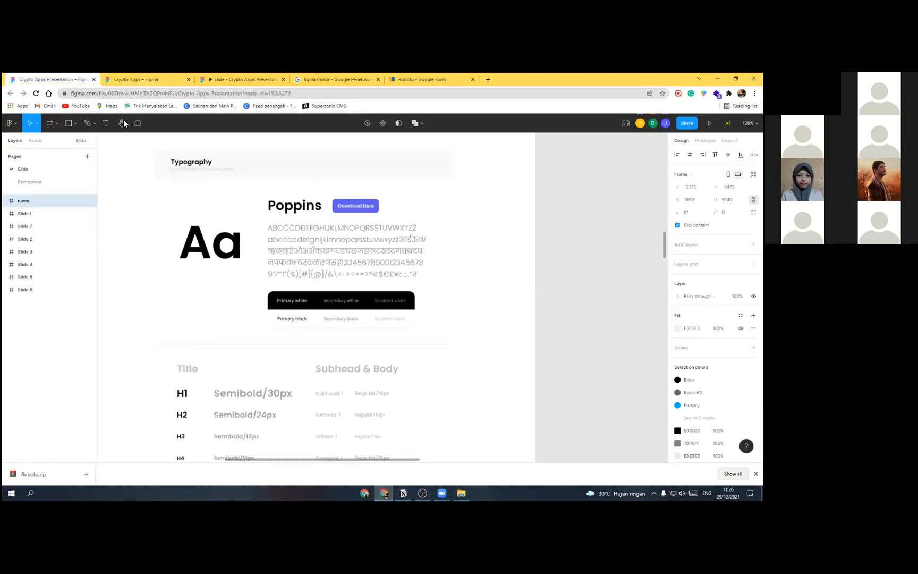
pyautogui.scroll(-1, 362, 308)
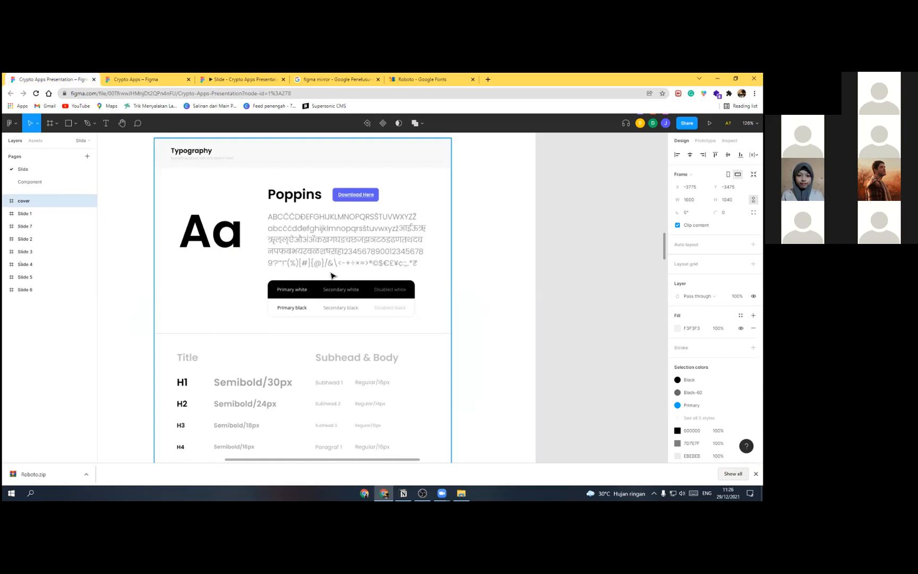
pyautogui.click(138, 79)
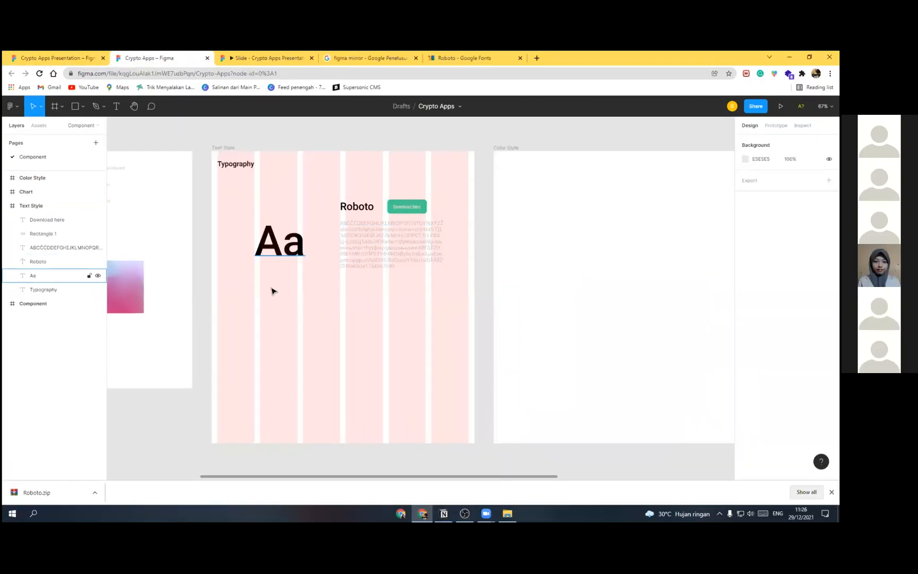
# Step: Draw a 354 × 100 rectangle at X 440, Y 450 below the glyph text and set its corner radius to 10
pyautogui.press('r')
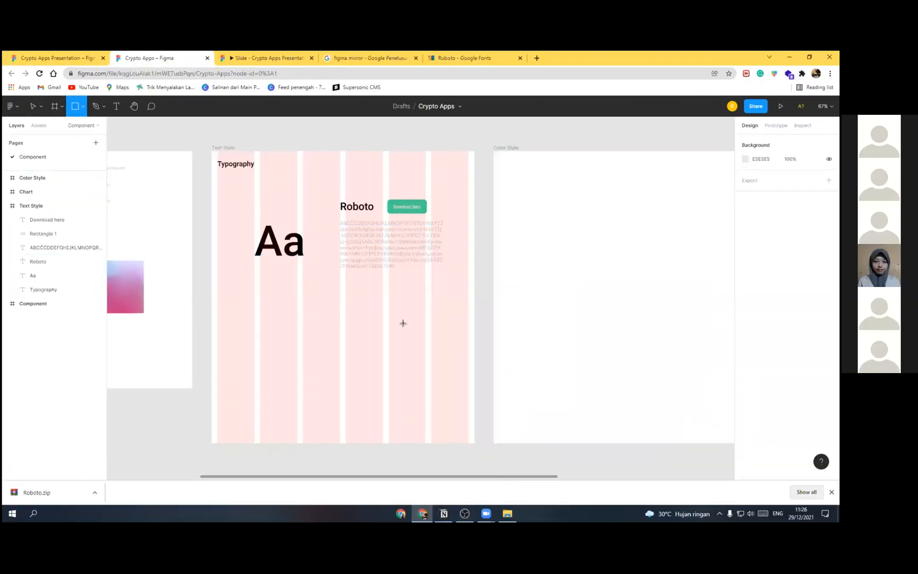
pyautogui.click(351, 295)
pyautogui.moveTo(349, 302); pyautogui.dragTo(443, 305)
pyautogui.scroll(5, 433, 300)
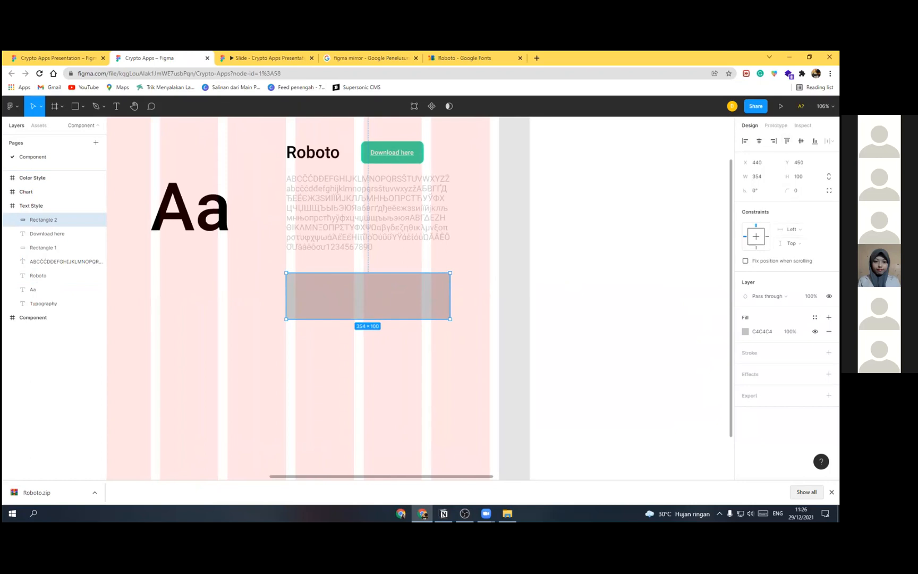
pyautogui.click(799, 190)
pyautogui.press('Return')
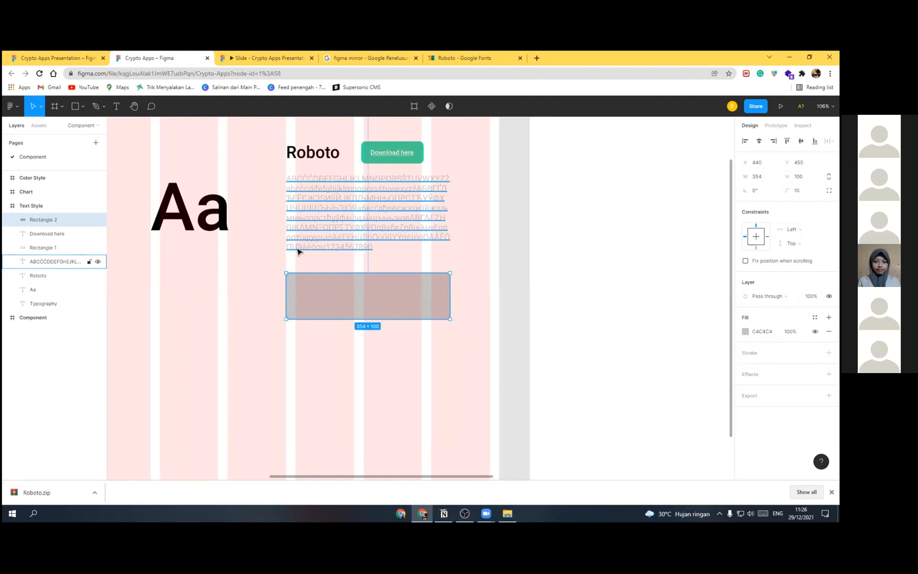
# Step: Duplicate the Roboto heading beside the grey rectangle, reword the copy as "Primary White" and bring its layer above the rectangle
pyautogui.click(242, 274)
pyautogui.click(304, 162)
pyautogui.moveTo(304, 162); pyautogui.dragTo(238, 295)
pyautogui.doubleClick(238, 294)
pyautogui.write('Prima')
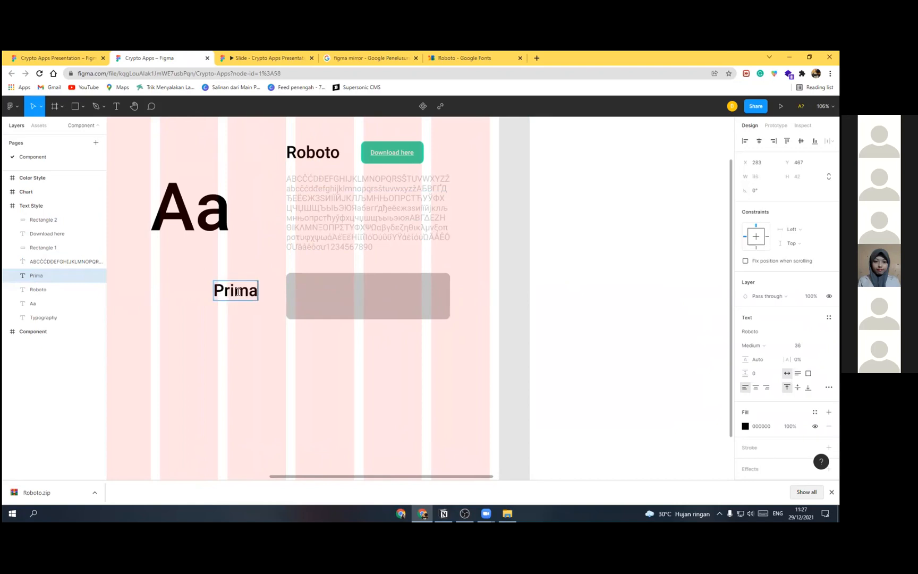
pyautogui.write('ry White')
pyautogui.press('Escape')
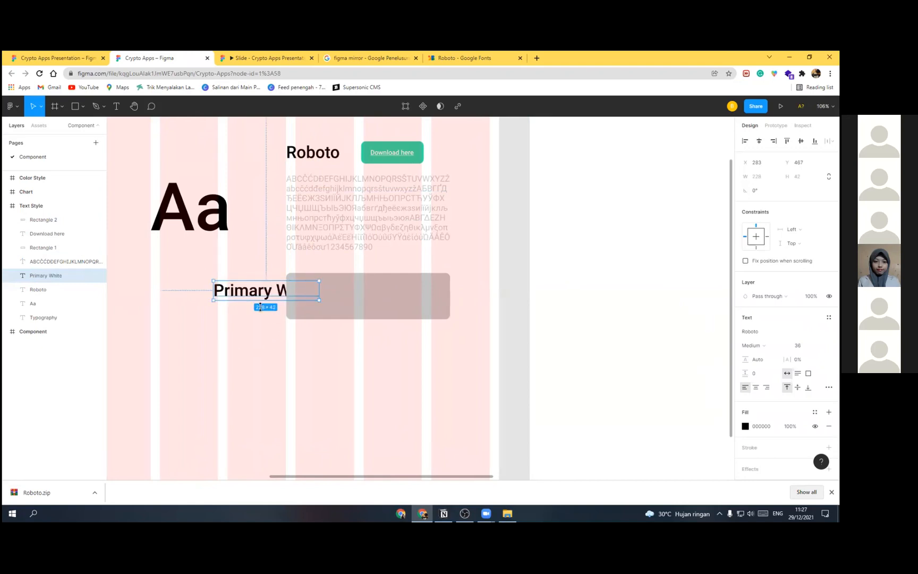
pyautogui.moveTo(57, 275); pyautogui.dragTo(58, 218)
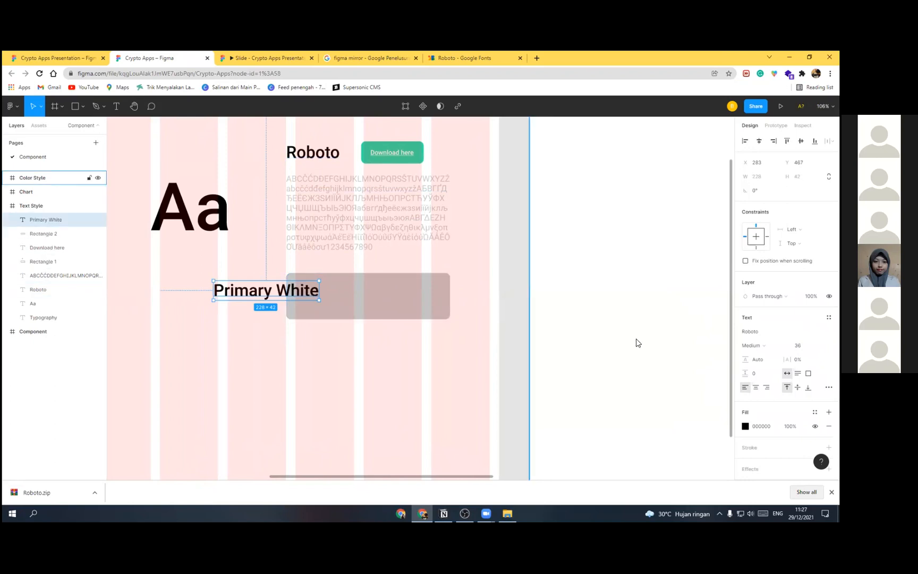
# Step: Set the Primary White label's font size to 18 and move it into the upper-left corner of the grey rectangle
pyautogui.click(799, 345)
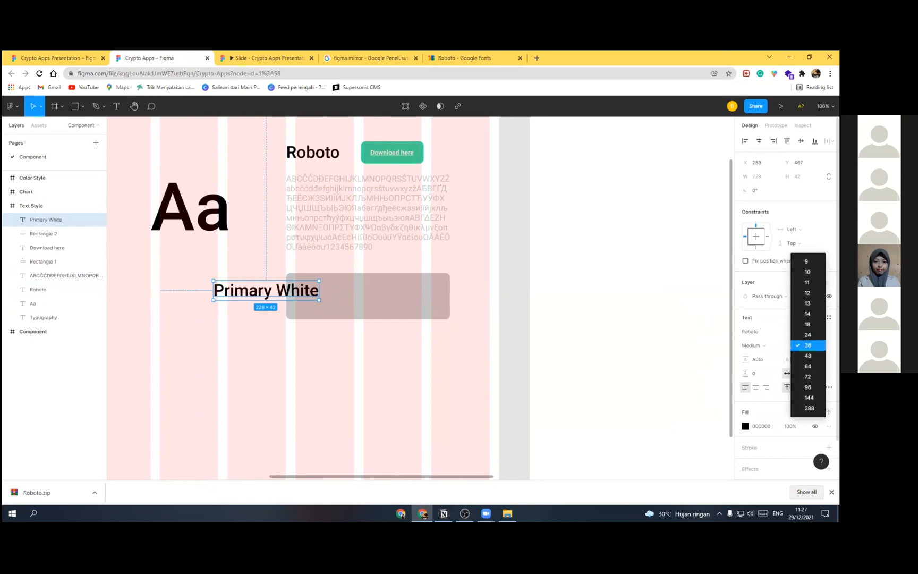
pyautogui.press('Up')
pyautogui.press('Up')
pyautogui.press('Up')
pyautogui.press('Down')
pyautogui.press('Return')
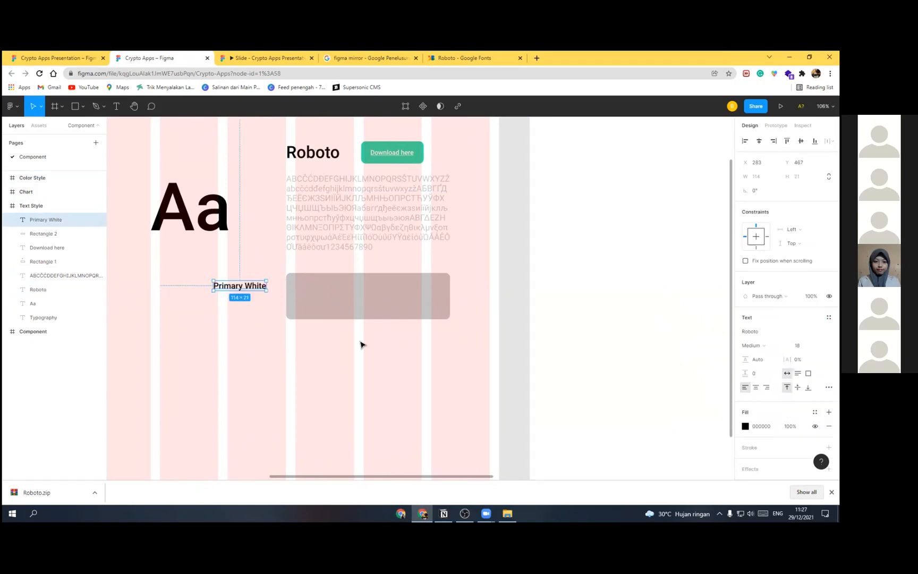
pyautogui.moveTo(238, 286); pyautogui.dragTo(321, 286)
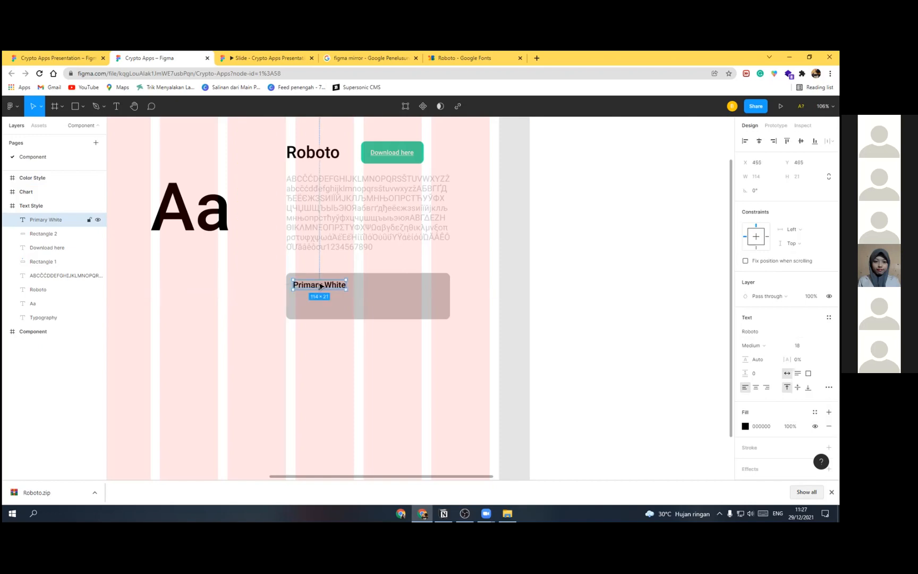
# Step: Set the Primary White label to Regular weight and size 14, and position it at X 460, Y 468
pyautogui.scroll(5, 320, 286)
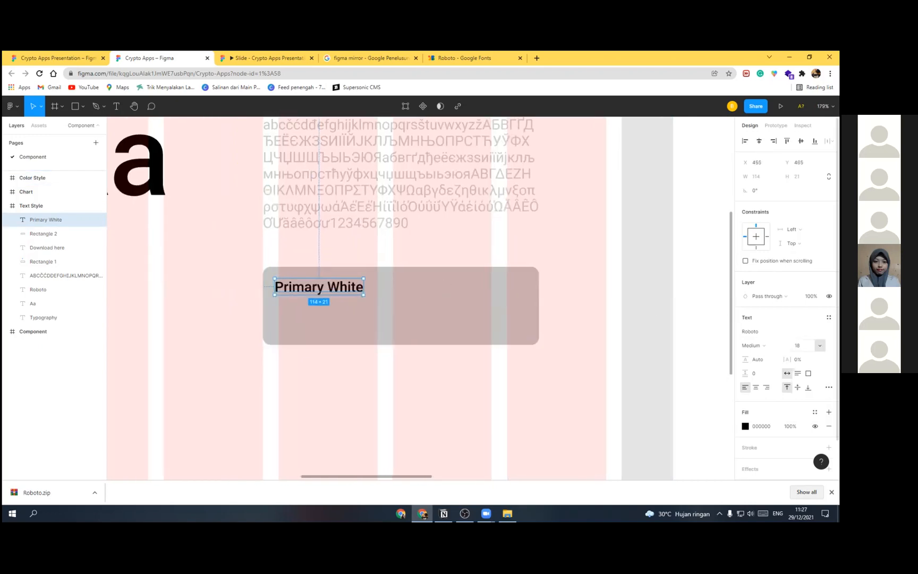
pyautogui.click(820, 346)
pyautogui.click(807, 335)
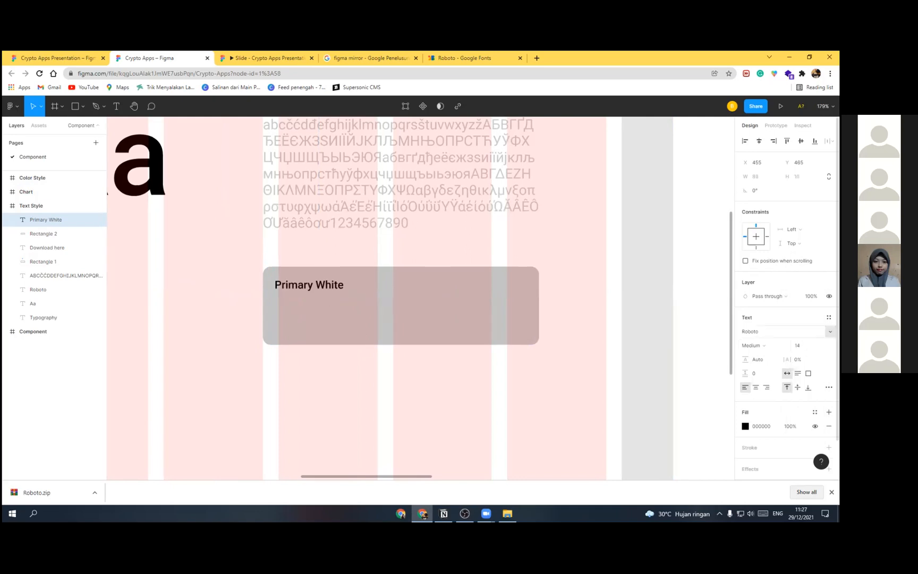
pyautogui.click(753, 345)
pyautogui.click(756, 336)
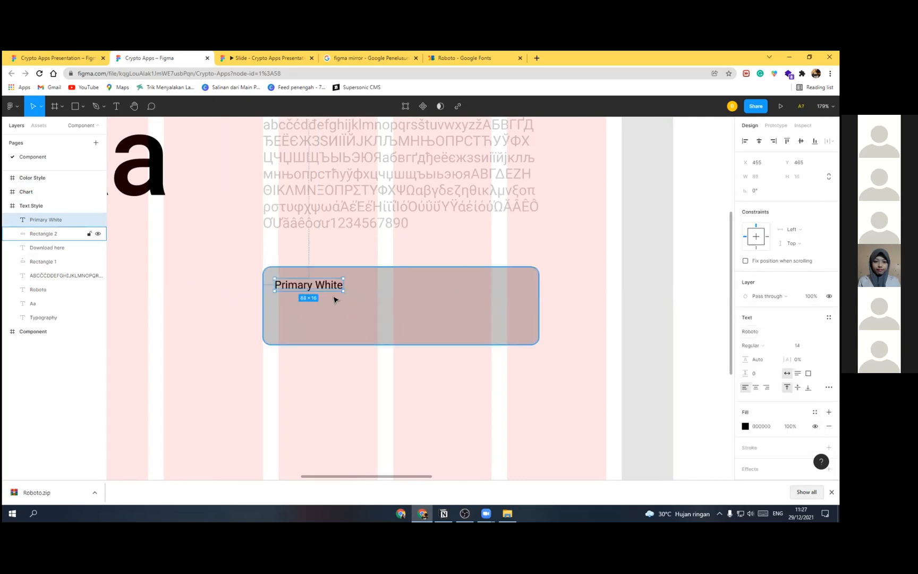
pyautogui.moveTo(332, 287); pyautogui.dragTo(336, 291)
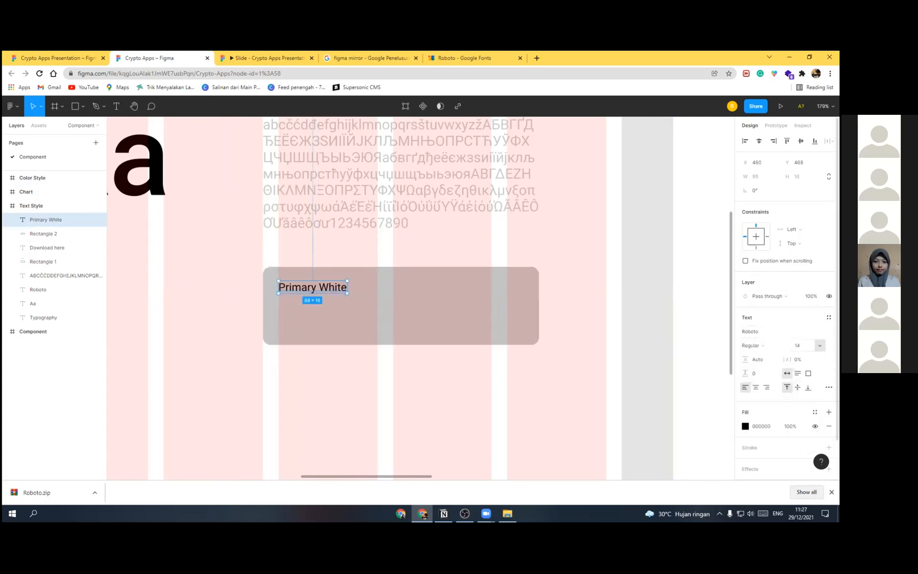
# Step: Reduce the Primary White label's font size to 13
pyautogui.click(820, 345)
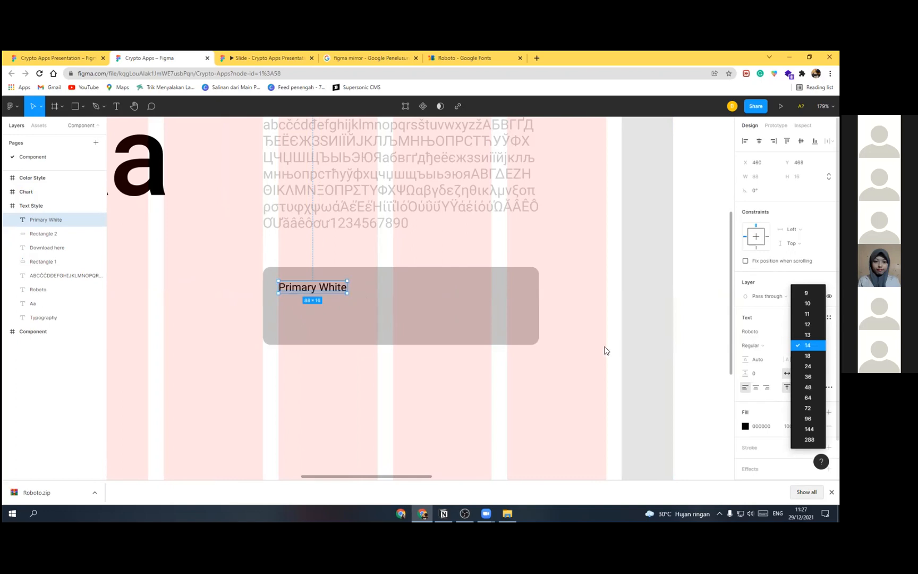
pyautogui.click(576, 339)
pyautogui.click(819, 345)
pyautogui.click(807, 331)
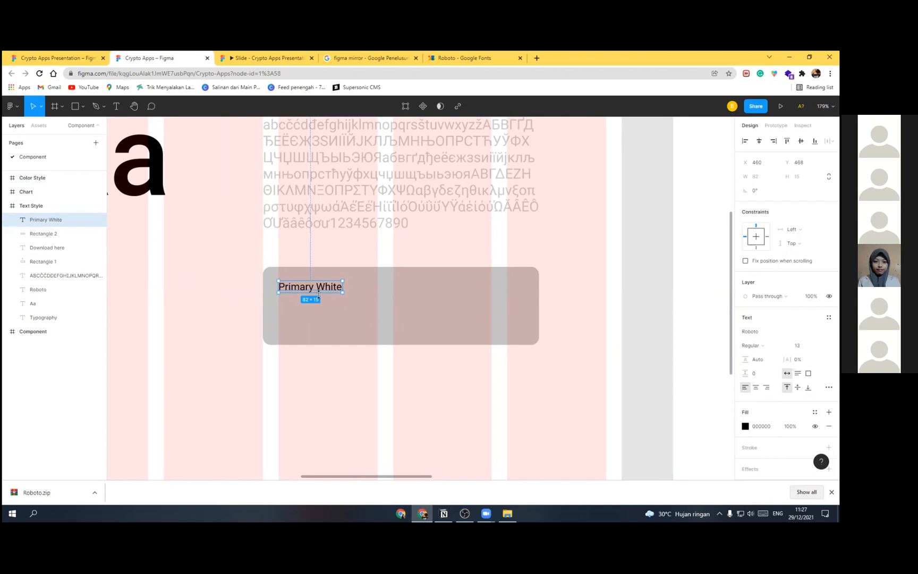
# Step: Duplicate the Primary White label to X 587 on the same row and reword the copy as "Secondary White"
pyautogui.moveTo(326, 289); pyautogui.dragTo(425, 288)
pyautogui.doubleClick(424, 287)
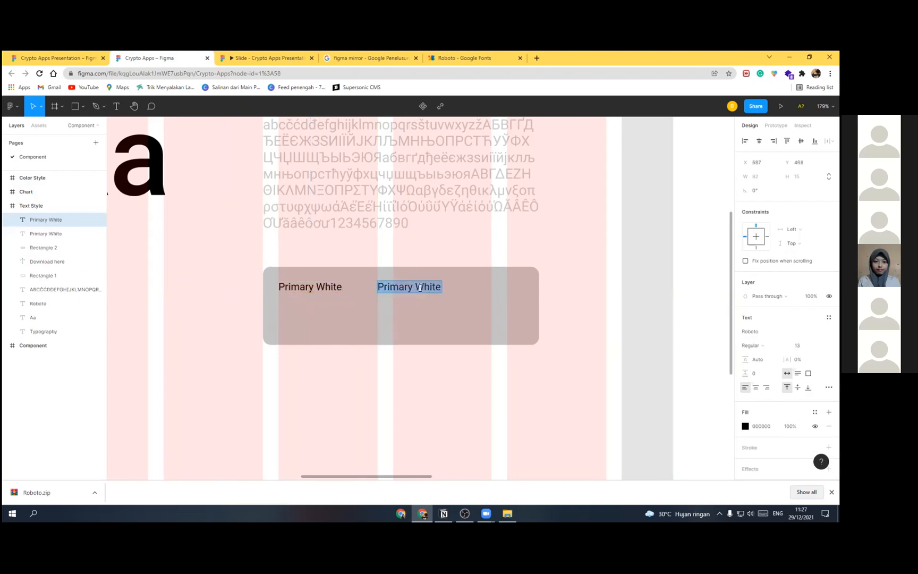
pyautogui.write('Secondary')
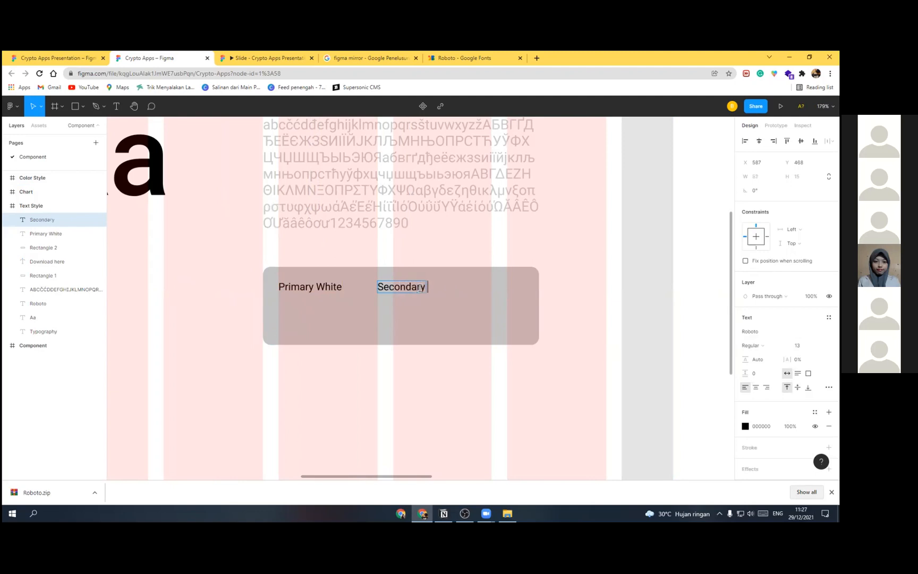
pyautogui.write(' White')
pyautogui.press('Escape')
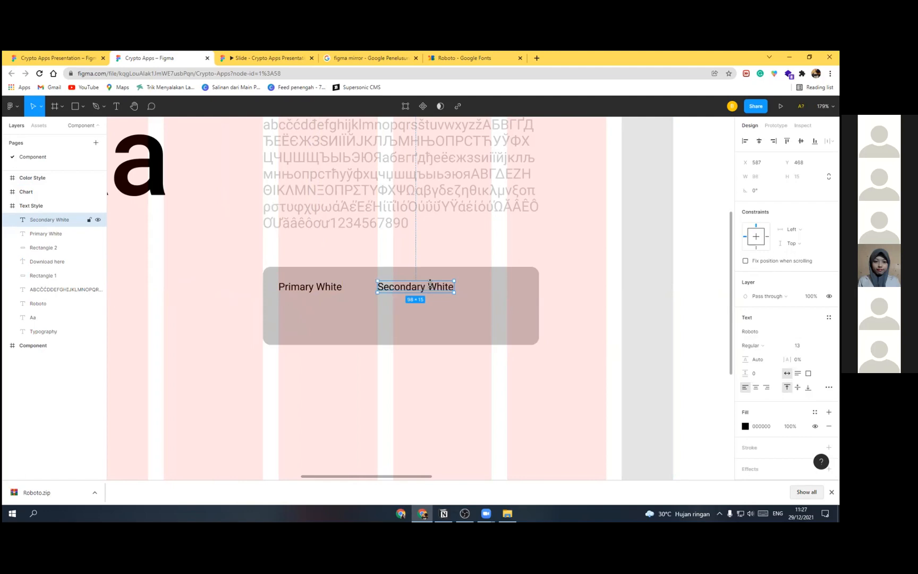
# Step: Add a third copy reading "Disabled White" at X 733 on the same row and widen the grey rectangle to 396
pyautogui.moveTo(529, 288); pyautogui.dragTo(542, 289)
pyautogui.doubleClick(541, 288)
pyautogui.click(536, 289)
pyautogui.doubleClick(536, 287)
pyautogui.write('Disabled White')
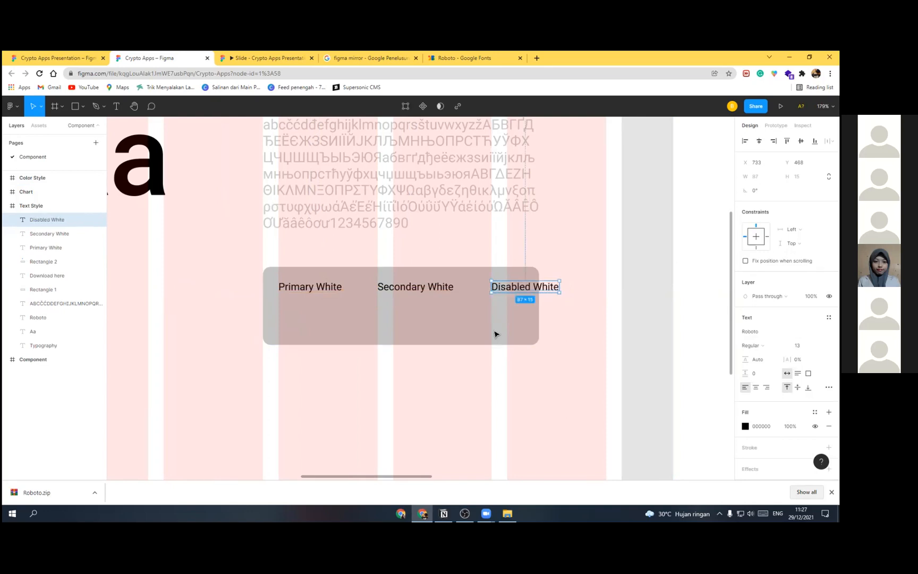
pyautogui.click(536, 317)
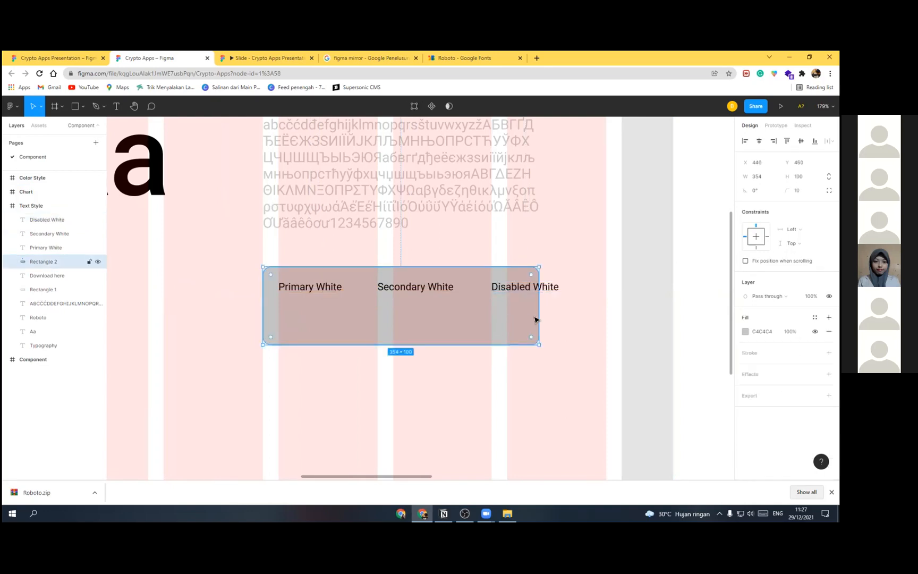
pyautogui.moveTo(539, 314); pyautogui.dragTo(571, 316)
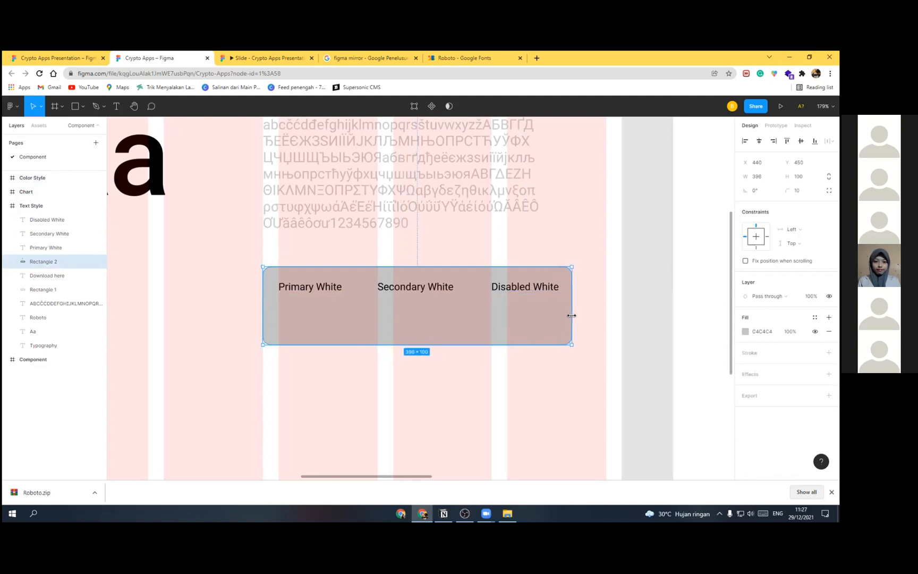
# Step: Duplicate the Primary, Secondary and Disabled White labels together as a second row at Y 515 inside the rectangle
pyautogui.scroll(-3, 406, 265)
pyautogui.scroll(2, 418, 260)
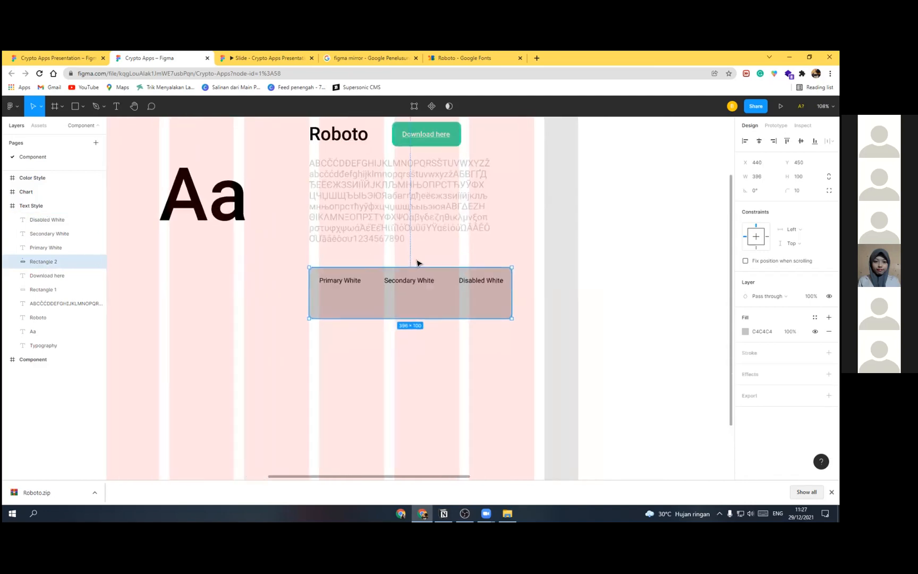
pyautogui.click(328, 284)
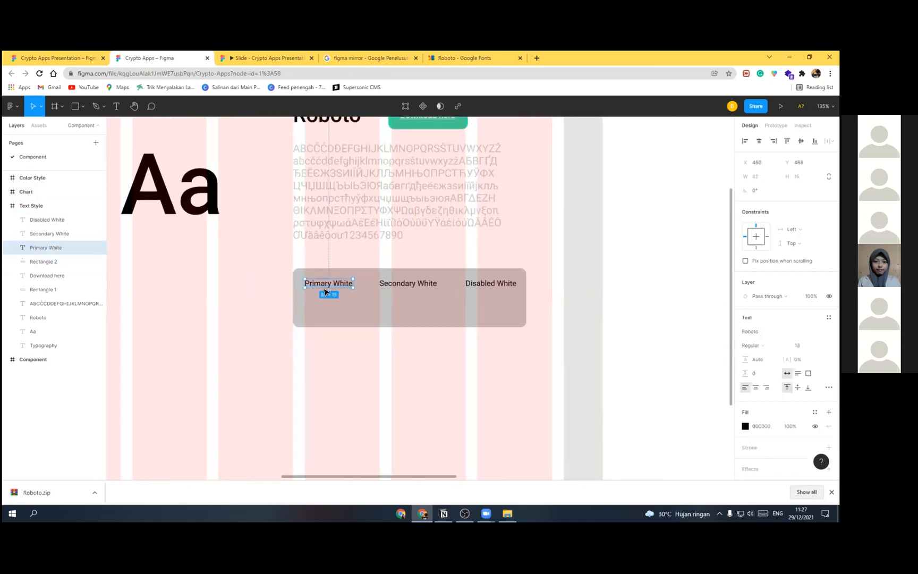
pyautogui.click(397, 287)
pyautogui.keyDown('shift'); pyautogui.click(333, 287); pyautogui.keyUp('shift')
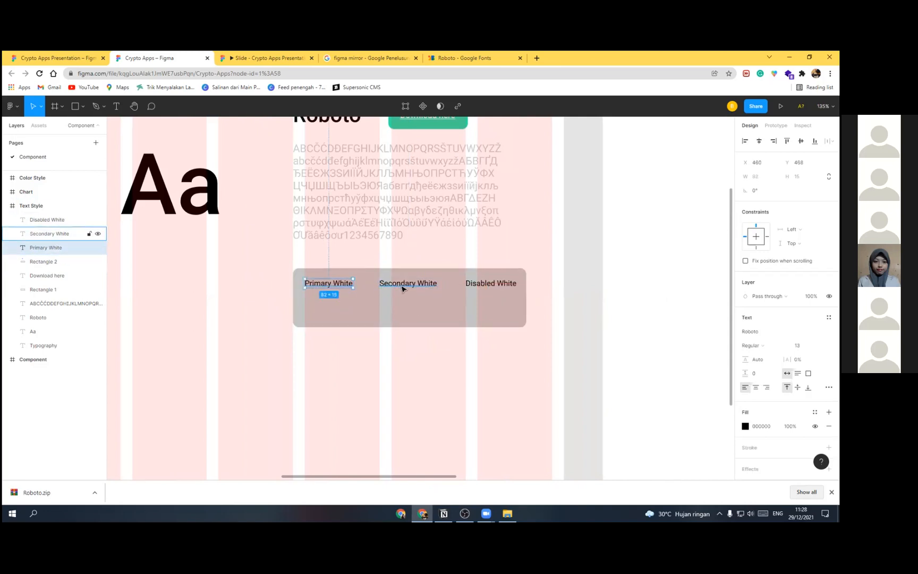
pyautogui.keyDown('shift'); pyautogui.click(482, 286); pyautogui.keyUp('shift')
pyautogui.moveTo(429, 284); pyautogui.dragTo(425, 313)
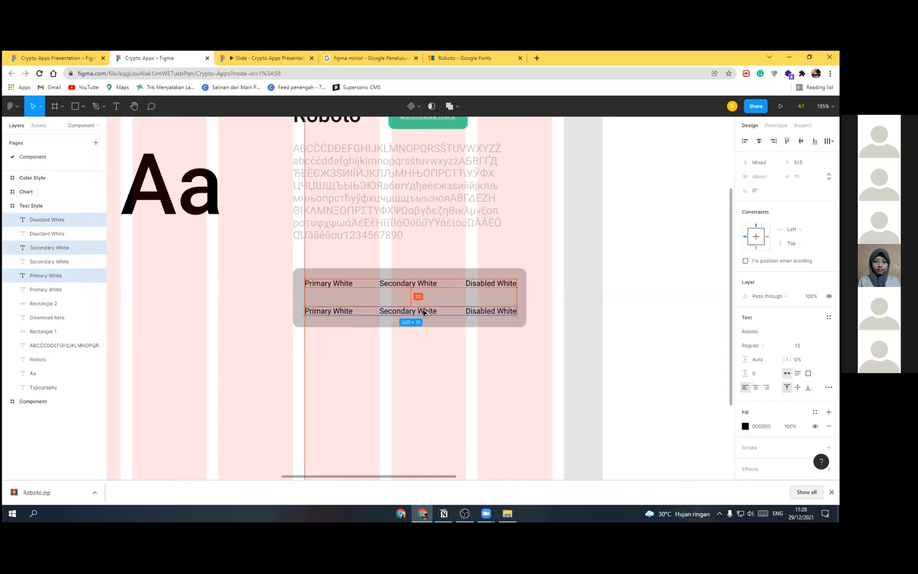
# Step: Change the second row's Primary White label to read "Primary Black"
pyautogui.scroll(3, 352, 307)
pyautogui.scroll(1, 347, 309)
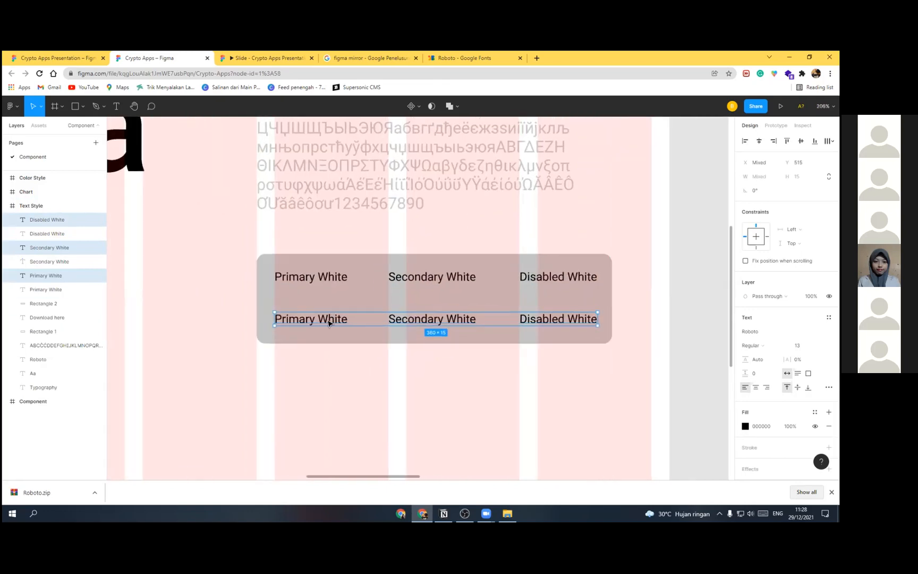
pyautogui.doubleClick(325, 319)
pyautogui.moveTo(318, 318); pyautogui.dragTo(351, 319)
pyautogui.write('Black')
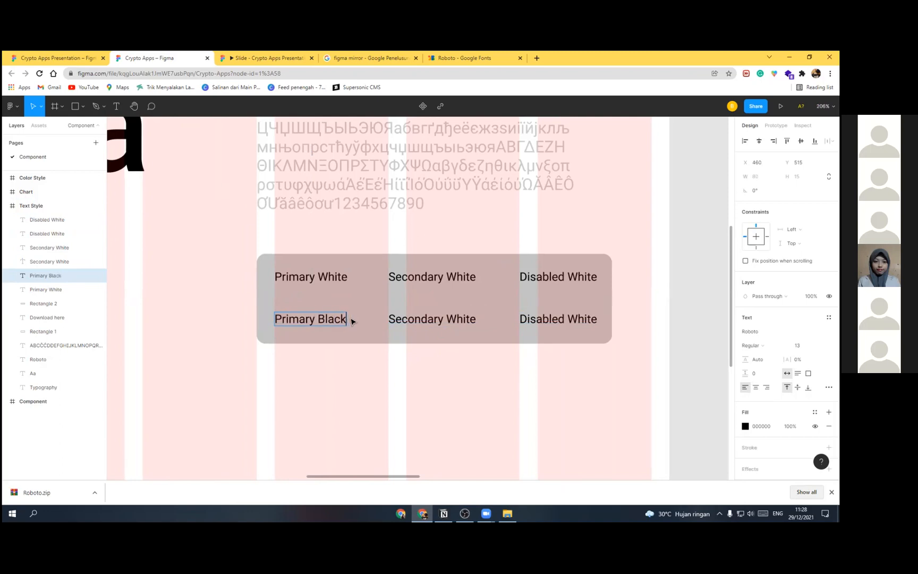
# Step: Change the second row's Secondary White label to read "Secondary Black"
pyautogui.click(375, 372)
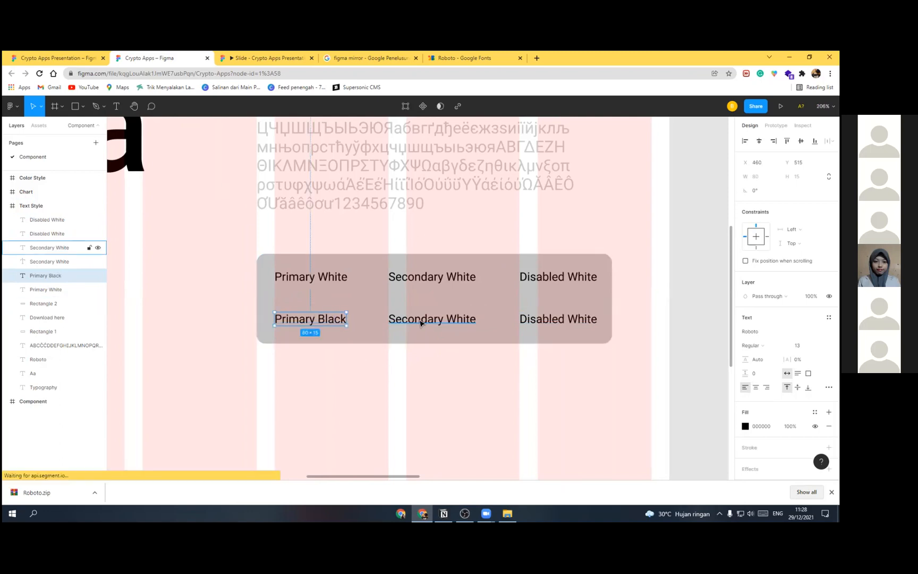
pyautogui.doubleClick(439, 320)
pyautogui.moveTo(443, 319); pyautogui.dragTo(391, 316)
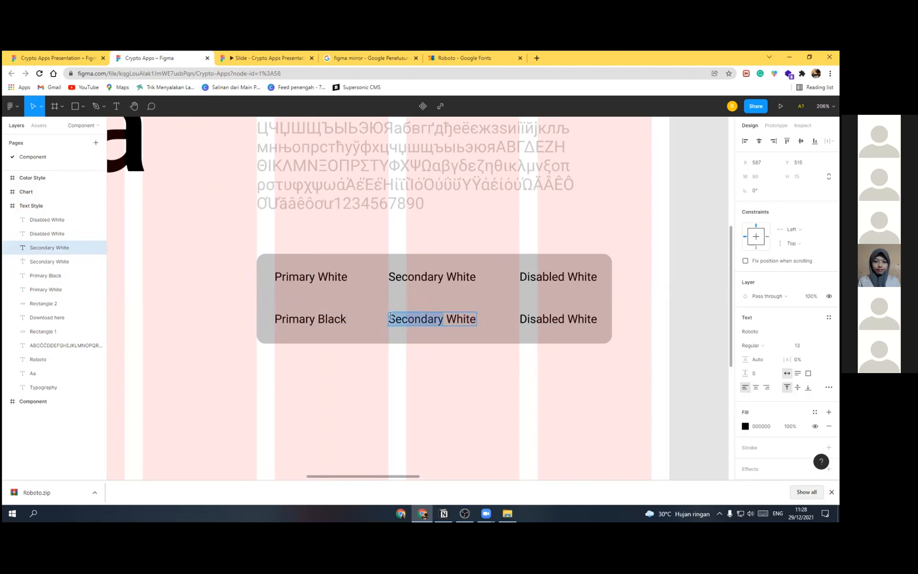
pyautogui.press('Right')
pyautogui.hotkey('shift', 'End')
pyautogui.write('B')
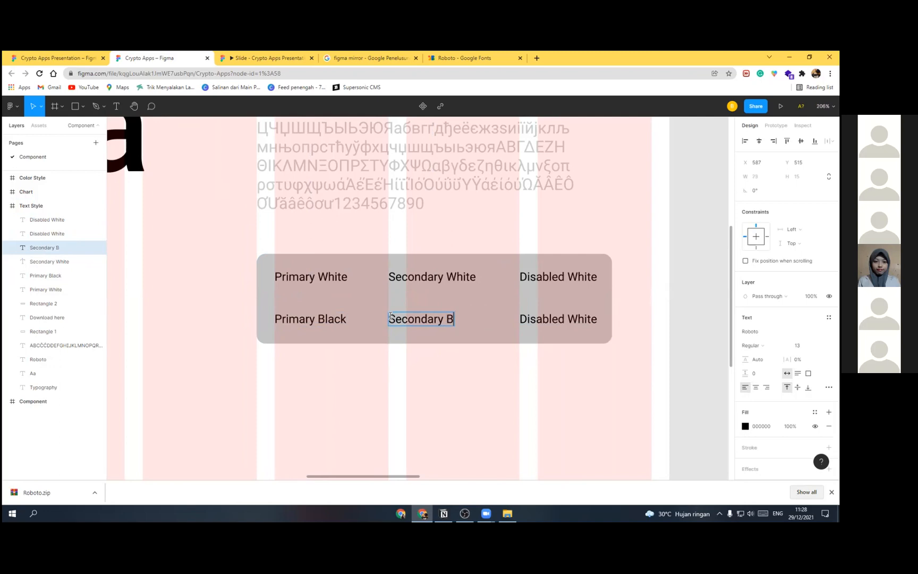
pyautogui.write('lack')
# Step: Change the second row's Disabled White label to read "Disabled Black" and select the grey rectangle behind the labels
pyautogui.doubleClick(584, 319)
pyautogui.write('Black')
pyautogui.press('Escape')
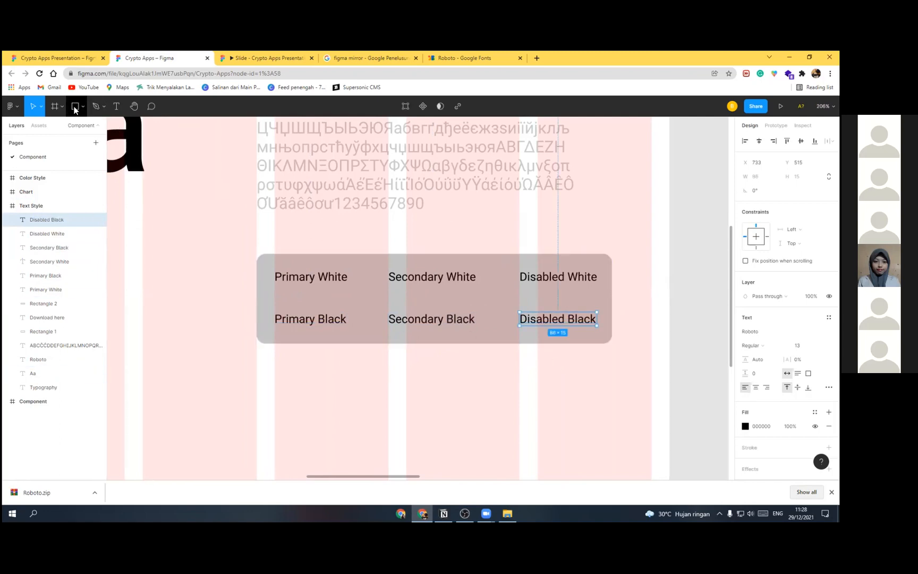
pyautogui.click(358, 307)
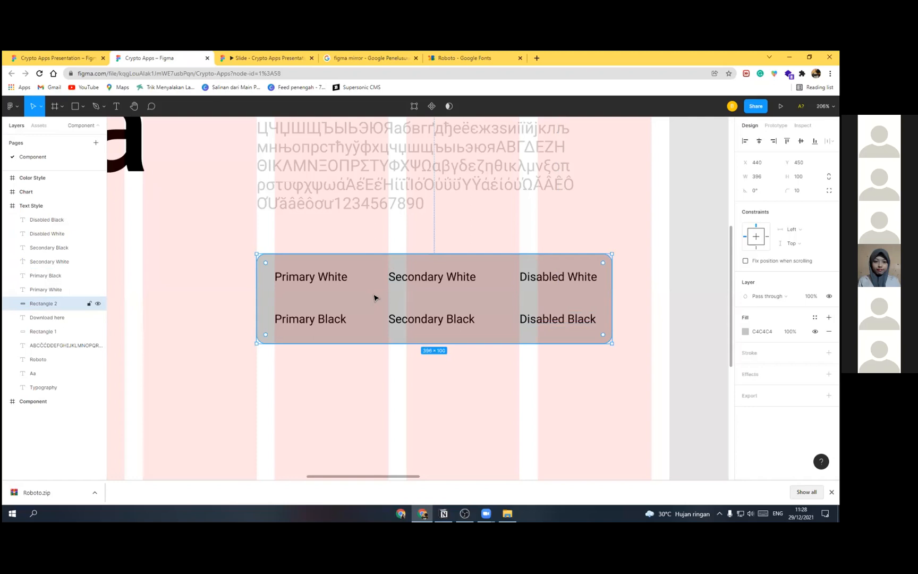
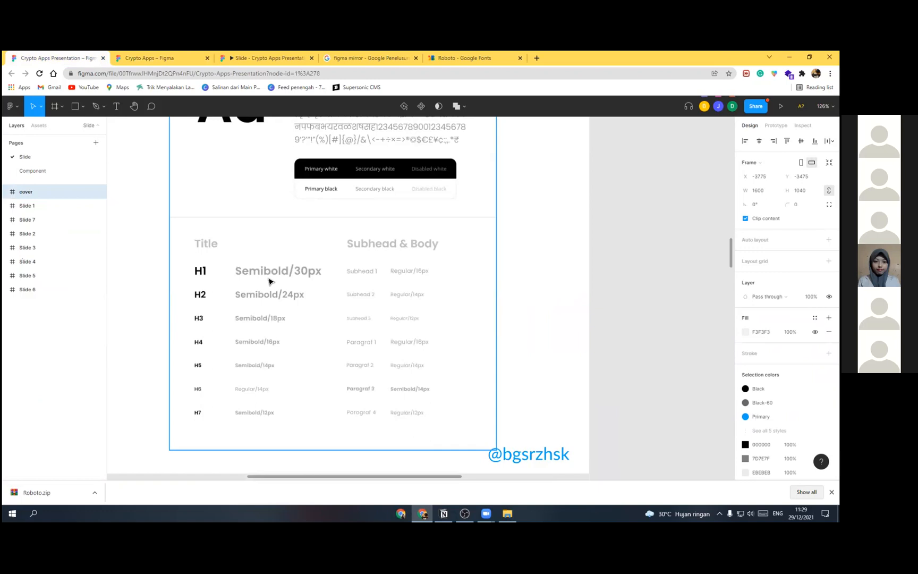
# Step: Dismiss the browser's downloads bar and switch from the presentation file to the Crypto Apps file
pyautogui.press('Escape')
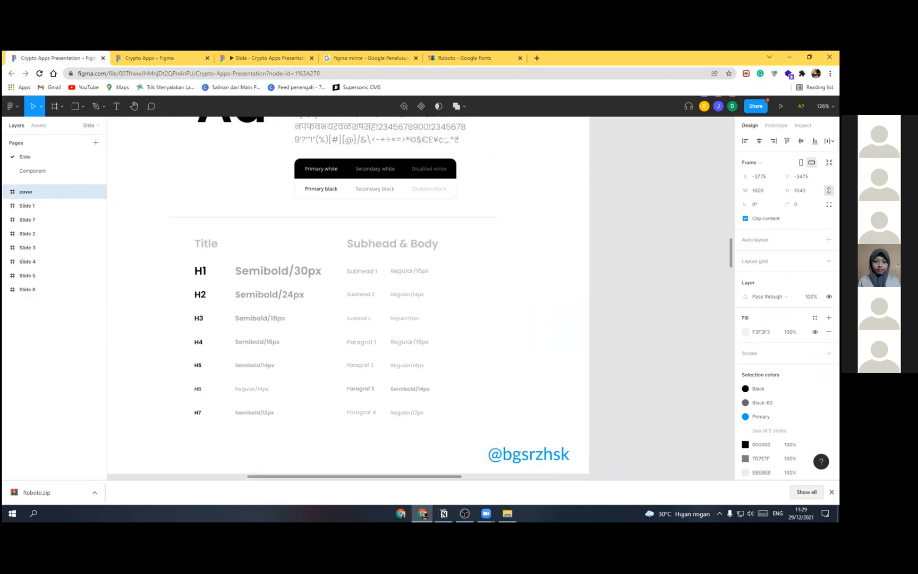
pyautogui.click(832, 491)
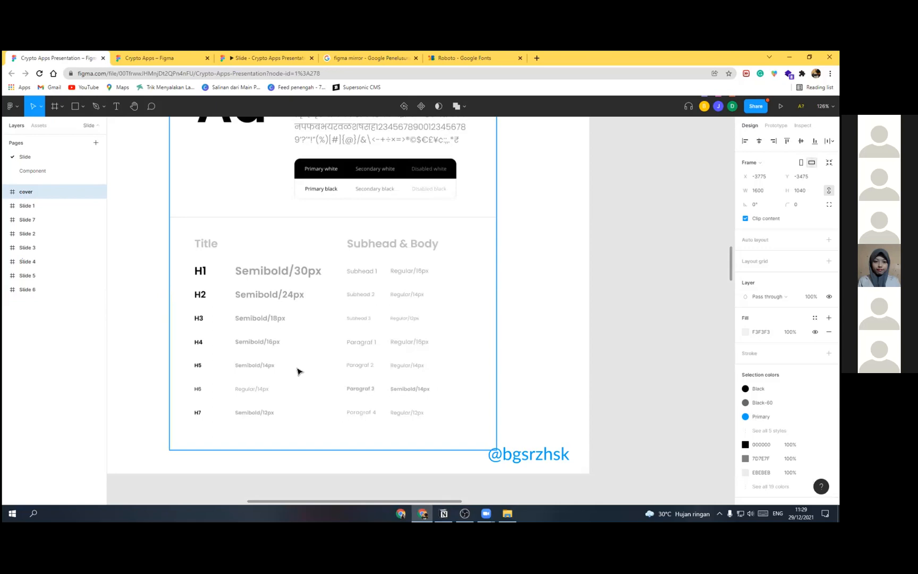
pyautogui.click(156, 56)
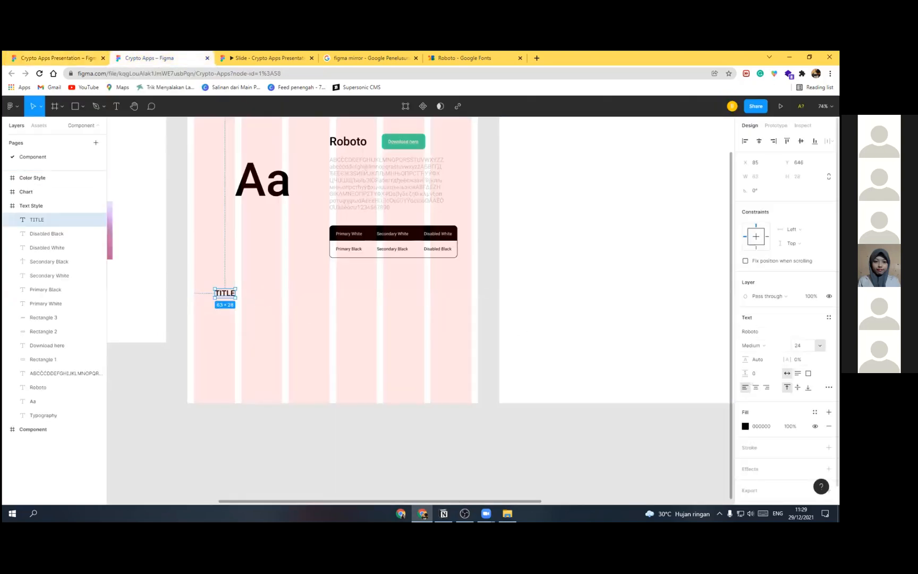
# Step: Set the TITLE label's font size to 36 and its fill to light grey CCCCCC
pyautogui.click(816, 345)
pyautogui.click(807, 355)
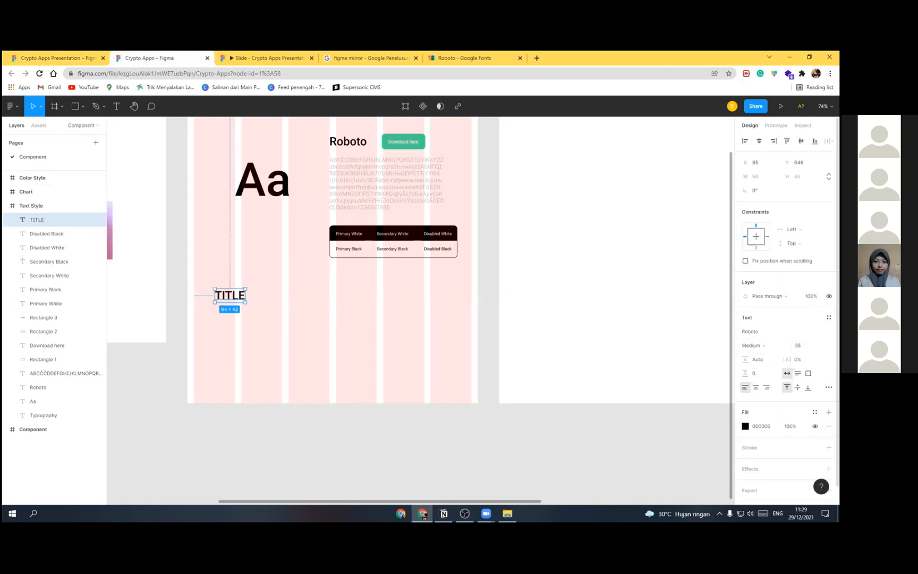
pyautogui.click(746, 426)
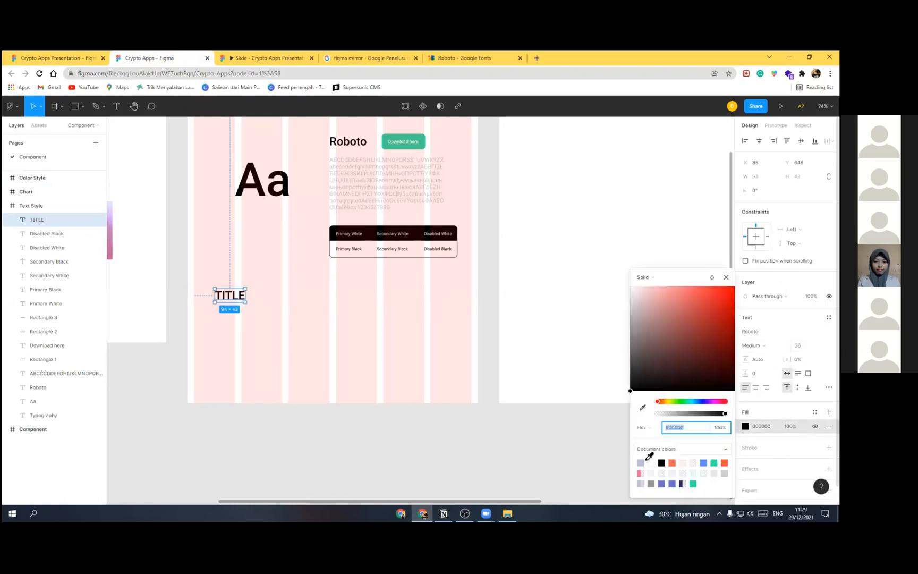
pyautogui.click(723, 472)
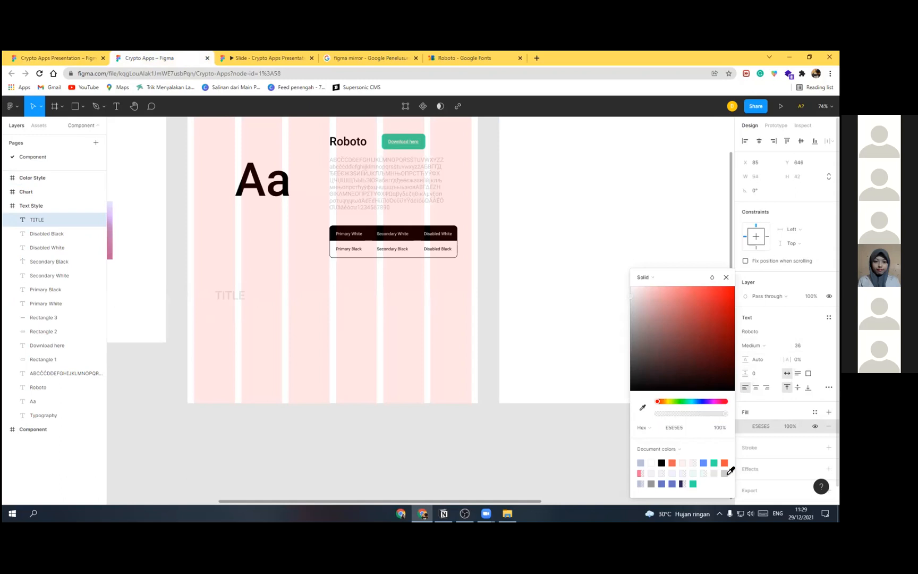
pyautogui.click(256, 299)
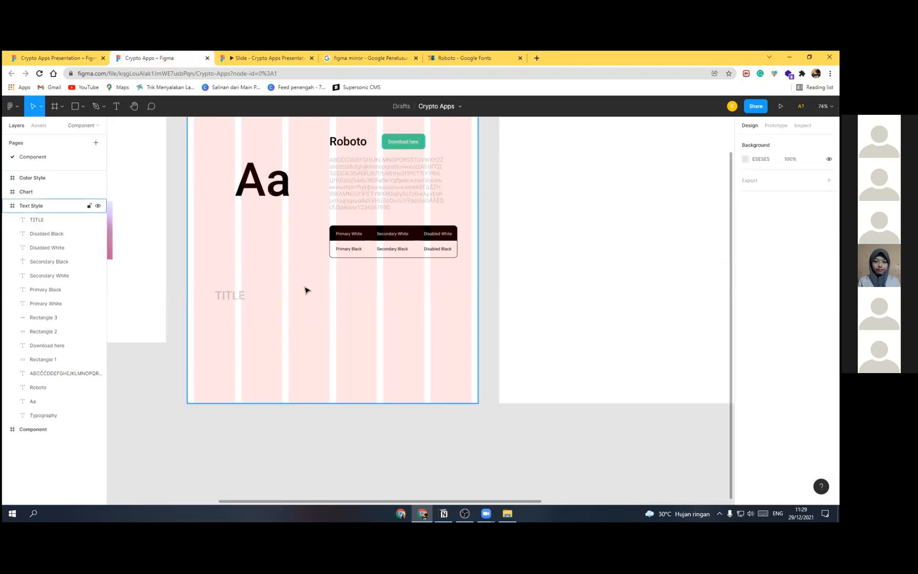
# Step: Extend the Text Style frame downward to a height of 1483
pyautogui.scroll(-5, 181, 264)
pyautogui.click(48, 191)
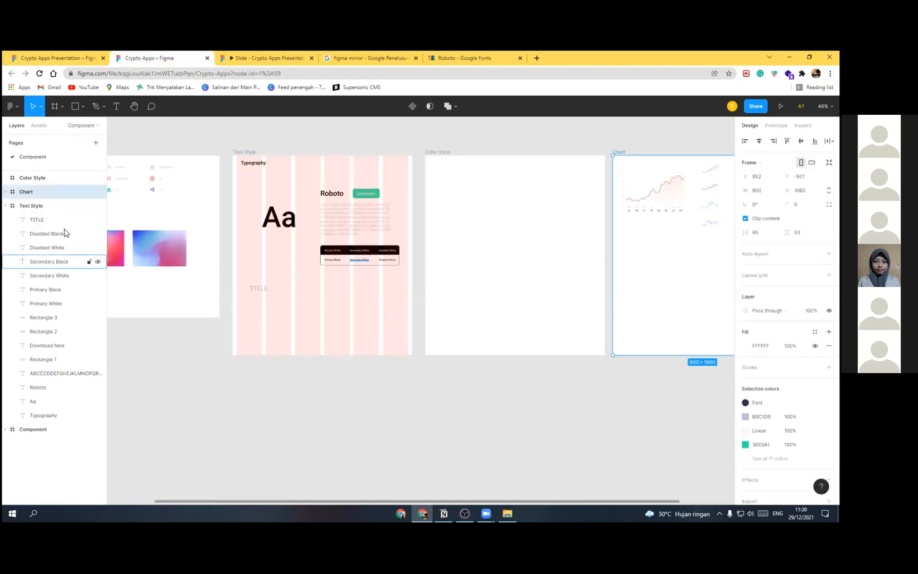
pyautogui.click(52, 207)
pyautogui.moveTo(316, 355); pyautogui.dragTo(316, 452)
pyautogui.scroll(2, 272, 301)
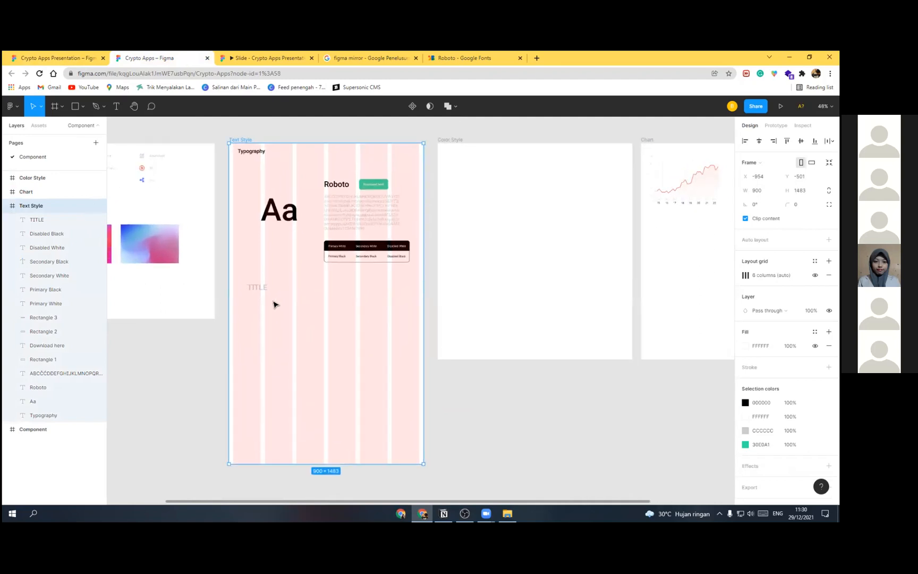
# Step: Set the TITLE label's font size to 24 and move it to X 147, Y 641
pyautogui.click(254, 286)
pyautogui.click(820, 345)
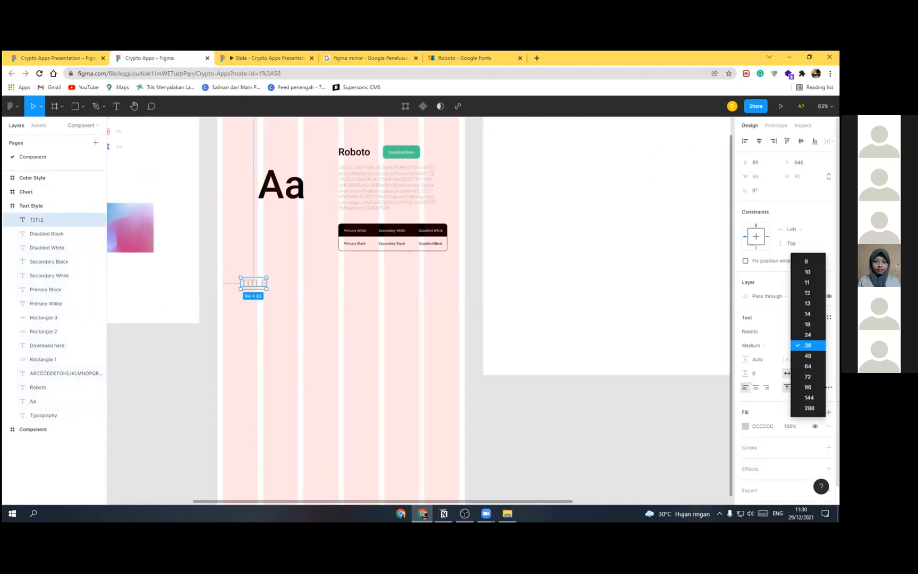
pyautogui.click(817, 325)
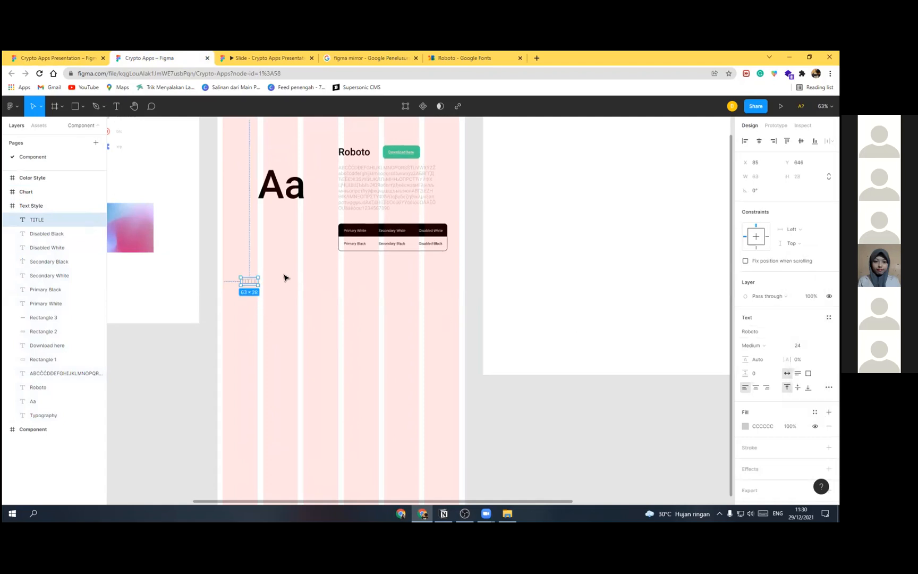
pyautogui.scroll(2, 283, 298)
pyautogui.scroll(3, 276, 302)
pyautogui.moveTo(235, 302); pyautogui.dragTo(259, 301)
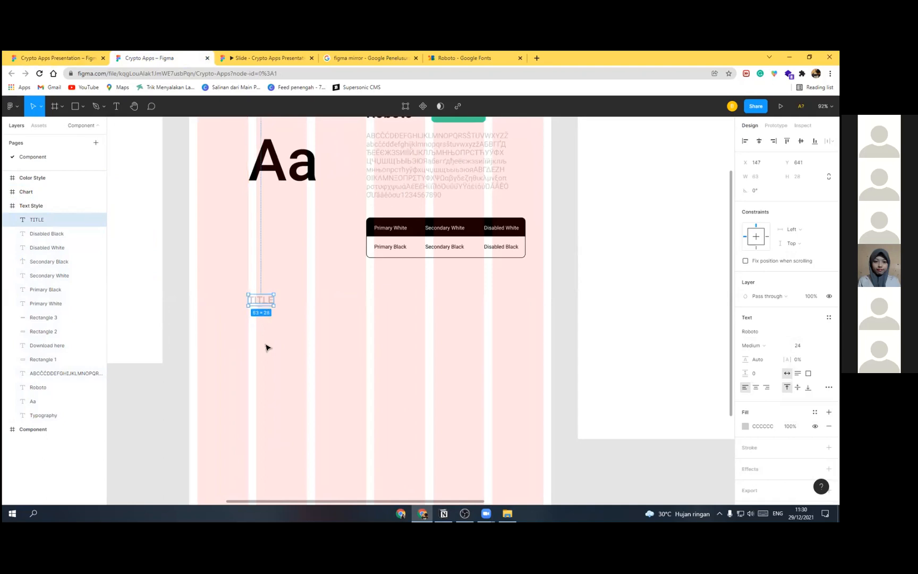
pyautogui.click(266, 347)
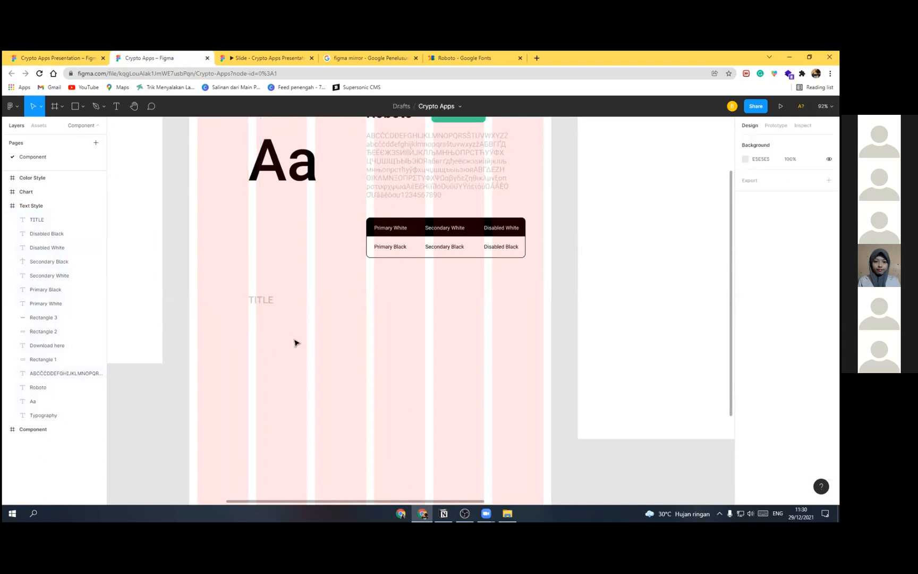
# Step: Duplicate the TITLE label below itself at Y 720 and reword the copy as "H1"
pyautogui.scroll(-3, 289, 346)
pyautogui.click(262, 232)
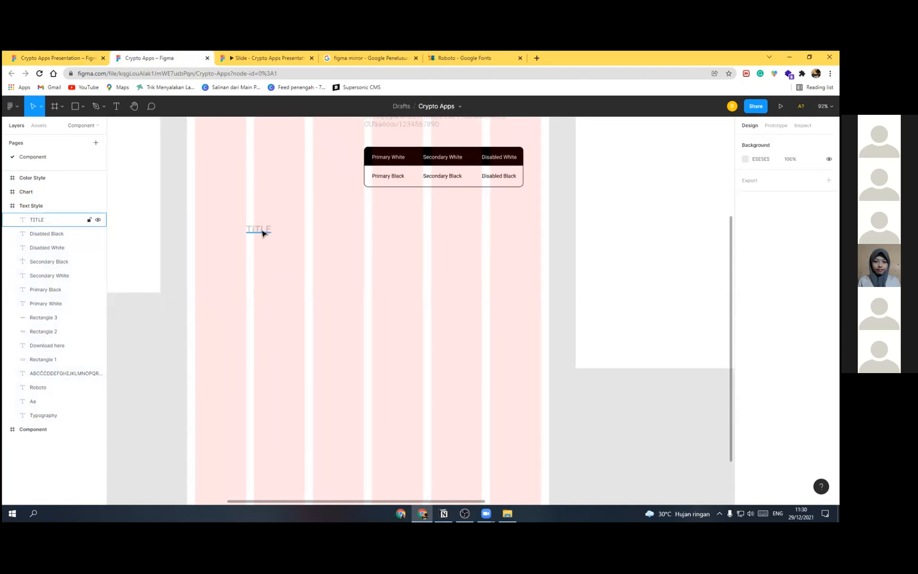
pyautogui.moveTo(262, 232); pyautogui.dragTo(259, 262)
pyautogui.doubleClick(259, 262)
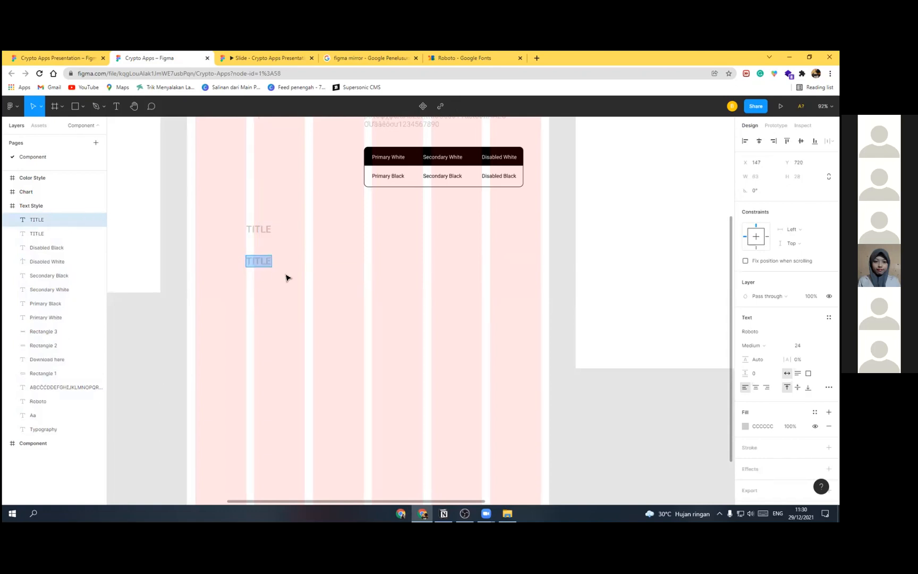
pyautogui.write('h')
pyautogui.press('BackSpace')
pyautogui.write('H1EADI')
pyautogui.press('BackSpace')
pyautogui.press('BackSpace')
pyautogui.press('BackSpace')
pyautogui.press('BackSpace')
pyautogui.press('Escape')
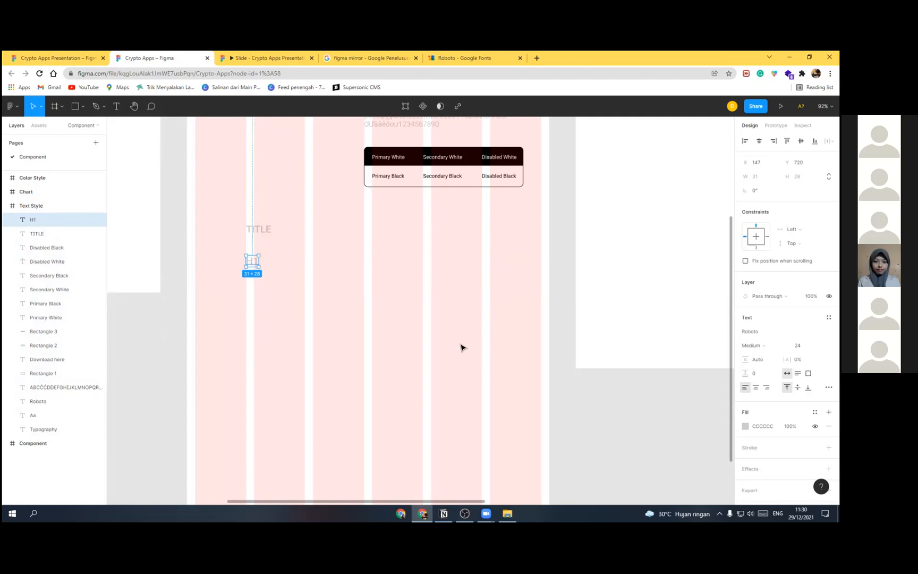
# Step: Set the H1 label's font size to 36 and its fill to black 000000
pyautogui.click(820, 345)
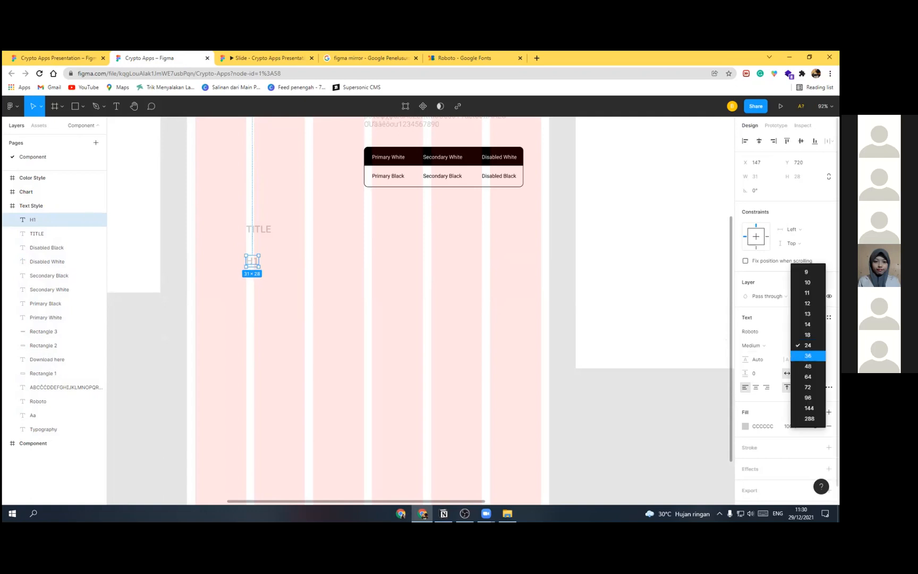
pyautogui.click(808, 365)
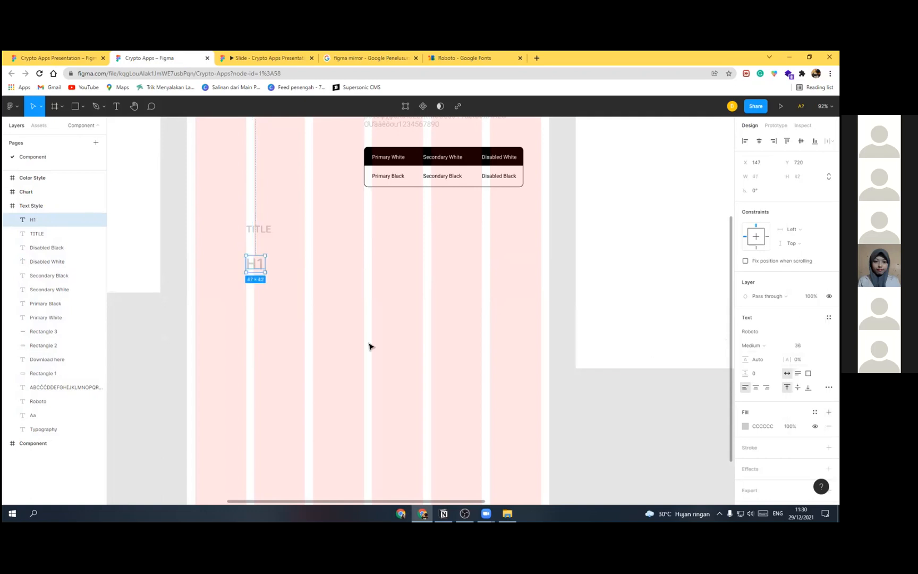
pyautogui.click(745, 426)
pyautogui.moveTo(643, 365); pyautogui.dragTo(619, 413)
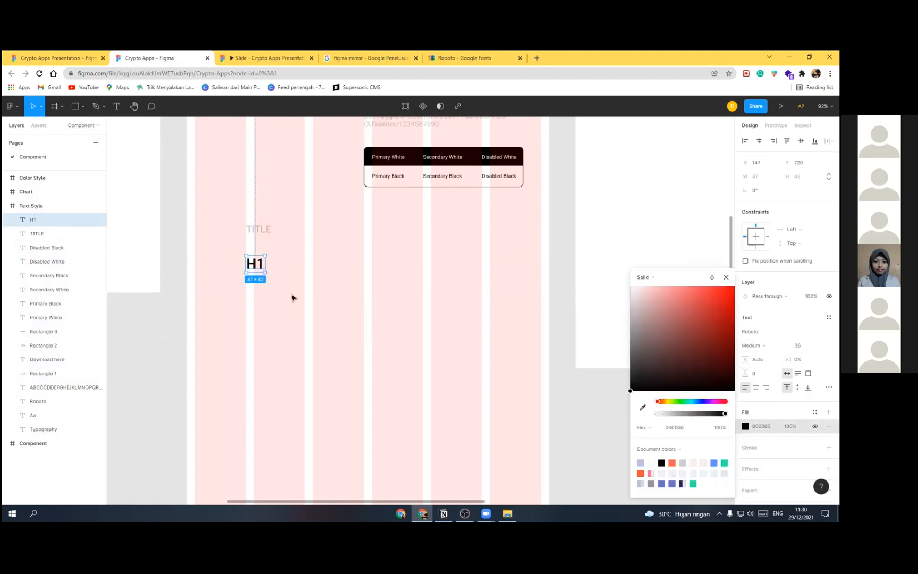
pyautogui.click(291, 297)
# Step: Duplicate the H1 label to X 293 on the same row and reword the copy as "Semibold/36px"
pyautogui.click(256, 263)
pyautogui.moveTo(263, 265); pyautogui.dragTo(322, 266)
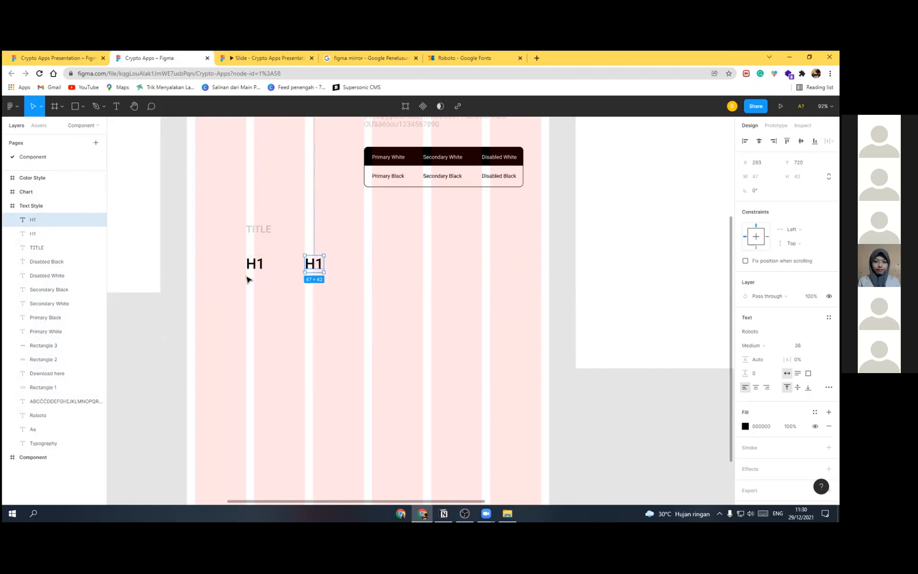
pyautogui.doubleClick(318, 263)
pyautogui.write('sEMO')
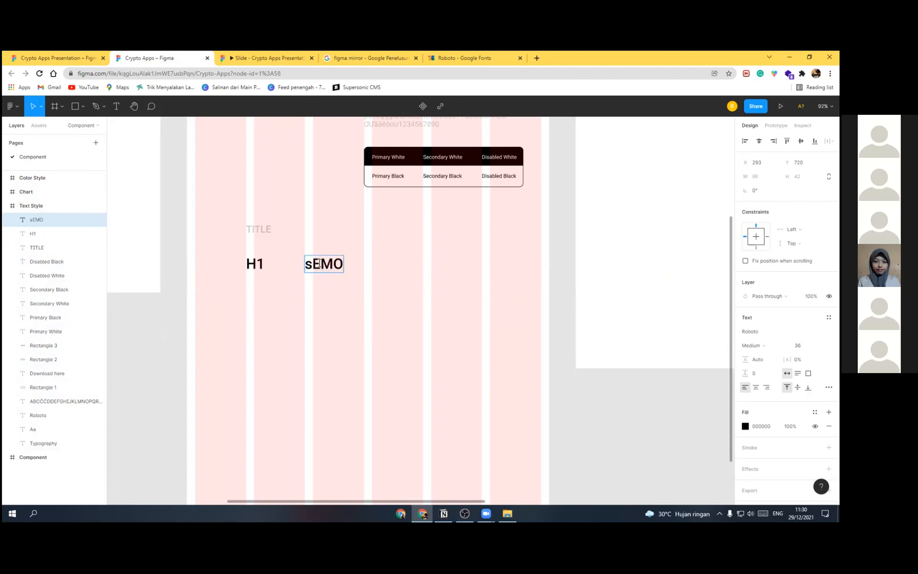
pyautogui.write('BOLD')
pyautogui.press('BackSpace')
pyautogui.press('BackSpace')
pyautogui.press('BackSpace')
pyautogui.press('BackSpace')
pyautogui.press('BackSpace')
pyautogui.press('BackSpace')
pyautogui.press('BackSpace')
pyautogui.press('BackSpace')
pyautogui.write('Smi')
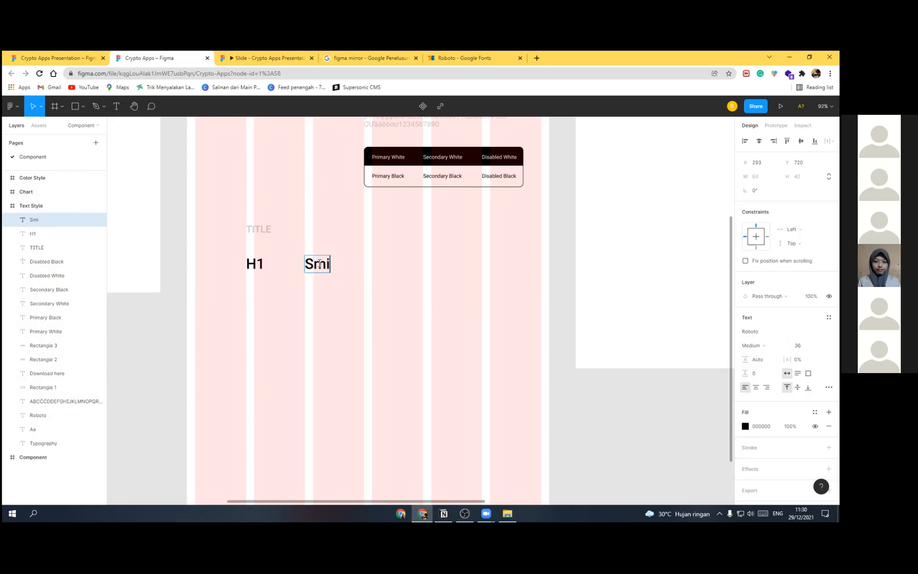
pyautogui.write('bolde')
pyautogui.press('Right')
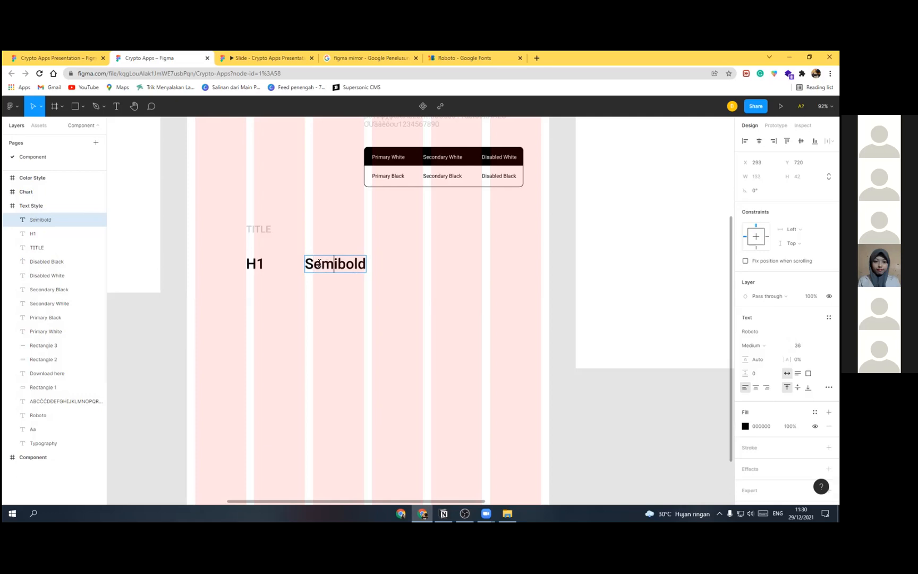
pyautogui.write('/36px')
pyautogui.press('Escape')
# Step: Duplicate the H1 and Semibold/36px labels together as a second row at Y 782
pyautogui.click(256, 264)
pyautogui.keyDown('shift'); pyautogui.click(351, 268); pyautogui.keyUp('shift')
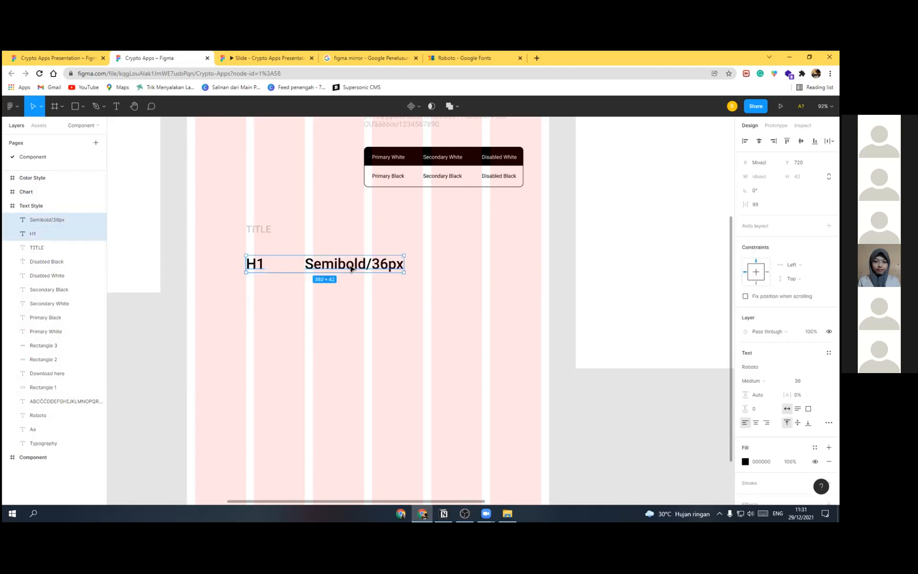
pyautogui.moveTo(344, 268); pyautogui.dragTo(339, 293)
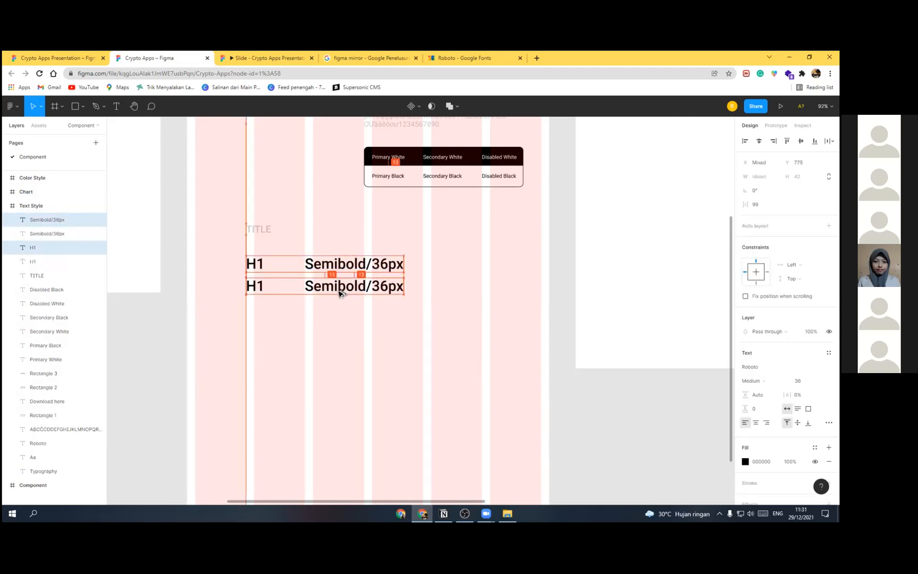
pyautogui.press('Down')
pyautogui.press('Down')
pyautogui.press('Down')
pyautogui.press('Down')
pyautogui.press('Down')
pyautogui.press('Down')
pyautogui.press('Down')
pyautogui.press('Down')
pyautogui.press('Down')
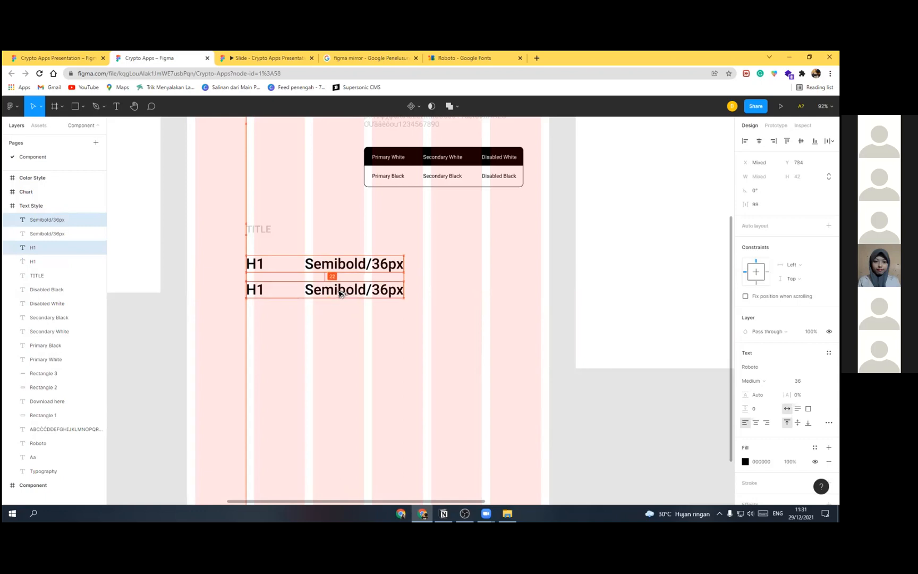
pyautogui.press('Up')
pyautogui.press('Up')
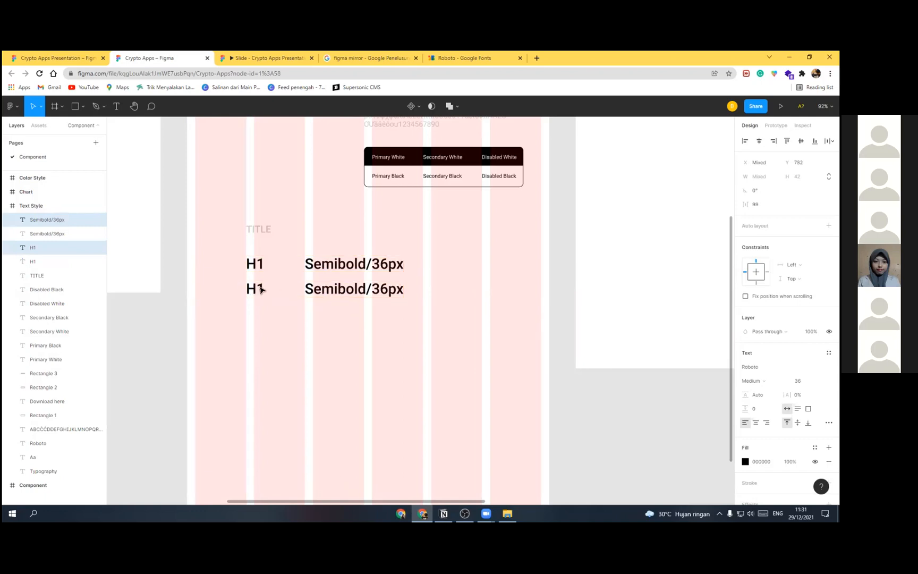
# Step: Set the font weight of the second row's H1 and Semibold/36px labels to Regular
pyautogui.doubleClick(261, 290)
pyautogui.click(261, 290)
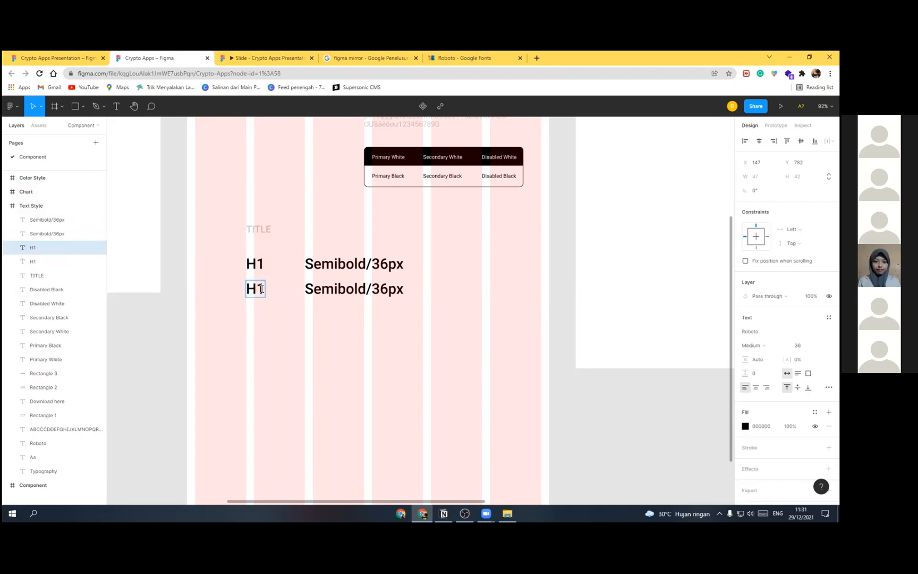
pyautogui.press('Escape')
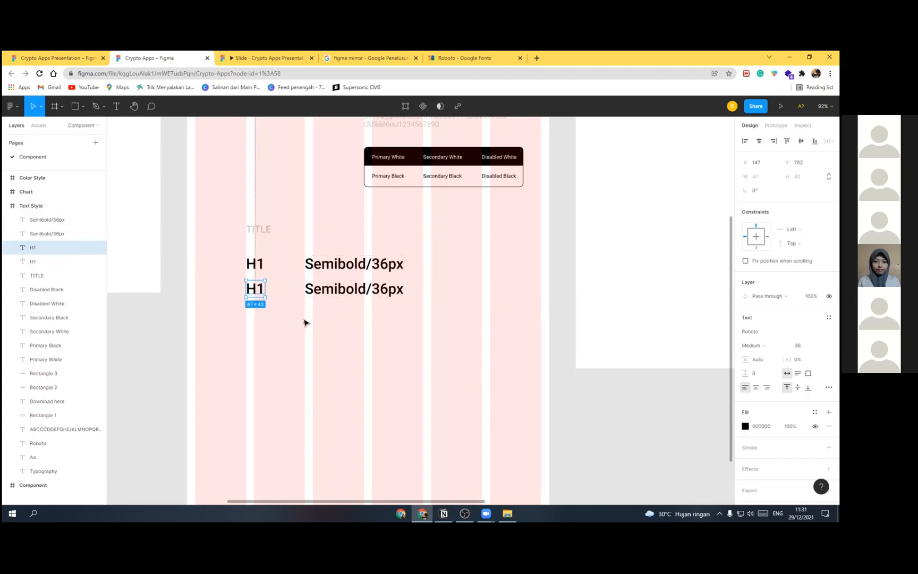
pyautogui.keyDown('shift'); pyautogui.click(319, 294); pyautogui.keyUp('shift')
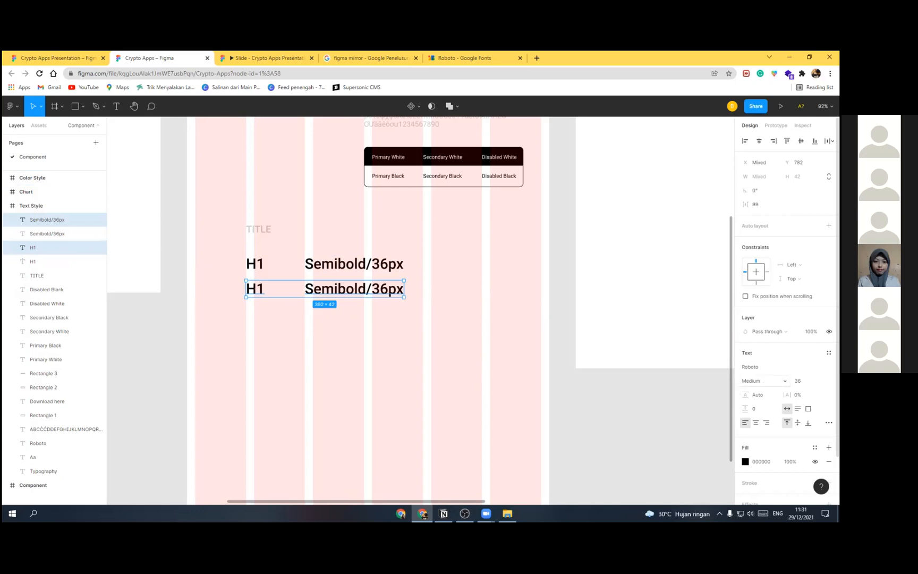
pyautogui.click(763, 380)
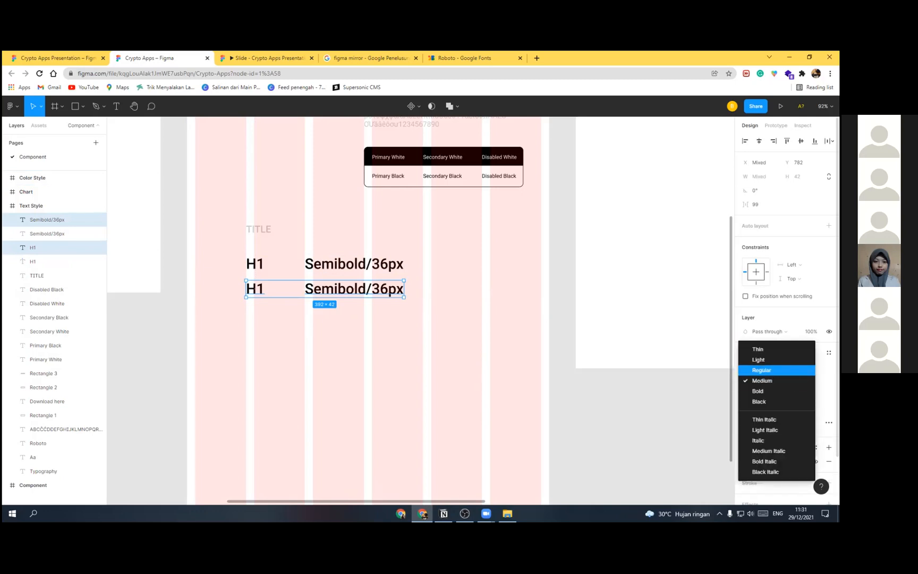
pyautogui.click(763, 370)
# Step: Reword the second row's weight and size label as "Regular/36px"
pyautogui.doubleClick(338, 290)
pyautogui.moveTo(365, 288); pyautogui.dragTo(307, 290)
pyautogui.write('Regular')
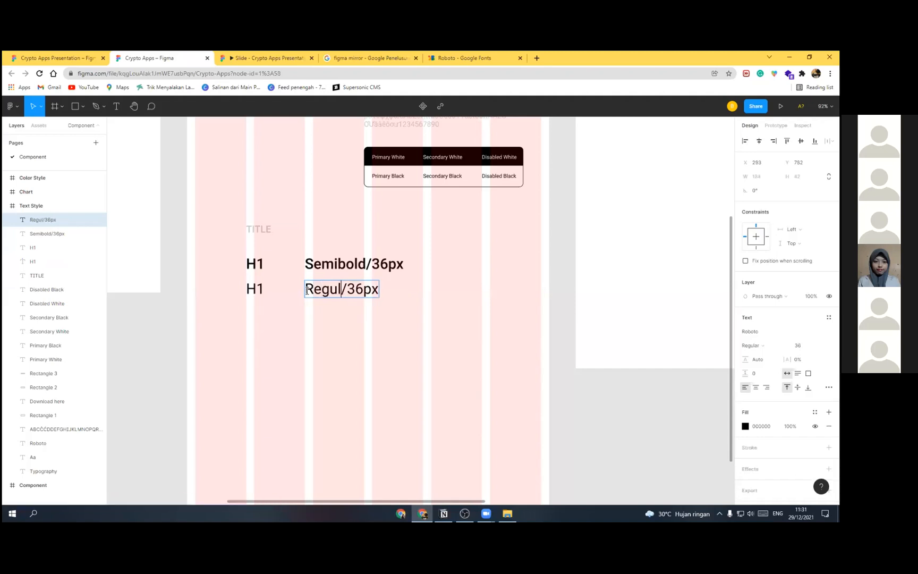
pyautogui.press('Escape')
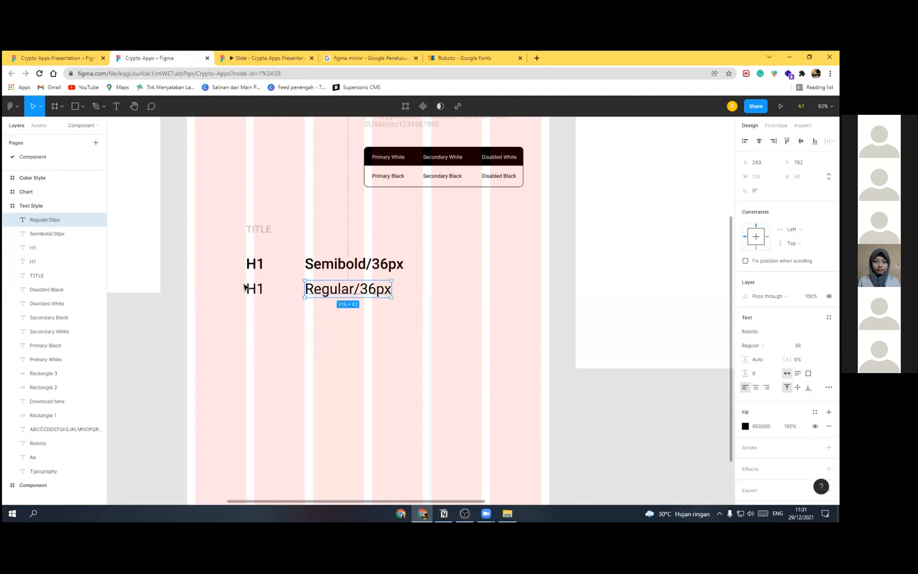
# Step: Reword the two H1 labels as "H1-1" in the first row and "H1-2" in the second row
pyautogui.click(257, 291)
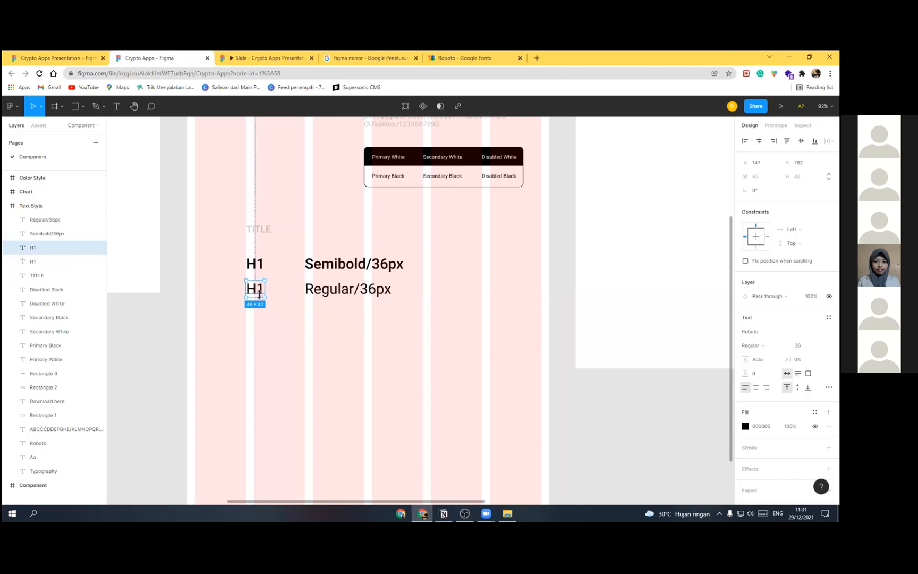
pyautogui.doubleClick(261, 291)
pyautogui.click(262, 287)
pyautogui.write('-1')
pyautogui.press('Escape')
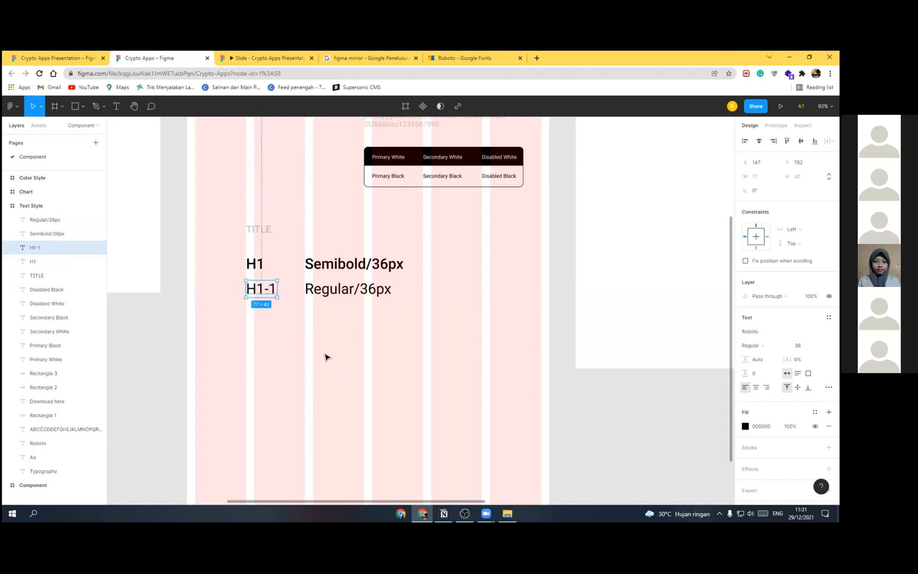
pyautogui.doubleClick(260, 264)
pyautogui.click(261, 264)
pyautogui.write('-1')
pyautogui.click(271, 292)
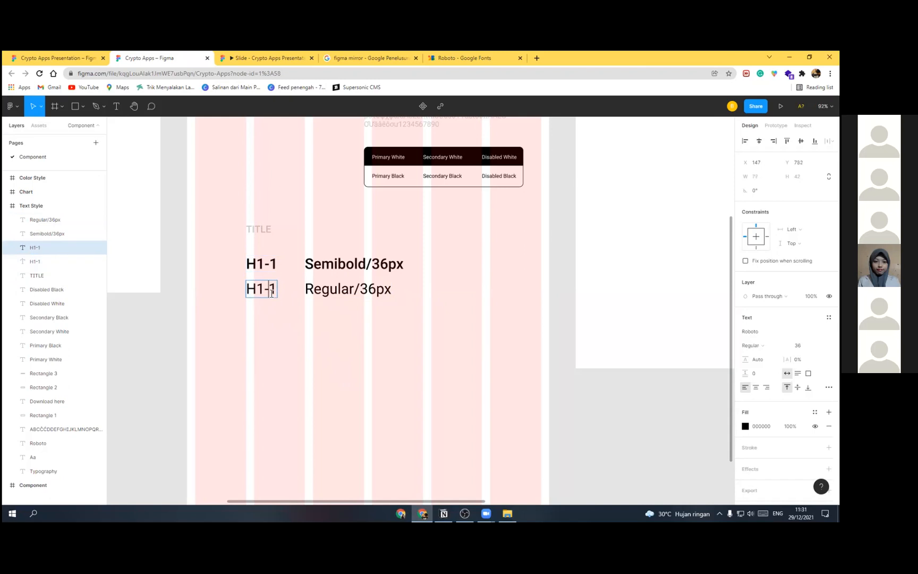
pyautogui.press('BackSpace')
pyautogui.write('2')
pyautogui.press('Escape')
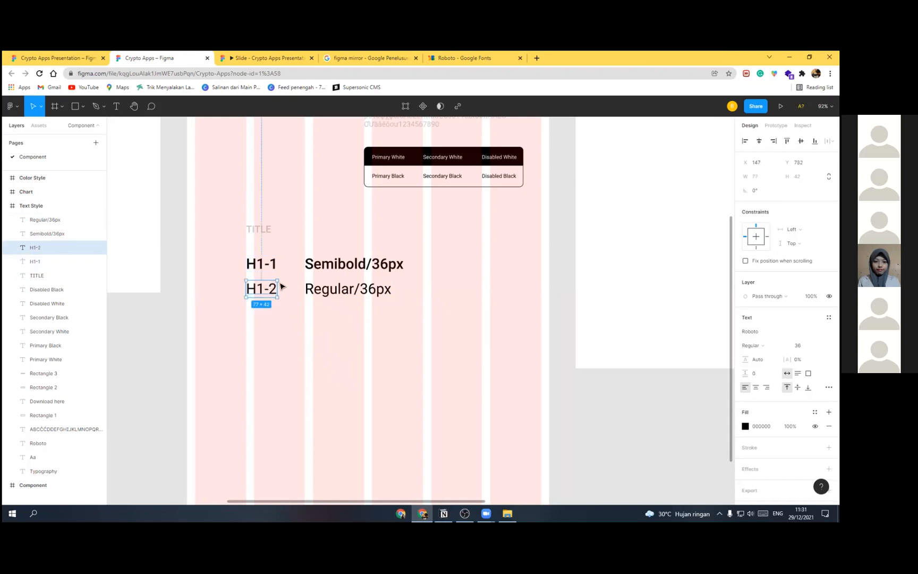
# Step: Move the Semibold/36px and Regular/36px labels together to X 313
pyautogui.click(327, 268)
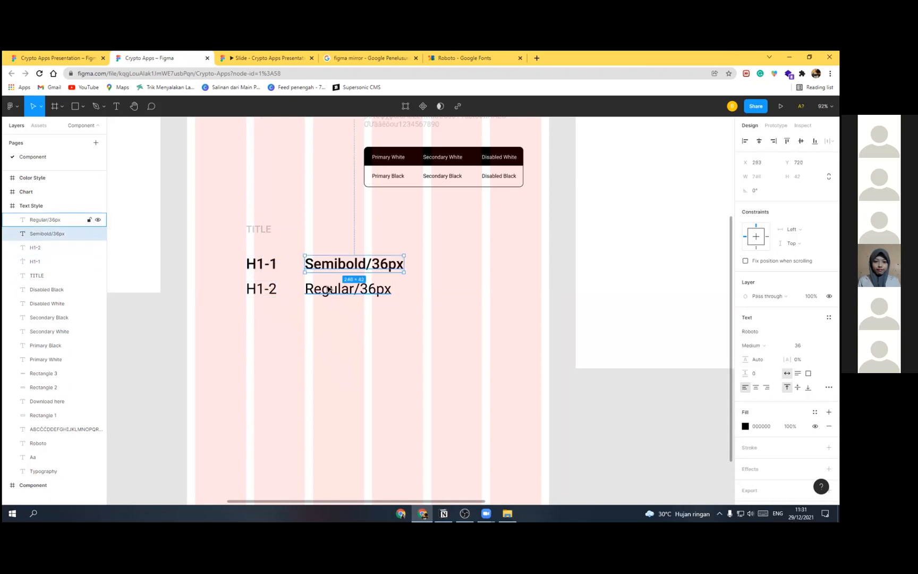
pyautogui.keyDown('shift'); pyautogui.click(326, 288); pyautogui.keyUp('shift')
pyautogui.moveTo(330, 288); pyautogui.dragTo(330, 289)
# Step: Set the TITLE label's font weight to Bold
pyautogui.scroll(2, 287, 321)
pyautogui.hscroll(1, 286, 322)
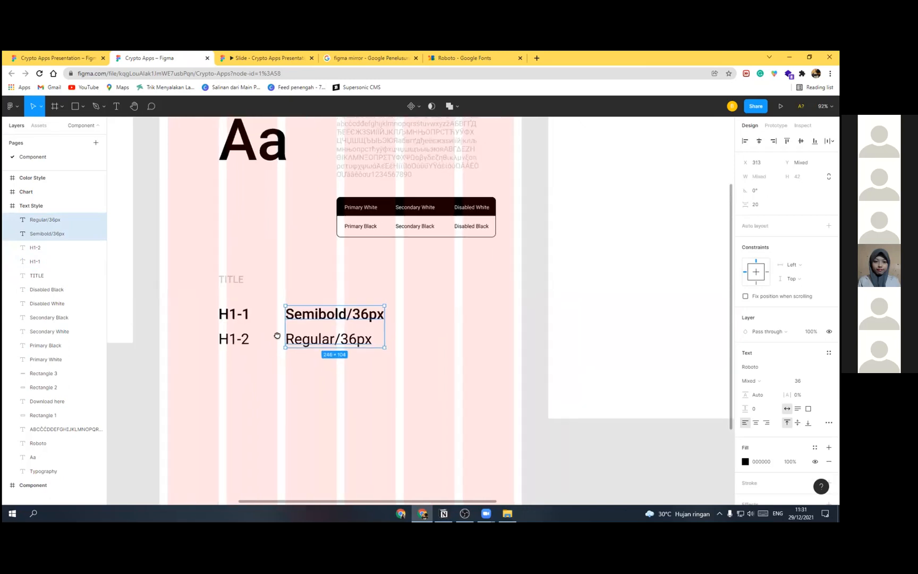
pyautogui.scroll(-1, 277, 335)
pyautogui.click(232, 241)
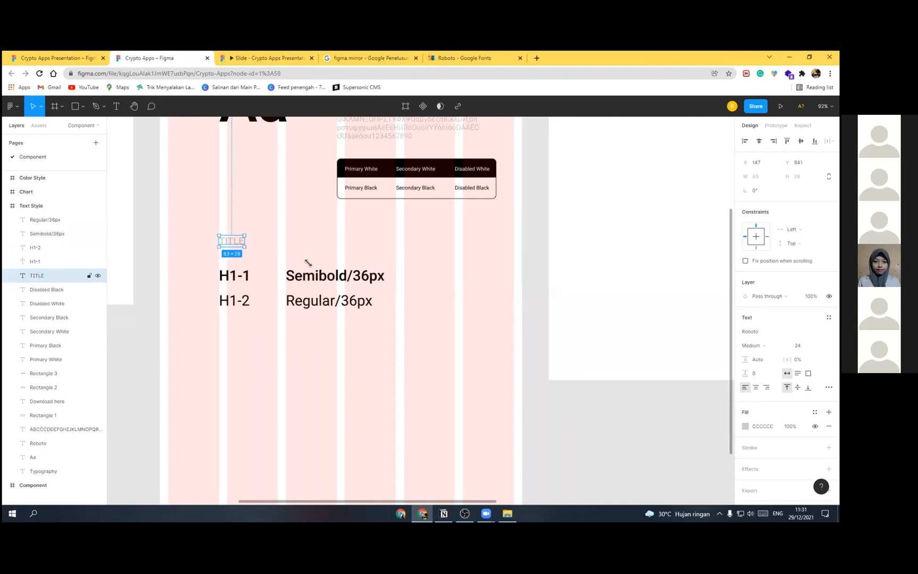
pyautogui.click(753, 345)
pyautogui.click(754, 356)
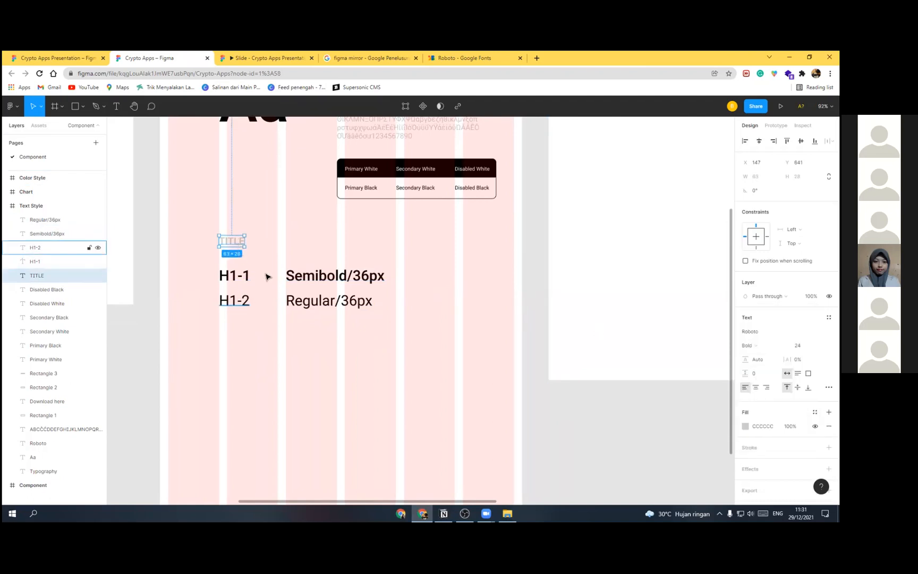
# Step: Duplicate the H1-2 and Regular/36px labels as a third row at Y 844 and reword the copied heading as "H2-1"
pyautogui.scroll(-4, 269, 265)
pyautogui.scroll(3, 264, 275)
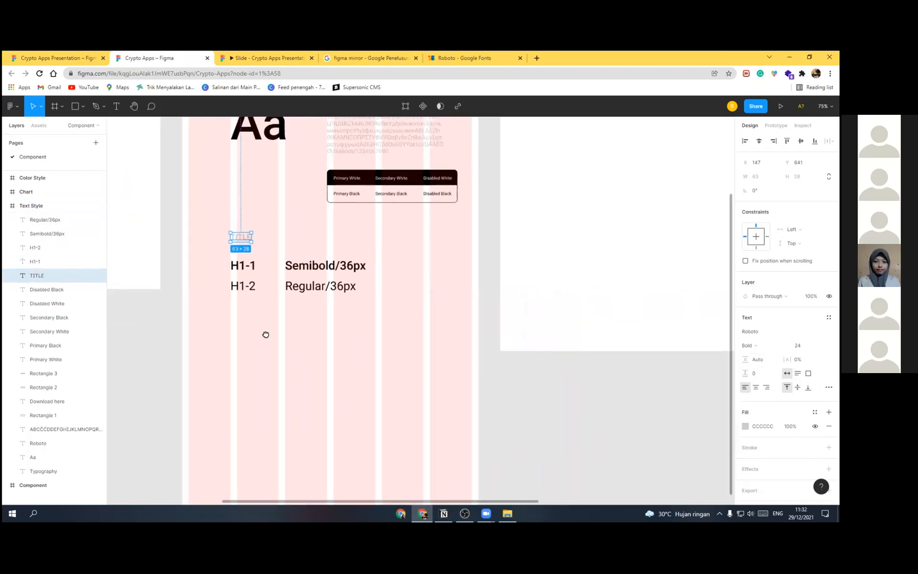
pyautogui.moveTo(266, 334); pyautogui.dragTo(262, 270)
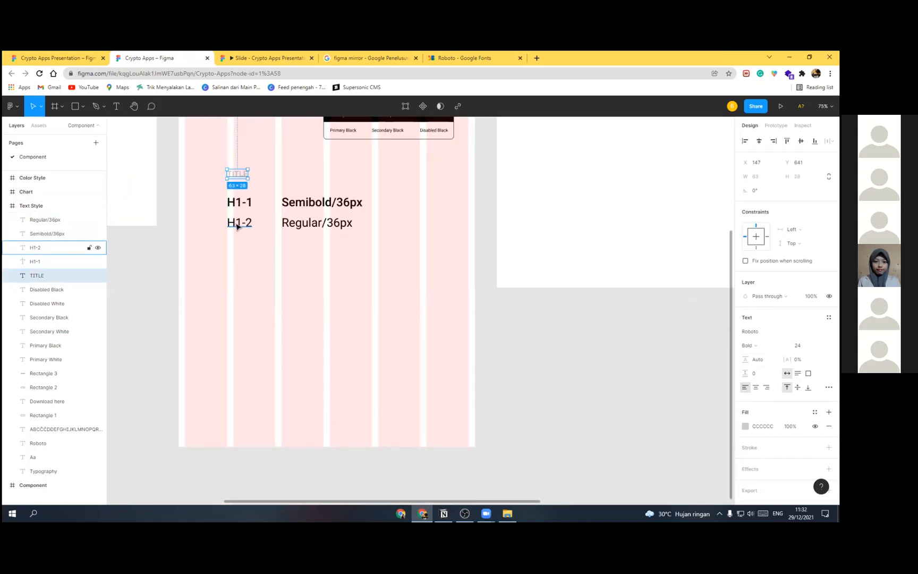
pyautogui.keyDown('shift'); pyautogui.click(237, 227); pyautogui.keyUp('shift')
pyautogui.keyDown('shift'); pyautogui.click(299, 225); pyautogui.keyUp('shift')
pyautogui.click(273, 267)
pyautogui.click(235, 224)
pyautogui.keyDown('shift'); pyautogui.click(298, 228); pyautogui.keyUp('shift')
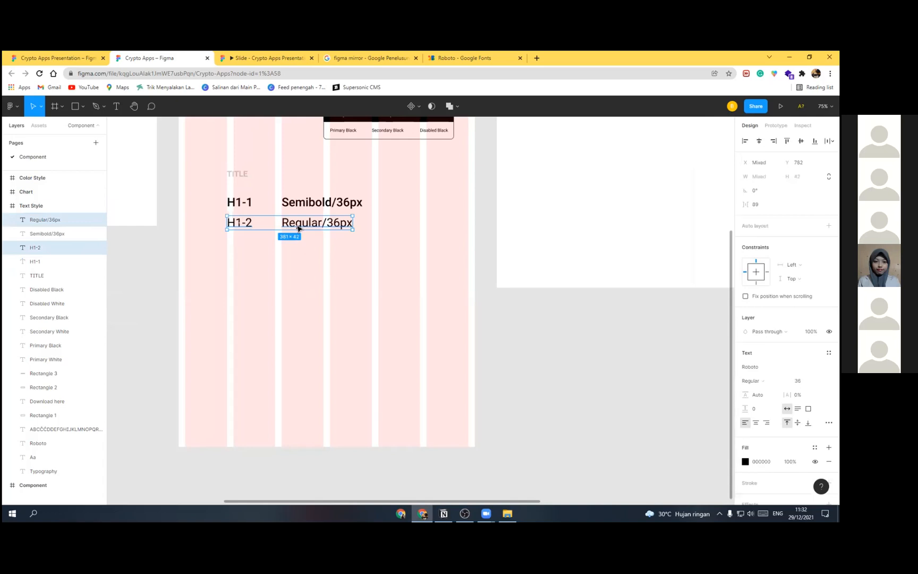
pyautogui.moveTo(301, 228); pyautogui.dragTo(301, 246)
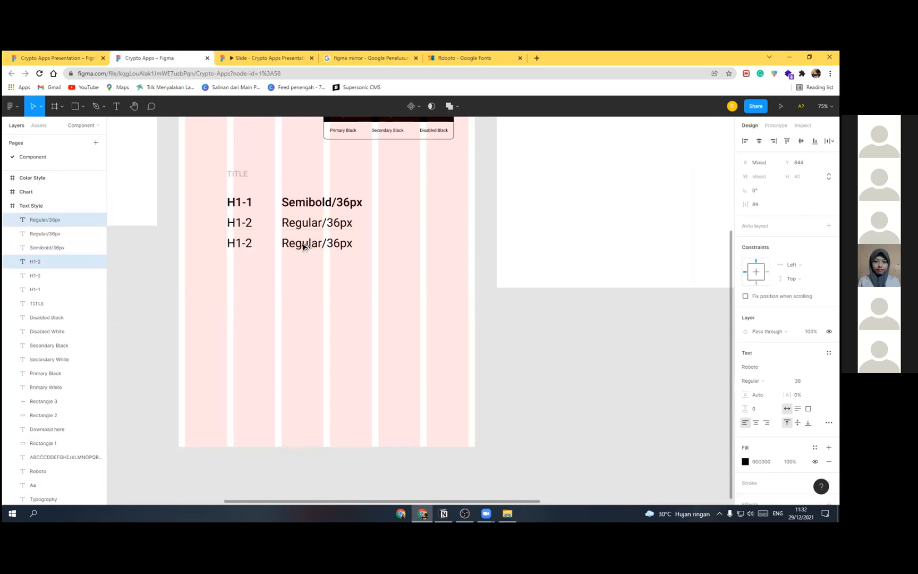
pyautogui.doubleClick(246, 242)
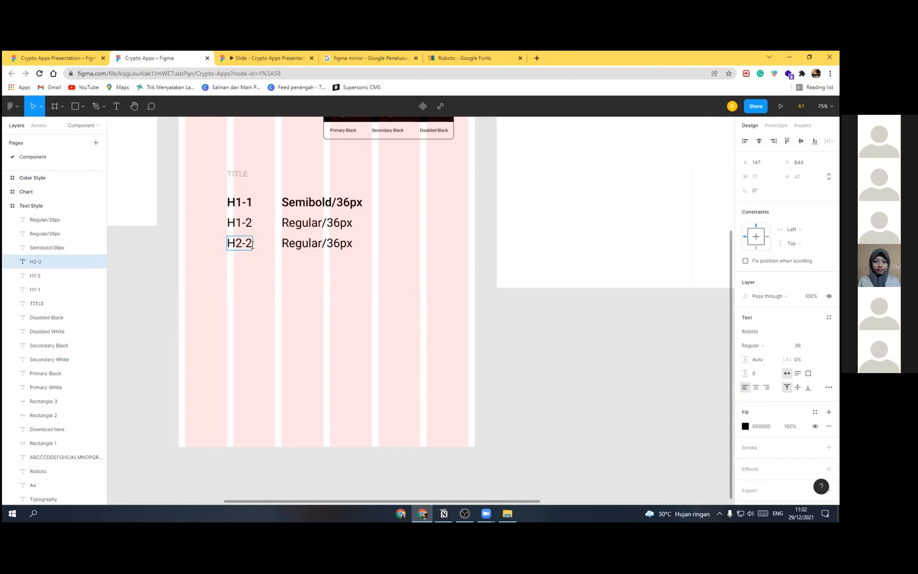
pyautogui.press('Escape')
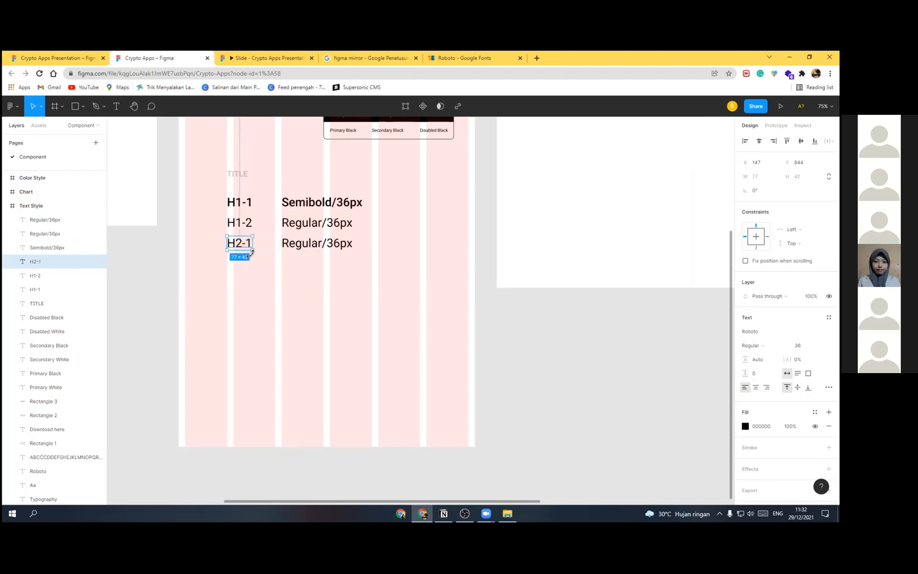
# Step: Move the TITLE label and the three heading rows together so their first column starts at X 20
pyautogui.keyDown('shift'); pyautogui.click(303, 250); pyautogui.keyUp('shift')
pyautogui.scroll(2, 262, 313)
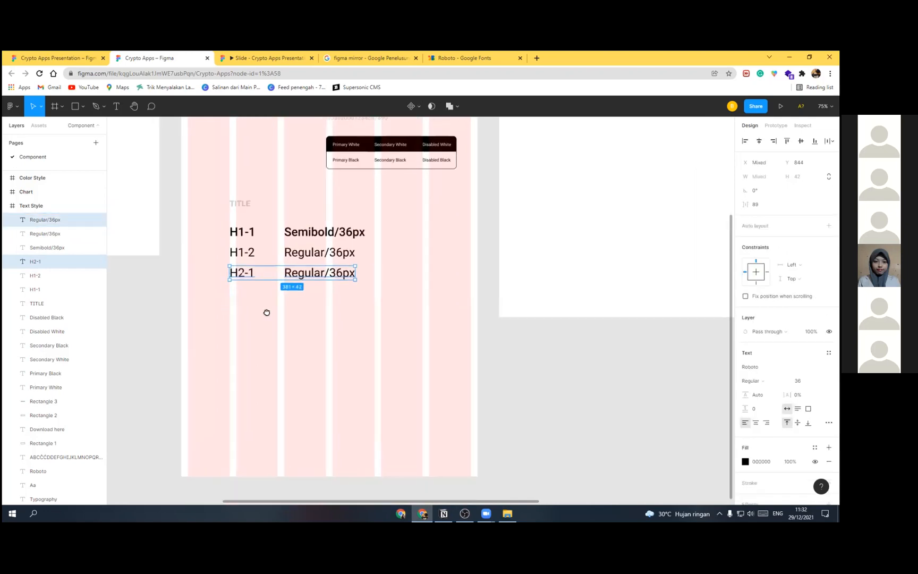
pyautogui.moveTo(358, 304); pyautogui.dragTo(201, 196)
pyautogui.click(230, 303)
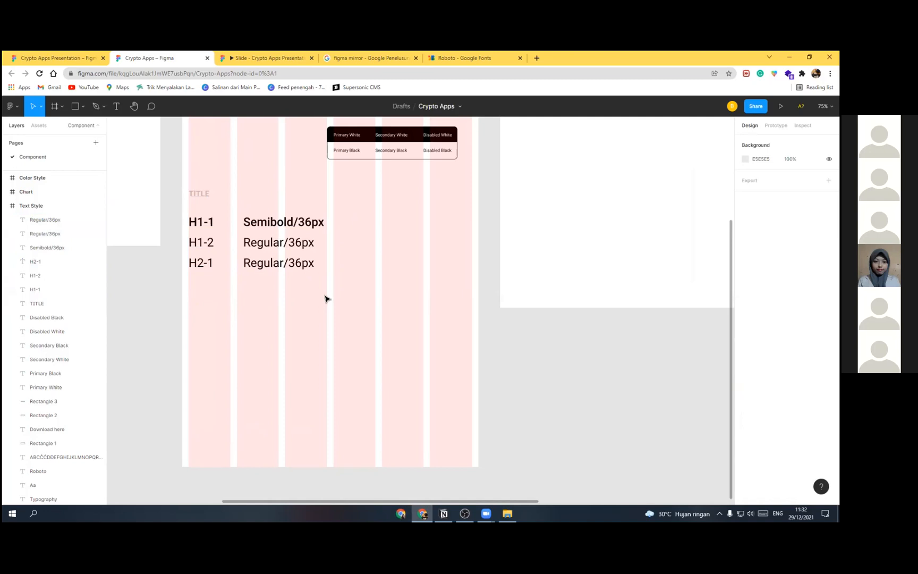
# Step: Duplicate the three heading rows directly below themselves, and duplicate the last two of those rows again beneath them
pyautogui.moveTo(331, 300); pyautogui.dragTo(189, 214)
pyautogui.hotkey('ctrl', 'd')
pyautogui.moveTo(260, 248); pyautogui.dragTo(260, 306)
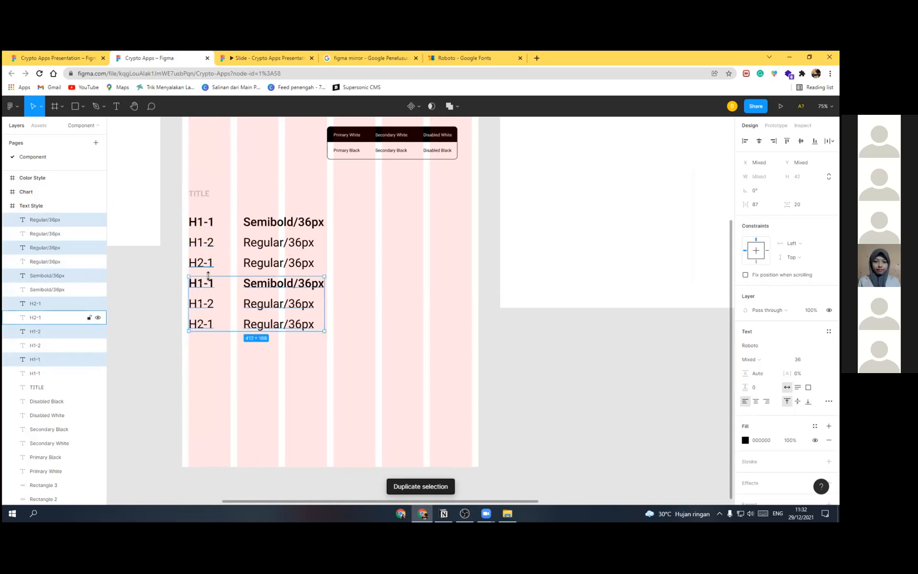
pyautogui.moveTo(315, 360); pyautogui.dragTo(207, 344)
pyautogui.hotkey('ctrl', 'd')
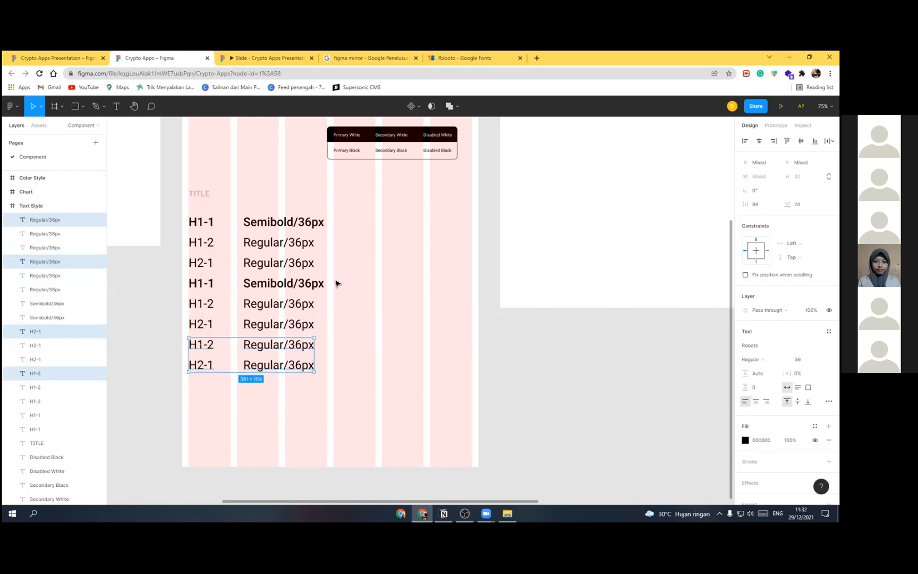
pyautogui.click(337, 283)
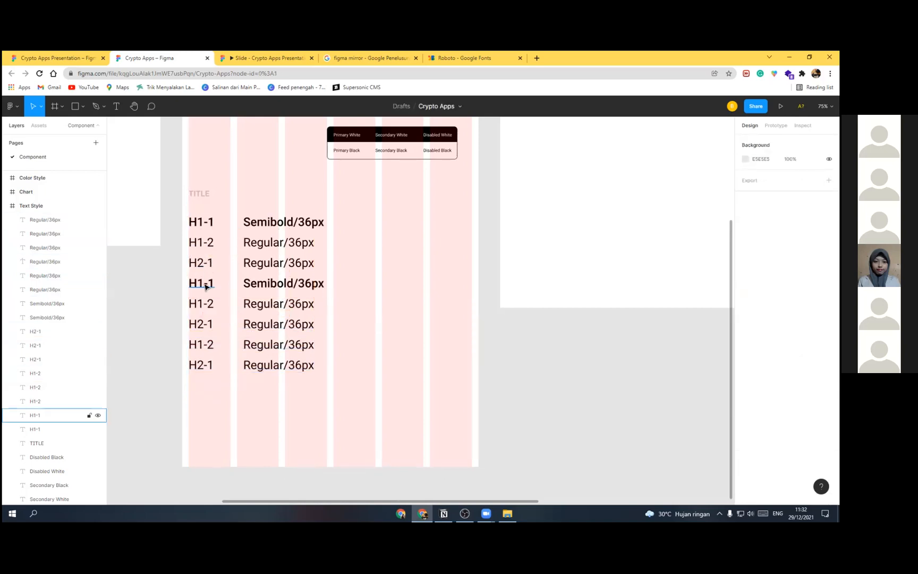
# Step: Reword the fourth row's heading label as "H2-2"
pyautogui.doubleClick(204, 285)
pyautogui.click(204, 282)
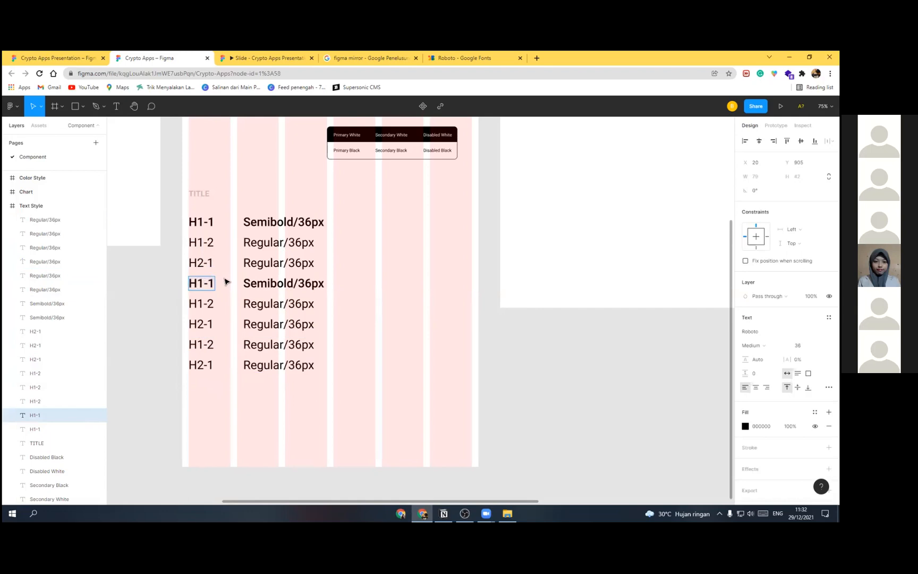
pyautogui.press('BackSpace')
pyautogui.write('2')
# Step: Reword the fifth and sixth rows' heading labels as "H3-1" and "H3-2"
pyautogui.click(203, 304)
pyautogui.write('3')
pyautogui.press('BackSpace')
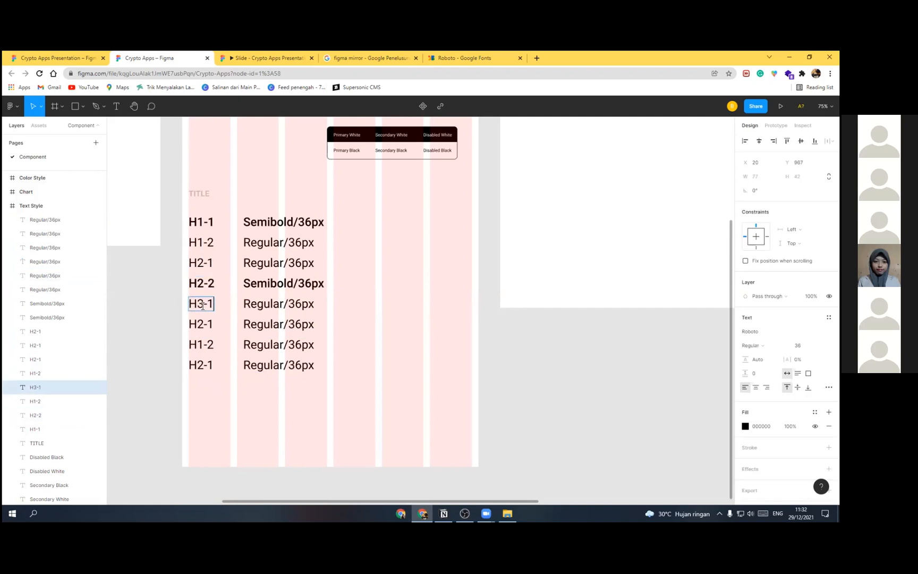
pyautogui.press('BackSpace')
pyautogui.write('1')
pyautogui.press('BackSpace')
pyautogui.write('3')
pyautogui.press('End')
pyautogui.press('BackSpace')
pyautogui.write('2')
# Step: Reword the last two rows' heading labels as "H4-1" and "H4-2"
pyautogui.doubleClick(206, 345)
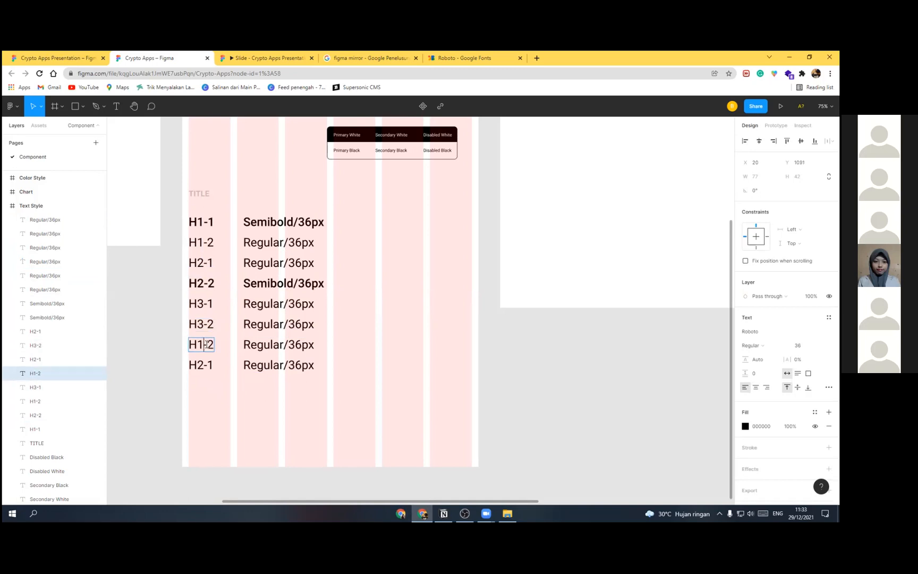
pyautogui.press('BackSpace')
pyautogui.write('4')
pyautogui.press('End')
pyautogui.press('BackSpace')
pyautogui.write('1')
pyautogui.doubleClick(206, 366)
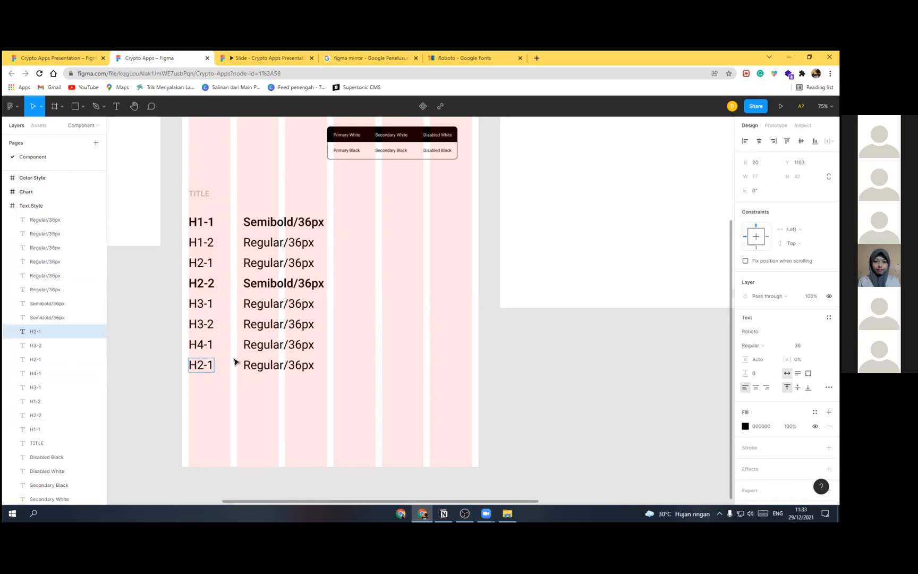
pyautogui.press('BackSpace')
pyautogui.write('4')
pyautogui.press('End')
pyautogui.press('BackSpace')
pyautogui.write('2')
pyautogui.press('Escape')
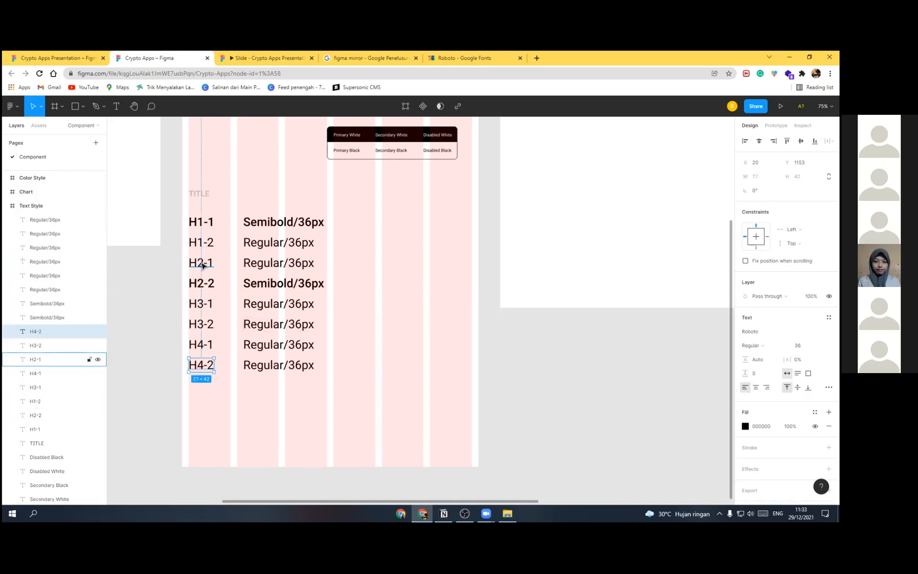
# Step: Set the font size of all four labels in the H2-1 and H2-2 rows to 32
pyautogui.click(205, 264)
pyautogui.keyDown('shift'); pyautogui.click(273, 266); pyautogui.keyUp('shift')
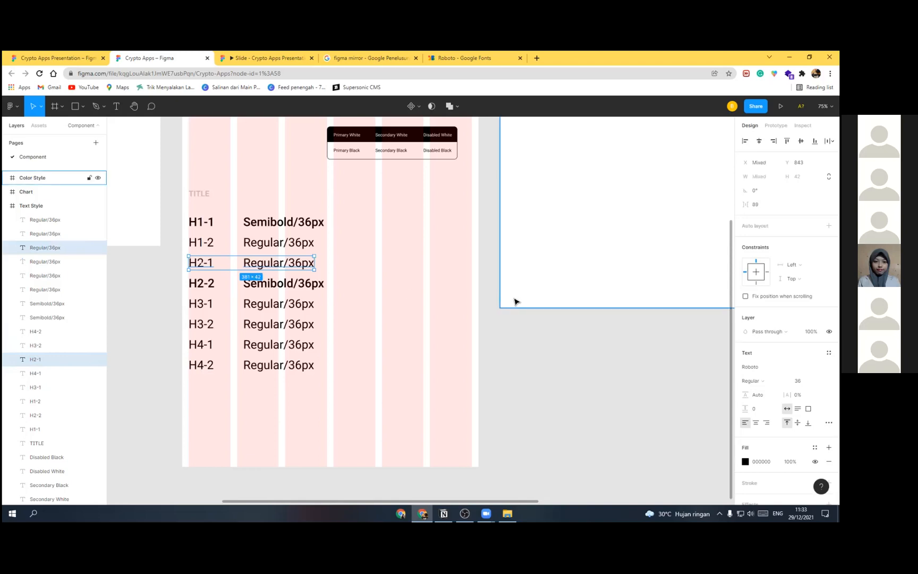
pyautogui.click(801, 381)
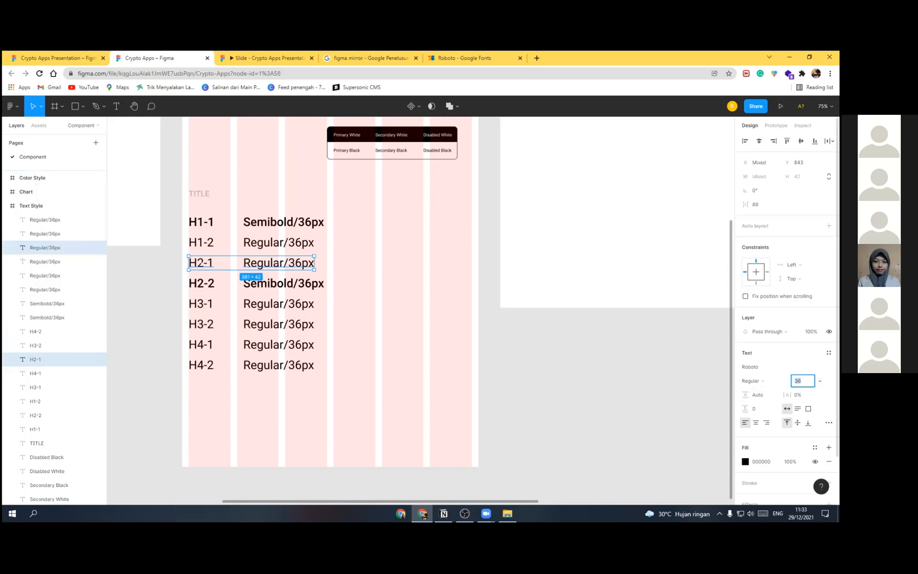
pyautogui.click(206, 285)
pyautogui.click(210, 265)
pyautogui.keyDown('shift'); pyautogui.click(202, 283); pyautogui.keyUp('shift')
pyautogui.keyDown('shift'); pyautogui.click(272, 287); pyautogui.keyUp('shift')
pyautogui.keyDown('shift'); pyautogui.click(278, 268); pyautogui.keyUp('shift')
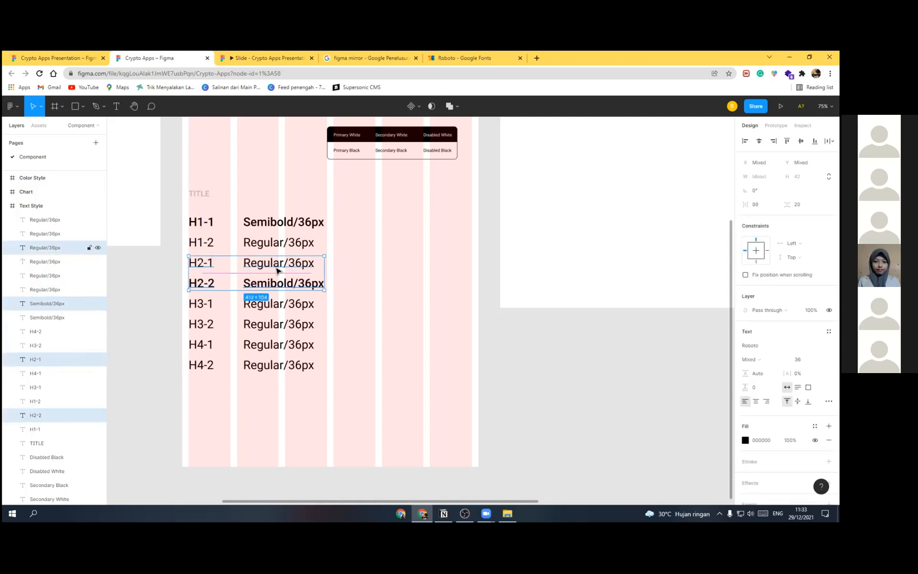
pyautogui.click(798, 359)
pyautogui.write('32')
pyautogui.press('Return')
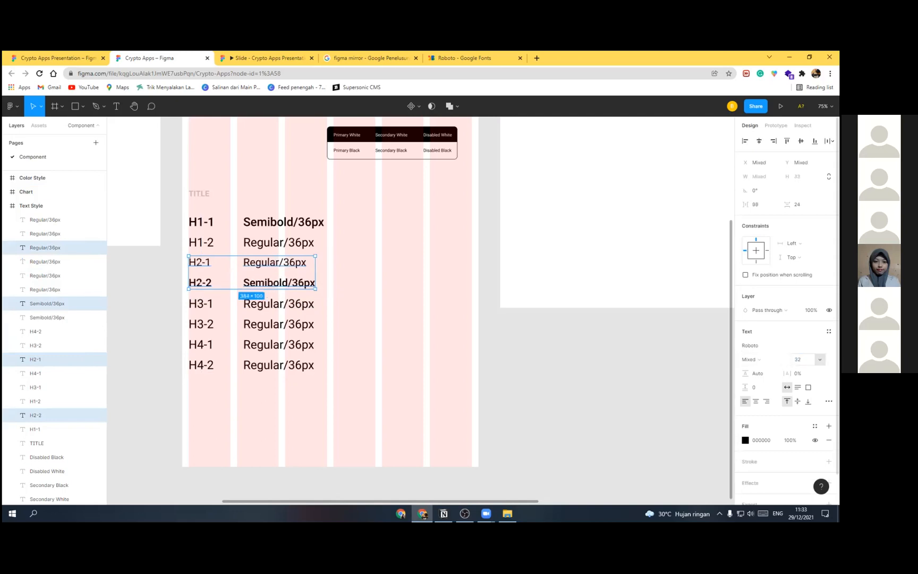
# Step: Set the weight of both H2-1 row labels to Medium and of both H2-2 row labels to Regular
pyautogui.click(360, 294)
pyautogui.click(202, 263)
pyautogui.keyDown('shift'); pyautogui.click(246, 262); pyautogui.keyUp('shift')
pyautogui.click(750, 380)
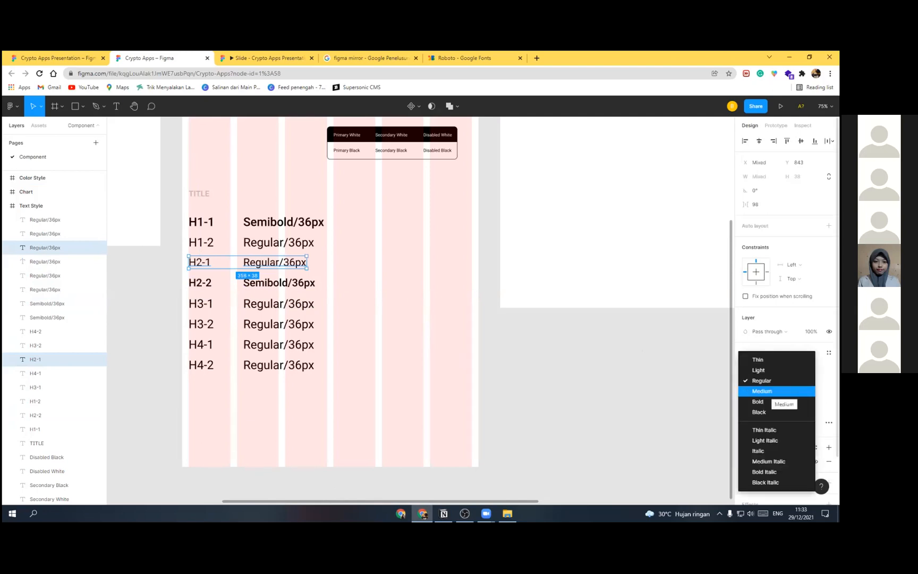
pyautogui.click(768, 391)
pyautogui.click(204, 284)
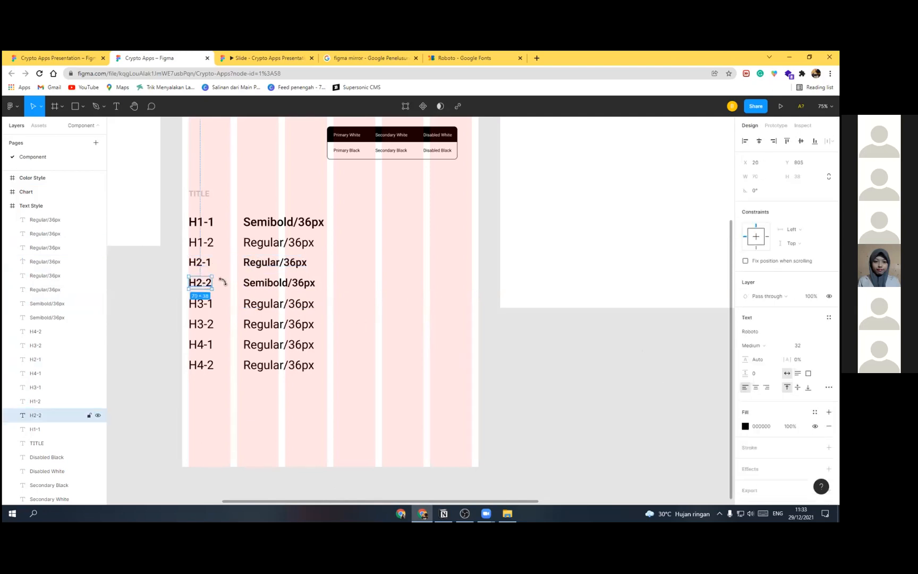
pyautogui.keyDown('shift'); pyautogui.click(254, 283); pyautogui.keyUp('shift')
pyautogui.click(754, 381)
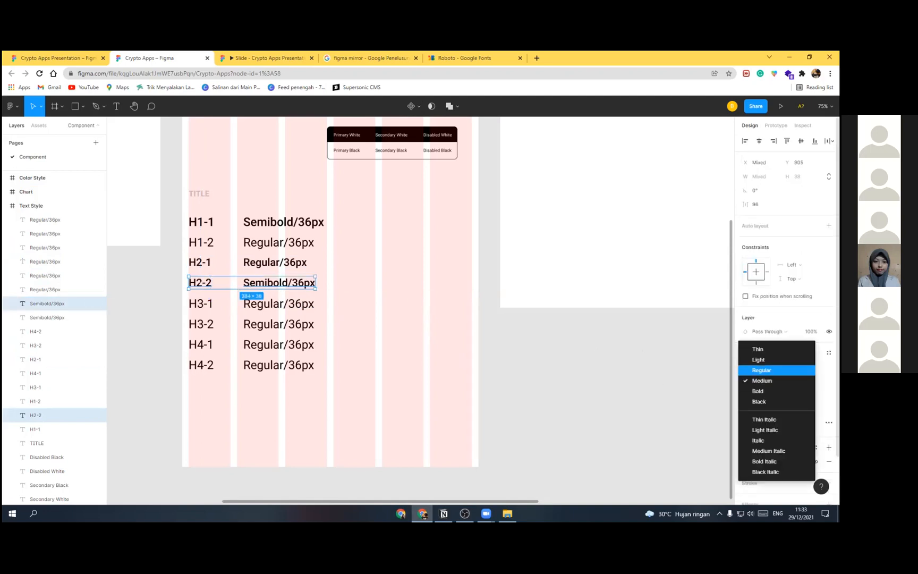
pyautogui.click(761, 370)
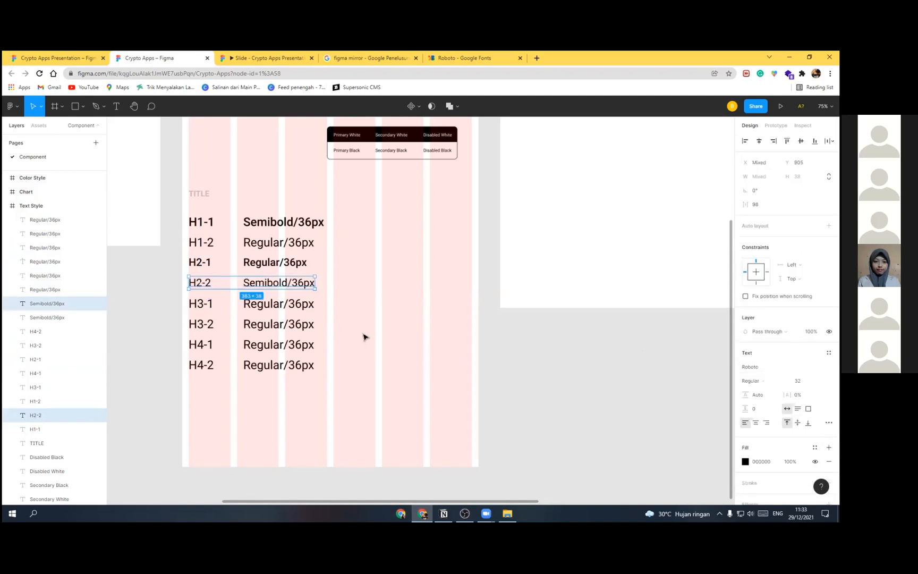
# Step: Set both labels in the H3-1 row to Medium weight and font size 28
pyautogui.click(209, 303)
pyautogui.keyDown('shift'); pyautogui.click(271, 306); pyautogui.keyUp('shift')
pyautogui.click(753, 381)
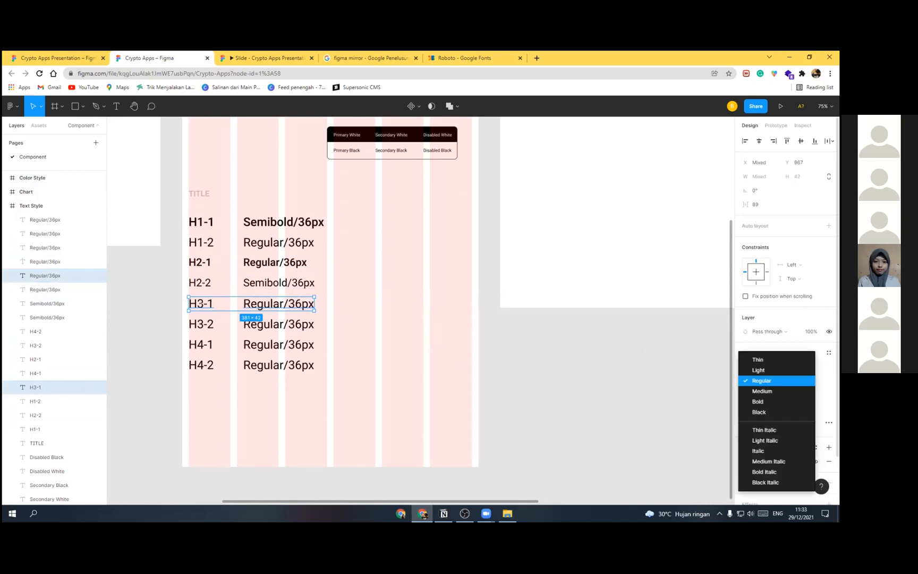
pyautogui.click(762, 391)
pyautogui.click(802, 380)
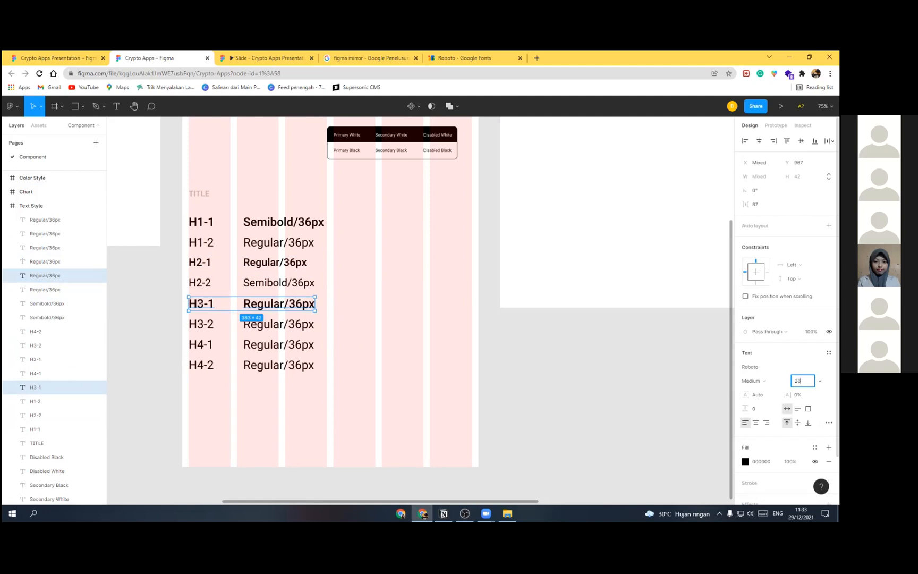
pyautogui.press('Return')
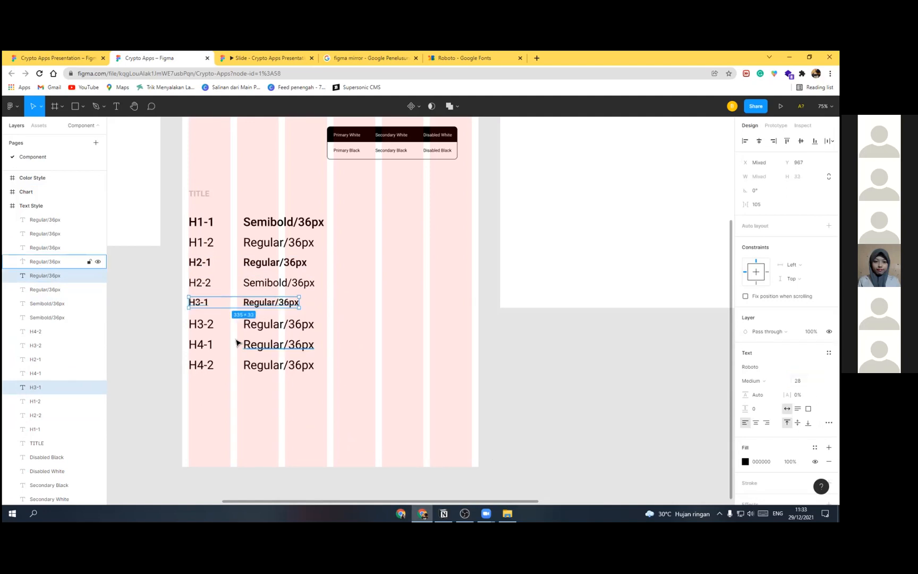
# Step: Set the font size of both labels in the H3-2 row to 28
pyautogui.click(210, 325)
pyautogui.click(798, 380)
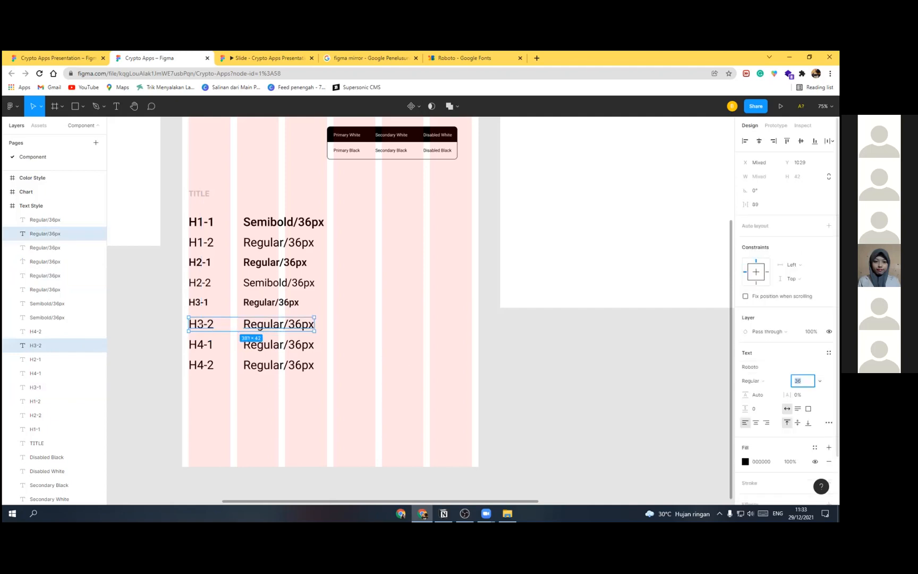
pyautogui.write('28')
pyautogui.press('Return')
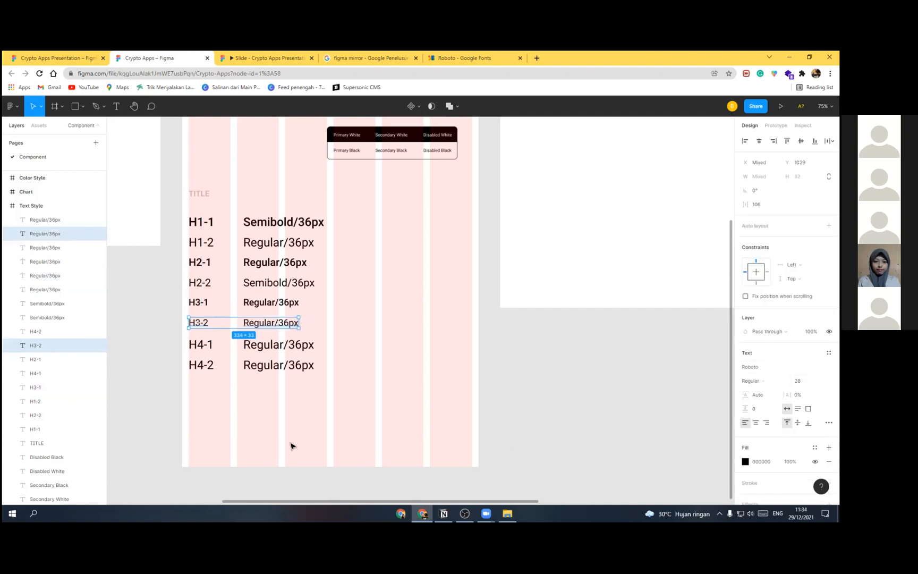
# Step: Set the font size of all four labels in the H4-1 and H4-2 rows to 24
pyautogui.click(203, 347)
pyautogui.keyDown('shift'); pyautogui.click(202, 365); pyautogui.keyUp('shift')
pyautogui.keyDown('shift'); pyautogui.click(273, 348); pyautogui.keyUp('shift')
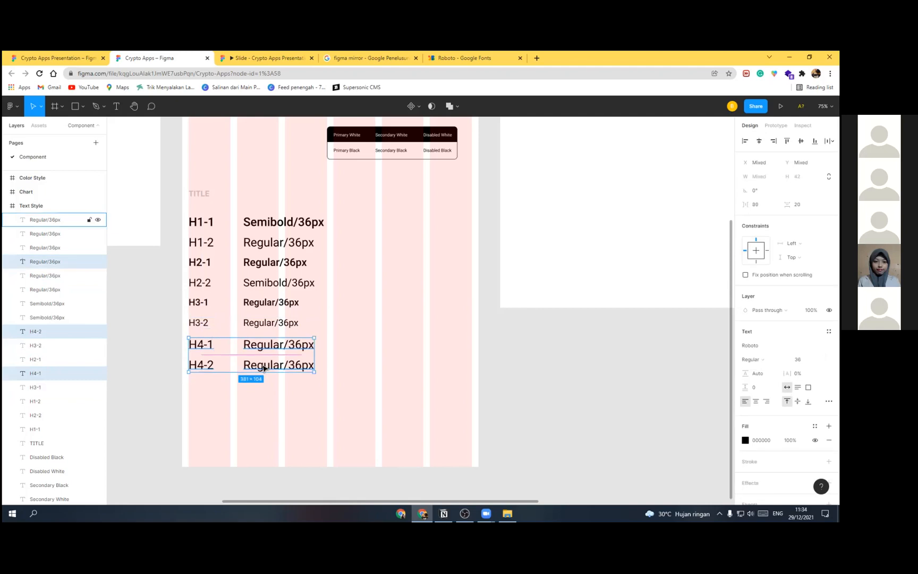
pyautogui.keyDown('shift'); pyautogui.click(287, 367); pyautogui.keyUp('shift')
pyautogui.click(798, 359)
pyautogui.write('24')
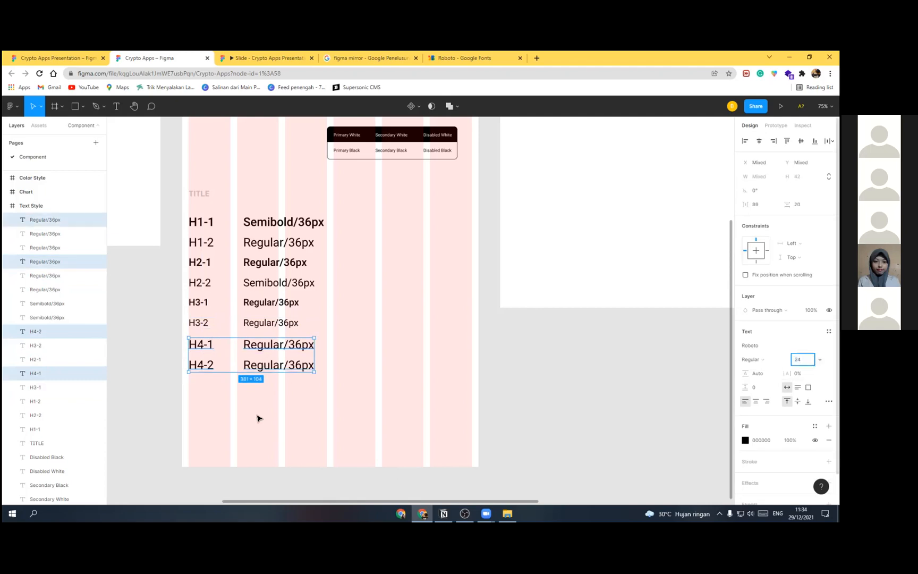
pyautogui.press('Return')
# Step: Set the weight of both labels in the H4-1 row to Medium
pyautogui.click(197, 342)
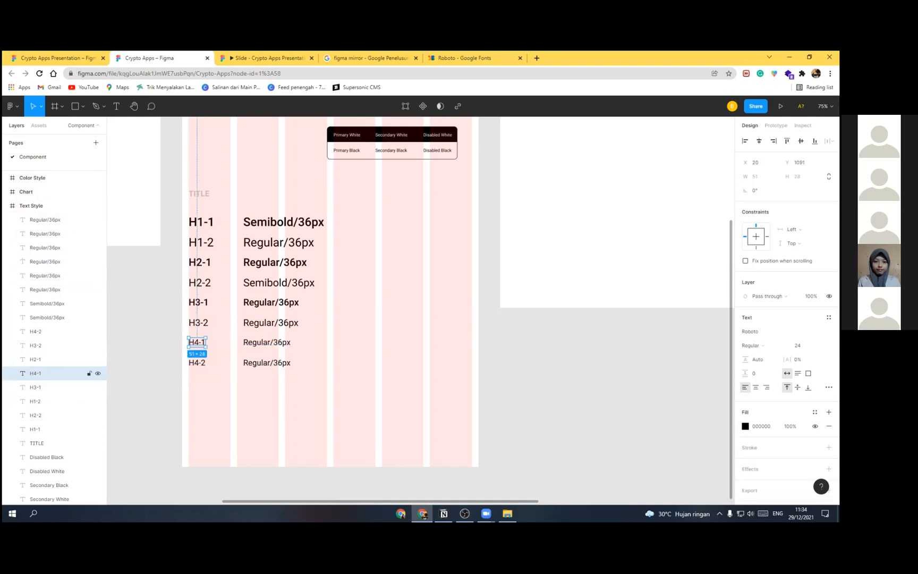
pyautogui.keyDown('shift'); pyautogui.click(266, 343); pyautogui.keyUp('shift')
pyautogui.click(753, 381)
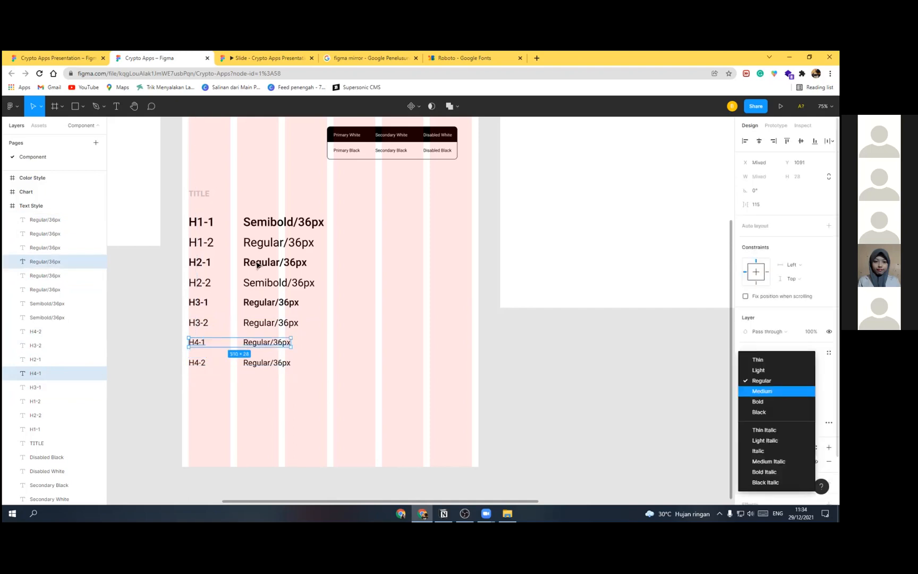
pyautogui.click(760, 392)
pyautogui.click(402, 327)
# Step: Change the weight name in the H2-1 description to "Semibold" and in the H2-2 description to "Regular"
pyautogui.click(279, 264)
pyautogui.doubleClick(242, 263)
pyautogui.write('Semi')
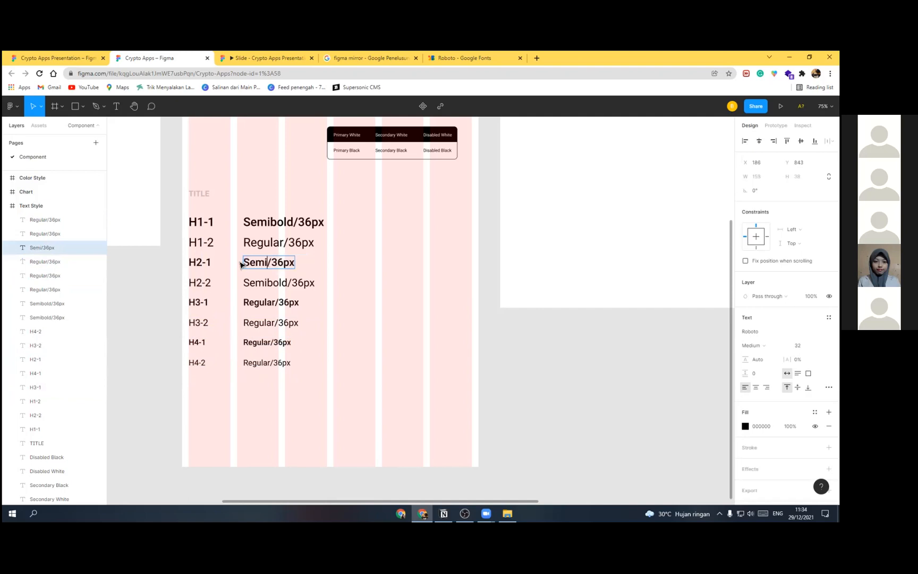
pyautogui.write('bold')
pyautogui.click(255, 282)
pyautogui.moveTo(288, 282); pyautogui.dragTo(238, 285)
pyautogui.write('R')
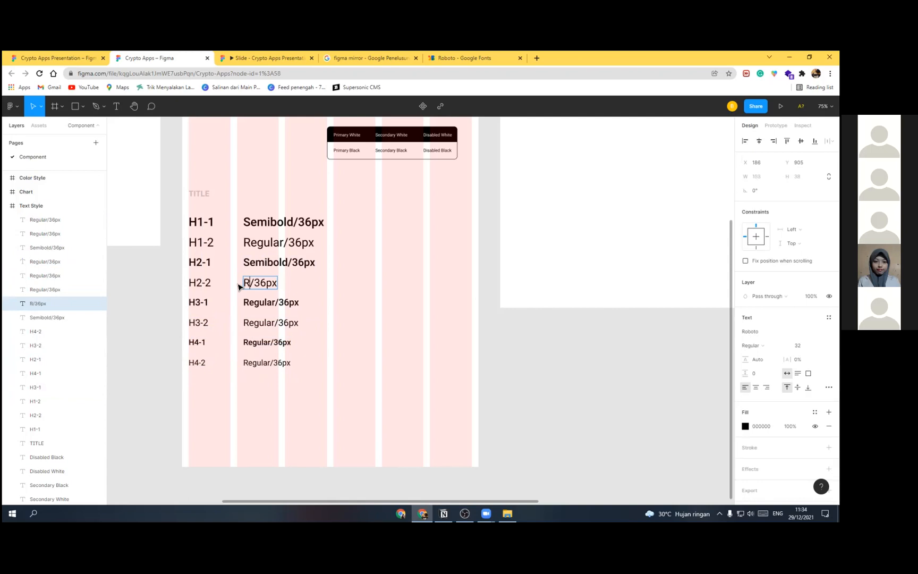
pyautogui.write('egua')
pyautogui.press('BackSpace')
pyautogui.write('lar')
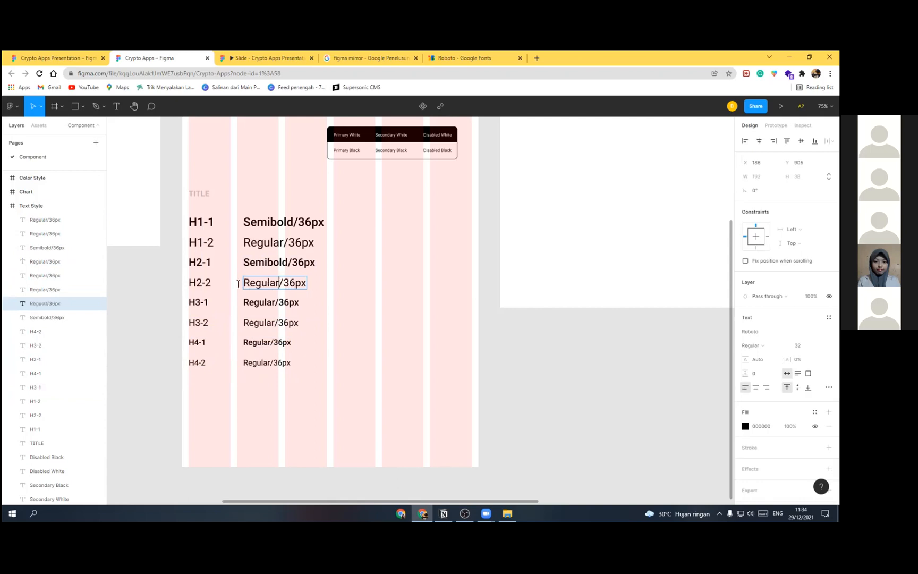
# Step: Reword the H3-1 description as "Semibold/36px" and copy that text into the H4-1 description
pyautogui.doubleClick(271, 301)
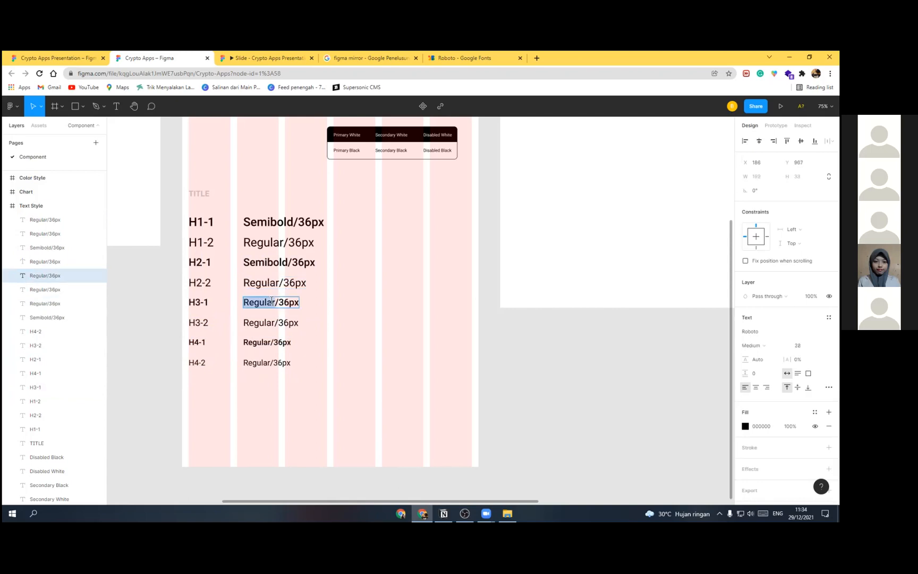
pyautogui.write('Semibold')
pyautogui.hotkey('ctrl', 'a')
pyautogui.hotkey('ctrl', 'c')
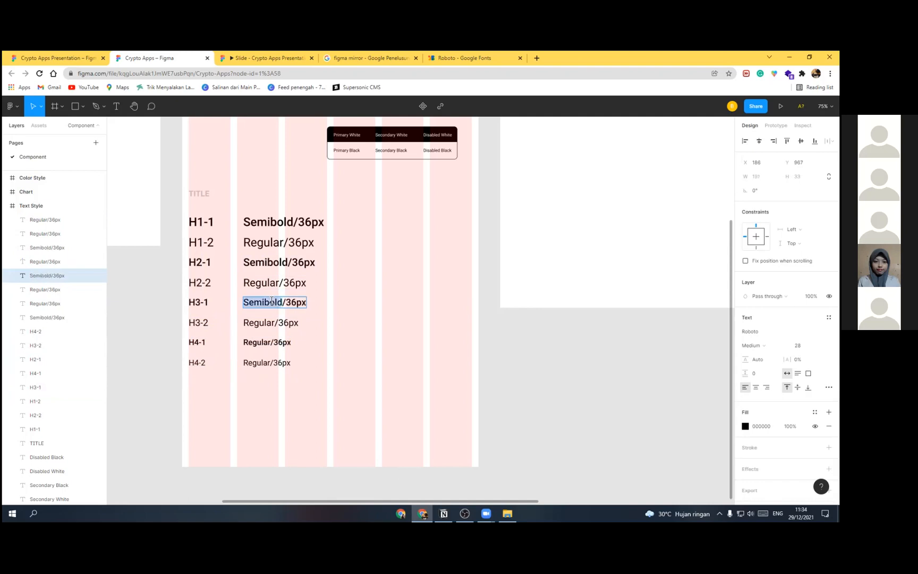
pyautogui.doubleClick(256, 342)
pyautogui.hotkey('ctrl', 'v')
pyautogui.doubleClick(259, 322)
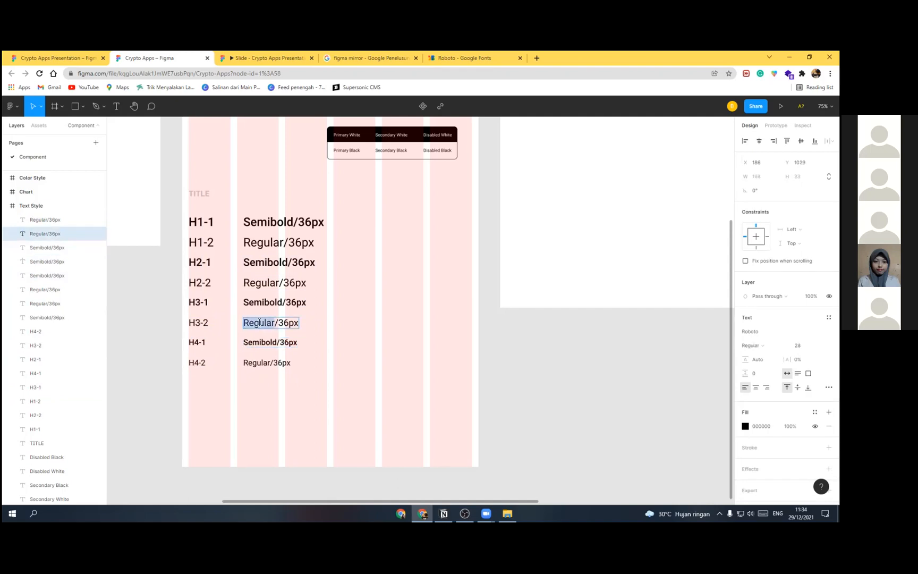
# Step: Change the written sizes to 32px in the H2-1 and H2-2 descriptions and to 28px in the H3-1 and H3-2 descriptions
pyautogui.click(304, 263)
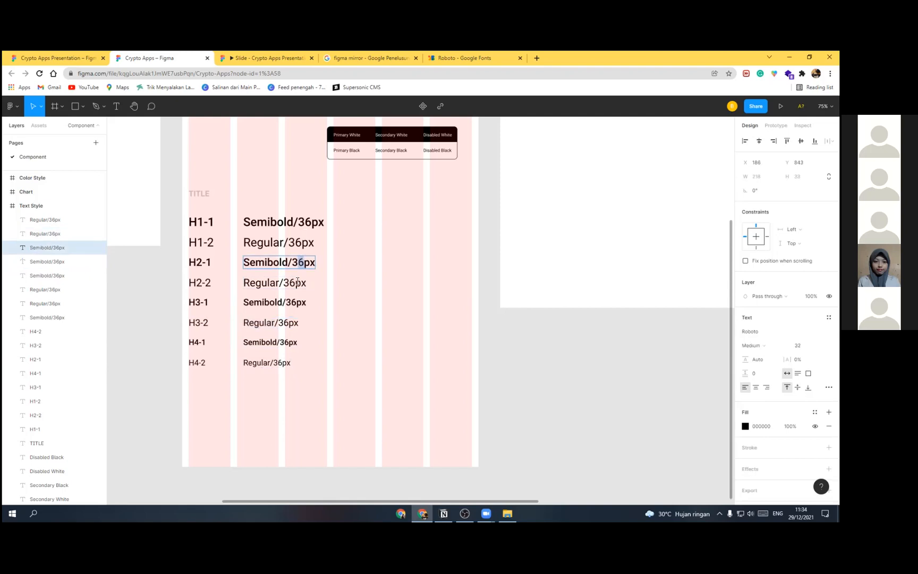
pyautogui.write('2')
pyautogui.moveTo(290, 282); pyautogui.dragTo(290, 323)
pyautogui.write('2828')
pyautogui.click(290, 302)
pyautogui.doubleClick(290, 302)
pyautogui.doubleClick(290, 302)
pyautogui.click(292, 297)
pyautogui.press('BackSpace')
pyautogui.write('2')
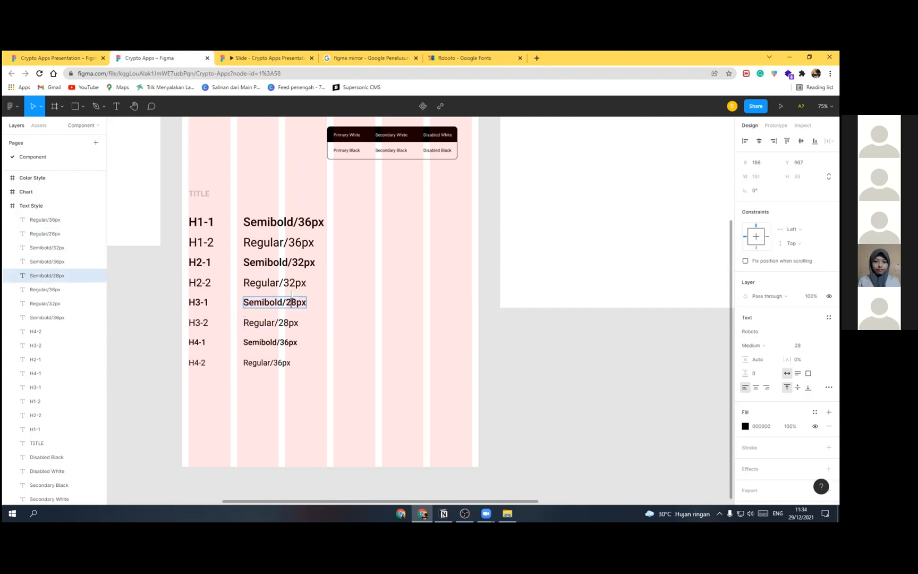
# Step: Change the written size in the H4-1 and H4-2 descriptions to 24px
pyautogui.click(281, 343)
pyautogui.press('BackSpace')
pyautogui.press('BackSpace')
pyautogui.write('24')
pyautogui.click(277, 363)
pyautogui.moveTo(275, 362); pyautogui.dragTo(282, 363)
pyautogui.write('24')
pyautogui.press('Escape')
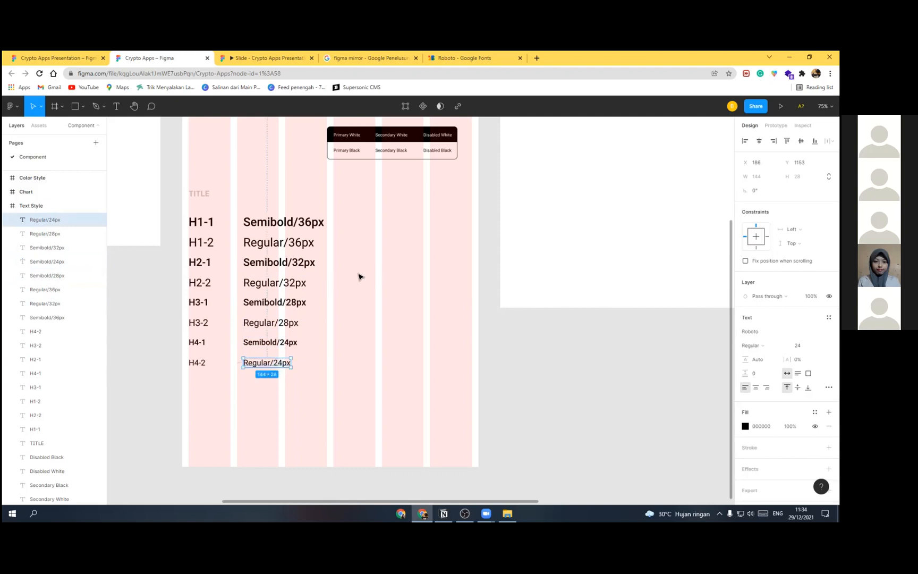
# Step: Check the type table in the Crypto Apps Presentation file, and set the TITLE heading's font size to 36 in the Crypto Apps file
pyautogui.click(81, 54)
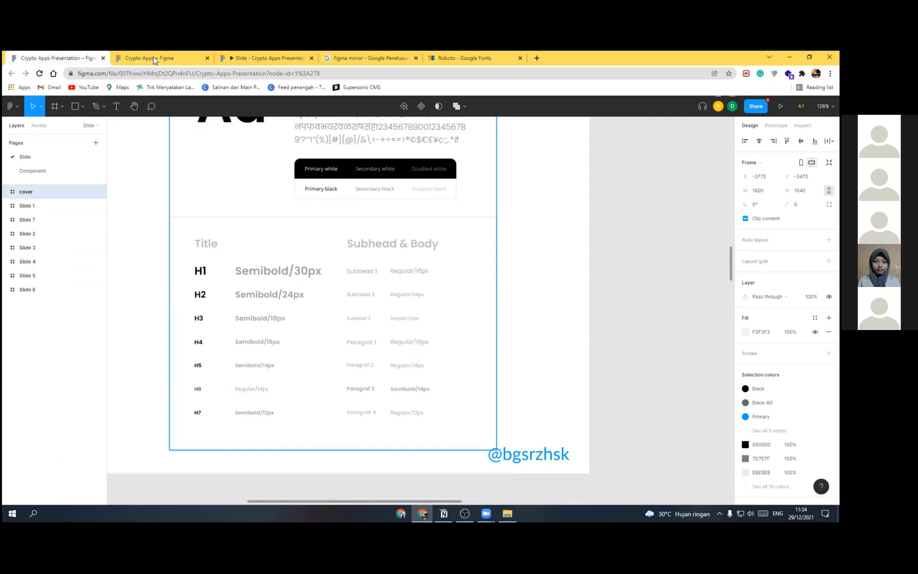
pyautogui.hotkey('ctrl', 'Tab')
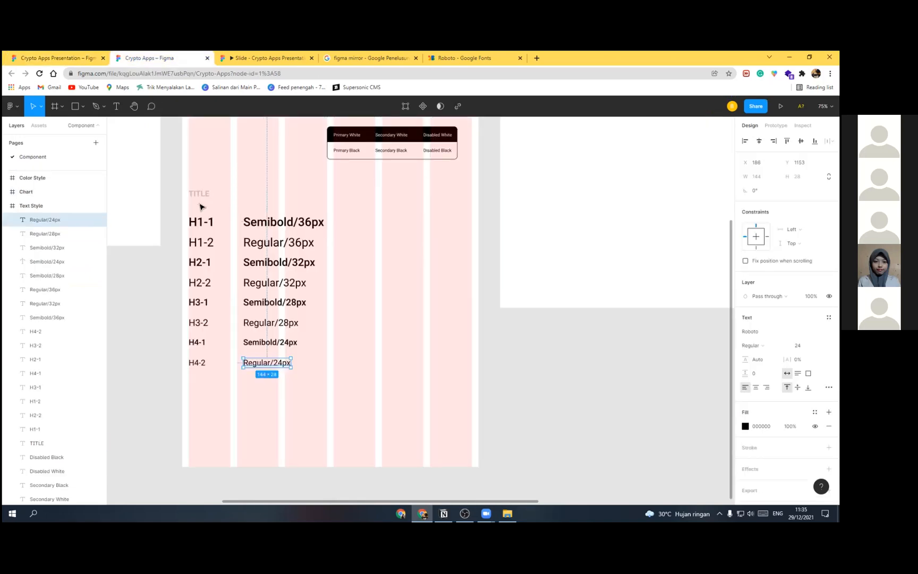
pyautogui.click(199, 193)
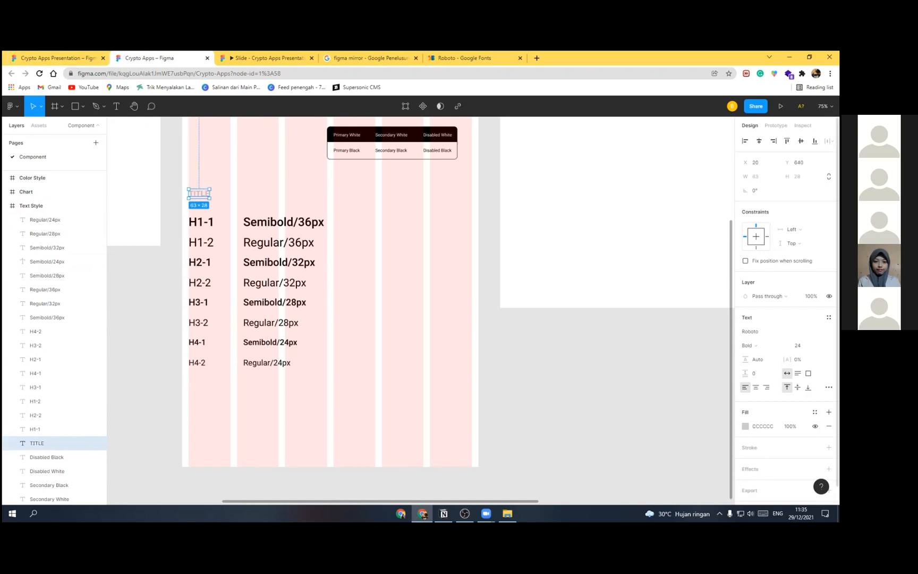
pyautogui.click(825, 345)
pyautogui.click(818, 355)
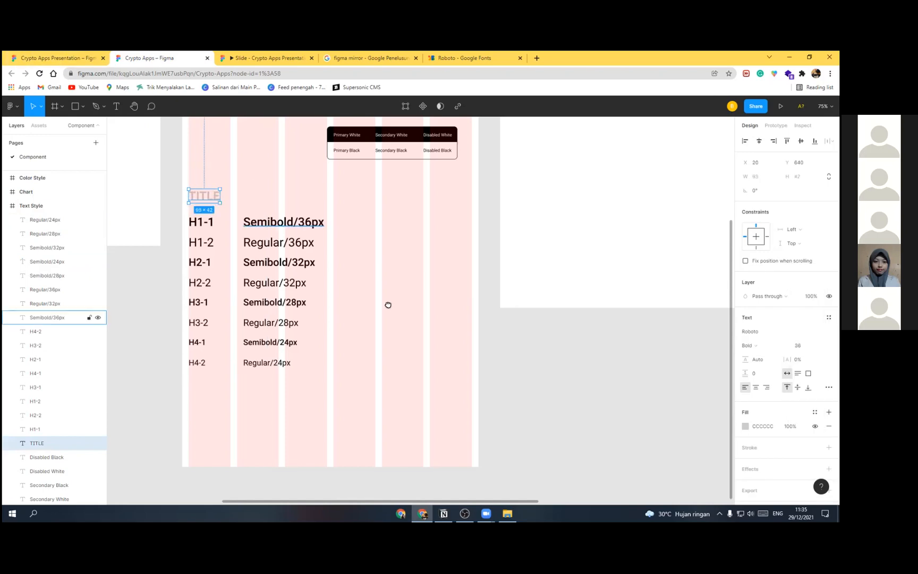
# Step: Duplicate the TITLE heading level with the original at the fourth layout column and reword the copy as "Subhead & Body"
pyautogui.moveTo(388, 305); pyautogui.dragTo(404, 360)
pyautogui.moveTo(230, 251); pyautogui.dragTo(369, 250)
pyautogui.press('Return')
pyautogui.write('Subhead')
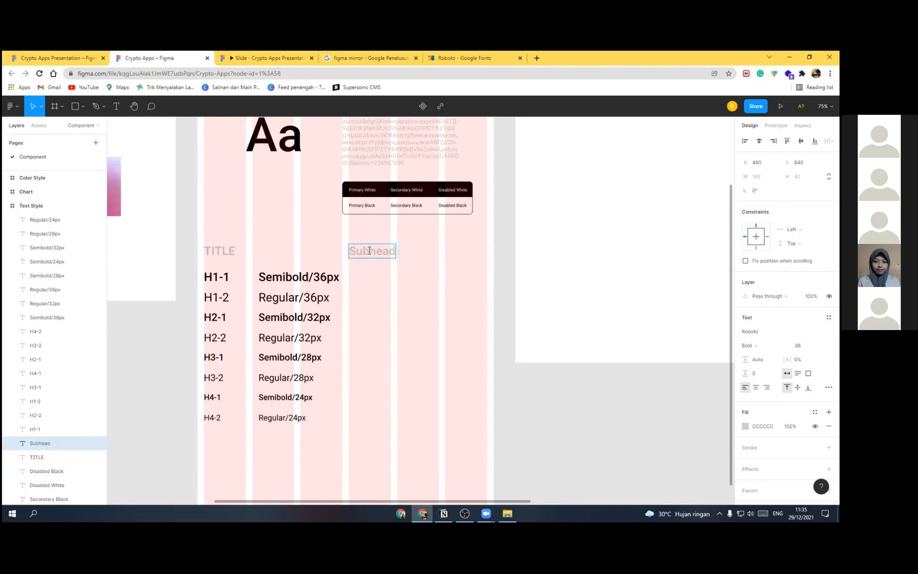
pyautogui.write(' & Body')
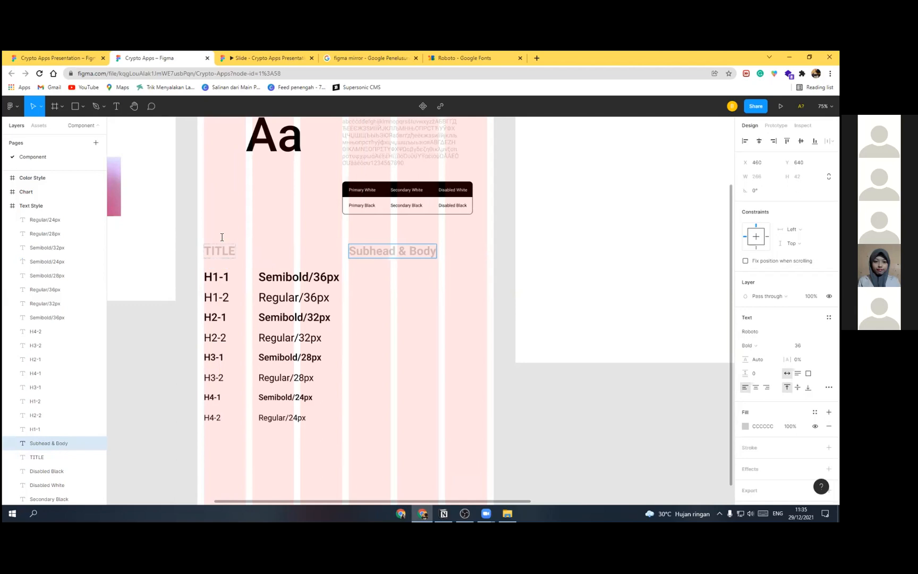
# Step: Reword the TITLE heading above the H1-1 row as "Title"
pyautogui.doubleClick(225, 251)
pyautogui.write('Title')
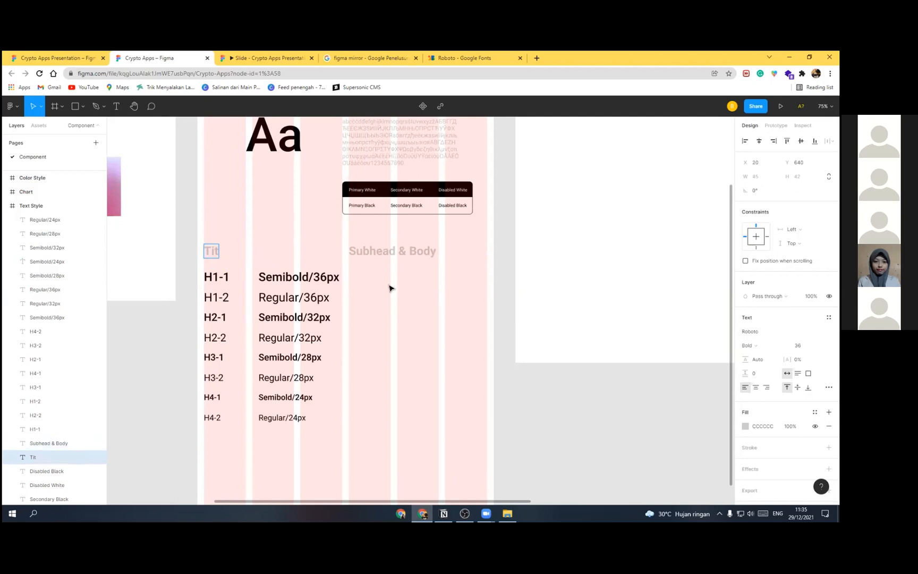
pyautogui.press('Escape')
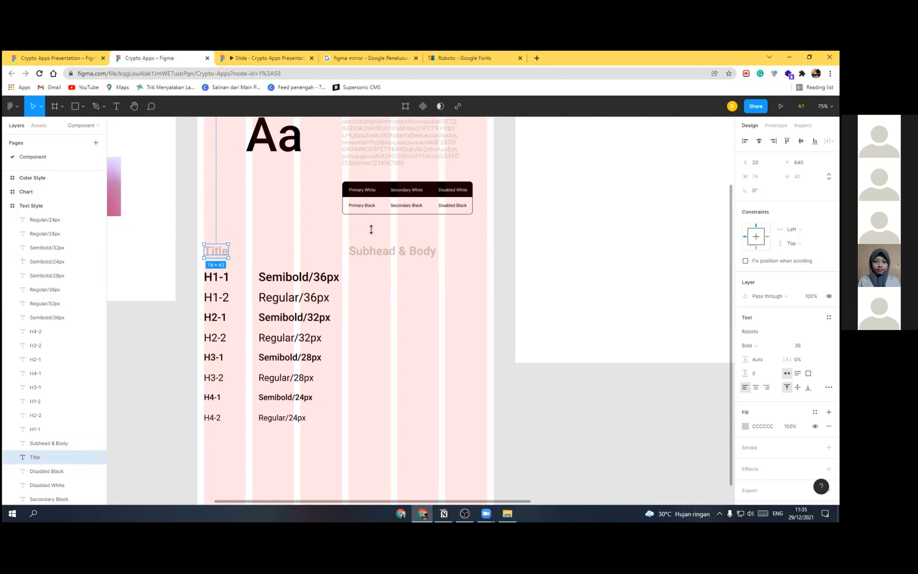
# Step: Duplicate the Subhead & Body heading just below it, level with the H1-1 row, and reword the copy as "Subhead 1"
pyautogui.scroll(-2, 377, 231)
pyautogui.click(395, 230)
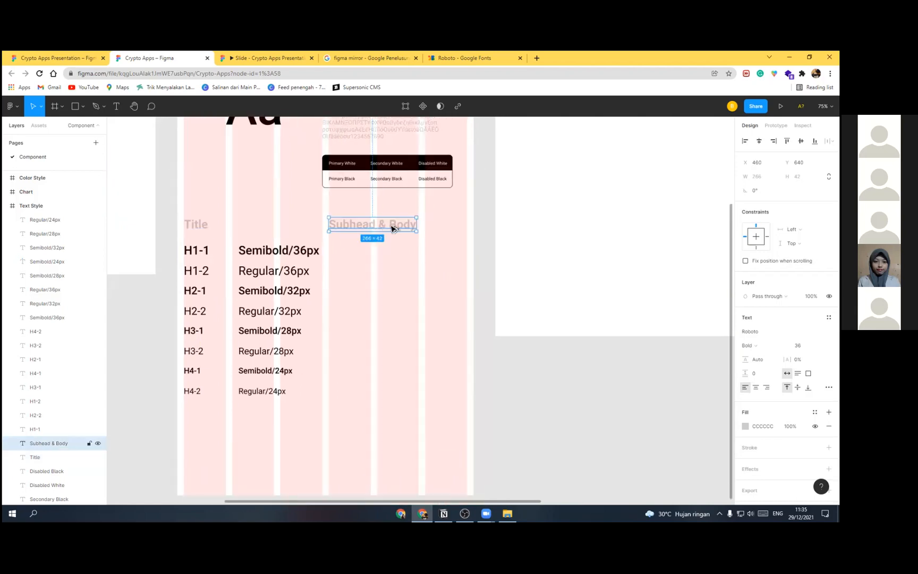
pyautogui.moveTo(395, 253); pyautogui.dragTo(381, 250)
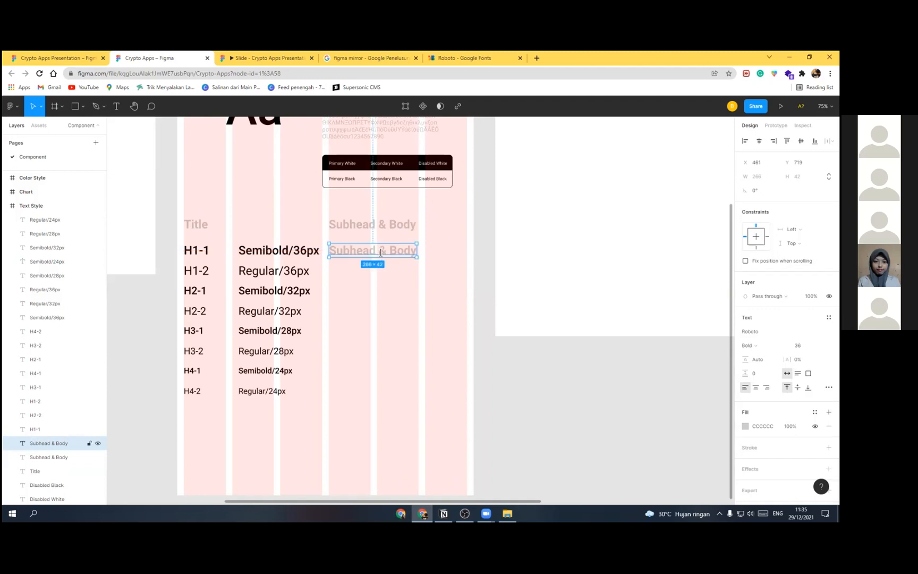
pyautogui.doubleClick(381, 252)
pyautogui.click(369, 253)
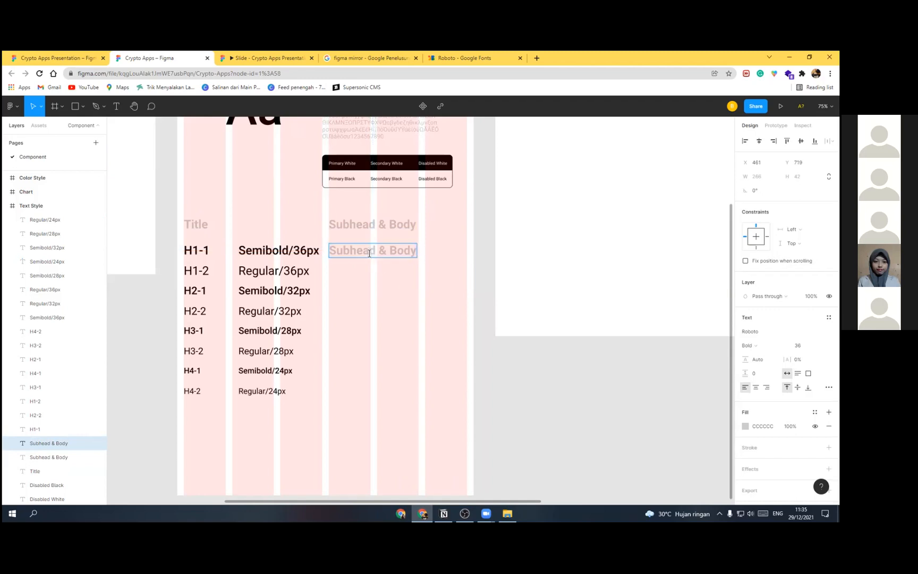
pyautogui.hotkey('ctrl', 'a')
pyautogui.write('Subhead 1')
pyautogui.press('Escape')
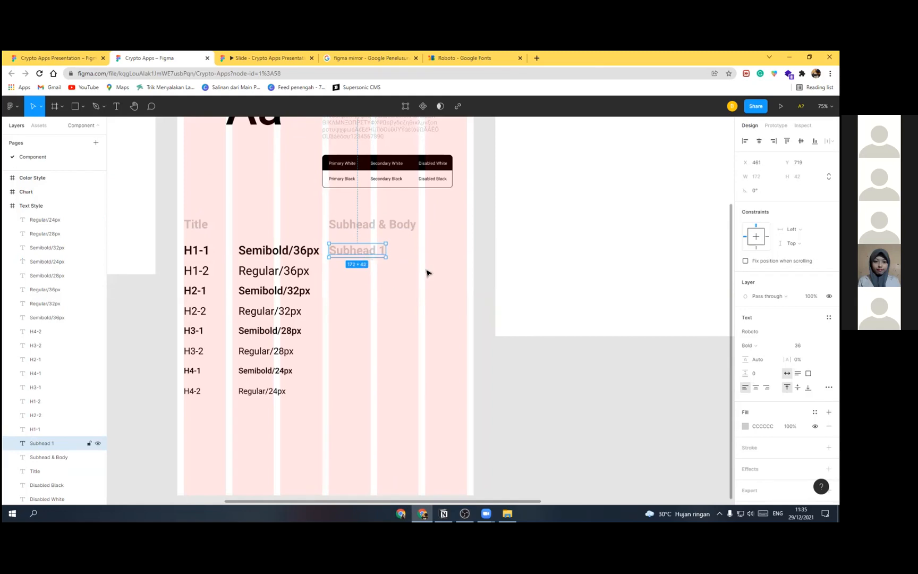
# Step: Duplicate the Subhead 1 label down the column with 20 px spacing to fill eight rows, ending level with H4-2
pyautogui.hotkey('ctrl', 'd')
pyautogui.moveTo(365, 274); pyautogui.dragTo(366, 275)
pyautogui.keyDown('shift'); pyautogui.click(365, 255); pyautogui.keyUp('shift')
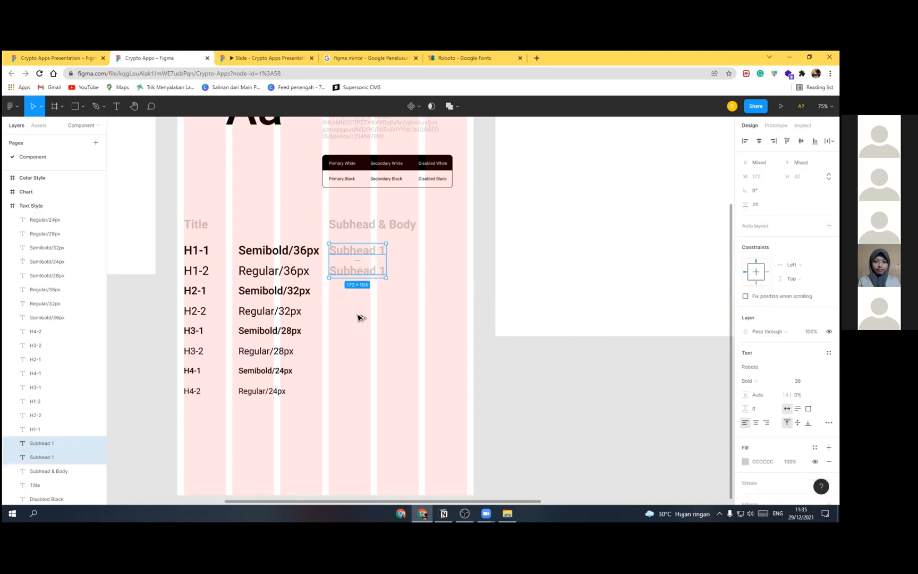
pyautogui.hotkey('ctrl', 'd')
pyautogui.moveTo(361, 315); pyautogui.dragTo(361, 317)
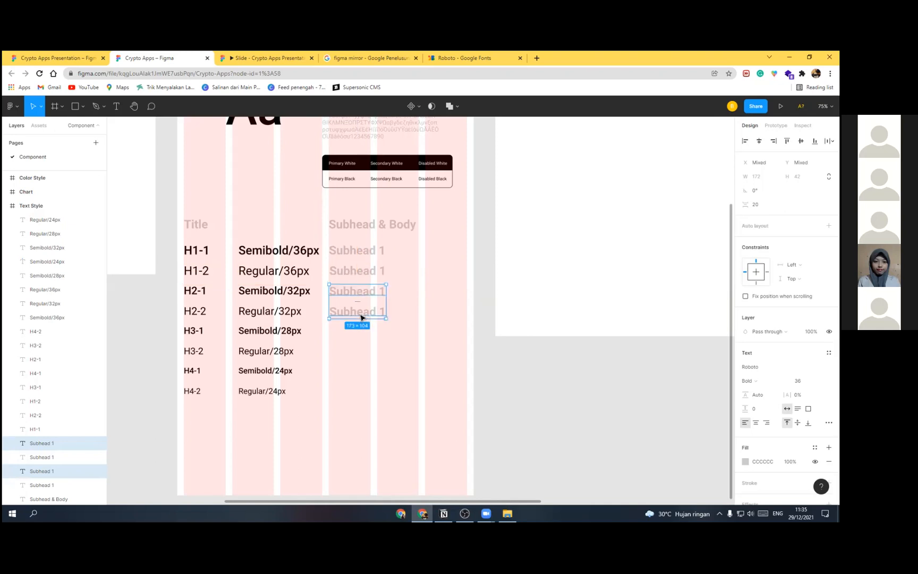
pyautogui.keyDown('shift'); pyautogui.click(366, 255); pyautogui.keyUp('shift')
pyautogui.keyDown('shift'); pyautogui.click(365, 273); pyautogui.keyUp('shift')
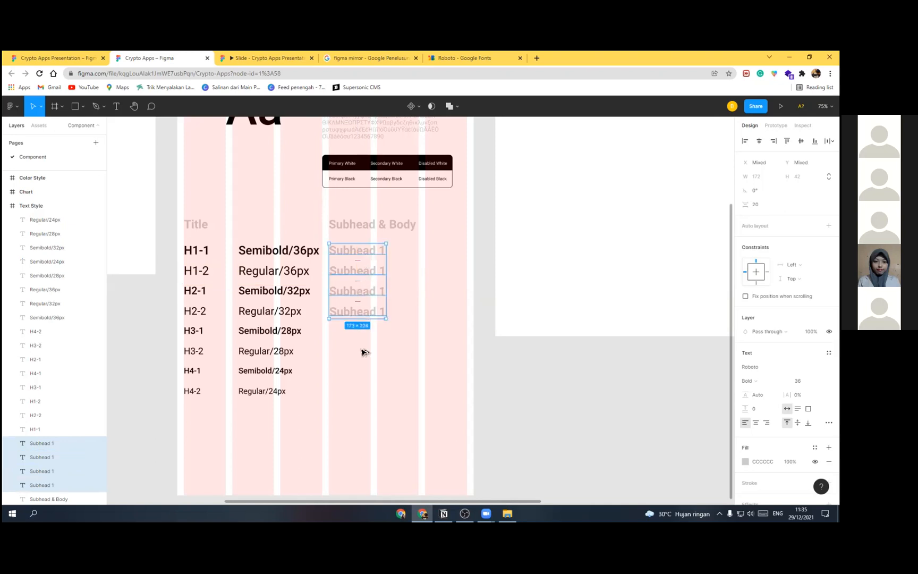
pyautogui.hotkey('ctrl', 'd')
pyautogui.moveTo(364, 353); pyautogui.dragTo(365, 356)
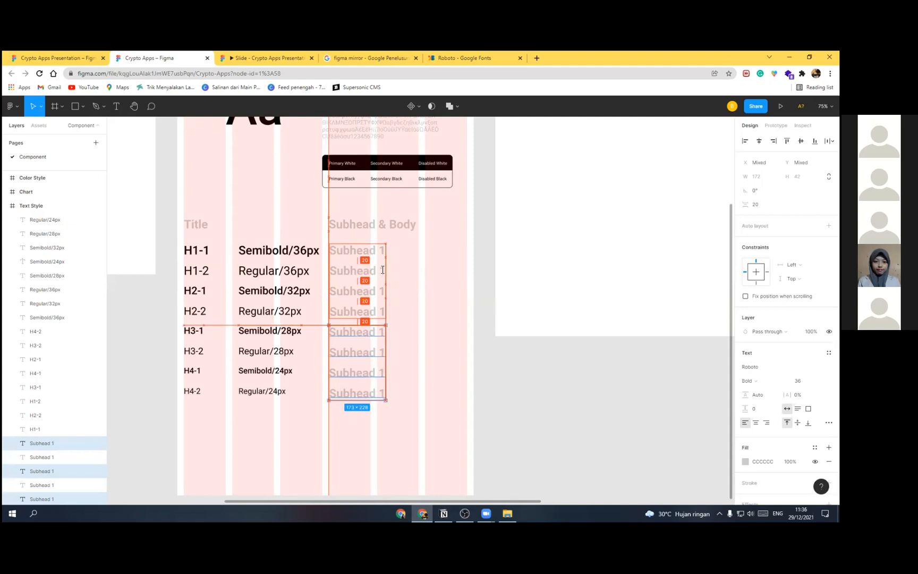
# Step: Renumber the second, third and fourth labels in the Subhead & Body column as "Subhead 2", "Subhead 3" and "Subhead 4"
pyautogui.click(382, 271)
pyautogui.doubleClick(380, 271)
pyautogui.write('2')
pyautogui.doubleClick(380, 291)
pyautogui.write('3')
pyautogui.doubleClick(382, 312)
pyautogui.write('4')
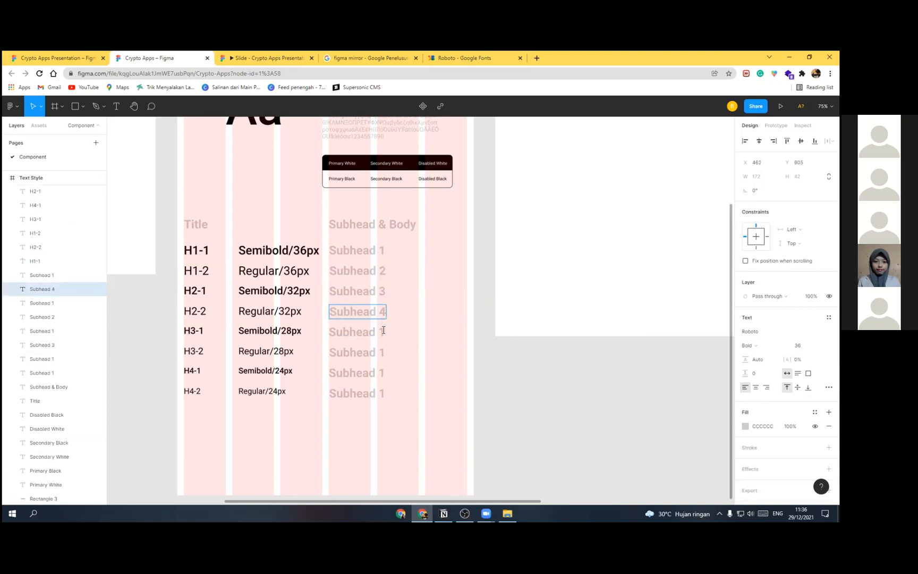
# Step: Reword the fifth label, level with H3-1, as "Body 1" and change "Subhead" to "Body 1" in the label below it
pyautogui.doubleClick(382, 330)
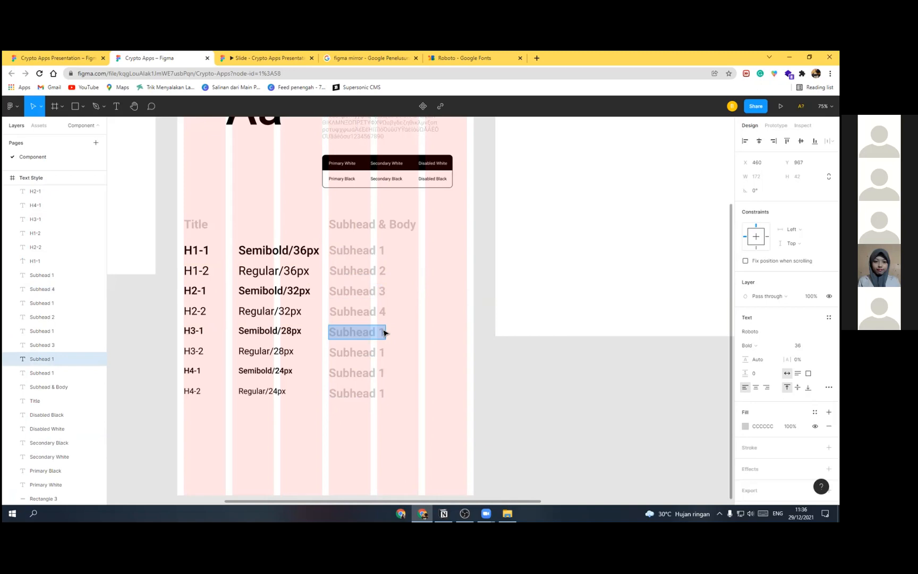
pyautogui.write('Body 1')
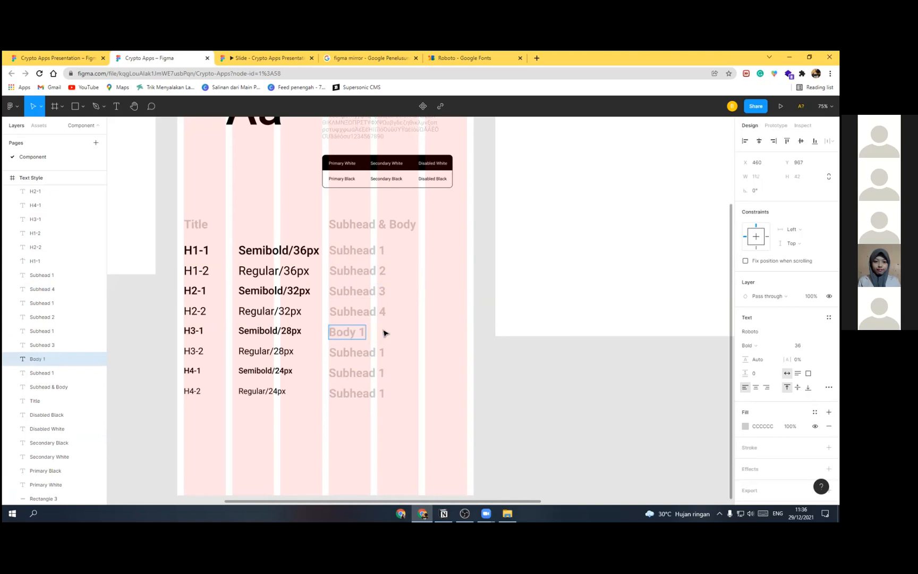
pyautogui.press('Return')
pyautogui.hotkey('ctrl', 'c')
pyautogui.doubleClick(370, 345)
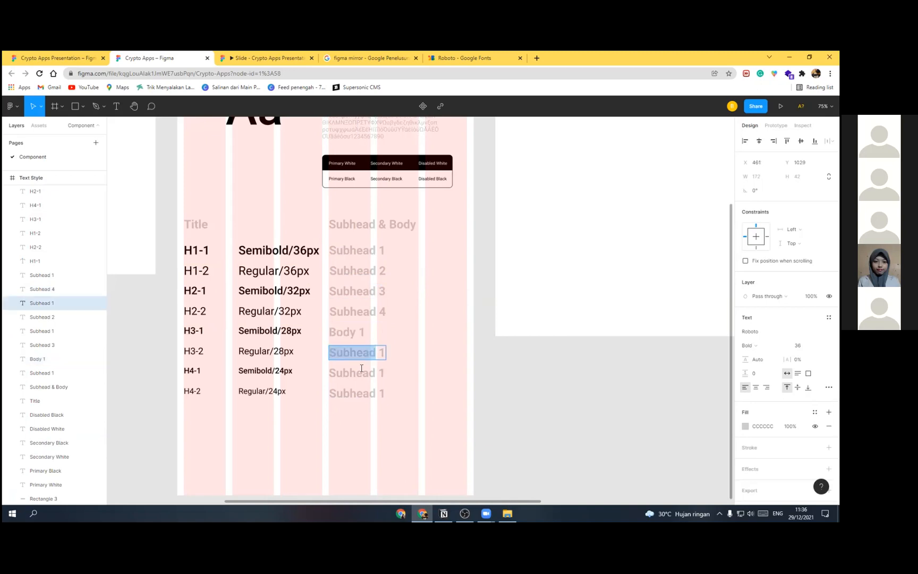
pyautogui.hotkey('ctrl', 'v')
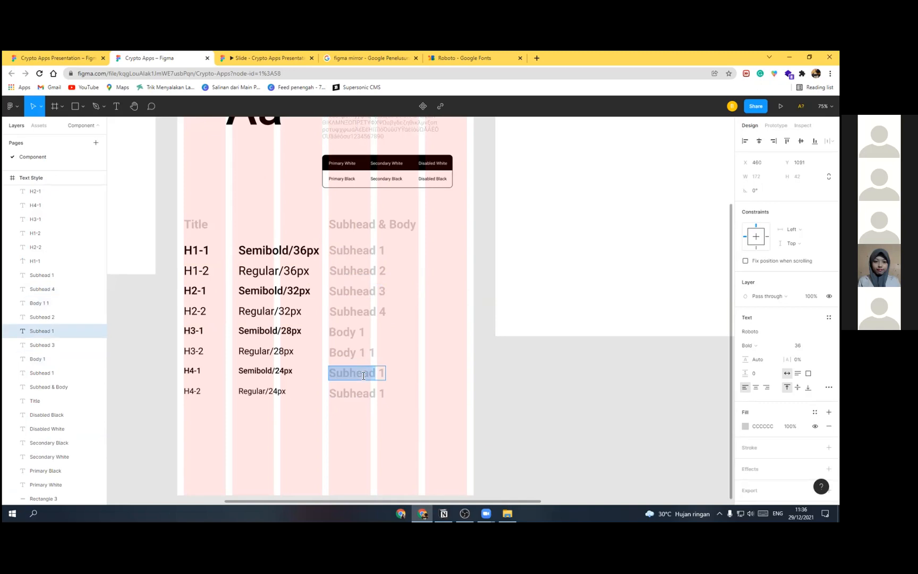
# Step: Reword the label level with H4-1 as "Body 3"
pyautogui.write('Body 1 1')
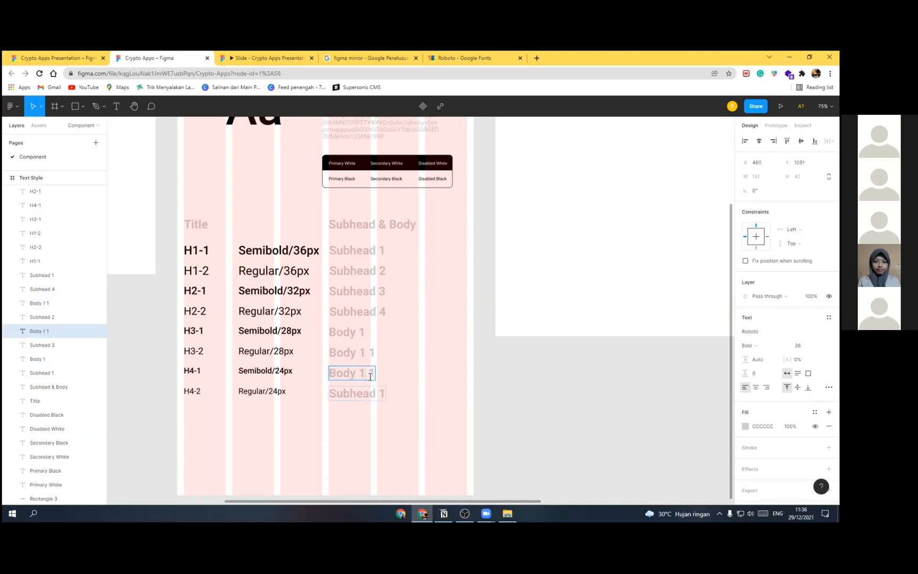
pyautogui.press('BackSpace')
pyautogui.press('BackSpace')
pyautogui.write('3')
pyautogui.press('BackSpace')
pyautogui.press('BackSpace')
pyautogui.write('3')
# Step: Correct the label level with H3-2 to read "Body 2"
pyautogui.click(368, 352)
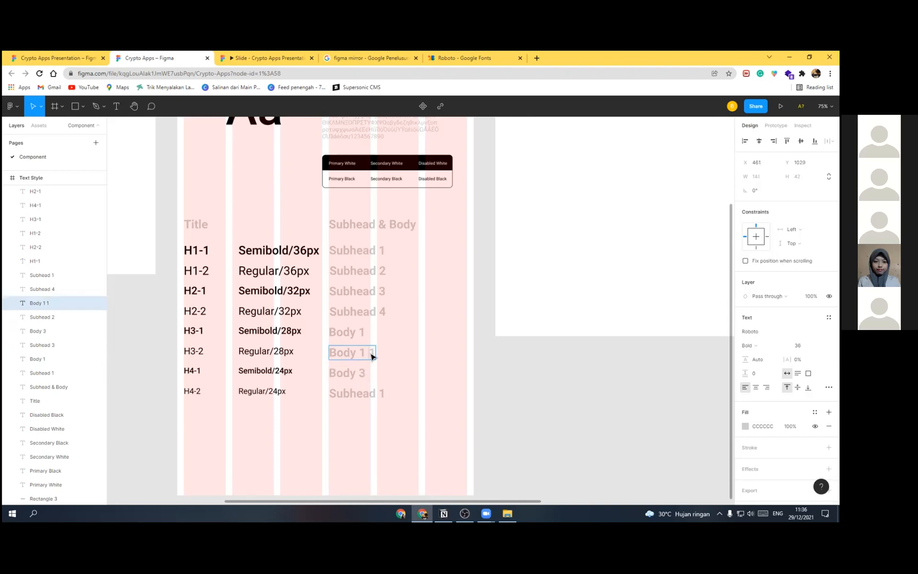
pyautogui.press('BackSpace')
pyautogui.press('BackSpace')
pyautogui.press('BackSpace')
pyautogui.press('BackSpace')
pyautogui.write('2')
# Step: Reword the last label, level with H4-2, as "Body 4"
pyautogui.doubleClick(372, 395)
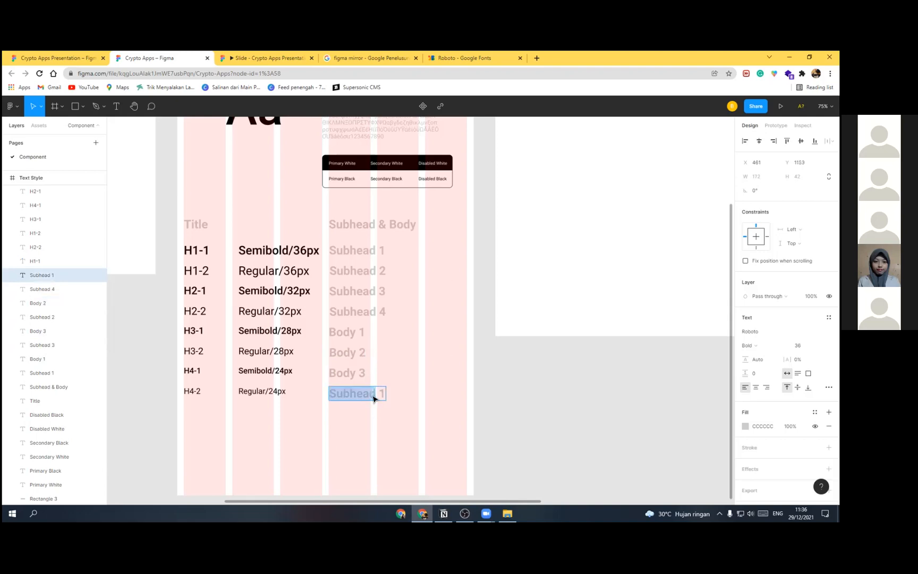
pyautogui.write('Body 1')
pyautogui.press('BackSpace')
pyautogui.press('BackSpace')
pyautogui.write('4')
pyautogui.press('Escape')
pyautogui.click(373, 253)
pyautogui.keyDown('shift'); pyautogui.click(375, 274); pyautogui.keyUp('shift')
pyautogui.keyDown('shift'); pyautogui.click(367, 293); pyautogui.keyUp('shift')
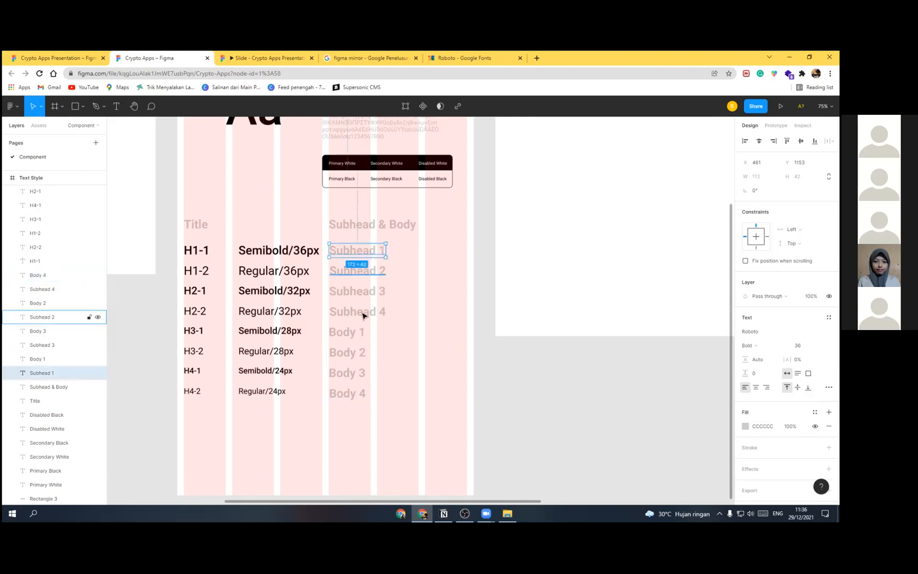
pyautogui.keyDown('shift'); pyautogui.click(373, 313); pyautogui.keyUp('shift')
pyautogui.keyDown('shift'); pyautogui.click(361, 333); pyautogui.keyUp('shift')
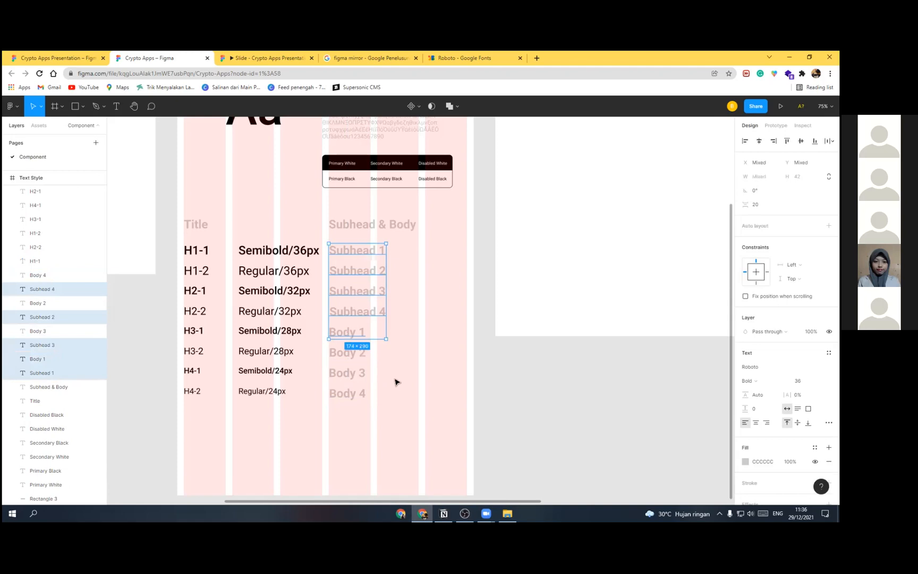
# Step: Set the Subhead 1 label to Medium weight and size 20, and centre it vertically on the H1-1 row
pyautogui.click(372, 254)
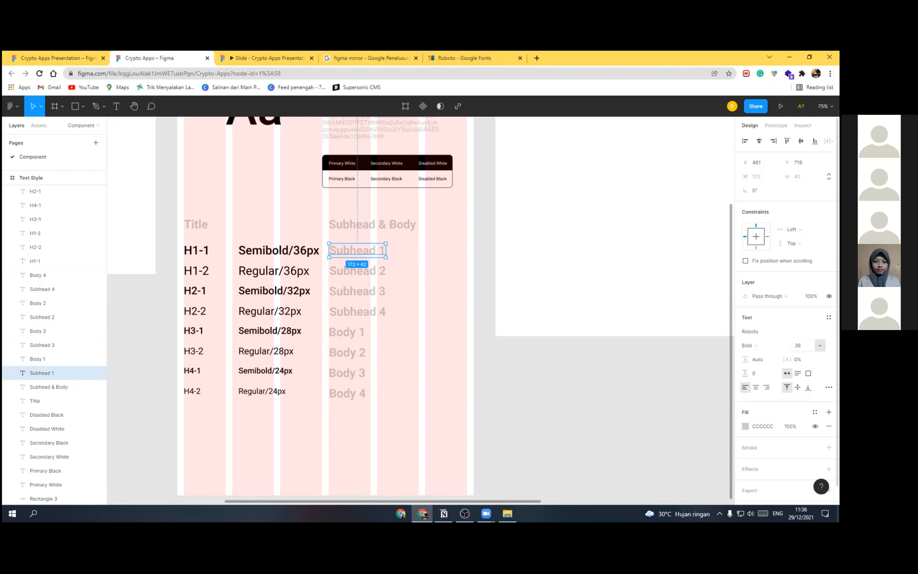
pyautogui.click(749, 346)
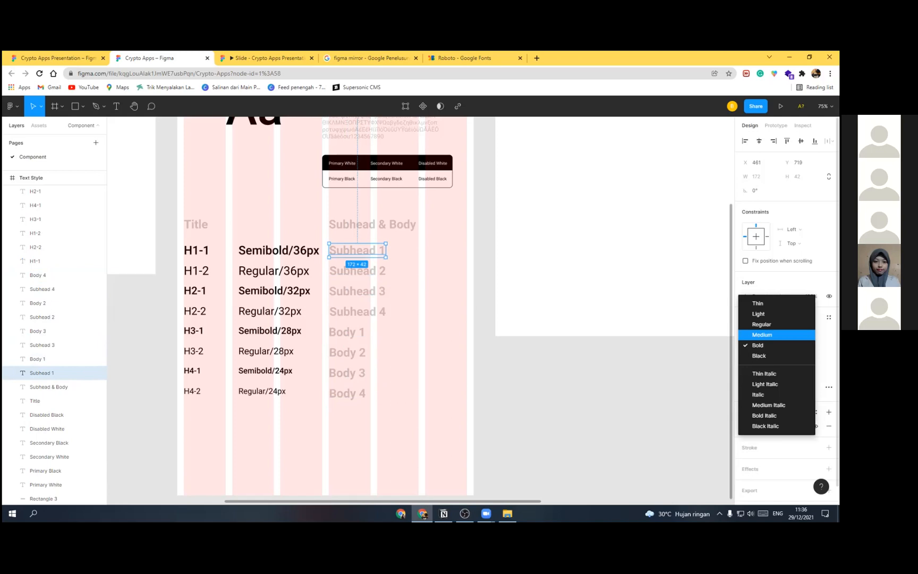
pyautogui.click(765, 335)
pyautogui.click(801, 346)
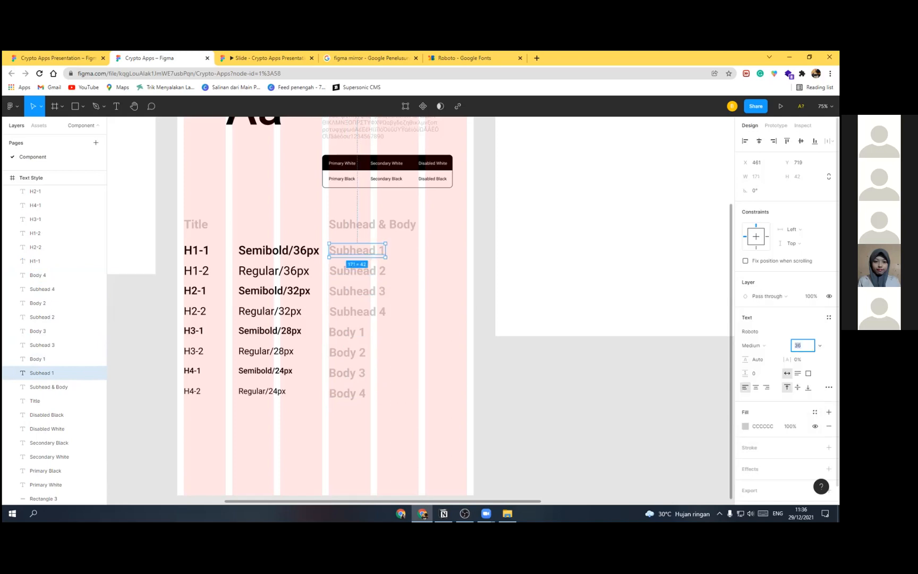
pyautogui.write('20')
pyautogui.press('Return')
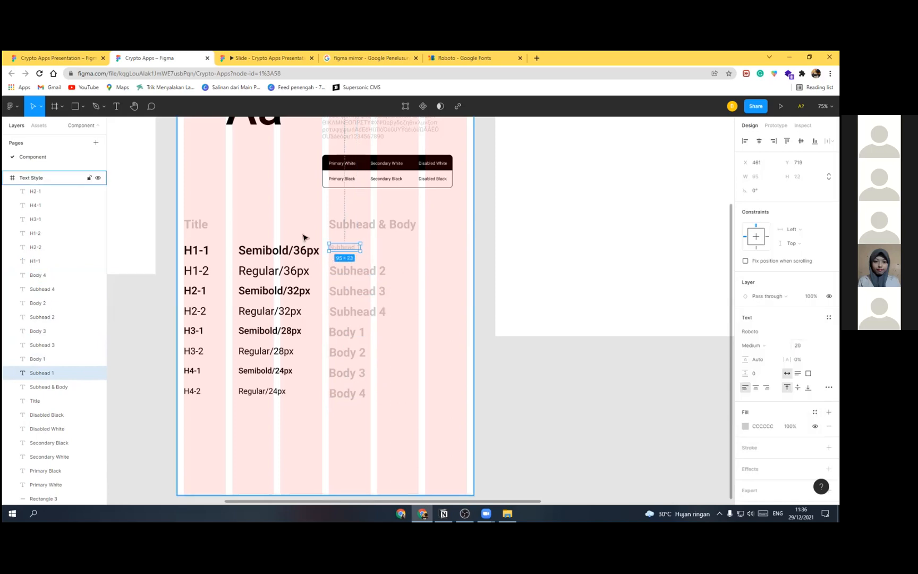
pyautogui.keyDown('ctrl'); pyautogui.scroll(5, 303, 238); pyautogui.keyUp('ctrl')
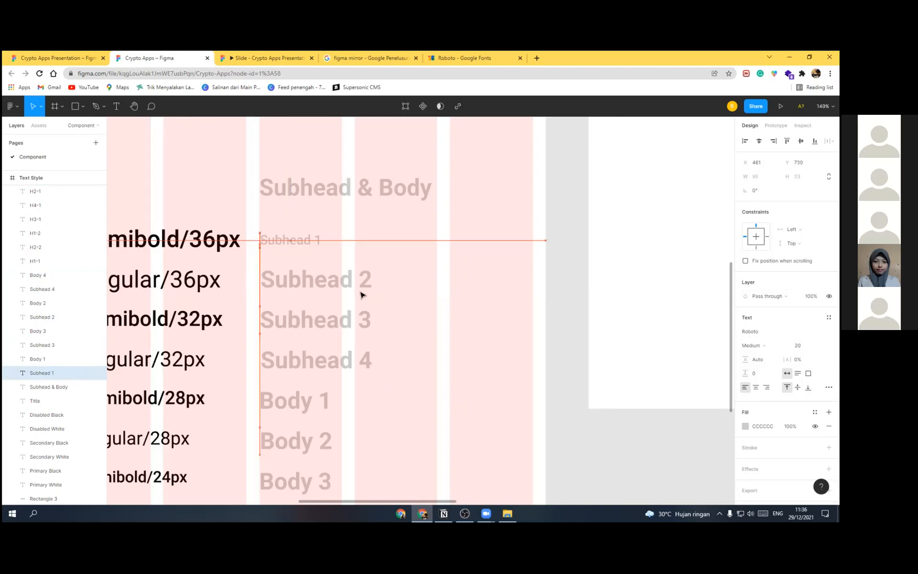
# Step: Set the Subhead 2 label to Medium weight and size 18, and align it with Subhead 1 on the H1-2 row
pyautogui.click(319, 284)
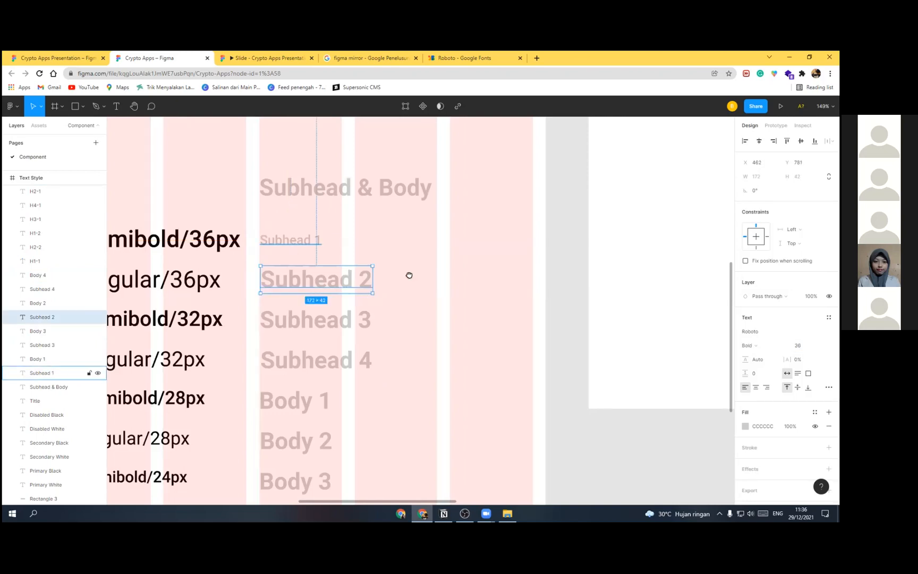
pyautogui.scroll(-1, 434, 202)
pyautogui.scroll(-3, 434, 199)
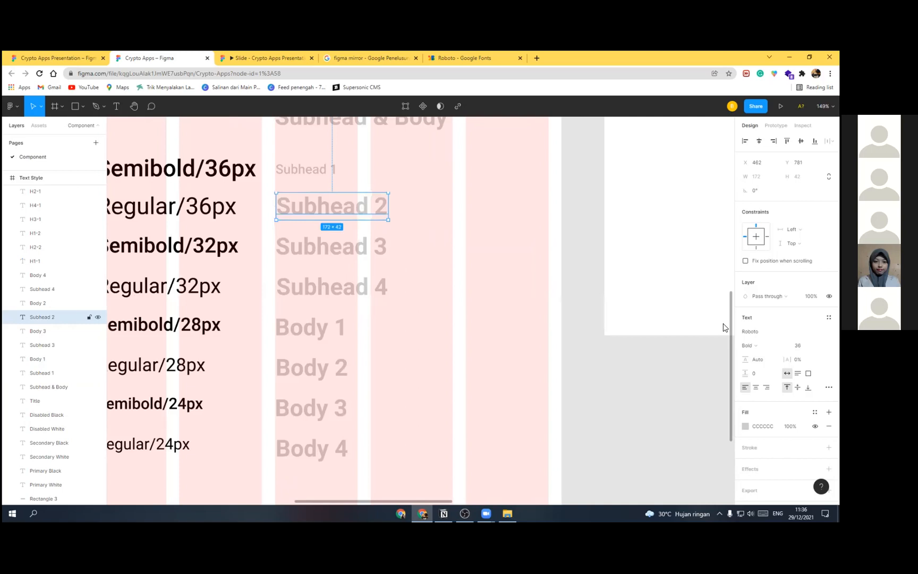
pyautogui.click(749, 345)
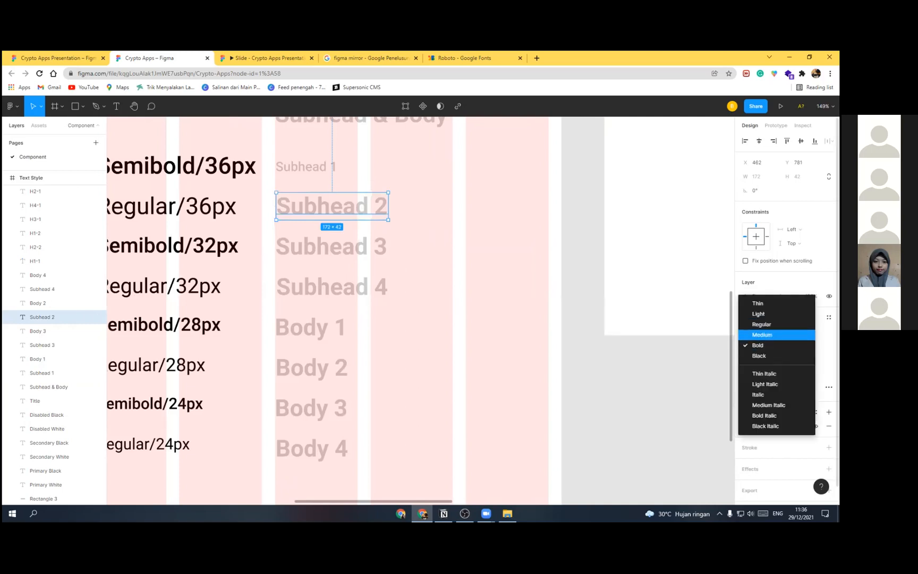
pyautogui.click(761, 335)
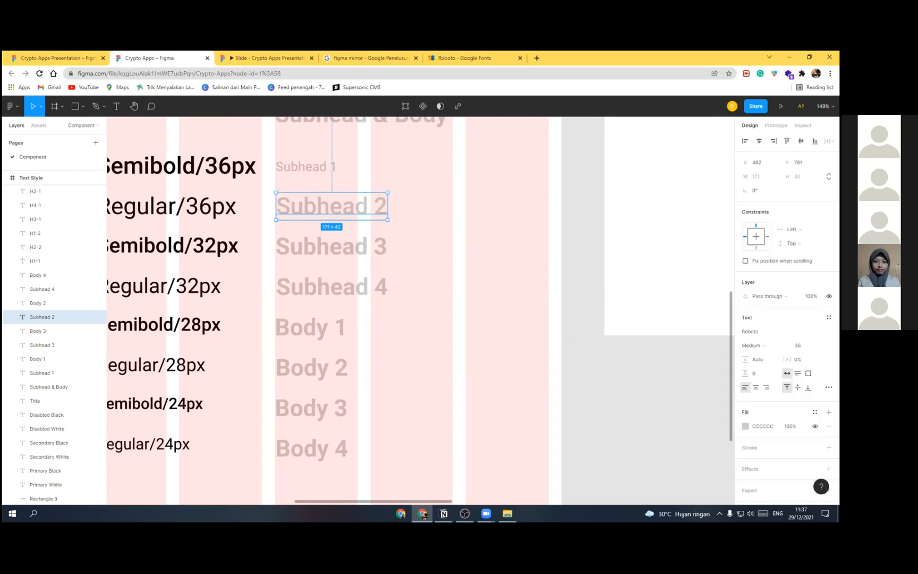
pyautogui.click(801, 345)
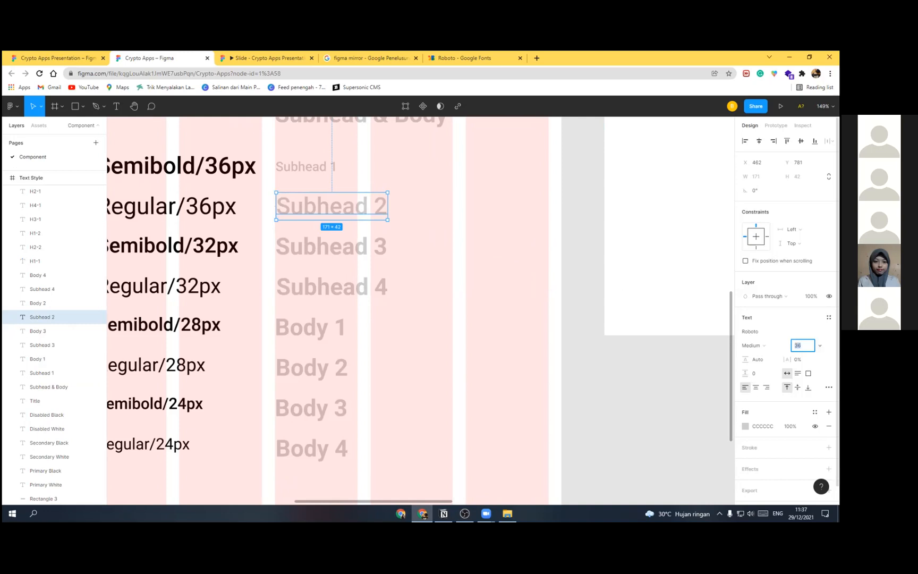
pyautogui.write('18')
pyautogui.press('Return')
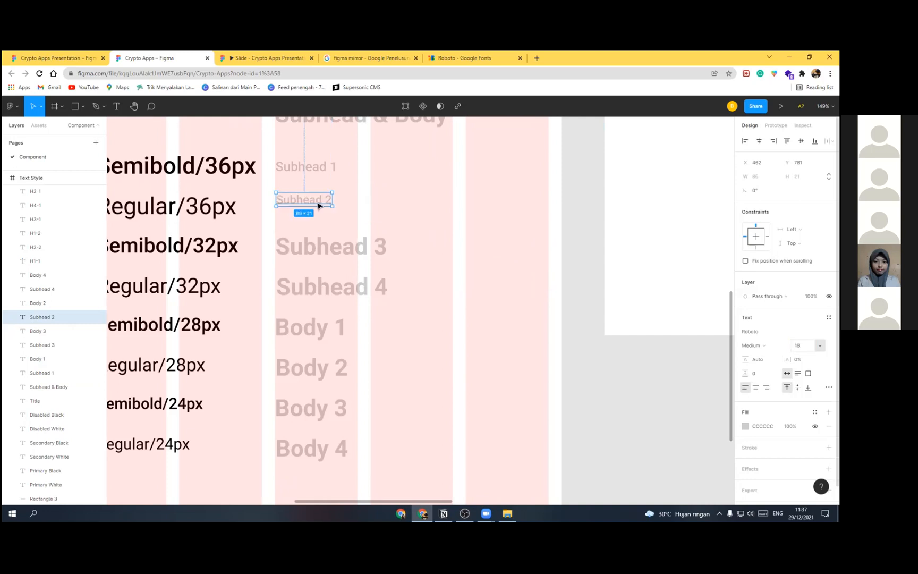
pyautogui.moveTo(317, 201); pyautogui.dragTo(318, 207)
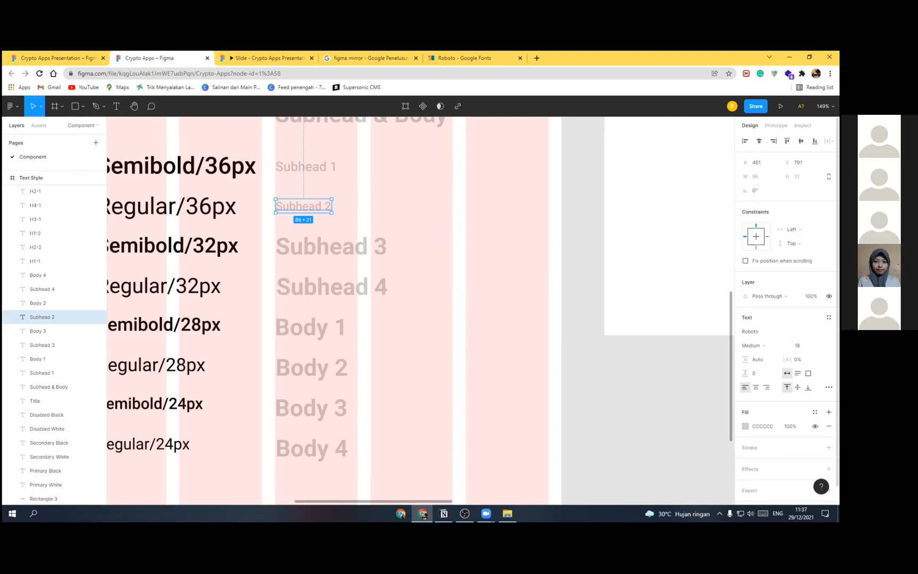
# Step: Set the Subhead 3 label's font size to 16 and centre it vertically on the H2-1 row
pyautogui.click(327, 247)
pyautogui.click(798, 345)
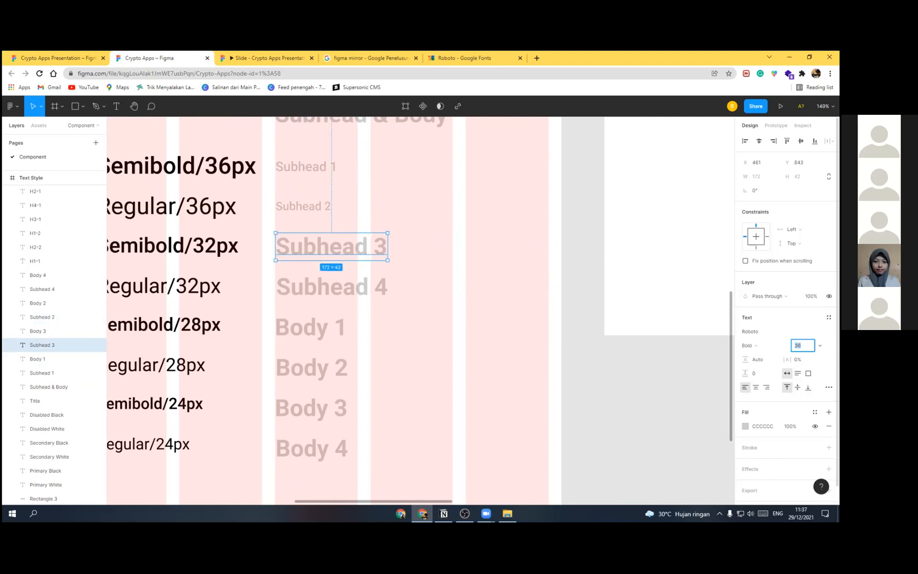
pyautogui.write('16')
pyautogui.press('Return')
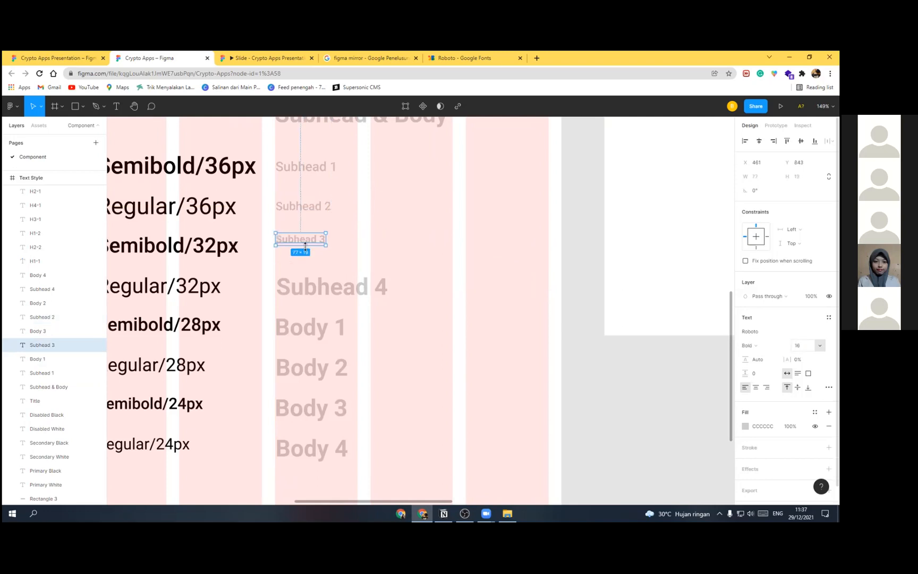
pyautogui.moveTo(305, 245); pyautogui.dragTo(306, 251)
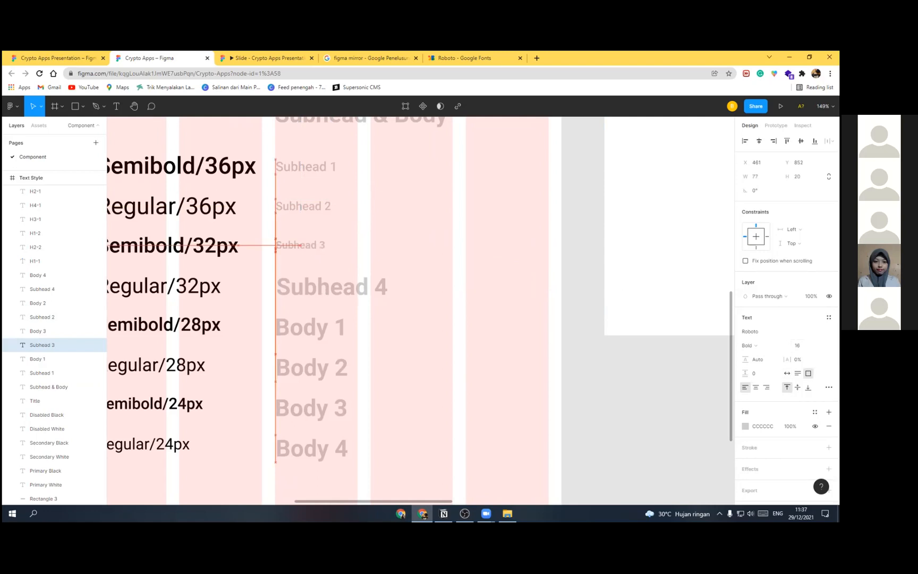
# Step: Try font size 16 on the Subhead 4 label and compare it with the settings of Subhead 1 and Subhead 3
pyautogui.click(325, 287)
pyautogui.click(798, 345)
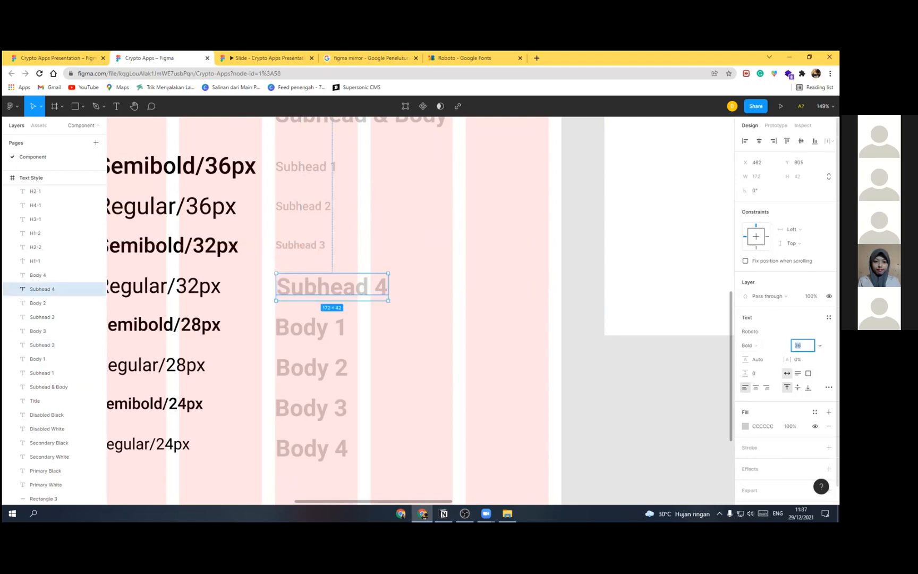
pyautogui.write('16')
pyautogui.press('Return')
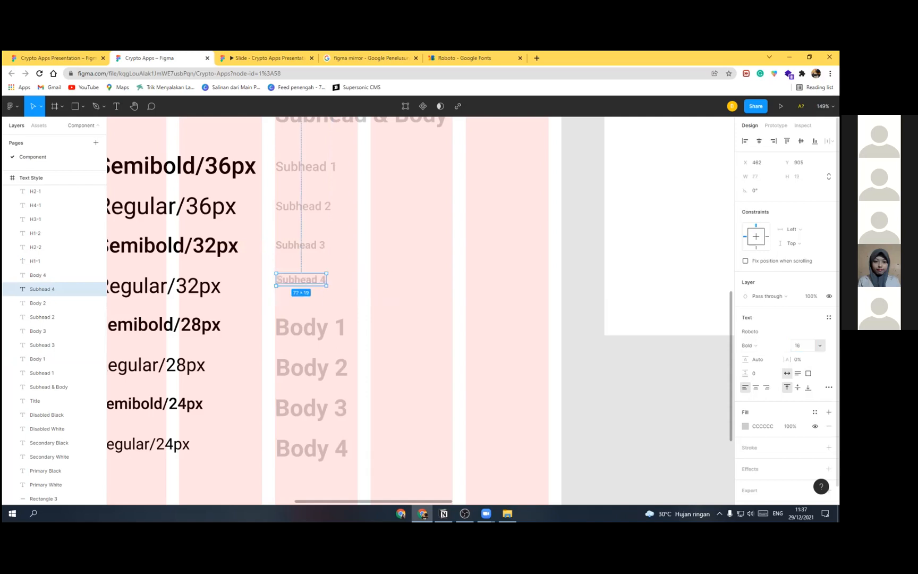
pyautogui.click(305, 186)
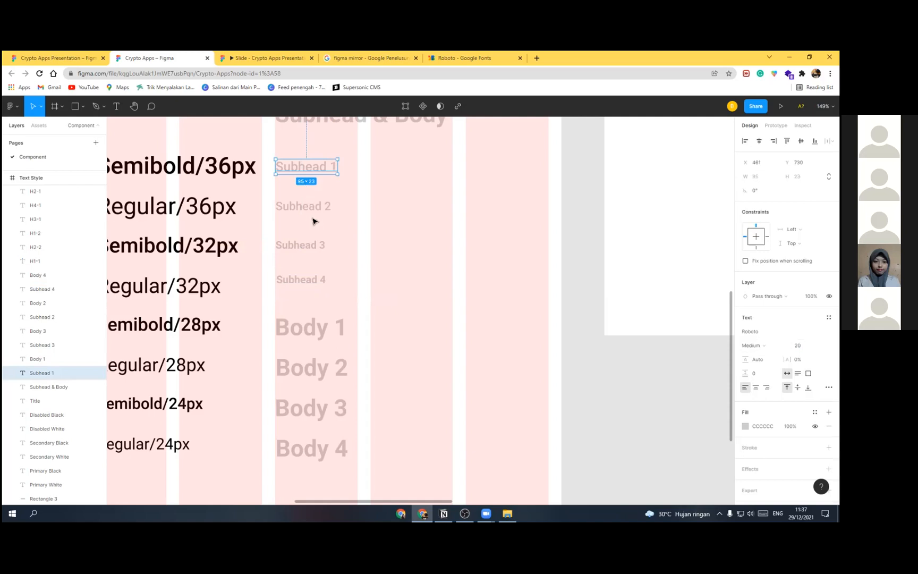
pyautogui.click(315, 245)
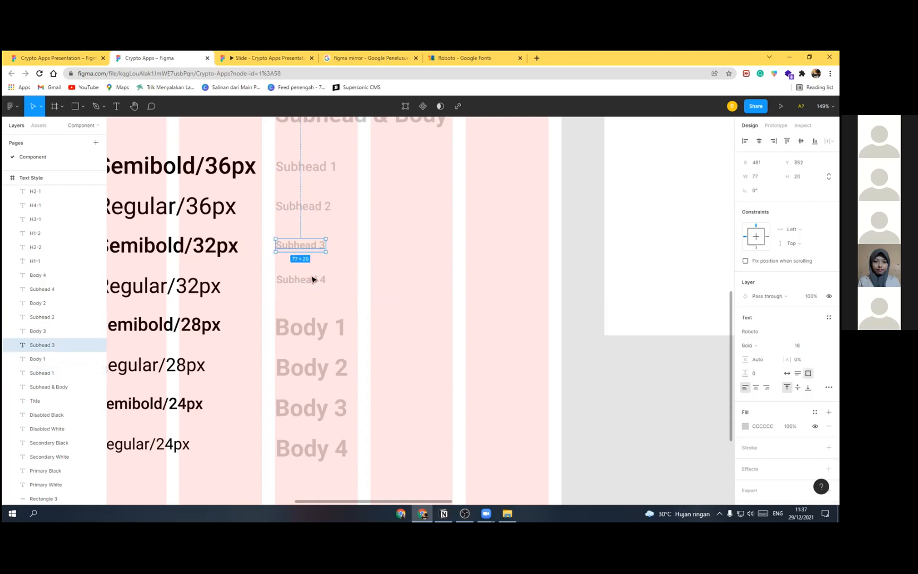
# Step: Set the Subhead 4 label's font size to 14 and align it with the other subheads on the H2-2 row
pyautogui.click(307, 280)
pyautogui.click(799, 345)
pyautogui.write('14')
pyautogui.moveTo(304, 281); pyautogui.dragTo(302, 288)
# Step: Nudge the Subhead 3 label down to Y 854, and distribute the vertical spacing of the four Subhead labels evenly
pyautogui.click(306, 248)
pyautogui.press('Down')
pyautogui.press('Down')
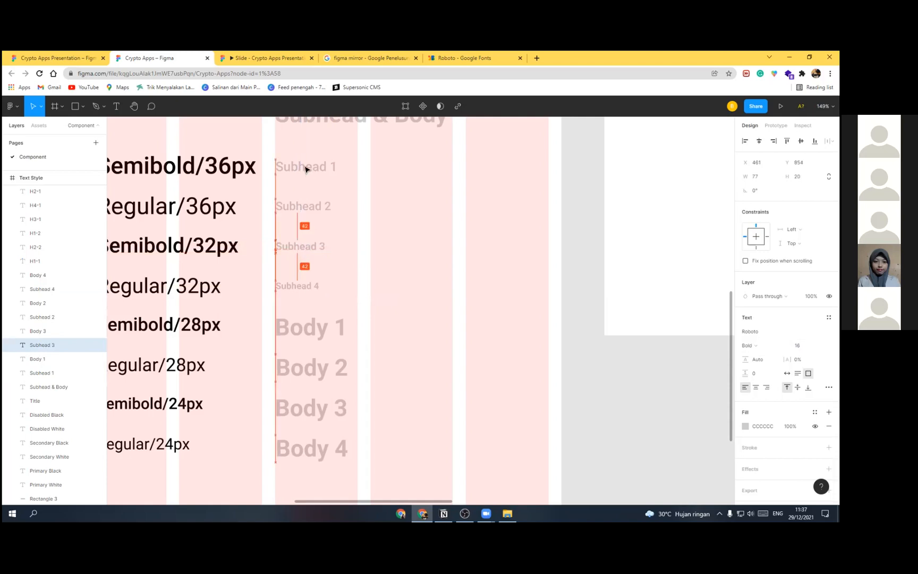
pyautogui.keyDown('shift'); pyautogui.click(305, 169); pyautogui.keyUp('shift')
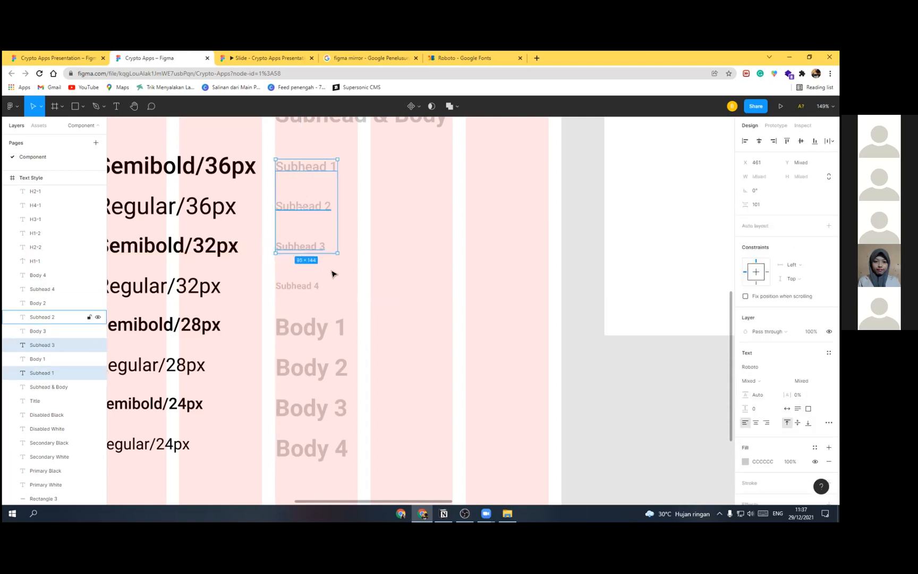
pyautogui.keyDown('shift'); pyautogui.click(302, 206); pyautogui.keyUp('shift')
pyautogui.click(293, 167)
pyautogui.keyDown('shift'); pyautogui.click(297, 203); pyautogui.keyUp('shift')
pyautogui.keyDown('shift'); pyautogui.click(305, 244); pyautogui.keyUp('shift')
pyautogui.keyDown('shift'); pyautogui.click(311, 285); pyautogui.keyUp('shift')
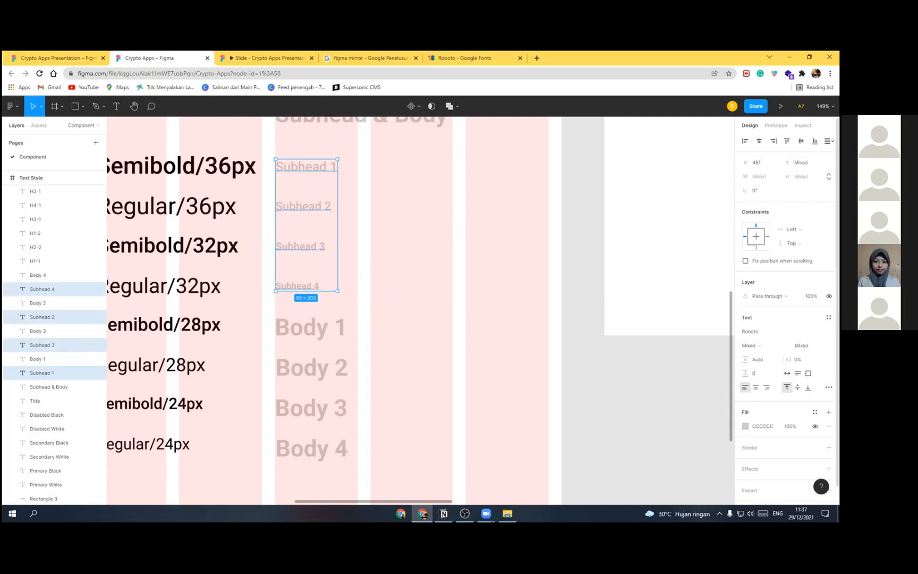
pyautogui.click(828, 141)
pyautogui.click(754, 180)
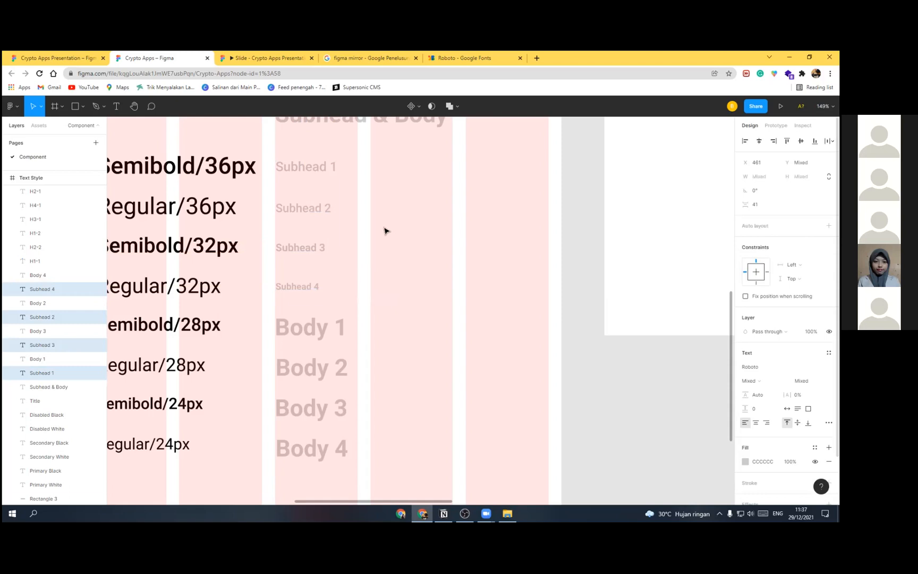
pyautogui.click(410, 250)
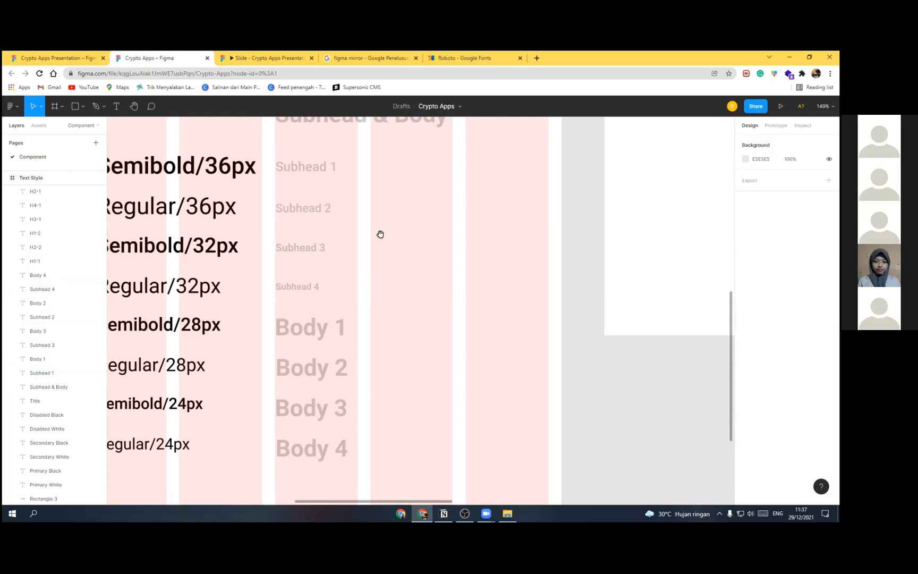
# Step: Set the font size of the Body 1, Body 2, Body 3 and Body 4 labels to 12
pyautogui.scroll(-2, 405, 208)
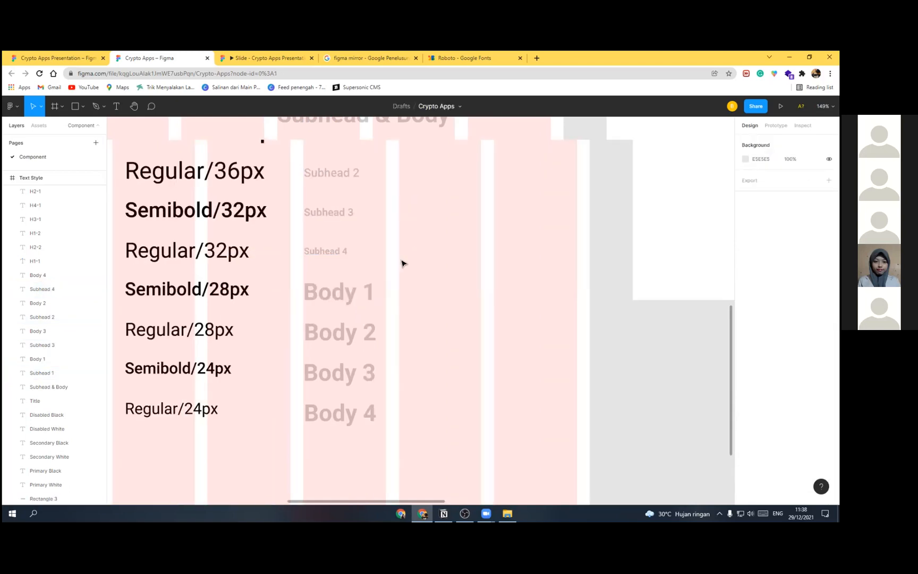
pyautogui.scroll(-5, 402, 262)
pyautogui.click(369, 252)
pyautogui.keyDown('shift'); pyautogui.click(368, 276); pyautogui.keyUp('shift')
pyautogui.keyDown('shift'); pyautogui.click(369, 295); pyautogui.keyUp('shift')
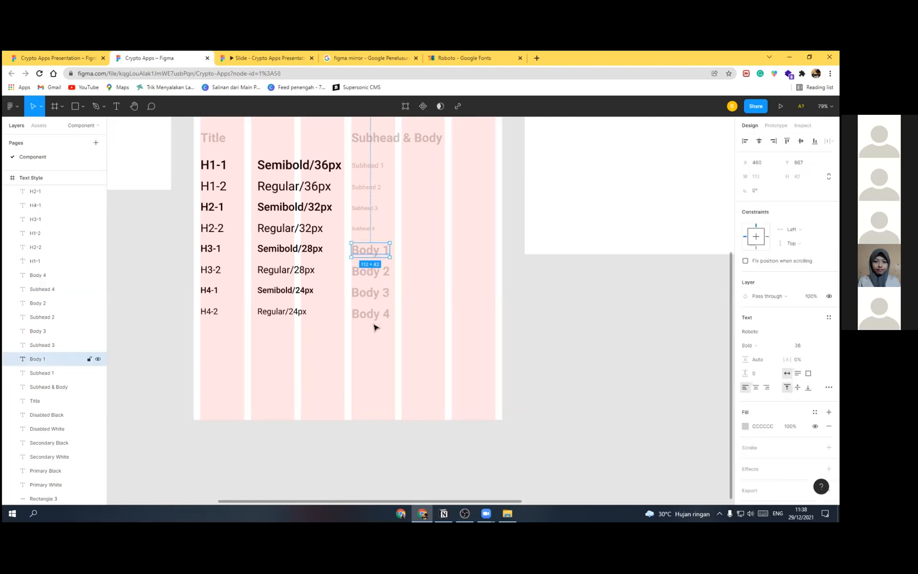
pyautogui.keyDown('shift'); pyautogui.click(48, 275); pyautogui.keyUp('shift')
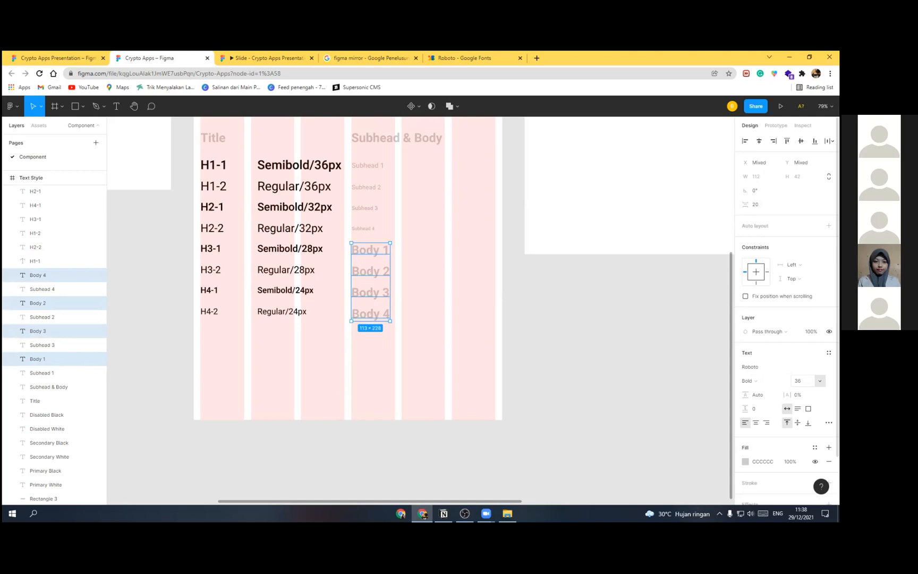
pyautogui.click(819, 380)
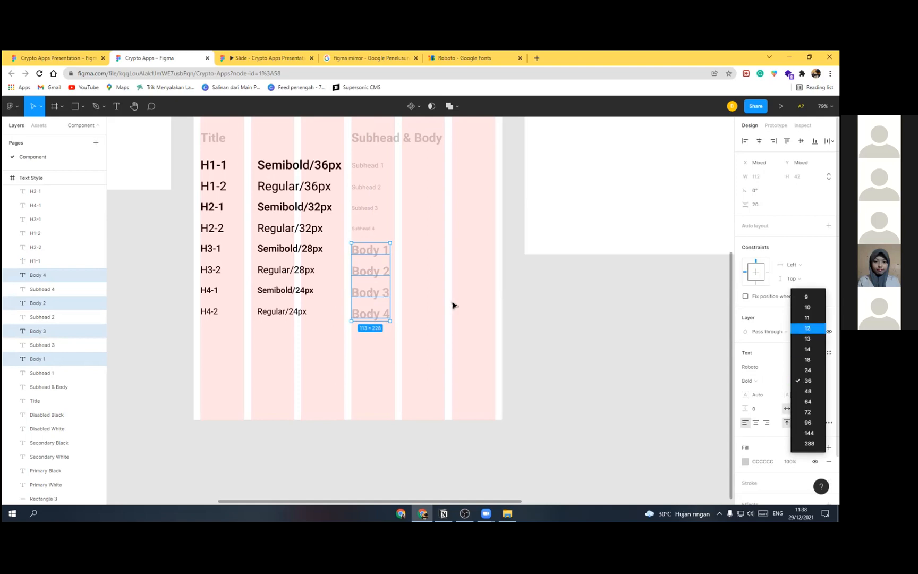
pyautogui.click(808, 328)
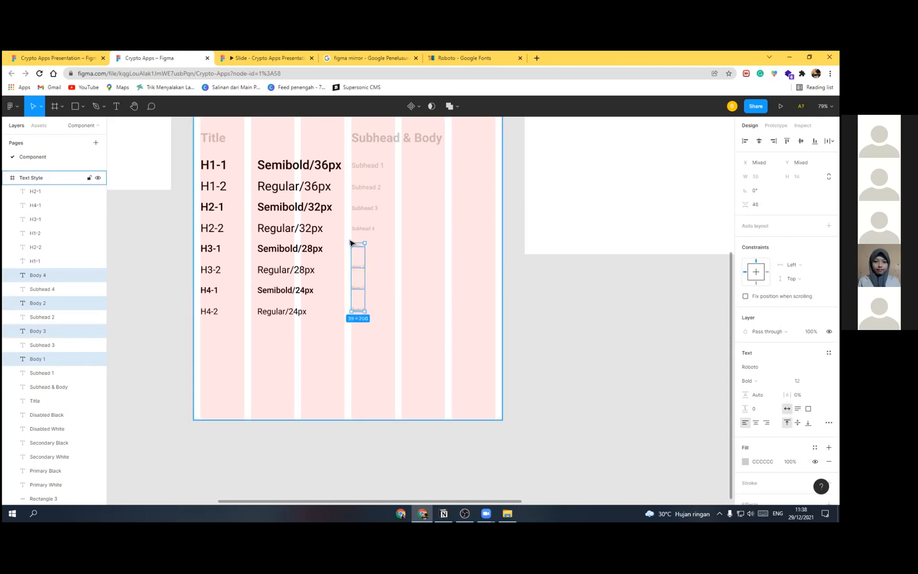
# Step: Check the Body 1 and Body 2 labels and set the Body 3 label's font size to 10
pyautogui.click(379, 258)
pyautogui.scroll(2, 380, 257)
pyautogui.click(345, 245)
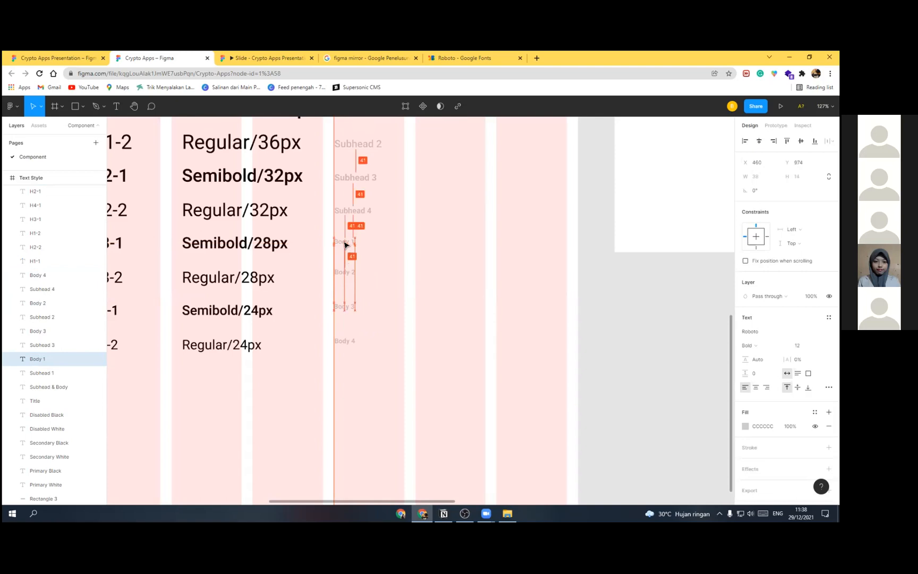
pyautogui.click(345, 272)
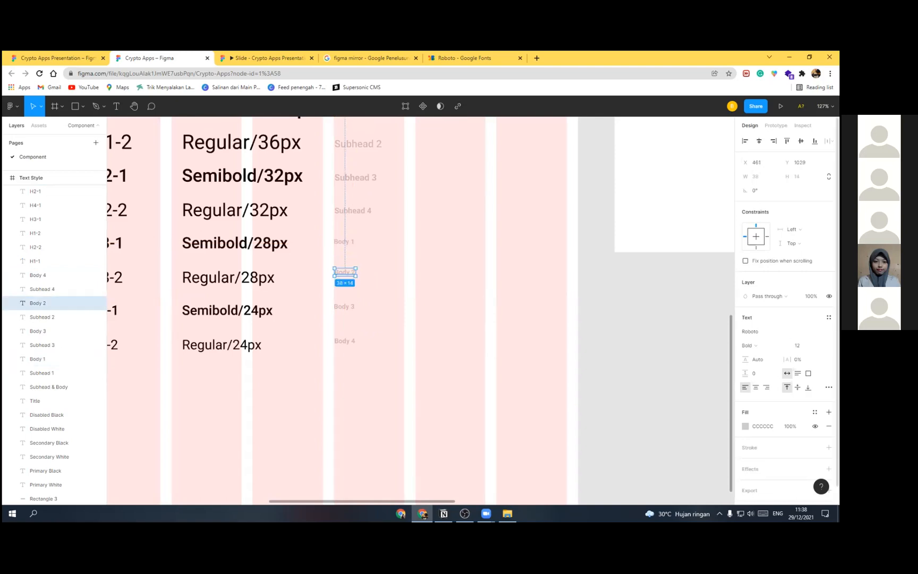
pyautogui.click(344, 307)
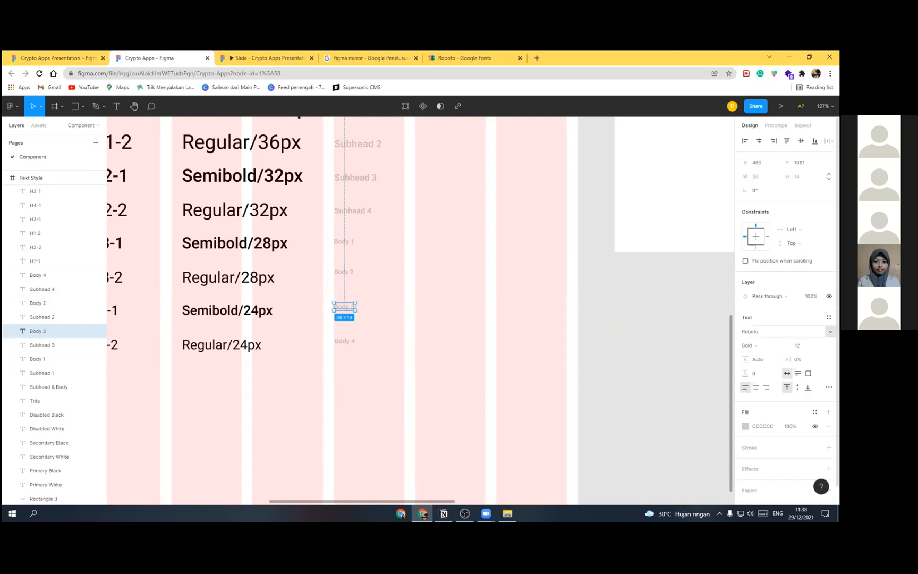
pyautogui.click(798, 345)
pyautogui.write('10')
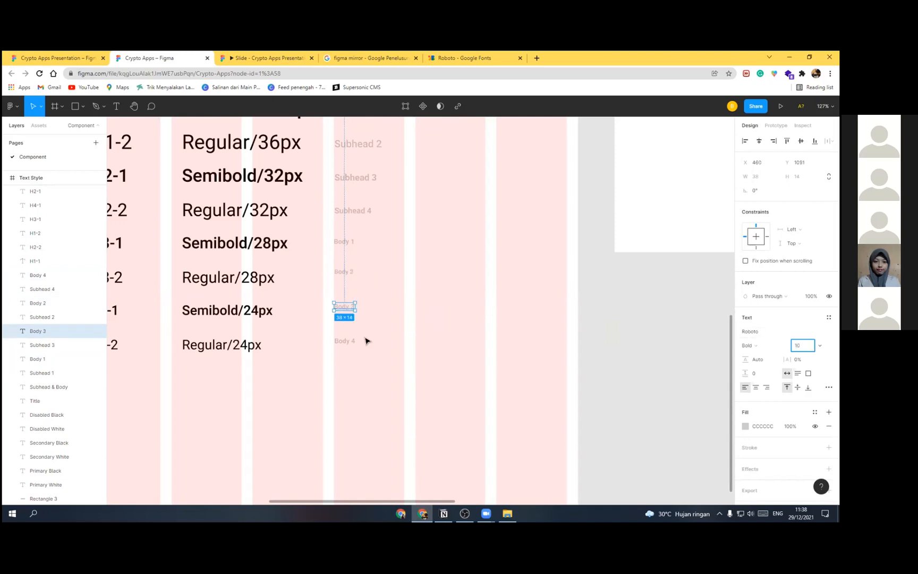
# Step: Set the Body 4 label's font size to 9
pyautogui.click(345, 341)
pyautogui.click(798, 346)
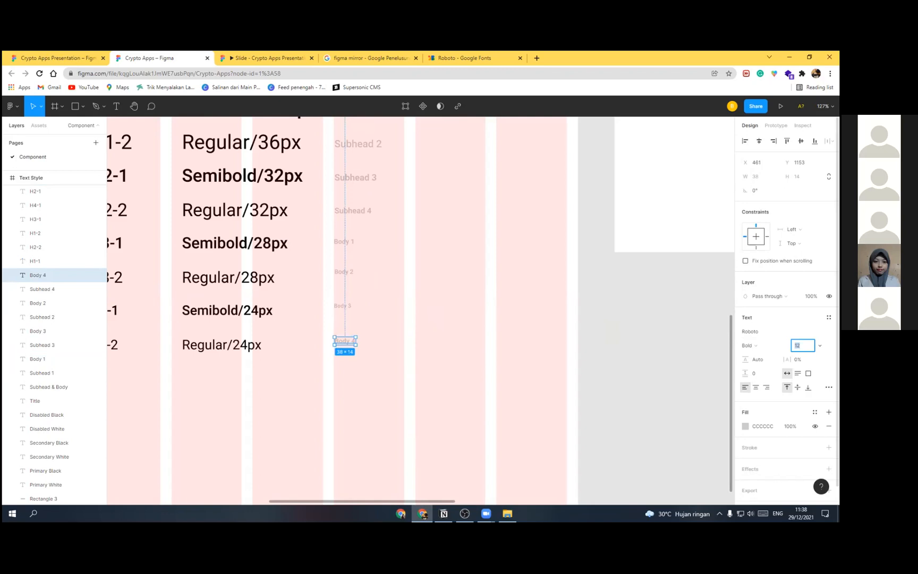
pyautogui.write('9')
pyautogui.press('Return')
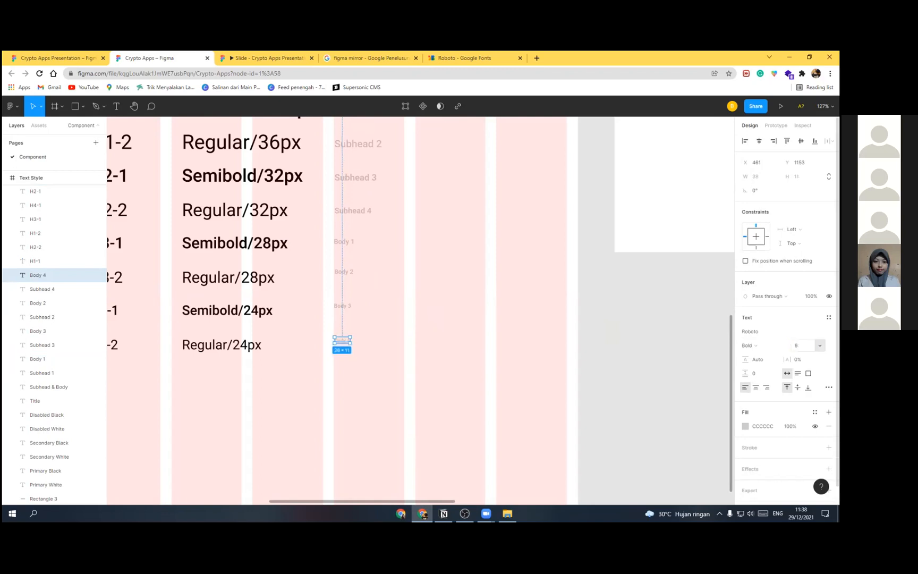
# Step: Set the font weight of the Body 1 to Body 4 labels to Medium
pyautogui.keyDown('shift'); pyautogui.click(343, 306); pyautogui.keyUp('shift')
pyautogui.keyDown('shift'); pyautogui.click(345, 275); pyautogui.keyUp('shift')
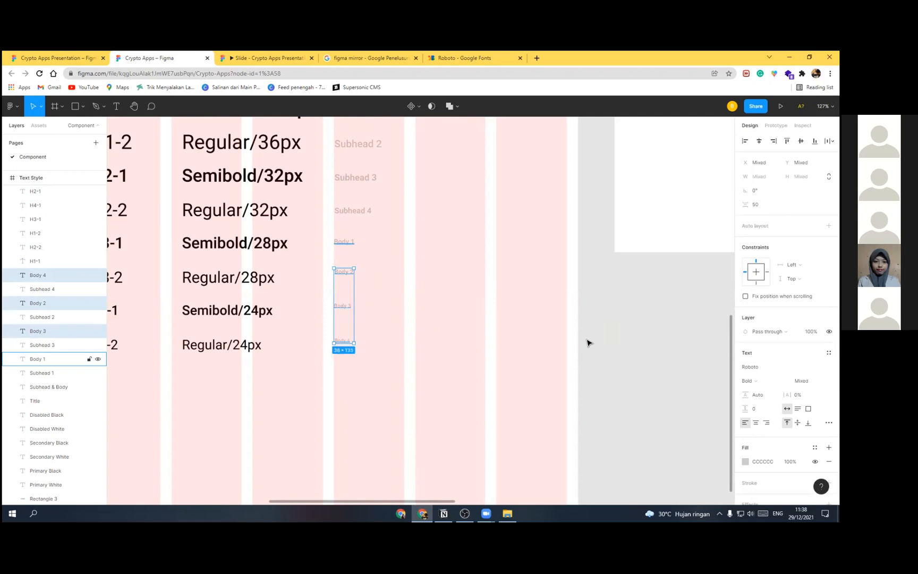
pyautogui.click(753, 345)
pyautogui.click(762, 334)
# Step: Select all Subhead and Body labels under the Subhead & Body heading and distribute their vertical spacing evenly
pyautogui.moveTo(404, 243); pyautogui.dragTo(397, 301)
pyautogui.scroll(1, 372, 318)
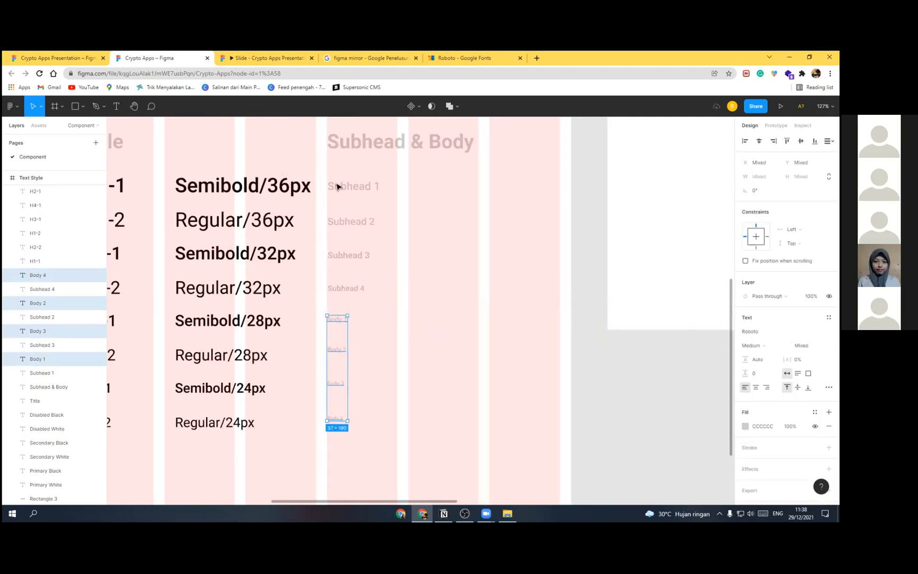
pyautogui.keyDown('shift'); pyautogui.click(335, 182); pyautogui.keyUp('shift')
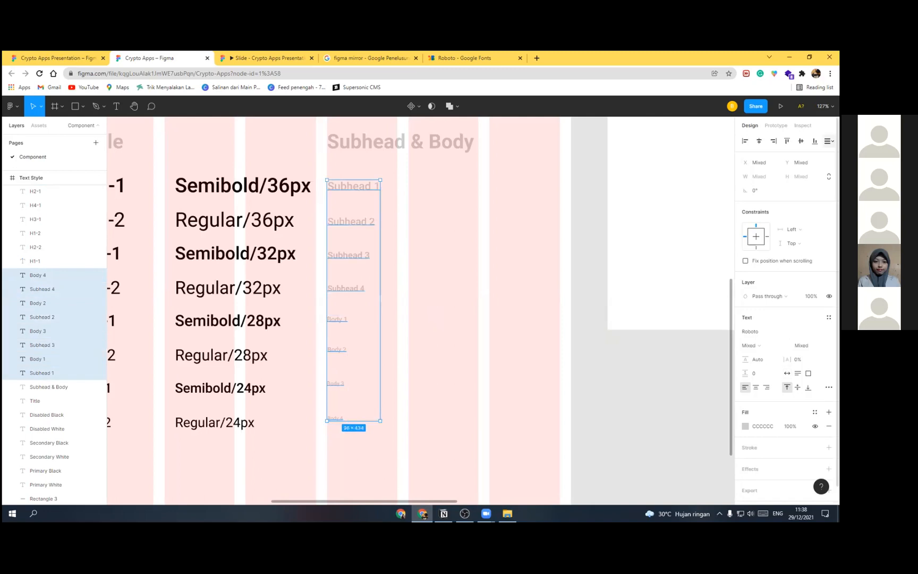
pyautogui.click(828, 141)
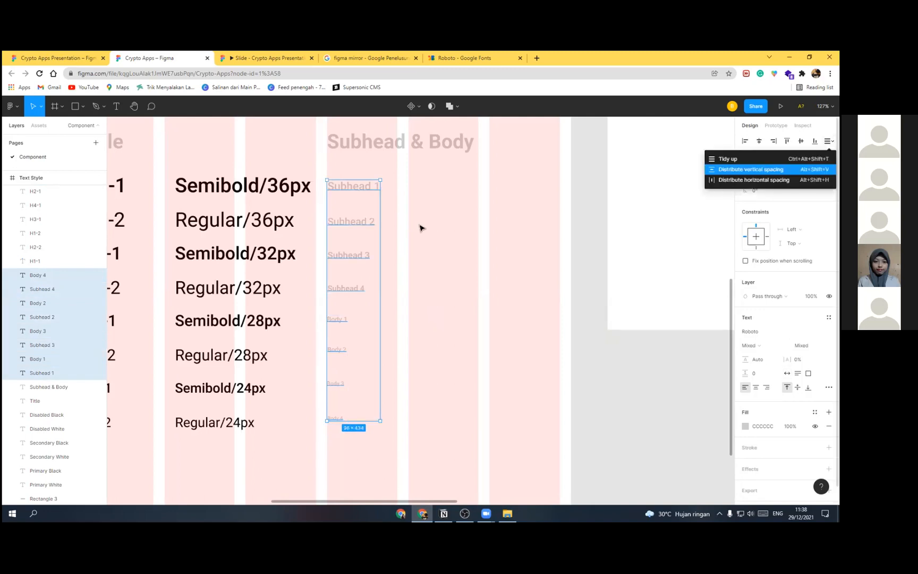
pyautogui.hotkey('alt', 'shift', 'v')
# Step: Duplicate the Subhead 1 label beside the original and change the copy's text to "Semibold/20px"
pyautogui.click(354, 188)
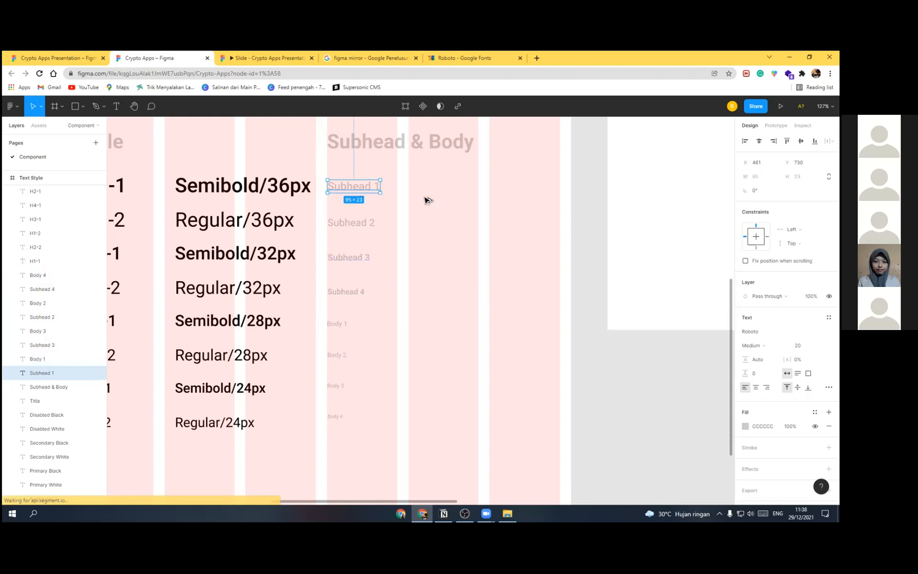
pyautogui.keyDown('alt'); pyautogui.moveTo(357, 190); pyautogui.dragTo(428, 190); pyautogui.keyUp('alt')
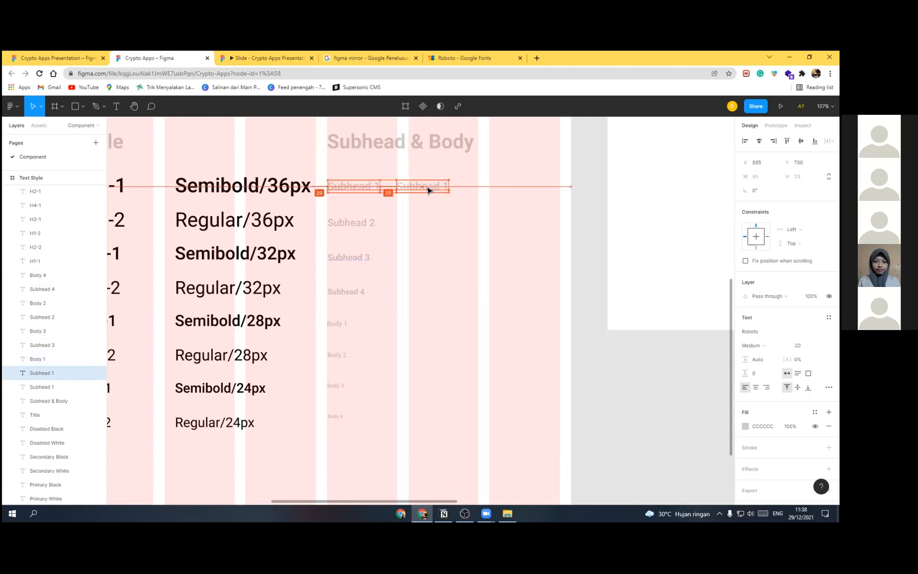
pyautogui.doubleClick(427, 188)
pyautogui.write('Semi')
pyautogui.write('bolf')
pyautogui.press('BackSpace')
pyautogui.write('d/20px')
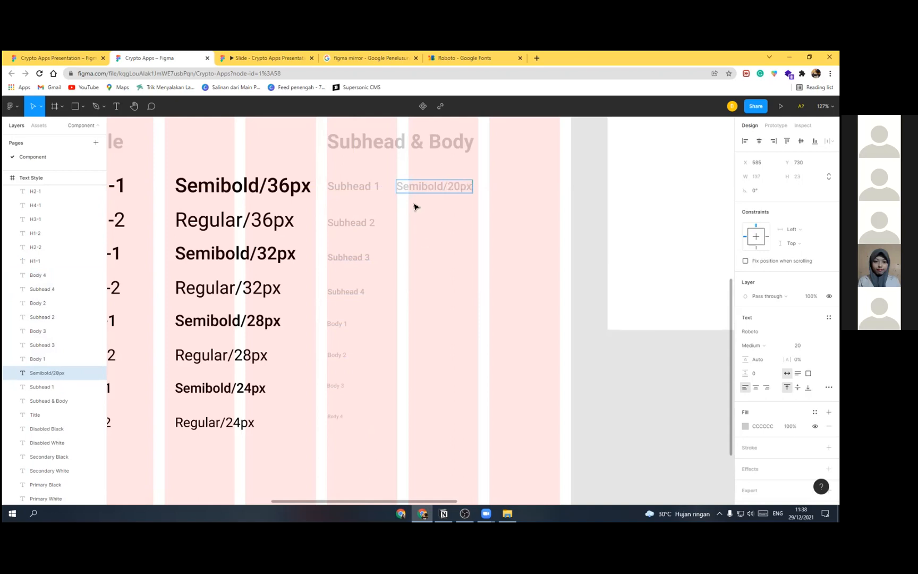
pyautogui.press('Escape')
# Step: Duplicate the Subhead 2 label beside the original and replace its text with the copied "Semibold/20px"
pyautogui.moveTo(419, 186); pyautogui.dragTo(441, 222)
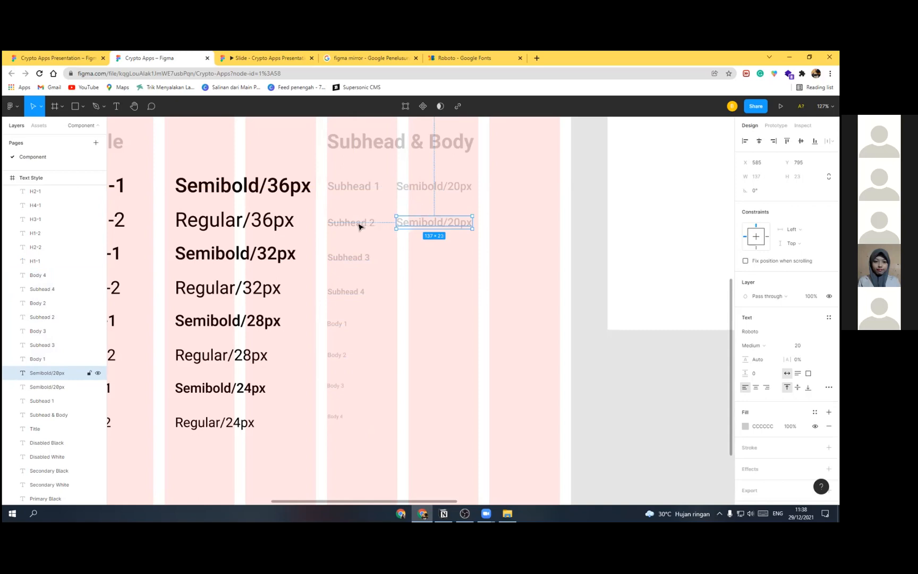
pyautogui.hotkey('ctrl', 'z')
pyautogui.doubleClick(431, 185)
pyautogui.hotkey('ctrl', 'c')
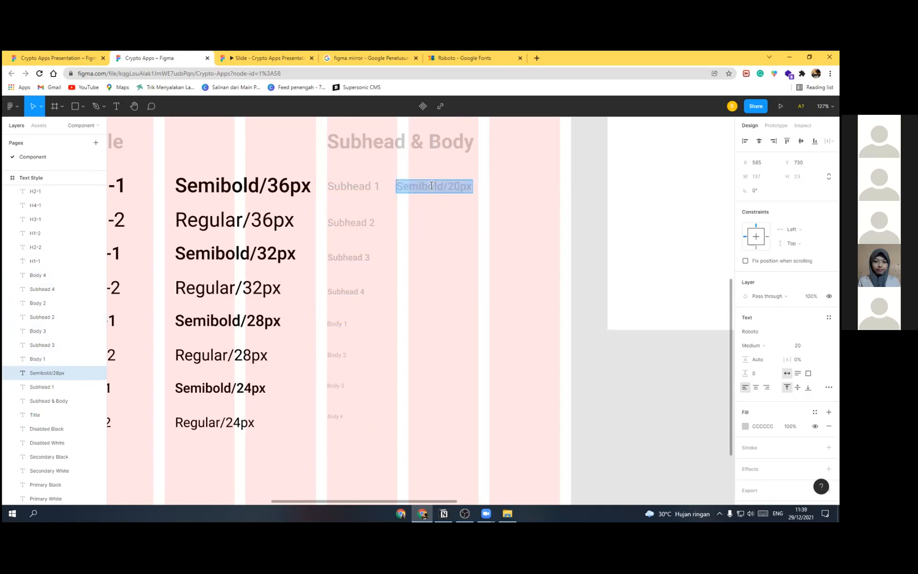
pyautogui.click(364, 228)
pyautogui.moveTo(363, 225); pyautogui.dragTo(436, 224)
pyautogui.doubleClick(436, 224)
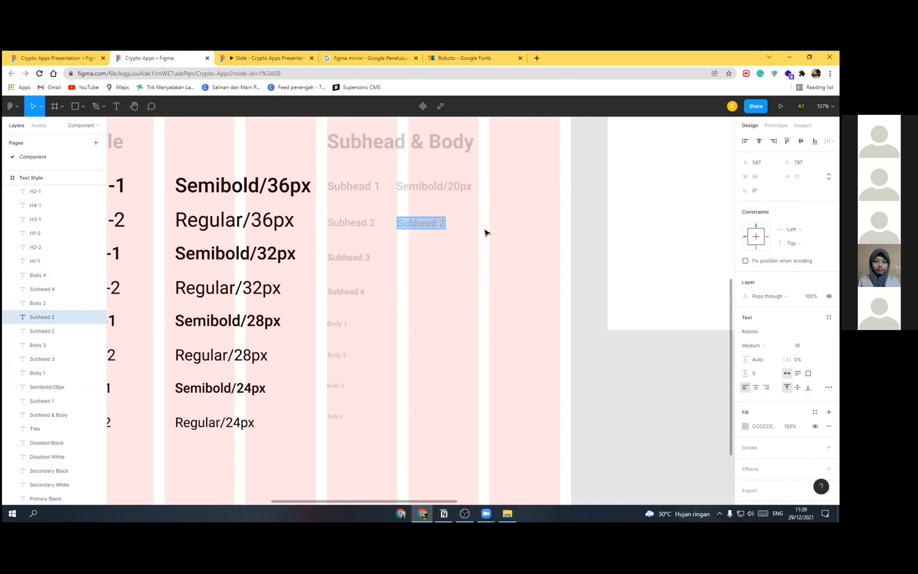
pyautogui.hotkey('ctrl', 'v')
pyautogui.press('Escape')
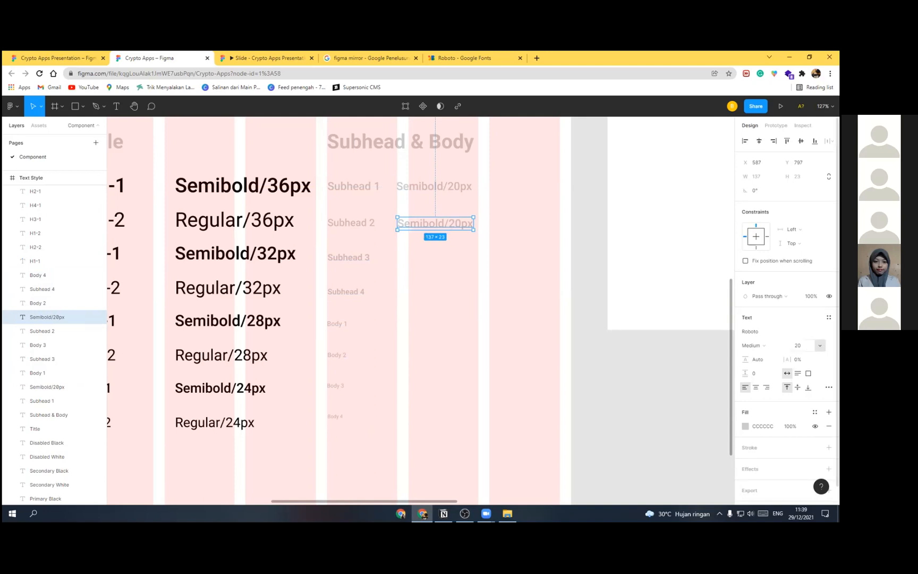
# Step: Set the description beside Subhead 2 to font size 18 and change its text to "Semibold/18px"
pyautogui.click(820, 345)
pyautogui.click(808, 408)
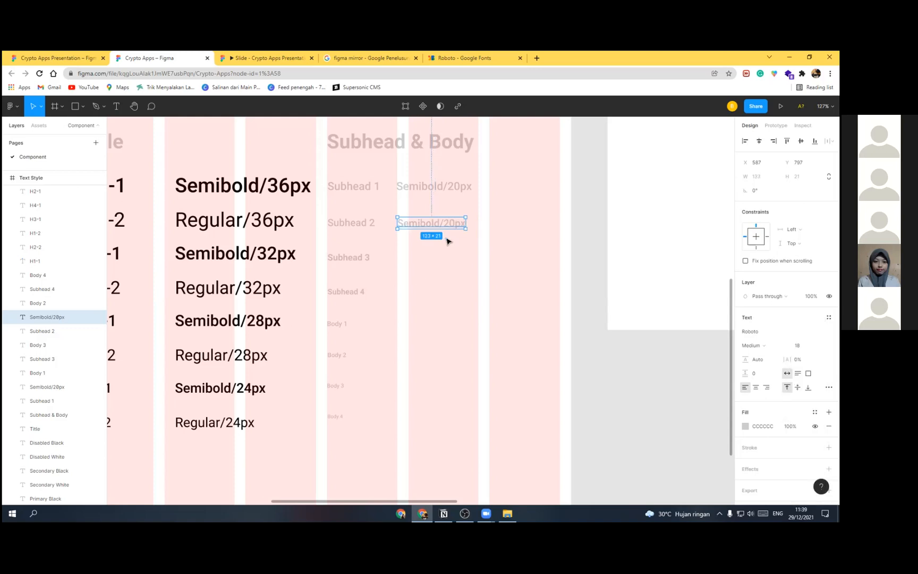
pyautogui.doubleClick(451, 223)
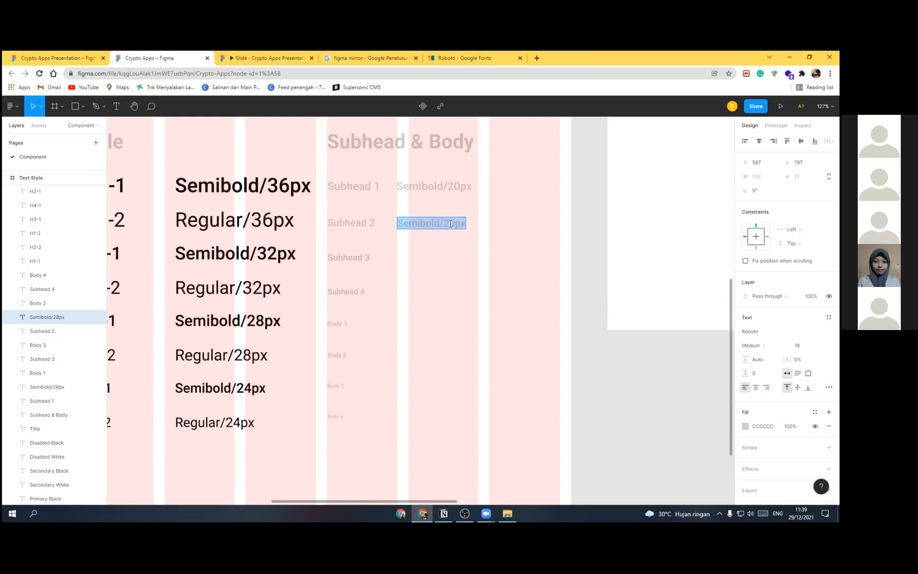
pyautogui.click(451, 224)
pyautogui.press('BackSpace')
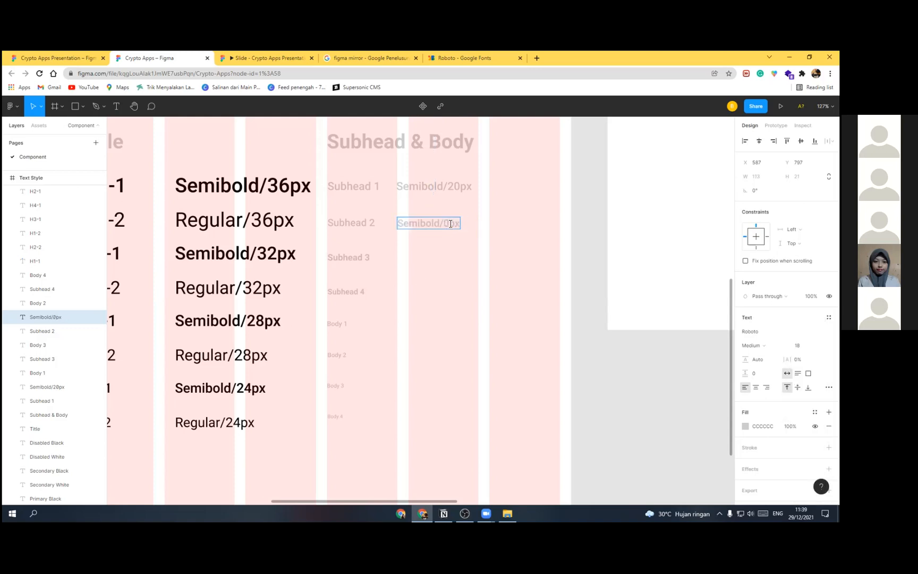
pyautogui.press('Delete')
pyautogui.write('18')
pyautogui.click(449, 271)
# Step: Duplicate the 18px description beside Subhead 3, set its font size to 16 and change its text to "Semibold/16px"
pyautogui.moveTo(427, 224); pyautogui.dragTo(426, 257)
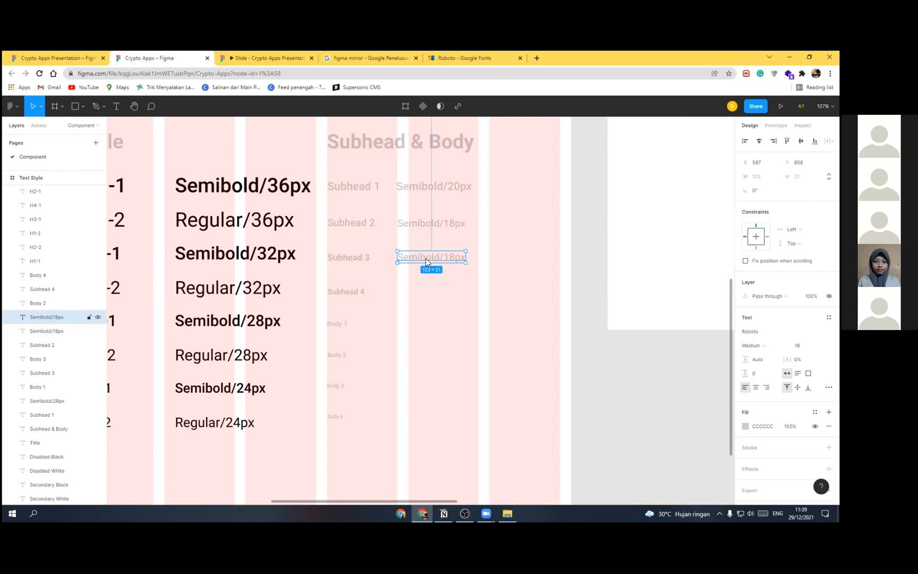
pyautogui.click(802, 345)
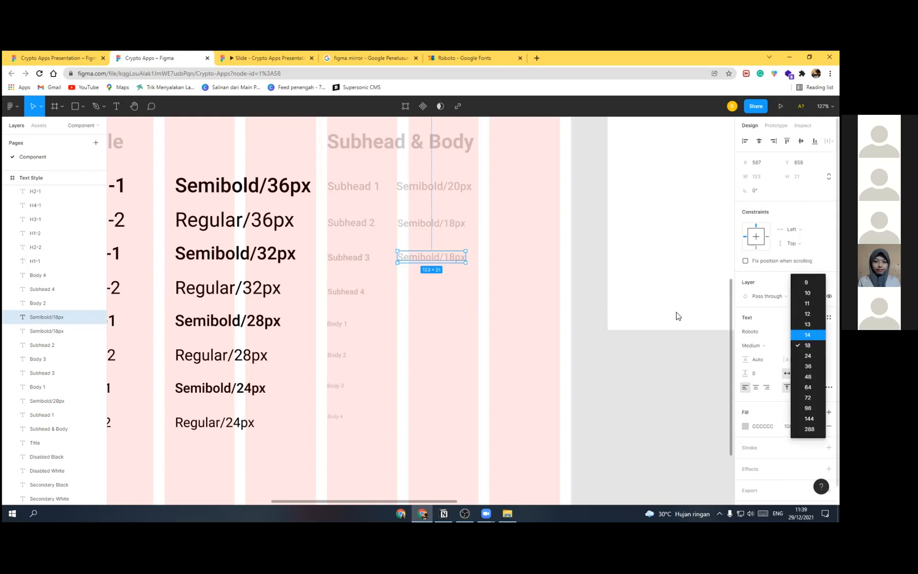
pyautogui.press('Escape')
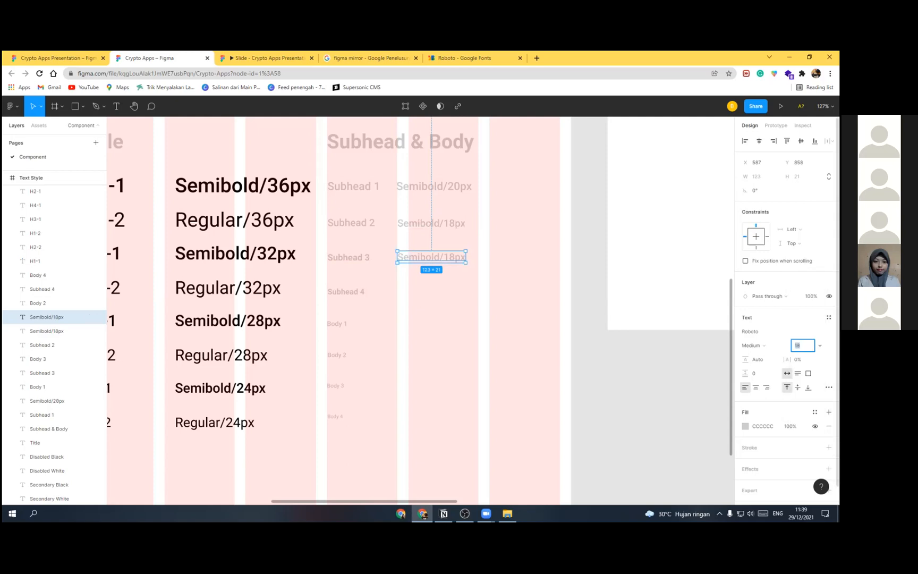
pyautogui.write('16')
pyautogui.press('Return')
pyautogui.doubleClick(449, 257)
pyautogui.write('6')
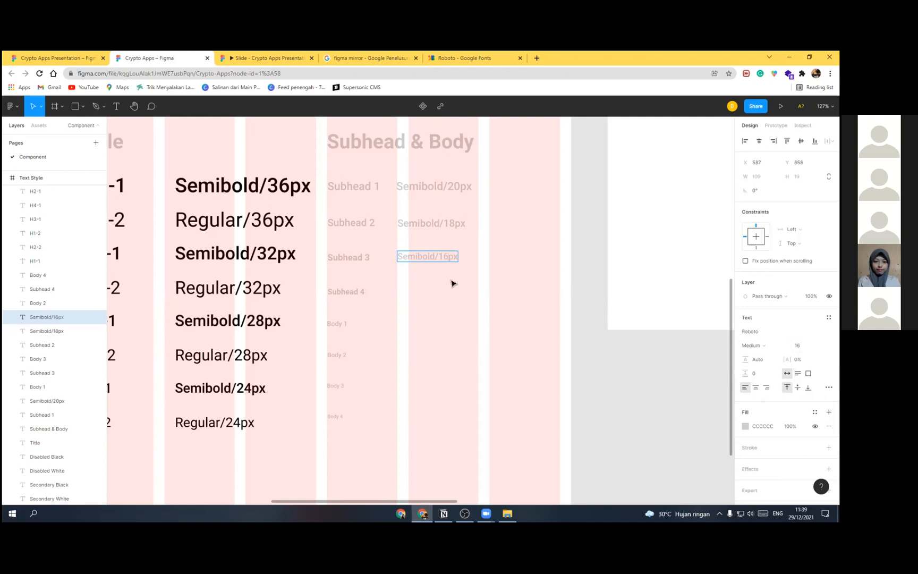
pyautogui.press('Escape')
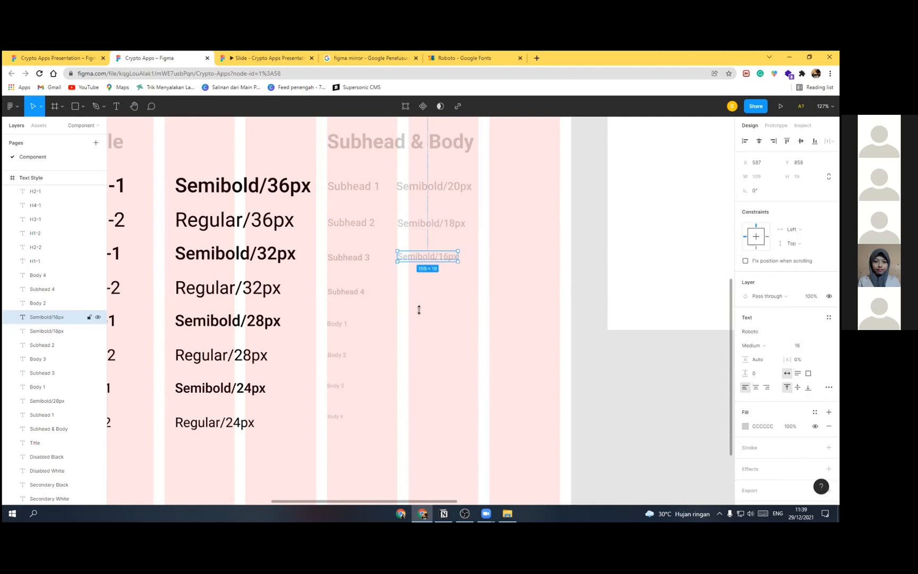
# Step: Duplicate the 16px description beside Subhead 4 and change its text to "Semibold/14px"
pyautogui.moveTo(432, 258); pyautogui.dragTo(444, 294)
pyautogui.doubleClick(457, 292)
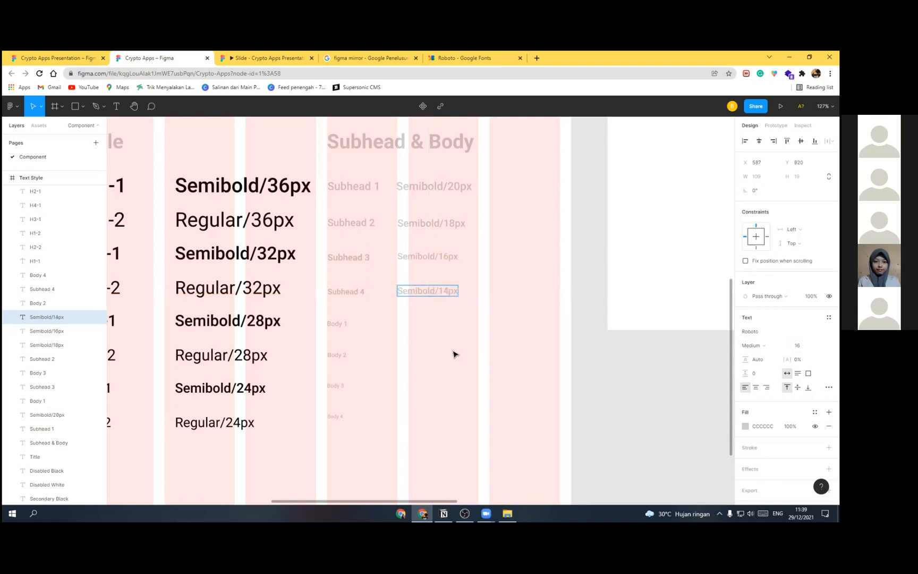
pyautogui.click(407, 315)
# Step: Hide the layout grid of the Text Style frame and undo that change
pyautogui.scroll(-3, 407, 315)
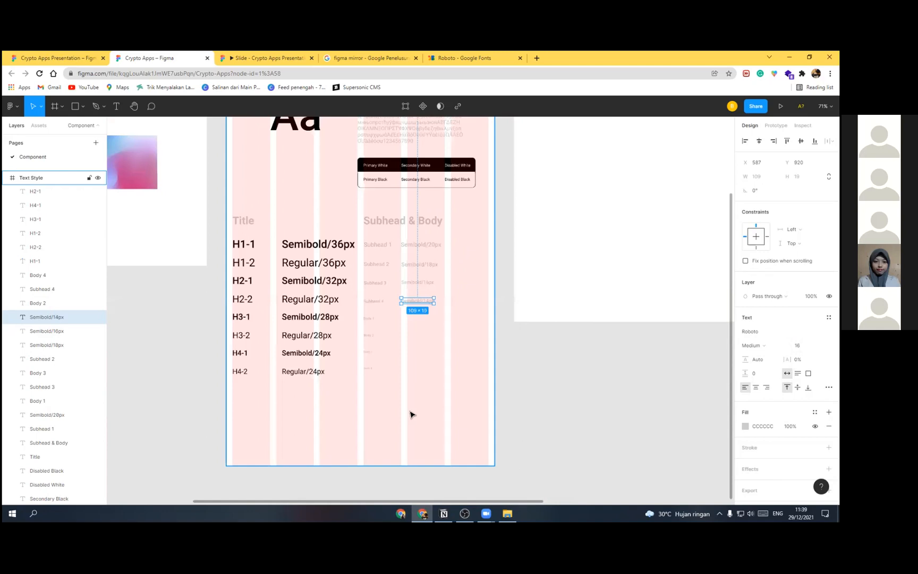
pyautogui.scroll(-1, 410, 414)
pyautogui.scroll(1, 395, 361)
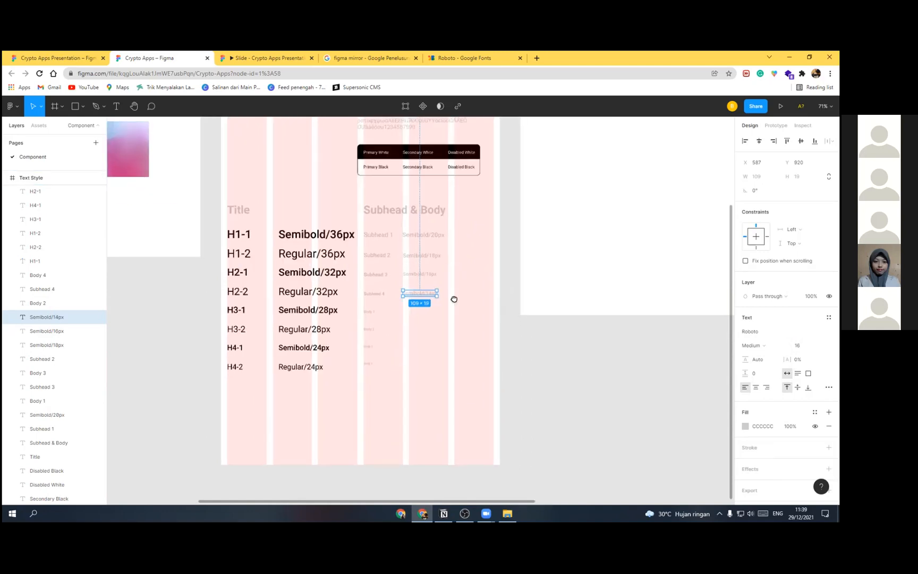
pyautogui.scroll(-3, 452, 299)
pyautogui.click(44, 181)
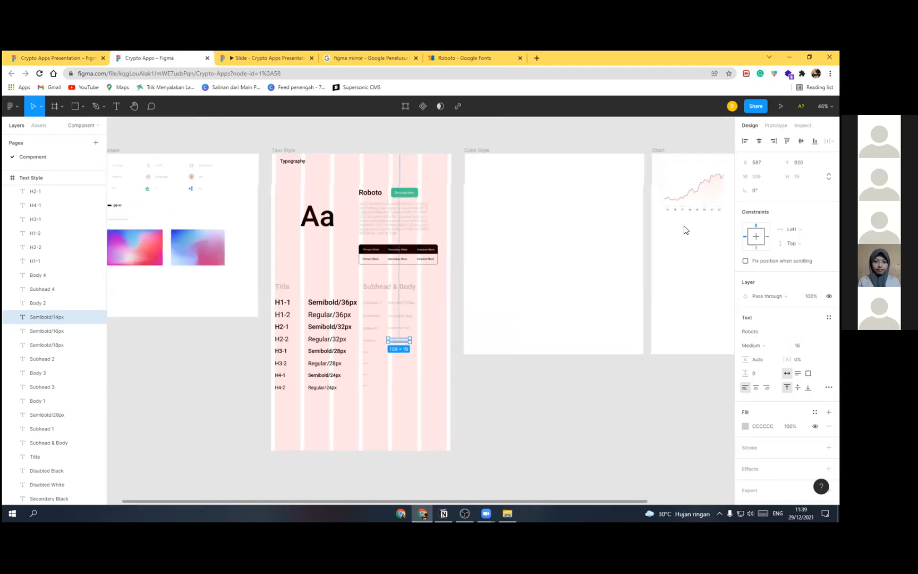
pyautogui.click(815, 275)
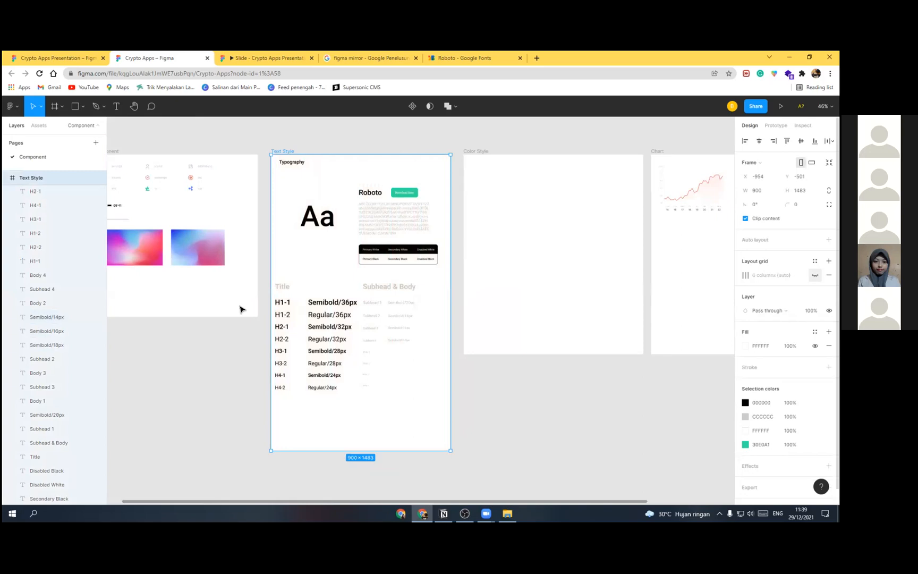
pyautogui.scroll(2, 404, 342)
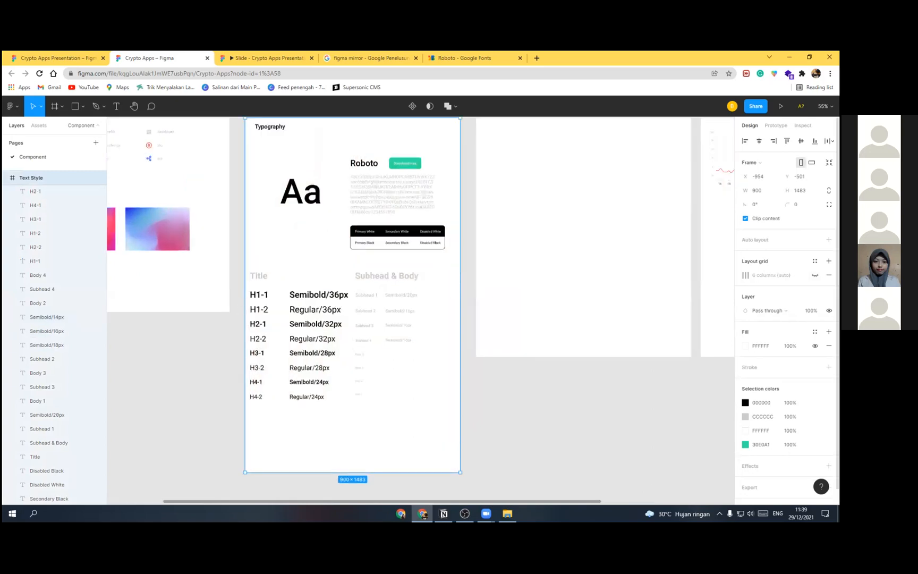
pyautogui.hotkey('ctrl', 'z')
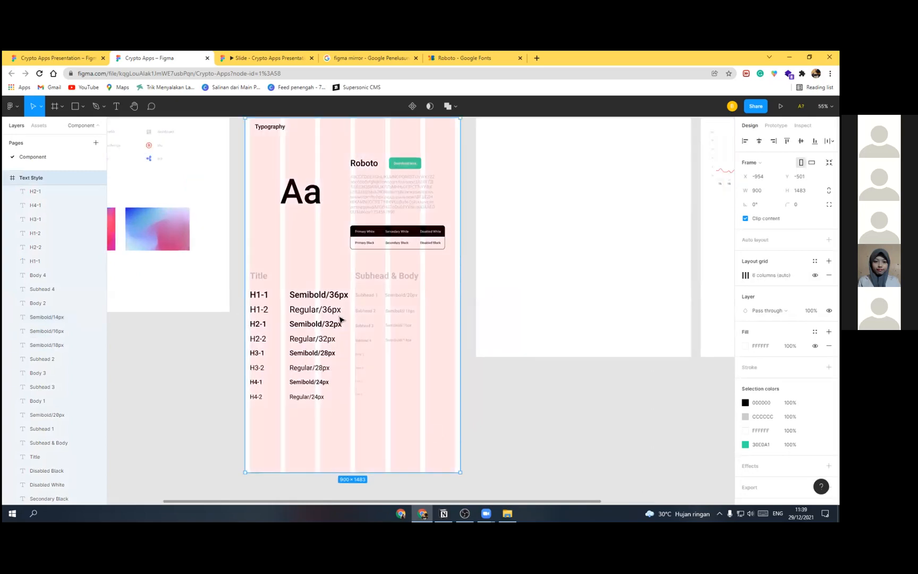
# Step: Move the whole Title and Subhead & Body text block slightly right and up, 75 px below the text-color sample box
pyautogui.moveTo(436, 435); pyautogui.dragTo(340, 320)
pyautogui.hotkey('ctrl', 'z')
pyautogui.moveTo(415, 413)
pyautogui.mouseDown()
pyautogui.moveTo(375, 386)
pyautogui.moveTo(268, 268)
pyautogui.moveTo(260, 270)
pyautogui.mouseUp()
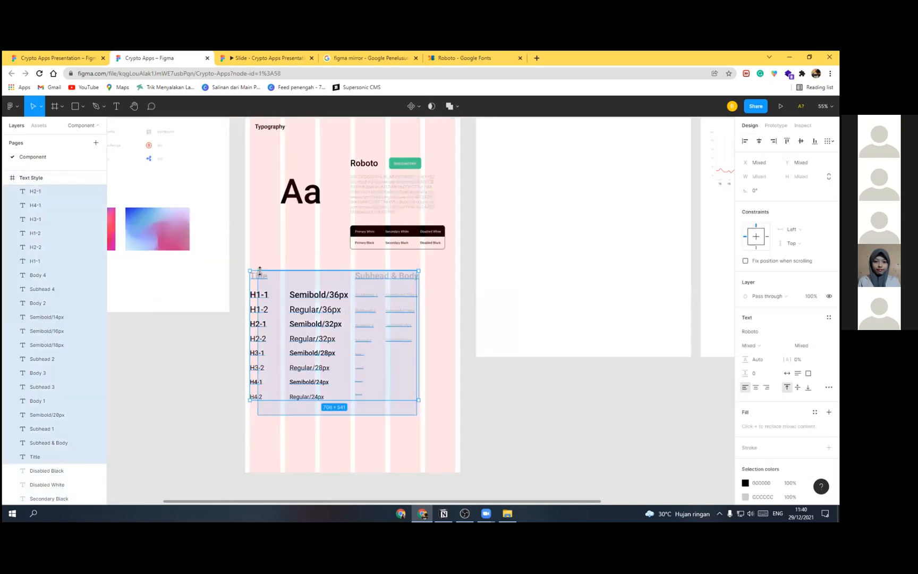
pyautogui.moveTo(377, 279); pyautogui.dragTo(399, 273)
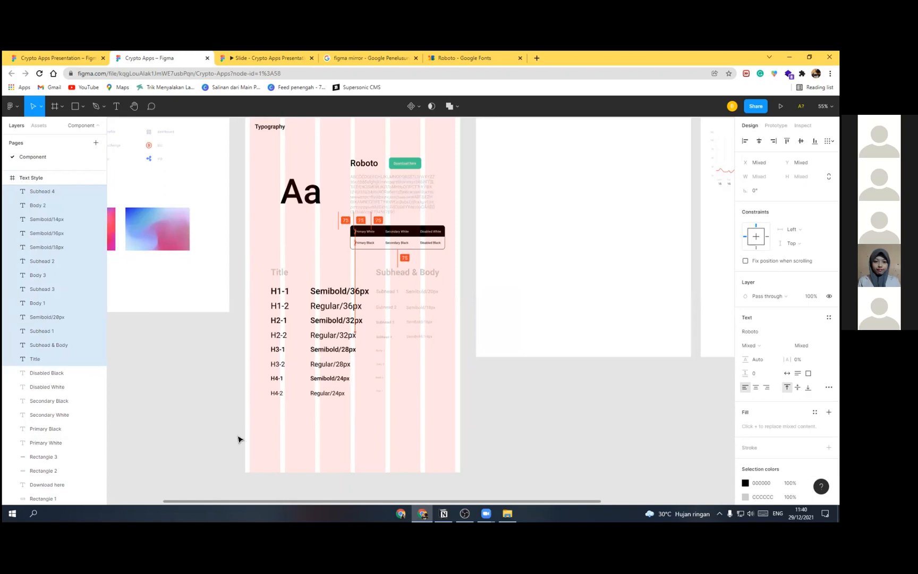
# Step: Hide the layout grid on the Text Style frame
pyautogui.click(28, 177)
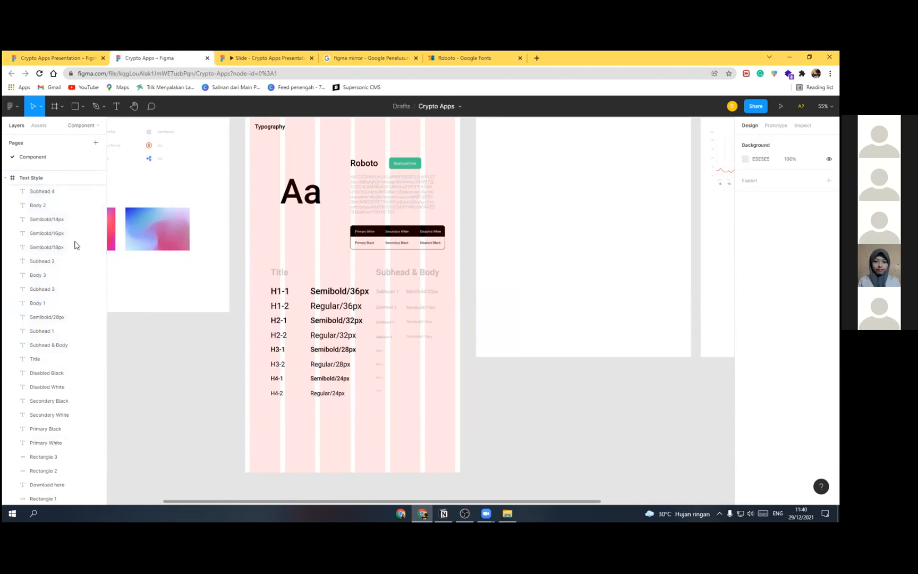
pyautogui.hotkey('ctrl', 'shift', '4')
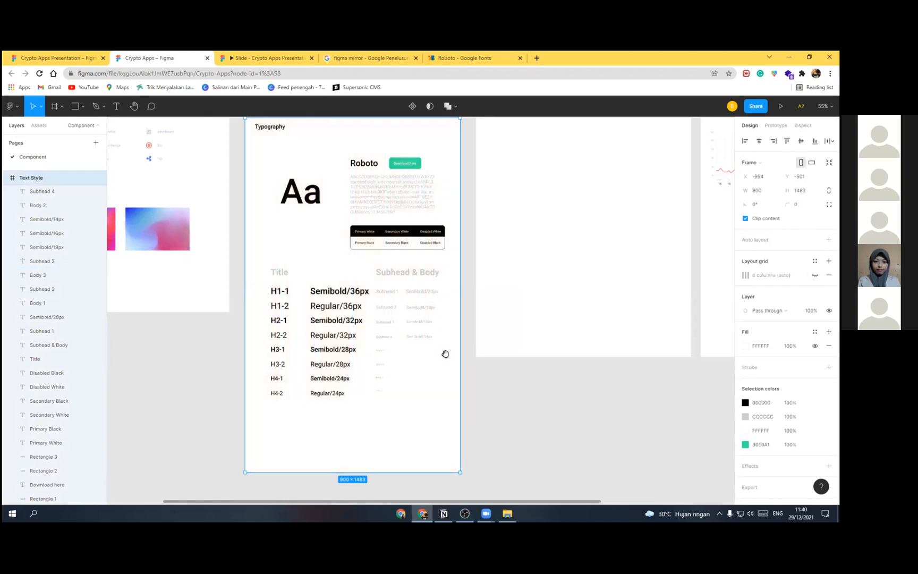
pyautogui.moveTo(456, 342); pyautogui.dragTo(428, 359)
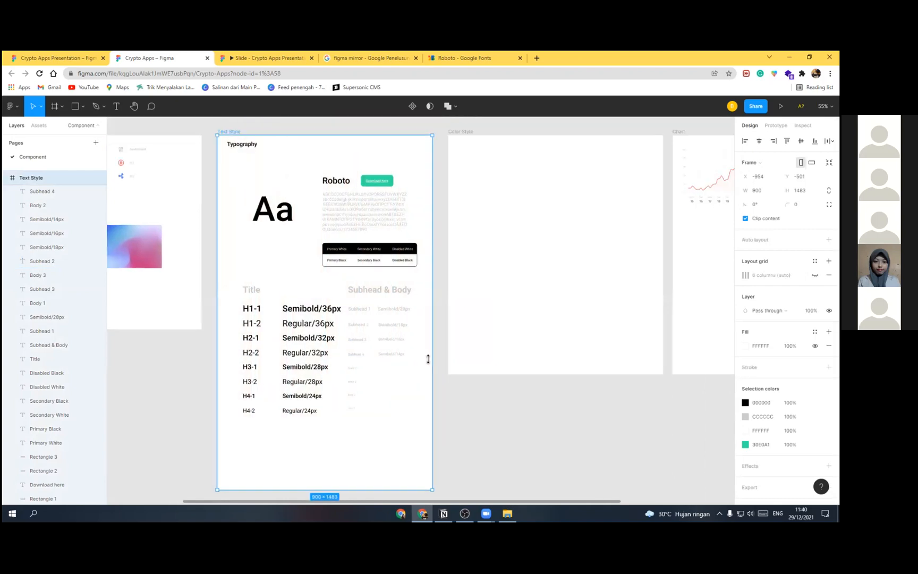
# Step: Move the Typography heading slightly inward in the Text Style frame to X 51, Y 35
pyautogui.click(245, 149)
pyautogui.moveTo(249, 149)
pyautogui.mouseDown()
pyautogui.moveTo(262, 150)
pyautogui.moveTo(249, 151)
pyautogui.mouseUp()
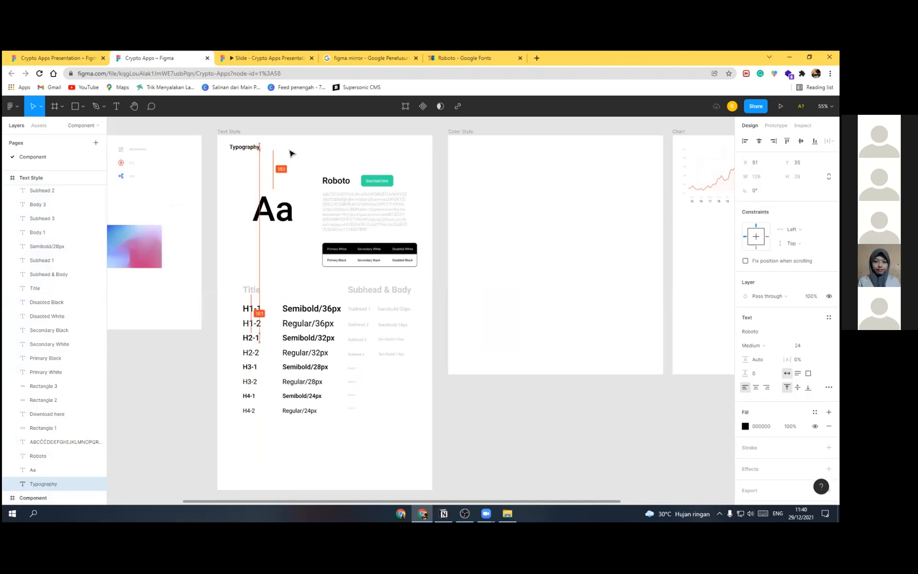
pyautogui.click(319, 318)
pyautogui.scroll(-2, 319, 318)
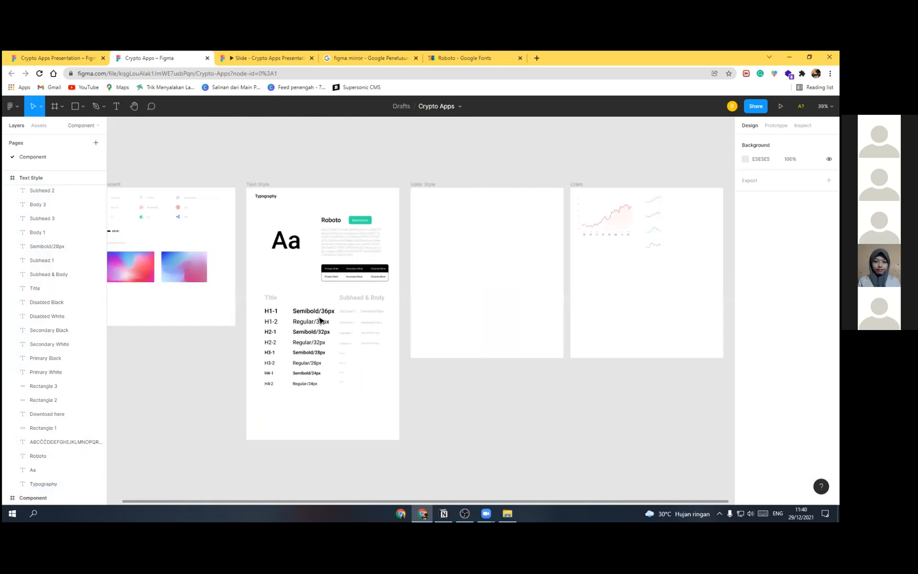
pyautogui.scroll(1, 320, 320)
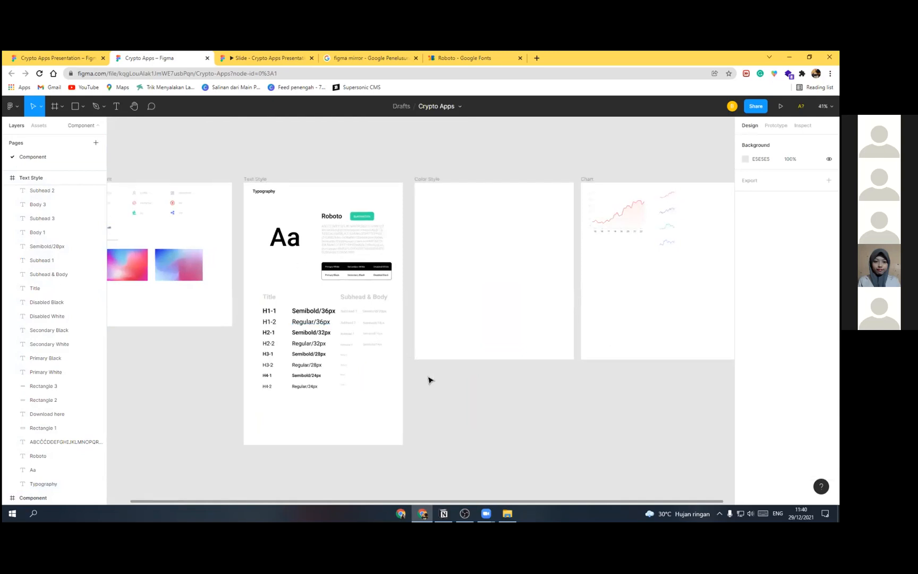
pyautogui.scroll(-3, 416, 340)
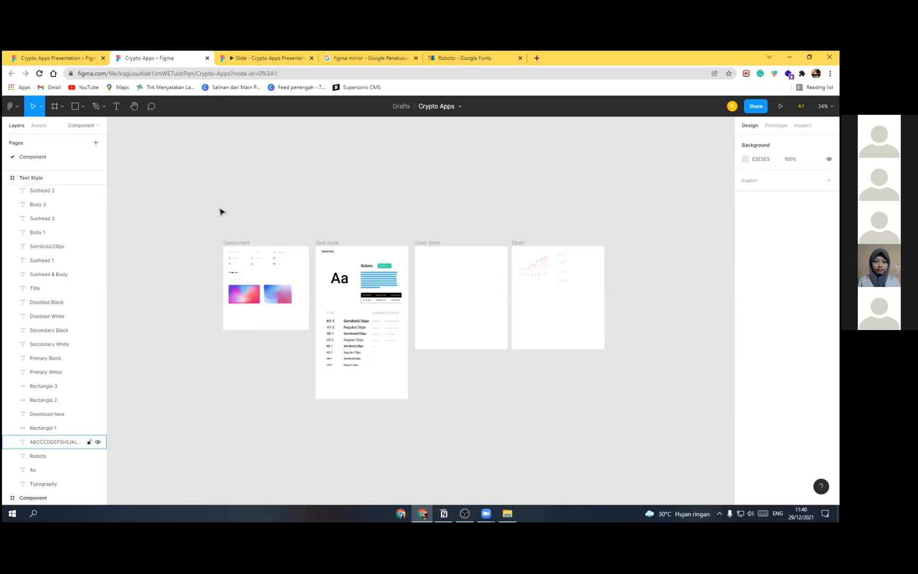
# Step: Copy the Reference image from the Crypto Apps Presentation file's Component page into the Crypto Apps file and place it above the Component frame at X -1851, Y -1733
pyautogui.hotkey('ctrl', 'shift', 'Tab')
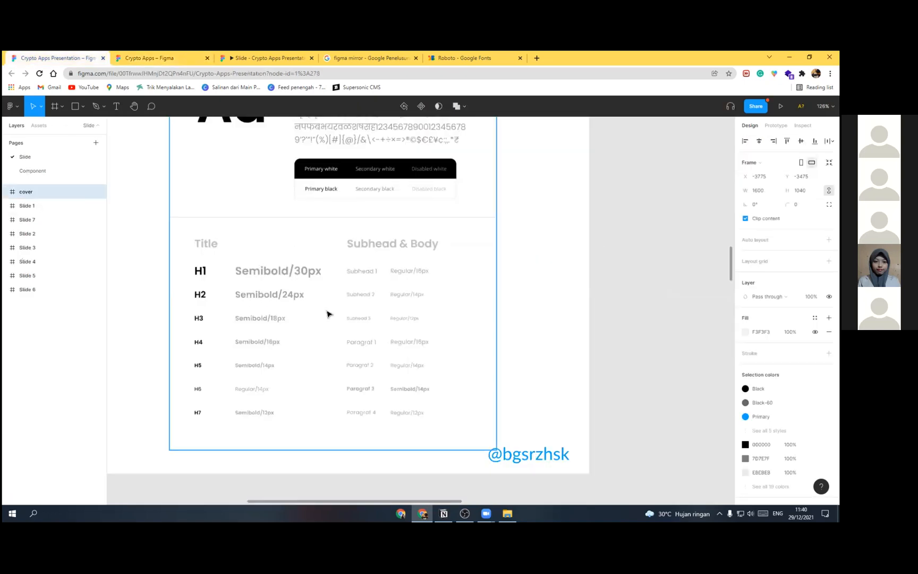
pyautogui.scroll(-6, 328, 314)
pyautogui.scroll(-2, 307, 277)
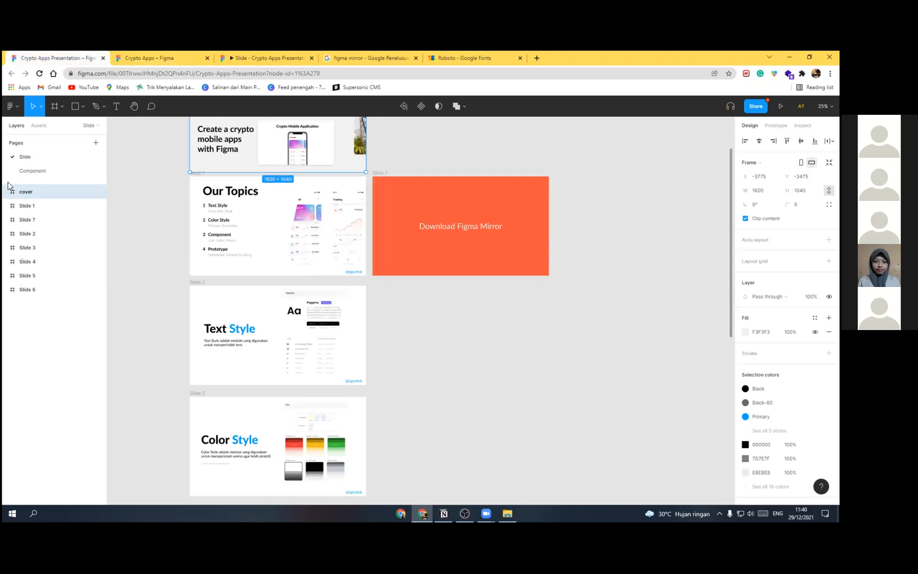
pyautogui.click(33, 170)
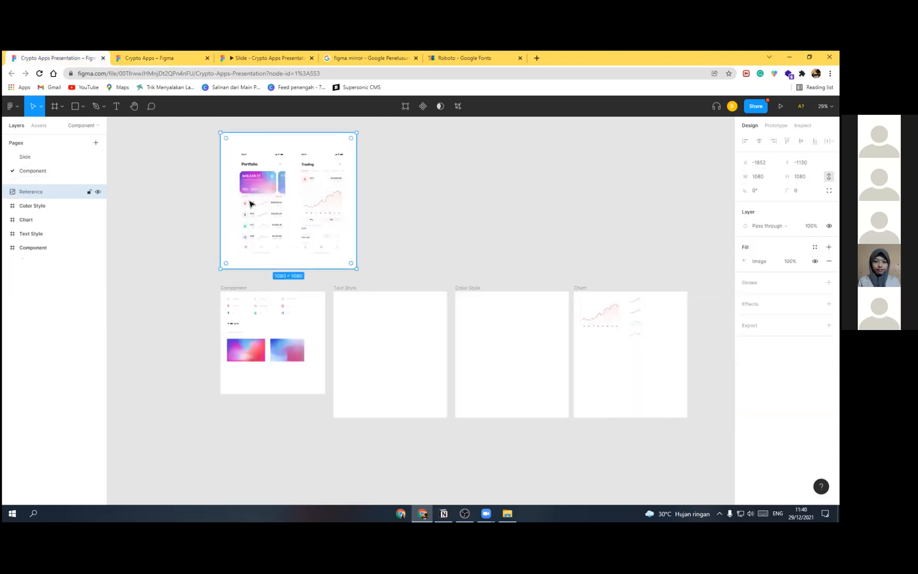
pyautogui.hotkey('ctrl', 'Tab')
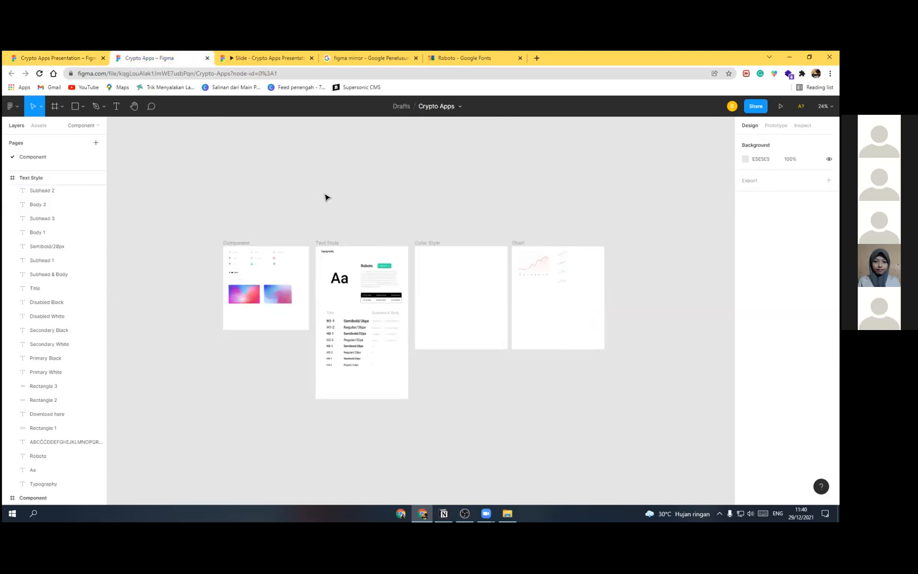
pyautogui.hotkey('ctrl', 'v')
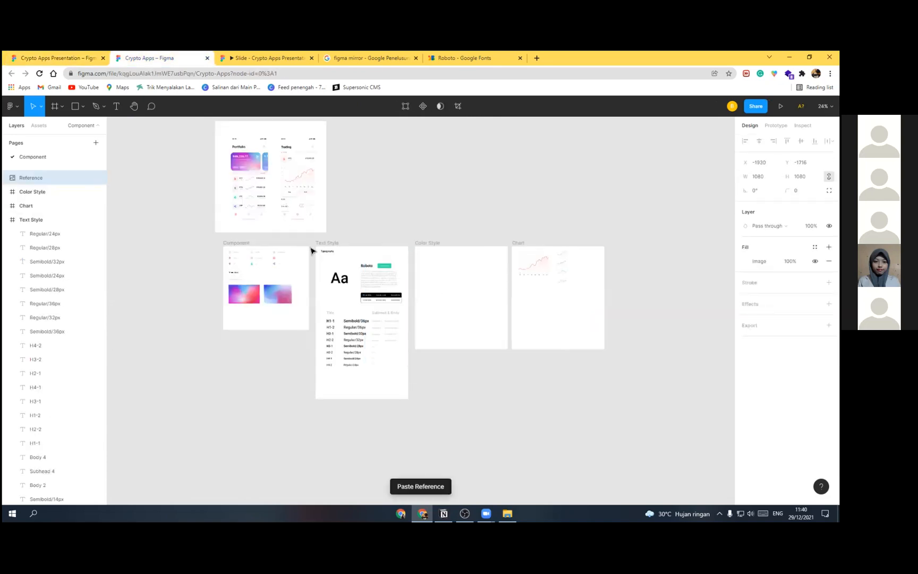
pyautogui.scroll(2, 262, 208)
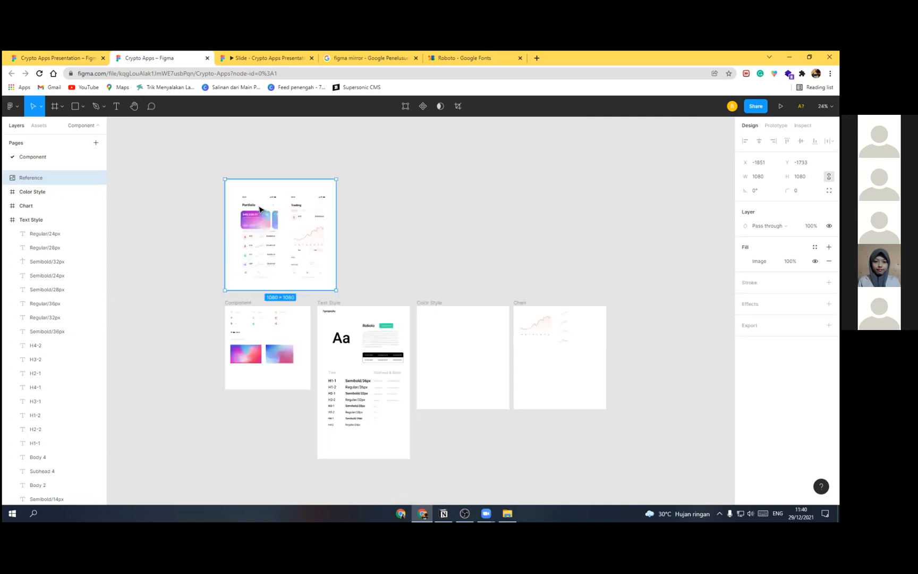
pyautogui.scroll(3, 261, 209)
pyautogui.scroll(2, 280, 288)
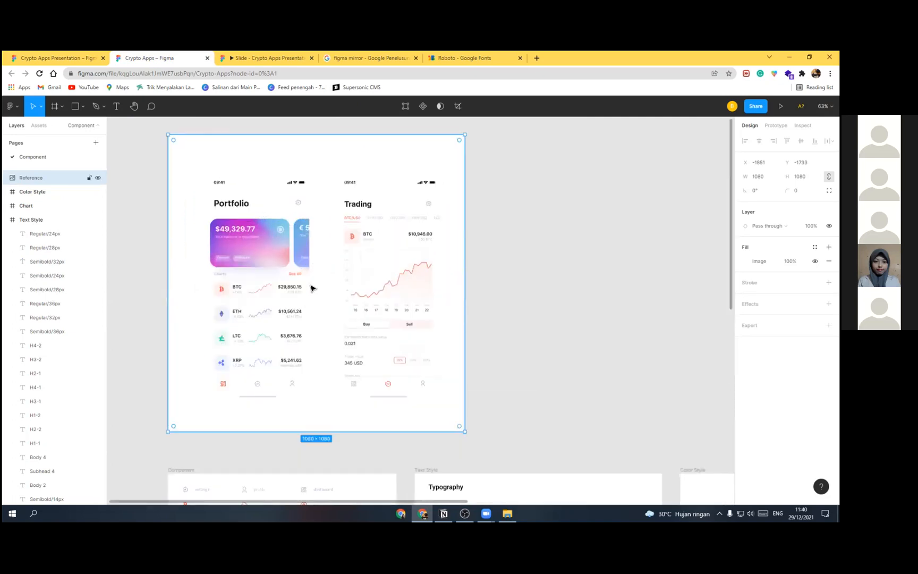
pyautogui.scroll(-1, 314, 277)
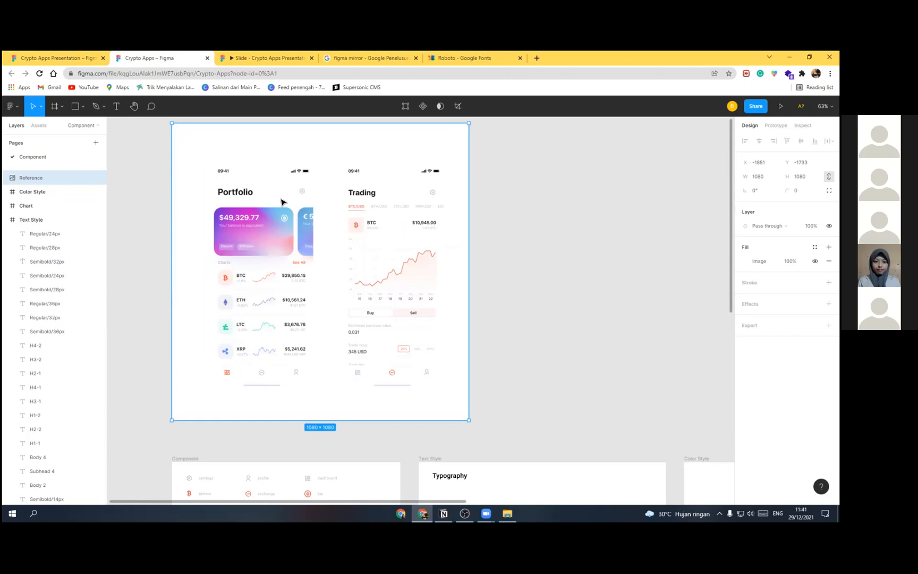
# Step: Draw a rectangle about 86 × 89 px on the canvas just right of the reference image
pyautogui.click(502, 251)
pyautogui.moveTo(510, 236); pyautogui.dragTo(507, 238)
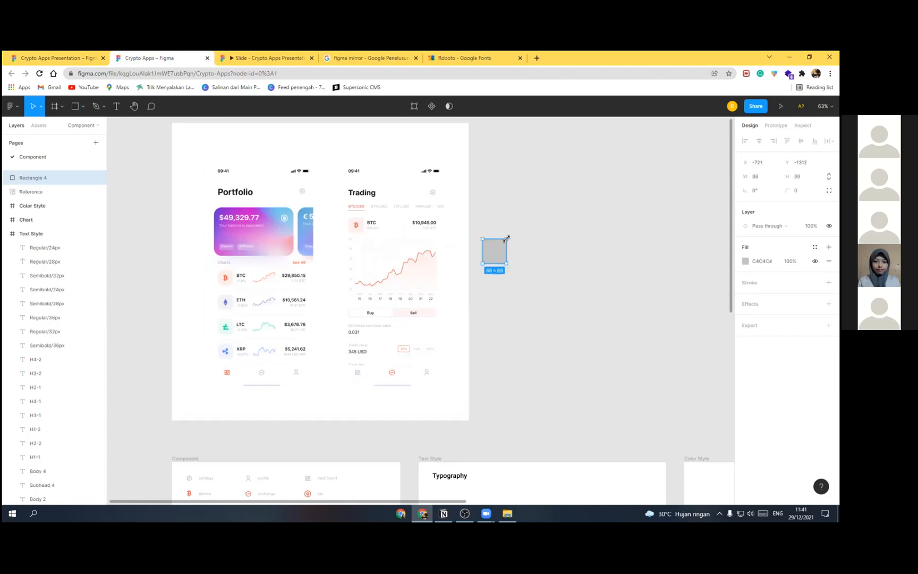
pyautogui.click(526, 366)
# Step: Duplicate the Typography heading into the Color Style frame at X 50, Y 30 and change its text to "Color Style"
pyautogui.moveTo(526, 366); pyautogui.dragTo(424, 188)
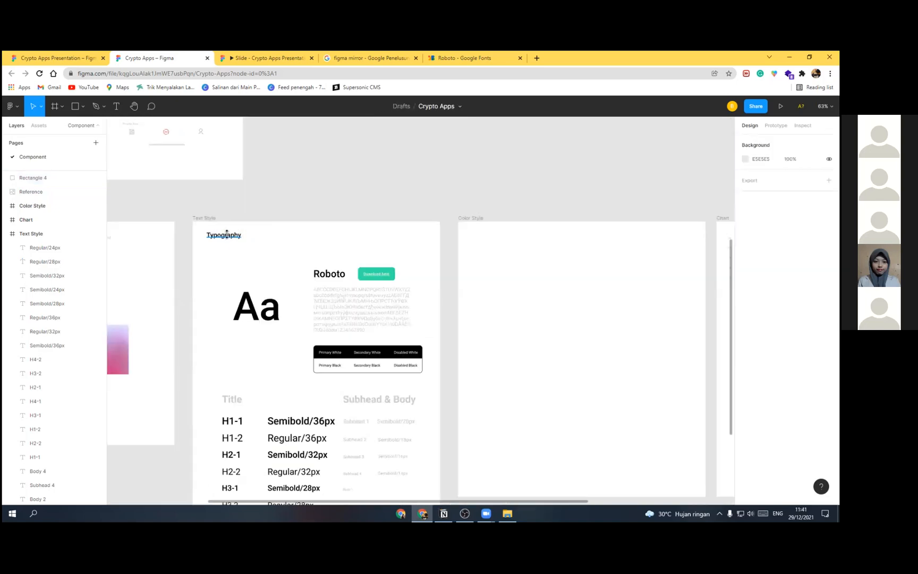
pyautogui.click(232, 237)
pyautogui.moveTo(232, 237); pyautogui.dragTo(497, 237)
pyautogui.doubleClick(497, 235)
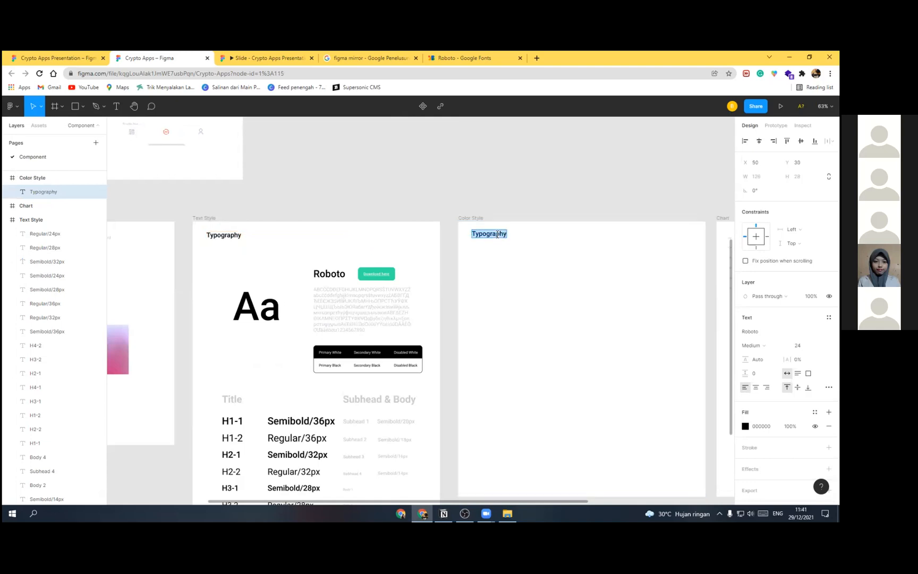
pyautogui.write('Color Style')
pyautogui.press('Escape')
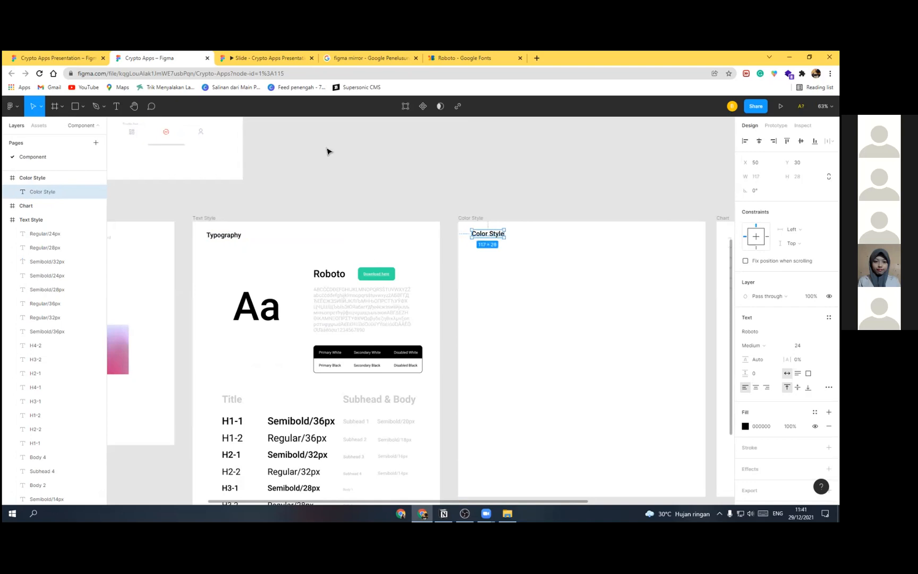
# Step: Search the web for "colorhunt", open the Color Hunt site and copy the yellow of the yellow-orange-pink-purple palette
pyautogui.scroll(2, 462, 335)
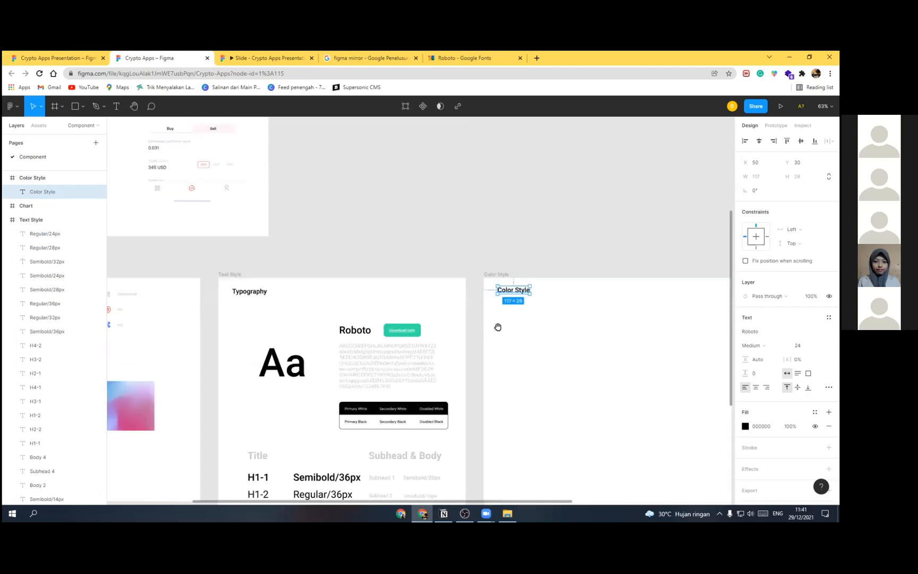
pyautogui.scroll(4, 498, 323)
pyautogui.hscroll(-3, 498, 323)
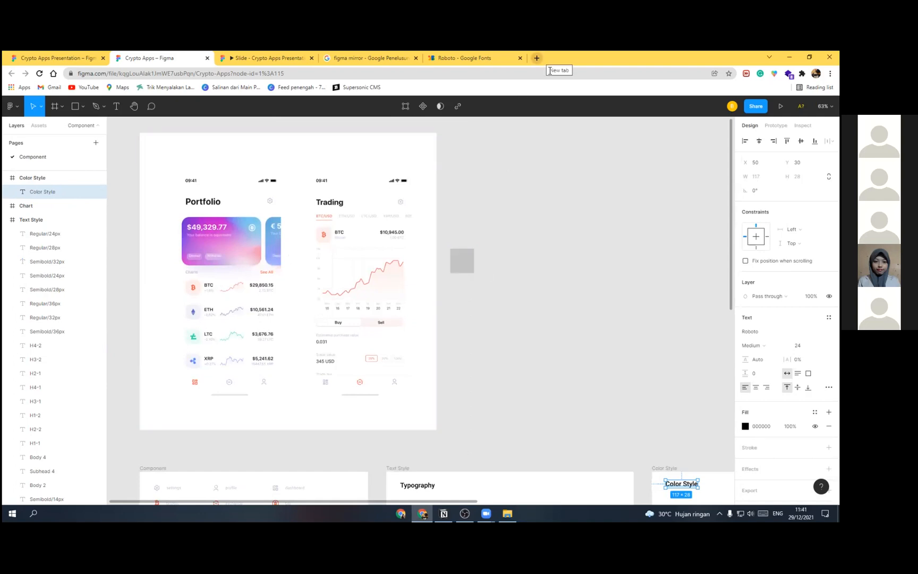
pyautogui.click(536, 57)
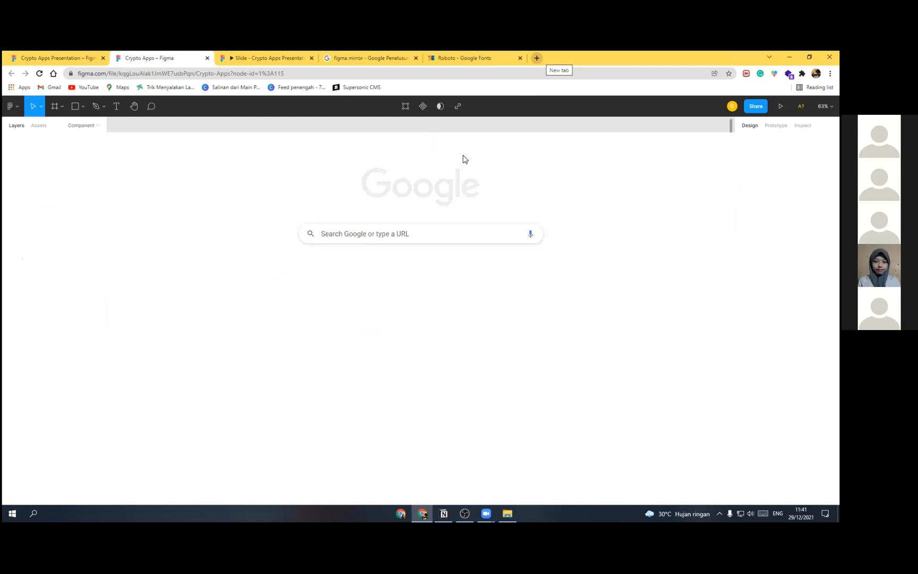
pyautogui.write('colorhunt')
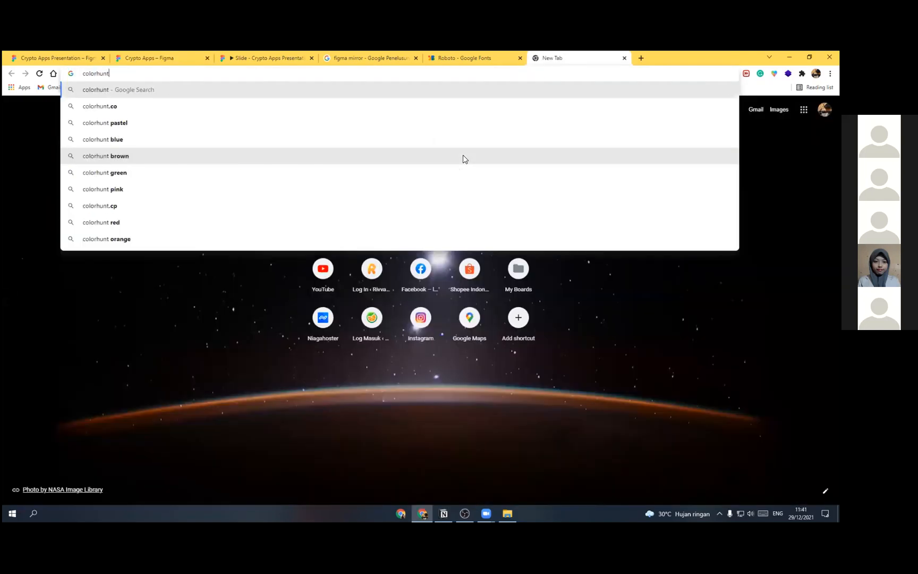
pyautogui.press('Return')
pyautogui.click(122, 197)
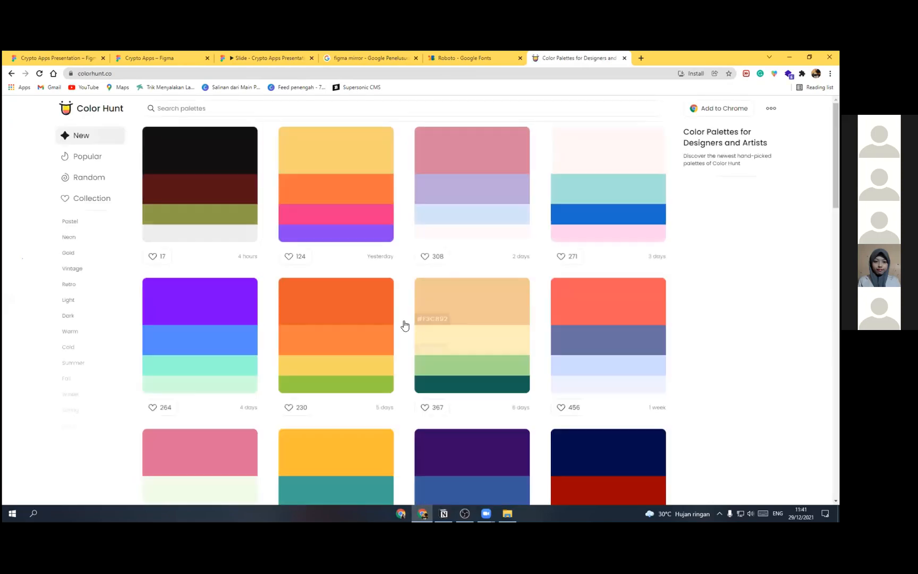
pyautogui.click(299, 168)
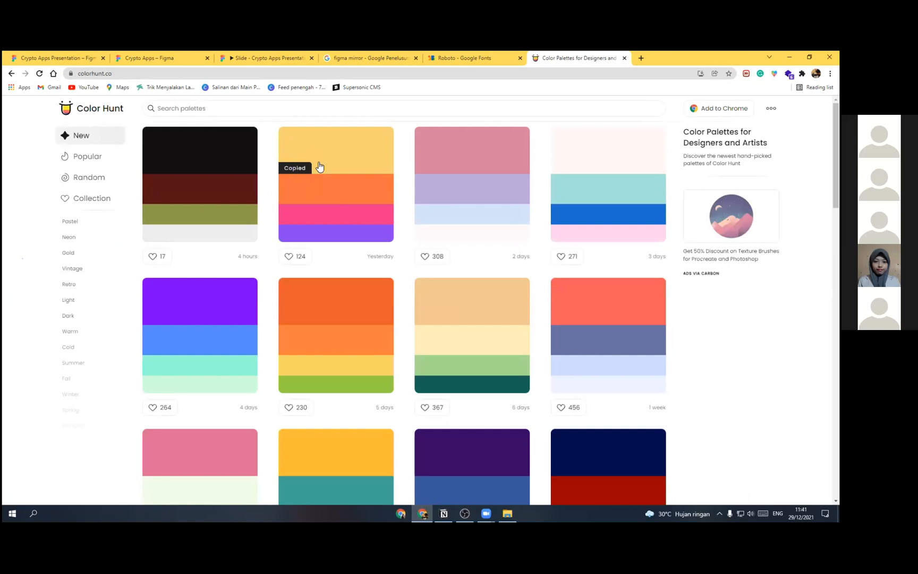
# Step: Search the web for "coloor" in a separate tab and open the Coolors color scheme generator site
pyautogui.click(642, 58)
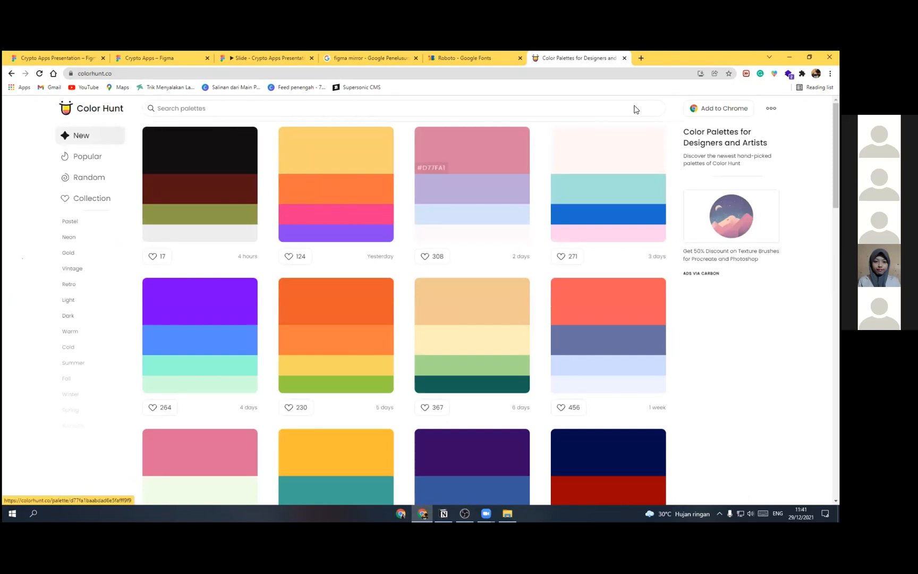
pyautogui.write('col')
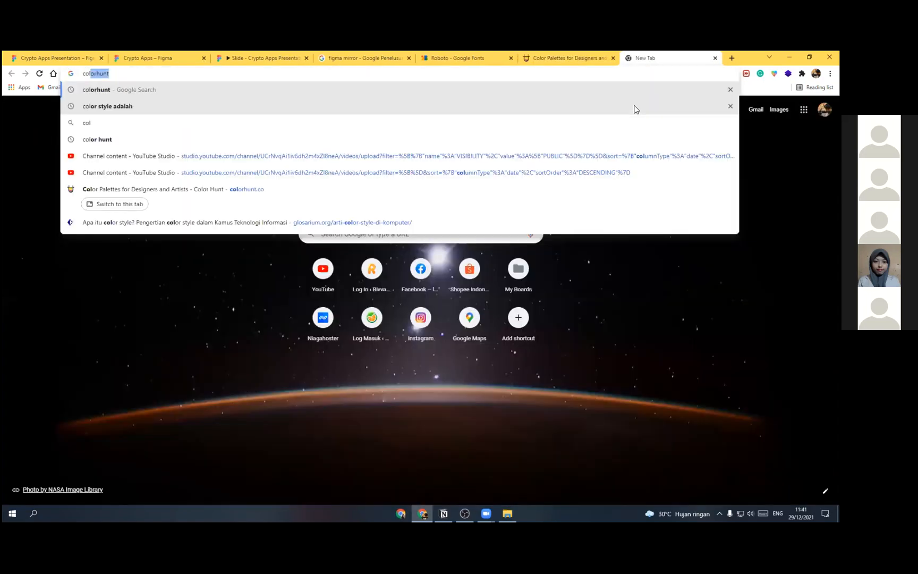
pyautogui.write('oro')
pyautogui.press('BackSpace')
pyautogui.press('BackSpace')
pyautogui.write('or')
pyautogui.press('Return')
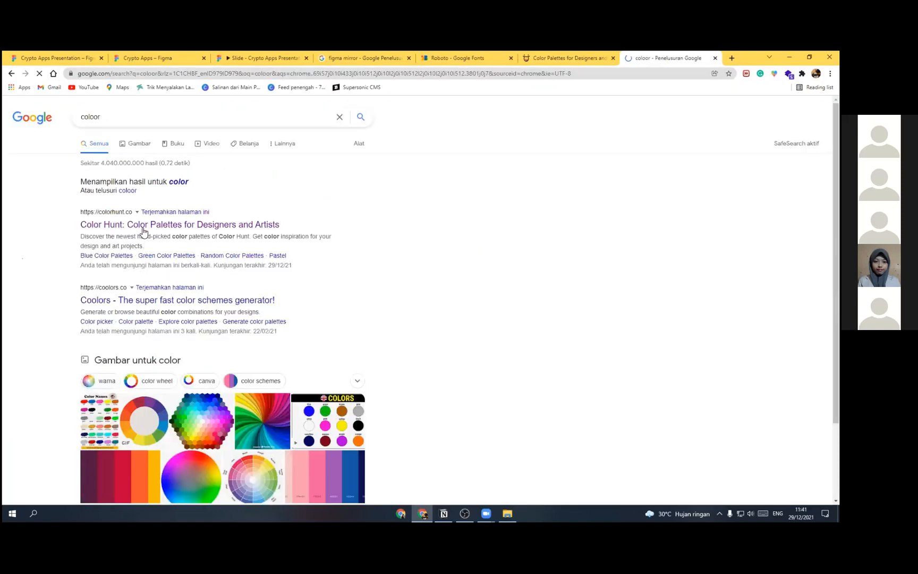
pyautogui.click(167, 301)
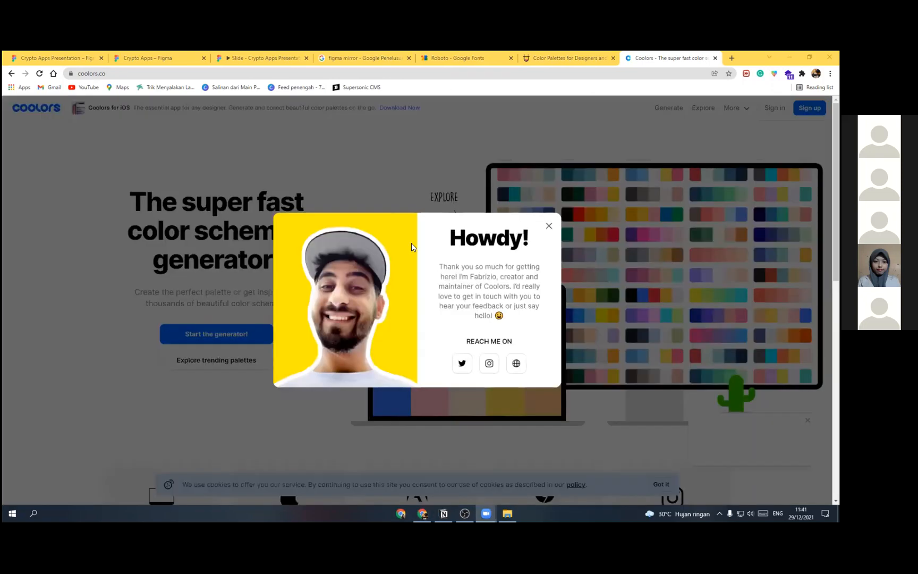
# Step: Start the Coolors palette generator from its home page, generate a random palette and dismiss the tutorial
pyautogui.scroll(-3, 373, 222)
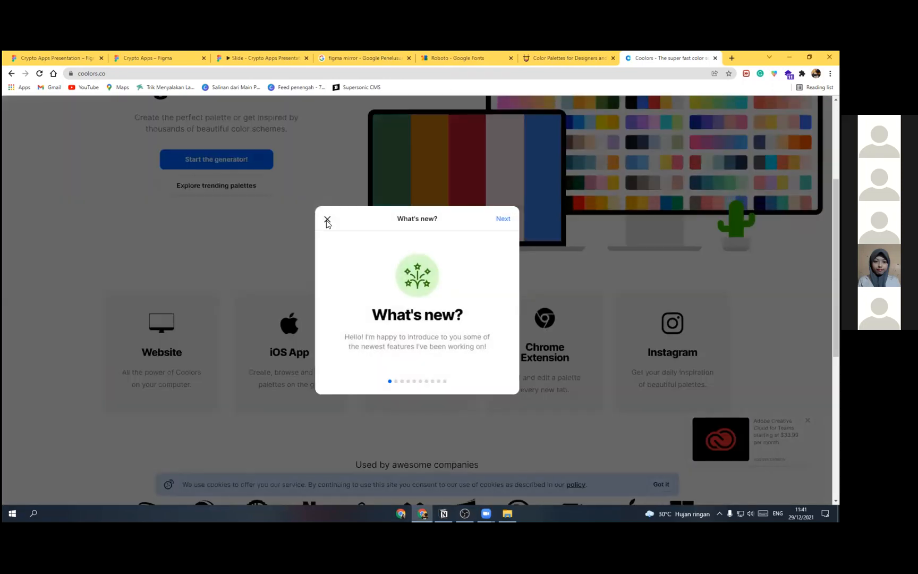
pyautogui.click(235, 332)
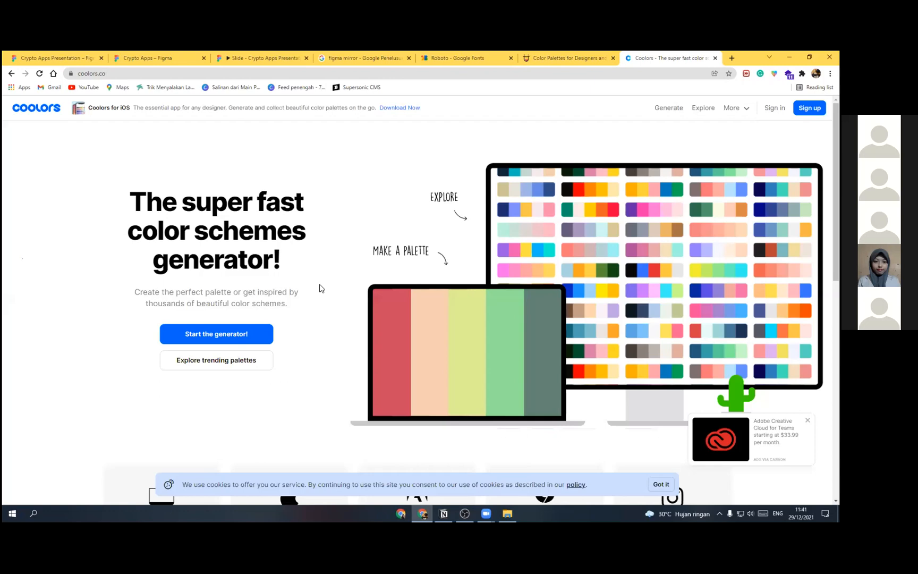
pyautogui.scroll(-5, 318, 287)
pyautogui.scroll(3, 318, 255)
pyautogui.click(426, 245)
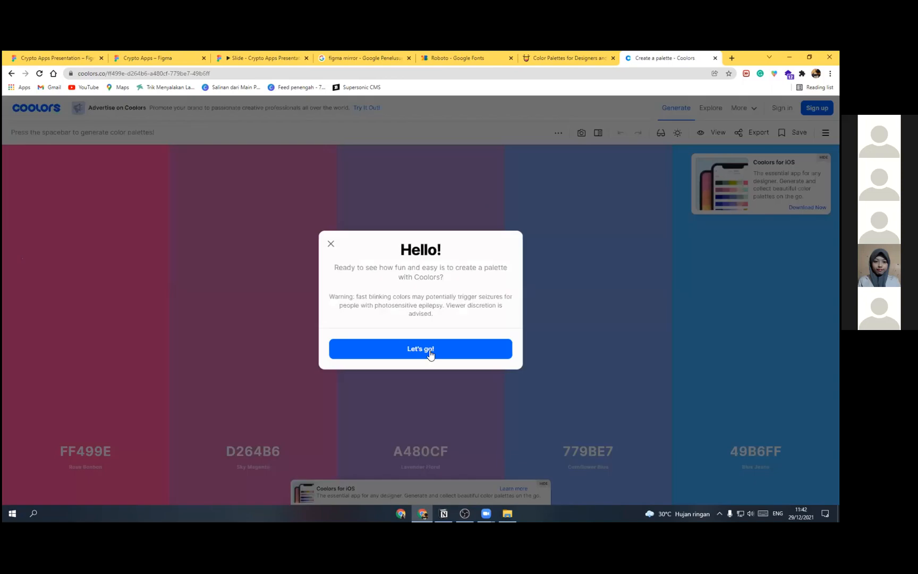
pyautogui.click(429, 352)
pyautogui.press('space')
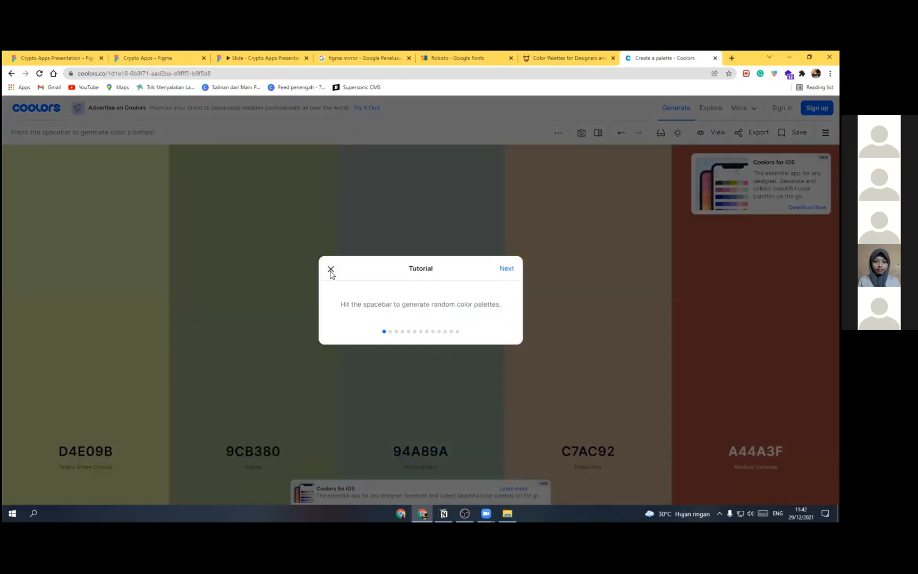
pyautogui.click(331, 269)
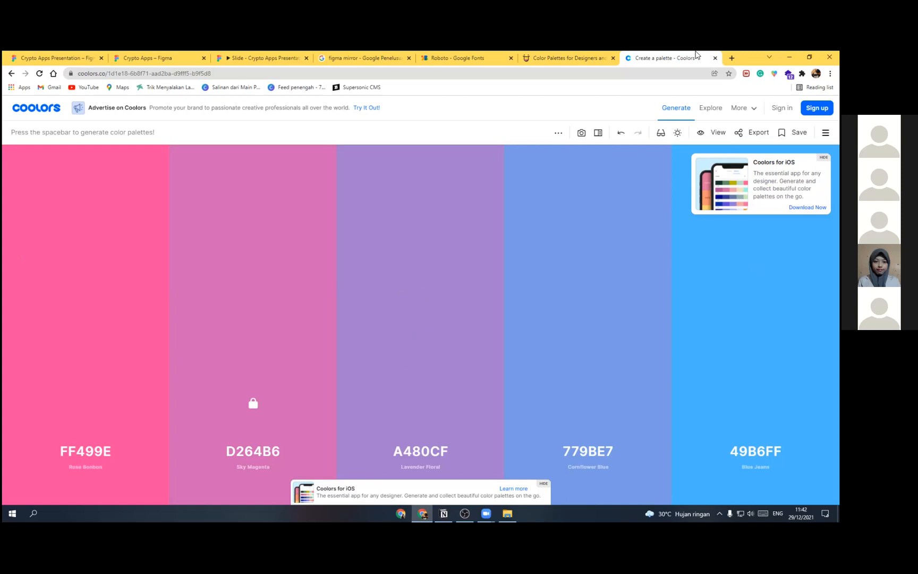
# Step: Return to the Crypto Apps file and fill the gray square with the orange F76451 sampled from the reference's BTC icon
pyautogui.click(110, 52)
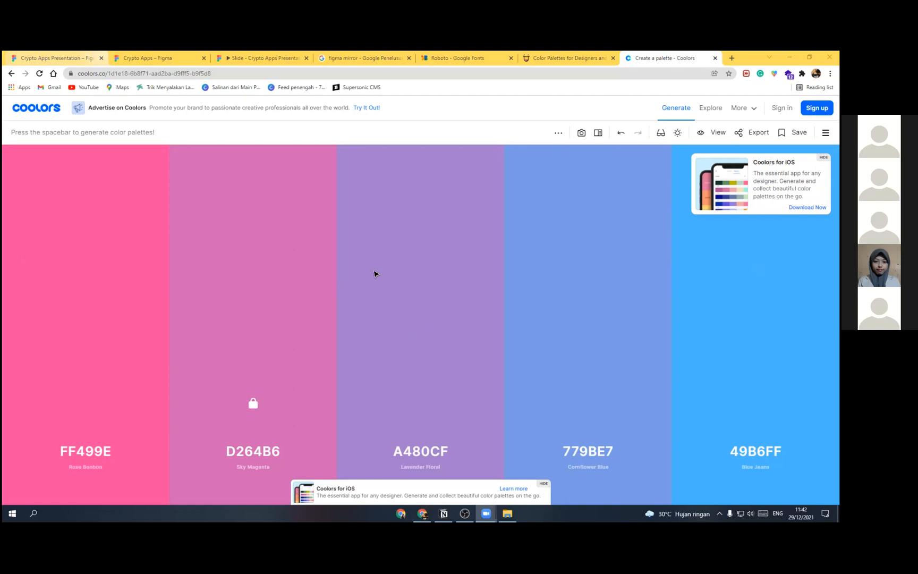
pyautogui.hotkey('ctrl', '2')
pyautogui.click(466, 259)
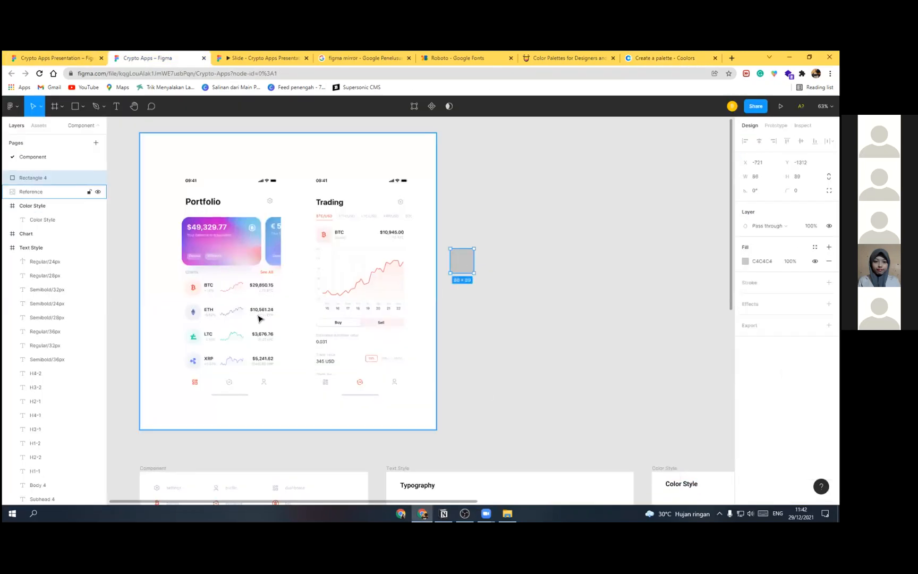
pyautogui.scroll(2, 256, 312)
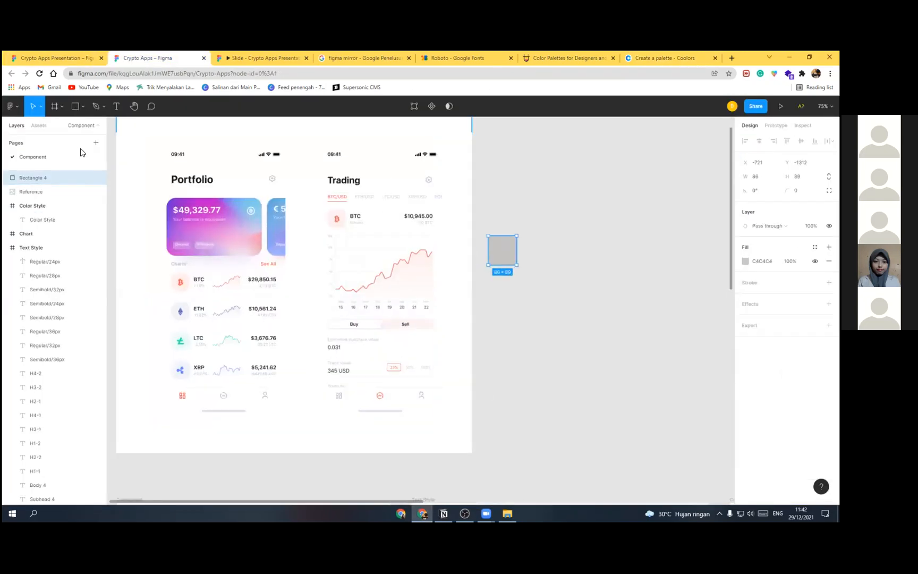
pyautogui.click(745, 261)
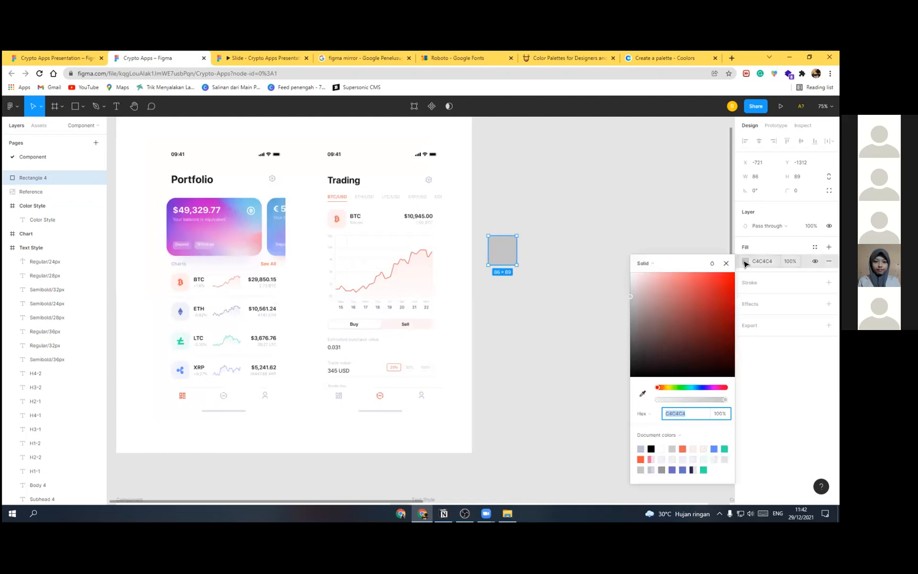
pyautogui.click(642, 393)
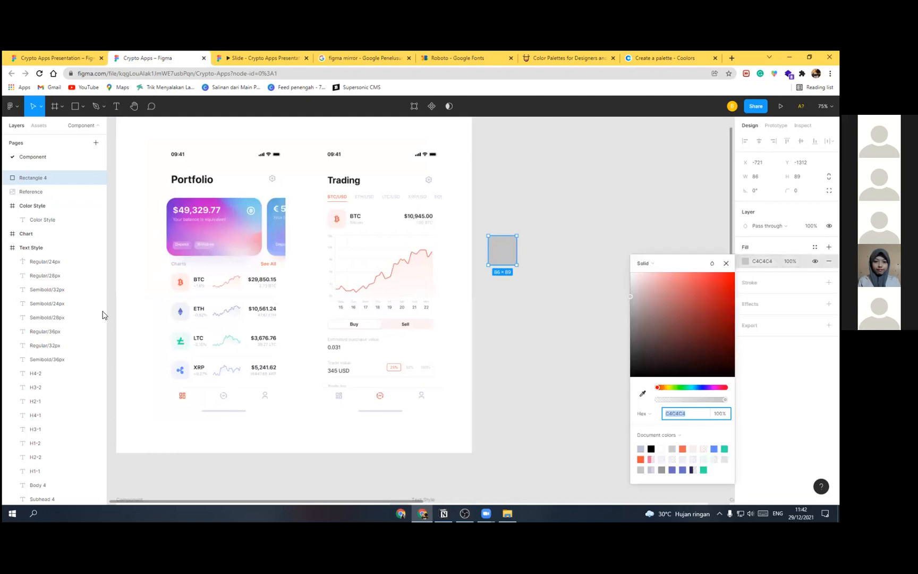
pyautogui.click(181, 280)
pyautogui.click(507, 303)
# Step: Duplicate the orange square below itself and fill the copy with the light pink FFEEEC sampled from the reference's BTC icon background
pyautogui.click(507, 263)
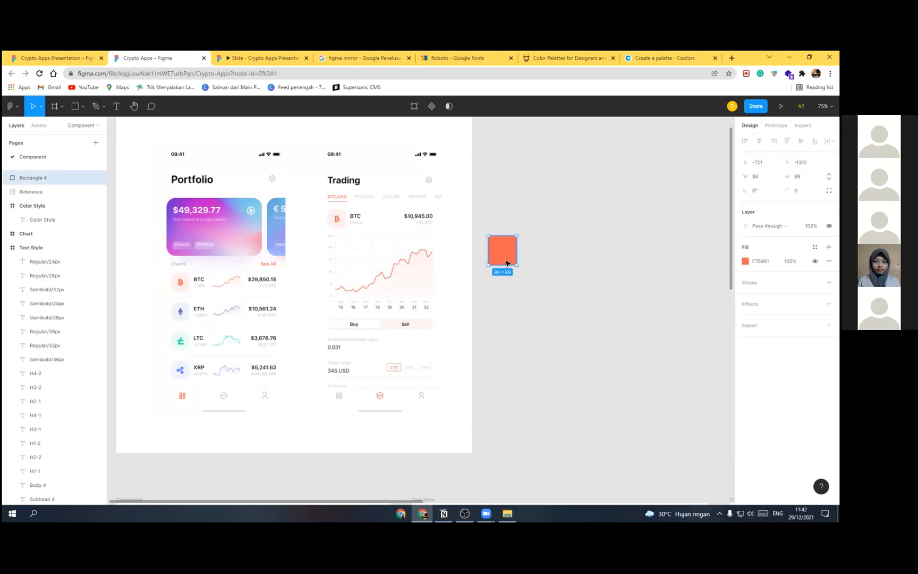
pyautogui.moveTo(509, 264); pyautogui.dragTo(506, 296)
pyautogui.click(747, 262)
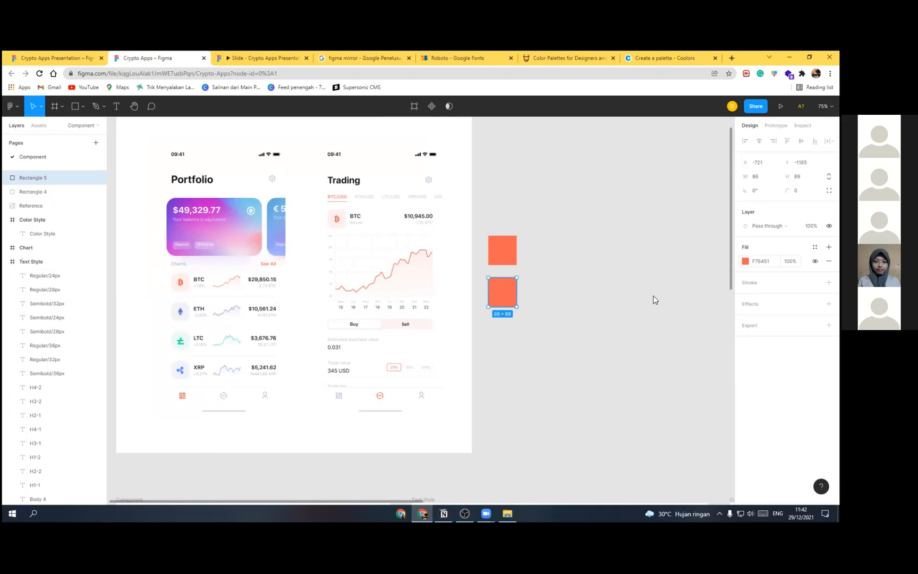
pyautogui.click(642, 394)
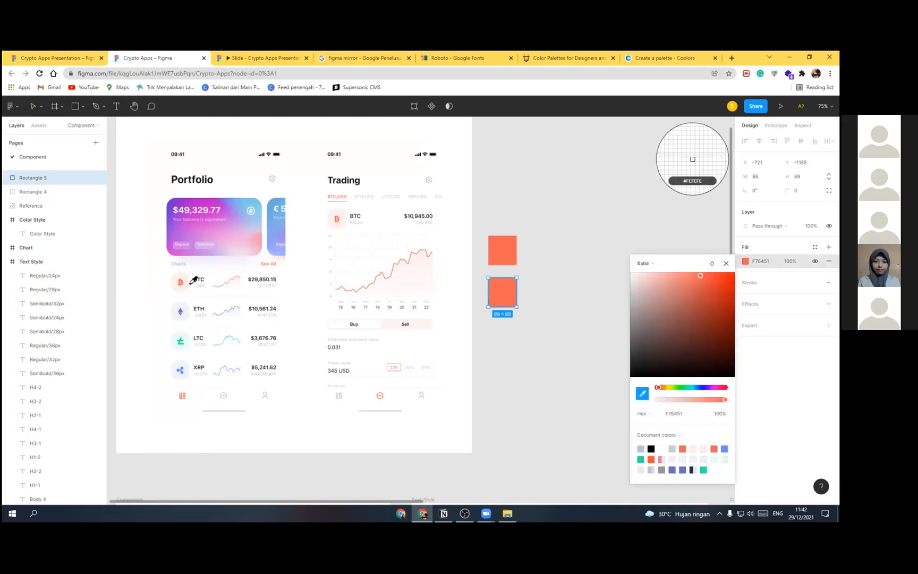
pyautogui.click(492, 328)
pyautogui.click(552, 341)
# Step: Duplicate the orange and light pink pair of squares twice to form three side-by-side columns
pyautogui.click(504, 256)
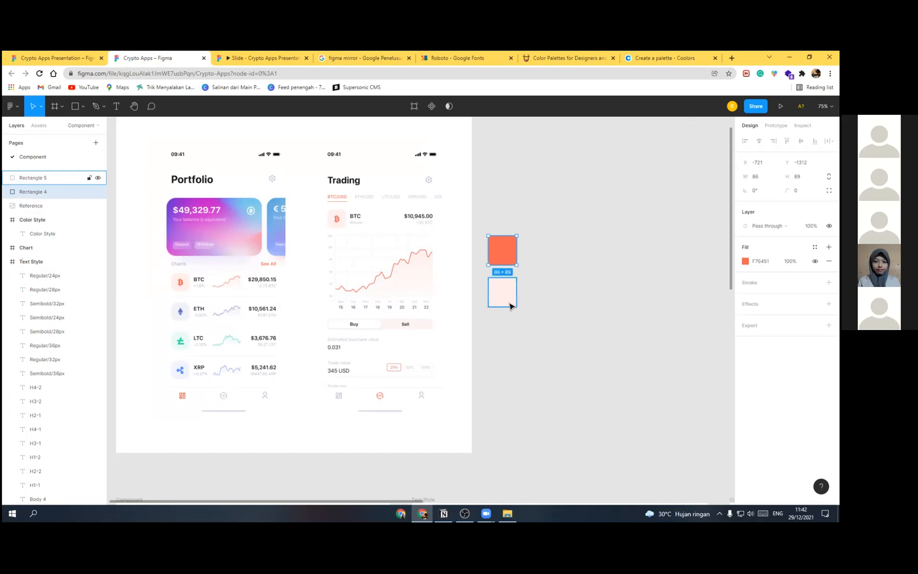
pyautogui.keyDown('shift'); pyautogui.click(506, 293); pyautogui.keyUp('shift')
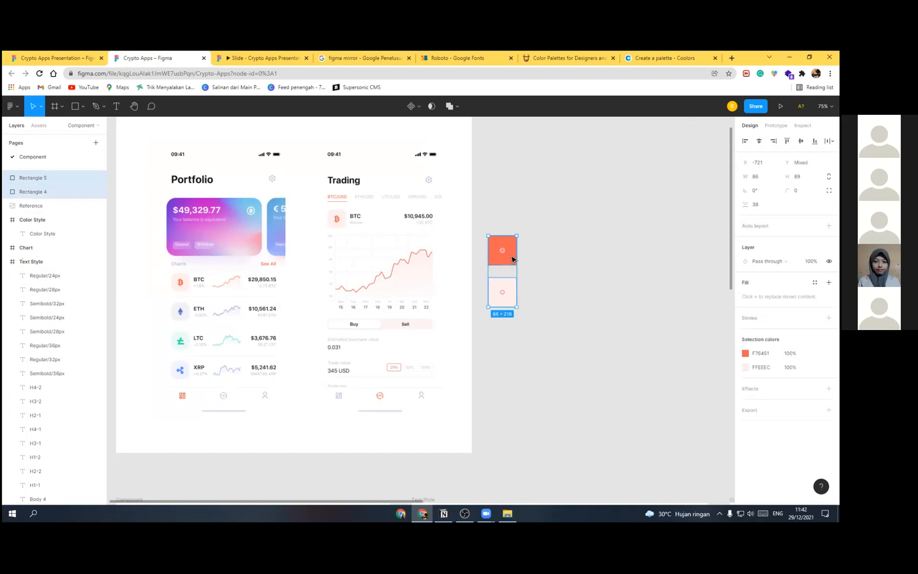
pyautogui.moveTo(553, 264)
pyautogui.mouseDown()
pyautogui.moveTo(550, 276)
pyautogui.moveTo(547, 258)
pyautogui.mouseUp()
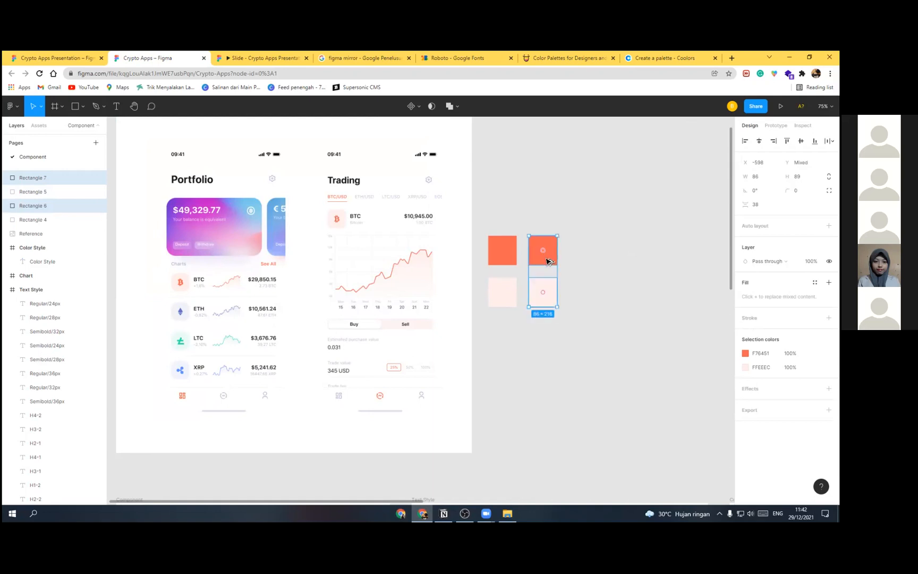
pyautogui.hotkey('ctrl', 'd')
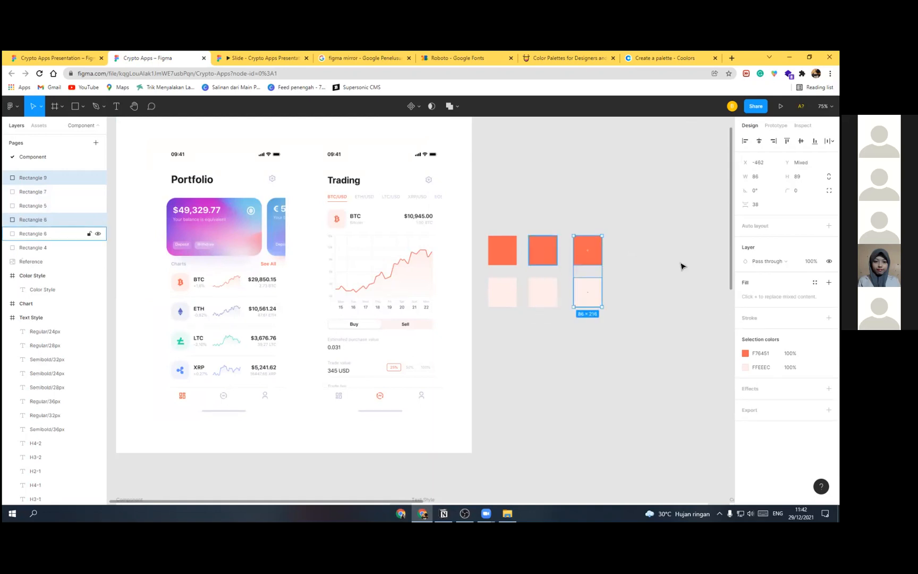
# Step: Fill the second column's upper square with the indigo 6374C3 sampled from the reference's ETH icon
pyautogui.click(541, 251)
pyautogui.press('i')
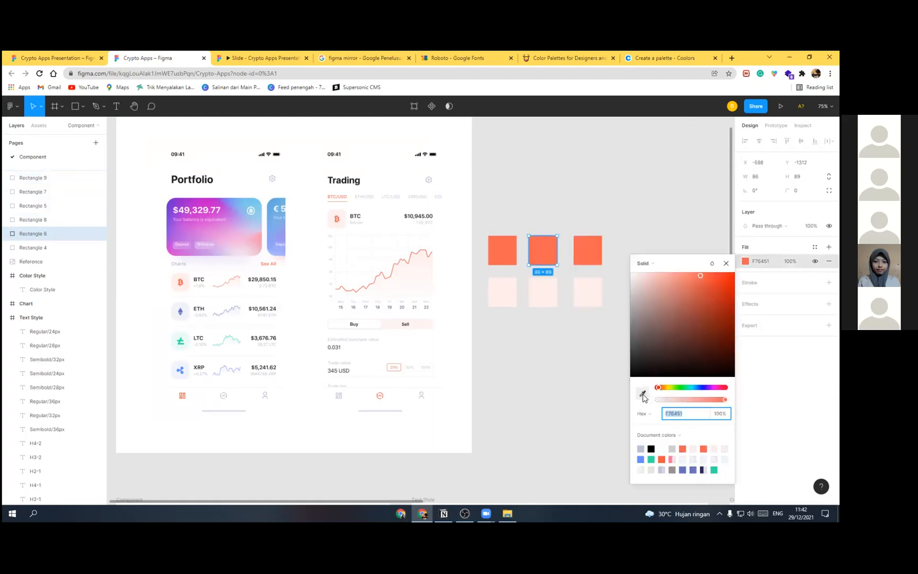
pyautogui.click(589, 252)
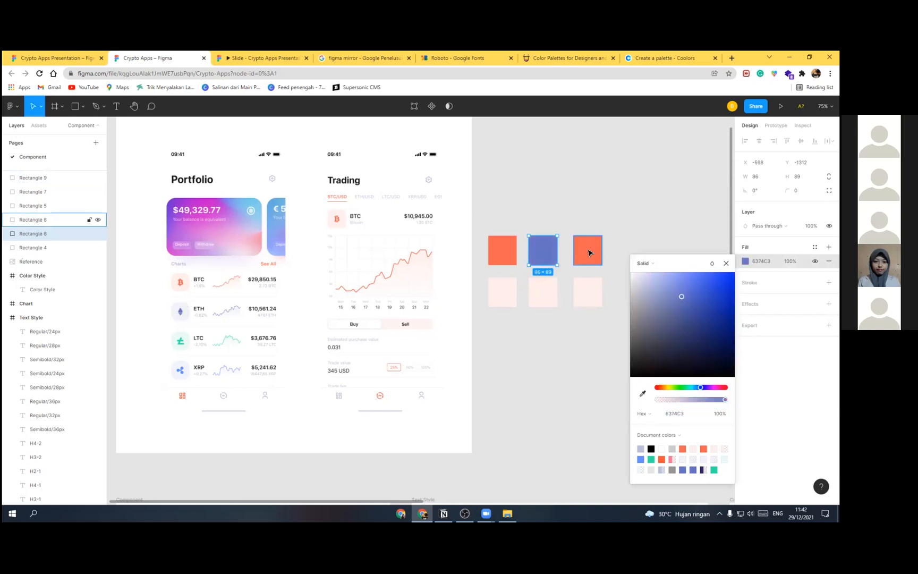
# Step: Fill the third column's upper square with the green 30E0A1 sampled from the reference's LTC icon
pyautogui.click(588, 250)
pyautogui.click(745, 261)
pyautogui.click(643, 394)
pyautogui.click(181, 339)
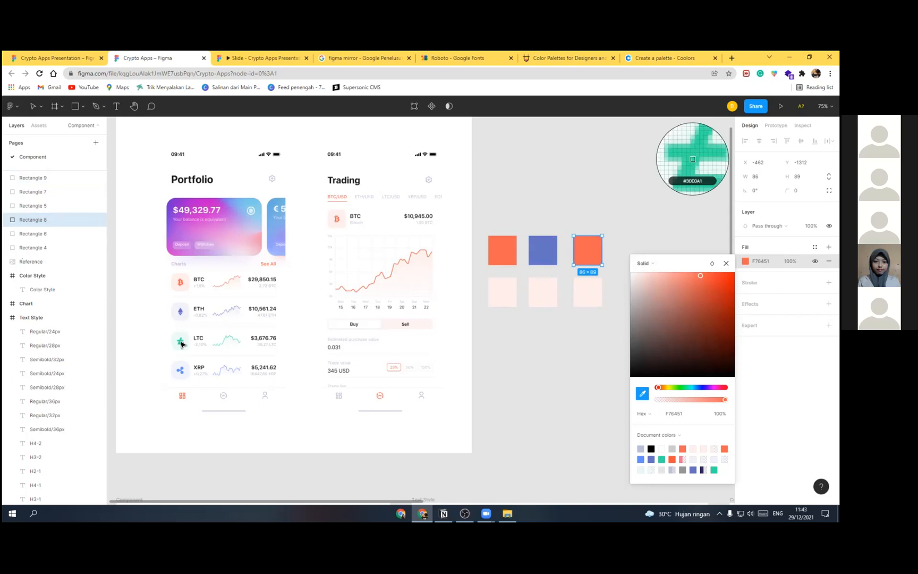
pyautogui.click(625, 274)
# Step: Duplicate the green column as a fourth column and fill its upper square with the blue 638FFE sampled from the reference's XRP icon
pyautogui.click(592, 289)
pyautogui.keyDown('shift'); pyautogui.click(589, 254); pyautogui.keyUp('shift')
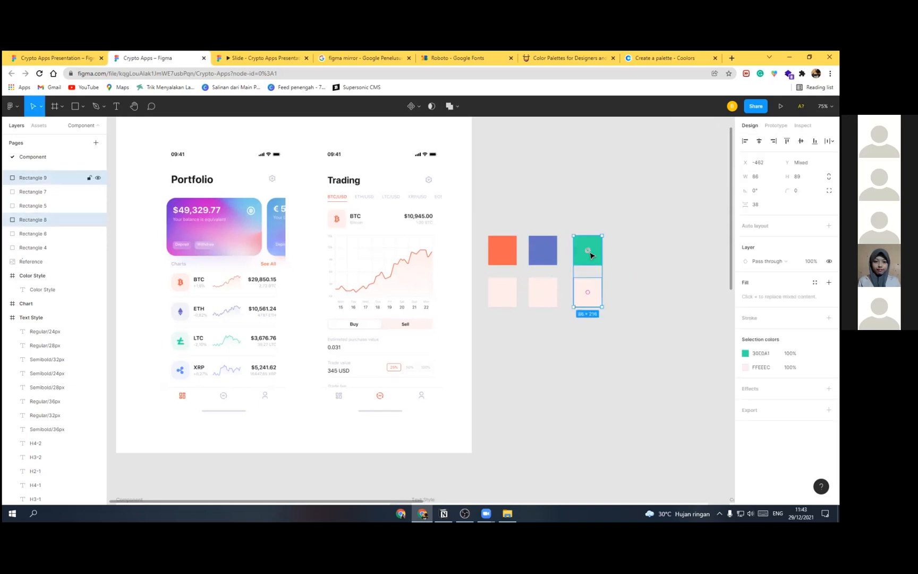
pyautogui.moveTo(590, 255); pyautogui.dragTo(633, 262)
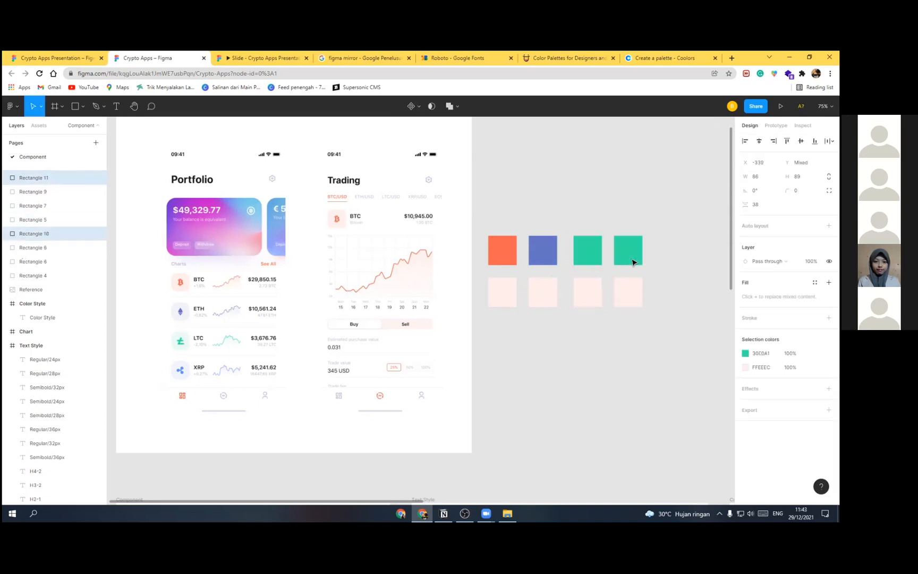
pyautogui.click(631, 257)
pyautogui.click(745, 261)
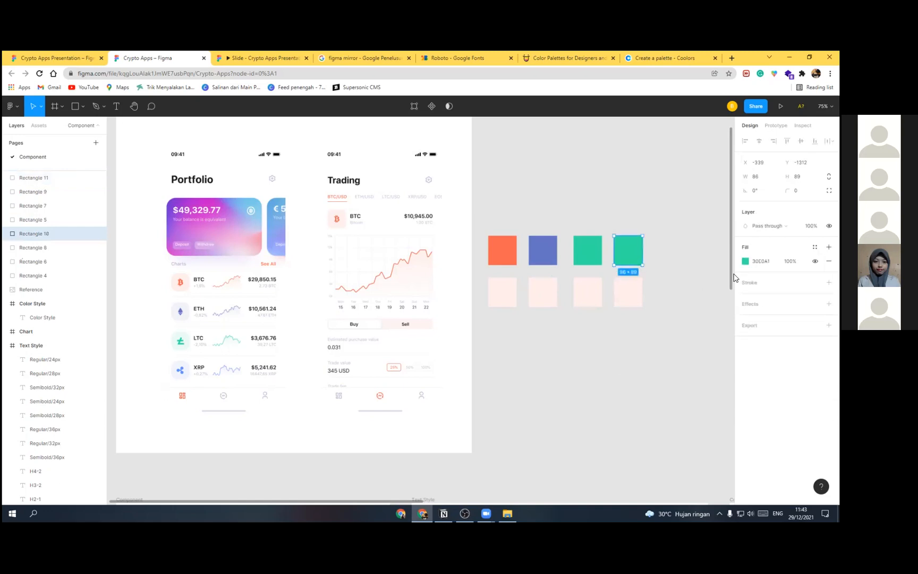
pyautogui.click(642, 393)
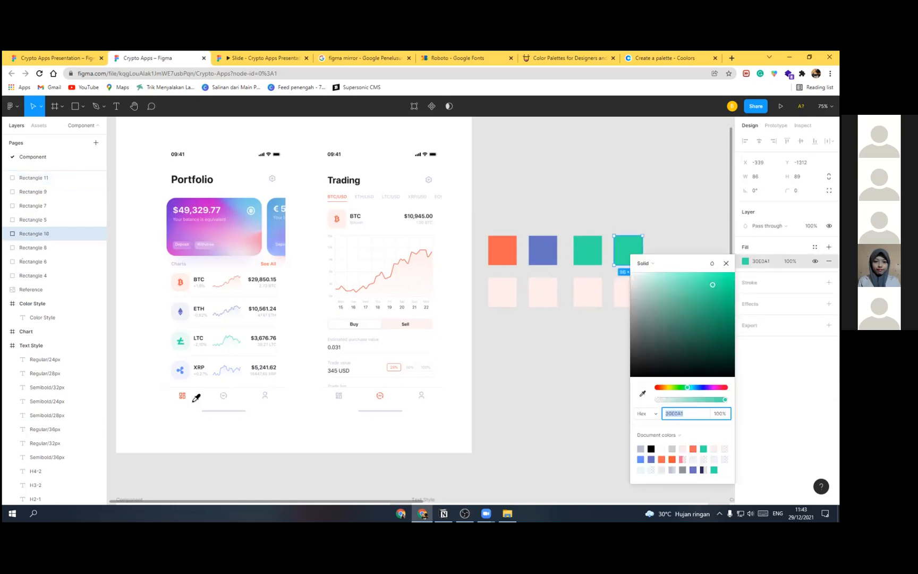
pyautogui.click(179, 370)
pyautogui.click(547, 331)
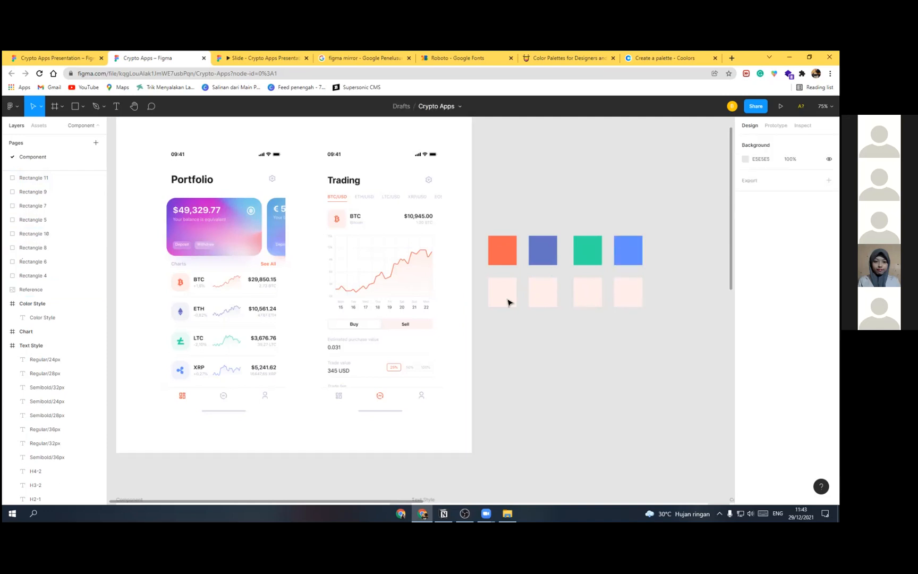
# Step: Fill the pale square below the indigo one with F0F2F9 sampled from the ETH icon's background
pyautogui.click(547, 300)
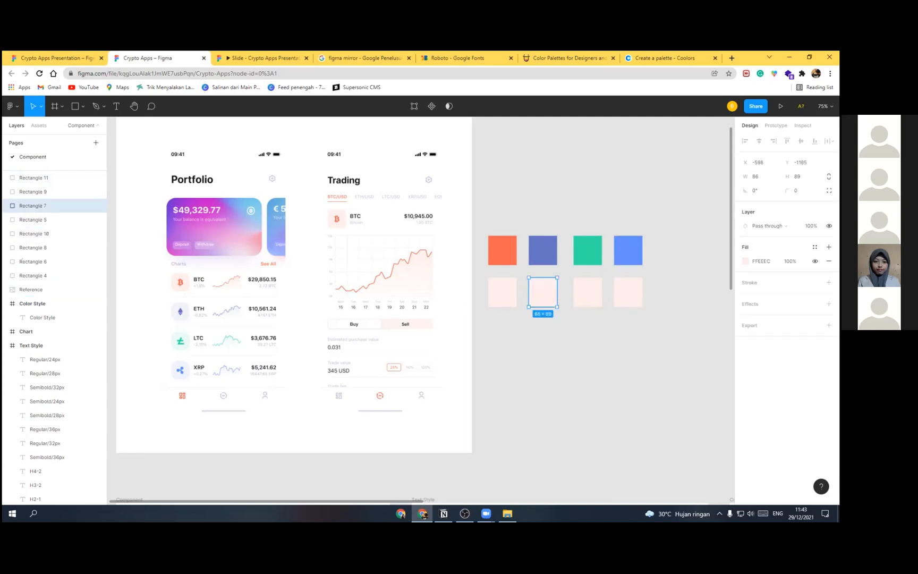
pyautogui.click(745, 261)
pyautogui.click(641, 393)
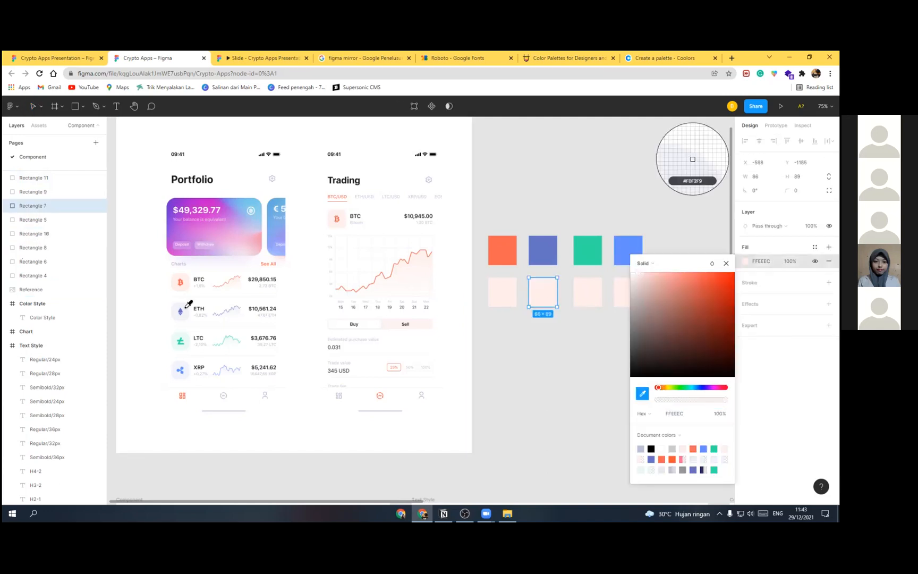
pyautogui.click(692, 159)
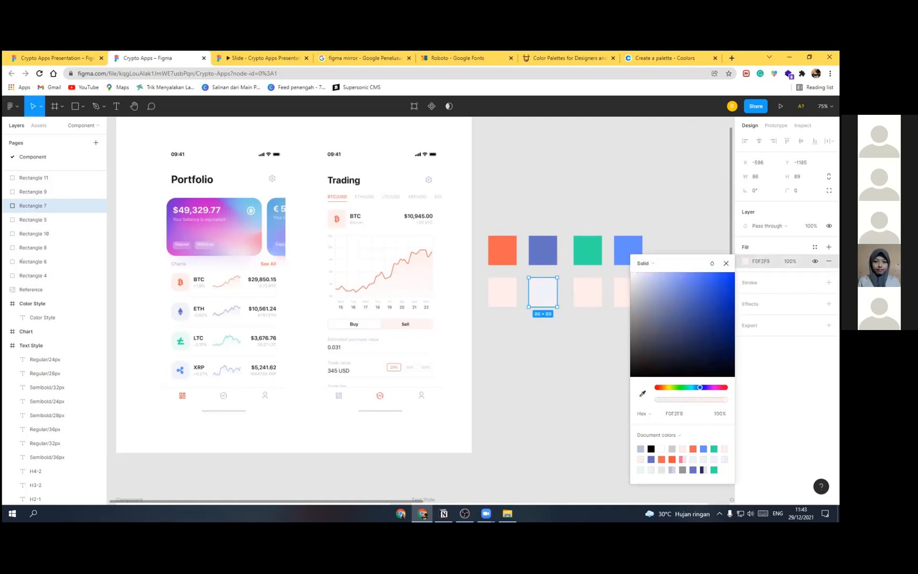
pyautogui.click(692, 234)
# Step: Fill the pale square below the green one with the light green sampled from the LTC icon's background
pyautogui.click(587, 300)
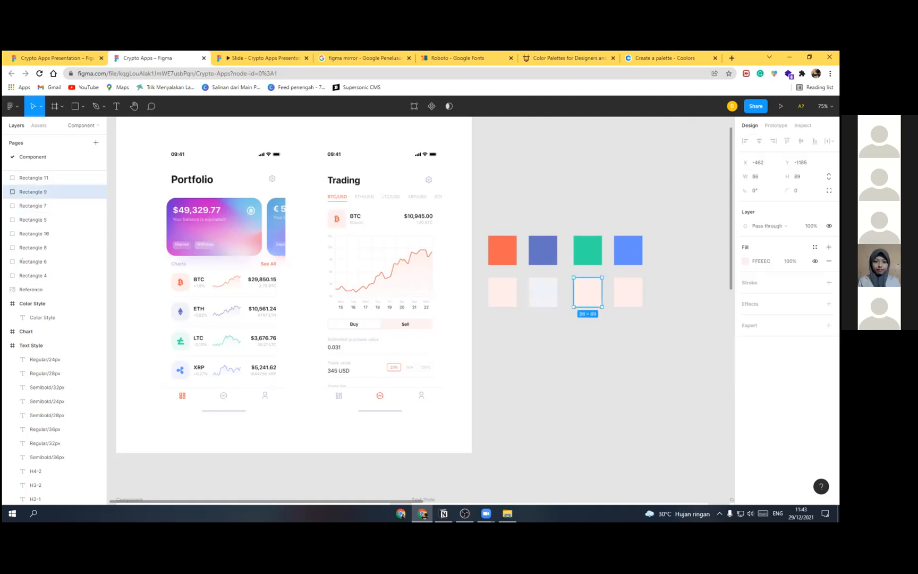
pyautogui.click(746, 261)
pyautogui.click(641, 393)
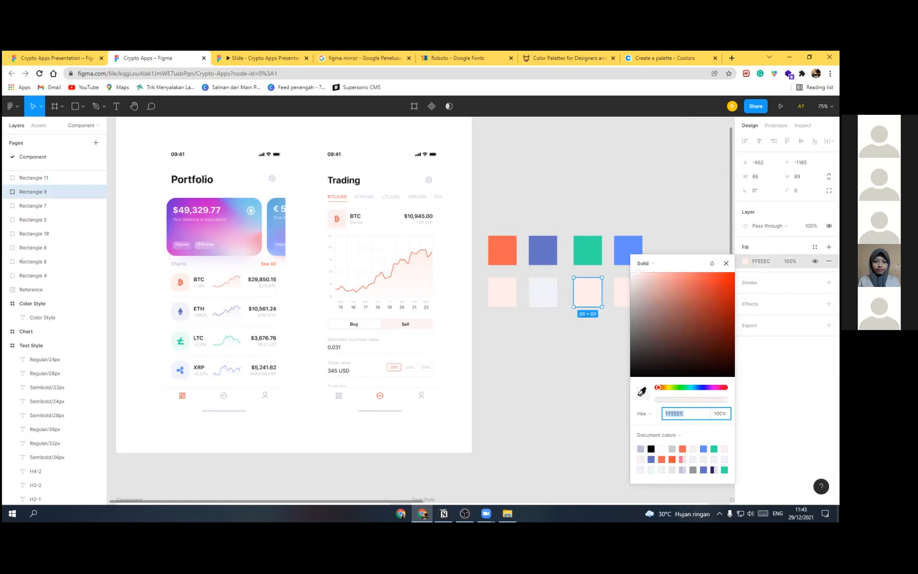
pyautogui.click(181, 343)
pyautogui.click(608, 295)
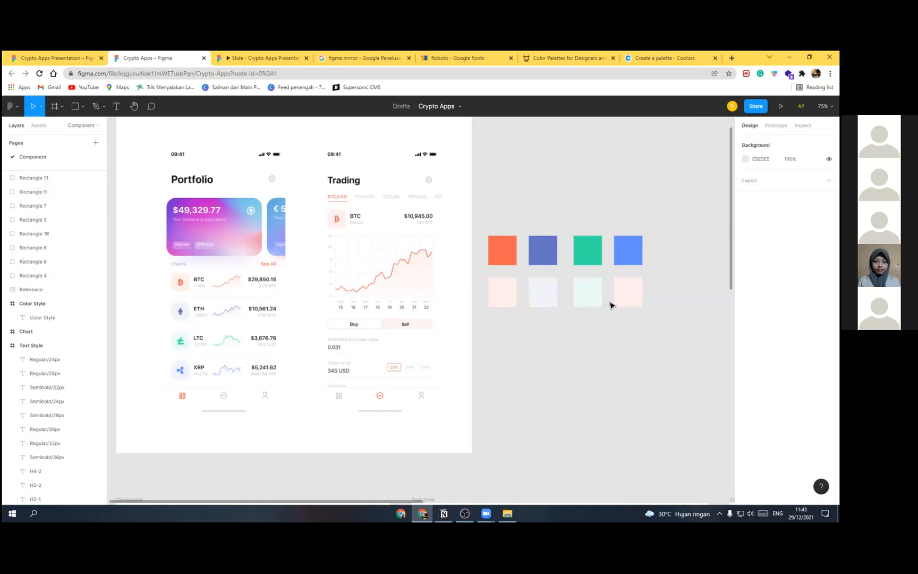
# Step: Fill the pale square below the blue one with the light blue sampled from the XRP icon's background
pyautogui.click(628, 292)
pyautogui.click(745, 261)
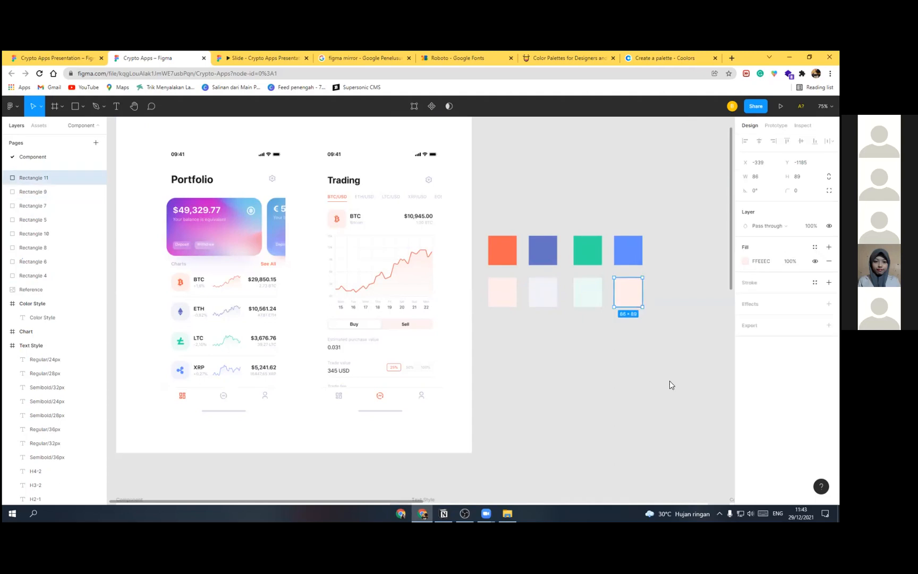
pyautogui.click(641, 393)
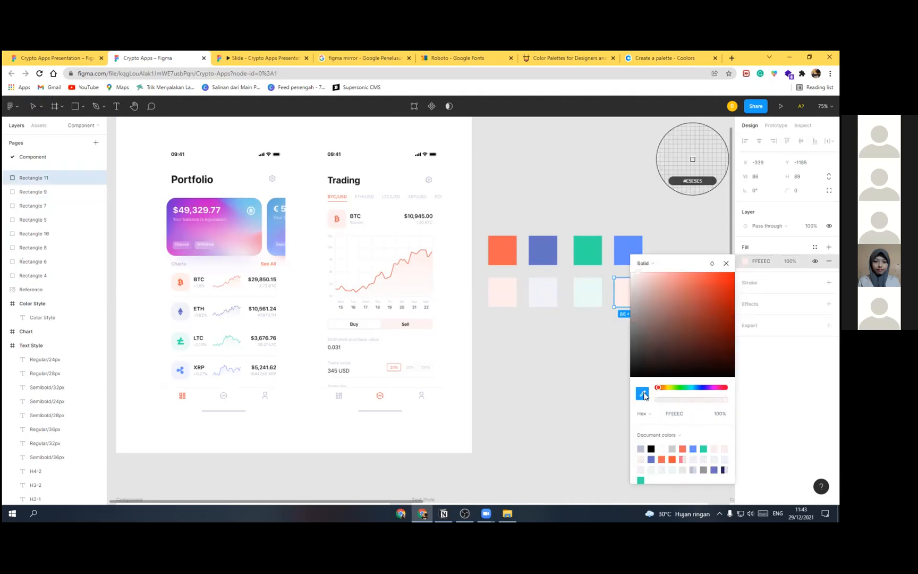
pyautogui.click(187, 368)
# Step: Group the eight color swatches and move the group into the Color Style frame below its heading
pyautogui.moveTo(667, 356); pyautogui.dragTo(498, 228)
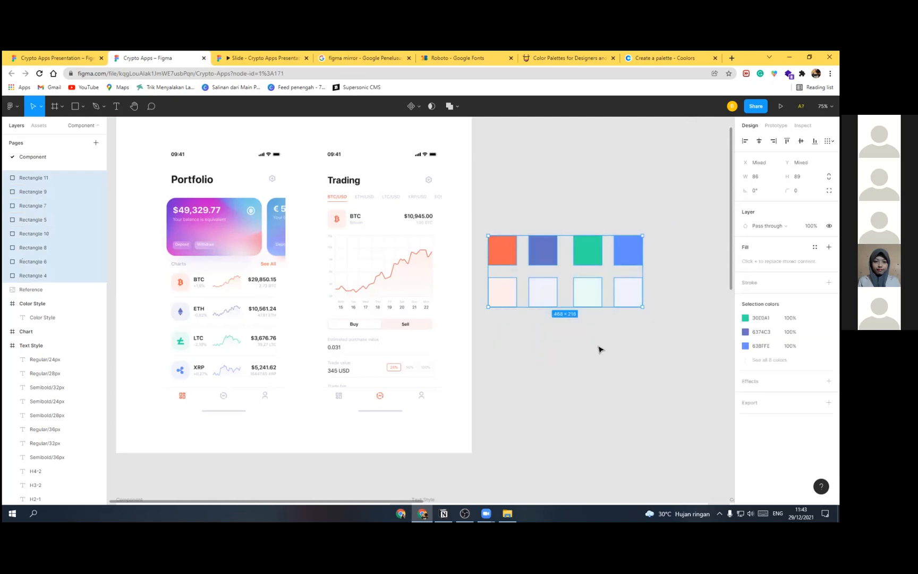
pyautogui.hotkey('ctrl', 'g')
pyautogui.scroll(-2, 594, 255)
pyautogui.hscroll(2, 593, 256)
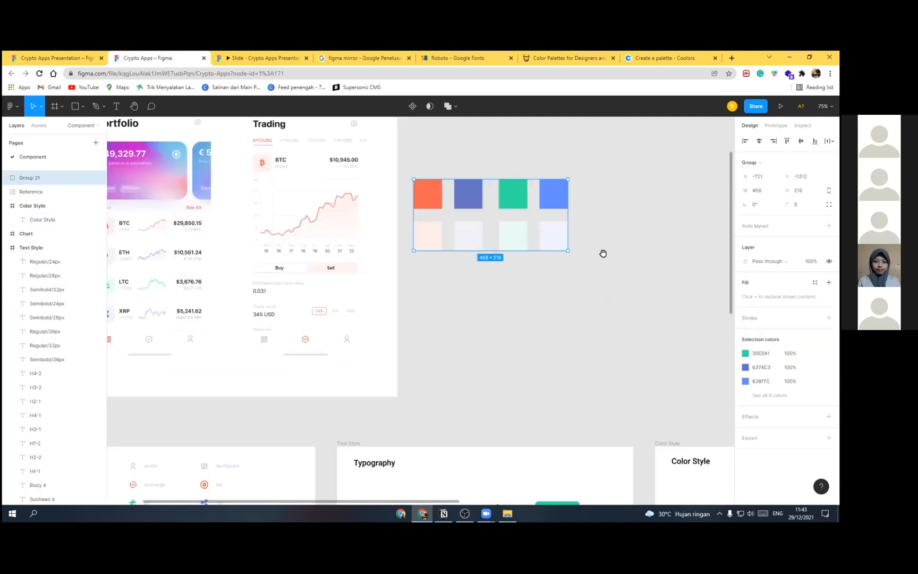
pyautogui.scroll(-4, 600, 255)
pyautogui.moveTo(602, 254); pyautogui.dragTo(374, 202)
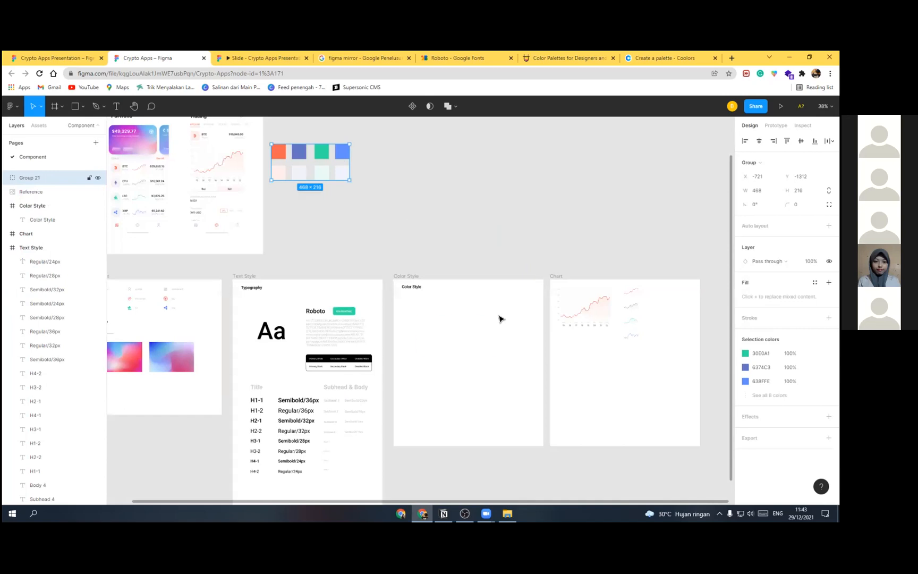
pyautogui.moveTo(343, 154); pyautogui.dragTo(500, 317)
# Step: Switch to the Crypto Apps Presentation file's Slide page and examine the color layout on the Color Style slide
pyautogui.click(52, 60)
pyautogui.click(55, 163)
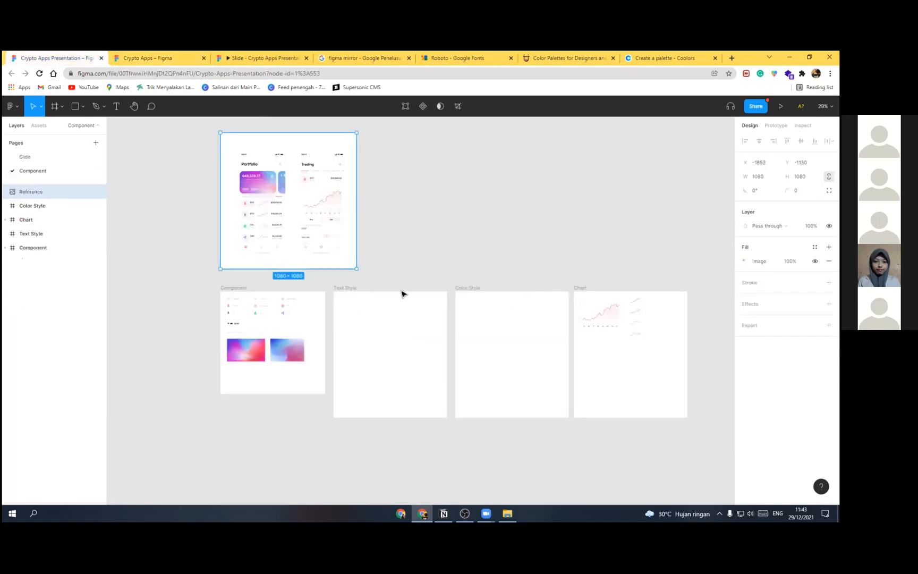
pyautogui.scroll(-1, 343, 366)
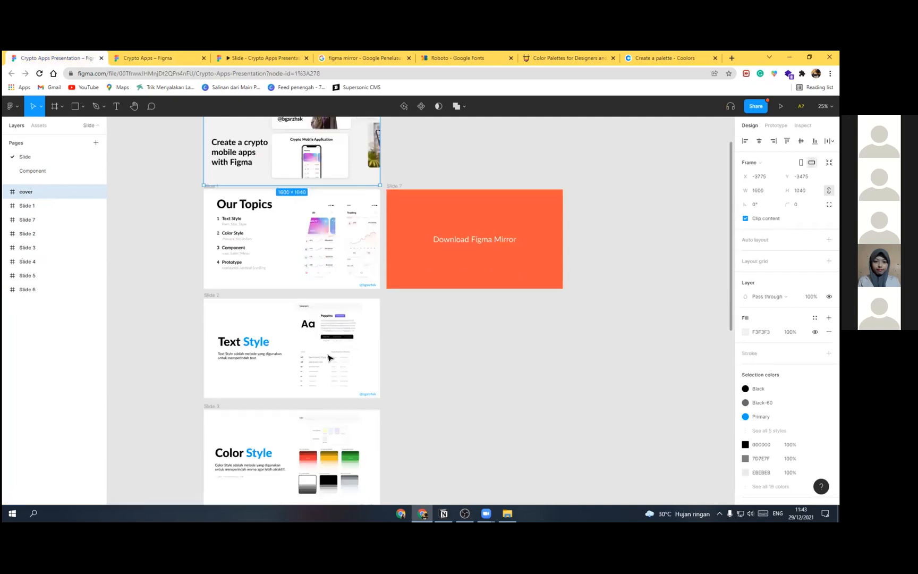
pyautogui.scroll(2, 328, 357)
pyautogui.scroll(-3, 328, 358)
pyautogui.scroll(5, 330, 357)
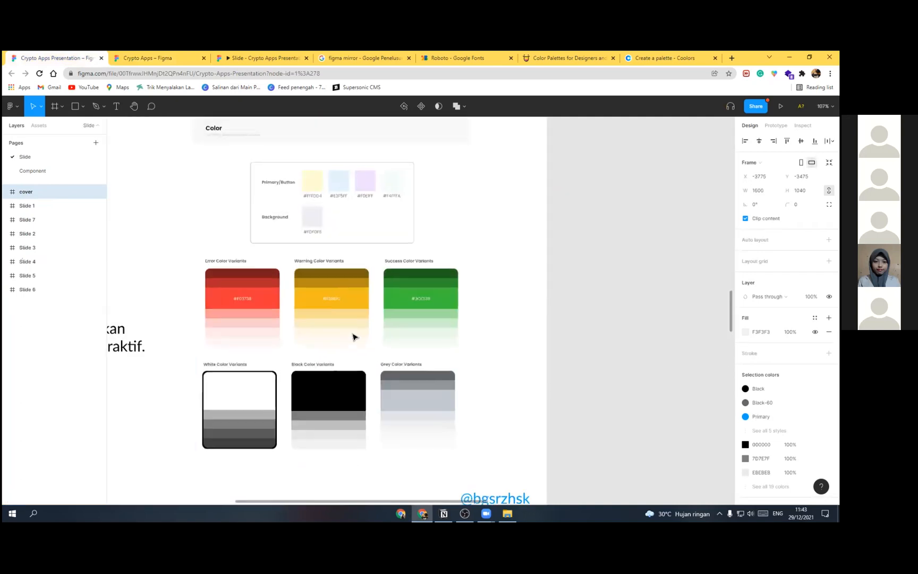
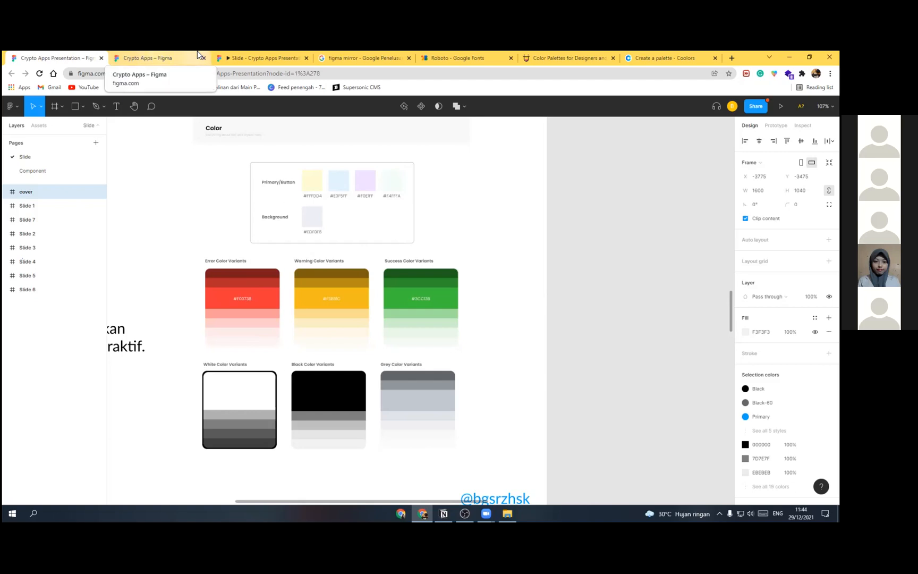
# Step: Return to the Crypto Apps file and draw a rectangle about 210 by 68 below the swatches in the Color Style frame
pyautogui.click(213, 51)
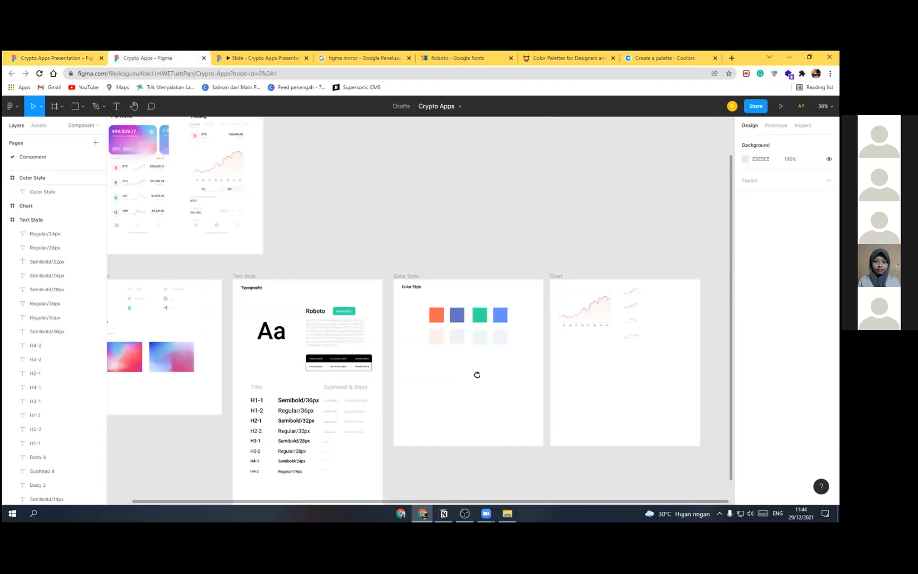
pyautogui.moveTo(413, 272); pyautogui.dragTo(359, 226)
pyautogui.scroll(3, 379, 220)
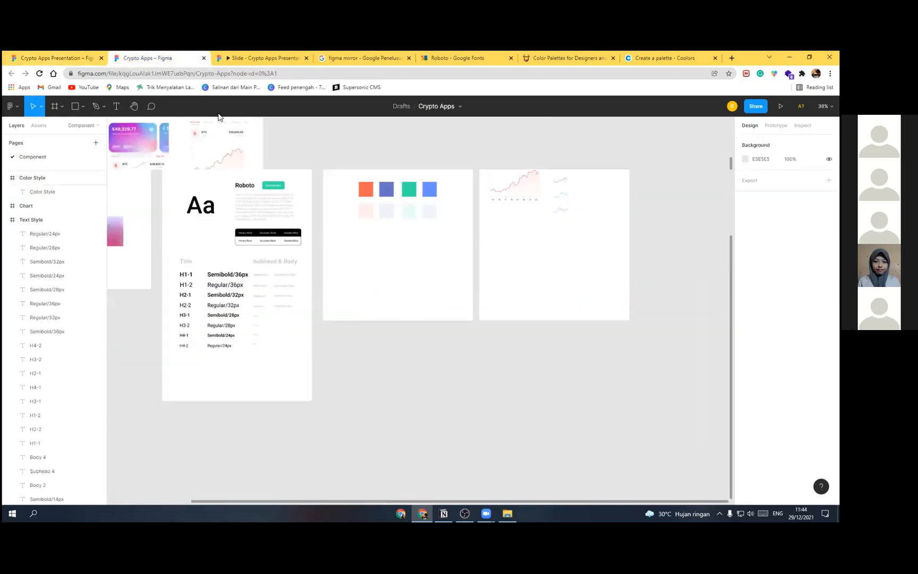
pyautogui.click(77, 111)
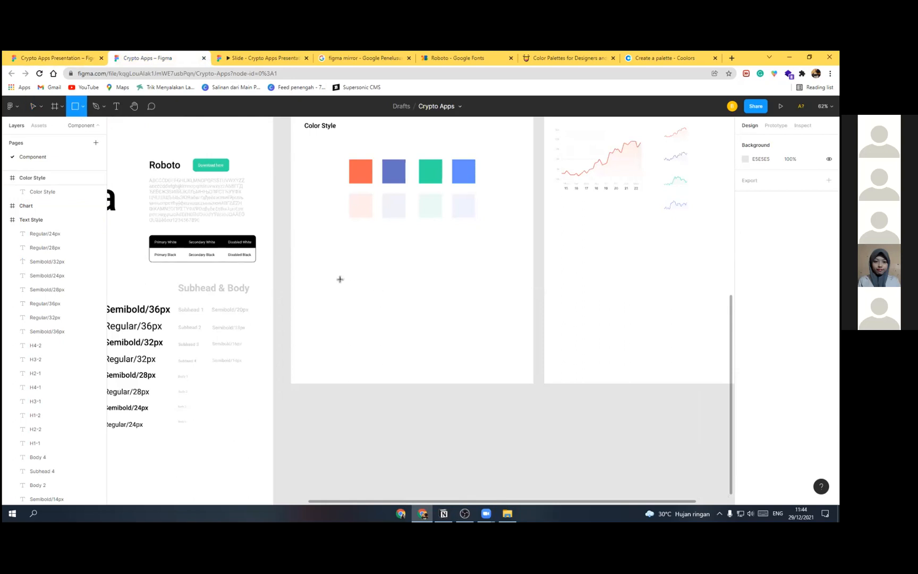
pyautogui.moveTo(392, 296)
pyautogui.mouseDown()
pyautogui.moveTo(340, 275)
pyautogui.moveTo(360, 299)
pyautogui.mouseUp()
pyautogui.scroll(1, 360, 300)
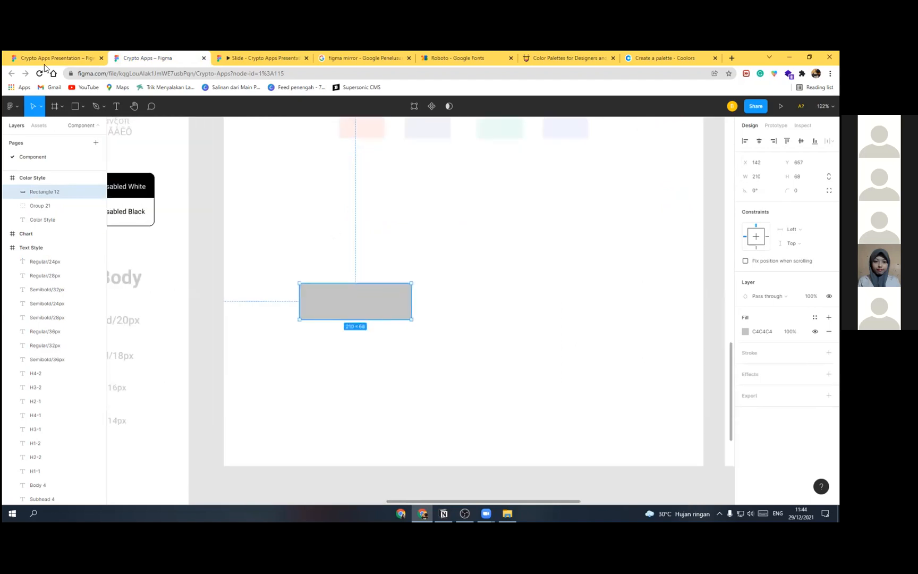
# Step: Look up the Error Color Variants base color in the Crypto Apps Presentation file and fill the new rectangle in Crypto Apps with F03738
pyautogui.click(27, 56)
pyautogui.scroll(3, 252, 294)
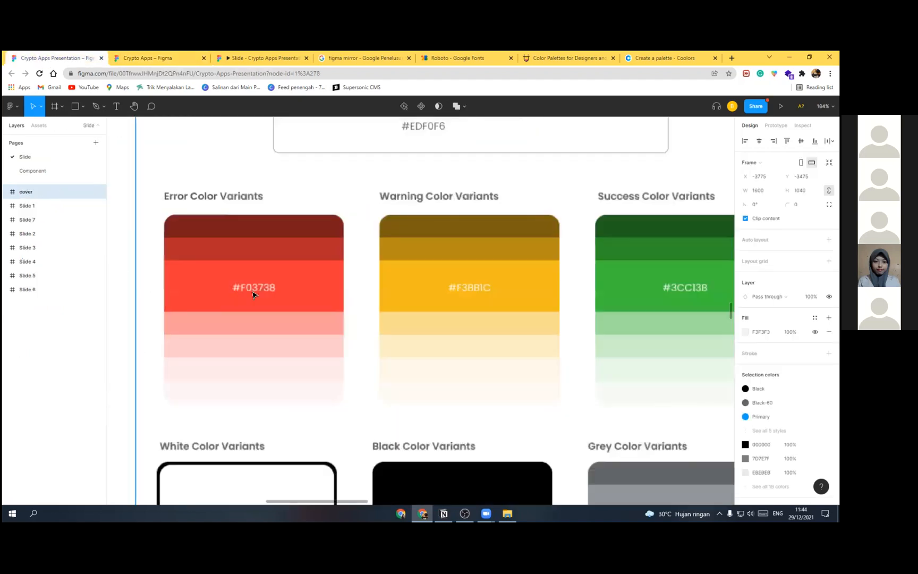
pyautogui.scroll(2, 260, 289)
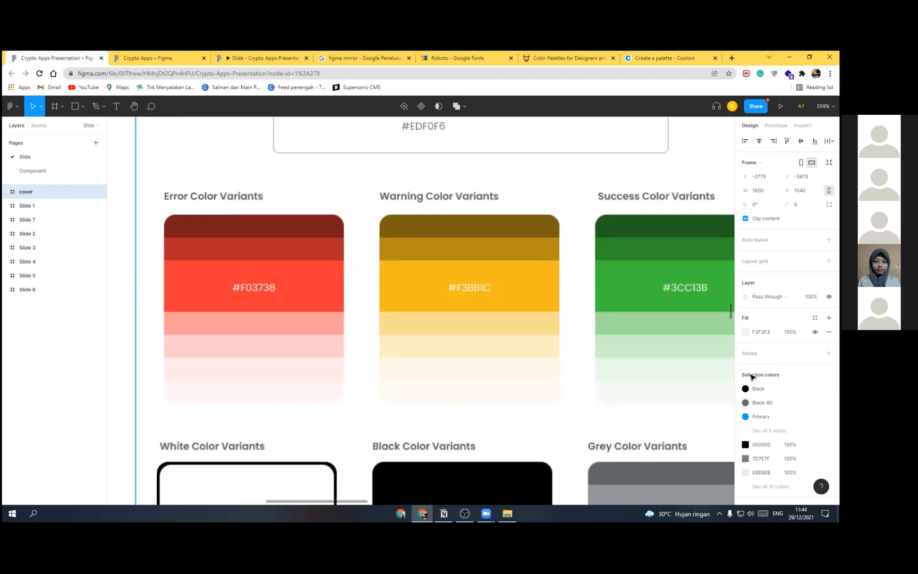
pyautogui.hotkey('ctrl', 'Tab')
pyautogui.click(762, 331)
pyautogui.write('f03738')
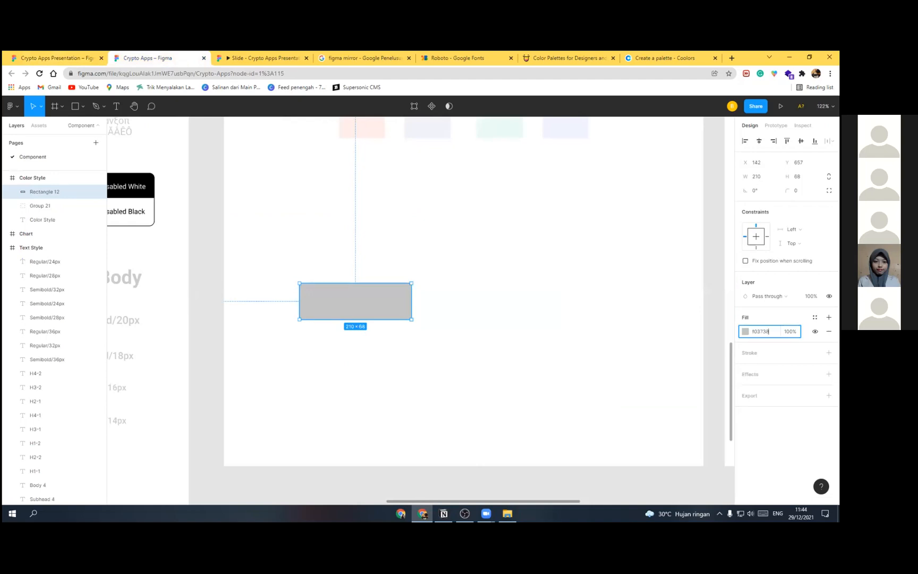
pyautogui.press('Return')
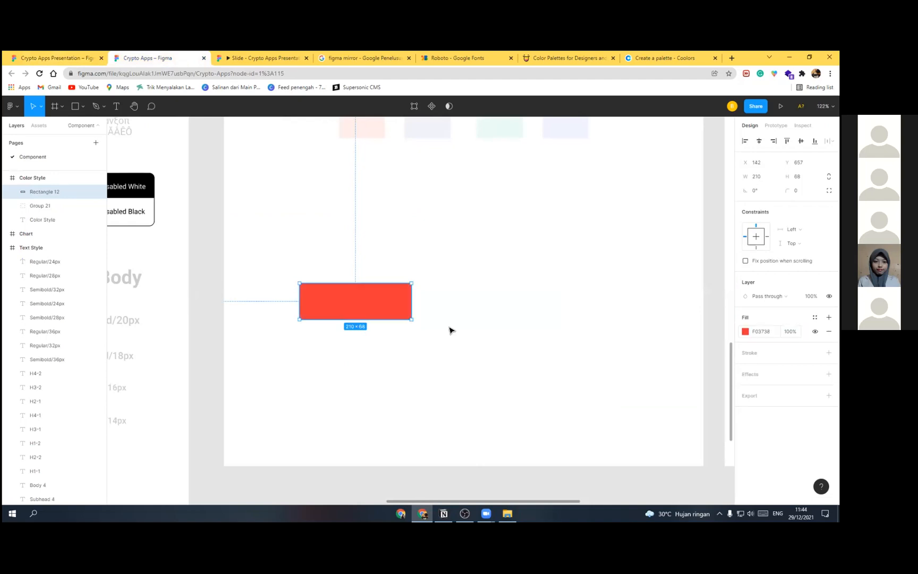
# Step: Add a 210 by 37 copy of the red rectangle directly above it, with a 000000 fill layer at 25% over the red
pyautogui.moveTo(390, 303); pyautogui.dragTo(360, 263)
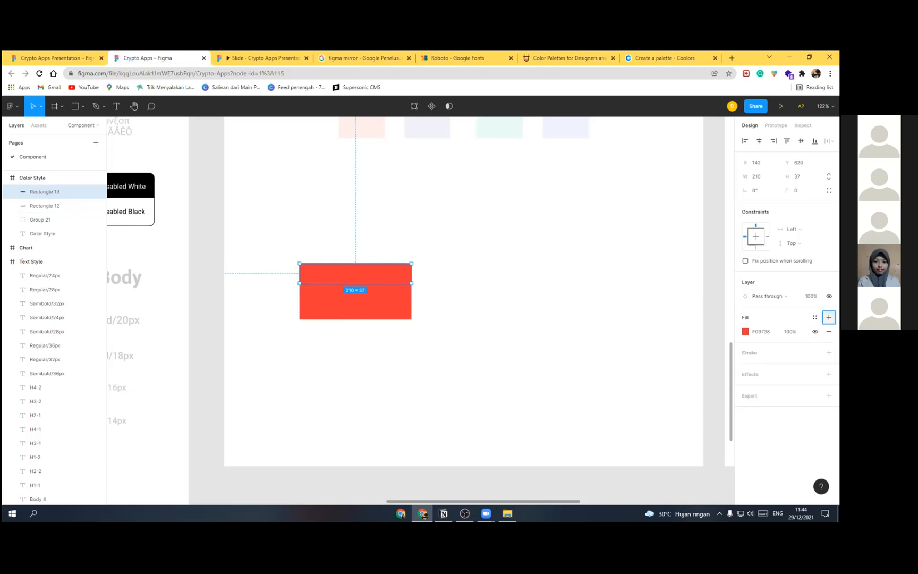
pyautogui.click(745, 332)
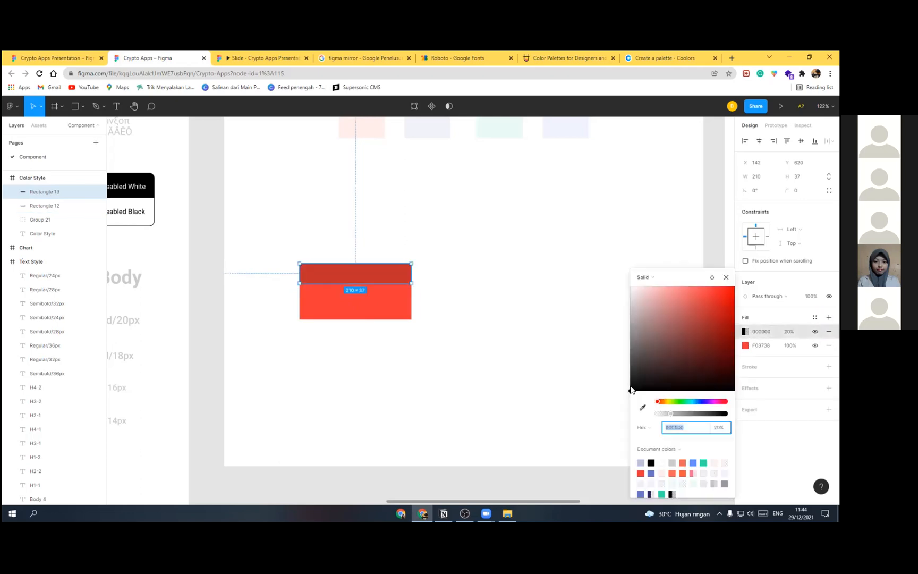
pyautogui.click(789, 332)
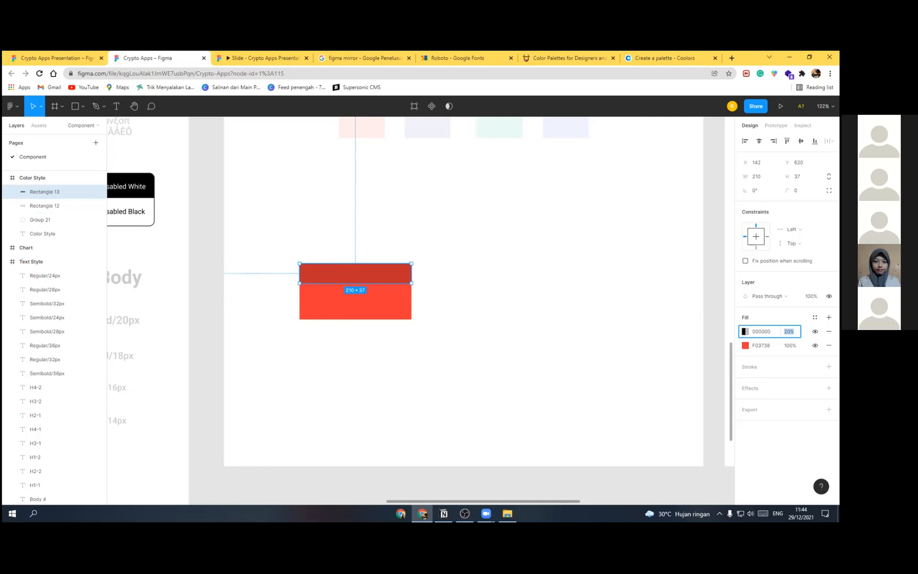
pyautogui.press('Return')
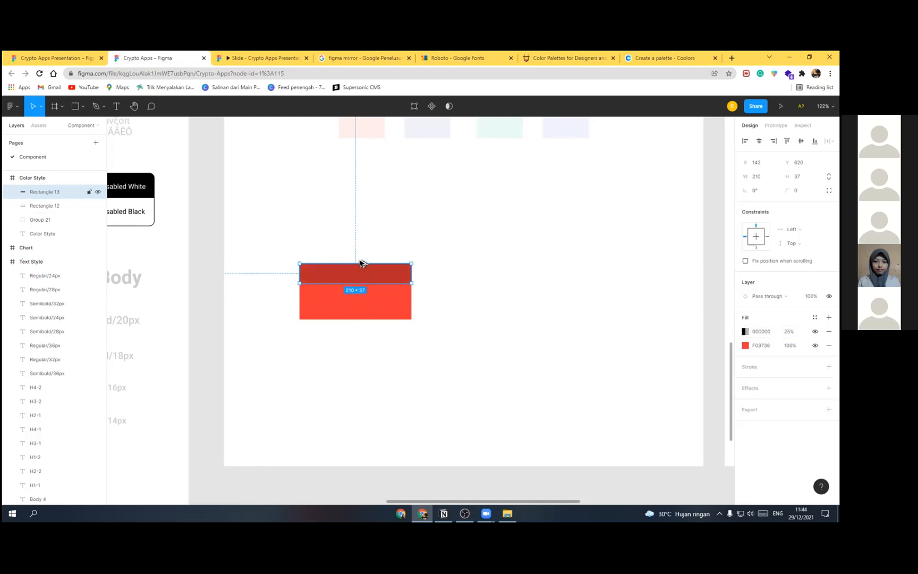
# Step: Stack two more copies of the dark strip above it, with the black overlay at 50% and 75%
pyautogui.moveTo(357, 270); pyautogui.dragTo(356, 250)
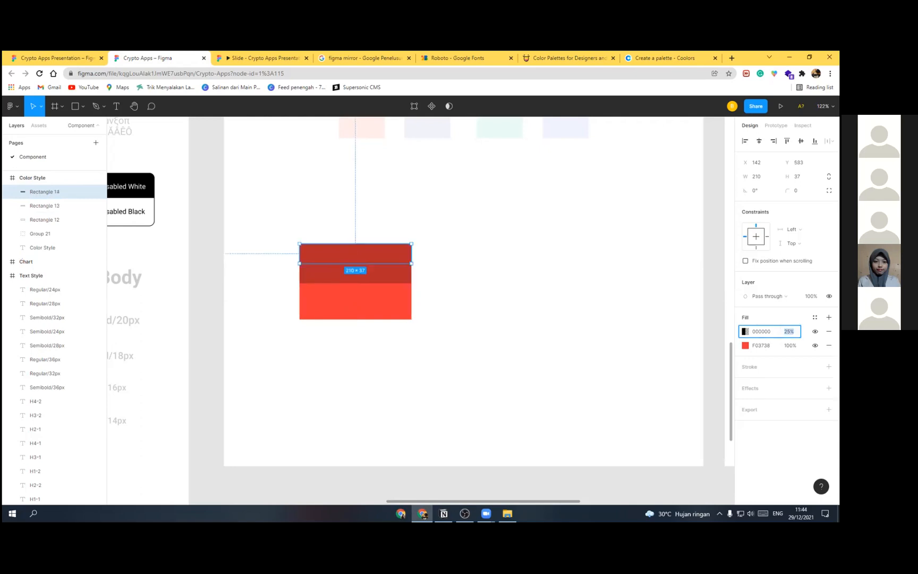
pyautogui.press('Return')
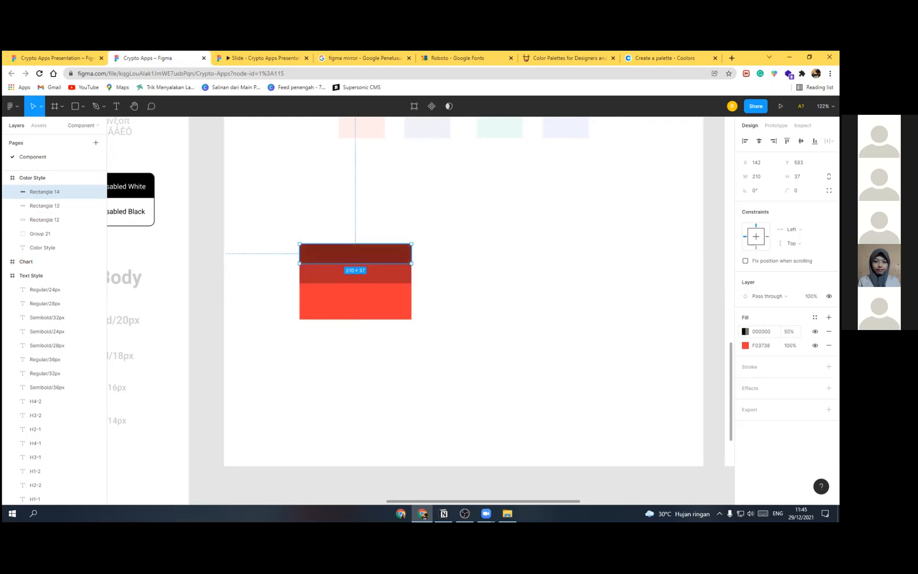
pyautogui.hotkey('ctrl', 'd')
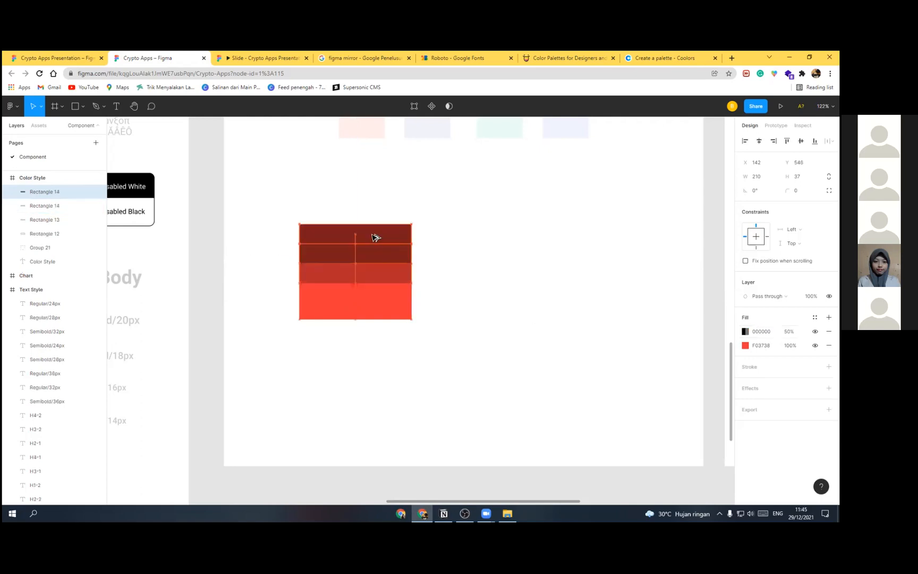
pyautogui.moveTo(371, 233); pyautogui.dragTo(372, 233)
pyautogui.click(789, 332)
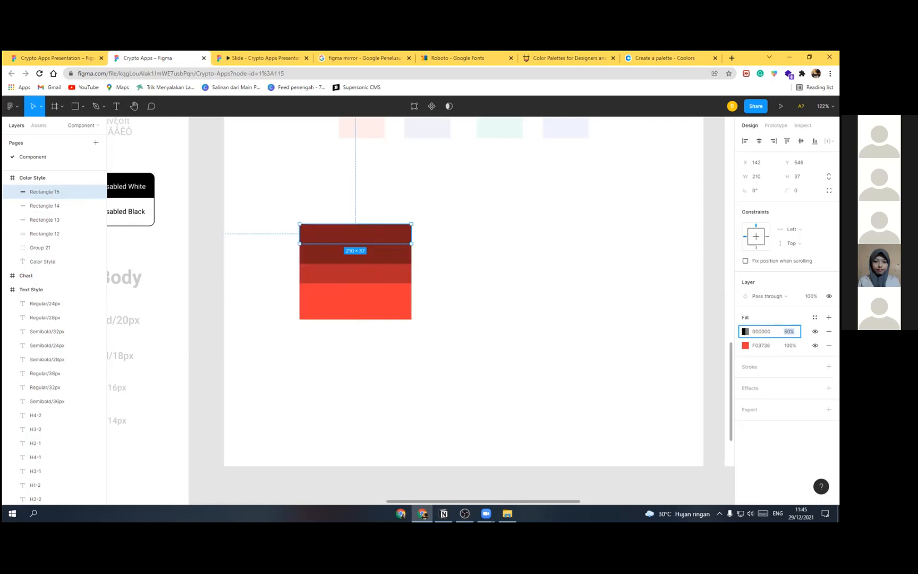
pyautogui.write('75')
pyautogui.press('Return')
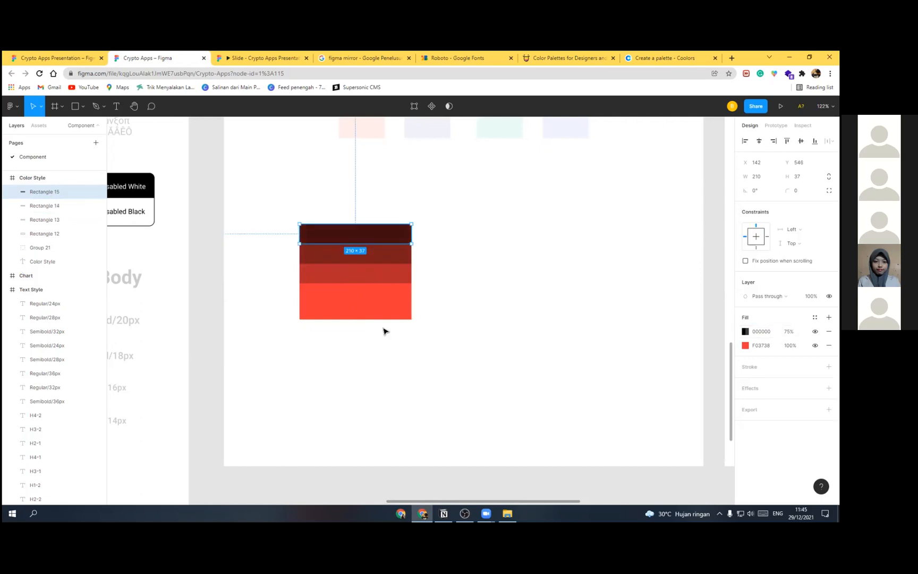
# Step: Copy the 25% black strip to directly below the base red rectangle and change its overlay color to FFFFFF
pyautogui.click(373, 280)
pyautogui.moveTo(371, 280); pyautogui.dragTo(371, 335)
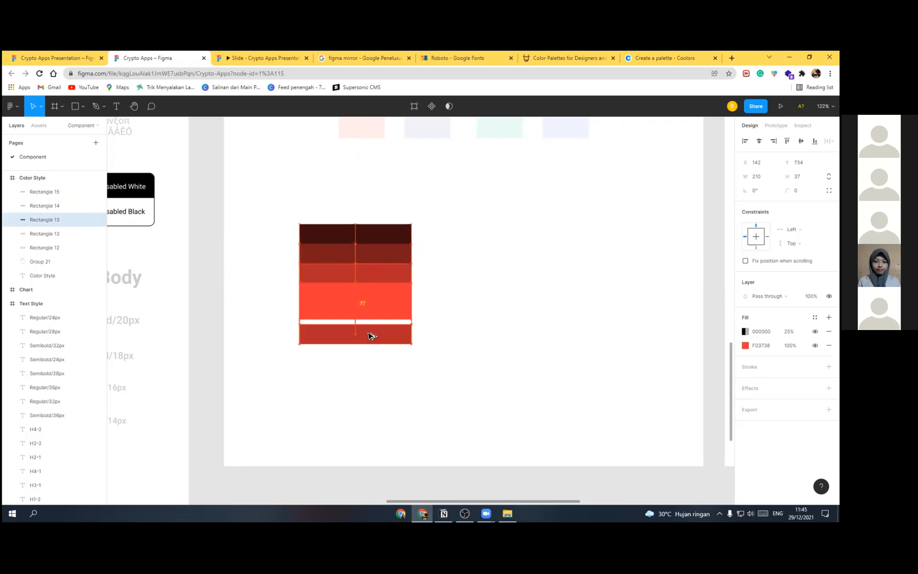
pyautogui.click(744, 331)
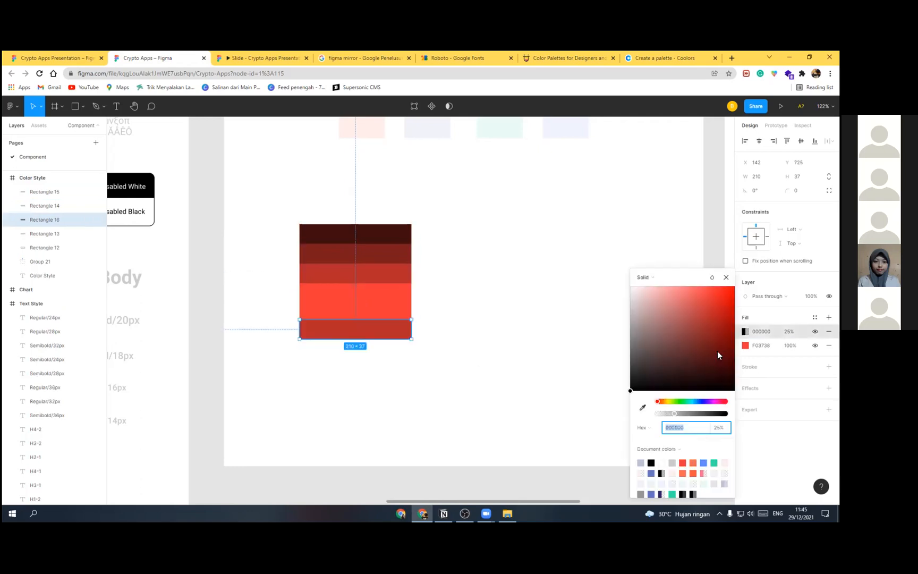
pyautogui.write('ffffff')
pyautogui.press('Return')
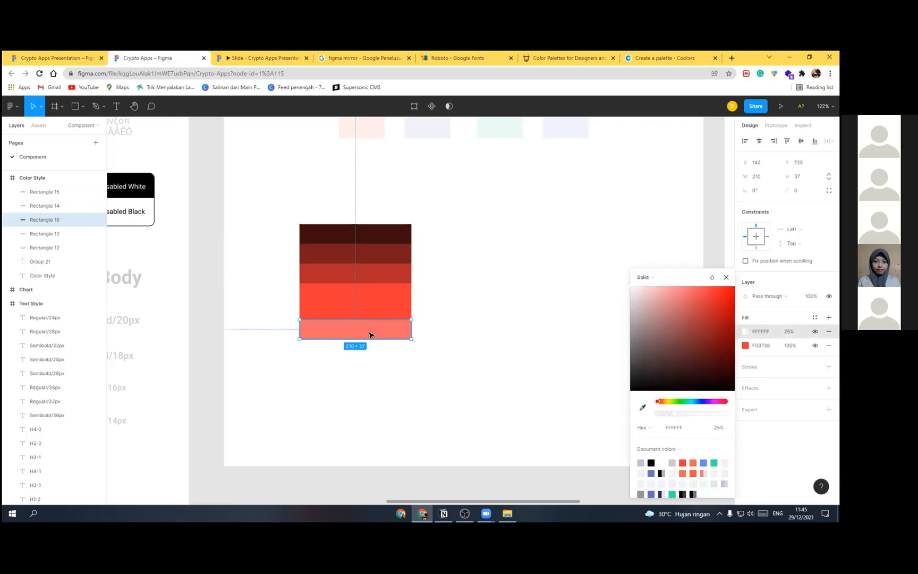
# Step: Duplicate the light red strip directly below itself without a gap and set the copy's white overlay to 50%
pyautogui.moveTo(367, 335); pyautogui.dragTo(370, 356)
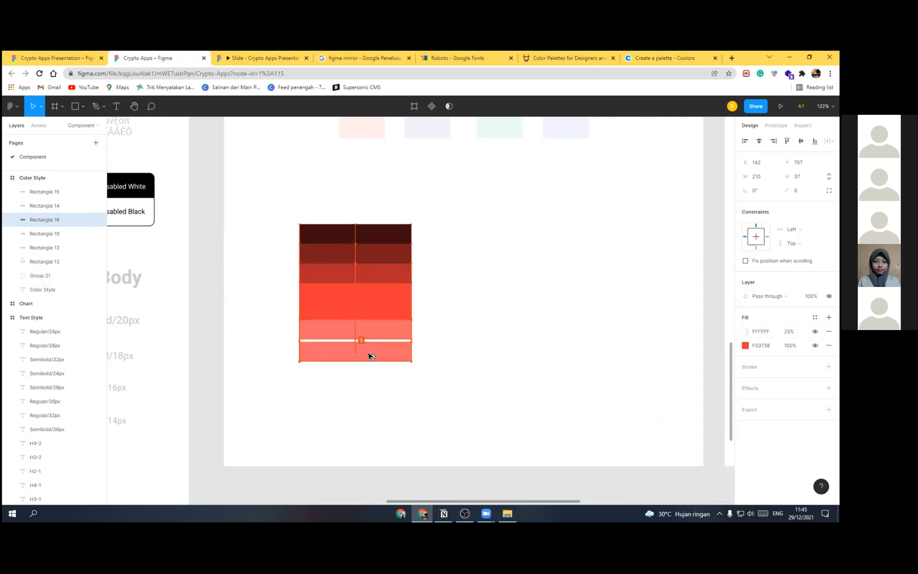
pyautogui.press('Up')
pyautogui.press('Up')
pyautogui.press('Up')
pyautogui.press('Up')
pyautogui.press('Up')
pyautogui.click(788, 332)
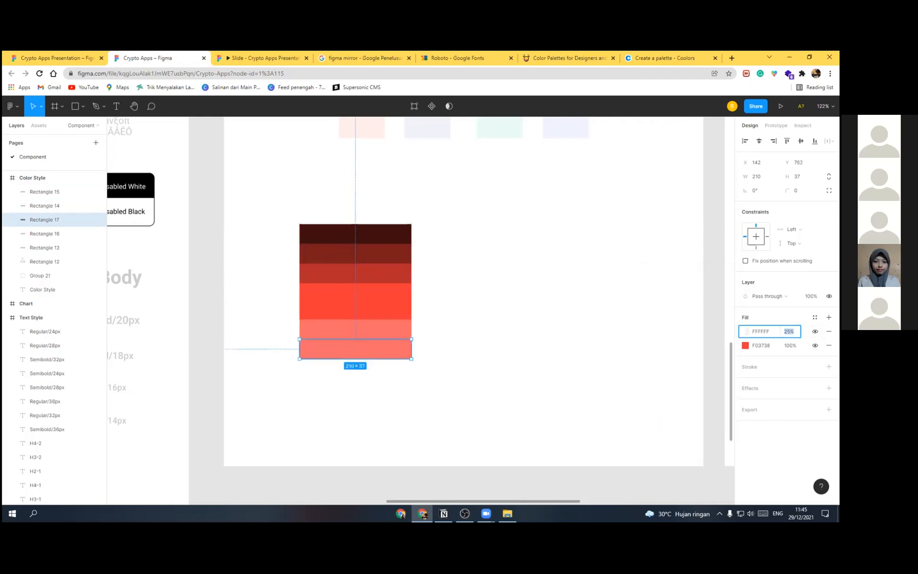
pyautogui.write('50')
pyautogui.press('Return')
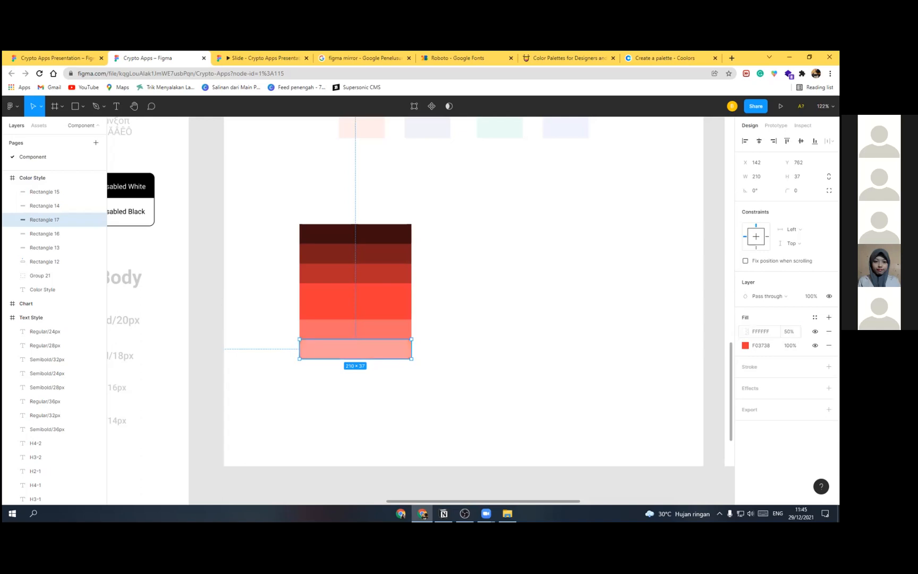
# Step: Duplicate the 50% white strip directly below itself and set the copy's white overlay to 75%
pyautogui.moveTo(373, 350)
pyautogui.keyDown('alt'); pyautogui.mouseDown()
pyautogui.moveTo(373, 373)
pyautogui.moveTo(378, 367)
pyautogui.mouseUp(); pyautogui.keyUp('alt')
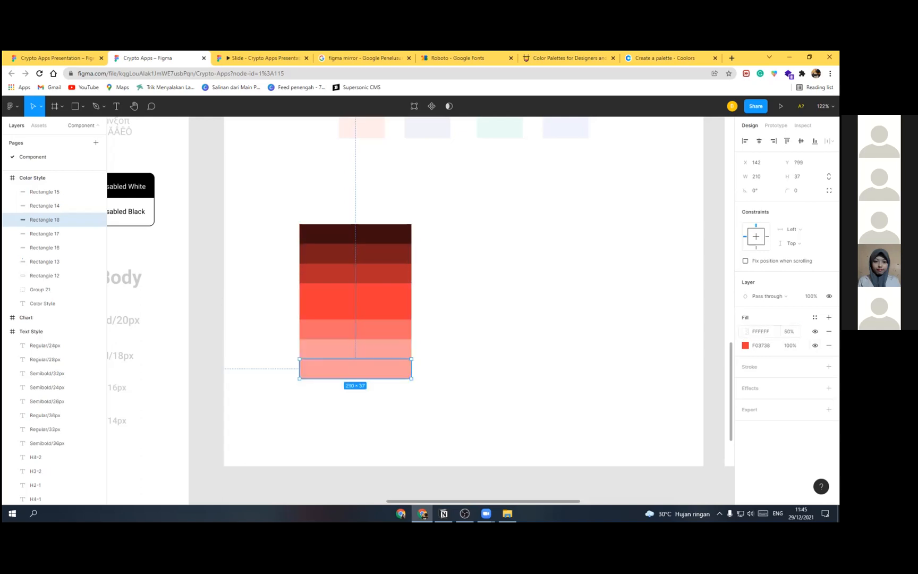
pyautogui.click(789, 332)
pyautogui.write('80')
pyautogui.press('Return')
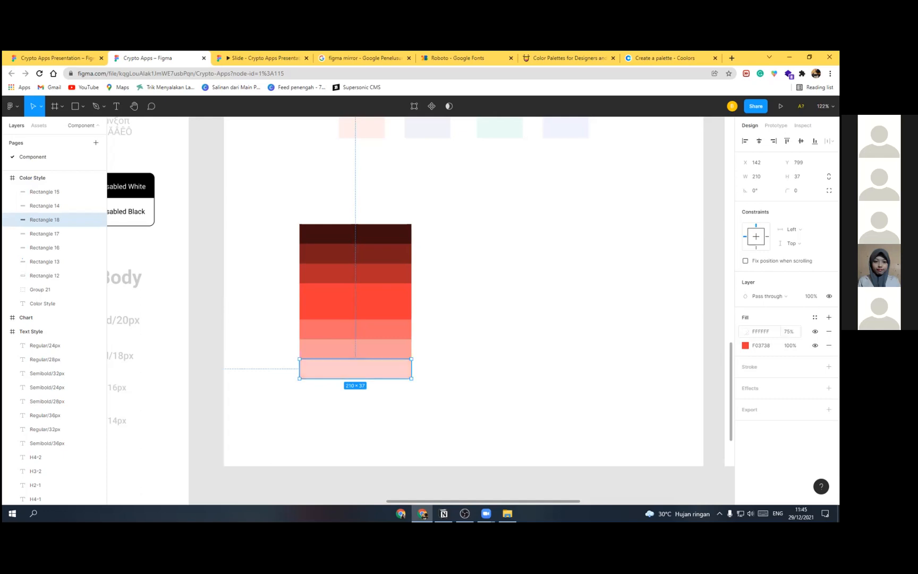
# Step: Add a white text label on the base red rectangle containing the rectangle's copied hex code F03738
pyautogui.click(442, 330)
pyautogui.scroll(1, 357, 264)
pyautogui.click(356, 318)
pyautogui.click(116, 107)
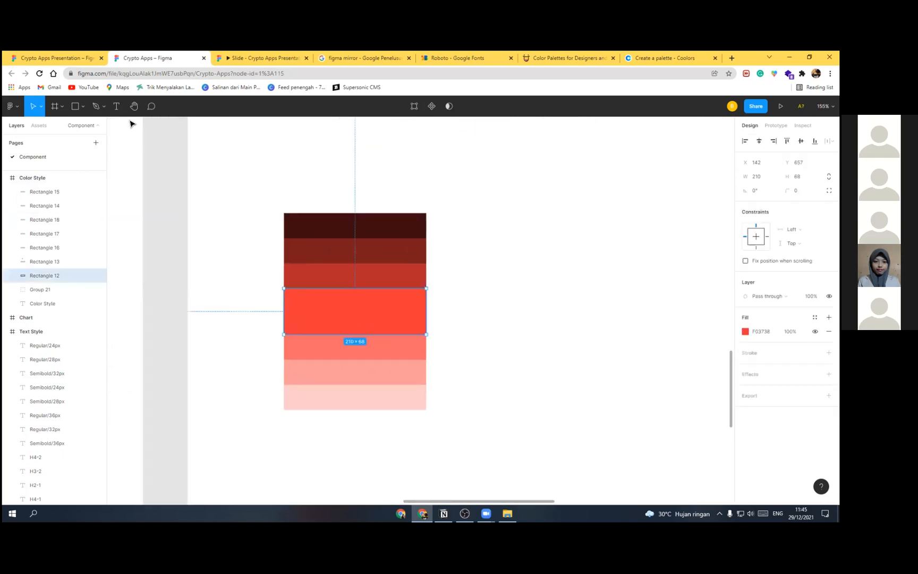
pyautogui.click(341, 320)
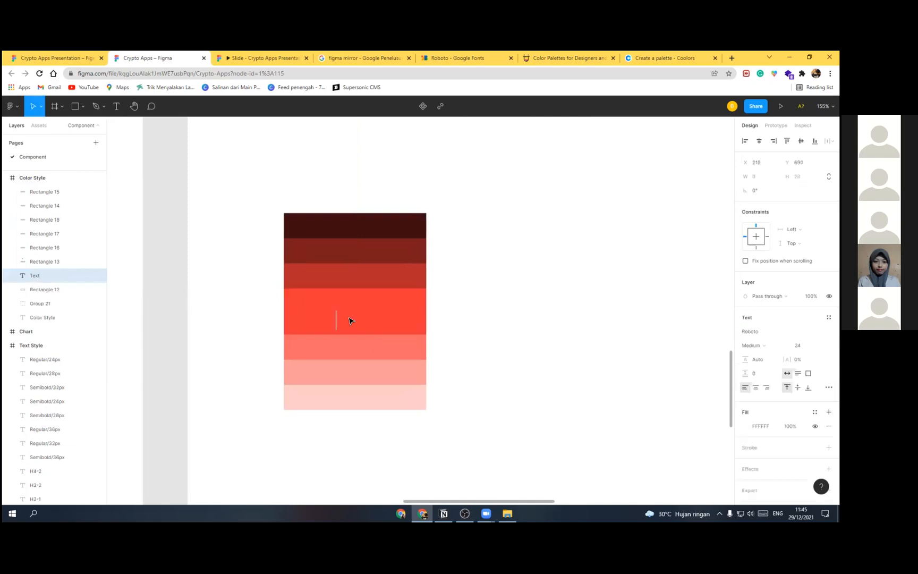
pyautogui.write('sda')
pyautogui.click(410, 313)
pyautogui.click(760, 332)
pyautogui.hotkey('ctrl', 'c')
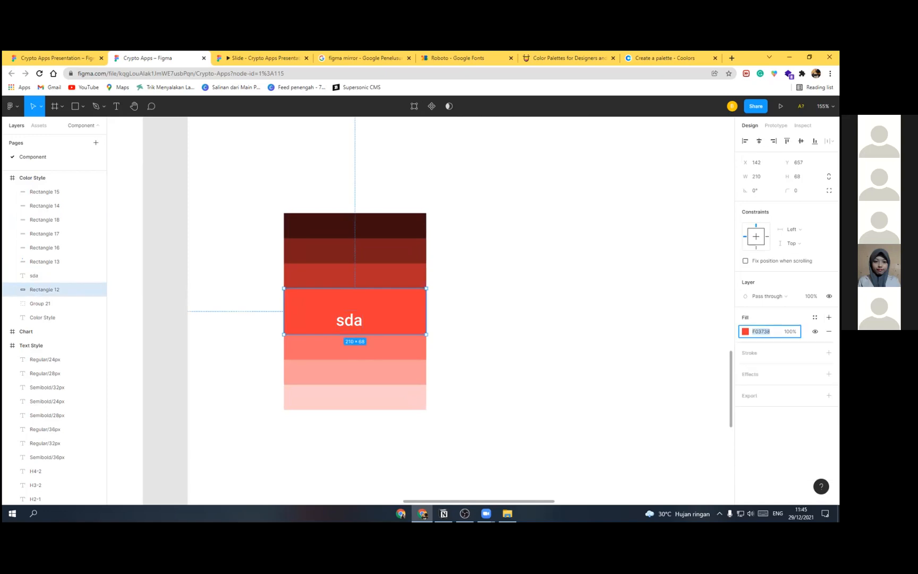
pyautogui.doubleClick(357, 323)
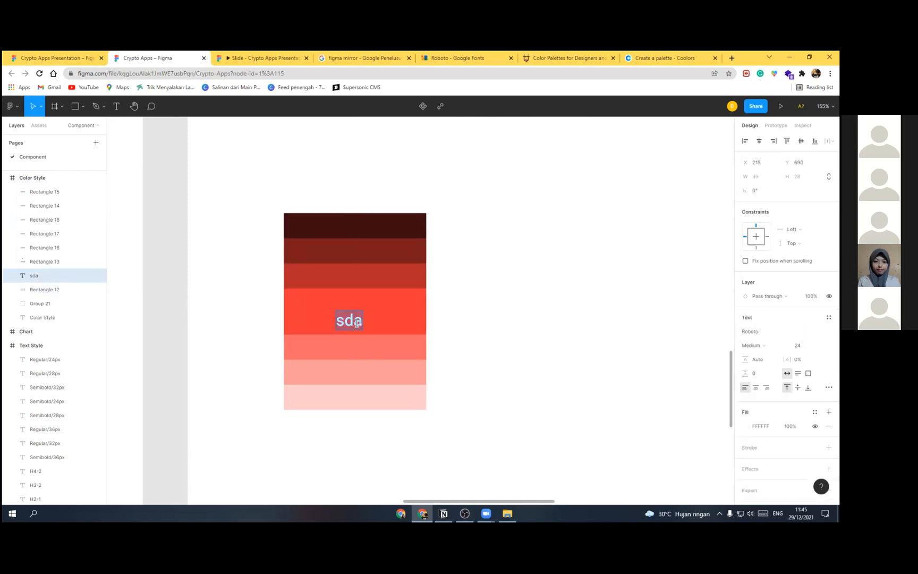
pyautogui.hotkey('ctrl', 'v')
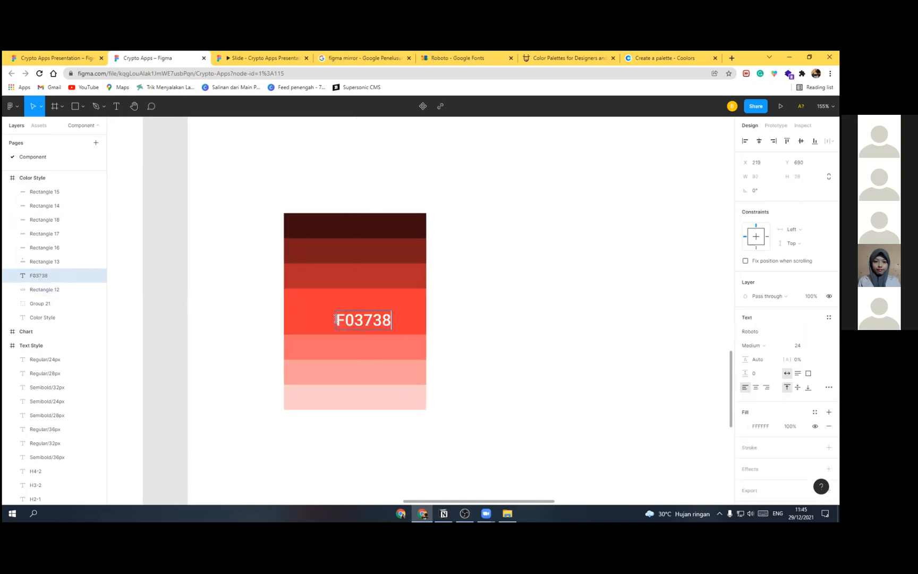
# Step: Put a # in front of the hex code so the label reads #F03738, and center the label on the base red rectangle
pyautogui.write('#')
pyautogui.press('Escape')
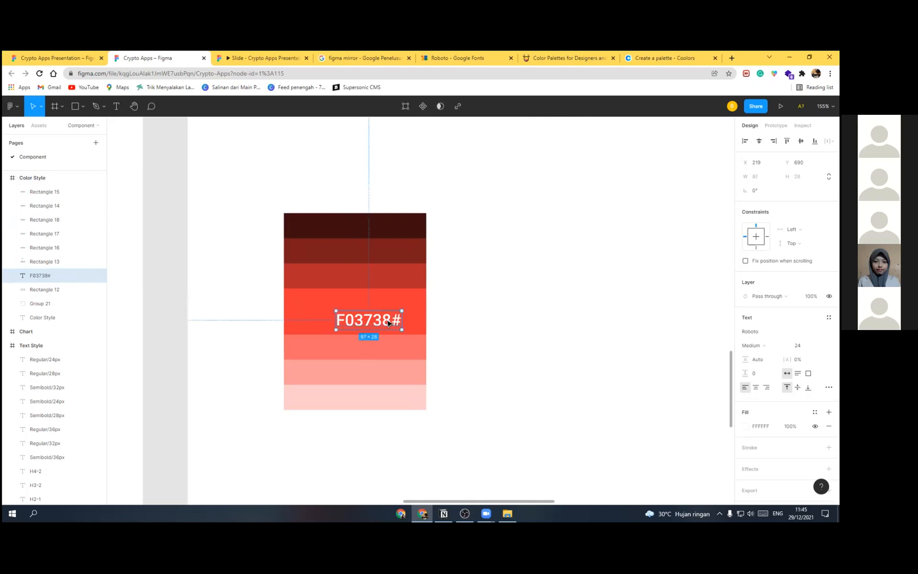
pyautogui.doubleClick(396, 319)
pyautogui.click(399, 312)
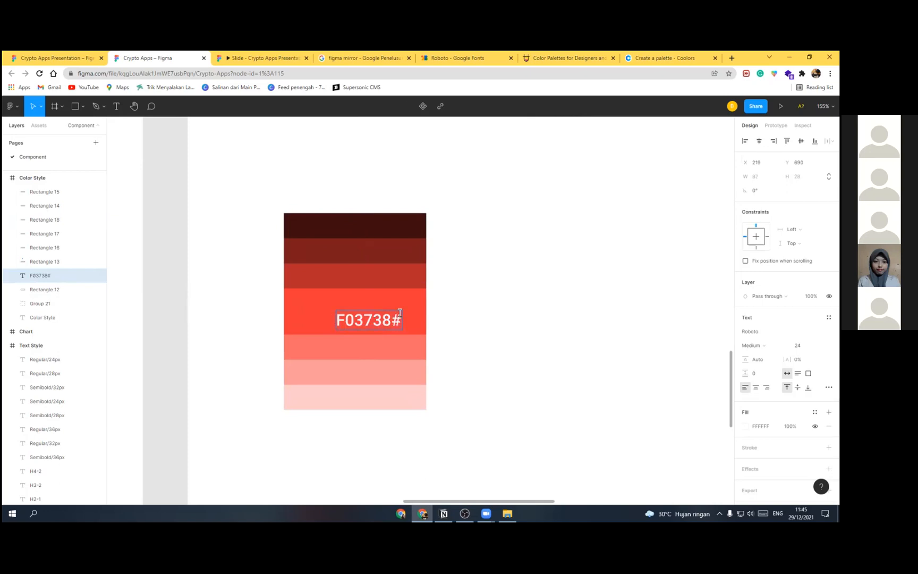
pyautogui.press('BackSpace')
pyautogui.click(338, 319)
pyautogui.write('#')
pyautogui.press('Escape')
pyautogui.moveTo(375, 318); pyautogui.dragTo(360, 311)
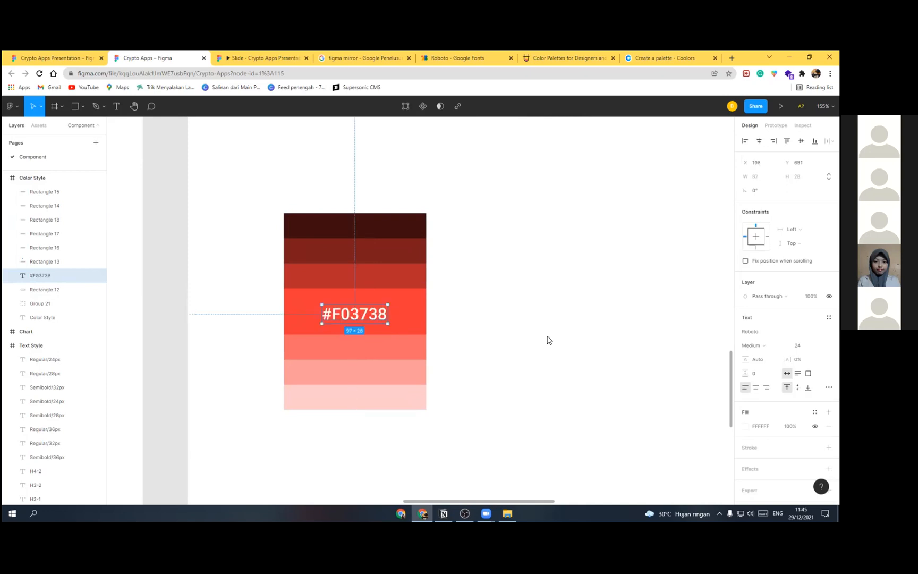
# Step: Set the #F03738 label's font size to 18 and center it again on the base red rectangle
pyautogui.click(821, 346)
pyautogui.write('18')
pyautogui.press('Return')
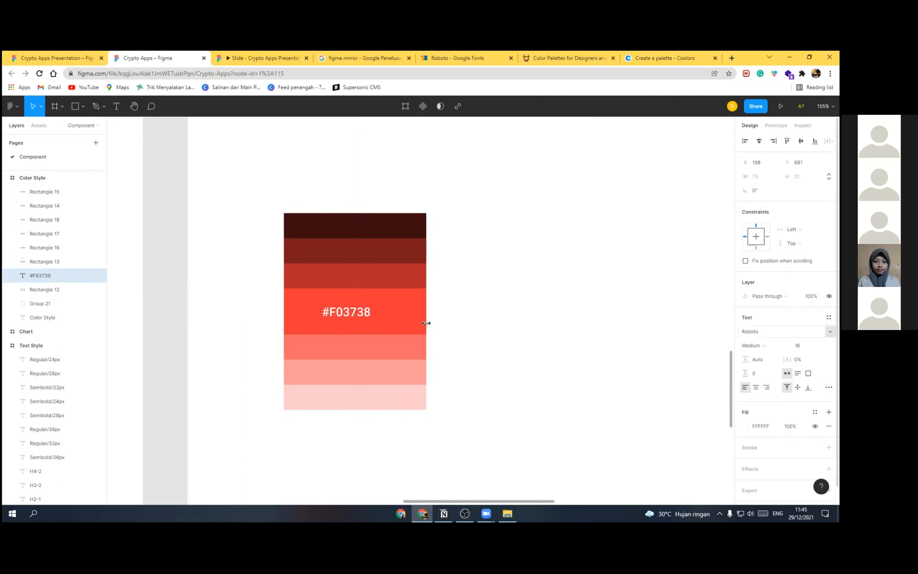
pyautogui.moveTo(370, 313); pyautogui.dragTo(377, 312)
pyautogui.click(429, 309)
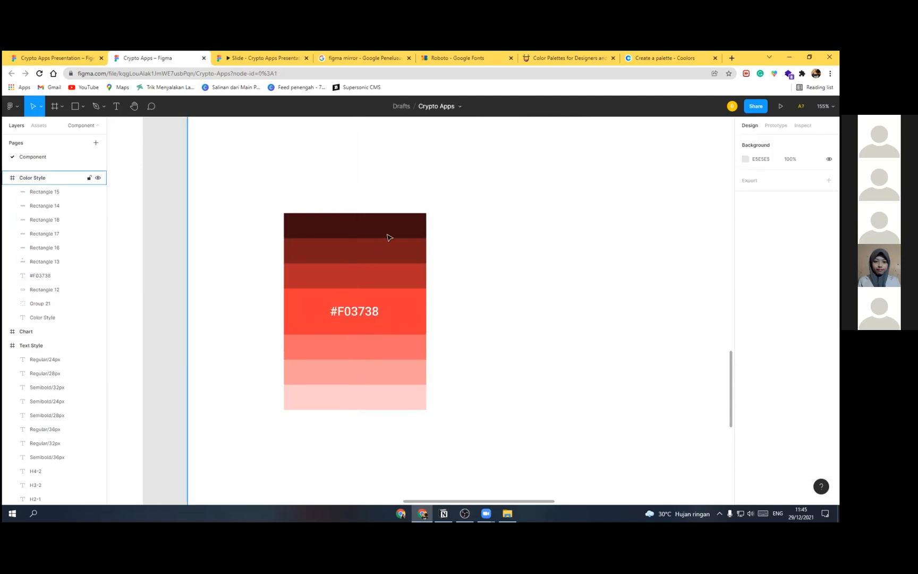
# Step: Review the Color Style frame and the neighboring typography frame, and select the Semibold/36px sample beside H1-1
pyautogui.scroll(-5, 416, 248)
pyautogui.scroll(2, 441, 263)
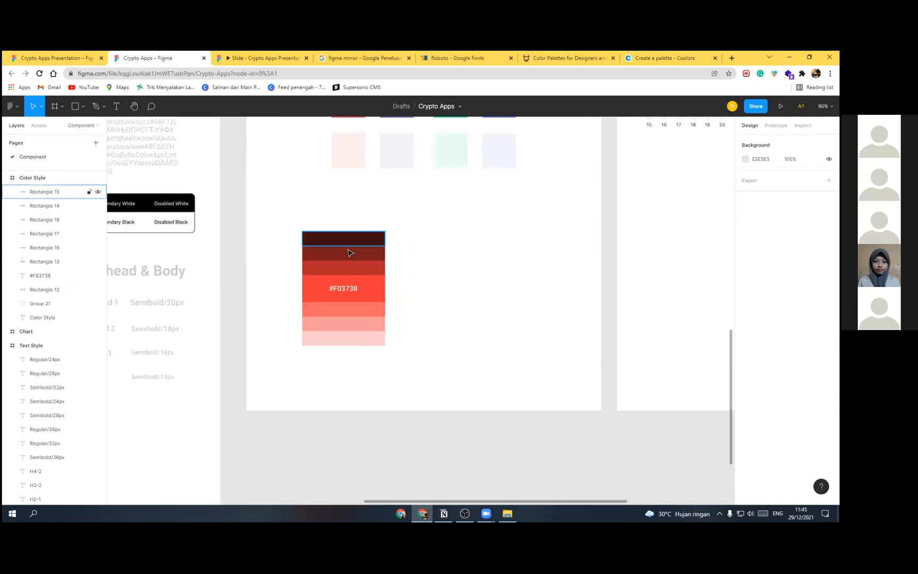
pyautogui.scroll(-4, 384, 270)
pyautogui.scroll(3, 337, 260)
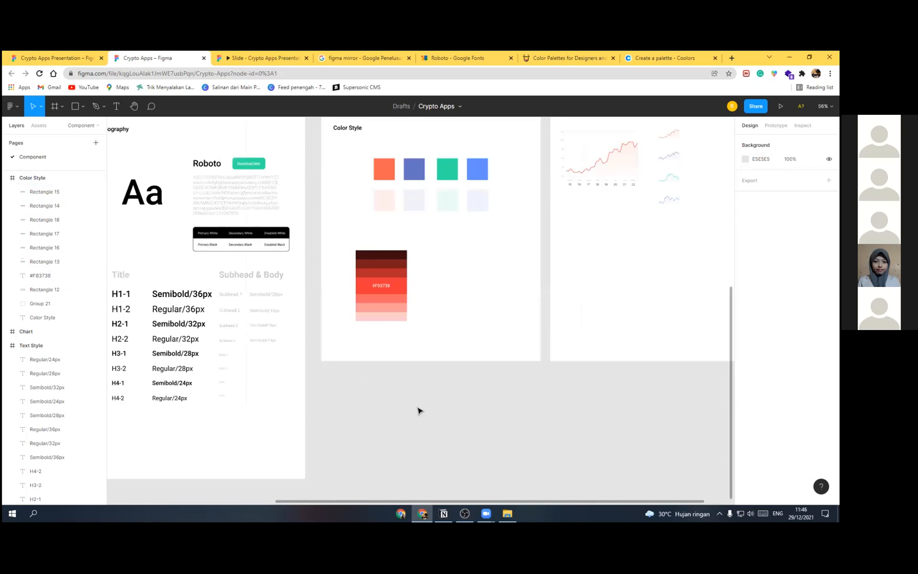
pyautogui.hscroll(-2, 439, 367)
pyautogui.scroll(-1, 438, 367)
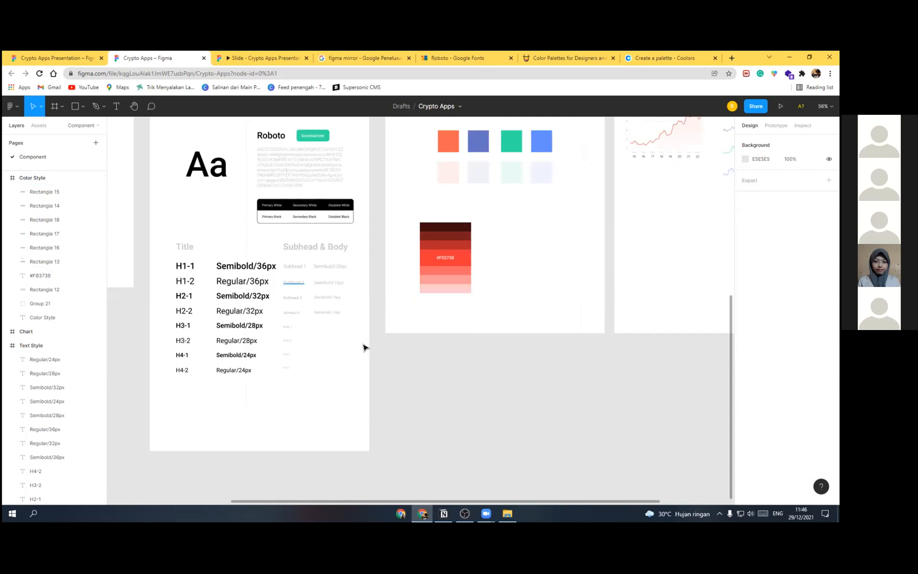
pyautogui.click(226, 264)
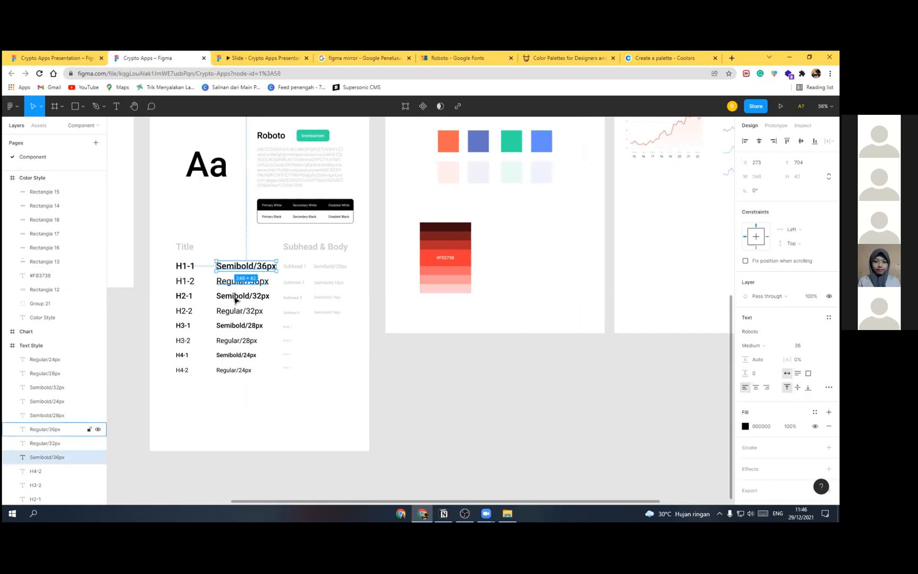
# Step: Move all eight Title weight and size samples, Semibold/36px through Regular/24px, closer to their heading labels, at X 252
pyautogui.keyDown('shift'); pyautogui.click(235, 281); pyautogui.keyUp('shift')
pyautogui.keyDown('shift'); pyautogui.click(235, 297); pyautogui.keyUp('shift')
pyautogui.keyDown('shift'); pyautogui.click(234, 312); pyautogui.keyUp('shift')
pyautogui.keyDown('shift'); pyautogui.click(235, 326); pyautogui.keyUp('shift')
pyautogui.keyDown('shift'); pyautogui.click(235, 341); pyautogui.keyUp('shift')
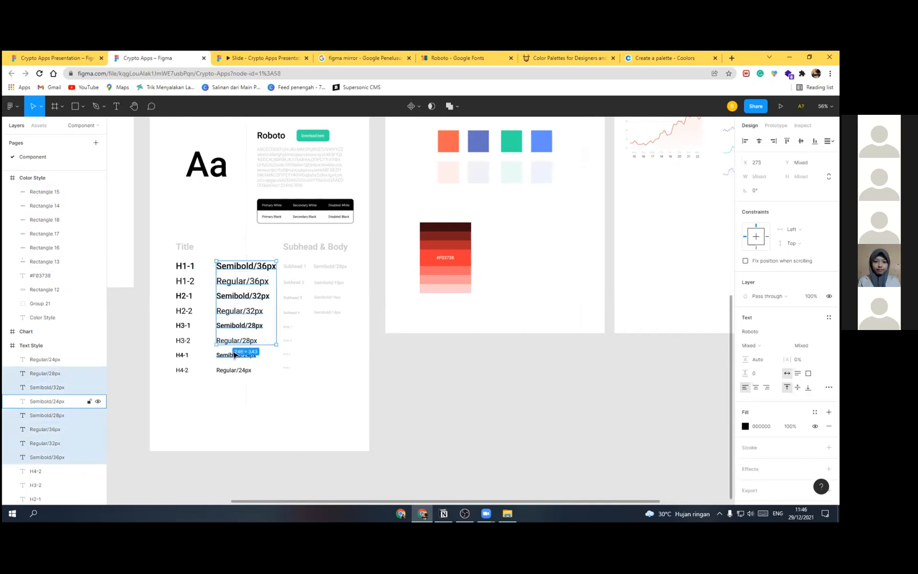
pyautogui.keyDown('shift'); pyautogui.click(231, 356); pyautogui.keyUp('shift')
pyautogui.keyDown('shift'); pyautogui.click(230, 369); pyautogui.keyUp('shift')
pyautogui.moveTo(240, 298); pyautogui.dragTo(232, 298)
pyautogui.click(284, 287)
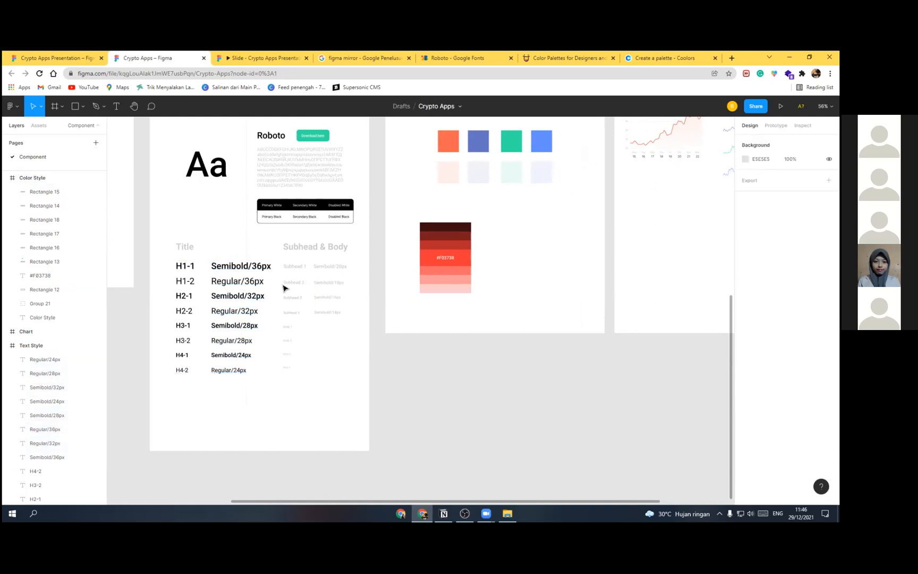
# Step: Find the Header 1 text style in the asisten team library and apply it to the Semibold/36px sample
pyautogui.click(241, 266)
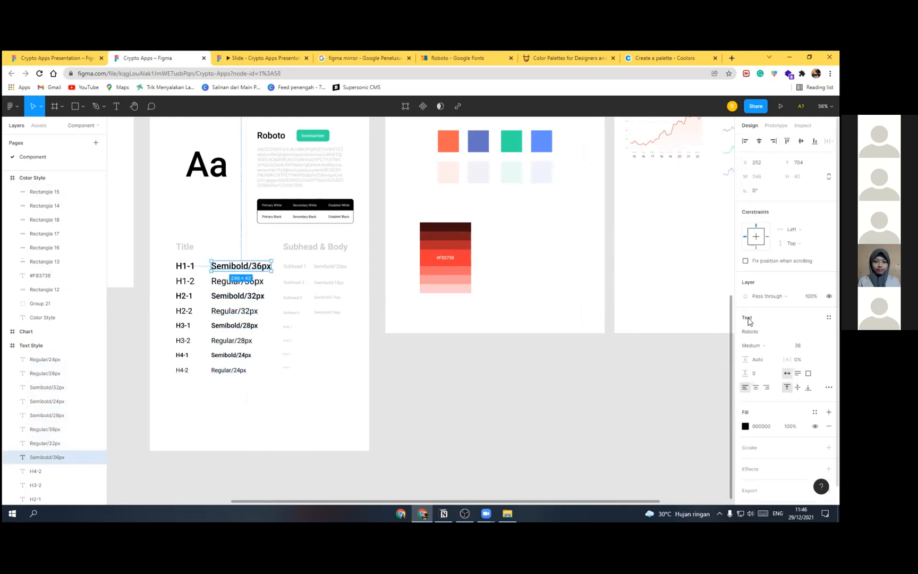
pyautogui.click(828, 317)
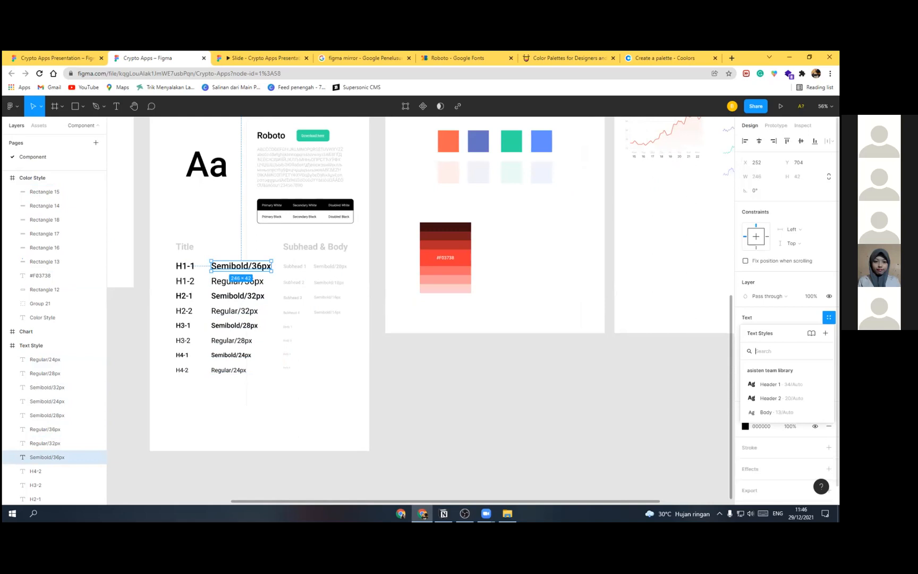
pyautogui.write('H')
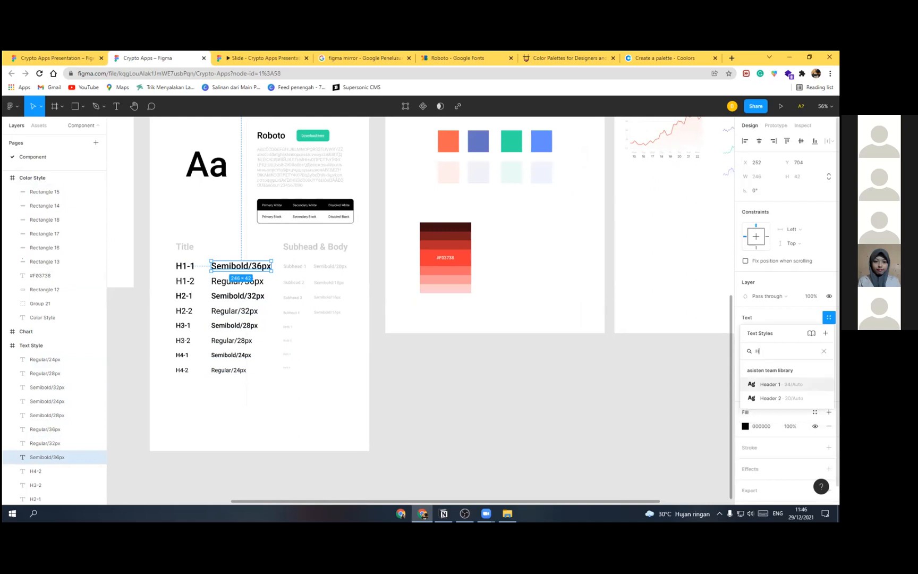
pyautogui.write('eader 1')
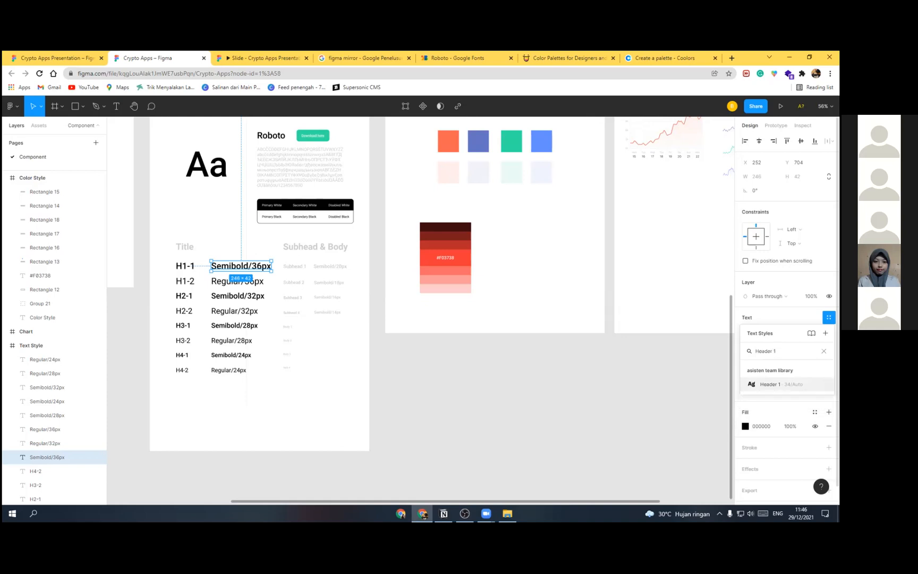
pyautogui.press('BackSpace')
pyautogui.press('BackSpace')
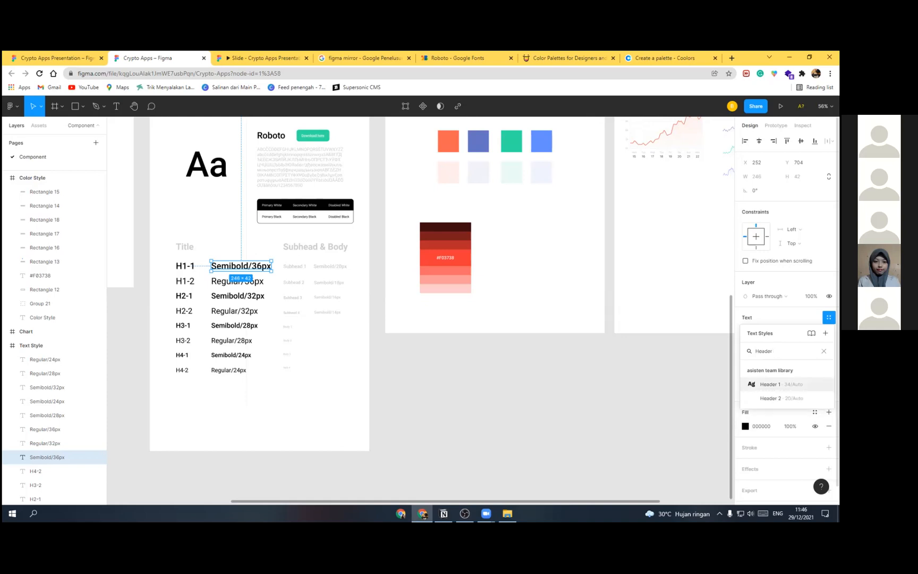
pyautogui.write('1')
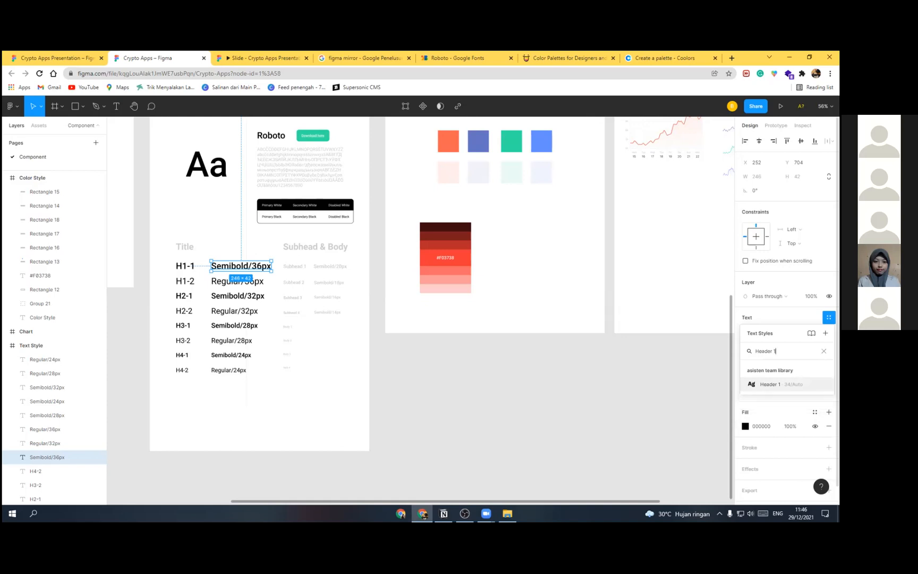
pyautogui.press('Escape')
pyautogui.click(240, 282)
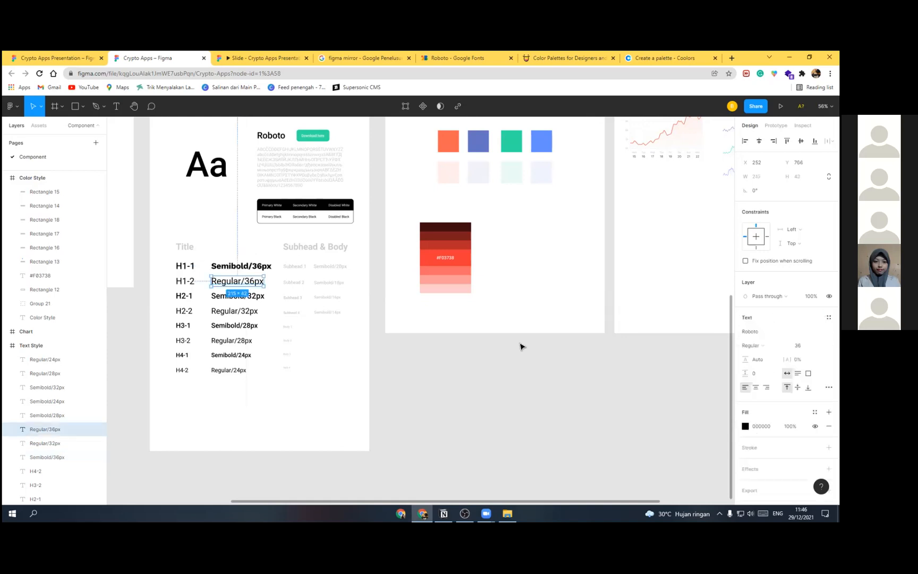
pyautogui.click(828, 317)
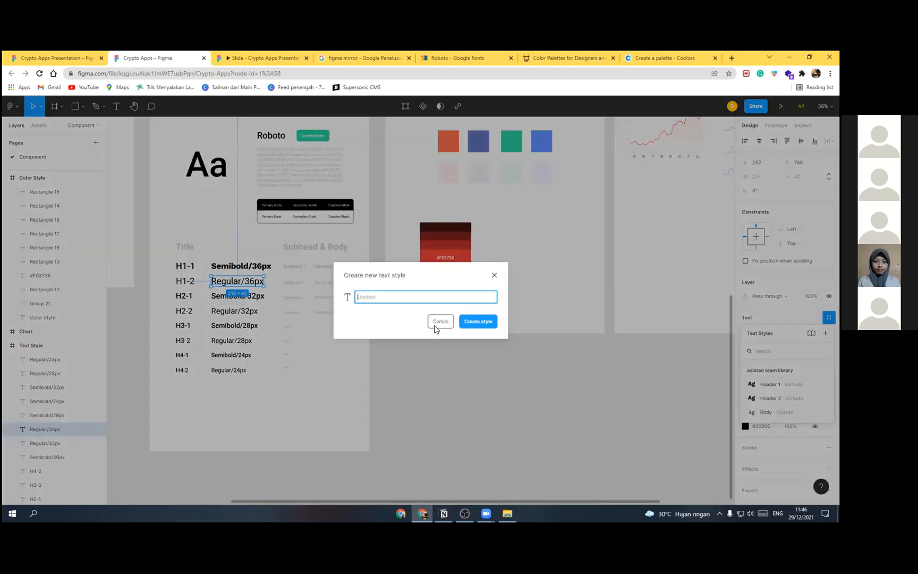
pyautogui.write('H')
pyautogui.click(491, 274)
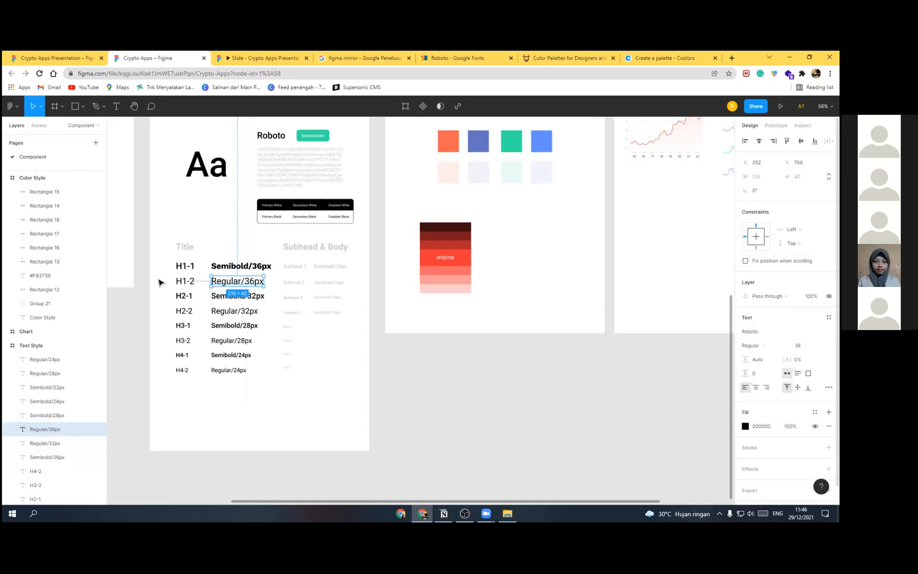
# Step: With the H1-1 label selected, inspect the library's Header 1 style and disable the asisten team library for this file
pyautogui.click(193, 264)
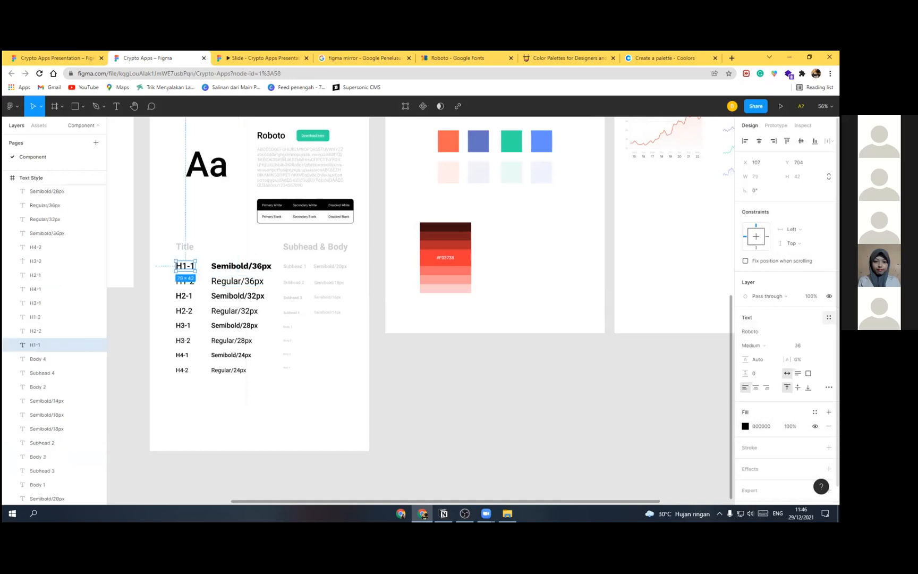
pyautogui.click(828, 317)
pyautogui.click(823, 383)
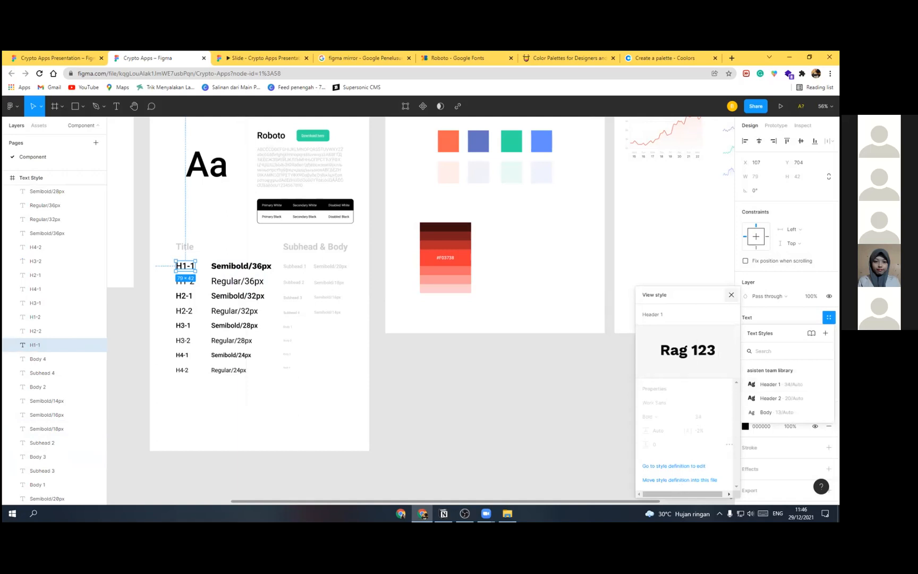
pyautogui.click(731, 294)
pyautogui.click(810, 333)
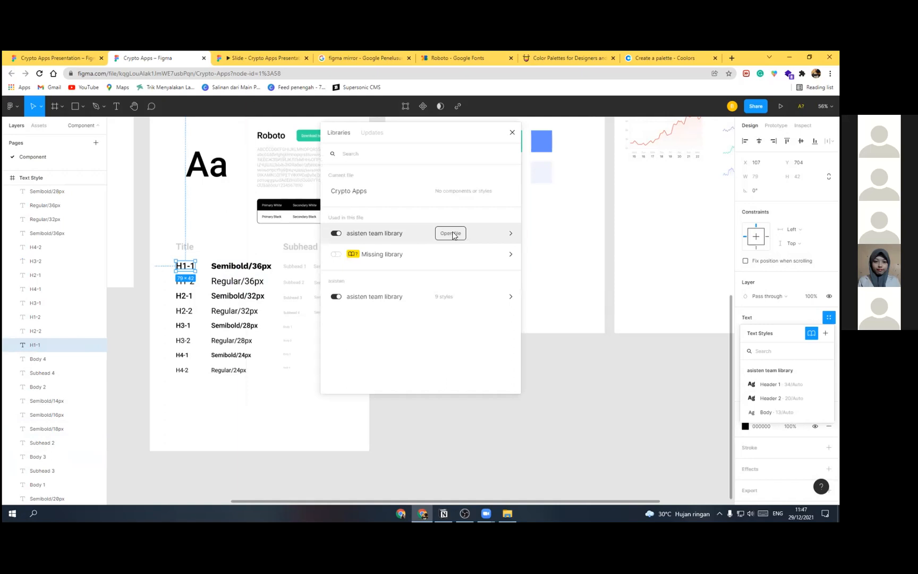
pyautogui.click(335, 234)
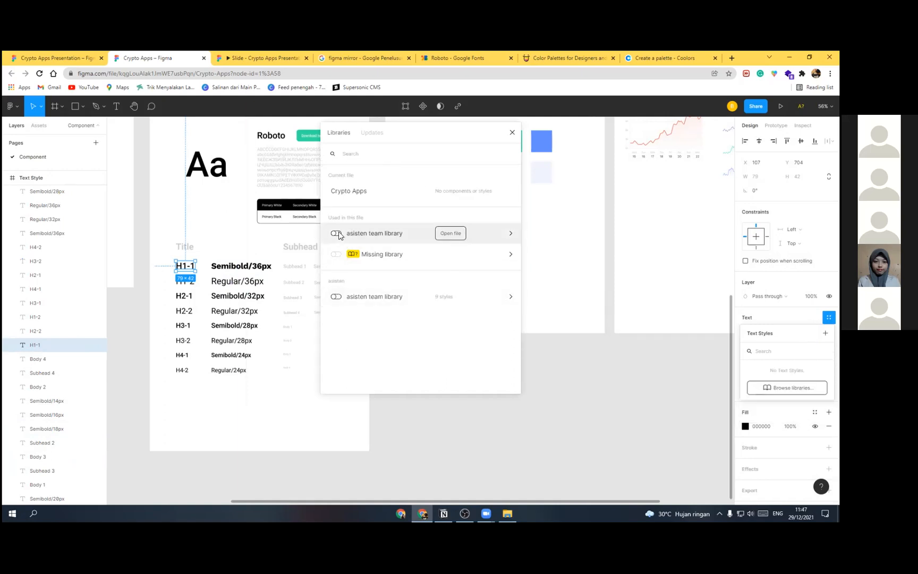
pyautogui.click(564, 152)
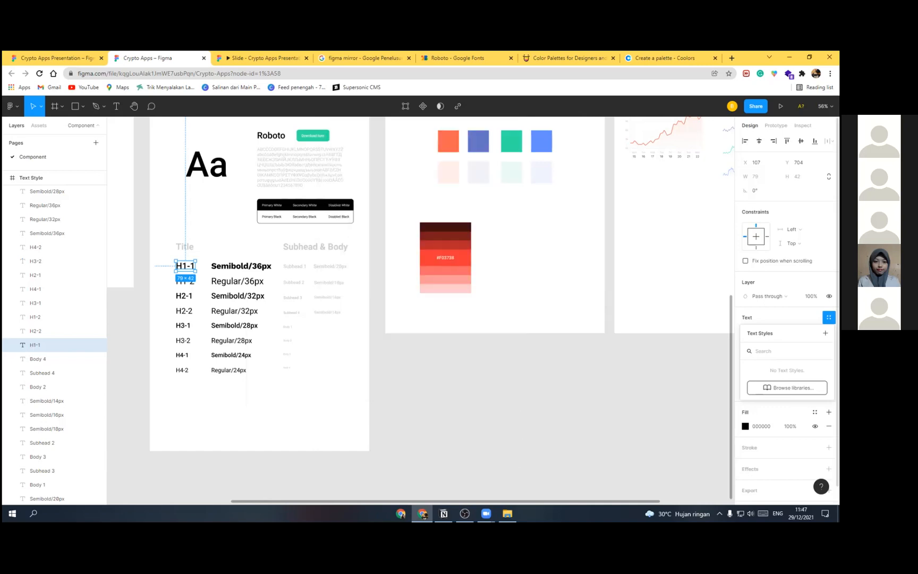
# Step: Create a text style named H1-1 from the selected H1-1 label
pyautogui.click(825, 333)
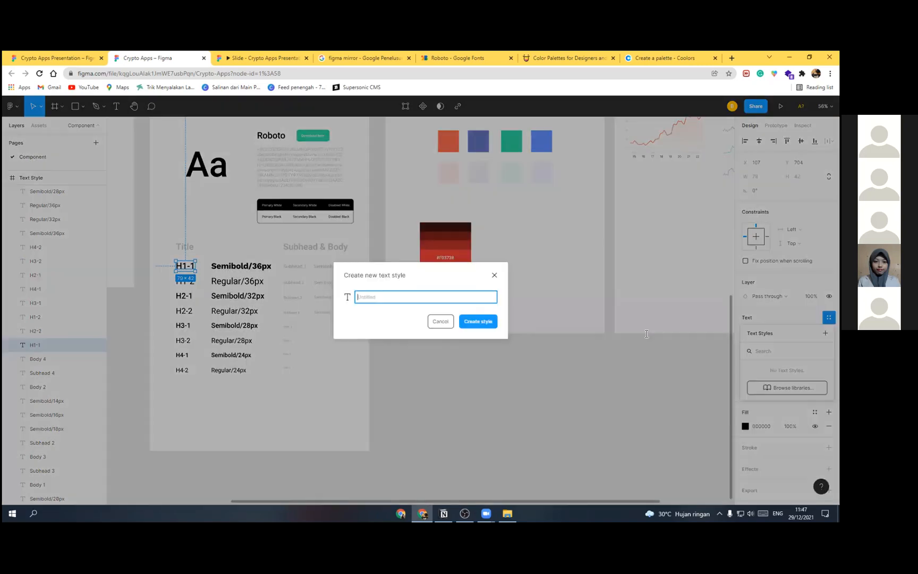
pyautogui.write('H-1')
pyautogui.press('Return')
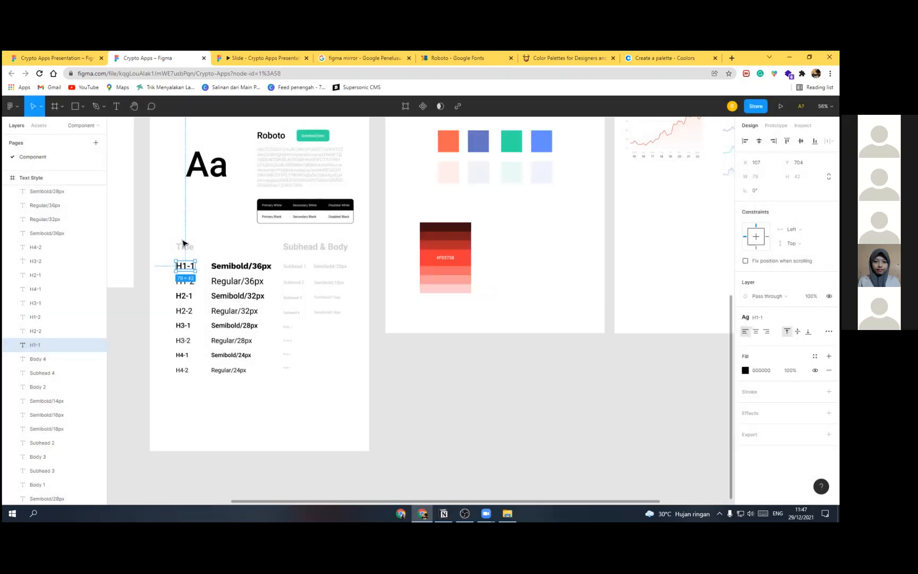
# Step: Create a text style named H1-2 from the H1-2 label in the Title column
pyautogui.click(182, 284)
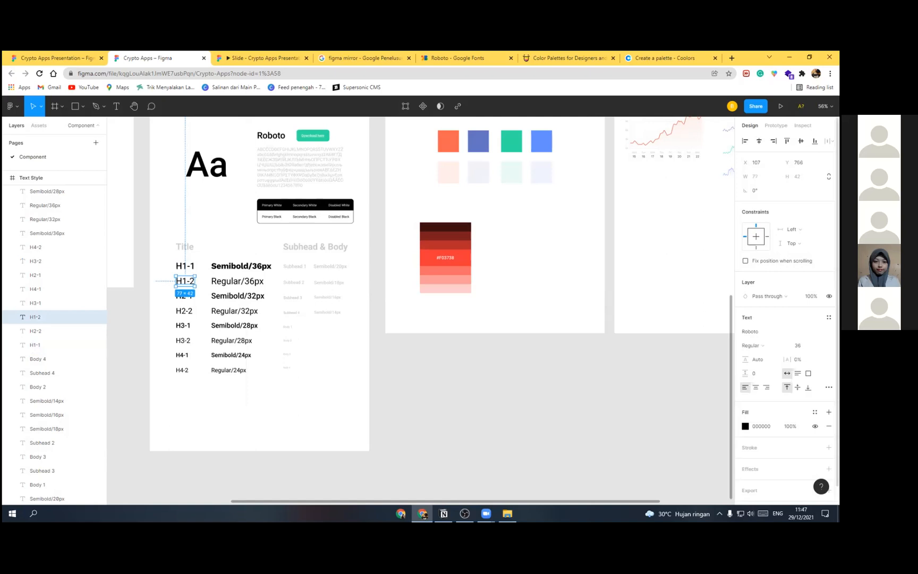
pyautogui.click(828, 317)
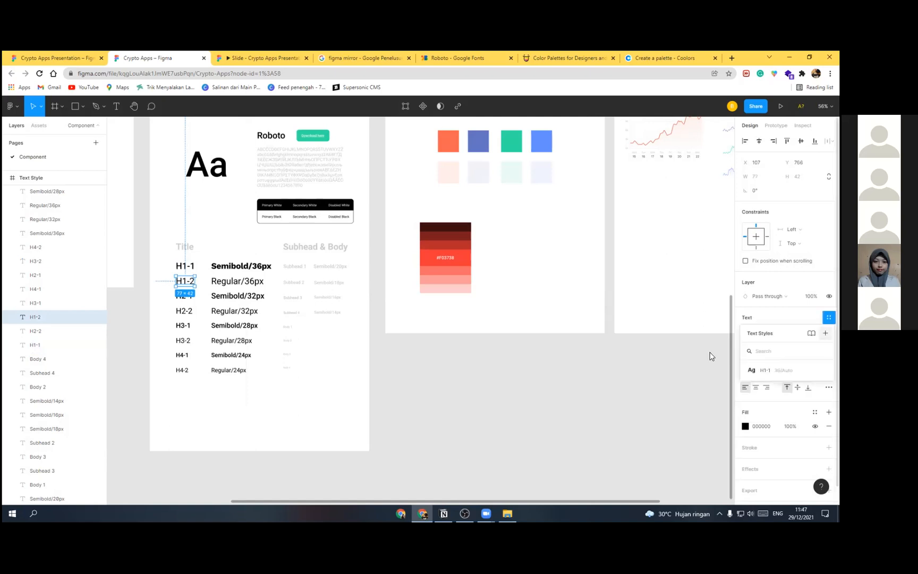
pyautogui.write('H-2')
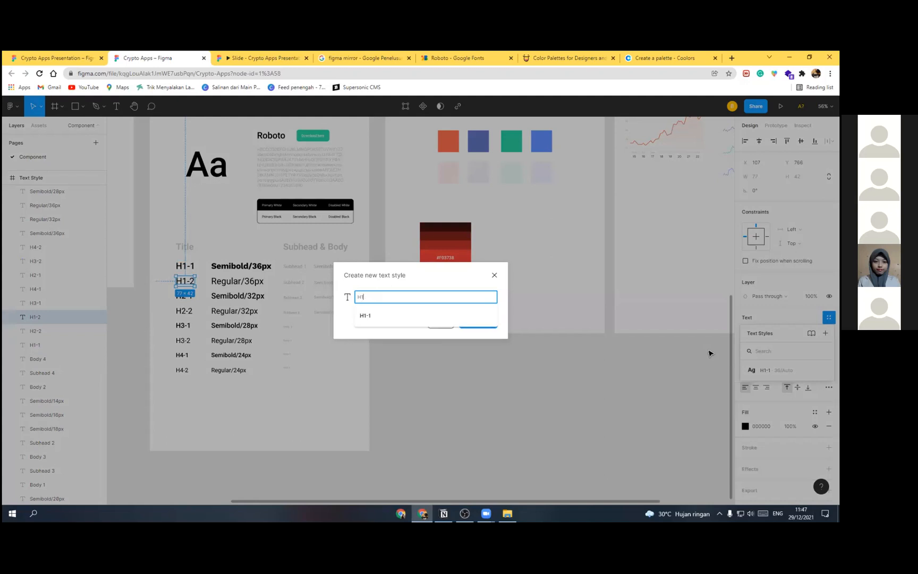
pyautogui.press('Return')
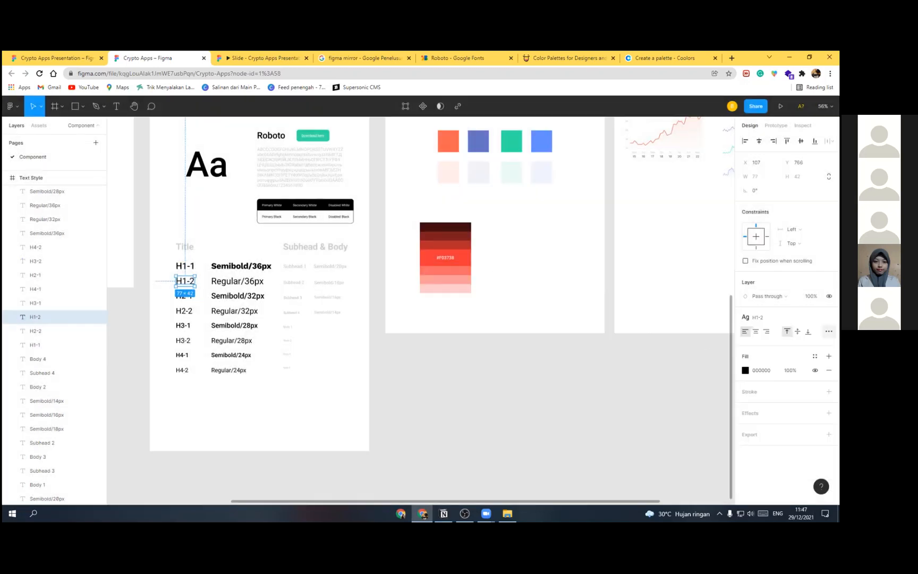
# Step: Create a text style named H2-1 from the H2-1 label in the Title column
pyautogui.click(185, 295)
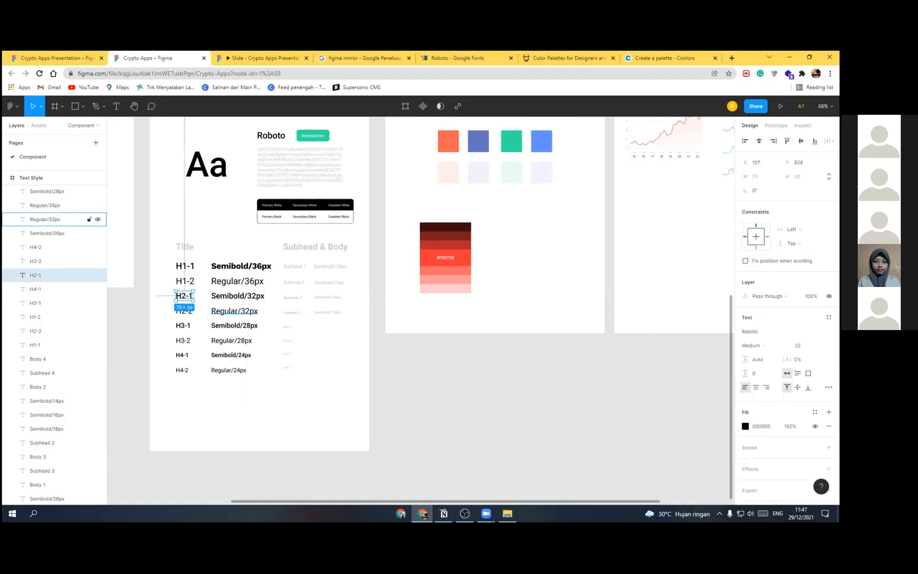
pyautogui.click(828, 317)
pyautogui.click(825, 333)
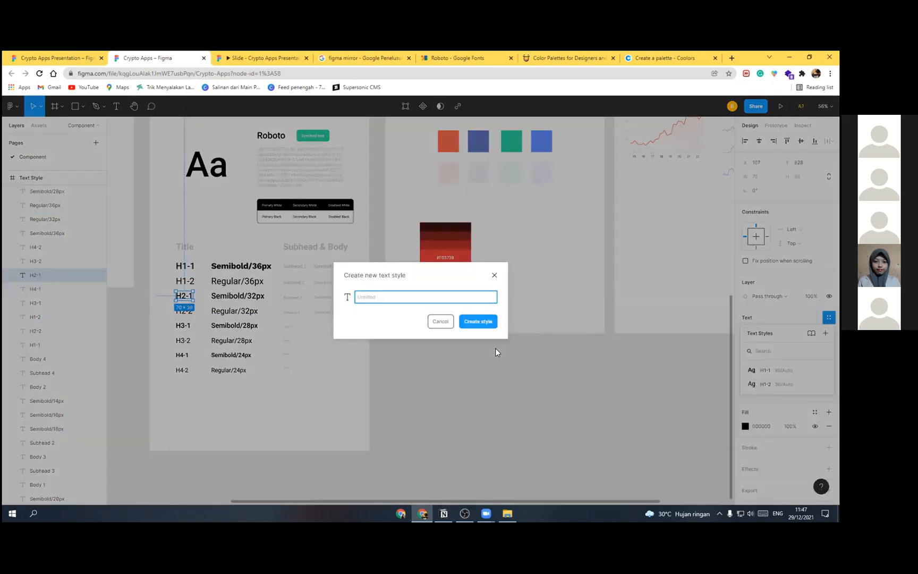
pyautogui.write('H2-1')
pyautogui.press('Return')
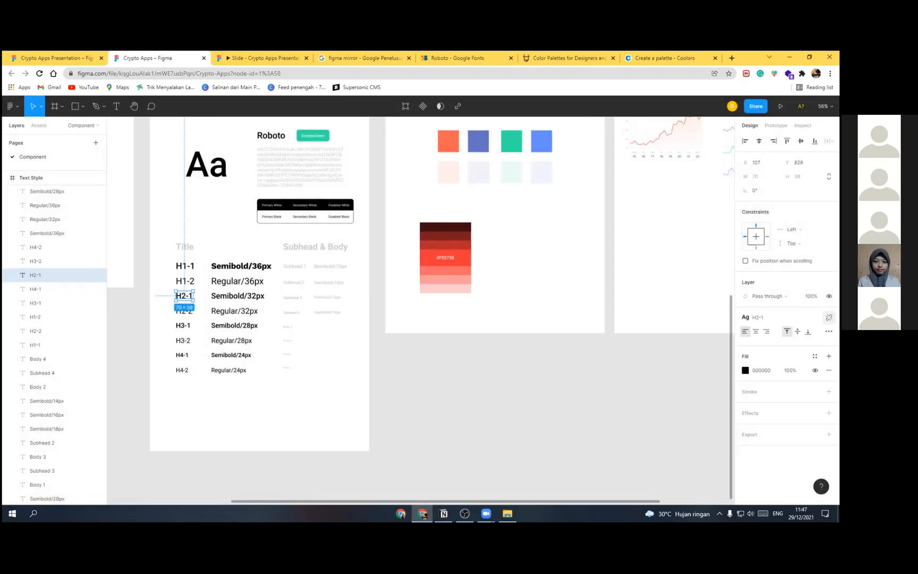
# Step: Create a text style named H2-2 from the H2-2 label in the Title column
pyautogui.click(187, 313)
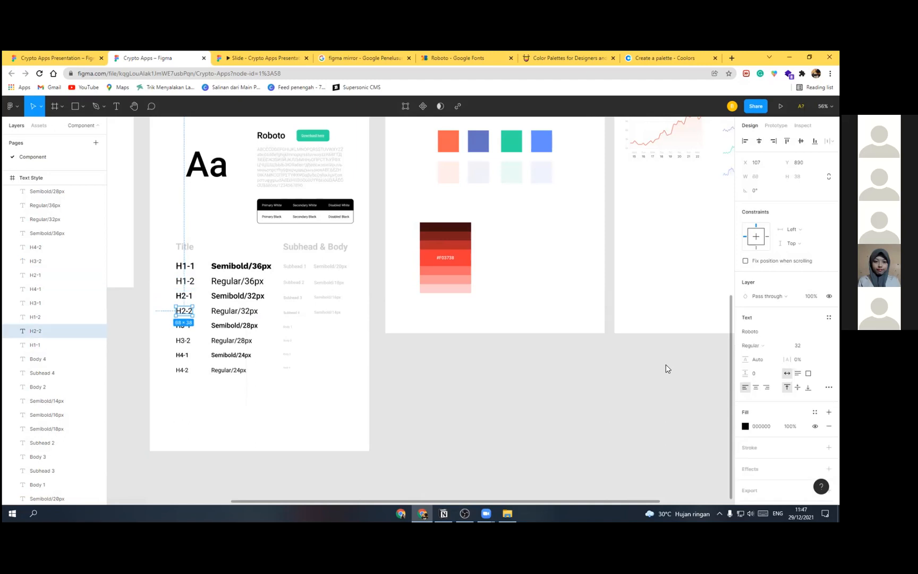
pyautogui.click(828, 317)
pyautogui.click(825, 332)
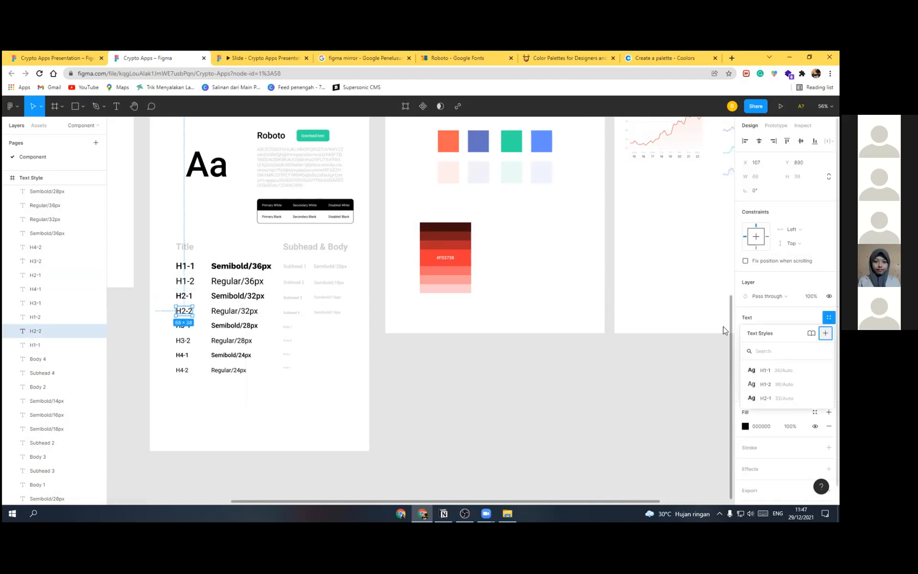
pyautogui.write('H2-2')
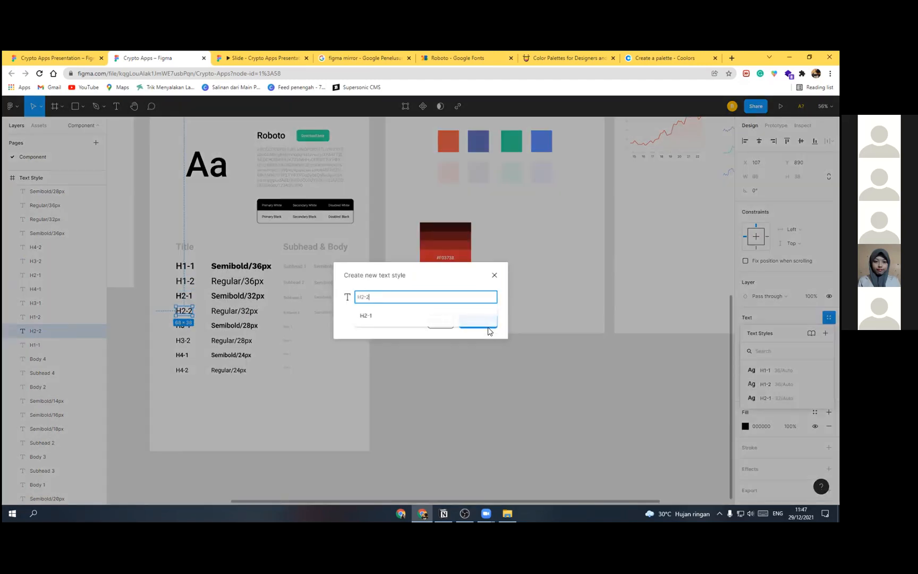
pyautogui.click(489, 331)
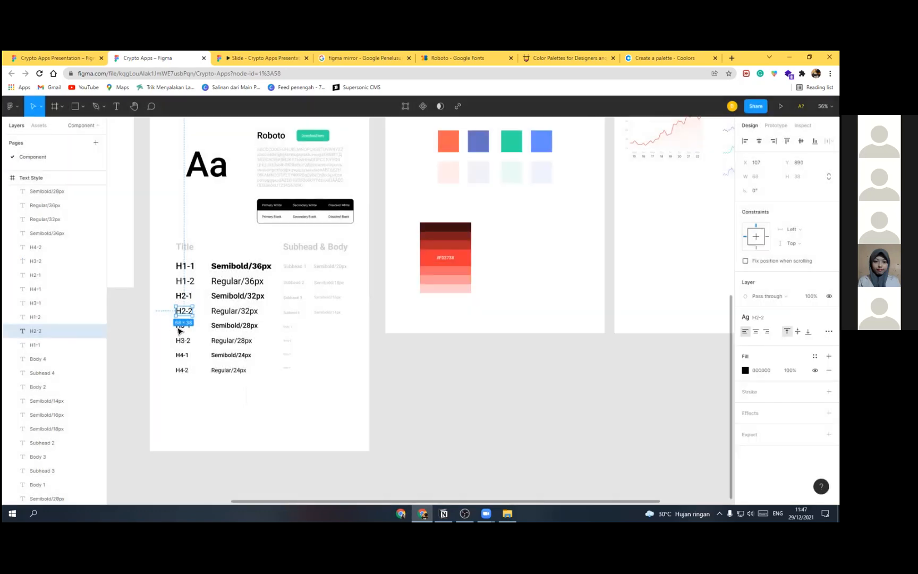
# Step: Create a text style named H3-1 from the H3-1 label in the Title column
pyautogui.click(184, 326)
pyautogui.click(828, 318)
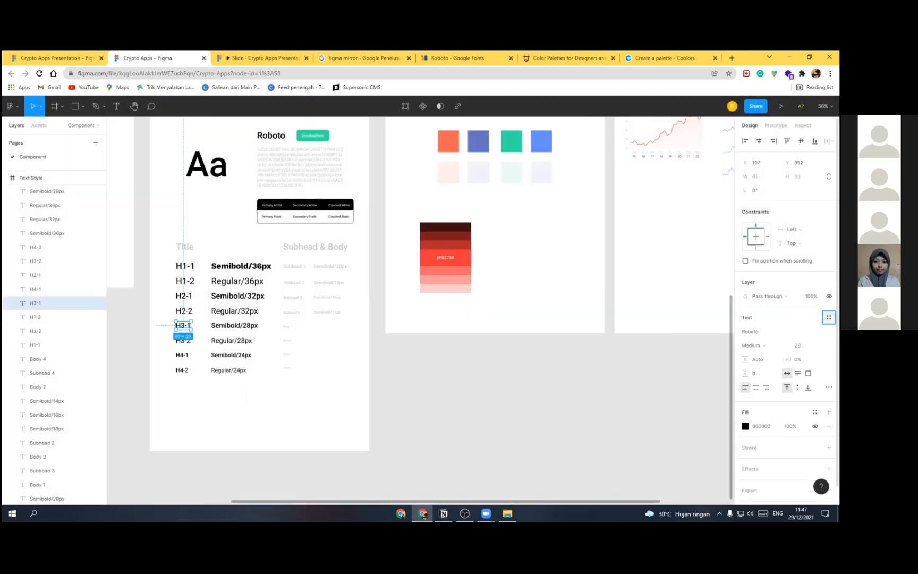
pyautogui.click(825, 333)
pyautogui.write('H')
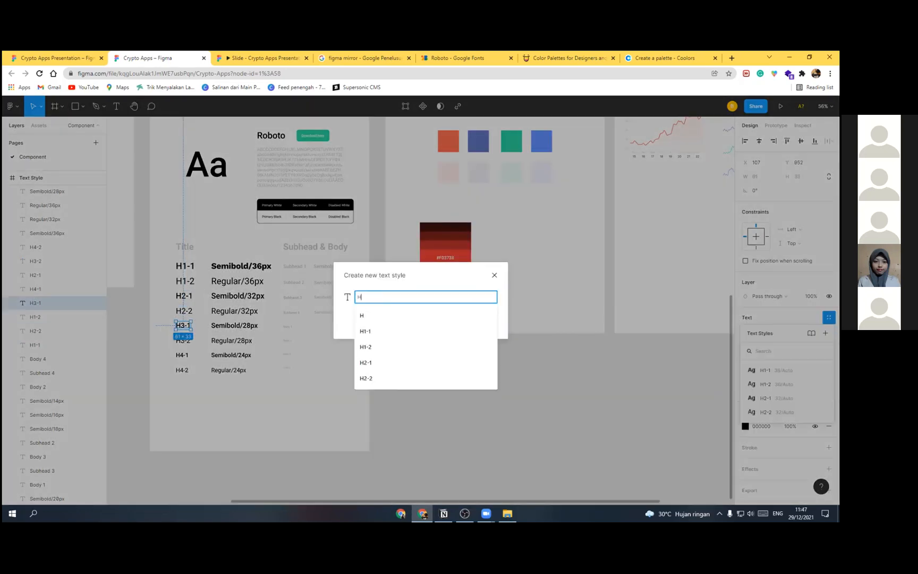
pyautogui.write('3-1')
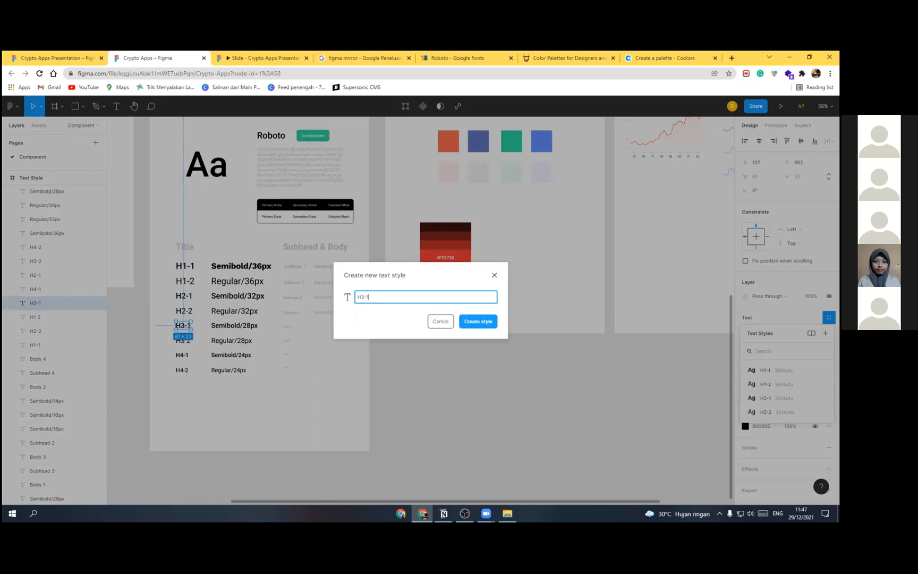
pyautogui.press('Return')
# Step: Create a text style named H3-2 from the H3-2 label in the Title column
pyautogui.click(187, 341)
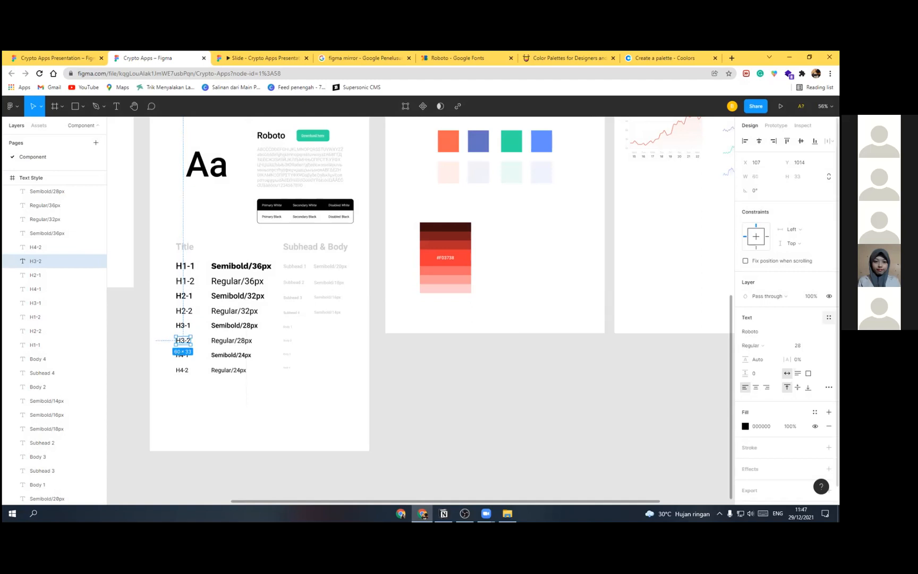
pyautogui.click(828, 317)
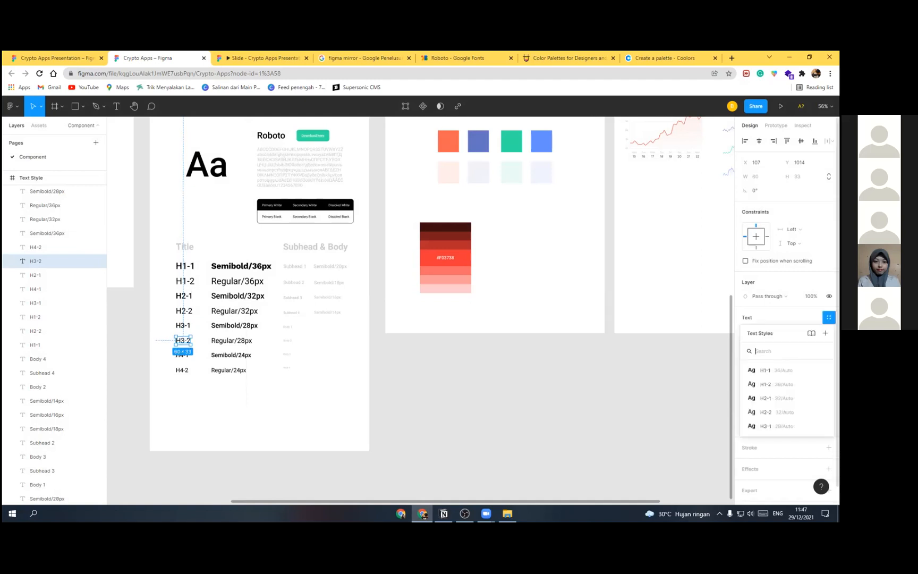
pyautogui.click(825, 333)
pyautogui.write('H3-')
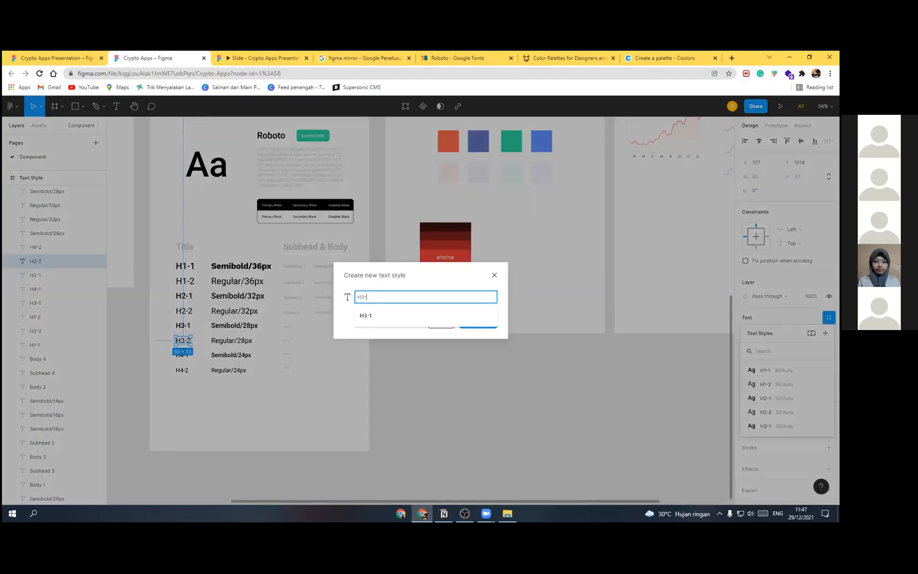
pyautogui.write('2')
pyautogui.press('Return')
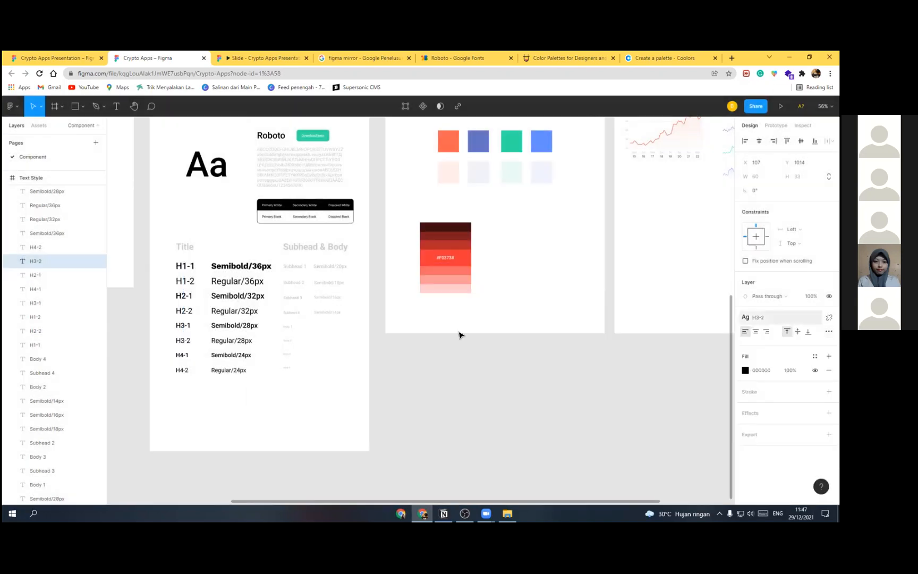
# Step: Create a text style named H4-1 from the H4-1 label in the Title column
pyautogui.click(35, 288)
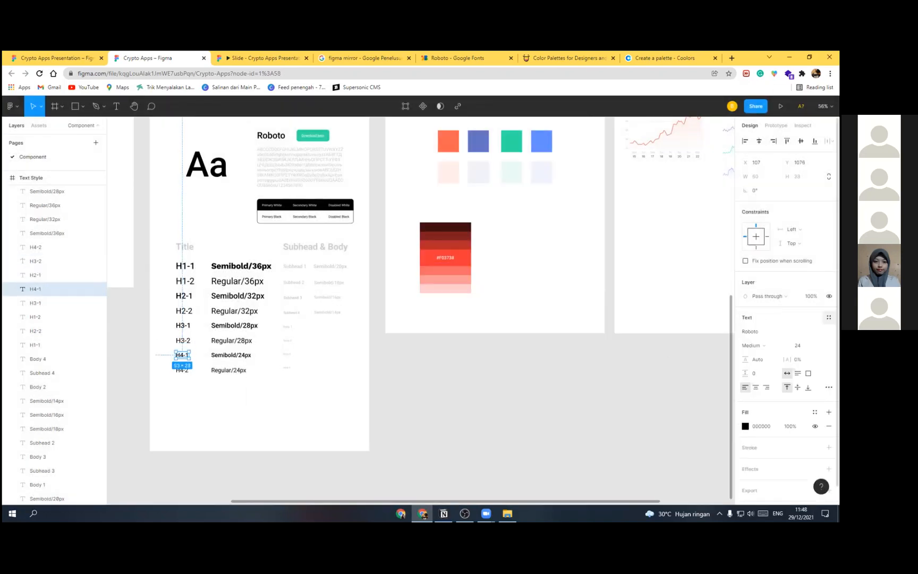
pyautogui.click(828, 317)
pyautogui.click(825, 333)
pyautogui.write('H')
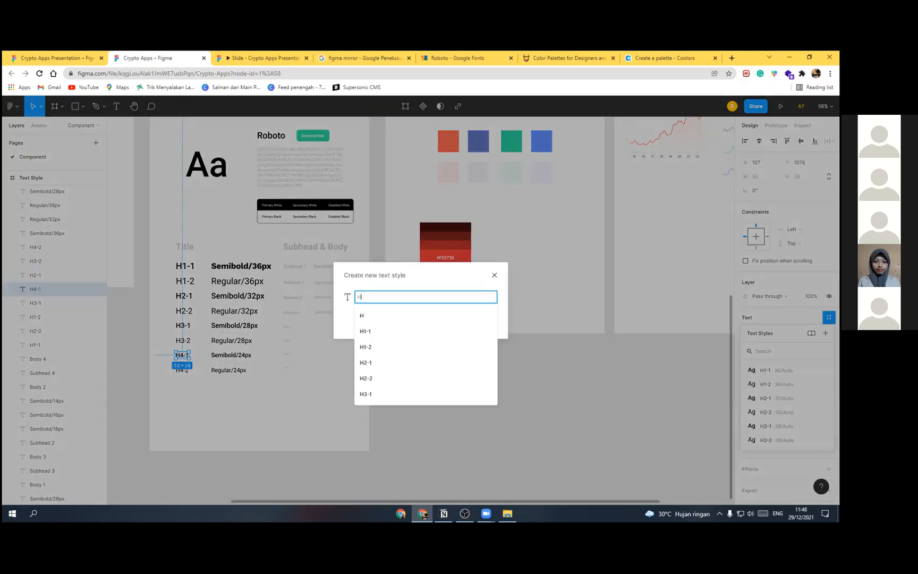
pyautogui.write('4-1')
pyautogui.press('Return')
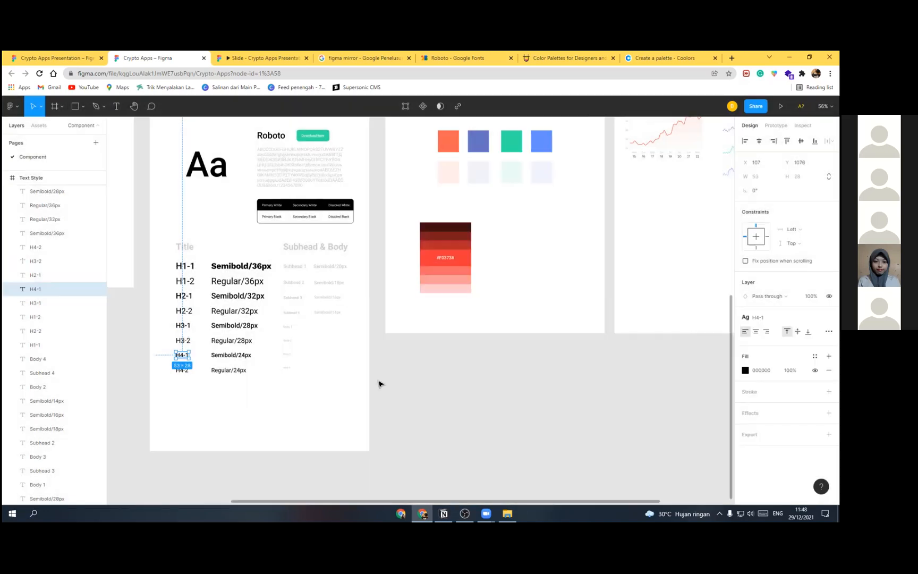
# Step: Create a text style named H4-2 from the H4-2 label in the Title column
pyautogui.click(182, 372)
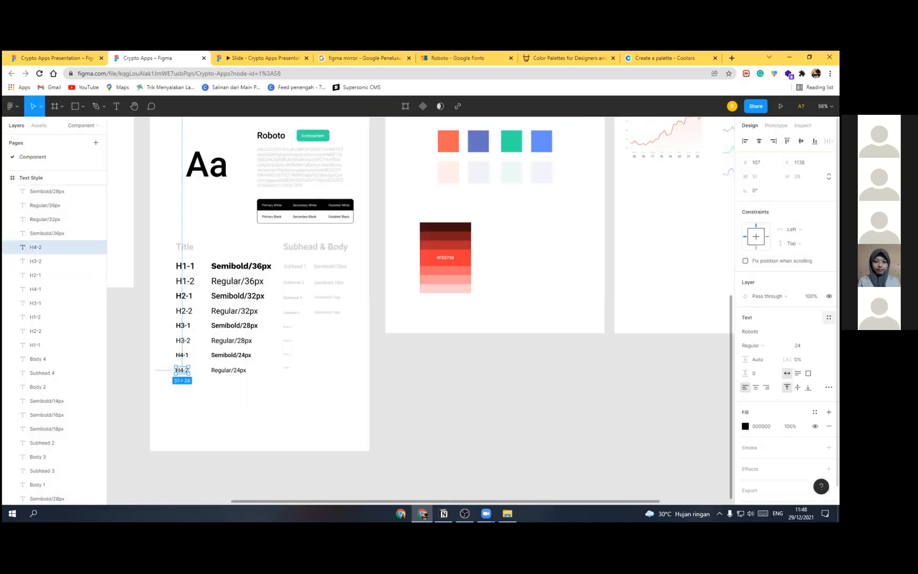
pyautogui.click(828, 317)
pyautogui.click(825, 333)
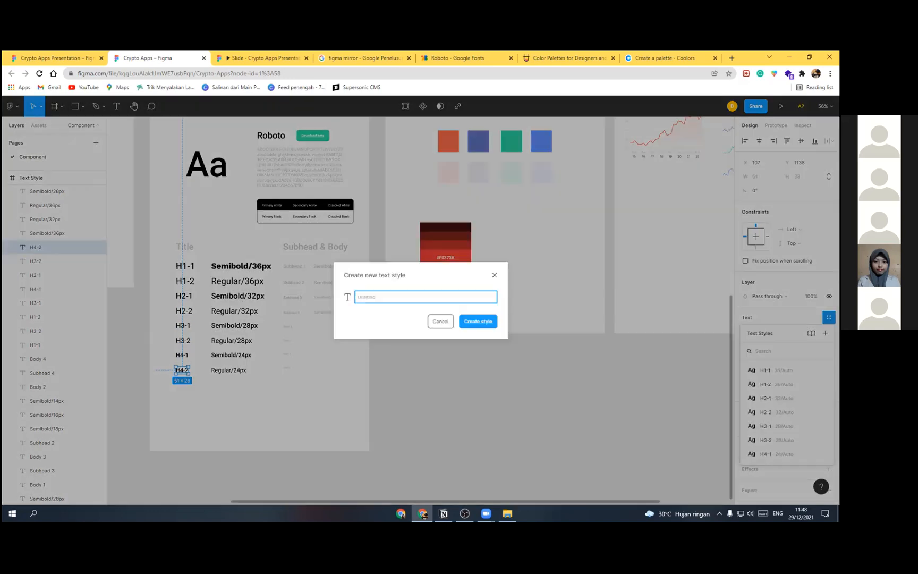
pyautogui.write('H4-1')
pyautogui.press('Return')
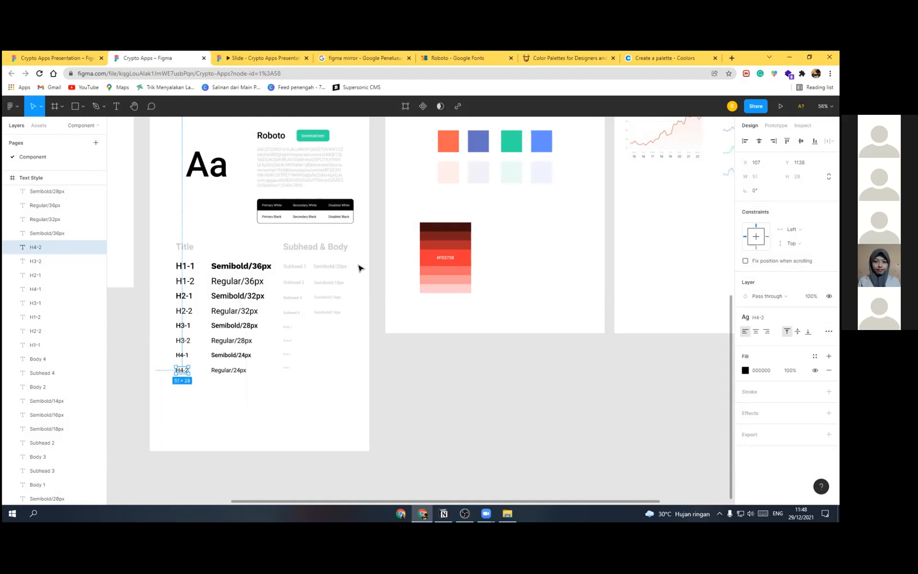
# Step: Create a text style named Subhead 1 from the Subhead 1 label in the Subhead & Body column
pyautogui.click(301, 267)
pyautogui.click(828, 317)
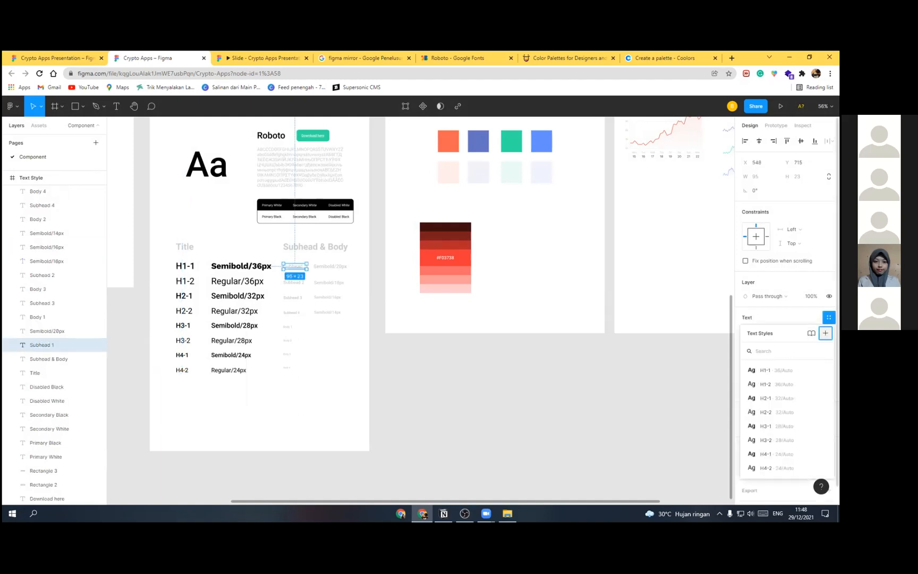
pyautogui.click(825, 333)
pyautogui.write('Subhea')
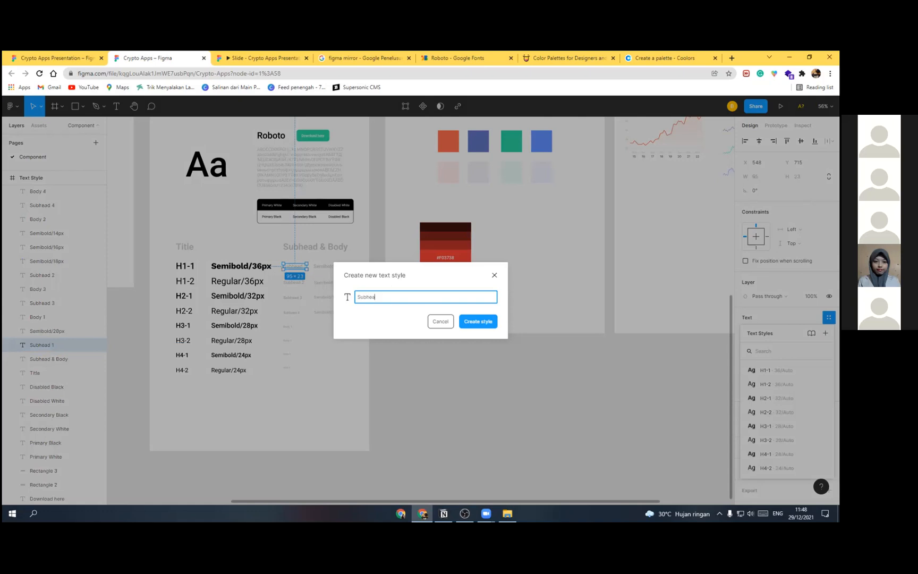
pyautogui.write('d 1')
pyautogui.press('Return')
# Step: Create a text style named Subhead 2 from the Subhead 2 label in the Subhead & Body column
pyautogui.click(298, 282)
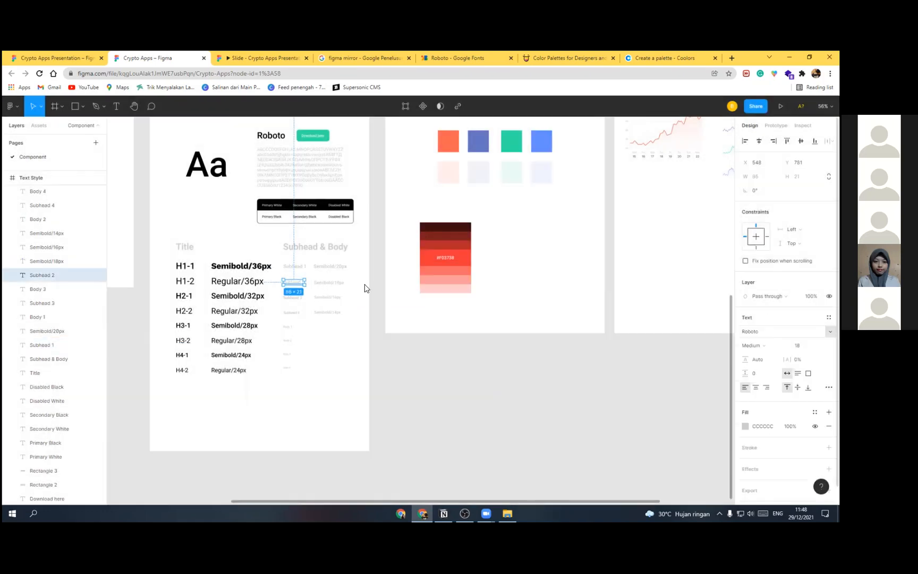
pyautogui.click(828, 317)
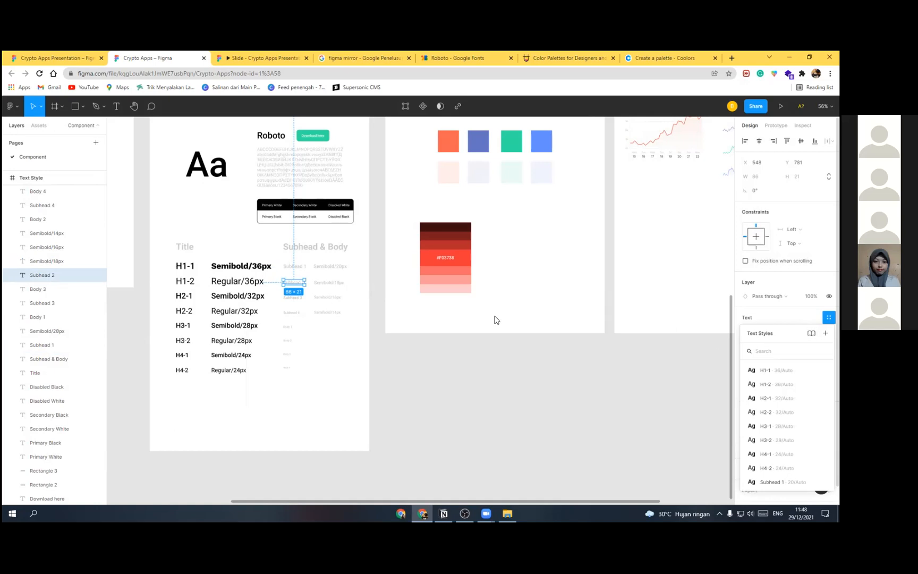
pyautogui.write('Subhead')
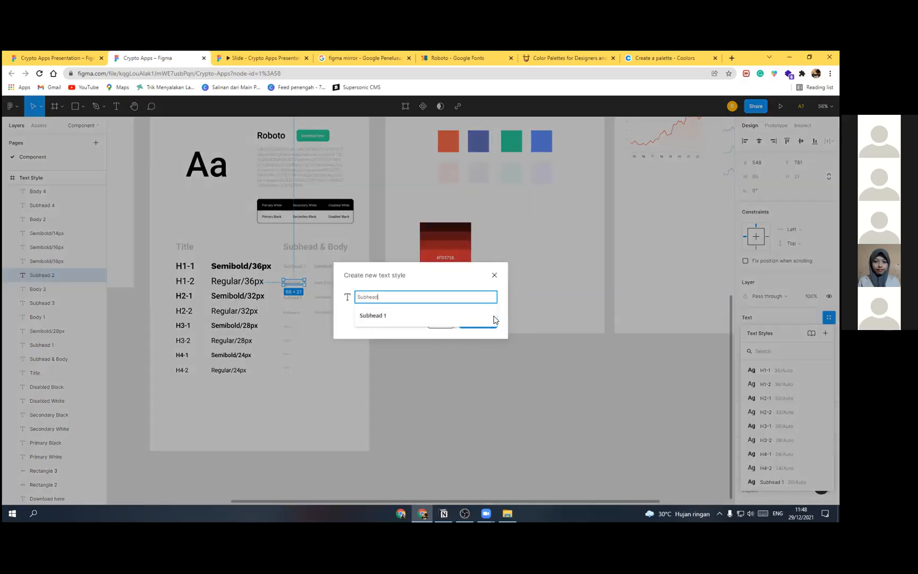
pyautogui.write(' 2')
pyautogui.press('Return')
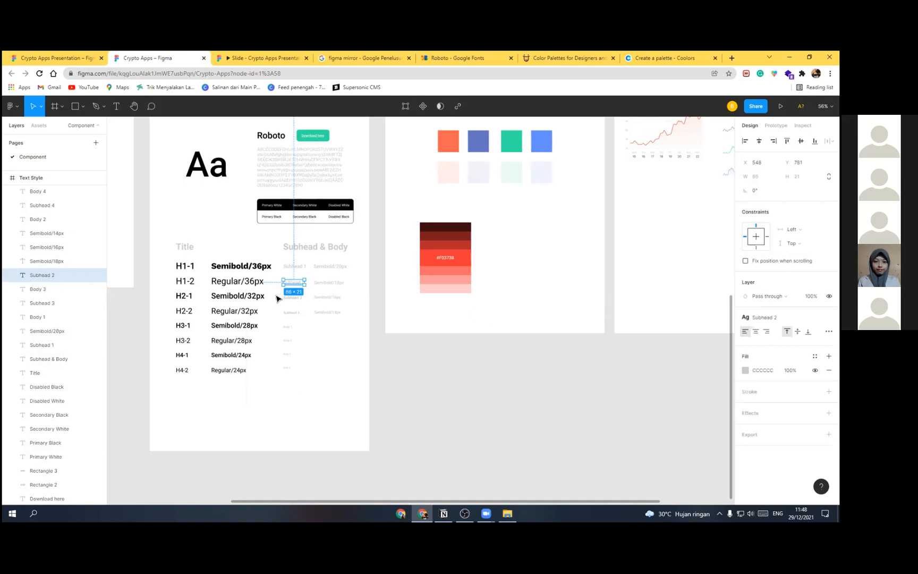
# Step: Create a text style named Subhead 4 from the Subhead 3 label in the Subhead & Body column
pyautogui.click(292, 298)
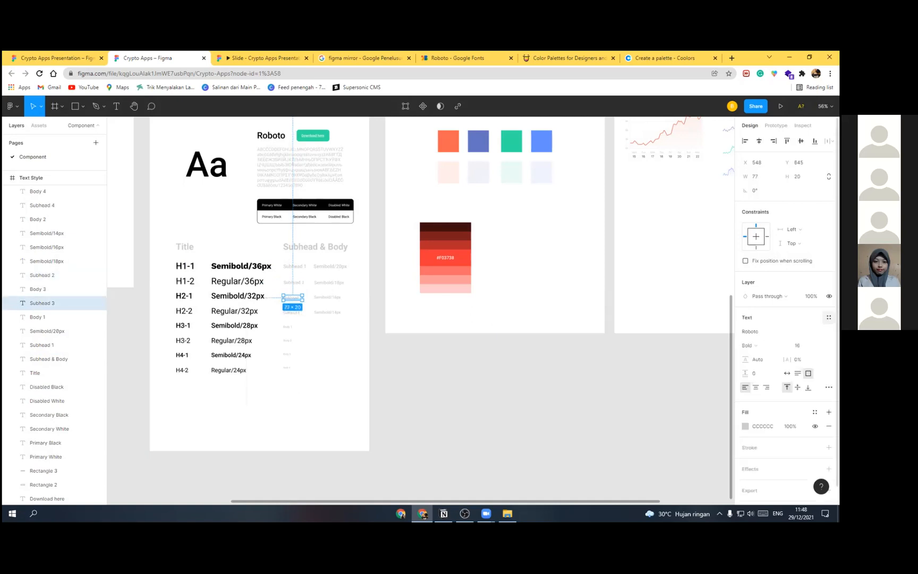
pyautogui.click(828, 317)
pyautogui.click(825, 333)
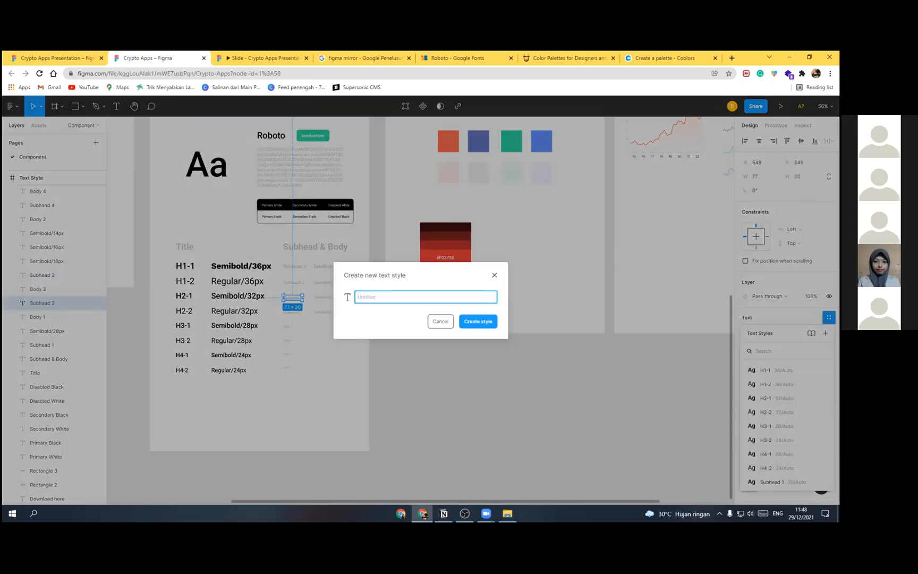
pyautogui.write('Subhead')
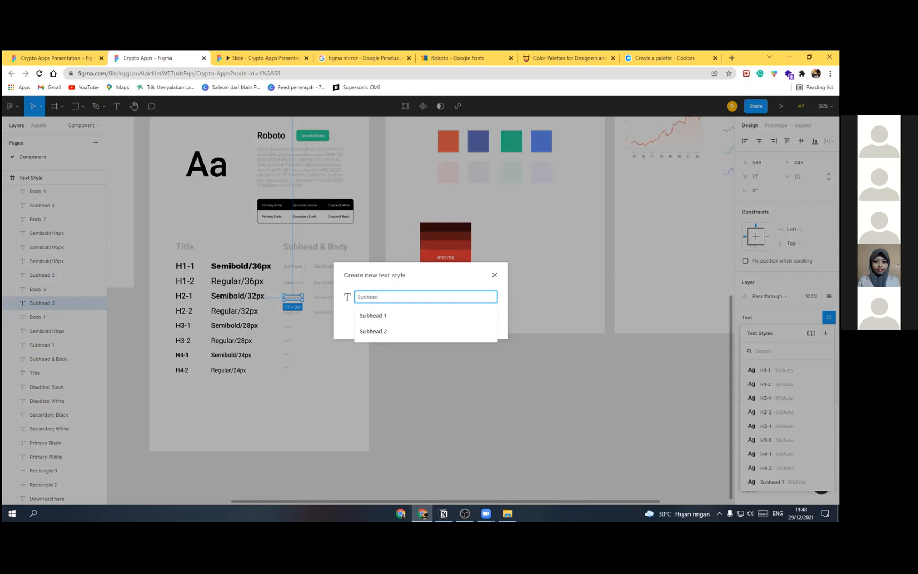
pyautogui.write(' 4')
pyautogui.press('Return')
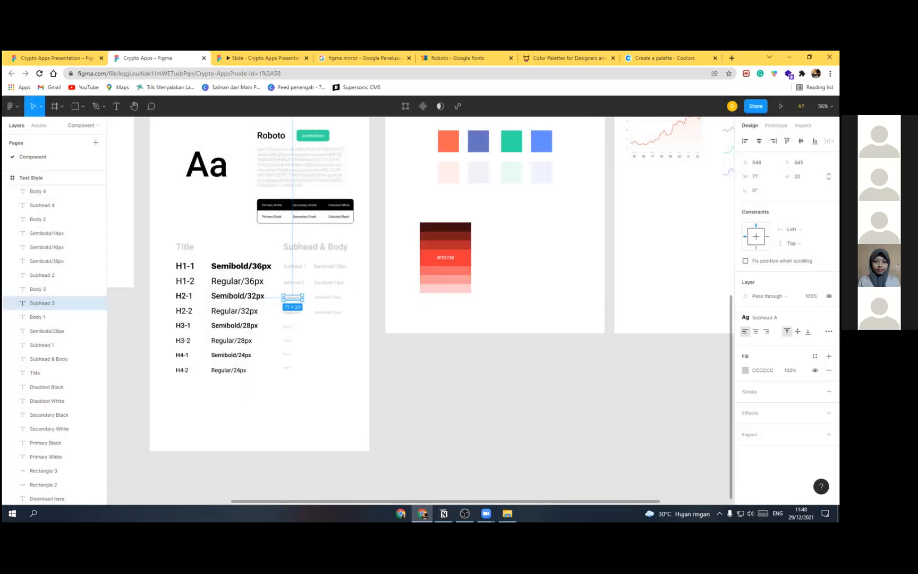
# Step: Detach the text style from the Subhead 3 label and rename the Subhead 4 style to Subhead 3
pyautogui.click(828, 317)
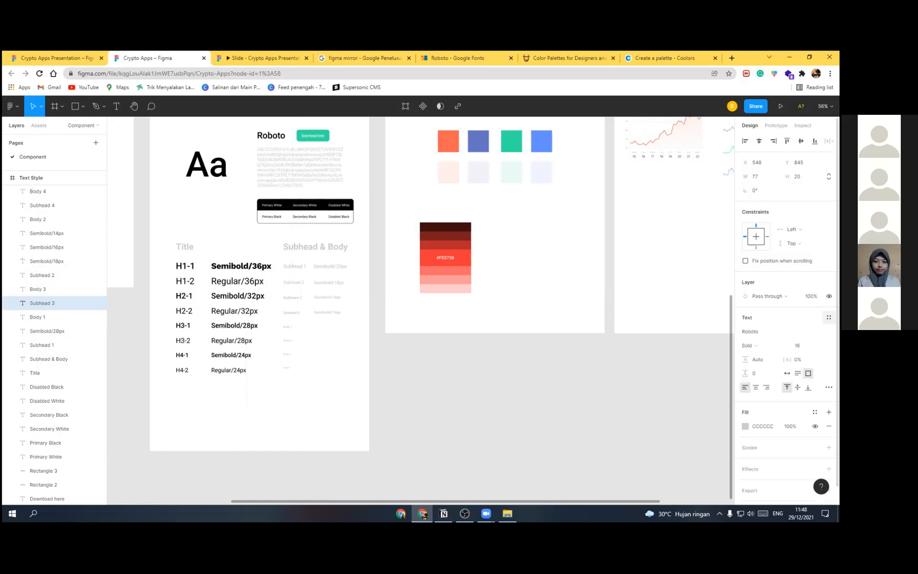
pyautogui.click(828, 317)
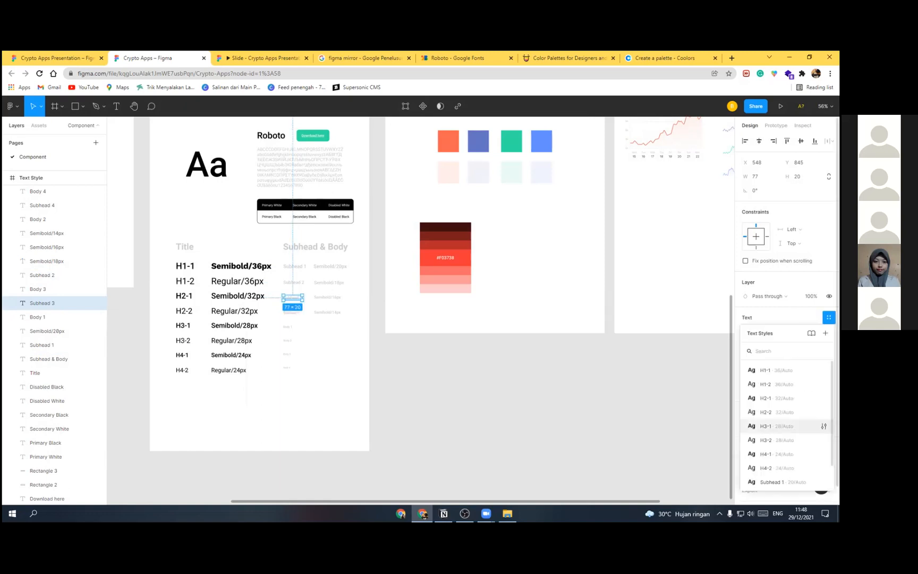
pyautogui.scroll(-1, 786, 452)
pyautogui.click(824, 480)
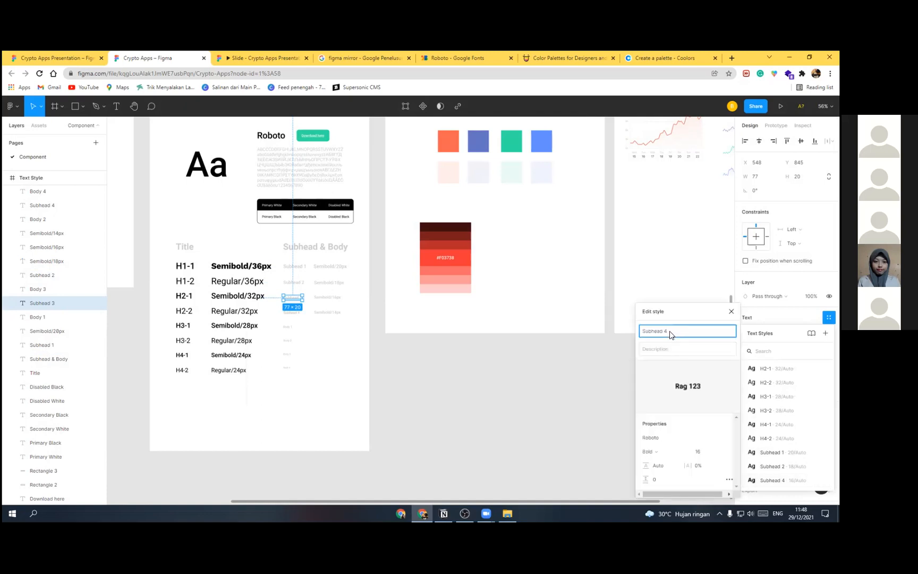
pyautogui.click(728, 310)
# Step: Create a text style named Subhead 4 from the Subhead 4 label and check it in the list of text styles
pyautogui.click(297, 311)
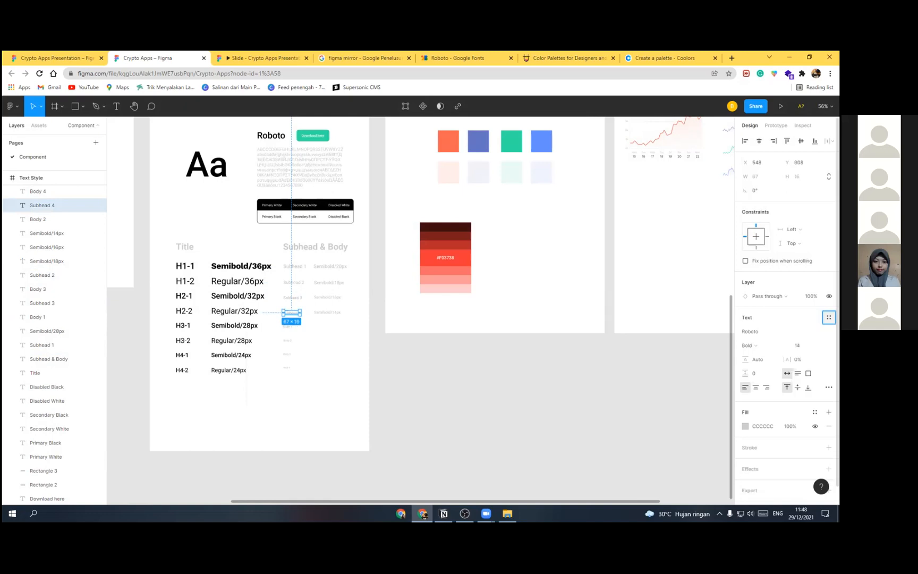
pyautogui.click(828, 317)
pyautogui.click(825, 333)
pyautogui.write('S')
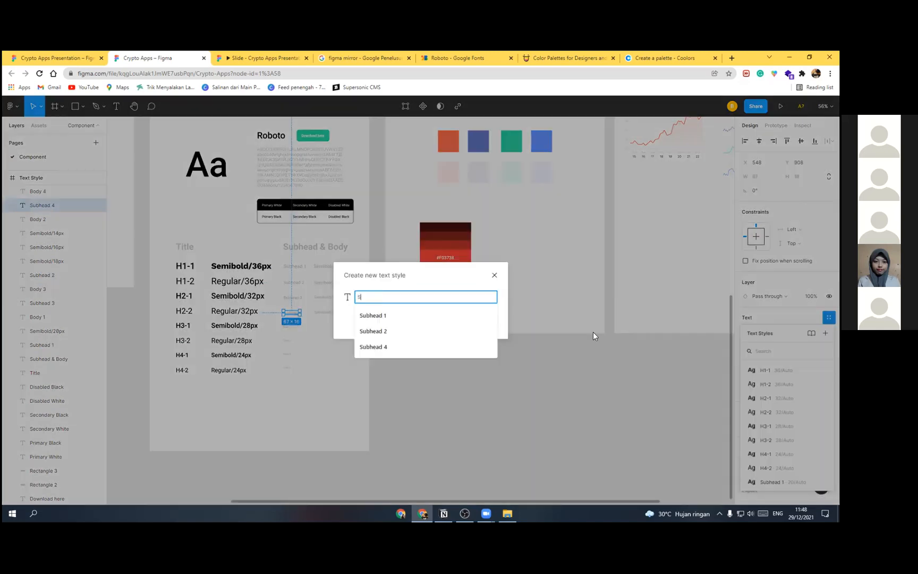
pyautogui.write('ubhead 4')
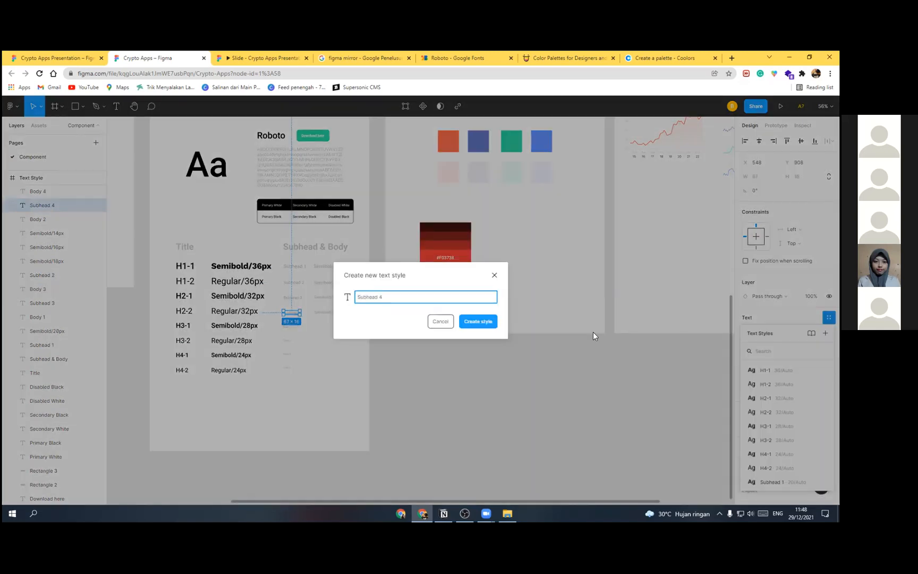
pyautogui.press('Return')
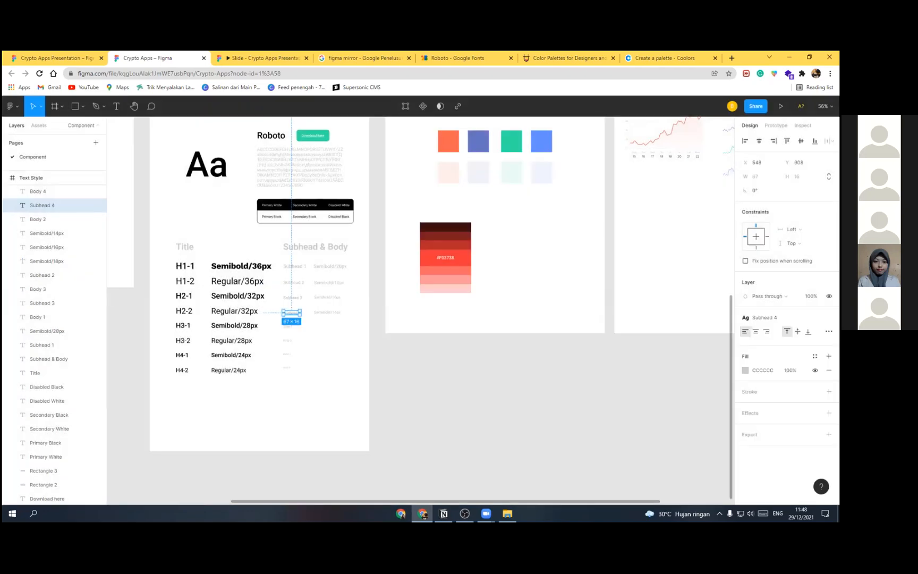
pyautogui.click(765, 317)
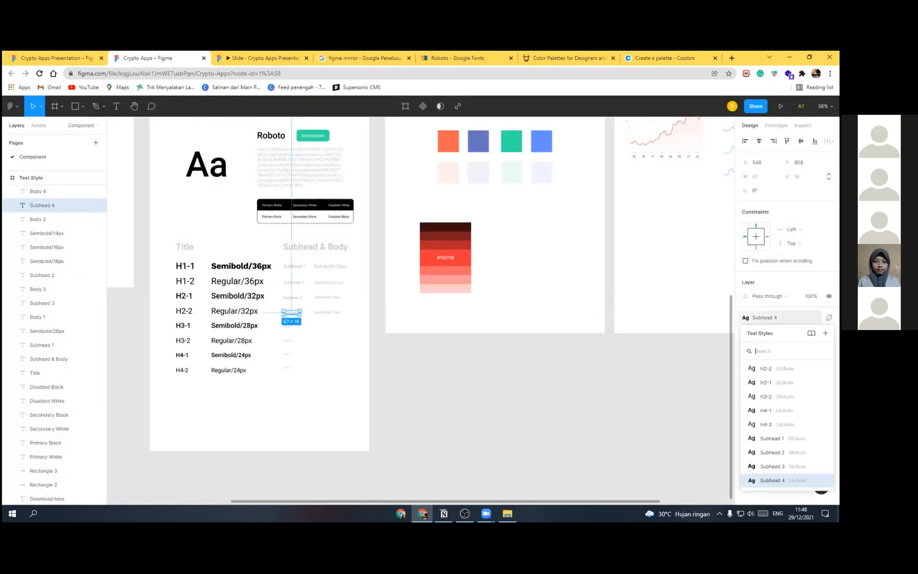
pyautogui.click(541, 359)
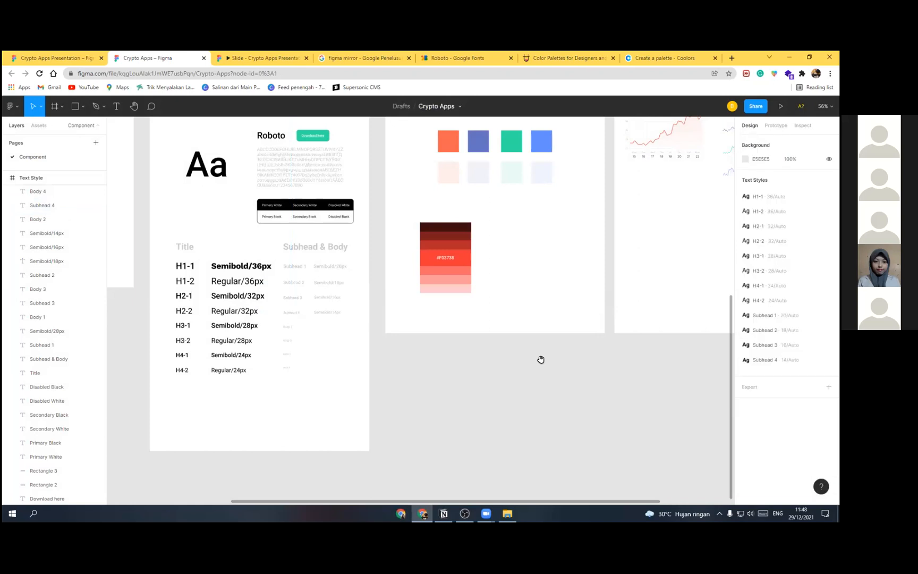
# Step: Apply the H1-1 text style to the Roboto heading in the Text Style frame
pyautogui.scroll(3, 507, 223)
pyautogui.hscroll(2, 507, 223)
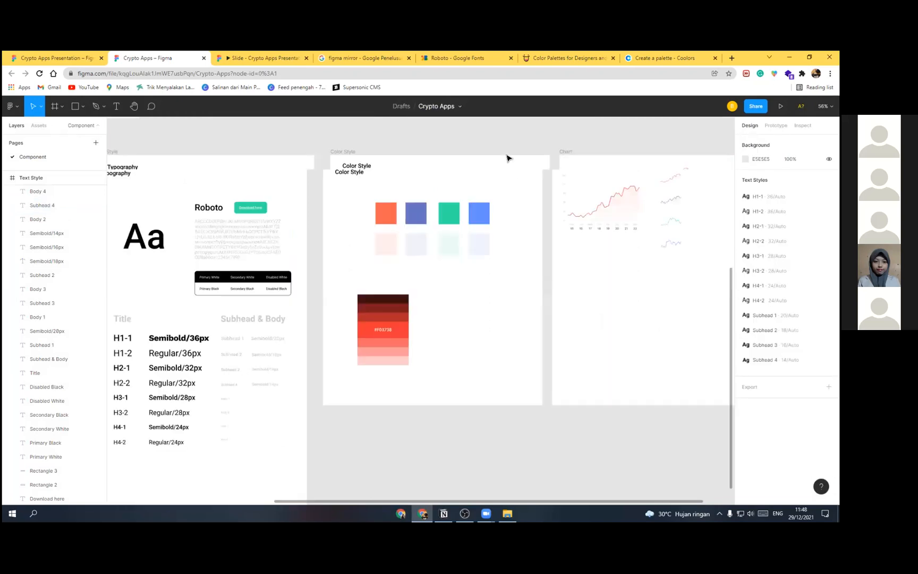
pyautogui.keyDown('ctrl'); pyautogui.scroll(2, 486, 154); pyautogui.keyUp('ctrl')
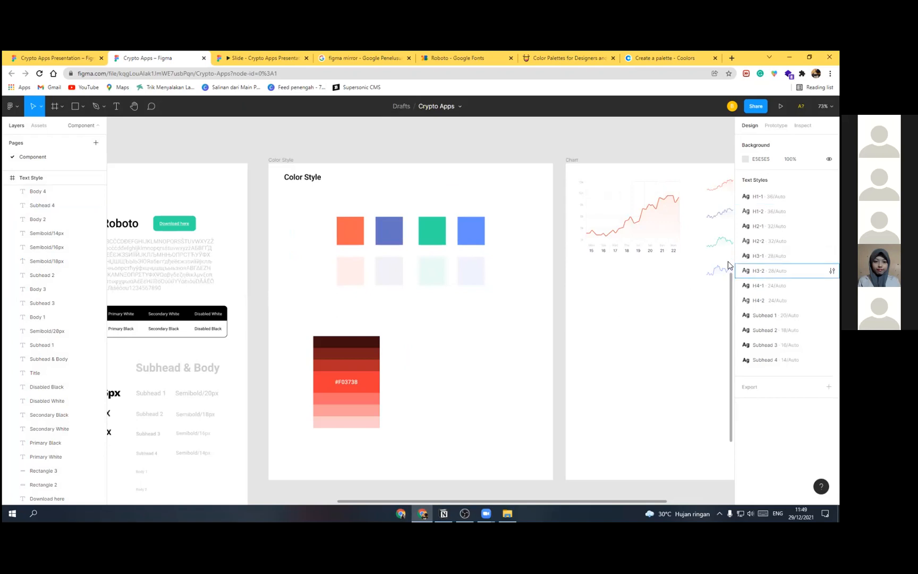
pyautogui.scroll(-3, 356, 261)
pyautogui.scroll(-3, 403, 189)
pyautogui.scroll(1, 344, 245)
pyautogui.scroll(1, 365, 295)
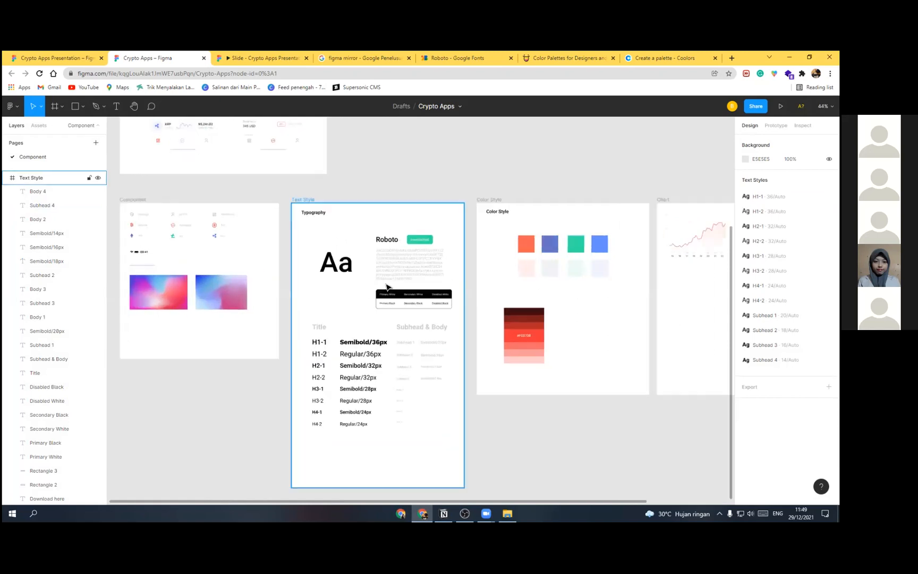
pyautogui.scroll(2, 393, 225)
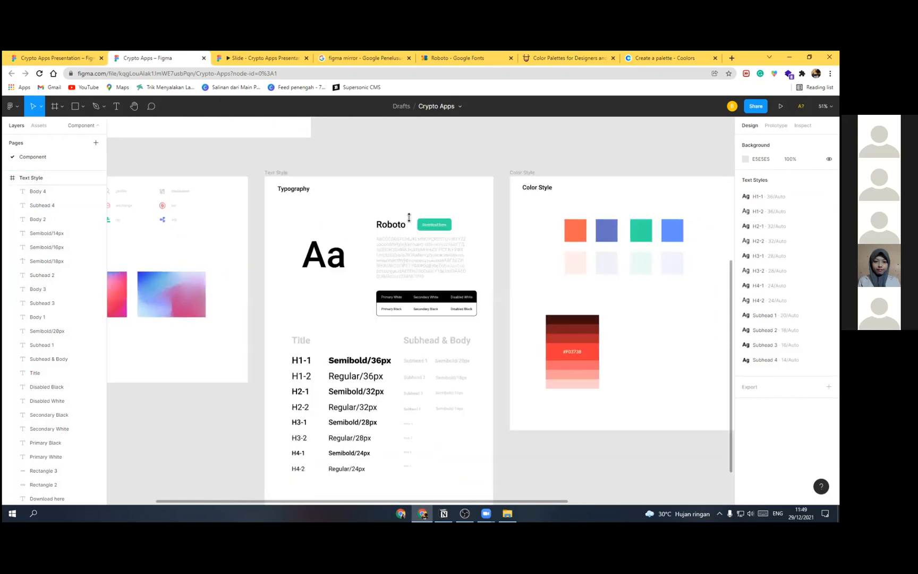
pyautogui.click(402, 222)
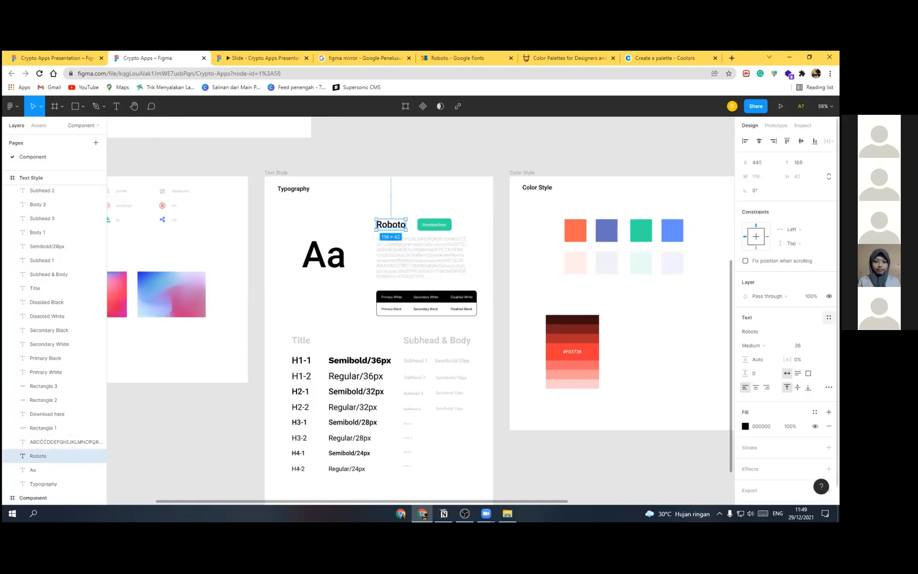
pyautogui.click(828, 317)
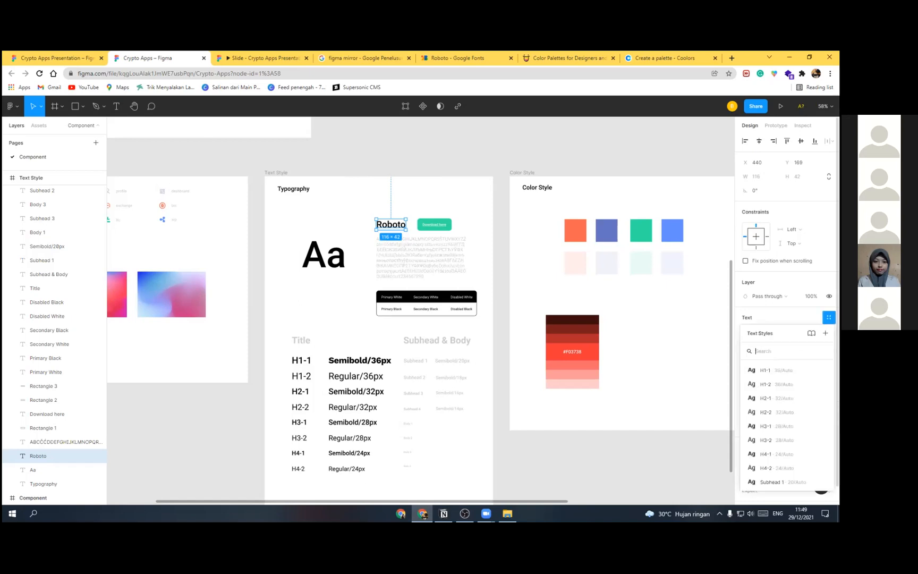
pyautogui.click(765, 370)
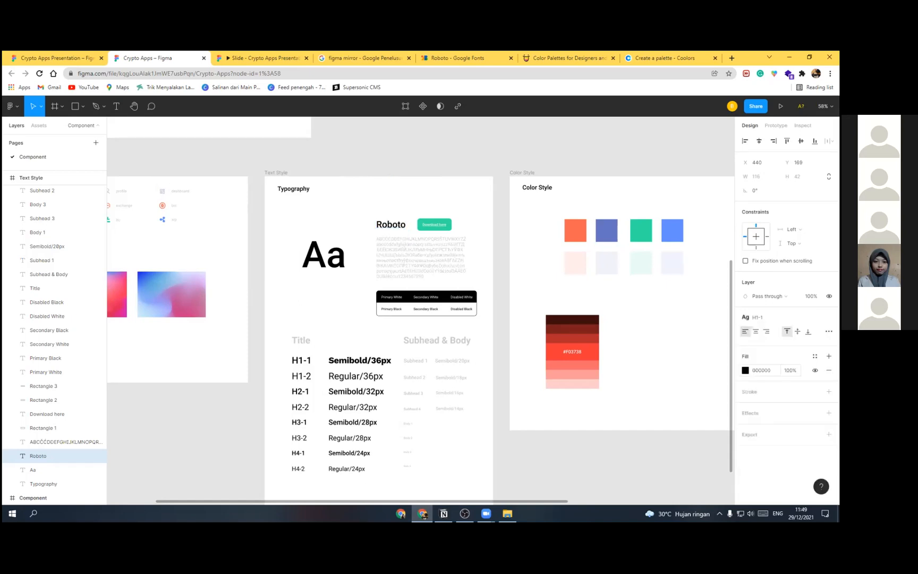
# Step: Apply the H4-1 text style to the Typography title of the Text Style frame and check the selection in the style list
pyautogui.click(294, 189)
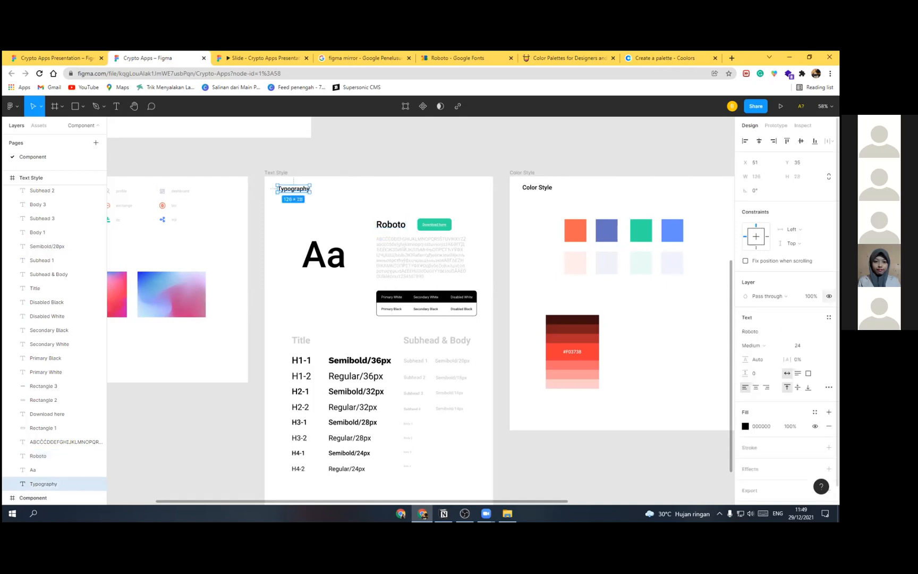
pyautogui.click(829, 317)
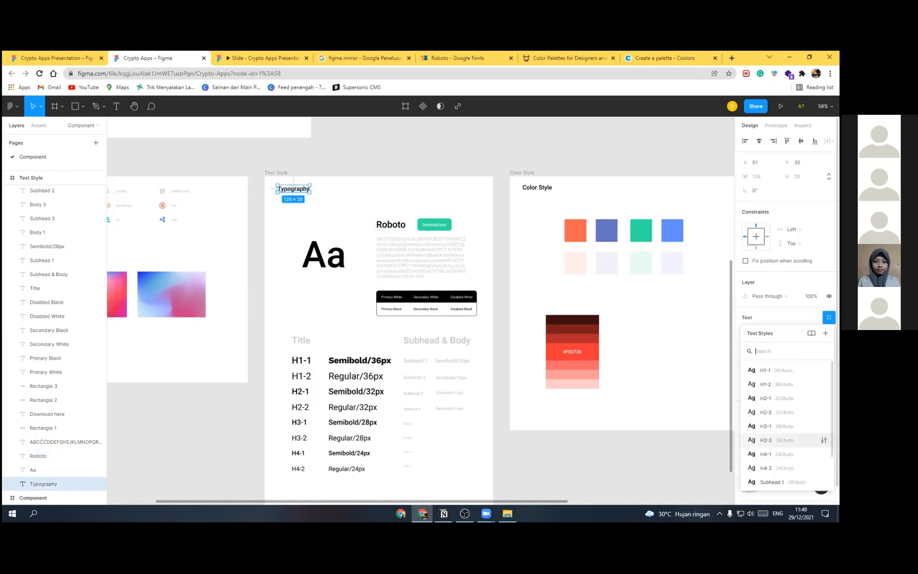
pyautogui.click(766, 454)
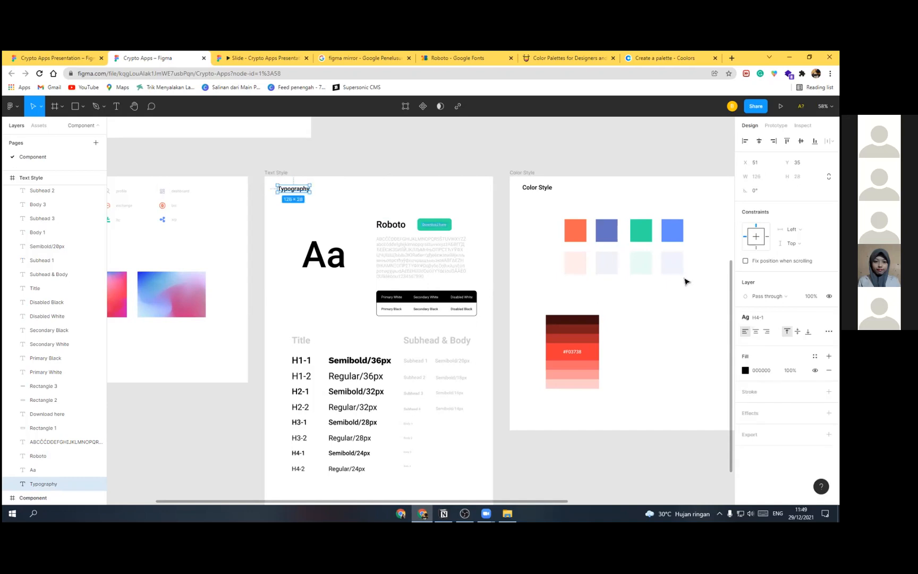
pyautogui.click(749, 317)
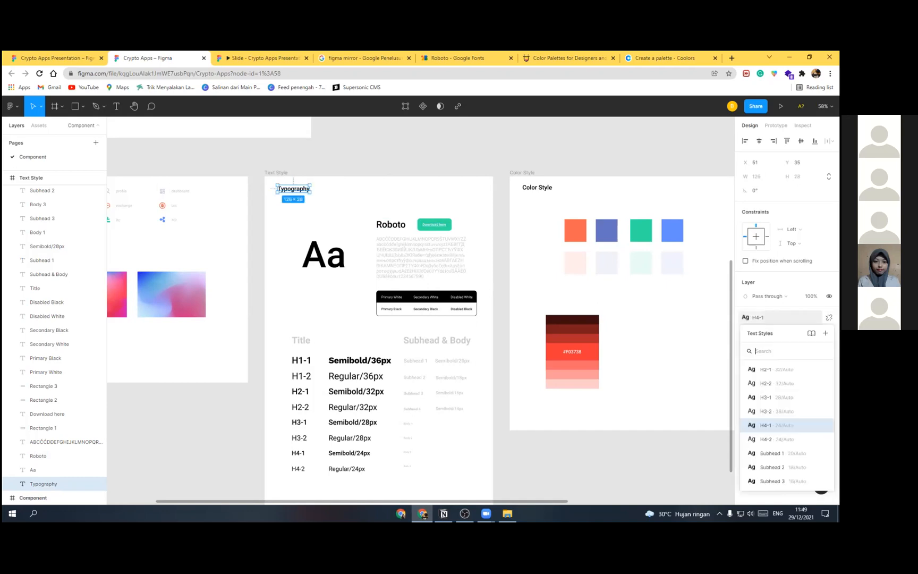
pyautogui.click(657, 278)
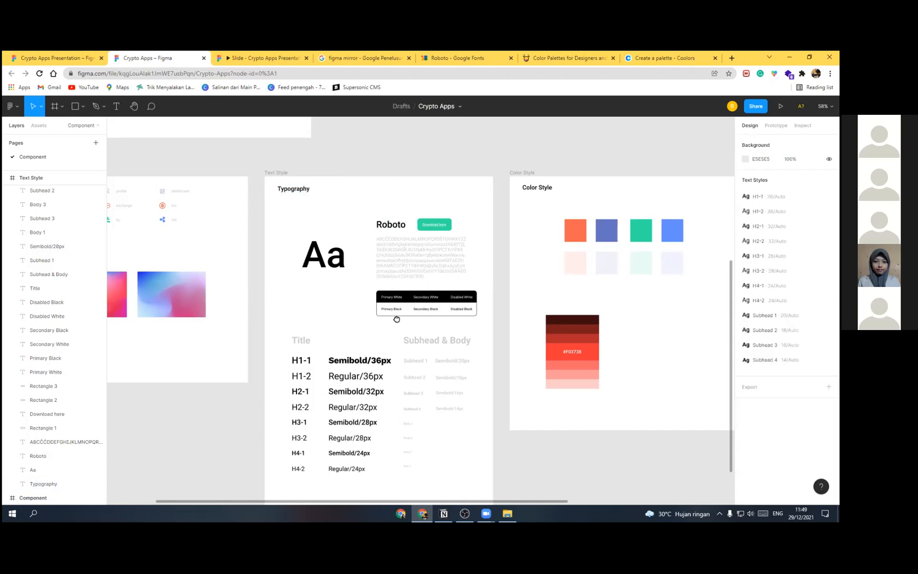
# Step: Create a color style named Primary Red from the solid orange-red swatch in the Color Style frame
pyautogui.hscroll(5, 331, 253)
pyautogui.doubleClick(332, 253)
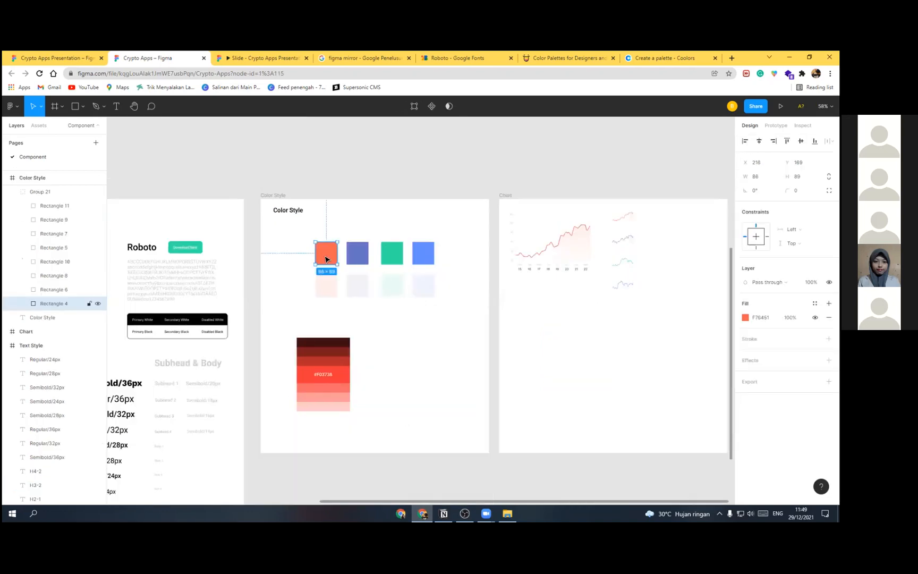
pyautogui.click(829, 303)
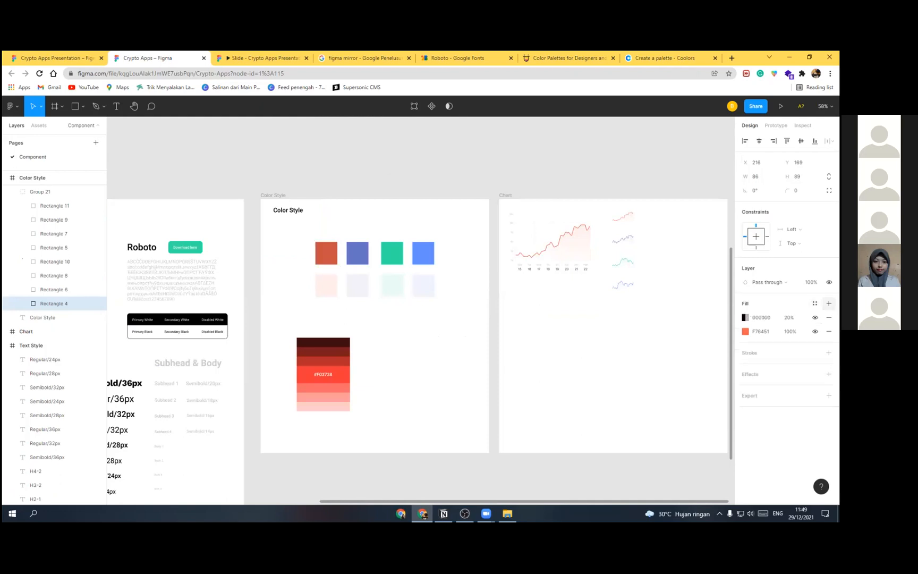
pyautogui.click(828, 317)
pyautogui.click(815, 303)
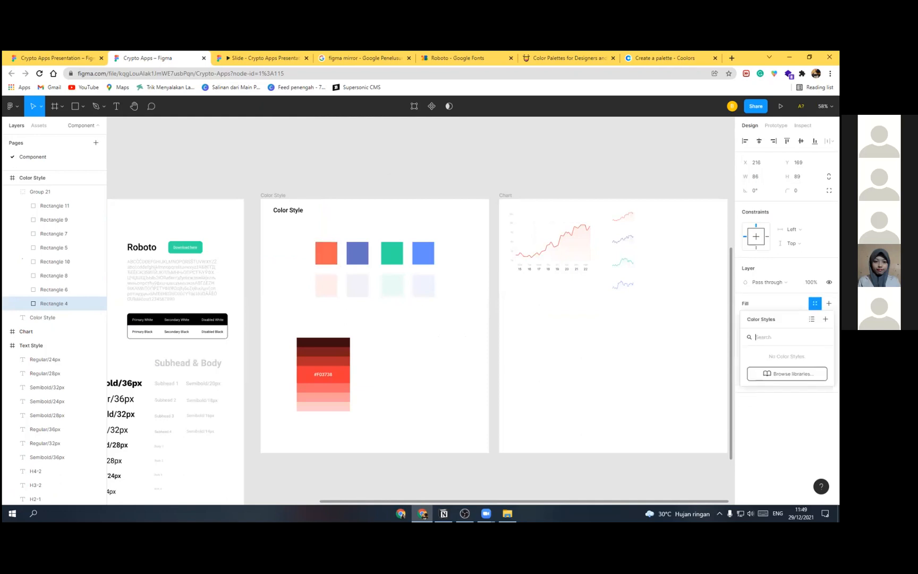
pyautogui.click(825, 318)
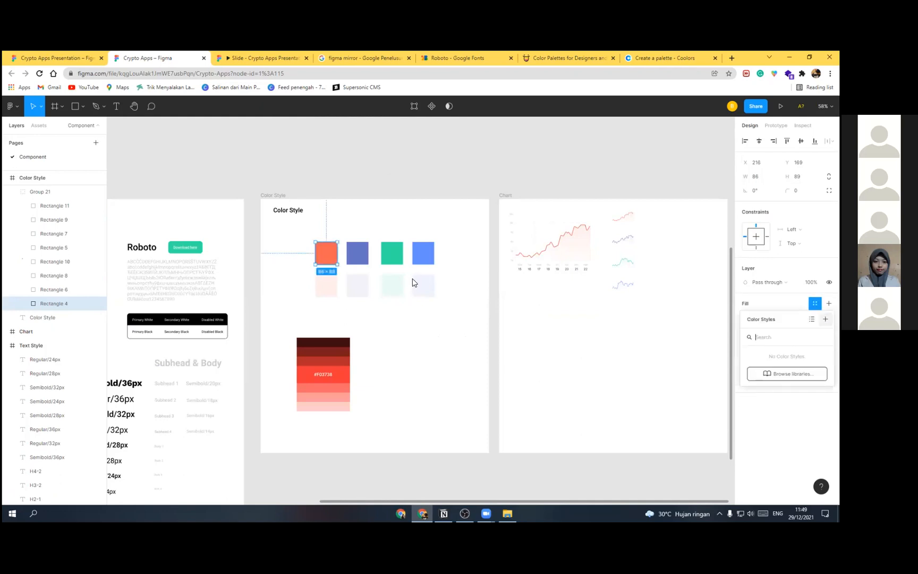
pyautogui.write('P')
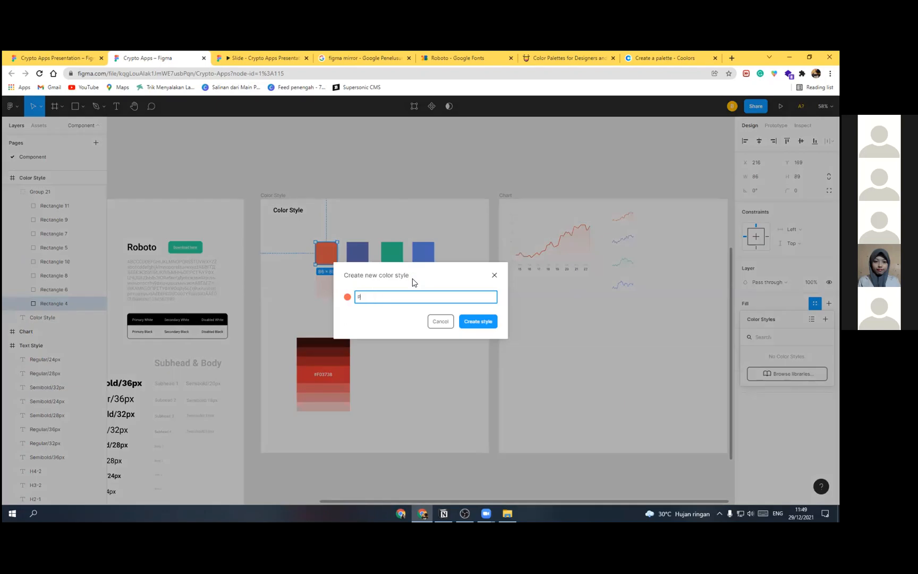
pyautogui.write('rimary Red')
pyautogui.press('Return')
# Step: Create a color style named Secondary Red from the pale red swatch below the orange-red one
pyautogui.click(326, 286)
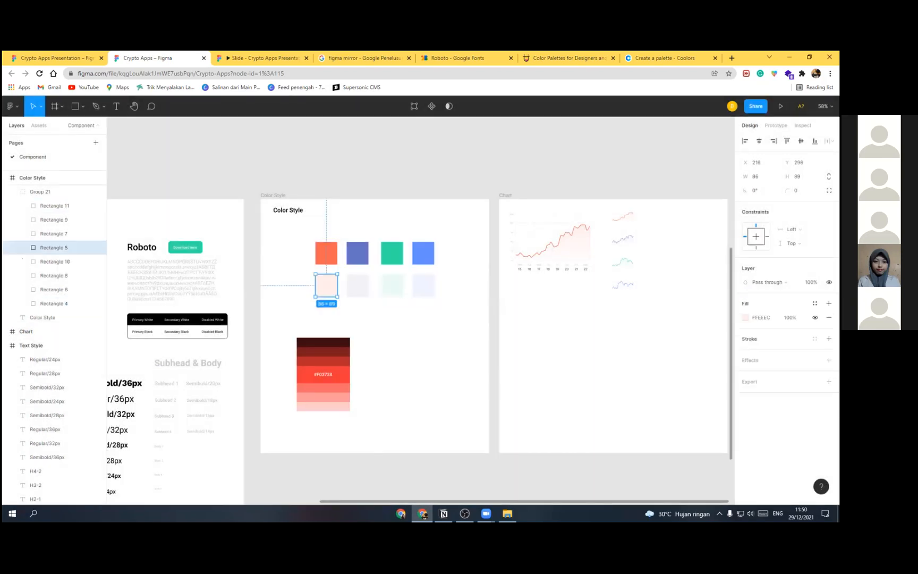
pyautogui.click(814, 303)
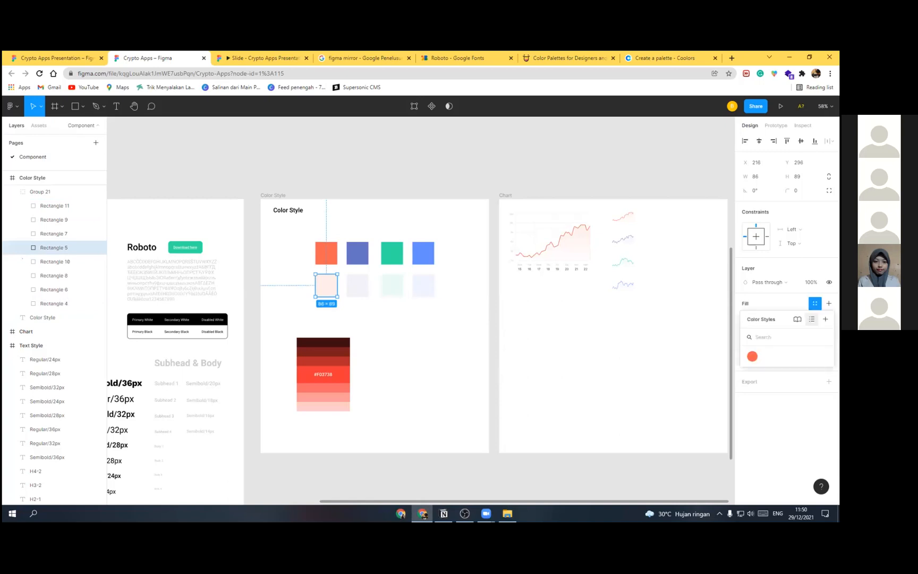
pyautogui.click(824, 319)
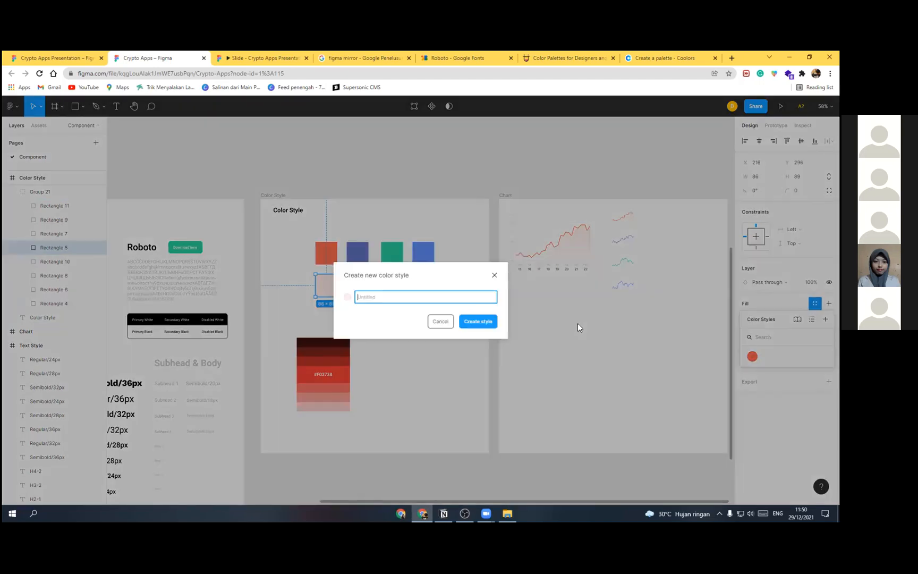
pyautogui.write('Secondary Red')
pyautogui.press('Return')
# Step: Create a color style named Primary Purple from the solid purple swatch in the upper row
pyautogui.click(357, 253)
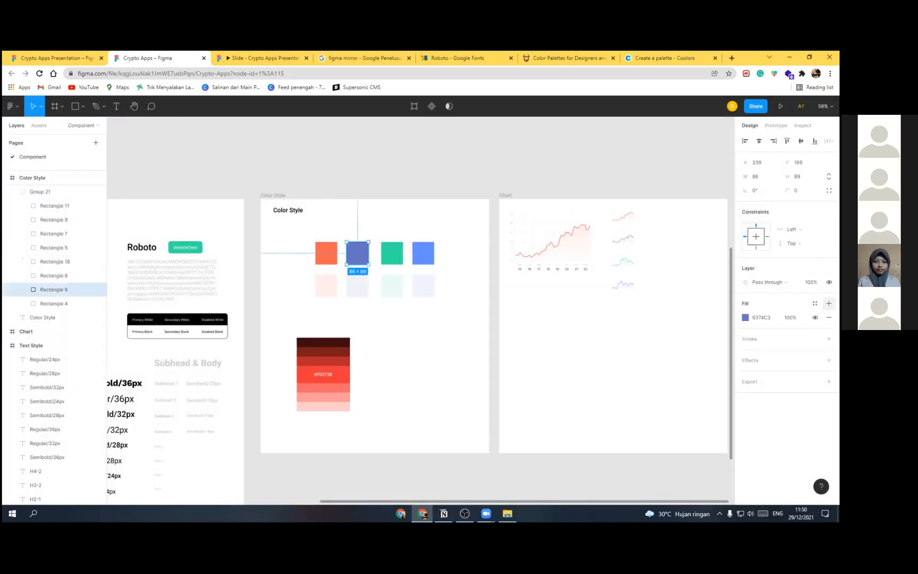
pyautogui.click(814, 303)
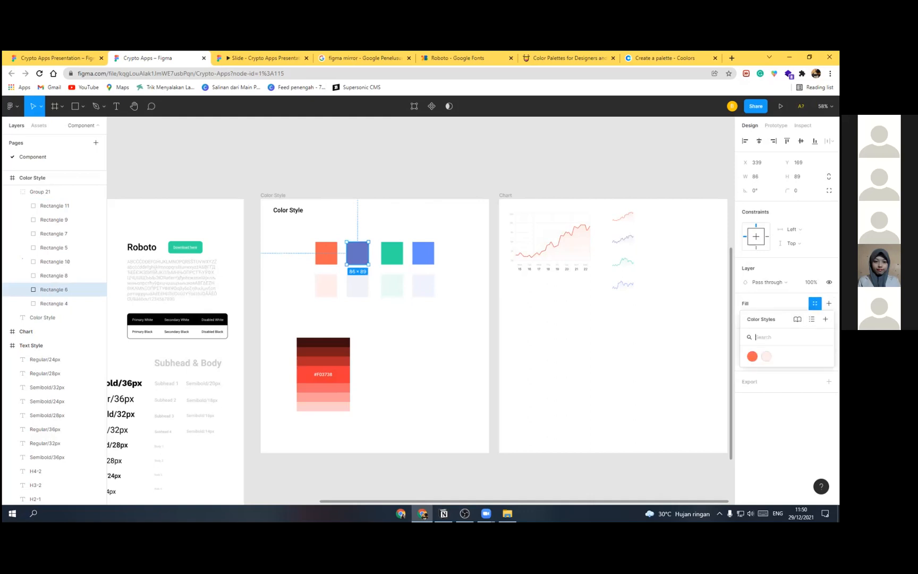
pyautogui.click(825, 319)
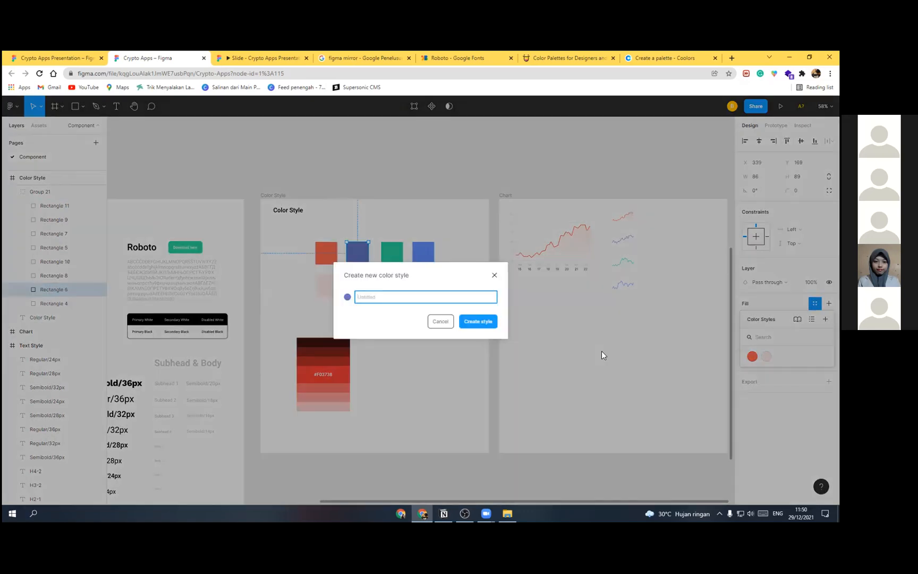
pyautogui.write('Purp')
pyautogui.press('Return')
pyautogui.write('Prima')
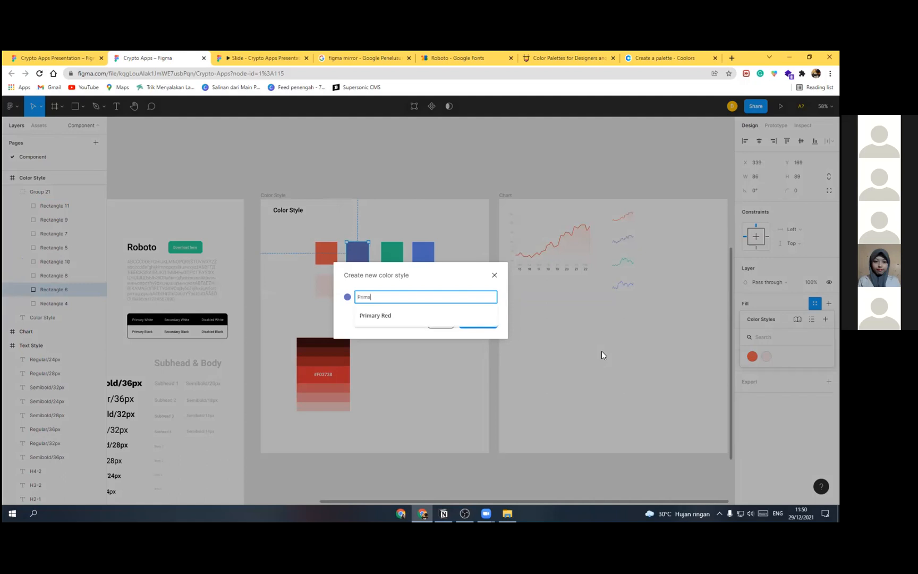
pyautogui.write('ry Pur')
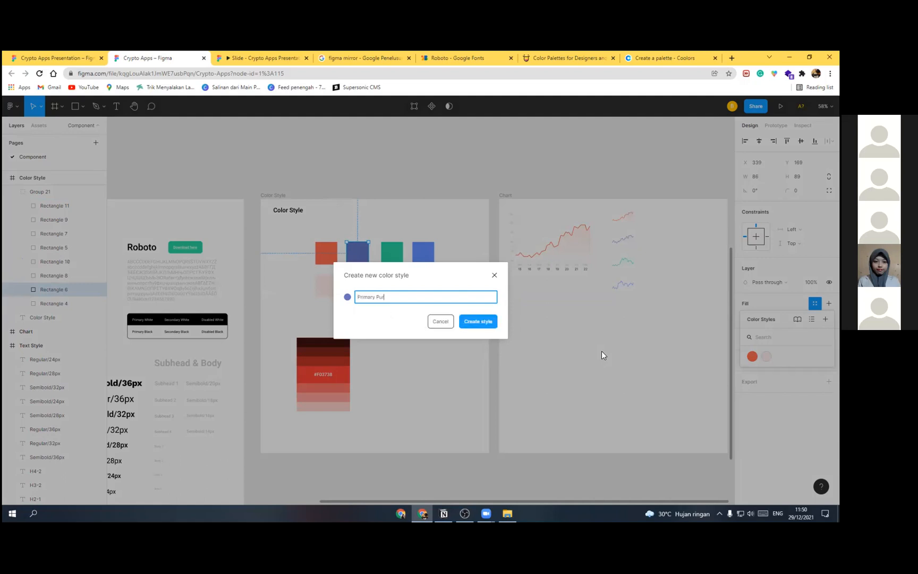
pyautogui.write('ple')
pyautogui.press('Return')
# Step: Create a color style named Primary Green from the solid green swatch and copy its name for reuse
pyautogui.click(392, 254)
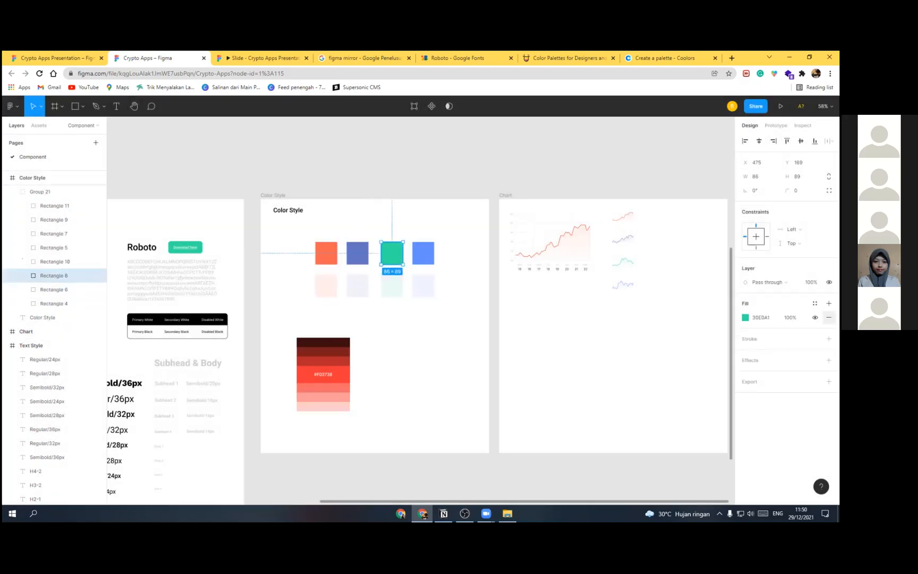
pyautogui.click(814, 304)
pyautogui.click(824, 319)
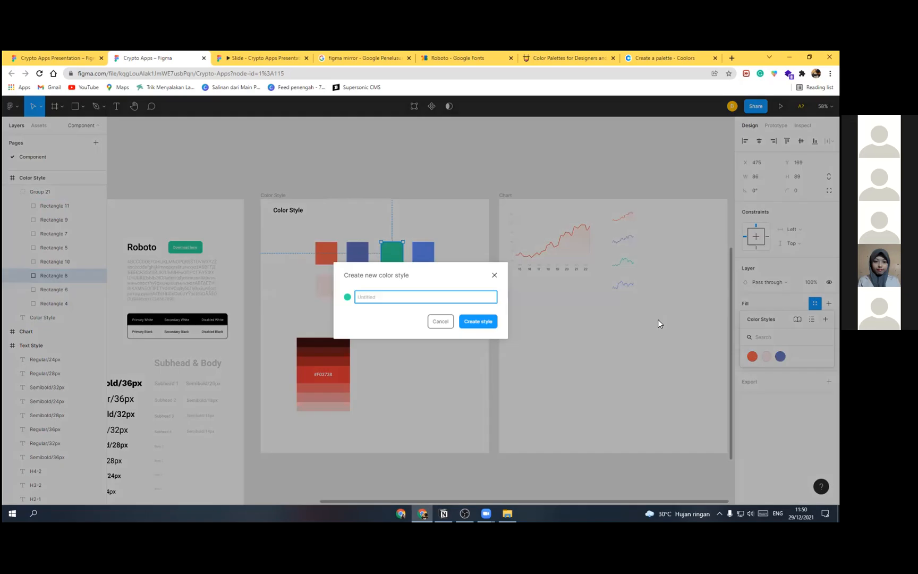
pyautogui.write('Primary G')
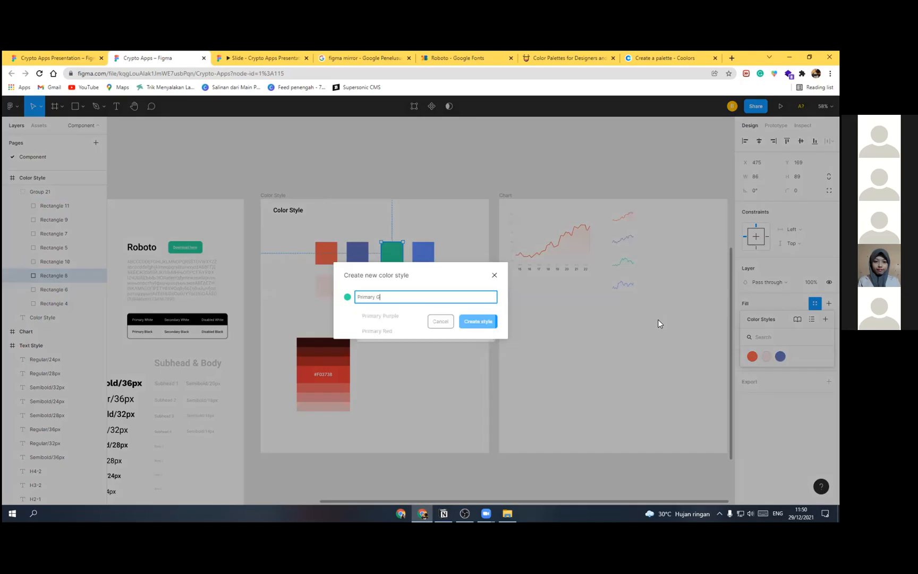
pyautogui.write('reen')
pyautogui.hotkey('ctrl', 'a')
pyautogui.hotkey('ctrl', 'c')
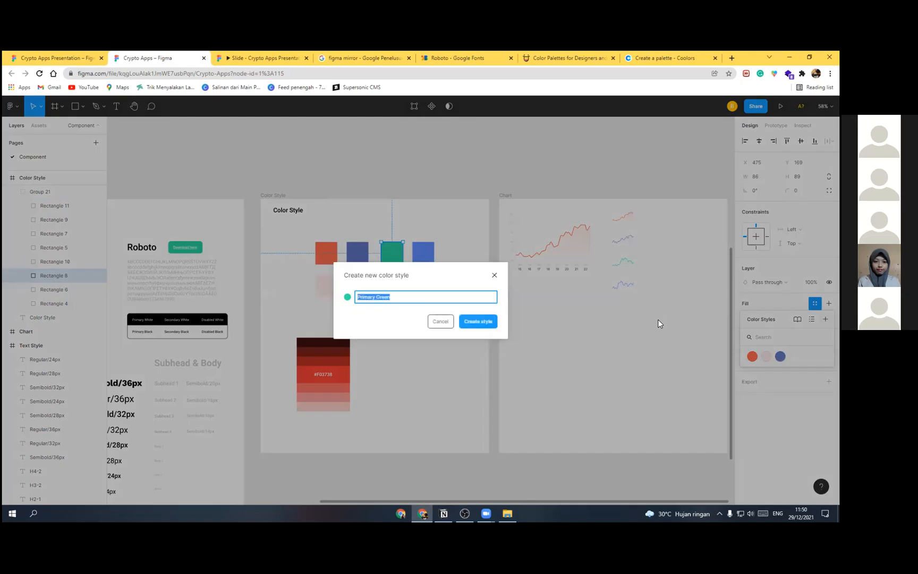
pyautogui.press('Return')
# Step: Create a color style named Primary Blue from the solid blue swatch, adapting the copied Primary Green name
pyautogui.click(425, 254)
pyautogui.click(829, 303)
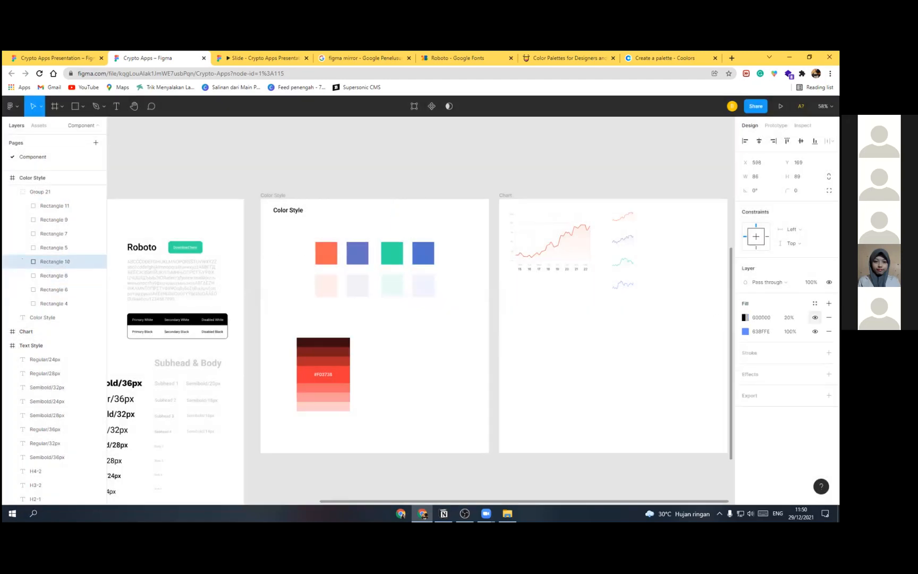
pyautogui.hotkey('ctrl', 'z')
pyautogui.click(814, 303)
pyautogui.click(824, 319)
pyautogui.hotkey('ctrl', 'v')
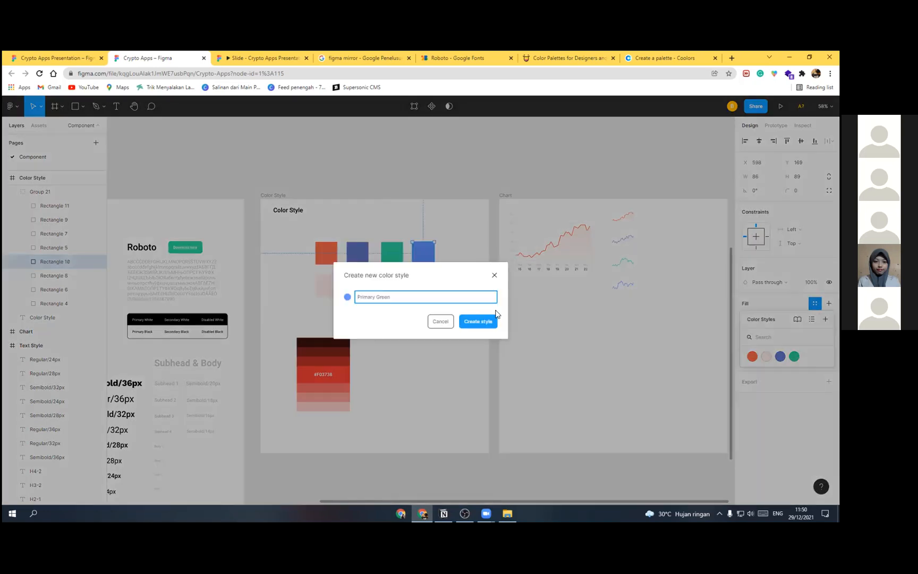
pyautogui.press('BackSpace')
pyautogui.press('BackSpace')
pyautogui.press('BackSpace')
pyautogui.press('BackSpace')
pyautogui.press('BackSpace')
pyautogui.write('Blue')
pyautogui.press('Return')
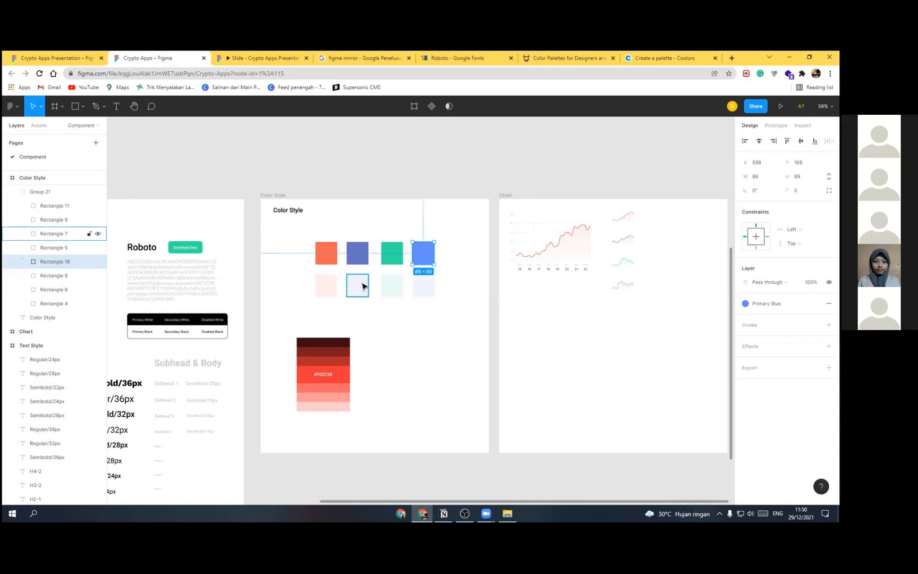
# Step: Create a color style named Secondary Purple from the pale purple swatch and copy its name for reuse
pyautogui.click(53, 233)
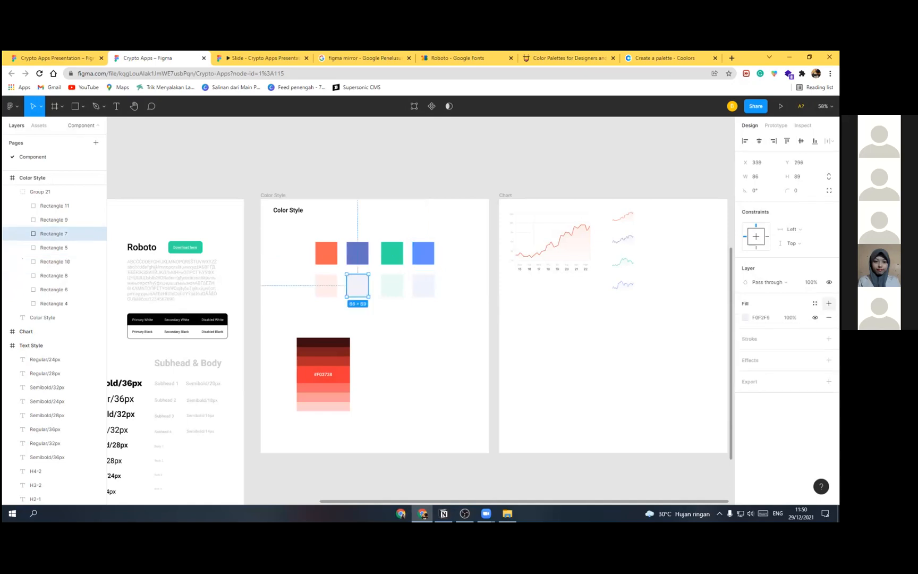
pyautogui.click(815, 303)
pyautogui.click(825, 319)
pyautogui.write('S')
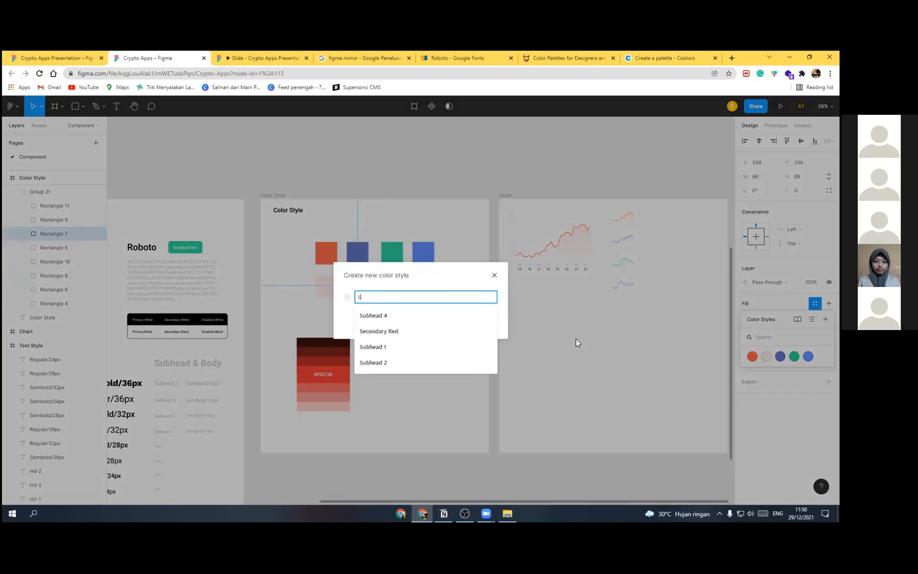
pyautogui.write('econdary Purple')
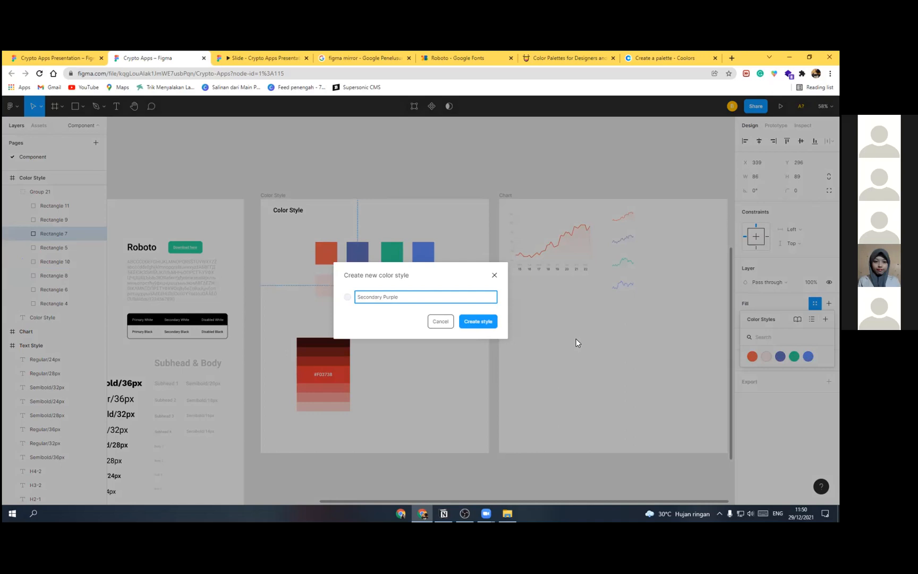
pyautogui.hotkey('ctrl', 'a')
pyautogui.hotkey('ctrl', 'c')
pyautogui.click(481, 322)
# Step: Create a color style named Secondary Green from the pale green swatch, adapting the copied Secondary Purple name
pyautogui.click(395, 293)
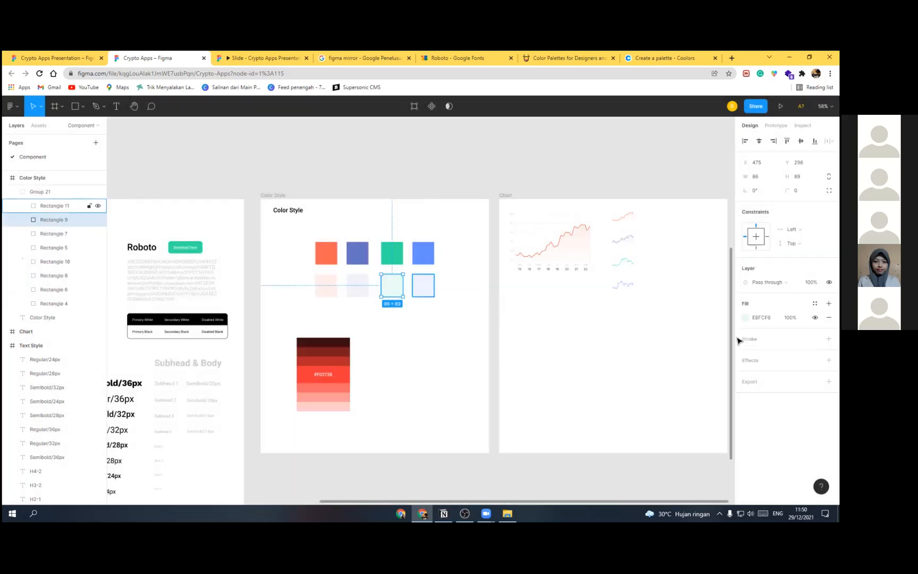
pyautogui.click(815, 303)
pyautogui.click(825, 320)
pyautogui.write('Secondary Purpl')
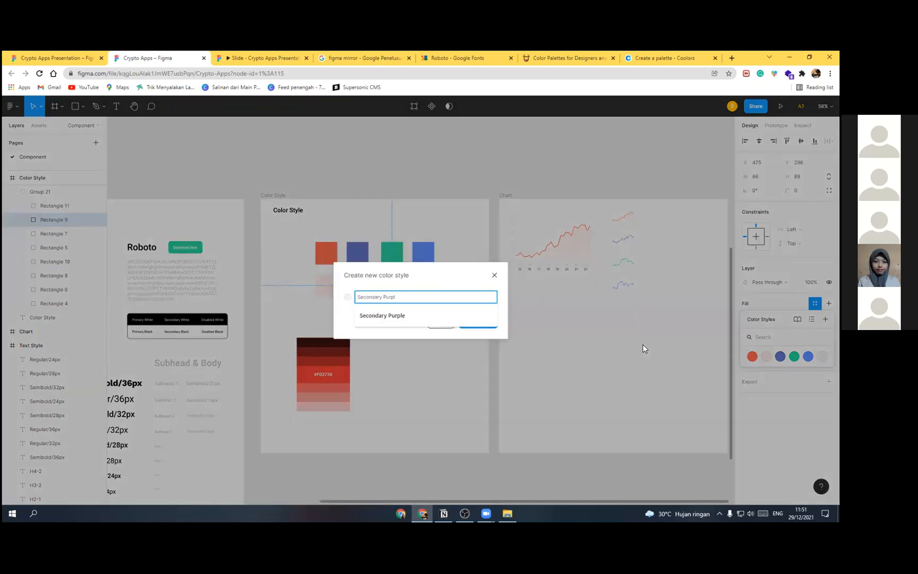
pyautogui.press('BackSpace')
pyautogui.press('BackSpace')
pyautogui.press('BackSpace')
pyautogui.press('BackSpace')
pyautogui.press('BackSpace')
pyautogui.press('BackSpace')
pyautogui.write('Gr')
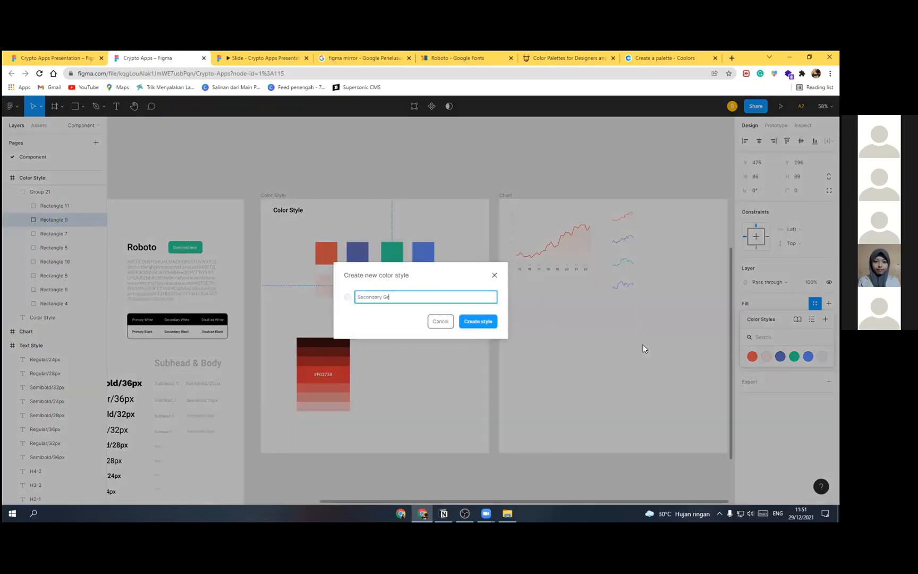
pyautogui.press('Escape')
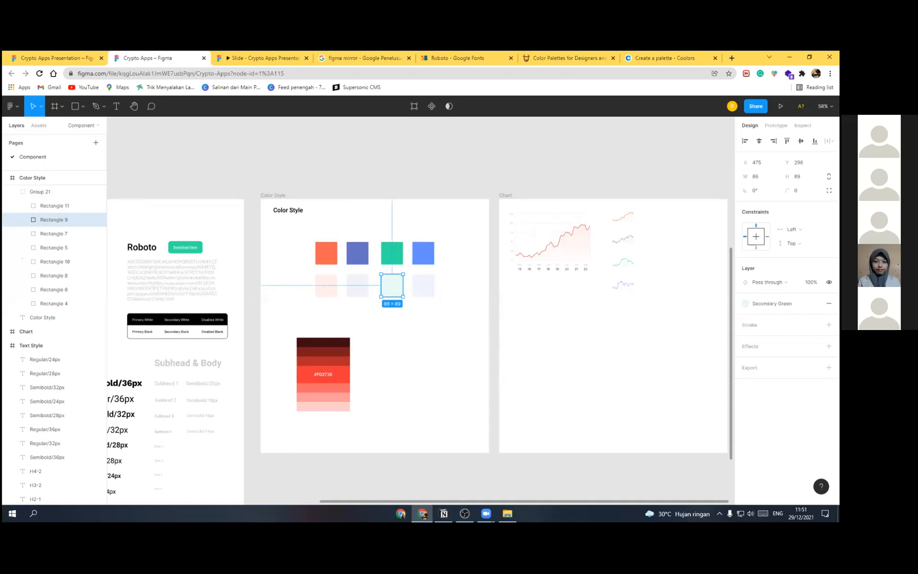
# Step: Create a color style named Secondary Blue from the pale blue swatch, adapting the copied Secondary Purple name
pyautogui.click(425, 286)
pyautogui.click(829, 303)
pyautogui.hotkey('ctrl', 'z')
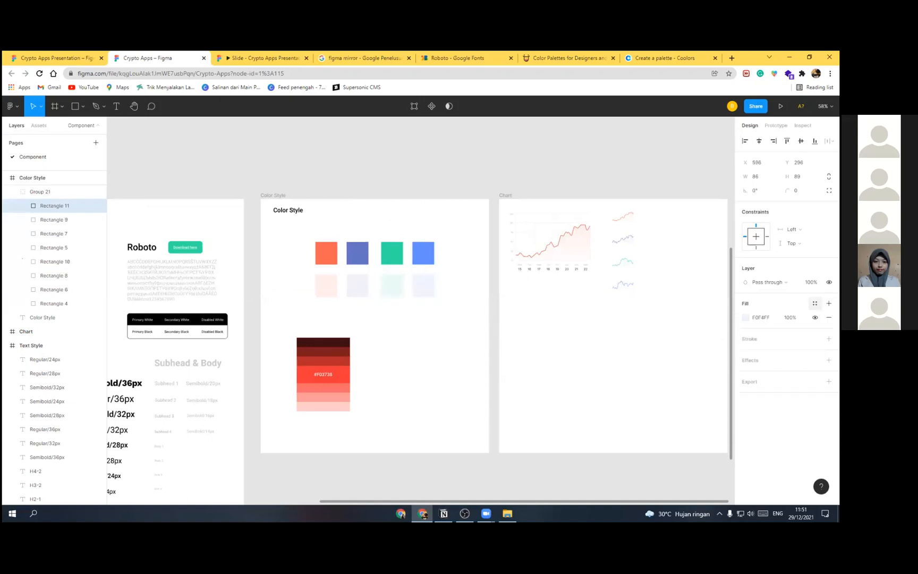
pyautogui.click(815, 303)
pyautogui.click(825, 319)
pyautogui.hotkey('ctrl', 'v')
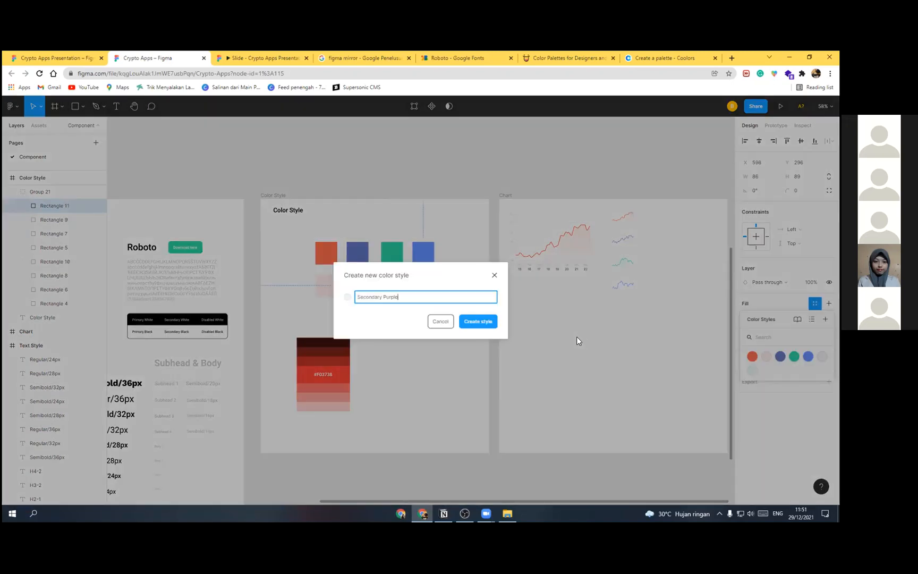
pyautogui.hotkey('ctrl', 'BackSpace')
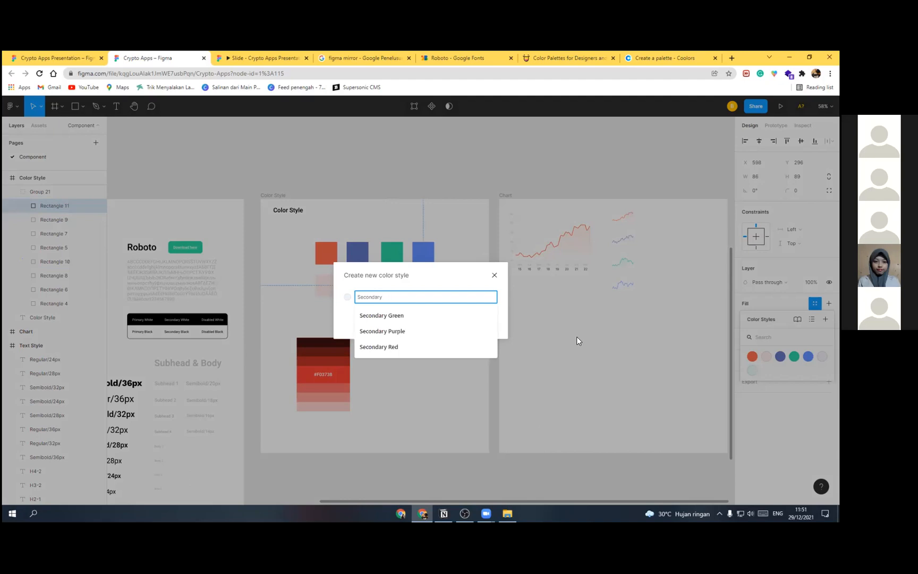
pyautogui.write('Blue')
pyautogui.press('Return')
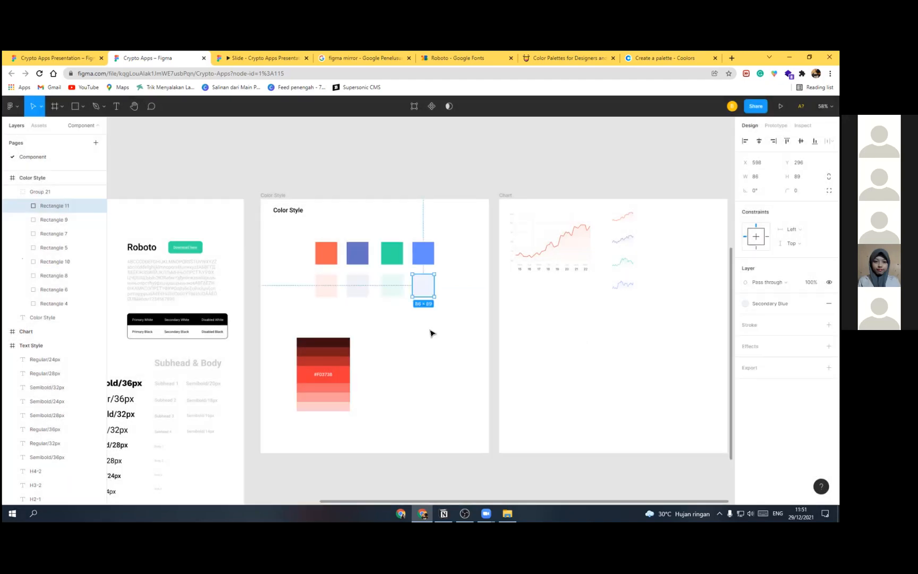
# Step: Inspect the saved color styles through the orange-red swatch's fill and in the file's overall style list
pyautogui.click(337, 254)
pyautogui.doubleClick(335, 254)
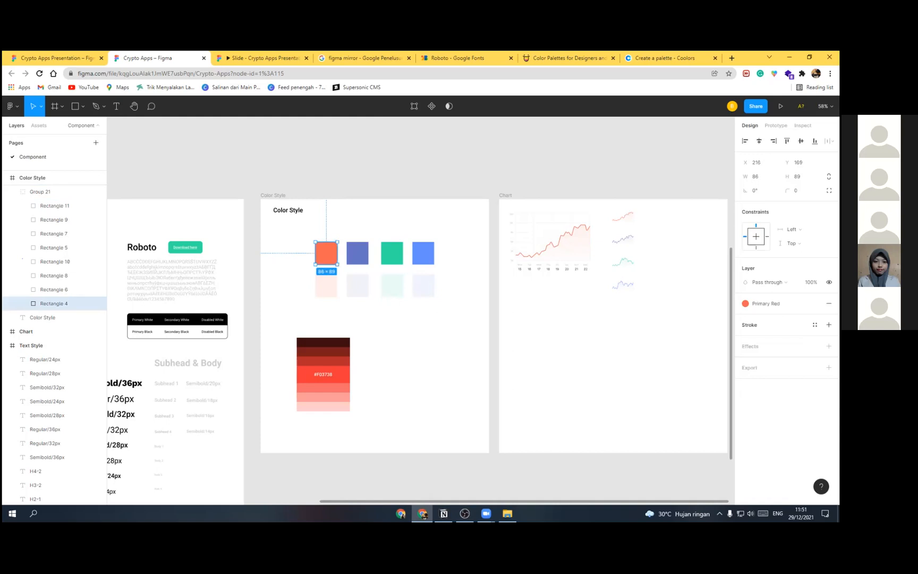
pyautogui.click(769, 303)
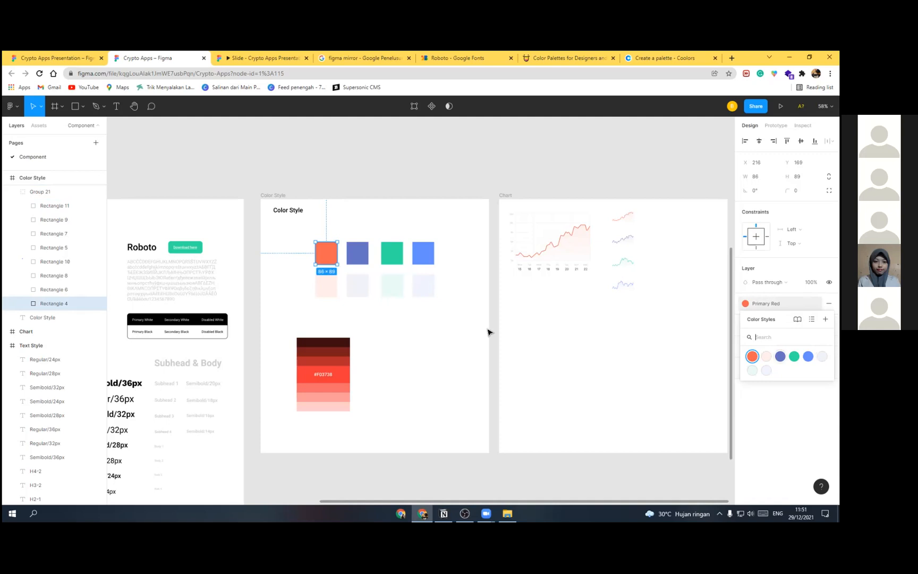
pyautogui.click(480, 308)
pyautogui.scroll(-4, 479, 309)
pyautogui.scroll(1, 278, 243)
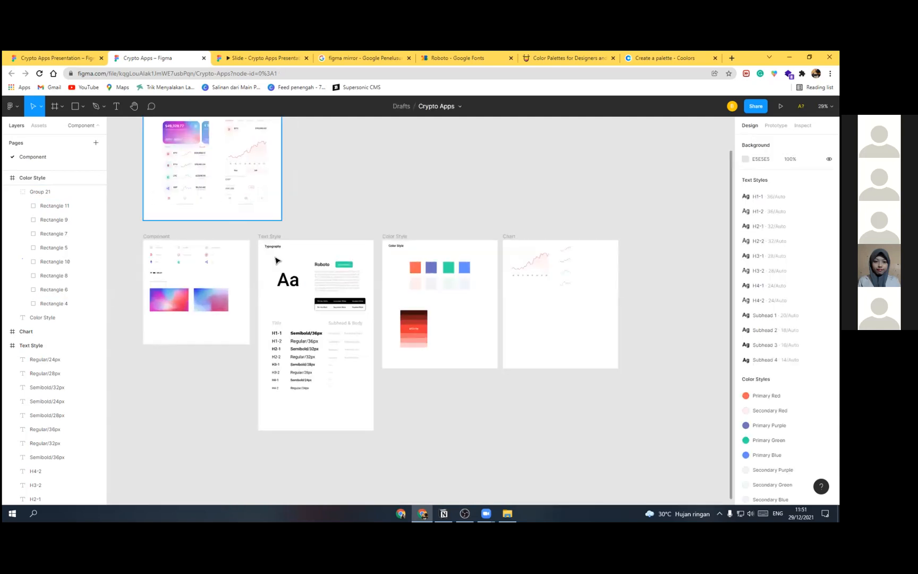
# Step: Switch to the Crypto Apps Presentation file, review its Component slide, and return to the Crypto Apps file
pyautogui.click(58, 58)
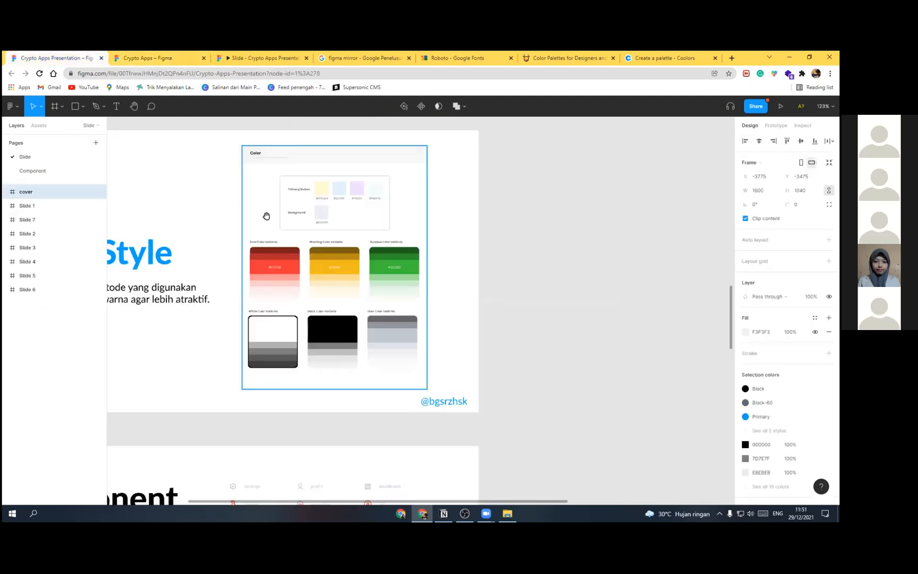
pyautogui.scroll(-4, 284, 260)
pyautogui.moveTo(327, 349); pyautogui.dragTo(321, 178)
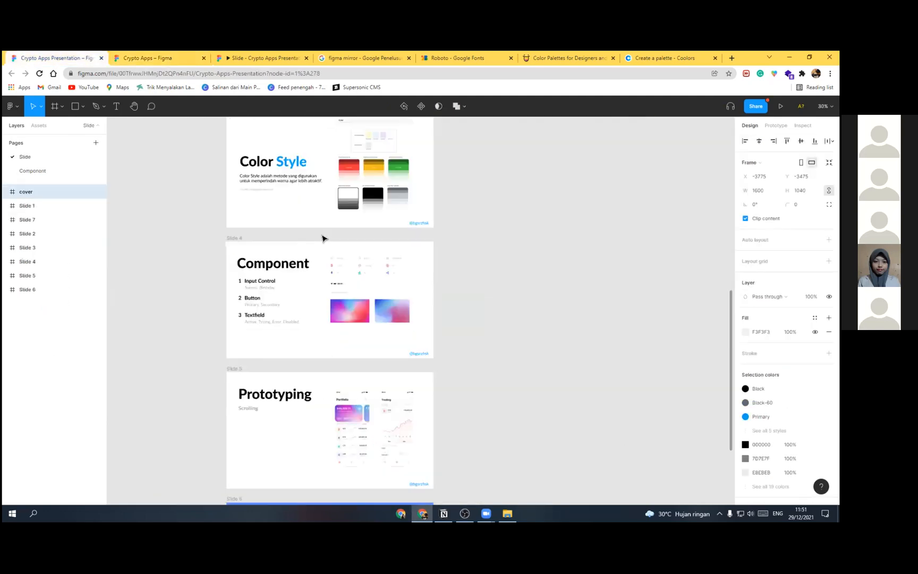
pyautogui.click(290, 273)
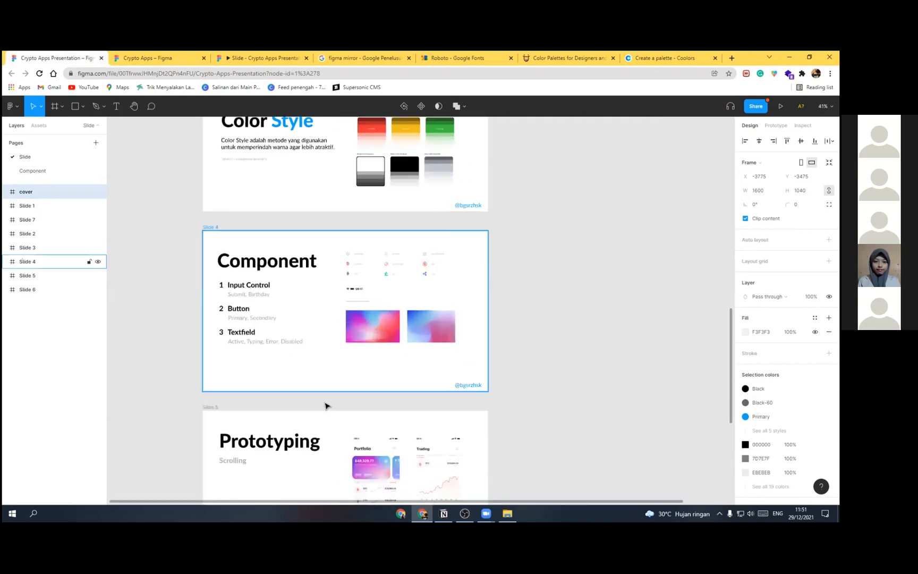
pyautogui.click(166, 56)
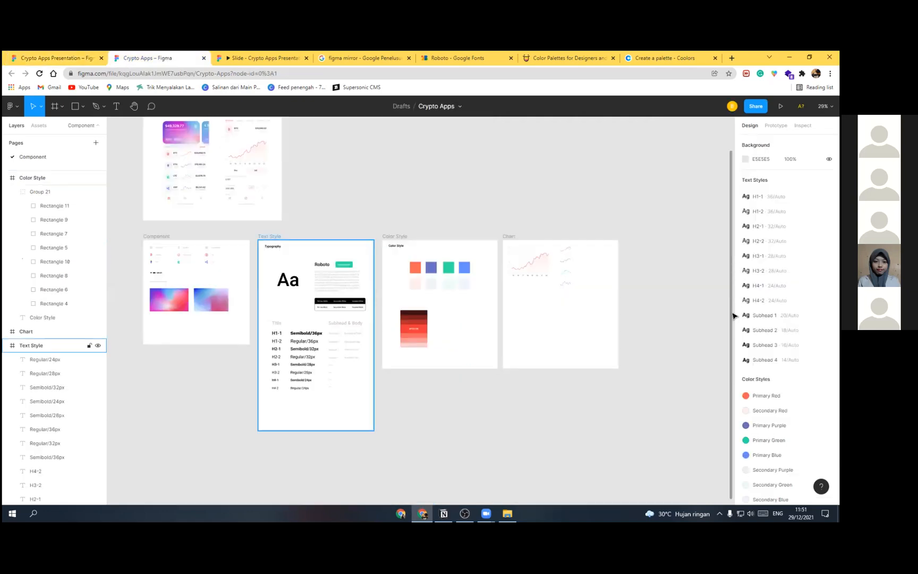
# Step: Examine the Component, Text Style and Color Style frames of the Crypto Apps file
pyautogui.hscroll(-3, 282, 285)
pyautogui.scroll(-1, 282, 284)
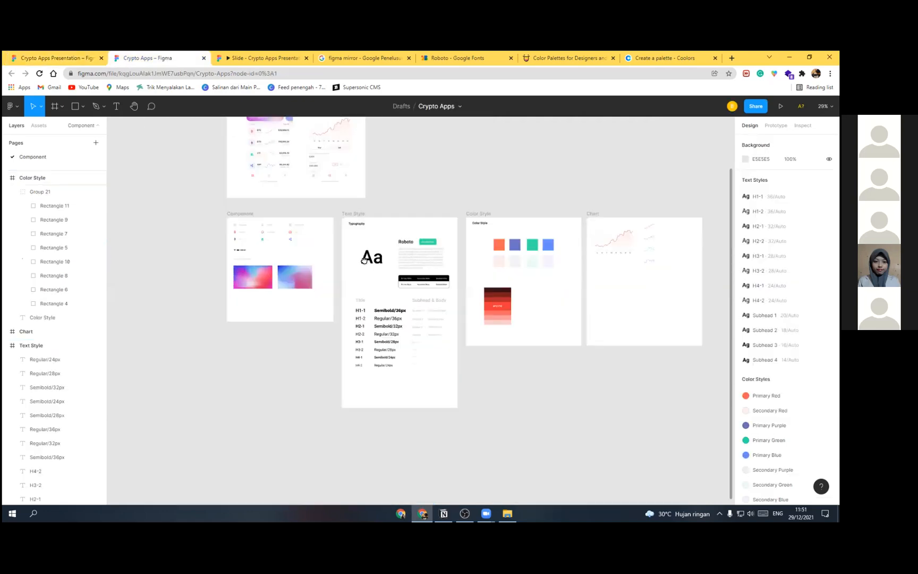
pyautogui.scroll(2, 273, 243)
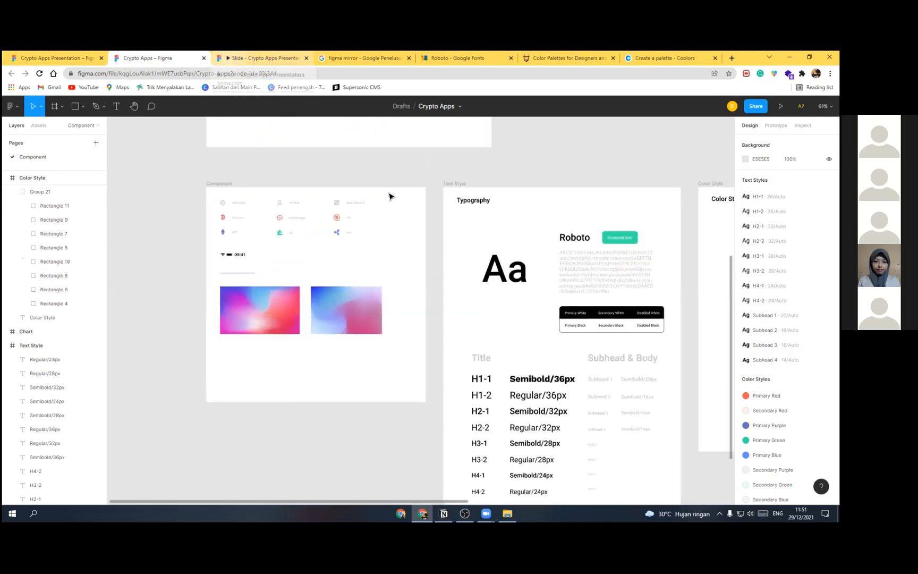
pyautogui.hscroll(3, 342, 234)
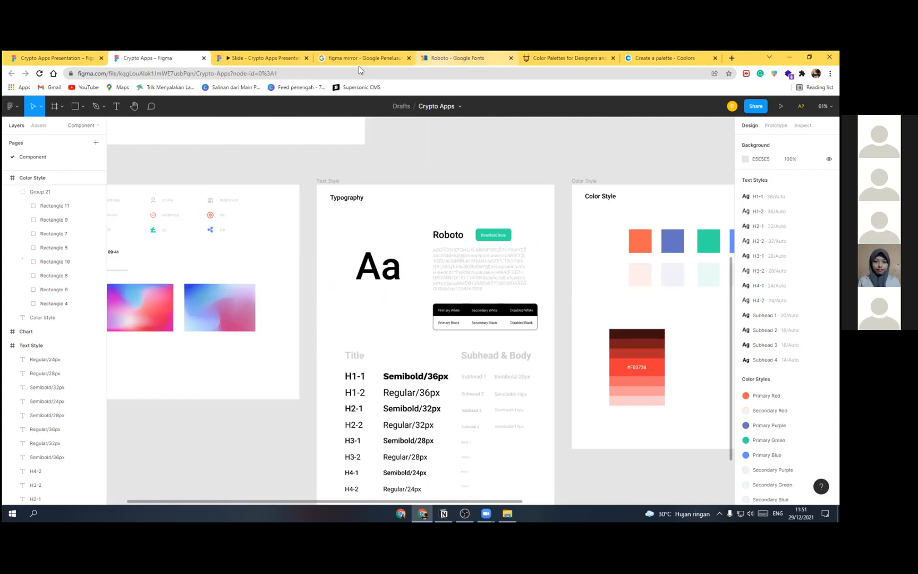
pyautogui.click(456, 58)
pyautogui.click(183, 57)
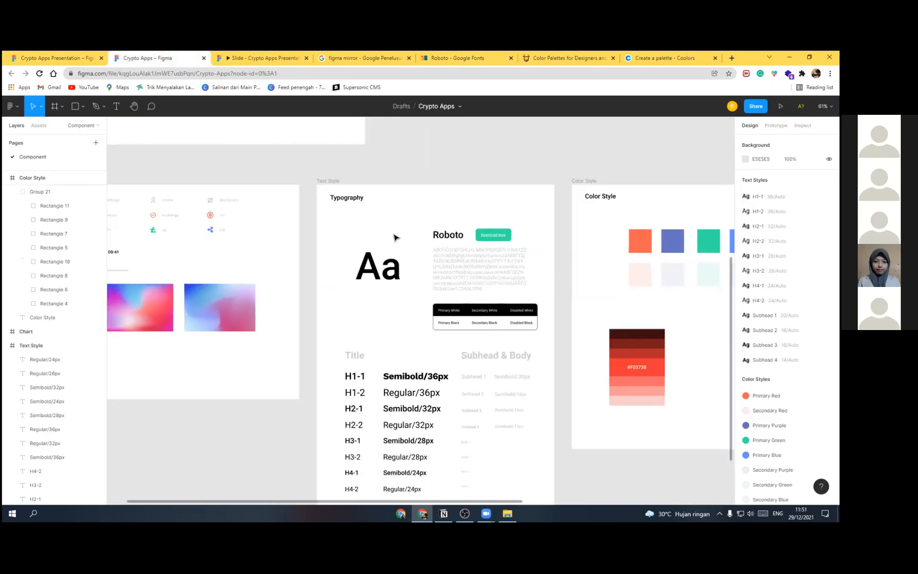
pyautogui.scroll(-3, 170, 251)
pyautogui.scroll(5, 268, 242)
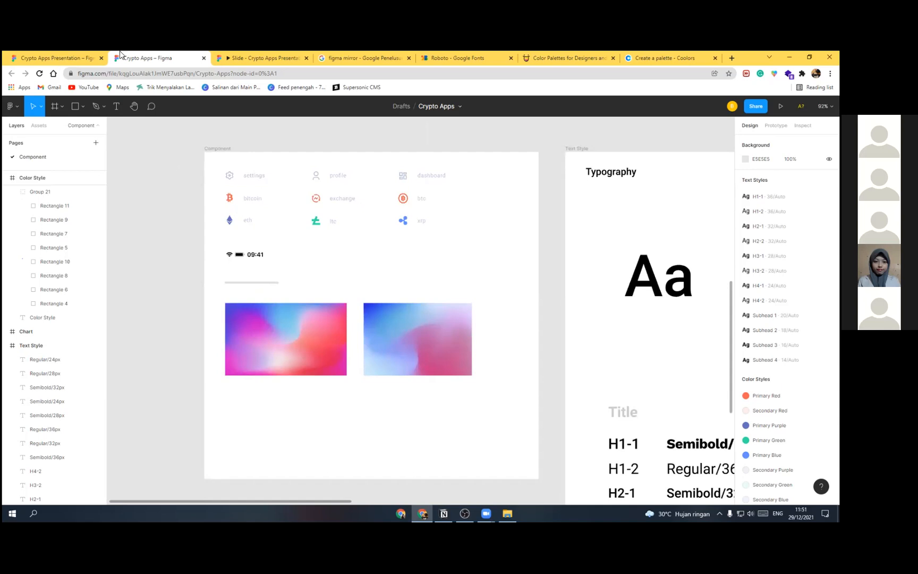
# Step: Compare the presentation's component material with the Portfolio and Trading mockups and the Component frame in Crypto Apps
pyautogui.scroll(-1, 330, 272)
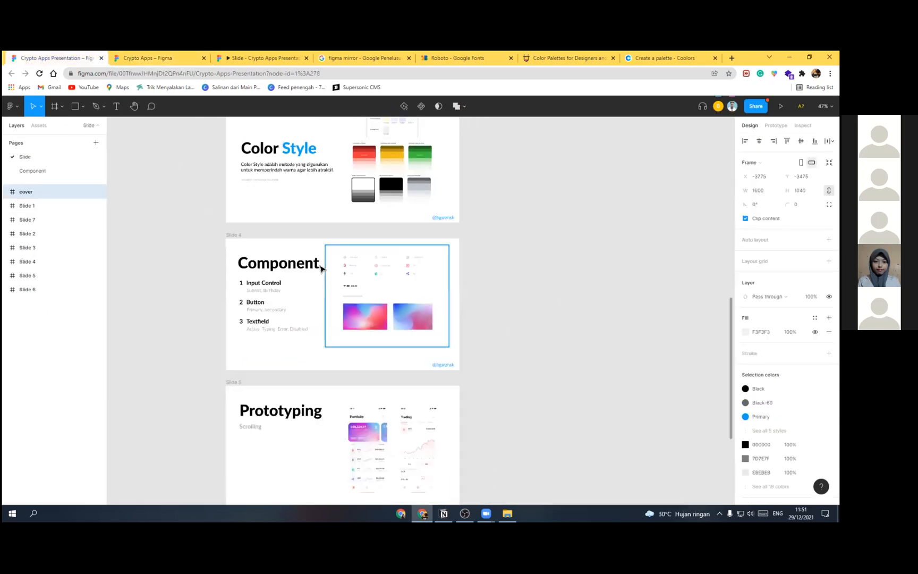
pyautogui.click(29, 170)
pyautogui.click(147, 53)
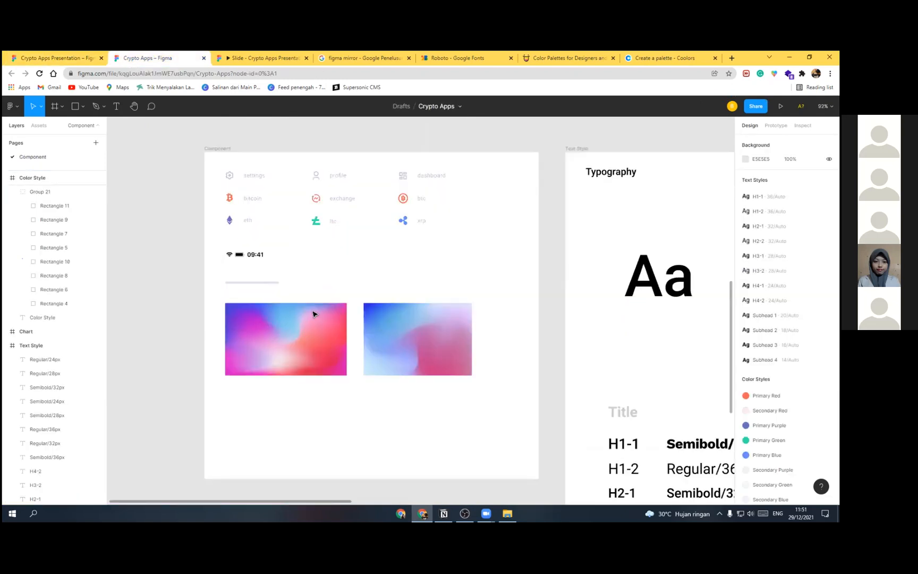
pyautogui.scroll(5, 314, 314)
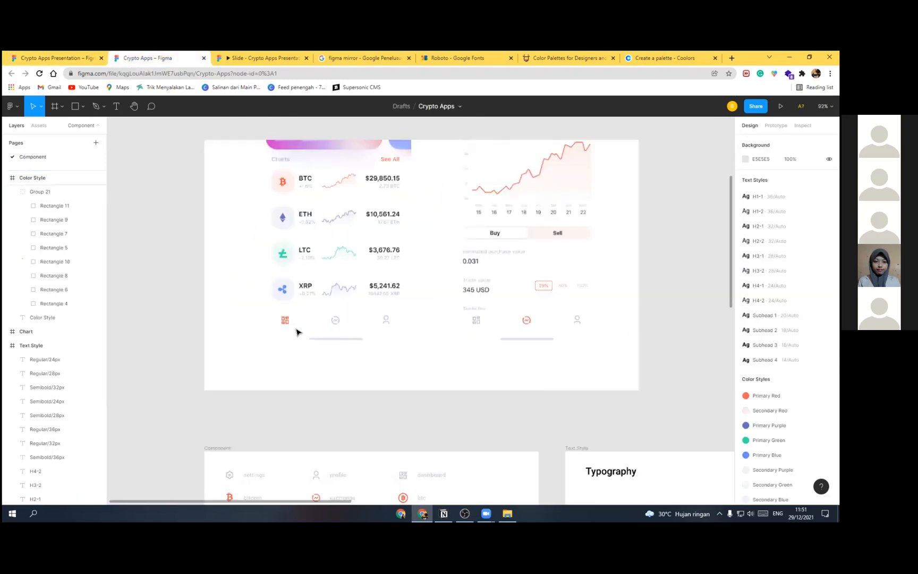
pyautogui.scroll(-3, 307, 314)
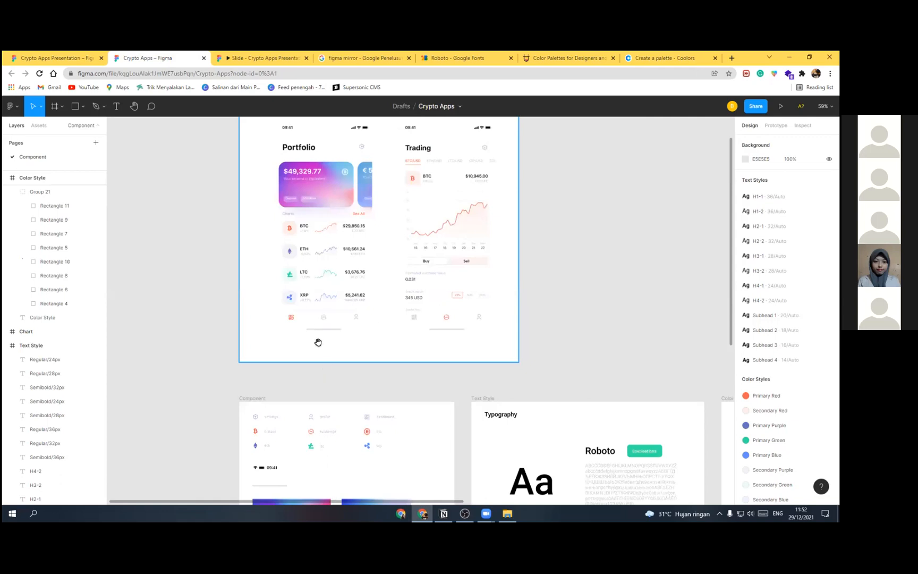
pyautogui.scroll(-3, 318, 342)
pyautogui.scroll(-3, 321, 361)
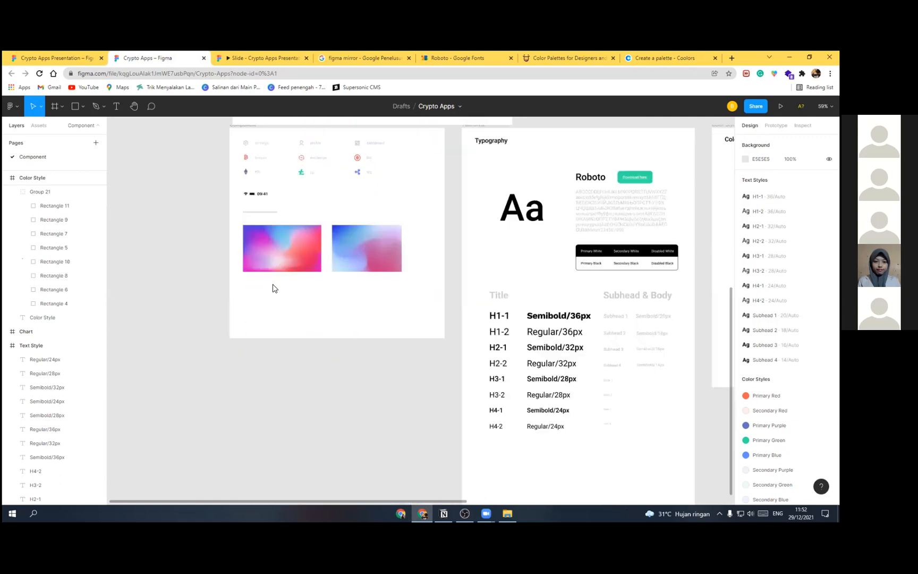
pyautogui.scroll(-1, 277, 290)
# Step: Collapse the expanded layer tree down to the Reference image and the top-level frames
pyautogui.click(241, 132)
pyautogui.moveTo(344, 345)
pyautogui.mouseDown()
pyautogui.moveTo(344, 426)
pyautogui.moveTo(342, 344)
pyautogui.mouseUp()
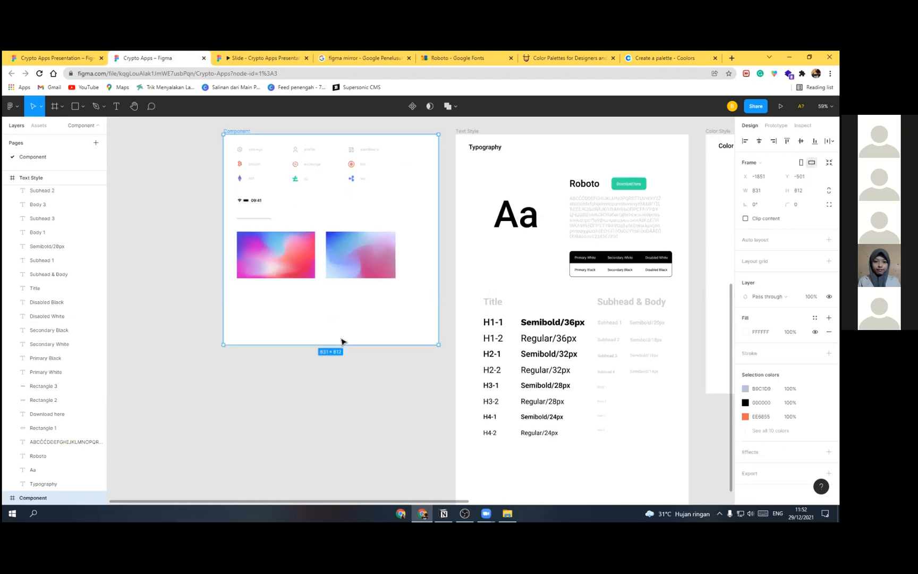
pyautogui.press('Escape')
pyautogui.scroll(3, 13, 192)
pyautogui.scroll(6, 4, 234)
pyautogui.click(6, 262)
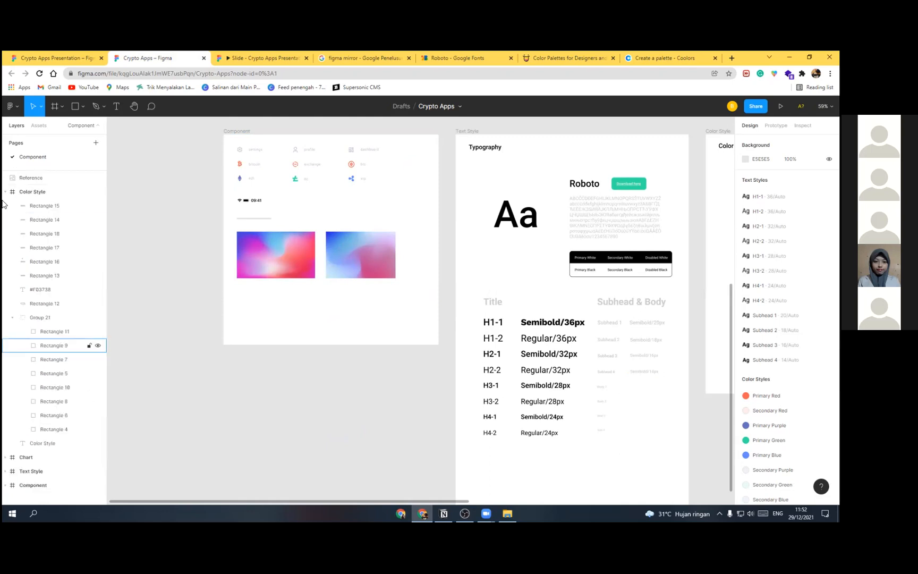
pyautogui.click(6, 192)
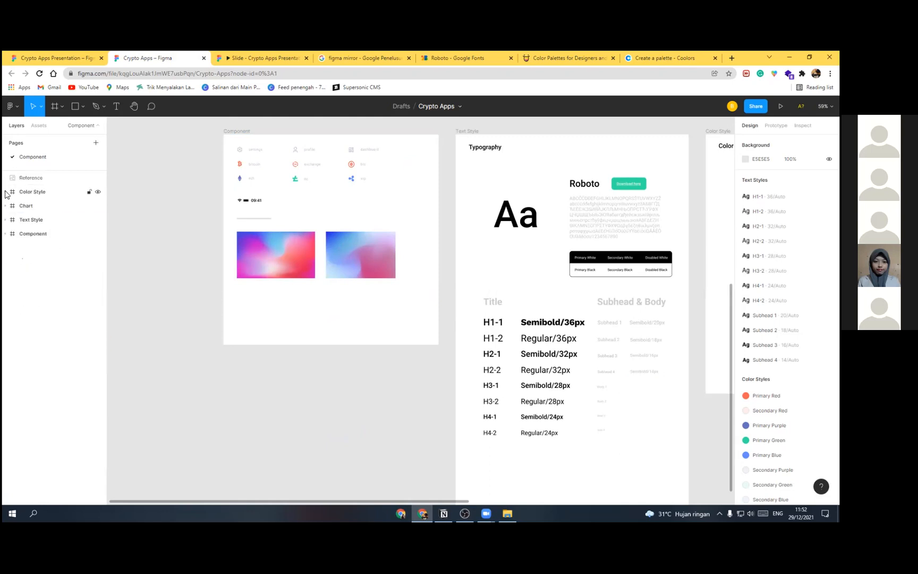
# Step: Lock the Reference, Color Style, Chart and Text Style layers, leaving the Component frame unlocked
pyautogui.click(88, 178)
pyautogui.click(89, 192)
pyautogui.scroll(3, 308, 420)
pyautogui.scroll(3, 157, 166)
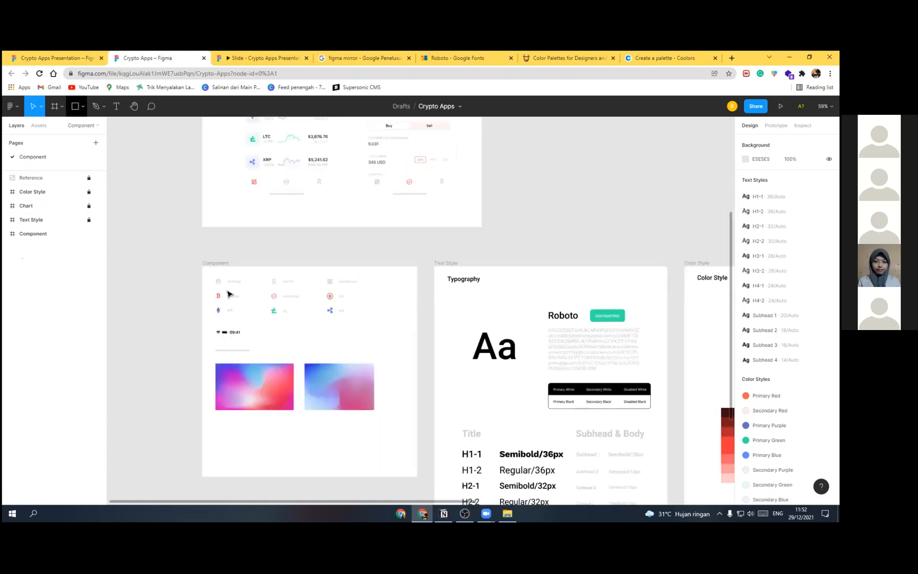
pyautogui.scroll(-3, 299, 252)
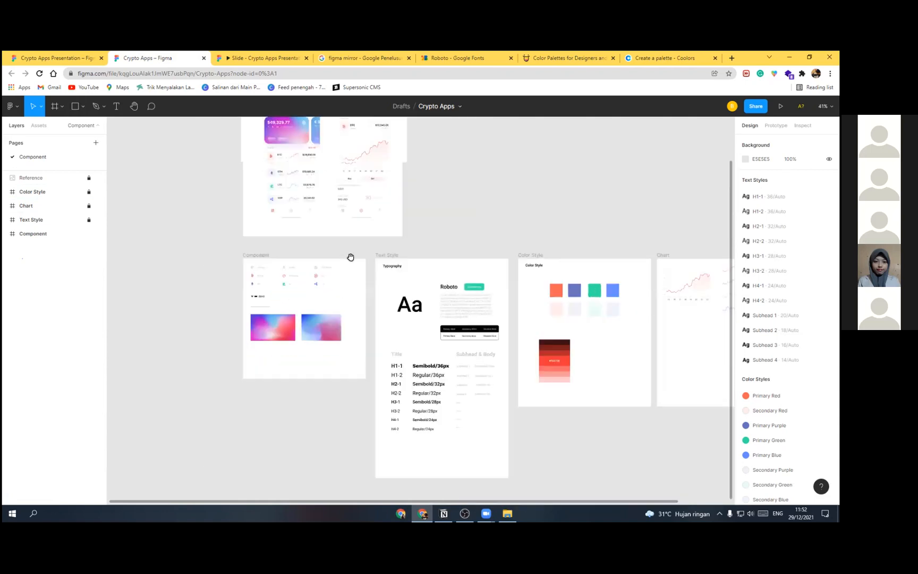
pyautogui.scroll(-1, 277, 260)
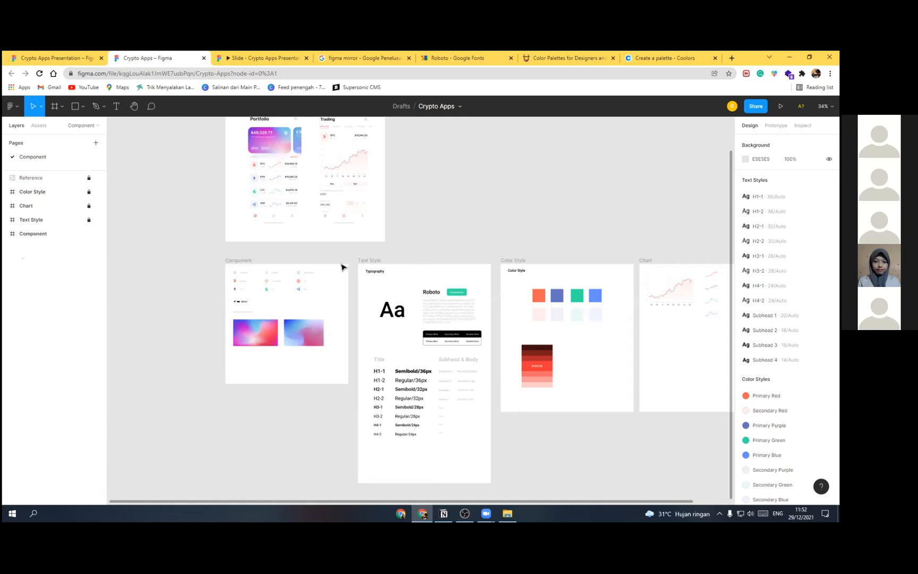
pyautogui.scroll(3, 342, 262)
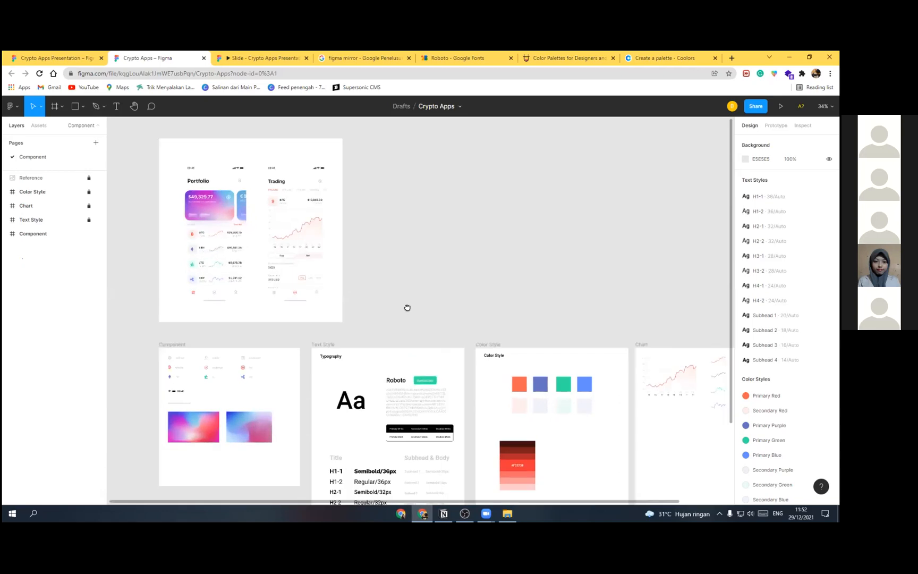
# Step: Add an iPhone 13 / 13 Pro frame beside the reference mockup image, above the style guide frames
pyautogui.scroll(1, 407, 307)
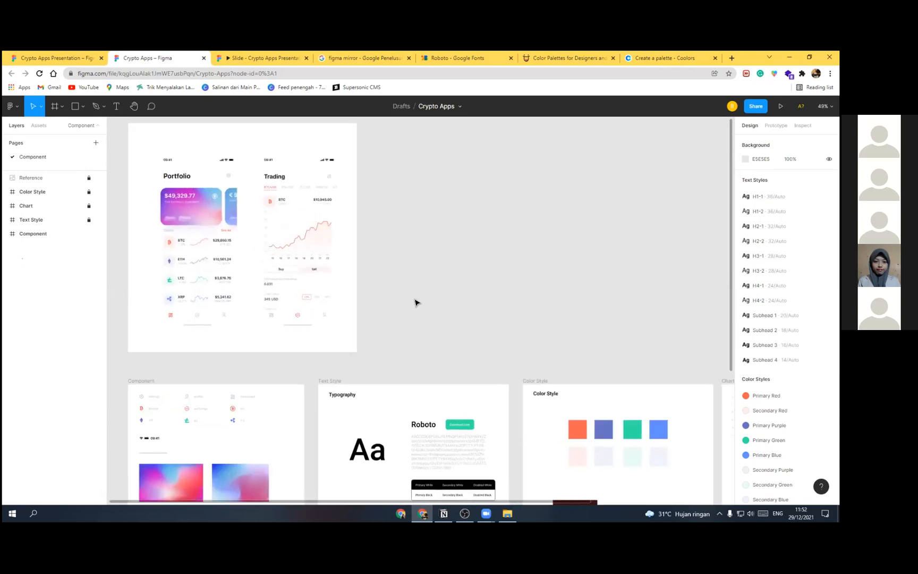
pyautogui.click(55, 105)
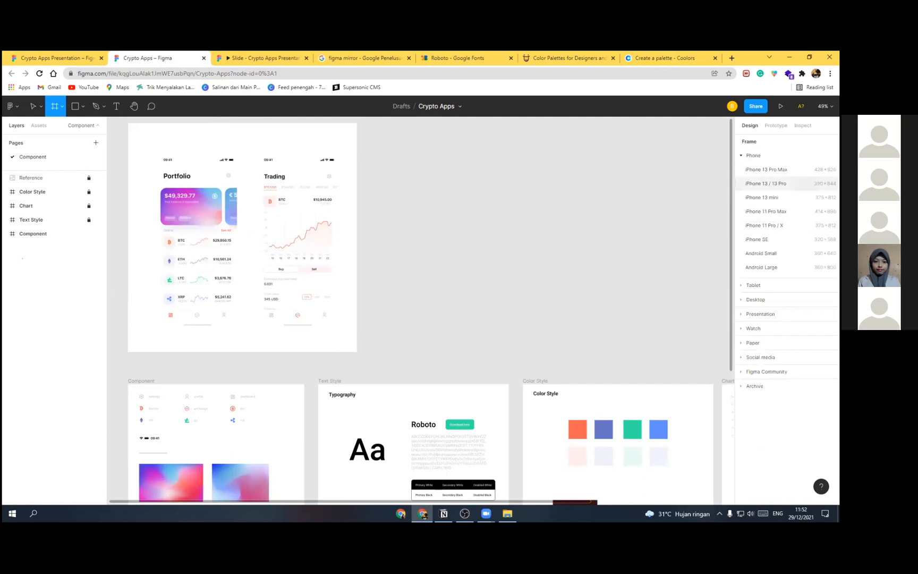
pyautogui.click(765, 183)
pyautogui.moveTo(707, 312); pyautogui.dragTo(400, 260)
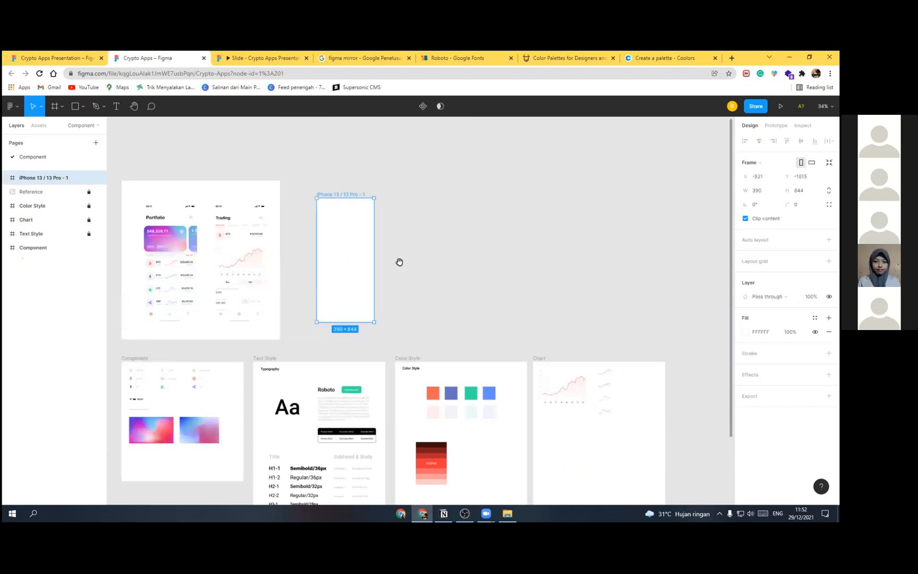
pyautogui.moveTo(456, 257); pyautogui.dragTo(463, 258)
pyautogui.click(464, 259)
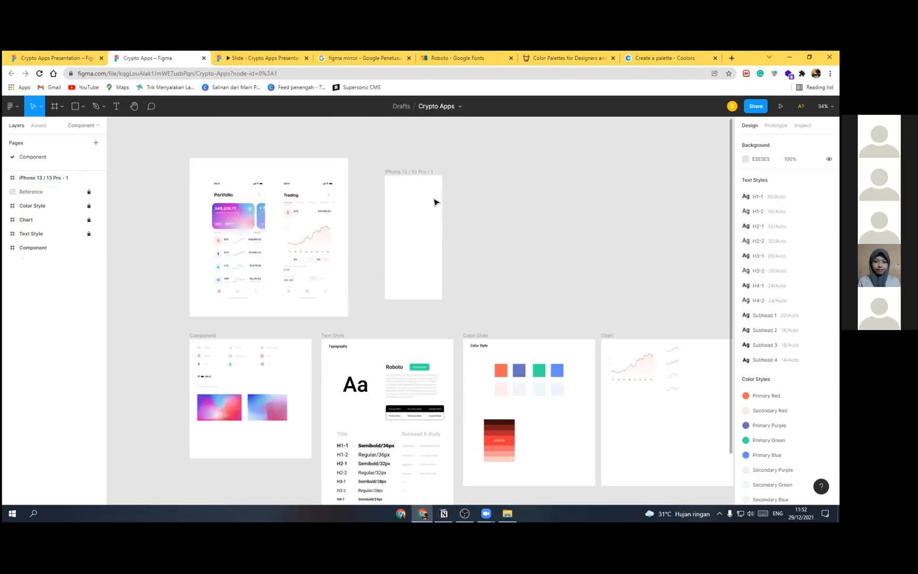
# Step: Draw a 390 × 41 rectangle spanning the full width at the top of the iPhone frame as the status bar background
pyautogui.scroll(2, 432, 200)
pyautogui.click(74, 106)
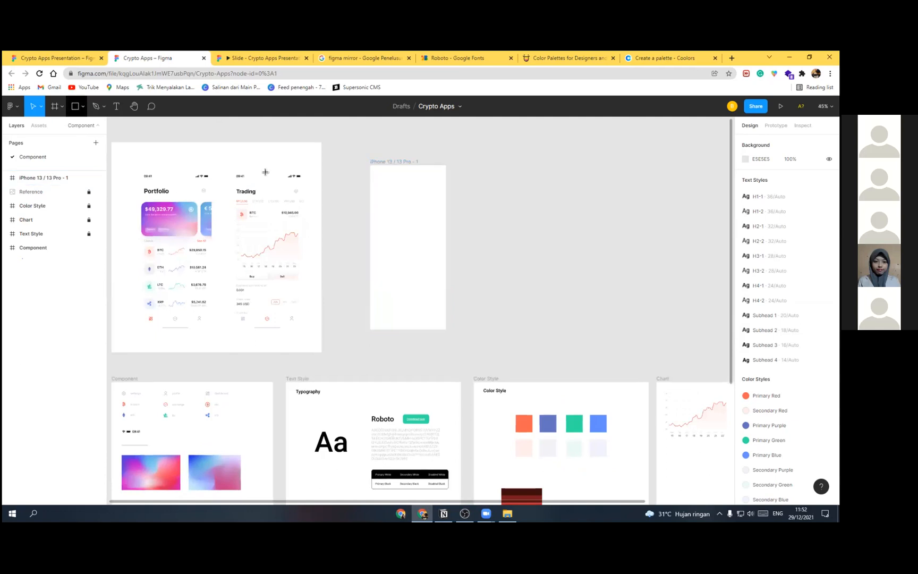
pyautogui.click(380, 173)
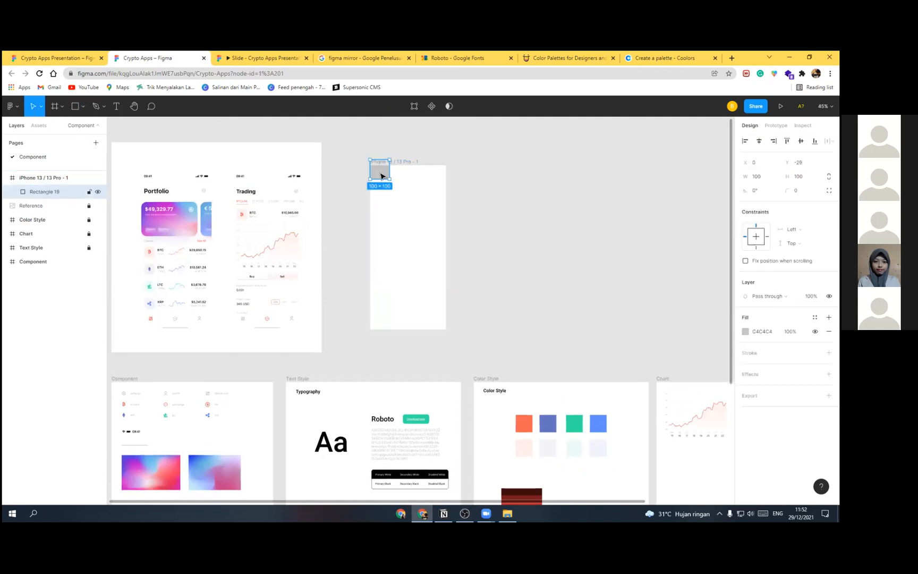
pyautogui.moveTo(381, 182); pyautogui.dragTo(394, 190)
pyautogui.scroll(5, 375, 207)
pyautogui.moveTo(391, 182); pyautogui.dragTo(501, 180)
pyautogui.scroll(-3, 423, 246)
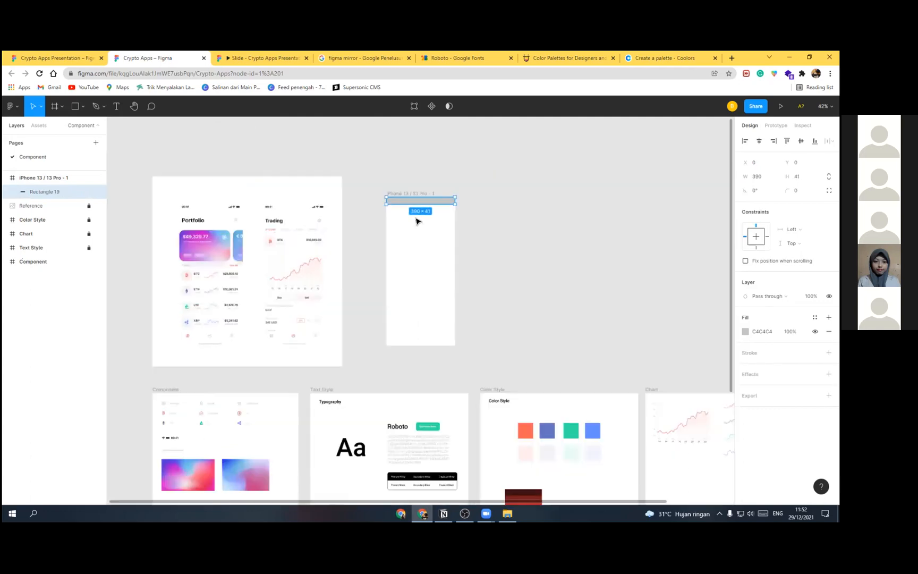
# Step: Copy the Wi-Fi icon, battery icon and 09:41 time from the Component frame onto the iPhone frame's status bar rectangle
pyautogui.scroll(-2, 383, 293)
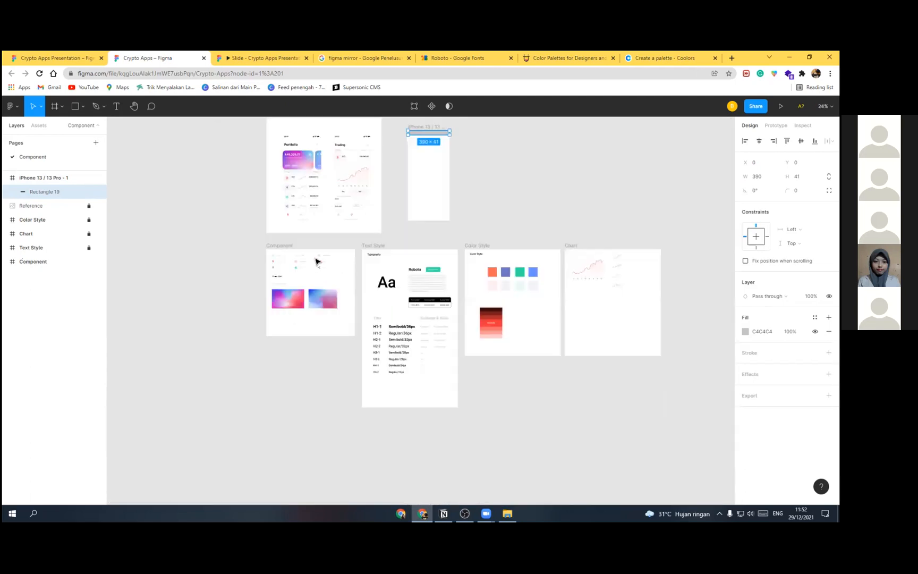
pyautogui.scroll(3, 316, 261)
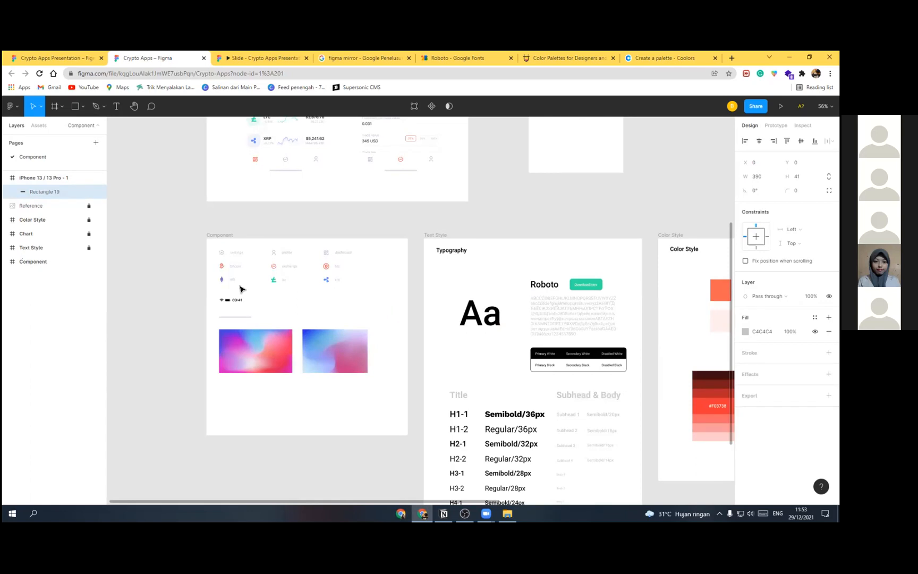
pyautogui.scroll(3, 224, 301)
pyautogui.doubleClick(224, 303)
pyautogui.moveTo(279, 310); pyautogui.dragTo(210, 289)
pyautogui.scroll(-1, 411, 293)
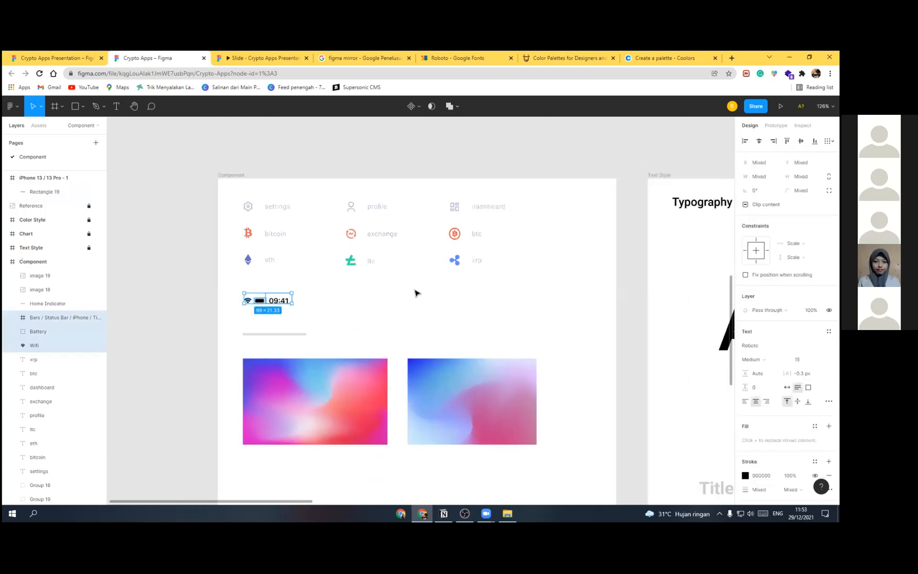
pyautogui.scroll(-4, 460, 255)
pyautogui.moveTo(461, 254); pyautogui.dragTo(196, 409)
pyautogui.scroll(3, 331, 228)
pyautogui.hscroll(1, 327, 206)
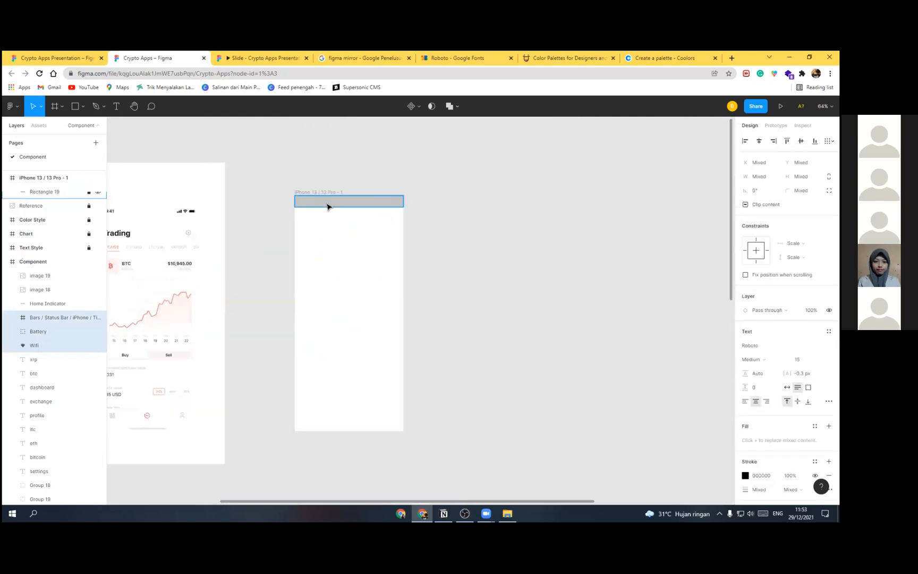
pyautogui.click(327, 207)
pyautogui.hotkey('ctrl', 'v')
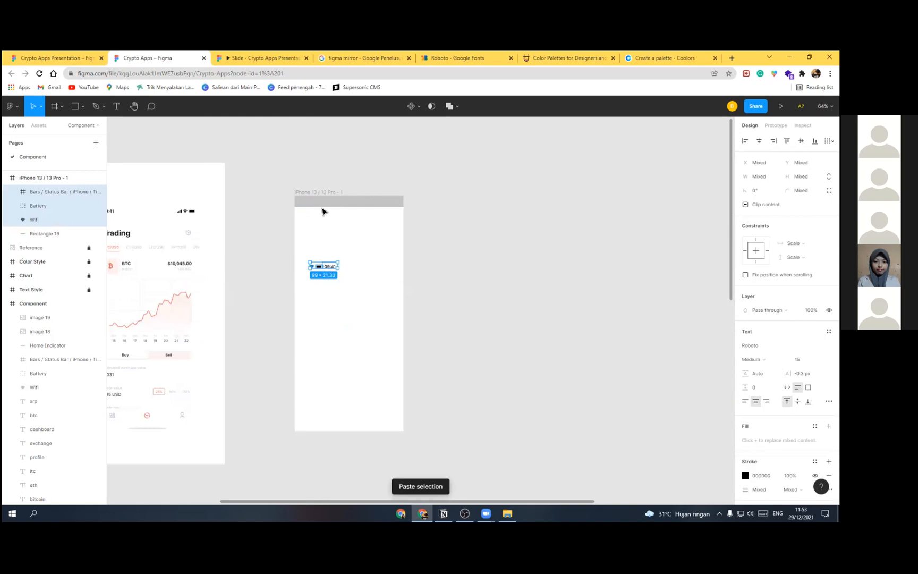
pyautogui.moveTo(329, 265); pyautogui.dragTo(324, 195)
pyautogui.scroll(5, 323, 194)
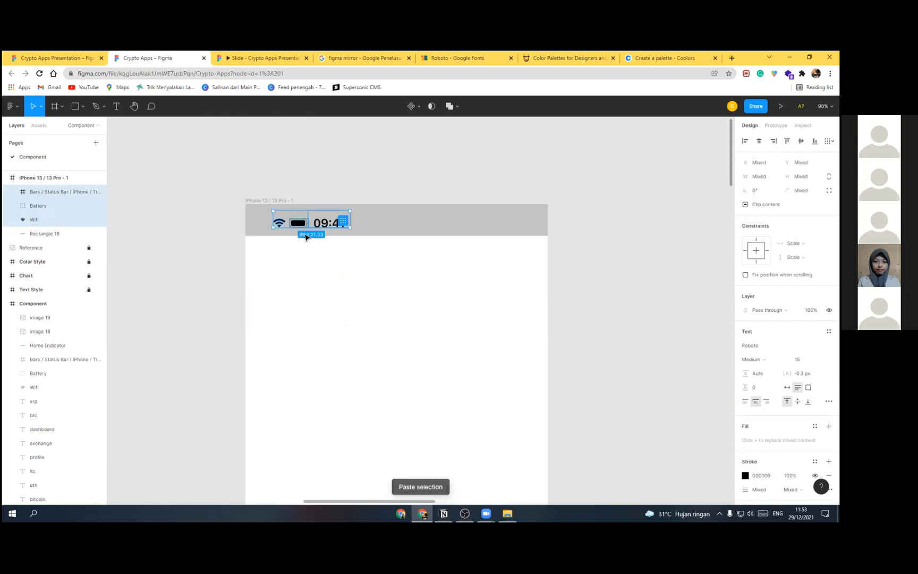
pyautogui.press('Escape')
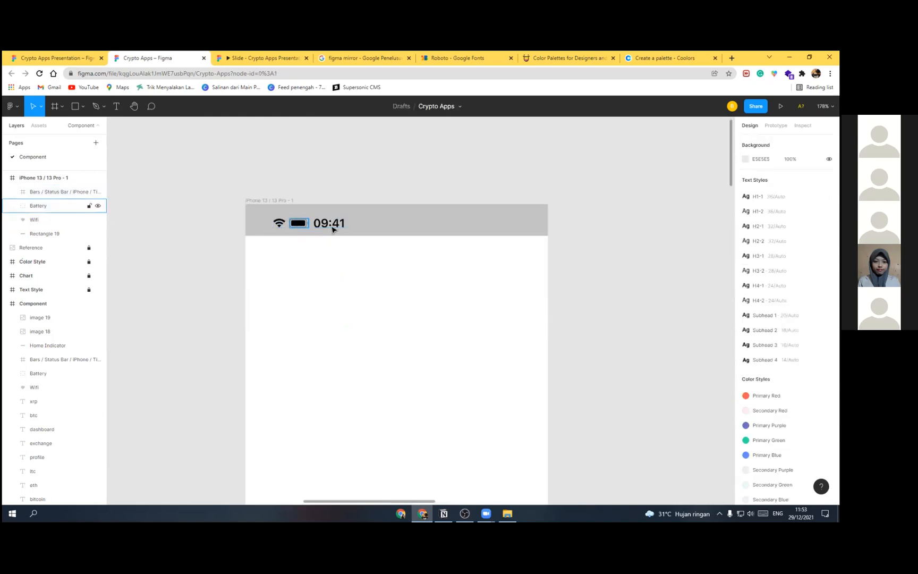
# Step: Move the battery, Wi-Fi and 09:41 elements to the right end of the status bar and distribute their horizontal spacing evenly
pyautogui.moveTo(331, 230); pyautogui.dragTo(369, 225)
pyautogui.moveTo(279, 223); pyautogui.dragTo(485, 225)
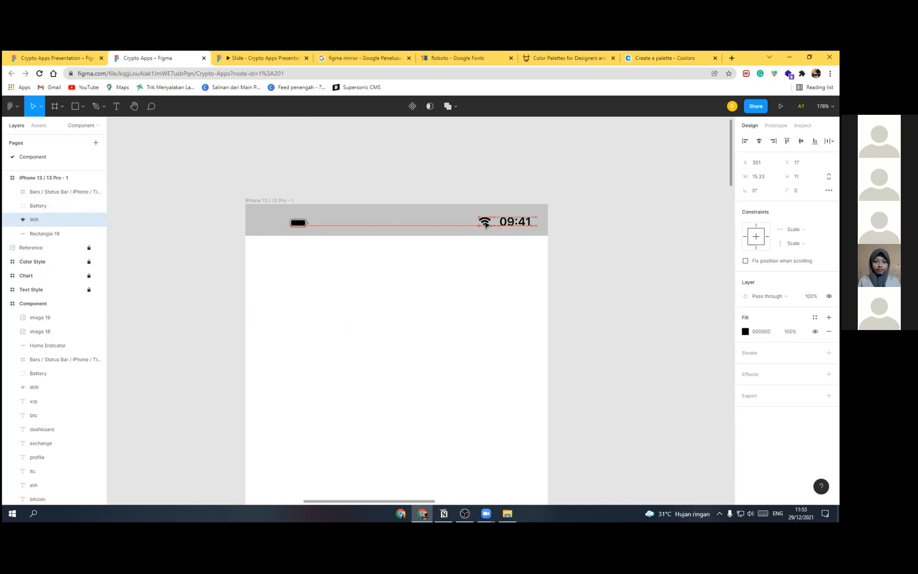
pyautogui.moveTo(300, 226); pyautogui.dragTo(458, 221)
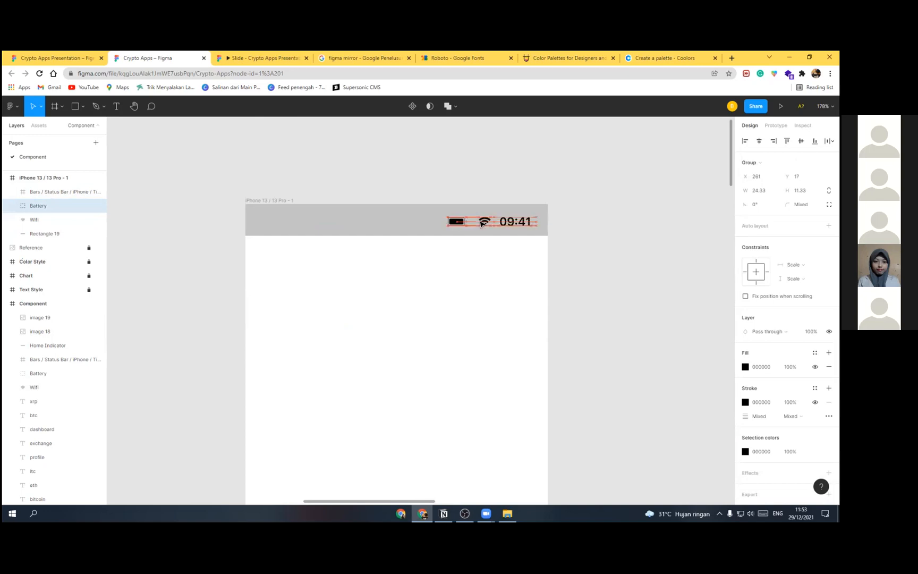
pyautogui.keyDown('shift'); pyautogui.click(516, 226); pyautogui.keyUp('shift')
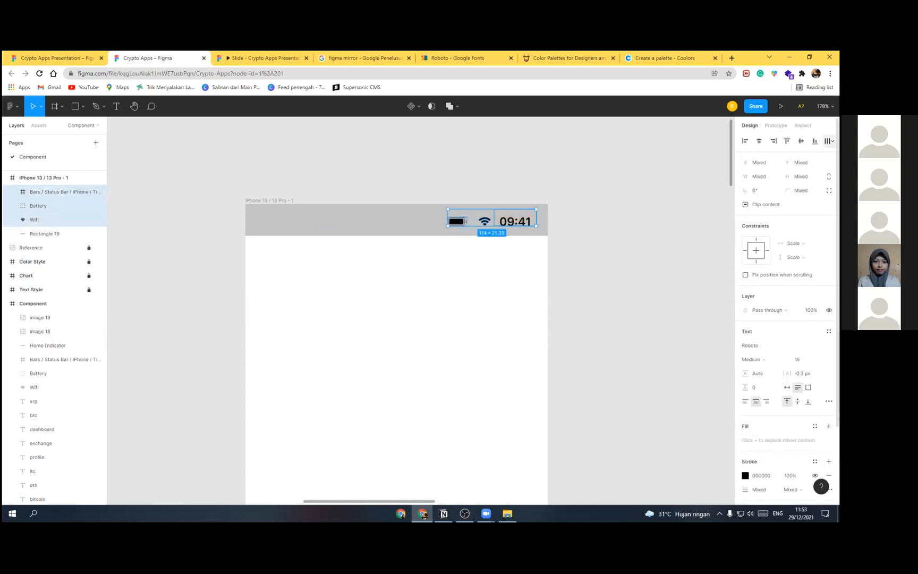
pyautogui.click(831, 140)
pyautogui.click(757, 179)
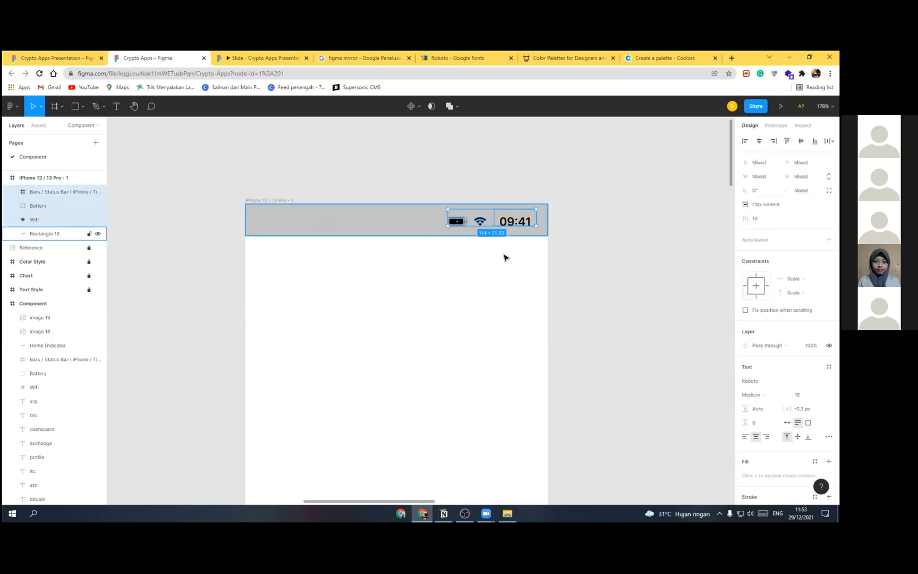
# Step: Nudge the Wi-Fi icon in the status bar 5 px to the right, to X 300
pyautogui.scroll(5, 506, 213)
pyautogui.press('Escape')
pyautogui.click(450, 242)
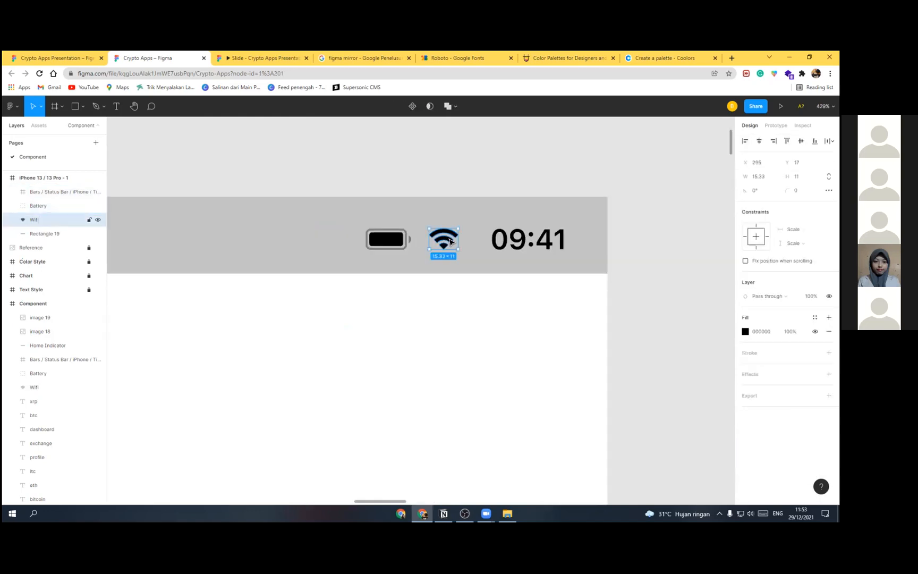
pyautogui.press('Right')
pyautogui.press('Right')
pyautogui.press('Right')
pyautogui.press('Right')
pyautogui.press('Right')
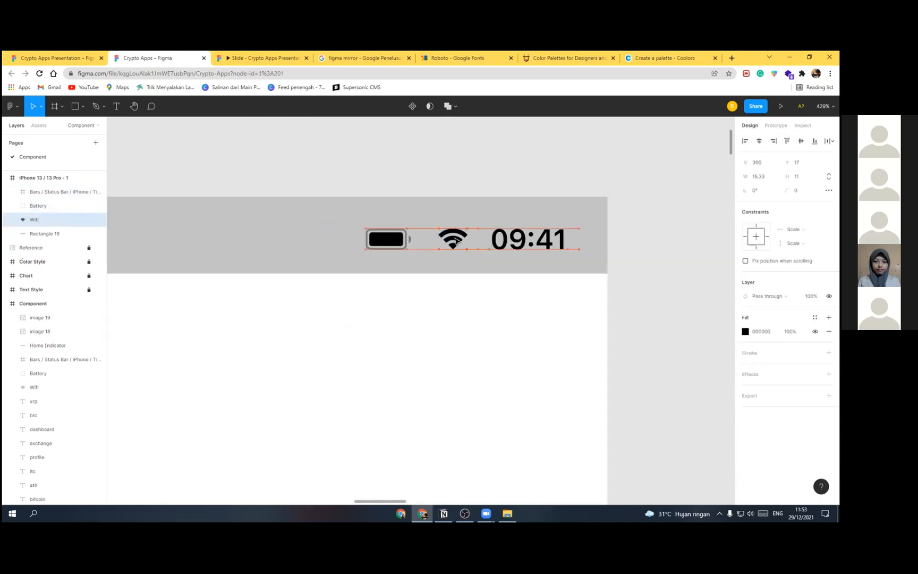
pyautogui.click(386, 284)
# Step: Change the status bar rectangle's fill to white, FFFFFF
pyautogui.scroll(-6, 386, 285)
pyautogui.moveTo(333, 219); pyautogui.dragTo(349, 172)
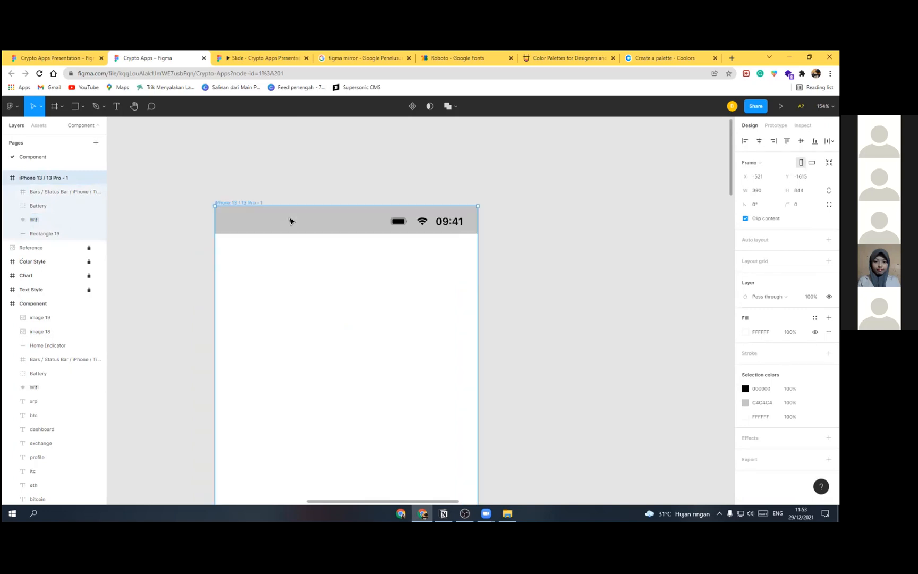
pyautogui.click(393, 218)
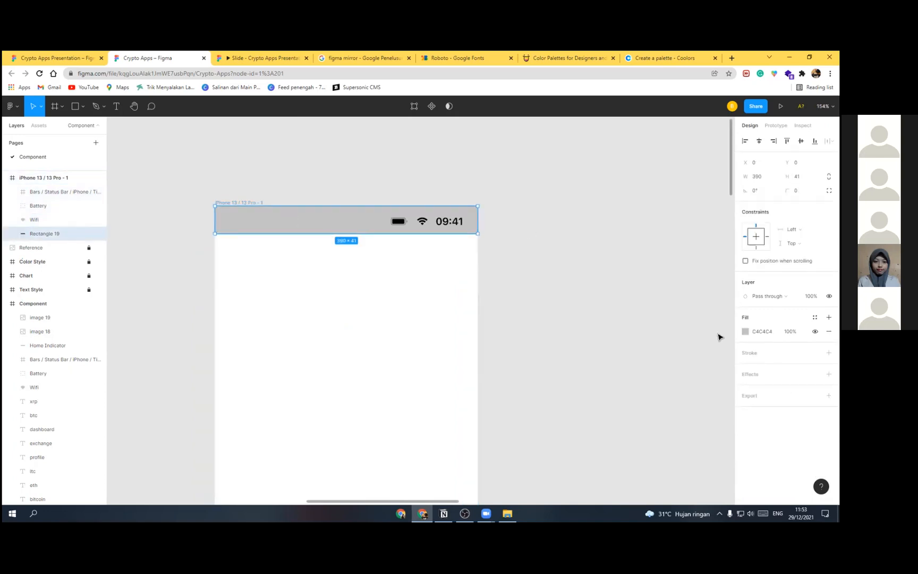
pyautogui.click(744, 332)
pyautogui.moveTo(643, 313); pyautogui.dragTo(606, 264)
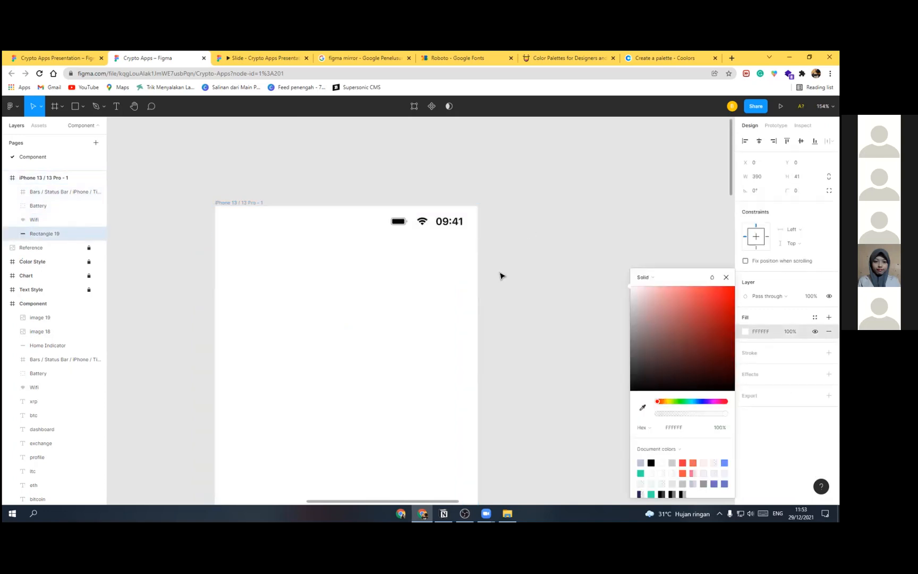
pyautogui.press('Escape')
# Step: Group the time, battery, Wi-Fi icon and background rectangle of the status bar
pyautogui.click(392, 225)
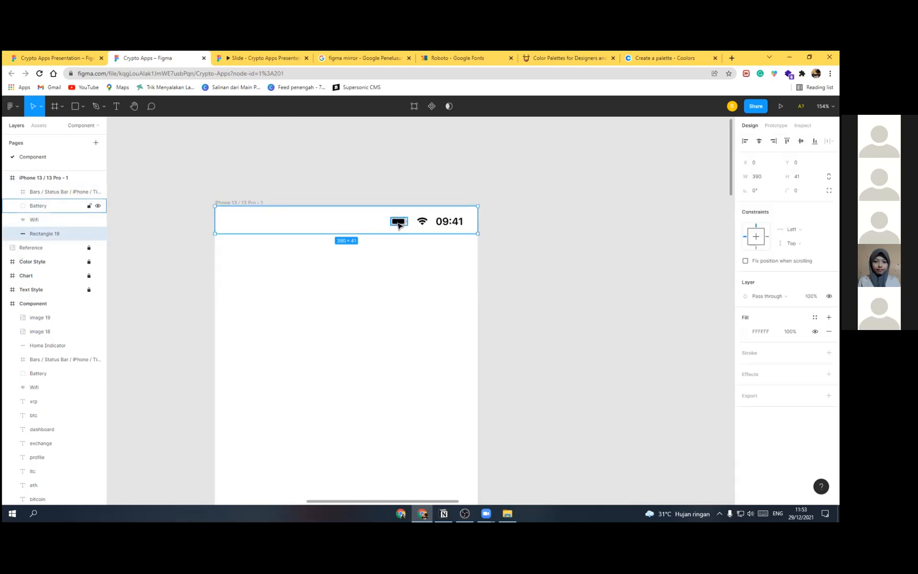
pyautogui.hotkey('ctrl', 'a')
pyautogui.hotkey('ctrl', 'g')
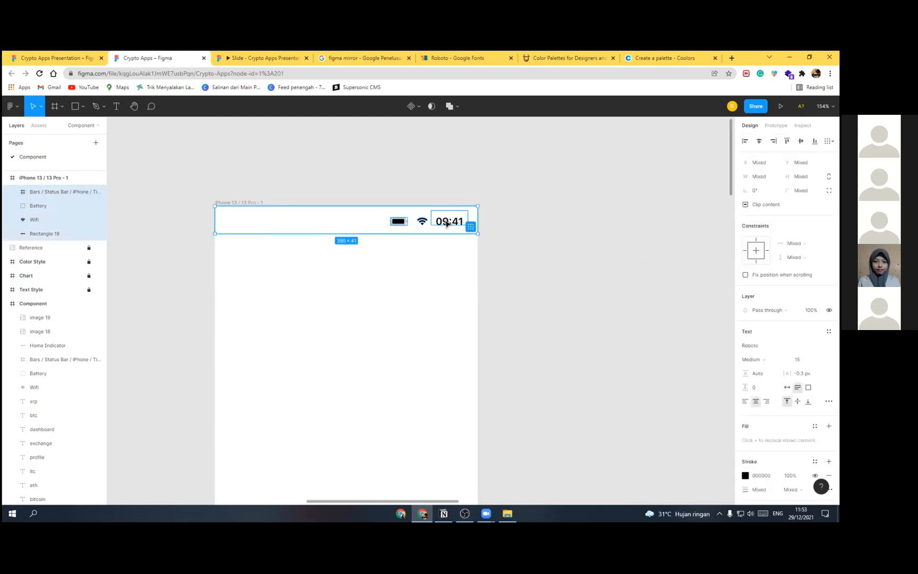
pyautogui.press('Escape')
# Step: Open the Feather Icons plugin and search its library for "batt"
pyautogui.click(22, 107)
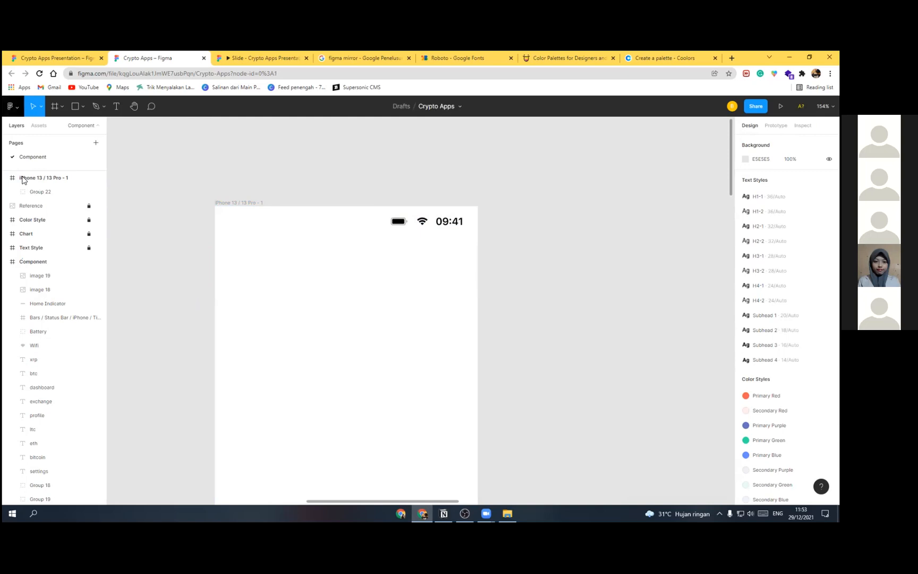
pyautogui.moveTo(47, 241)
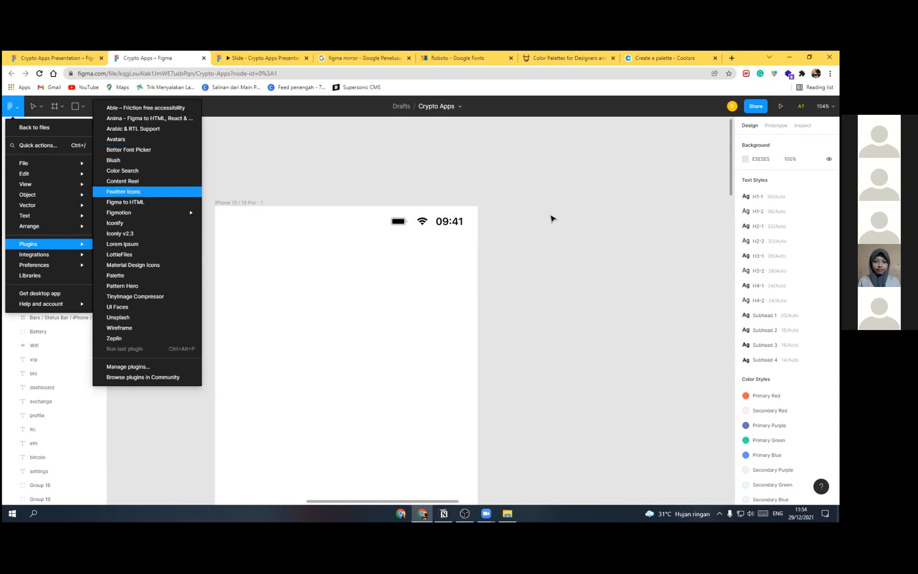
pyautogui.click(579, 230)
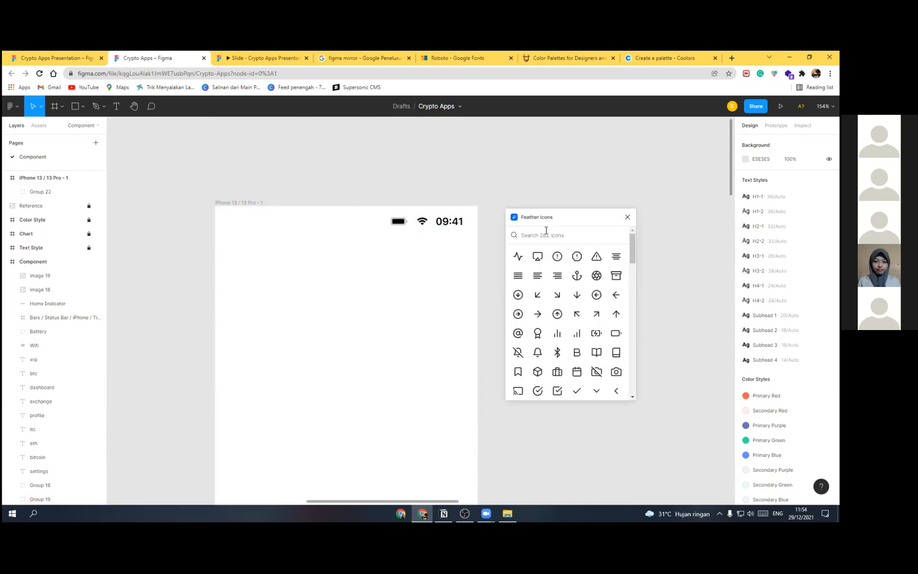
pyautogui.press('t')
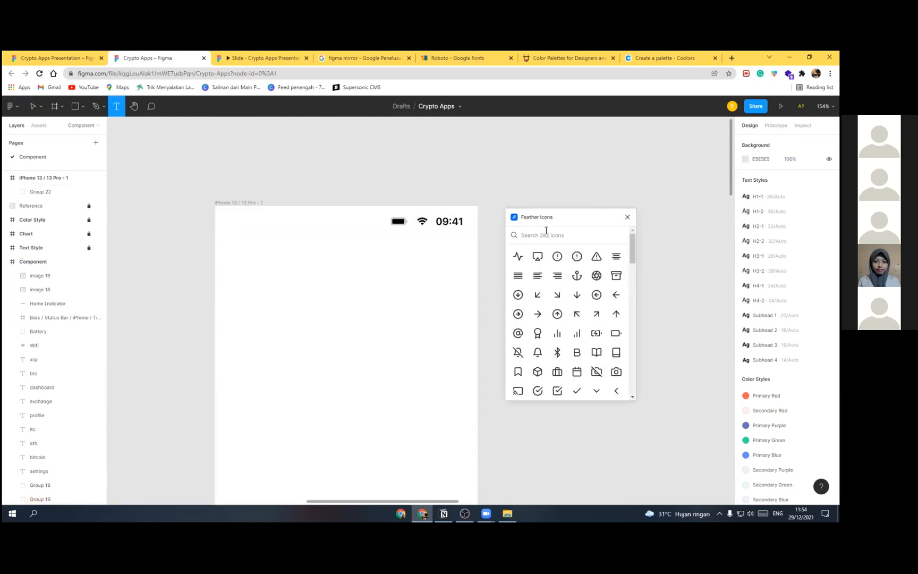
pyautogui.click(545, 231)
pyautogui.write('batt')
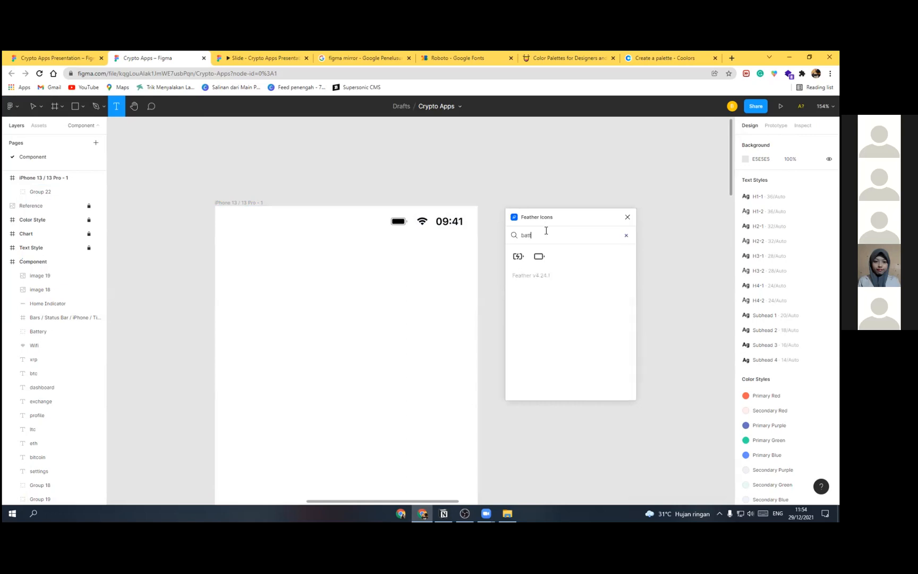
# Step: Search the Feather Icons library for signal icons with "signa" and for Wi-Fi icons with "wif"
pyautogui.press('BackSpace')
pyautogui.press('BackSpace')
pyautogui.press('BackSpace')
pyautogui.press('BackSpace')
pyautogui.write('sig')
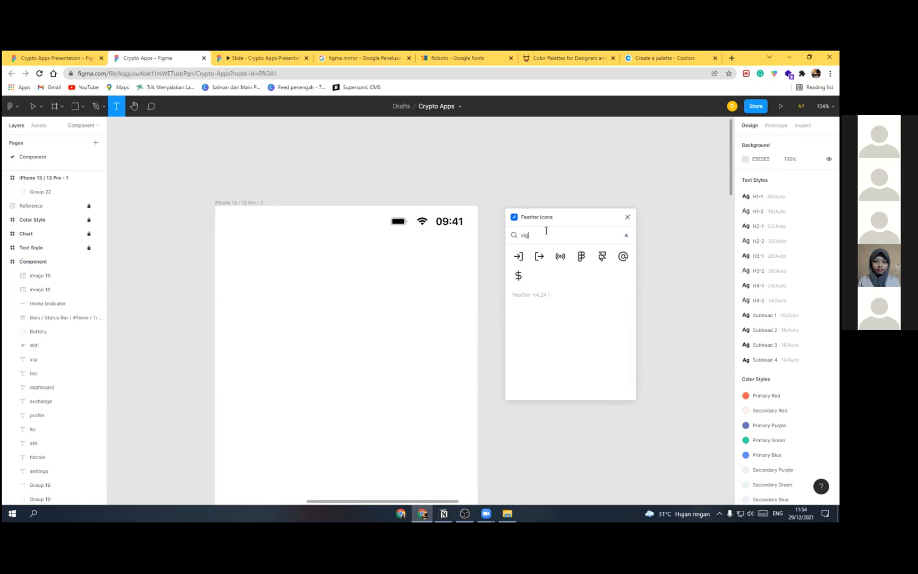
pyautogui.write('na')
pyautogui.press('BackSpace')
pyautogui.press('BackSpace')
pyautogui.press('BackSpace')
pyautogui.press('BackSpace')
pyautogui.press('BackSpace')
pyautogui.write('w')
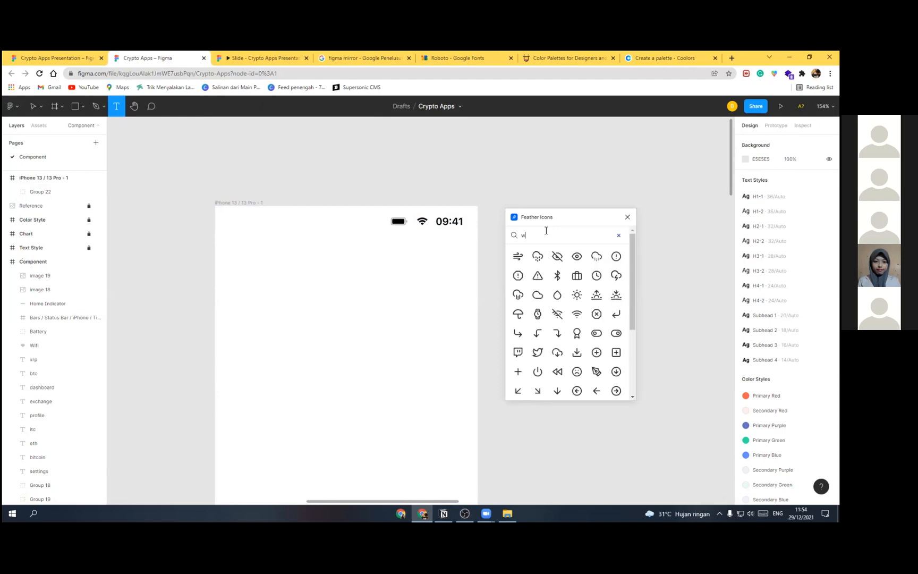
pyautogui.write('if')
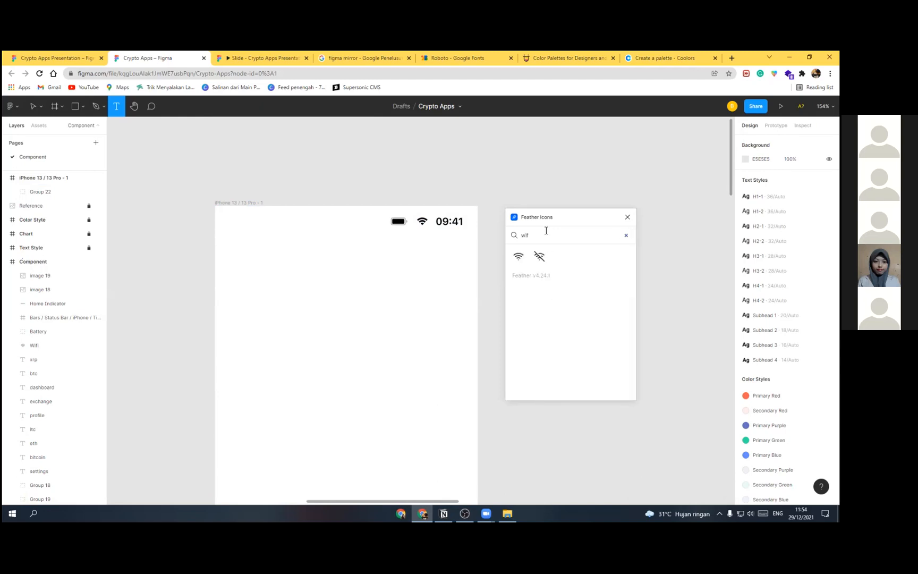
# Step: Search the Feather Icons library for "clock" and "time" icons, and clear the search
pyautogui.press('BackSpace')
pyautogui.press('BackSpace')
pyautogui.press('BackSpace')
pyautogui.write('clock')
pyautogui.press('BackSpace')
pyautogui.press('BackSpace')
pyautogui.press('BackSpace')
pyautogui.press('BackSpace')
pyautogui.press('BackSpace')
pyautogui.write('time')
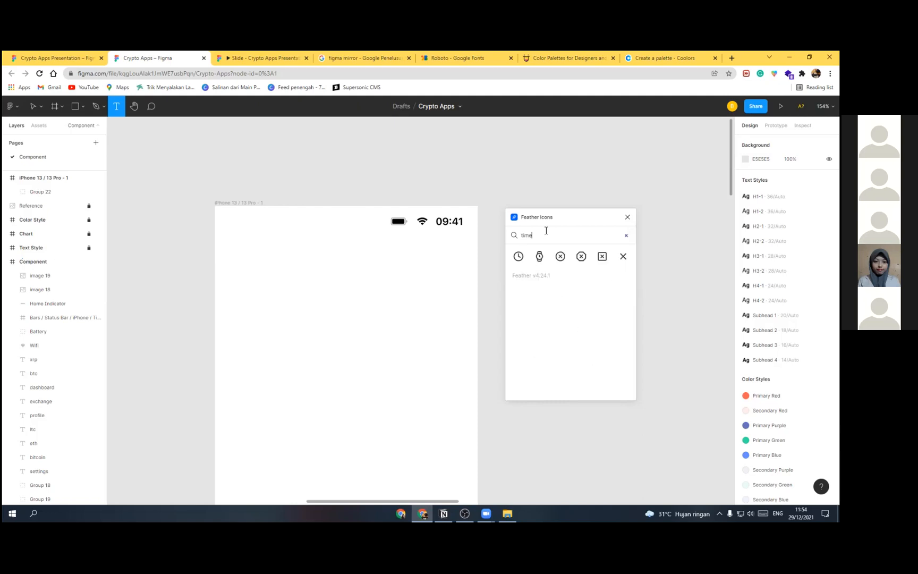
pyautogui.press('BackSpace')
pyautogui.press('BackSpace')
pyautogui.press('BackSpace')
pyautogui.press('BackSpace')
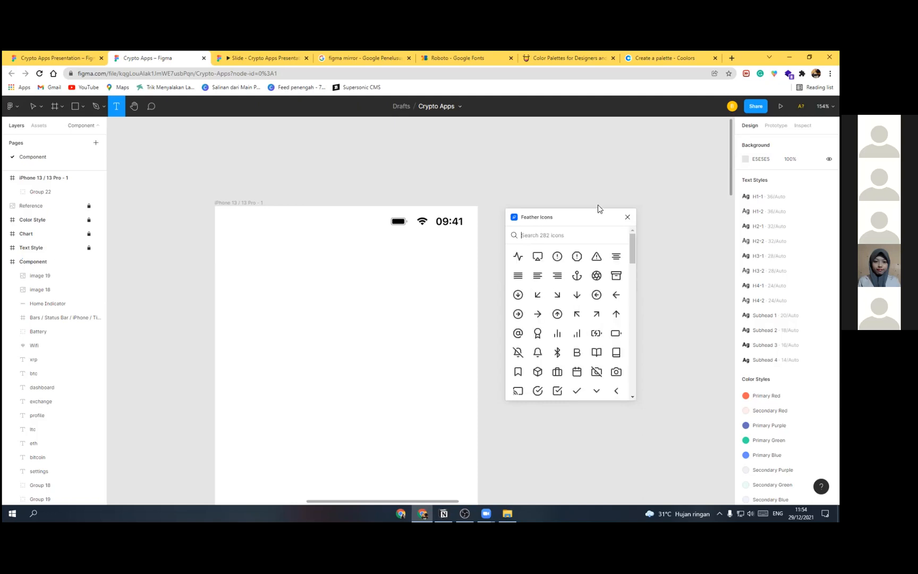
# Step: Close the Feather Icons plugin and turn the status bar group in the iPhone 13 / 13 Pro frame into a component
pyautogui.click(627, 217)
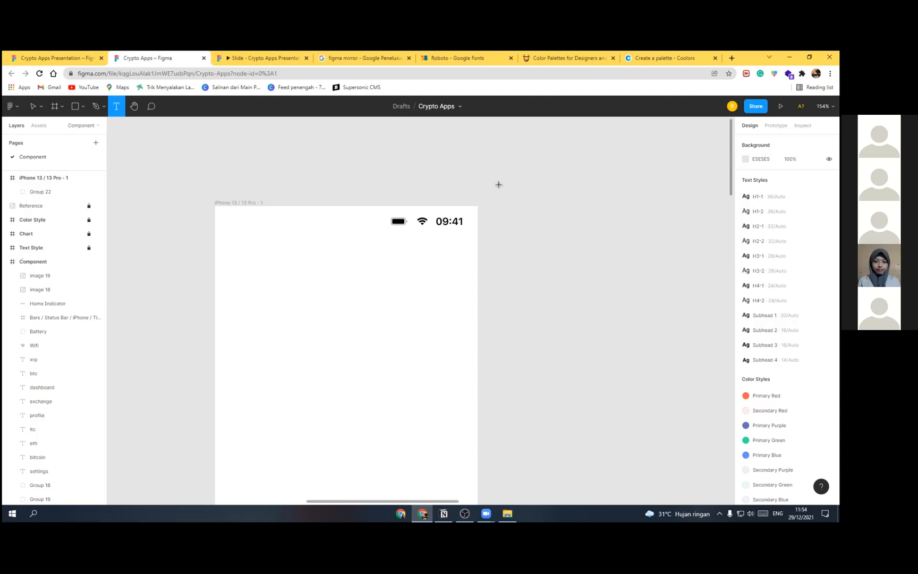
pyautogui.scroll(-3, 408, 191)
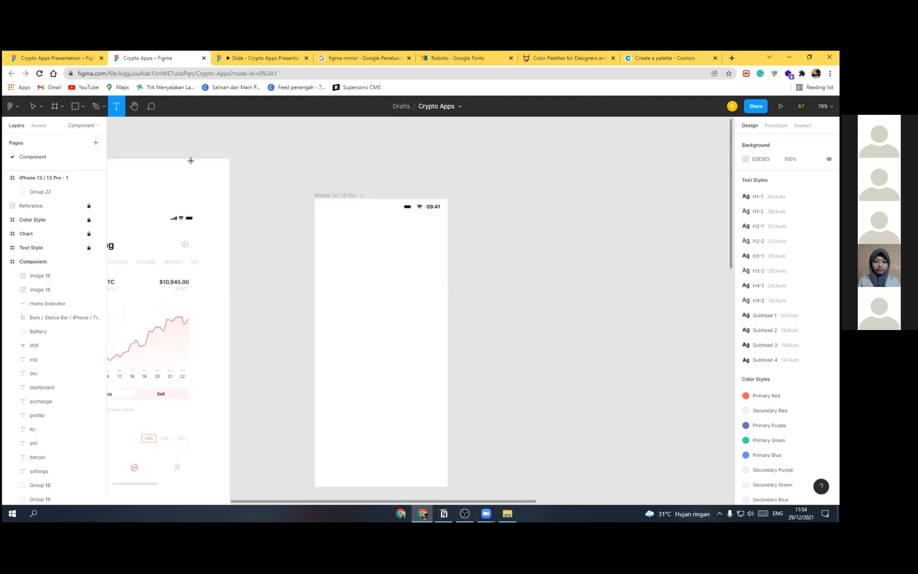
pyautogui.click(30, 108)
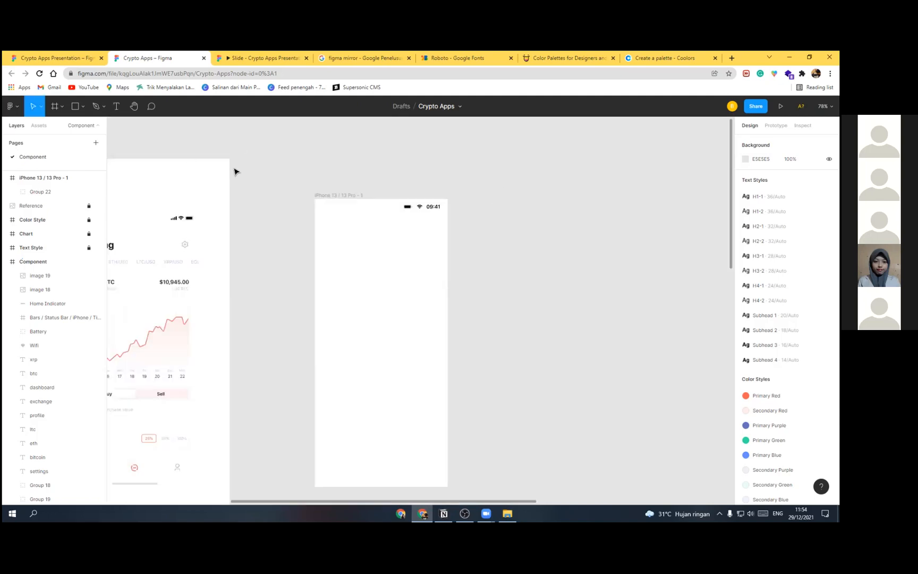
pyautogui.click(392, 210)
pyautogui.scroll(3, 386, 180)
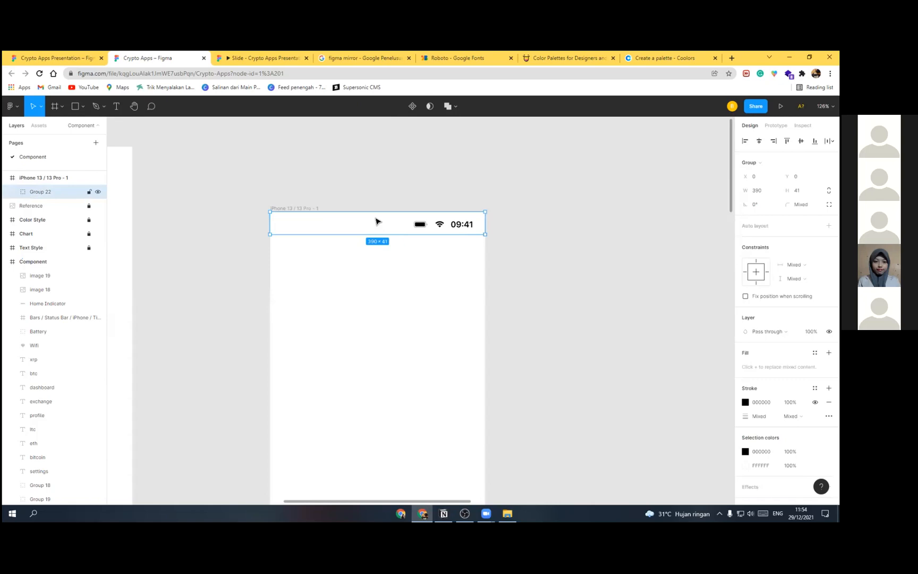
pyautogui.rightClick(373, 380)
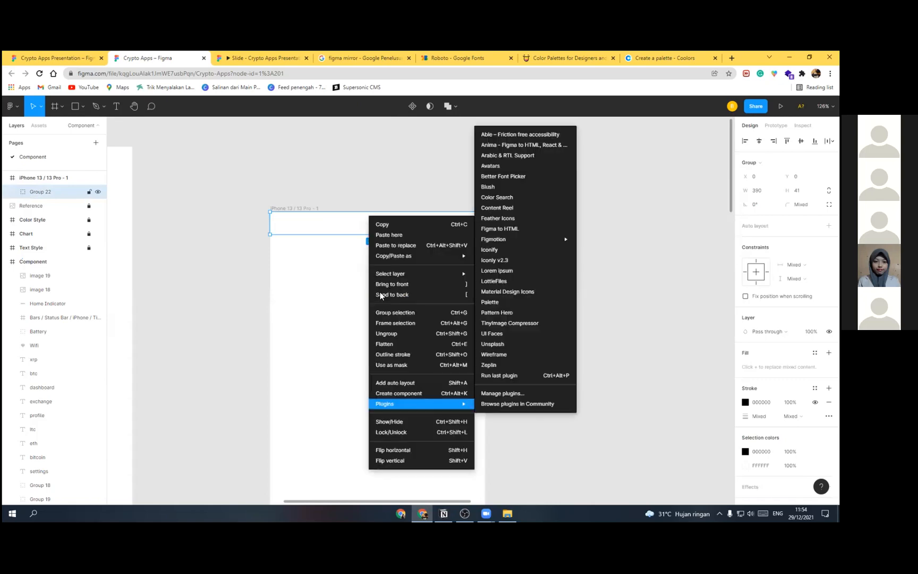
pyautogui.click(393, 394)
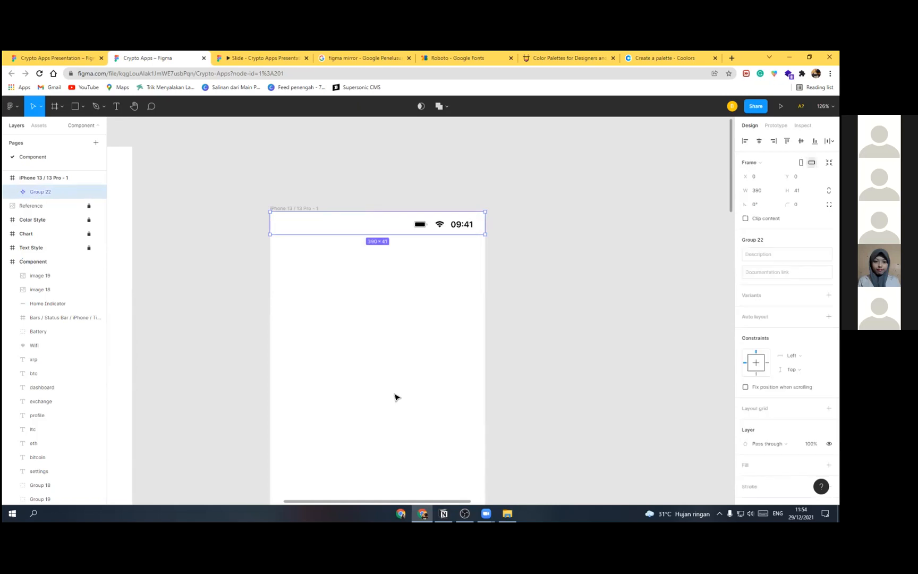
# Step: Rename the new status bar component's layer as "status bar"
pyautogui.doubleClick(47, 192)
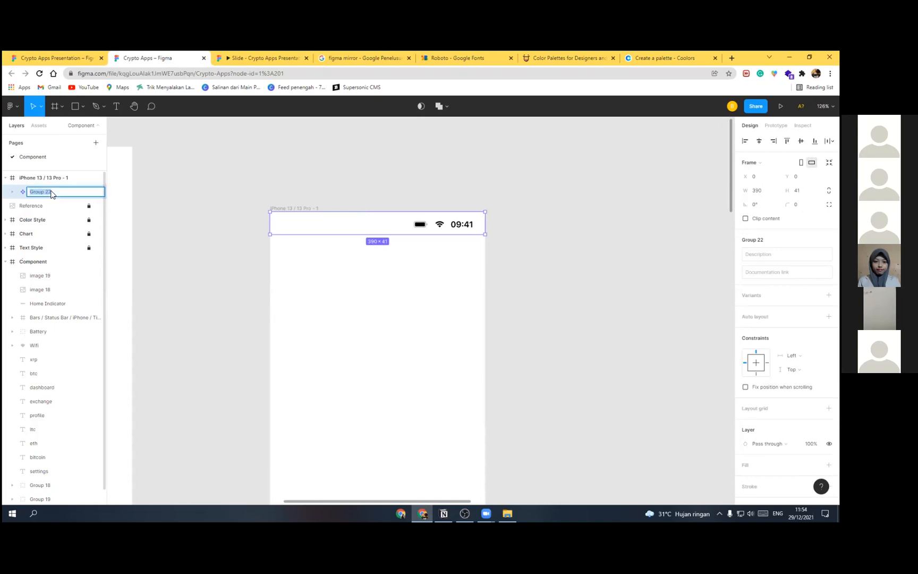
pyautogui.write('status bar')
pyautogui.press('Return')
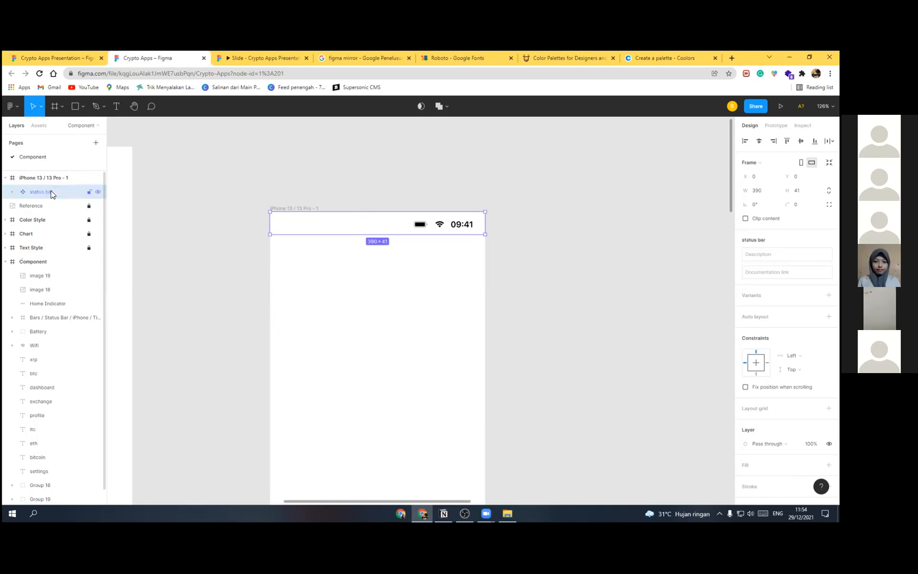
# Step: Draw a rectangle 390 wide and 100 high across the bottom of the iPhone 13 / 13 Pro frame
pyautogui.scroll(-5, 371, 307)
pyautogui.moveTo(350, 281); pyautogui.dragTo(373, 133)
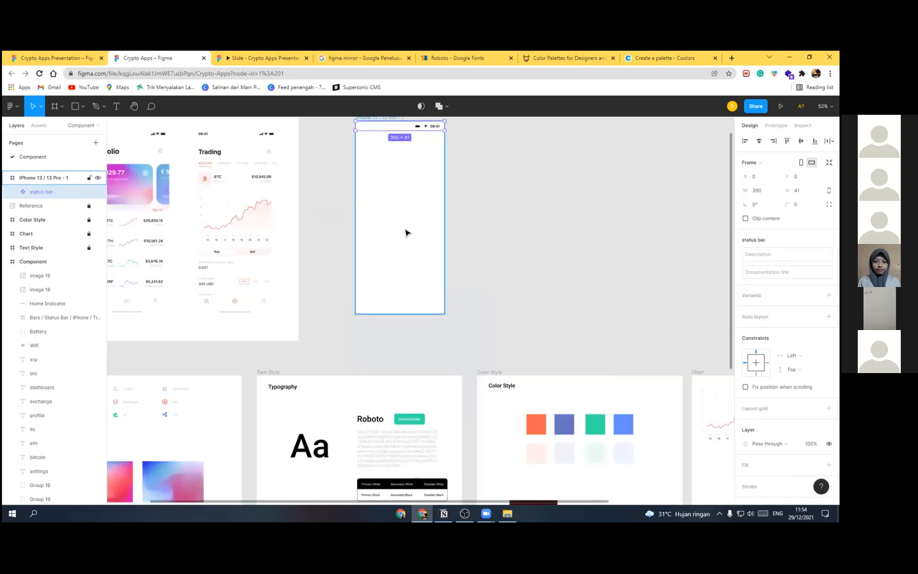
pyautogui.scroll(-2, 236, 267)
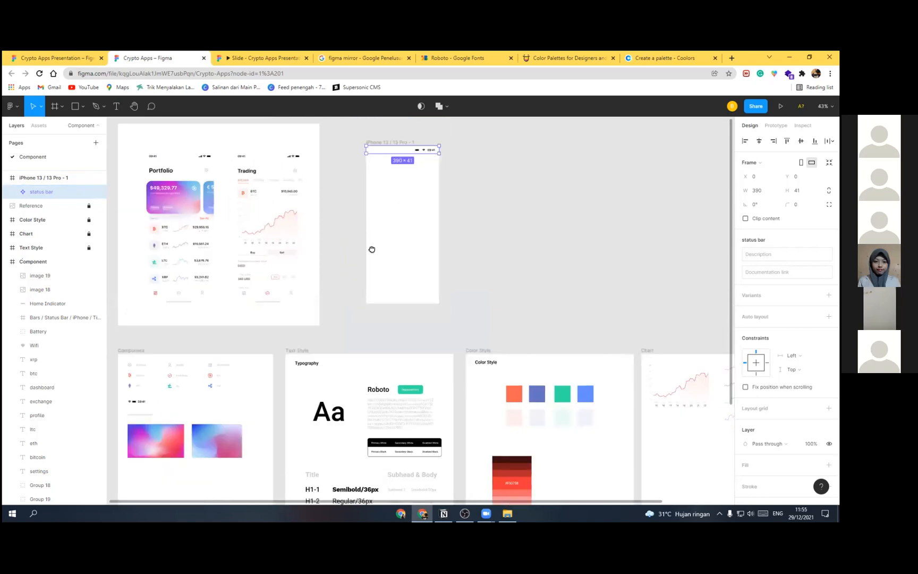
pyautogui.moveTo(176, 301); pyautogui.dragTo(210, 277)
pyautogui.click(223, 274)
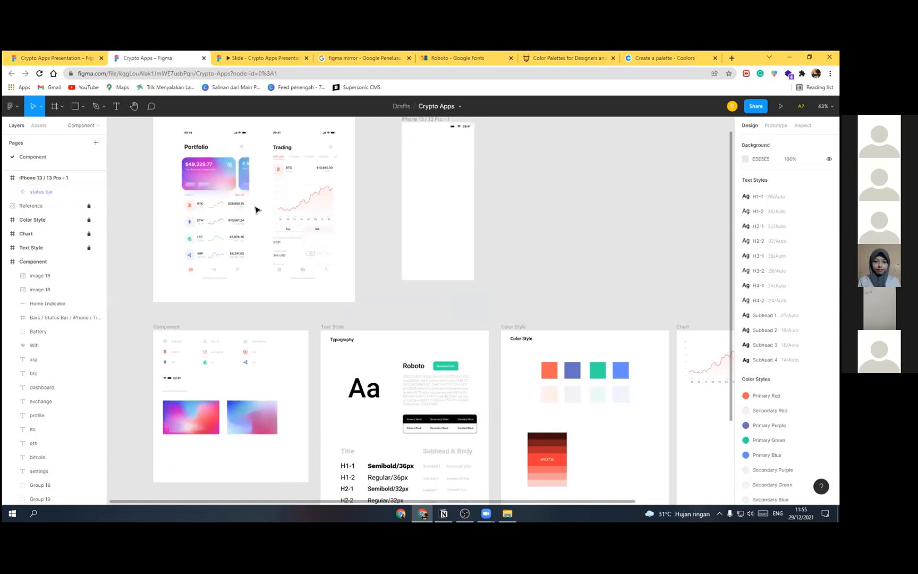
pyautogui.click(78, 107)
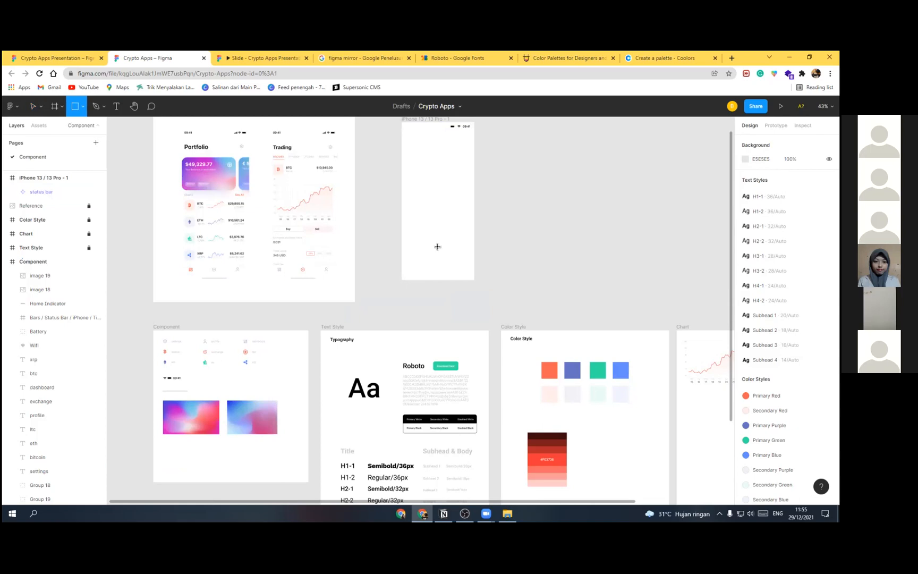
pyautogui.click(422, 276)
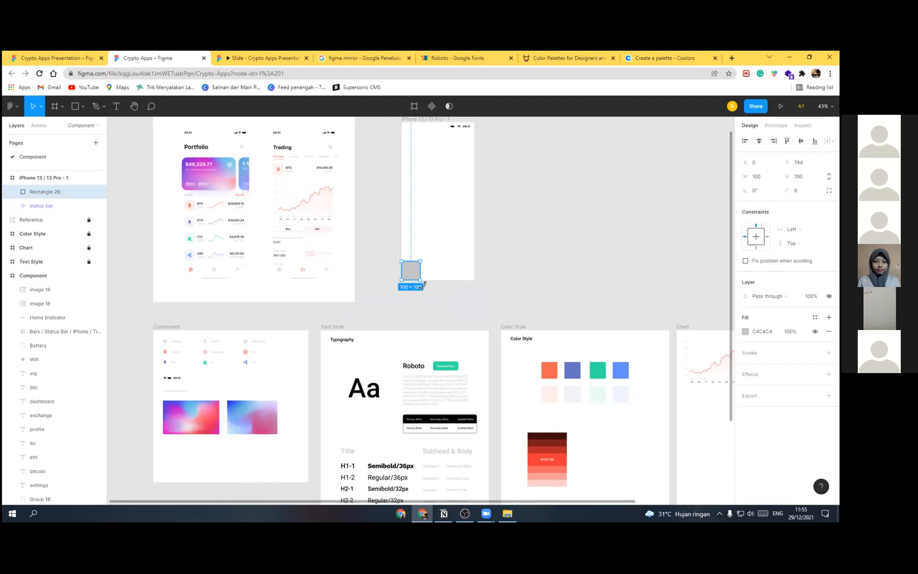
pyautogui.moveTo(473, 270); pyautogui.dragTo(475, 266)
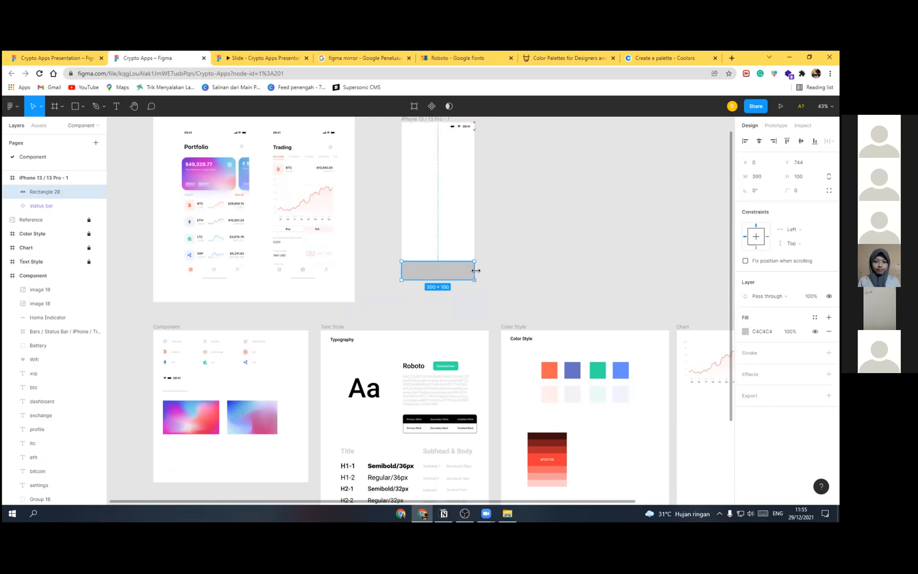
# Step: Lower the top edge of the bottom rectangle so that its height is 88
pyautogui.scroll(3, 476, 265)
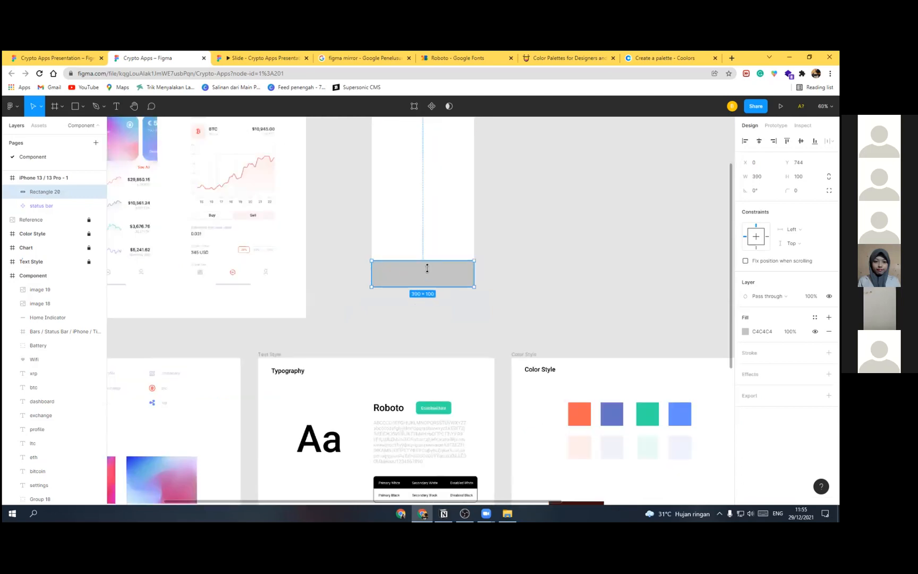
pyautogui.scroll(-3, 426, 268)
pyautogui.scroll(3, 422, 261)
pyautogui.moveTo(424, 269); pyautogui.dragTo(424, 265)
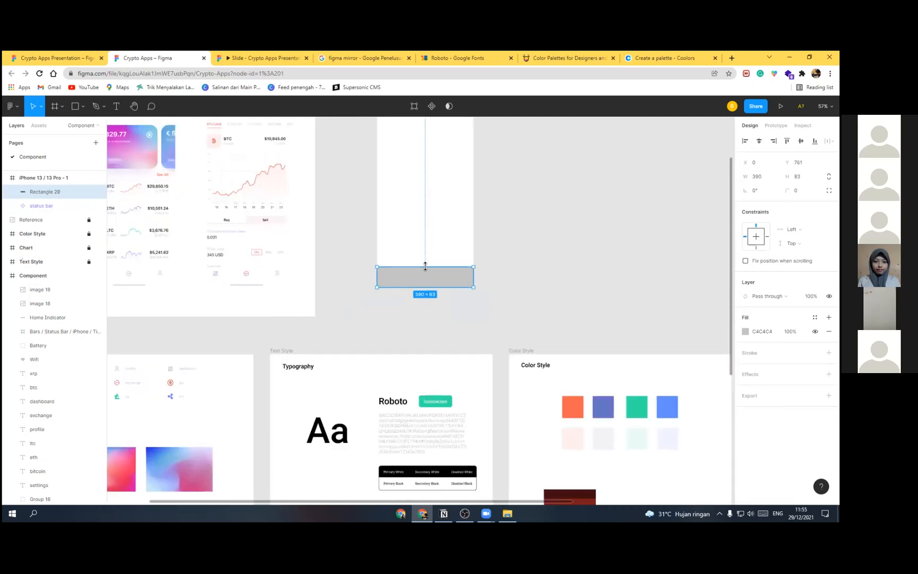
pyautogui.scroll(-1, 369, 321)
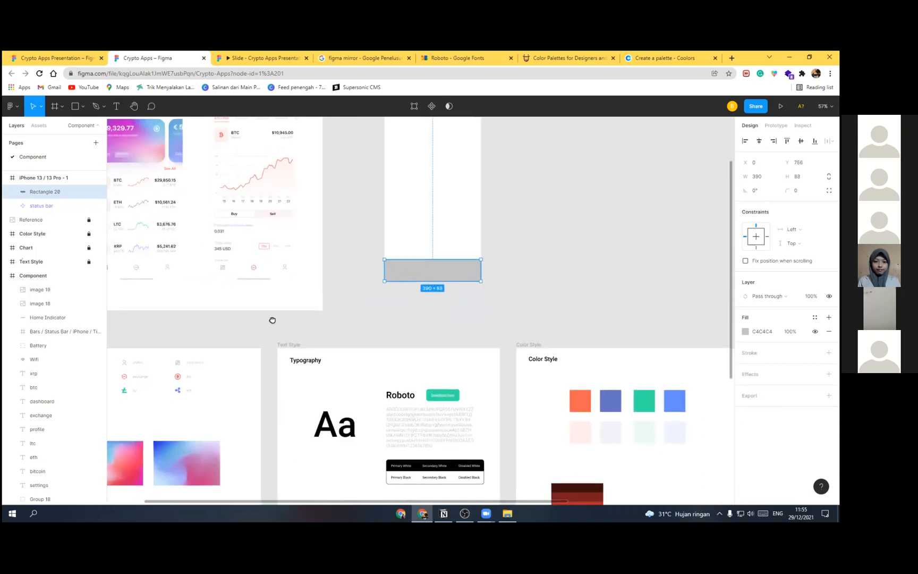
# Step: Select the 24 × 24 dashboard icon in the Component frame
pyautogui.moveTo(210, 355); pyautogui.dragTo(271, 320)
pyautogui.click(268, 265)
pyautogui.moveTo(198, 308); pyautogui.dragTo(266, 286)
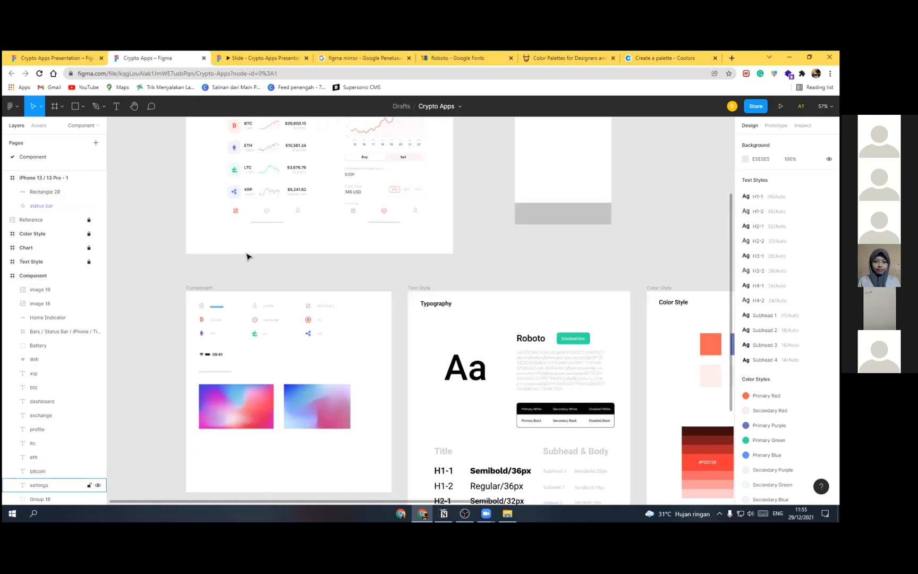
pyautogui.scroll(1, 242, 248)
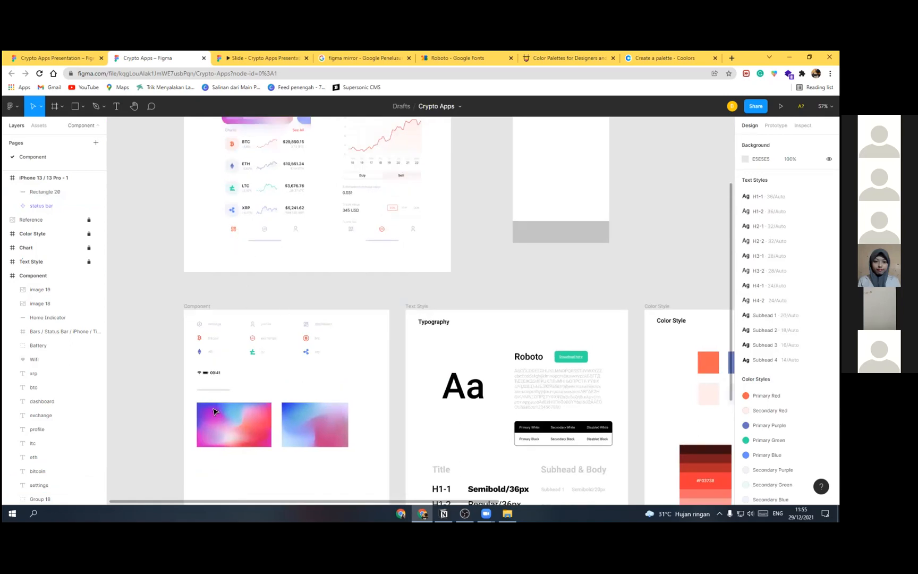
pyautogui.scroll(3, 245, 306)
pyautogui.click(330, 361)
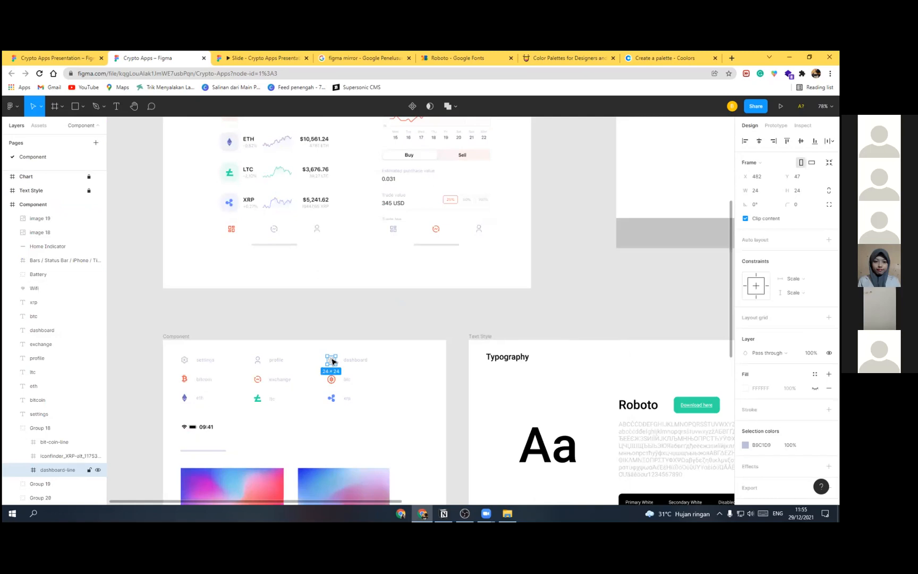
pyautogui.keyDown('shift'); pyautogui.click(259, 382); pyautogui.keyUp('shift')
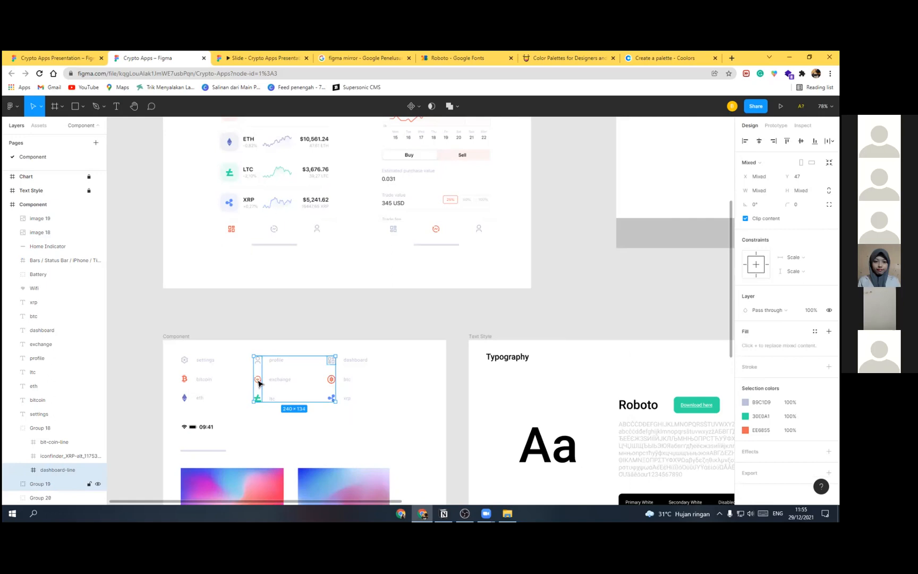
pyautogui.keyDown('ctrl'); pyautogui.keyDown('shift'); pyautogui.click(258, 381); pyautogui.keyUp('shift'); pyautogui.keyUp('ctrl')
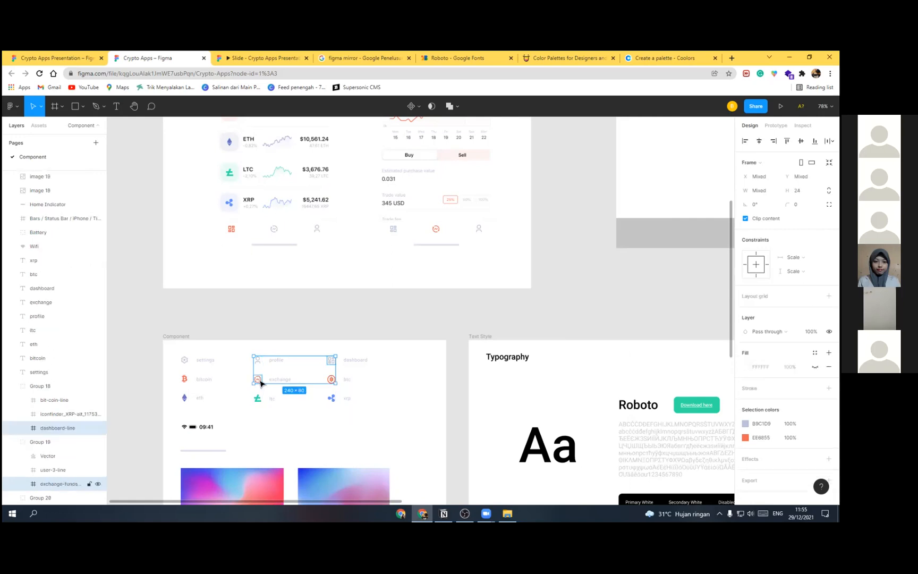
pyautogui.keyDown('shift'); pyautogui.click(260, 382); pyautogui.keyUp('shift')
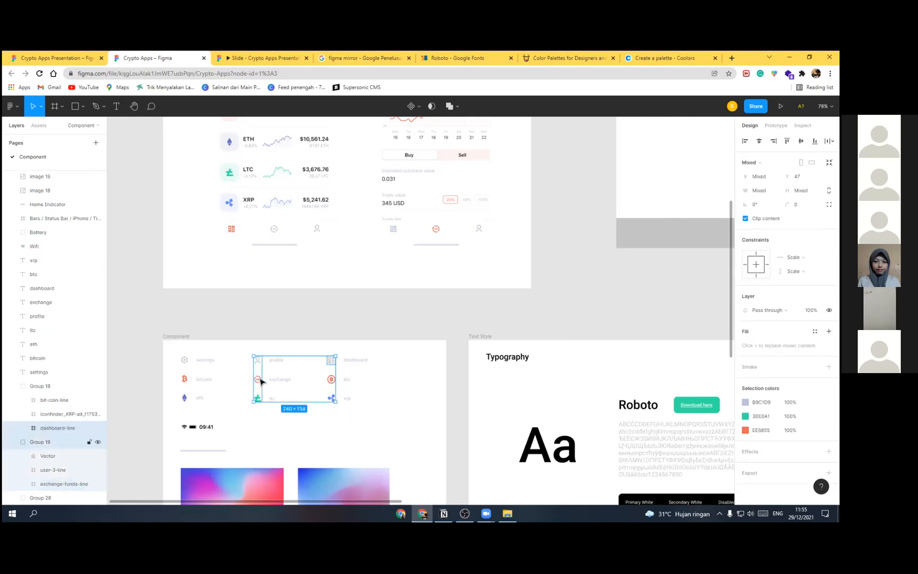
pyautogui.click(299, 379)
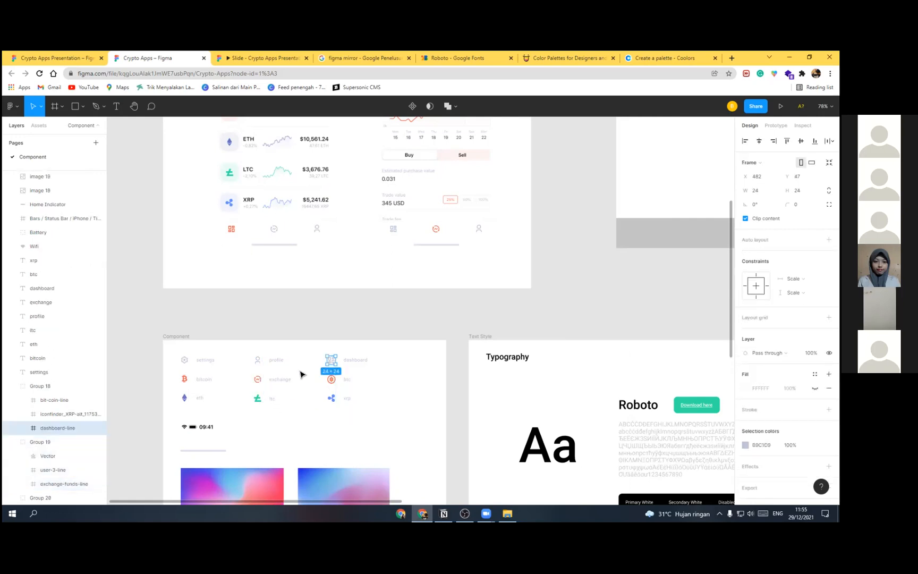
# Step: Copy the dashboard icon and paste it into the iPhone 13 / 13 Pro frame
pyautogui.keyDown('ctrl'); pyautogui.click(331, 361); pyautogui.keyUp('ctrl')
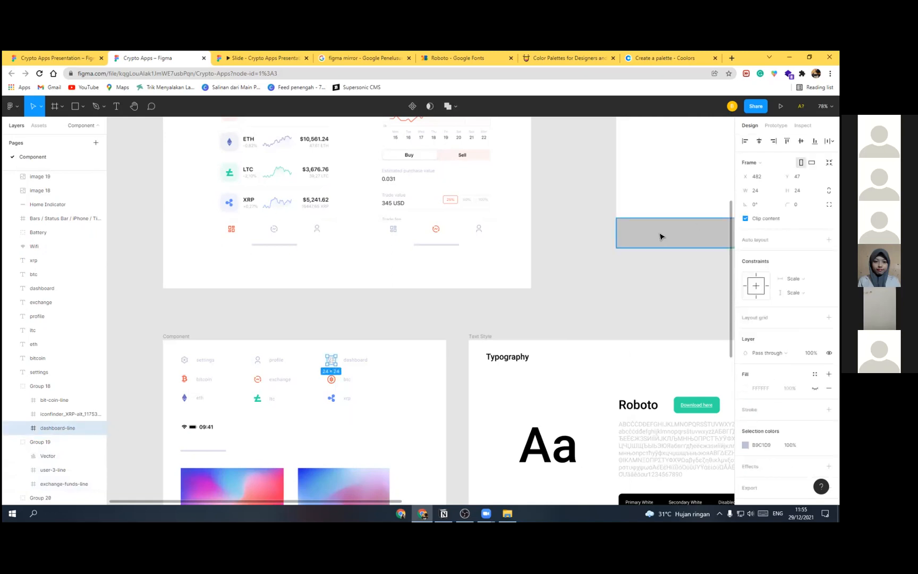
pyautogui.hotkey('ctrl', 'v')
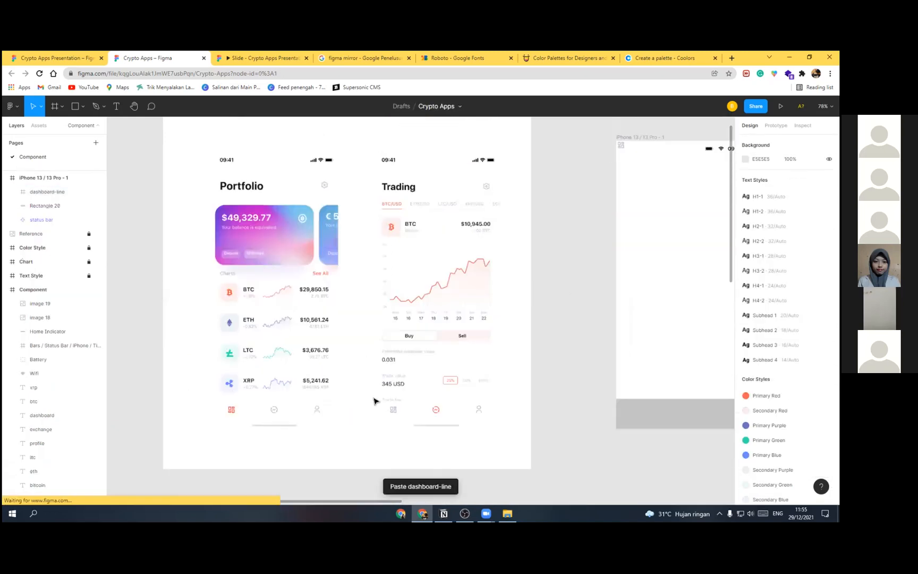
# Step: Copy the exchange icon from the Component frame and paste it into the iPhone 13 / 13 Pro frame
pyautogui.moveTo(362, 390); pyautogui.dragTo(409, 148)
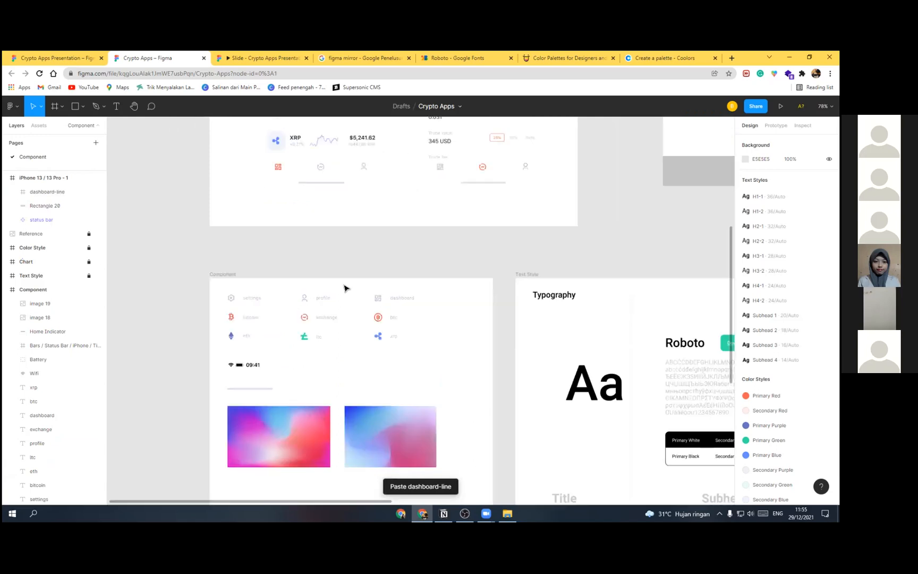
pyautogui.keyDown('ctrl'); pyautogui.click(305, 314); pyautogui.keyUp('ctrl')
pyautogui.click(628, 232)
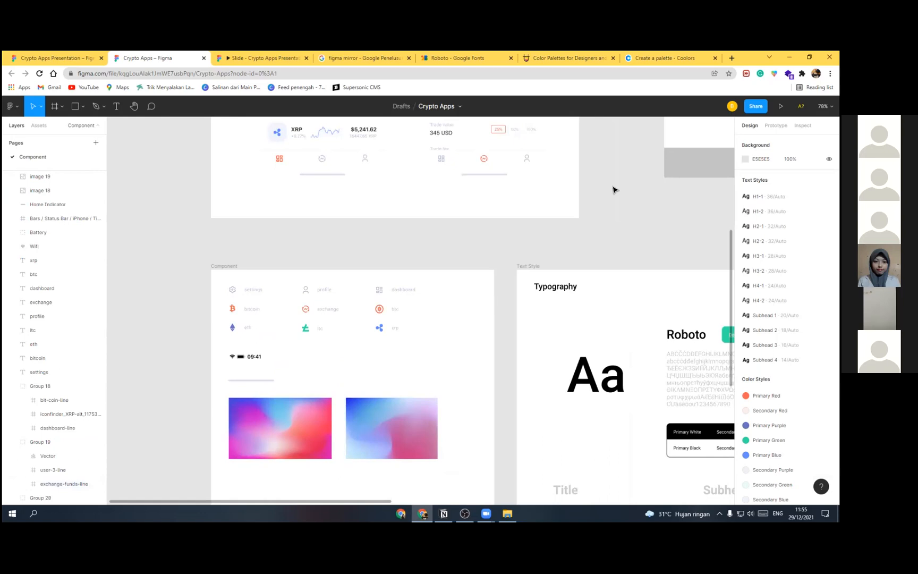
pyautogui.hotkey('ctrl', 'z')
pyautogui.hotkey('ctrl', 'v')
pyautogui.click(401, 302)
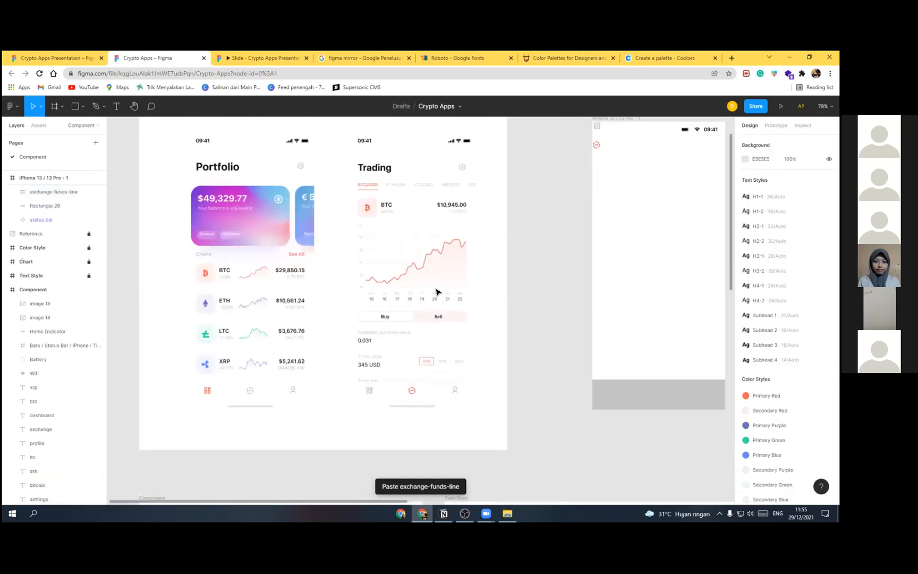
# Step: Copy the profile icon from the Component frame and paste it into the iPhone 13 / 13 Pro frame
pyautogui.hscroll(-1, 445, 286)
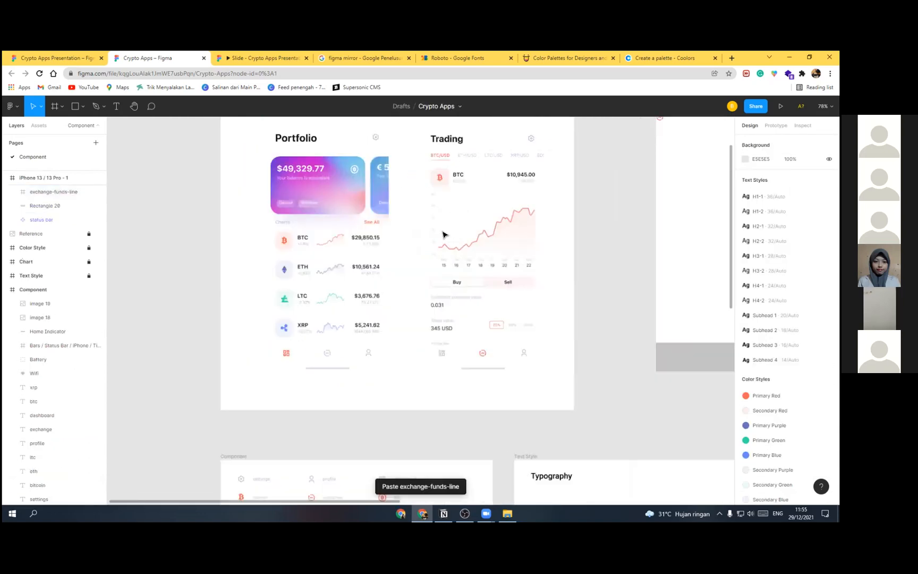
pyautogui.scroll(-3, 442, 234)
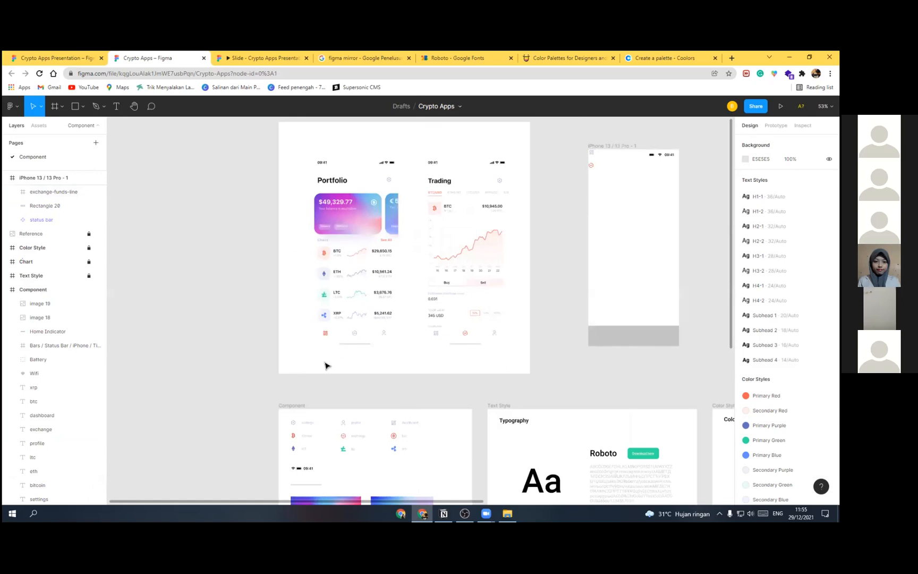
pyautogui.scroll(-3, 382, 370)
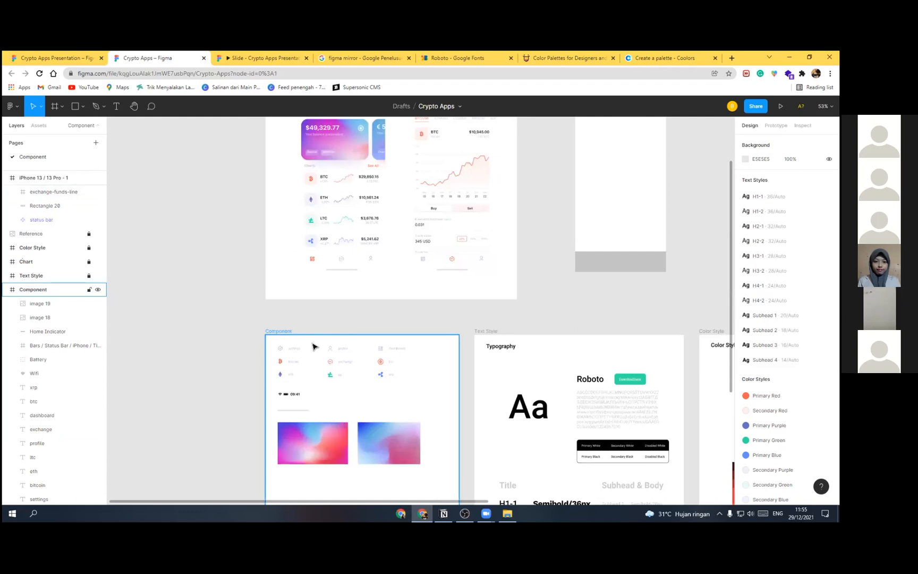
pyautogui.scroll(3, 312, 347)
pyautogui.doubleClick(312, 344)
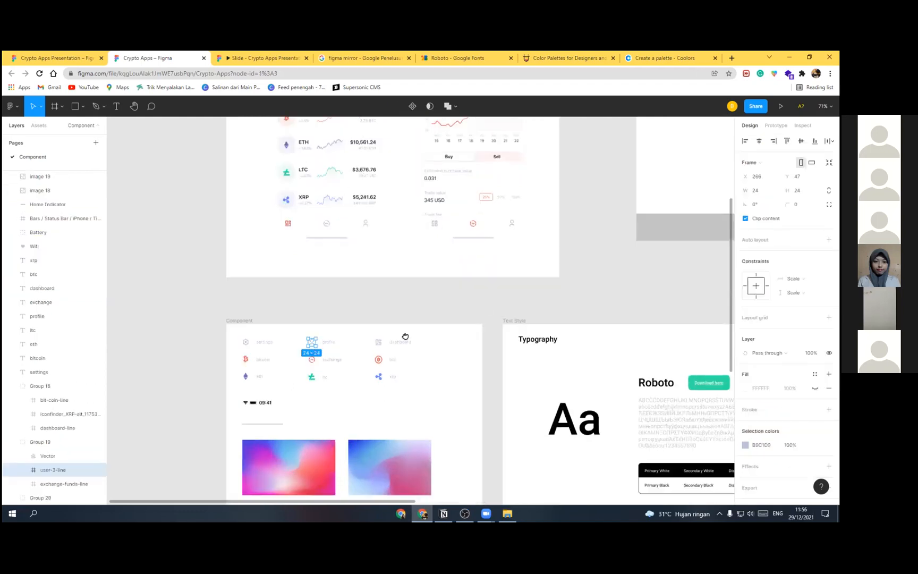
pyautogui.hscroll(-3, 507, 300)
pyautogui.click(507, 299)
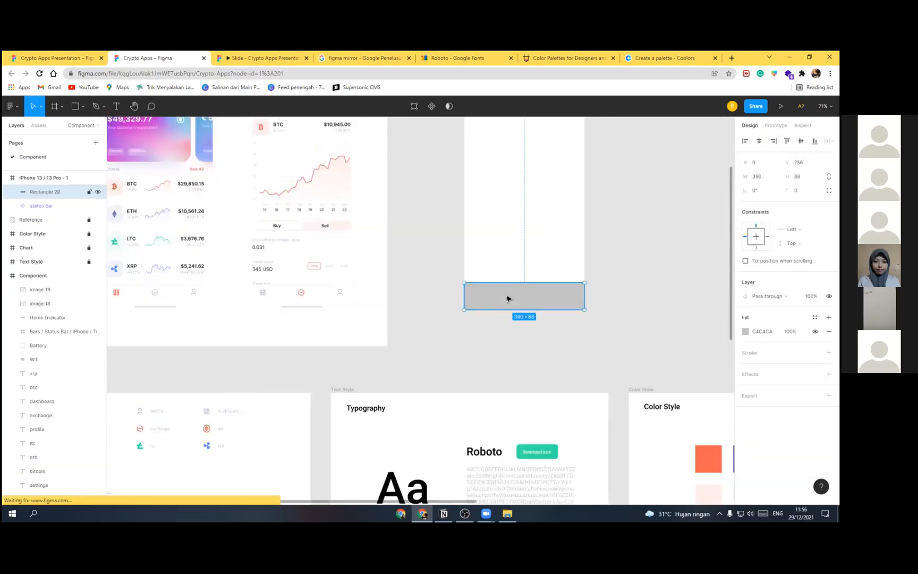
pyautogui.hotkey('ctrl', 'v')
pyautogui.moveTo(630, 252); pyautogui.dragTo(509, 251)
pyautogui.click(509, 248)
pyautogui.scroll(1, 508, 248)
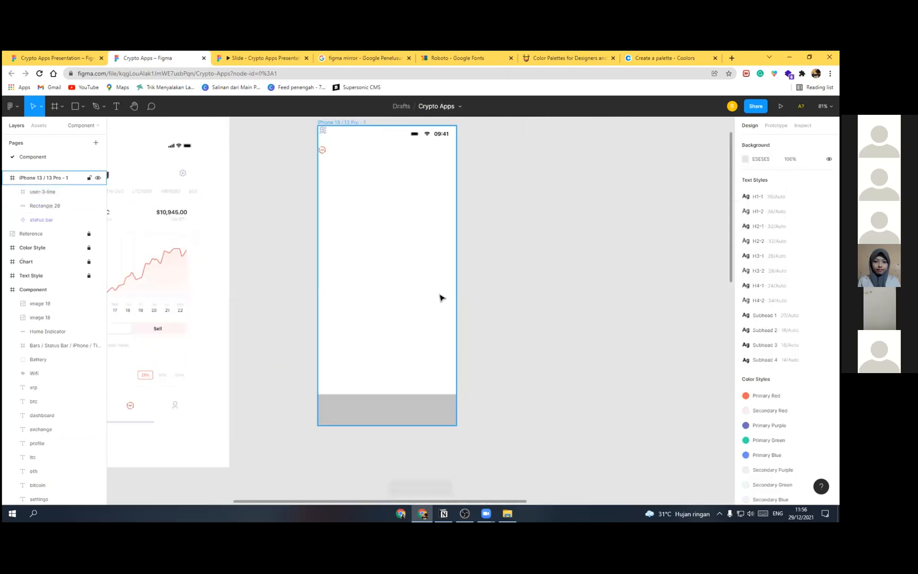
# Step: Resize the grey rectangle at the base of the iPhone 13 / 13 Pro frame to 390 × 72
pyautogui.scroll(-1, 432, 300)
pyautogui.click(395, 400)
pyautogui.moveTo(393, 385); pyautogui.dragTo(393, 391)
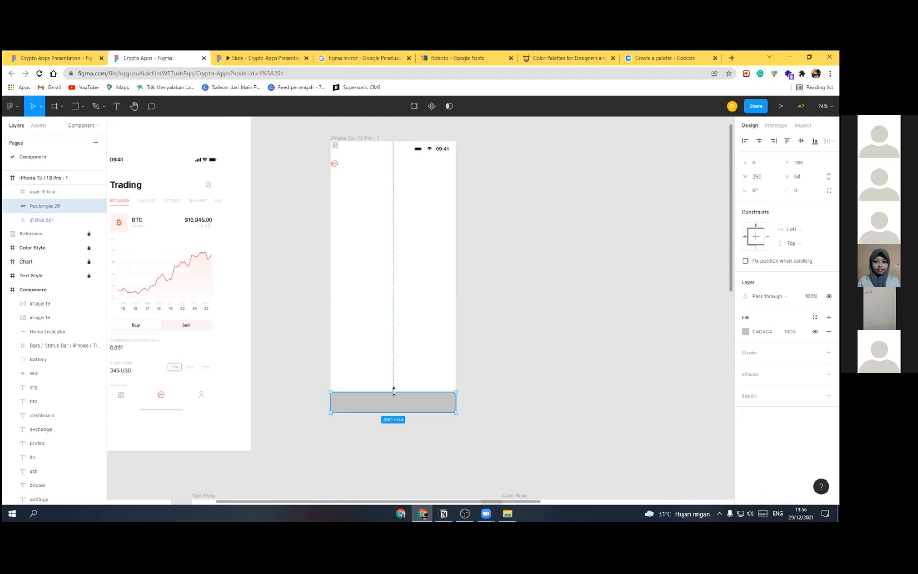
# Step: Place the exchange icon at the centre of the grey bar, with the dashboard icon on its left and the profile icon on its right
pyautogui.click(334, 169)
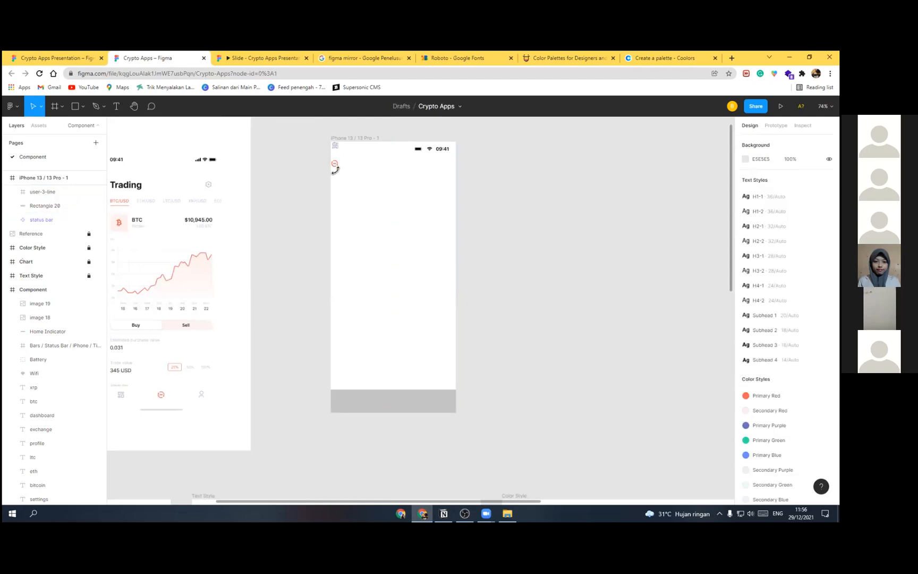
pyautogui.moveTo(335, 162); pyautogui.dragTo(392, 383)
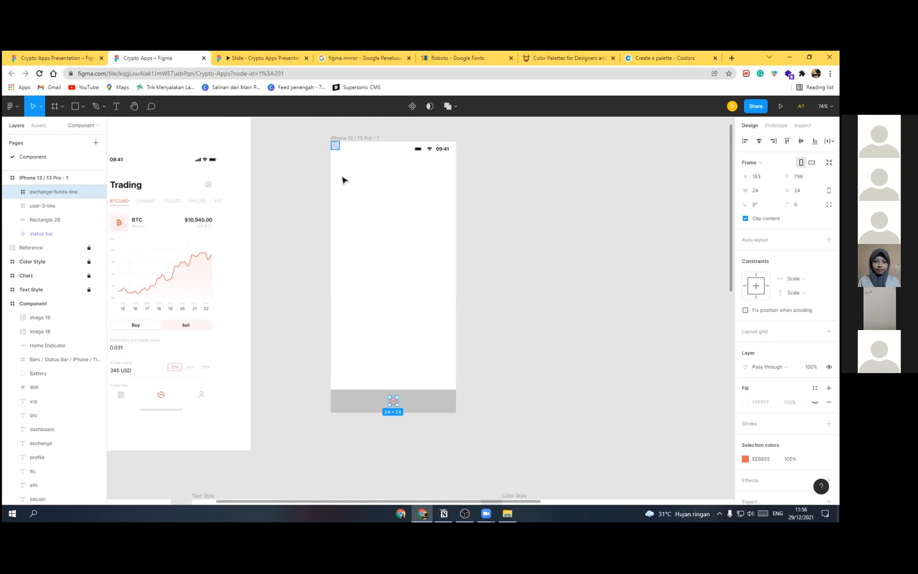
pyautogui.moveTo(335, 146); pyautogui.dragTo(350, 405)
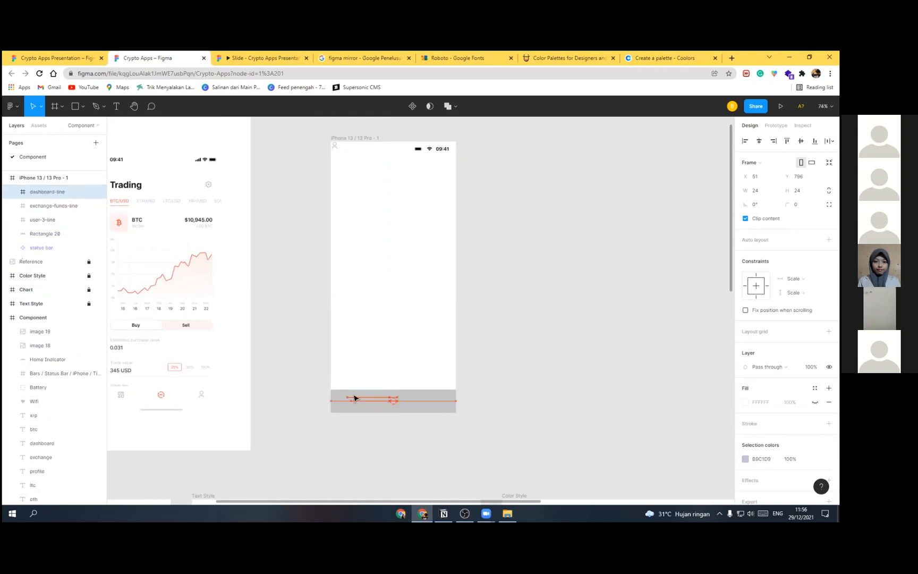
pyautogui.moveTo(337, 148); pyautogui.dragTo(431, 403)
# Step: Change the fill of the navigation bar rectangle to white, FFFFFF
pyautogui.click(421, 400)
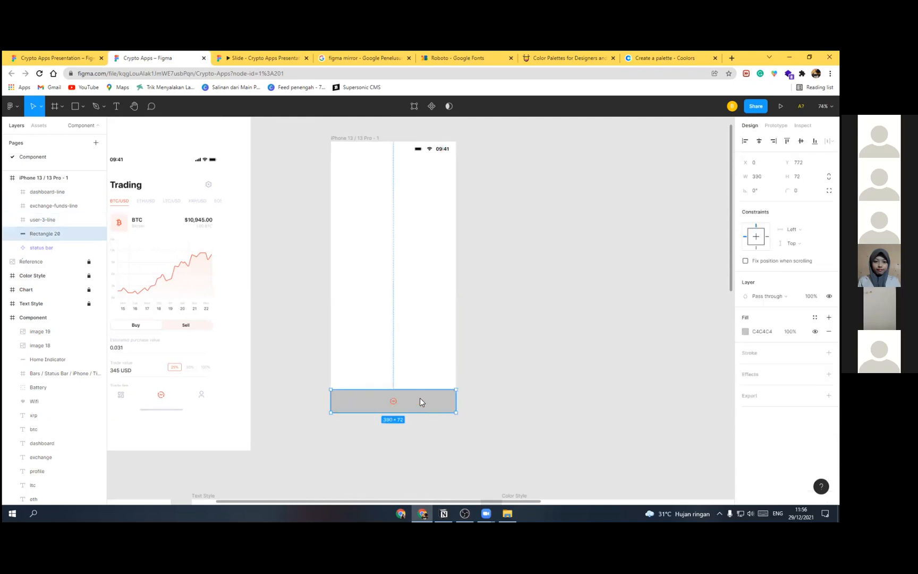
pyautogui.click(744, 331)
pyautogui.click(565, 277)
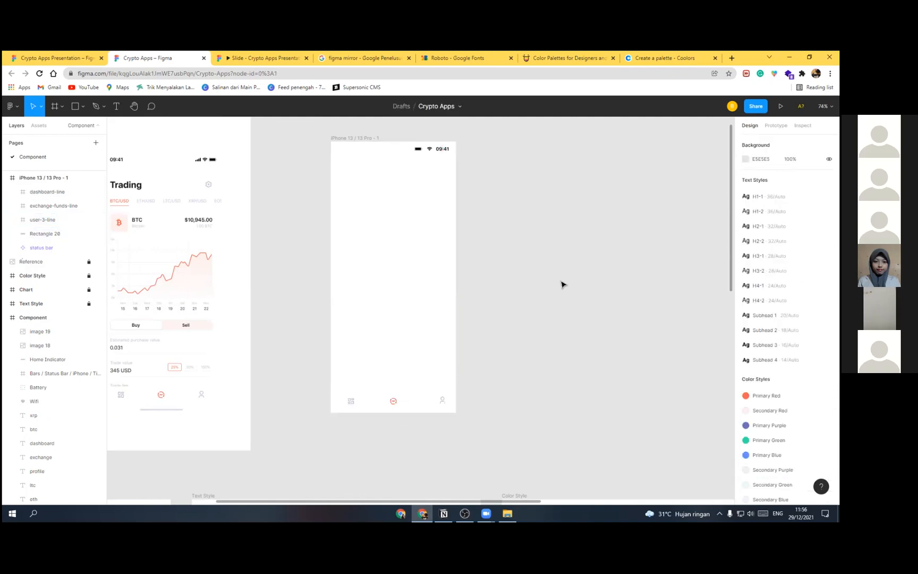
# Step: Distribute the dashboard, exchange and profile icons with equal horizontal spacing and align their vertical centres
pyautogui.keyDown('ctrl'); pyautogui.scroll(5, 390, 425); pyautogui.keyUp('ctrl')
pyautogui.click(304, 373)
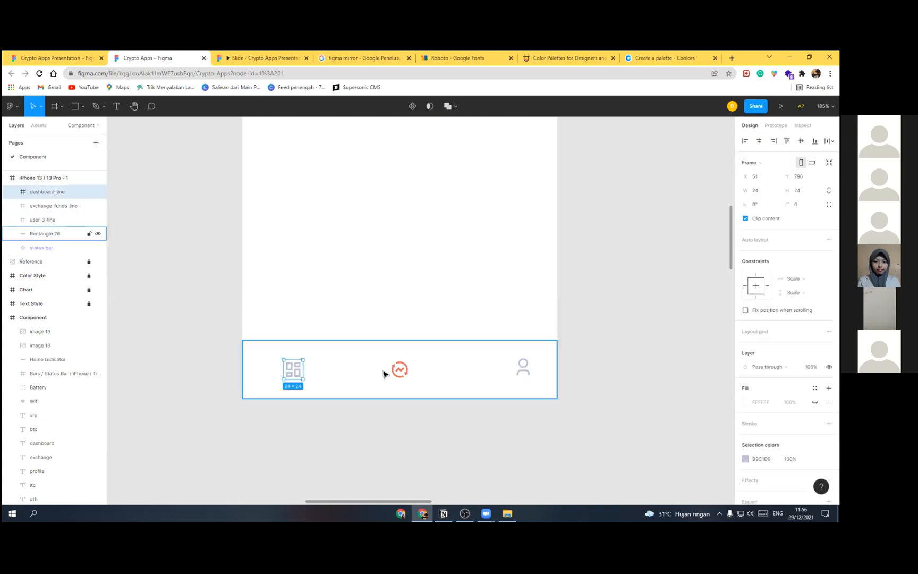
pyautogui.keyDown('shift'); pyautogui.click(405, 372); pyautogui.keyUp('shift')
pyautogui.keyDown('shift'); pyautogui.click(529, 374); pyautogui.keyUp('shift')
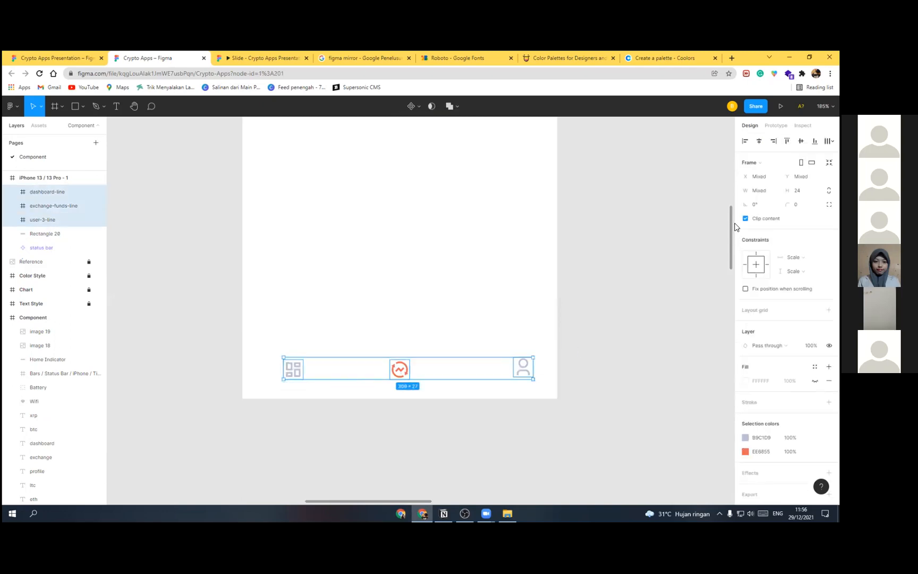
pyautogui.click(829, 141)
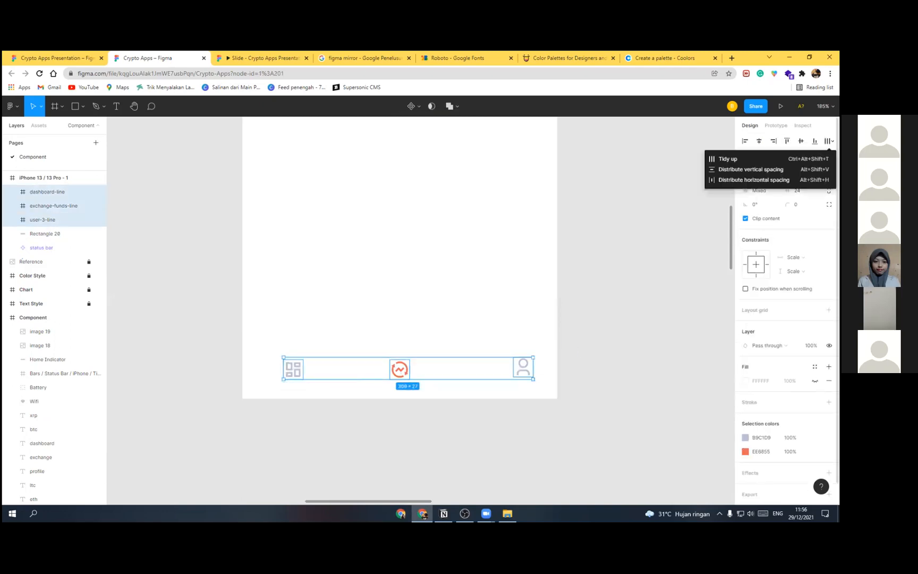
pyautogui.click(751, 169)
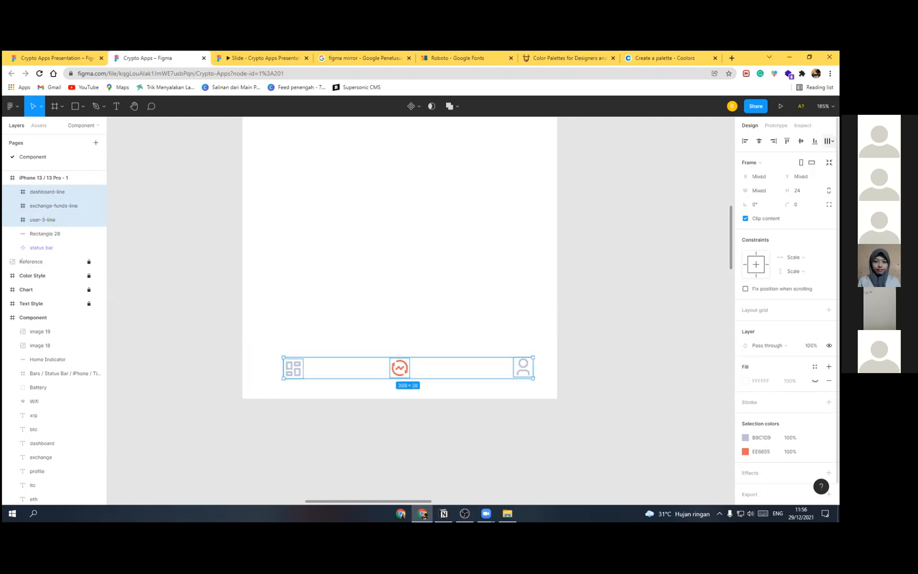
pyautogui.click(815, 141)
pyautogui.click(829, 140)
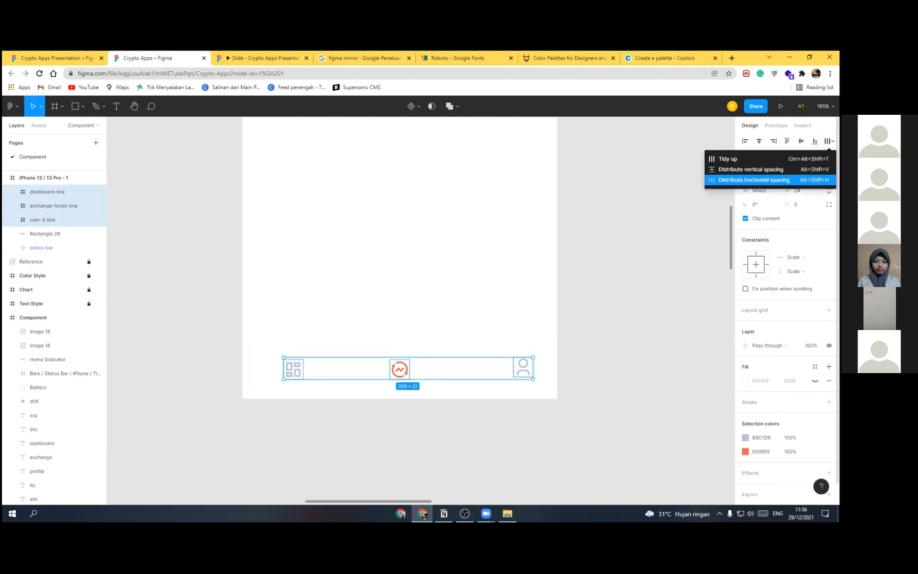
pyautogui.click(754, 179)
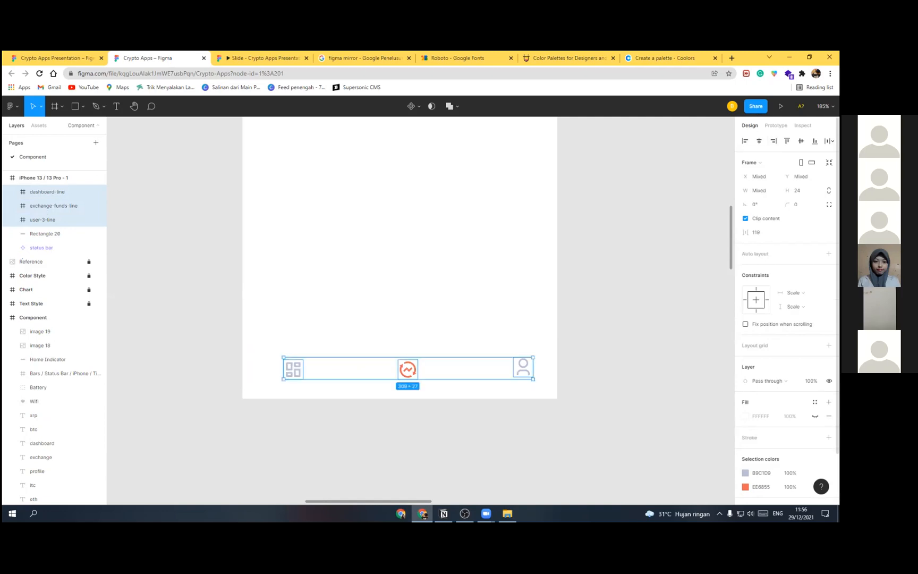
pyautogui.click(801, 141)
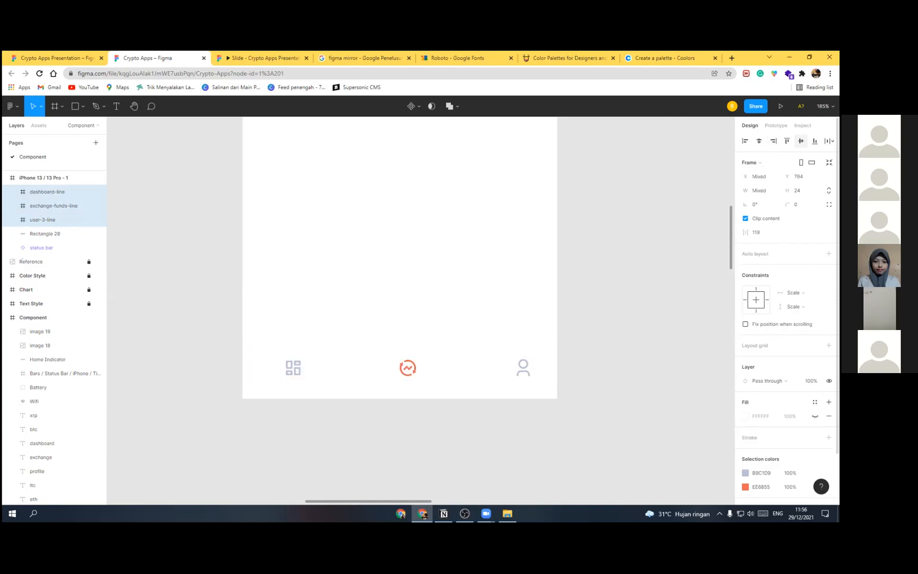
pyautogui.click(492, 321)
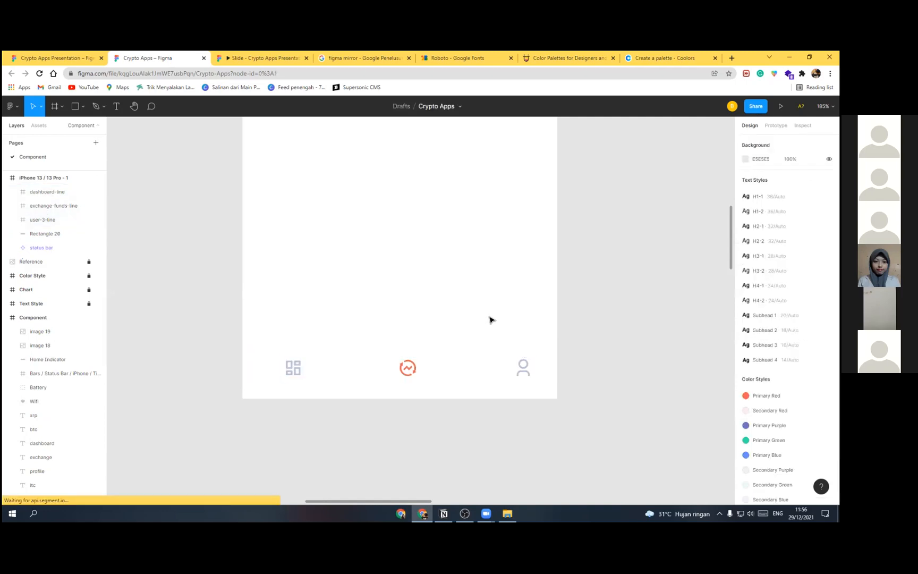
# Step: Group the navigation bar rectangle with its three icons and turn the group into a component
pyautogui.scroll(-5, 358, 318)
pyautogui.click(361, 312)
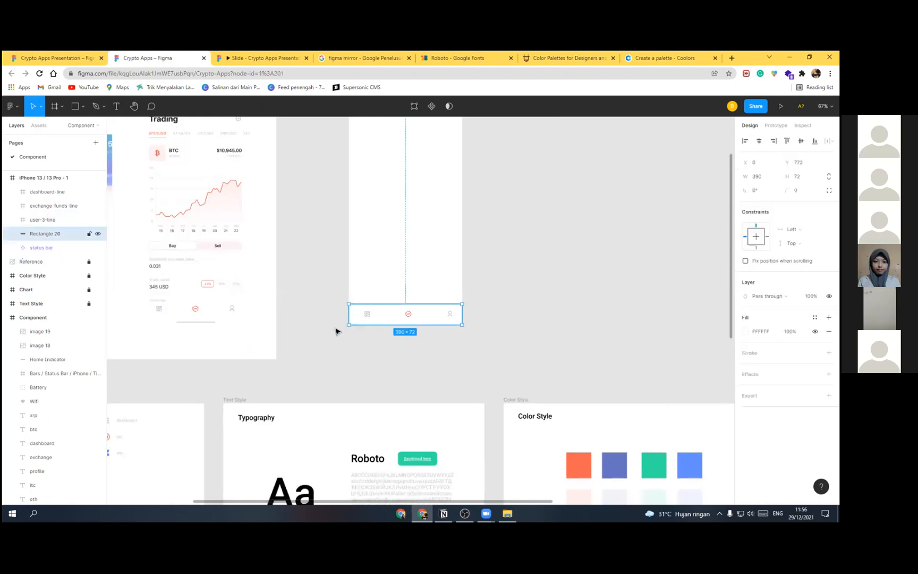
pyautogui.scroll(2, 423, 308)
pyautogui.scroll(3, 361, 325)
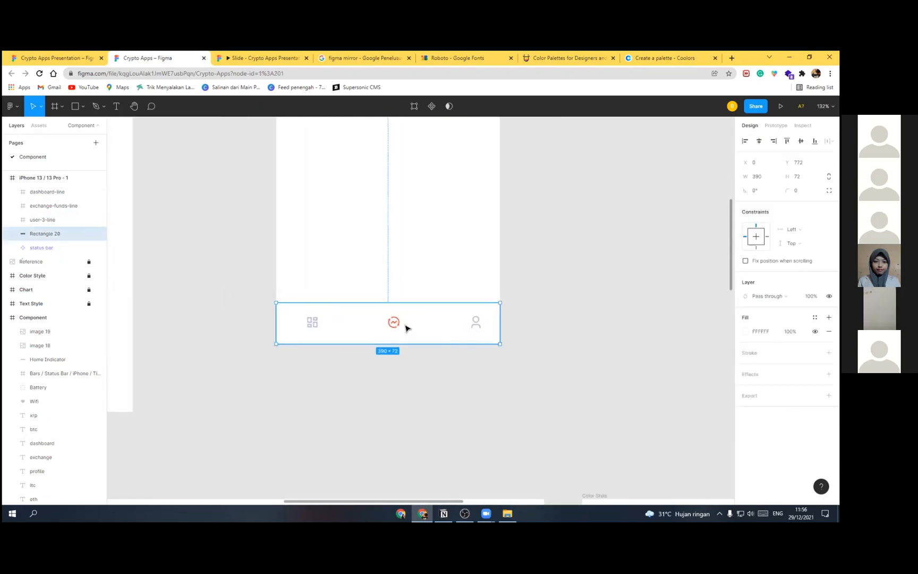
pyautogui.hotkey('ctrl', 'a')
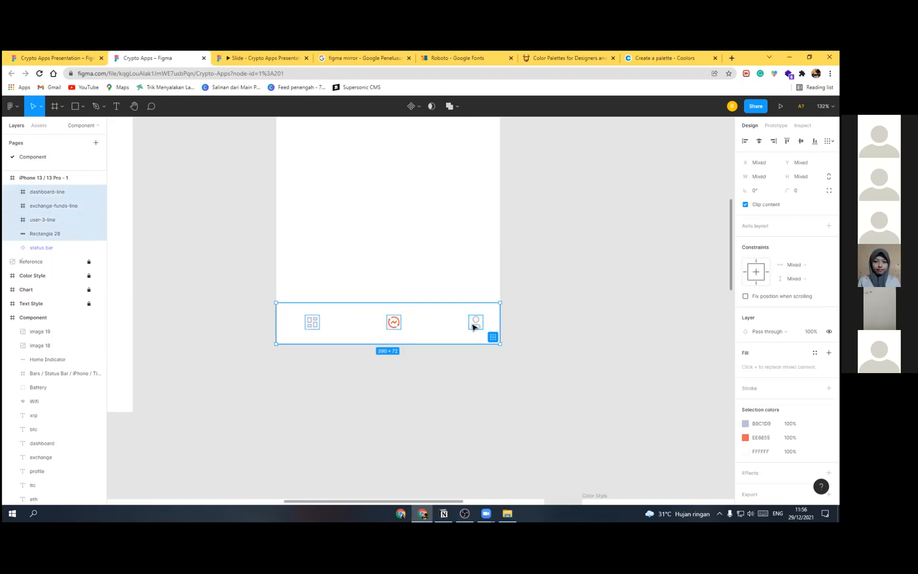
pyautogui.hotkey('ctrl', 'g')
pyautogui.rightClick(425, 468)
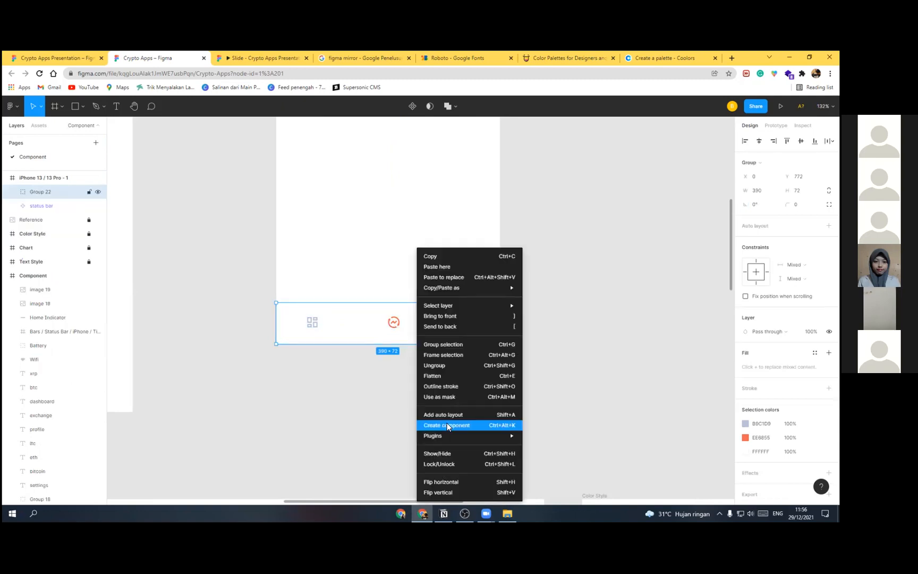
pyautogui.hotkey('ctrl', 'alt', 'k')
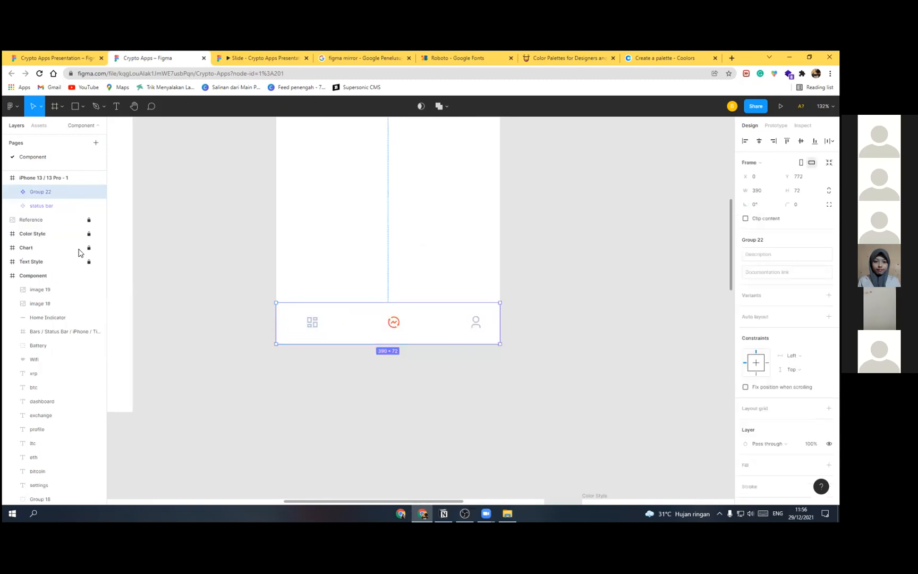
# Step: Rename the new navigation bar component as exchange
pyautogui.doubleClick(41, 192)
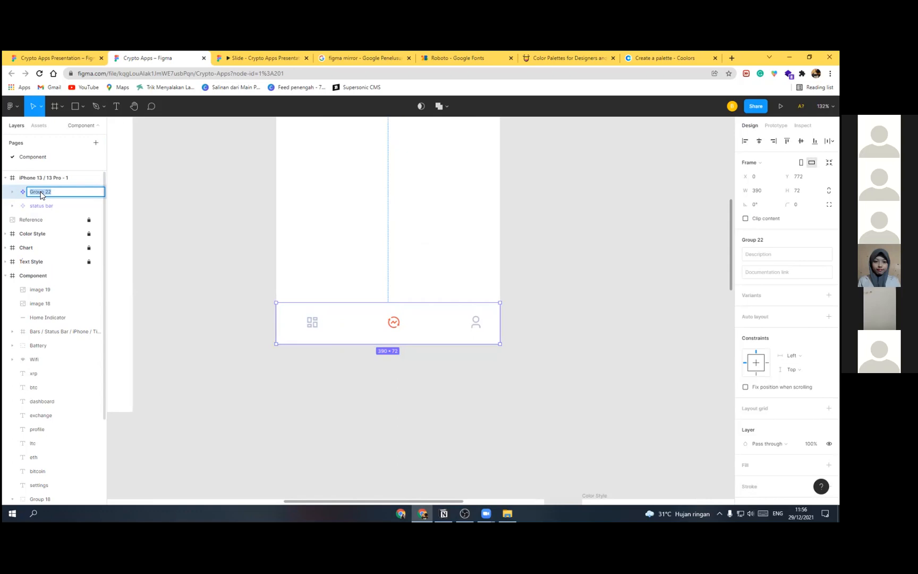
pyautogui.write('B')
pyautogui.press('Return')
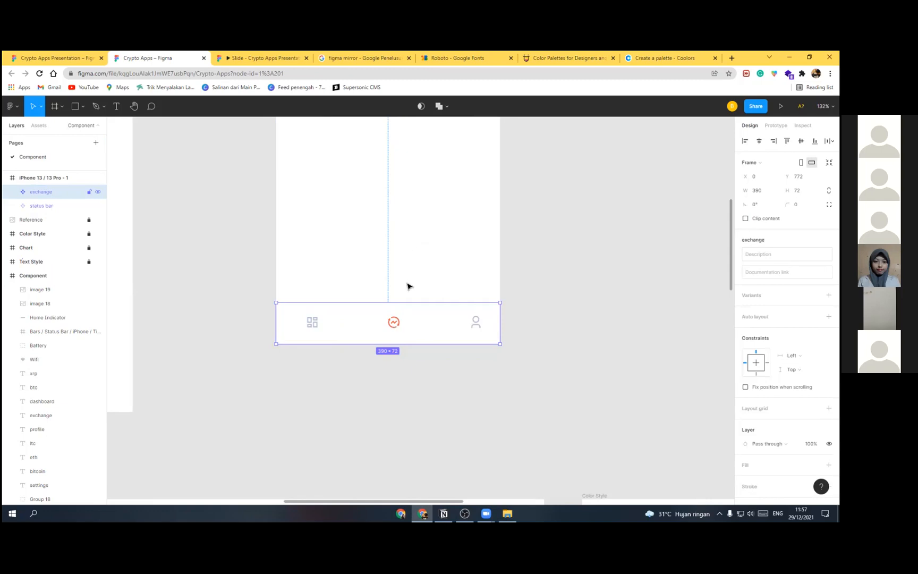
# Step: Cut the exchange component and paste it into the Component frame below the gradient images, at about X 50, Y 670
pyautogui.keyDown('ctrl'); pyautogui.scroll(-5, 405, 268); pyautogui.keyUp('ctrl')
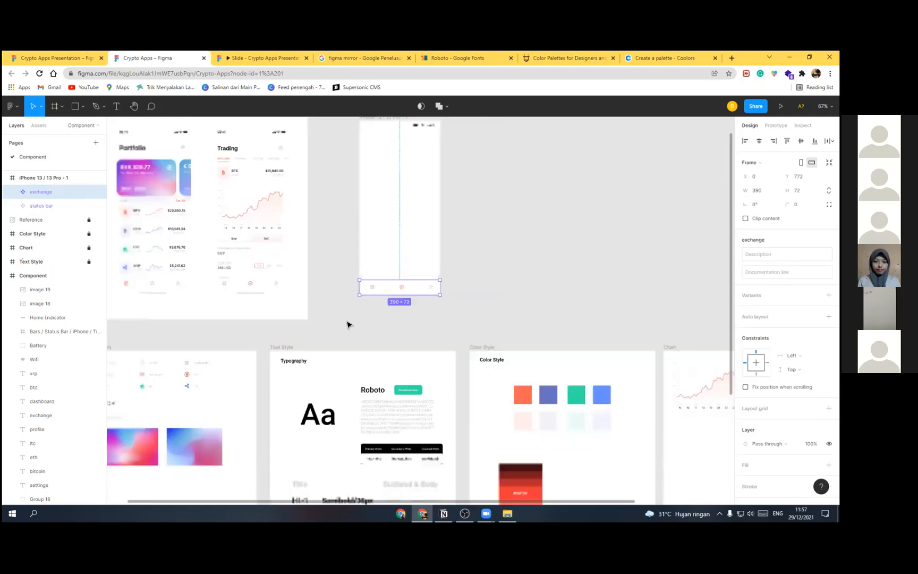
pyautogui.press('Delete')
pyautogui.keyDown('ctrl'); pyautogui.scroll(-3, 340, 321); pyautogui.keyUp('ctrl')
pyautogui.scroll(-3, 243, 252)
pyautogui.hscroll(-3, 243, 251)
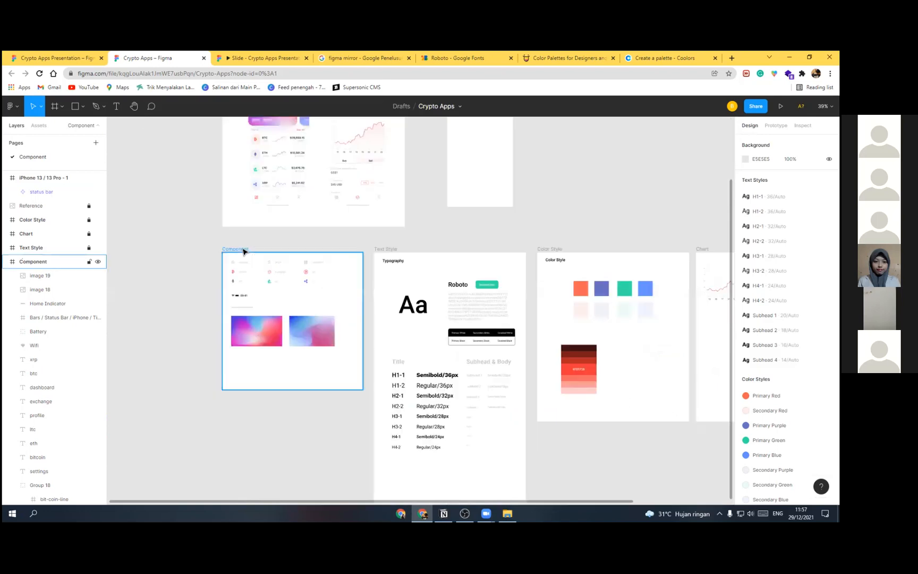
pyautogui.click(243, 251)
pyautogui.hotkey('ctrl', 'v')
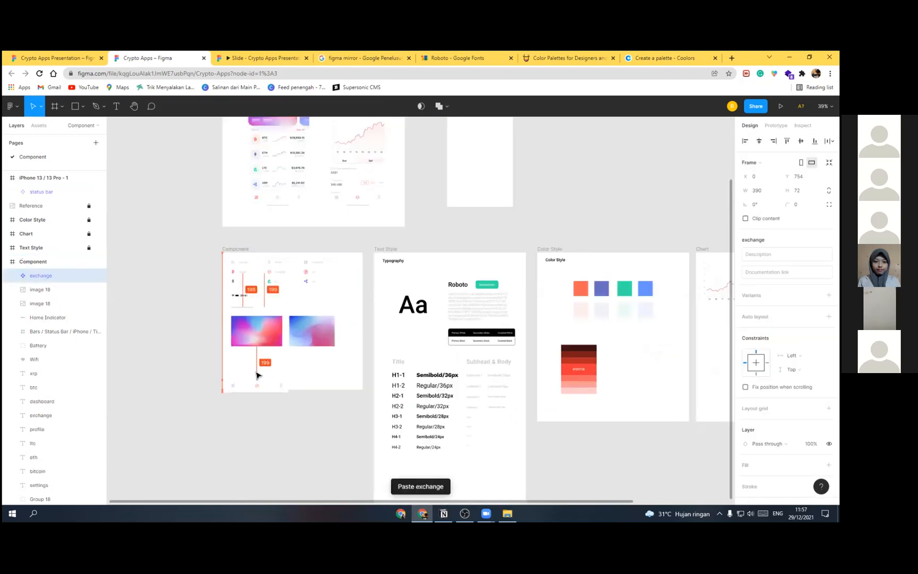
pyautogui.moveTo(258, 375); pyautogui.dragTo(260, 372)
pyautogui.keyDown('ctrl'); pyautogui.scroll(3, 268, 378); pyautogui.keyUp('ctrl')
pyautogui.click(310, 390)
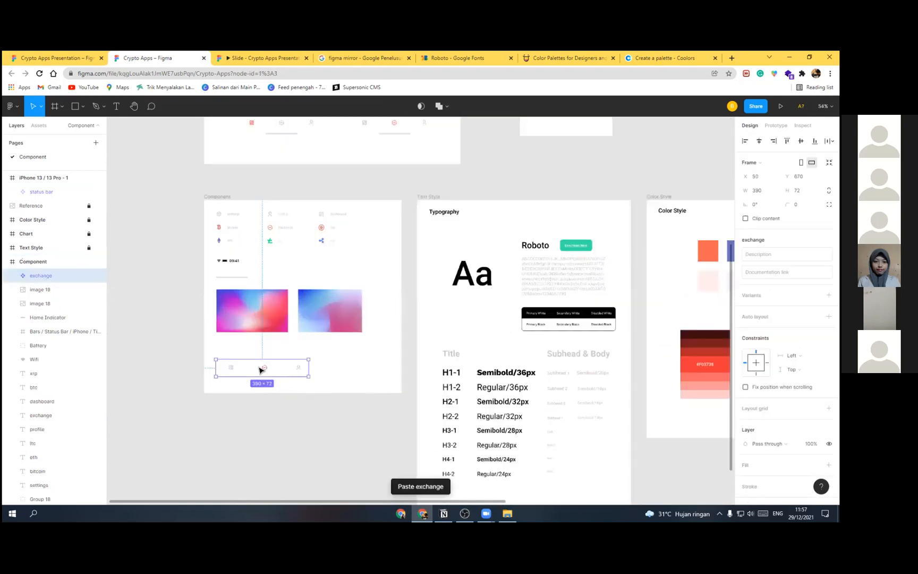
# Step: Move the exchange component from the Component frame back into the iPhone 13 / 13 Pro frame, at X 0, Y 422
pyautogui.keyDown('ctrl'); pyautogui.scroll(-5, 265, 357); pyautogui.keyUp('ctrl')
pyautogui.moveTo(260, 351); pyautogui.dragTo(411, 195)
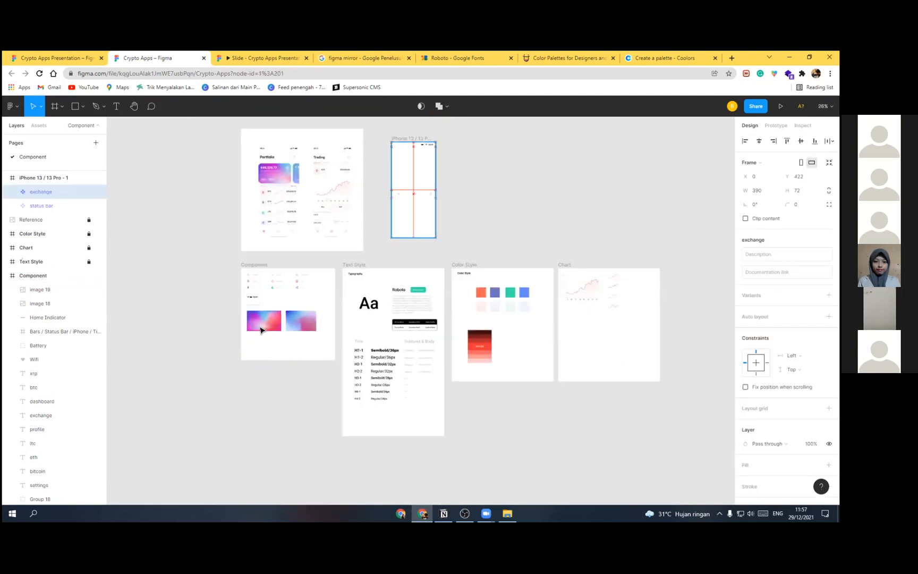
pyautogui.moveTo(269, 348); pyautogui.dragTo(414, 186)
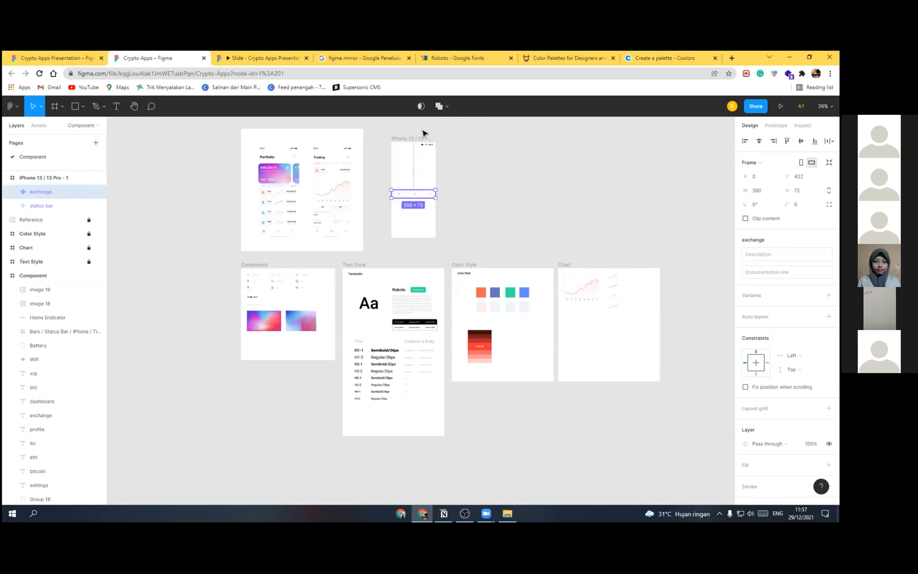
# Step: Enlarge the iPhone 13 / 13 Pro frame to about 843 × 1047
pyautogui.keyDown('ctrl'); pyautogui.scroll(3, 424, 131); pyautogui.keyUp('ctrl')
pyautogui.click(402, 121)
pyautogui.moveTo(455, 174); pyautogui.dragTo(547, 180)
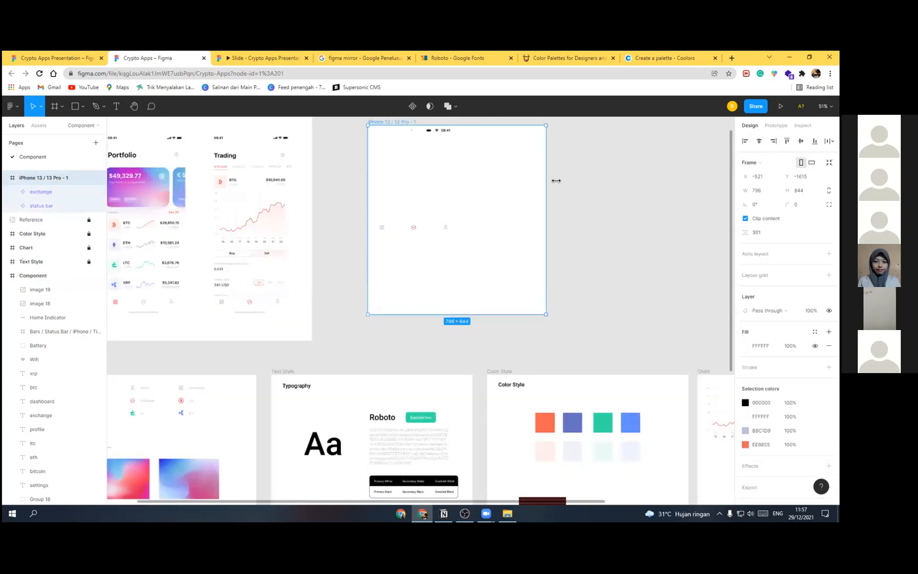
pyautogui.moveTo(479, 313); pyautogui.dragTo(478, 359)
# Step: Move the status bar component to about X 54, Y 146, and position the exchange component beneath it with about 169 px between them
pyautogui.click(419, 132)
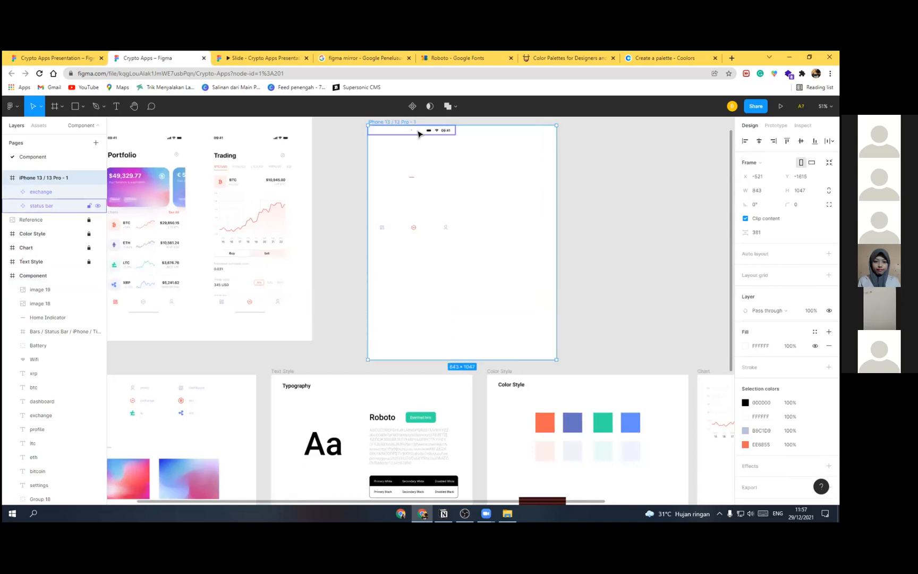
pyautogui.moveTo(417, 135); pyautogui.dragTo(428, 168)
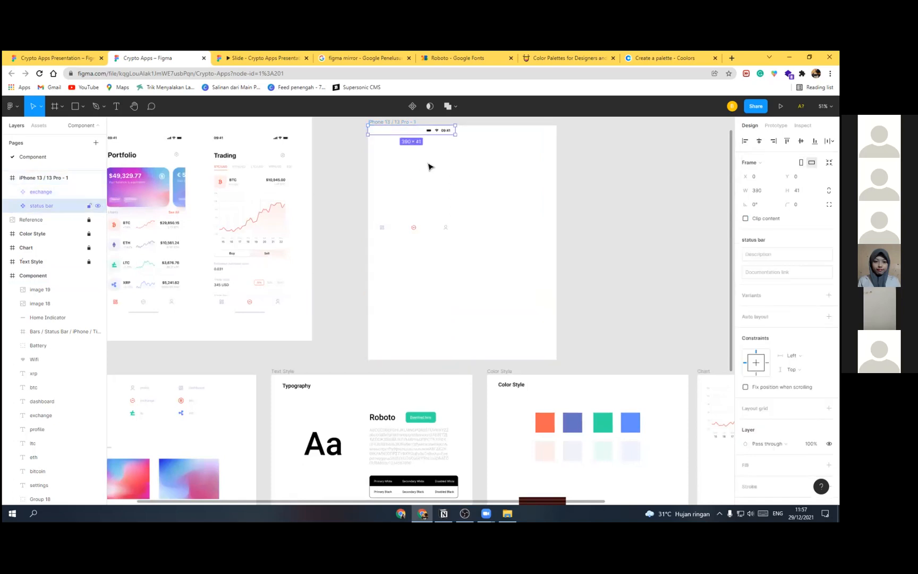
pyautogui.click(430, 231)
pyautogui.scroll(1, 457, 266)
pyautogui.hscroll(1, 457, 266)
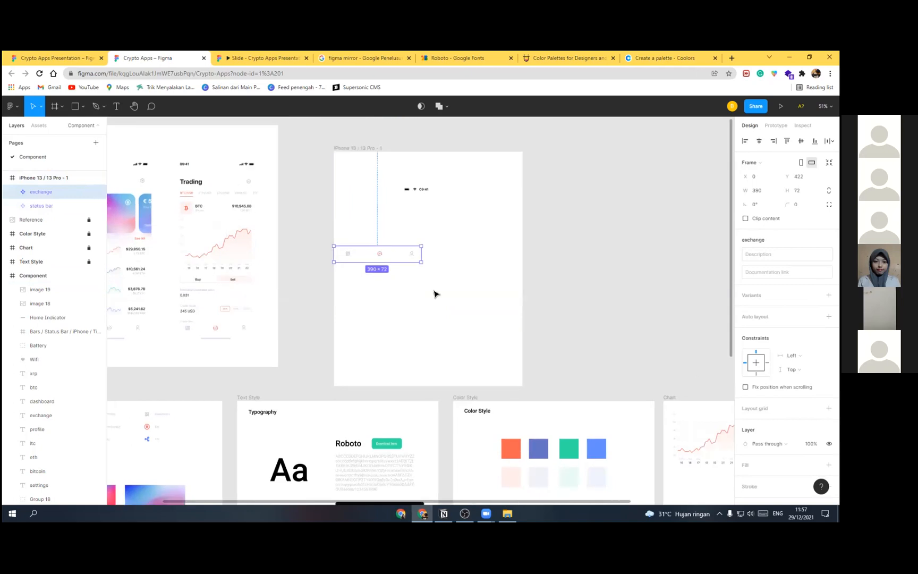
pyautogui.scroll(1, 398, 268)
pyautogui.moveTo(384, 282); pyautogui.dragTo(396, 267)
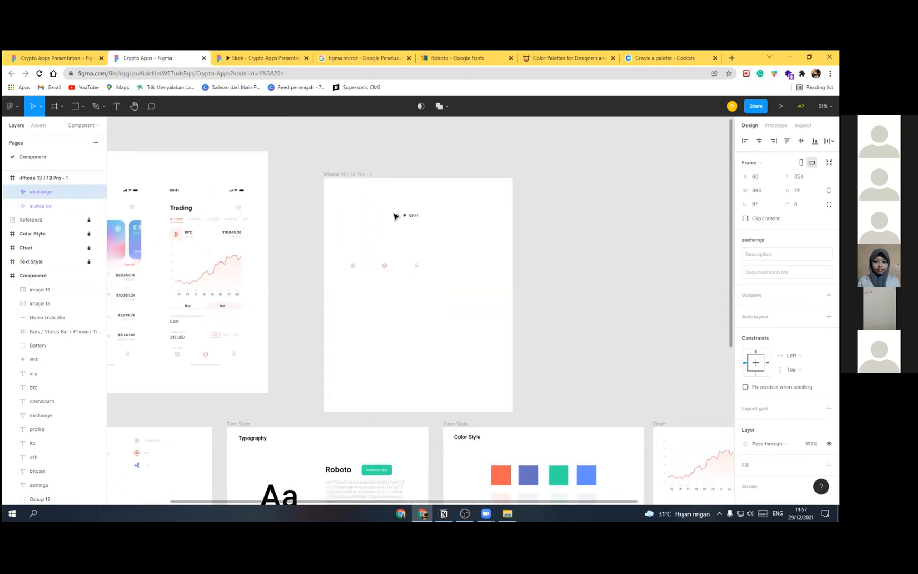
# Step: Change the fill of the iPhone 13 / 13 Pro frame to light grey F2F2F2
pyautogui.scroll(3, 394, 214)
pyautogui.click(353, 228)
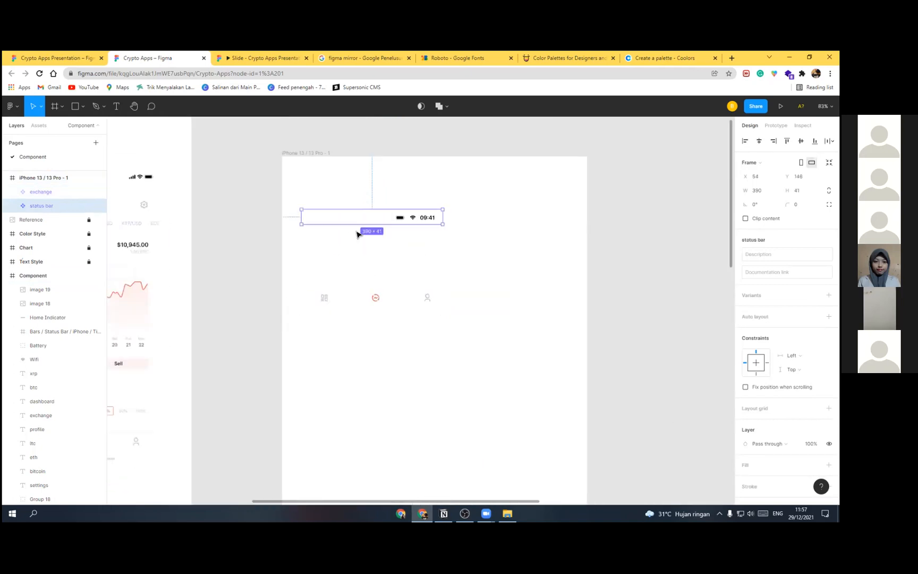
pyautogui.press('Escape')
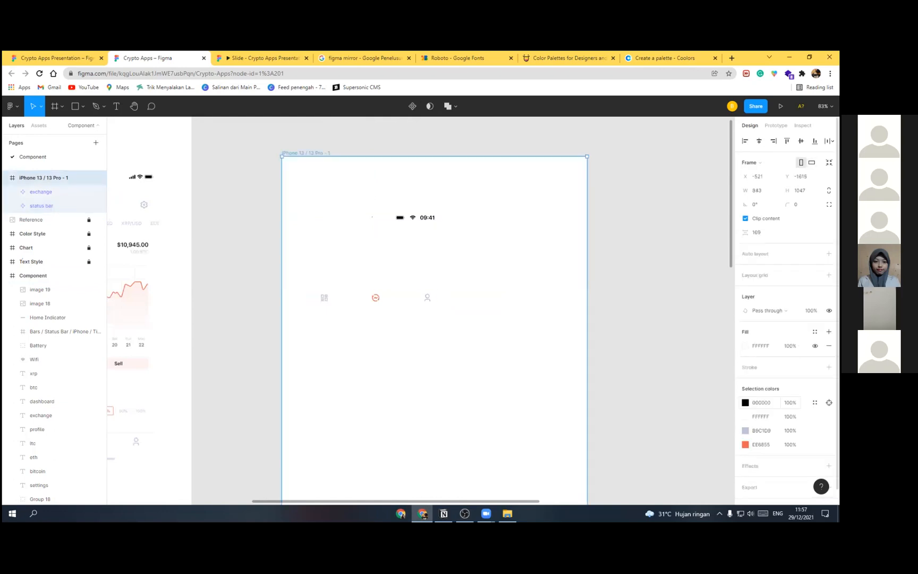
pyautogui.click(746, 345)
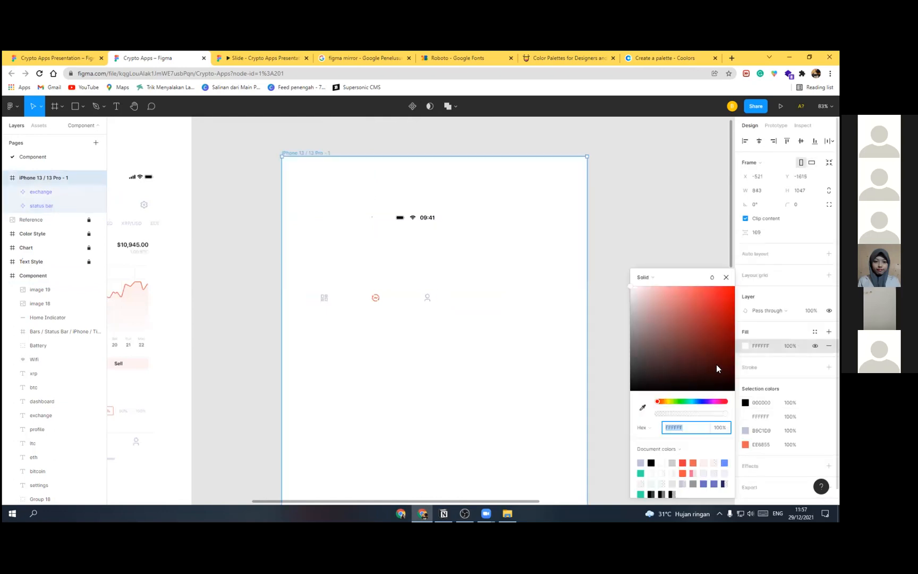
pyautogui.click(630, 292)
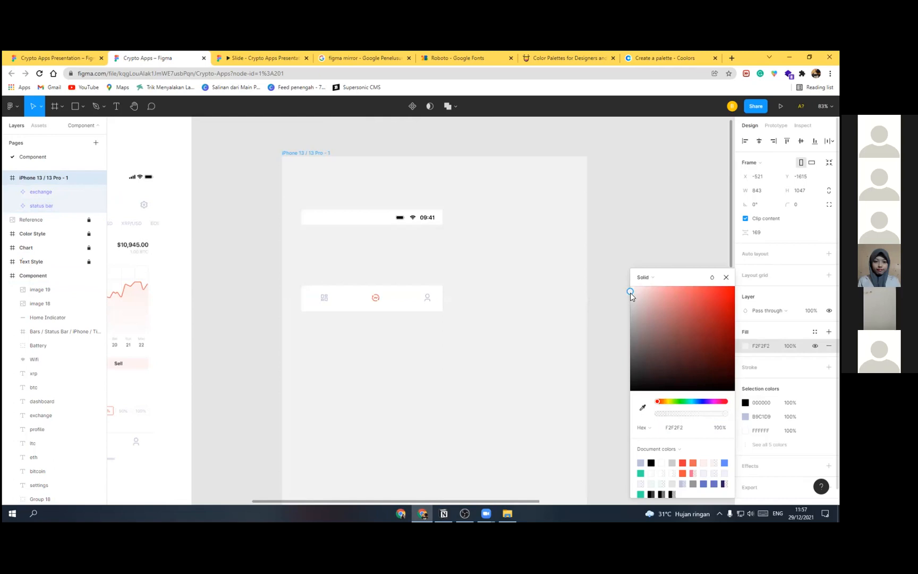
# Step: Move the exchange component closer beneath the status bar, to X 54, Y 296, and apply auto layout to it
pyautogui.click(390, 307)
pyautogui.moveTo(390, 308); pyautogui.dragTo(393, 280)
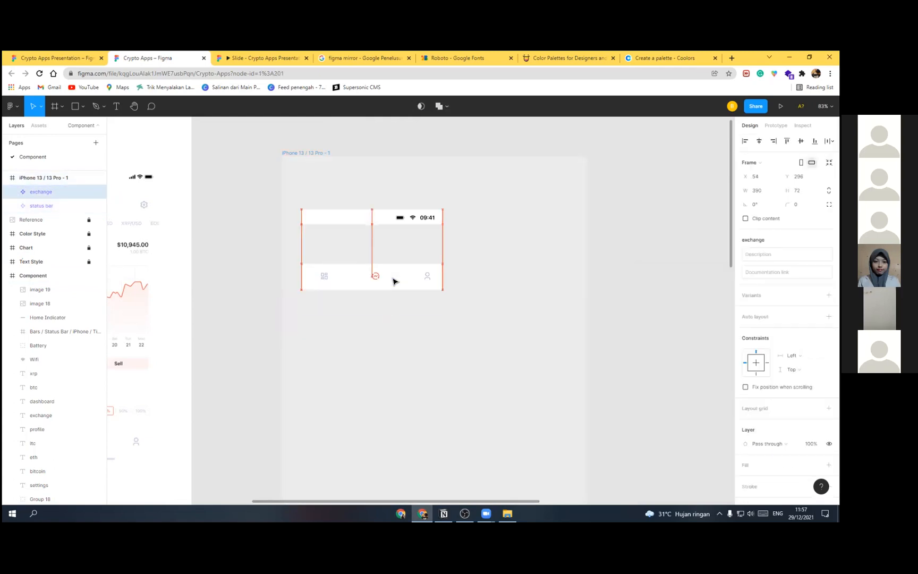
pyautogui.click(484, 258)
pyautogui.click(399, 275)
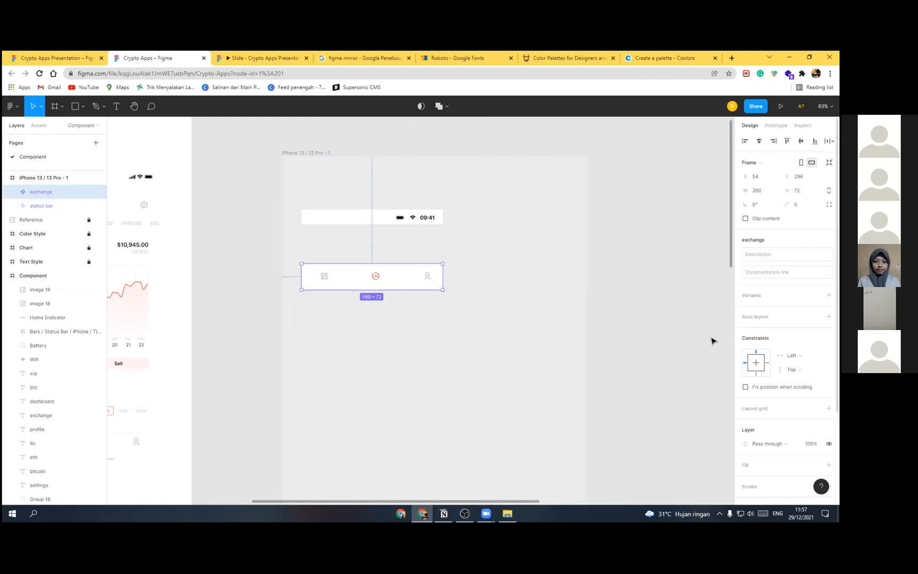
pyautogui.hotkey('shift', 'a')
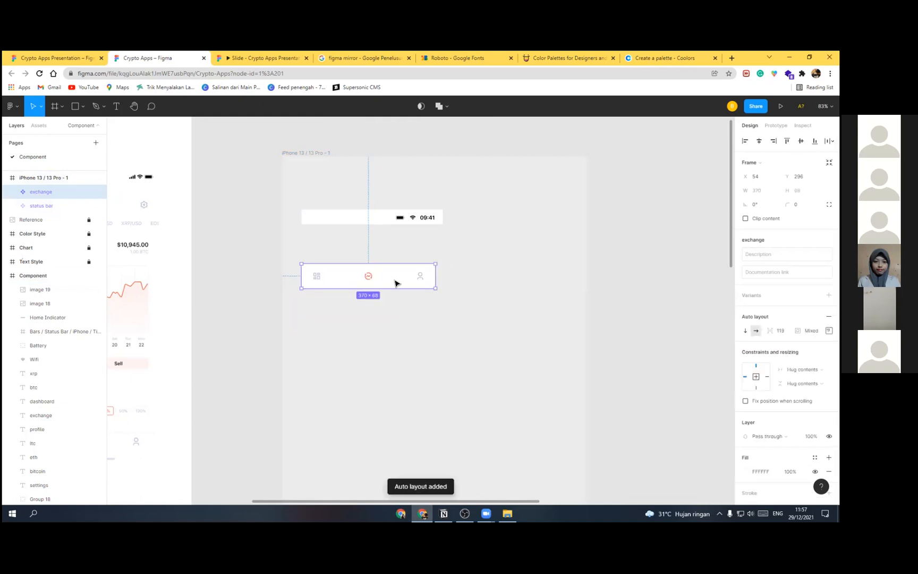
# Step: Shift the exchange component to X 74, Y 301, try duplicating it beneath itself, and undo the duplication
pyautogui.moveTo(393, 280); pyautogui.dragTo(408, 317)
pyautogui.hotkey('ctrl', 'd')
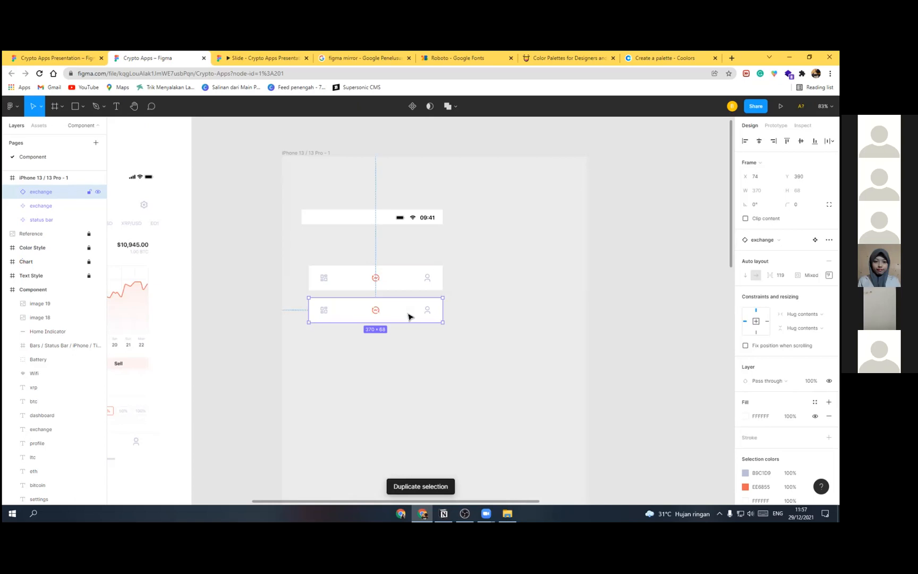
pyautogui.hotkey('ctrl', 'z')
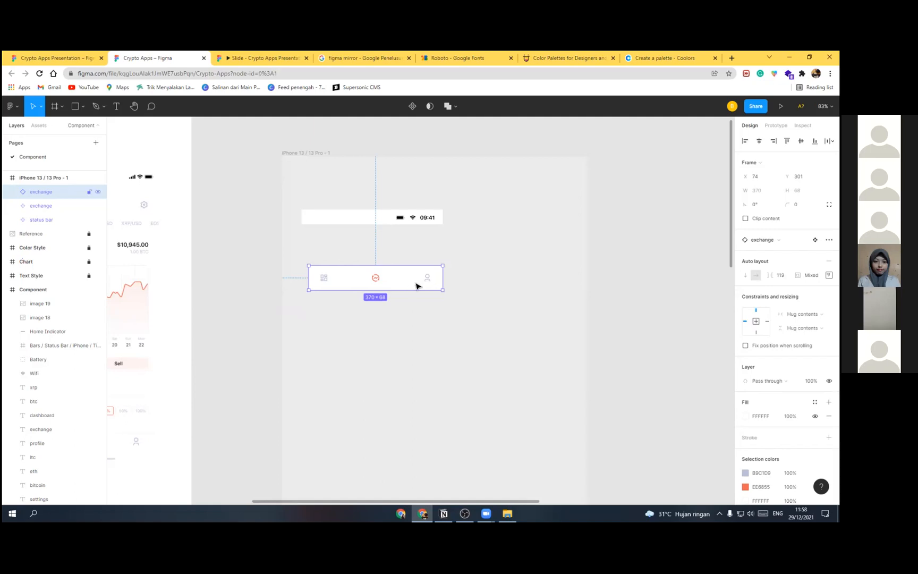
pyautogui.hotkey('ctrl', 'z')
pyautogui.hotkey('ctrl', 'z')
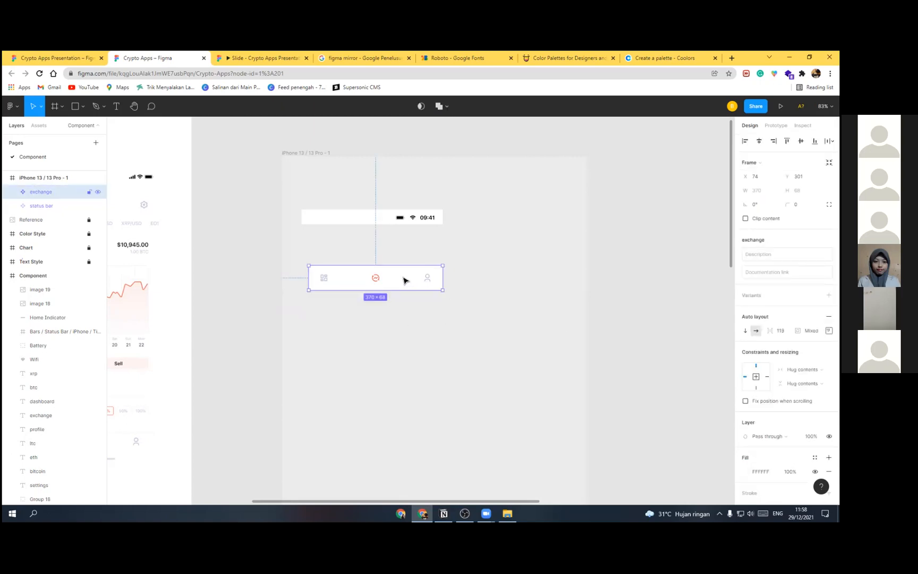
# Step: Position the exchange component at X 54, Y 282, aligned with the status bar's edge, and add a second variant to it
pyautogui.moveTo(402, 280); pyautogui.dragTo(401, 278)
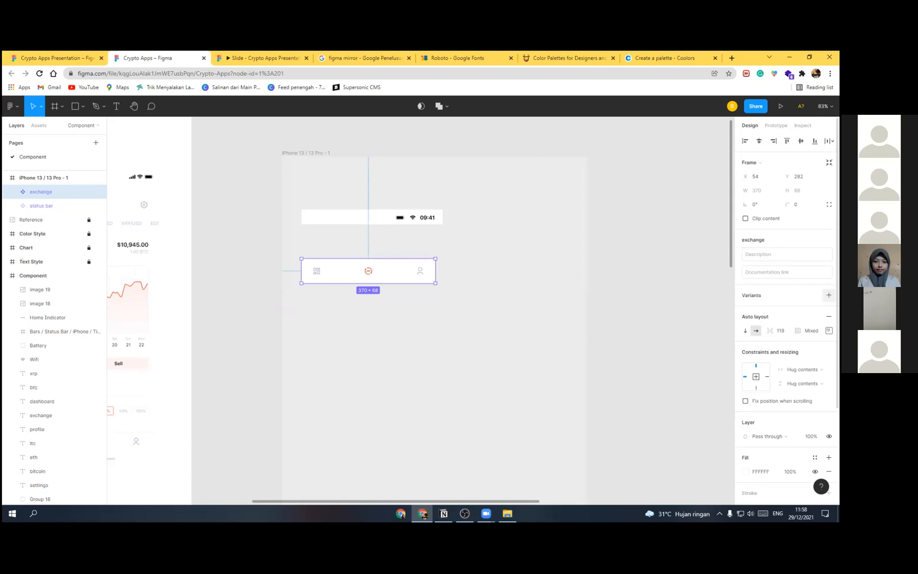
pyautogui.click(828, 296)
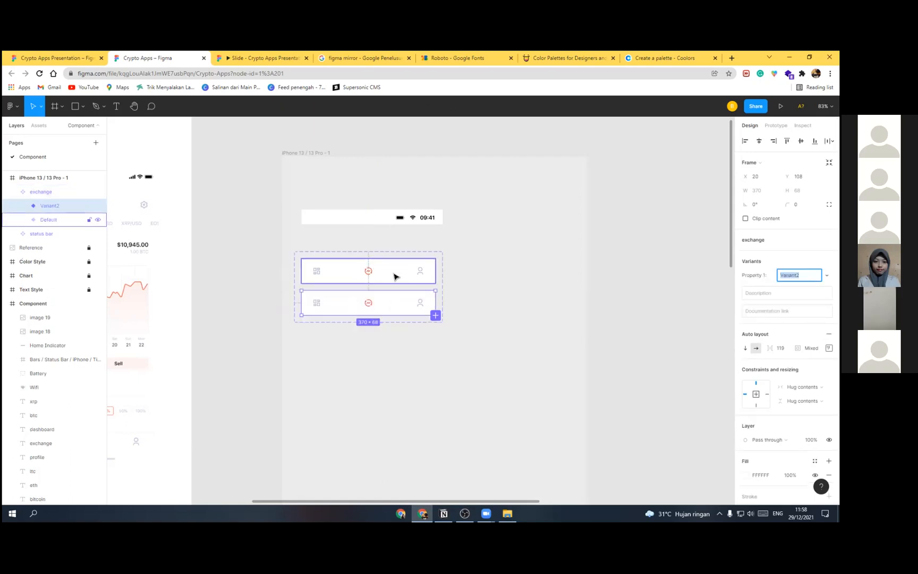
pyautogui.scroll(5, 249, 243)
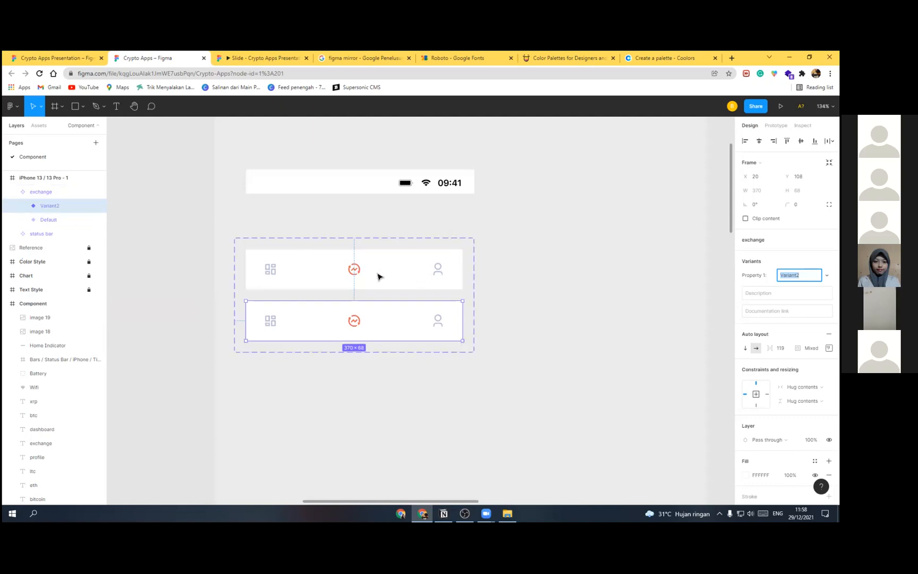
# Step: Examine the second exchange variant's auto layout alignment and padding, and compare the two variants
pyautogui.click(828, 347)
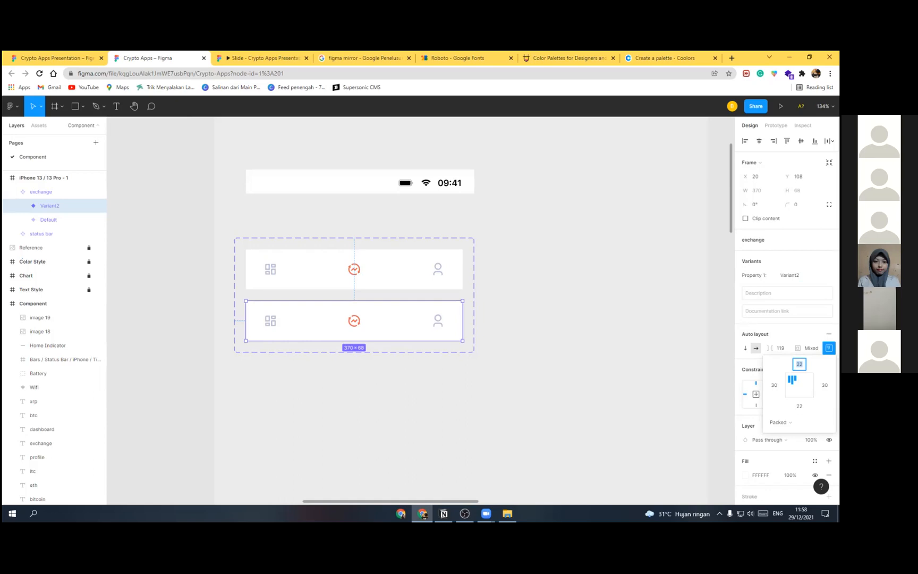
pyautogui.click(486, 328)
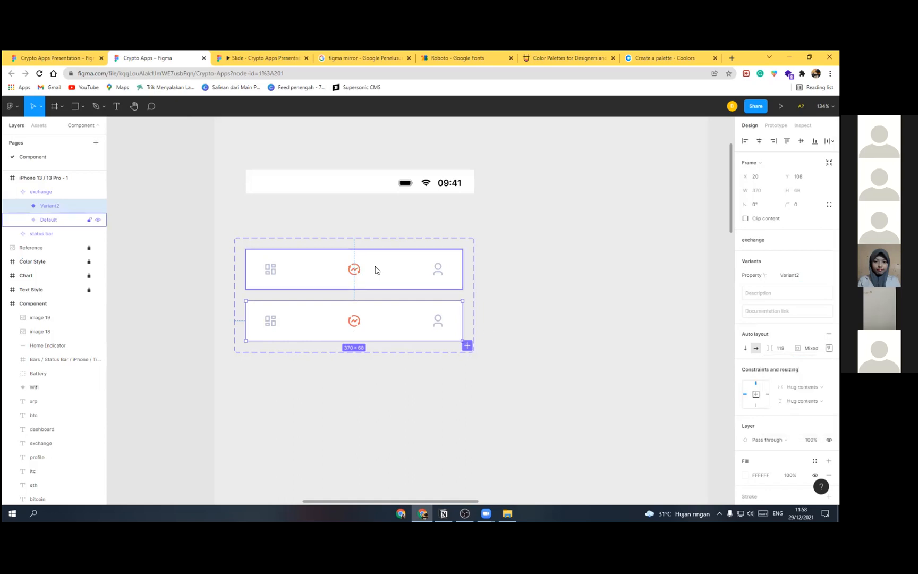
pyautogui.click(292, 270)
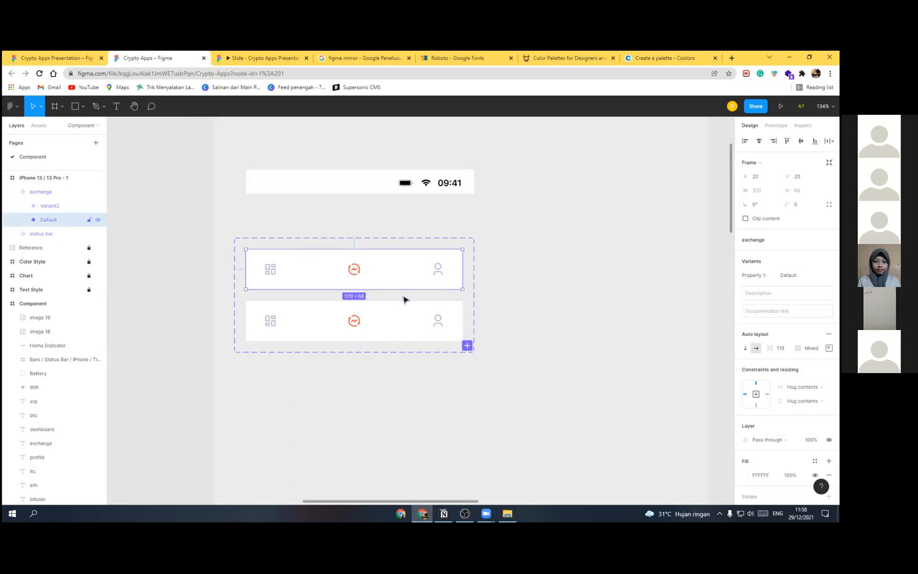
pyautogui.click(319, 314)
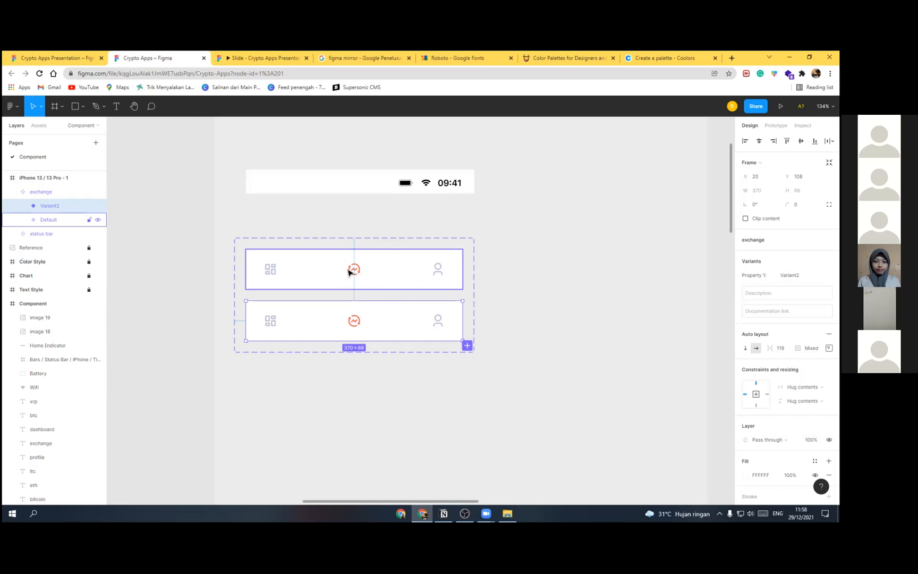
pyautogui.scroll(1, 358, 272)
pyautogui.scroll(3, 362, 268)
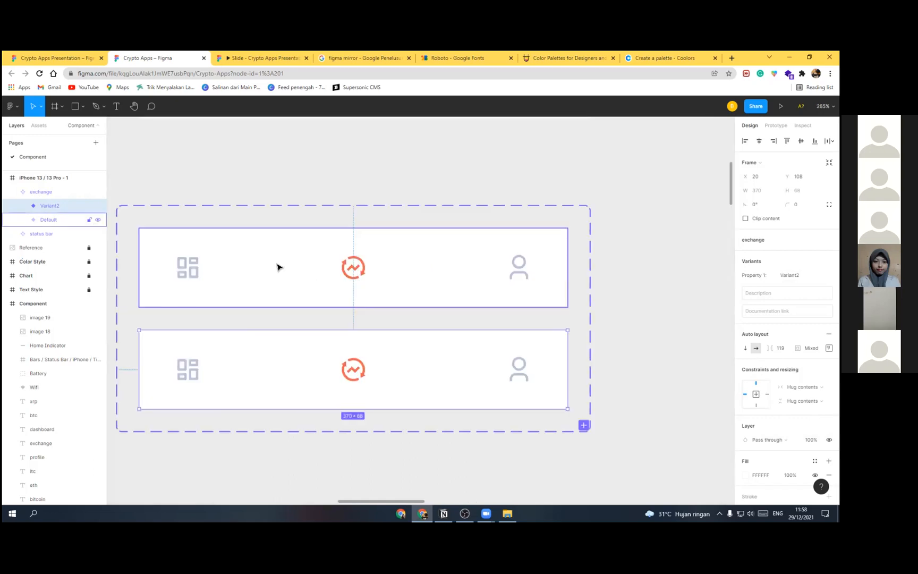
pyautogui.scroll(-2, 282, 271)
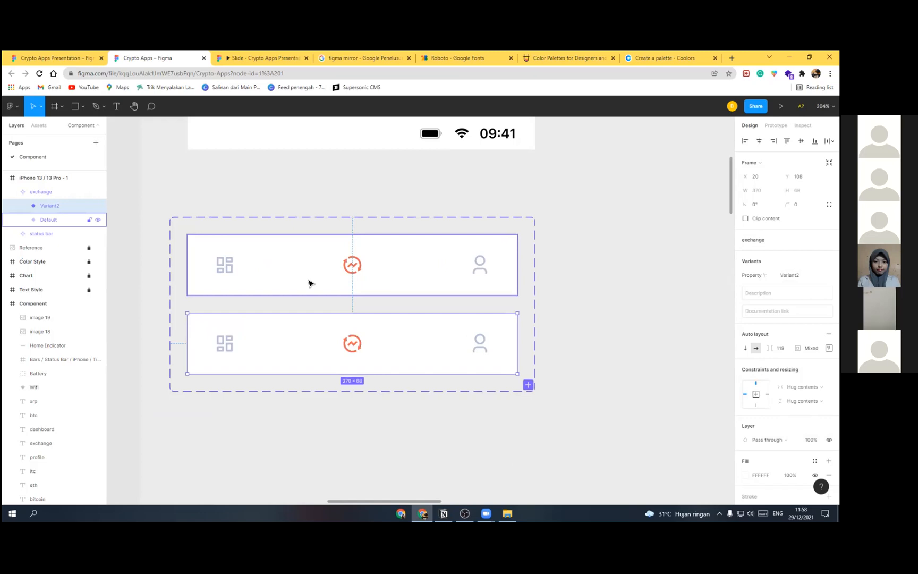
# Step: Reorder the Default variant above Variant2 in the exchange component's layers and rename it Home
pyautogui.click(242, 267)
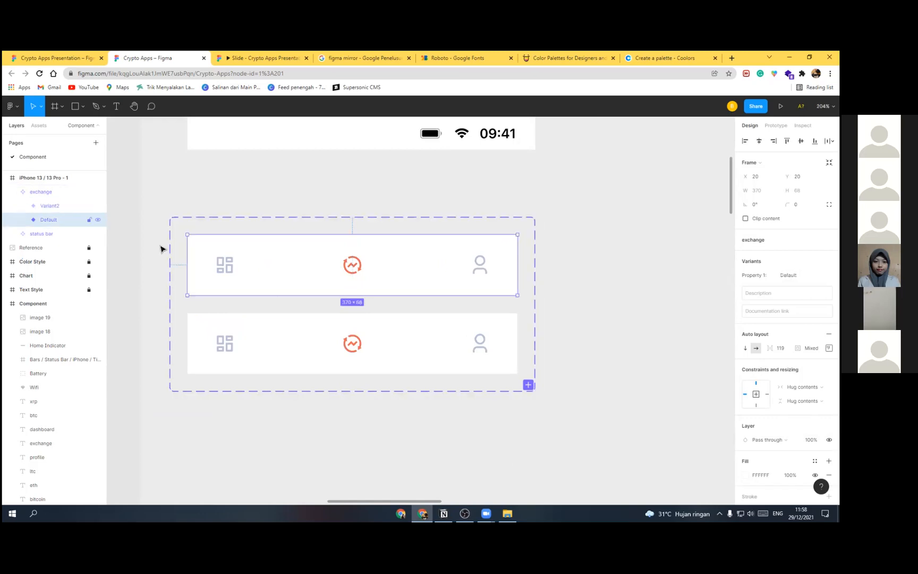
pyautogui.moveTo(44, 208); pyautogui.dragTo(46, 206)
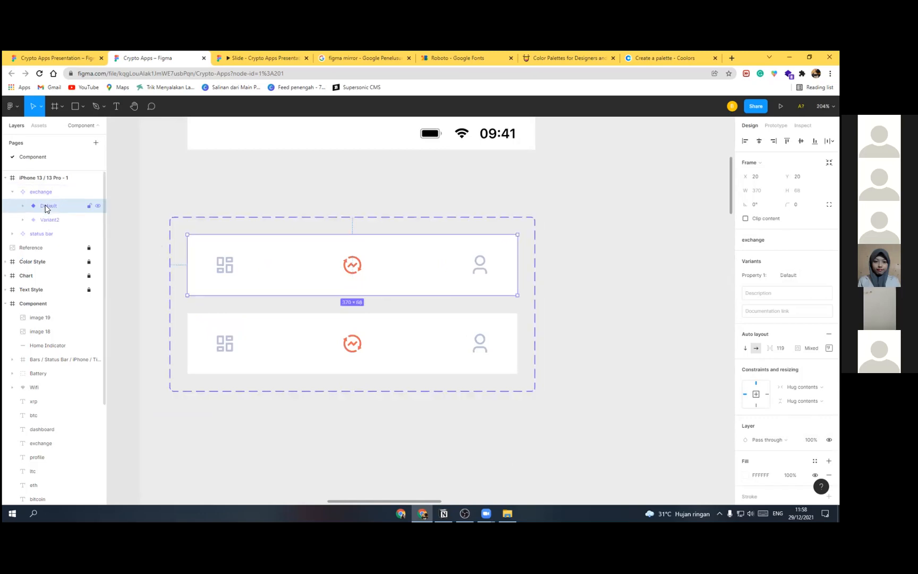
pyautogui.doubleClick(46, 207)
pyautogui.write('H')
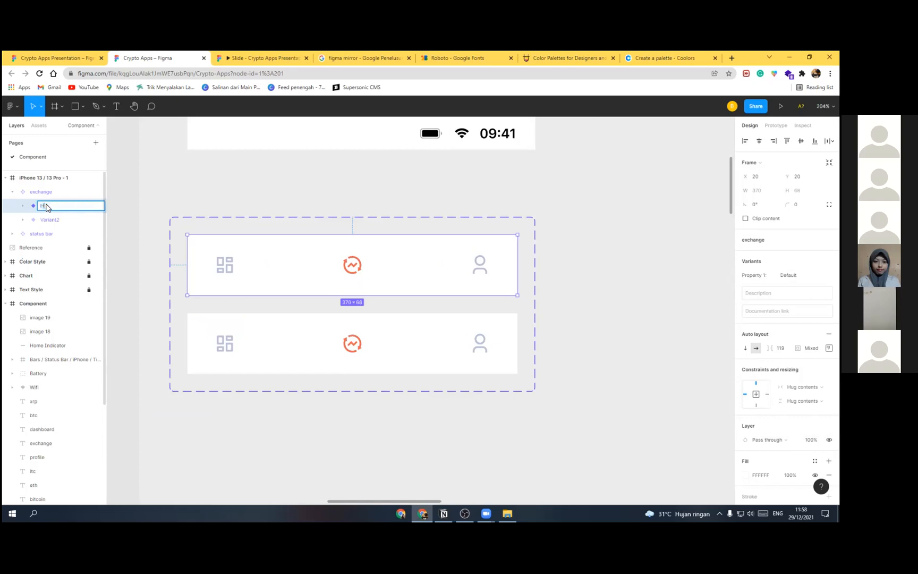
pyautogui.write('ome')
pyautogui.press('Return')
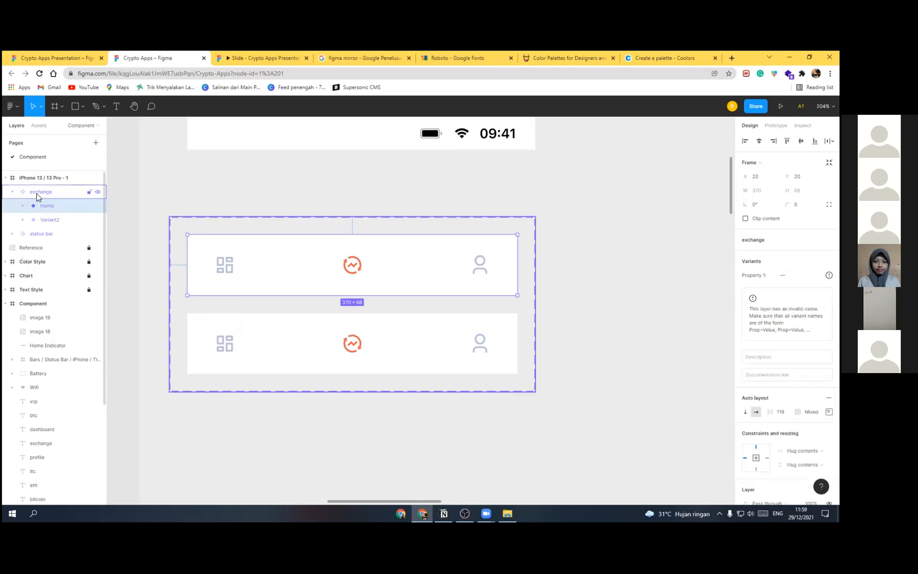
# Step: Rename the exchange component set as Navbar and the status bar component as Status bar
pyautogui.doubleClick(45, 194)
pyautogui.write('Navbar')
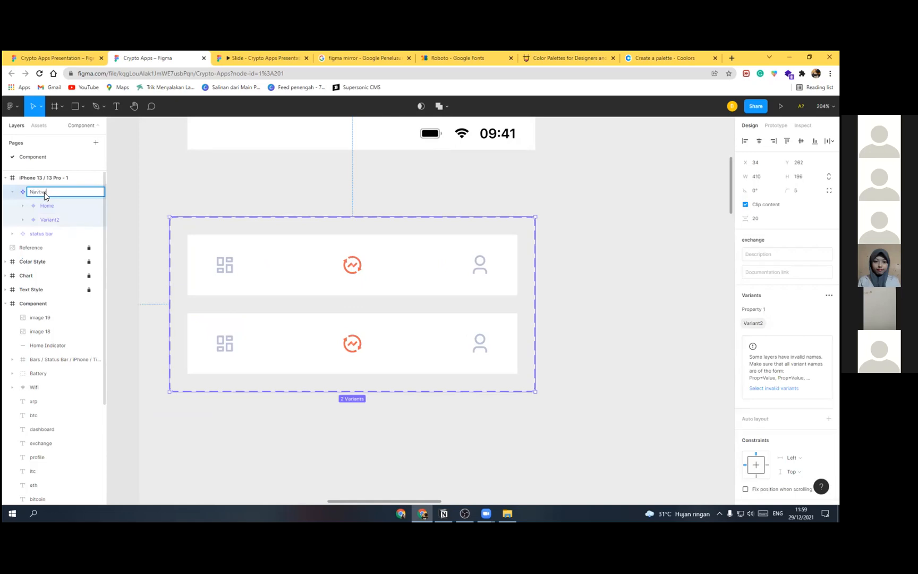
pyautogui.press('Return')
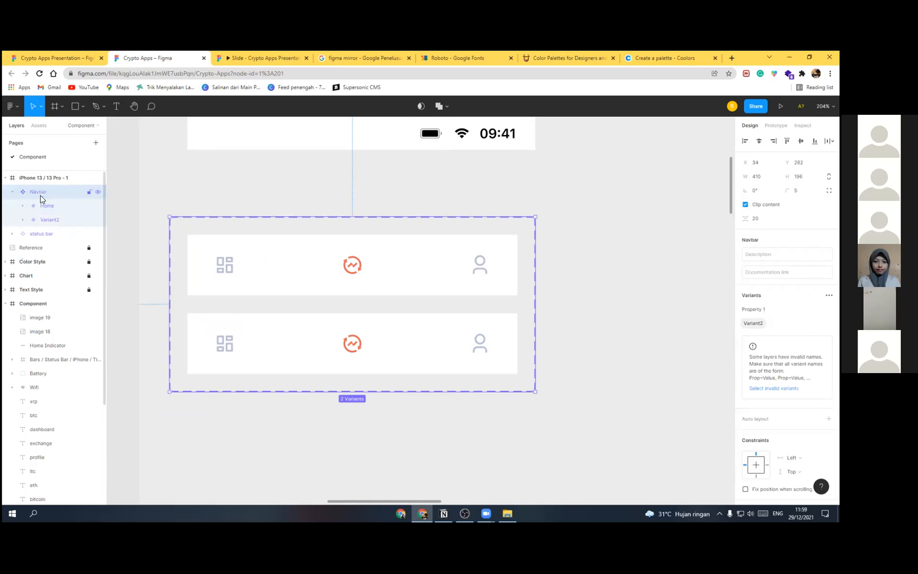
pyautogui.doubleClick(28, 233)
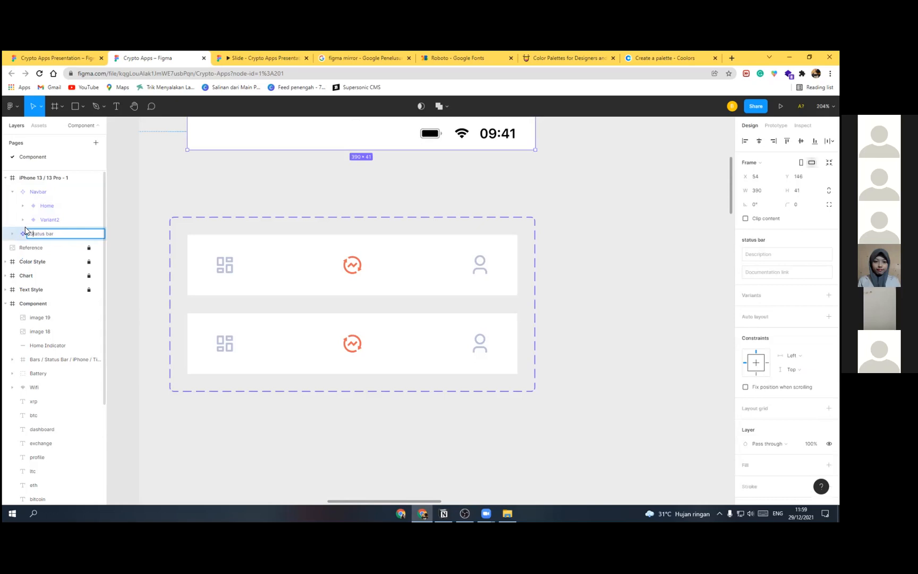
pyautogui.click(380, 266)
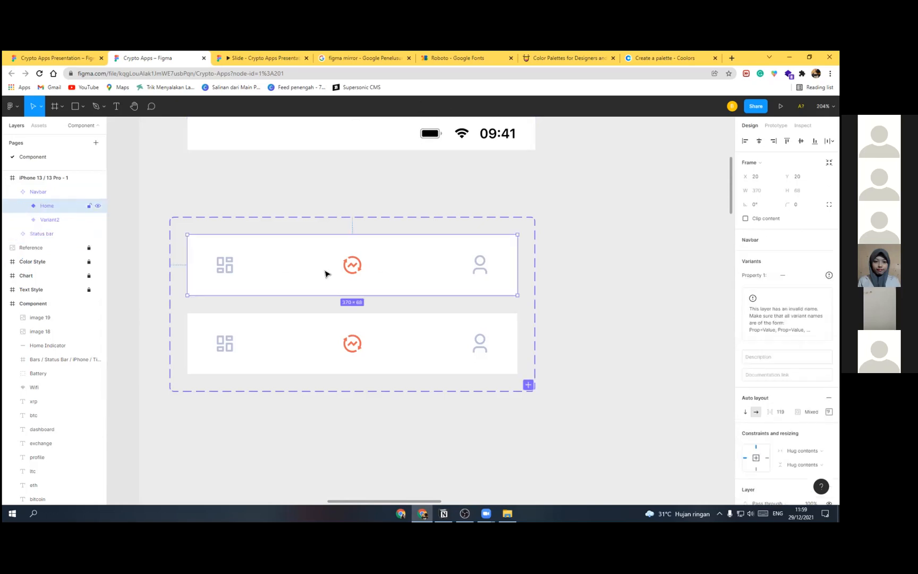
# Step: Apply the Primary Red color style to the dashboard icon's vector in the Home variant
pyautogui.scroll(2, 226, 266)
pyautogui.doubleClick(219, 269)
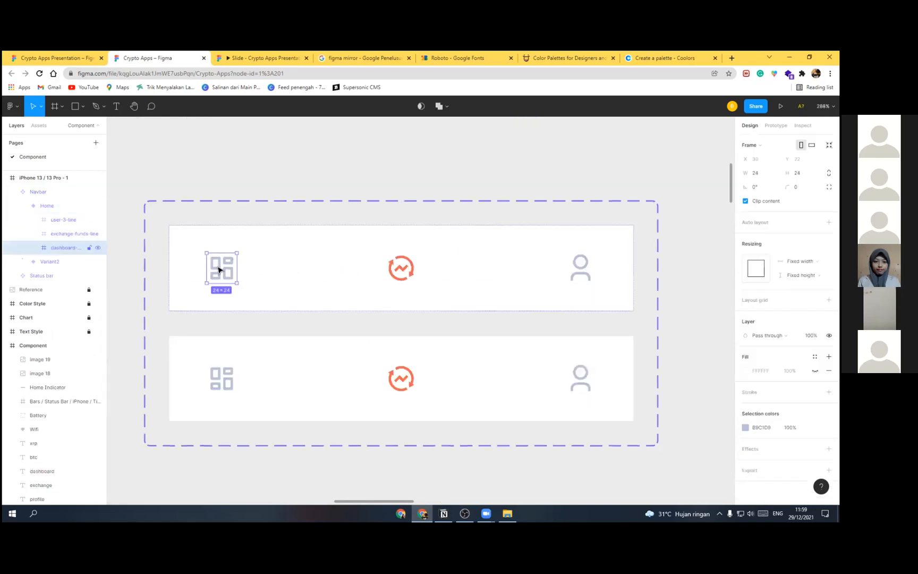
pyautogui.doubleClick(221, 267)
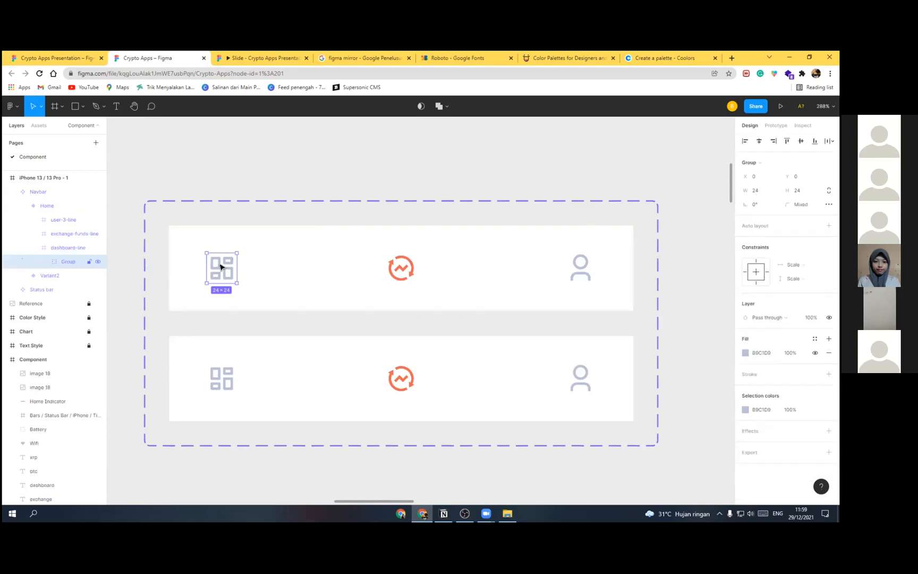
pyautogui.doubleClick(221, 268)
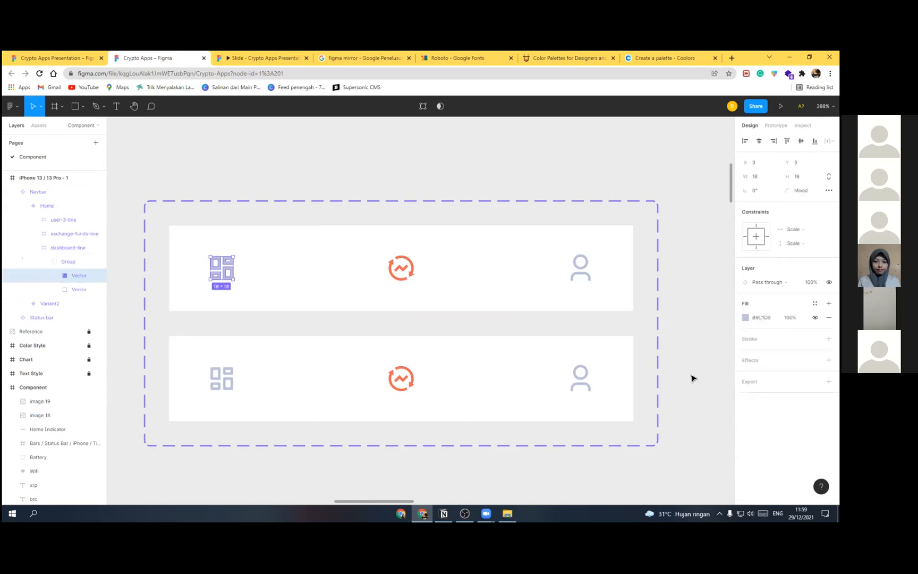
pyautogui.click(745, 319)
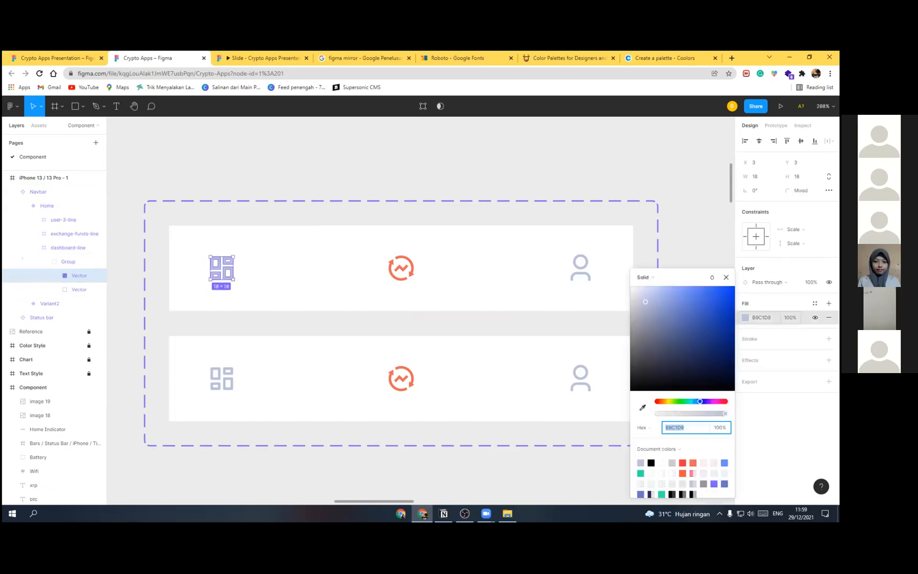
pyautogui.click(815, 303)
pyautogui.click(815, 303)
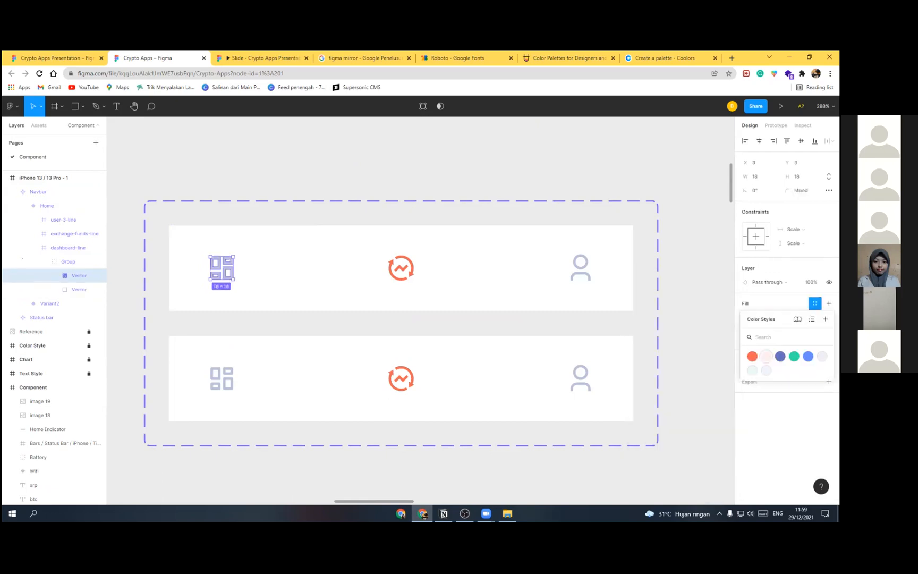
pyautogui.click(752, 356)
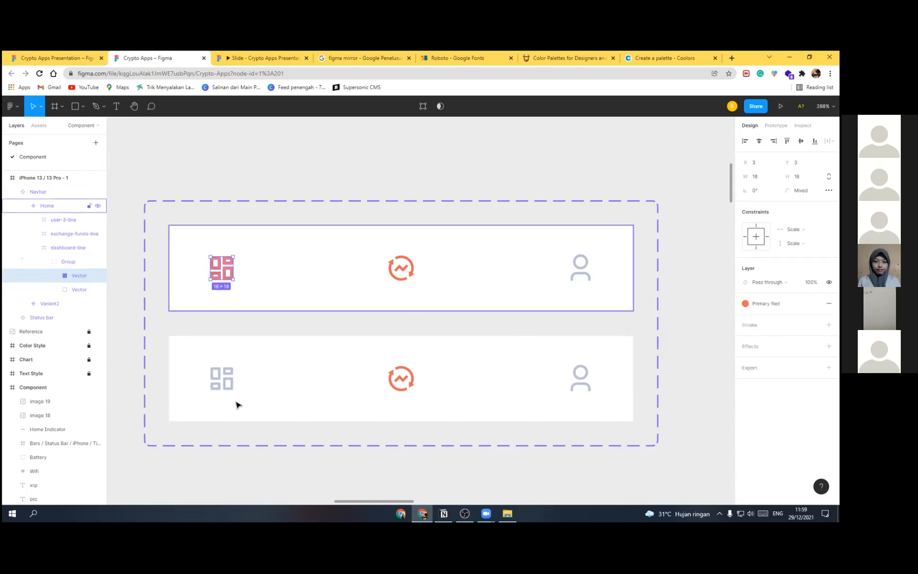
# Step: Rename the second Navbar variant's Property 1 value as Exchange
pyautogui.click(403, 379)
pyautogui.click(403, 379)
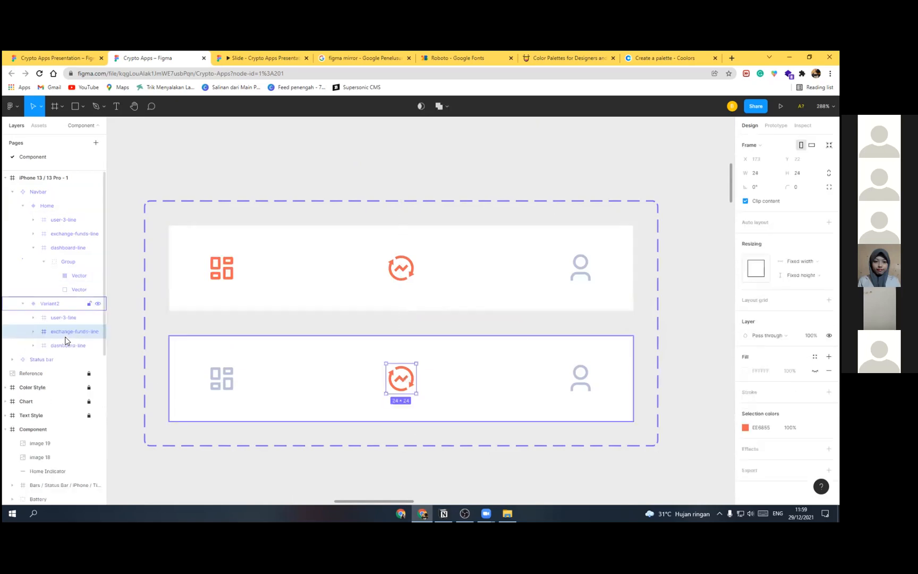
pyautogui.doubleClick(57, 306)
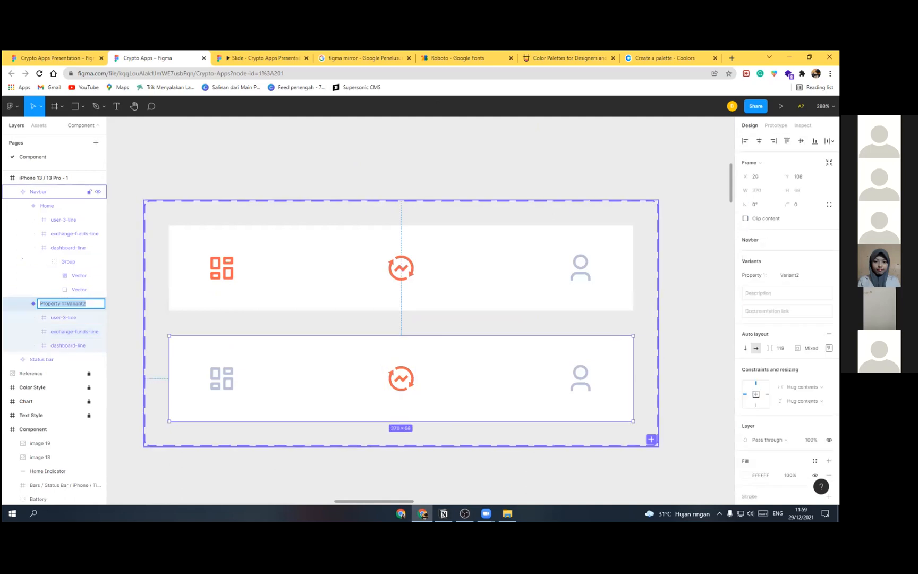
pyautogui.click(793, 275)
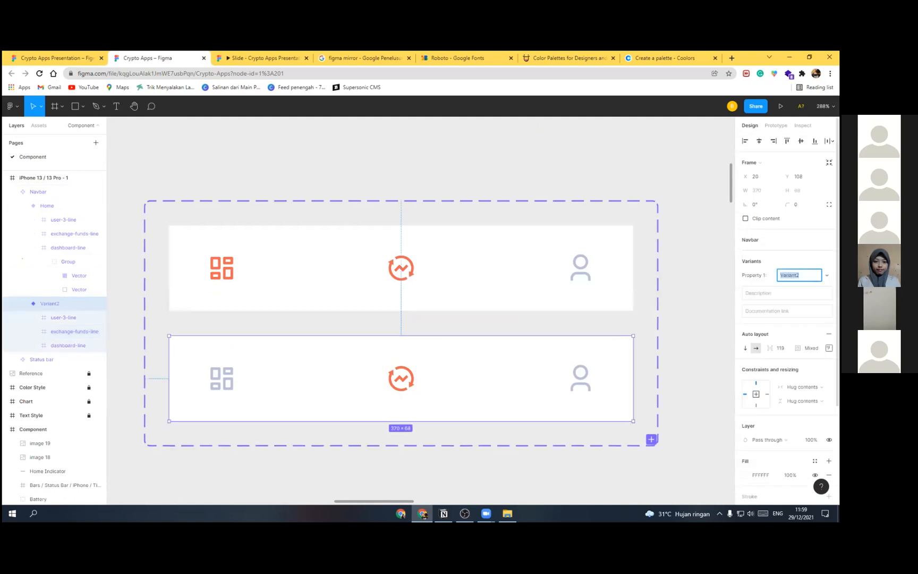
pyautogui.write('e')
pyautogui.press('Return')
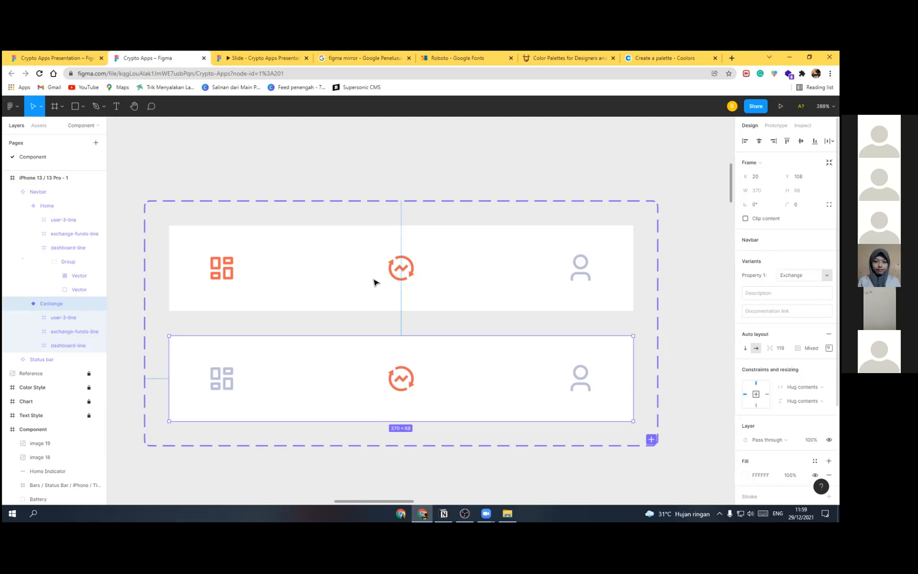
# Step: Duplicate the Exchange variant and set the copy's Property 1 value to Profile
pyautogui.scroll(-5, 373, 280)
pyautogui.scroll(3, 402, 299)
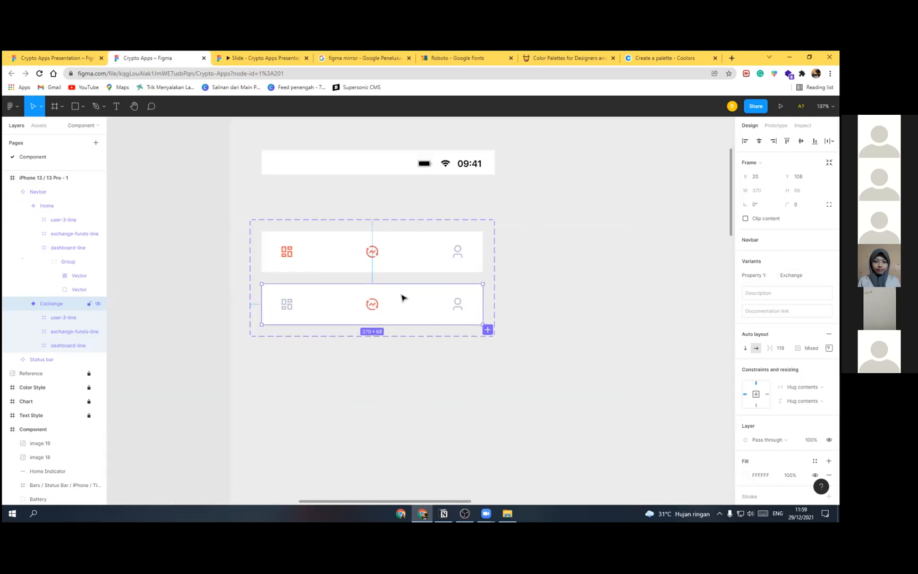
pyautogui.hotkey('ctrl', 'd')
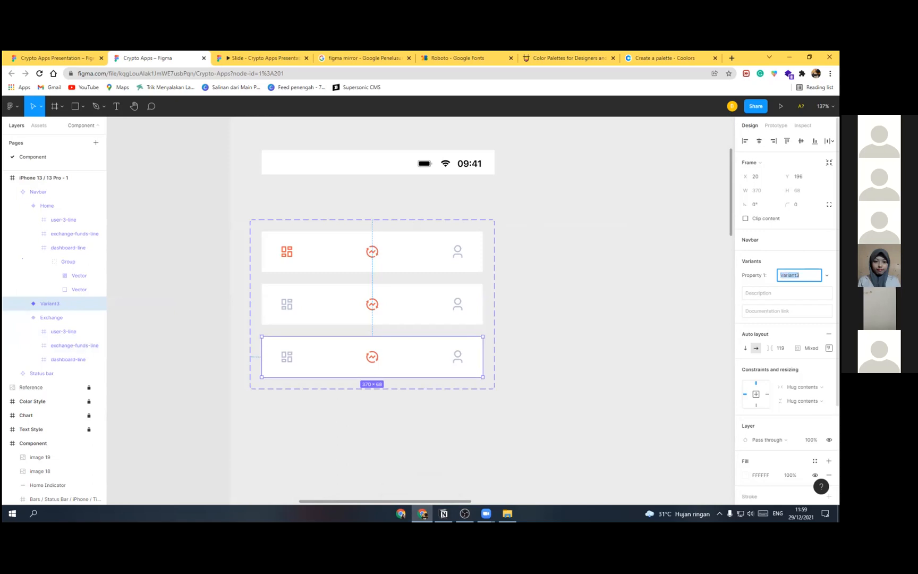
pyautogui.write('Profile')
pyautogui.press('Return')
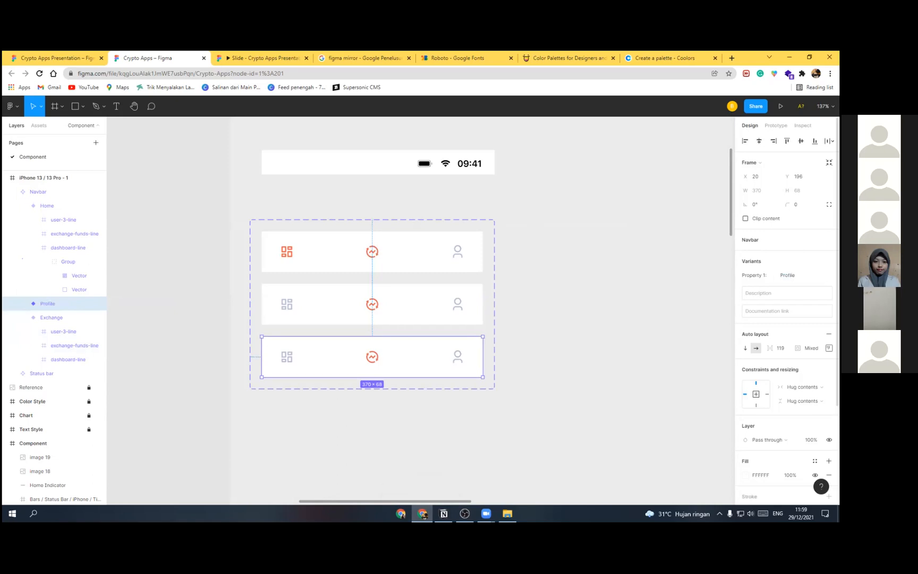
# Step: Recolor the exchange icon's vector in the Home variant to the inactive icon gray, B9C1D9
pyautogui.doubleClick(374, 359)
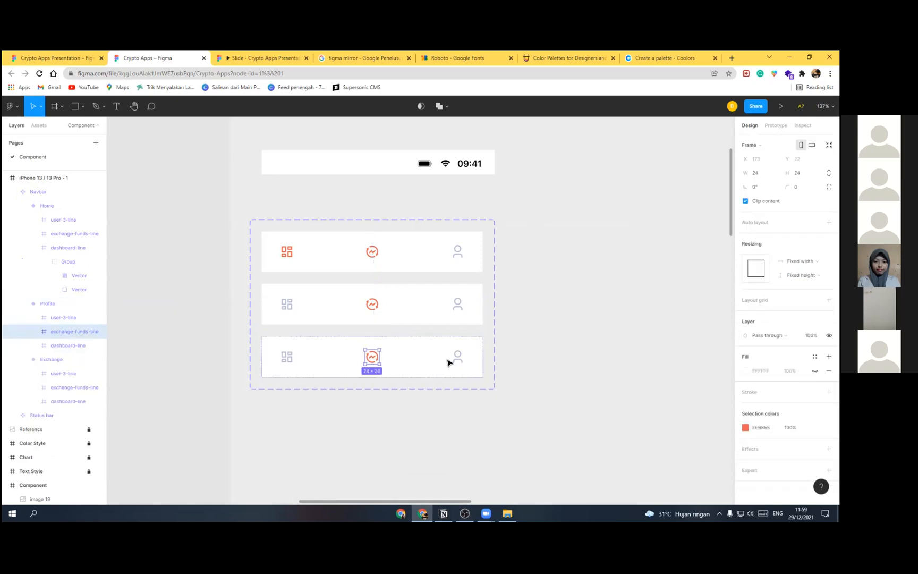
pyautogui.doubleClick(375, 253)
pyautogui.doubleClick(372, 257)
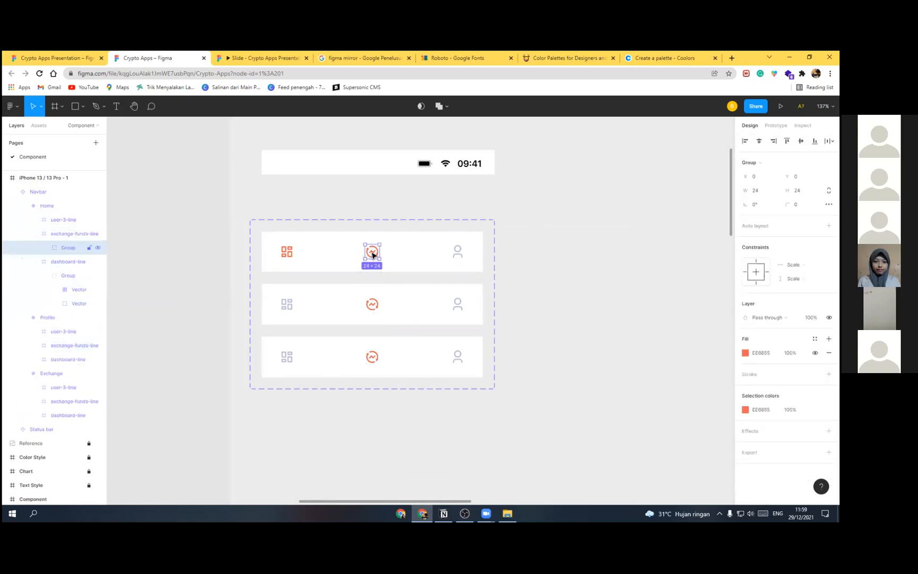
pyautogui.doubleClick(374, 255)
pyautogui.scroll(3, 378, 251)
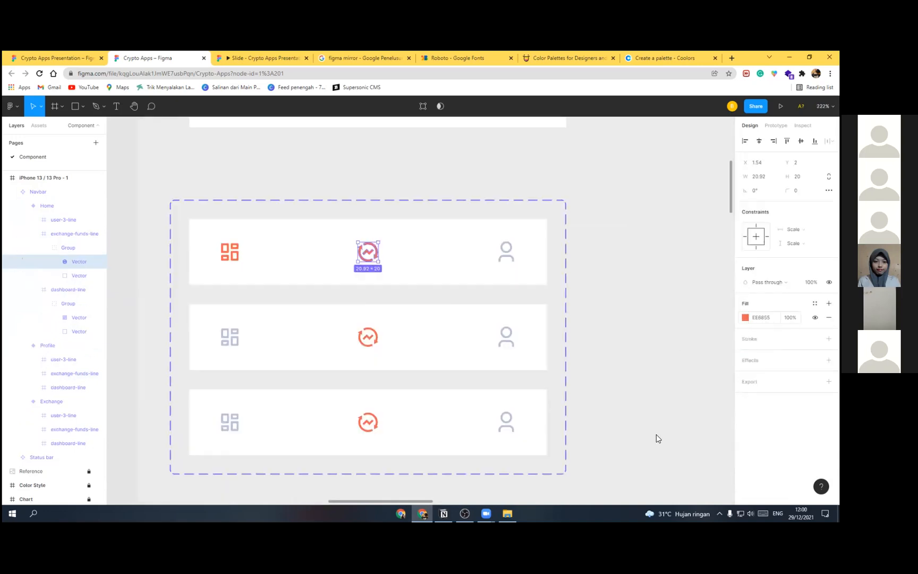
pyautogui.press('i')
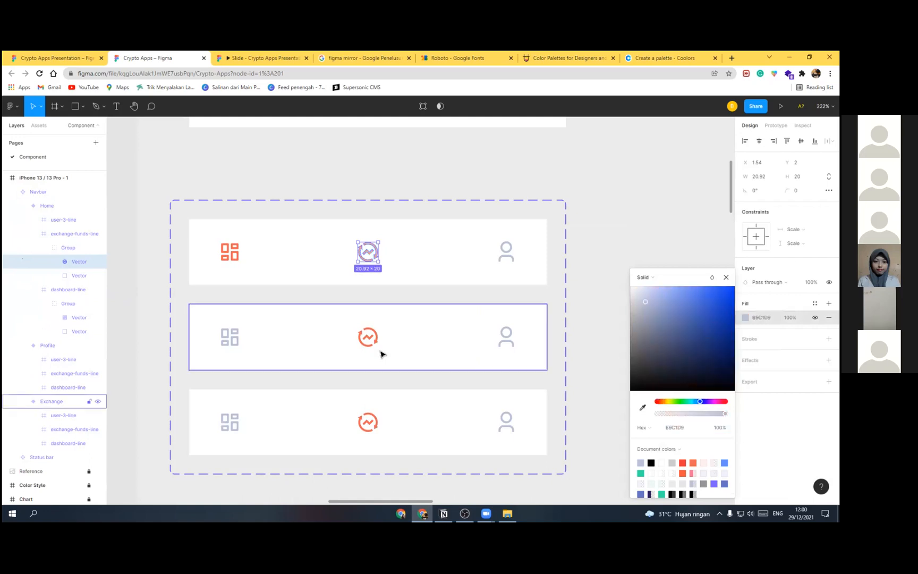
pyautogui.click(369, 338)
# Step: Recolor the exchange icon's vector in the Profile variant to the same gray as the inactive icons
pyautogui.doubleClick(366, 424)
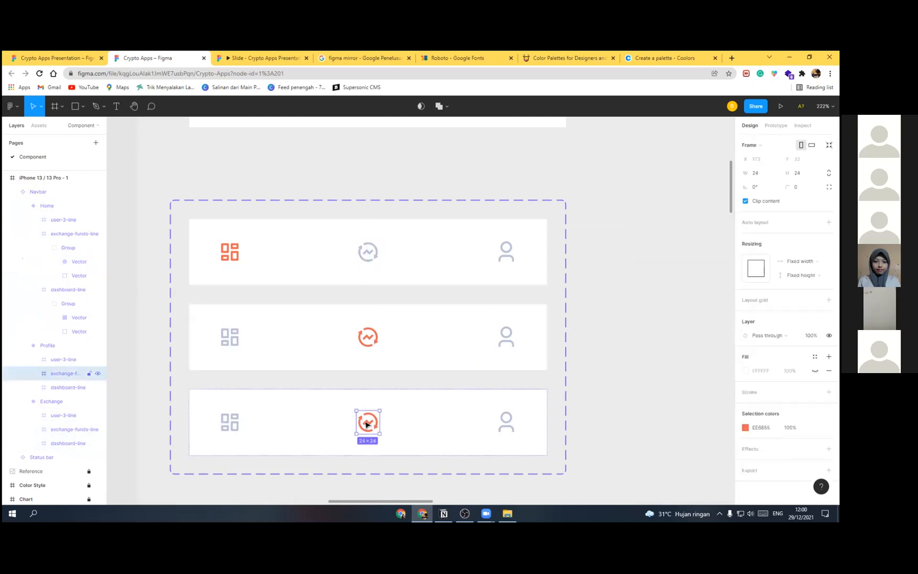
pyautogui.doubleClick(367, 423)
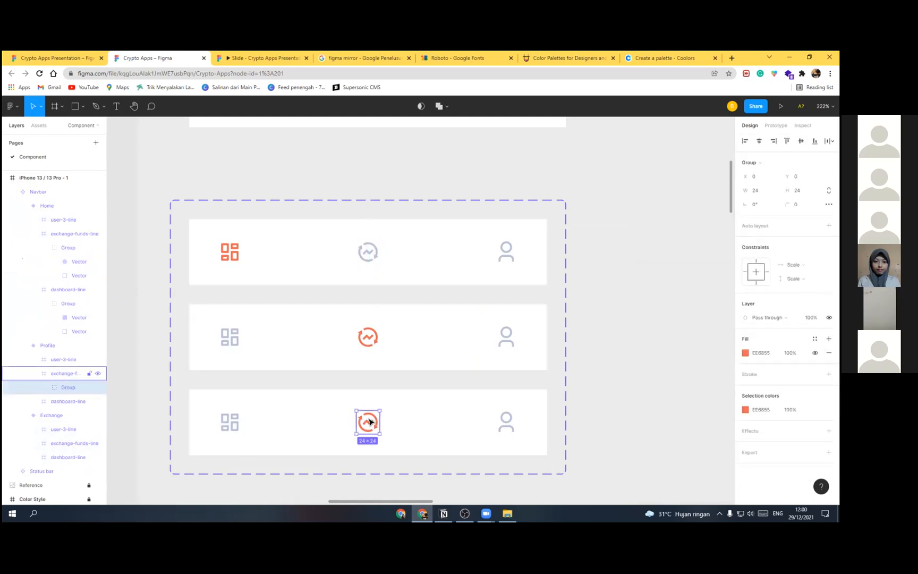
pyautogui.press('Escape')
pyautogui.doubleClick(369, 424)
pyautogui.doubleClick(369, 424)
pyautogui.click(745, 317)
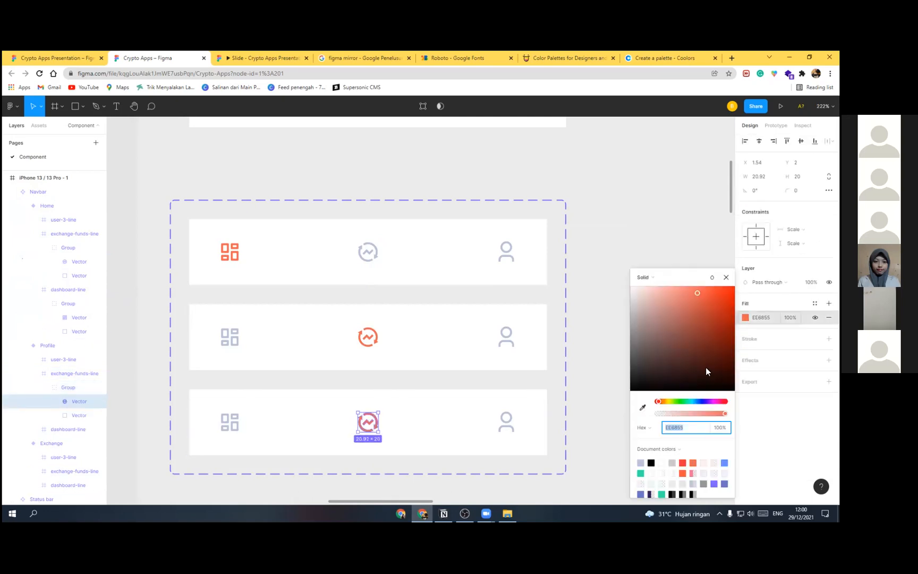
# Step: Apply the Primary Red color style to the user icon's vector in the Profile variant
pyautogui.click(512, 429)
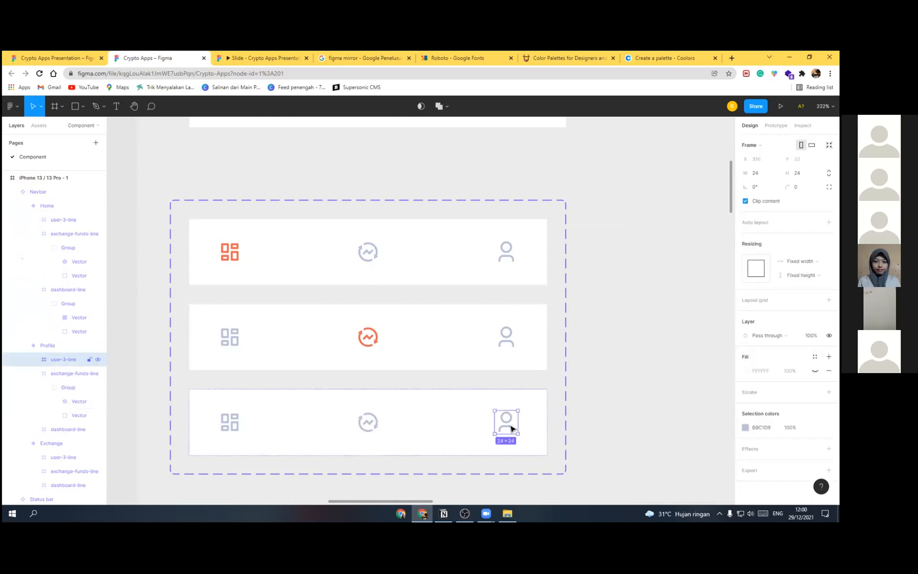
pyautogui.doubleClick(509, 428)
pyautogui.doubleClick(509, 429)
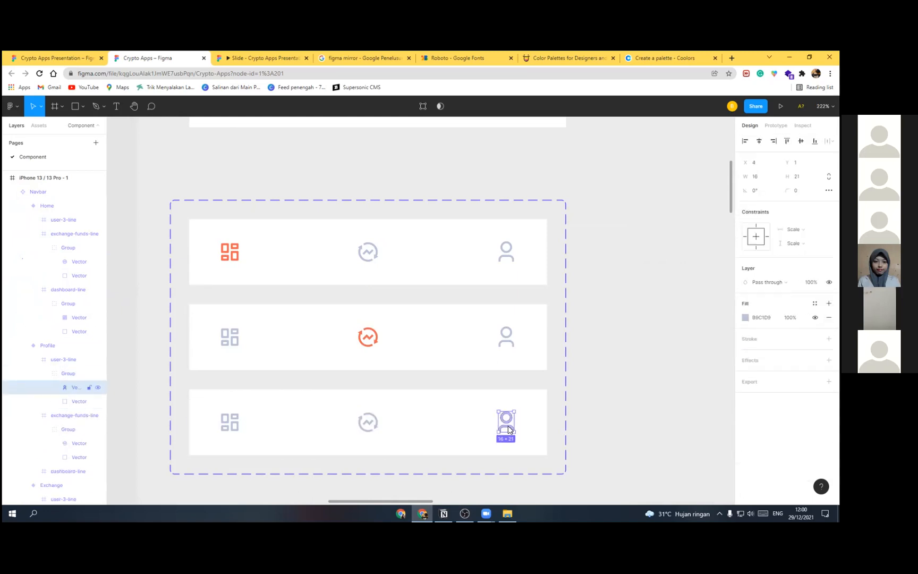
pyautogui.click(745, 317)
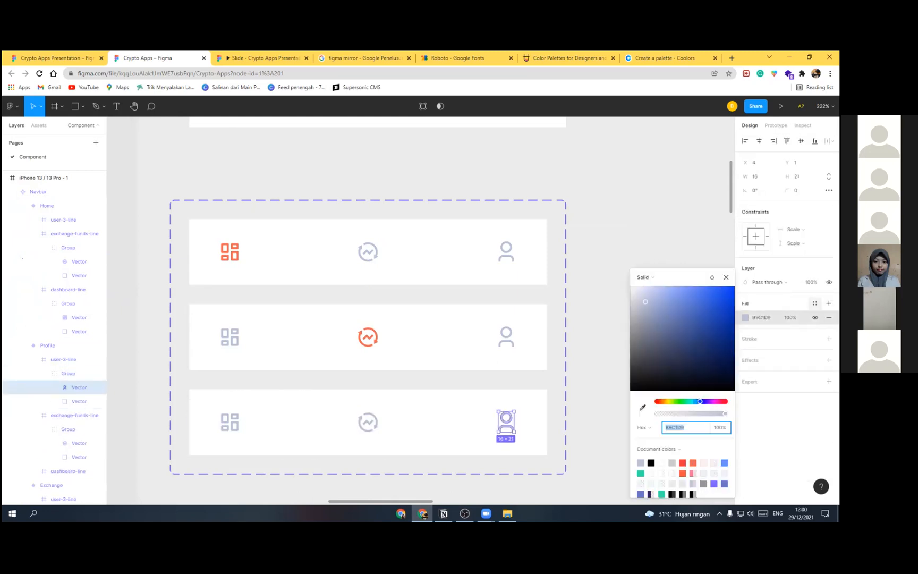
pyautogui.click(814, 302)
pyautogui.click(583, 241)
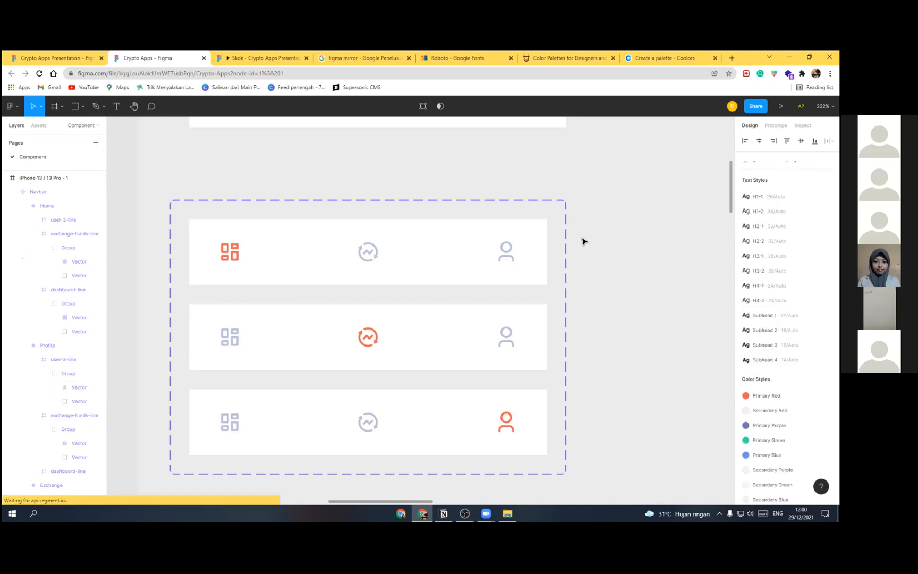
# Step: Move the Navbar component set to X 44, Y 244, centered below the status bar, and collapse its layers
pyautogui.scroll(-10, 582, 279)
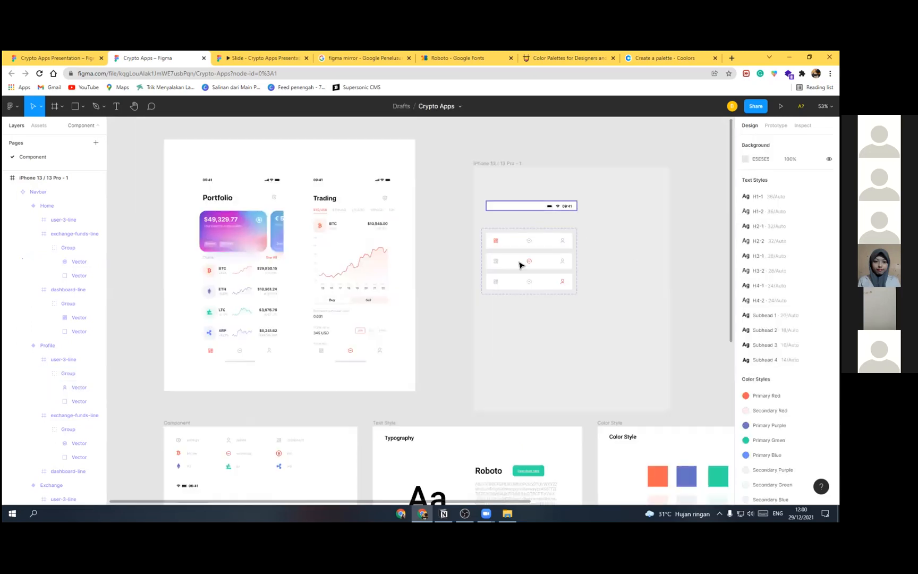
pyautogui.scroll(5, 489, 308)
pyautogui.click(492, 299)
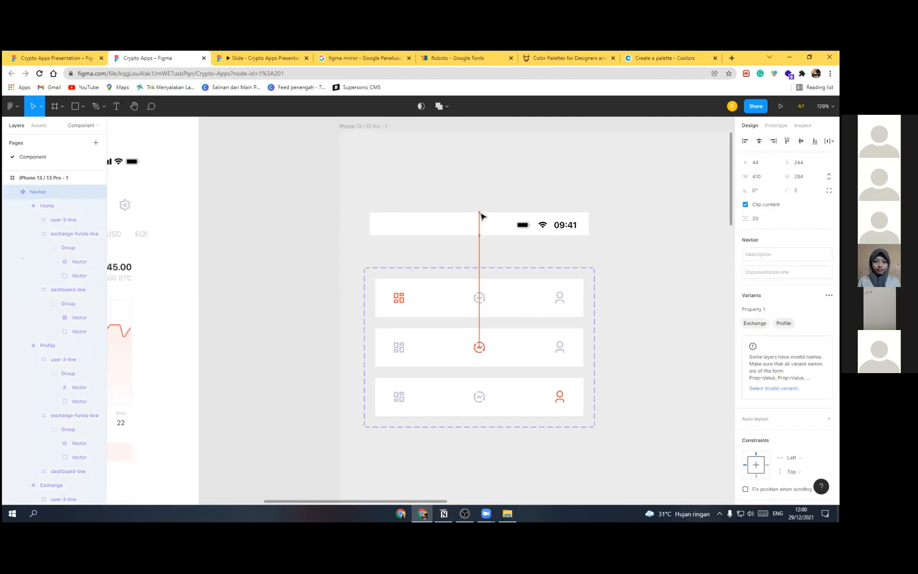
pyautogui.click(460, 261)
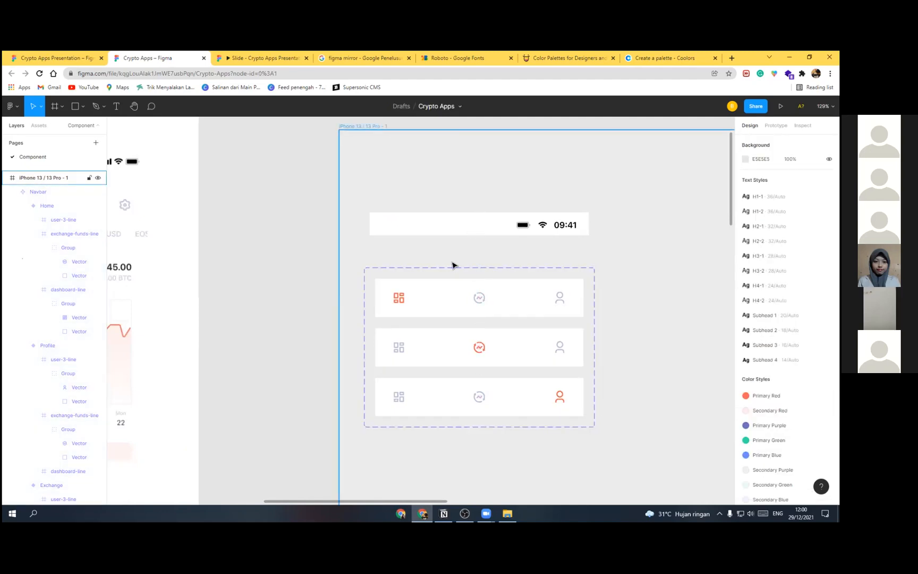
pyautogui.hotkey('shift', '1')
pyautogui.click(13, 192)
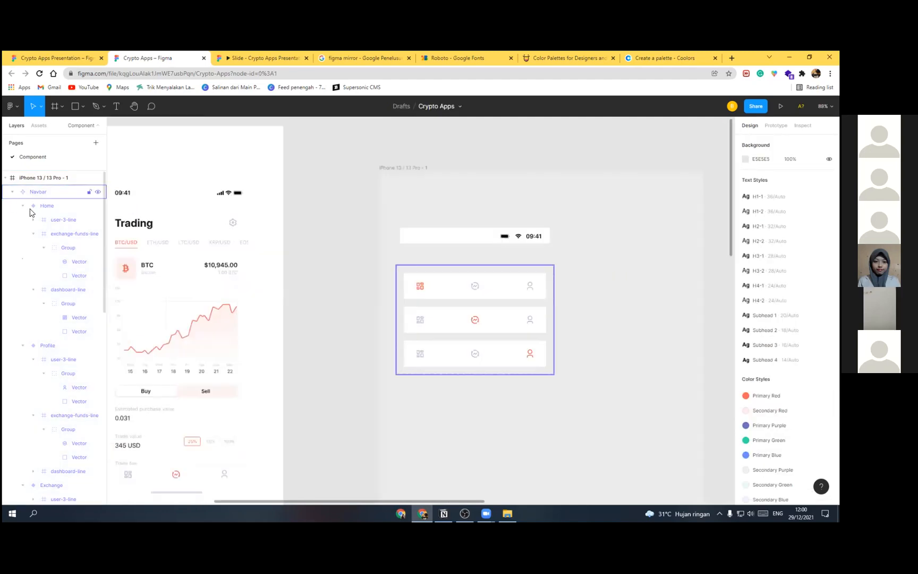
# Step: Move the iPhone 13 / 13 Pro - 1 frame beside the reference image, aligning their top edges
pyautogui.scroll(-5, 389, 232)
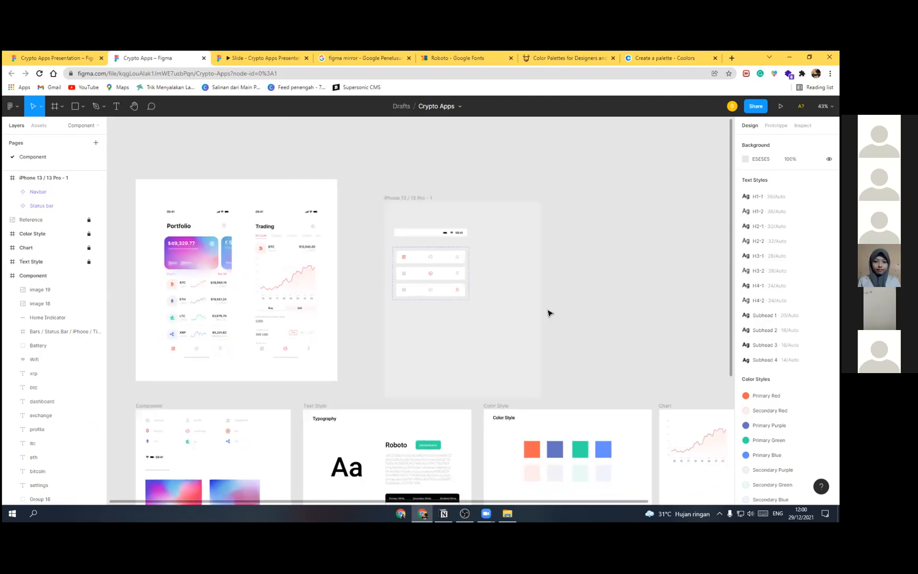
pyautogui.moveTo(519, 285); pyautogui.dragTo(463, 257)
pyautogui.click(353, 170)
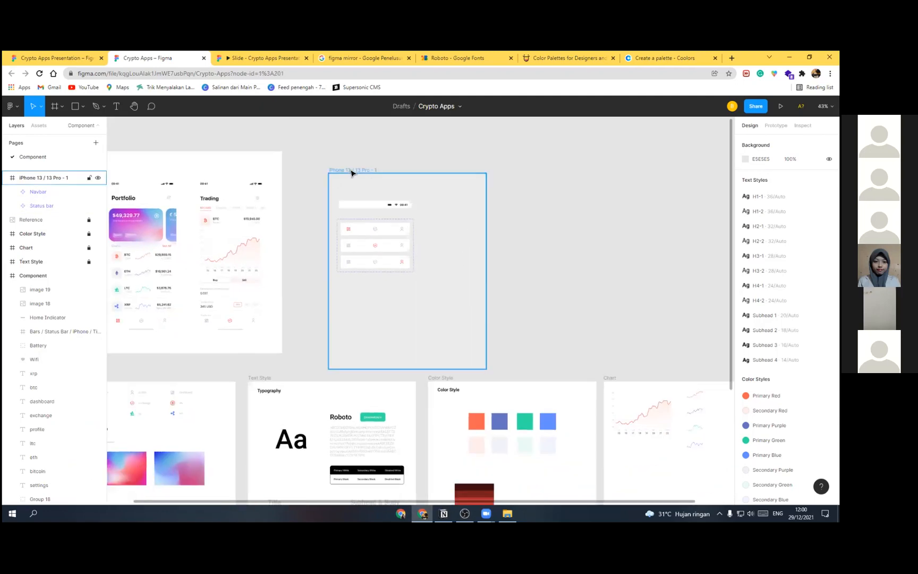
pyautogui.moveTo(356, 170); pyautogui.dragTo(351, 152)
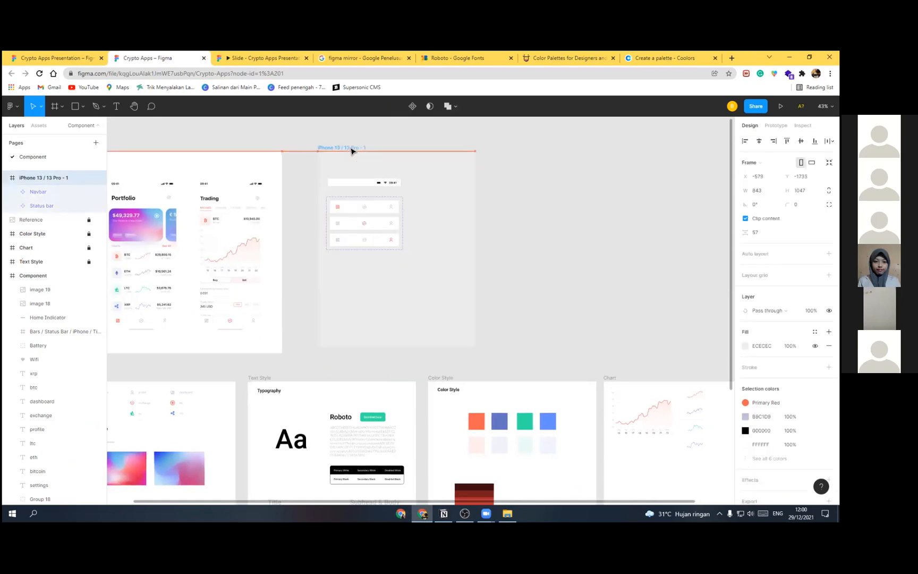
# Step: Collapse the iPhone 13 / 13 Pro - 1 and Component frame layers and add a new page named UI
pyautogui.click(563, 230)
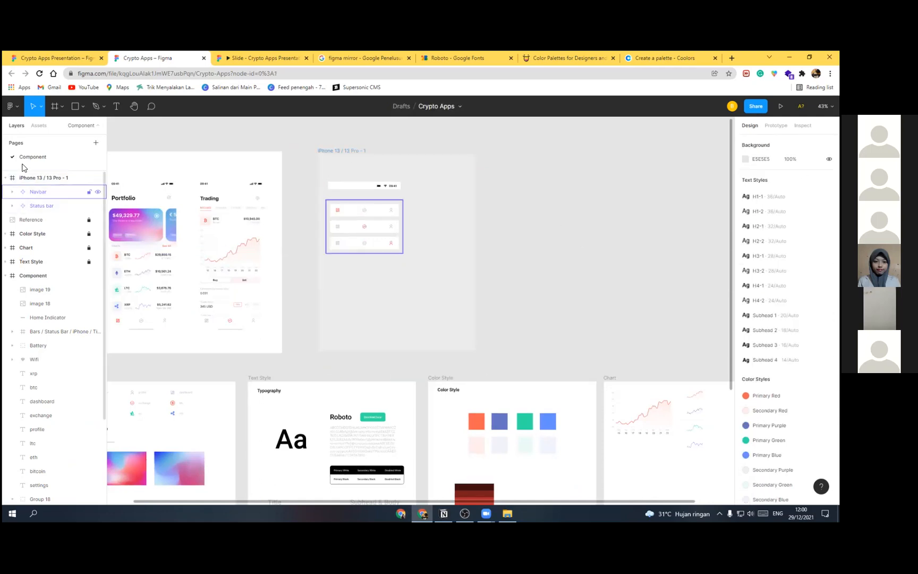
pyautogui.click(9, 179)
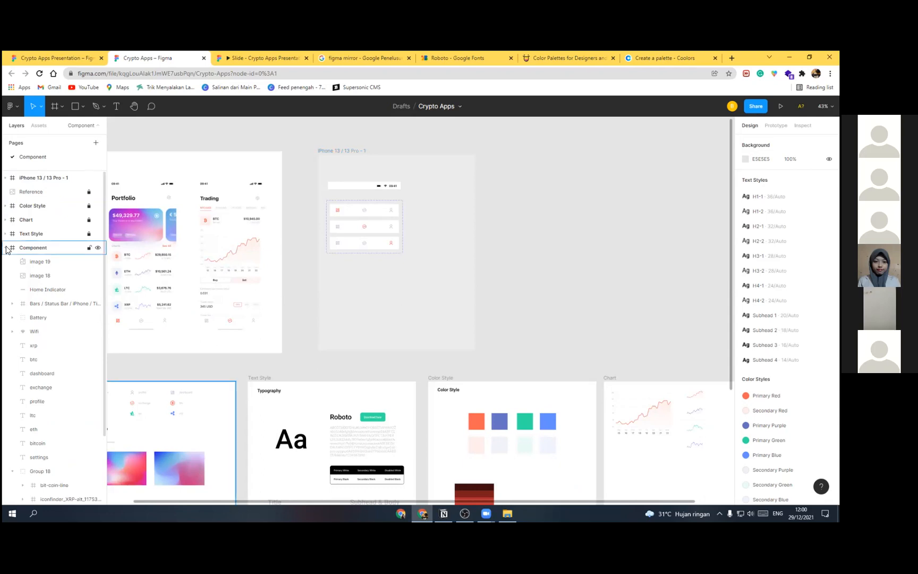
pyautogui.click(96, 142)
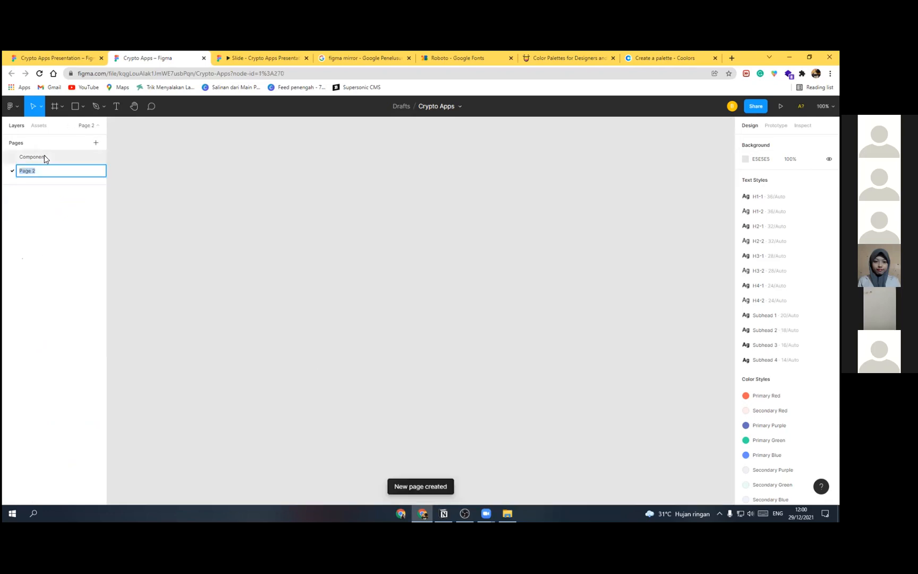
pyautogui.write('UI')
pyautogui.click(45, 158)
# Step: Add an iPhone 13 / 13 Pro frame to the UI page and move it to X -470, Y -421
pyautogui.scroll(2, 362, 342)
pyautogui.scroll(-3, 321, 276)
pyautogui.scroll(-1, 329, 294)
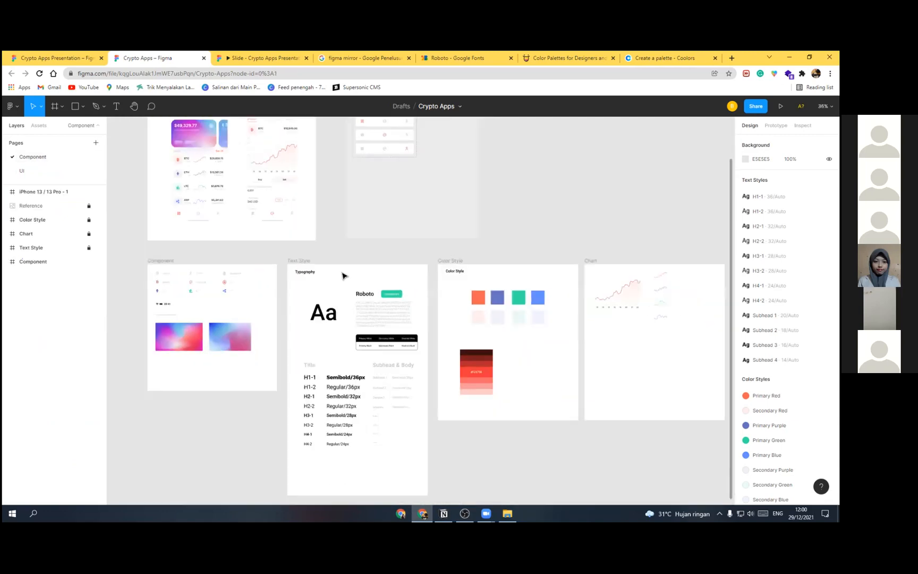
pyautogui.scroll(3, 470, 347)
pyautogui.click(52, 170)
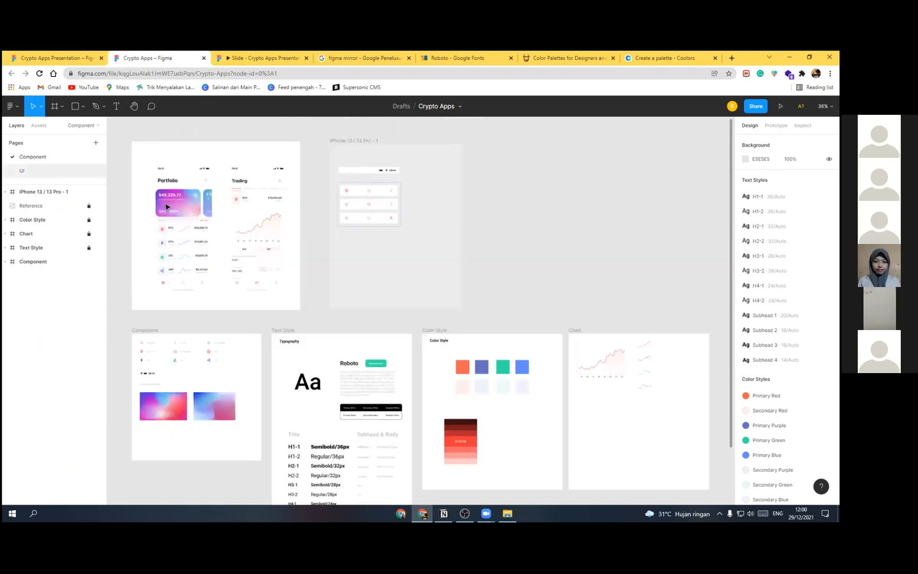
pyautogui.press('f')
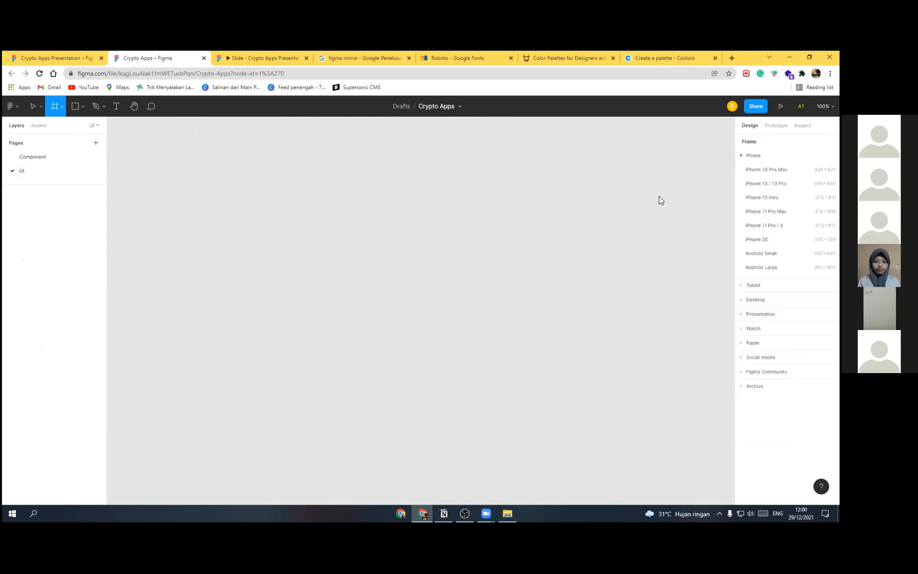
pyautogui.click(766, 184)
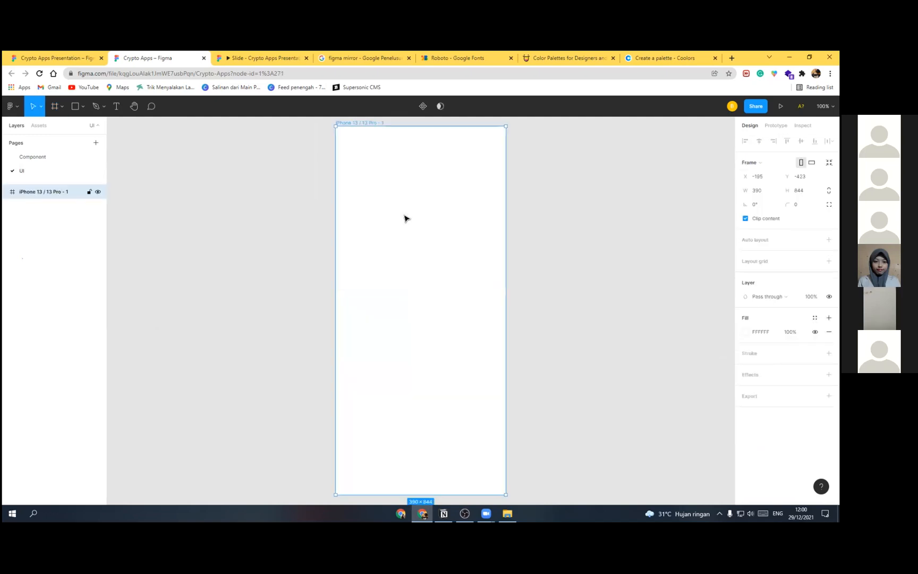
pyautogui.moveTo(408, 221); pyautogui.dragTo(289, 222)
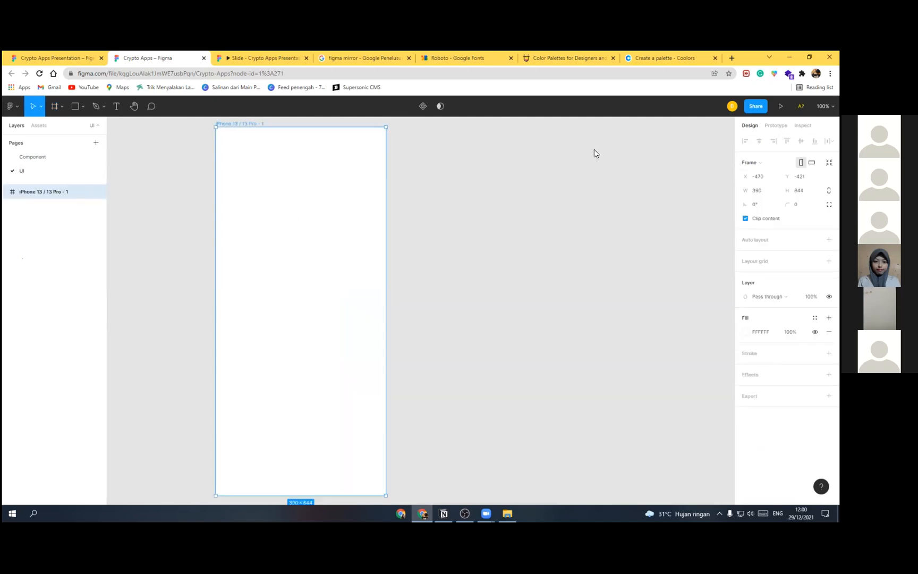
pyautogui.click(53, 108)
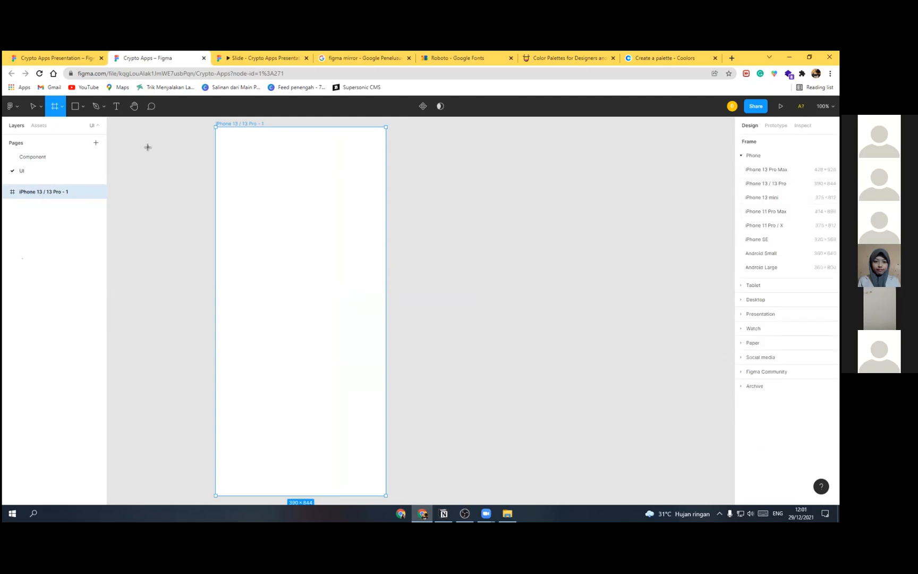
pyautogui.click(33, 107)
pyautogui.click(157, 187)
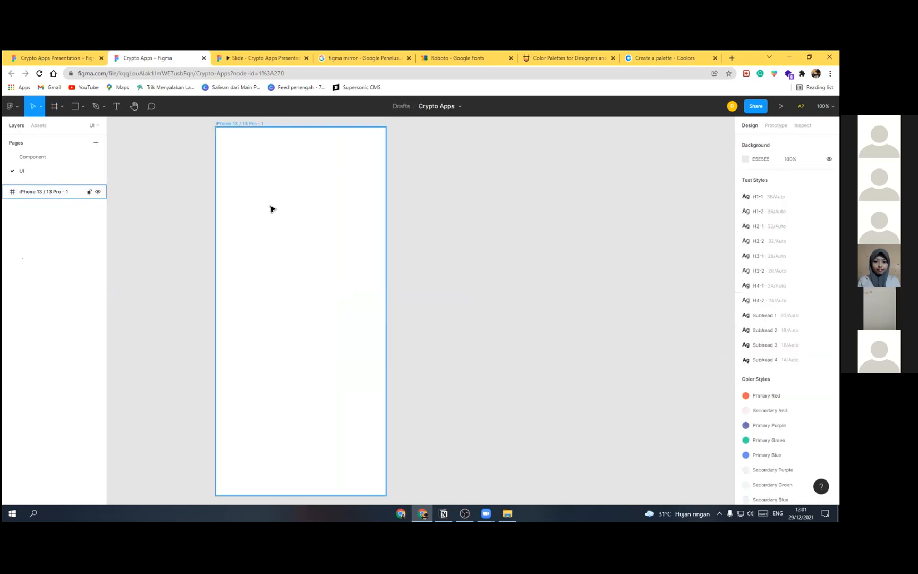
pyautogui.scroll(-1, 266, 195)
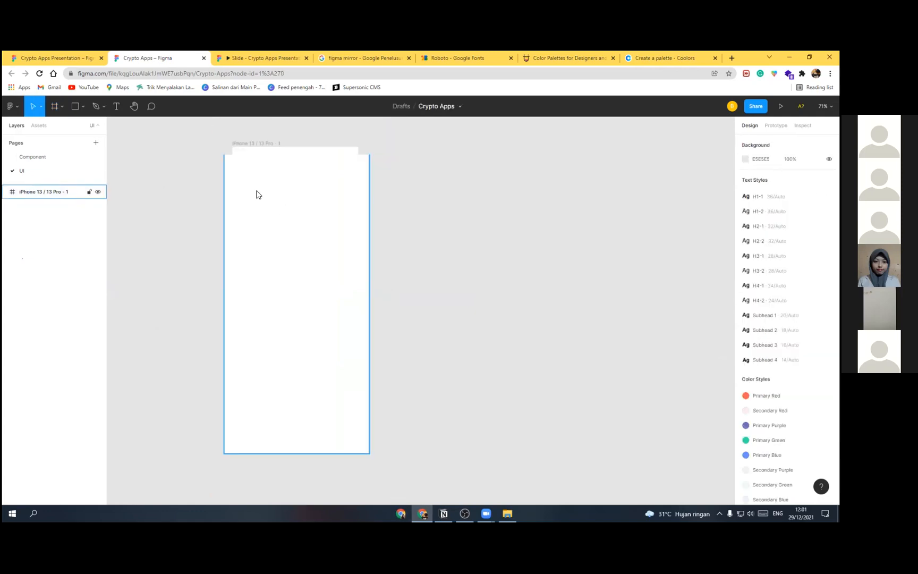
pyautogui.click(47, 158)
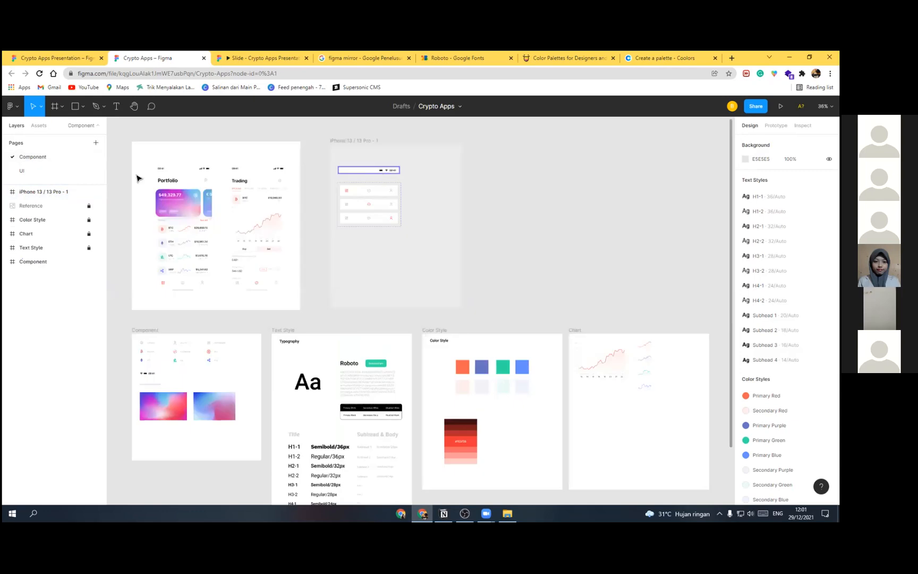
pyautogui.click(25, 170)
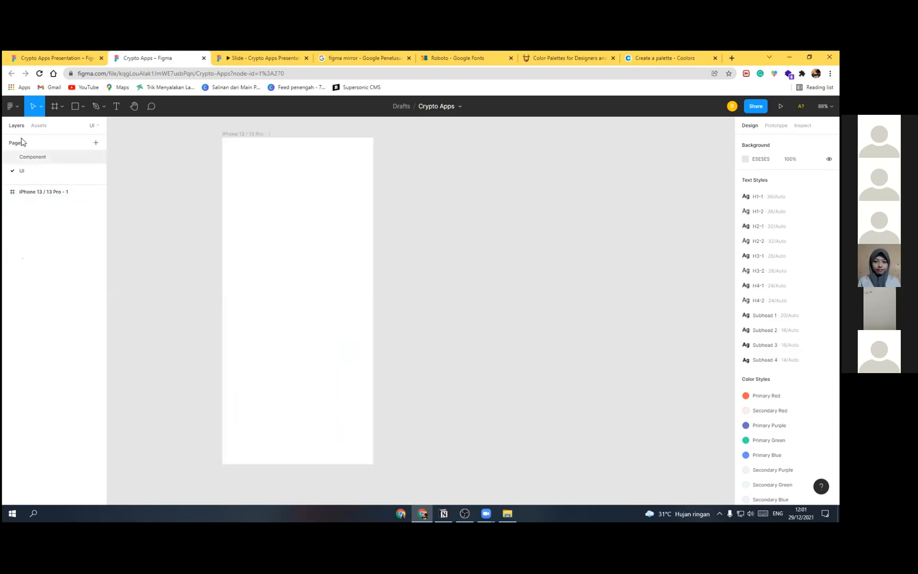
# Step: Place a Status bar instance at X 0, Y 0 and a Navbar instance at X 10, Y 776 in the new frame
pyautogui.click(41, 125)
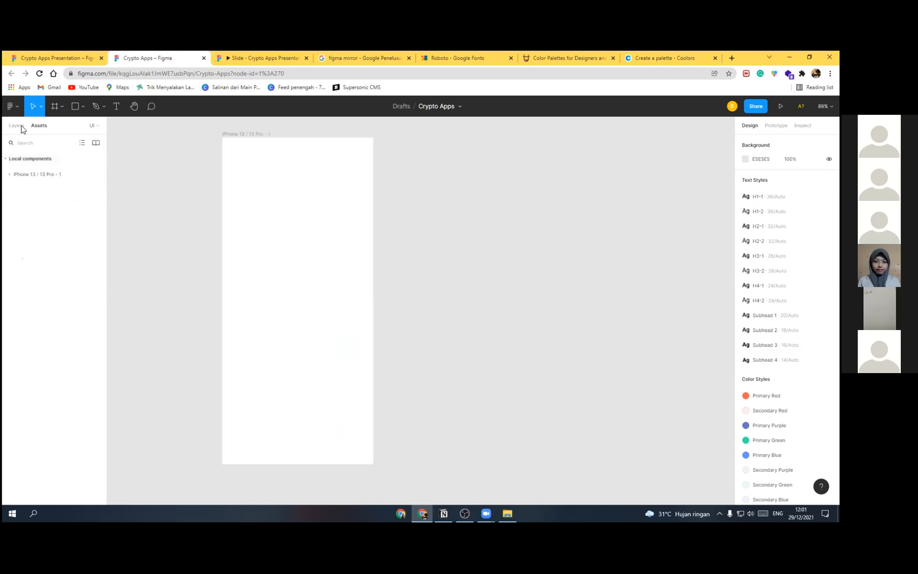
pyautogui.click(9, 174)
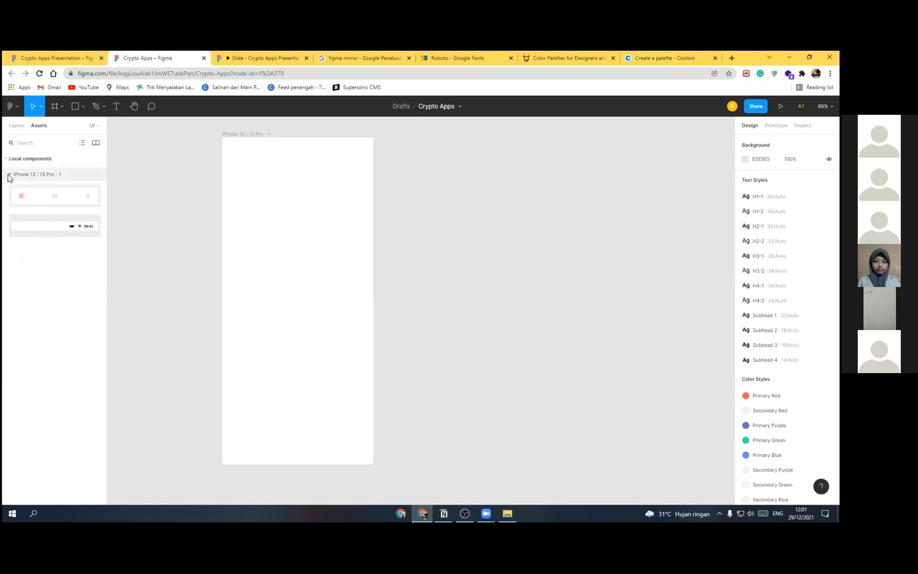
pyautogui.moveTo(35, 224); pyautogui.dragTo(297, 147)
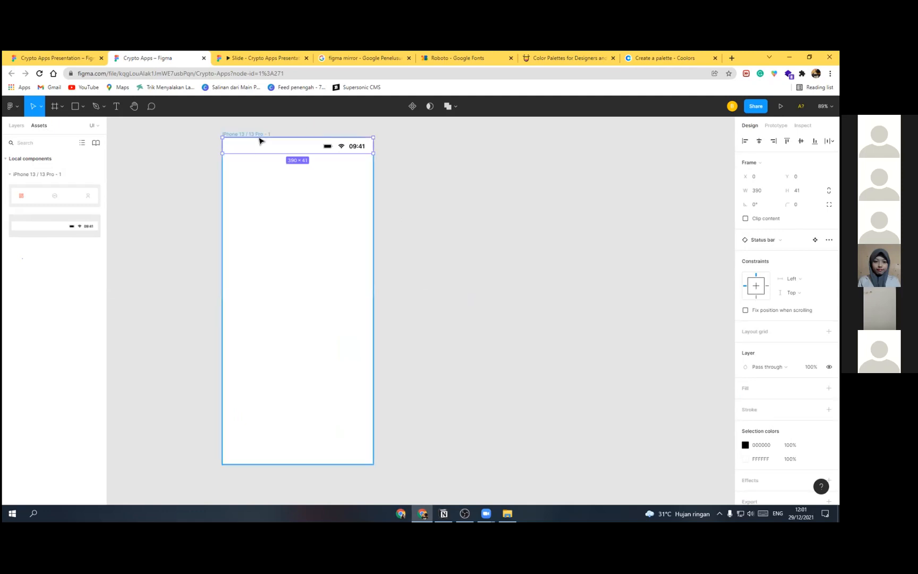
pyautogui.press('Escape')
pyautogui.press('Escape')
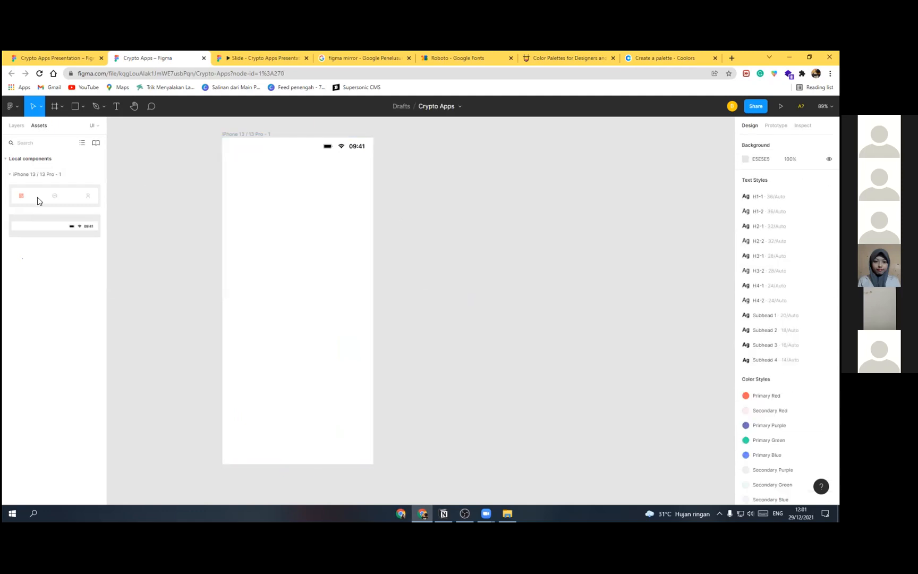
pyautogui.moveTo(39, 196); pyautogui.dragTo(276, 447)
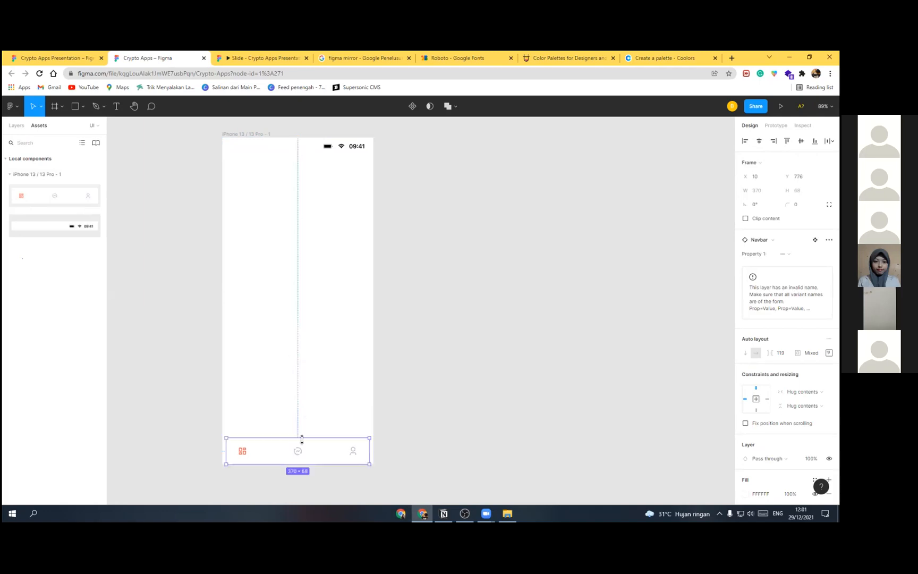
pyautogui.moveTo(309, 451); pyautogui.dragTo(311, 452)
# Step: Duplicate the iPhone 13 / 13 Pro - 1 frame with its status bar and navbar beside the original
pyautogui.click(252, 137)
pyautogui.hotkey('ctrl', 'd')
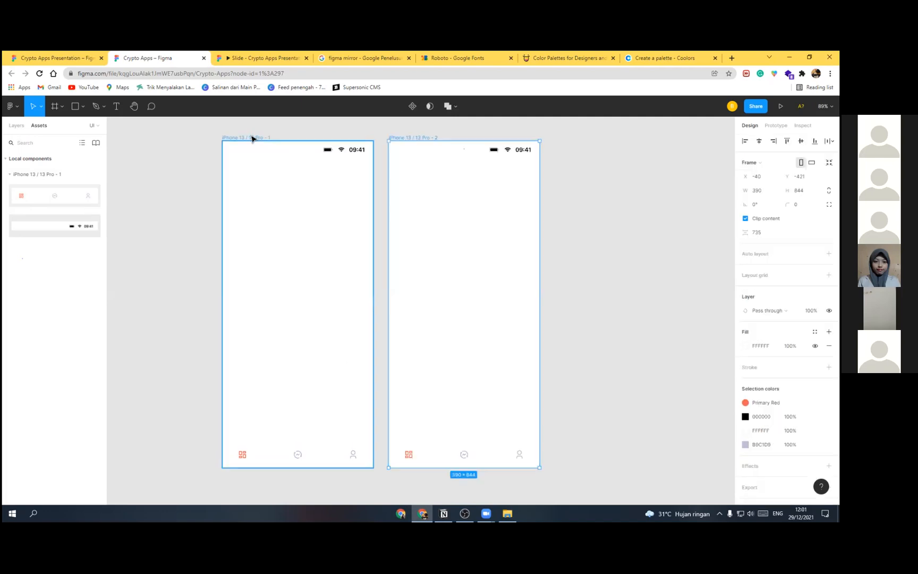
pyautogui.scroll(-1, 531, 310)
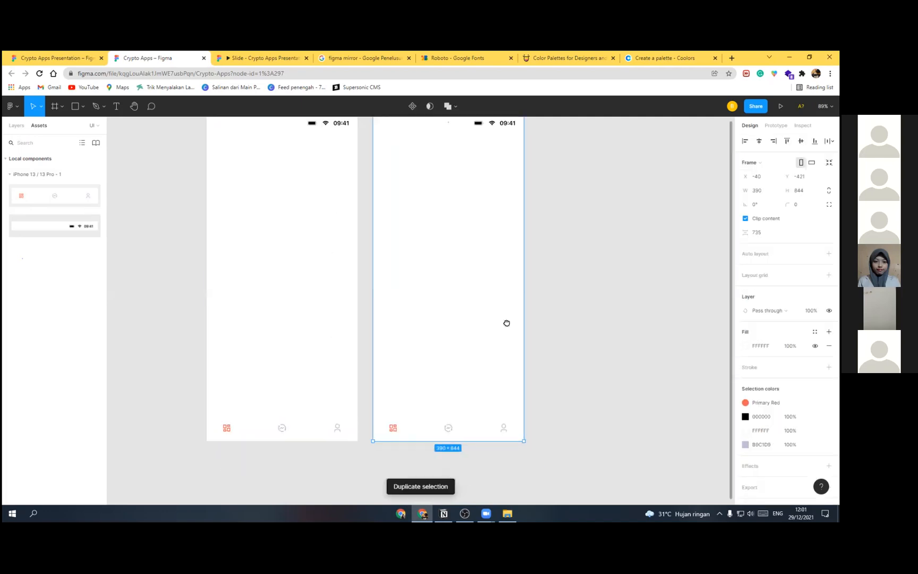
pyautogui.scroll(-1, 512, 284)
pyautogui.scroll(-1, 260, 159)
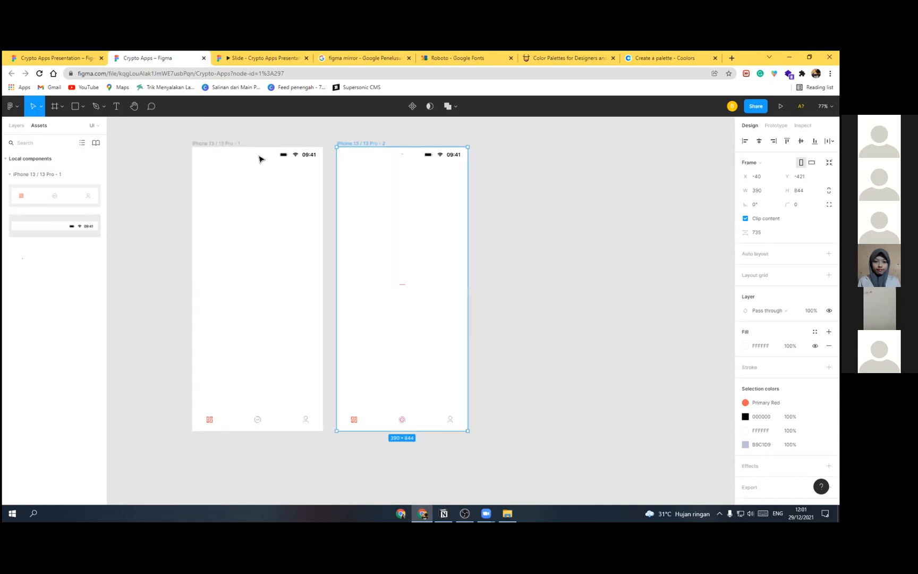
# Step: Rename the original phone frame Dashboard and its duplicate Exchange
pyautogui.click(220, 418)
pyautogui.click(216, 144)
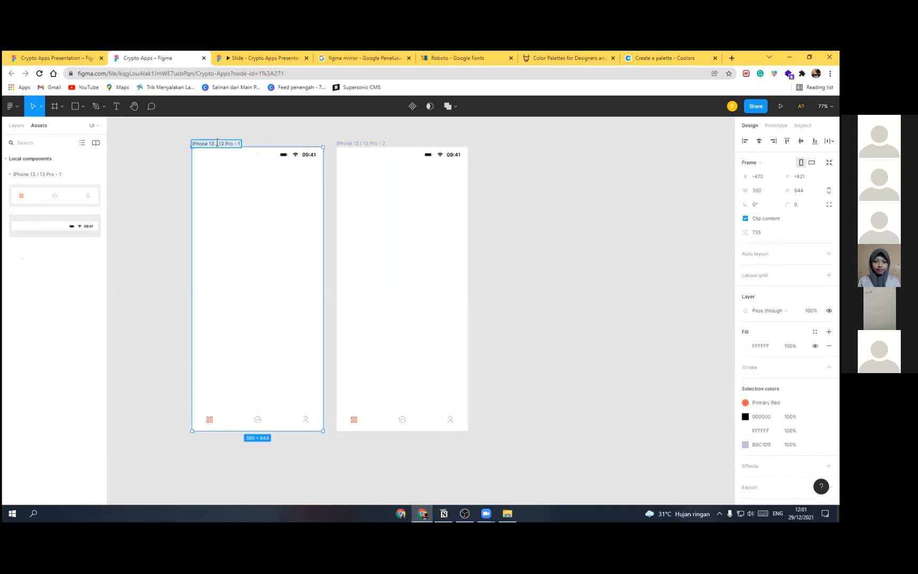
pyautogui.write('Dashboard')
pyautogui.press('Return')
pyautogui.click(365, 143)
pyautogui.write('Ex')
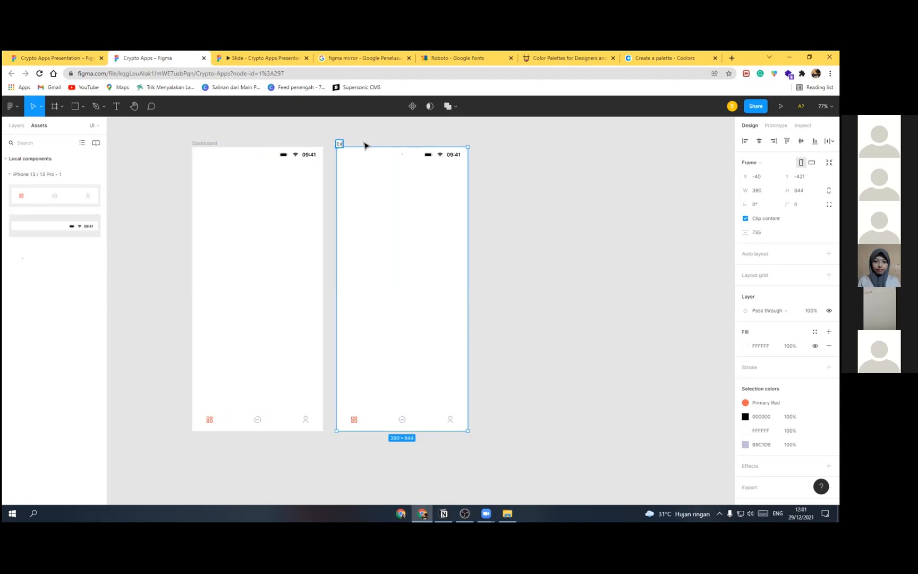
pyautogui.write('chage')
pyautogui.press('Return')
# Step: Switch the Navbar instance in the Exchange frame to the Exchange variant
pyautogui.click(409, 455)
pyautogui.moveTo(409, 454); pyautogui.dragTo(399, 394)
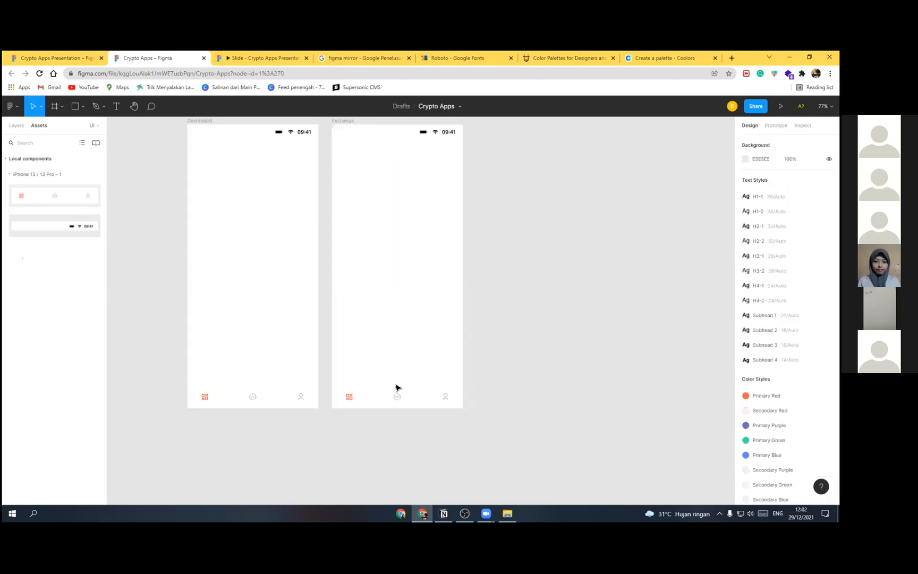
pyautogui.click(398, 363)
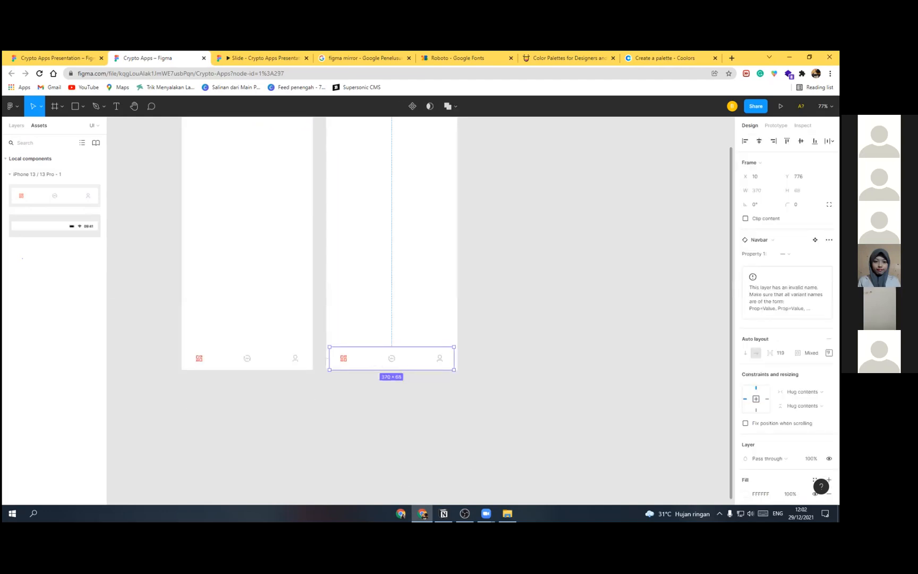
pyautogui.click(786, 254)
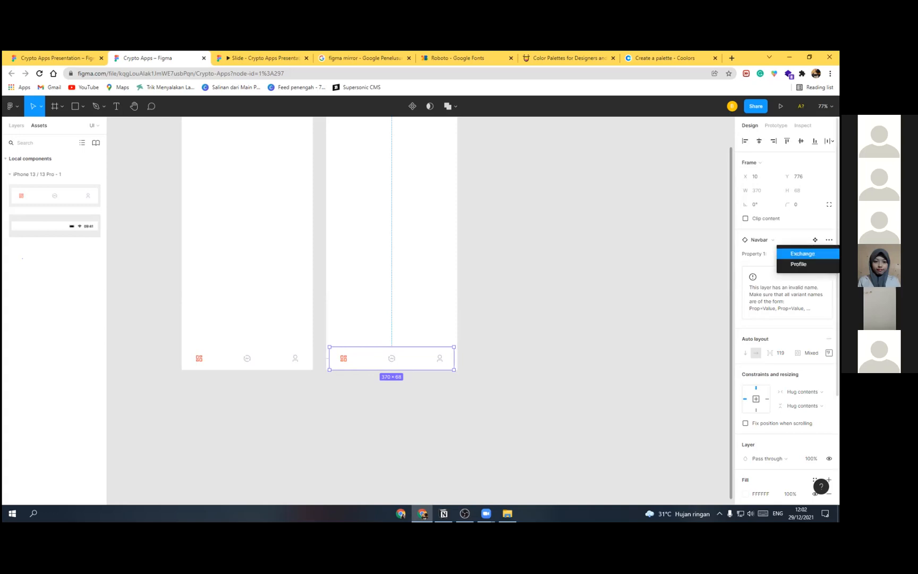
pyautogui.click(802, 253)
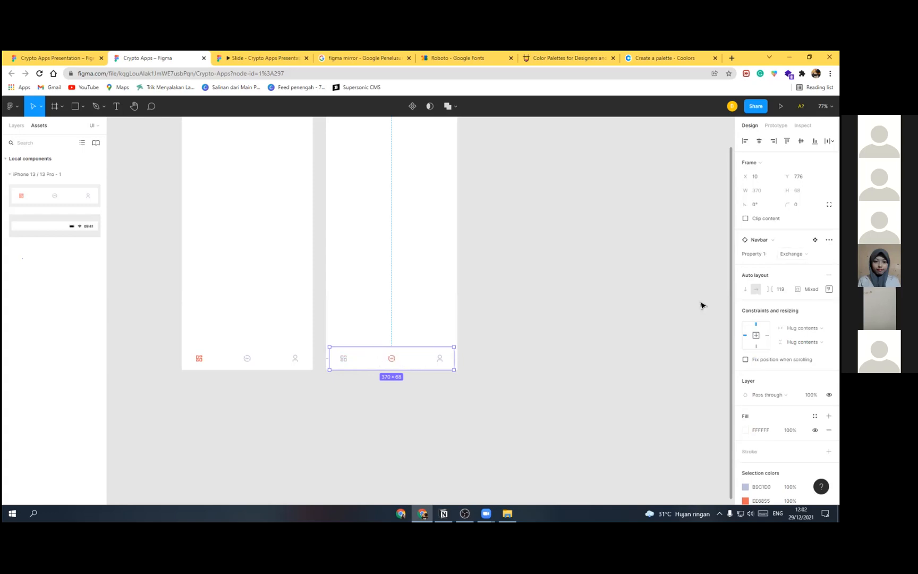
# Step: Nudge the Exchange frame horizontally to X -14 to widen its gap from the Dashboard frame
pyautogui.scroll(-5, 479, 293)
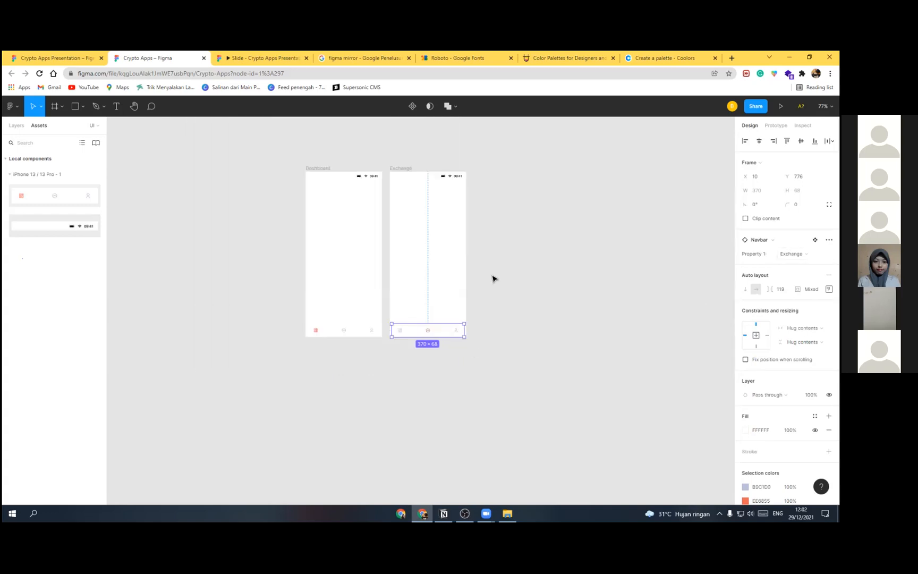
pyautogui.scroll(-3, 434, 303)
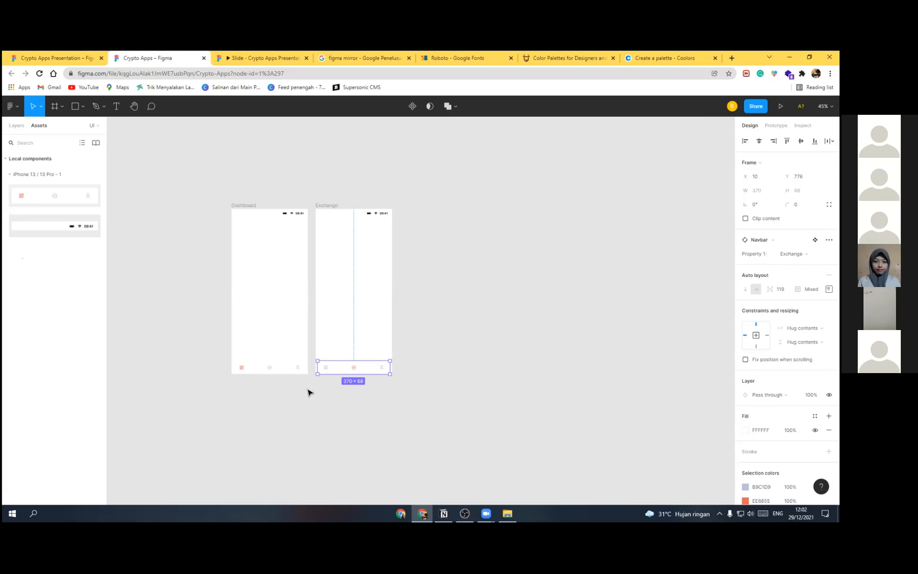
pyautogui.scroll(3, 417, 349)
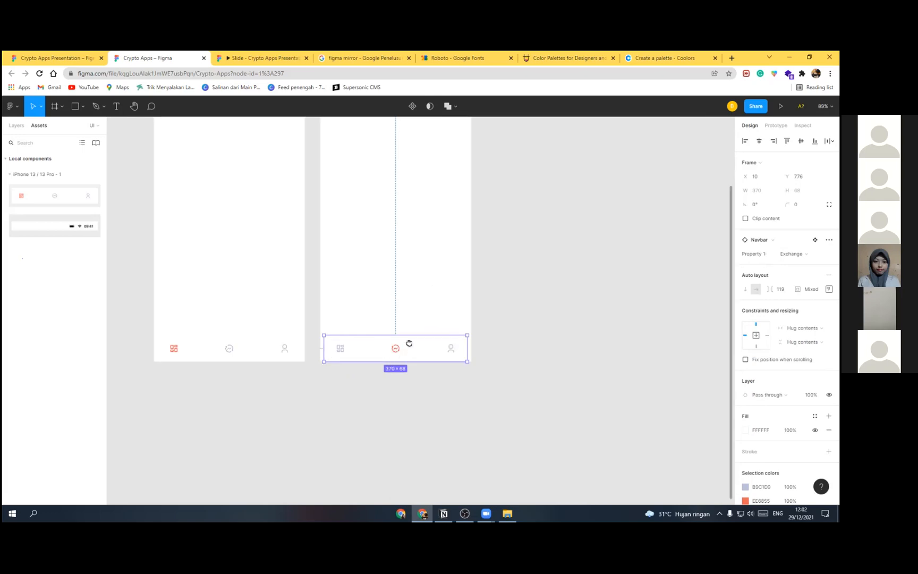
pyautogui.scroll(3, 416, 365)
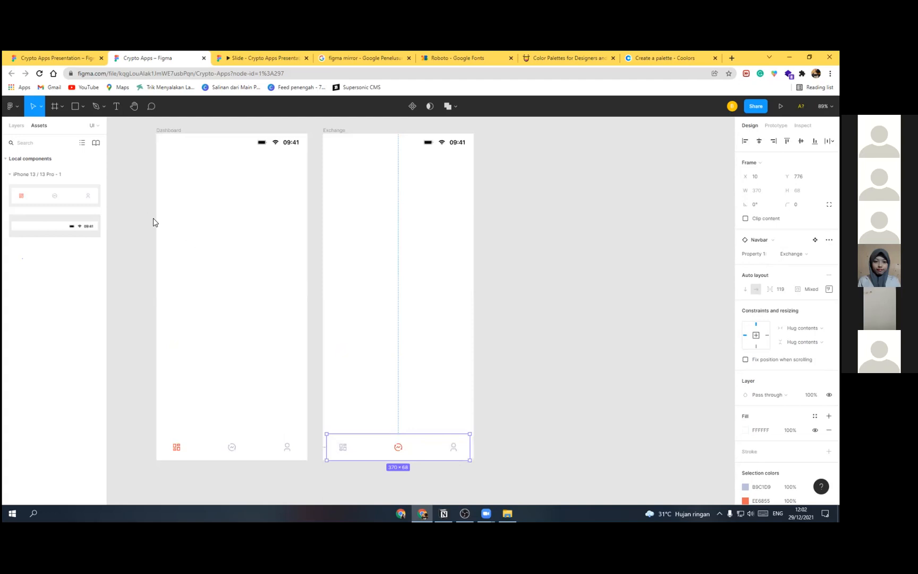
pyautogui.click(16, 125)
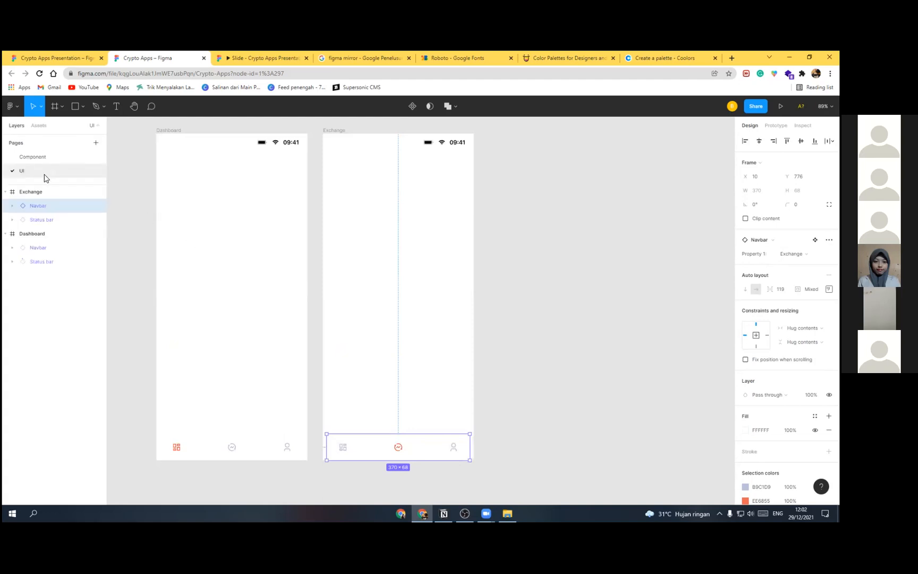
pyautogui.click(249, 213)
pyautogui.moveTo(297, 232); pyautogui.dragTo(323, 252)
pyautogui.click(367, 149)
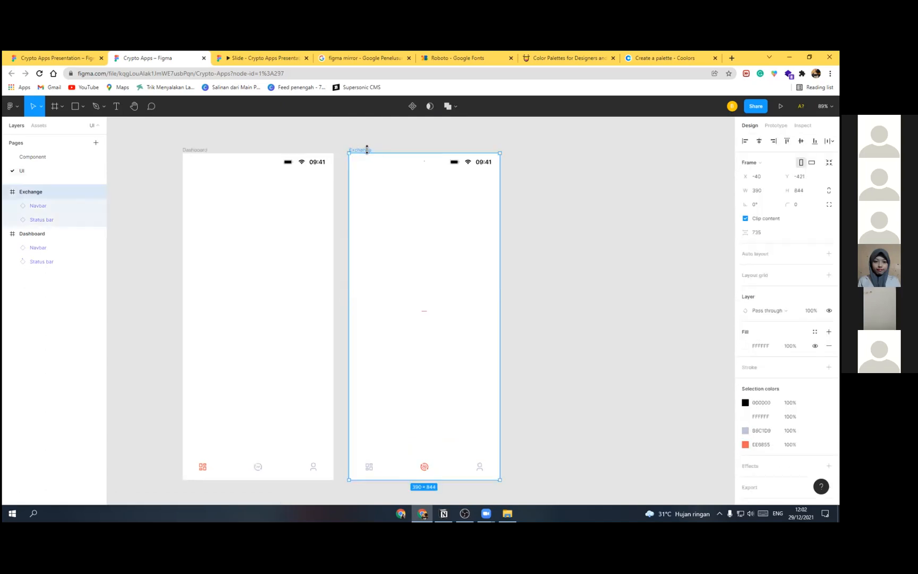
pyautogui.hotkey('shift', 'Right')
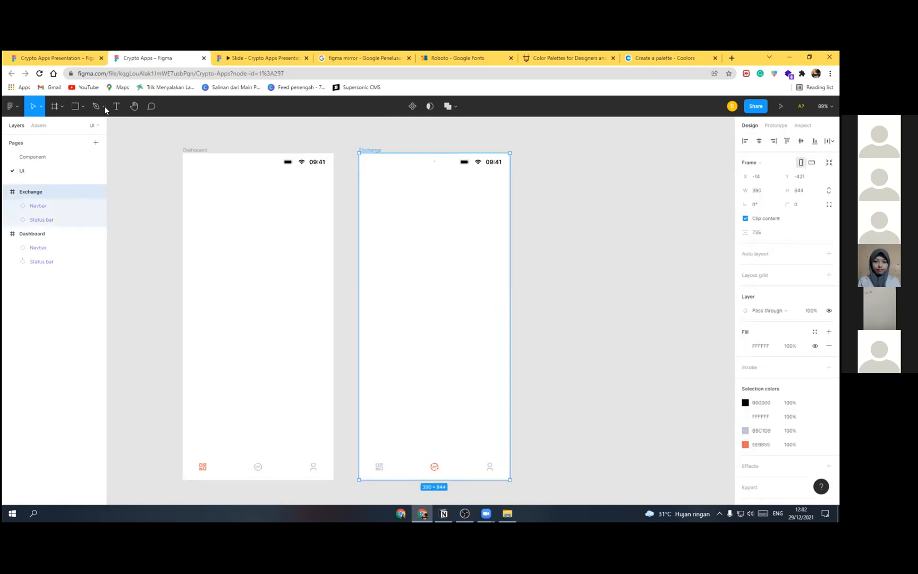
# Step: Examine the Portfolio and Trading screens of the Reference image in the Crypto Apps Presentation file
pyautogui.hotkey('ctrl', 'shift', 'Tab')
pyautogui.keyDown('ctrl'); pyautogui.scroll(5, 275, 169); pyautogui.keyUp('ctrl')
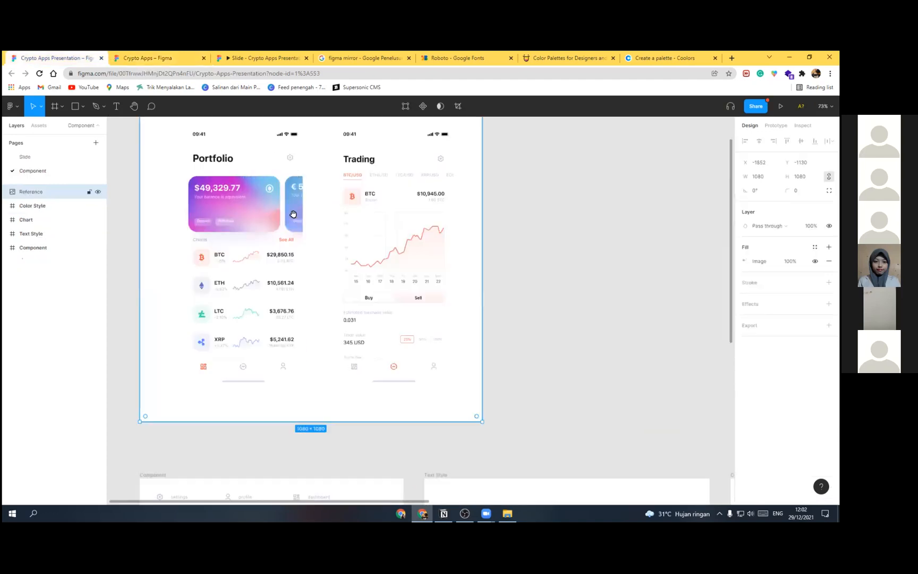
pyautogui.scroll(2, 250, 230)
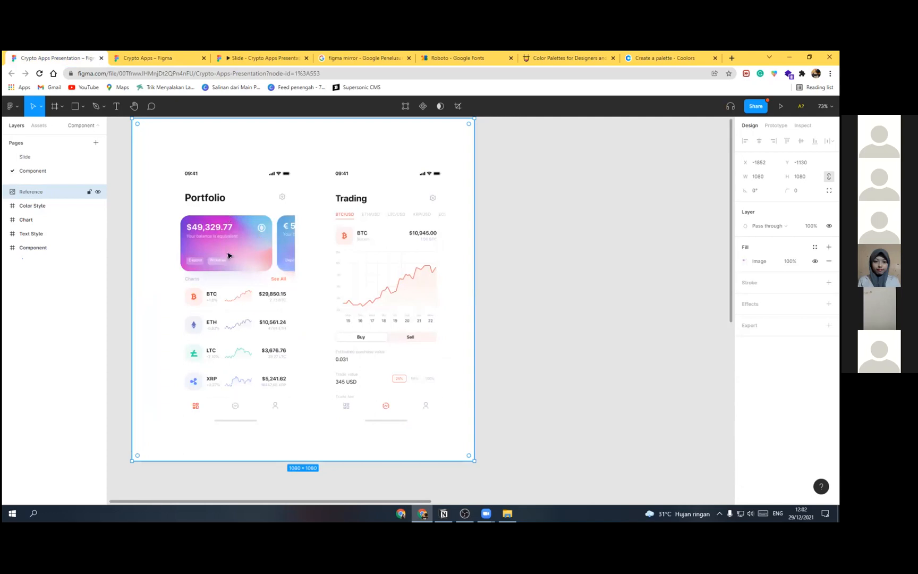
pyautogui.click(38, 127)
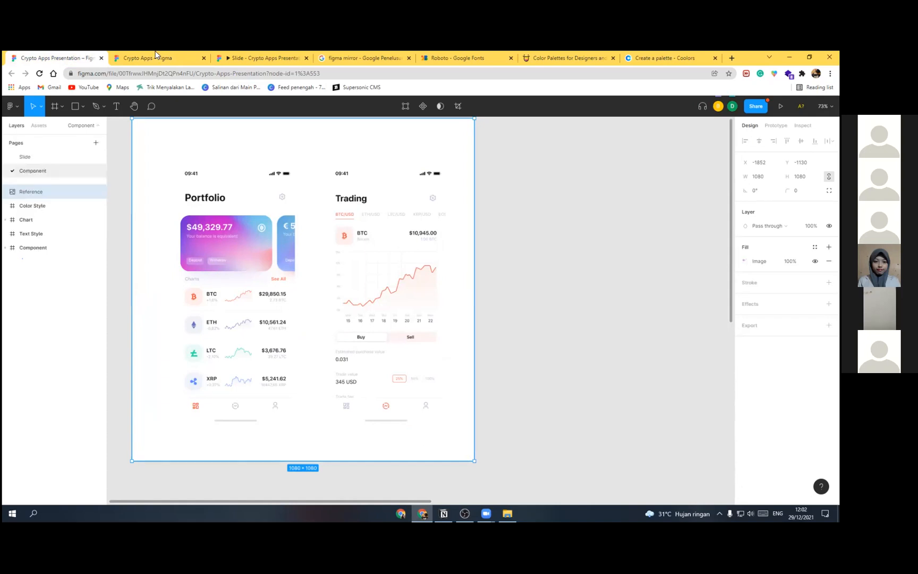
# Step: Return to the Component page of the Crypto Apps file and turn the settings icon into a component
pyautogui.hotkey('ctrl', 'Tab')
pyautogui.click(53, 162)
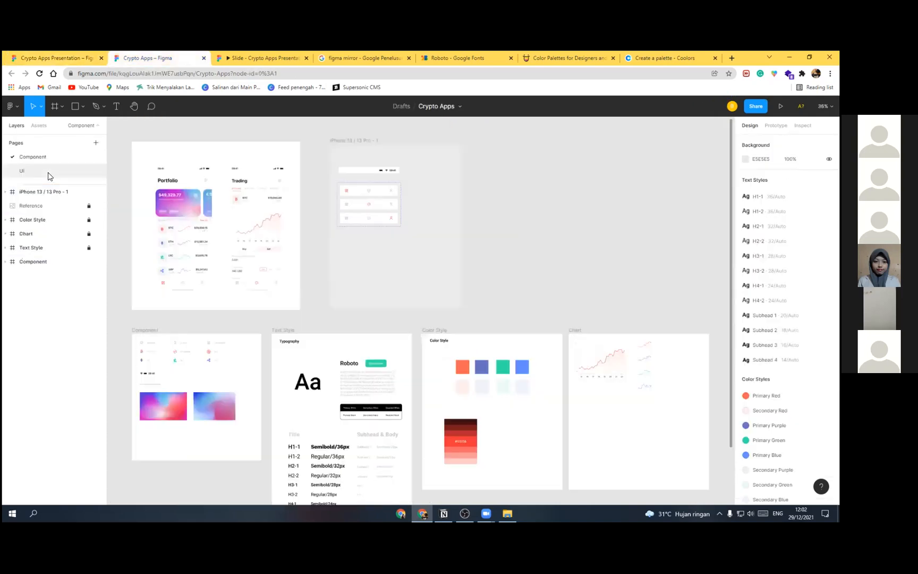
pyautogui.scroll(1, 291, 356)
pyautogui.moveTo(409, 318); pyautogui.dragTo(518, 245)
pyautogui.scroll(4, 208, 260)
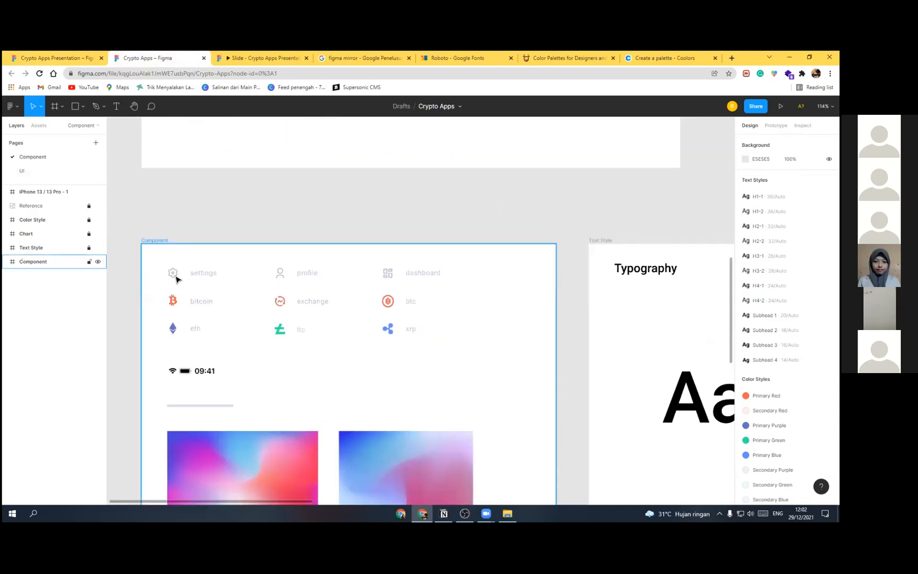
pyautogui.doubleClick(176, 278)
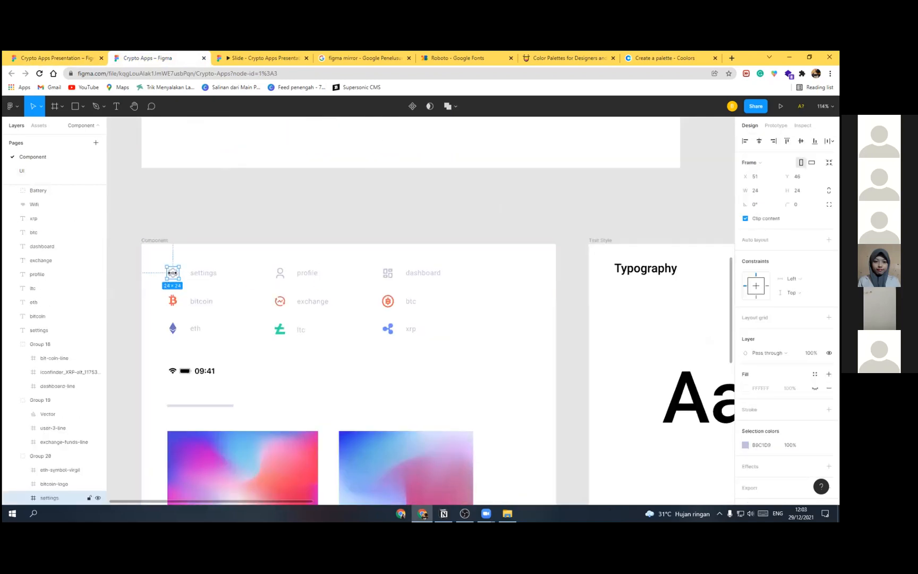
pyautogui.rightClick(198, 453)
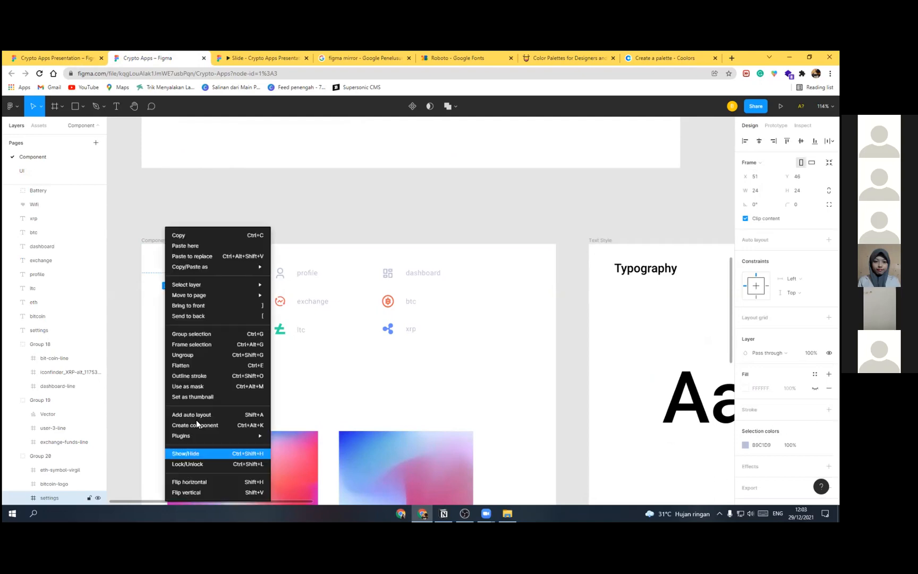
pyautogui.click(198, 424)
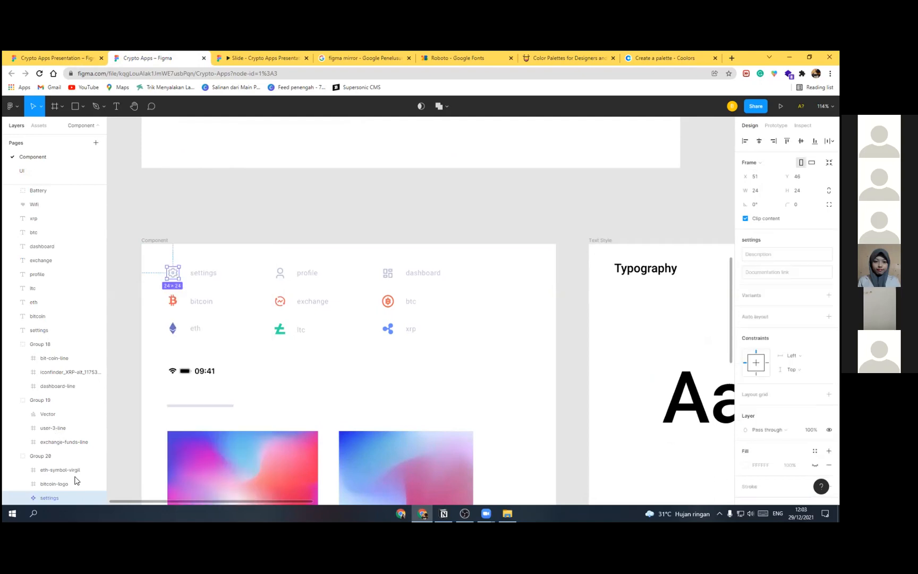
# Step: Turn the eth and bitcoin icons in the Component frame into separate components
pyautogui.click(173, 302)
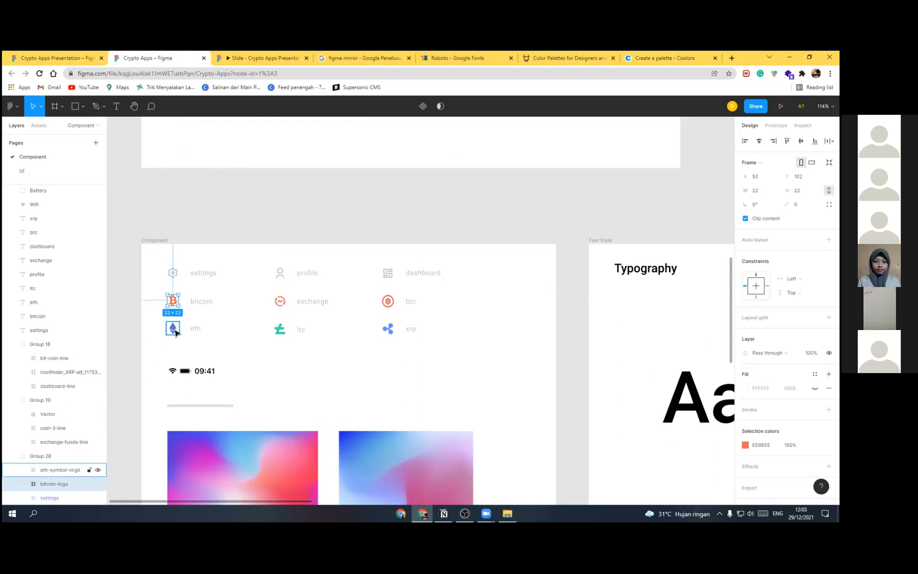
pyautogui.click(206, 276)
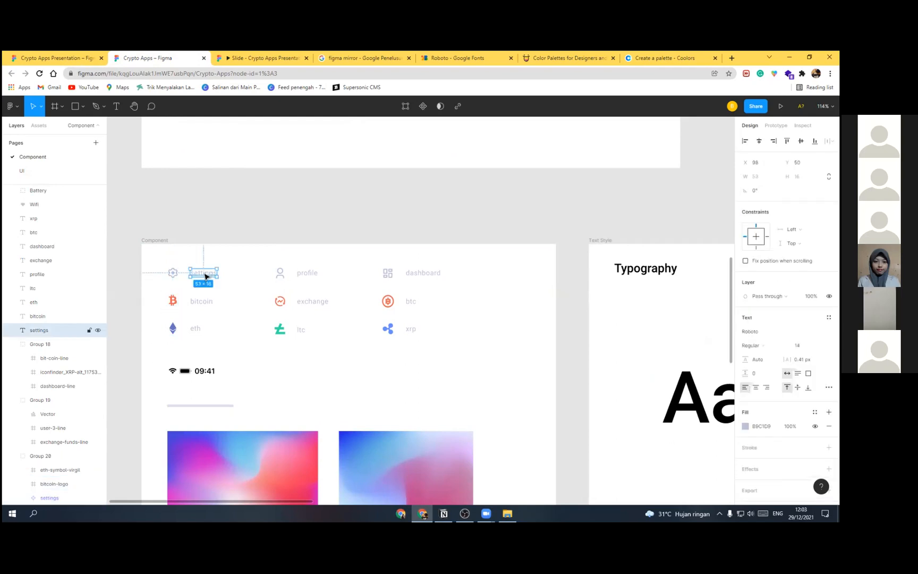
pyautogui.click(176, 330)
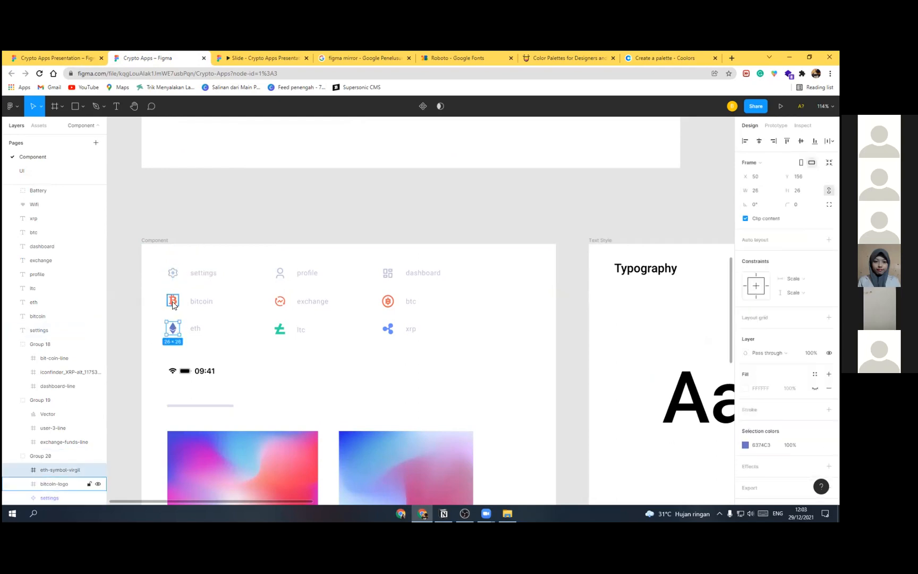
pyautogui.rightClick(167, 302)
pyautogui.click(174, 330)
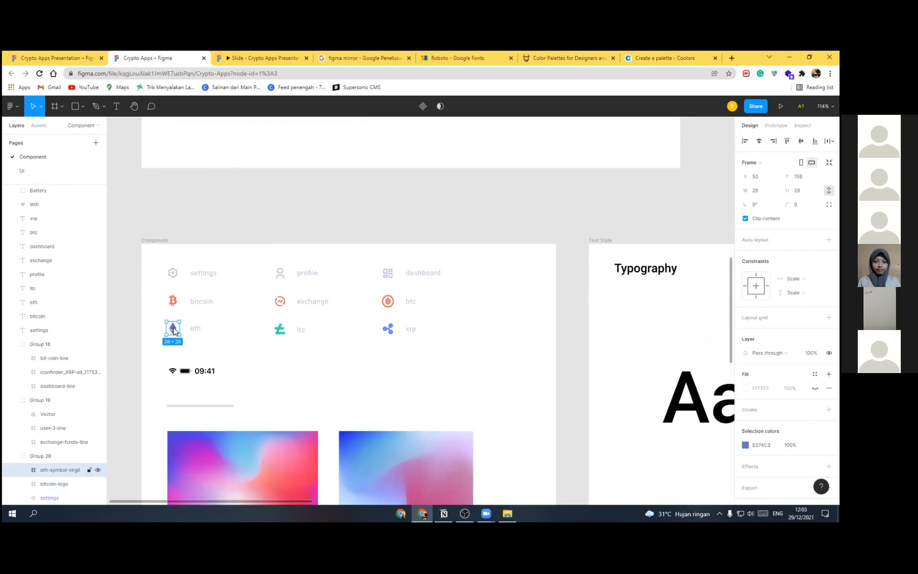
pyautogui.rightClick(198, 427)
pyautogui.click(197, 426)
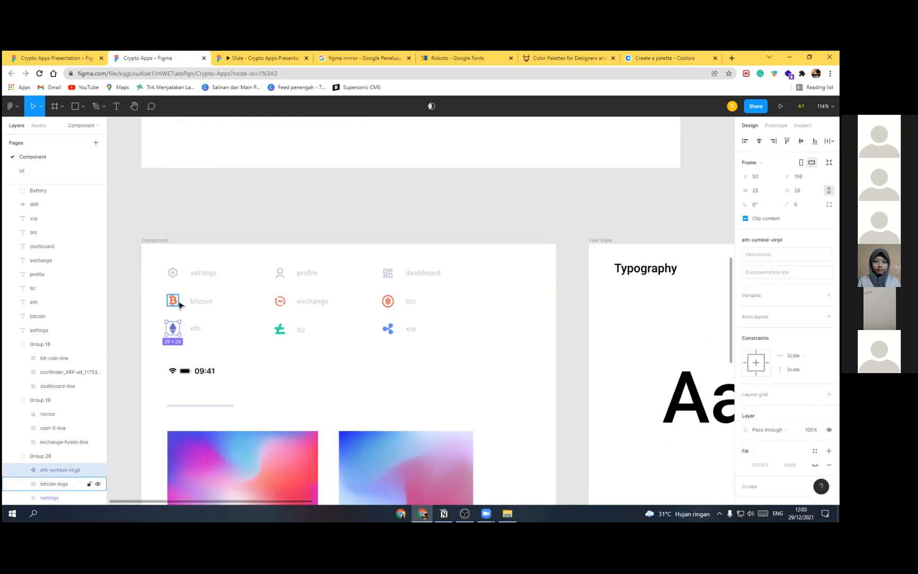
pyautogui.rightClick(171, 301)
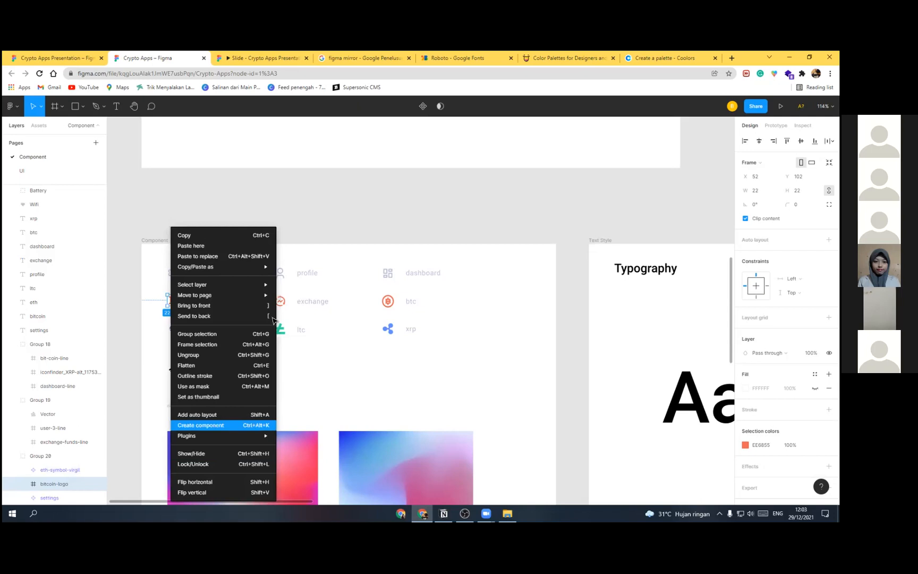
pyautogui.hotkey('ctrl', 'alt', 'k')
pyautogui.click(281, 303)
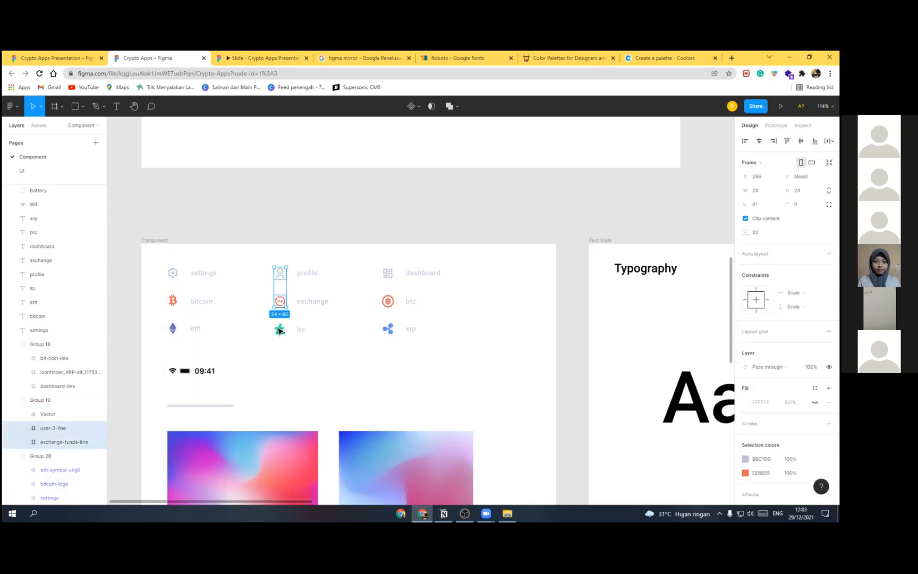
pyautogui.press('Return')
pyautogui.keyDown('shift'); pyautogui.click(387, 306); pyautogui.keyUp('shift')
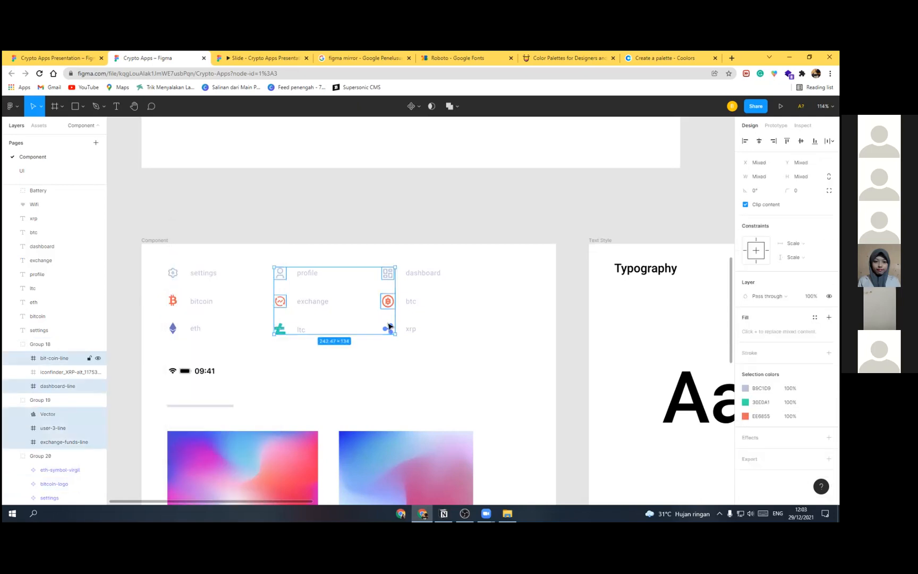
pyautogui.keyDown('shift'); pyautogui.click(389, 329); pyautogui.keyUp('shift')
pyautogui.rightClick(379, 276)
pyautogui.click(287, 245)
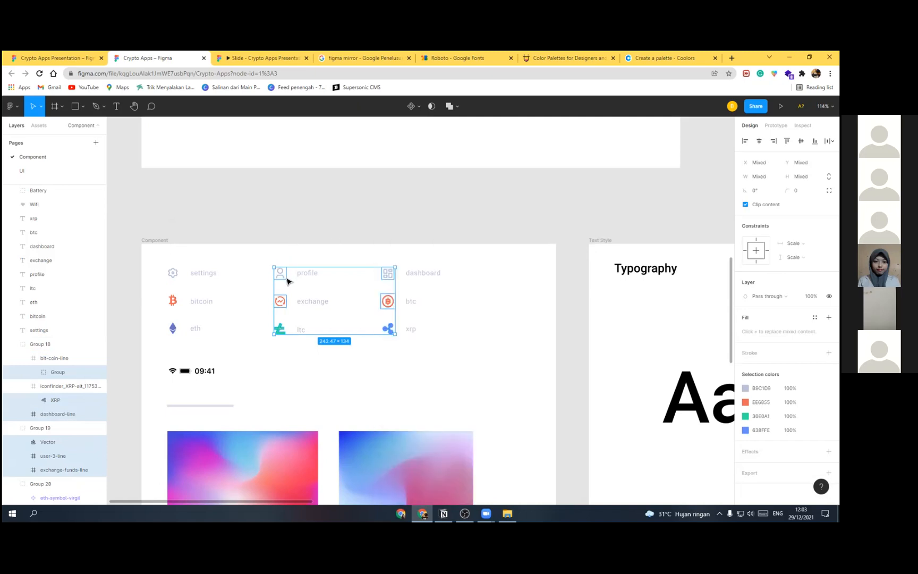
pyautogui.click(306, 236)
# Step: Turn the profile, exchange and ltc icons in the Component frame into separate components
pyautogui.click(281, 275)
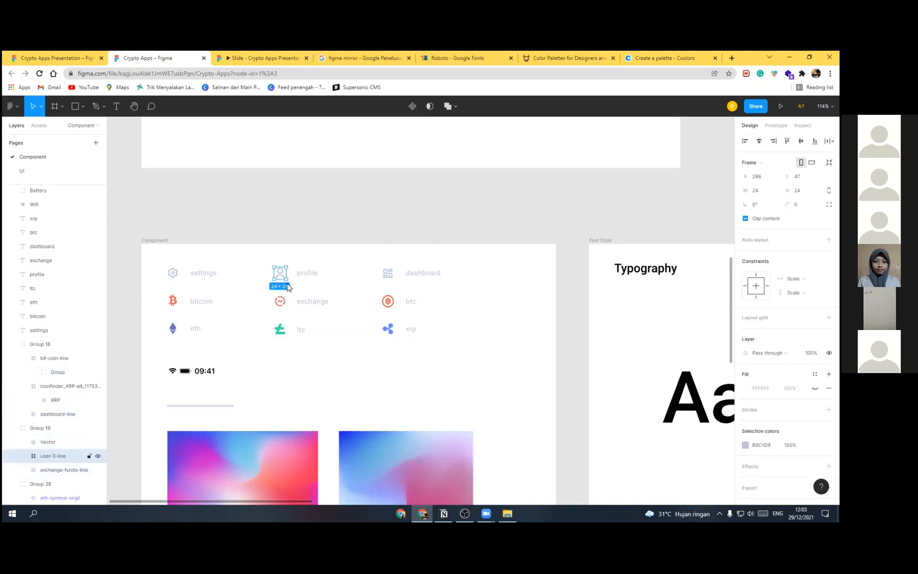
pyautogui.rightClick(299, 425)
pyautogui.click(299, 425)
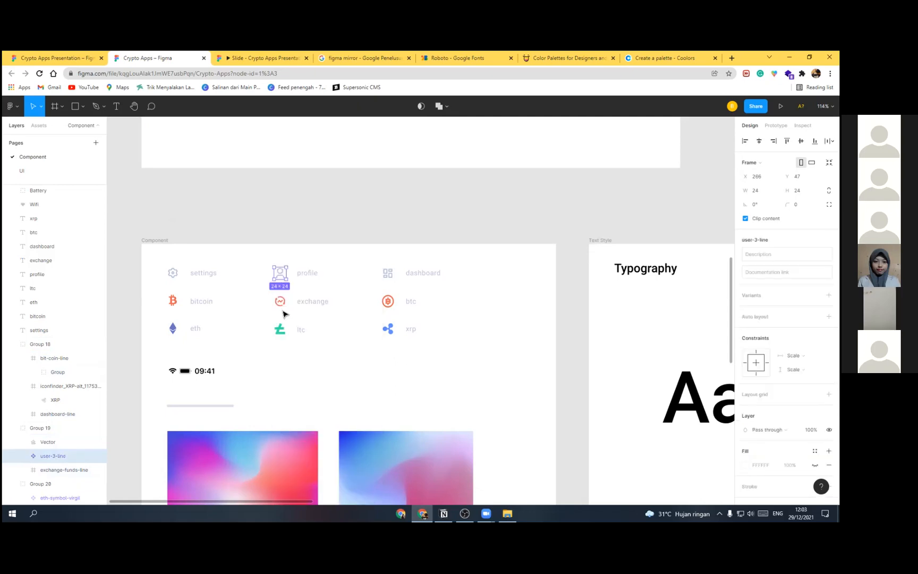
pyautogui.click(280, 301)
pyautogui.rightClick(300, 428)
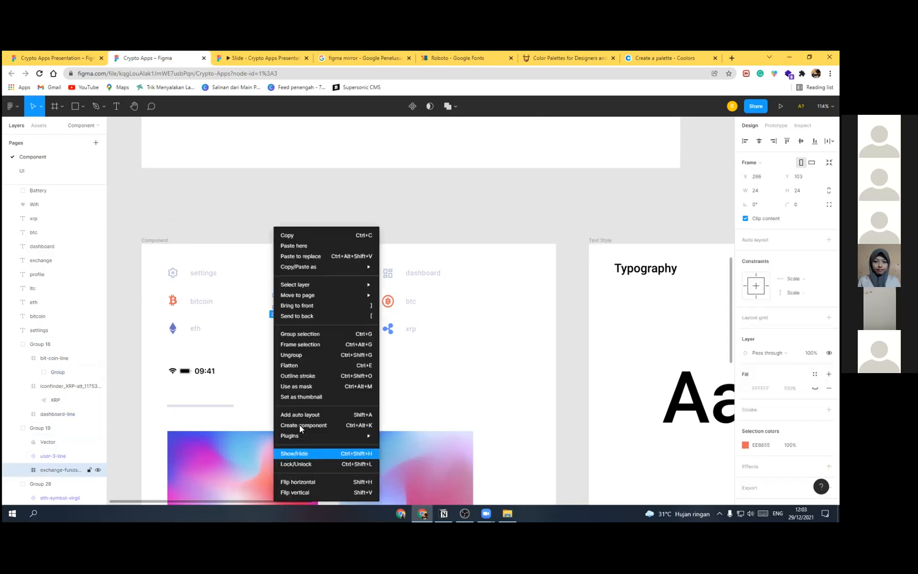
pyautogui.hotkey('ctrl', 'alt', 'k')
pyautogui.rightClick(283, 334)
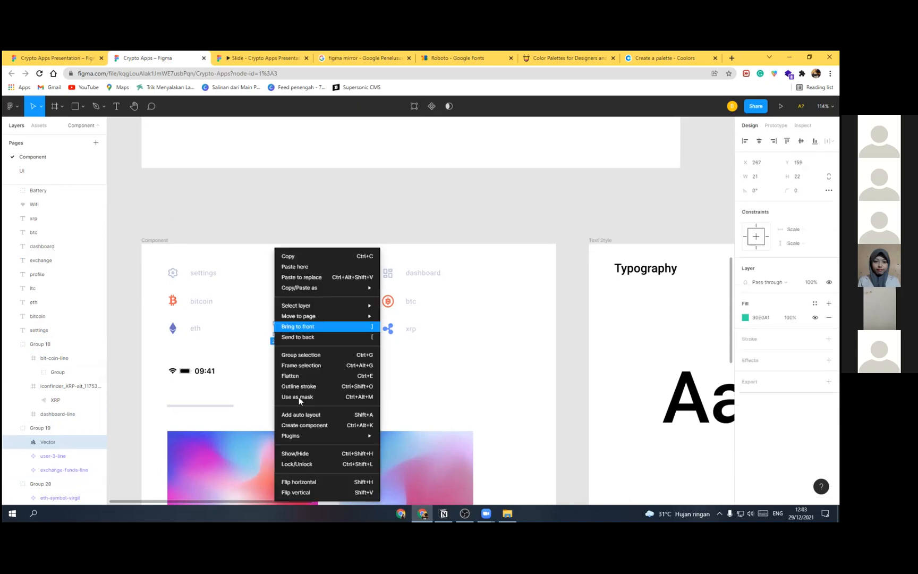
pyautogui.click(299, 426)
# Step: Turn the dashboard, btc and xrp icons in the Component frame into separate components
pyautogui.doubleClick(389, 277)
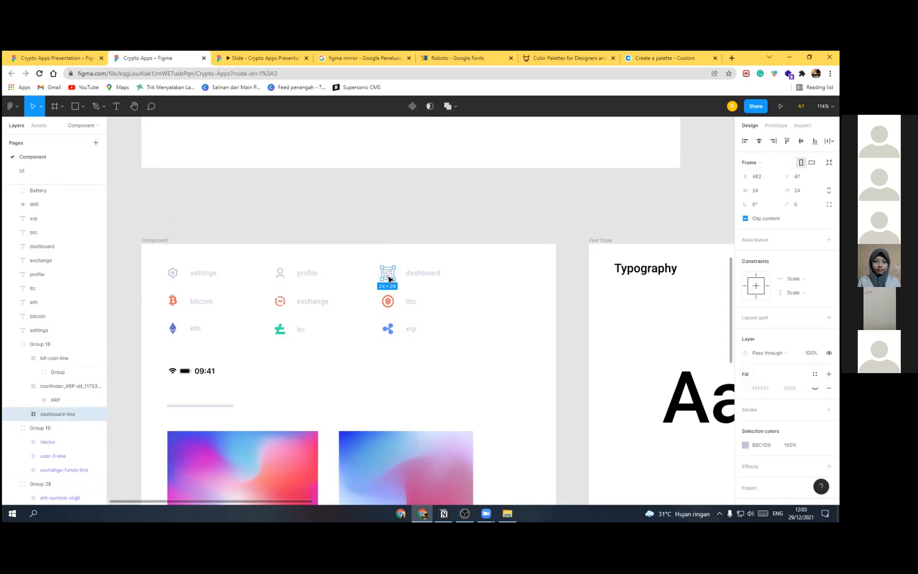
pyautogui.rightClick(386, 277)
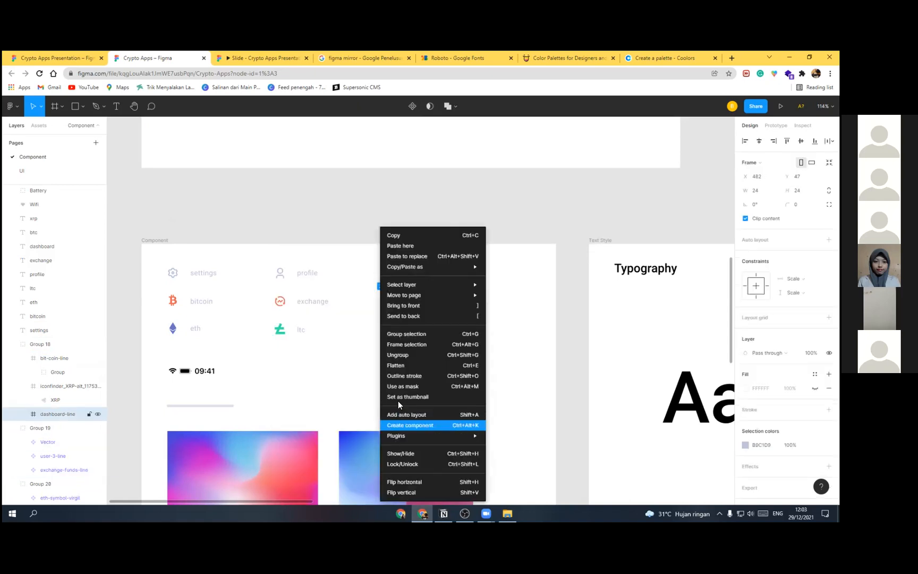
pyautogui.click(401, 425)
pyautogui.rightClick(404, 425)
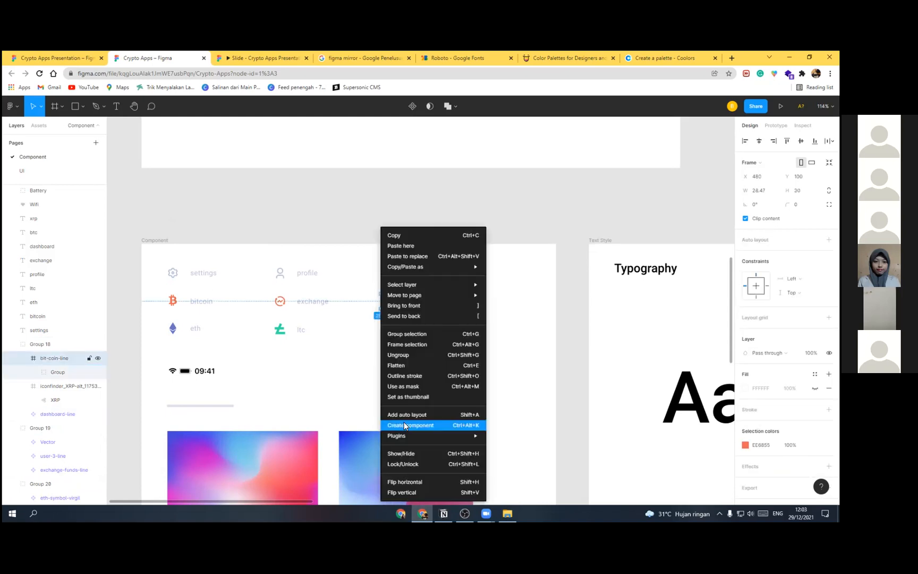
pyautogui.click(410, 425)
pyautogui.rightClick(390, 330)
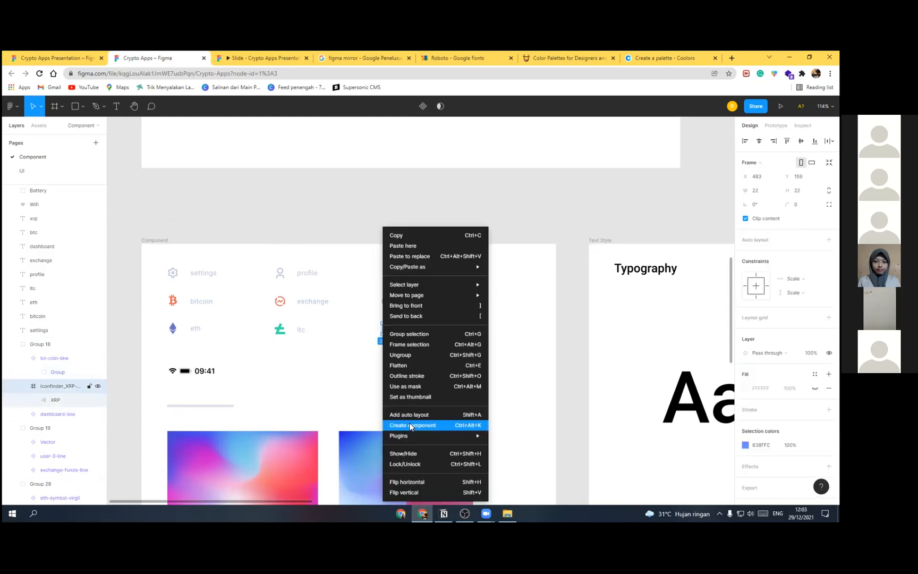
pyautogui.click(412, 425)
# Step: Check the icons of the Component frame among the file's local components, then return to the layer list
pyautogui.click(172, 189)
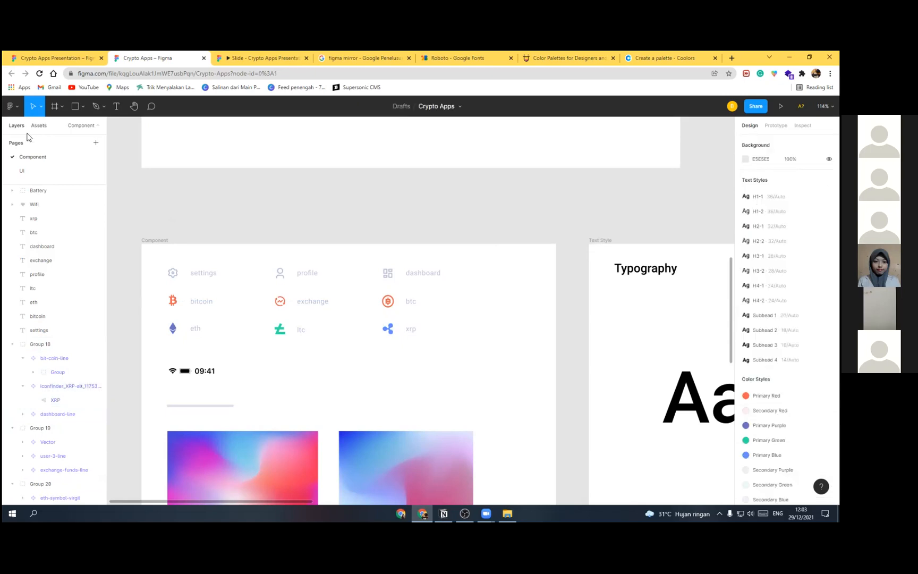
pyautogui.hotkey('alt', '2')
pyautogui.click(9, 175)
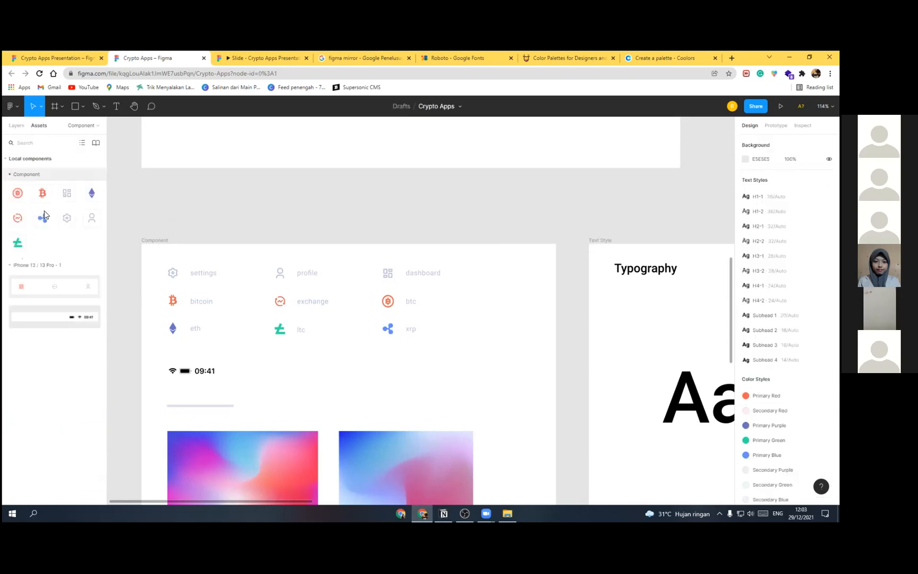
pyautogui.click(16, 128)
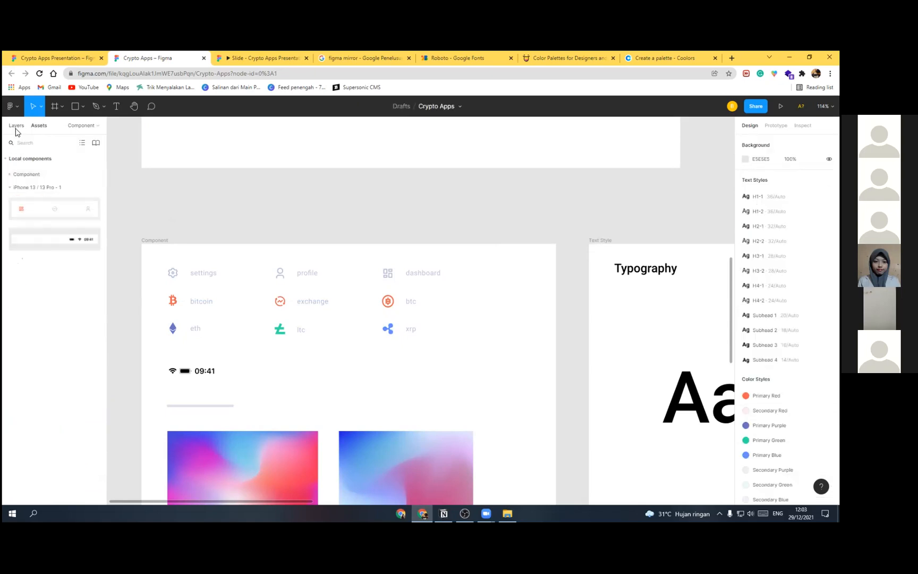
pyautogui.scroll(2, 343, 304)
pyautogui.scroll(-5, 373, 222)
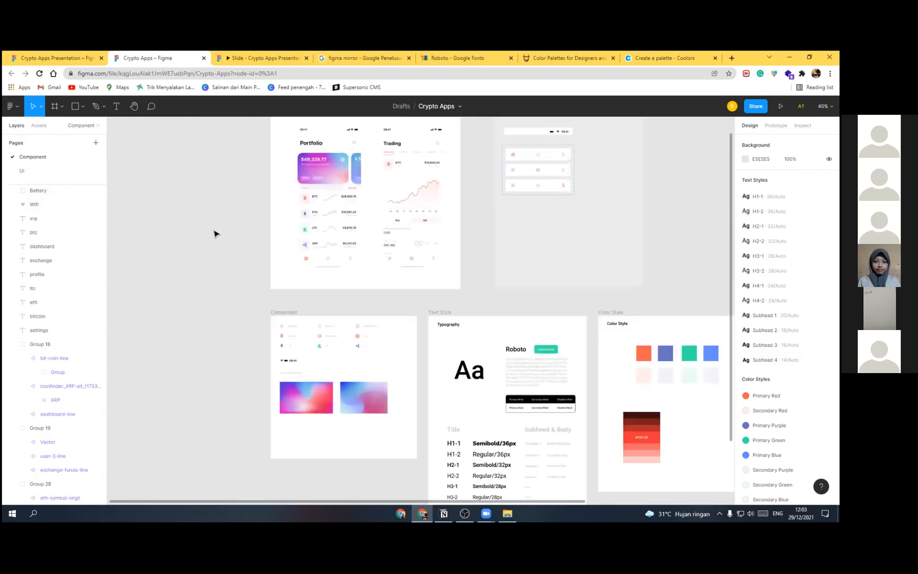
# Step: Place the Component page's Reference image on the UI page
pyautogui.click(37, 171)
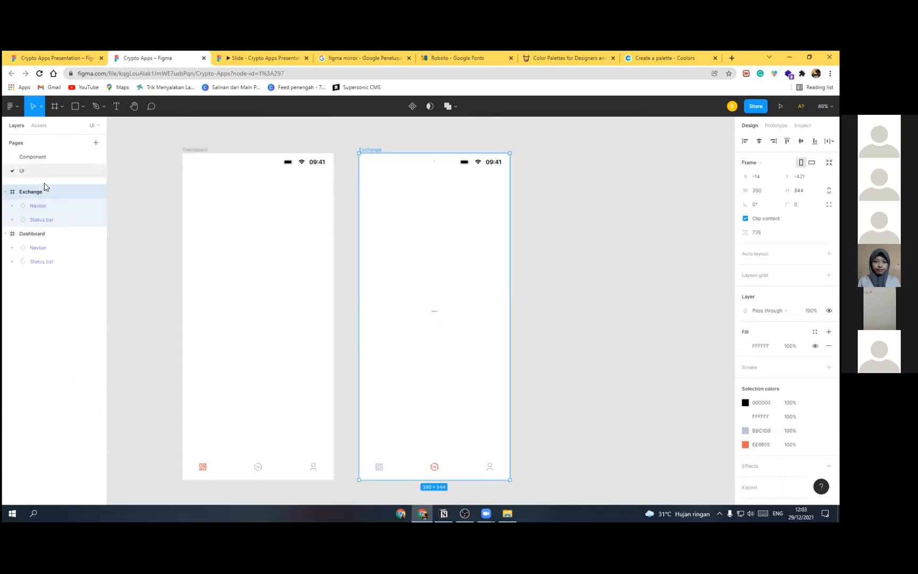
pyautogui.click(42, 157)
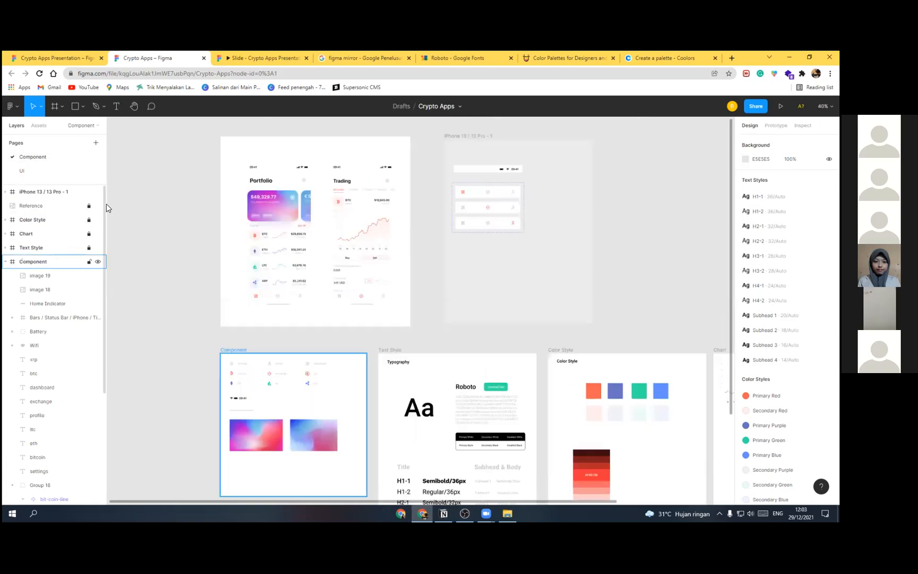
pyautogui.click(80, 205)
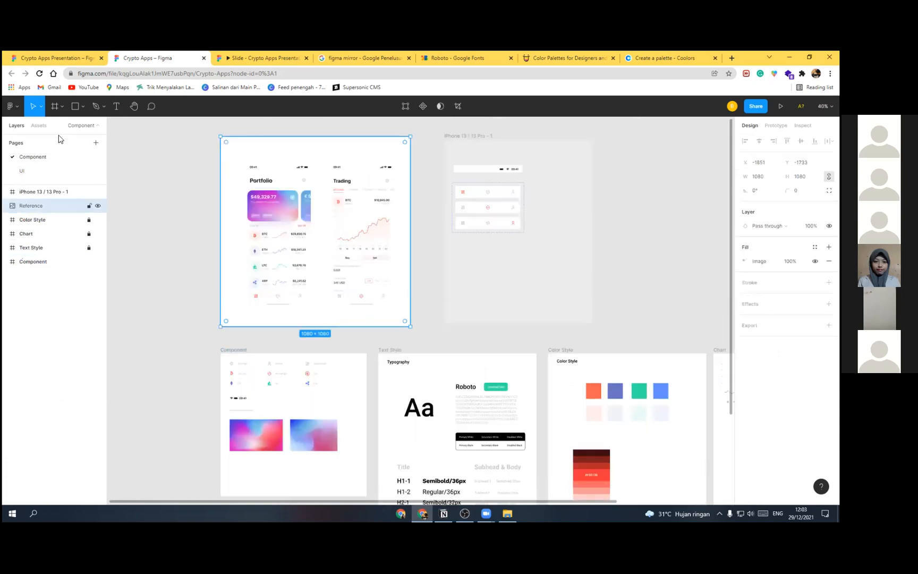
pyautogui.press('Delete')
pyautogui.click(37, 172)
pyautogui.click(516, 303)
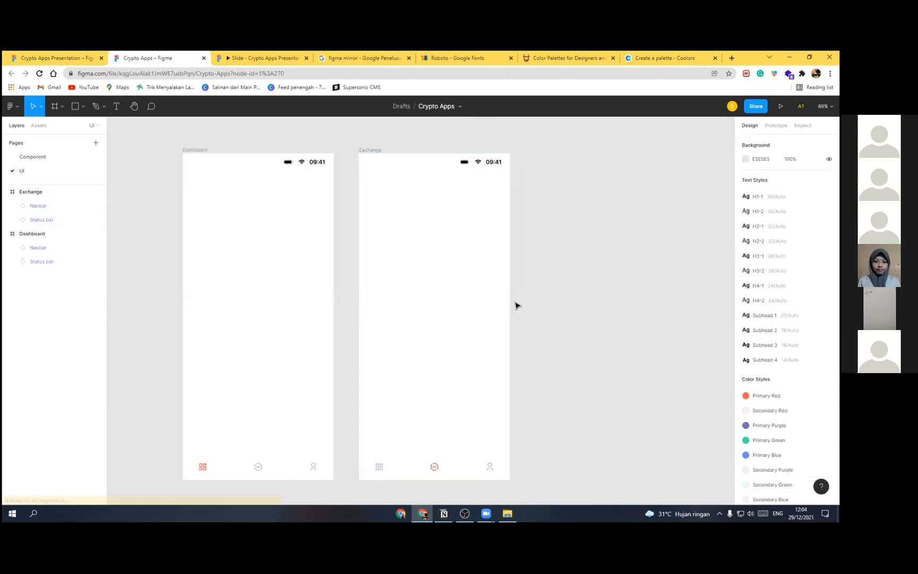
pyautogui.hotkey('ctrl', 'v')
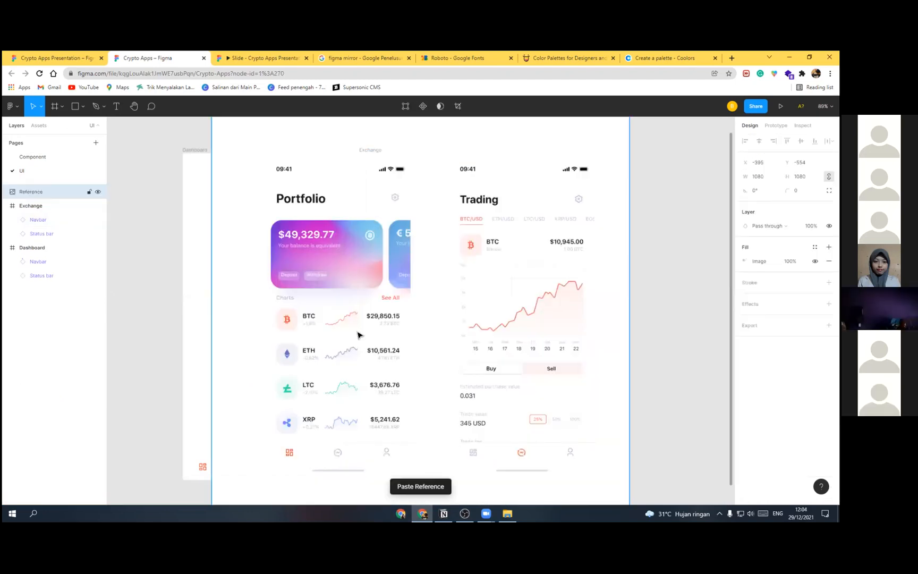
# Step: Scale the Reference image to about 873 × 873 and place it beside the Dashboard frame, bottom-aligned at about X -1432, Y -450
pyautogui.scroll(-5, 454, 293)
pyautogui.moveTo(454, 293); pyautogui.dragTo(242, 289)
pyautogui.moveTo(321, 205); pyautogui.dragTo(290, 248)
pyautogui.moveTo(263, 315); pyautogui.dragTo(291, 310)
pyautogui.moveTo(324, 227); pyautogui.dragTo(319, 232)
pyautogui.moveTo(297, 283); pyautogui.dragTo(300, 278)
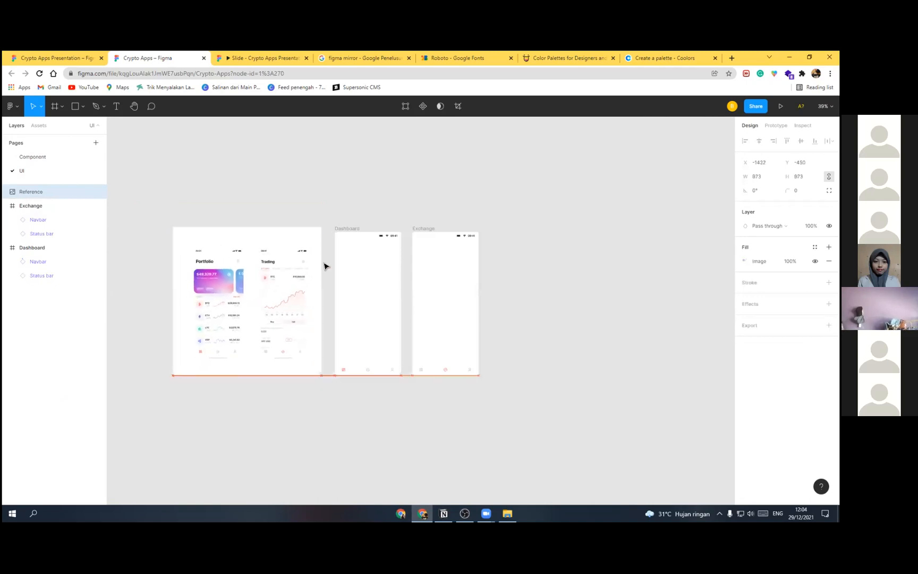
# Step: Add a column layout grid to the Dashboard frame with 6 columns and a margin of 20
pyautogui.click(352, 229)
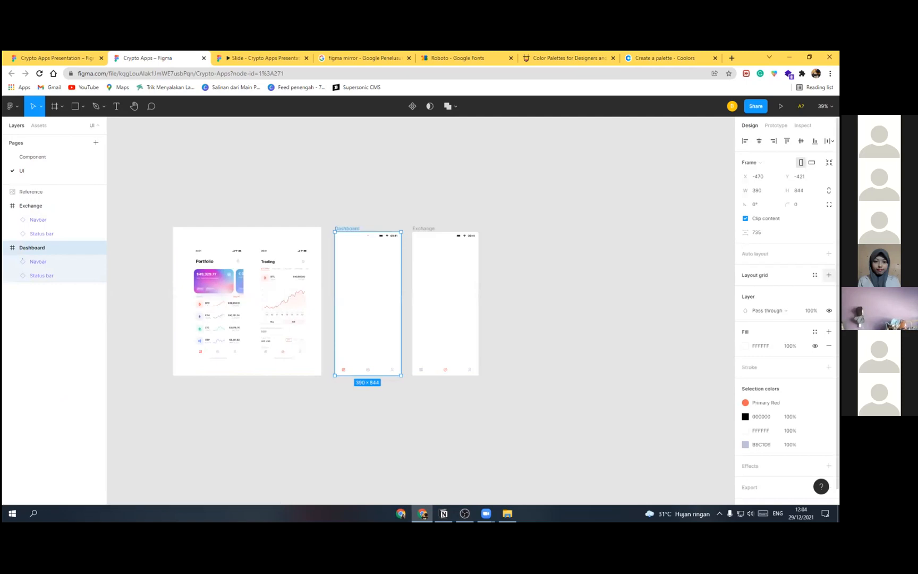
pyautogui.click(829, 275)
pyautogui.click(745, 289)
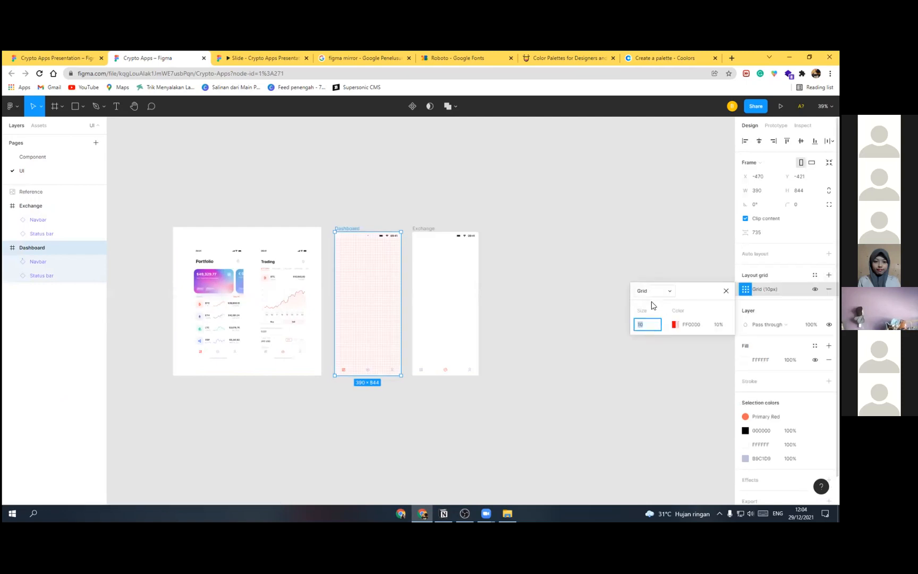
pyautogui.click(655, 291)
pyautogui.click(655, 303)
pyautogui.write('6')
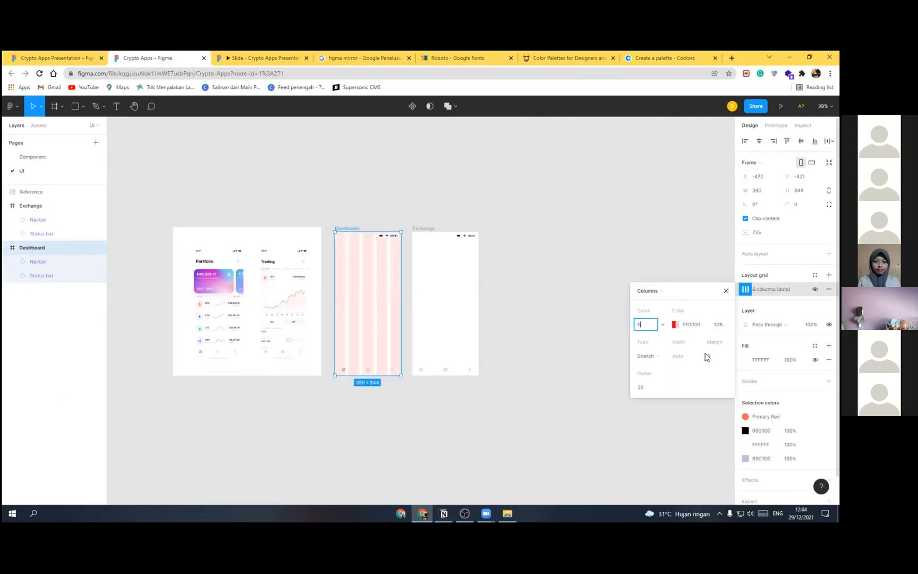
pyautogui.click(714, 362)
pyautogui.write('20')
pyautogui.press('Return')
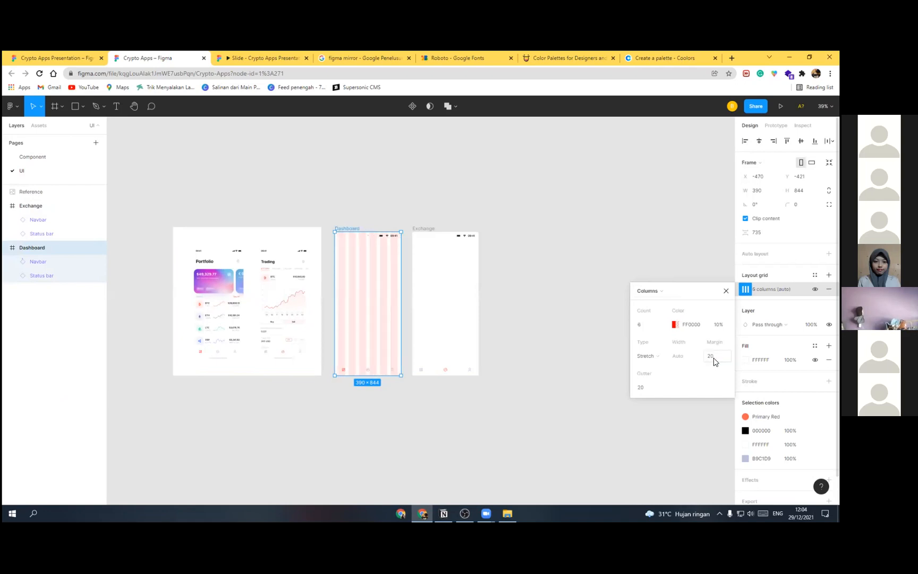
pyautogui.click(407, 325)
# Step: Scale the Reference image to about 809 × 809 and top-align it beside the Dashboard frame at about X -1312, Y -421
pyautogui.click(281, 313)
pyautogui.scroll(2, 236, 241)
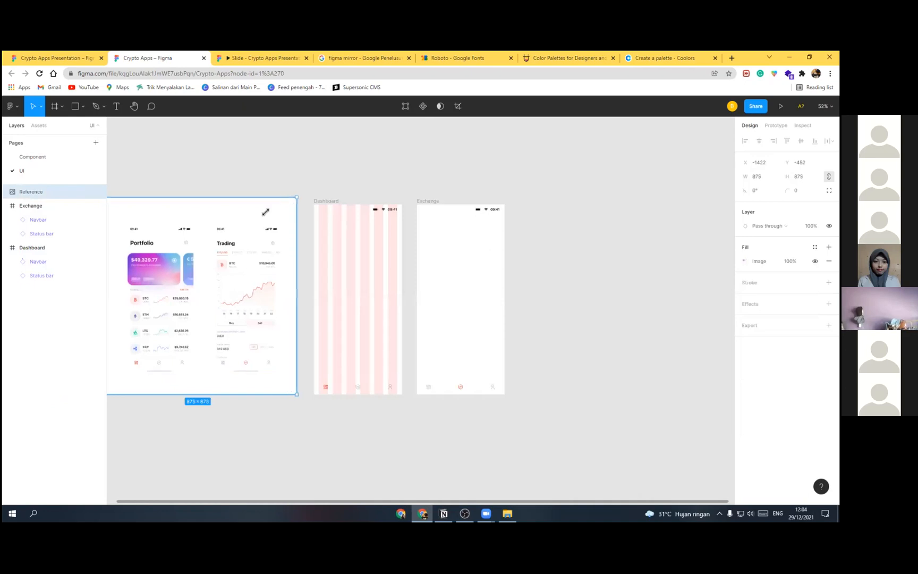
pyautogui.moveTo(297, 197); pyautogui.dragTo(282, 212)
pyautogui.moveTo(251, 264); pyautogui.dragTo(276, 258)
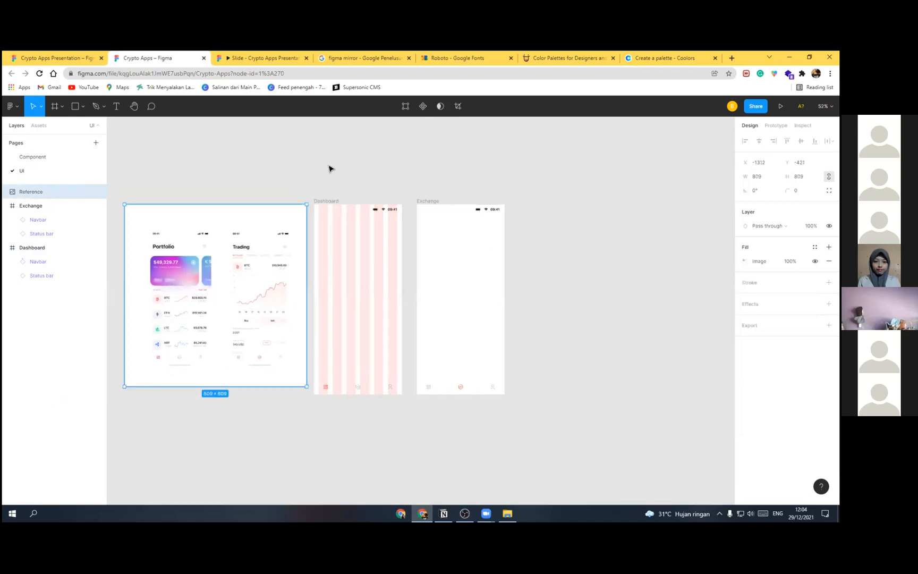
# Step: Add the text "Portofolio" to the upper part of the Dashboard frame and place it at about X 20, Y 99
pyautogui.scroll(1, 214, 159)
pyautogui.press('t')
pyautogui.click(323, 247)
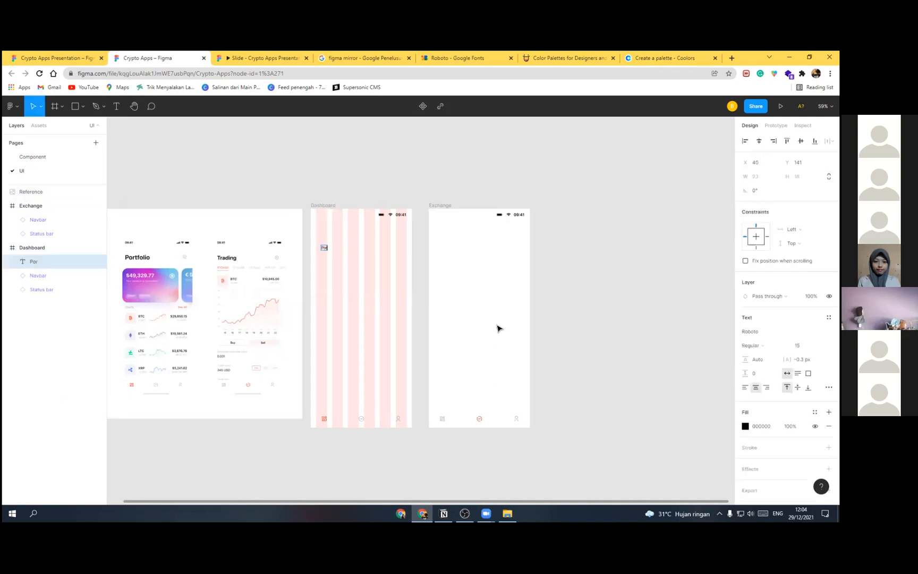
pyautogui.write('Portofolio')
pyautogui.press('Escape')
pyautogui.scroll(1, 541, 295)
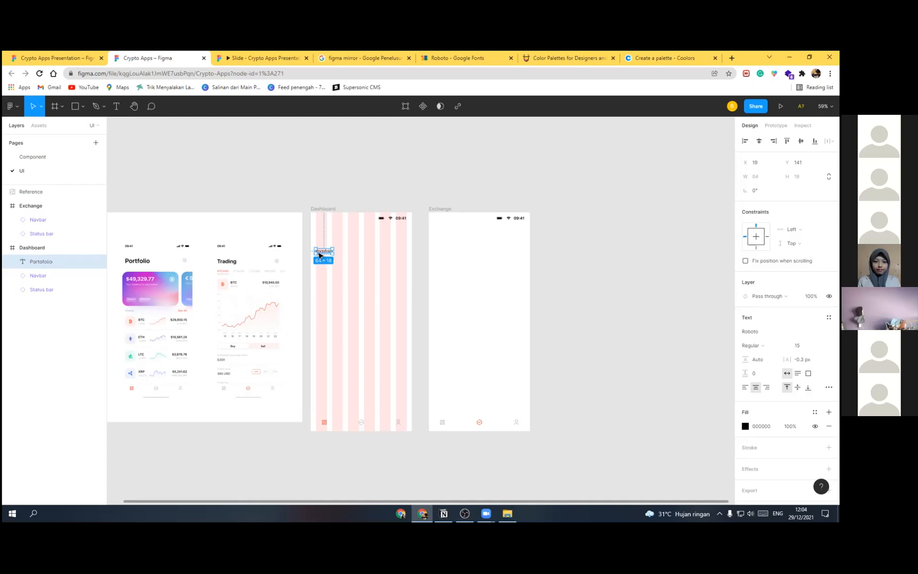
pyautogui.moveTo(324, 241); pyautogui.dragTo(324, 231)
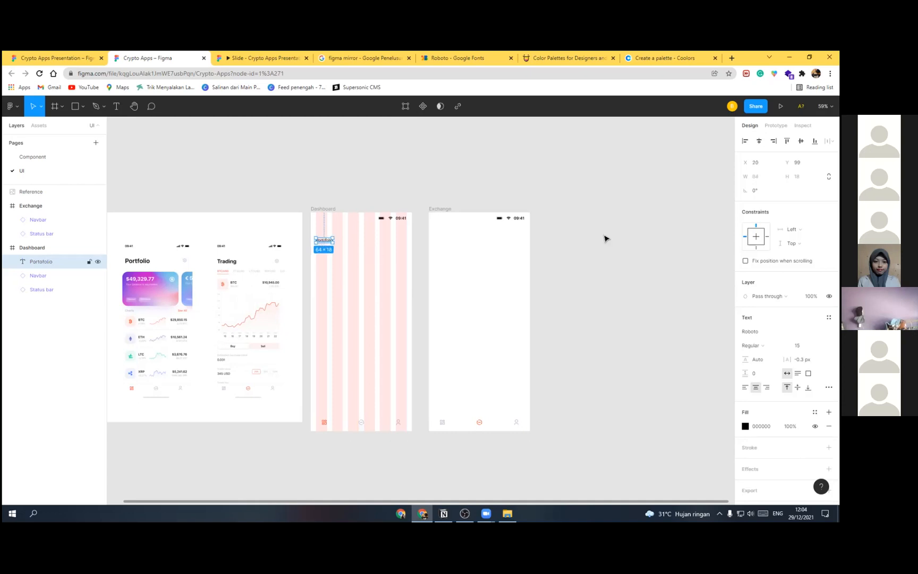
# Step: Move the Portofolio title up to about Y 80 and apply the H2-1 text style to it
pyautogui.click(829, 317)
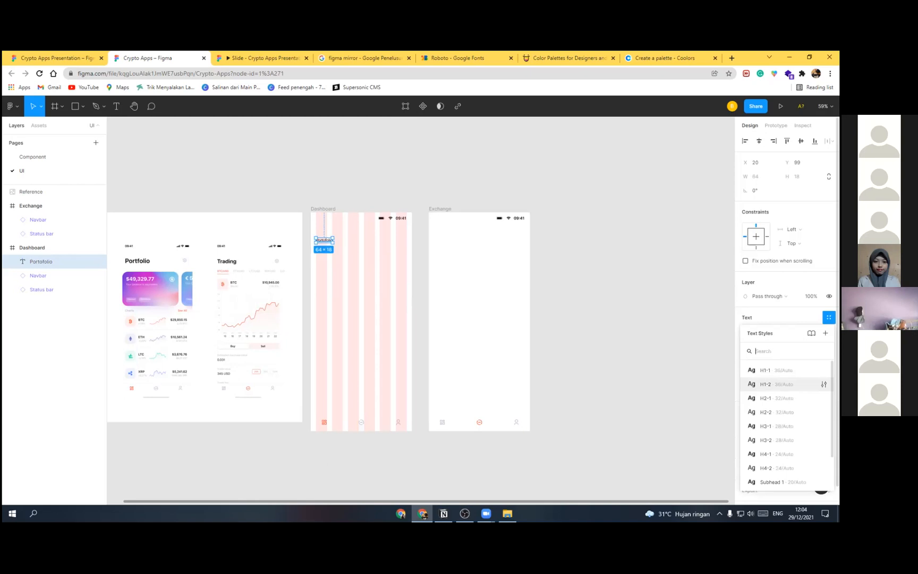
pyautogui.scroll(-2, 783, 464)
pyautogui.scroll(2, 783, 425)
pyautogui.click(784, 370)
pyautogui.moveTo(333, 246); pyautogui.dragTo(357, 237)
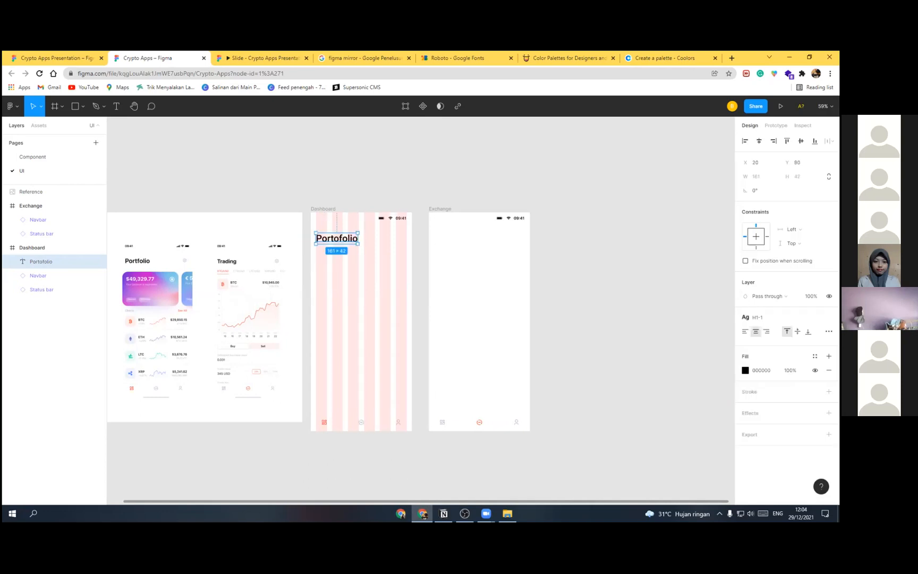
pyautogui.click(759, 317)
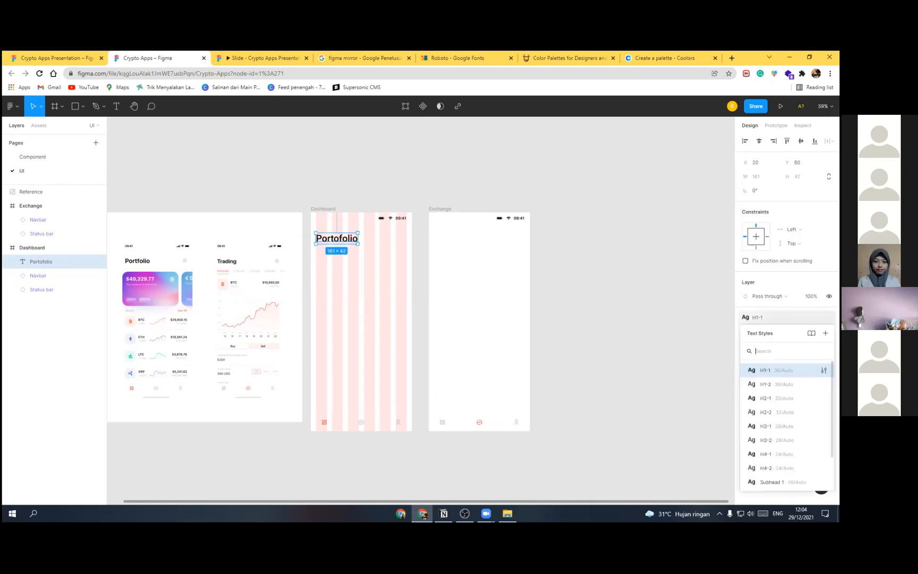
pyautogui.click(780, 398)
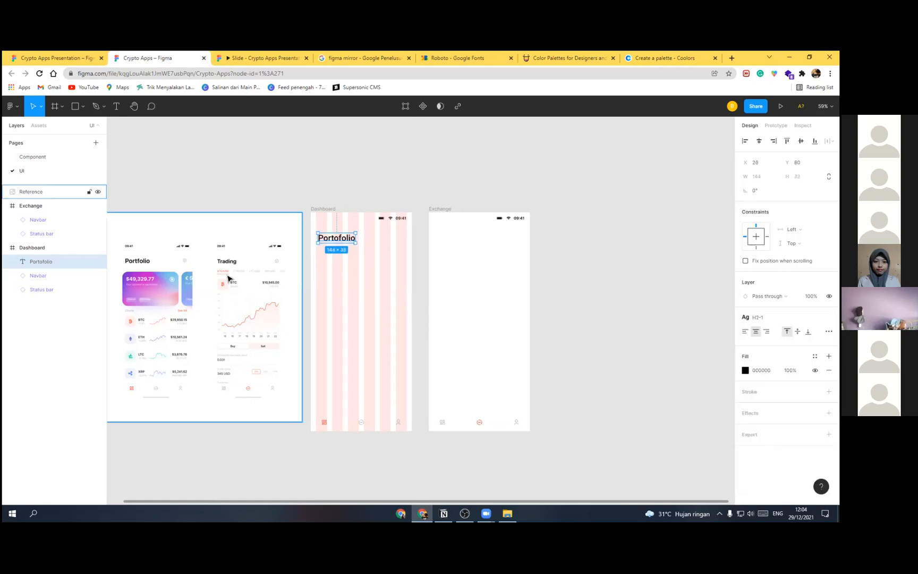
# Step: Enlarge the Reference image slightly and keep it beside the Dashboard frame
pyautogui.click(302, 215)
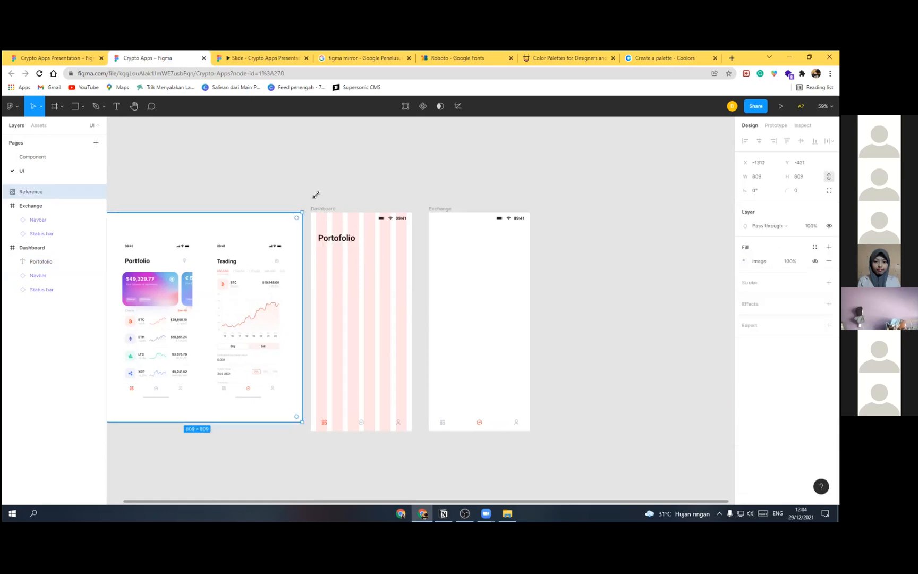
pyautogui.moveTo(251, 276); pyautogui.dragTo(248, 281)
pyautogui.click(275, 178)
# Step: Place the settings icon component on the Dashboard frame in line with the Portofolio title, at about X 306, Y 87
pyautogui.hotkey('alt', '2')
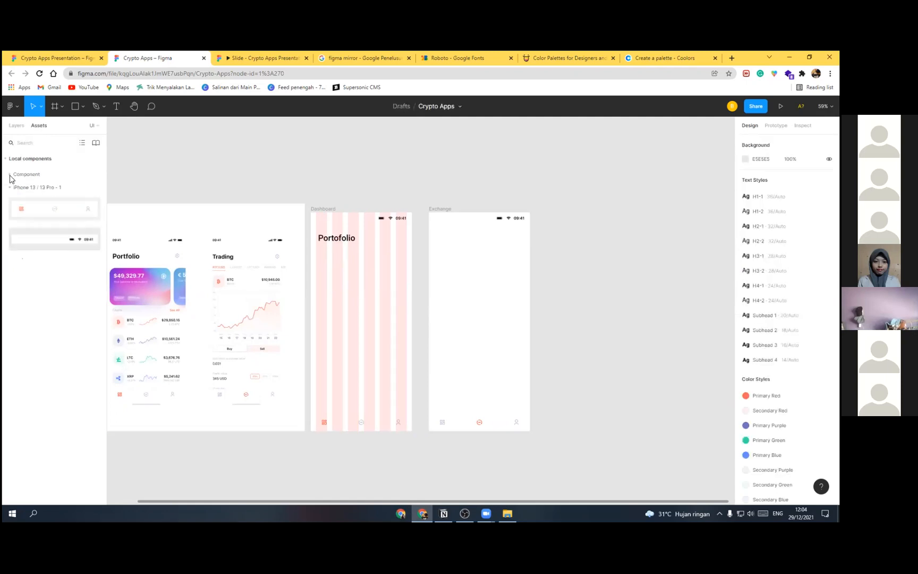
pyautogui.click(10, 175)
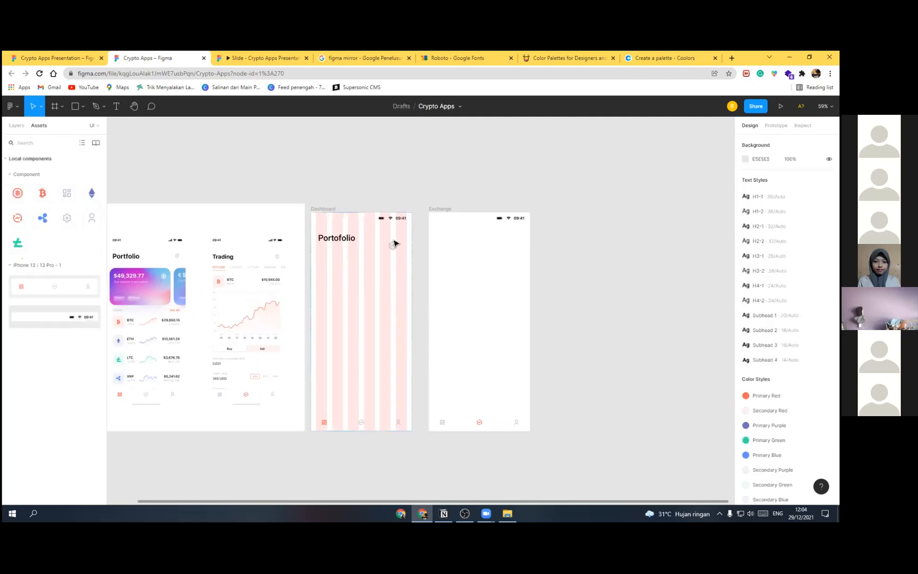
pyautogui.scroll(3, 395, 241)
pyautogui.moveTo(396, 242)
pyautogui.mouseDown()
pyautogui.moveTo(406, 243)
pyautogui.moveTo(390, 240)
pyautogui.mouseUp()
pyautogui.scroll(3, 393, 242)
pyautogui.scroll(2, 390, 241)
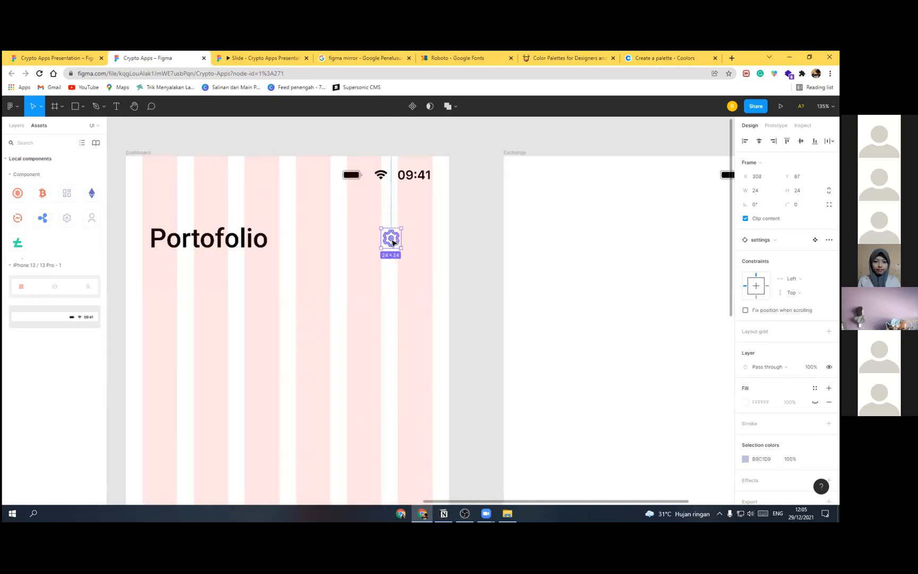
pyautogui.scroll(3, 390, 241)
pyautogui.moveTo(390, 240); pyautogui.dragTo(387, 239)
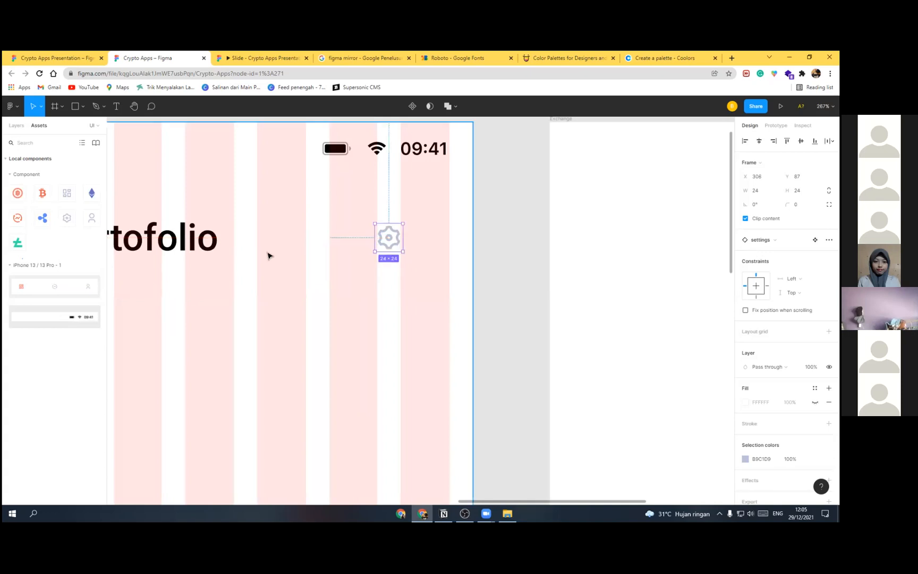
# Step: Align the Portofolio title with the first grid column at about X 20, Y 81
pyautogui.scroll(-3, 203, 249)
pyautogui.click(202, 251)
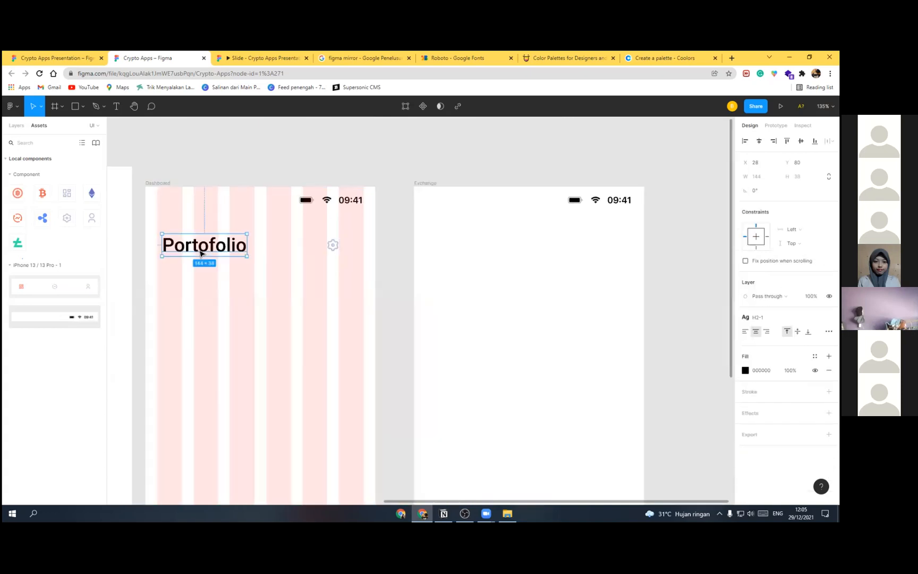
pyautogui.moveTo(201, 252); pyautogui.dragTo(195, 251)
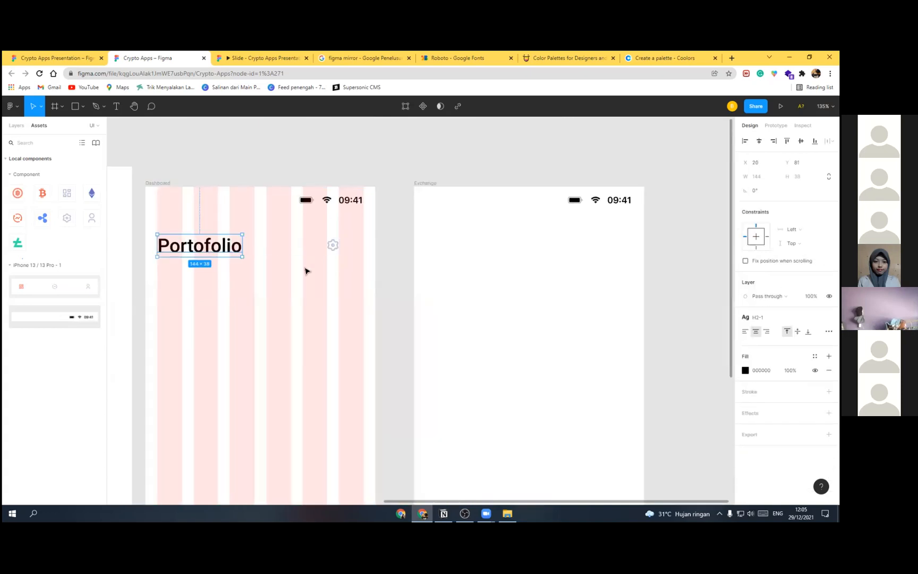
# Step: Compare the Dashboard header with the reference and look over the Component page, then return to the UI page
pyautogui.scroll(-2, 290, 267)
pyautogui.scroll(1, 276, 265)
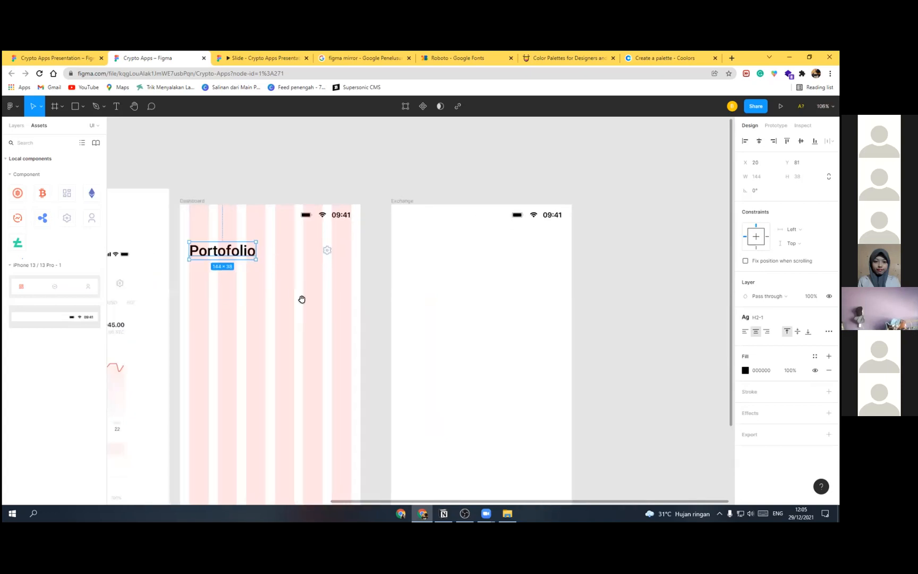
pyautogui.hscroll(-2, 408, 279)
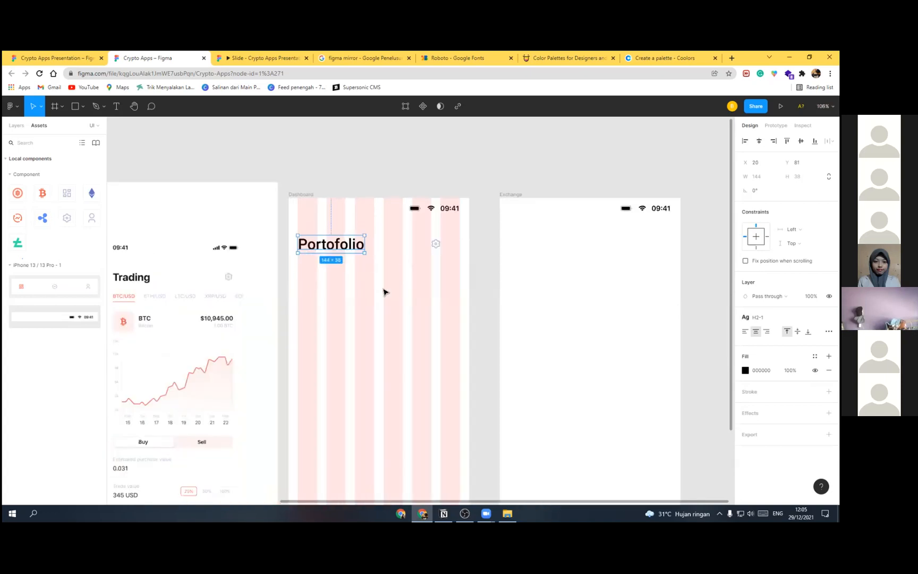
pyautogui.hscroll(-1, 364, 271)
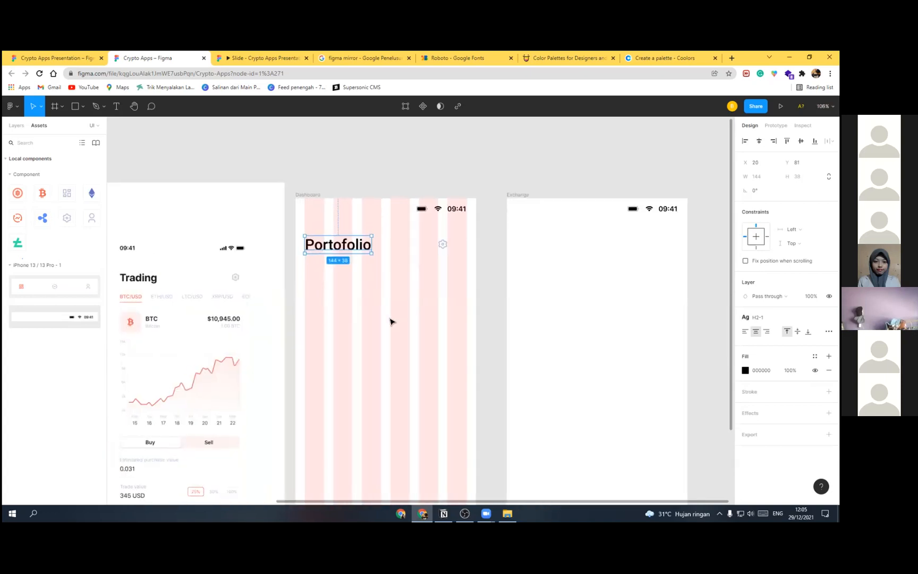
pyautogui.scroll(3, 432, 259)
pyautogui.click(435, 260)
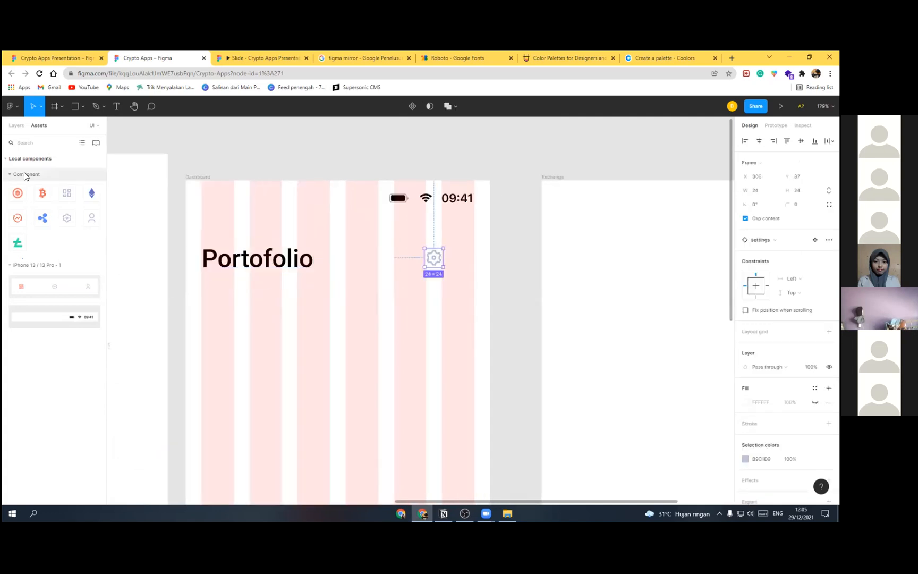
pyautogui.click(17, 126)
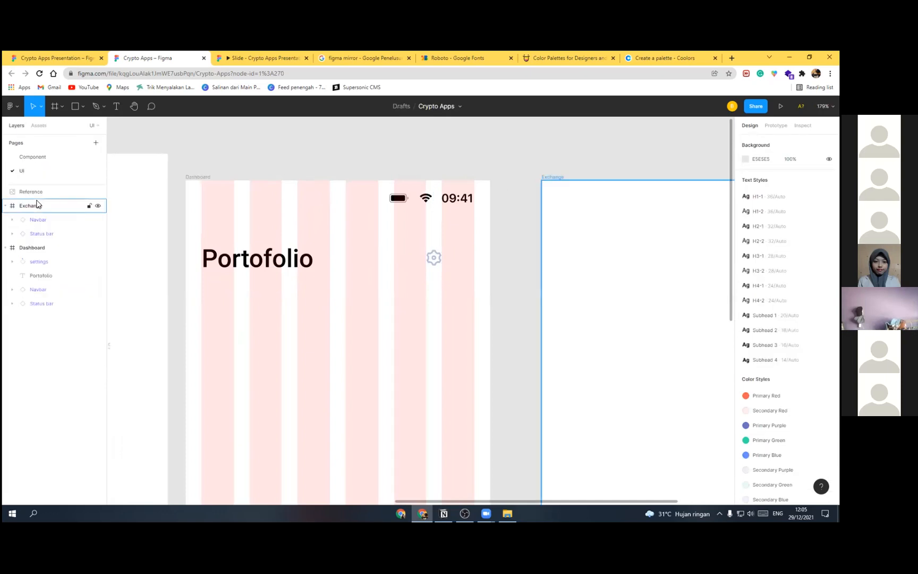
pyautogui.click(45, 156)
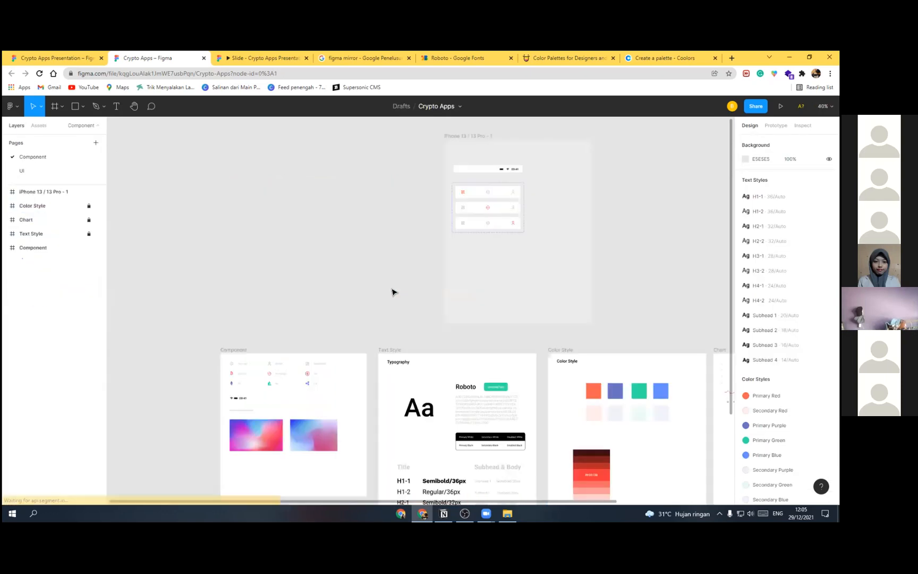
pyautogui.scroll(-1, 443, 280)
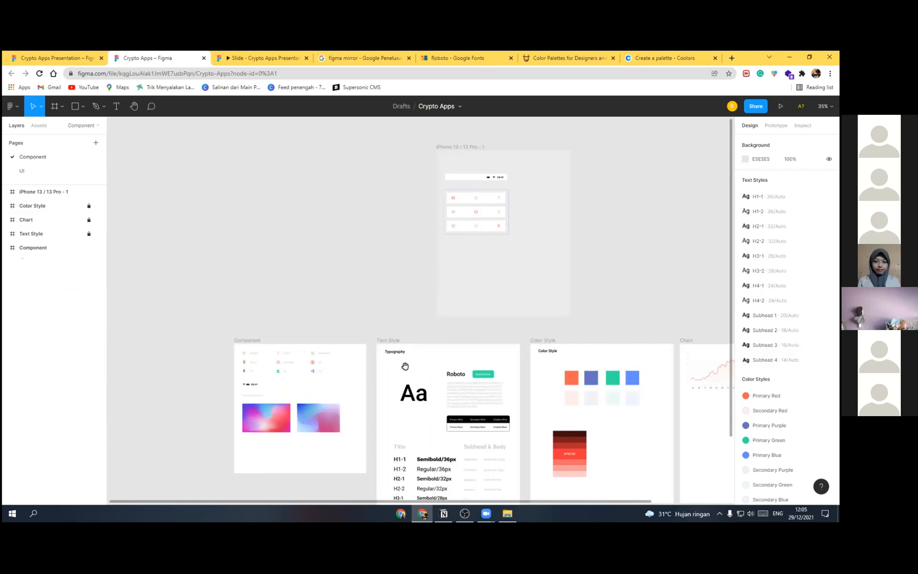
pyautogui.scroll(1, 305, 377)
pyautogui.scroll(1, 308, 372)
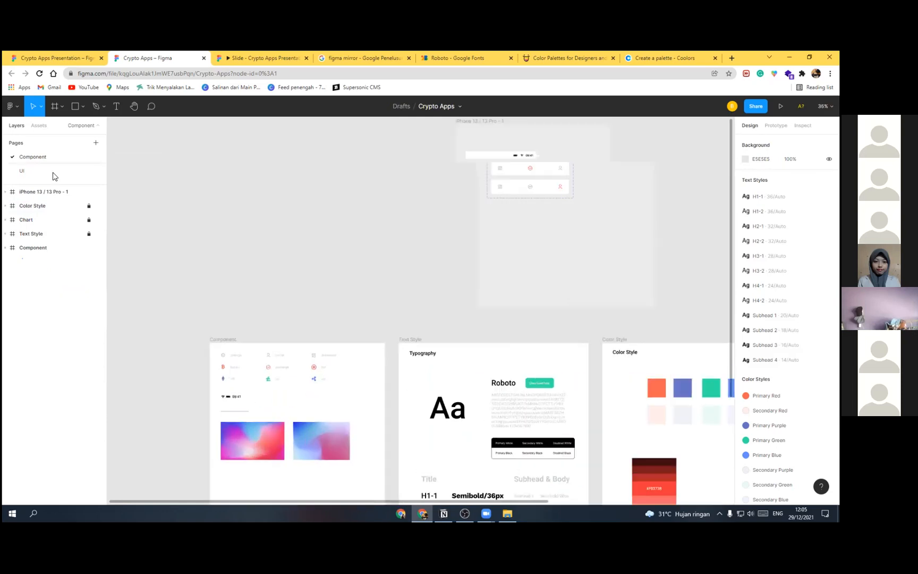
pyautogui.press('pagedown')
pyautogui.scroll(-1, 317, 268)
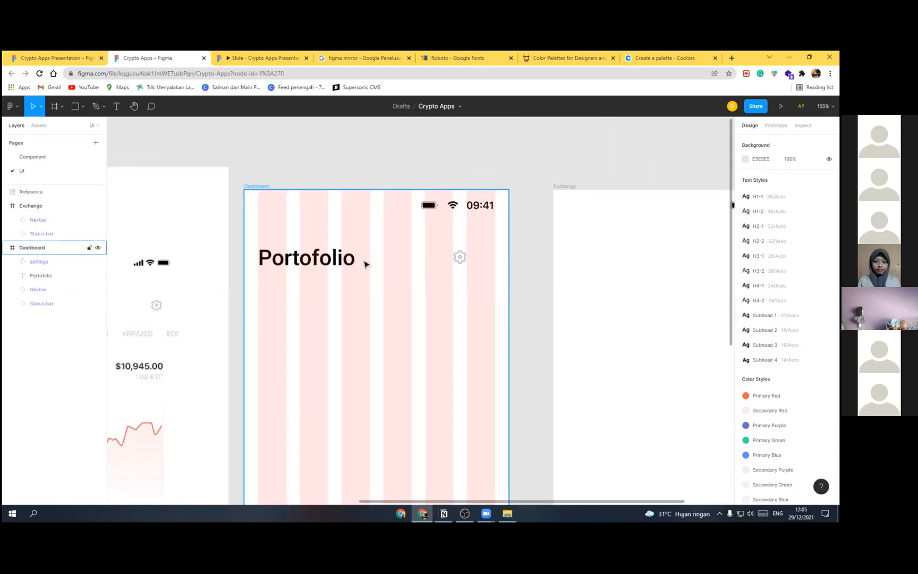
pyautogui.scroll(-3, 303, 325)
pyautogui.hscroll(-3, 375, 261)
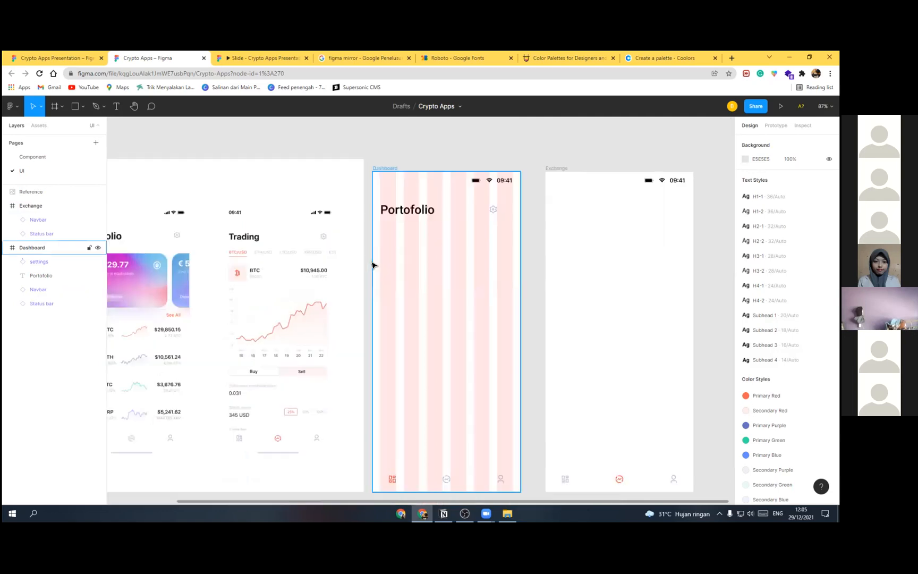
pyautogui.scroll(-1, 362, 263)
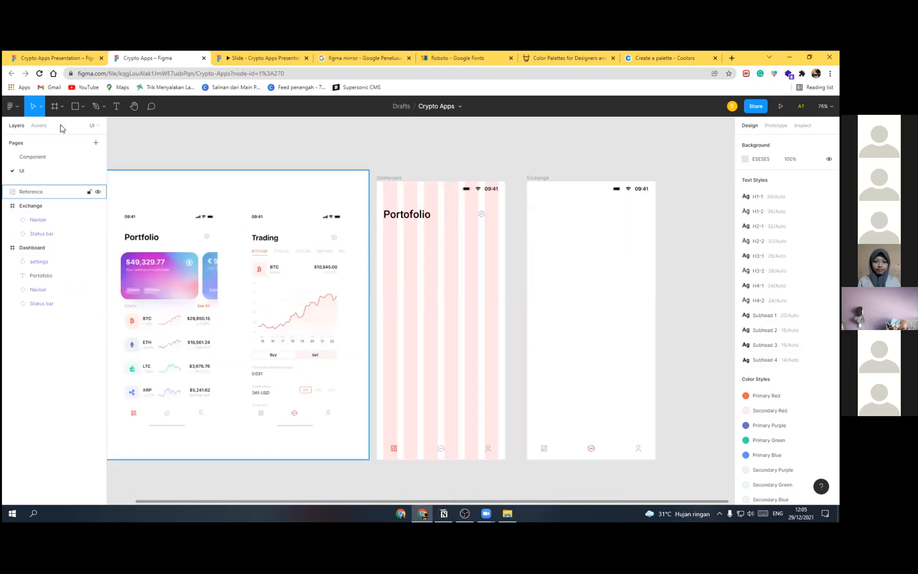
# Step: Draw a card rectangle about 247 × 168 under the Portofolio title at about X 20, Y 159, and round its corners
pyautogui.click(73, 108)
pyautogui.click(394, 251)
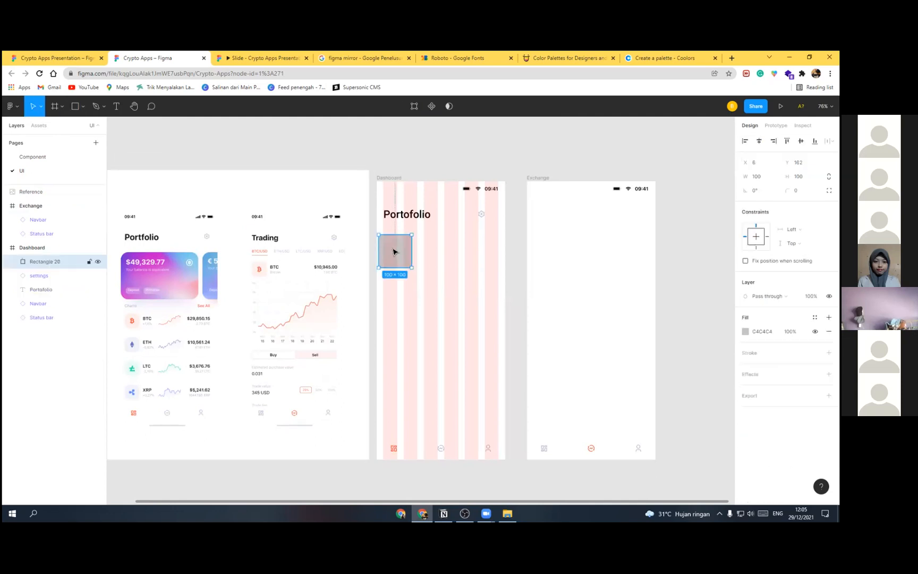
pyautogui.moveTo(401, 251); pyautogui.dragTo(405, 250)
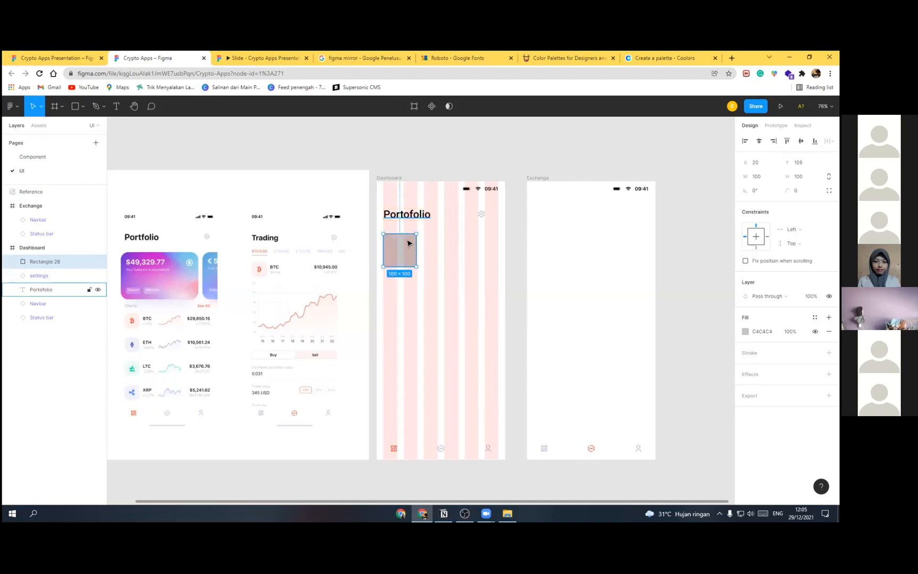
pyautogui.moveTo(466, 249); pyautogui.dragTo(443, 285)
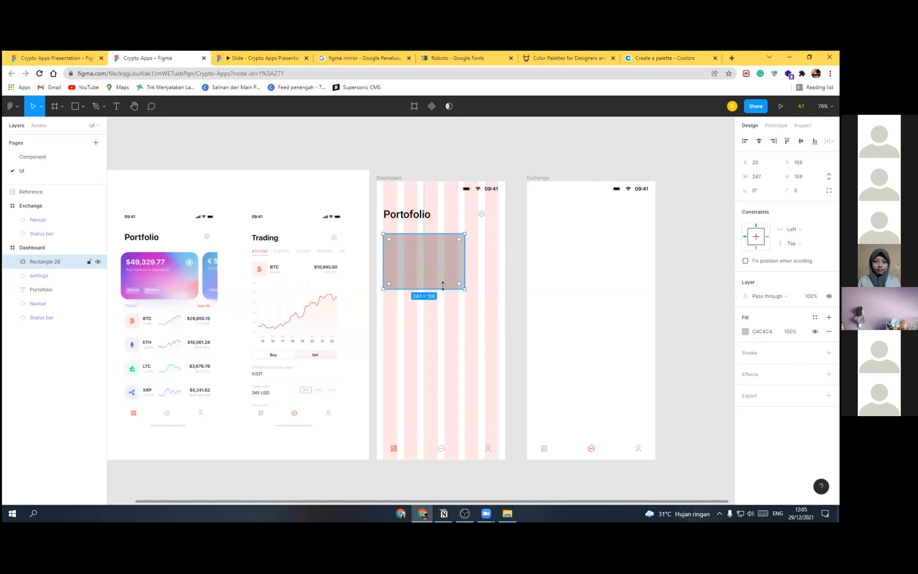
pyautogui.click(798, 190)
pyautogui.click(49, 171)
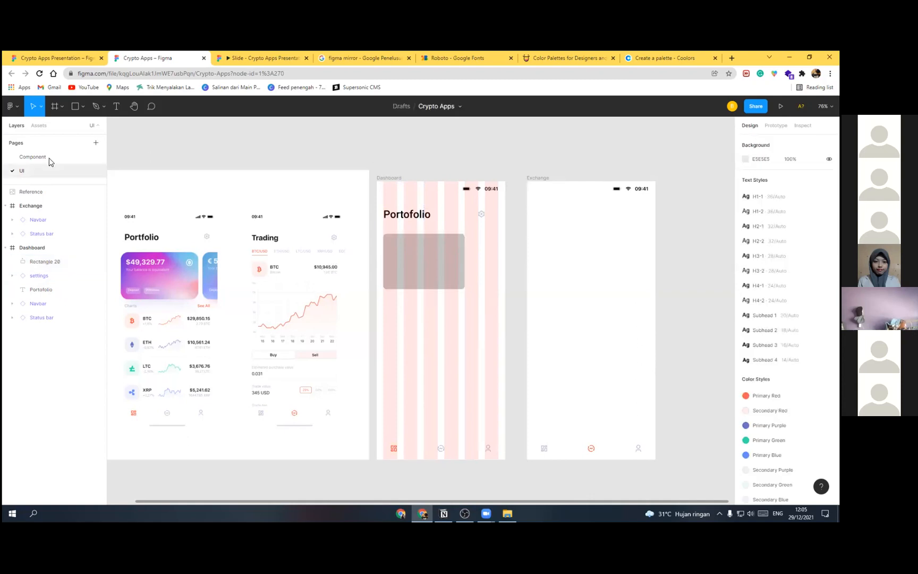
# Step: Copy the first purple-and-red gradient image from the Component page and paste it into the Dashboard frame on the UI page
pyautogui.click(49, 158)
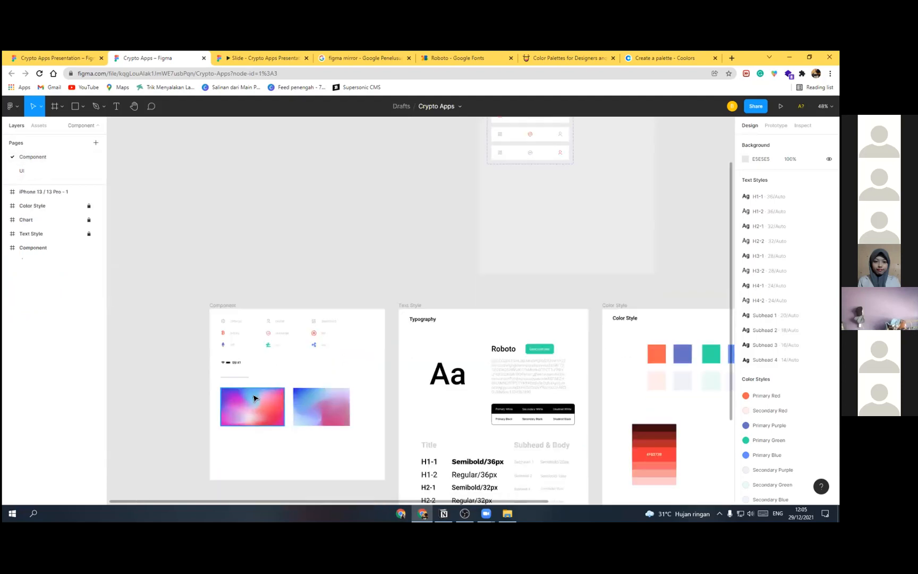
pyautogui.click(282, 397)
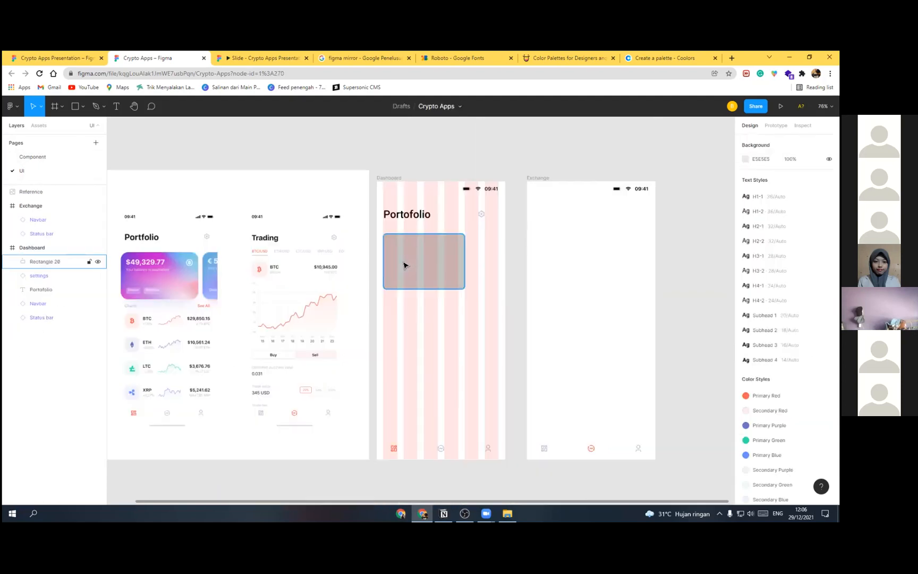
pyautogui.click(403, 265)
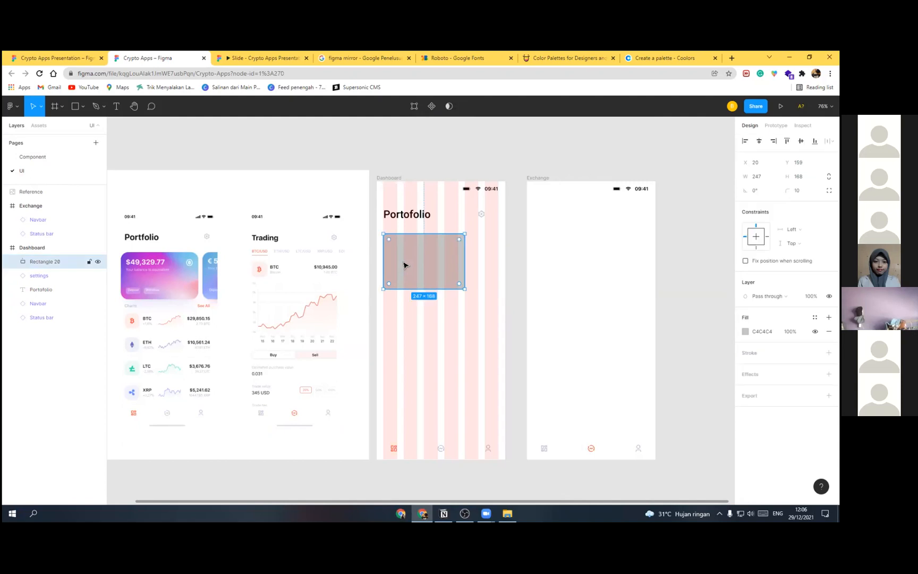
pyautogui.hotkey('ctrl', 'v')
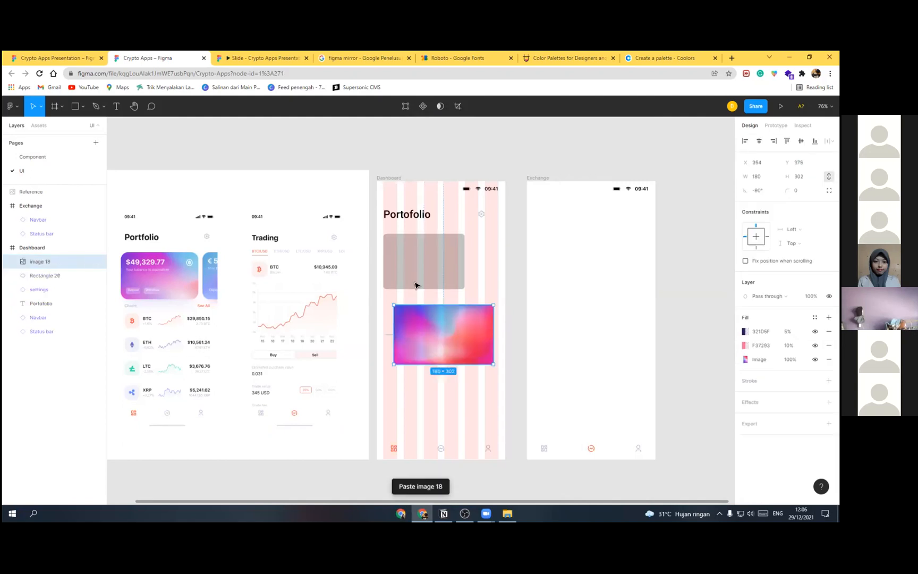
# Step: Move the gradient image over the grey card rectangle and mask it with that rectangle
pyautogui.moveTo(440, 345); pyautogui.dragTo(417, 272)
pyautogui.keyDown('shift'); pyautogui.click(43, 279); pyautogui.keyUp('shift')
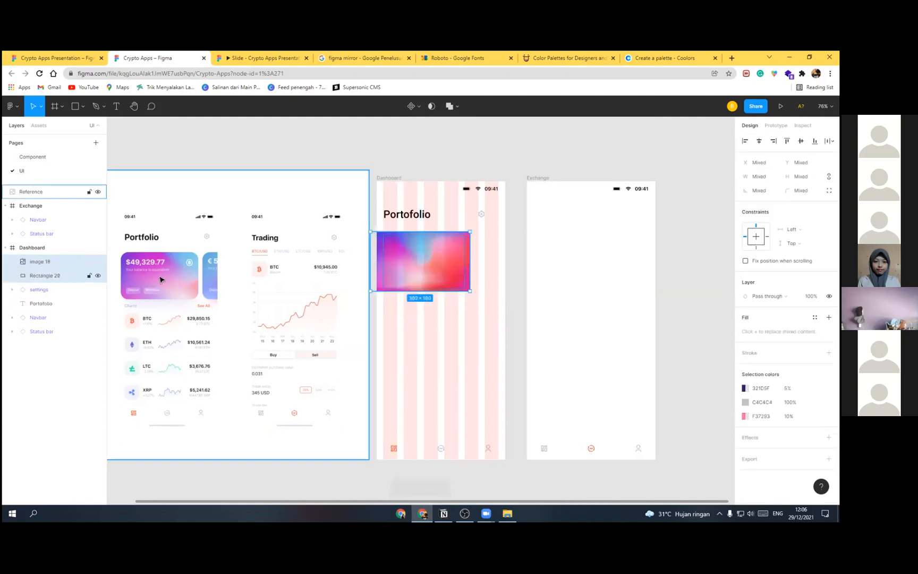
pyautogui.click(431, 106)
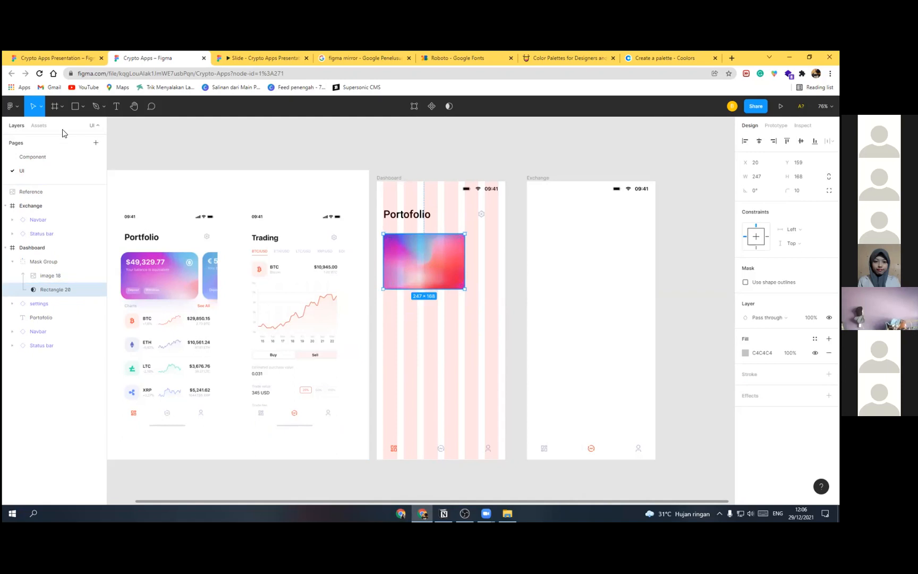
# Step: Search Google for behance in a new browser tab
pyautogui.scroll(-3, 321, 260)
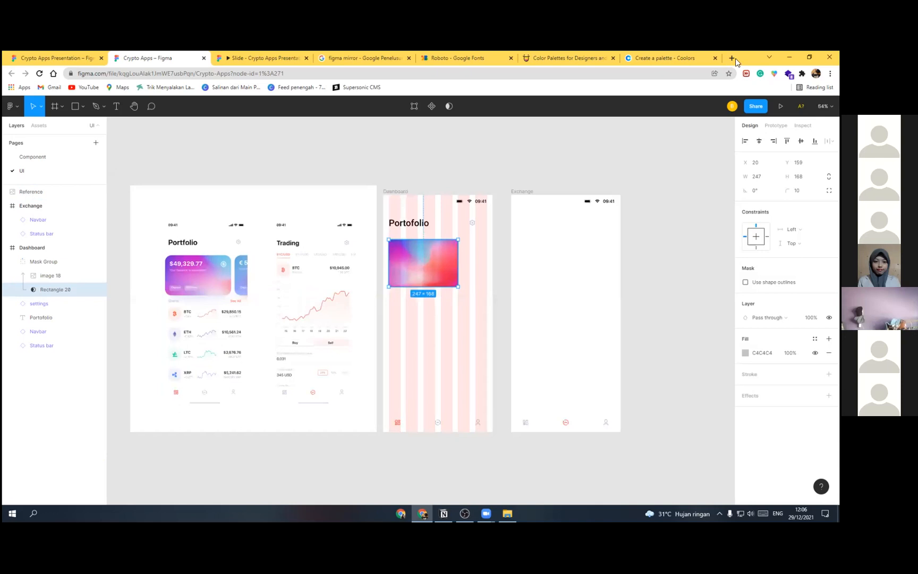
pyautogui.click(732, 58)
pyautogui.write('beha')
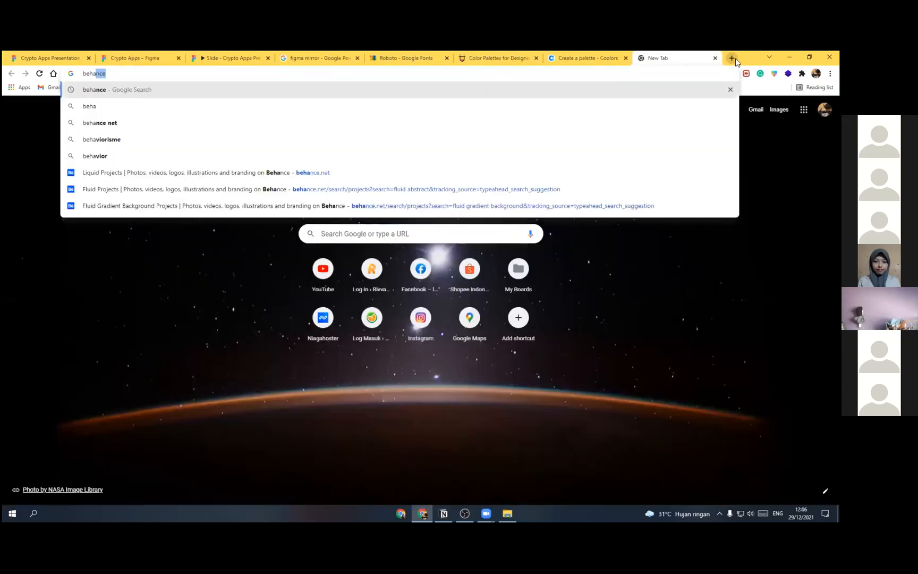
pyautogui.press('Return')
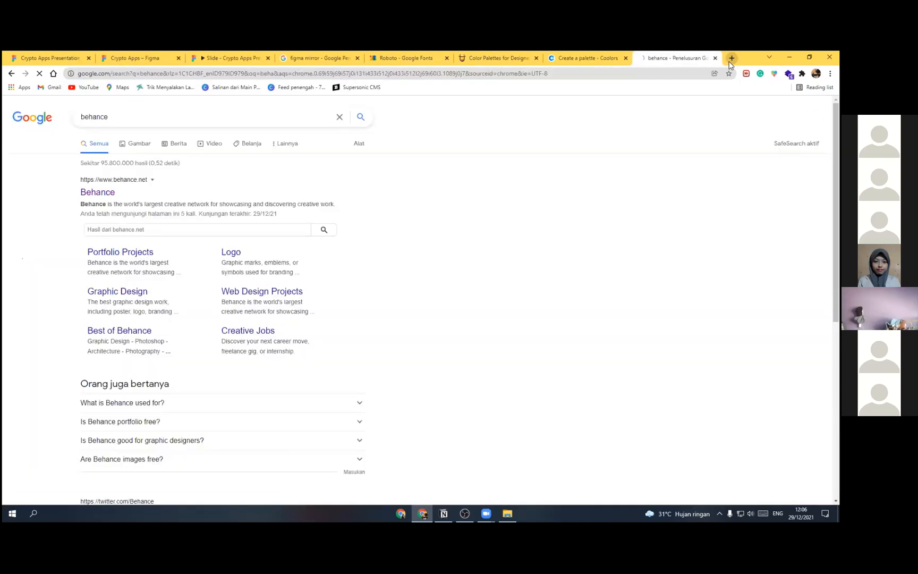
# Step: Search Google for gradient in another new browser tab and show the image results
pyautogui.hotkey('ctrl', 't')
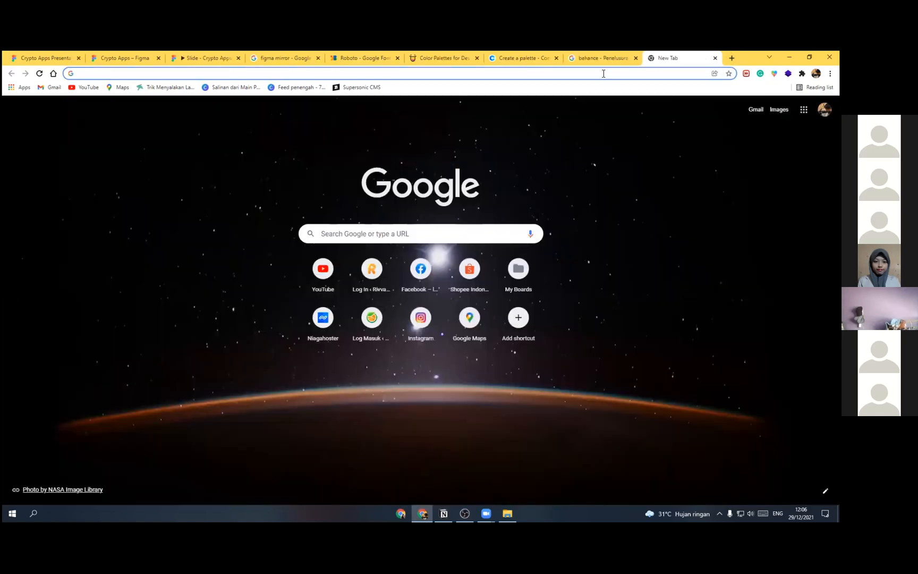
pyautogui.write('gradie')
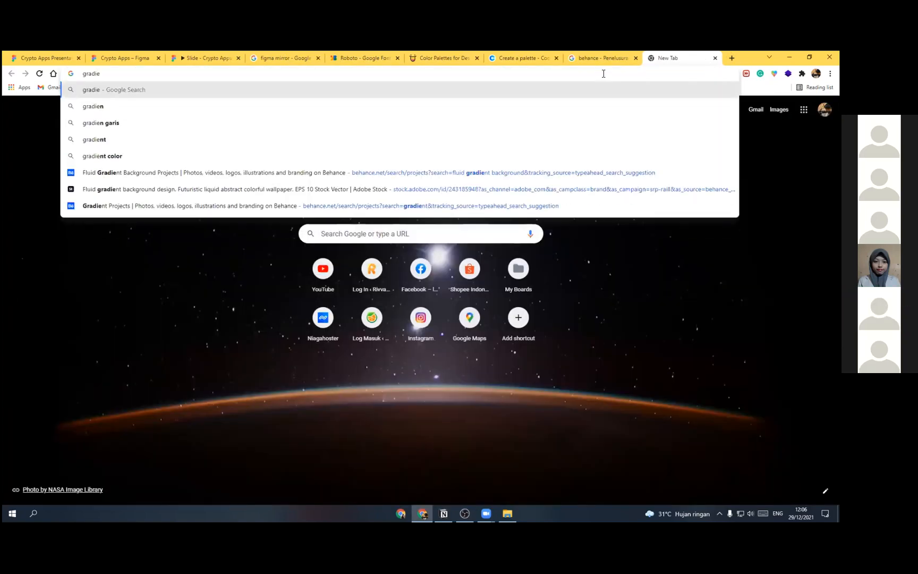
pyautogui.write('nt')
pyautogui.press('Return')
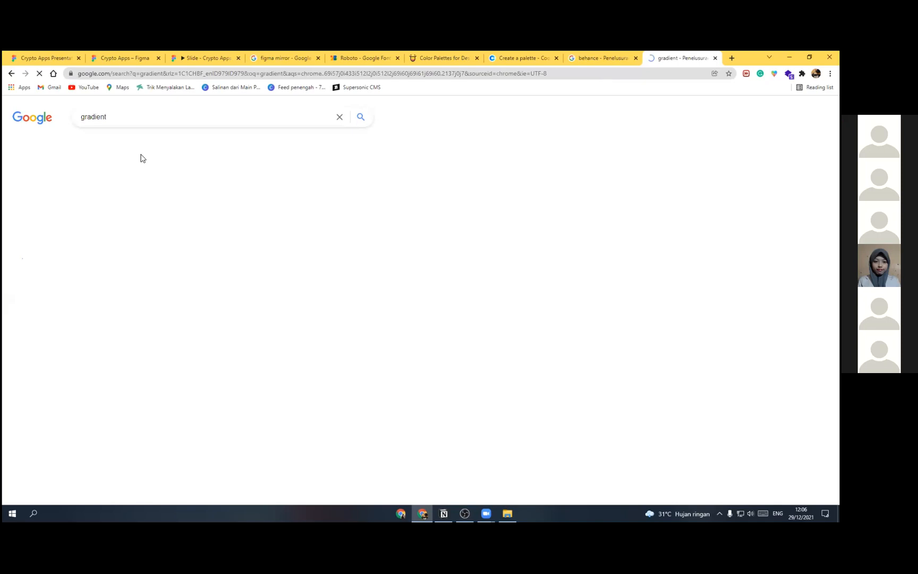
pyautogui.click(135, 152)
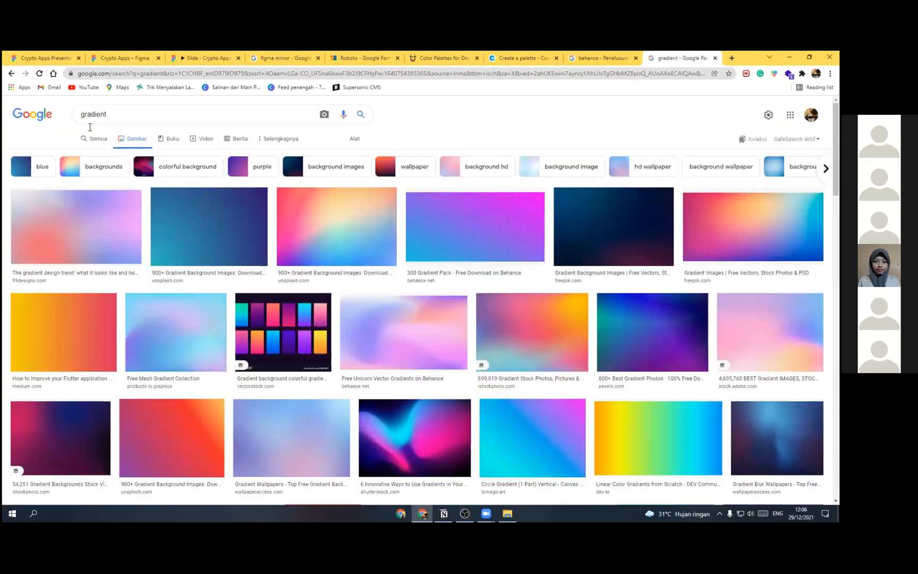
# Step: Change the Google image search to fluid and look at related search suggestions
pyautogui.moveTo(120, 115); pyautogui.dragTo(38, 118)
pyautogui.write('fl')
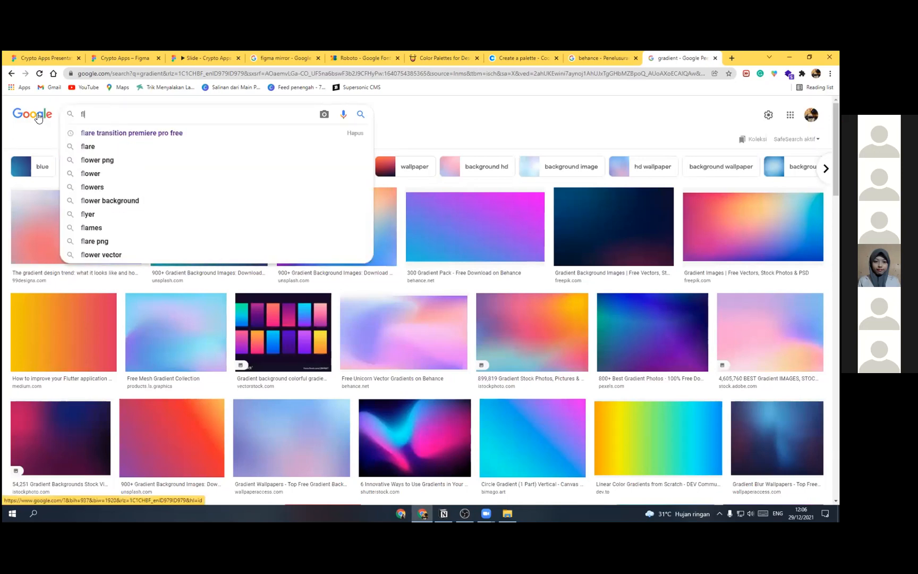
pyautogui.write('uid')
pyautogui.press('Return')
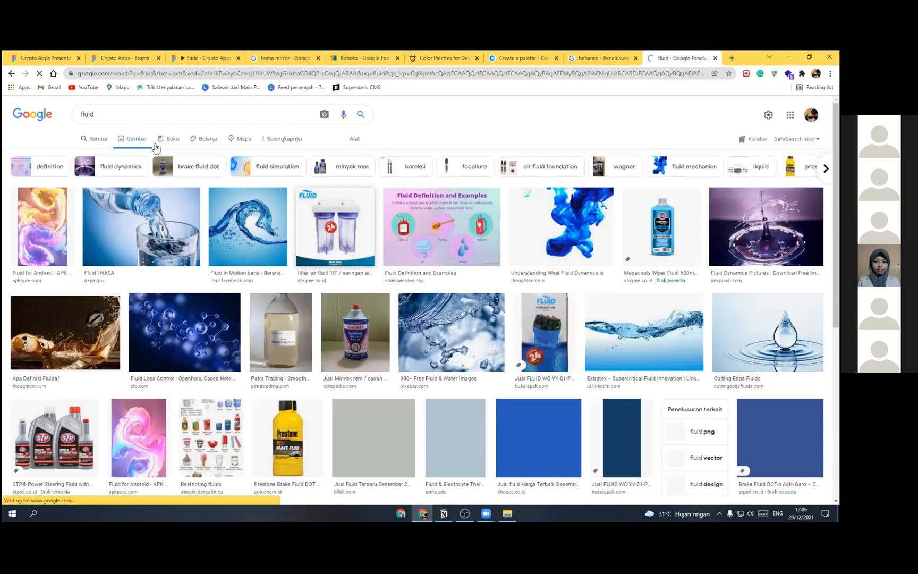
pyautogui.click(151, 116)
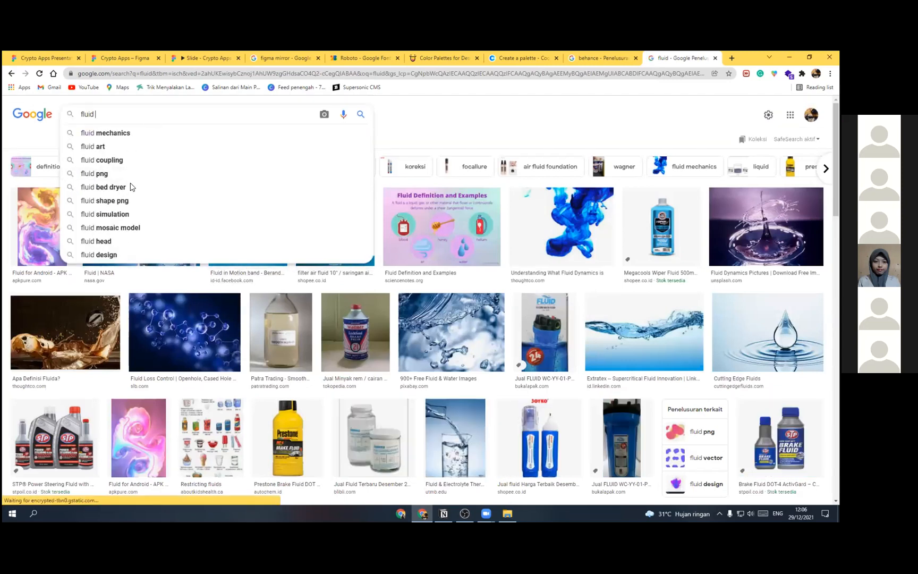
# Step: Close the Google search tabs and return to the Crypto Apps design file in Figma
pyautogui.click(636, 60)
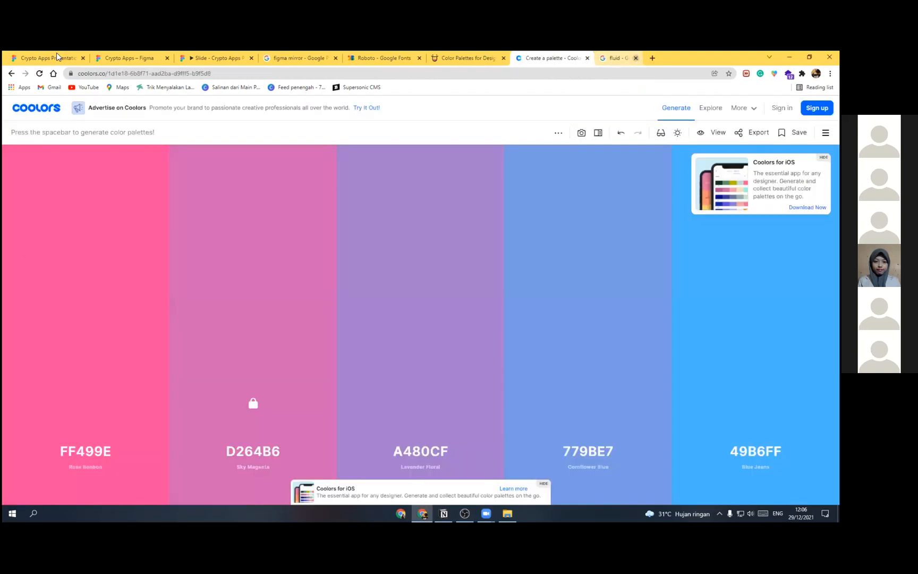
pyautogui.hotkey('ctrl', 'Tab')
pyautogui.click(140, 58)
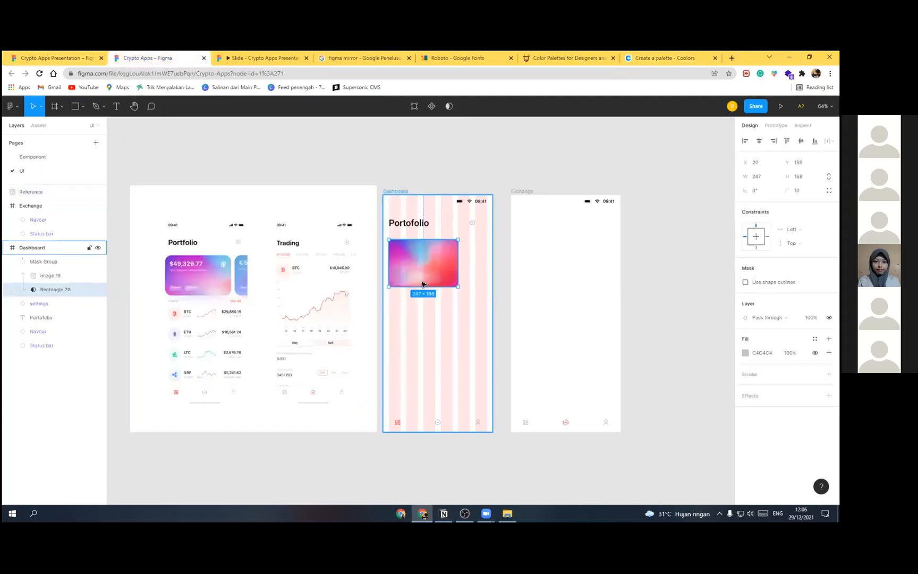
# Step: Set the corner radius of the card's mask rectangle to 15
pyautogui.scroll(5, 461, 261)
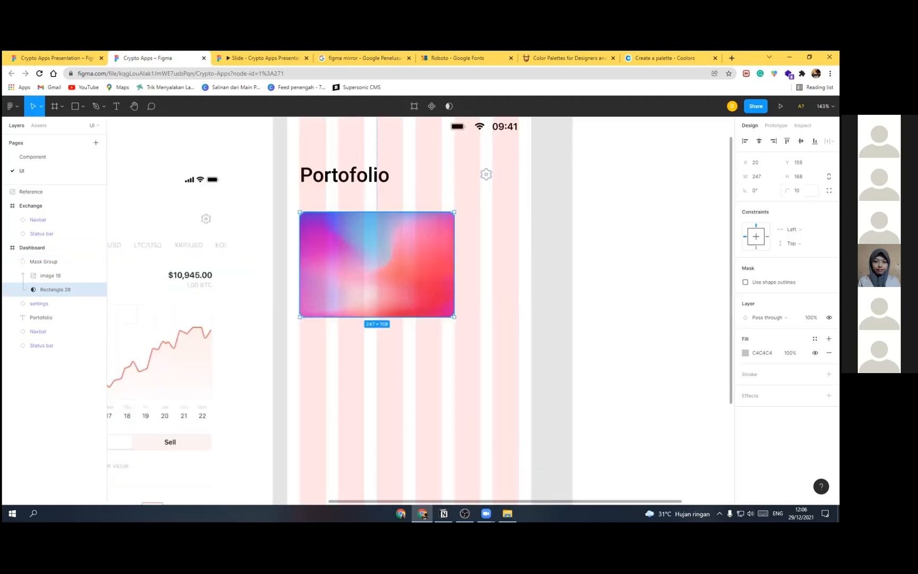
pyautogui.click(797, 191)
pyautogui.write('15')
pyautogui.press('Return')
# Step: Duplicate the Portofolio title onto the gradient card at about X 39, Y 185, and bring the copy above the mask group
pyautogui.scroll(-3, 457, 272)
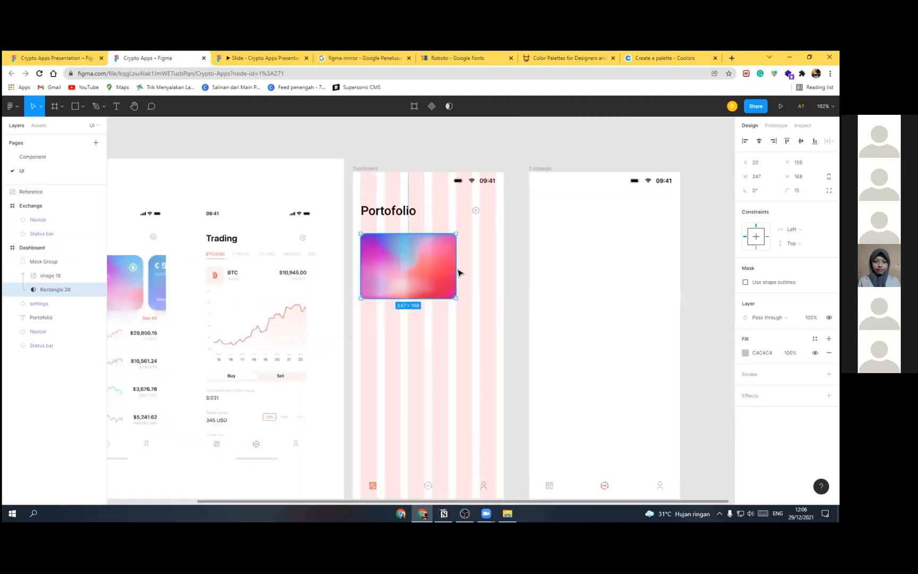
pyautogui.scroll(-3, 381, 282)
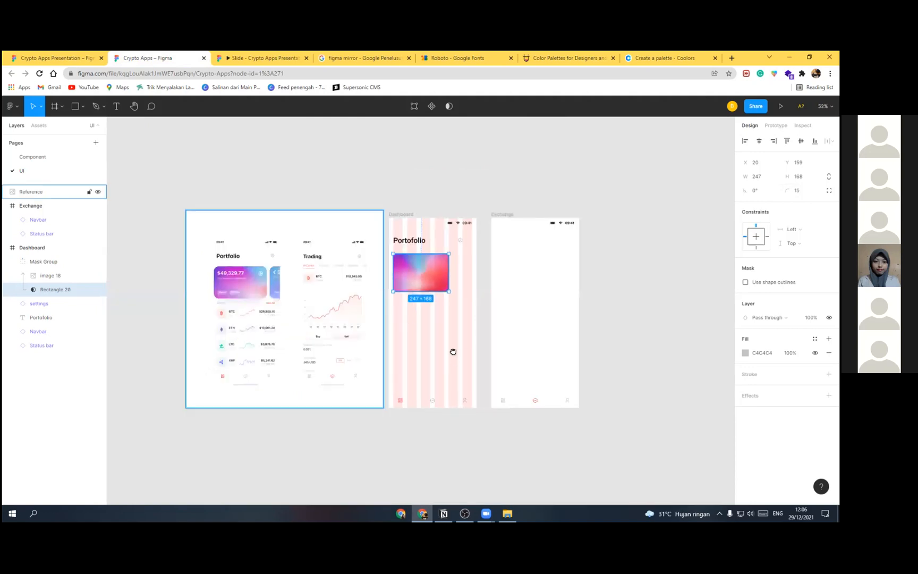
pyautogui.scroll(2, 456, 324)
pyautogui.scroll(-1, 458, 307)
pyautogui.click(447, 199)
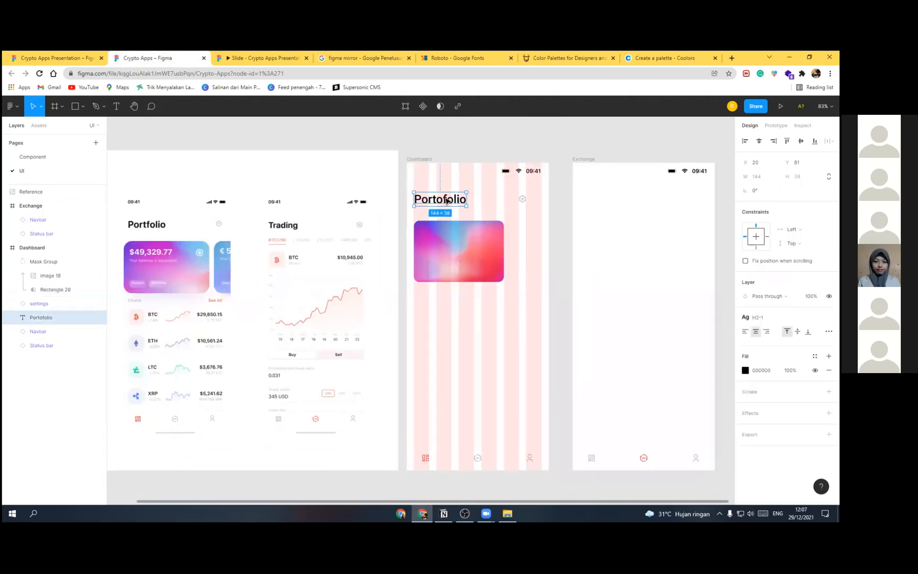
pyautogui.moveTo(445, 224); pyautogui.dragTo(452, 235)
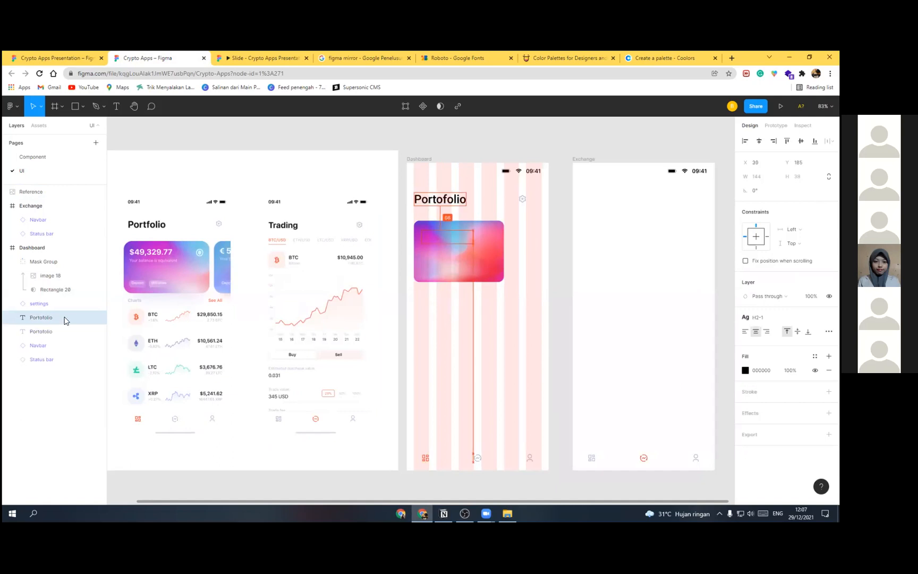
pyautogui.moveTo(59, 270); pyautogui.dragTo(59, 255)
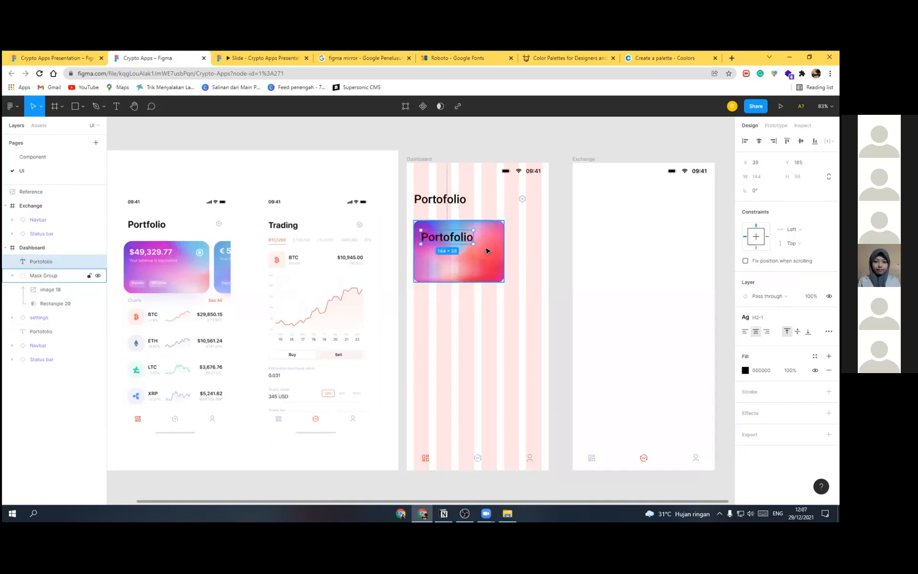
# Step: Apply the H3-1 text style to the copied Portofolio text on the card
pyautogui.click(759, 317)
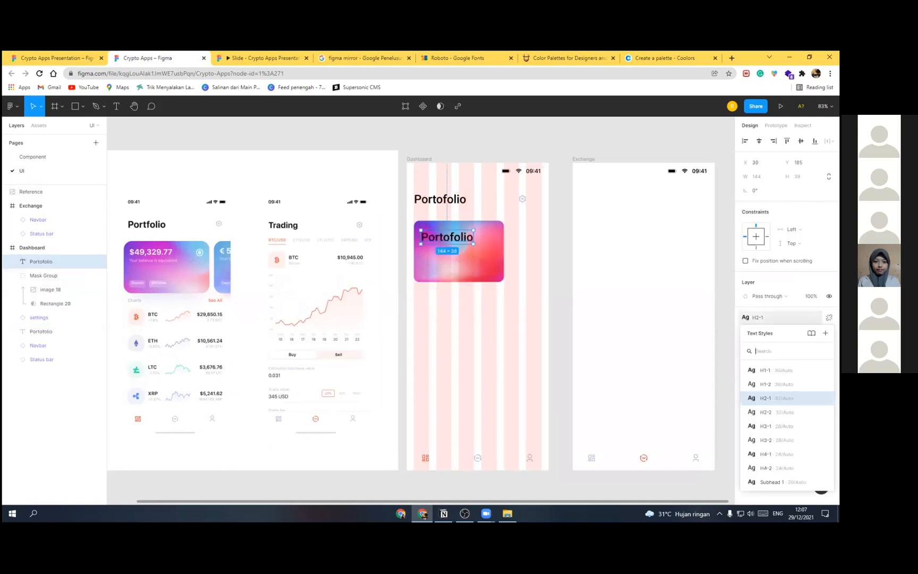
pyautogui.click(765, 397)
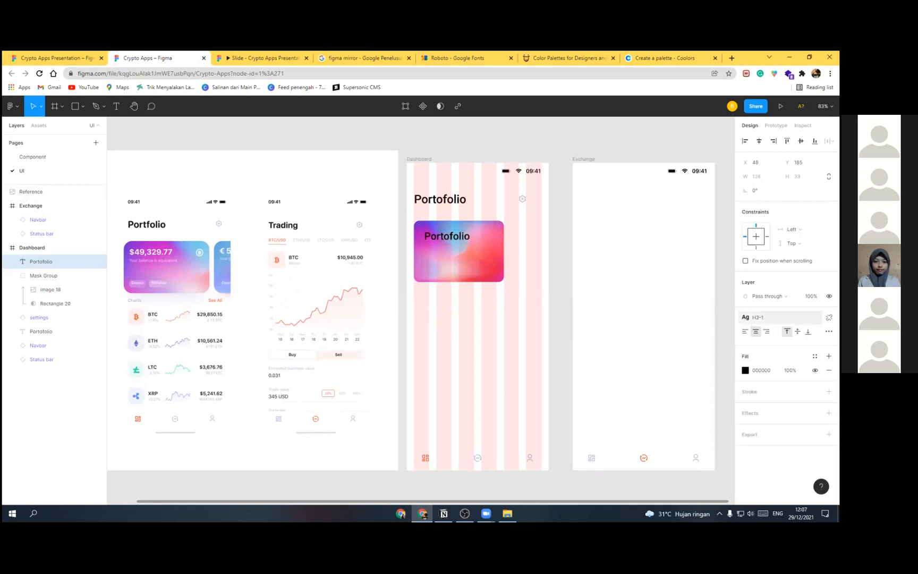
pyautogui.click(759, 317)
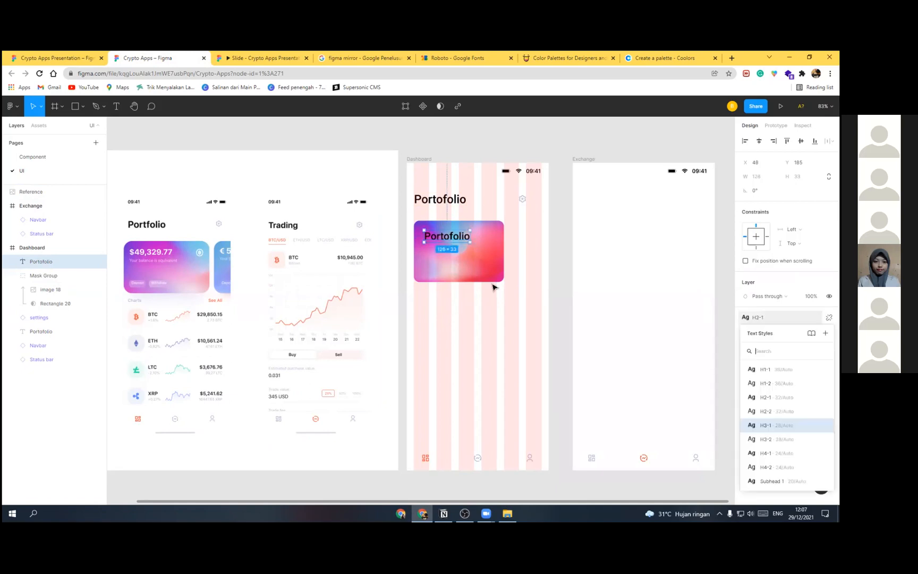
# Step: Replace the copied text on the gradient card with the balance $30,012
pyautogui.doubleClick(455, 237)
pyautogui.write('$')
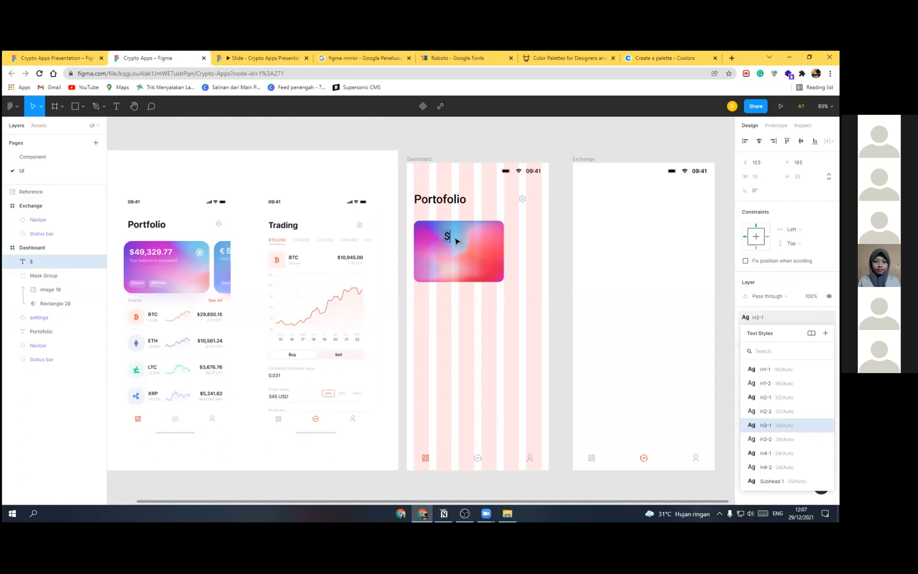
pyautogui.write('30,012')
pyautogui.press('Escape')
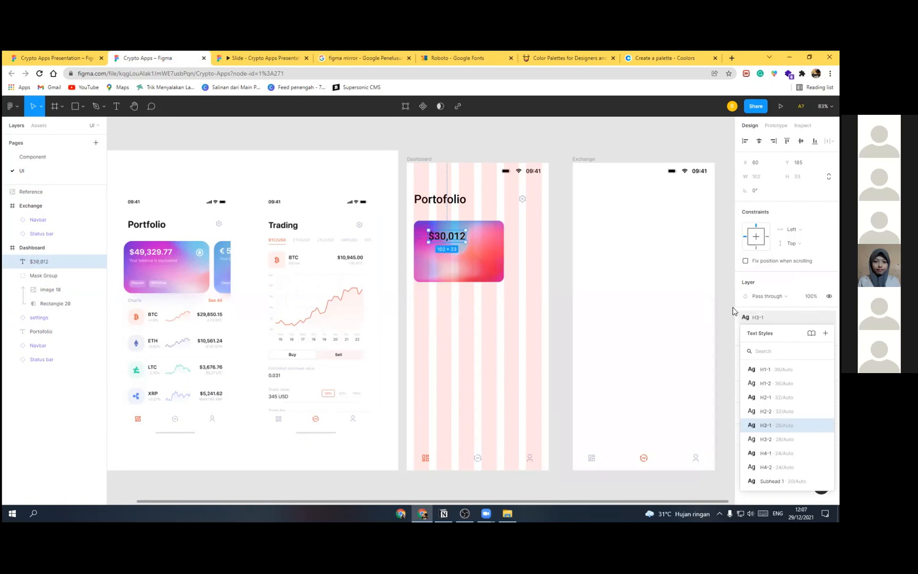
pyautogui.press('Escape')
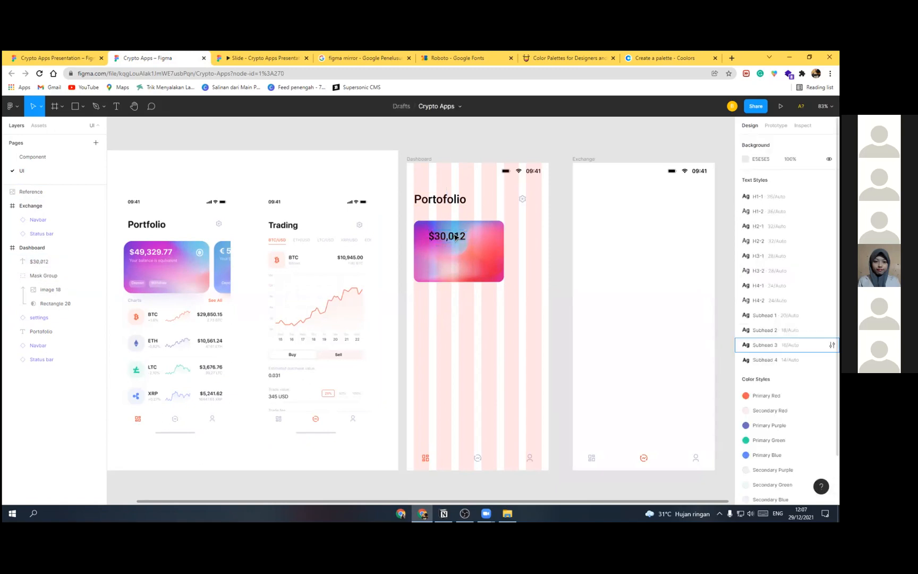
pyautogui.hotkey('ctrl', 'z')
# Step: Color the $30,012 text white (FFFFFF) and move it near the card's upper-left corner at about X 34, Y 178
pyautogui.click(746, 371)
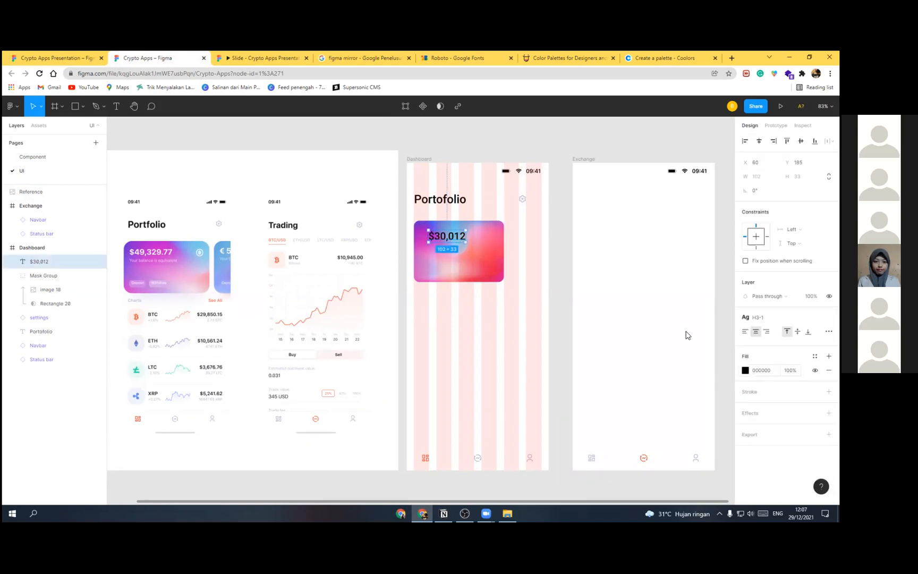
pyautogui.moveTo(449, 239)
pyautogui.mouseDown()
pyautogui.moveTo(433, 237)
pyautogui.moveTo(446, 232)
pyautogui.mouseUp()
pyautogui.scroll(3, 441, 237)
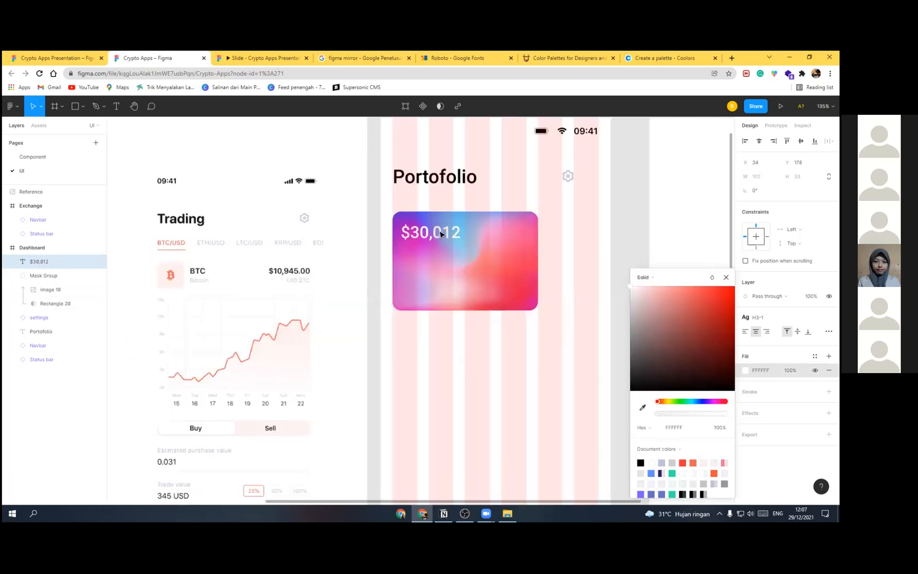
# Step: Lock the Reference image and the Exchange frame, and hide the layout grid on the Dashboard frame
pyautogui.click(51, 206)
pyautogui.click(41, 248)
pyautogui.click(89, 206)
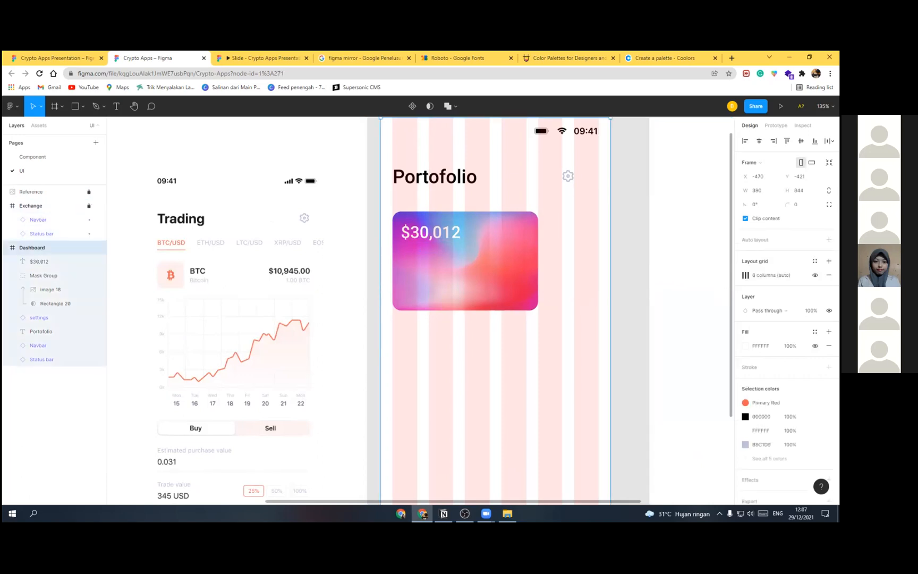
pyautogui.hotkey('ctrl', 'shift', '4')
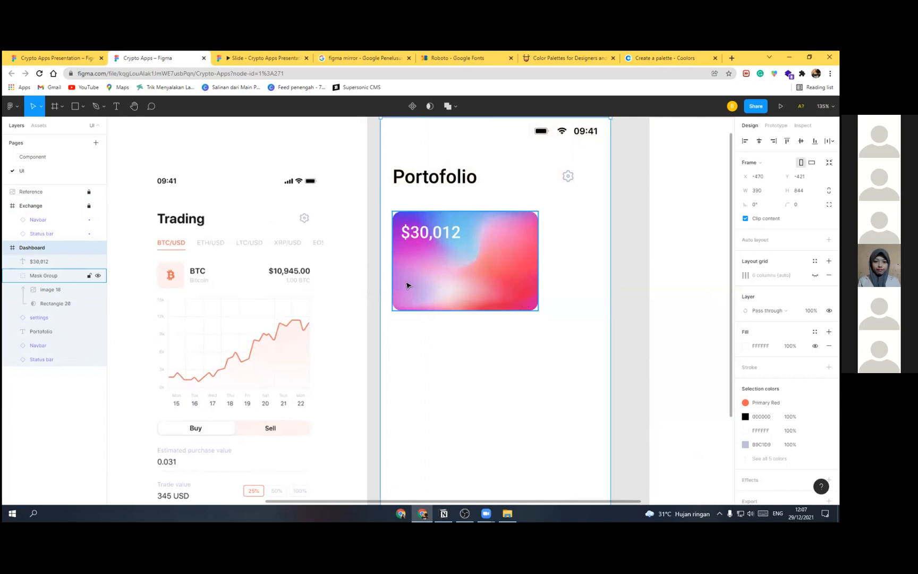
pyautogui.scroll(-3, 483, 311)
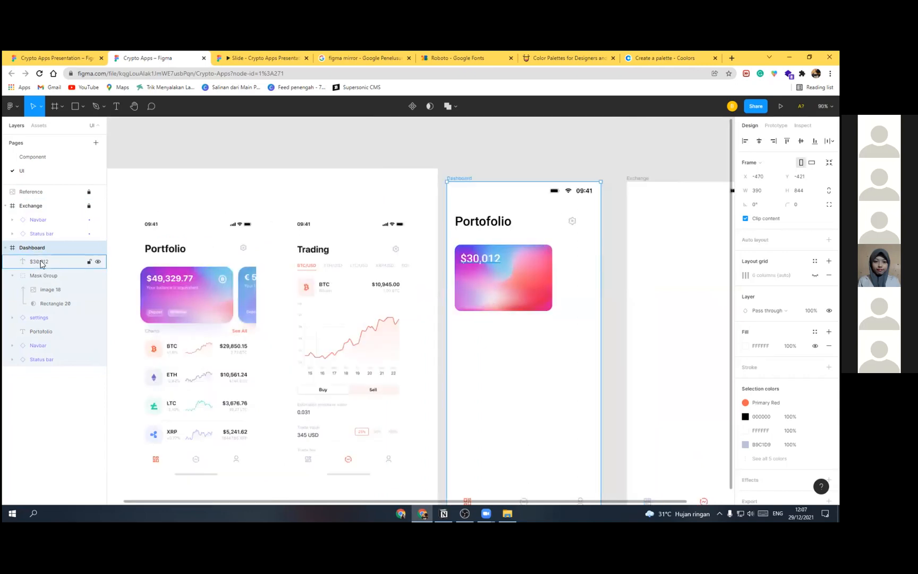
# Step: Group the $30,012 text with the gradient card's Mask Group and rename the group Content 1
pyautogui.click(13, 275)
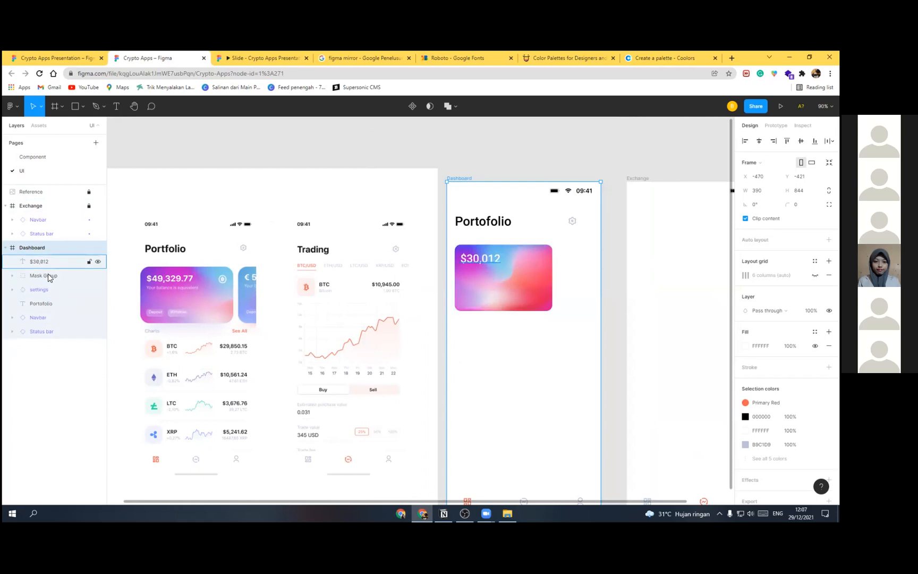
pyautogui.click(49, 277)
pyautogui.keyDown('shift'); pyautogui.click(36, 261); pyautogui.keyUp('shift')
pyautogui.hotkey('ctrl', 'g')
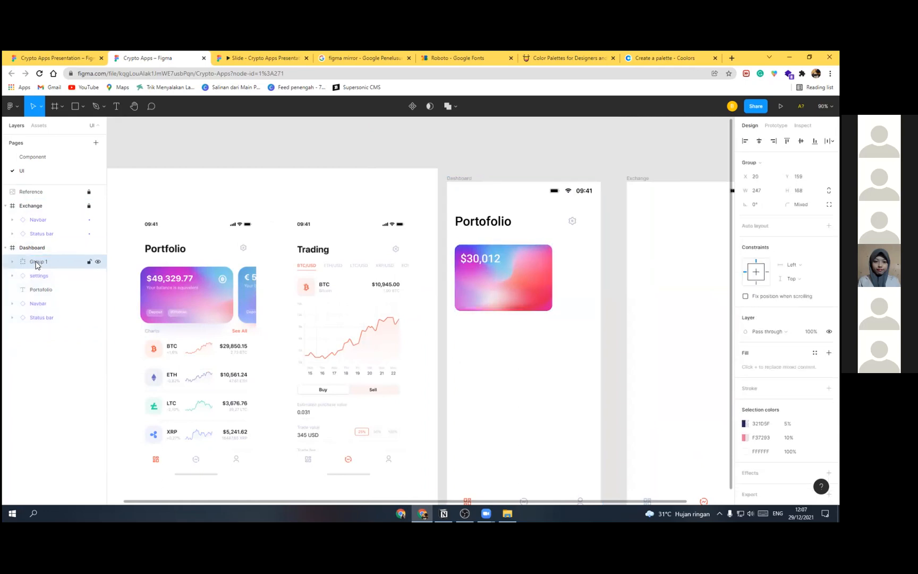
pyautogui.doubleClick(73, 262)
pyautogui.write('Conte')
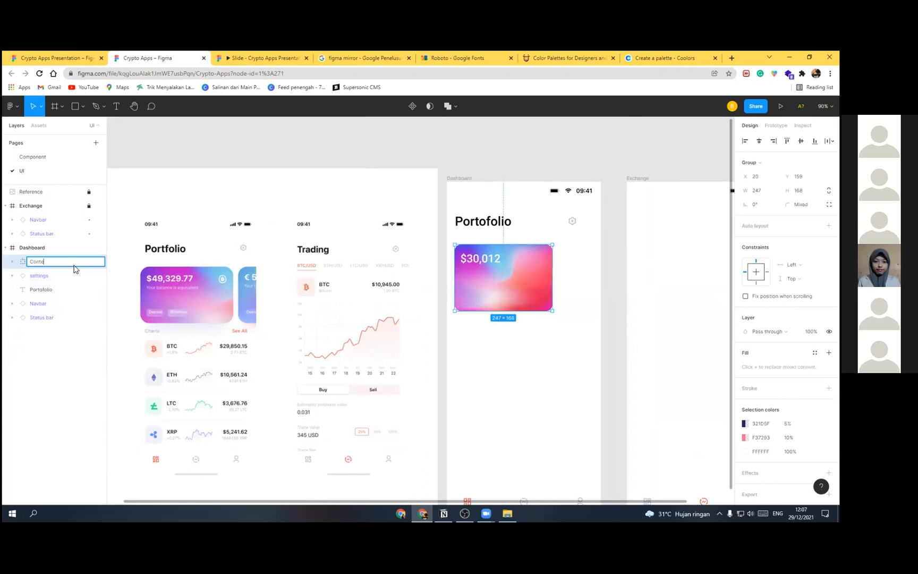
pyautogui.write('nt 1')
pyautogui.press('Return')
# Step: Reorder the Dashboard layers so the Status bar is first, followed by the Portofolio text above Content 1
pyautogui.click(51, 292)
pyautogui.moveTo(51, 291); pyautogui.dragTo(51, 253)
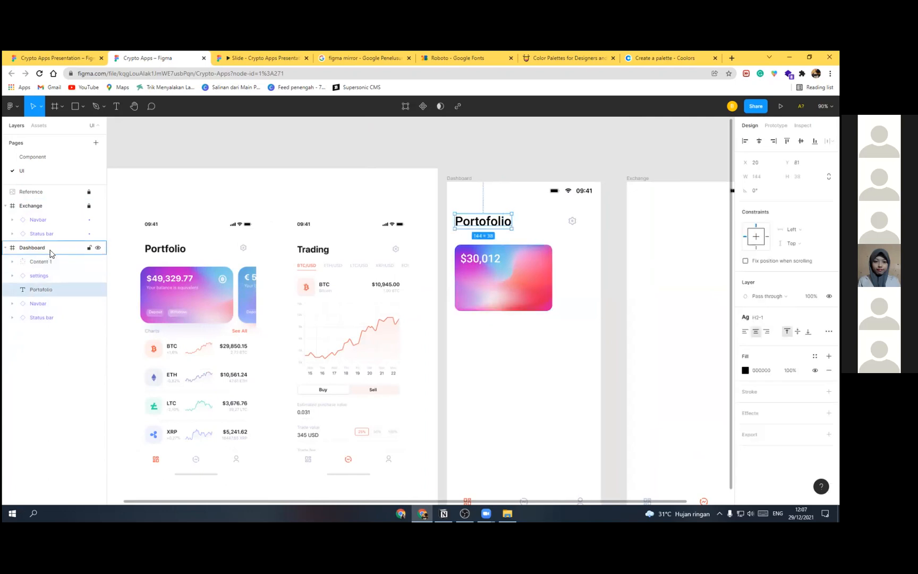
pyautogui.moveTo(51, 317); pyautogui.dragTo(52, 252)
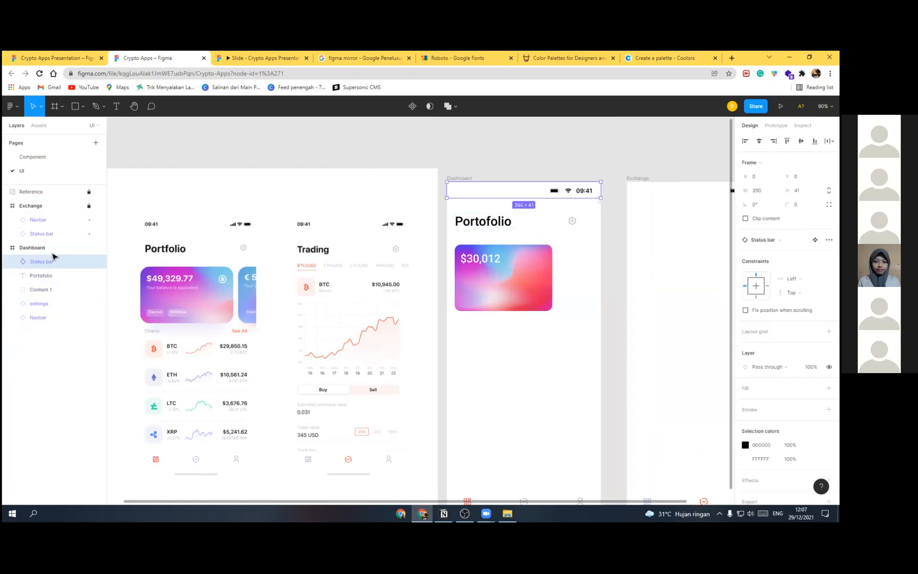
# Step: Nudge the $30,012 text inside the Content 1 group to about X 37, Y 177
pyautogui.doubleClick(486, 265)
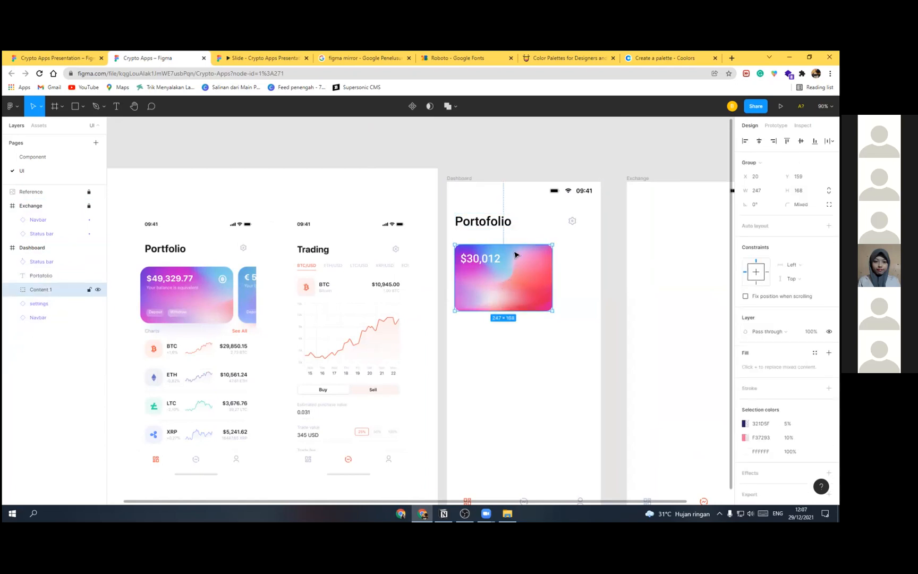
pyautogui.scroll(3, 506, 262)
pyautogui.scroll(1, 482, 262)
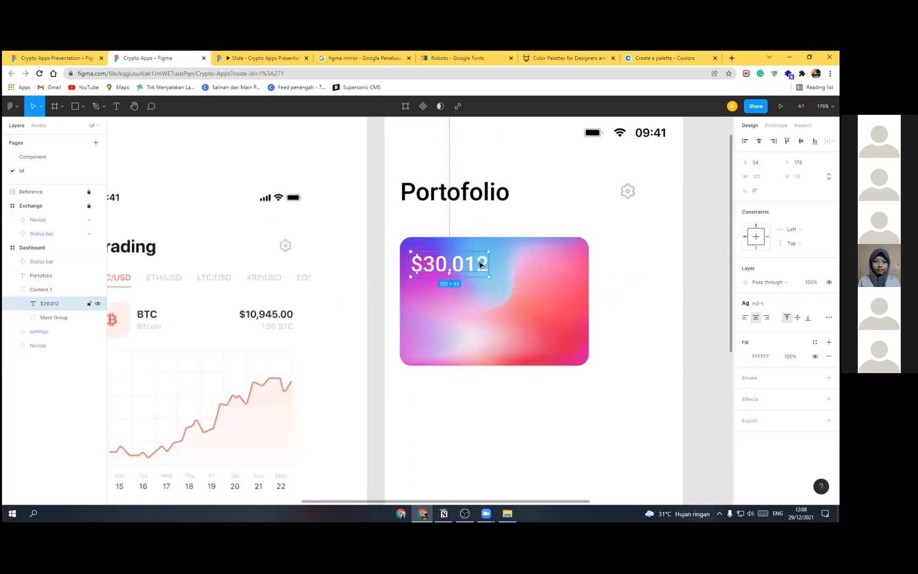
pyautogui.moveTo(478, 266); pyautogui.dragTo(479, 263)
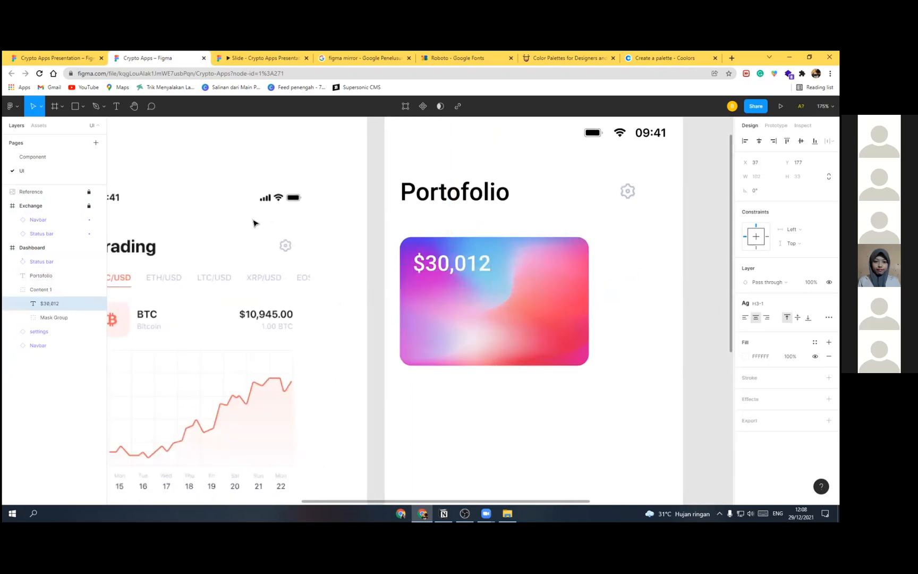
# Step: Add the bit-coin-line component to the card's upper-right corner at about X 223, Y 177 and color it white (FFFFFF)
pyautogui.click(39, 125)
pyautogui.click(10, 174)
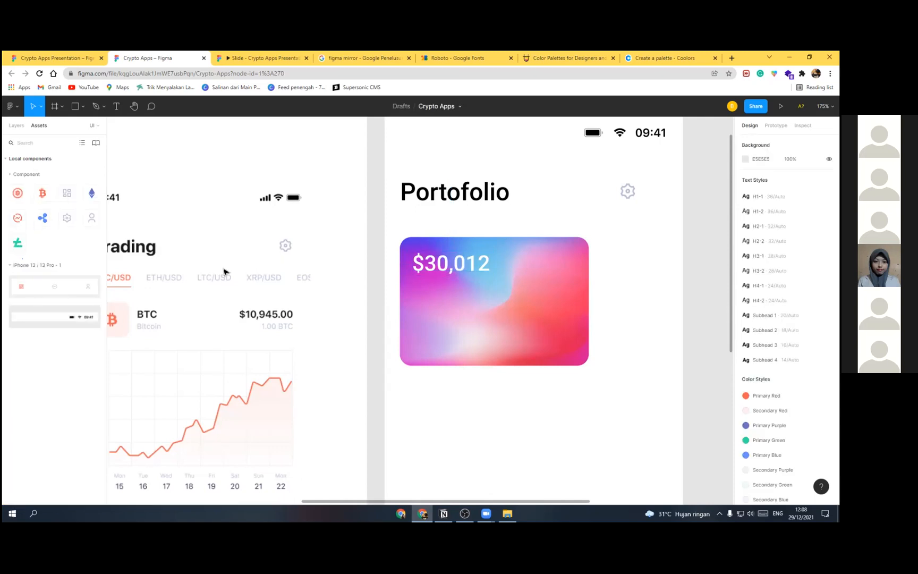
pyautogui.scroll(-3, 159, 256)
pyautogui.scroll(2, 179, 267)
pyautogui.moveTo(14, 192); pyautogui.dragTo(481, 263)
pyautogui.scroll(5, 480, 265)
pyautogui.click(747, 461)
pyautogui.moveTo(658, 334); pyautogui.dragTo(610, 280)
pyautogui.click(724, 277)
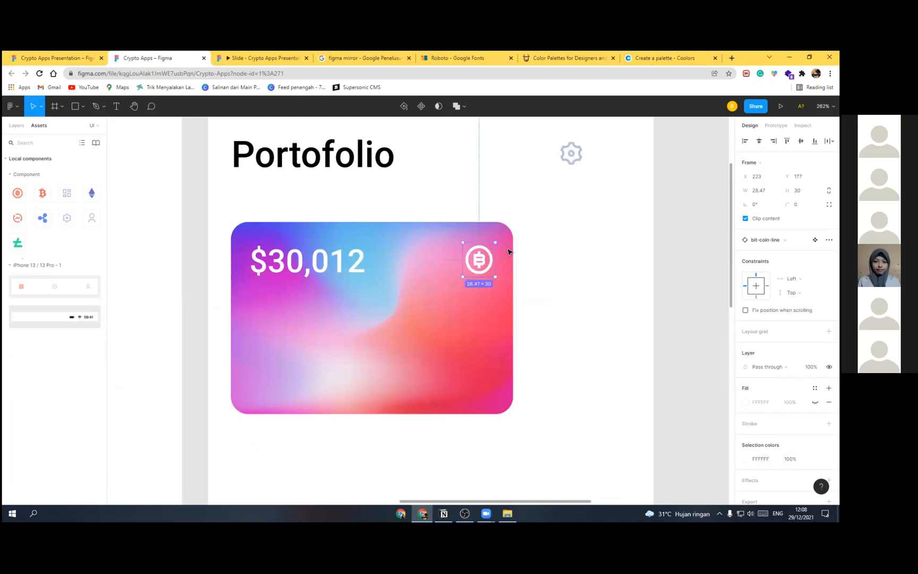
# Step: Duplicate the $30,012 text directly below the original on the gradient card at X 36, Y 210
pyautogui.hotkey('shift', '1')
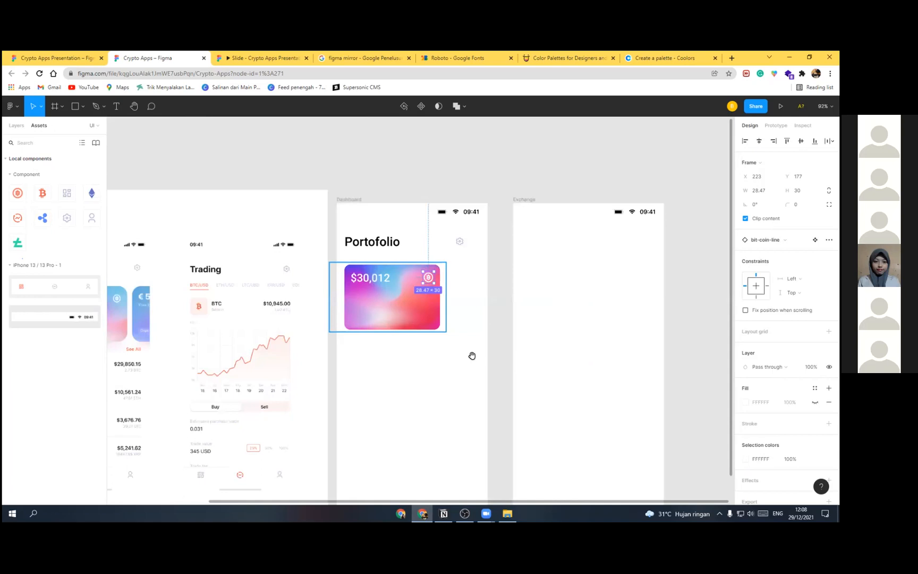
pyautogui.scroll(2, 471, 355)
pyautogui.moveTo(471, 355); pyautogui.dragTo(540, 341)
pyautogui.scroll(-3, 533, 335)
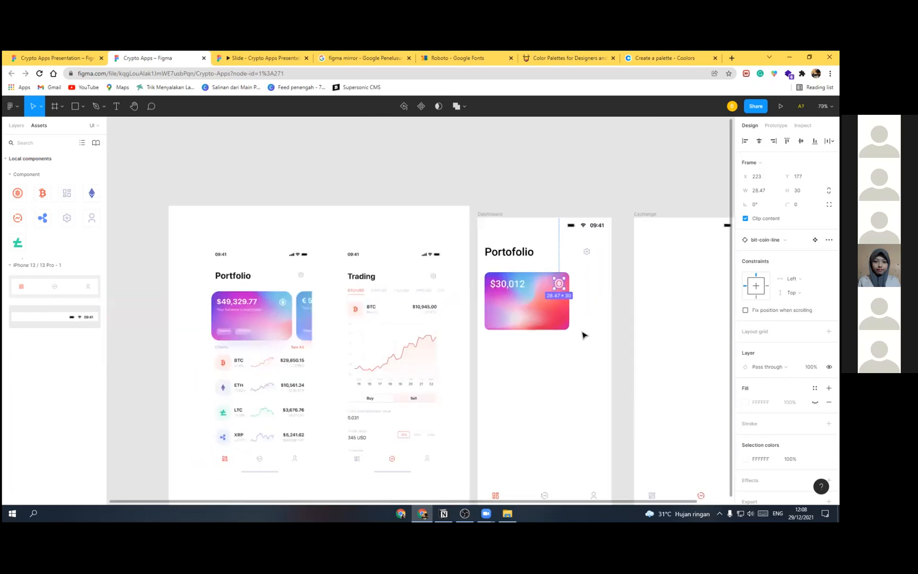
pyautogui.scroll(2, 588, 330)
pyautogui.click(499, 276)
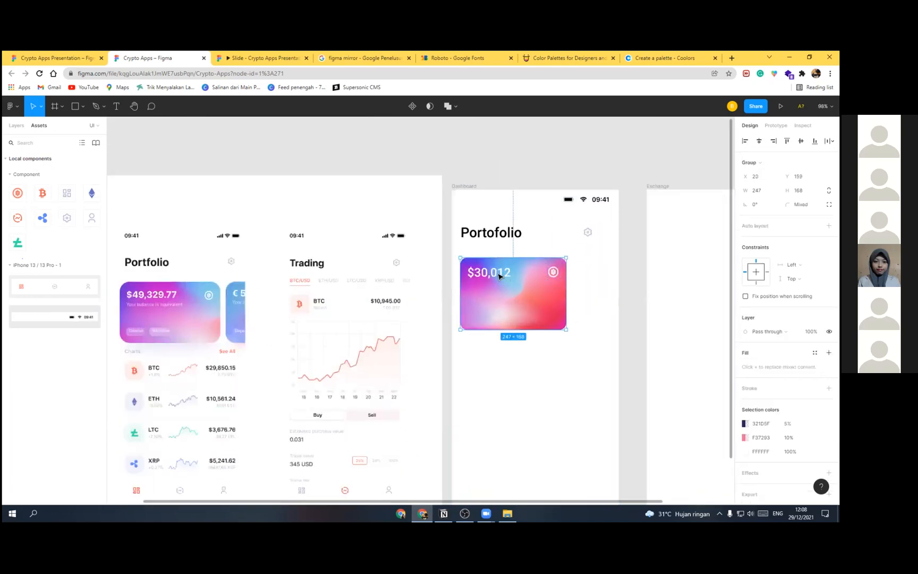
pyautogui.doubleClick(498, 279)
pyautogui.moveTo(498, 279)
pyautogui.mouseDown()
pyautogui.moveTo(498, 298)
pyautogui.moveTo(493, 288)
pyautogui.moveTo(505, 296)
pyautogui.mouseUp()
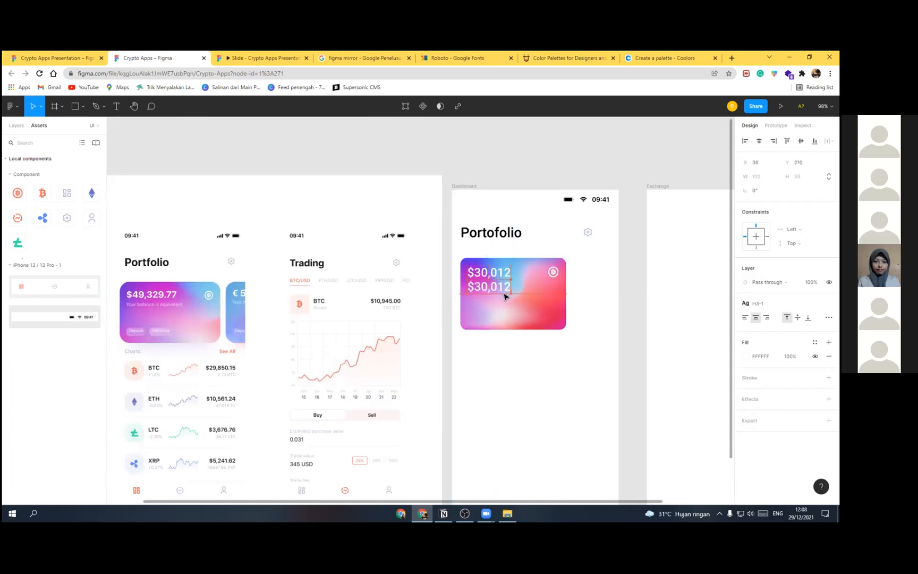
# Step: Apply the Subhead 3 text style to the copied $30,012 text and left-align it under the original at X 36, Y 212
pyautogui.click(765, 303)
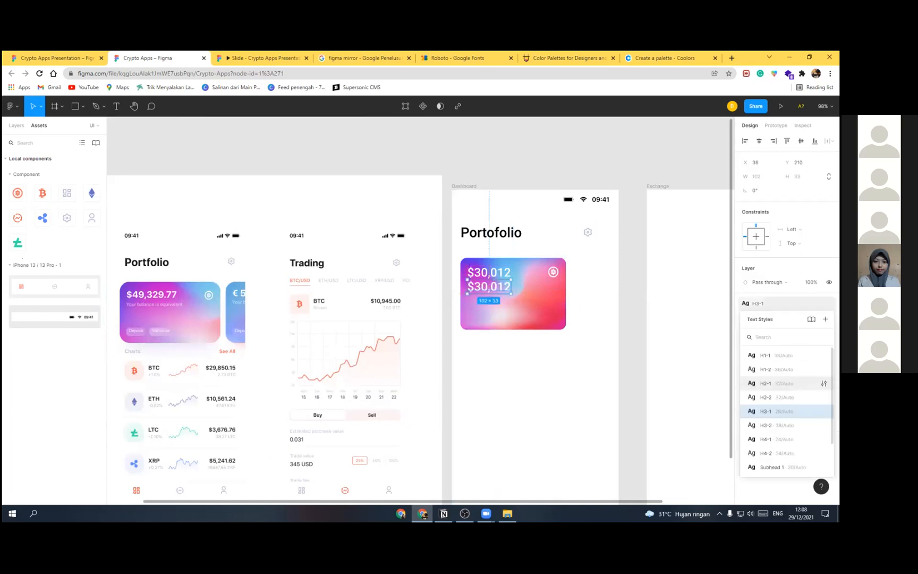
pyautogui.scroll(-1, 786, 383)
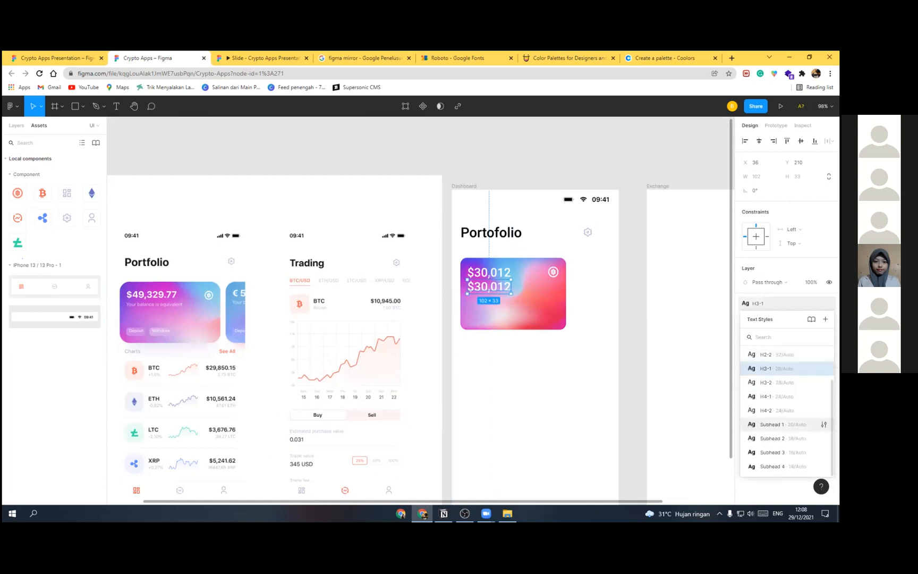
pyautogui.click(771, 423)
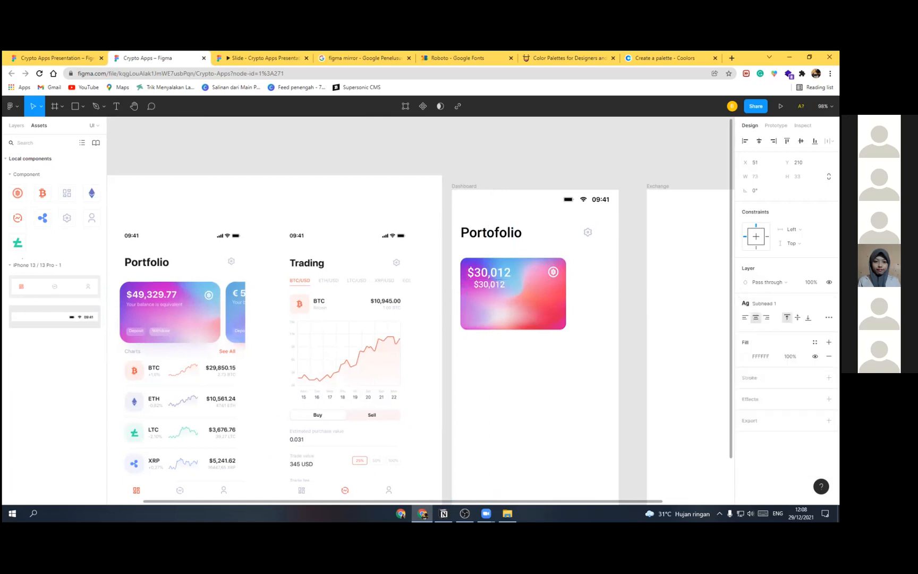
pyautogui.click(764, 303)
pyautogui.click(771, 452)
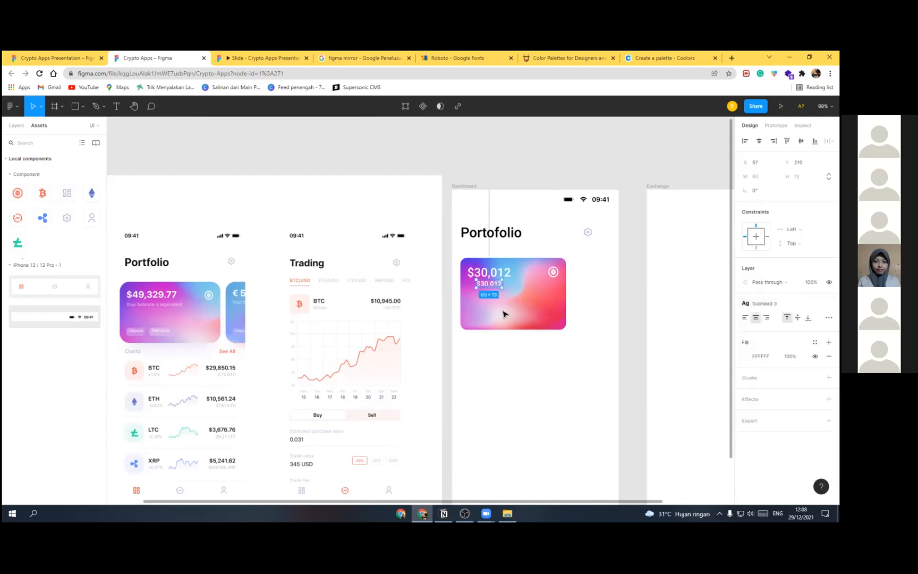
pyautogui.scroll(2, 491, 295)
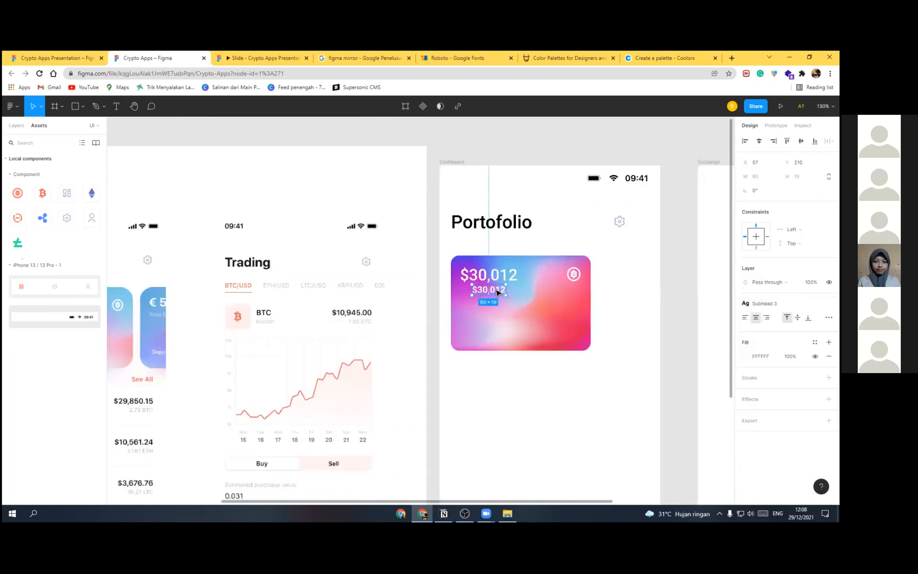
pyautogui.moveTo(498, 290); pyautogui.dragTo(486, 287)
# Step: Detach the Subhead 3 style from the copied $30,012 text and set its font weight to Medium
pyautogui.scroll(4, 486, 290)
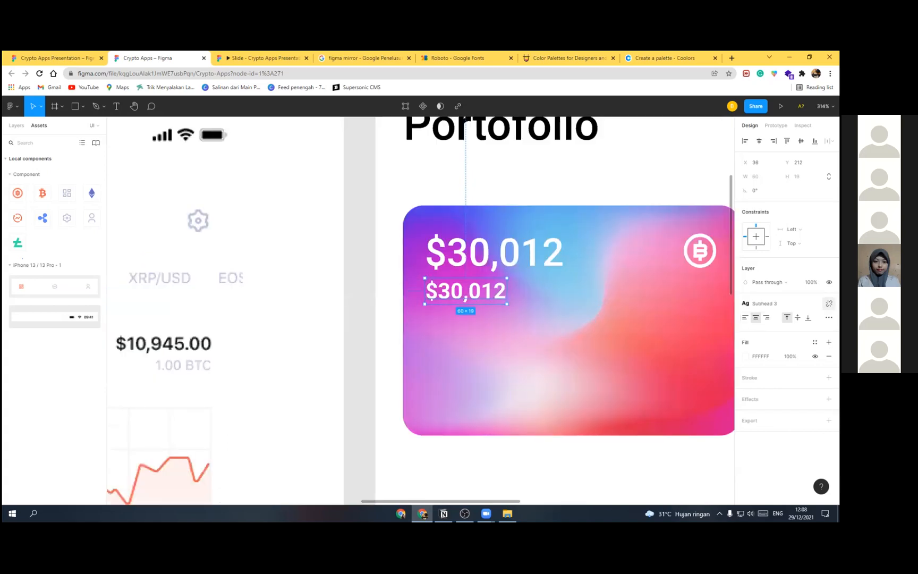
pyautogui.click(829, 303)
pyautogui.click(755, 331)
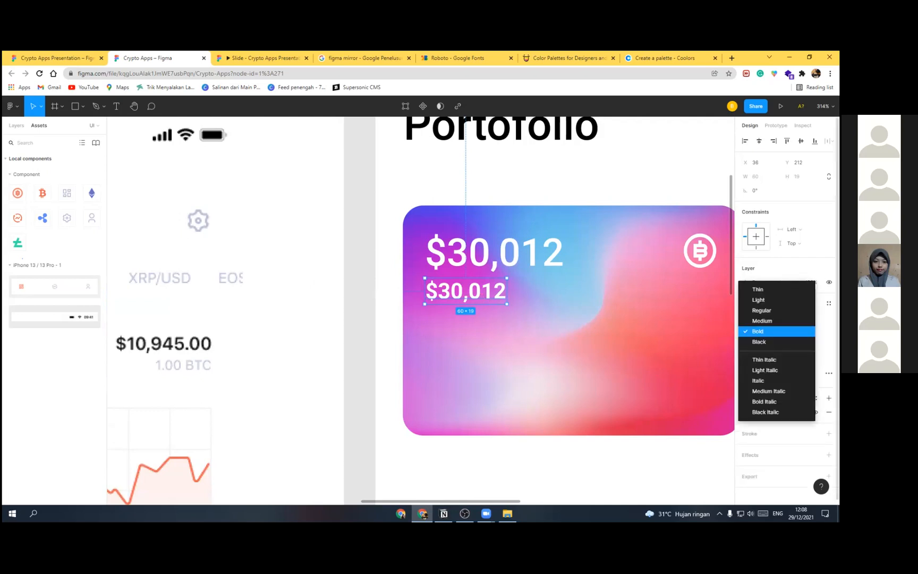
pyautogui.click(762, 321)
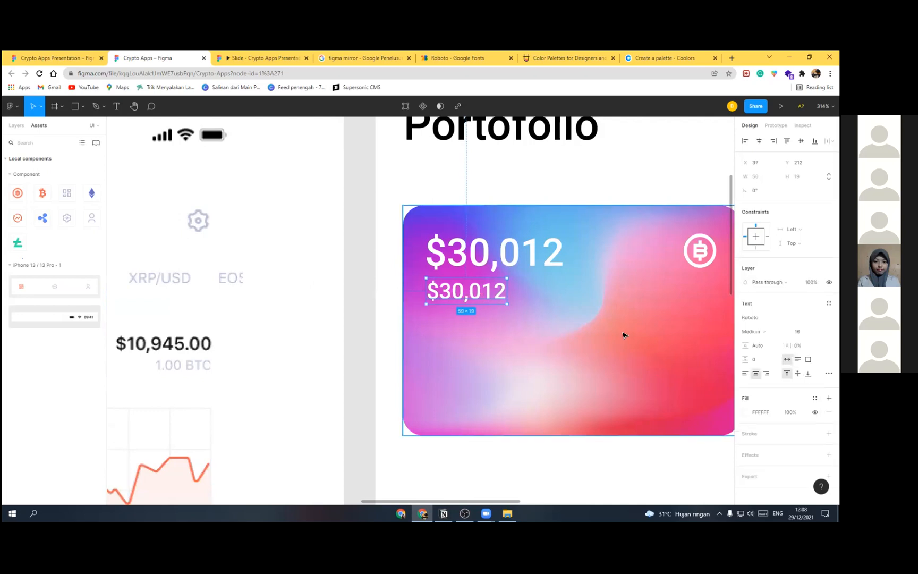
# Step: Replace the copied $30,012 text with the caption "Your balance is equivalent"
pyautogui.doubleClick(474, 291)
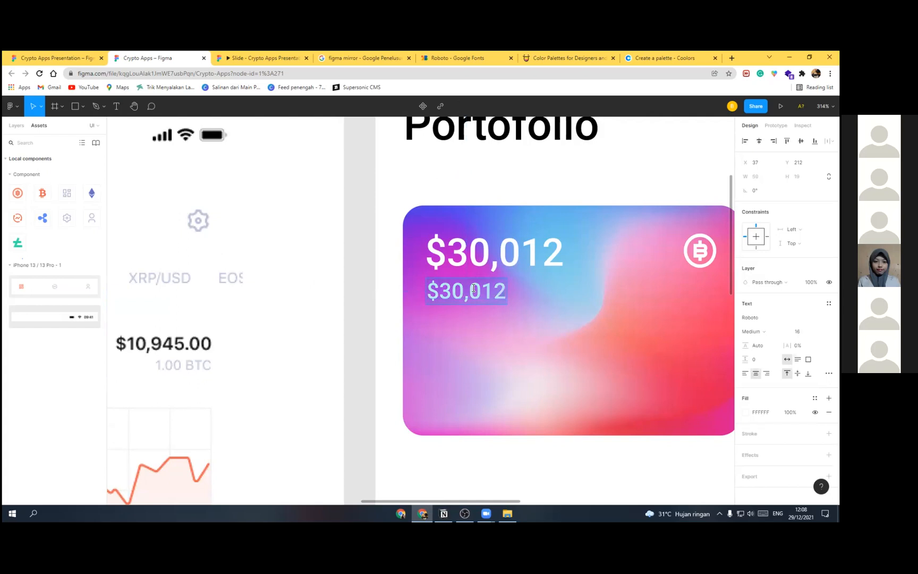
pyautogui.write('Your bala')
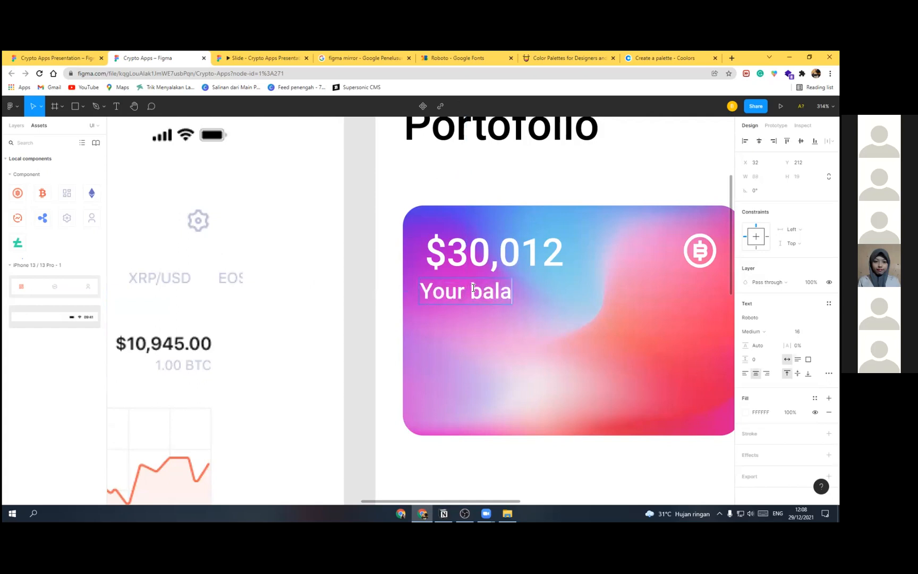
pyautogui.write('nce is')
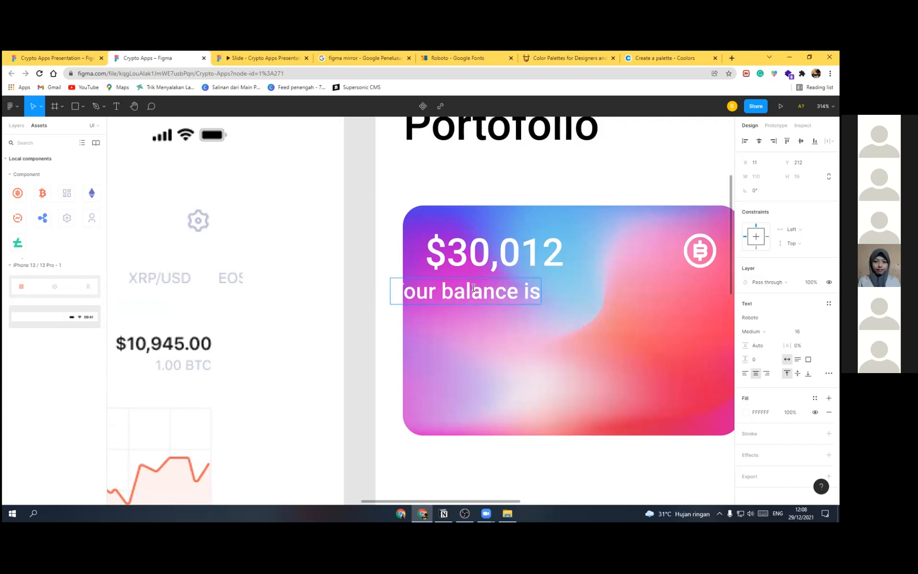
pyautogui.write(' equ')
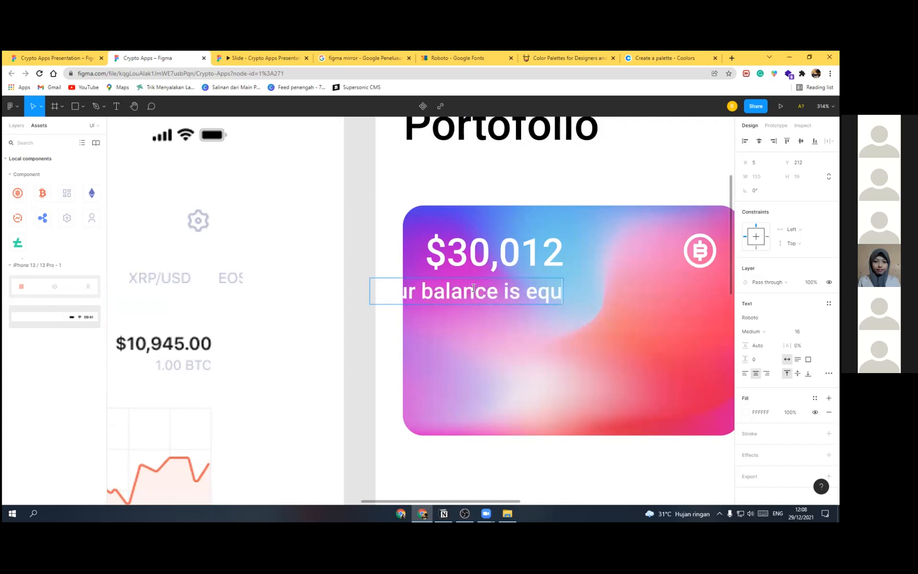
pyautogui.write('ivalent')
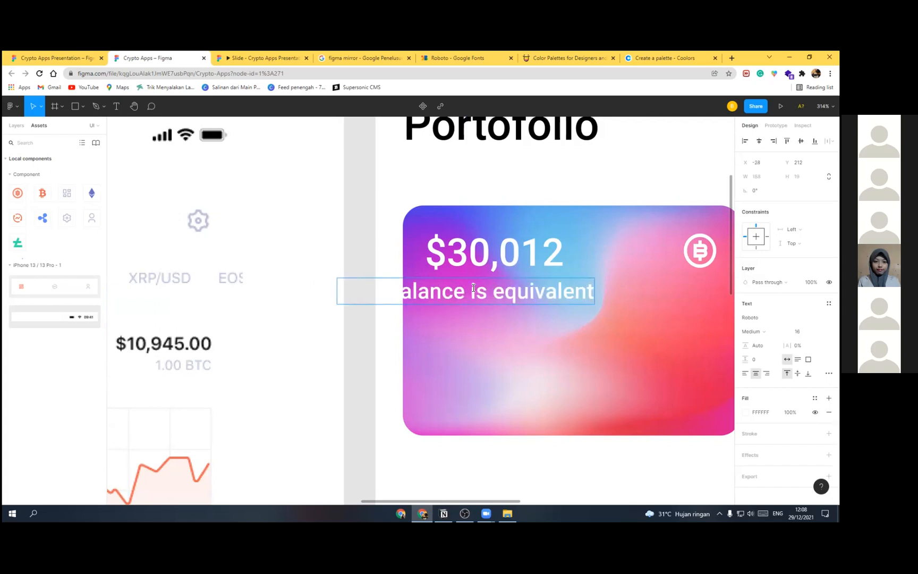
pyautogui.press('Escape')
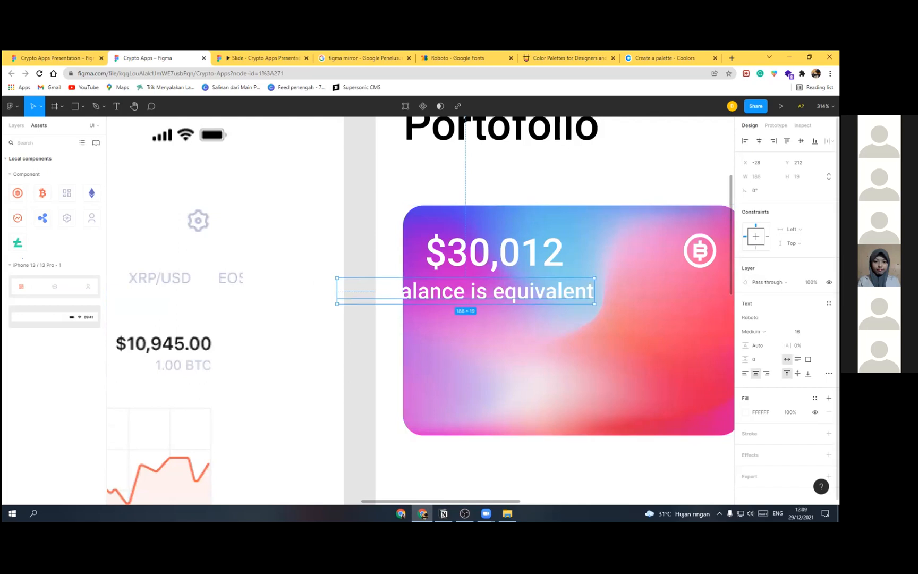
# Step: Apply the Subhead 4 text style to the balance caption and align it under the amount at X 36, Y 213
pyautogui.click(829, 304)
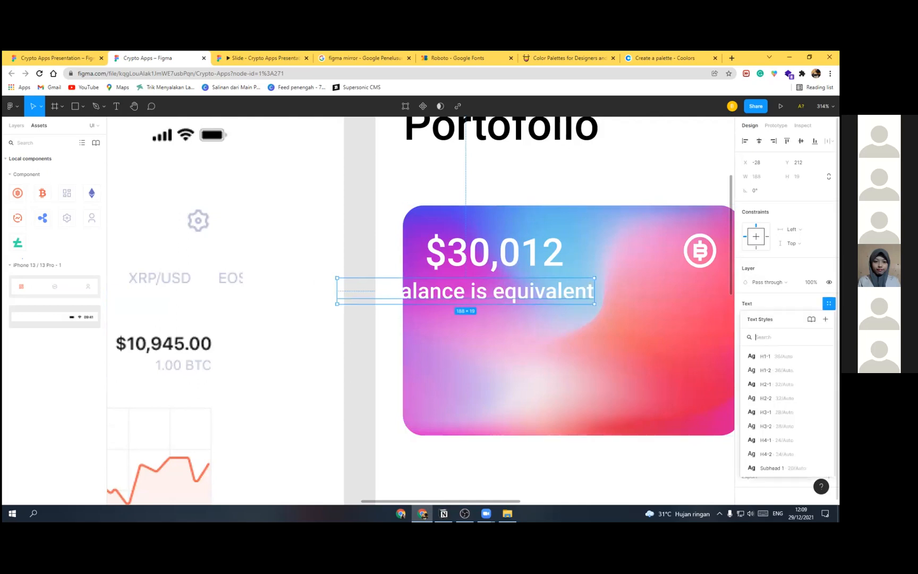
pyautogui.scroll(-2, 786, 409)
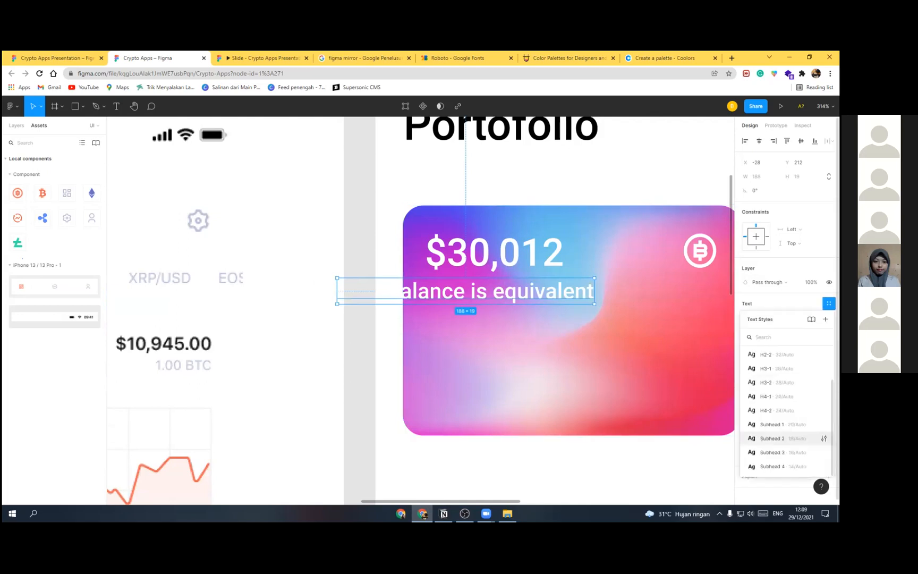
pyautogui.click(772, 466)
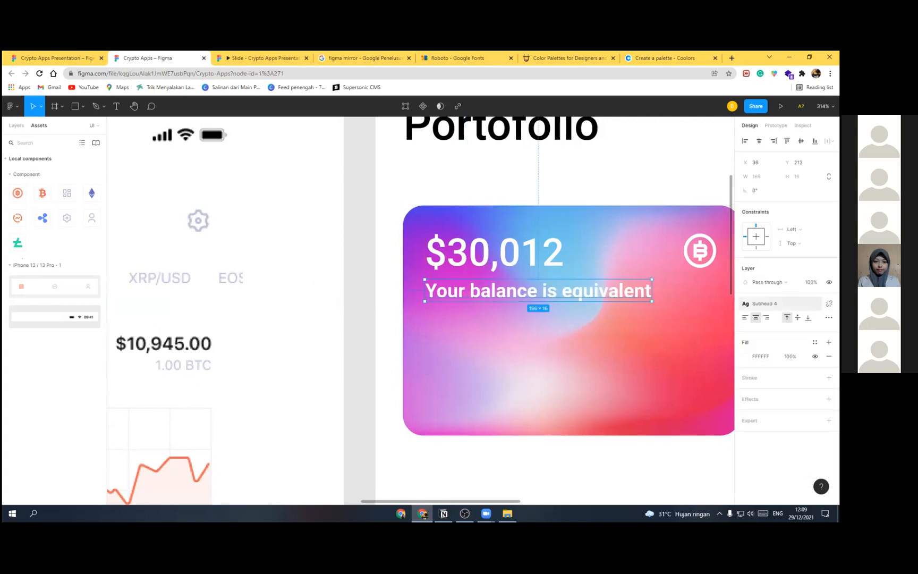
# Step: Detach the Subhead 4 style from the "Your balance is equivalent" caption and set its font weight to Medium
pyautogui.click(829, 303)
pyautogui.click(781, 317)
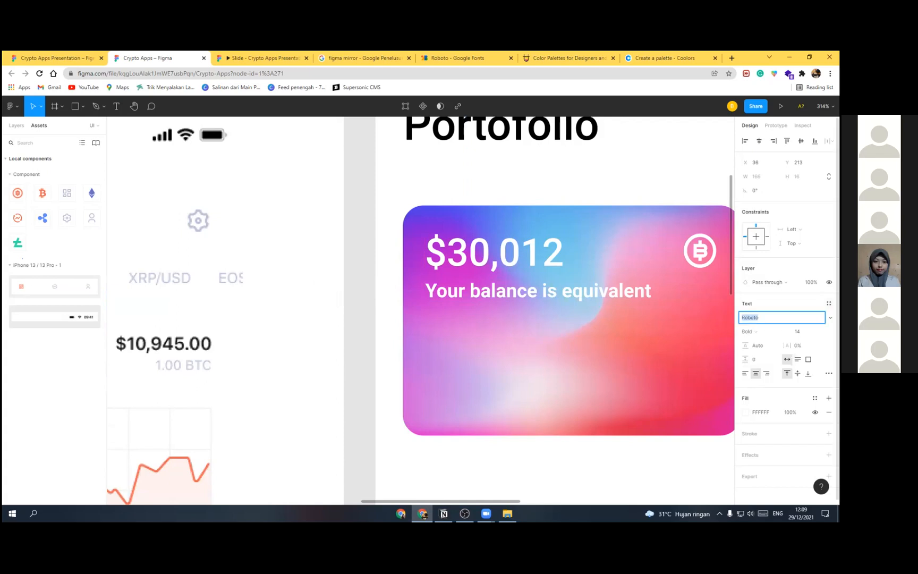
pyautogui.click(750, 332)
pyautogui.press('Return')
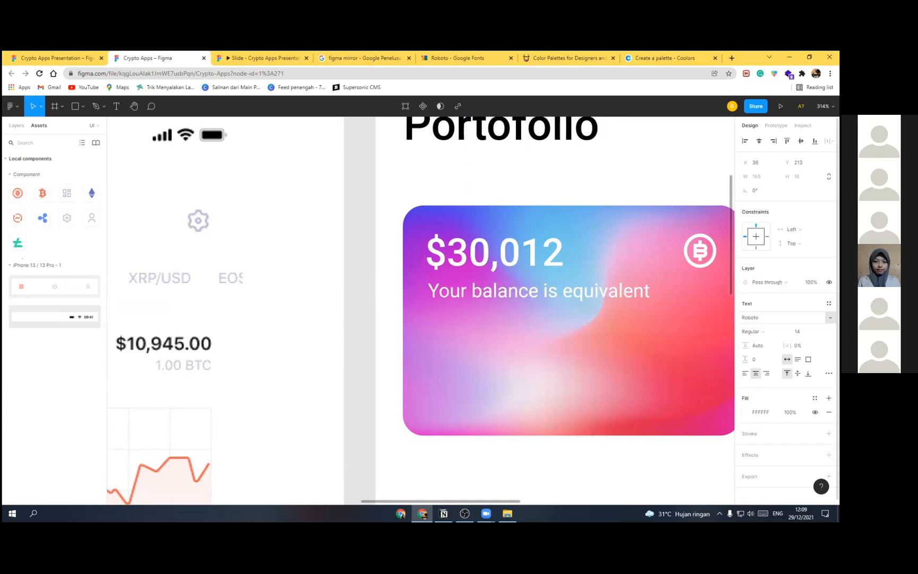
pyautogui.click(786, 318)
pyautogui.click(777, 331)
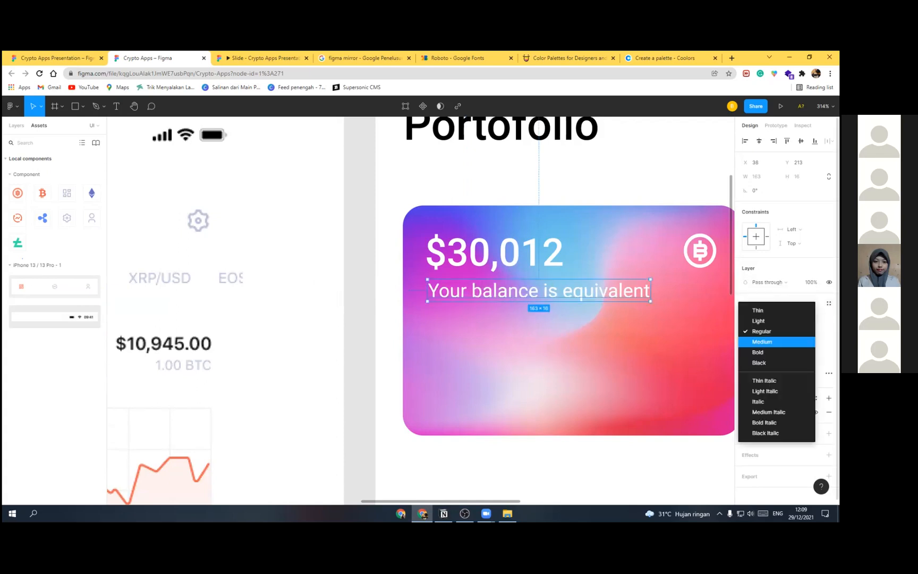
pyautogui.click(761, 341)
# Step: Try the fill colour CCCCCC on the "Your balance is equivalent" caption, and undo it
pyautogui.click(745, 412)
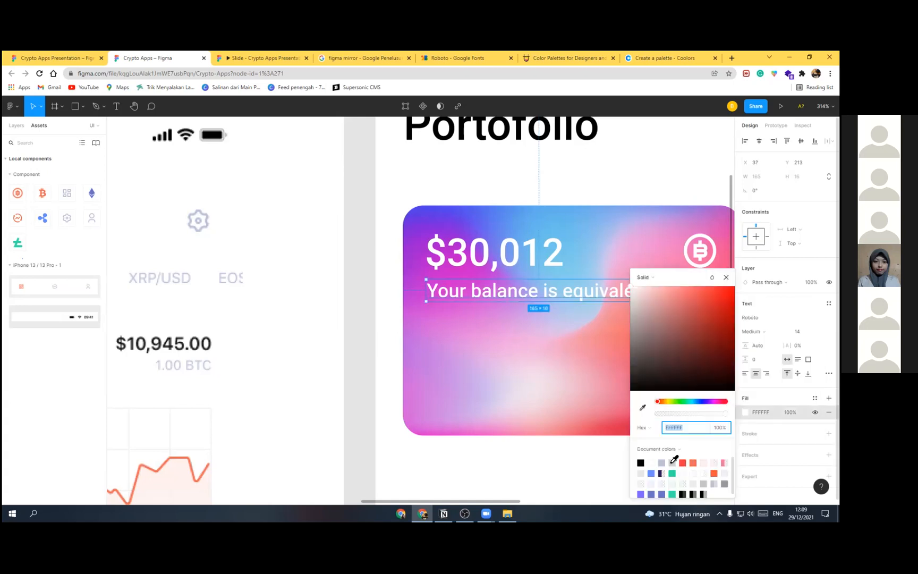
pyautogui.write('ccc')
pyautogui.press('Return')
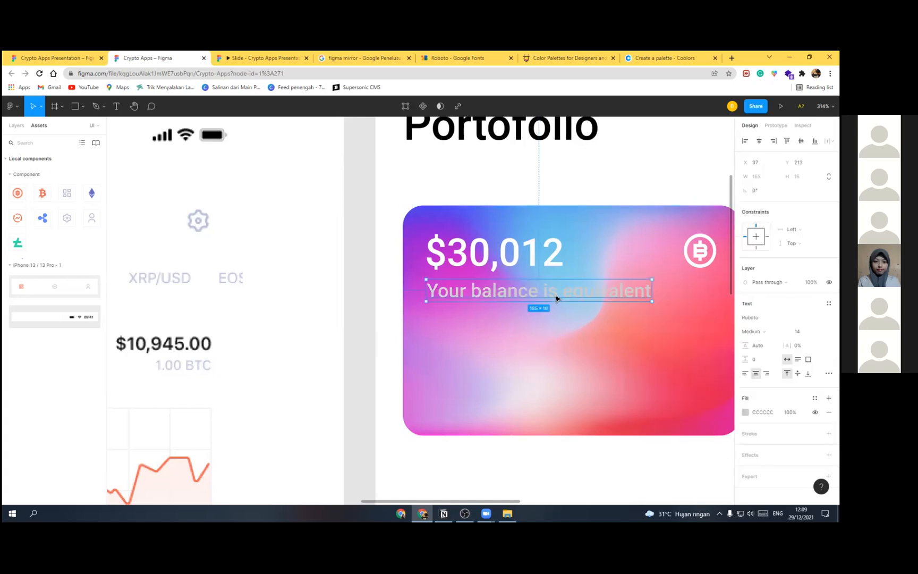
pyautogui.press('Escape')
pyautogui.hotkey('ctrl', 'z')
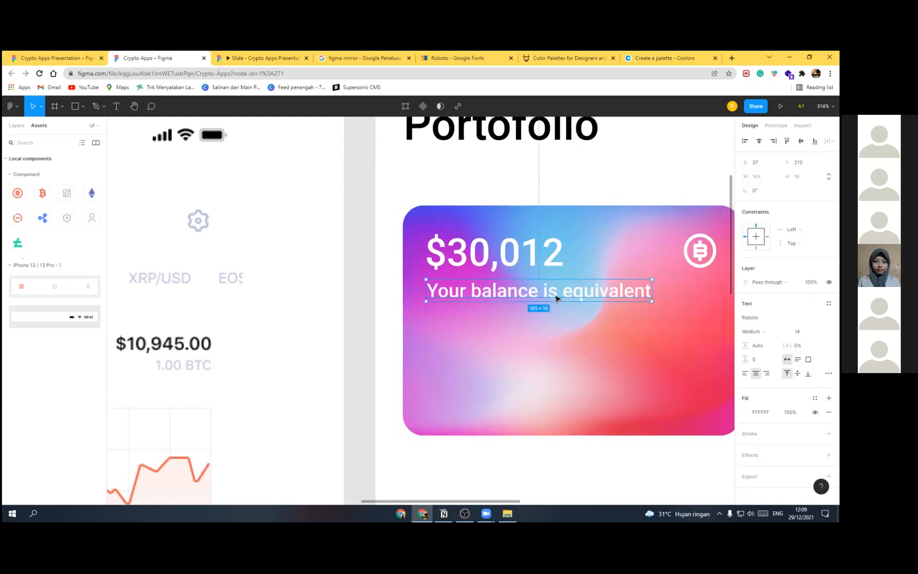
# Step: Set the layer opacity of the "Your balance is equivalent" caption to 70%
pyautogui.click(811, 282)
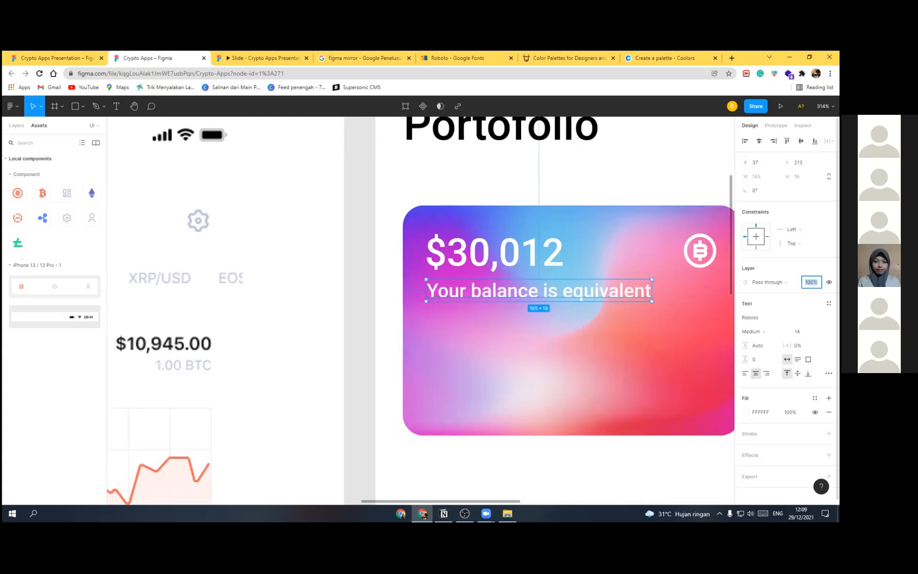
pyautogui.write('70')
pyautogui.press('Return')
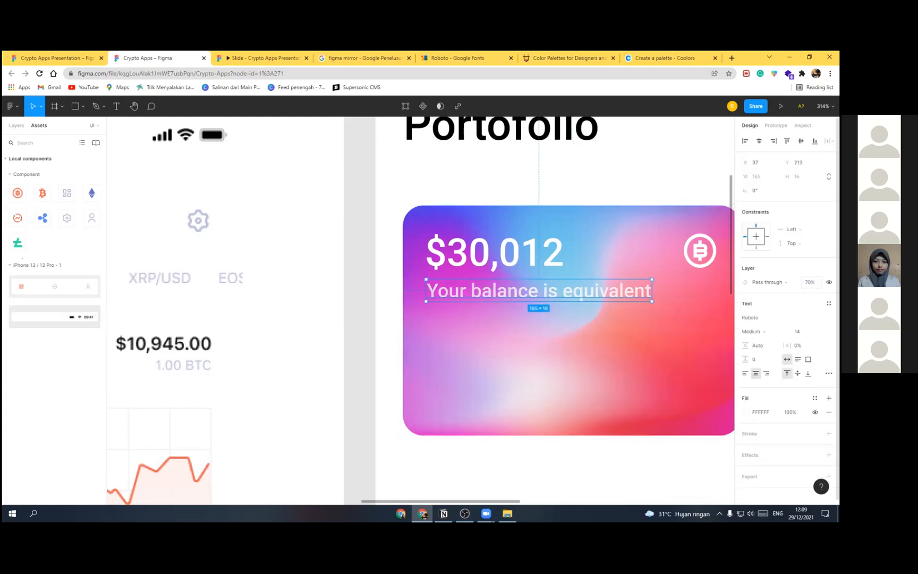
pyautogui.scroll(-5, 587, 293)
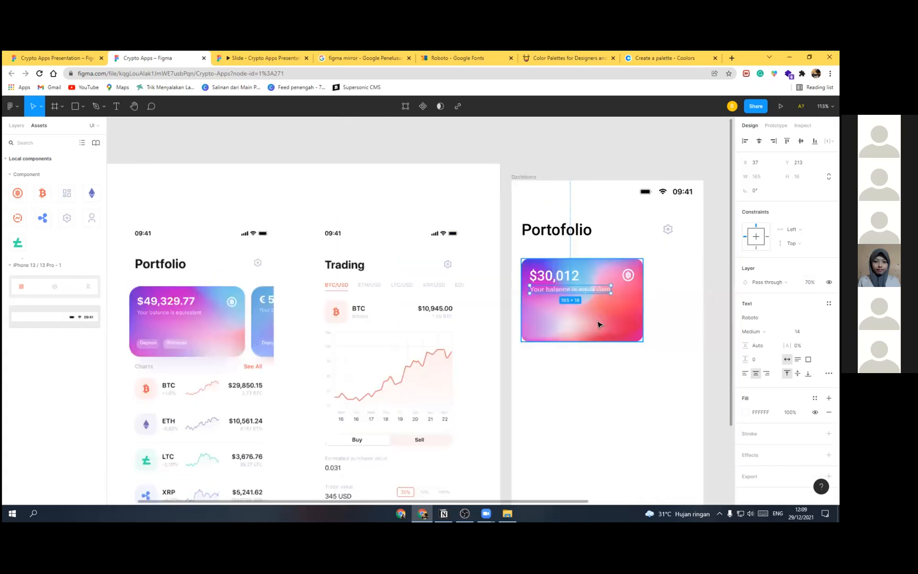
pyautogui.scroll(-2, 600, 316)
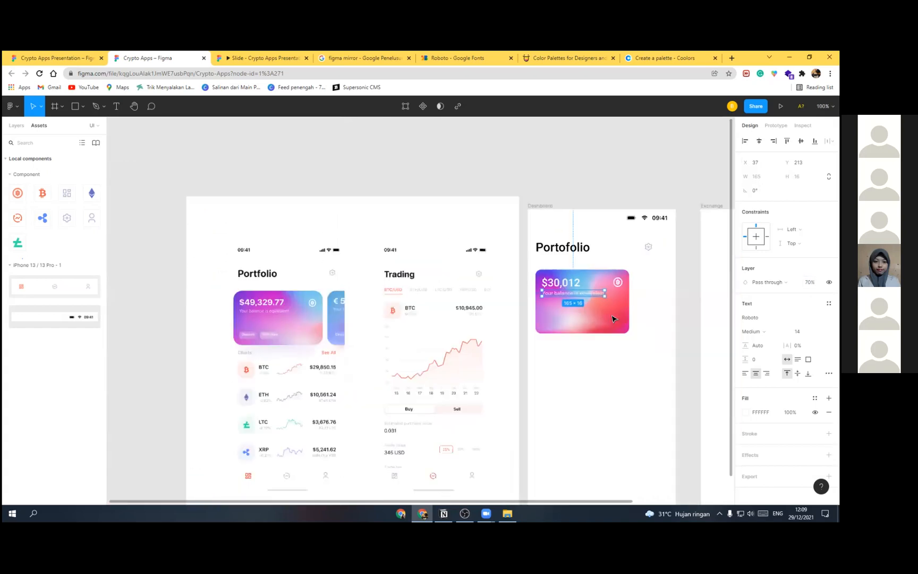
pyautogui.click(578, 363)
# Step: Duplicate the balance caption straight down to the lower part of the card at X 37, Y 293
pyautogui.scroll(4, 574, 356)
pyautogui.scroll(-1, 573, 336)
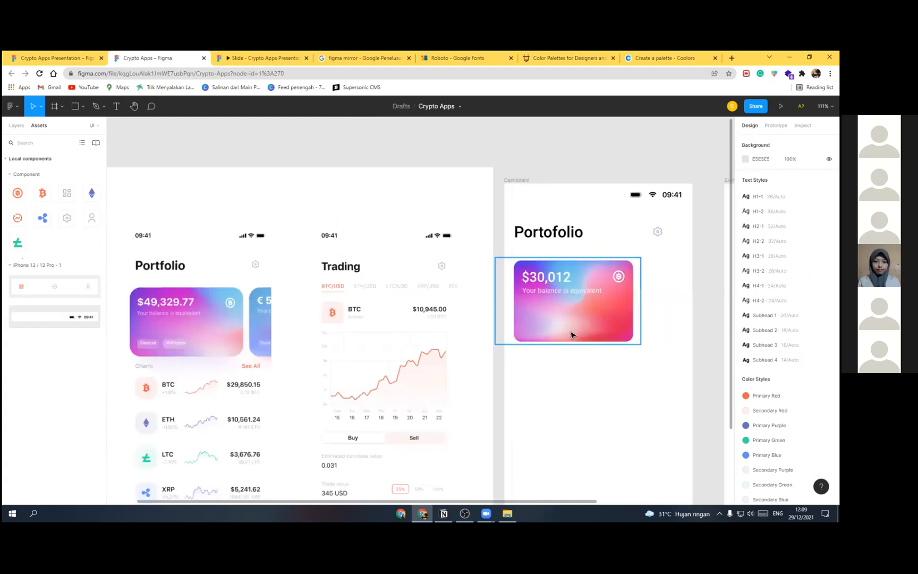
pyautogui.scroll(4, 533, 302)
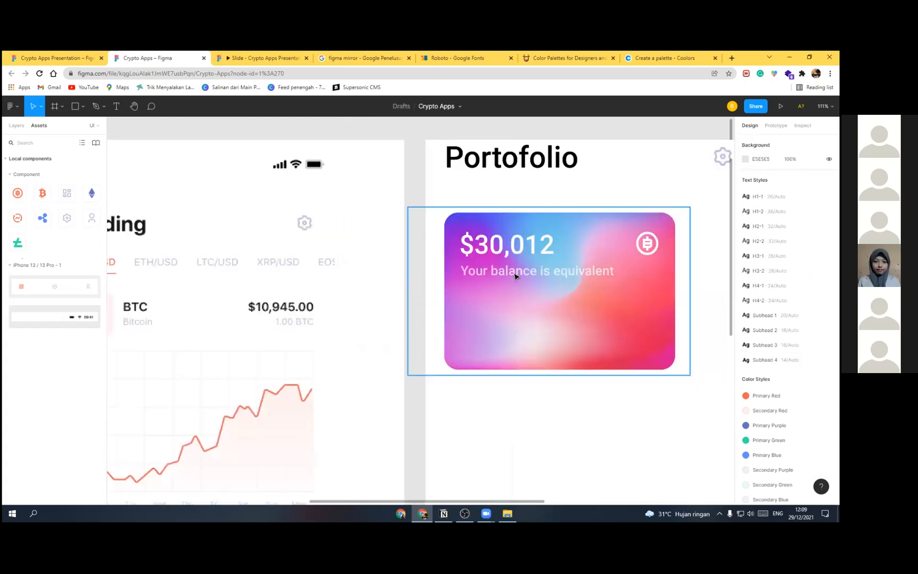
pyautogui.doubleClick(529, 275)
pyautogui.moveTo(528, 274); pyautogui.dragTo(529, 348)
pyautogui.scroll(3, 670, 346)
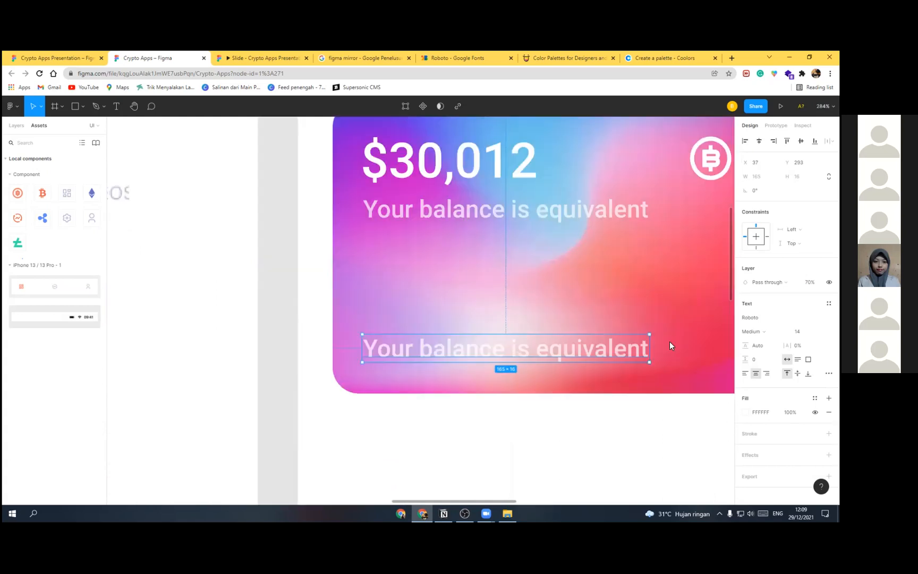
# Step: Replace the duplicated caption's text with "Deposit" and move it to X 40, Y 293 near the card's lower corner
pyautogui.scroll(3, 555, 359)
pyautogui.press('Return')
pyautogui.write('D')
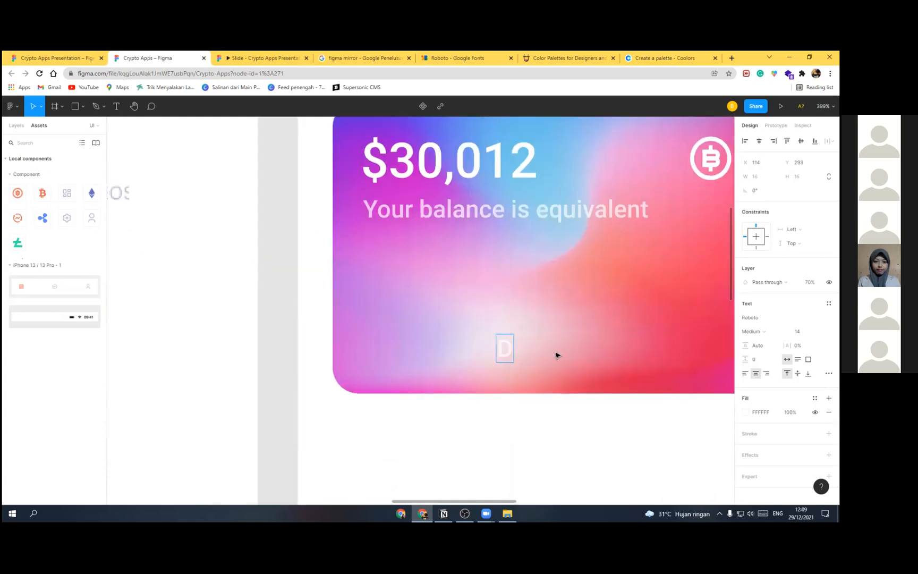
pyautogui.write('eposit')
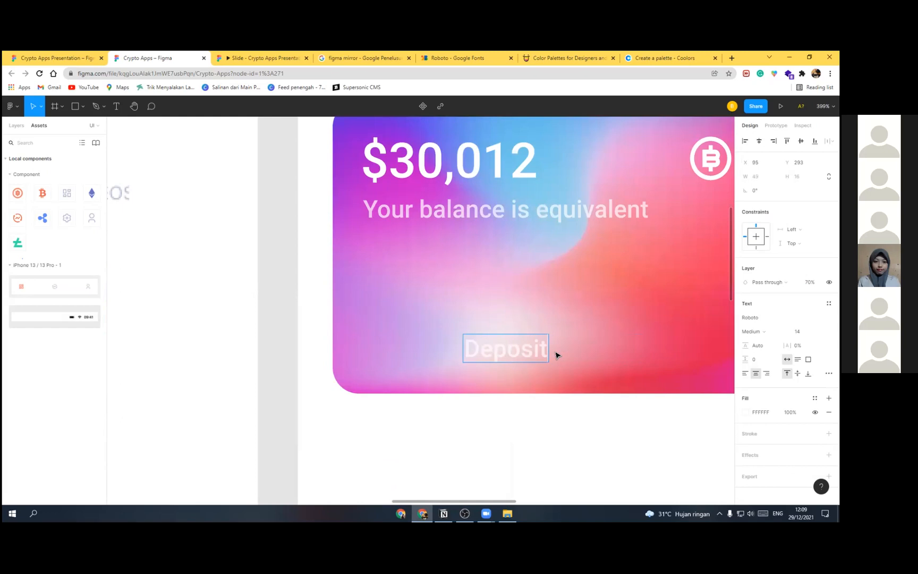
pyautogui.press('Escape')
pyautogui.moveTo(524, 353); pyautogui.dragTo(472, 366)
# Step: Draw a rectangle about 76 × 22 over the Deposit text as its button background
pyautogui.click(75, 106)
pyautogui.click(430, 304)
pyautogui.moveTo(409, 219); pyautogui.dragTo(409, 271)
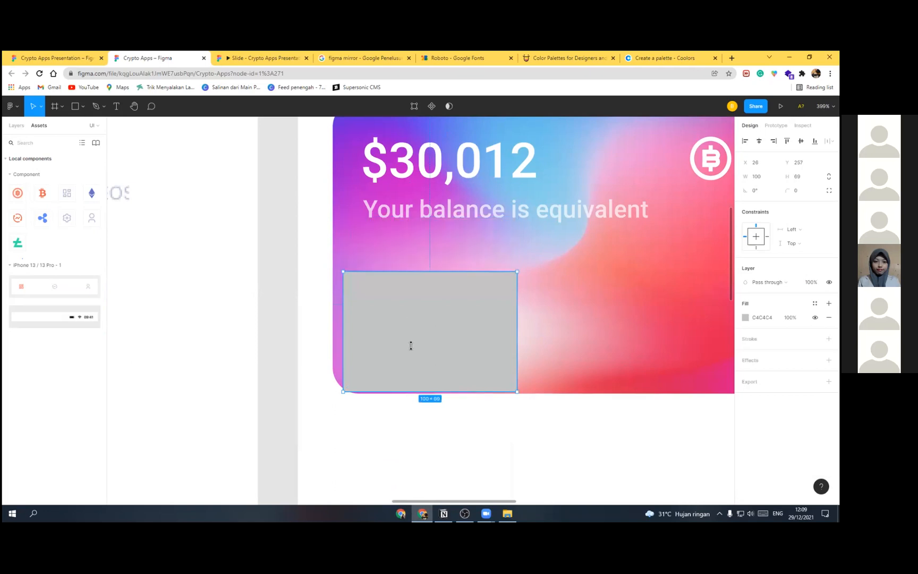
pyautogui.moveTo(410, 335); pyautogui.dragTo(410, 334)
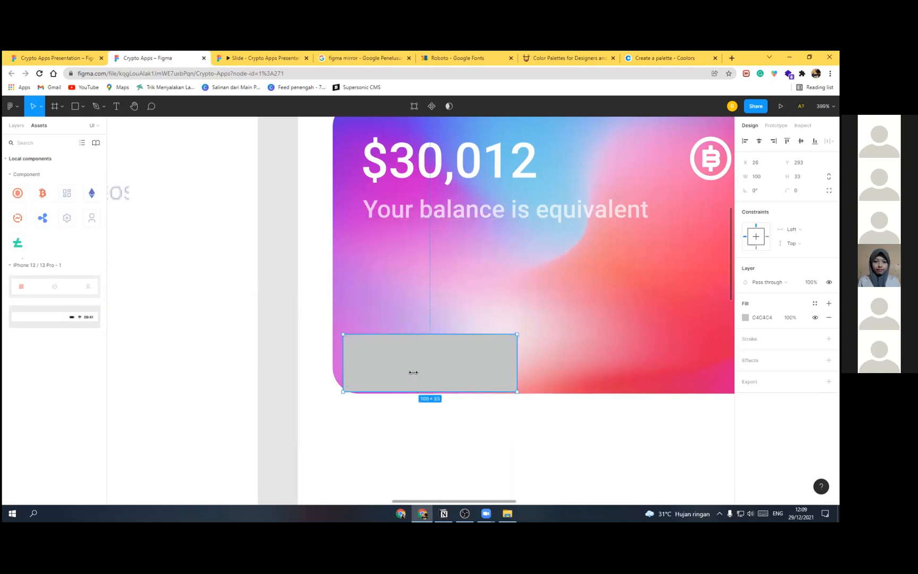
pyautogui.moveTo(343, 357); pyautogui.dragTo(384, 360)
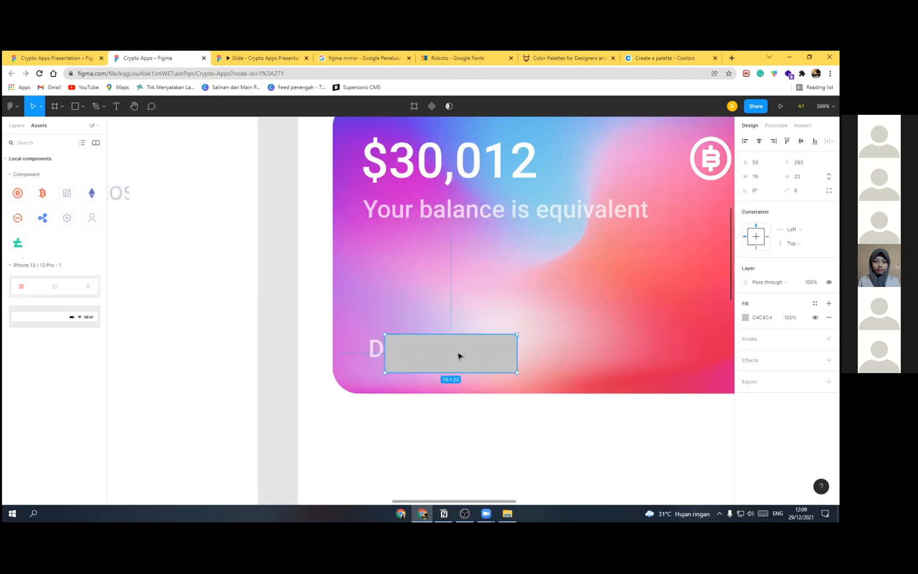
pyautogui.moveTo(454, 354); pyautogui.dragTo(442, 348)
# Step: Move the Deposit layer above the rectangle and place the text inside it, with the rectangle at X 37, Y 290
pyautogui.hotkey('alt', '1')
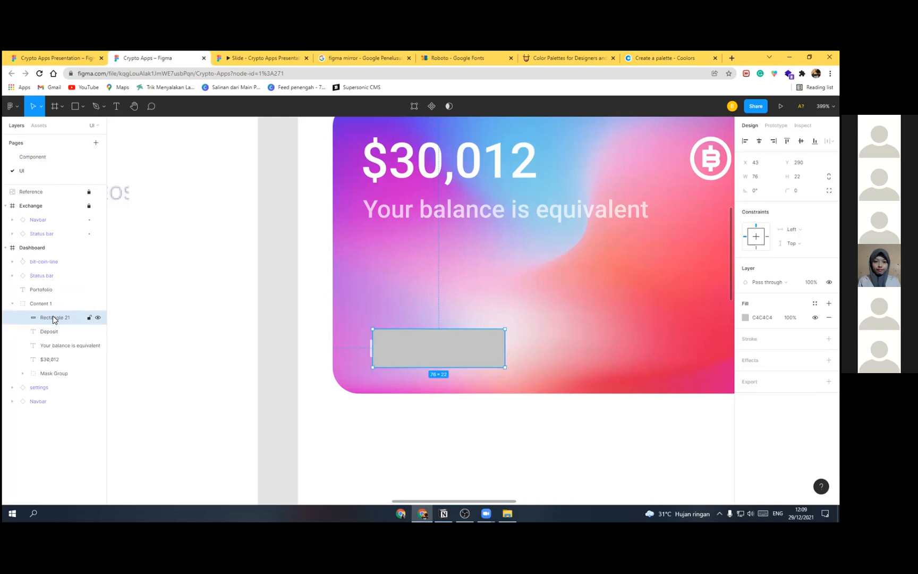
pyautogui.moveTo(47, 330); pyautogui.dragTo(48, 316)
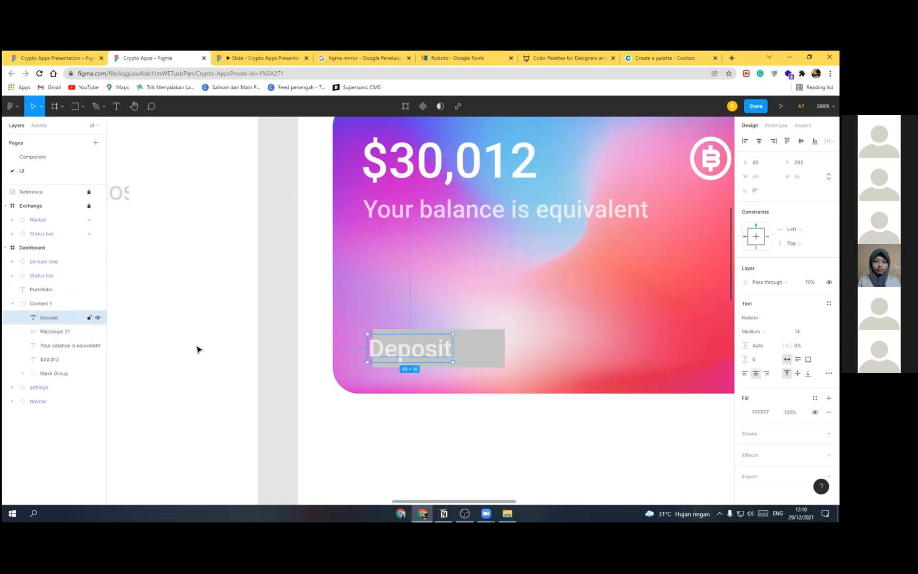
pyautogui.moveTo(438, 355); pyautogui.dragTo(485, 353)
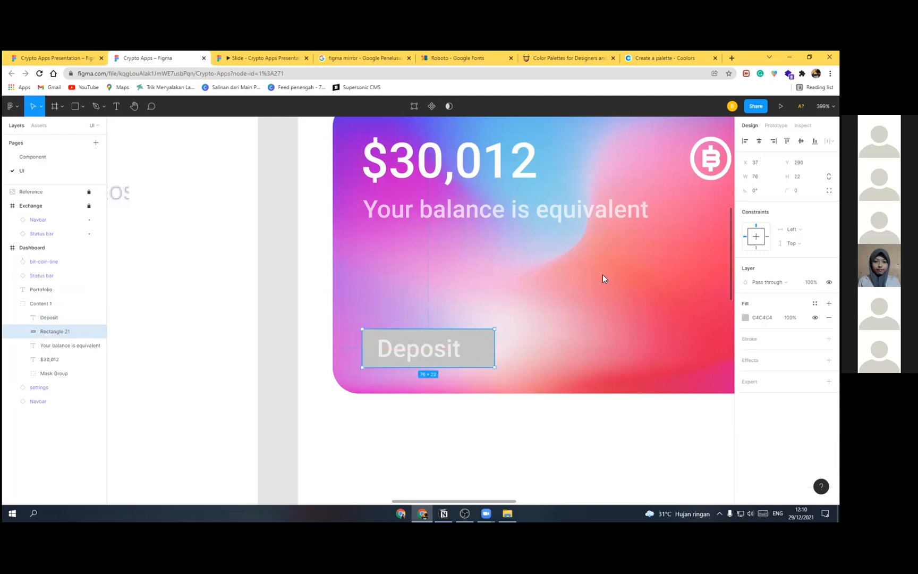
# Step: Give the Deposit button rectangle a corner radius of 20 and a white FFFFFF fill
pyautogui.click(799, 190)
pyautogui.write('20')
pyautogui.press('Return')
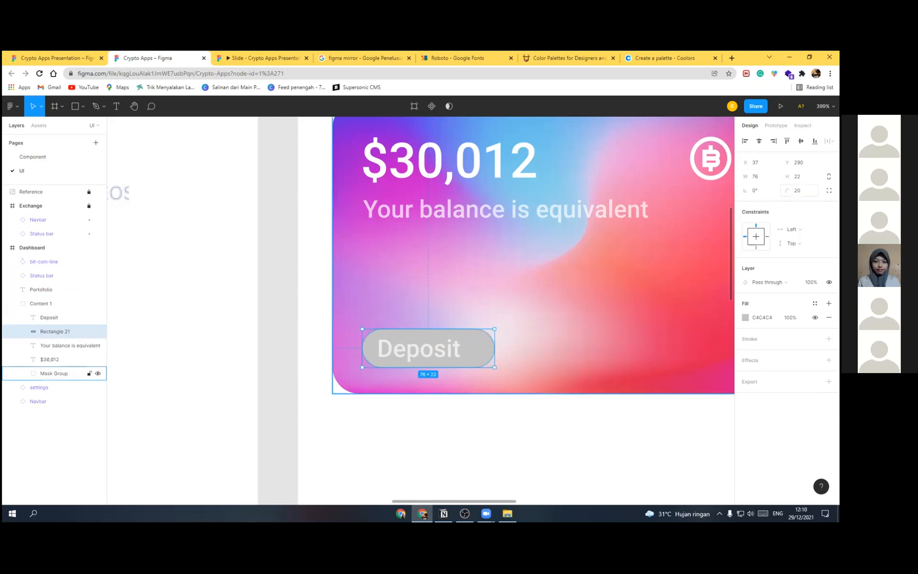
pyautogui.click(745, 317)
pyautogui.moveTo(671, 295); pyautogui.dragTo(591, 267)
pyautogui.click(432, 350)
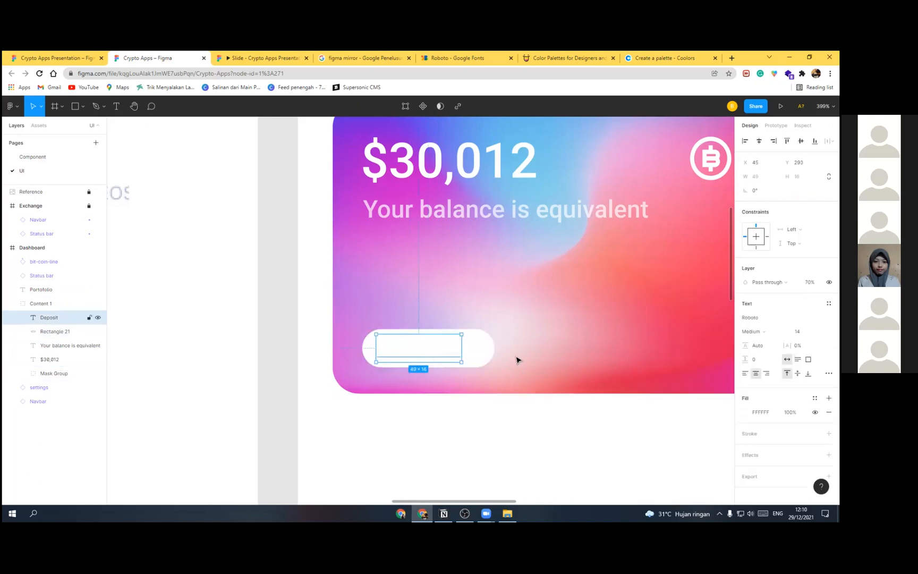
# Step: Change the Deposit button's fill to a linear gradient fading from white at its upper edge to transparent below
pyautogui.click(486, 353)
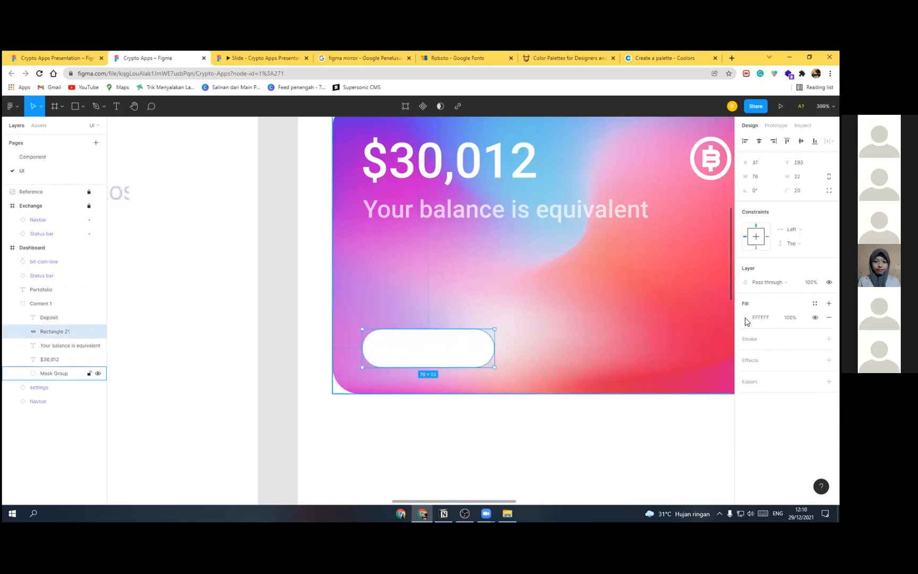
pyautogui.click(745, 318)
pyautogui.click(644, 278)
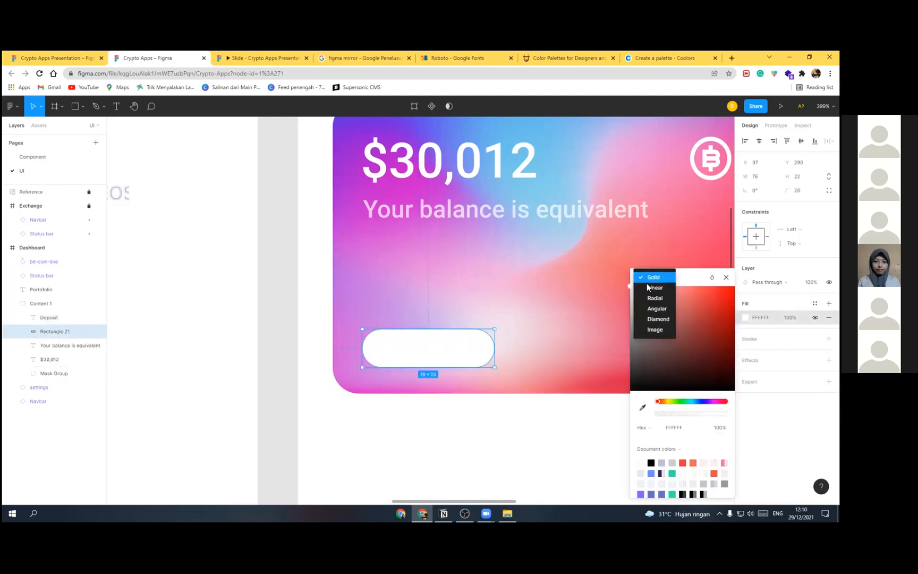
pyautogui.click(650, 289)
pyautogui.moveTo(428, 330)
pyautogui.mouseDown()
pyautogui.moveTo(393, 334)
pyautogui.moveTo(423, 348)
pyautogui.moveTo(431, 323)
pyautogui.mouseUp()
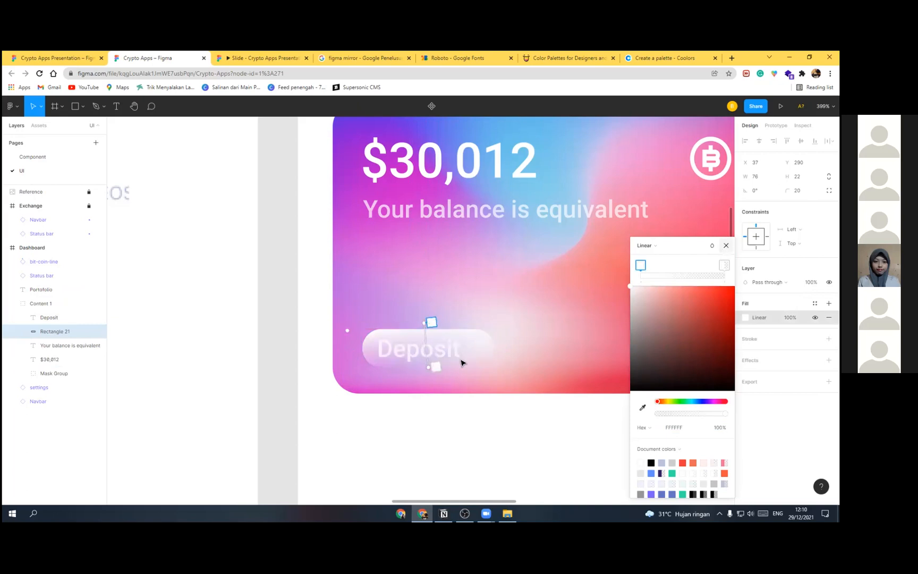
# Step: Centre the Deposit label within its button at X 51, Y 292
pyautogui.scroll(5, 455, 360)
pyautogui.click(445, 349)
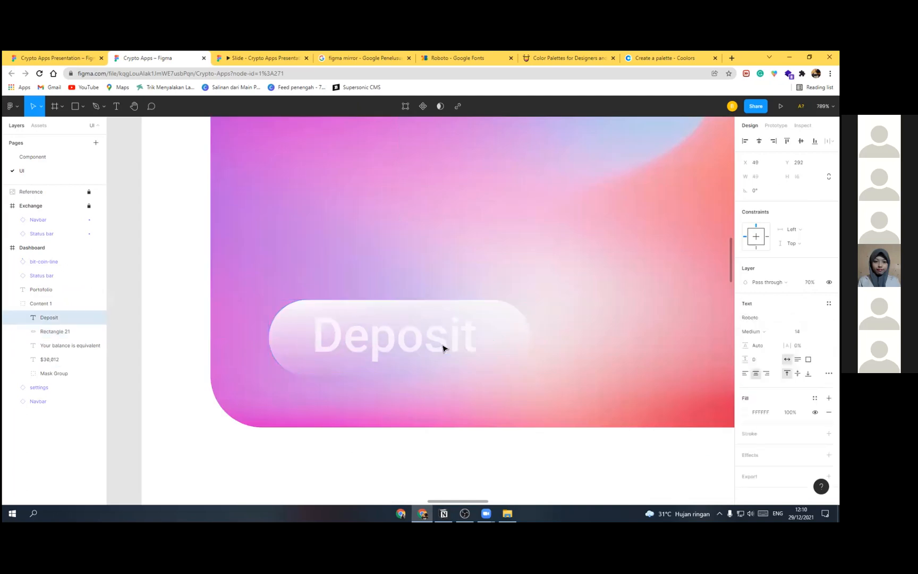
pyautogui.scroll(-10, 427, 314)
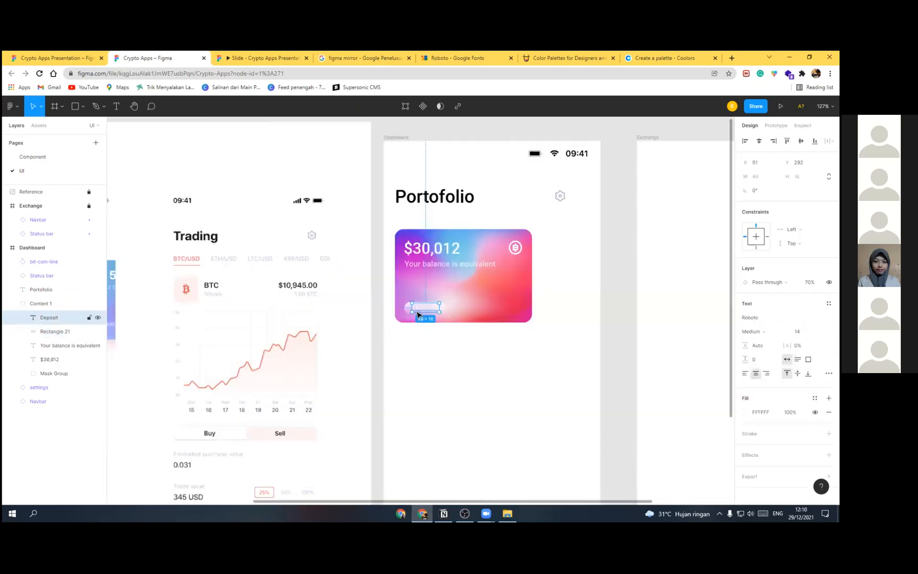
pyautogui.scroll(2, 403, 328)
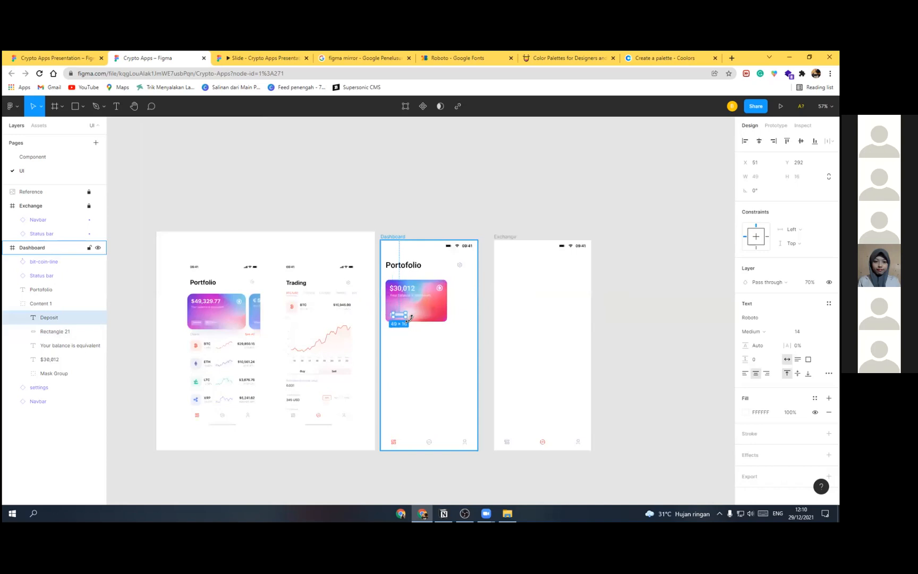
pyautogui.scroll(6, 402, 315)
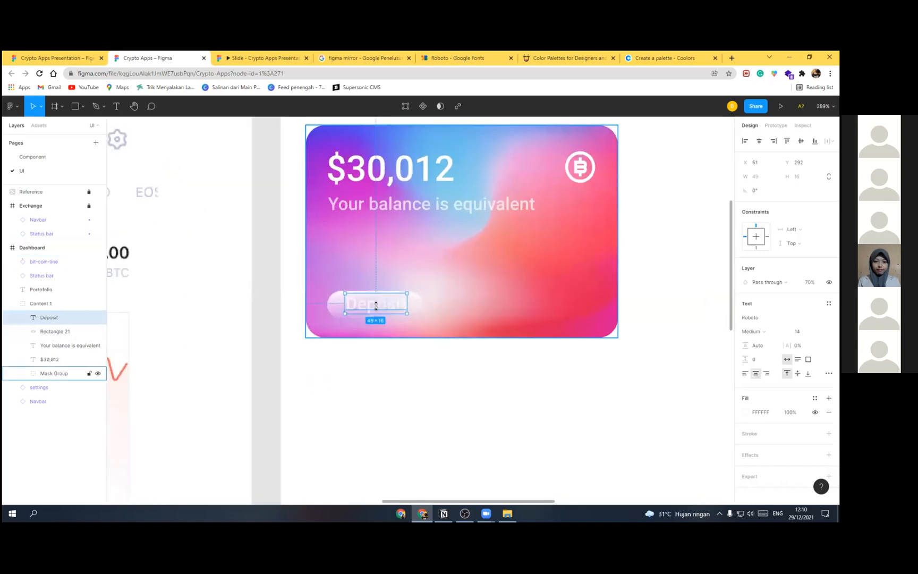
# Step: Duplicate the Deposit button with its label beside the original, placing the copied label at X 135, Y 292
pyautogui.click(410, 312)
pyautogui.keyDown('shift'); pyautogui.click(390, 307); pyautogui.keyUp('shift')
pyautogui.moveTo(392, 307); pyautogui.dragTo(503, 314)
# Step: Set the first Deposit label's font size to 12 and recentre it within its button
pyautogui.click(395, 305)
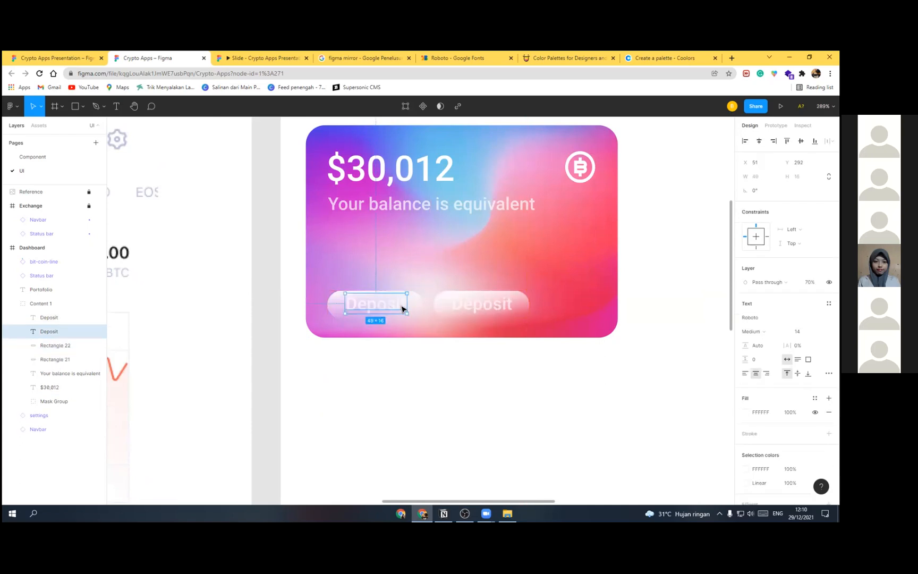
pyautogui.click(801, 332)
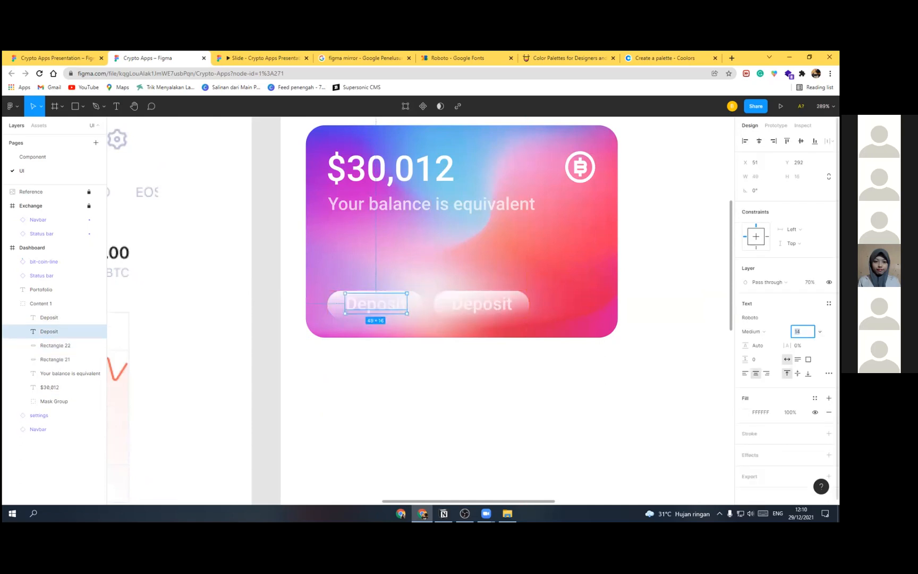
pyautogui.write('12')
pyautogui.press('Return')
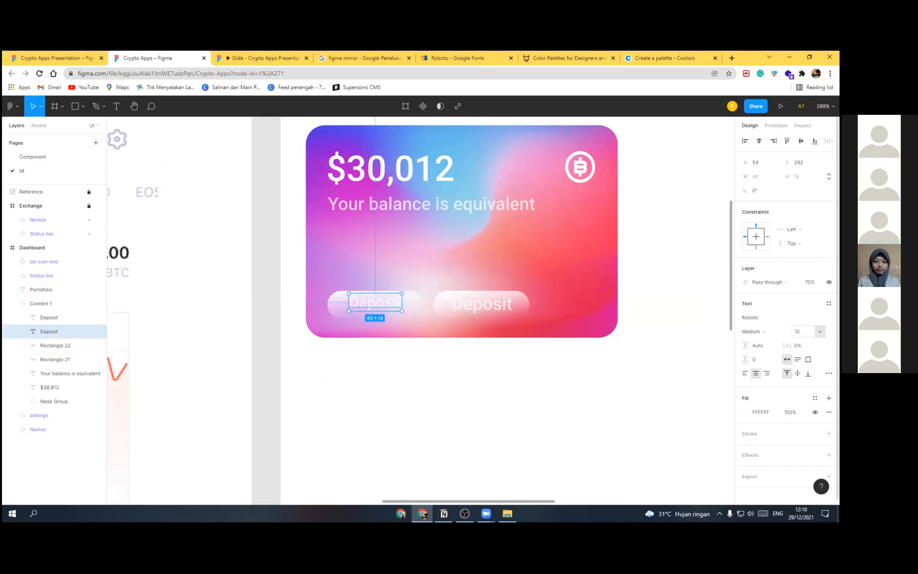
pyautogui.scroll(5, 417, 325)
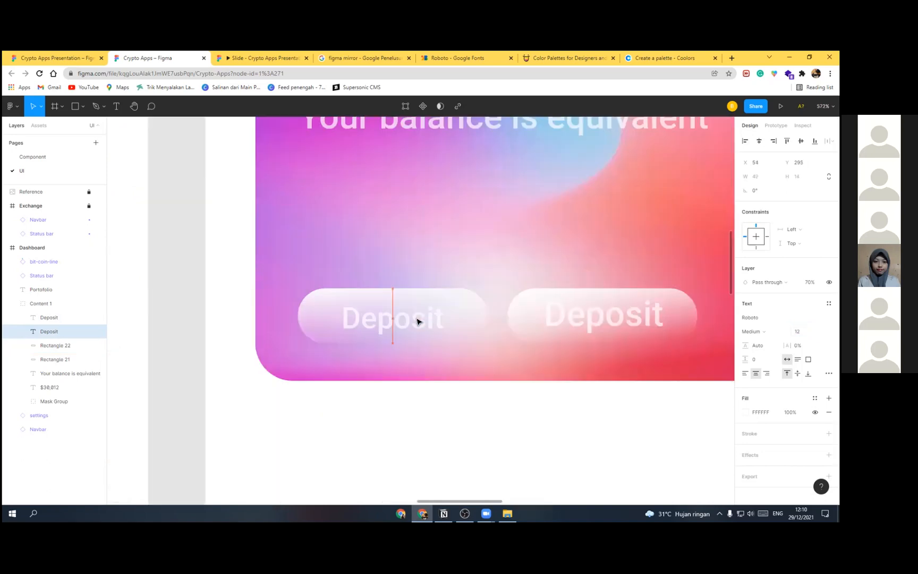
# Step: Set the second button label's font size to 12 and change its text to Withdraw
pyautogui.click(604, 314)
pyautogui.click(800, 331)
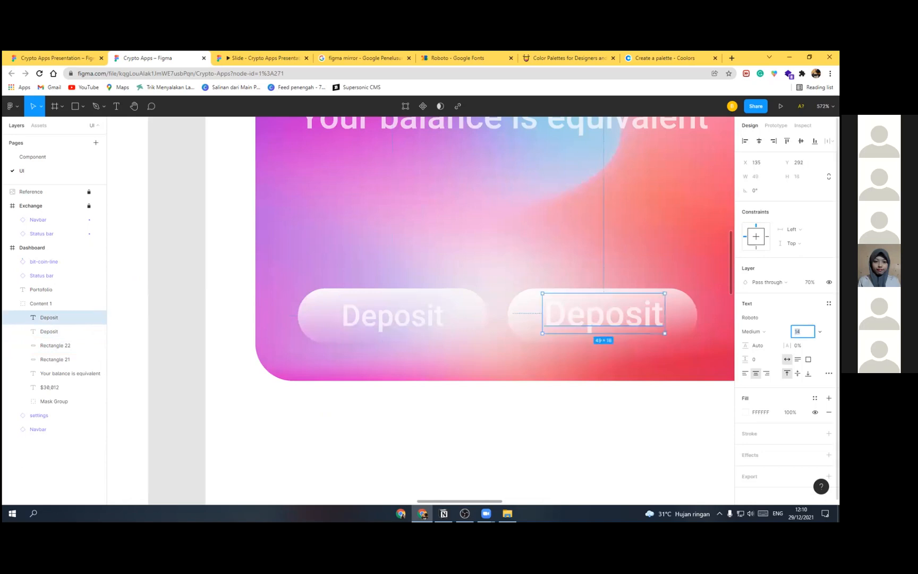
pyautogui.write('12')
pyautogui.press('Return')
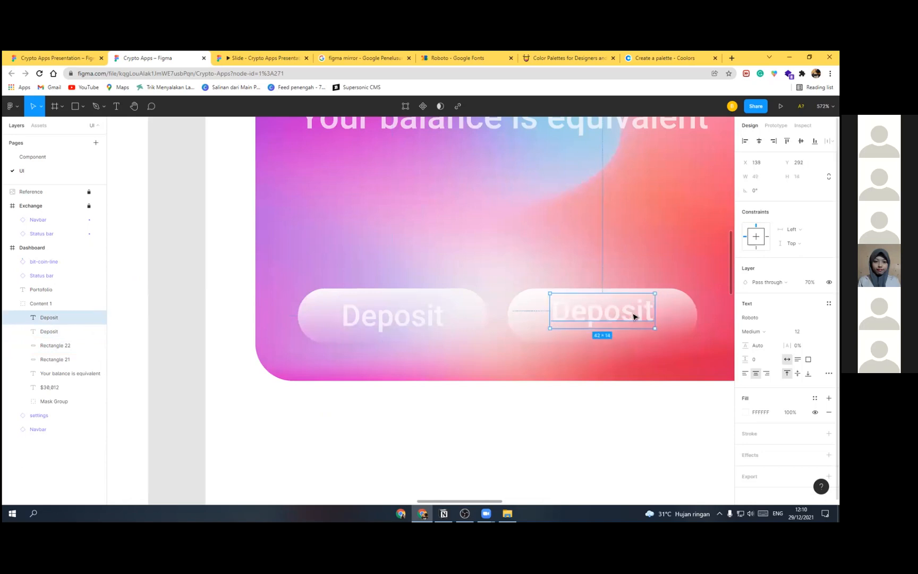
pyautogui.doubleClick(633, 317)
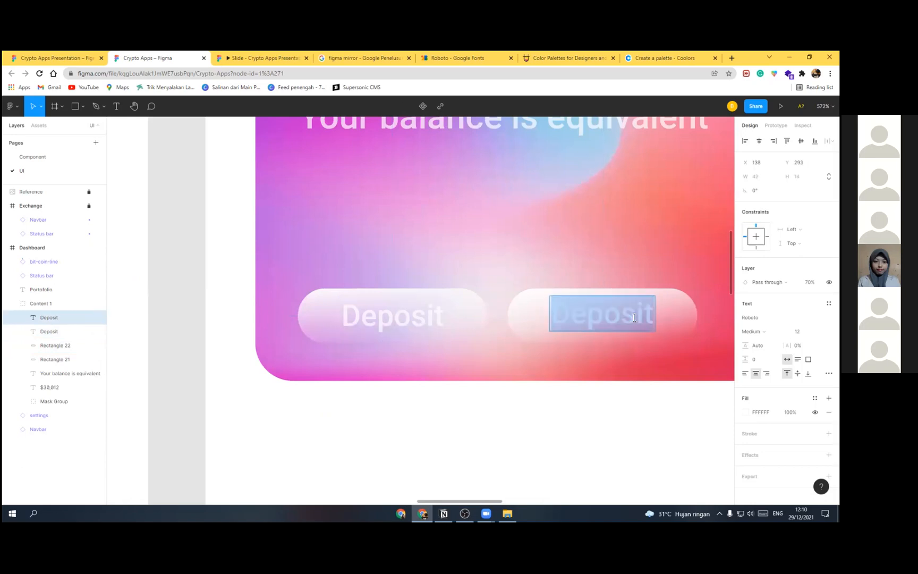
pyautogui.write('With')
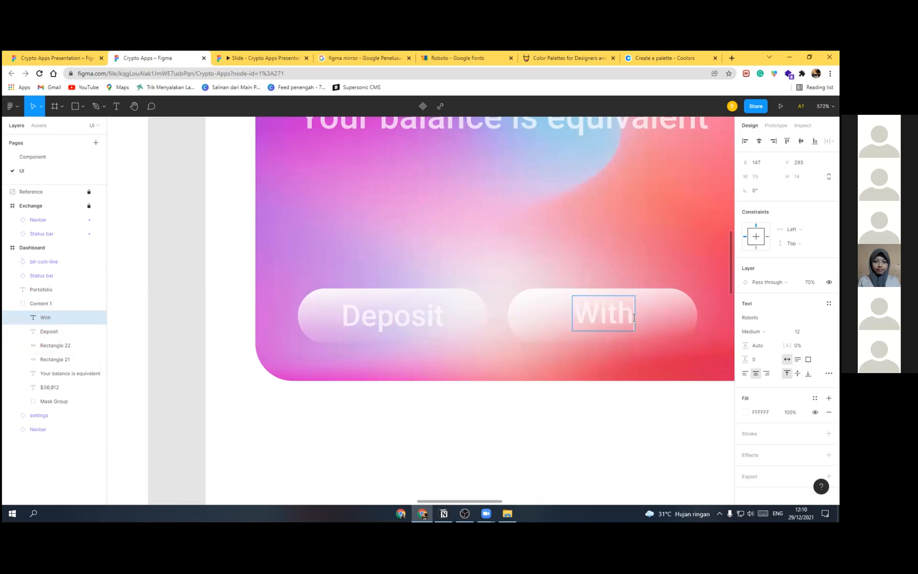
pyautogui.write('draw')
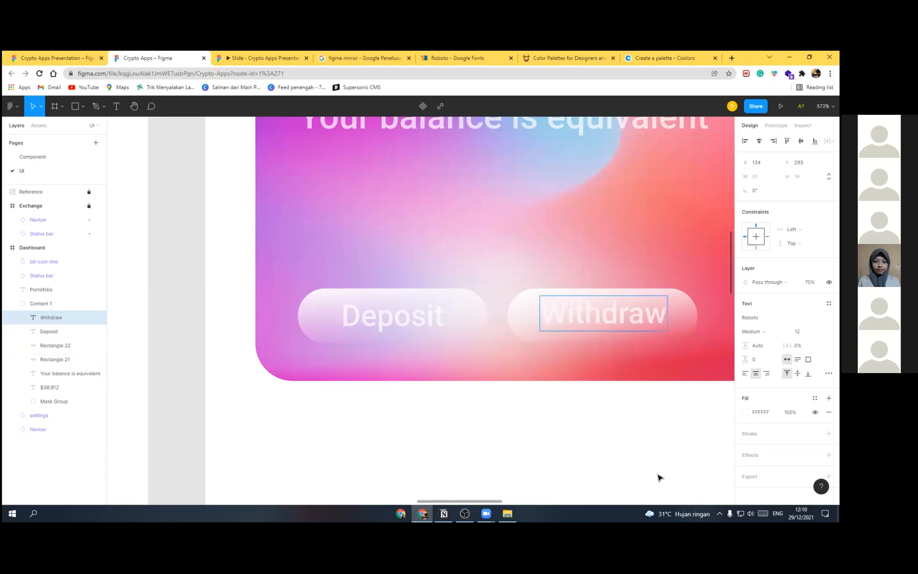
pyautogui.press('Escape')
# Step: Widen the balance card slightly at its right edge and move the bitcoin icon to X 235, Y 177
pyautogui.scroll(-3, 602, 313)
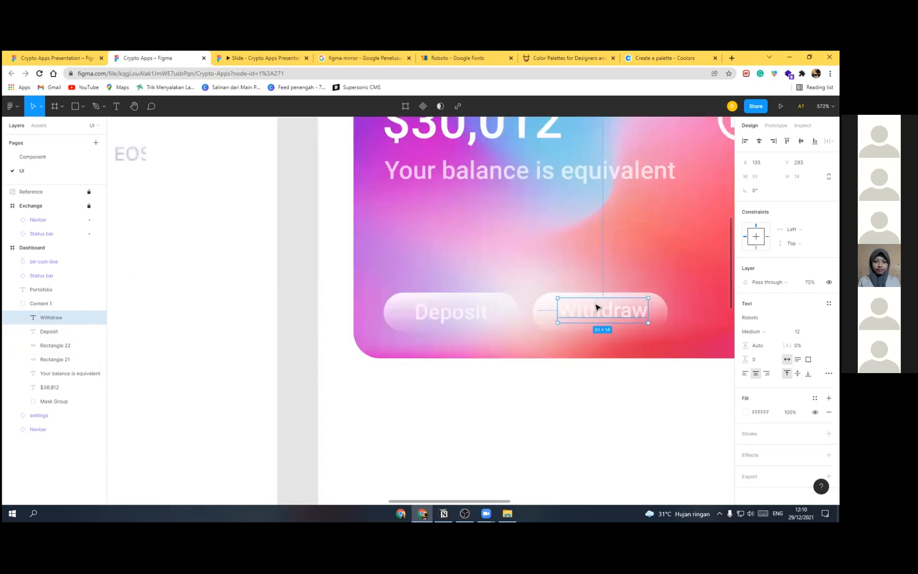
pyautogui.scroll(-3, 621, 364)
pyautogui.hscroll(5, 446, 340)
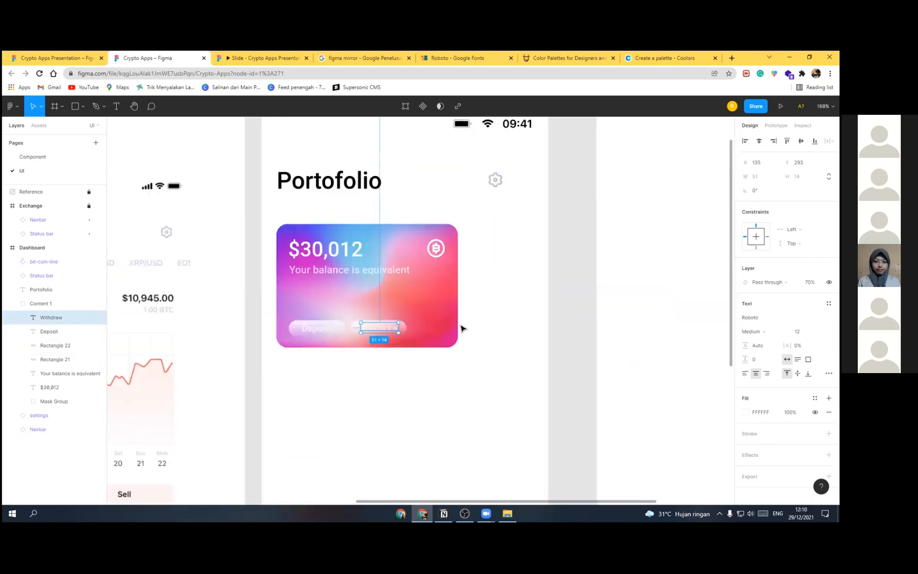
pyautogui.scroll(1, 460, 335)
pyautogui.scroll(2, 462, 345)
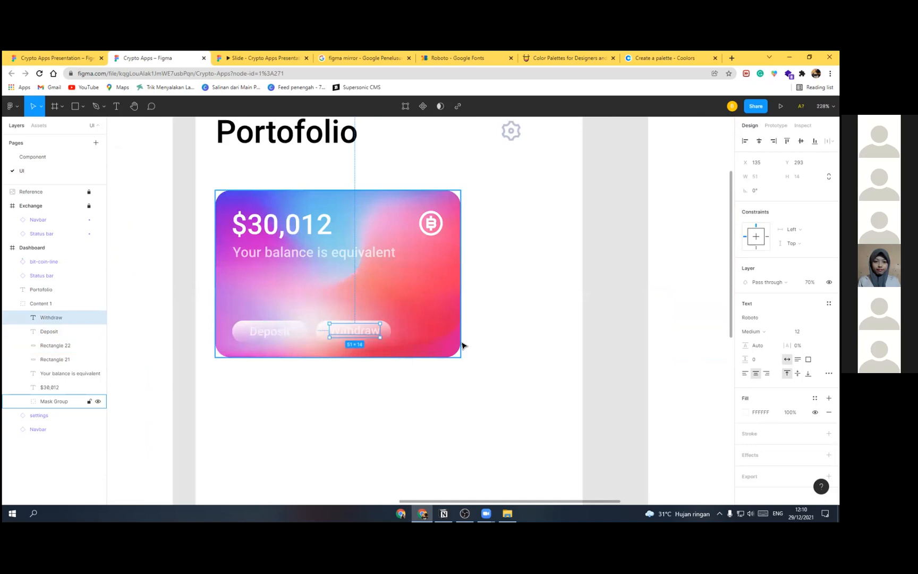
pyautogui.scroll(-5, 405, 253)
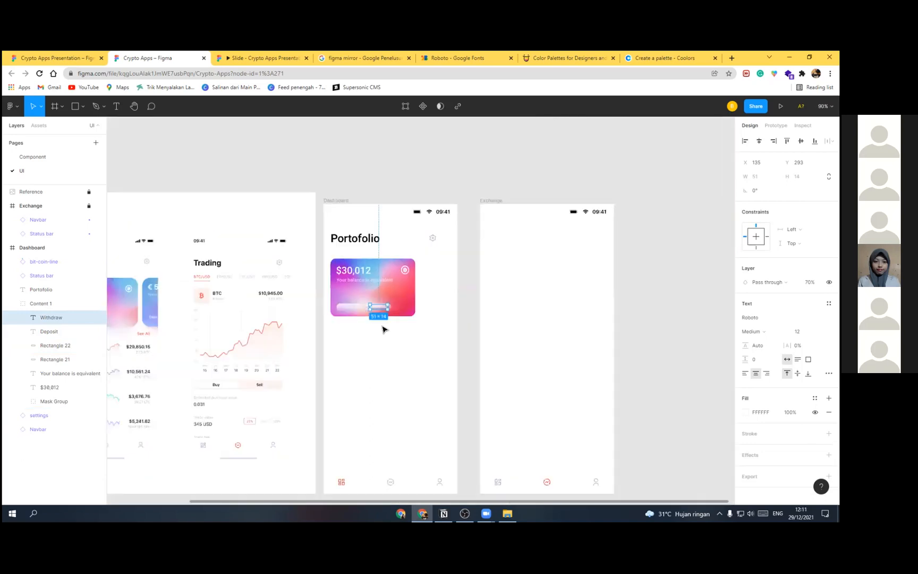
pyautogui.hscroll(-2, 478, 262)
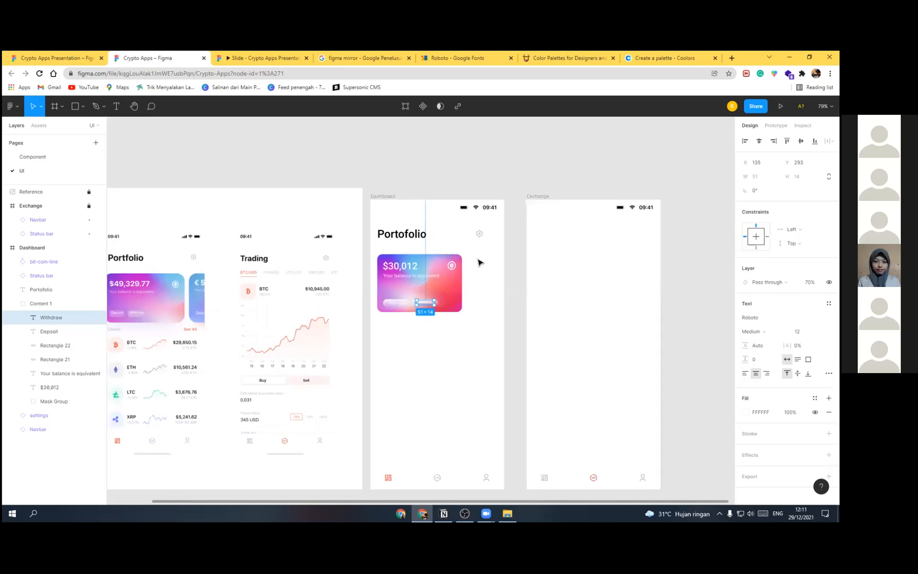
pyautogui.scroll(3, 437, 324)
pyautogui.moveTo(442, 320); pyautogui.dragTo(453, 320)
pyautogui.click(420, 278)
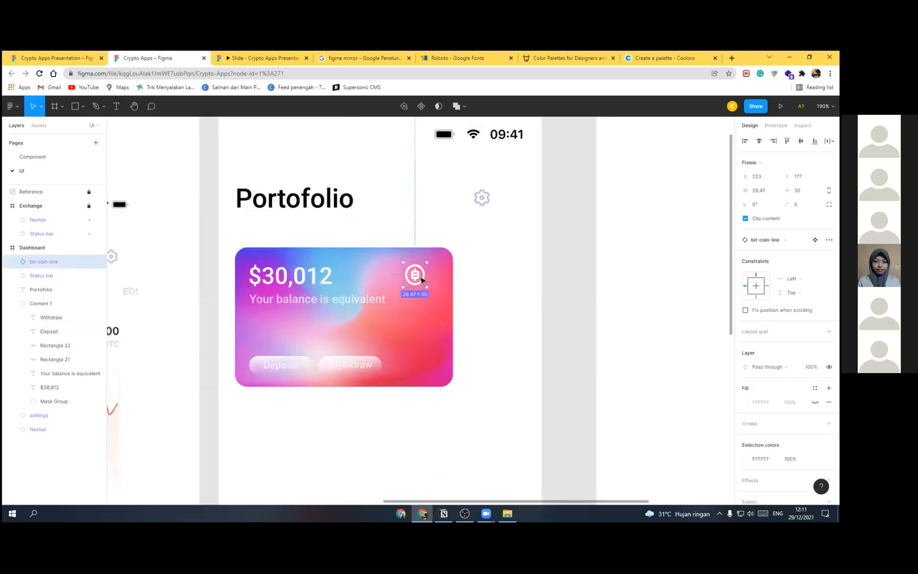
pyautogui.moveTo(429, 281); pyautogui.dragTo(440, 282)
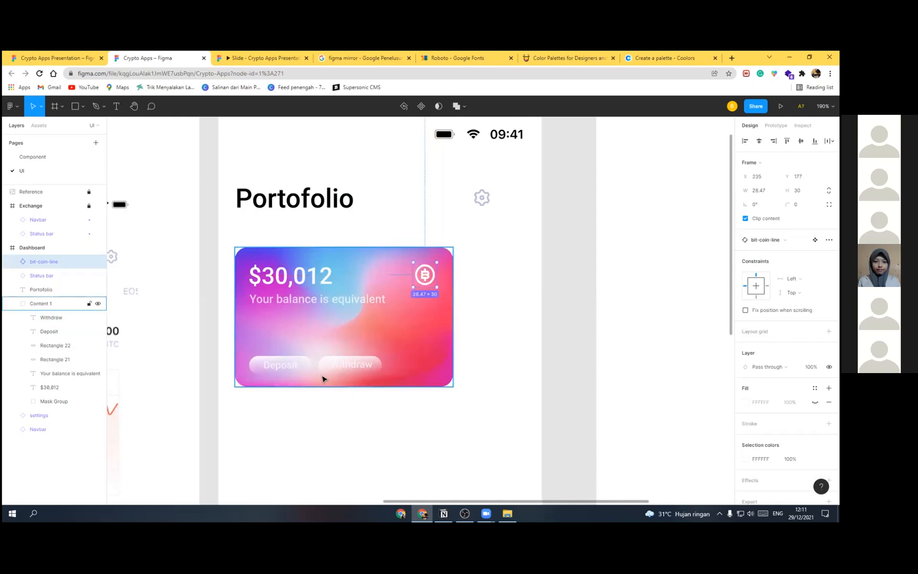
# Step: Draw a rectangle about 205 by 154 overlapping the card's lower edge and switch its fill to a linear gradient
pyautogui.click(227, 319)
pyautogui.click(75, 106)
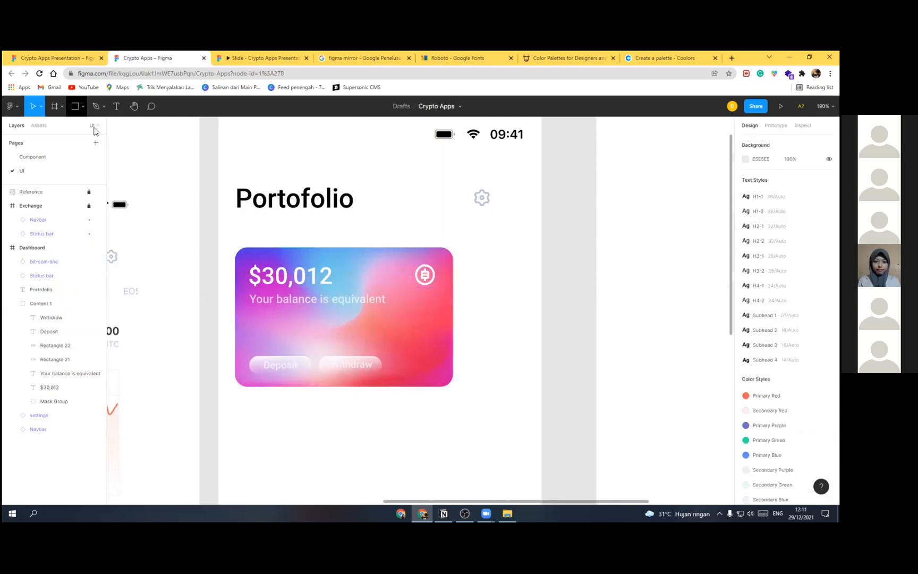
pyautogui.moveTo(265, 317)
pyautogui.mouseDown()
pyautogui.moveTo(440, 459)
pyautogui.moveTo(434, 443)
pyautogui.mouseUp()
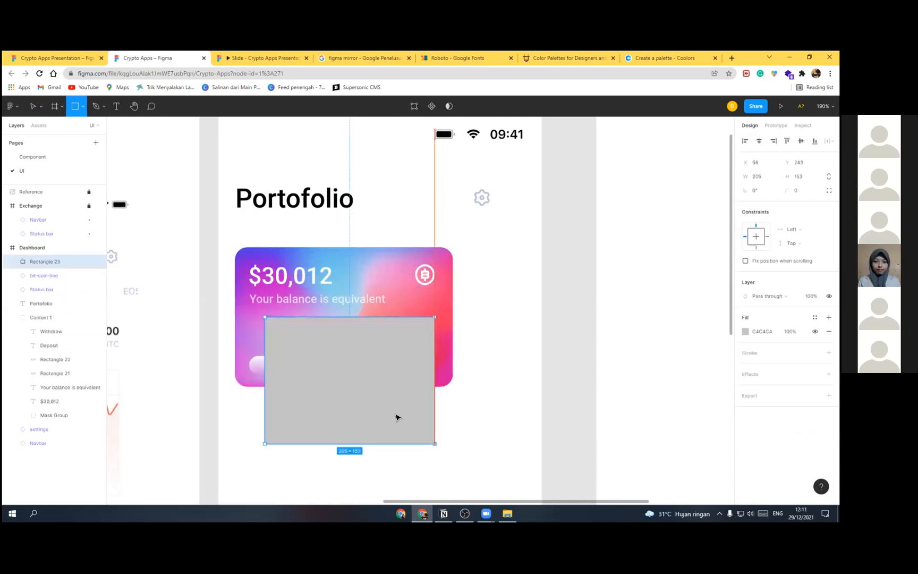
pyautogui.click(745, 332)
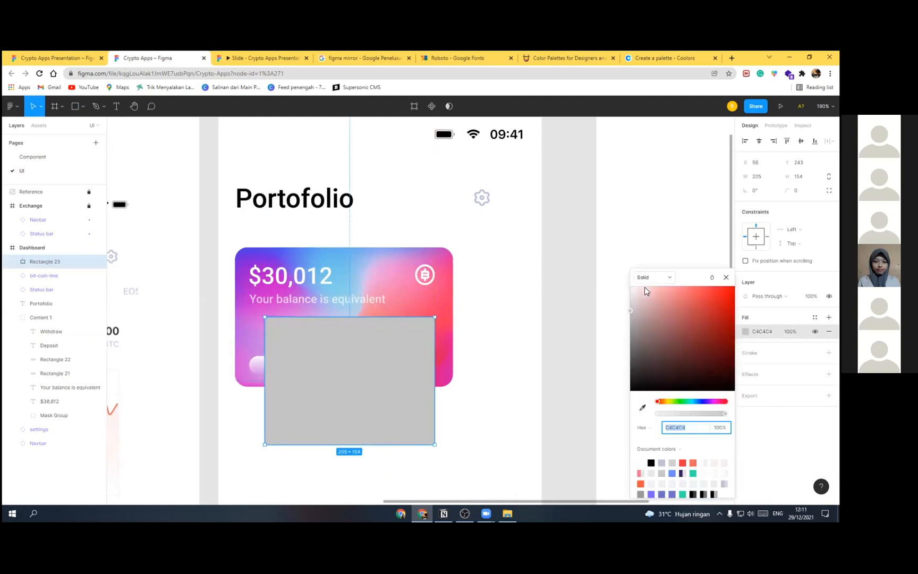
pyautogui.click(653, 277)
pyautogui.click(646, 290)
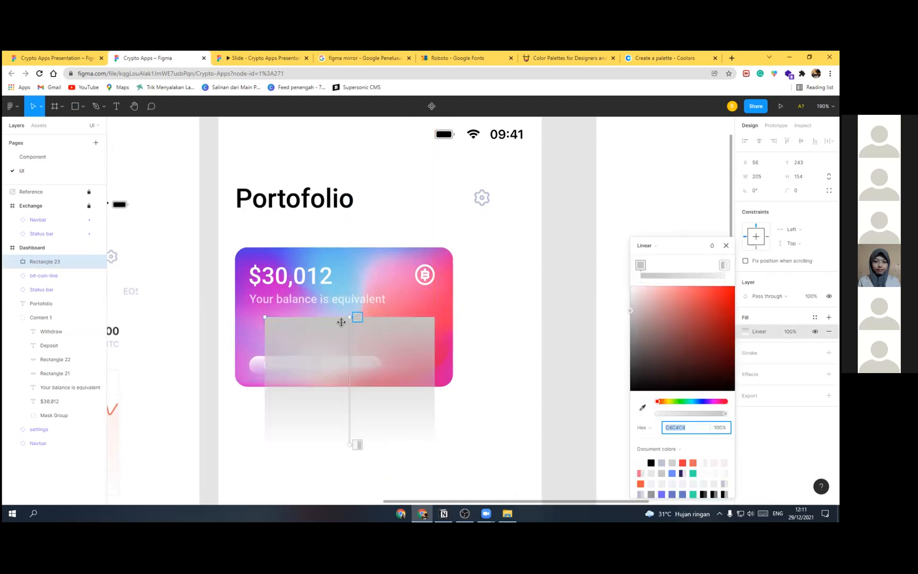
# Step: Run the rectangle's gradient diagonally from red DE2061 at the lower left to purple 5933E0 at the upper right, sampling both colours from the card
pyautogui.moveTo(270, 438); pyautogui.dragTo(281, 437)
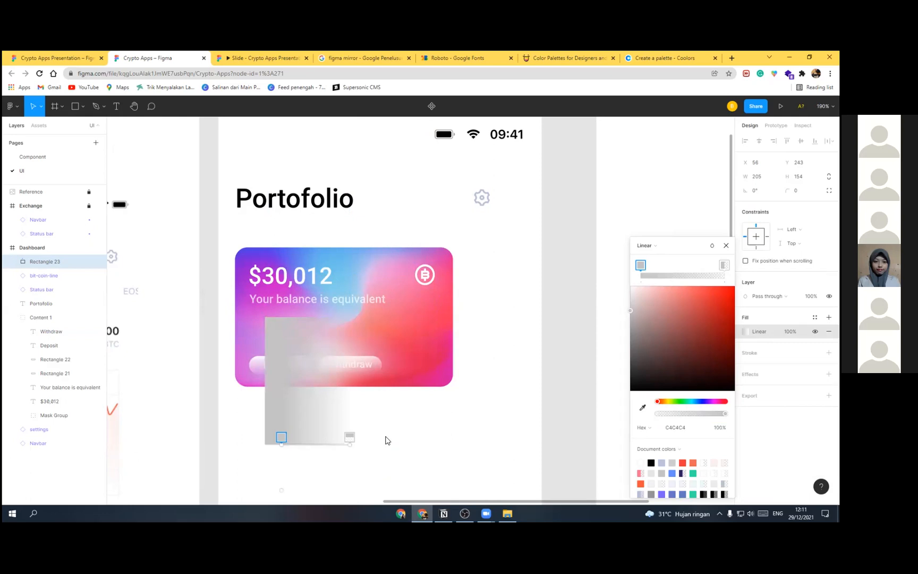
pyautogui.click(643, 407)
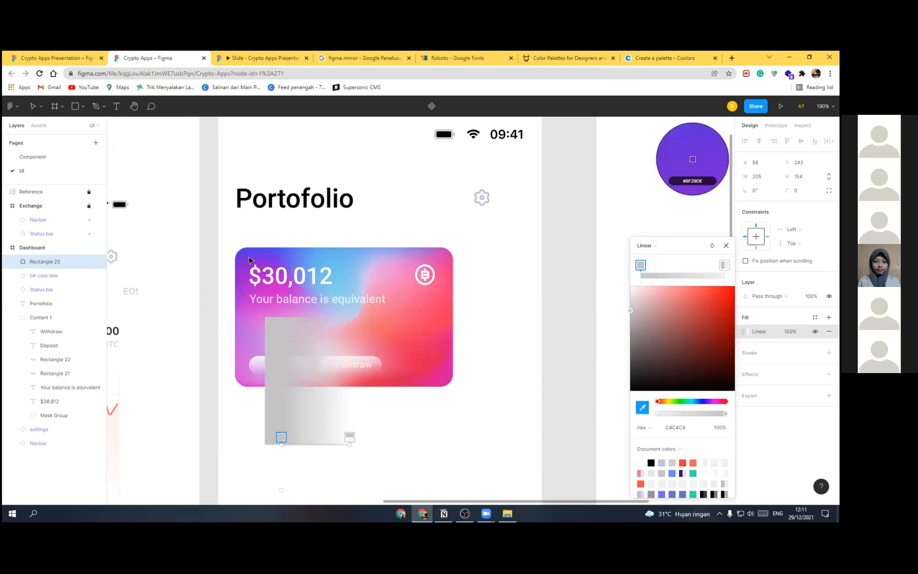
pyautogui.click(242, 277)
pyautogui.moveTo(347, 444); pyautogui.dragTo(440, 307)
pyautogui.click(644, 408)
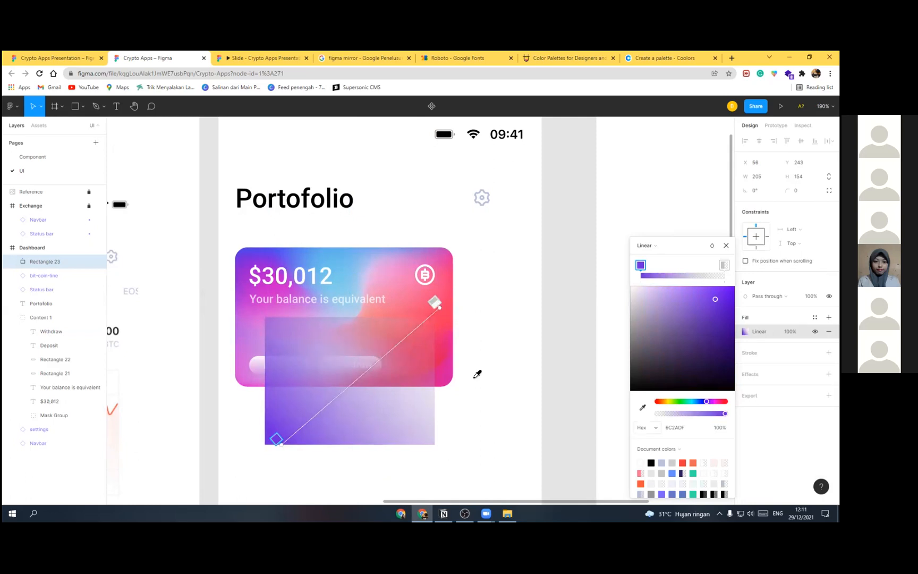
pyautogui.click(446, 328)
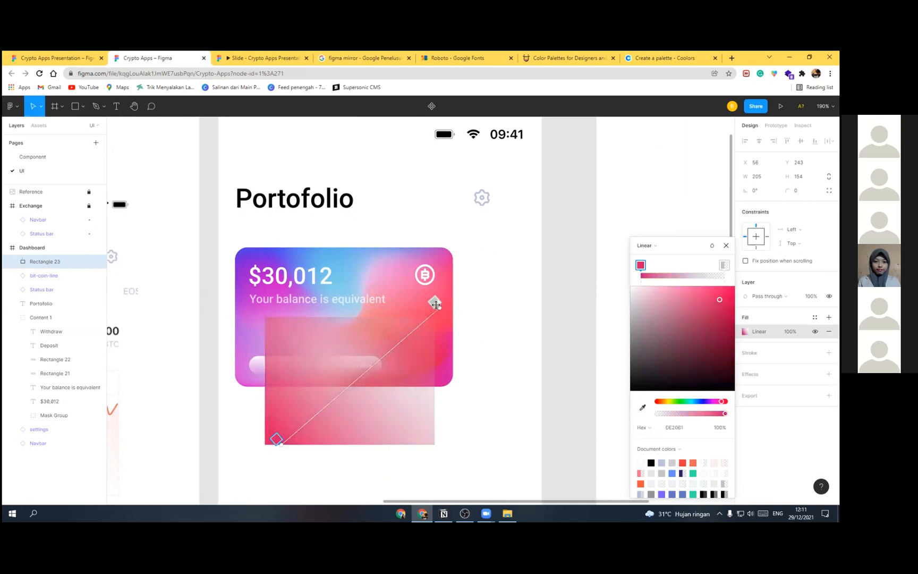
pyautogui.click(435, 302)
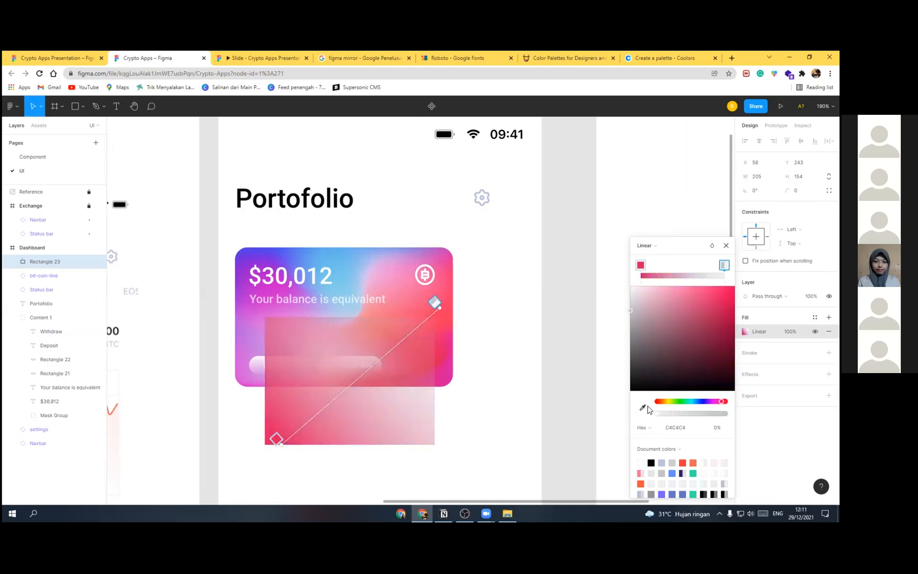
pyautogui.click(244, 253)
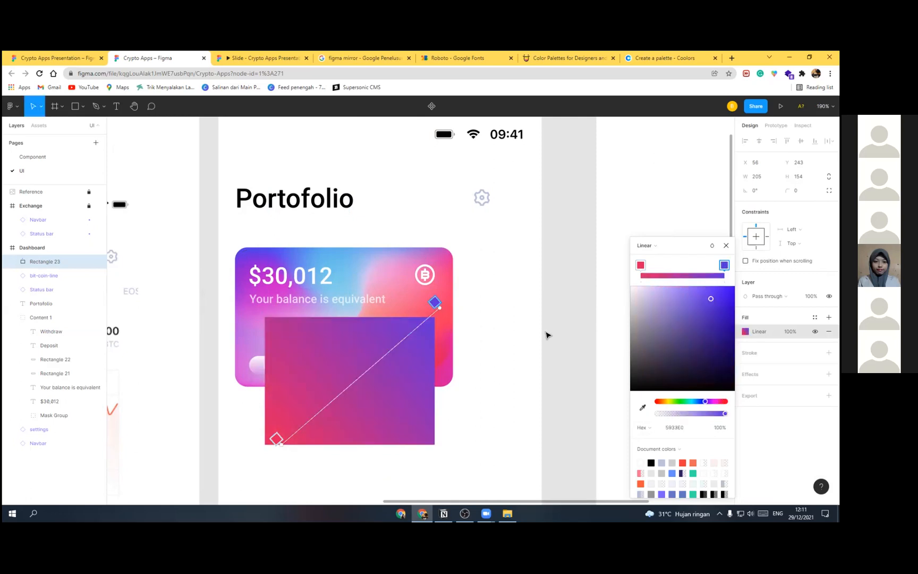
pyautogui.click(725, 245)
# Step: Set the gradient rectangle's layer opacity to 20%
pyautogui.click(810, 296)
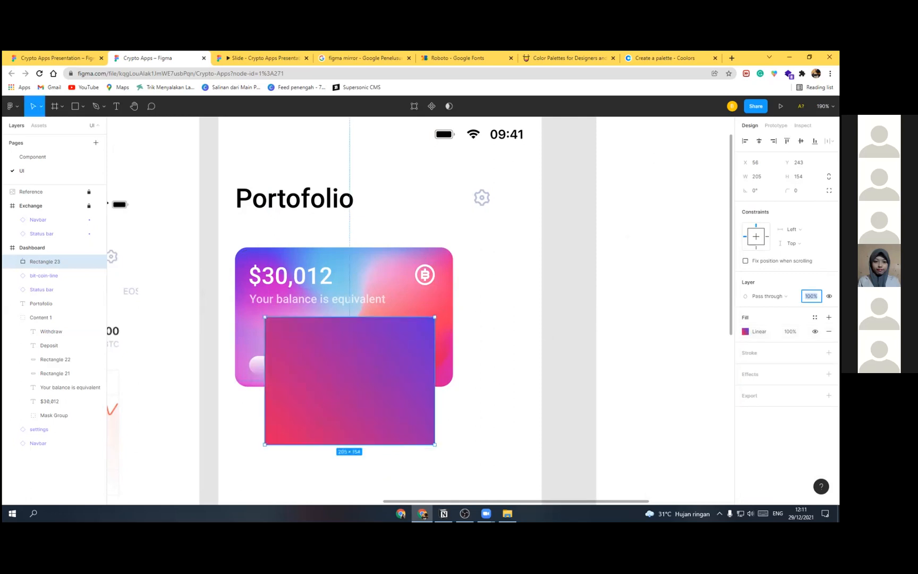
pyautogui.write('20')
pyautogui.press('Return')
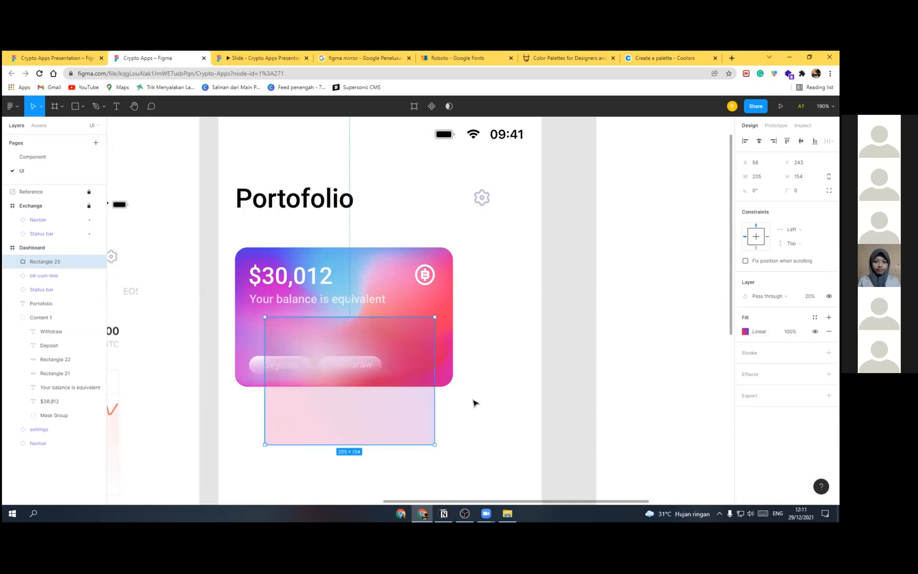
# Step: Place the gradient rectangle behind the Content 1 group and position it at X 57, Y 173
pyautogui.moveTo(395, 418); pyautogui.dragTo(395, 392)
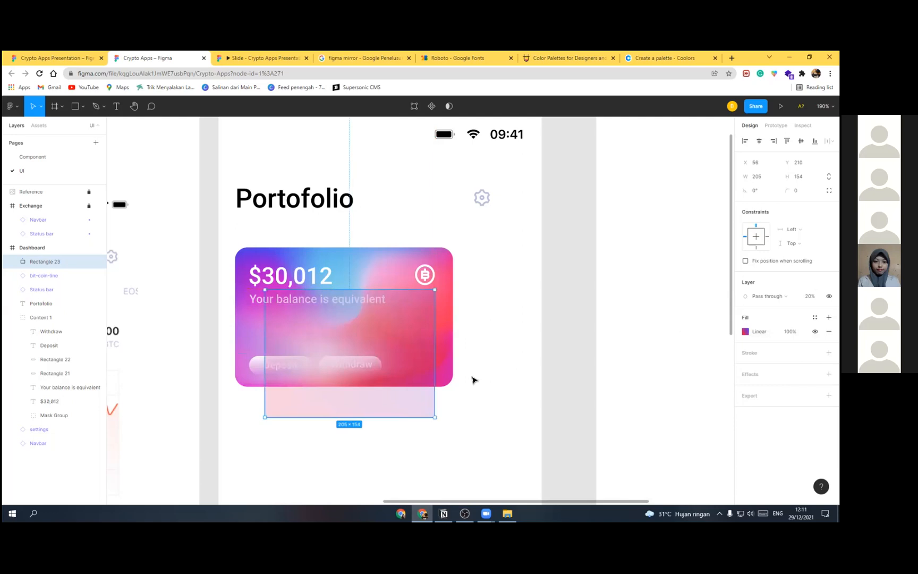
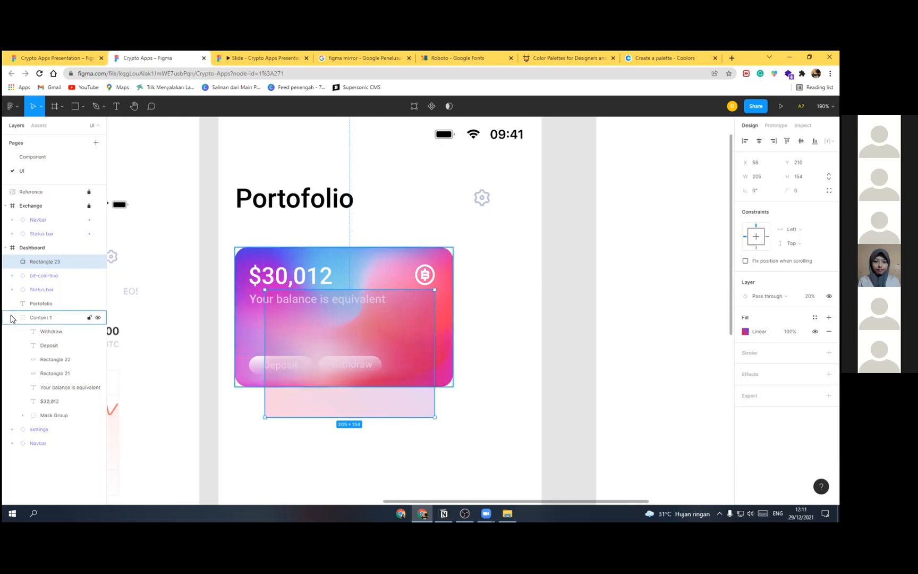
pyautogui.moveTo(57, 326); pyautogui.dragTo(58, 325)
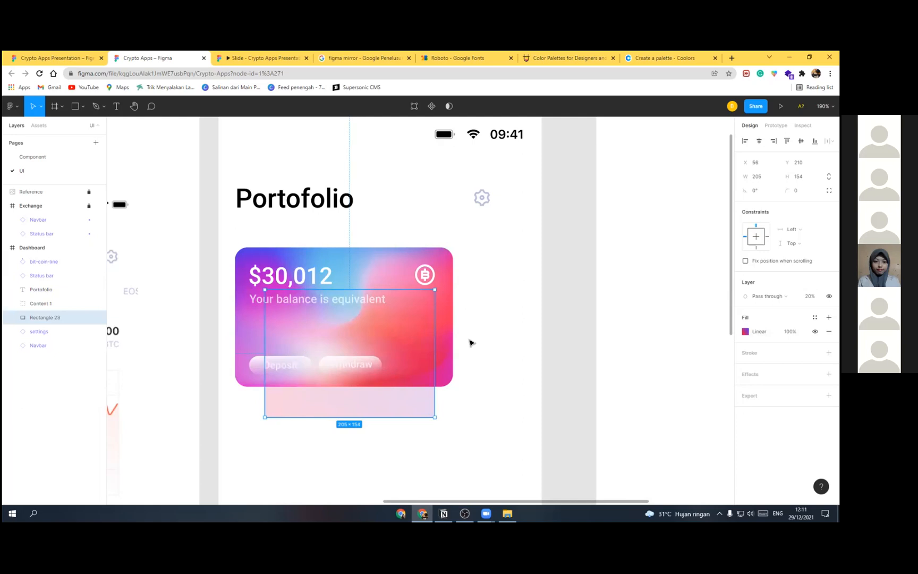
pyautogui.moveTo(399, 405); pyautogui.dragTo(397, 374)
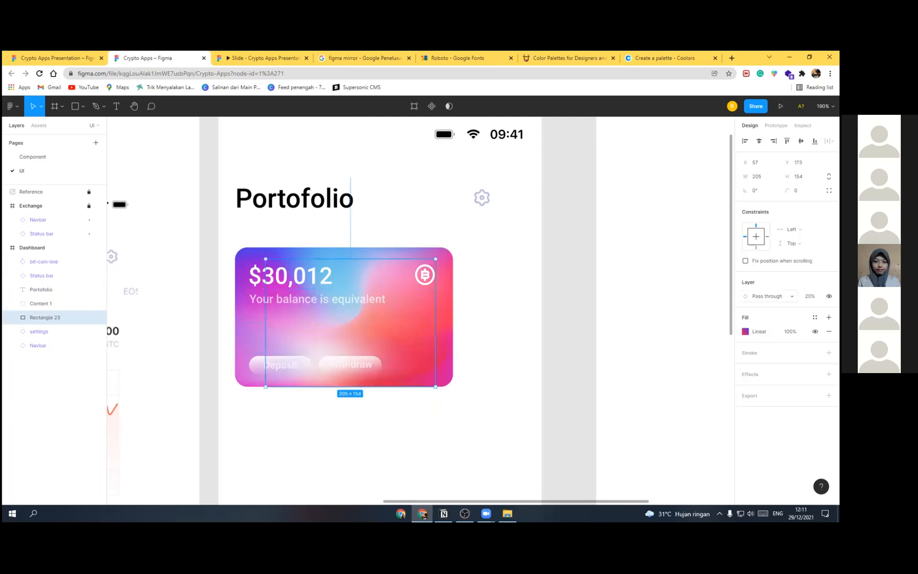
# Step: Set the gradient's red stop to 30% opacity and move that stop below the card's lower edge
pyautogui.click(746, 332)
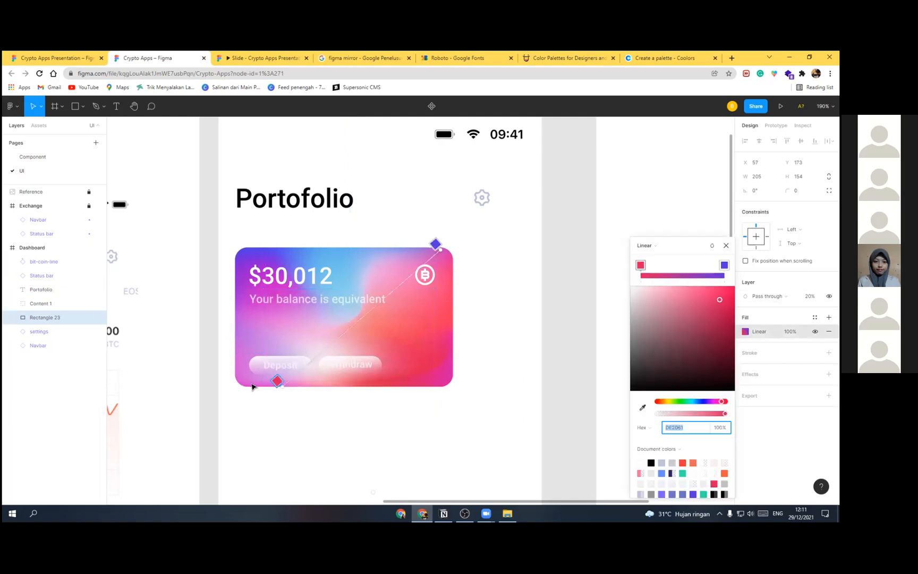
pyautogui.click(722, 428)
pyautogui.press('Return')
pyautogui.moveTo(276, 416); pyautogui.dragTo(270, 409)
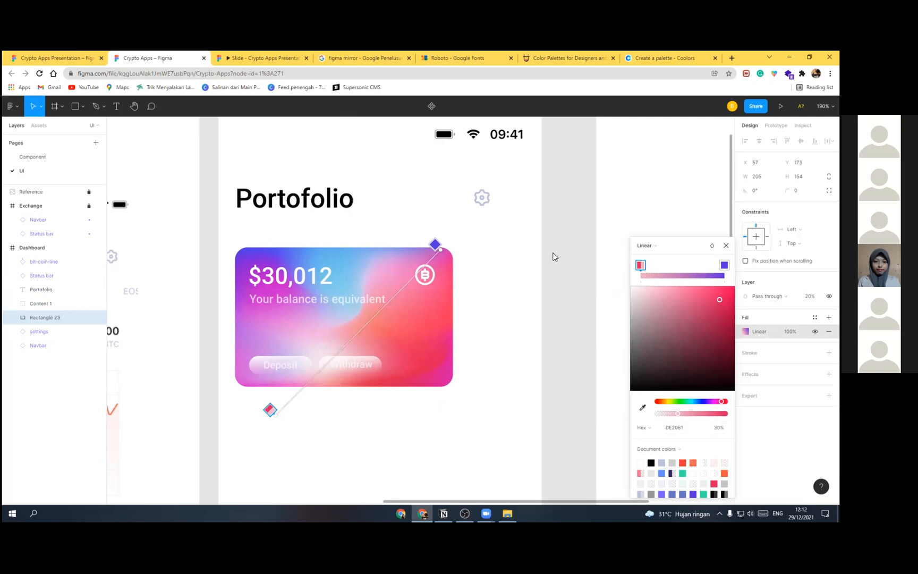
pyautogui.click(725, 245)
# Step: Move the gradient rectangle to X 44, Y 179 and compare the card with the reference design
pyautogui.moveTo(381, 343)
pyautogui.mouseDown()
pyautogui.moveTo(366, 355)
pyautogui.moveTo(365, 344)
pyautogui.mouseUp()
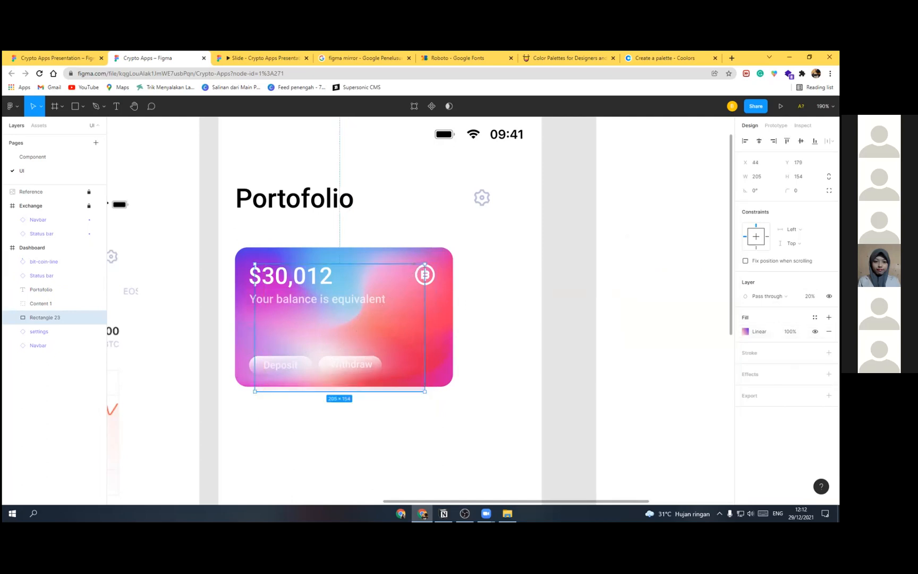
pyautogui.keyDown('ctrl'); pyautogui.scroll(-5, 495, 274); pyautogui.keyUp('ctrl')
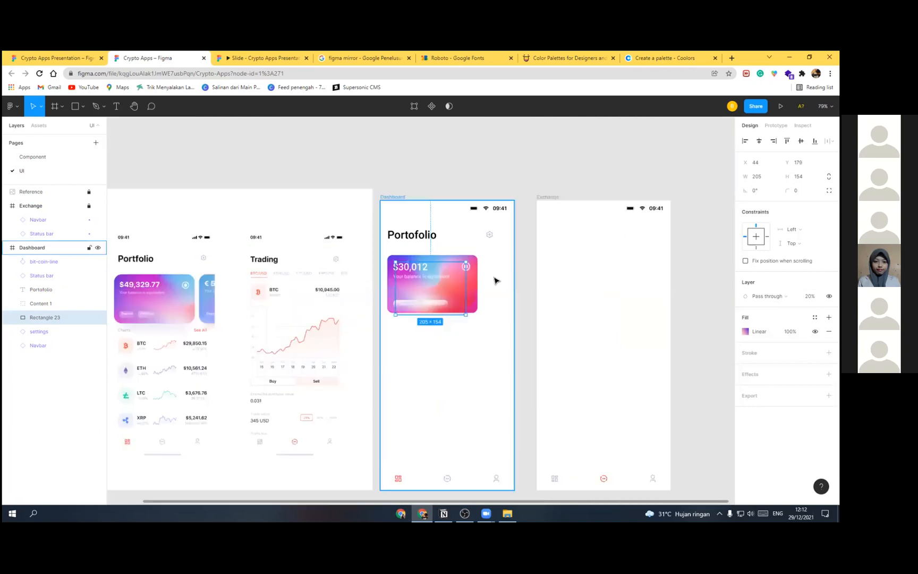
pyautogui.keyDown('ctrl'); pyautogui.scroll(-2, 494, 281); pyautogui.keyUp('ctrl')
pyautogui.scroll(2, 494, 280)
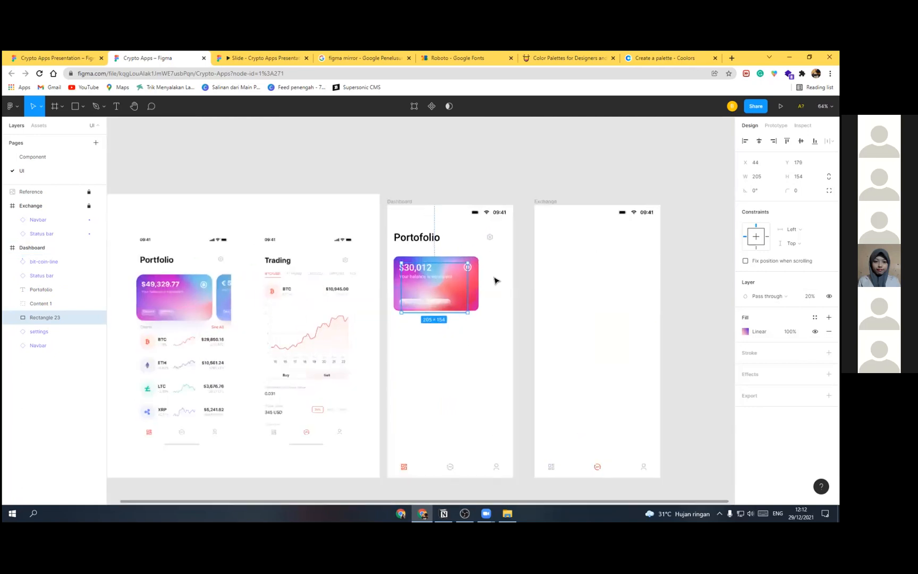
pyautogui.keyDown('ctrl'); pyautogui.scroll(3, 494, 280); pyautogui.keyUp('ctrl')
pyautogui.click(458, 338)
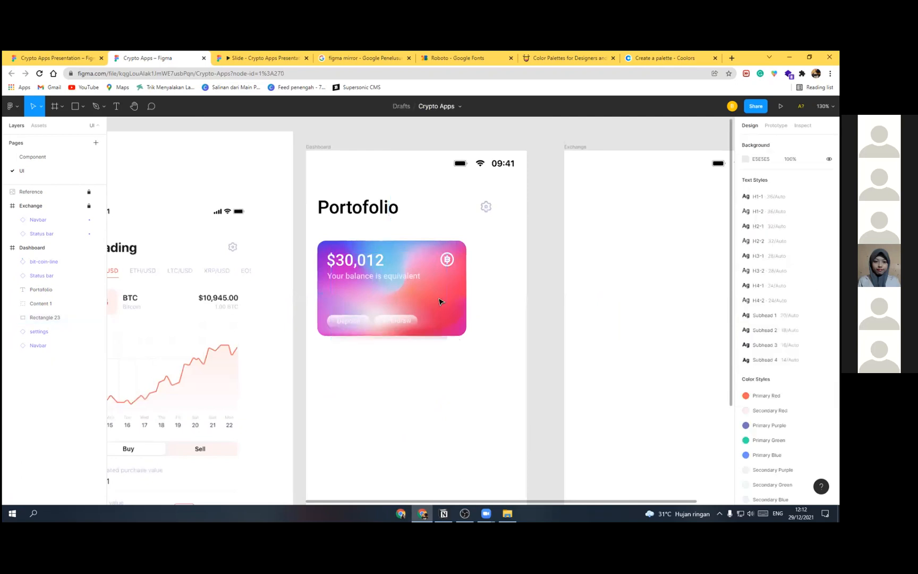
# Step: Add a Layer blur effect of 15 to the gradient rectangle behind the balance card
pyautogui.scroll(2, 441, 369)
pyautogui.click(444, 361)
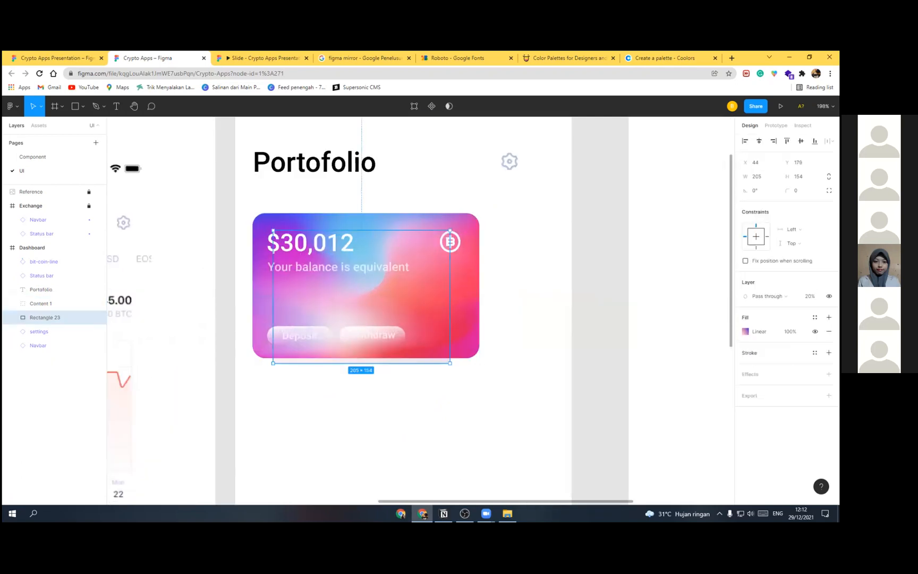
pyautogui.click(746, 388)
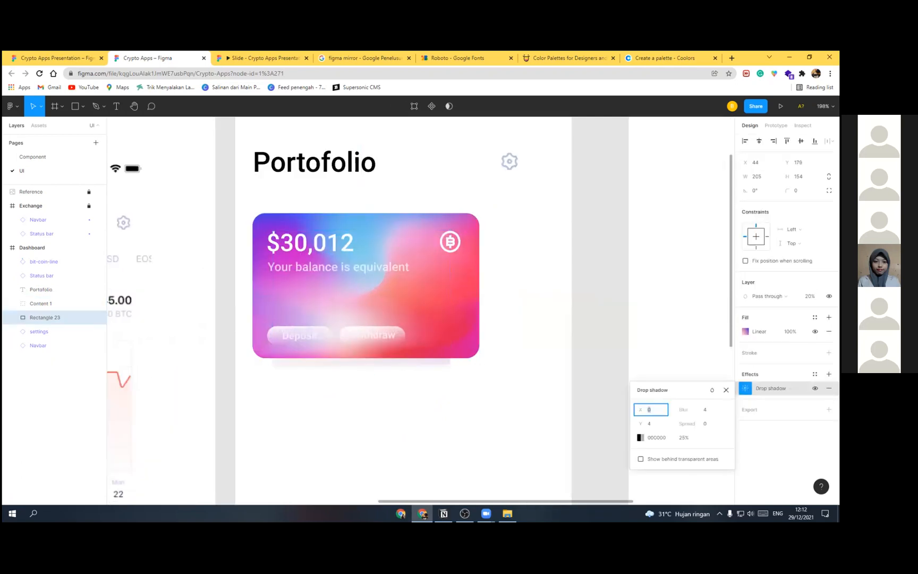
pyautogui.click(771, 388)
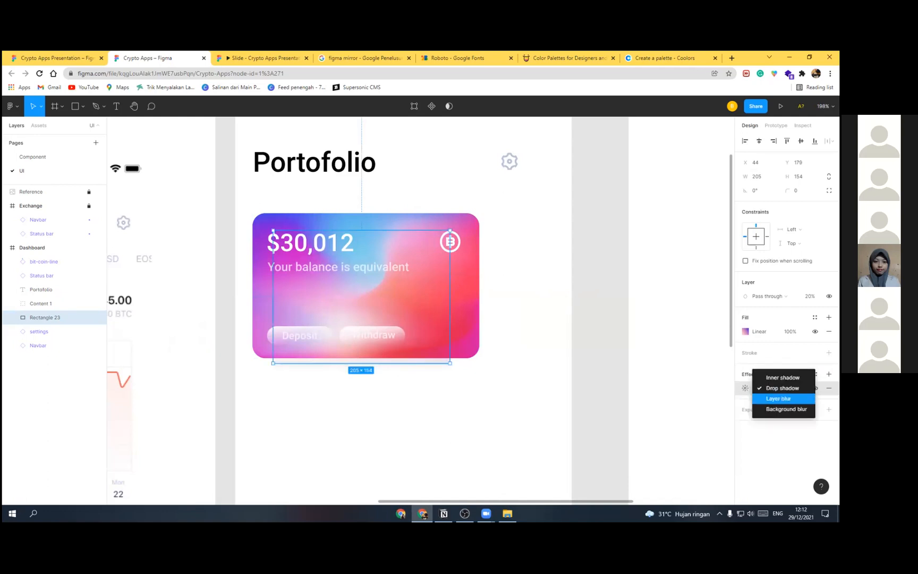
pyautogui.click(778, 398)
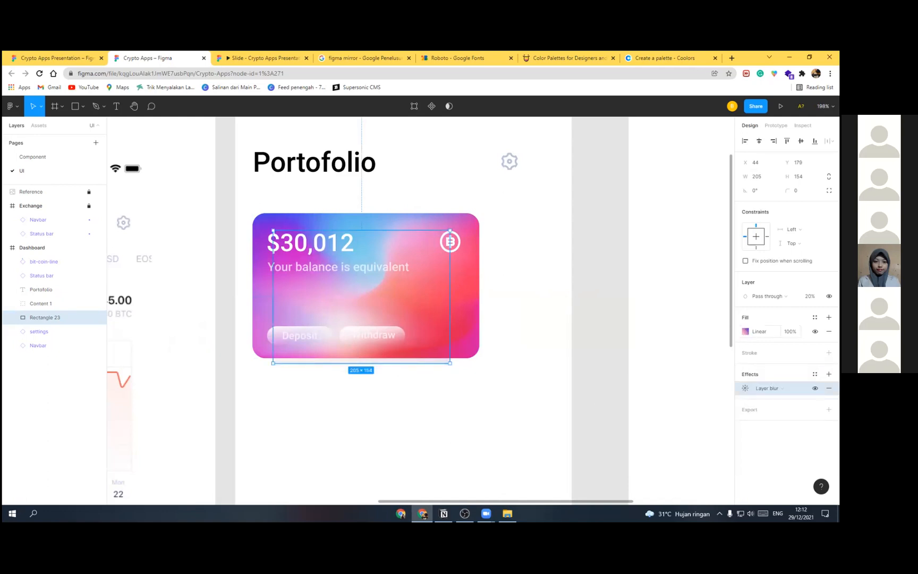
pyautogui.click(746, 389)
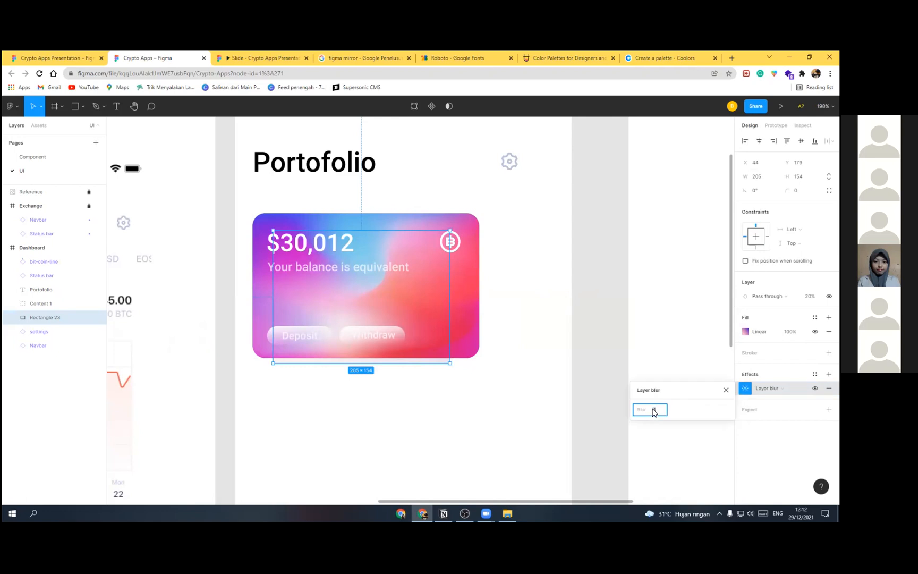
pyautogui.write('15')
pyautogui.press('Return')
# Step: Widen the blurred gradient rectangle to 219 and position it at X 72, Y 177 so it shows past the card's lower and side edges
pyautogui.press('Down')
pyautogui.press('Down')
pyautogui.press('Down')
pyautogui.press('Down')
pyautogui.press('Down')
pyautogui.press('Down')
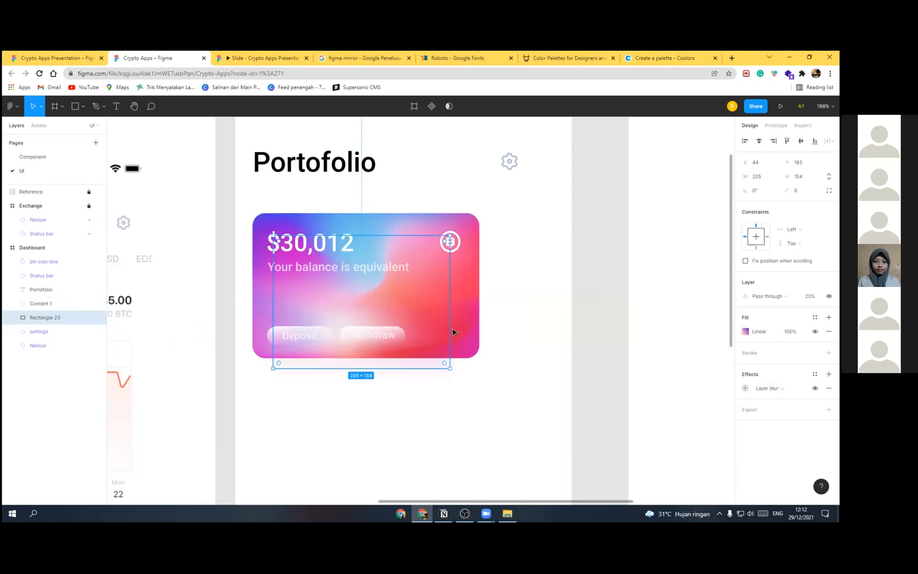
pyautogui.moveTo(469, 332); pyautogui.dragTo(458, 329)
pyautogui.moveTo(301, 364); pyautogui.dragTo(288, 364)
pyautogui.click(414, 380)
pyautogui.scroll(2, 413, 379)
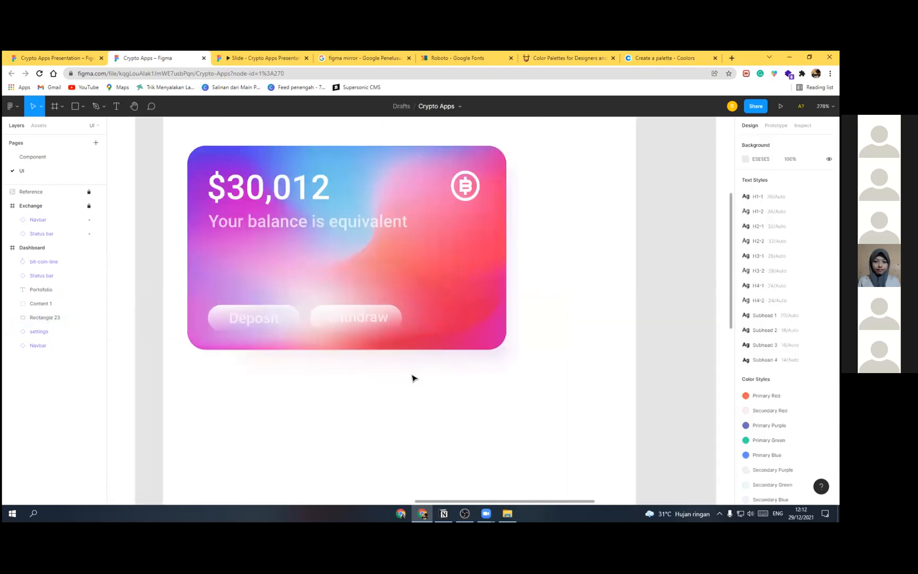
pyautogui.scroll(-1, 399, 318)
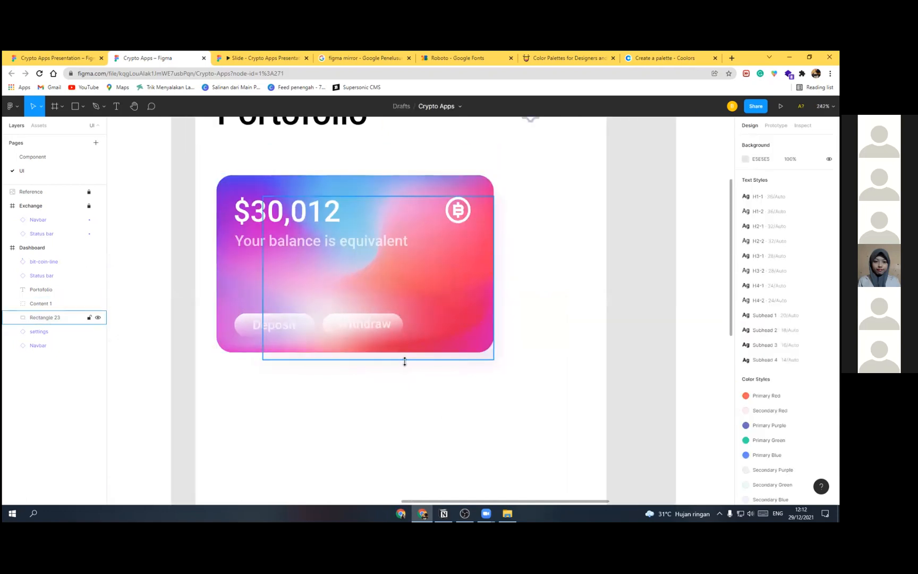
pyautogui.moveTo(405, 361); pyautogui.dragTo(432, 330)
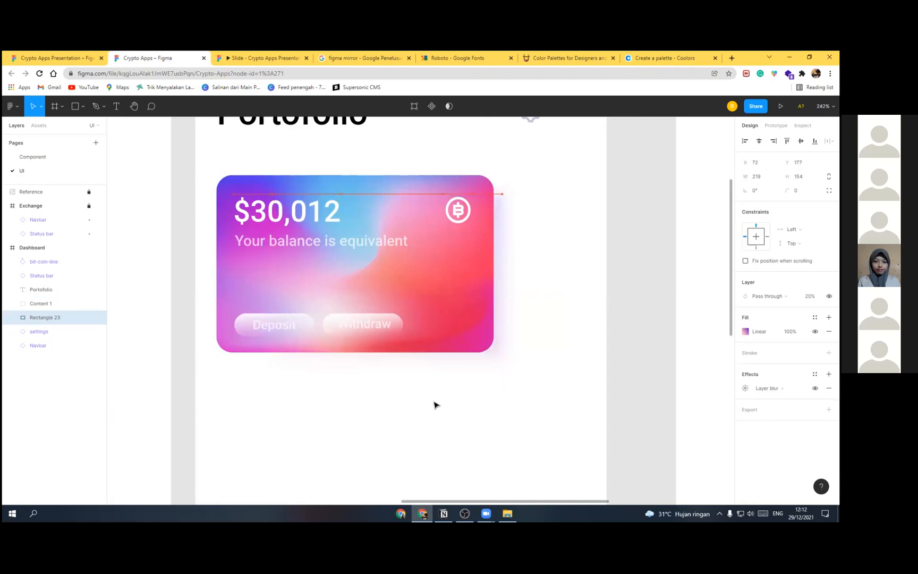
pyautogui.press('Escape')
# Step: Move the blurred gradient rectangle into the Content 1 group, behind the card artwork, and collapse the group
pyautogui.moveTo(44, 317); pyautogui.dragTo(61, 325)
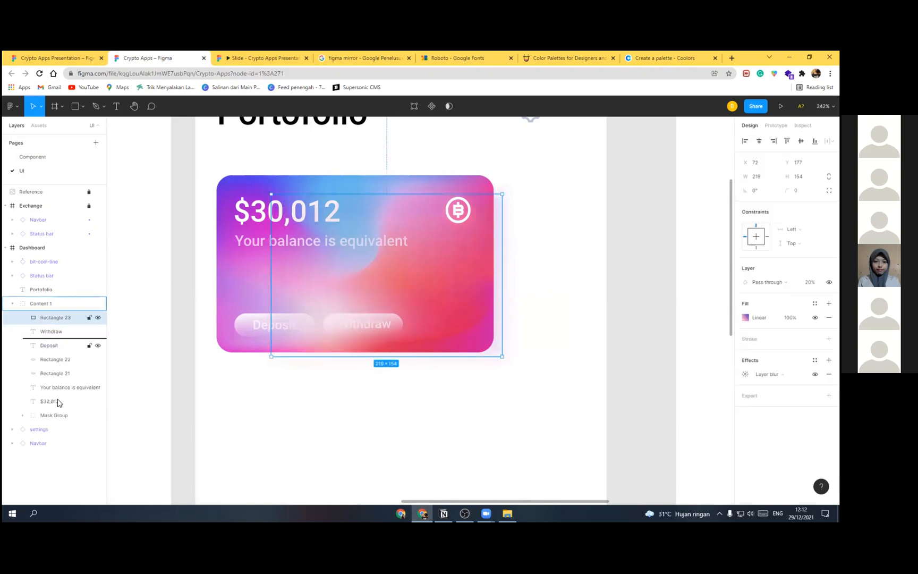
pyautogui.click(11, 303)
# Step: Duplicate the Content 1 card group, order the copy below it inside Dashboard, and place the copy beside it at X 304, Y 157
pyautogui.click(269, 279)
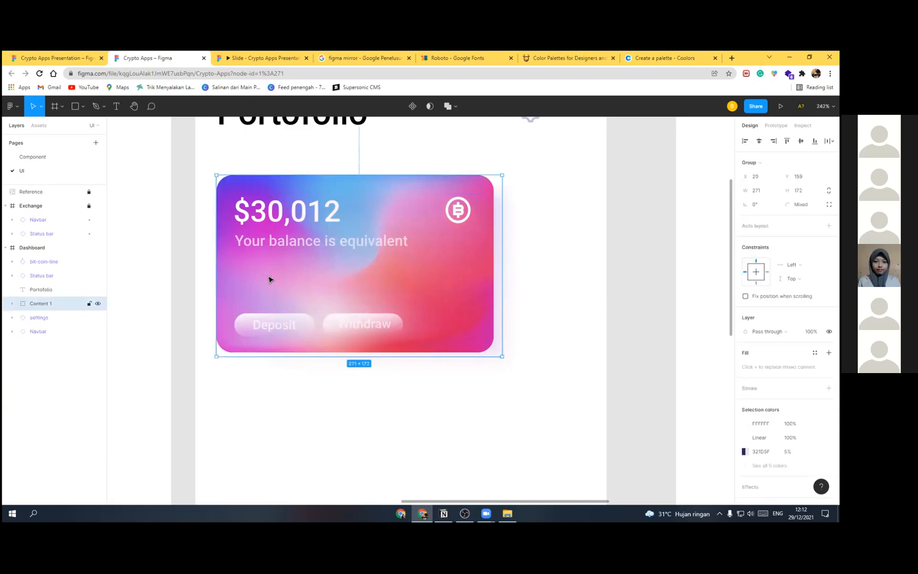
pyautogui.scroll(-5, 319, 261)
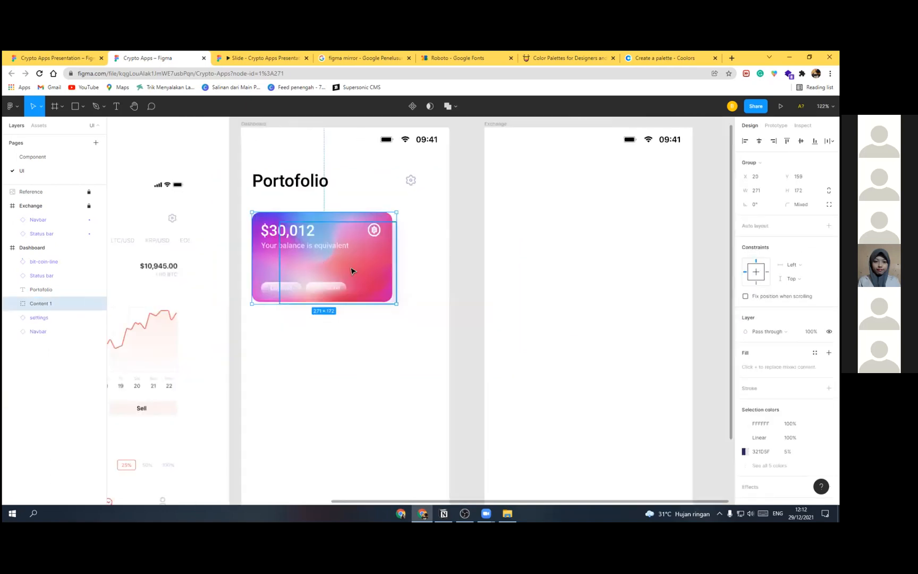
pyautogui.hotkey('ctrl', 'd')
pyautogui.moveTo(48, 304); pyautogui.dragTo(48, 327)
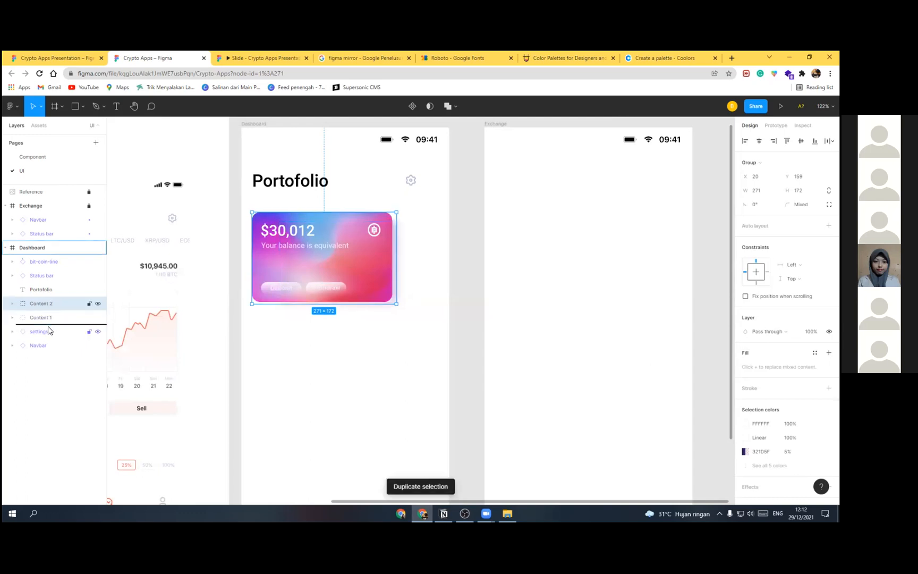
pyautogui.moveTo(484, 262); pyautogui.dragTo(451, 257)
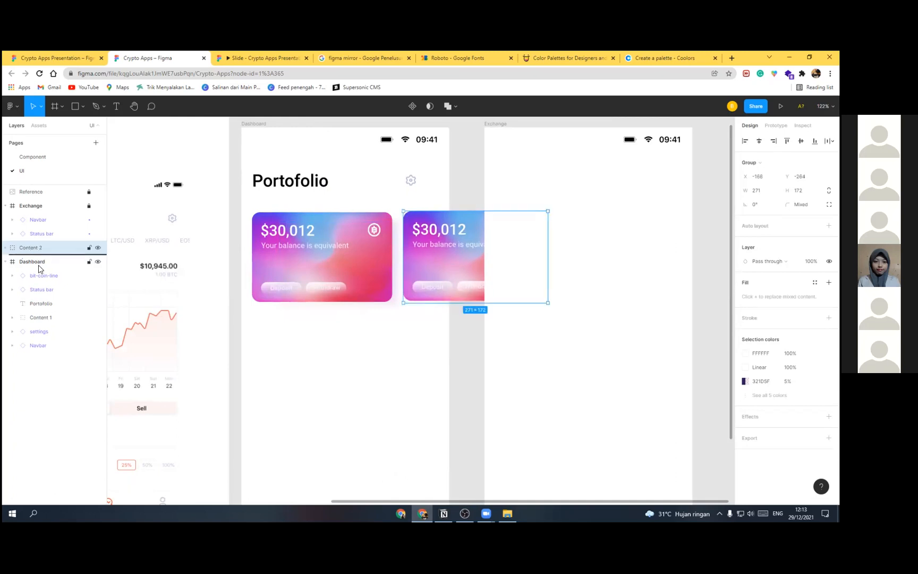
pyautogui.scroll(-3, 407, 301)
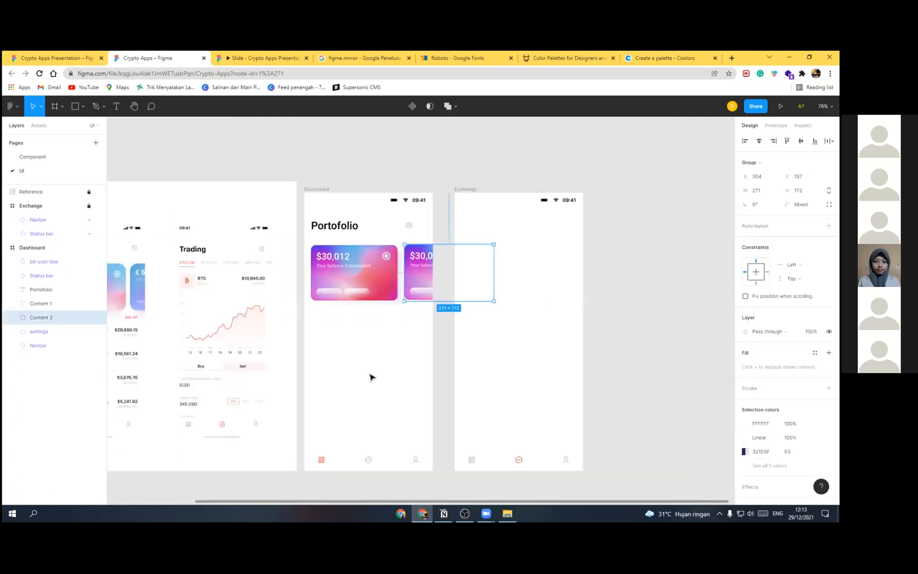
pyautogui.hscroll(-1, 450, 326)
pyautogui.scroll(-1, 451, 327)
pyautogui.hscroll(-4, 451, 326)
pyautogui.scroll(-3, 451, 326)
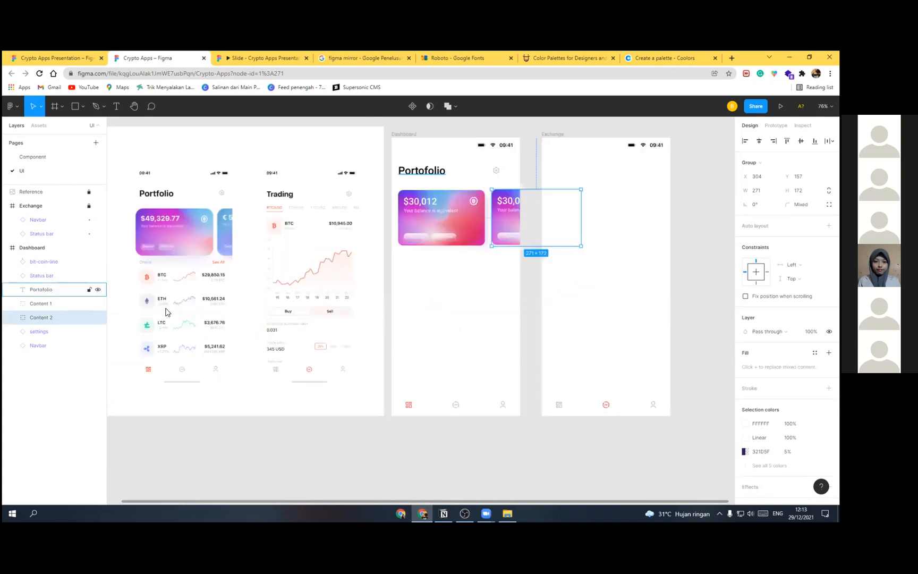
# Step: Group the Content 1 and Content 2 cards and name the group Header
pyautogui.keyDown('shift'); pyautogui.click(50, 317); pyautogui.keyUp('shift')
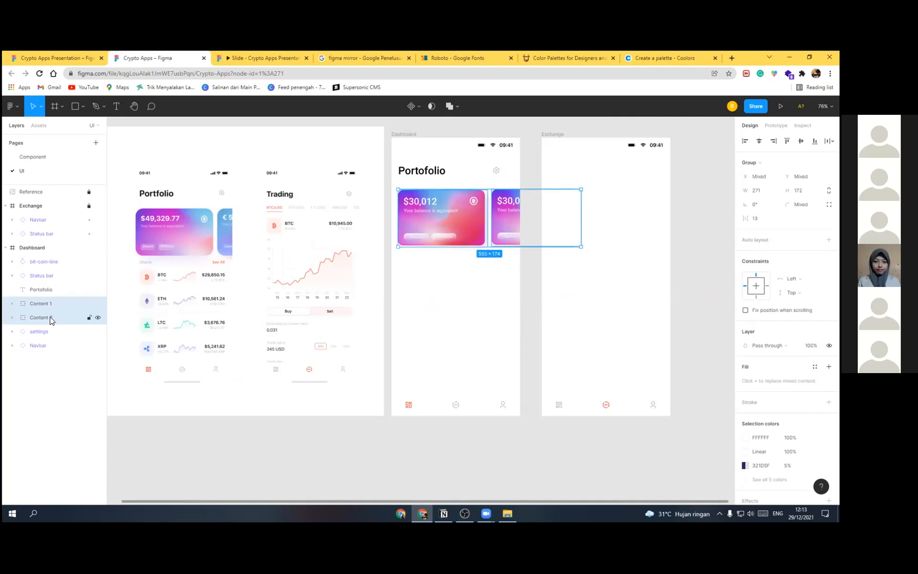
pyautogui.hotkey('ctrl', 'g')
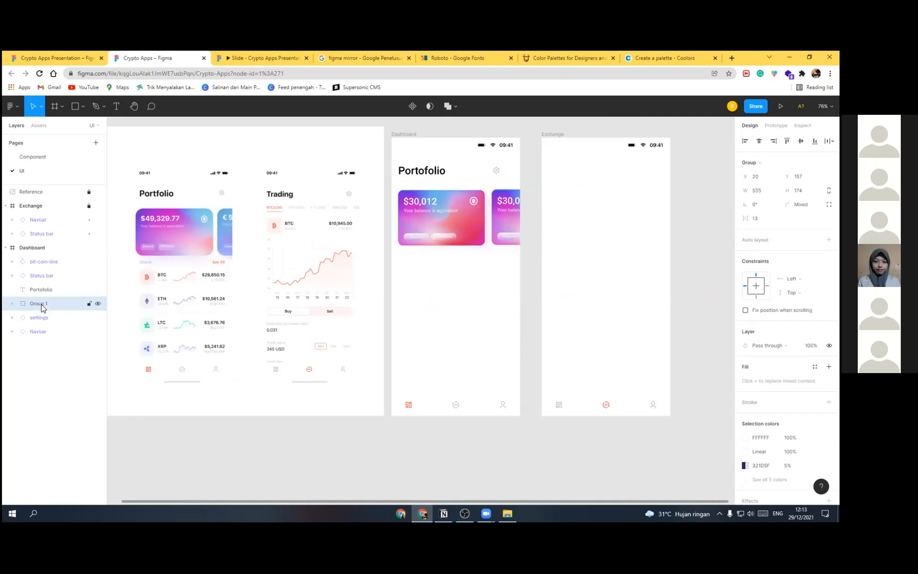
pyautogui.doubleClick(41, 304)
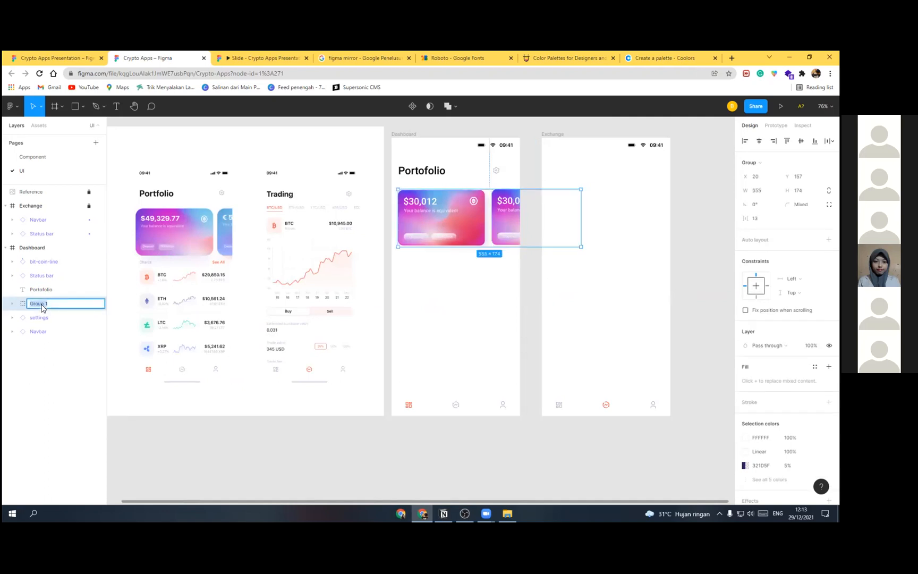
pyautogui.write('Header')
pyautogui.press('Return')
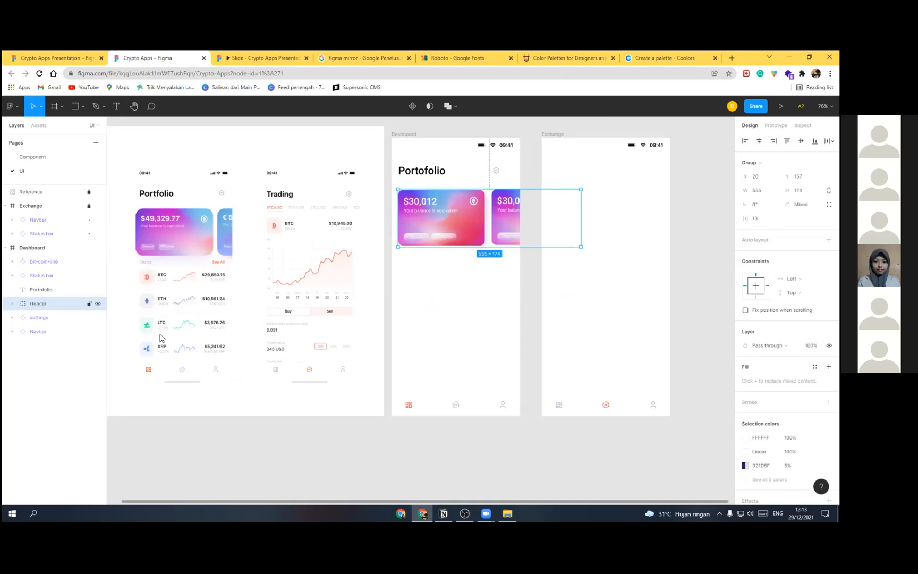
# Step: Undo the group's rename and ungroup the two balance cards
pyautogui.hotkey('ctrl', 'z')
pyautogui.click(12, 304)
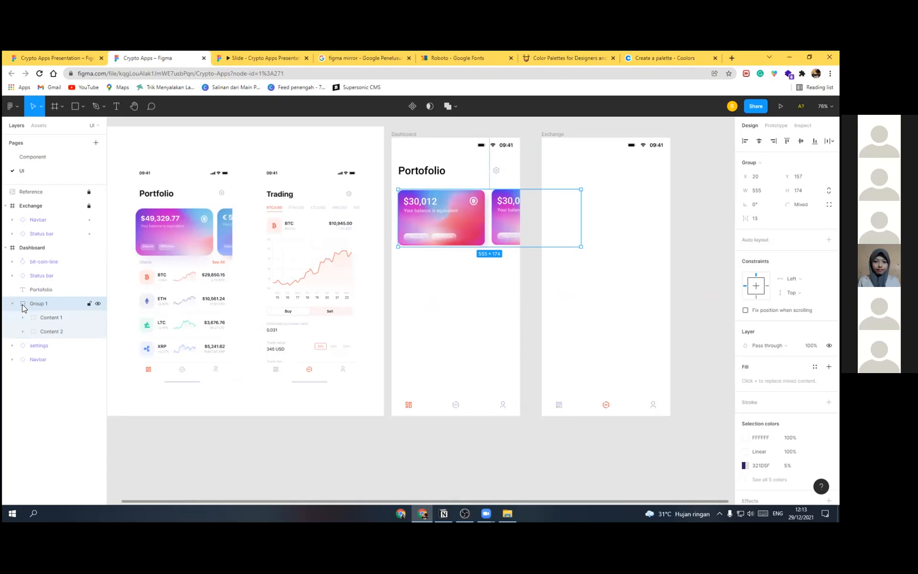
pyautogui.hotkey('ctrl', 'shift', 'g')
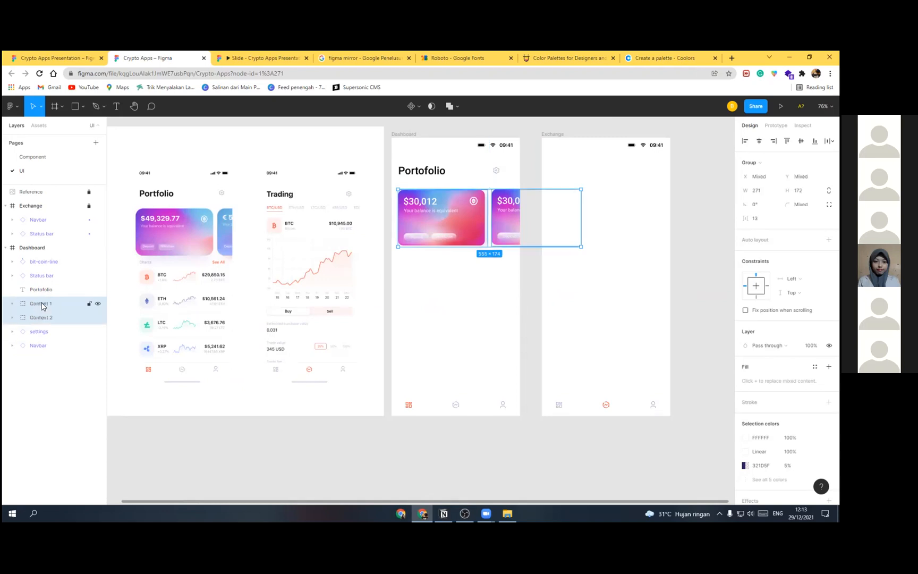
# Step: Wrap the Content 1 and Content 2 cards in a frame and rename the frame Header
pyautogui.rightClick(80, 370)
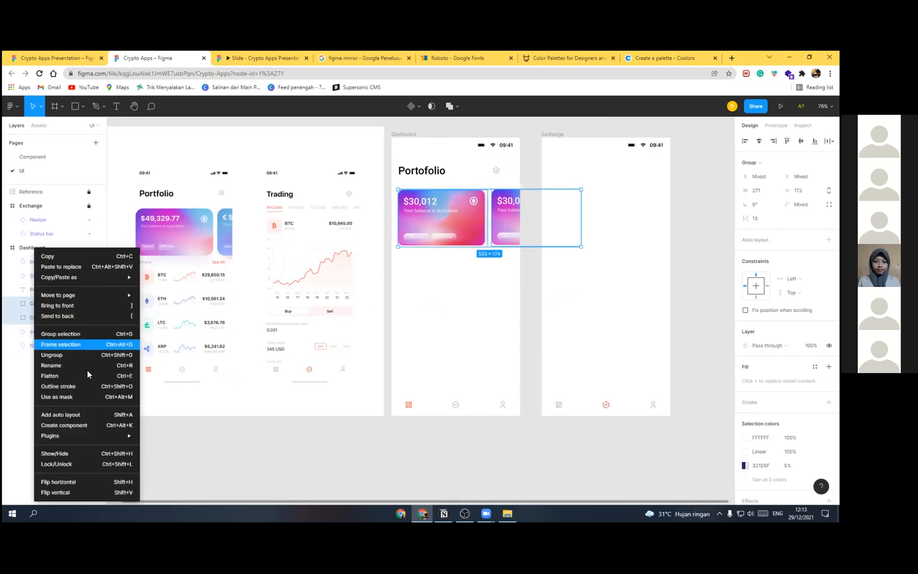
pyautogui.click(61, 344)
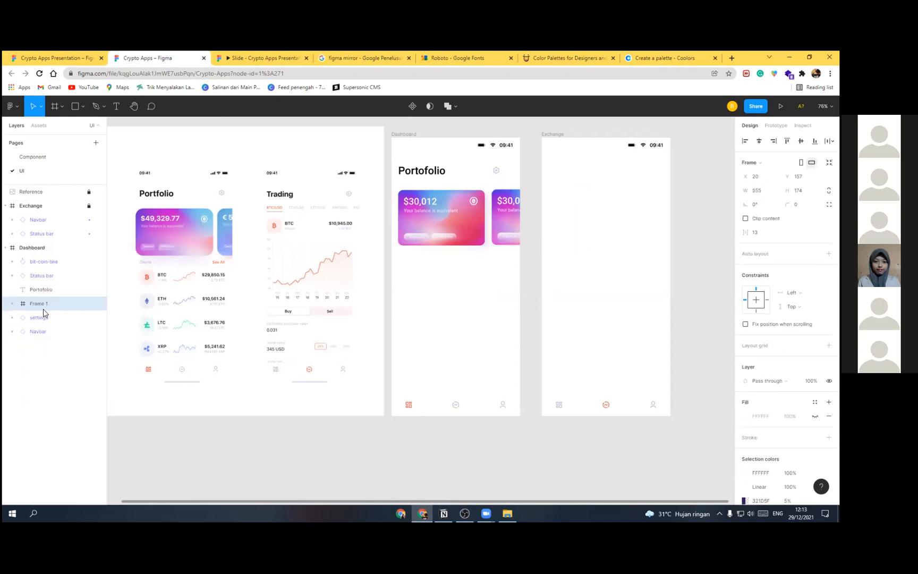
pyautogui.doubleClick(46, 306)
pyautogui.write('H')
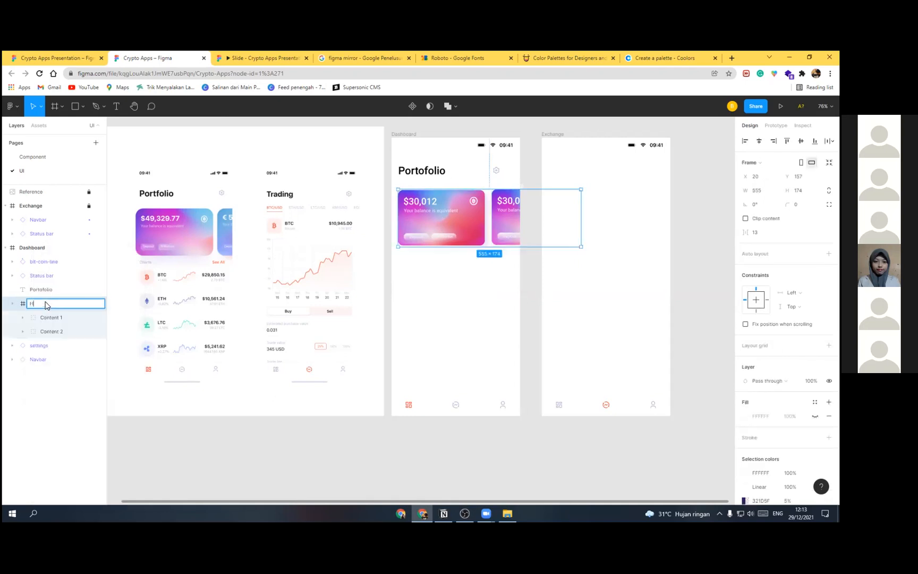
pyautogui.write('eader')
pyautogui.press('Return')
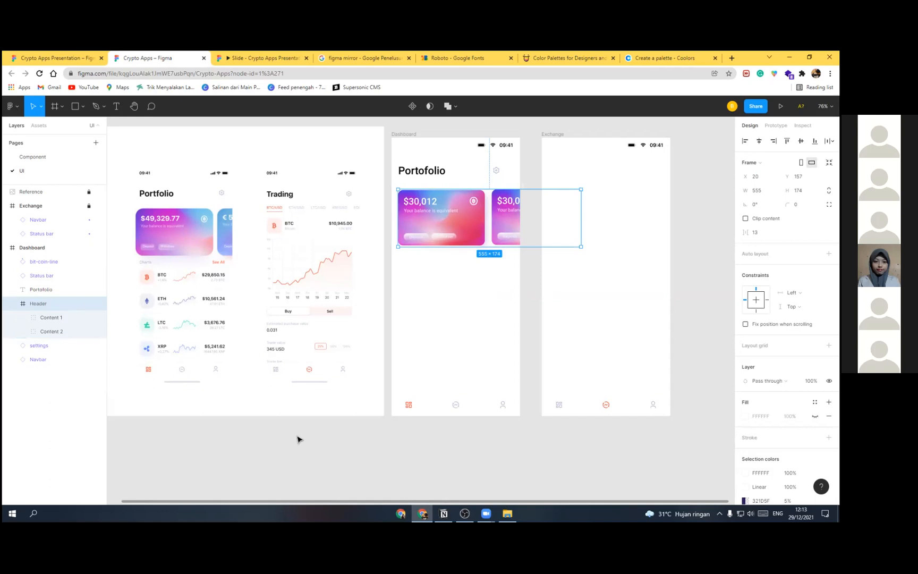
# Step: Add a text label reading "Chart" below the first balance card on the Dashboard screen
pyautogui.click(281, 267)
pyautogui.scroll(-1, 282, 266)
pyautogui.scroll(1, 305, 258)
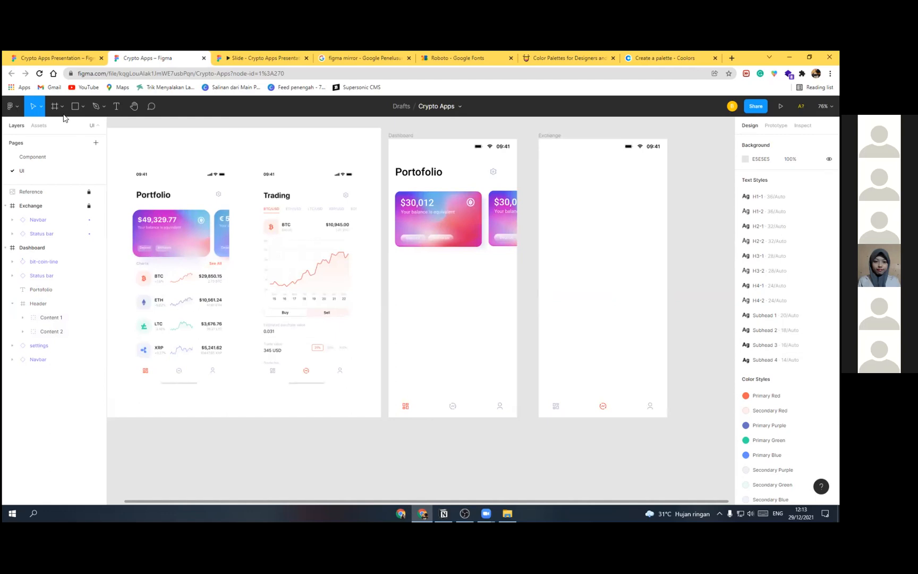
pyautogui.click(114, 104)
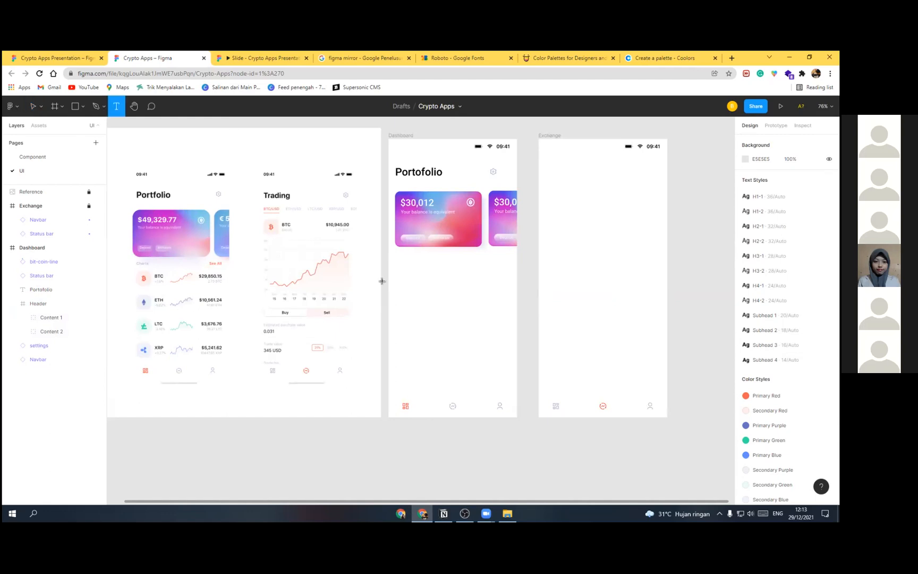
pyautogui.click(409, 262)
pyautogui.write('chart')
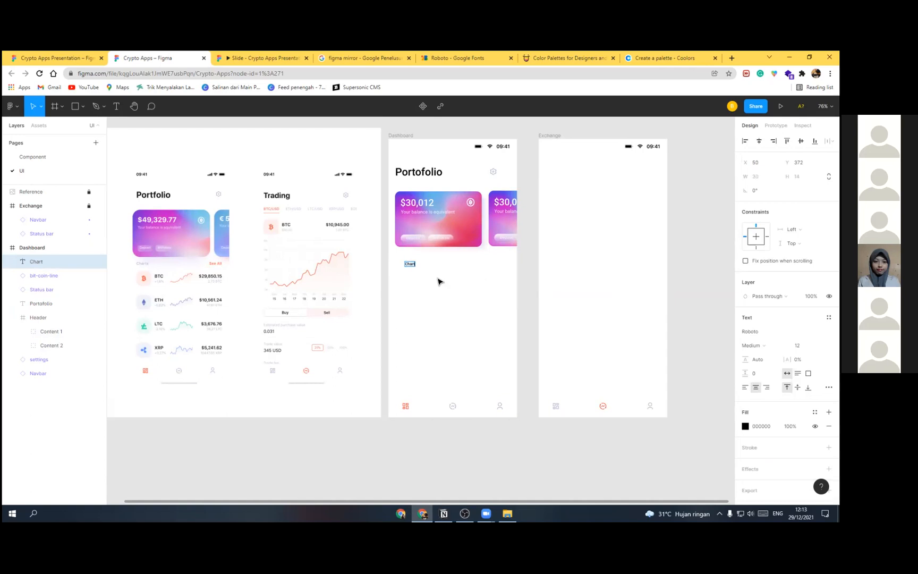
# Step: Apply the Subhead 4 text style to the Chart label
pyautogui.scroll(1, 440, 271)
pyautogui.scroll(3, 440, 269)
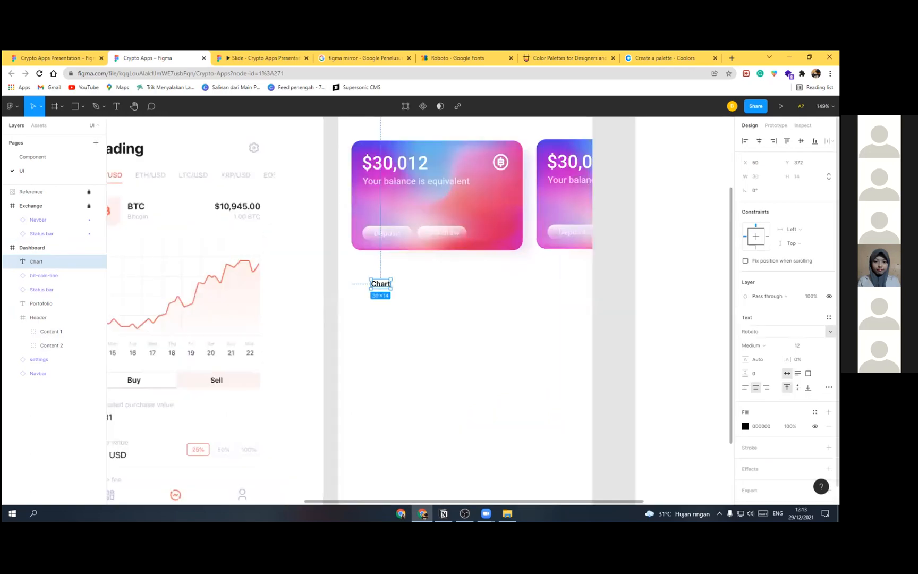
pyautogui.click(828, 317)
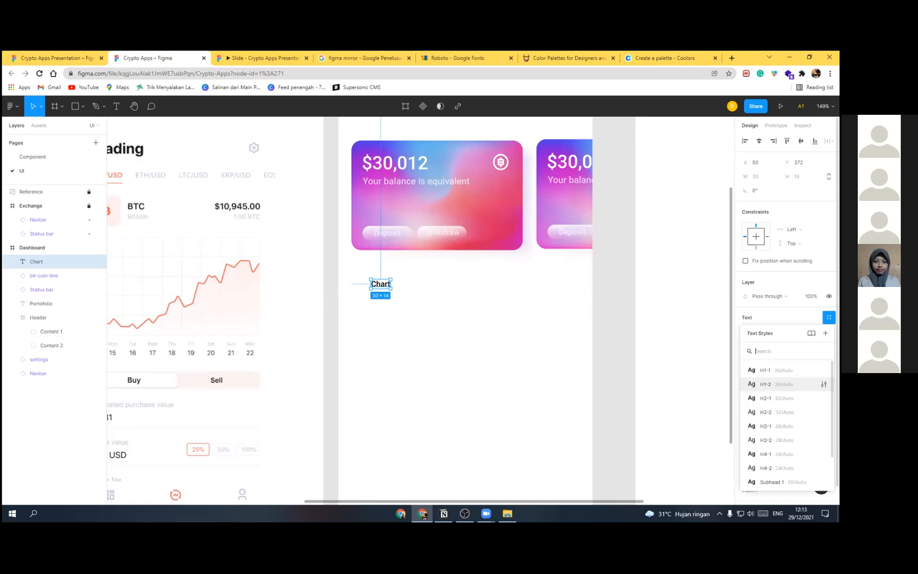
pyautogui.scroll(-2, 786, 424)
pyautogui.click(771, 452)
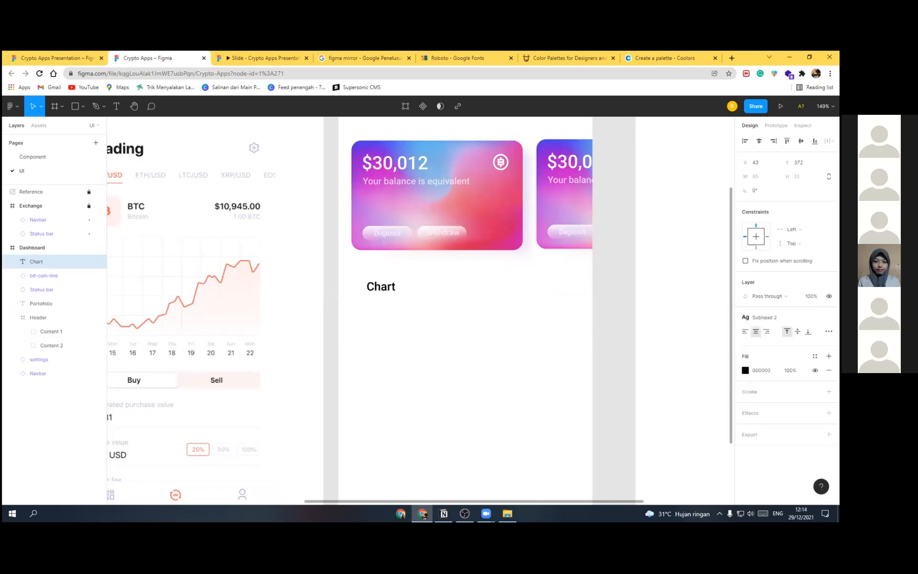
pyautogui.click(765, 317)
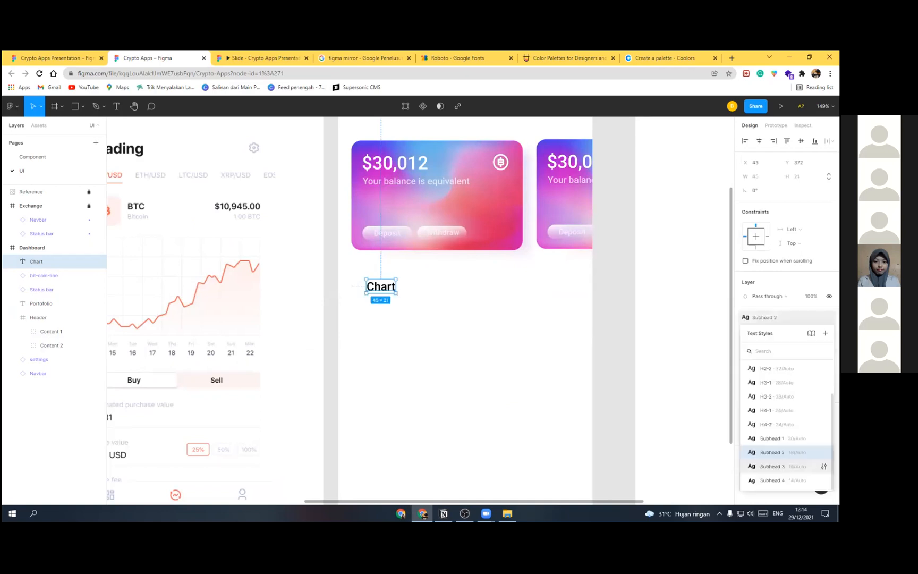
pyautogui.click(772, 480)
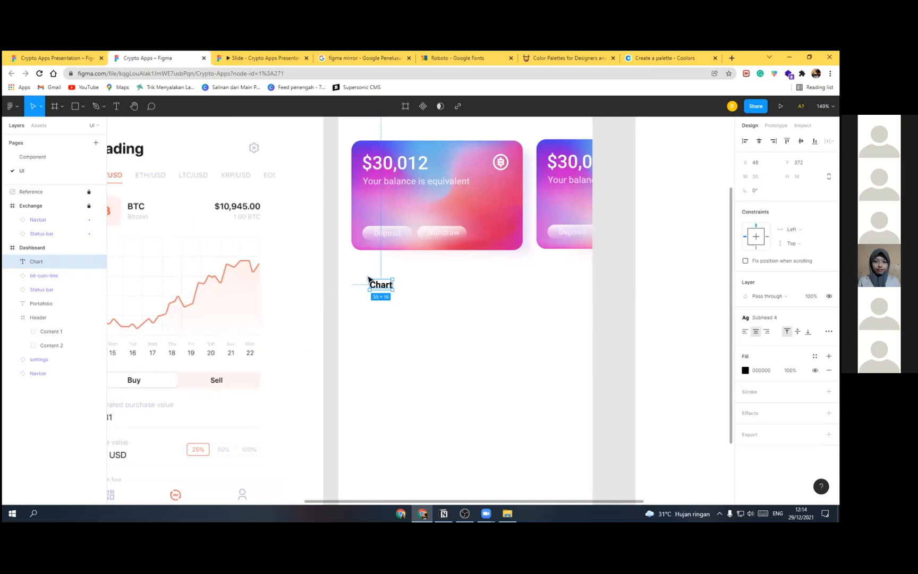
# Step: Align the Chart label under the first card, duplicate it under the second card's left edge and change the copy's text to See All
pyautogui.moveTo(368, 277); pyautogui.dragTo(553, 275)
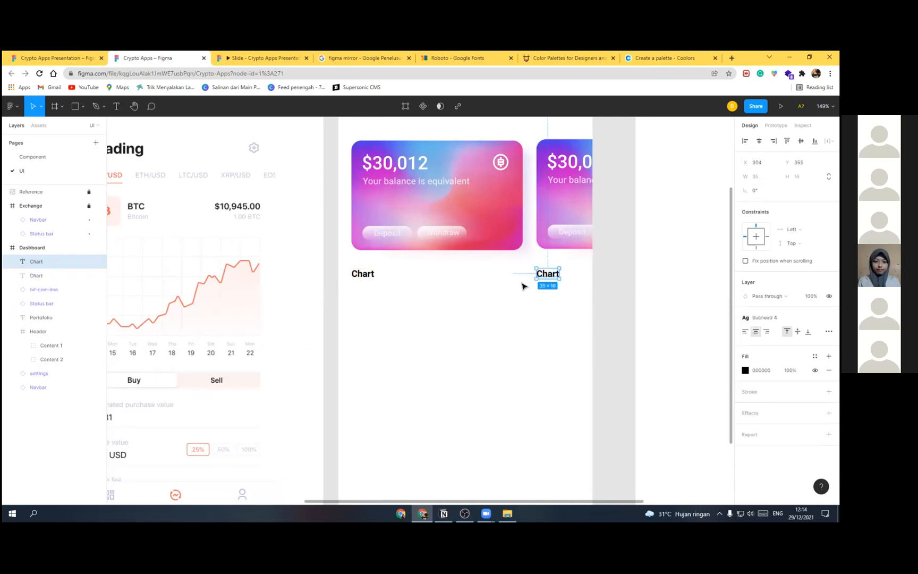
pyautogui.doubleClick(549, 275)
pyautogui.write('S')
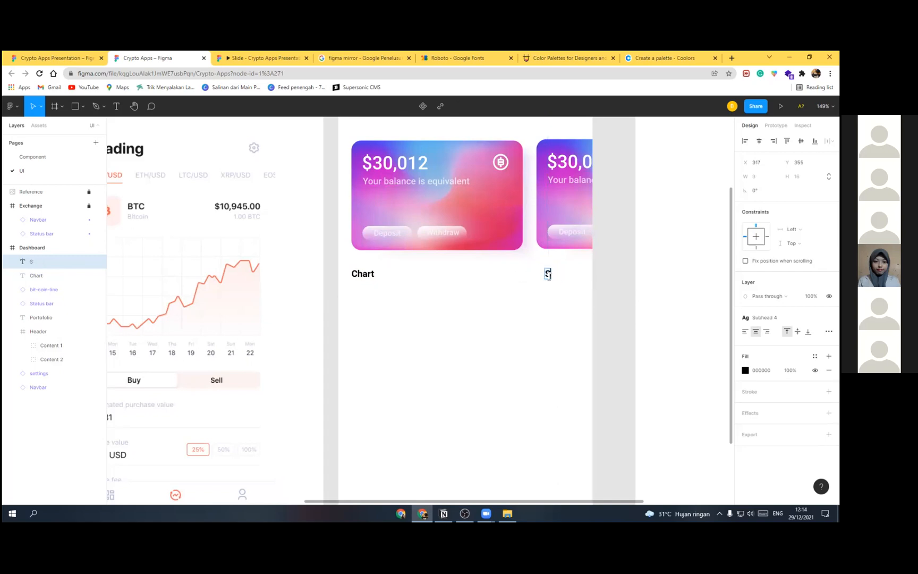
pyautogui.write('ee All')
pyautogui.press('Escape')
pyautogui.moveTo(560, 279); pyautogui.dragTo(556, 277)
pyautogui.click(473, 295)
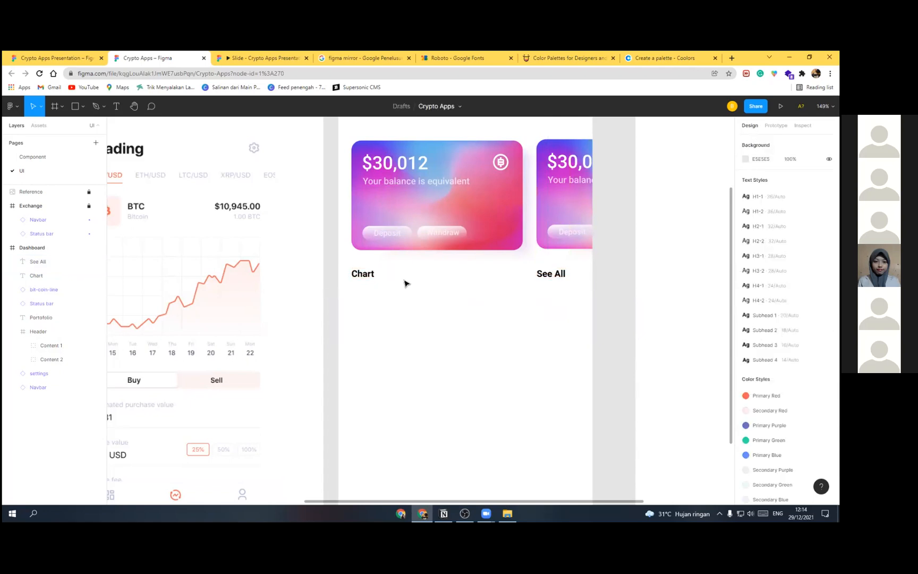
# Step: Apply the Primary Red color style to the See All label and set the Chart label's fill to light grey CCCCCC
pyautogui.click(551, 274)
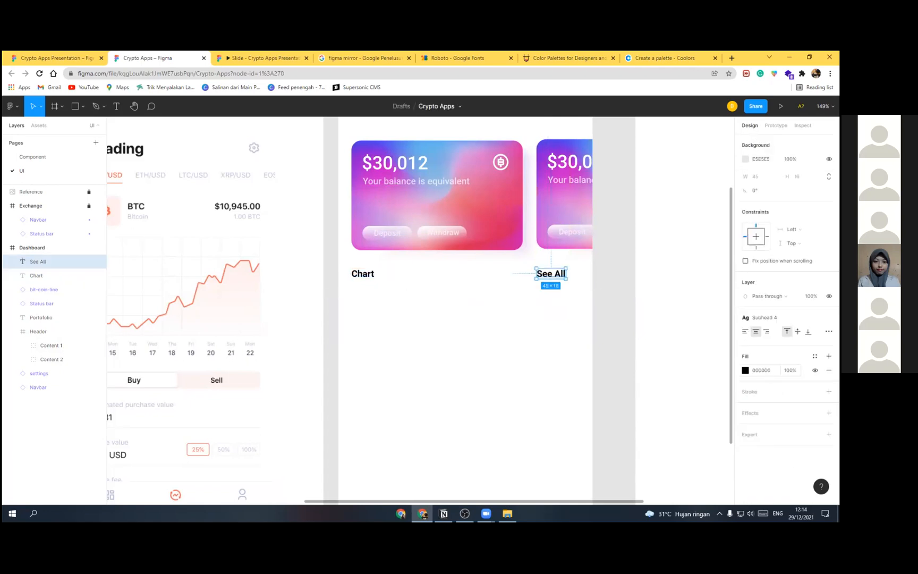
pyautogui.click(745, 371)
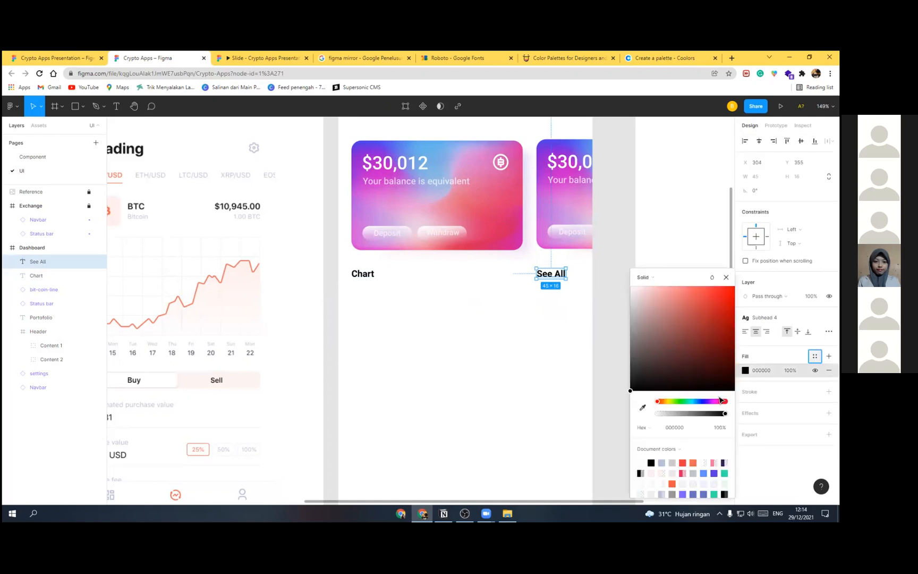
pyautogui.click(372, 301)
pyautogui.click(366, 273)
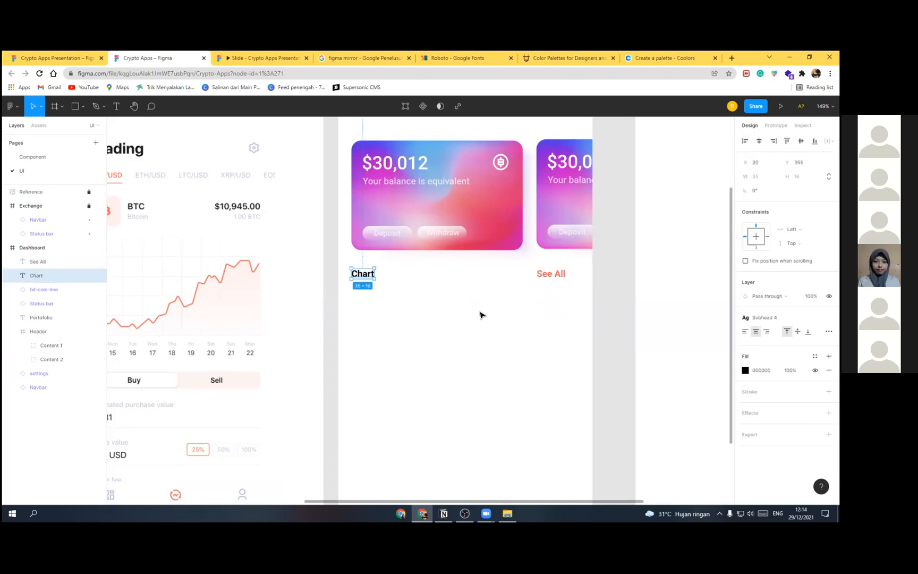
pyautogui.click(746, 371)
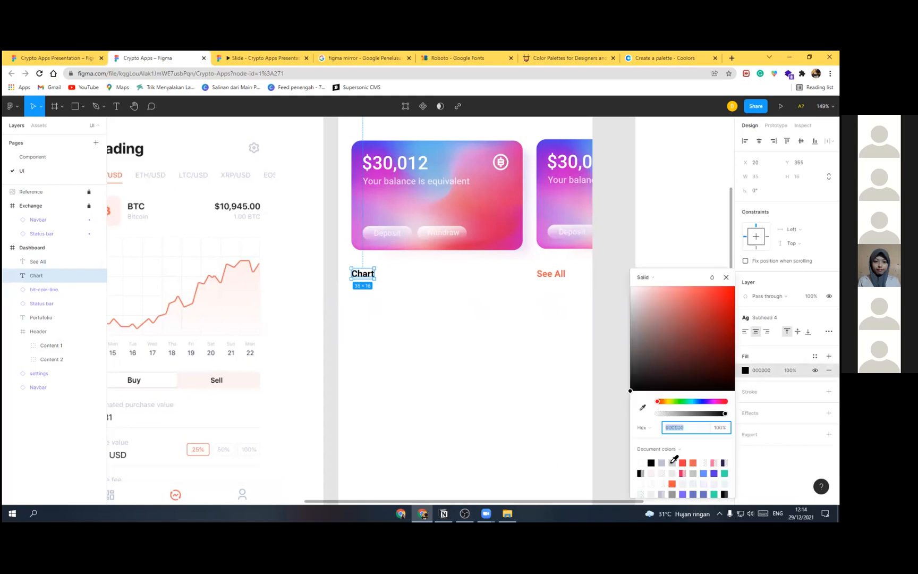
pyautogui.click(432, 306)
# Step: Show the Dashboard frame's layout grid and move the See All label to the right edge of the last column
pyautogui.scroll(-3, 433, 307)
pyautogui.click(405, 143)
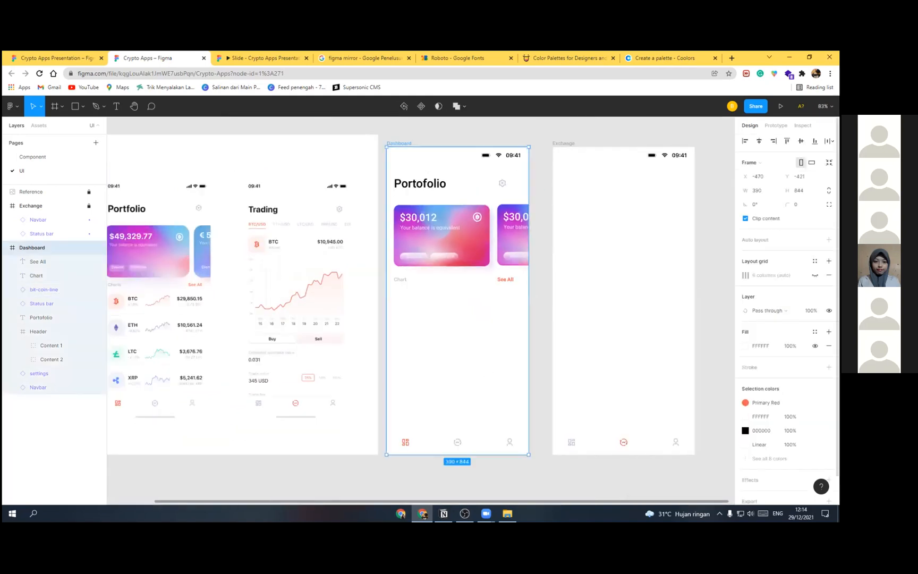
pyautogui.click(814, 275)
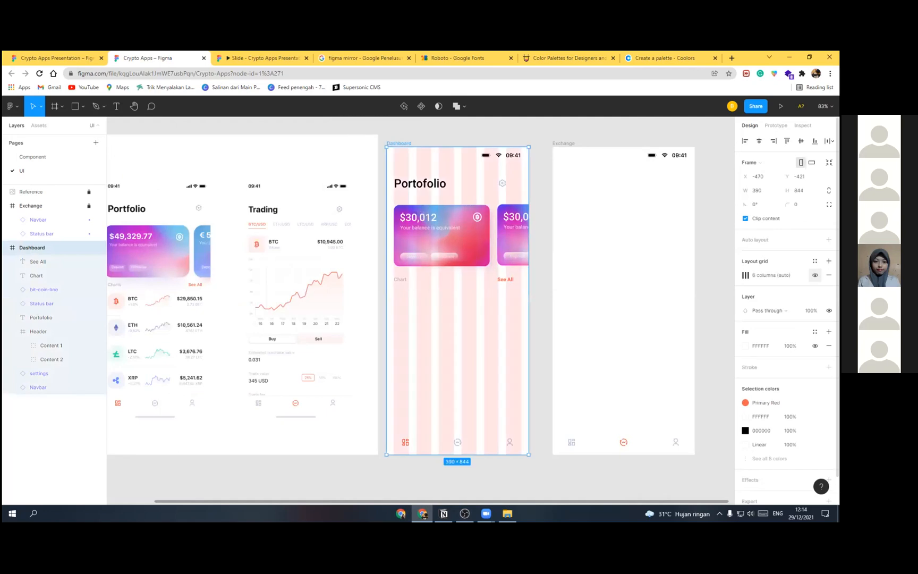
pyautogui.click(502, 279)
pyautogui.scroll(5, 501, 279)
pyautogui.moveTo(501, 279); pyautogui.dragTo(517, 277)
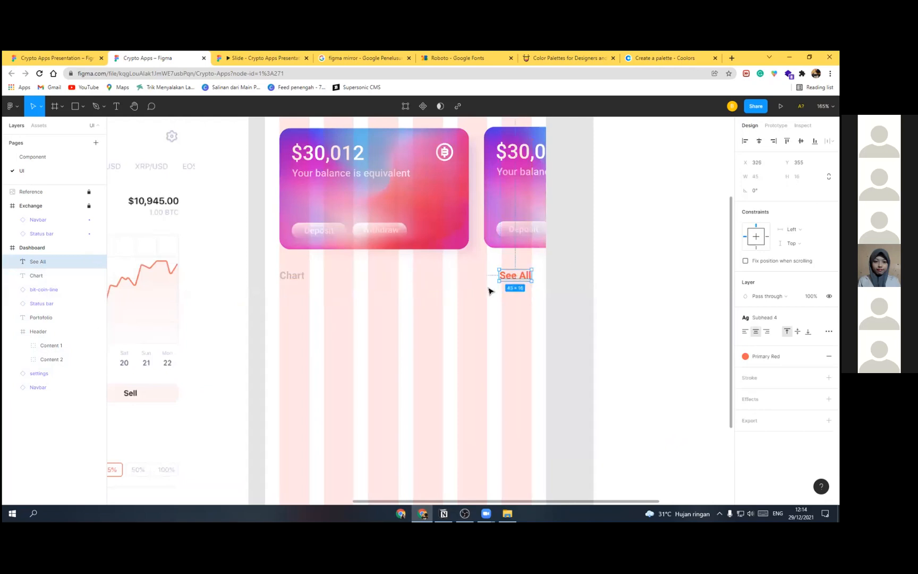
pyautogui.press('Escape')
# Step: Add a square below the Chart label, aligned with the first column's left edge, and set its size to 50 × 50
pyautogui.scroll(-5, 490, 288)
pyautogui.scroll(1, 536, 309)
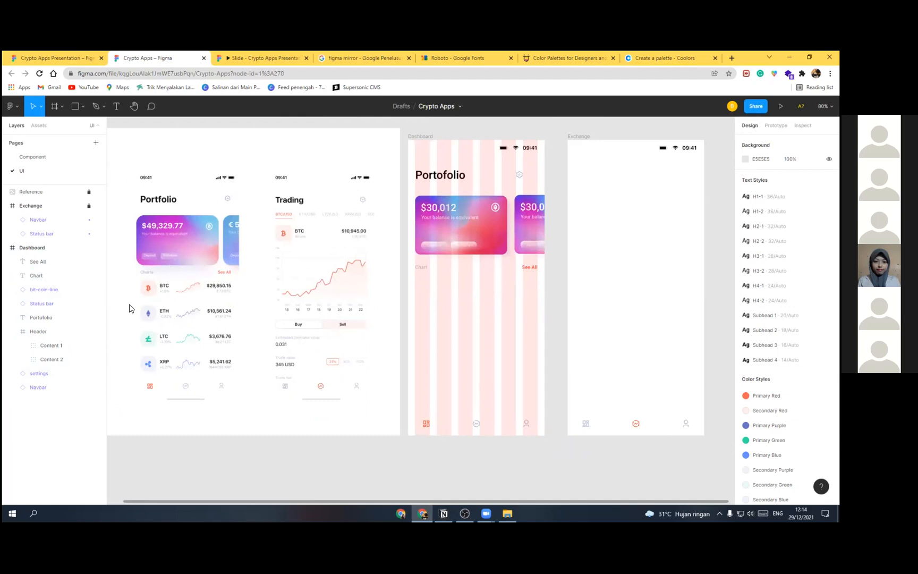
pyautogui.click(75, 106)
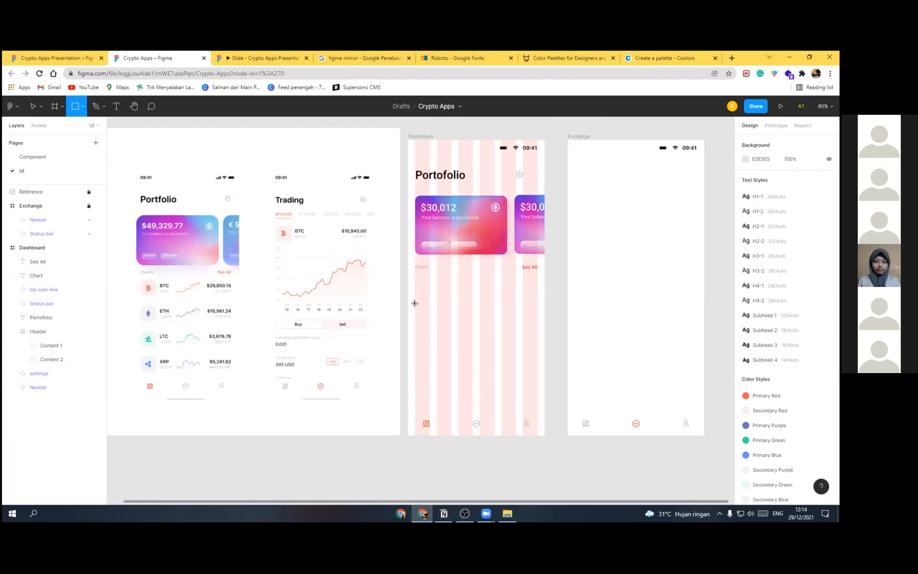
pyautogui.click(436, 297)
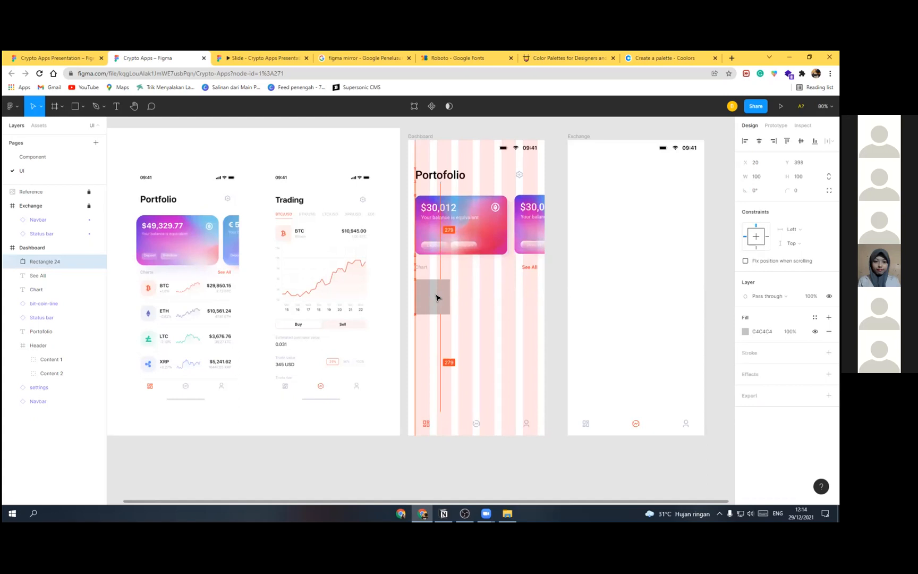
pyautogui.moveTo(435, 298); pyautogui.dragTo(434, 296)
pyautogui.click(756, 177)
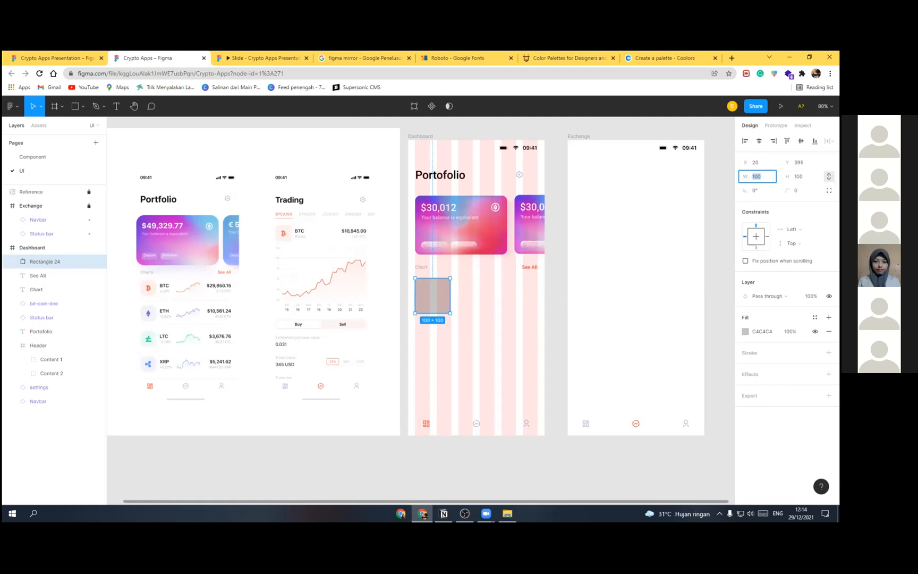
pyautogui.press('Return')
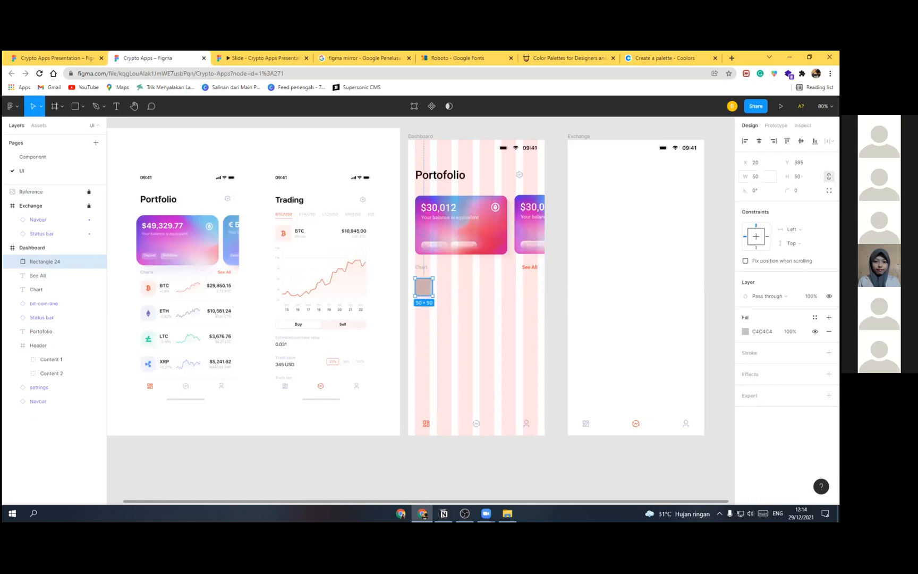
# Step: Set the square's corner radius to 10 and apply the Secondary Red color style to its fill
pyautogui.click(798, 190)
pyautogui.press('Return')
pyautogui.click(815, 317)
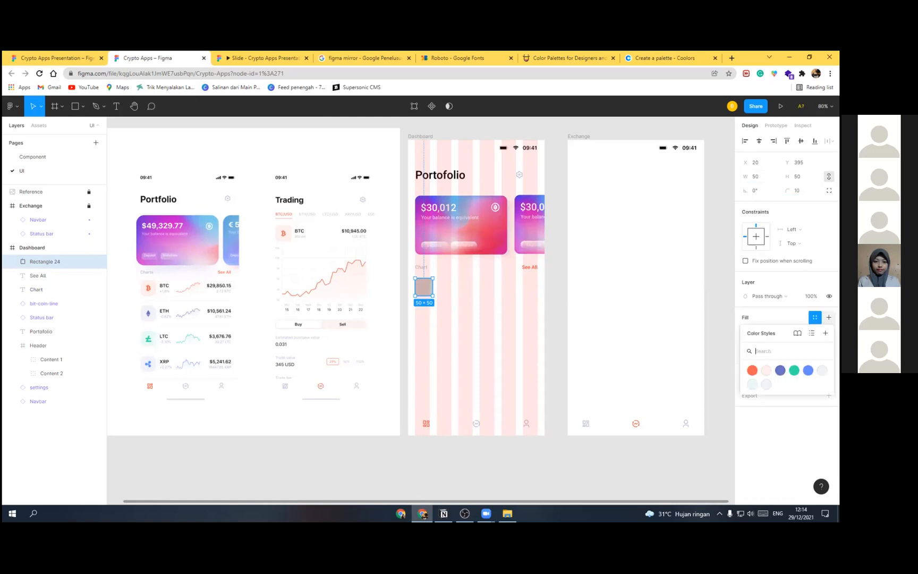
pyautogui.press('Escape')
pyautogui.click(401, 265)
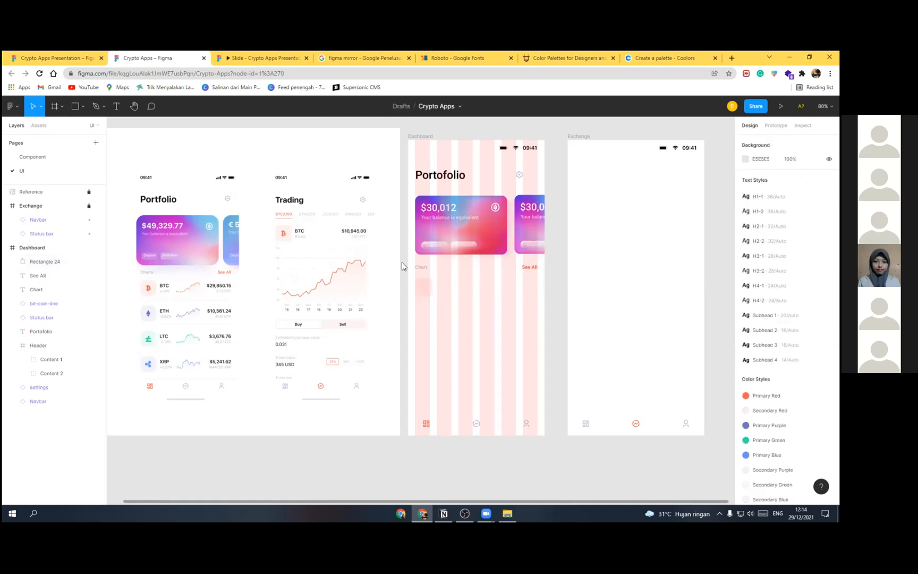
# Step: Place an instance of the bitcoin-logo component in the middle of the pink square below the Chart label
pyautogui.click(39, 124)
pyautogui.moveTo(43, 193); pyautogui.dragTo(425, 291)
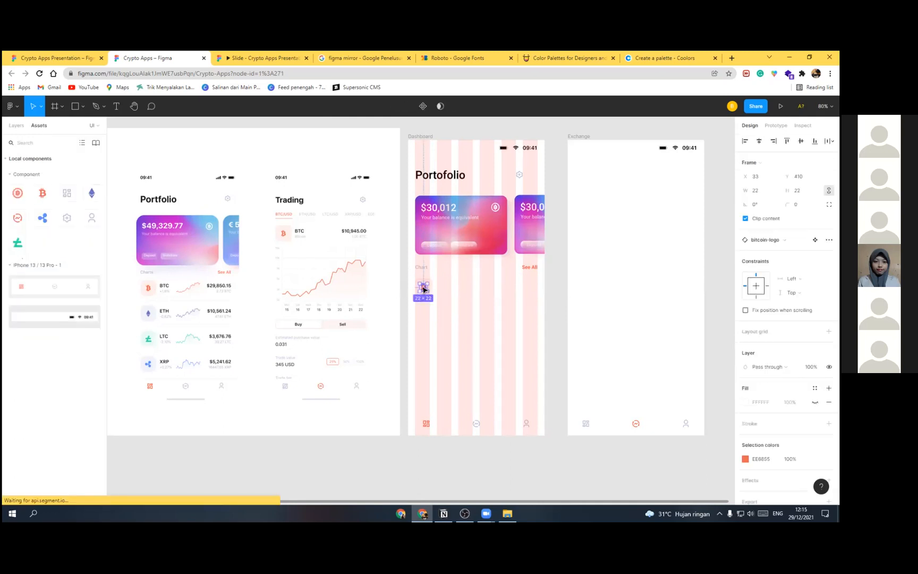
pyautogui.scroll(5, 425, 290)
pyautogui.scroll(-5, 420, 287)
pyautogui.scroll(1, 436, 297)
pyautogui.click(429, 276)
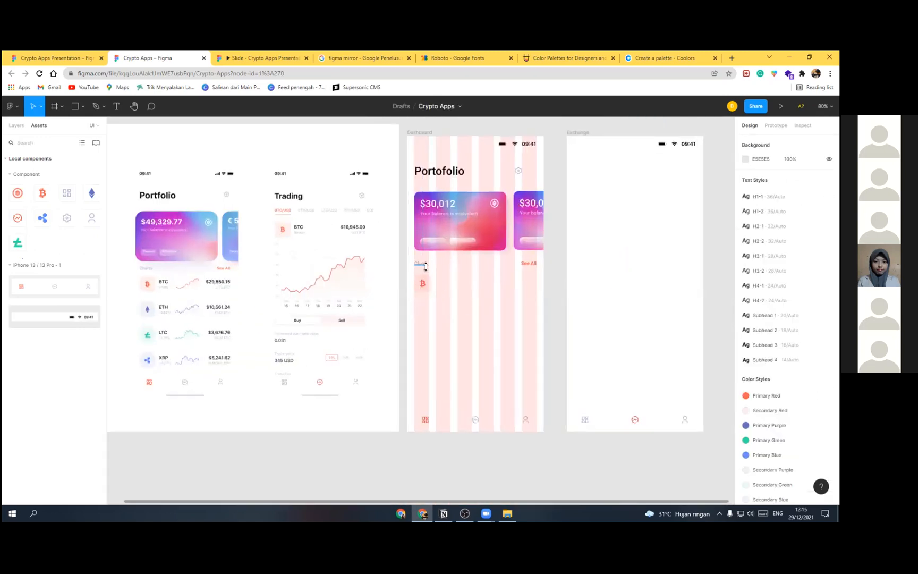
# Step: Duplicate the Chart label beside the bitcoin tile and change the copy's text to BTC
pyautogui.moveTo(421, 263)
pyautogui.mouseDown()
pyautogui.moveTo(450, 284)
pyautogui.moveTo(432, 269)
pyautogui.mouseUp()
pyautogui.scroll(7, 442, 282)
pyautogui.doubleClick(432, 268)
pyautogui.write('BTC')
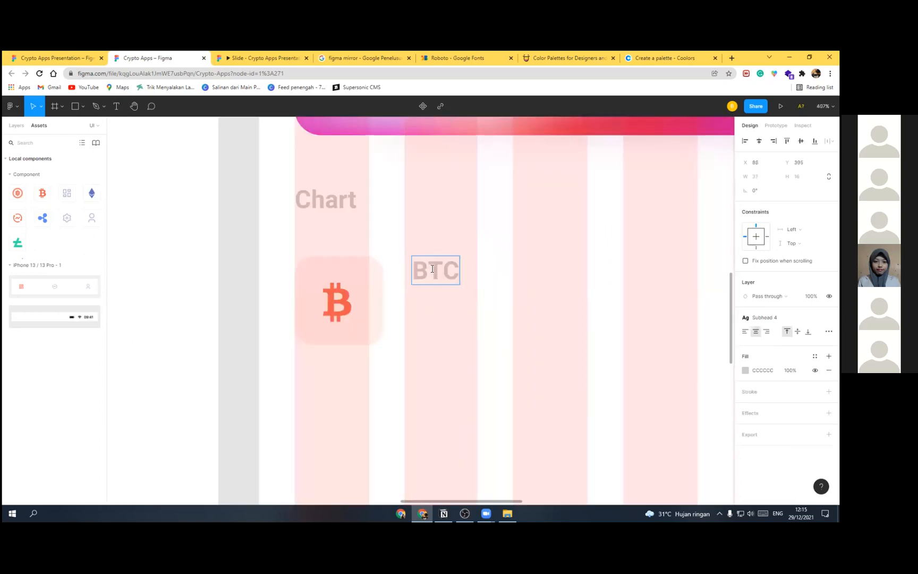
# Step: Set the BTC label's fill to black 000000 and align it with the left edge of the second grid column
pyautogui.hotkey('ctrl', 'a')
pyautogui.click(744, 371)
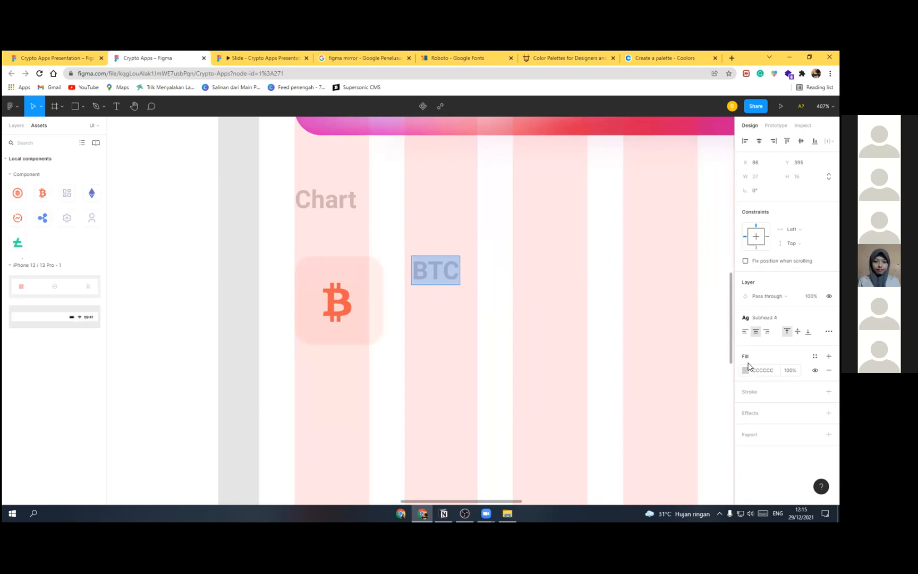
pyautogui.click(431, 269)
pyautogui.moveTo(431, 269); pyautogui.dragTo(424, 269)
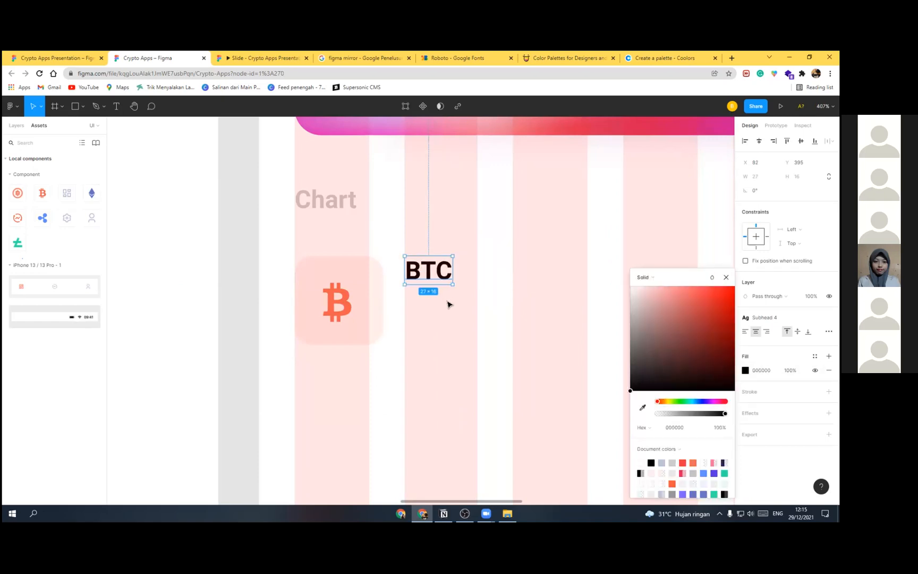
pyautogui.click(287, 317)
# Step: Duplicate the BTC label below itself, change the copy's text to +5,3% and align its left edge with BTC
pyautogui.hotkey('shift', '1')
pyautogui.scroll(1, 462, 328)
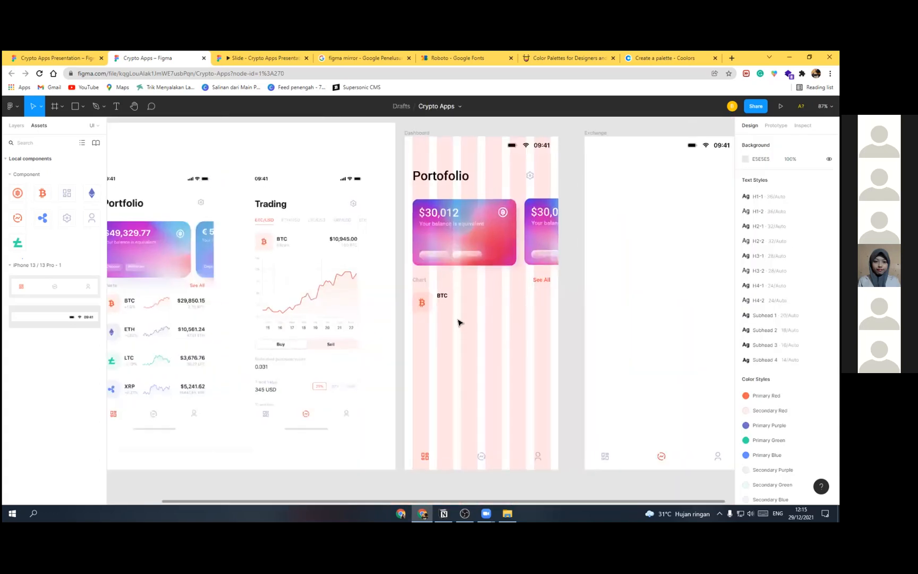
pyautogui.click(452, 316)
pyautogui.scroll(3, 444, 297)
pyautogui.click(438, 291)
pyautogui.scroll(3, 439, 292)
pyautogui.scroll(5, 440, 294)
pyautogui.moveTo(445, 261); pyautogui.dragTo(441, 306)
pyautogui.doubleClick(442, 306)
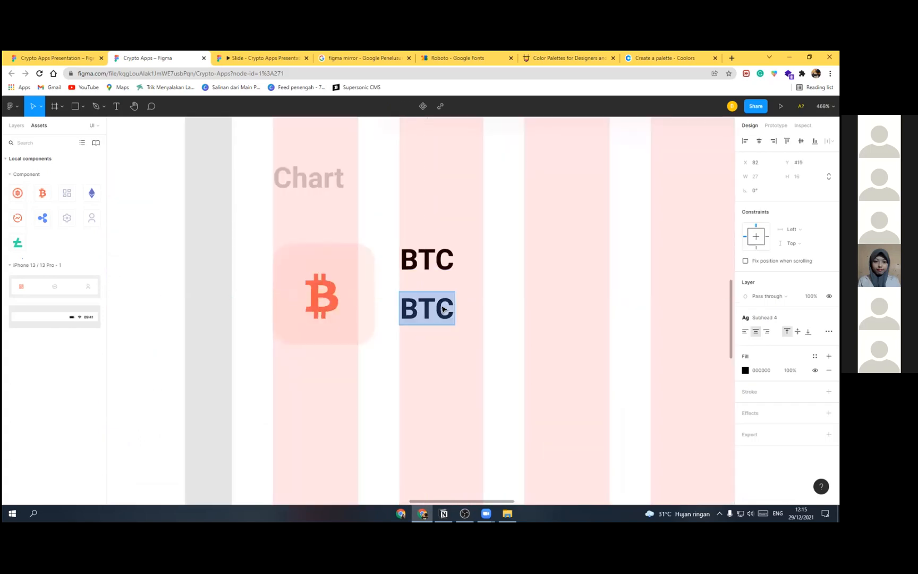
pyautogui.write('+5')
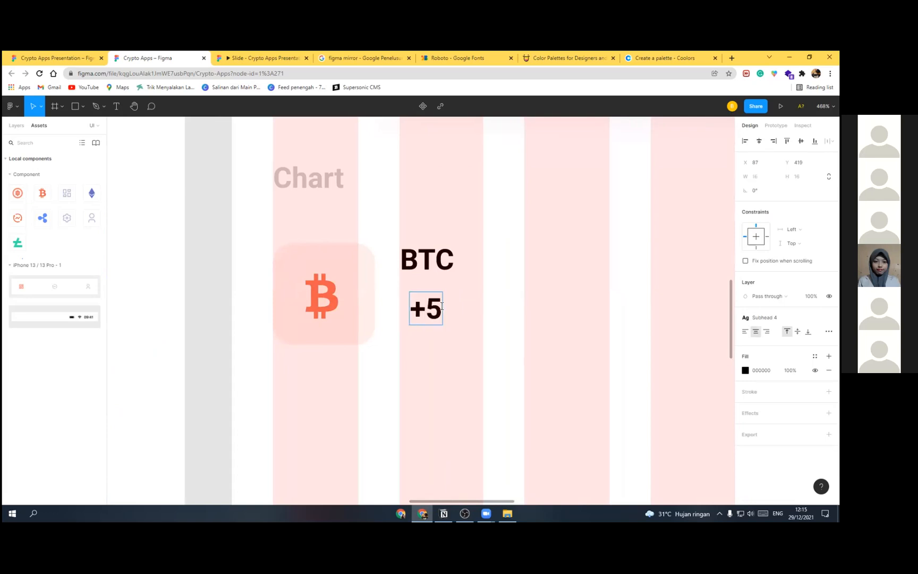
pyautogui.write(',3%')
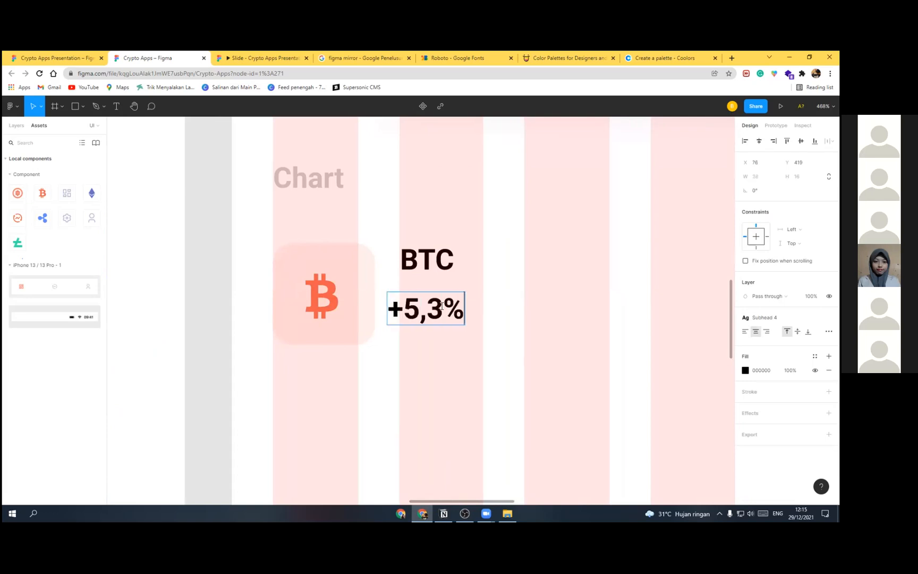
pyautogui.press('Escape')
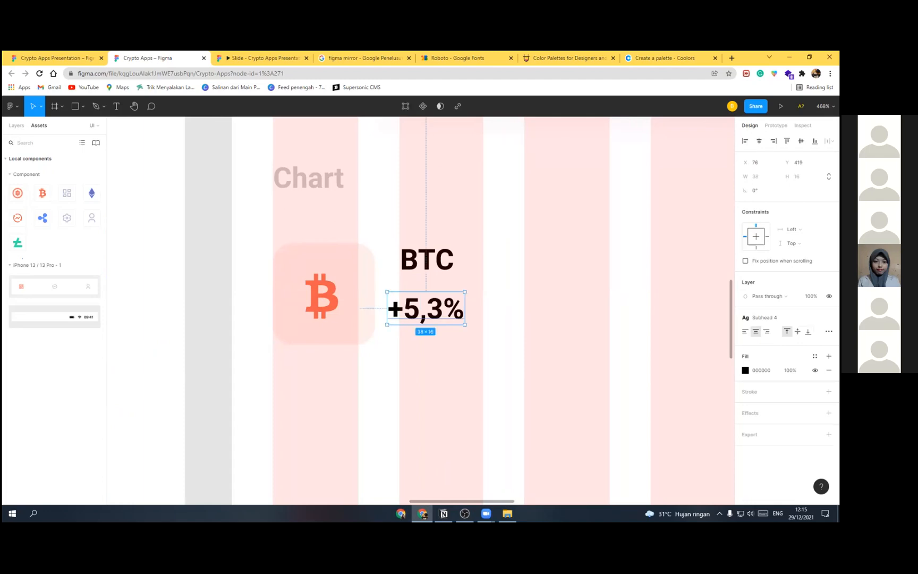
pyautogui.click(764, 318)
pyautogui.click(681, 344)
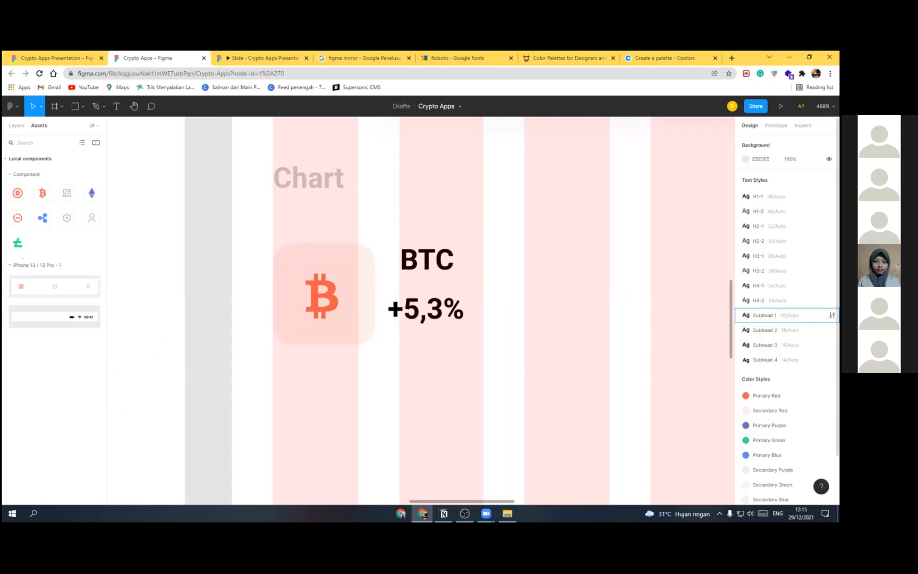
pyautogui.moveTo(431, 311); pyautogui.dragTo(450, 312)
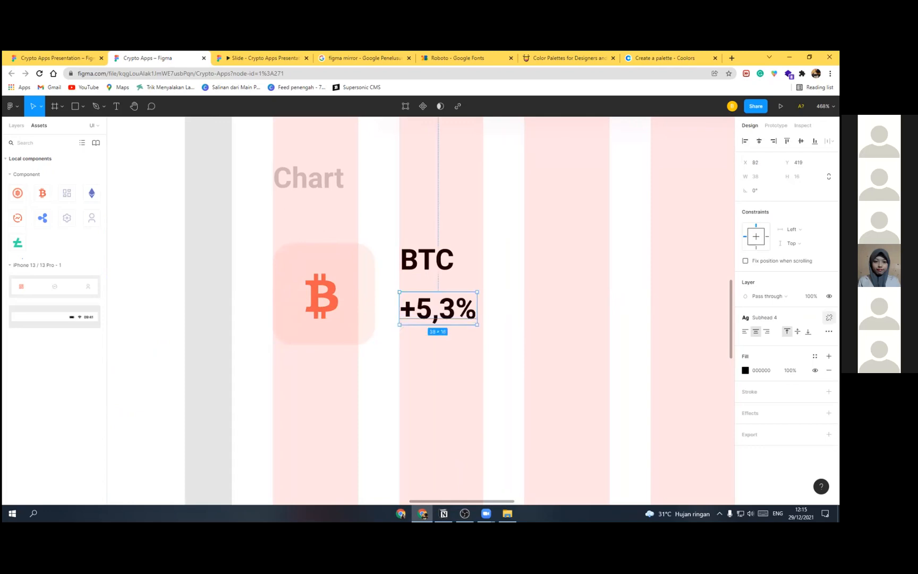
# Step: Detach the text style from the +5,3% label, set its font weight to Regular and nudge it up 3 px toward BTC
pyautogui.click(828, 318)
pyautogui.click(764, 345)
pyautogui.click(764, 323)
pyautogui.press('Left')
pyautogui.press('Up')
pyautogui.press('Up')
pyautogui.press('Up')
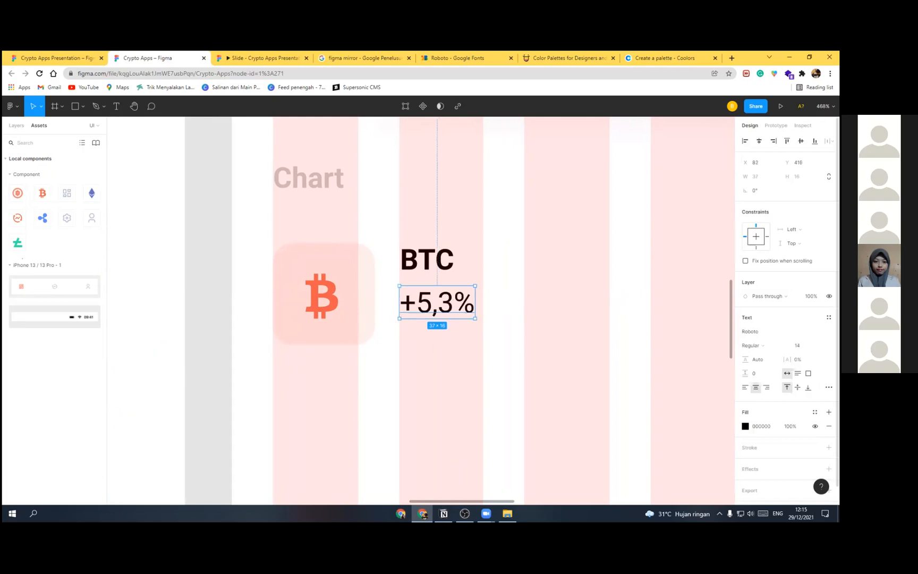
# Step: Apply the Primary Green color style to the +5,3% label
pyautogui.click(746, 426)
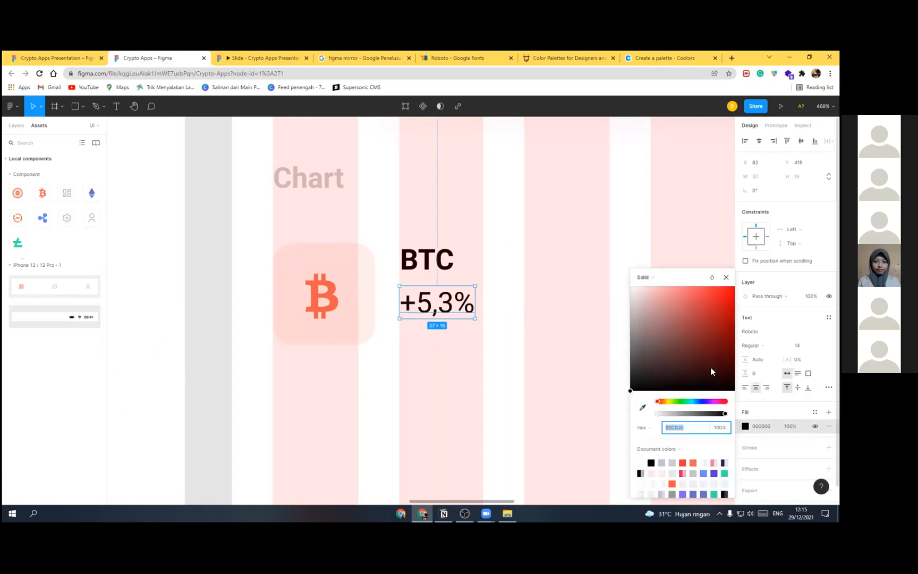
pyautogui.click(815, 412)
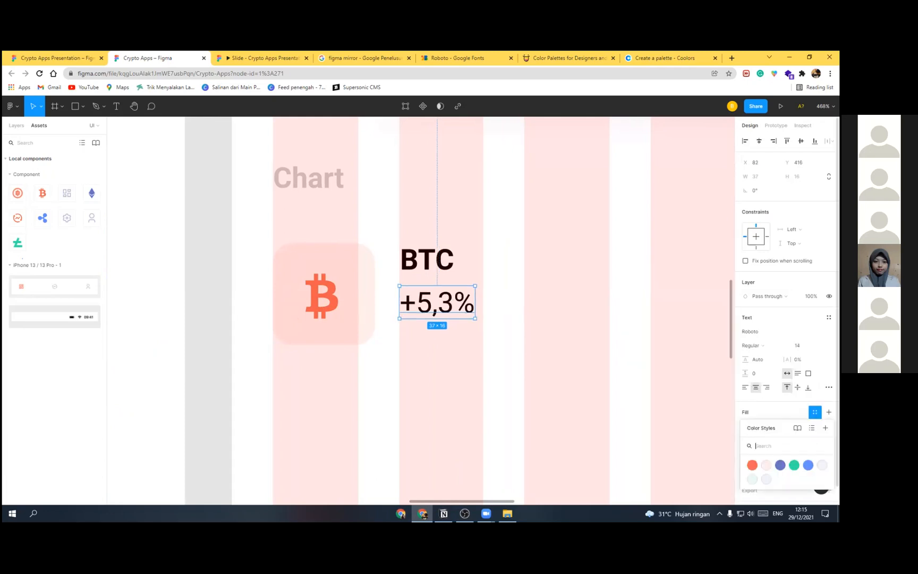
pyautogui.click(752, 479)
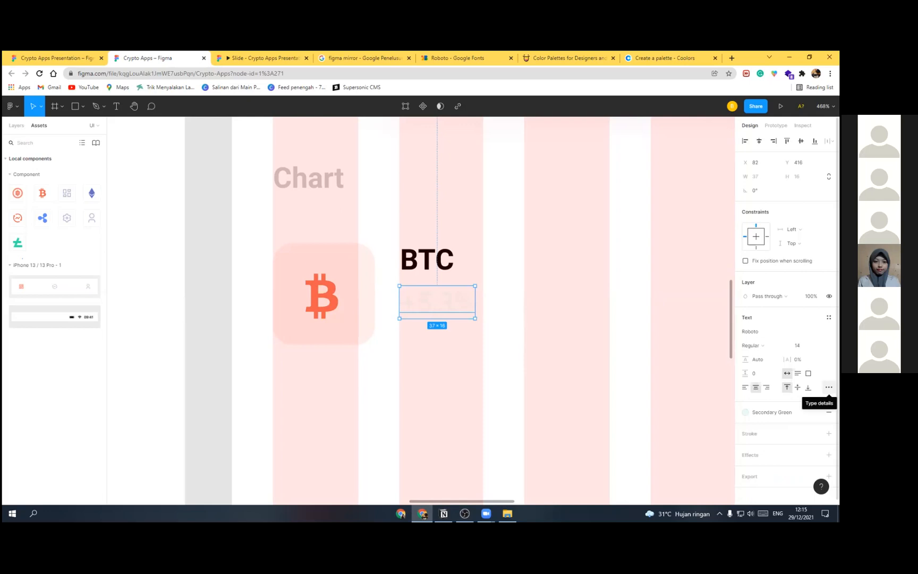
pyautogui.click(772, 413)
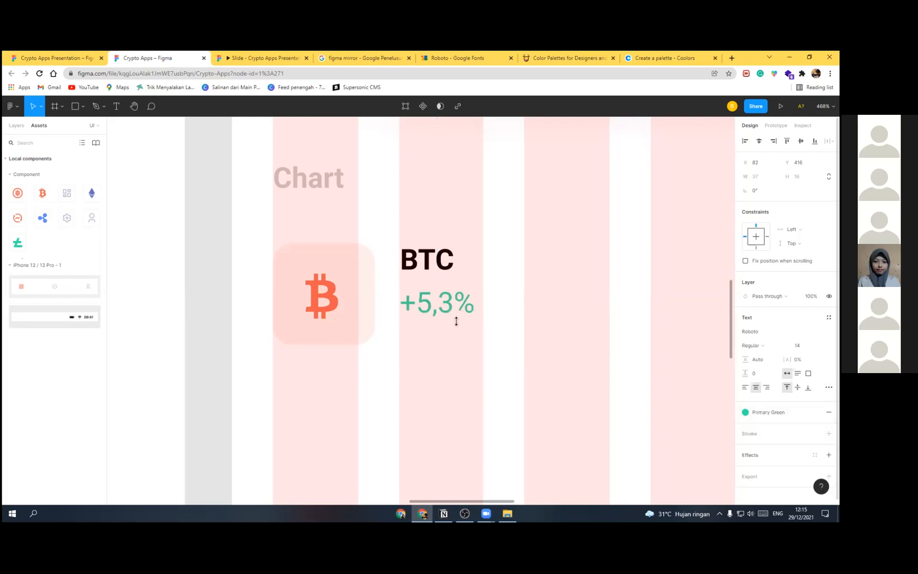
# Step: Set the +5,3% label's font weight to Medium and size to 12, and align its left edge with BTC
pyautogui.click(751, 345)
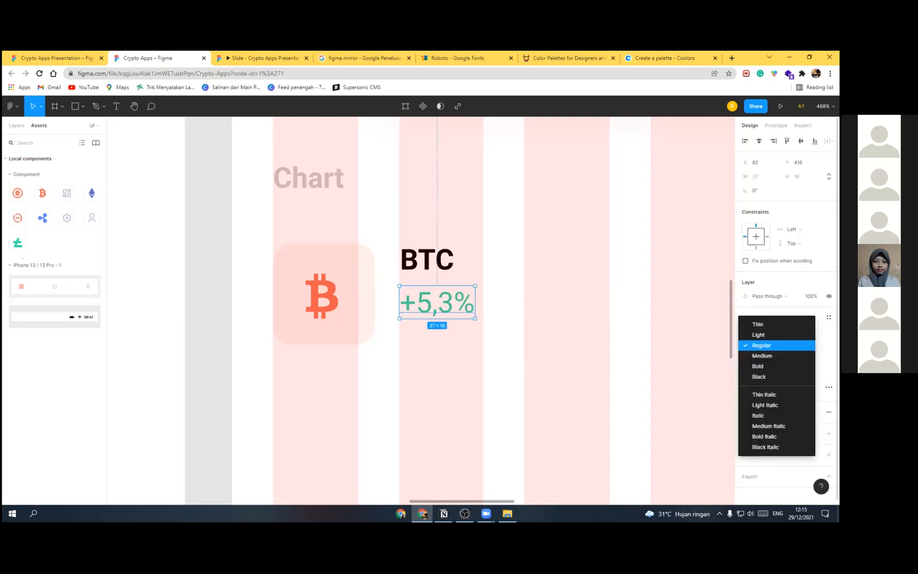
pyautogui.click(762, 356)
pyautogui.click(799, 346)
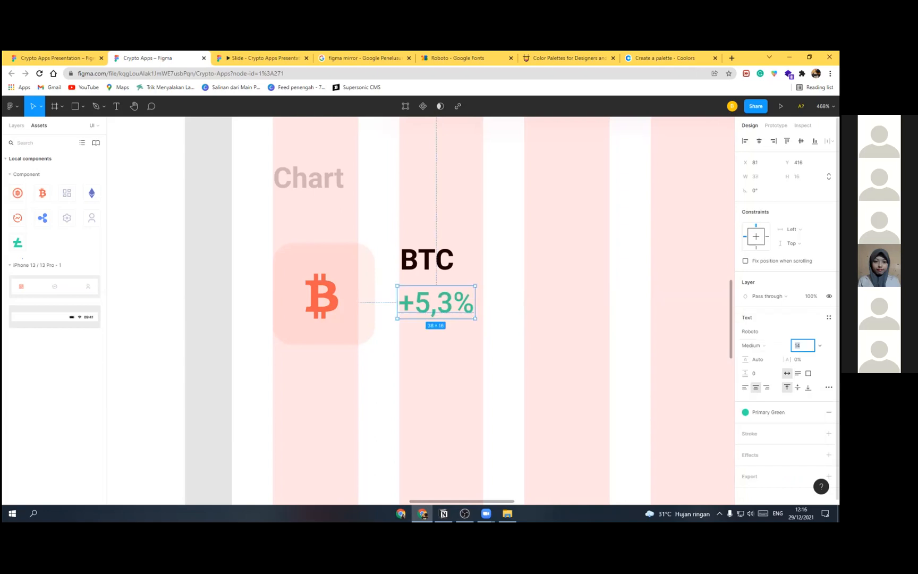
pyautogui.write('132')
pyautogui.press('Return')
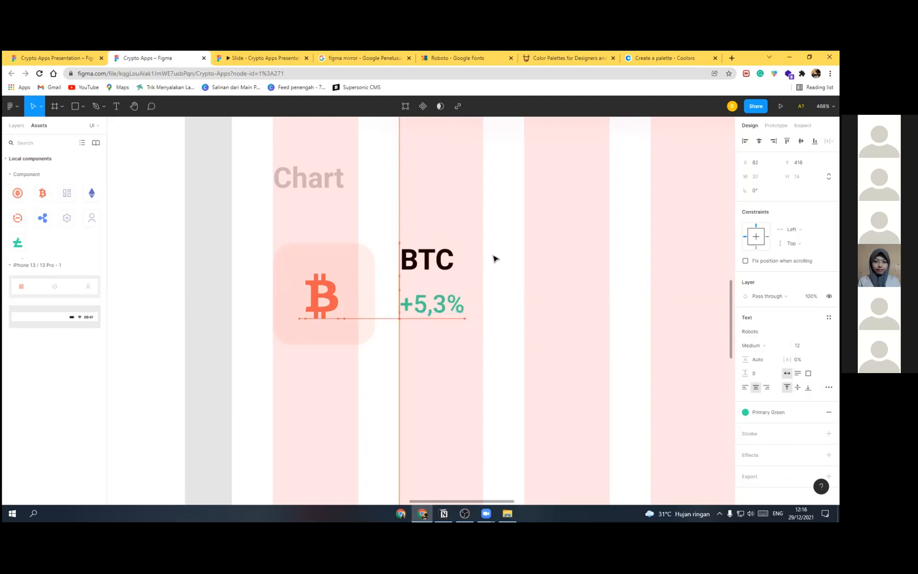
# Step: Examine the BTC row's line chart and price in the reference Portfolio screen against the Dashboard's BTC row
pyautogui.scroll(-5, 492, 259)
pyautogui.scroll(-5, 492, 275)
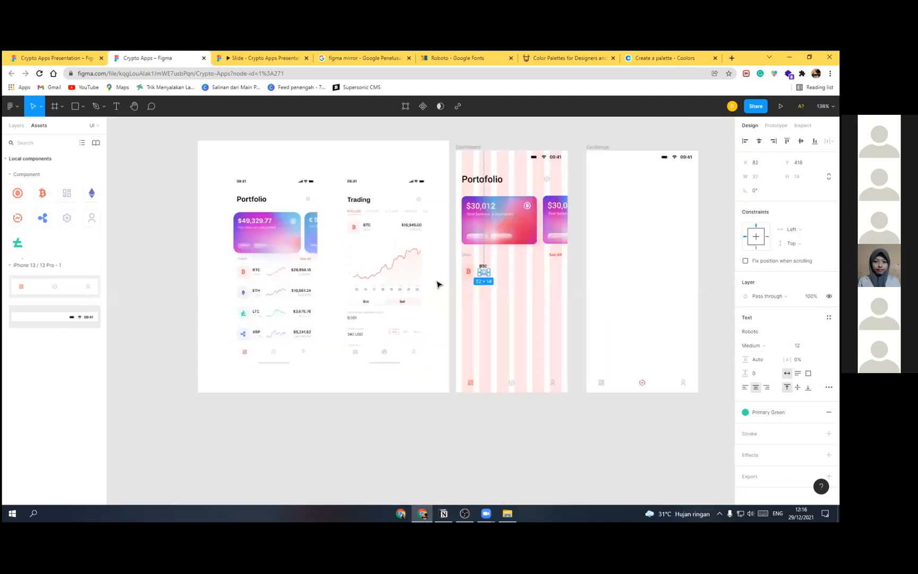
pyautogui.scroll(1, 489, 290)
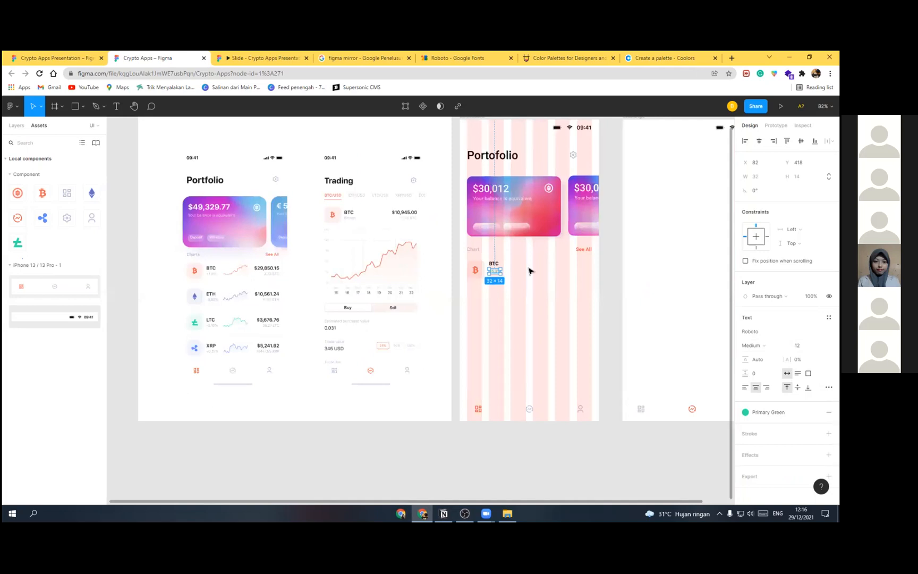
pyautogui.scroll(2, 493, 270)
pyautogui.scroll(2, 489, 280)
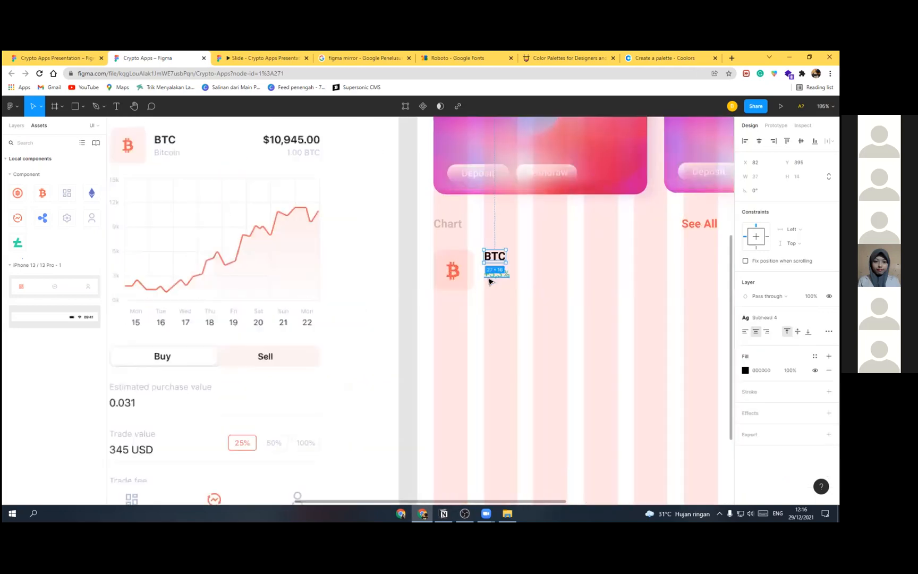
pyautogui.scroll(2, 494, 275)
pyautogui.click(494, 252)
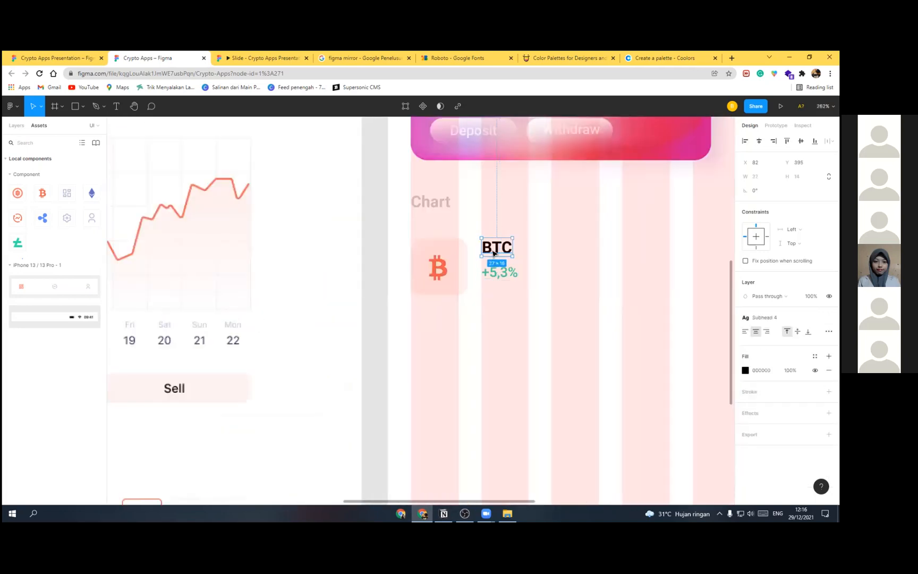
pyautogui.scroll(-5, 504, 259)
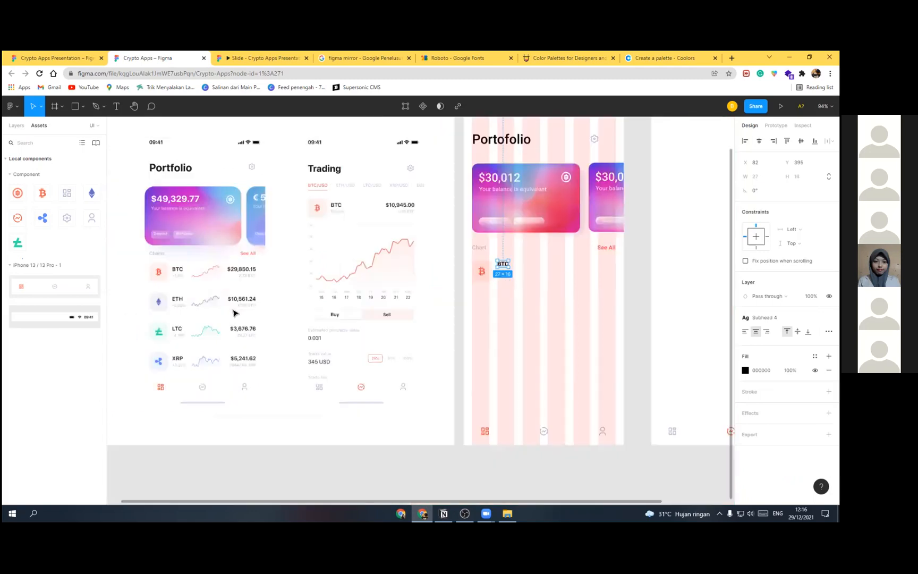
pyautogui.scroll(2, 189, 294)
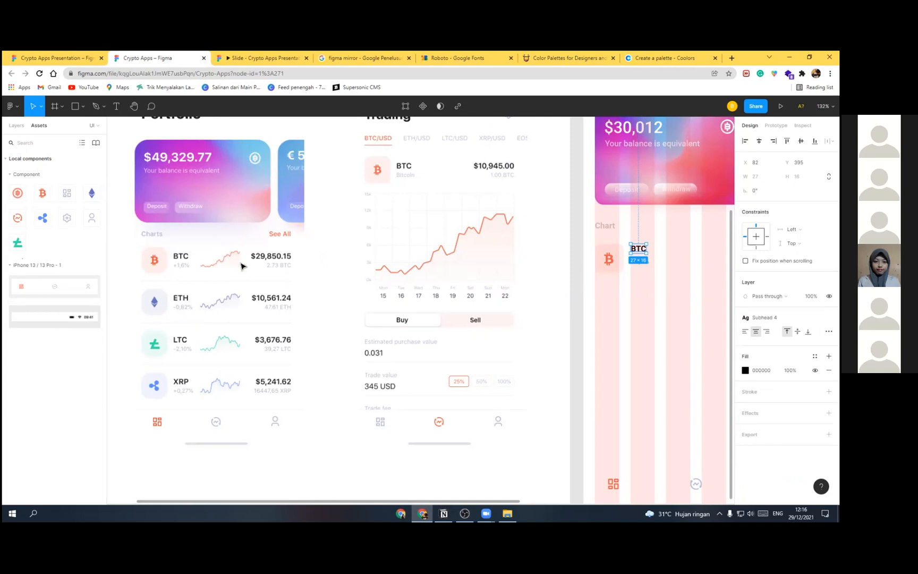
pyautogui.keyDown('ctrl'); pyautogui.scroll(-5, 478, 272); pyautogui.keyUp('ctrl')
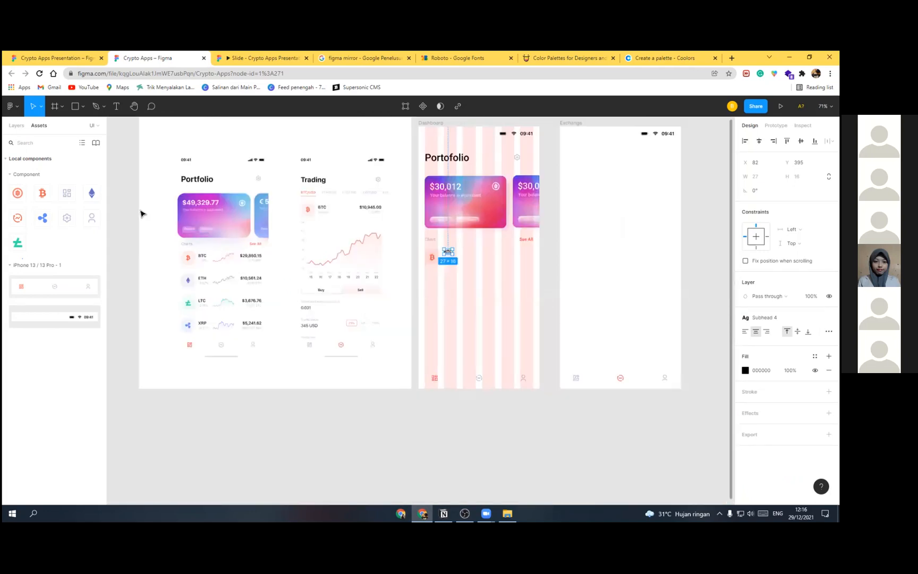
# Step: Draw a rising zigzag price line with the Pen tool on the Exchange screen, about 196 by 87 px
pyautogui.click(96, 107)
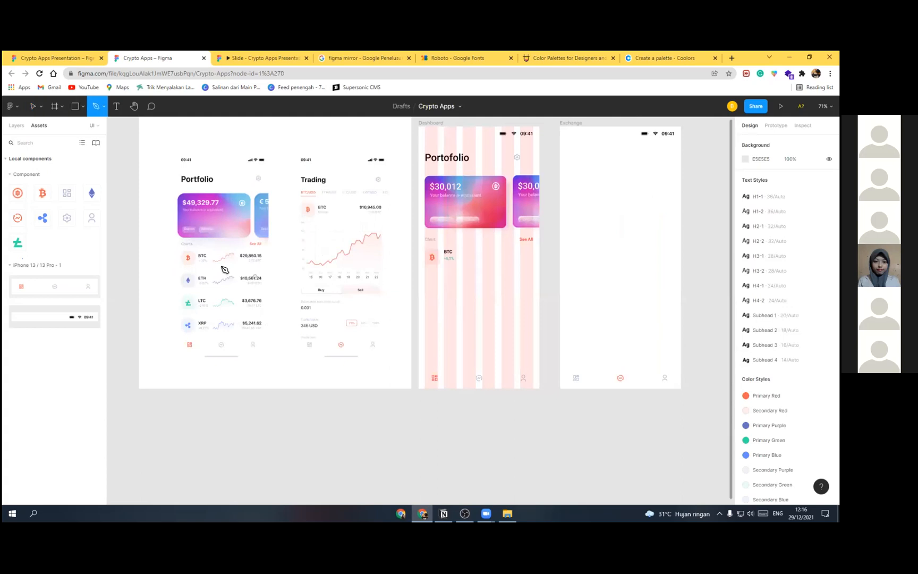
pyautogui.keyDown('ctrl'); pyautogui.scroll(5, 220, 258); pyautogui.keyUp('ctrl')
pyautogui.keyDown('ctrl'); pyautogui.scroll(-7, 483, 262); pyautogui.keyUp('ctrl')
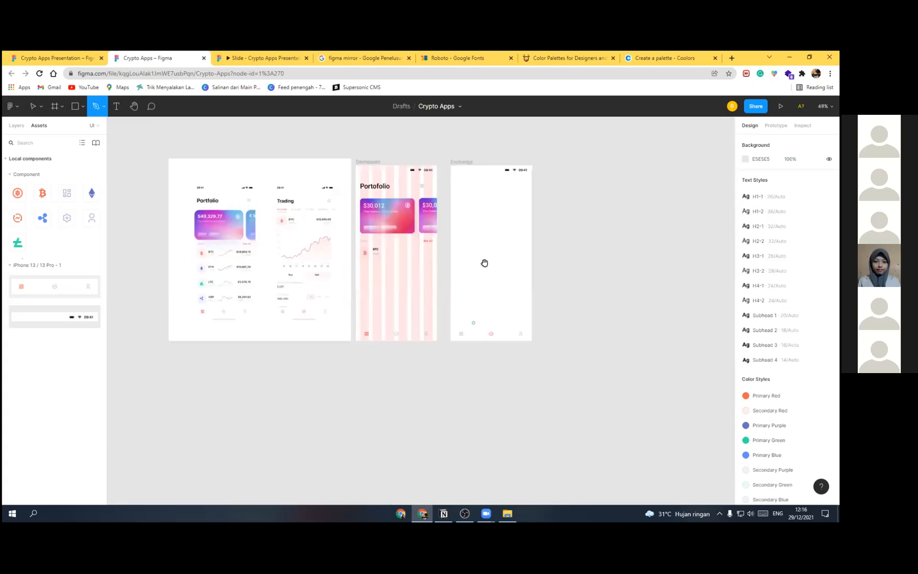
pyautogui.hscroll(3, 403, 271)
pyautogui.scroll(2, 404, 271)
pyautogui.keyDown('ctrl'); pyautogui.scroll(5, 362, 301); pyautogui.keyUp('ctrl')
pyautogui.click(345, 311)
pyautogui.click(357, 305)
pyautogui.click(360, 311)
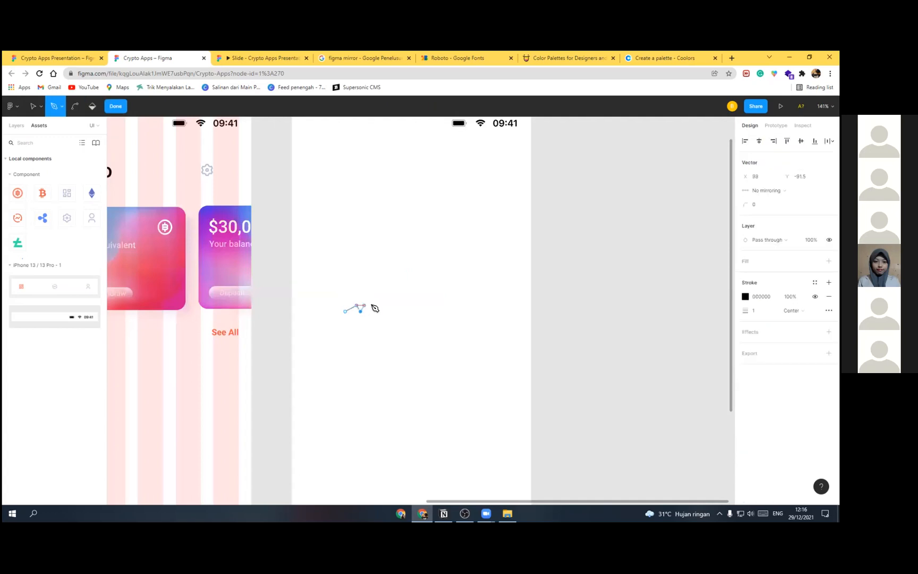
pyautogui.click(377, 302)
pyautogui.click(382, 305)
pyautogui.click(394, 292)
pyautogui.keyDown('ctrl'); pyautogui.scroll(2, 410, 293); pyautogui.keyUp('ctrl')
pyautogui.keyDown('ctrl'); pyautogui.scroll(1, 408, 294); pyautogui.keyUp('ctrl')
pyautogui.click(391, 303)
pyautogui.click(407, 295)
pyautogui.click(412, 298)
pyautogui.click(419, 286)
pyautogui.click(427, 294)
pyautogui.click(446, 260)
pyautogui.click(455, 273)
pyautogui.click(476, 231)
pyautogui.click(487, 241)
pyautogui.click(500, 226)
pyautogui.click(519, 237)
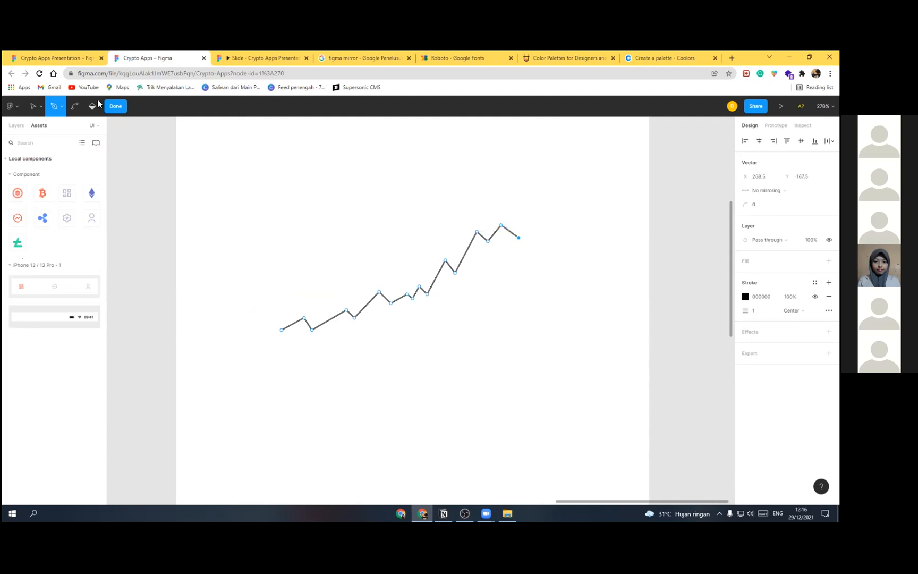
pyautogui.click(116, 106)
# Step: Duplicate the zigzag line about 43 px below itself and align the copy horizontally with the original at X 73
pyautogui.scroll(-2, 436, 250)
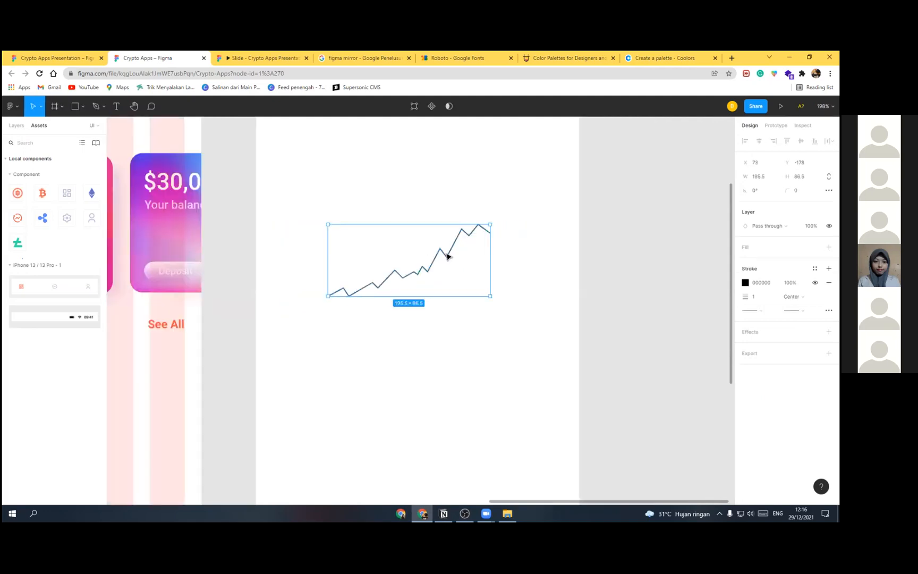
pyautogui.scroll(4, 383, 240)
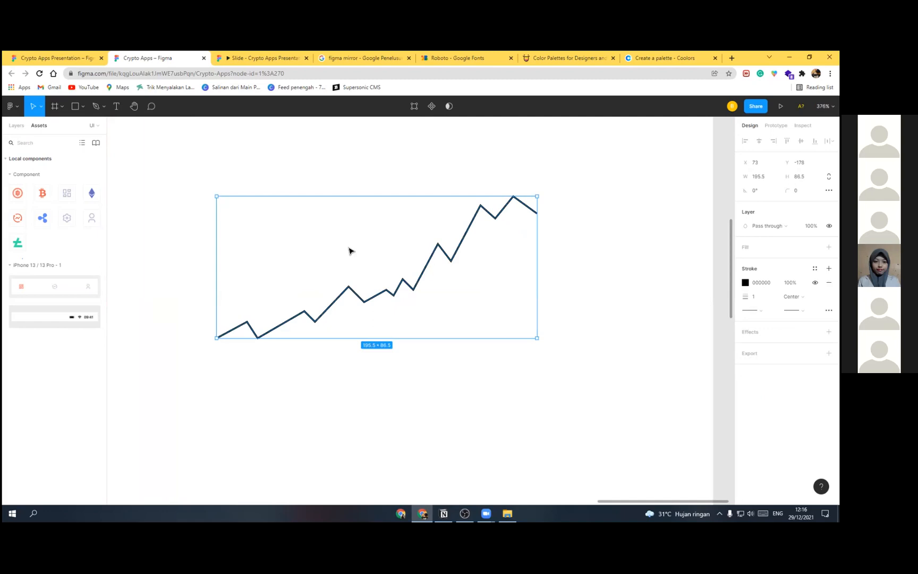
pyautogui.scroll(-2, 382, 242)
pyautogui.moveTo(402, 267); pyautogui.dragTo(403, 304)
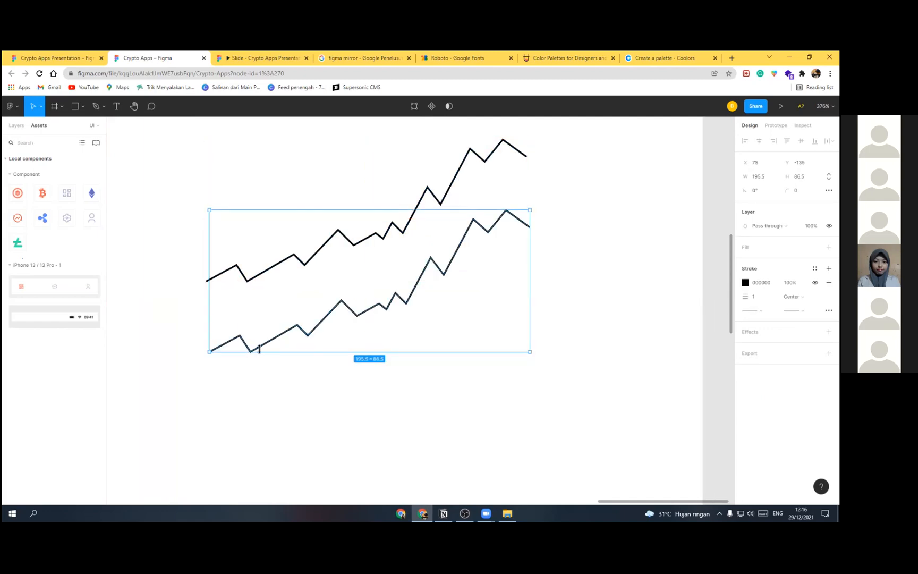
pyautogui.press('Left')
pyautogui.press('Left')
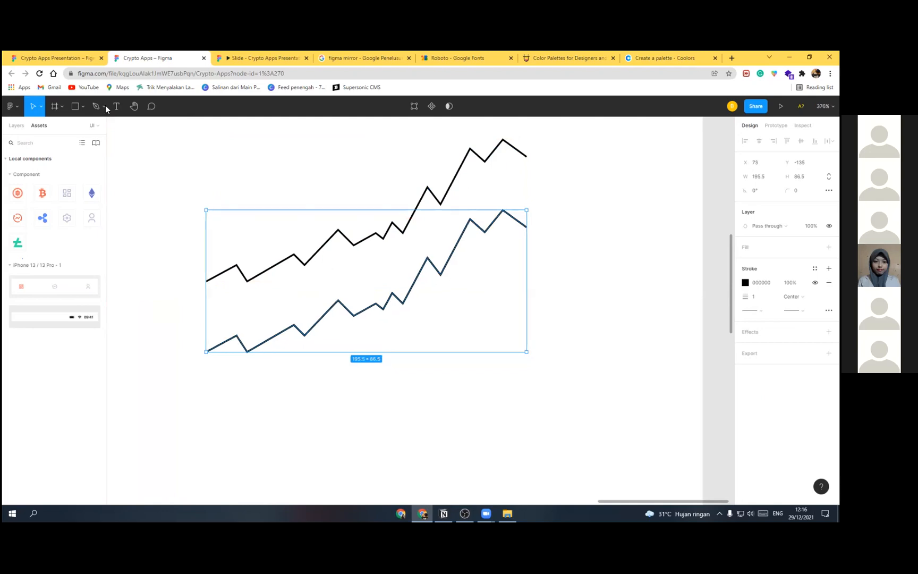
# Step: Draw a base outline with the Pen tool from the copied line's start, down, across and up near its end
pyautogui.click(95, 108)
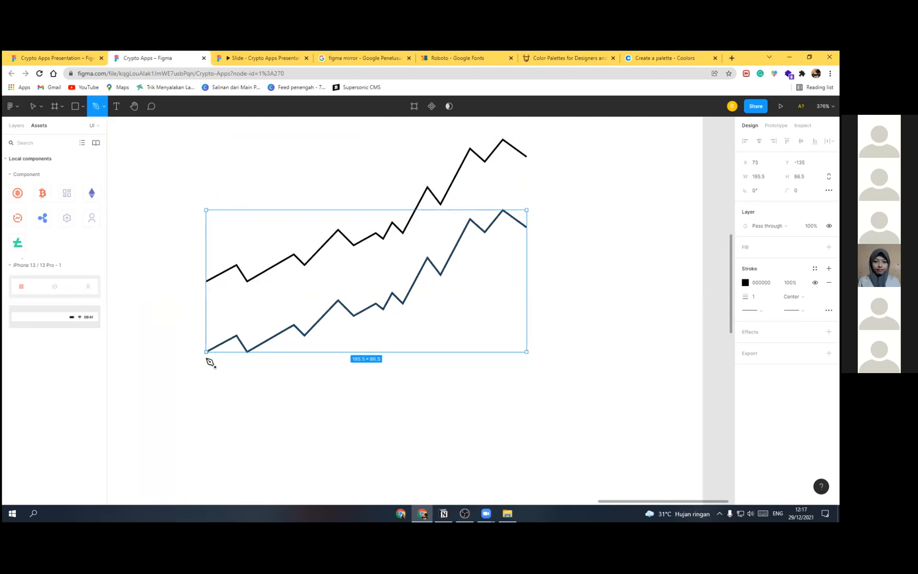
pyautogui.click(207, 422)
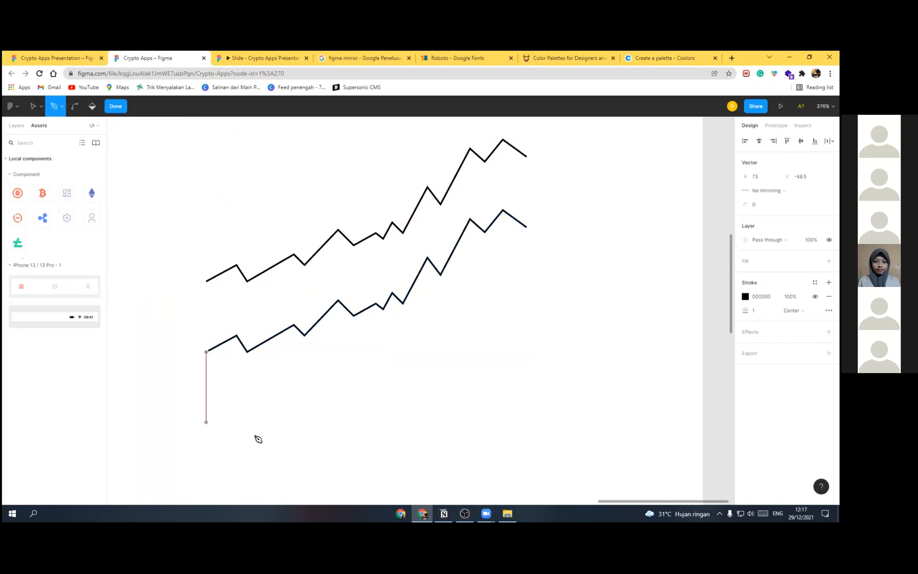
pyautogui.click(207, 418)
pyautogui.click(527, 417)
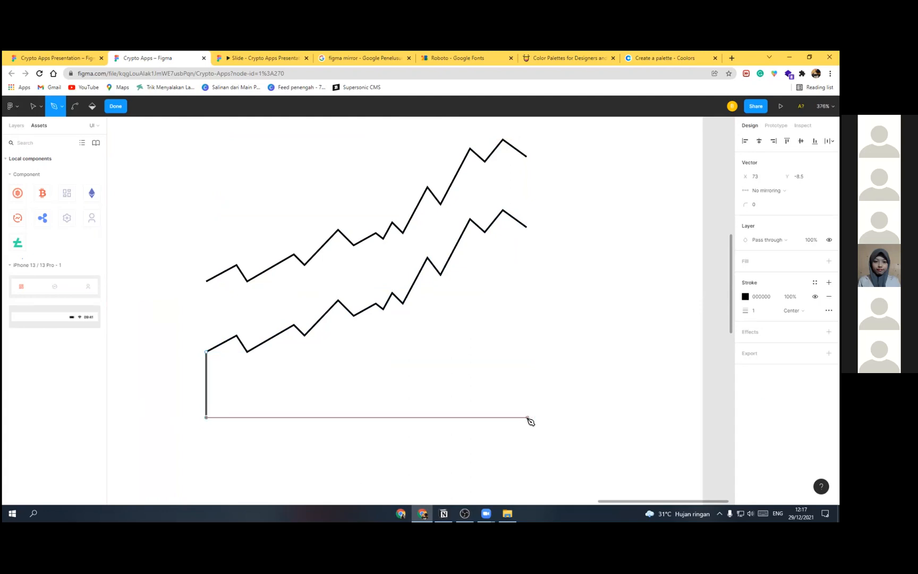
pyautogui.click(533, 418)
pyautogui.click(533, 228)
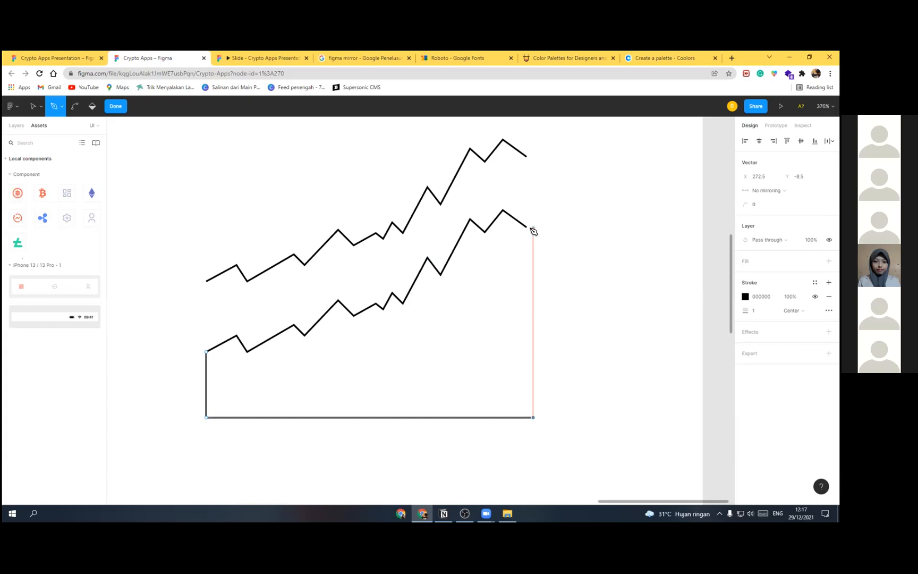
pyautogui.click(114, 106)
# Step: Snap the base outline's upper end point onto the copied line's end and move its lower corner to X 268, making that side vertical
pyautogui.hscroll(3, 464, 244)
pyautogui.scroll(3, 386, 202)
pyautogui.doubleClick(394, 209)
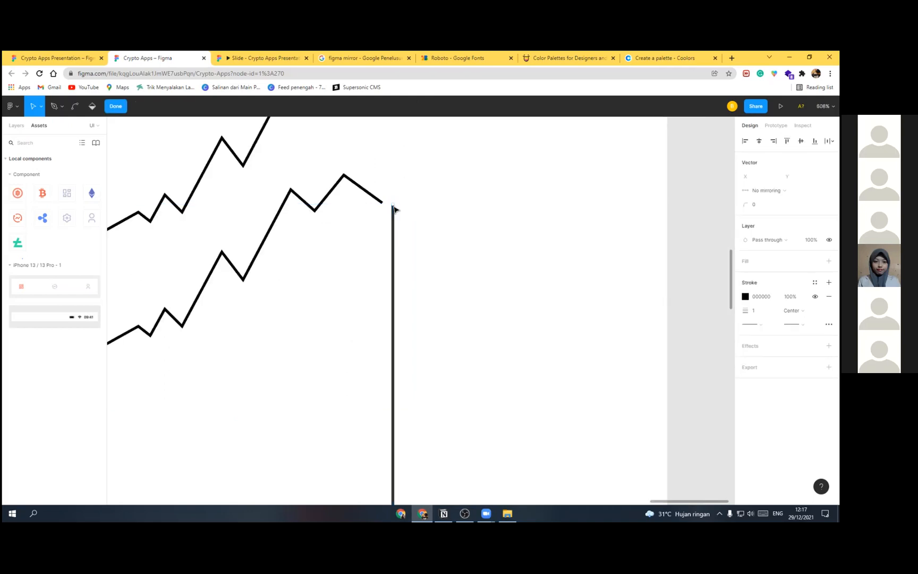
pyautogui.moveTo(394, 209); pyautogui.dragTo(383, 206)
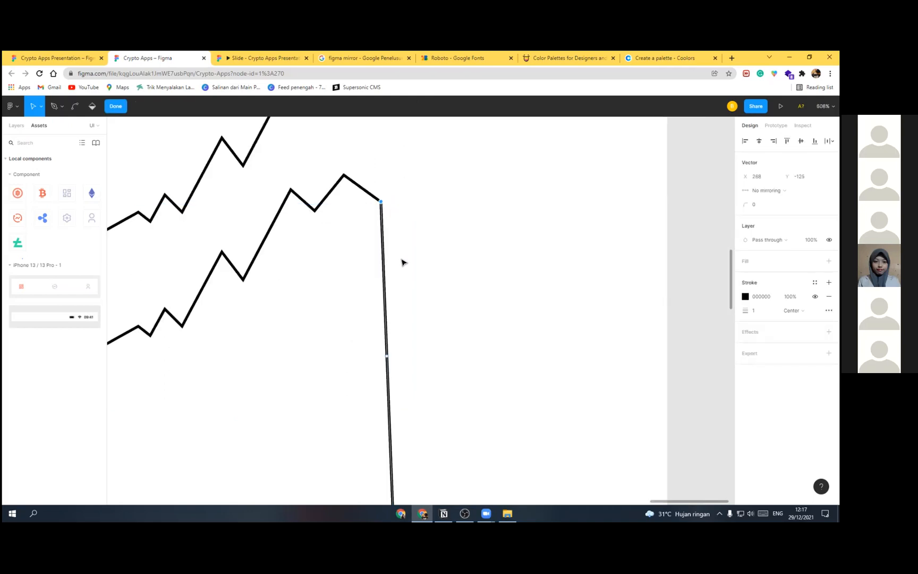
pyautogui.scroll(-3, 402, 383)
pyautogui.click(398, 380)
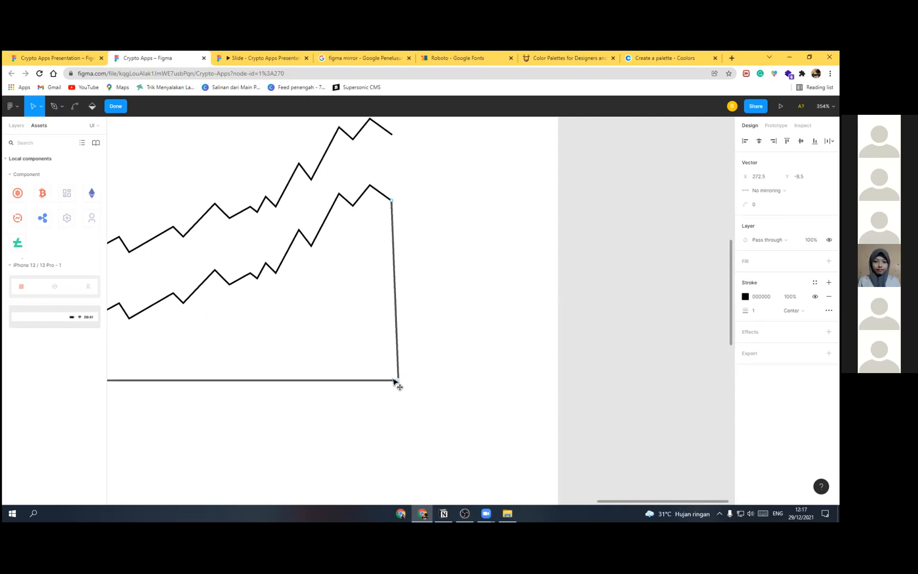
pyautogui.scroll(-2, 389, 321)
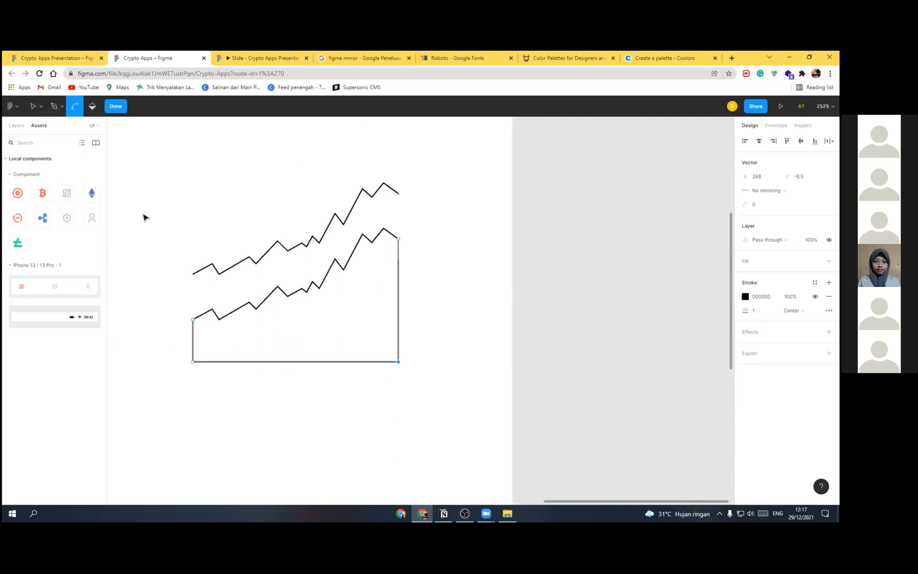
pyautogui.scroll(2, 355, 314)
pyautogui.click(114, 109)
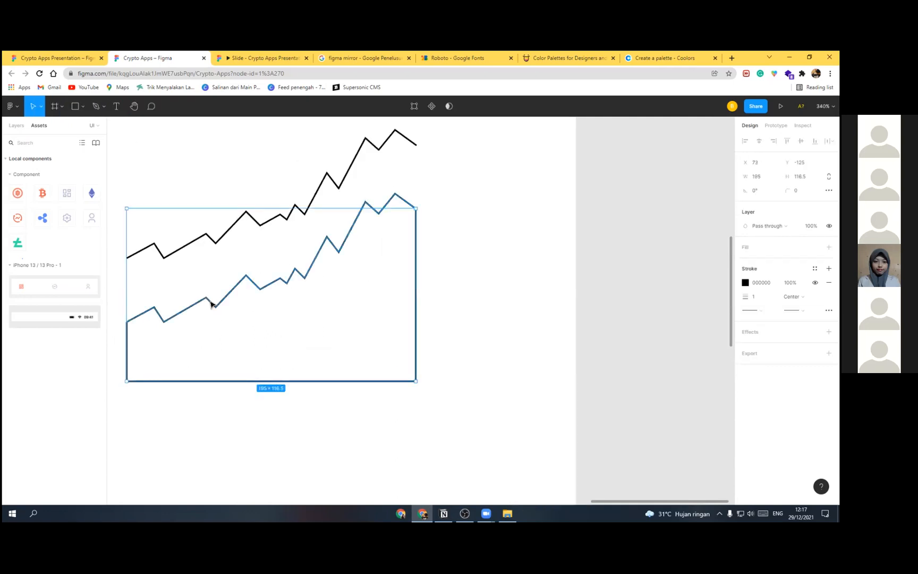
# Step: Select the copied line together with the base outline and convert their strokes into filled shapes
pyautogui.moveTo(221, 320)
pyautogui.mouseDown()
pyautogui.moveTo(230, 336)
pyautogui.moveTo(215, 306)
pyautogui.mouseUp()
pyautogui.keyDown('shift'); pyautogui.click(215, 307); pyautogui.keyUp('shift')
pyautogui.click(449, 107)
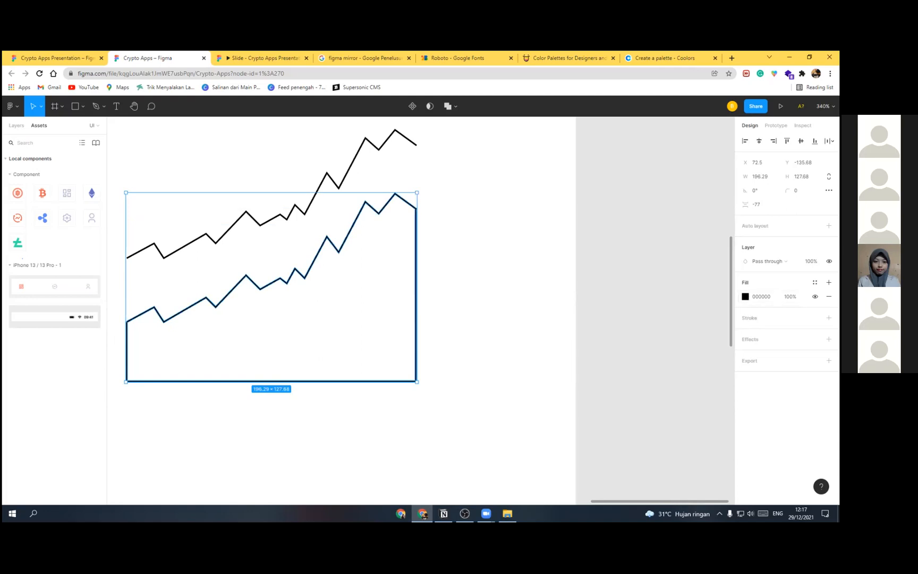
# Step: Apply the Primary Red color style to the fill of the lower chart outline
pyautogui.click(745, 297)
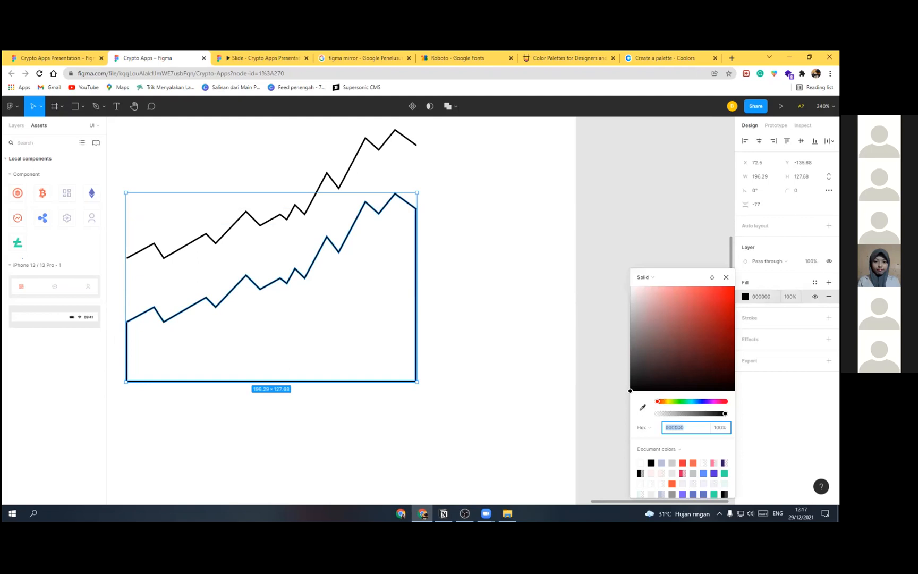
pyautogui.click(815, 282)
pyautogui.click(814, 282)
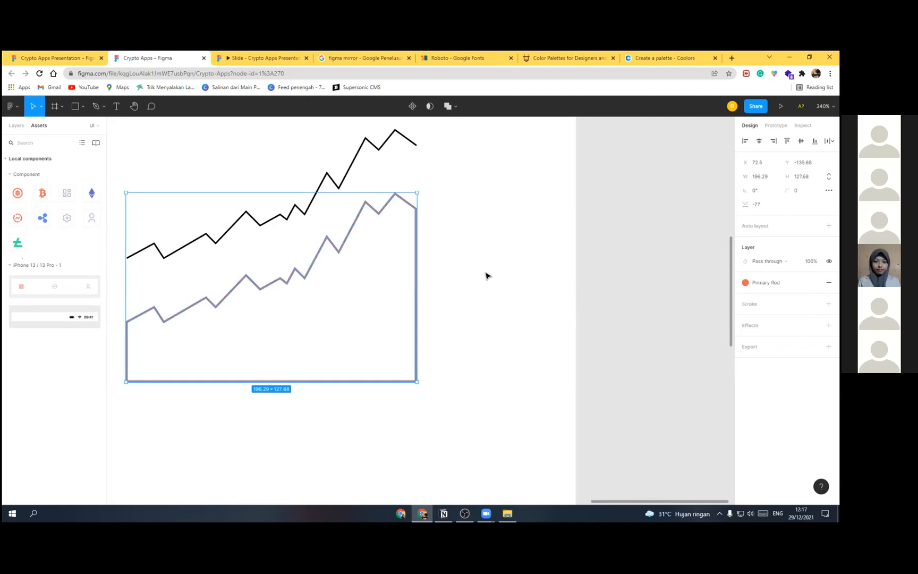
pyautogui.scroll(-2, 488, 273)
pyautogui.hscroll(-2, 504, 268)
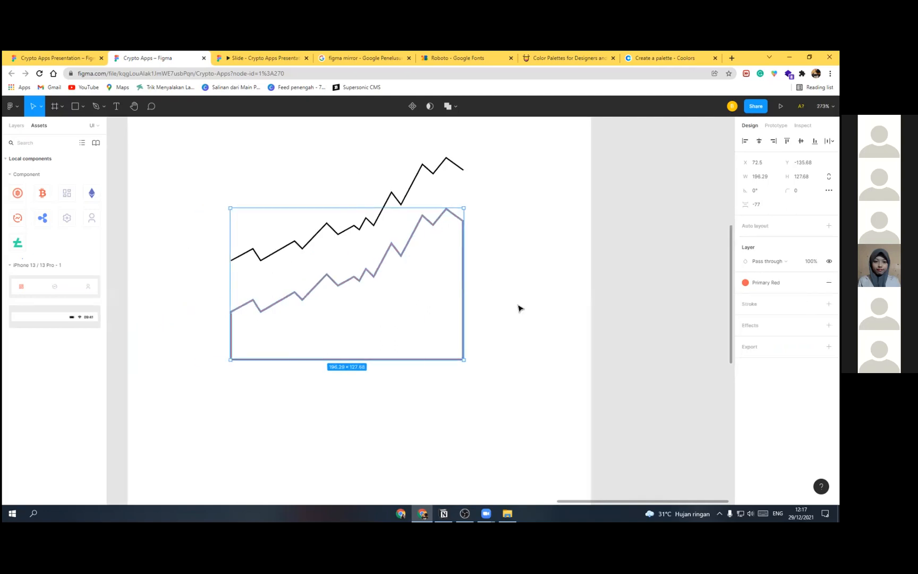
# Step: Try adding a black 000000 stroke of width 1 to the lower chart outline and remove it again
pyautogui.press('Escape')
pyautogui.click(402, 258)
pyautogui.click(829, 303)
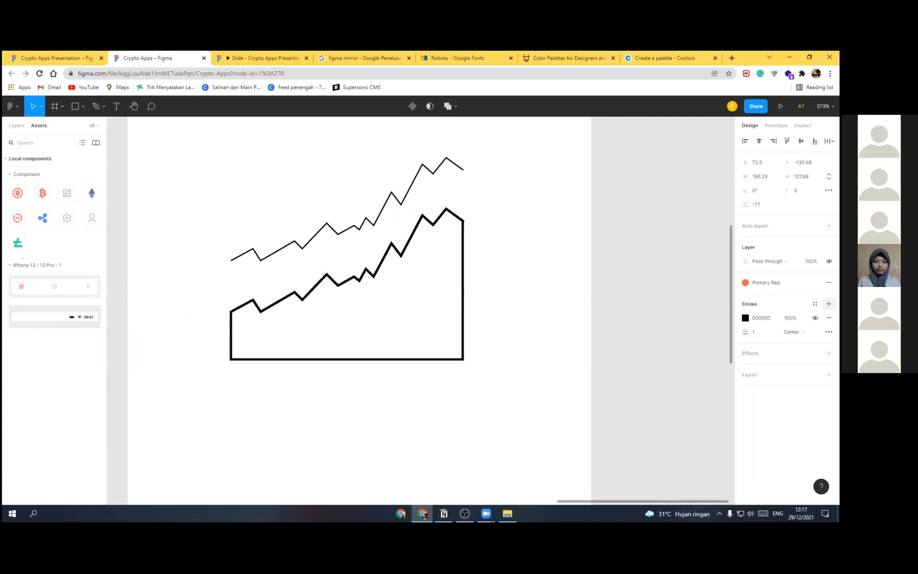
pyautogui.click(828, 317)
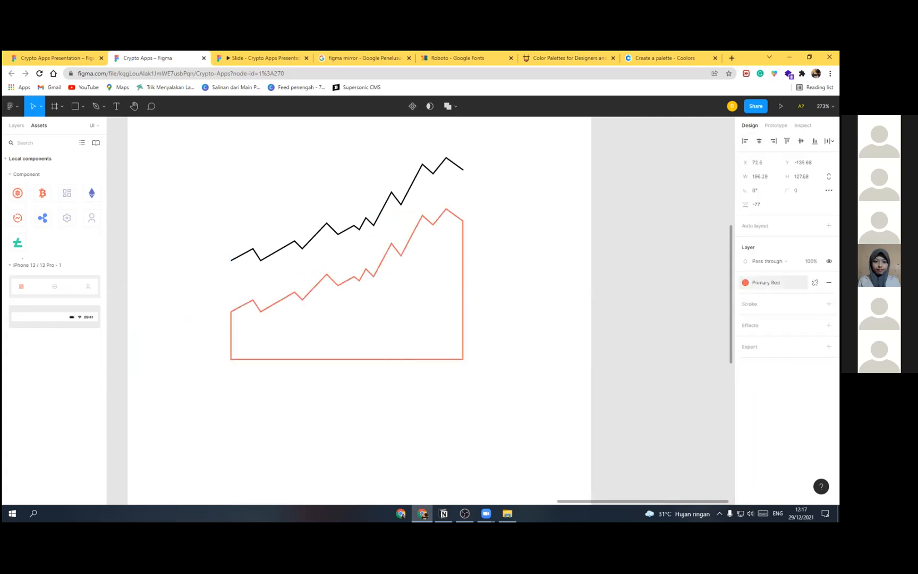
# Step: Replace the lower chart outline's Primary Red style with a C4C4C4 fill and shift the outline to X 75, Y -135
pyautogui.click(829, 283)
pyautogui.click(828, 282)
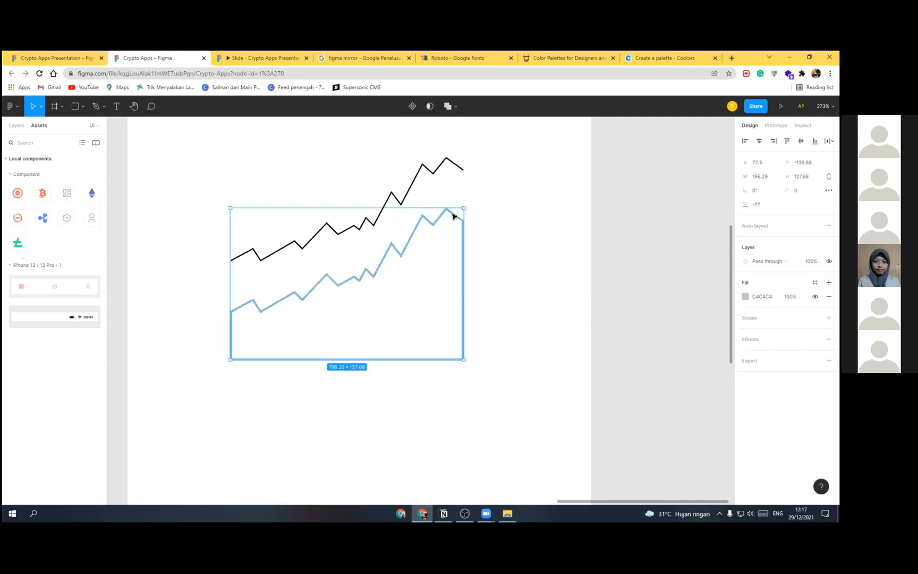
pyautogui.moveTo(455, 214); pyautogui.dragTo(458, 216)
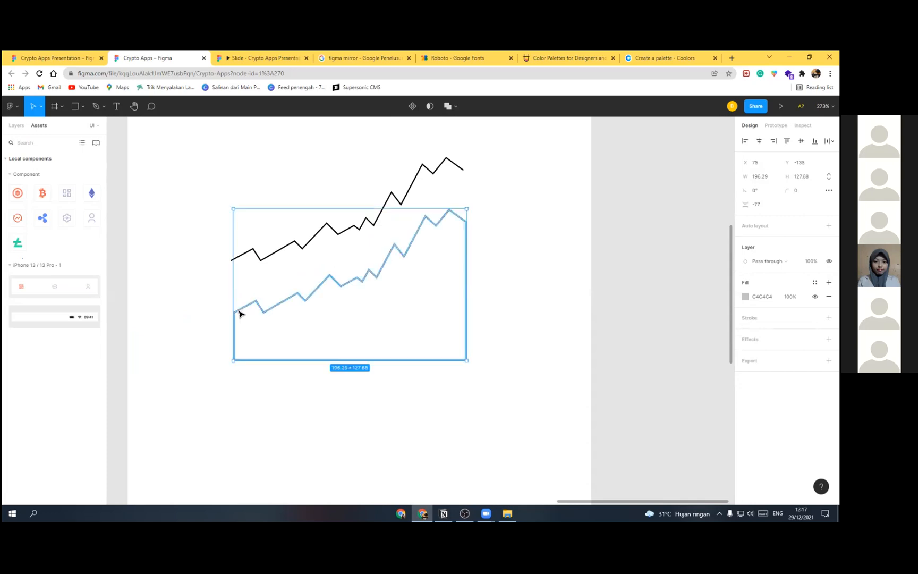
# Step: Change the fill of the united lower chart outline to the solid red EA1C1C
pyautogui.press('Escape')
pyautogui.click(294, 300)
pyautogui.click(453, 108)
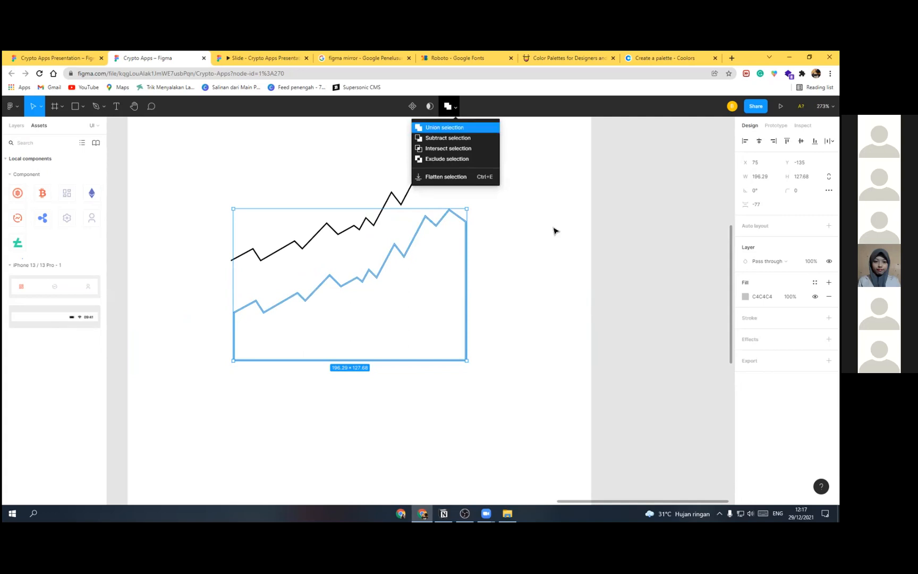
pyautogui.click(746, 296)
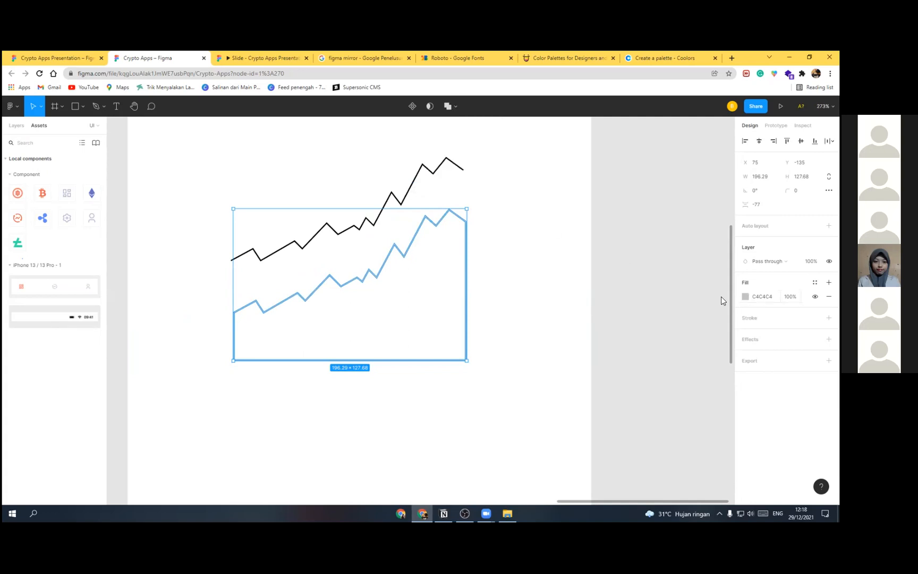
pyautogui.moveTo(705, 312); pyautogui.dragTo(718, 300)
pyautogui.click(721, 295)
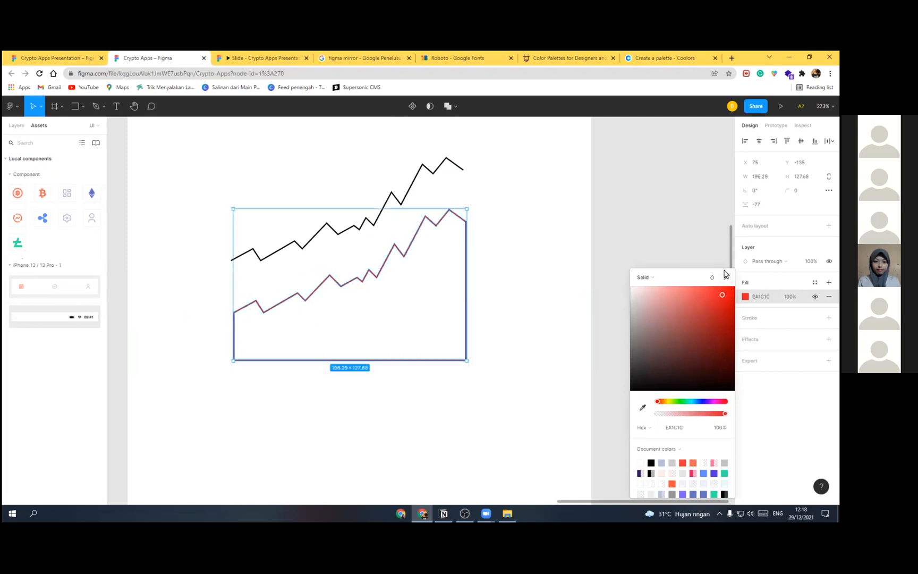
pyautogui.press('Escape')
pyautogui.press('Escape')
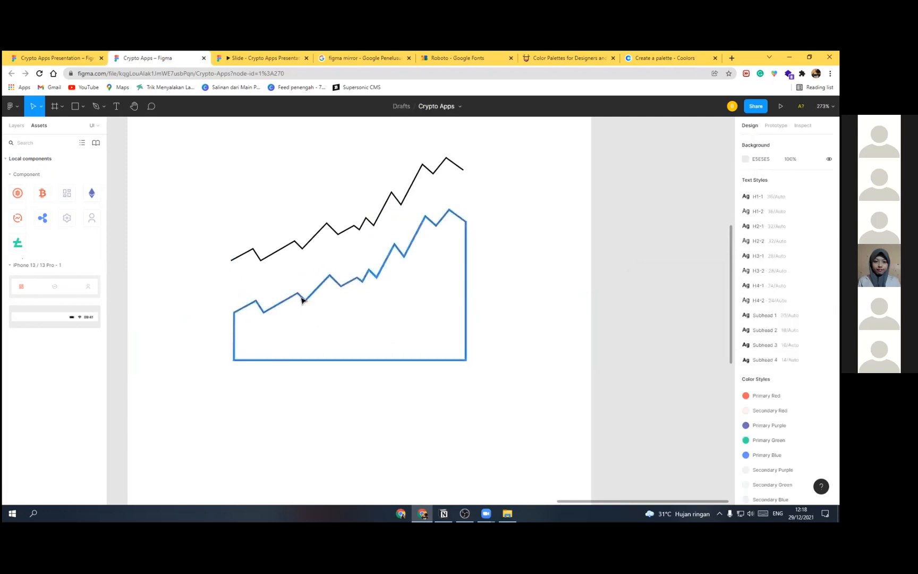
# Step: Ungroup the united lower chart outline into its separate price line and base outline
pyautogui.click(308, 300)
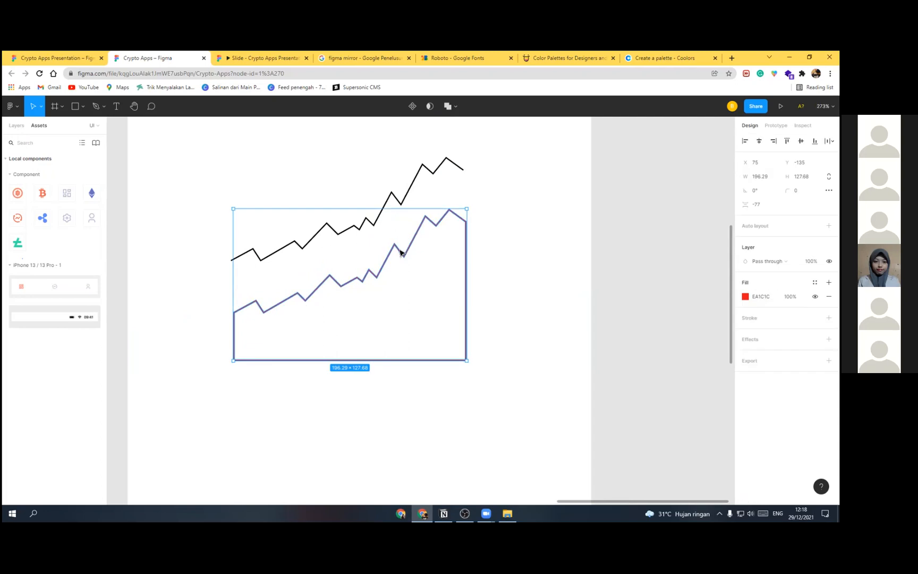
pyautogui.rightClick(392, 243)
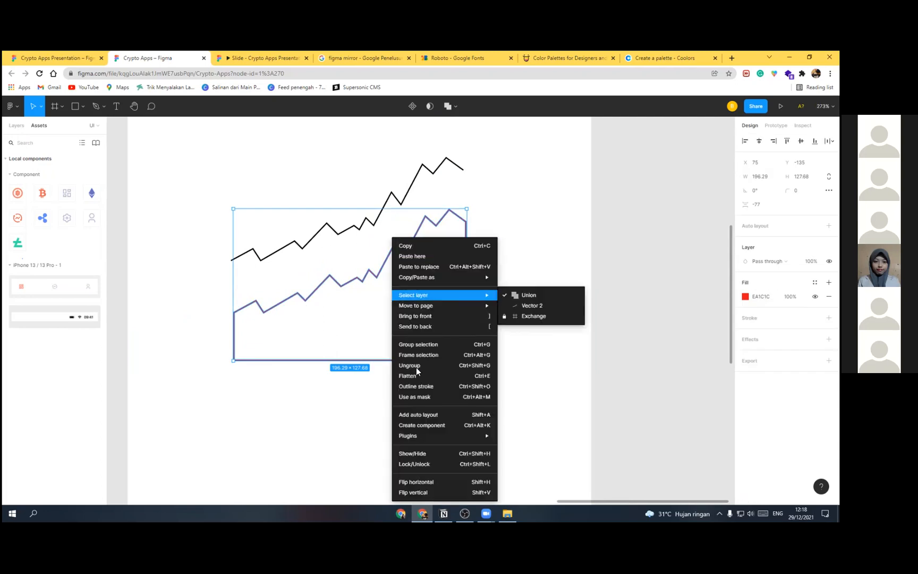
pyautogui.click(391, 368)
# Step: Resize the base outline to 195 × 116 and move it below the copied price line, to X 86, Y -48
pyautogui.click(389, 359)
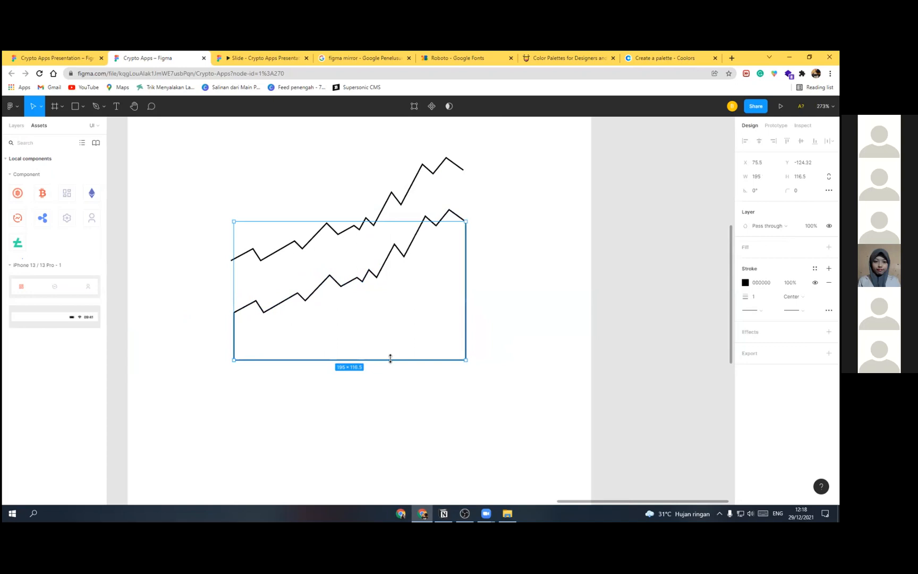
pyautogui.moveTo(392, 359); pyautogui.dragTo(392, 382)
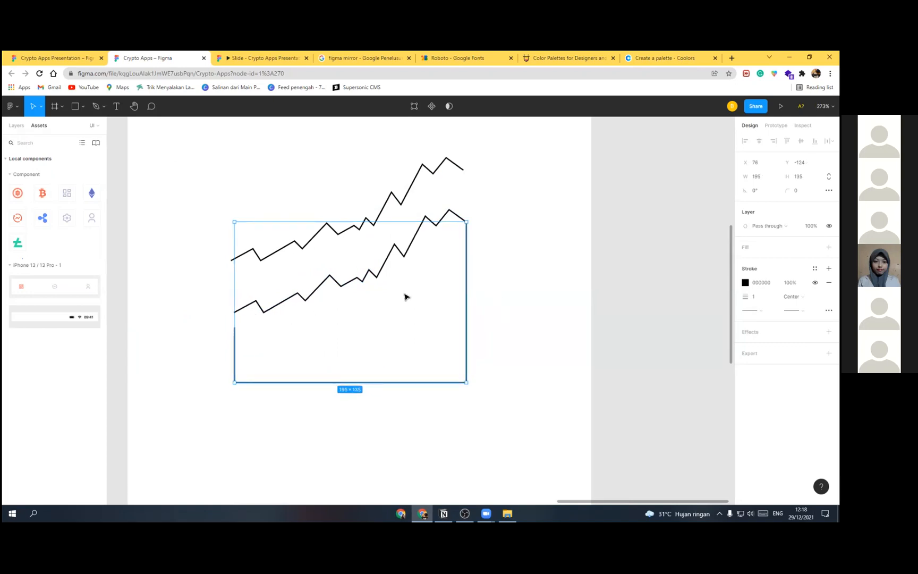
pyautogui.moveTo(302, 381); pyautogui.dragTo(302, 359)
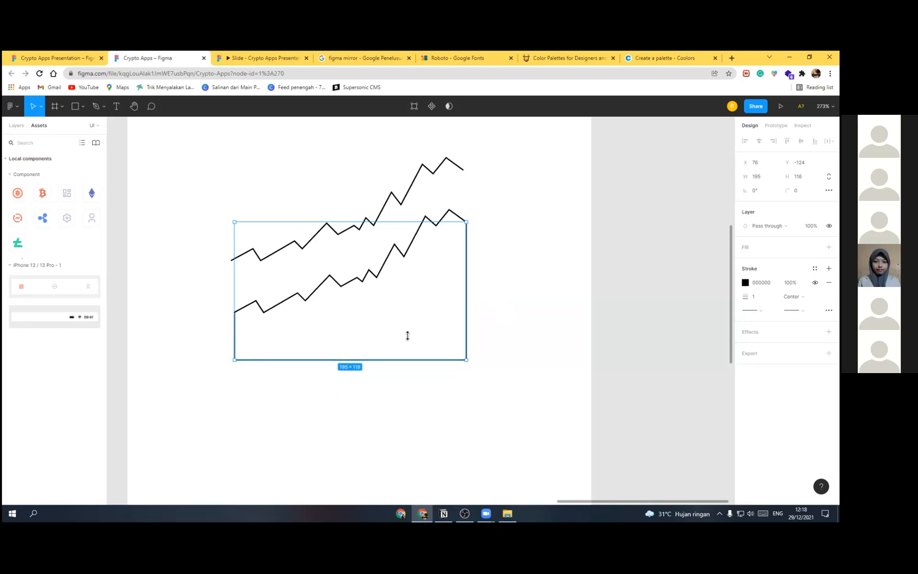
pyautogui.moveTo(402, 345); pyautogui.dragTo(414, 435)
# Step: Select the lower copied price line and activate the Pen tool for drawing from its end point
pyautogui.scroll(1, 322, 290)
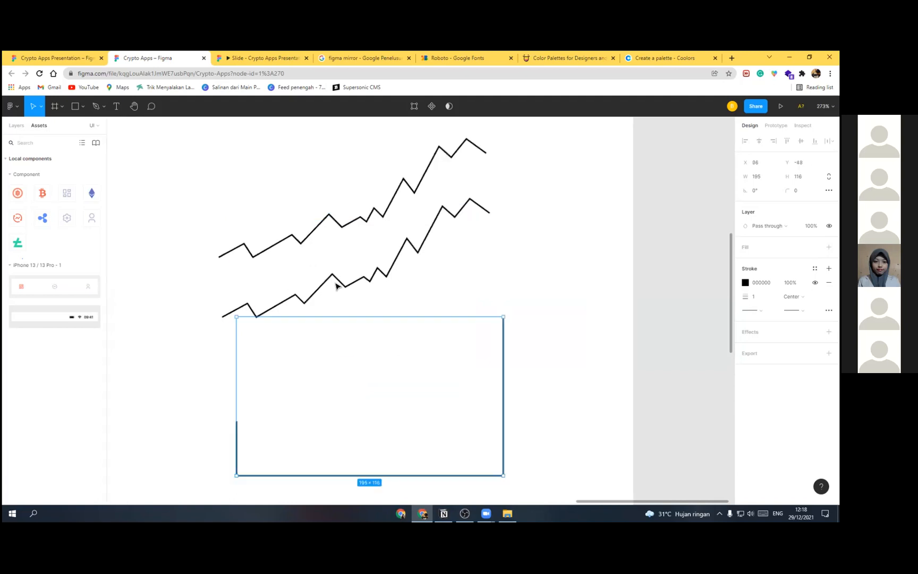
pyautogui.click(338, 283)
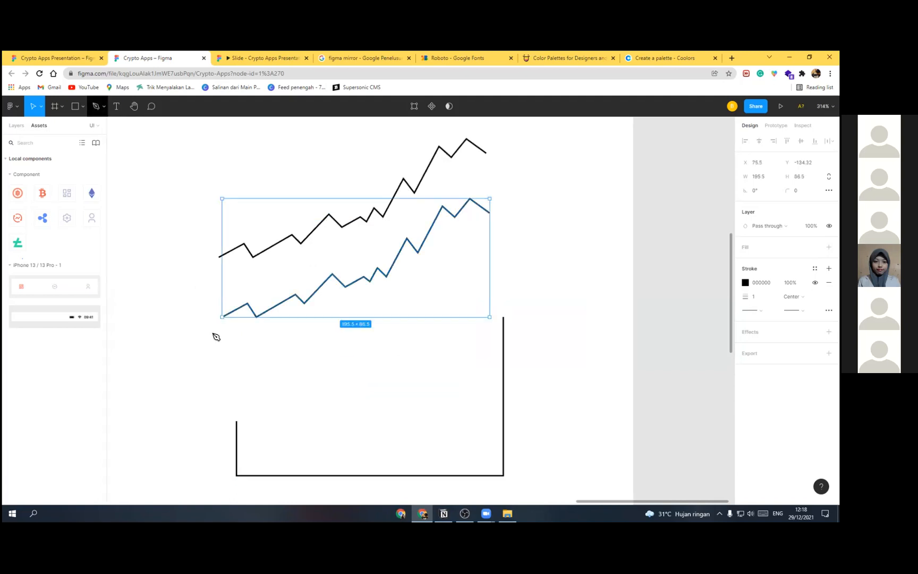
pyautogui.press('p')
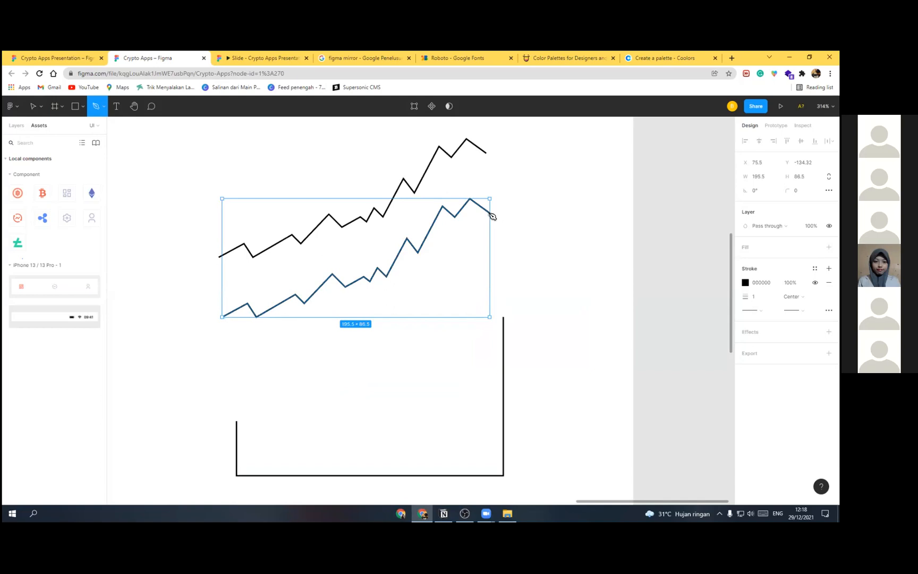
# Step: Extend the lower chart line from its last point down and back to its start, closing it into an area shape filled with C4C4C4
pyautogui.click(33, 106)
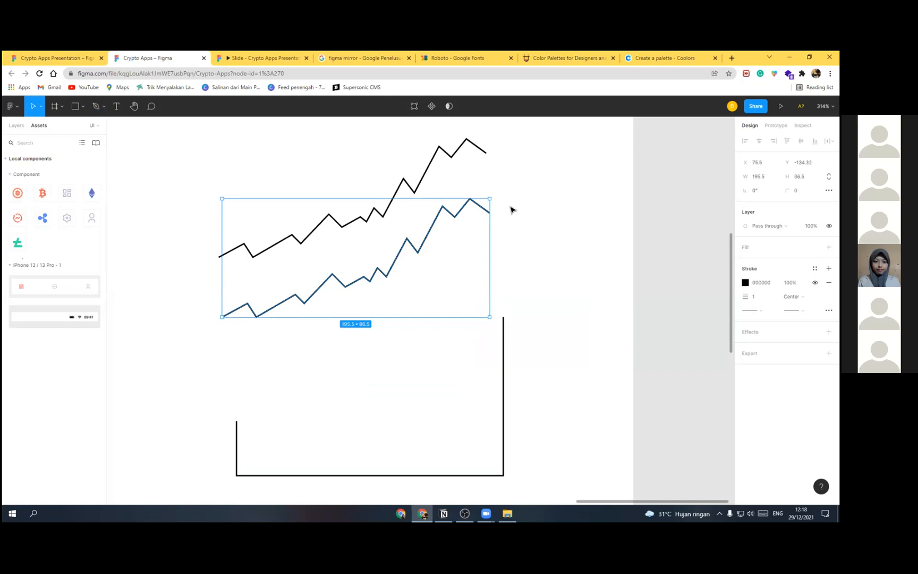
pyautogui.doubleClick(488, 214)
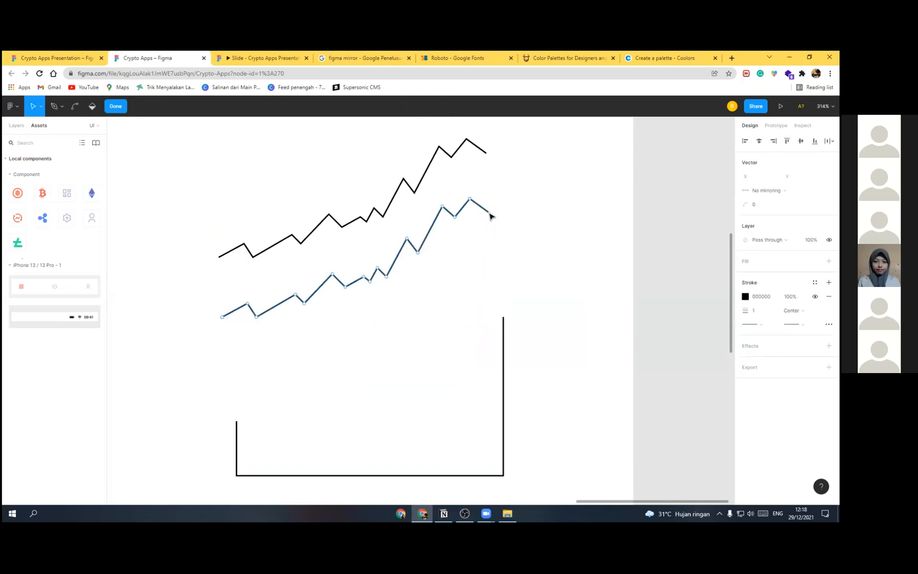
pyautogui.click(489, 213)
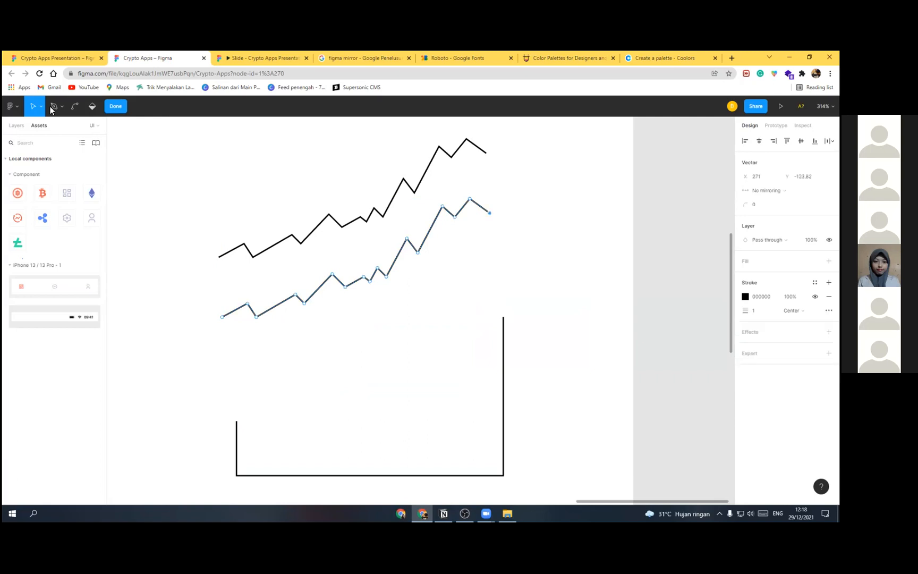
pyautogui.press('p')
pyautogui.click(559, 316)
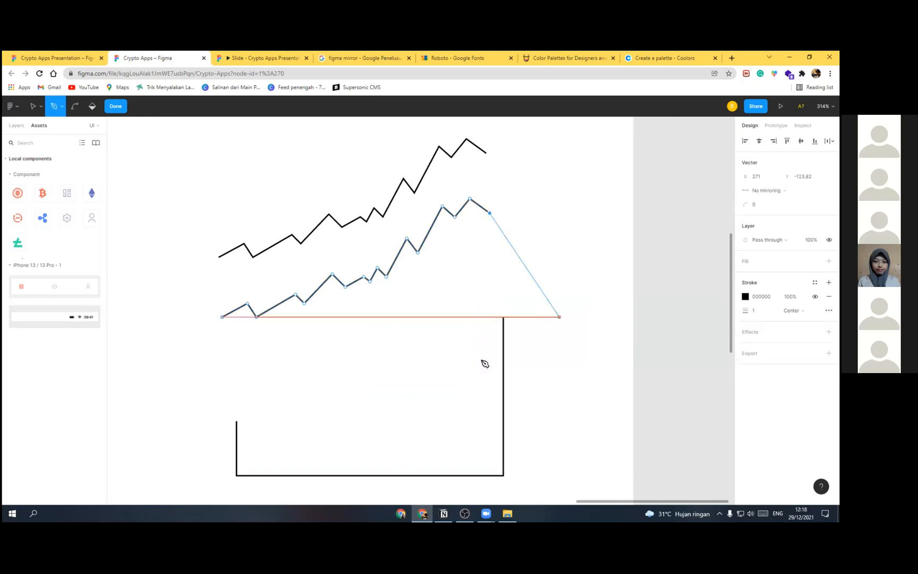
pyautogui.click(489, 370)
pyautogui.click(222, 369)
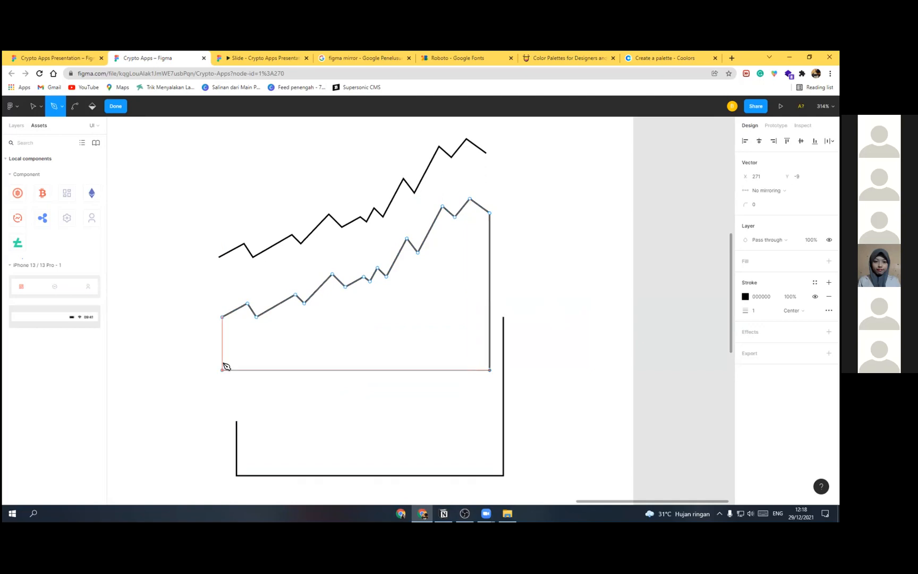
pyautogui.click(222, 317)
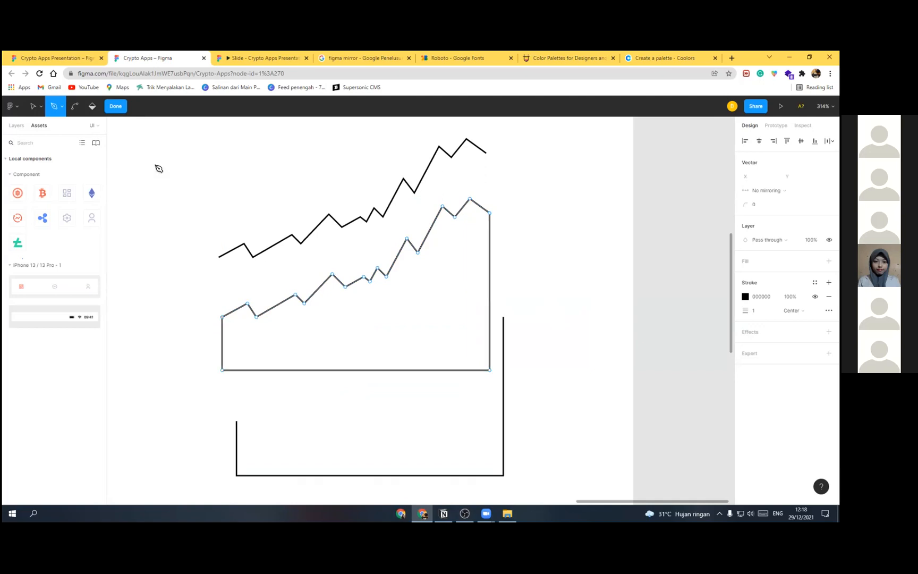
pyautogui.press('Escape')
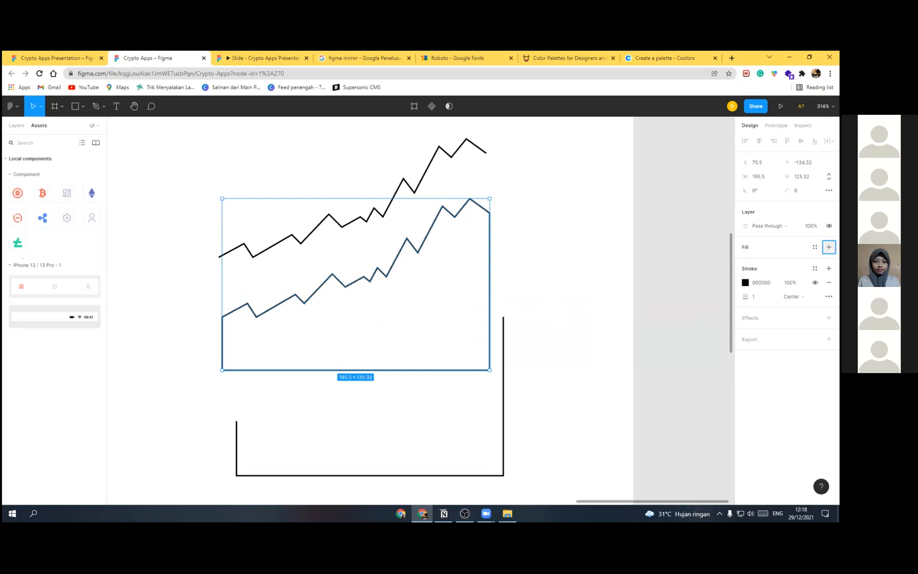
pyautogui.click(745, 262)
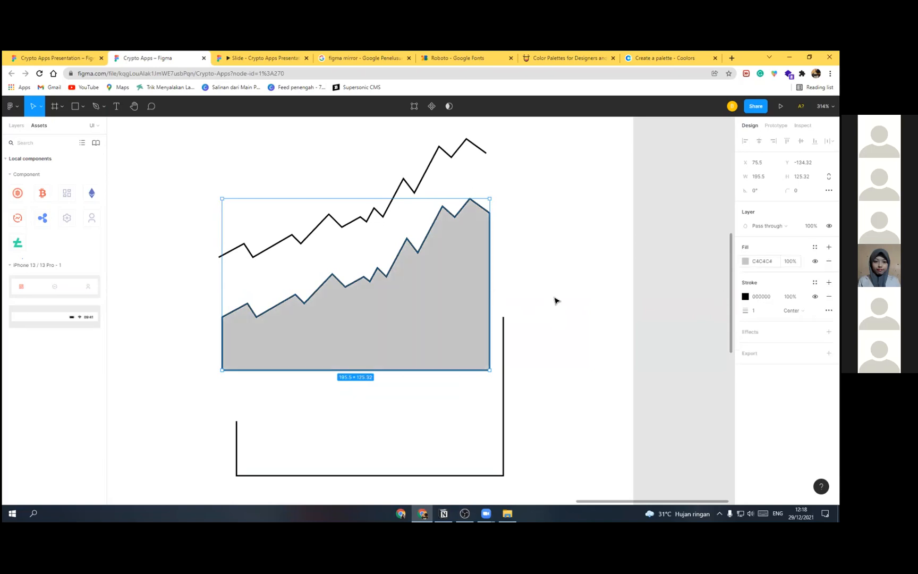
# Step: Delete the leftover open U-shaped path around the lower part of the chart area
pyautogui.click(450, 159)
pyautogui.doubleClick(486, 154)
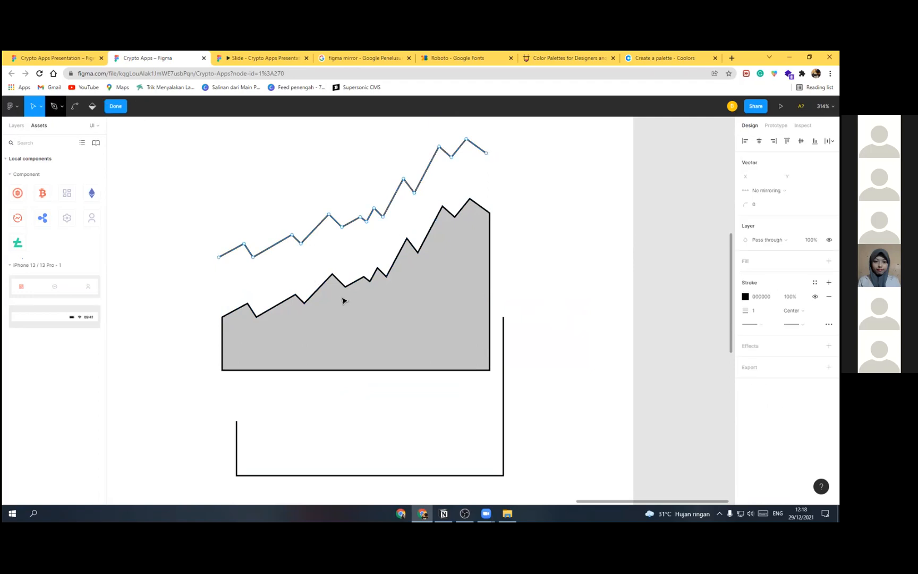
pyautogui.click(502, 367)
pyautogui.press('Delete')
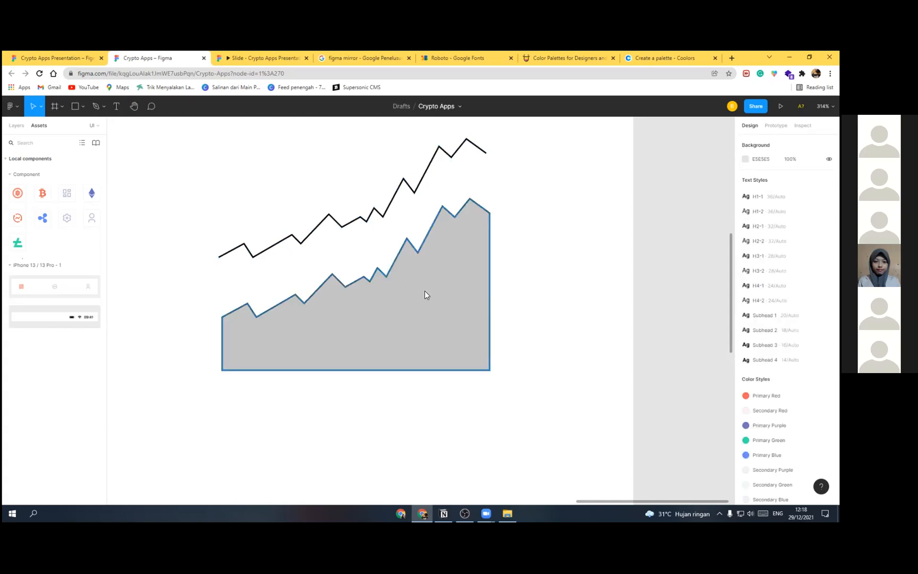
# Step: Apply the Primary Red colour style to the area shape's fill and remove its black stroke
pyautogui.click(424, 290)
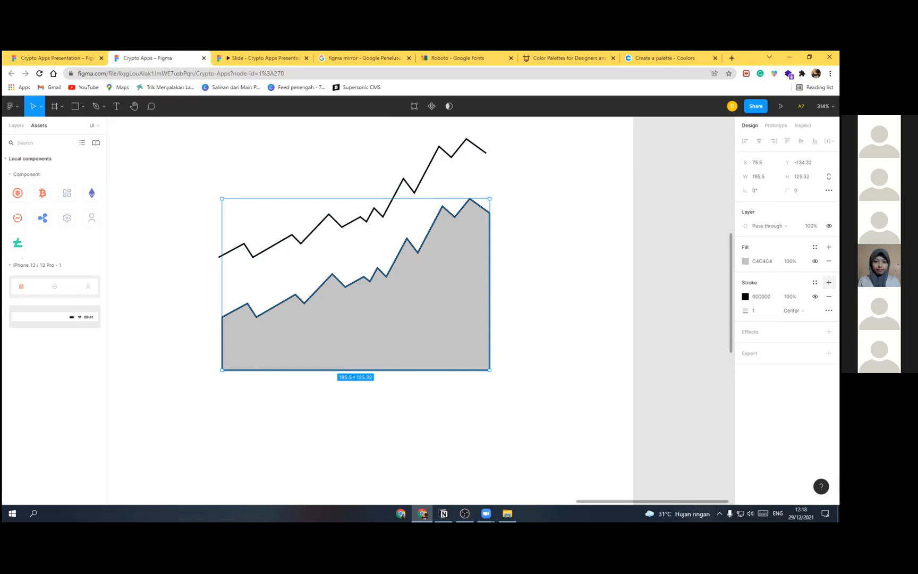
pyautogui.click(745, 261)
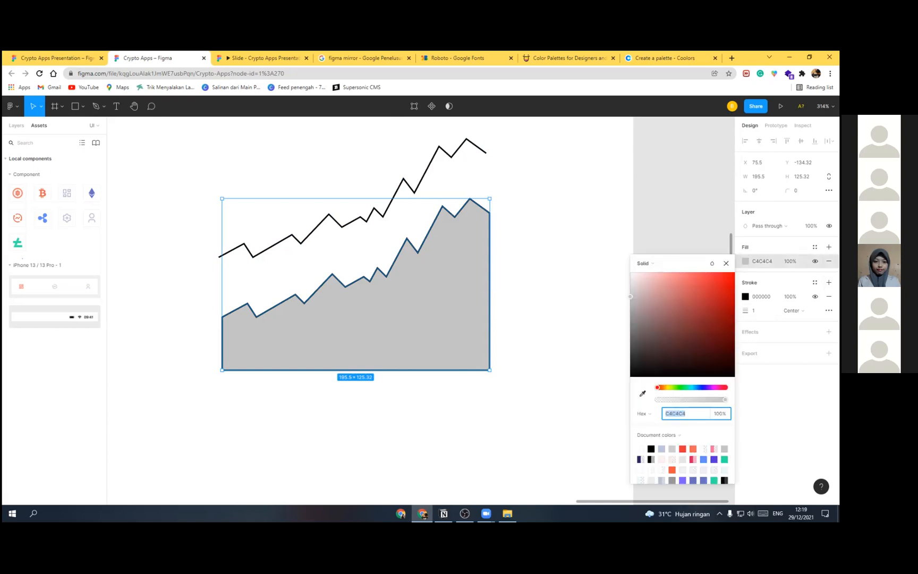
pyautogui.click(769, 261)
pyautogui.click(814, 247)
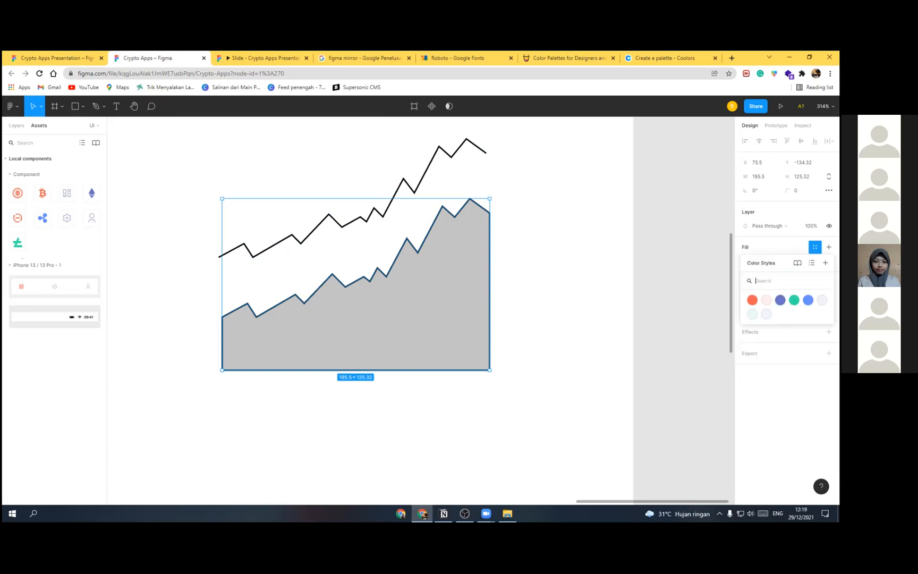
pyautogui.click(752, 300)
pyautogui.click(744, 282)
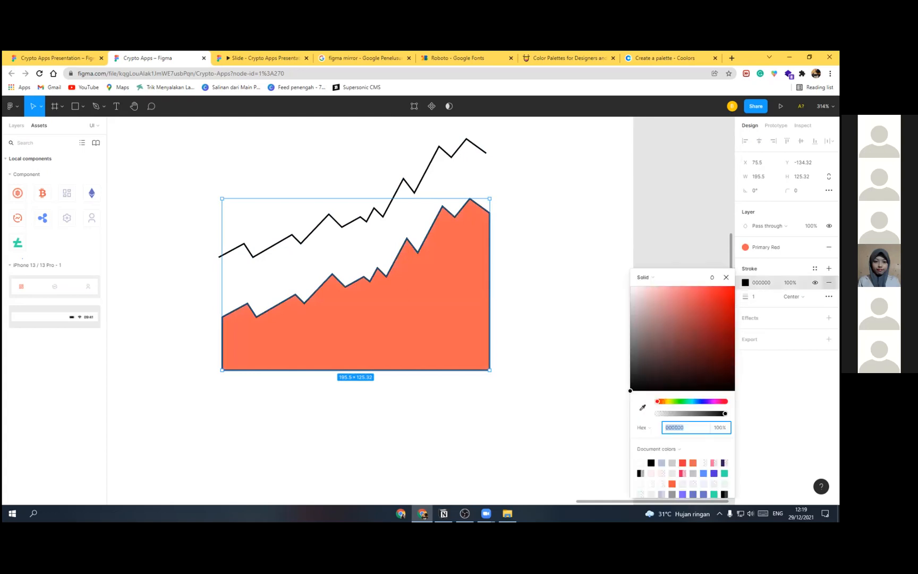
pyautogui.click(829, 282)
# Step: Detach the area's Primary Red style, change the fill to a Linear gradient, and extend its start slightly above the shape
pyautogui.click(746, 248)
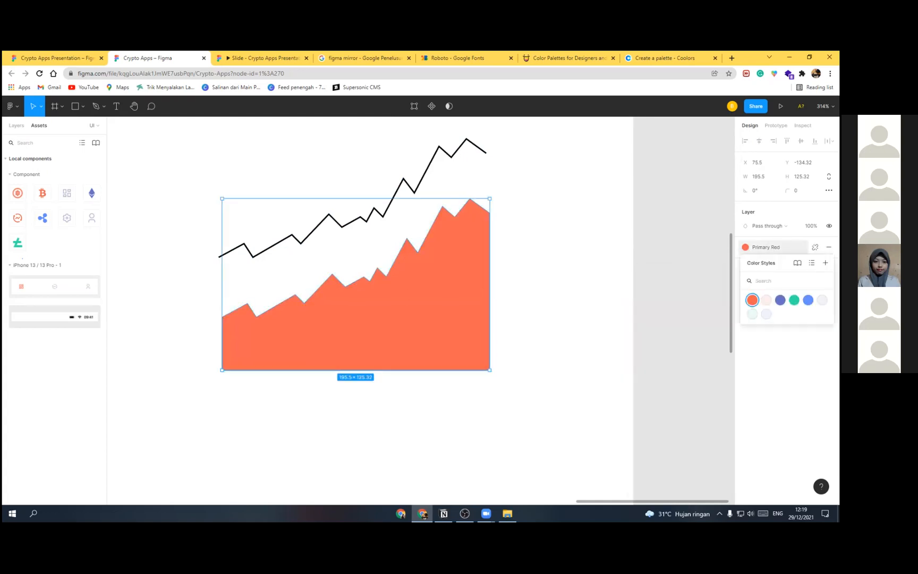
pyautogui.click(815, 247)
pyautogui.click(745, 261)
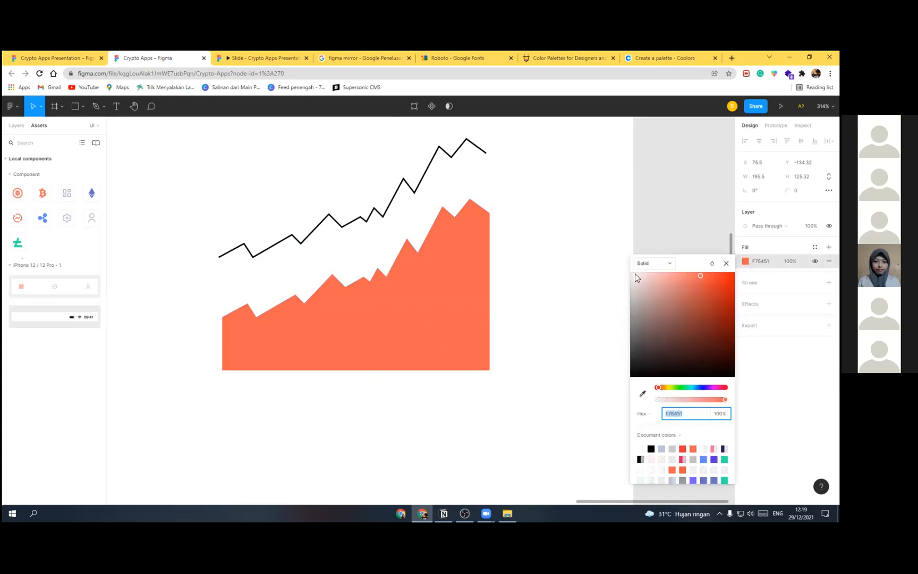
pyautogui.click(645, 263)
pyautogui.press('Return')
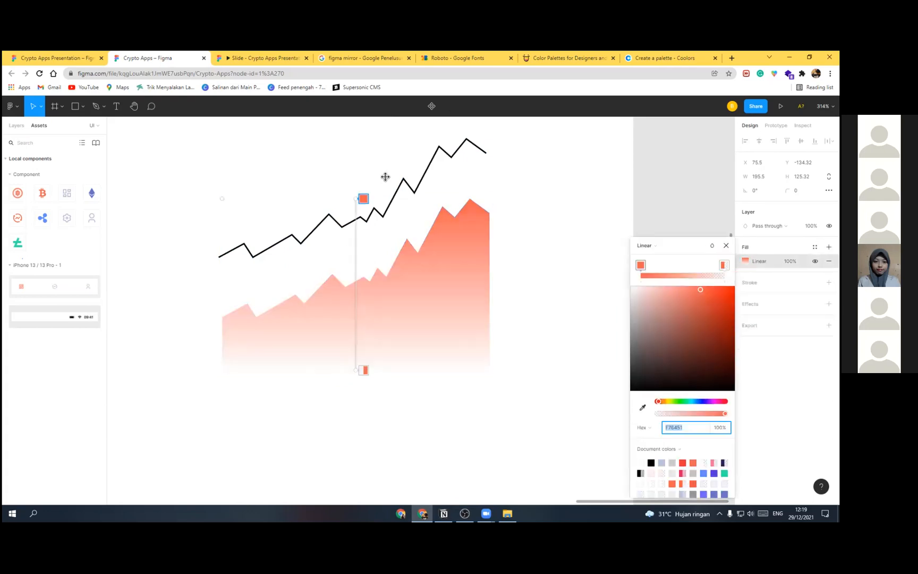
pyautogui.moveTo(361, 339); pyautogui.dragTo(354, 387)
pyautogui.click(363, 200)
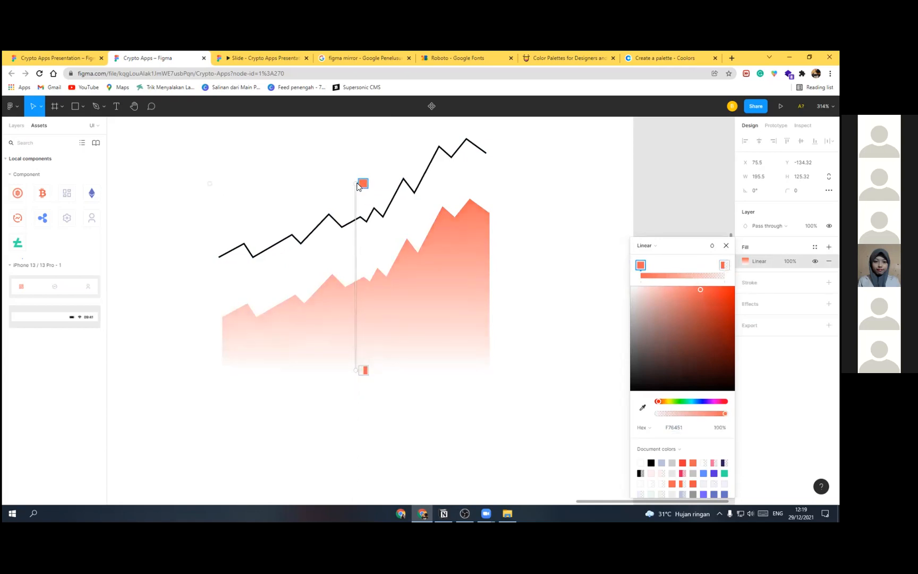
pyautogui.press('Escape')
# Step: Move the black chart line onto the upper edge of the gradient area and apply the Primary Red style to its stroke
pyautogui.moveTo(414, 195); pyautogui.dragTo(411, 287)
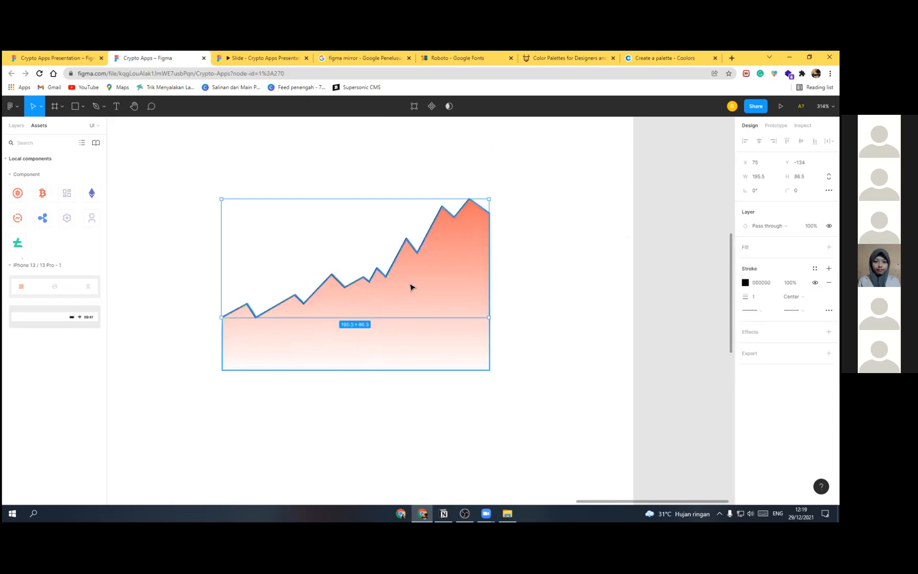
pyautogui.click(745, 282)
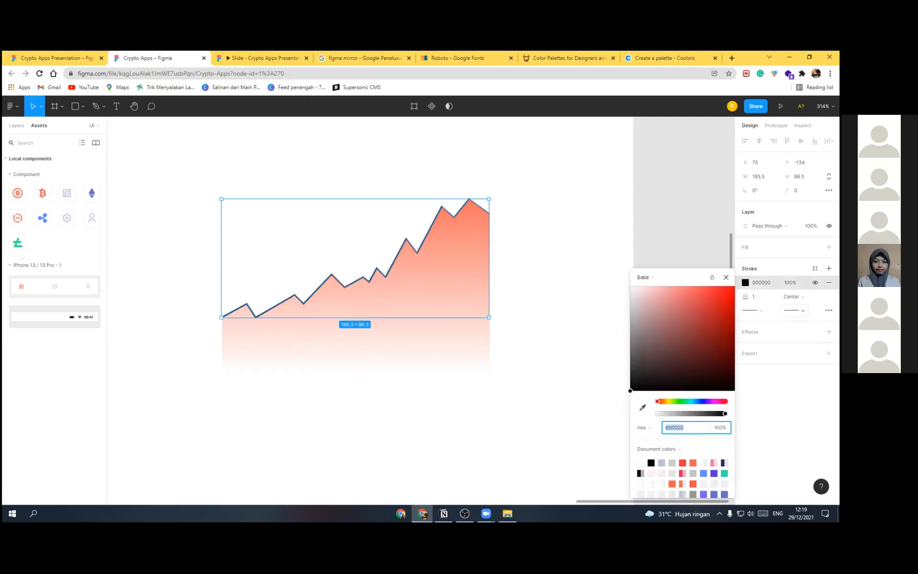
pyautogui.click(762, 283)
pyautogui.click(814, 268)
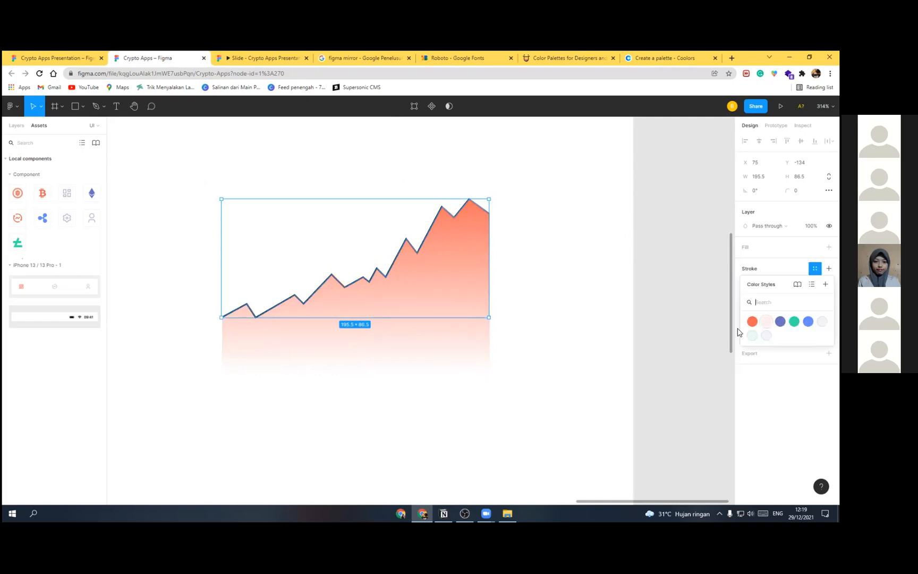
pyautogui.click(752, 321)
# Step: Try a stroke weight of 4 on the red chart line
pyautogui.click(753, 283)
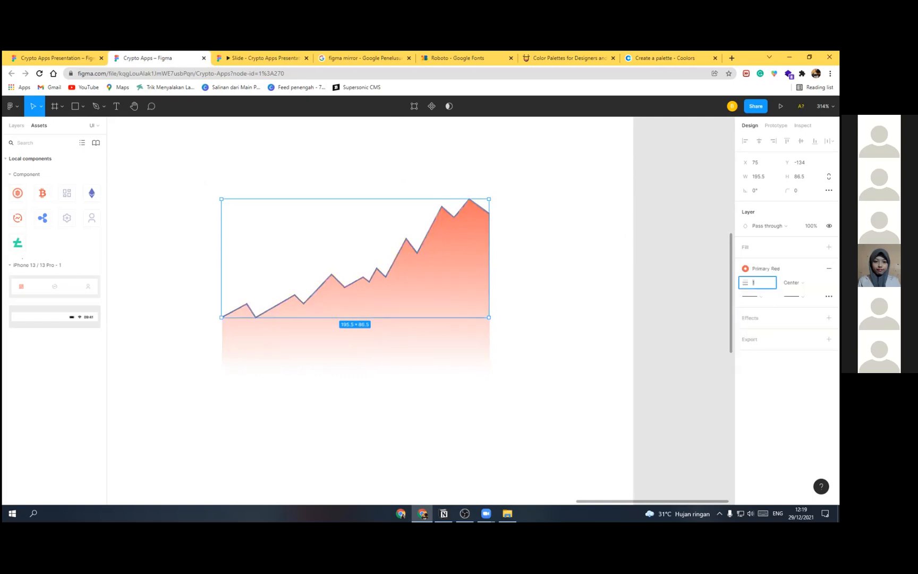
pyautogui.write('4')
pyautogui.press('Return')
pyautogui.click(753, 283)
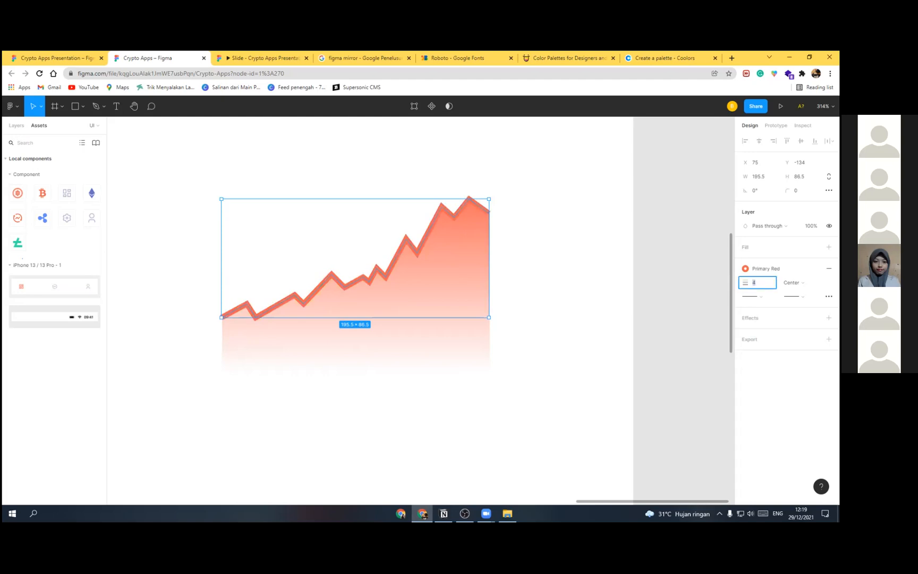
pyautogui.press('Escape')
pyautogui.press('3')
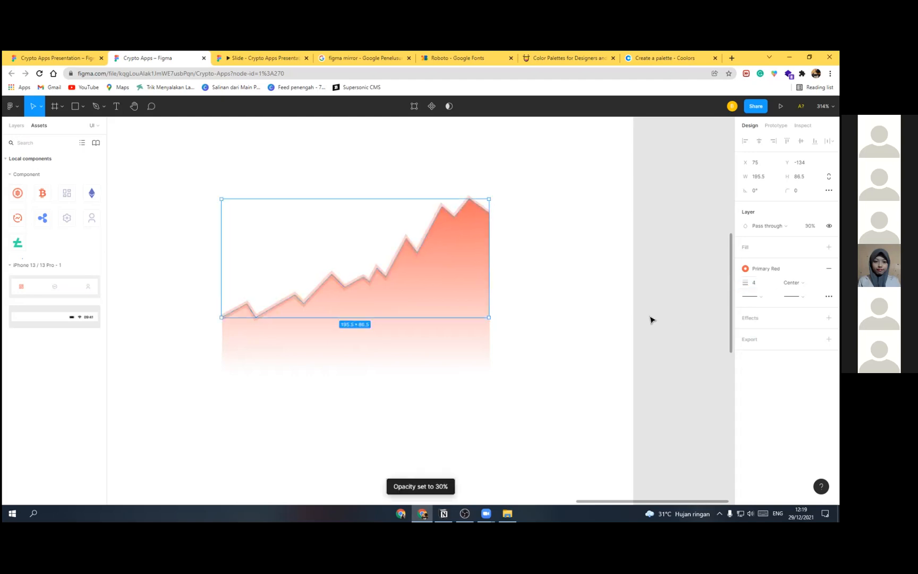
pyautogui.press('0')
# Step: Set the red chart line's stroke weight to 2 and deselect it
pyautogui.click(754, 283)
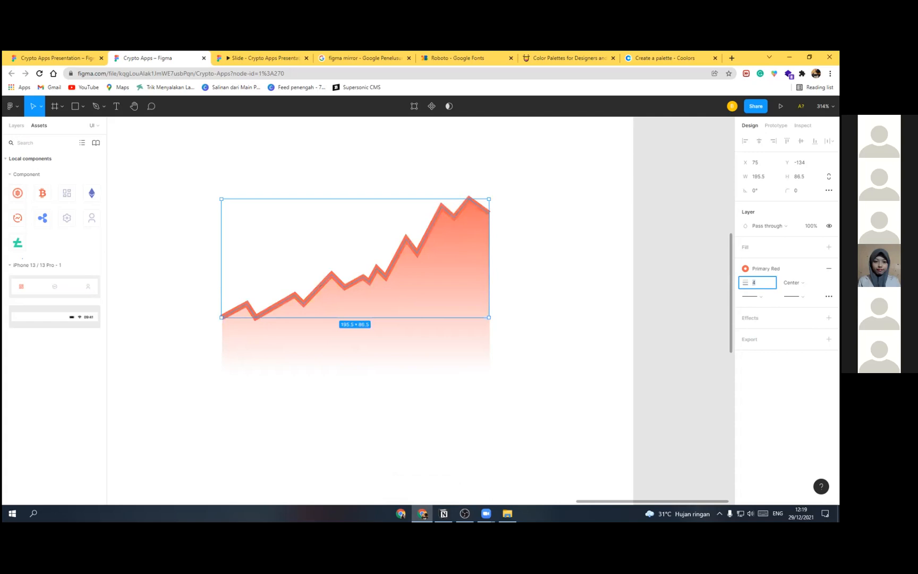
pyautogui.write('2')
pyautogui.press('Return')
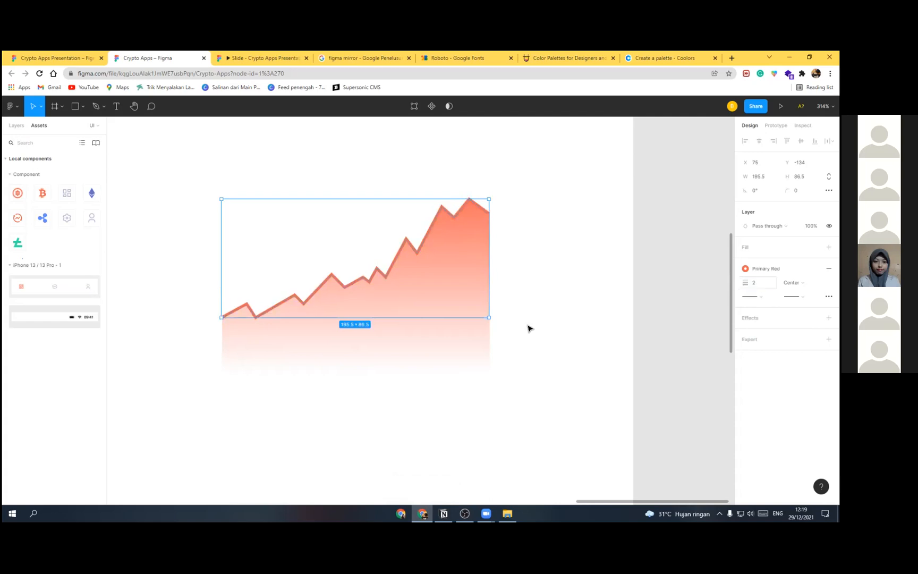
pyautogui.scroll(-5, 442, 308)
pyautogui.click(429, 305)
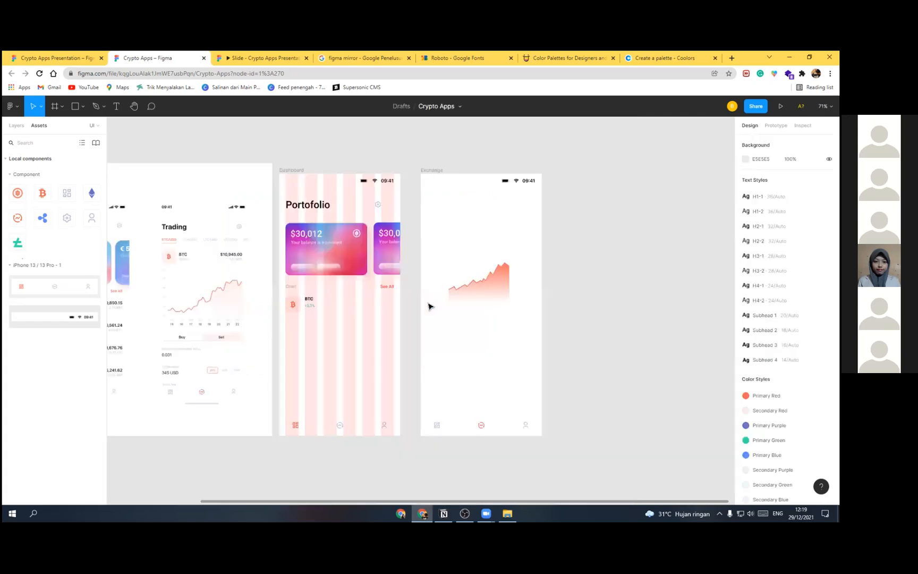
# Step: Duplicate the chart's line and gradient area together, and place the copy above the original near the top of the Exchange frame
pyautogui.scroll(-1, 475, 286)
pyautogui.scroll(2, 495, 289)
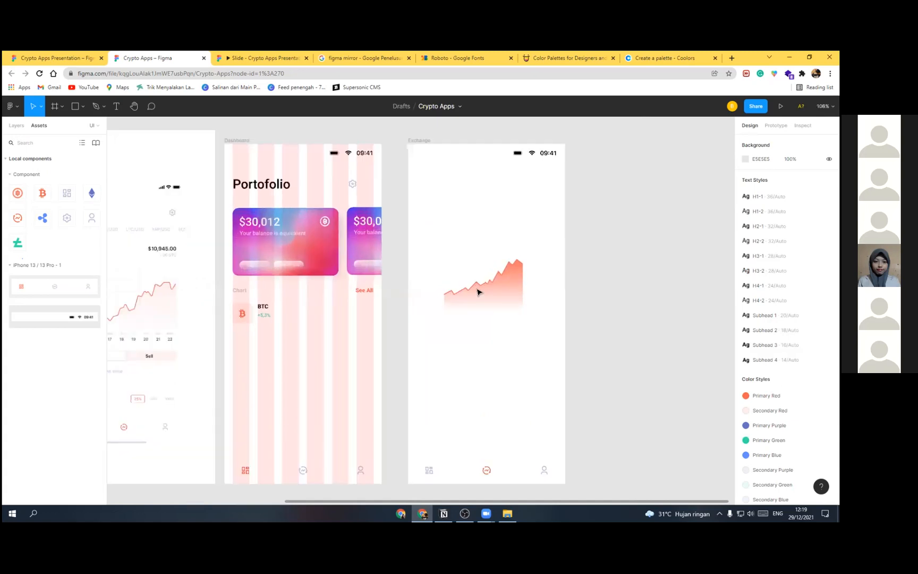
pyautogui.scroll(-3, 478, 292)
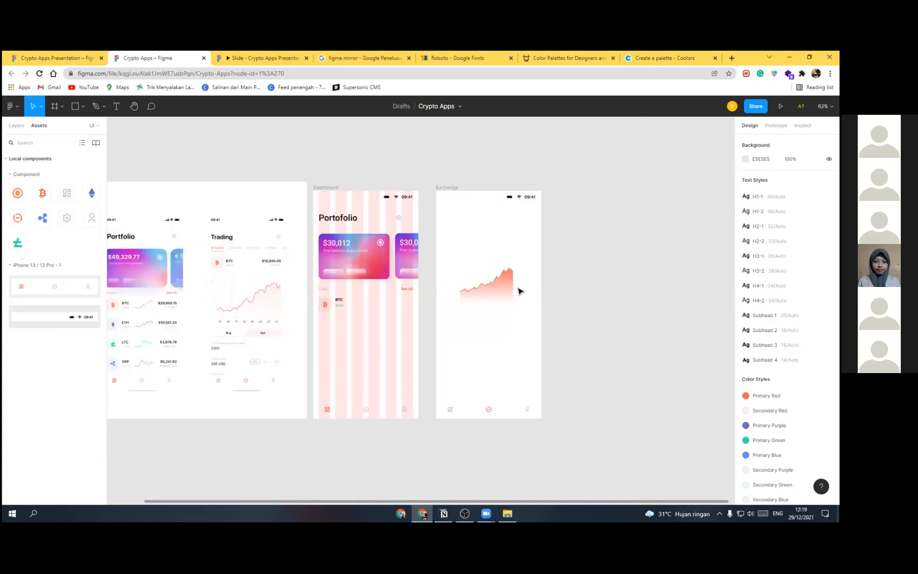
pyautogui.scroll(5, 522, 326)
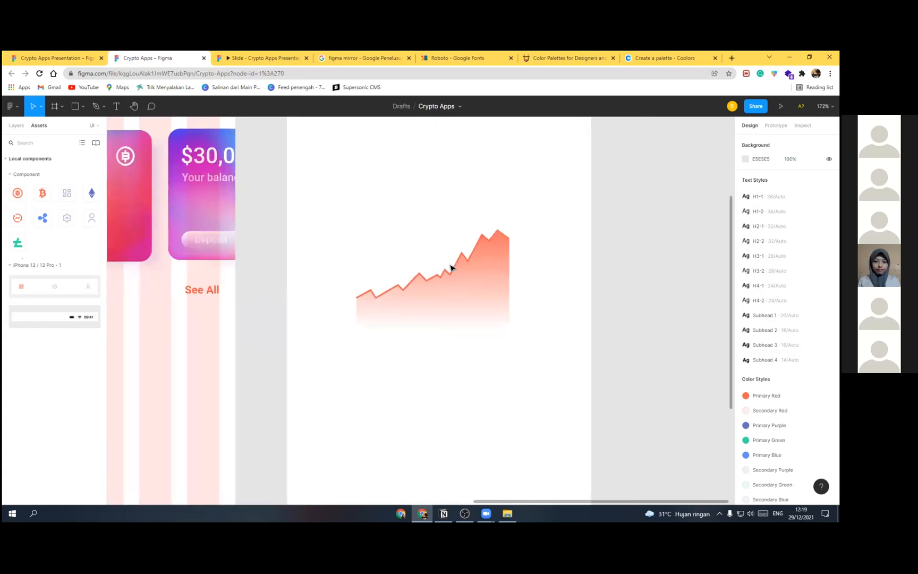
pyautogui.click(453, 285)
pyautogui.scroll(3, 453, 286)
pyautogui.click(475, 283)
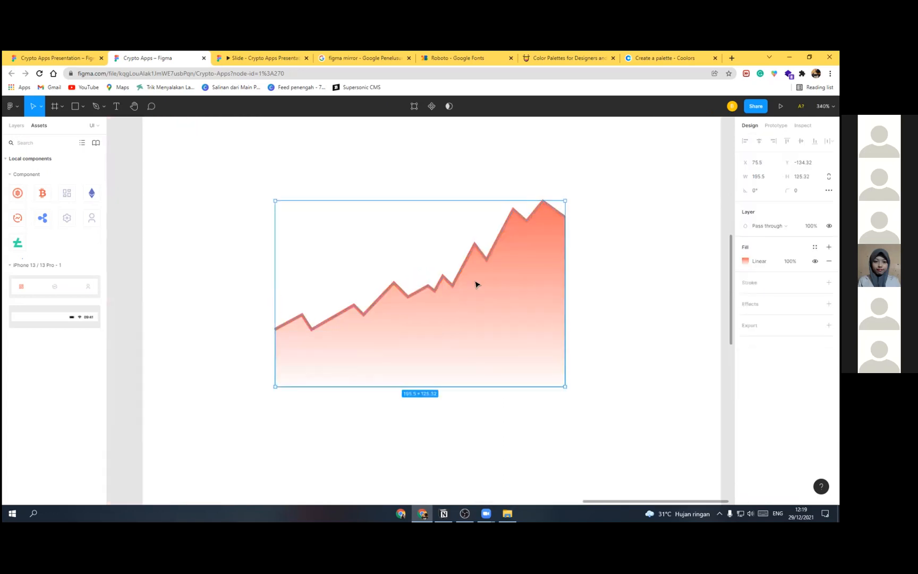
pyautogui.scroll(-4, 476, 281)
pyautogui.keyDown('shift'); pyautogui.click(462, 291); pyautogui.keyUp('shift')
pyautogui.moveTo(463, 293); pyautogui.dragTo(446, 177)
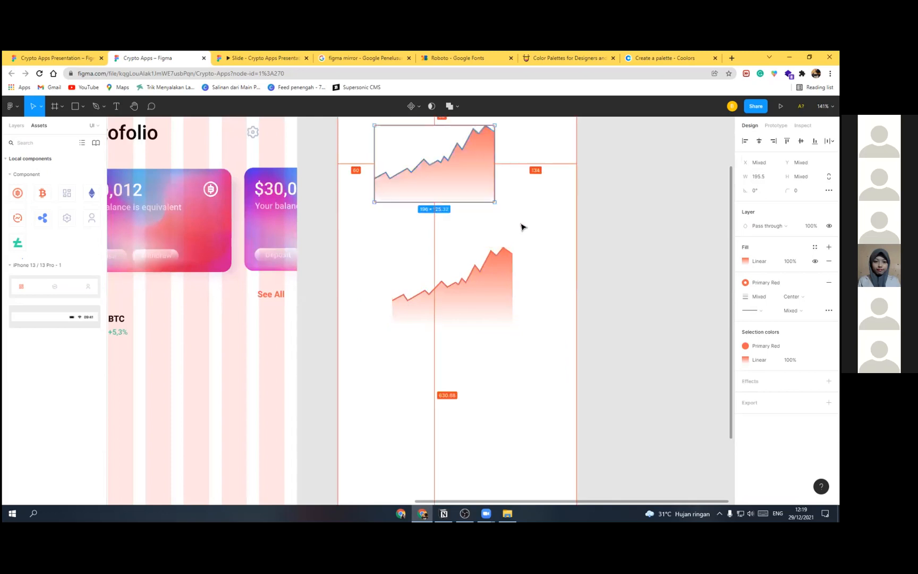
pyautogui.moveTo(528, 245); pyautogui.dragTo(515, 353)
pyautogui.moveTo(448, 288); pyautogui.dragTo(488, 300)
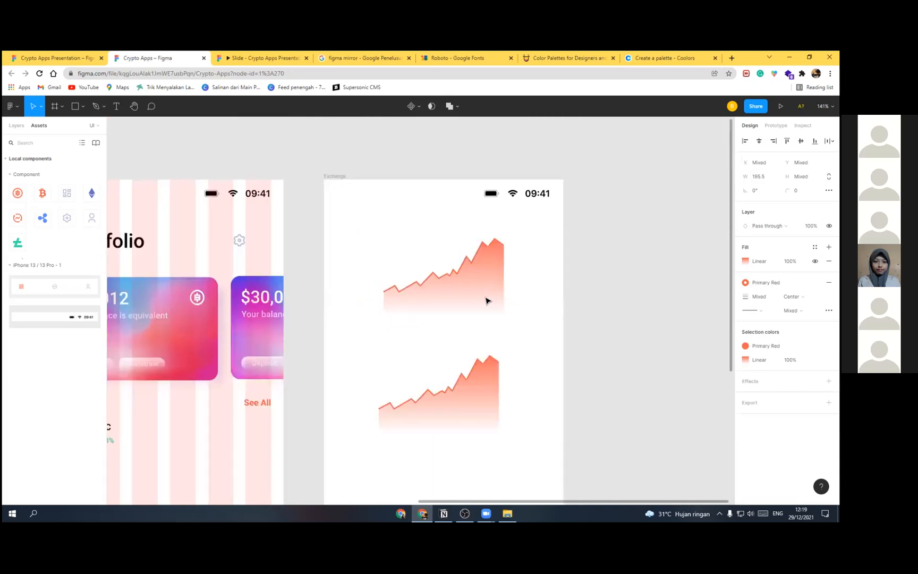
# Step: Smooth the upper edge of the copied gradient area into a wavy curve by bending its corner points with the Bend tool
pyautogui.click(459, 275)
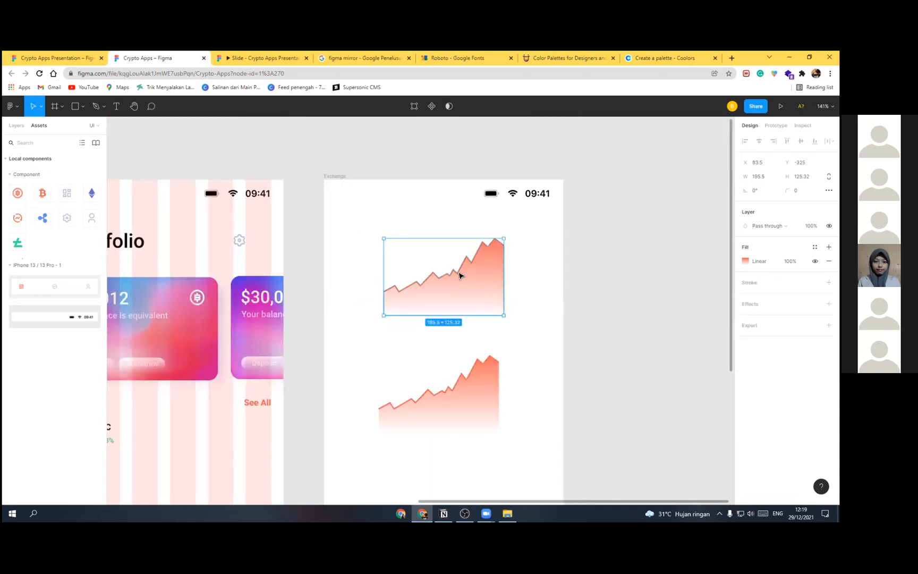
pyautogui.doubleClick(459, 275)
pyautogui.scroll(2, 481, 285)
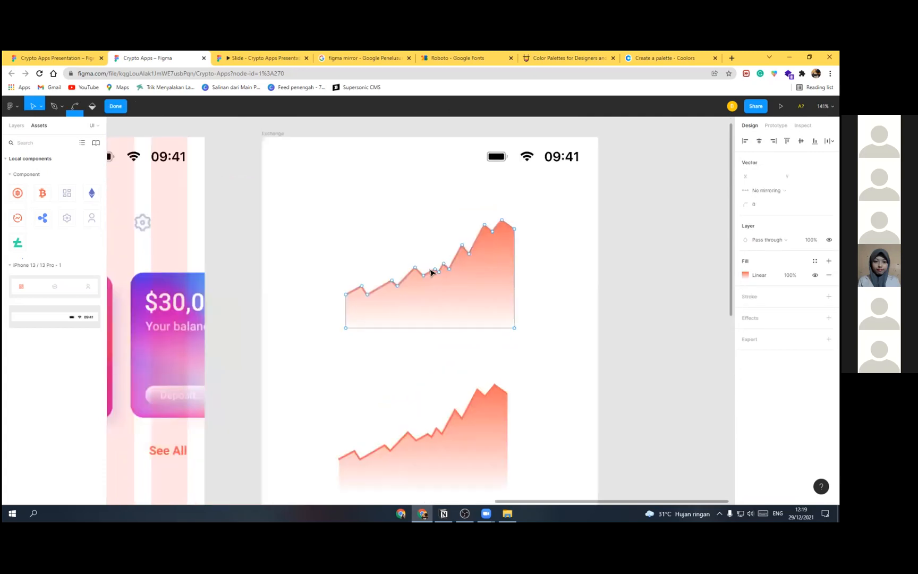
pyautogui.moveTo(298, 286); pyautogui.dragTo(334, 309)
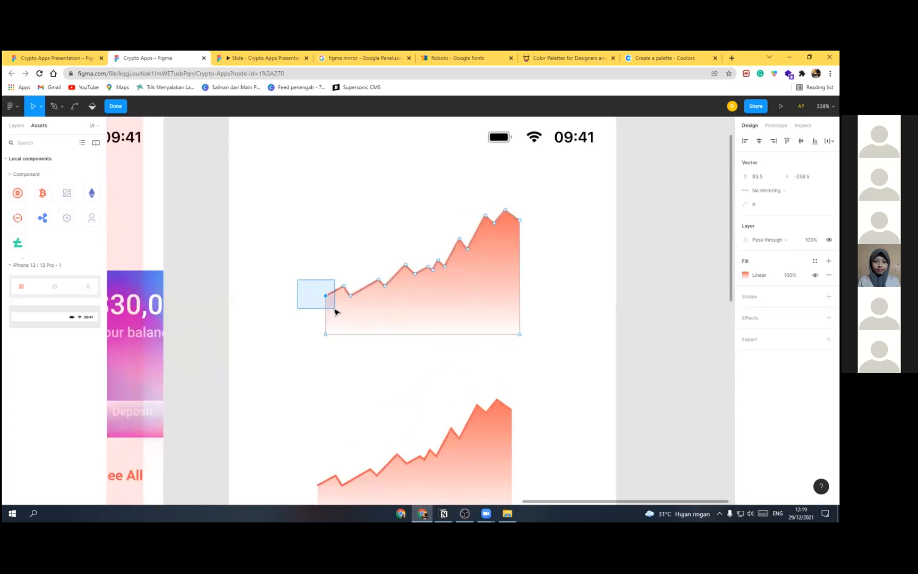
pyautogui.click(76, 108)
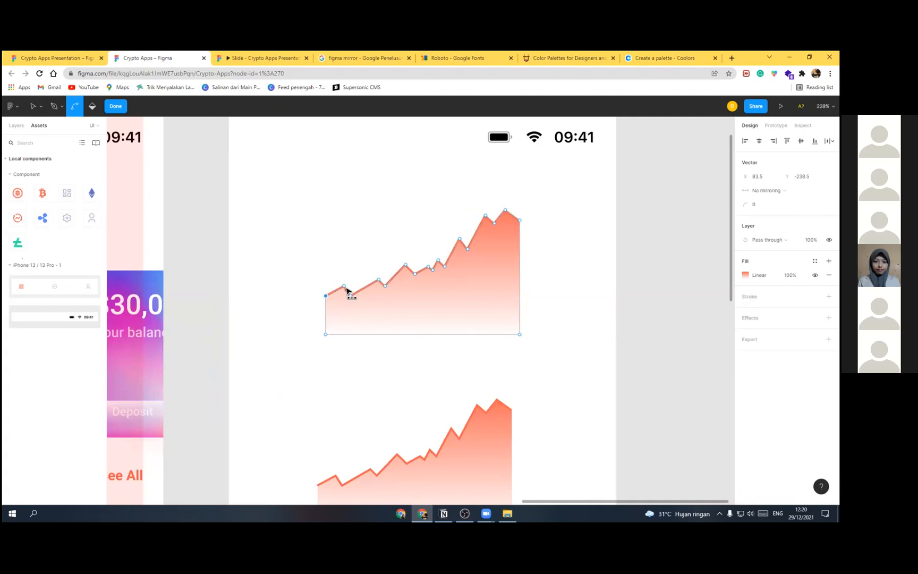
pyautogui.moveTo(345, 286); pyautogui.dragTo(361, 303)
pyautogui.moveTo(405, 266); pyautogui.dragTo(440, 262)
pyautogui.scroll(2, 440, 262)
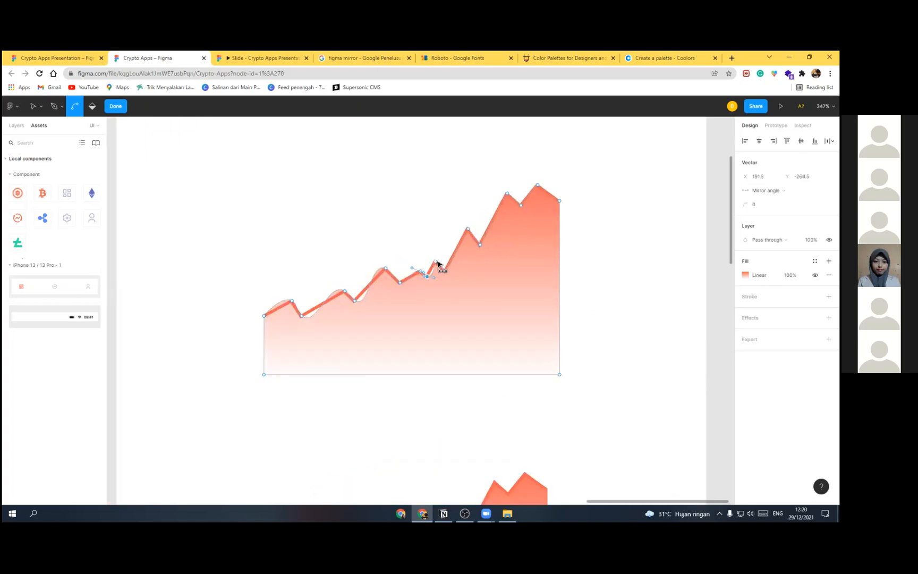
pyautogui.scroll(2, 437, 267)
pyautogui.click(450, 275)
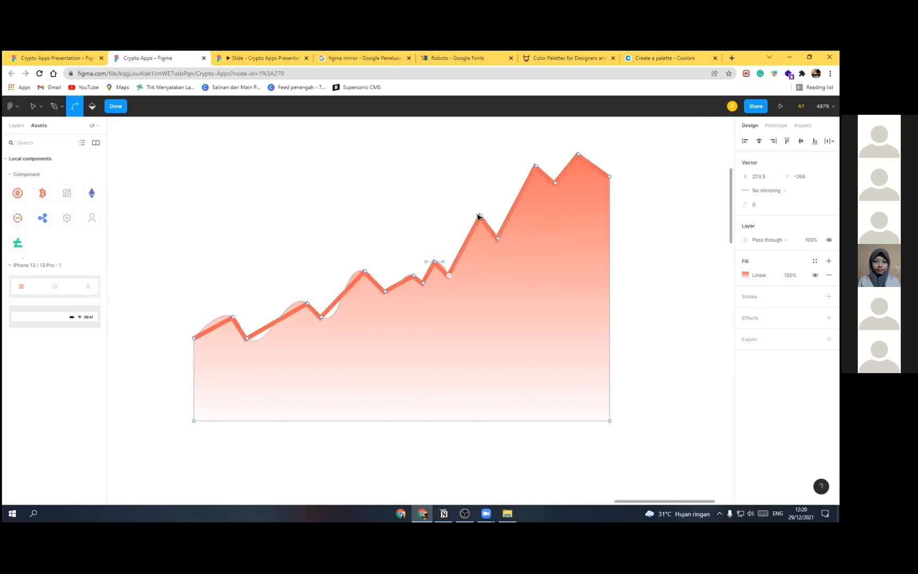
pyautogui.click(481, 215)
pyautogui.click(497, 239)
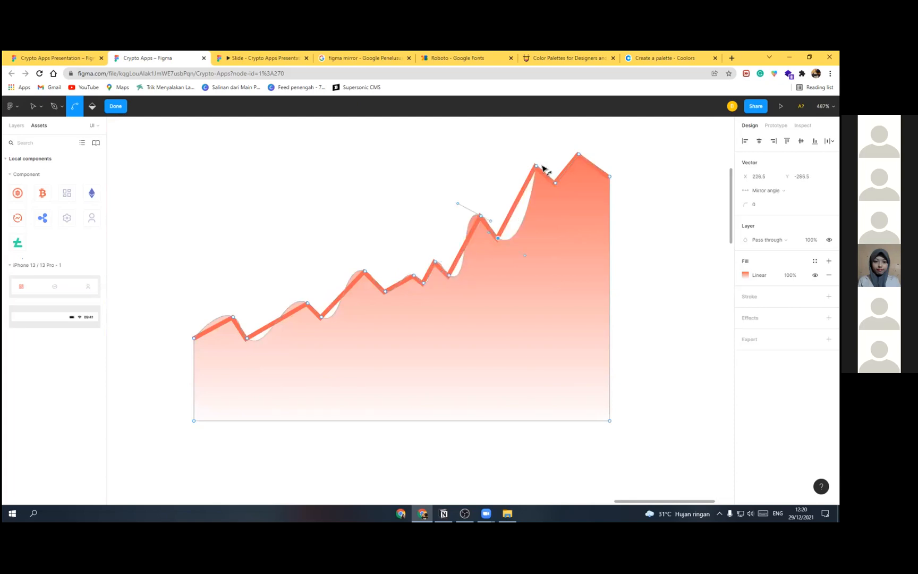
pyautogui.click(536, 166)
pyautogui.click(555, 182)
pyautogui.click(578, 154)
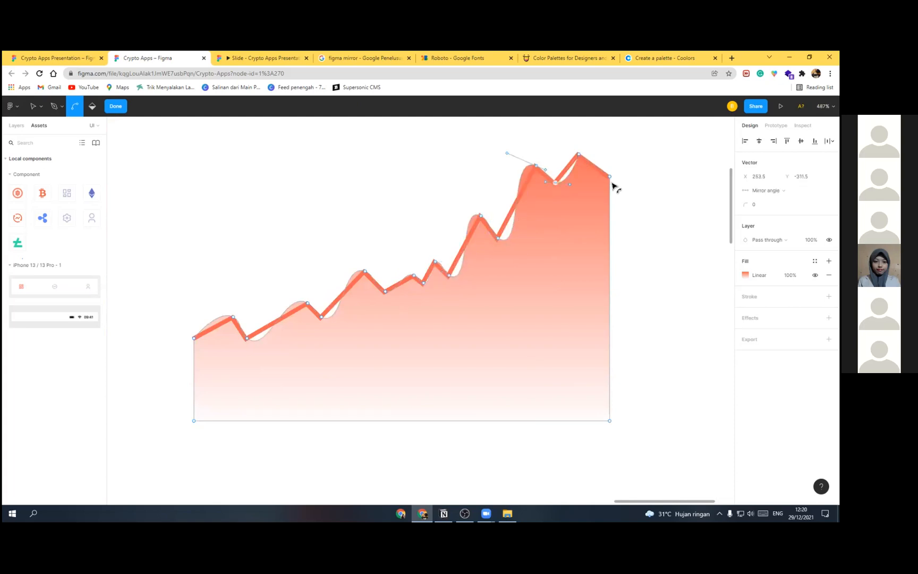
pyautogui.click(230, 321)
pyautogui.moveTo(232, 317); pyautogui.dragTo(242, 322)
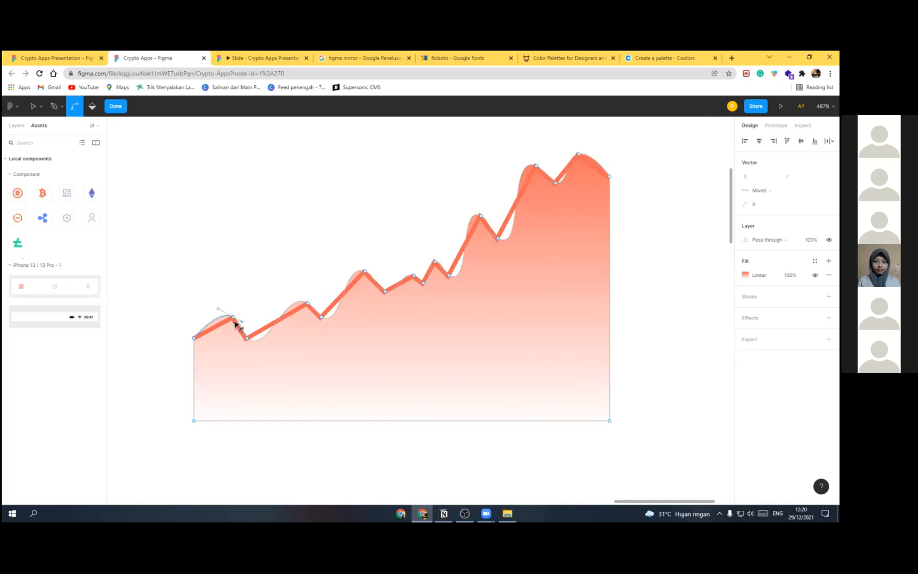
pyautogui.press('Escape')
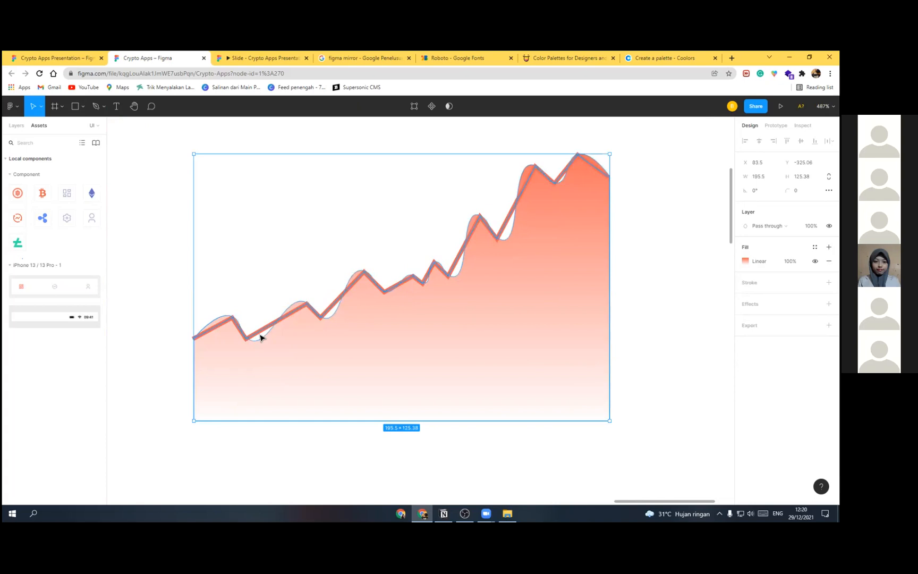
# Step: Move the curved gradient area down, clear of the angular red line above it
pyautogui.moveTo(258, 333); pyautogui.dragTo(270, 368)
pyautogui.scroll(-2, 445, 285)
pyautogui.click(430, 286)
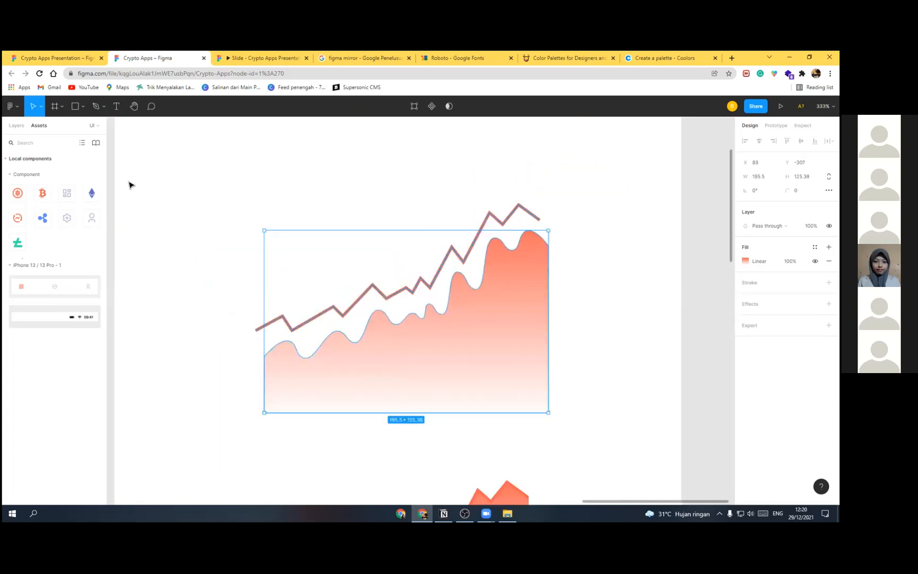
# Step: Bend the points of the upper chart's red line into smooth curves matching the wavy gradient area, and finish vector editing
pyautogui.doubleClick(340, 314)
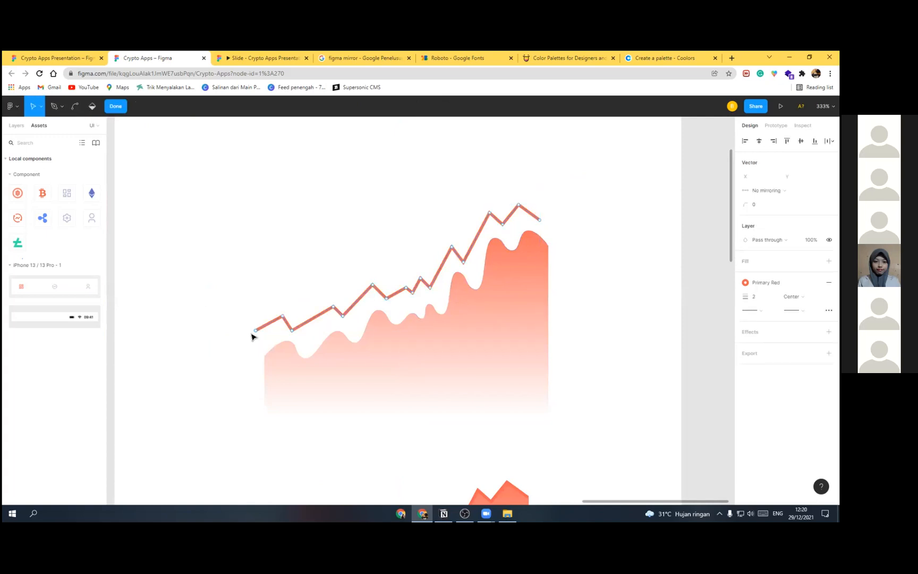
pyautogui.moveTo(243, 293); pyautogui.dragTo(302, 340)
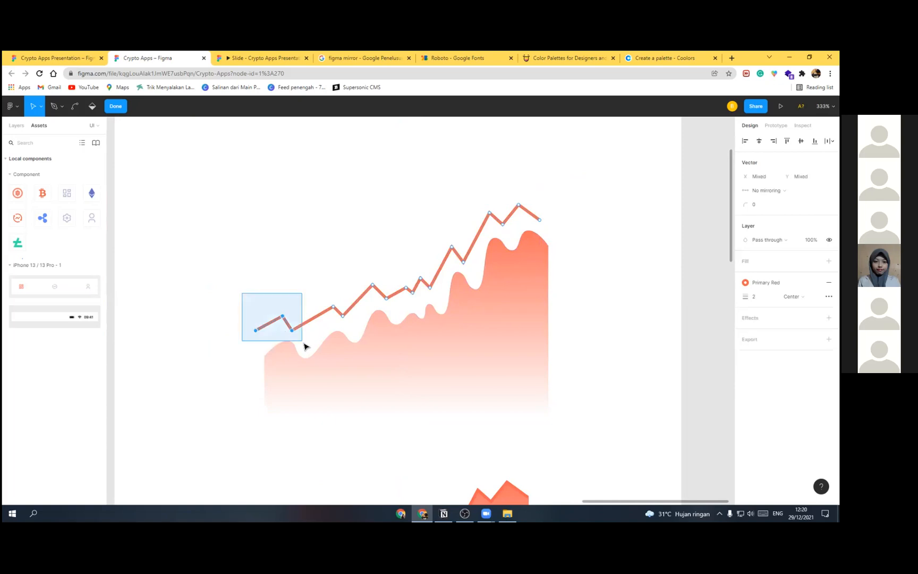
pyautogui.click(74, 107)
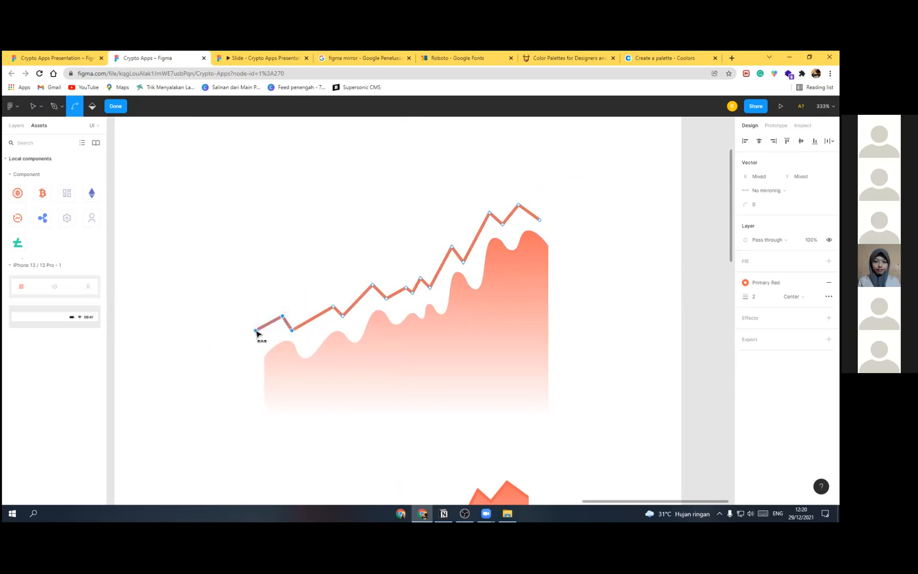
pyautogui.moveTo(280, 320); pyautogui.dragTo(357, 323)
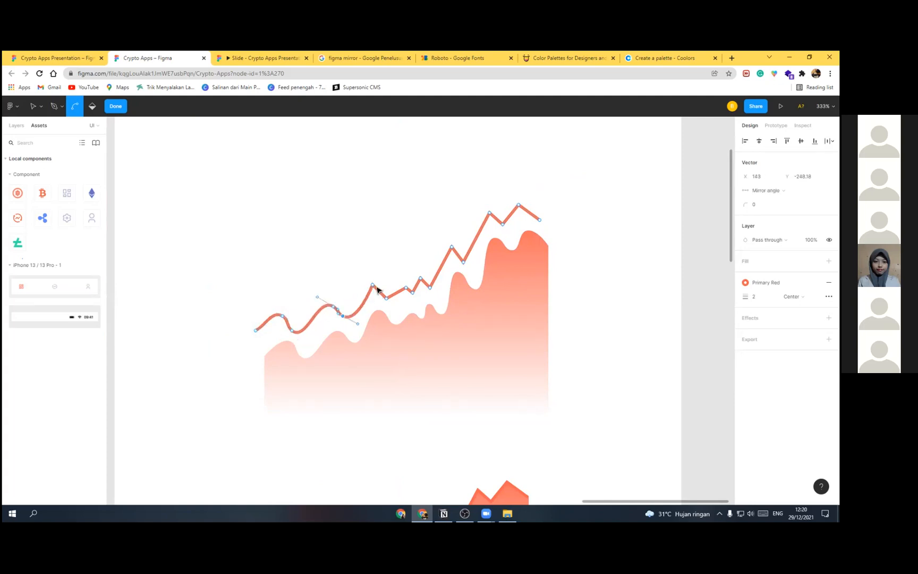
pyautogui.click(373, 287)
pyautogui.click(406, 289)
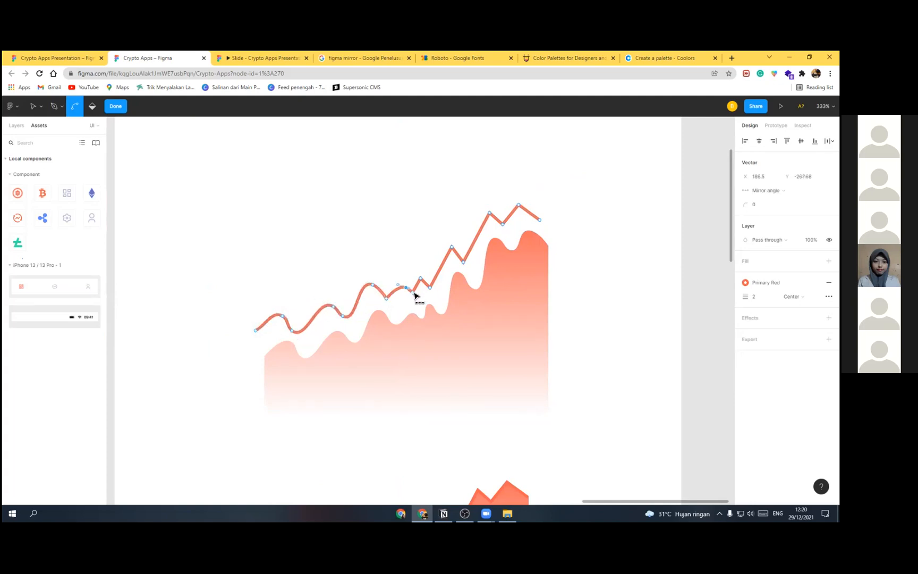
pyautogui.moveTo(420, 278); pyautogui.dragTo(446, 295)
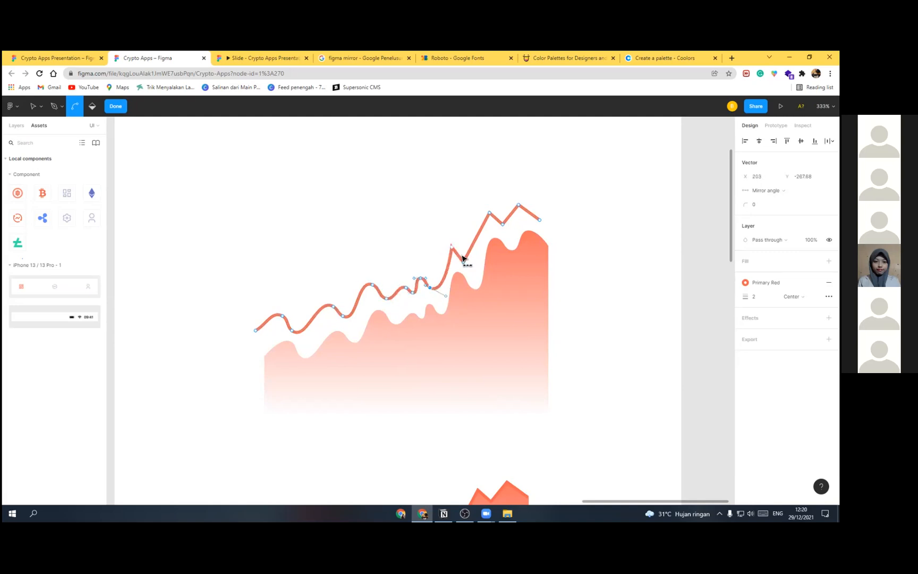
pyautogui.click(463, 262)
pyautogui.click(490, 213)
pyautogui.click(503, 225)
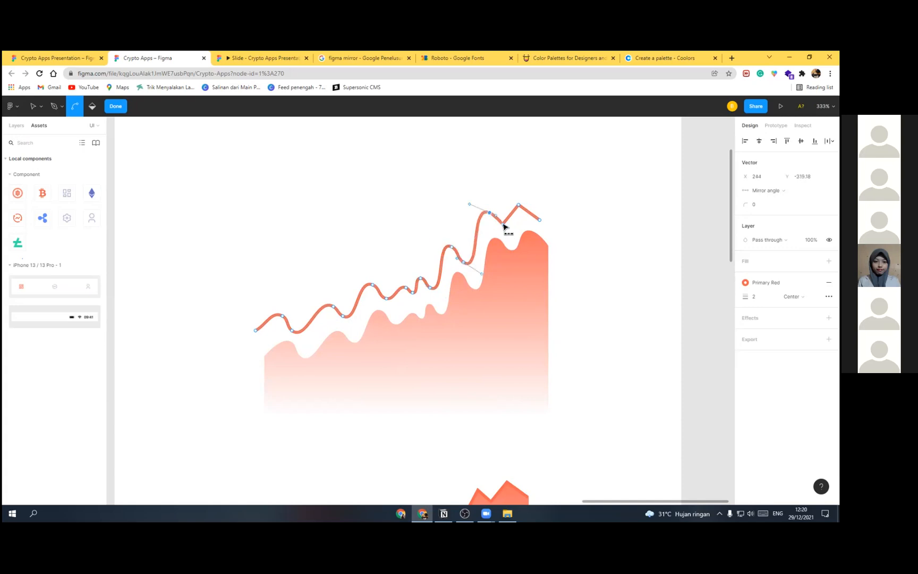
pyautogui.click(520, 206)
pyautogui.click(539, 219)
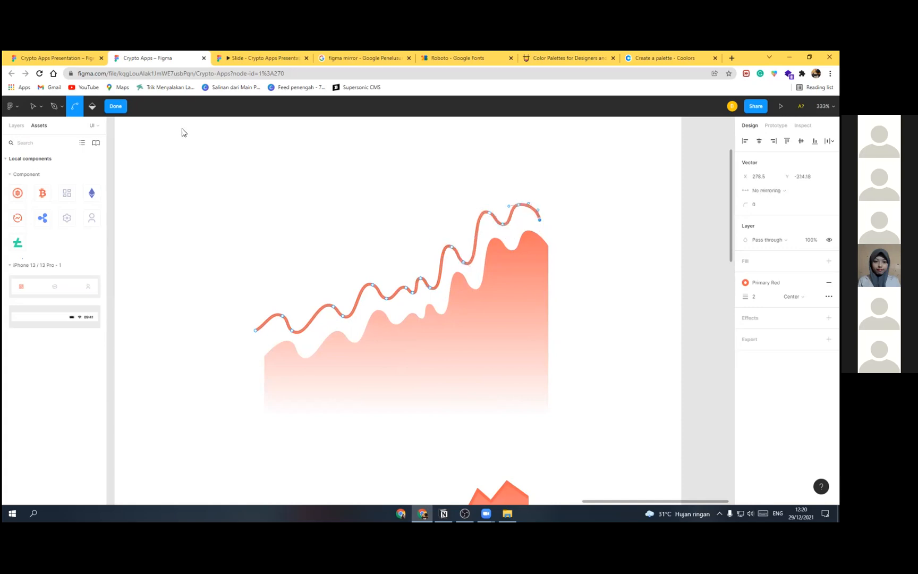
pyautogui.press('Escape')
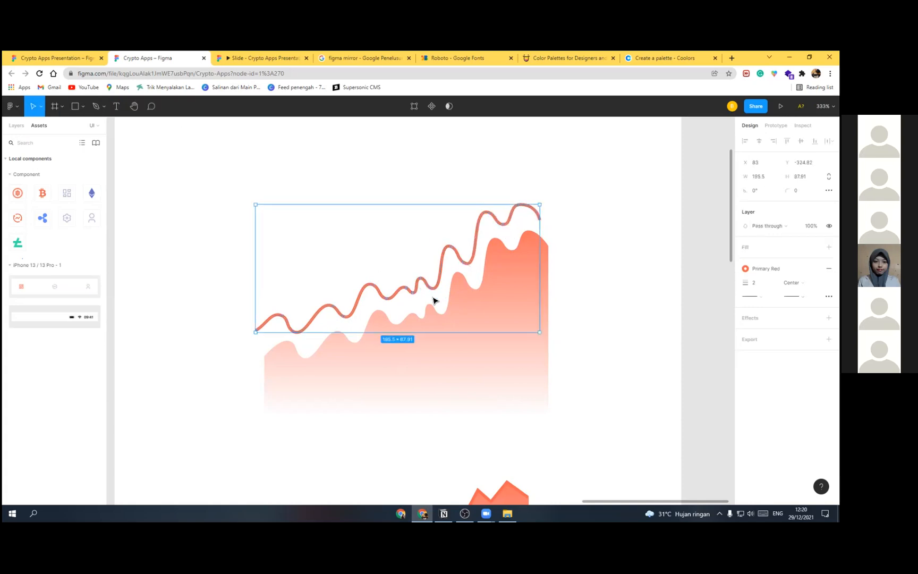
# Step: Place the curved red line onto the upper edge of the wavy gradient area and deselect it
pyautogui.moveTo(430, 287); pyautogui.dragTo(438, 313)
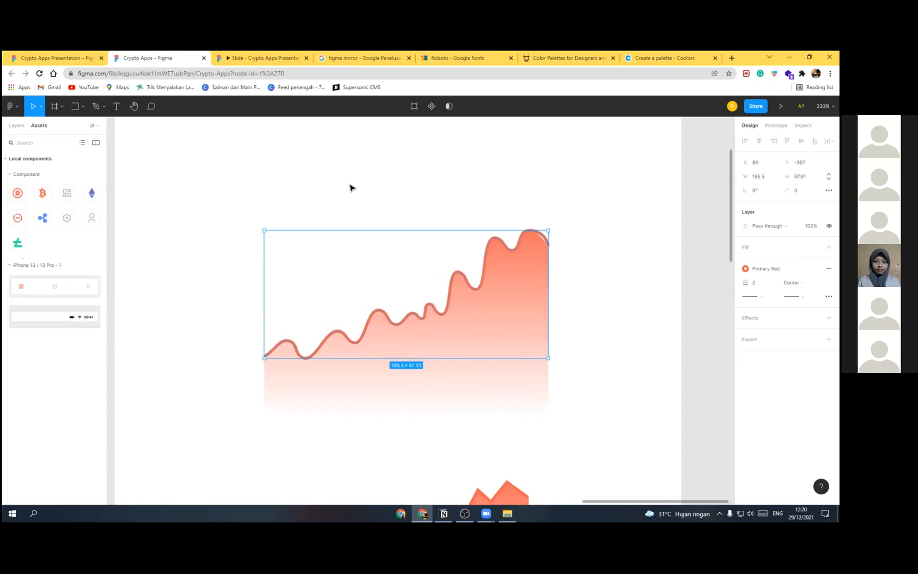
pyautogui.click(429, 257)
pyautogui.scroll(-3, 428, 258)
pyautogui.scroll(-1, 459, 229)
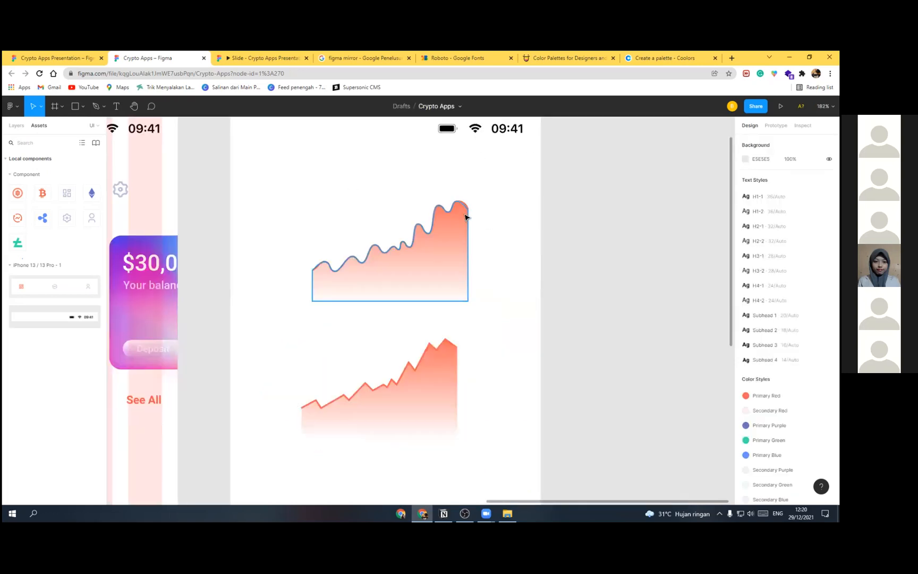
pyautogui.scroll(2, 447, 255)
pyautogui.scroll(2, 467, 166)
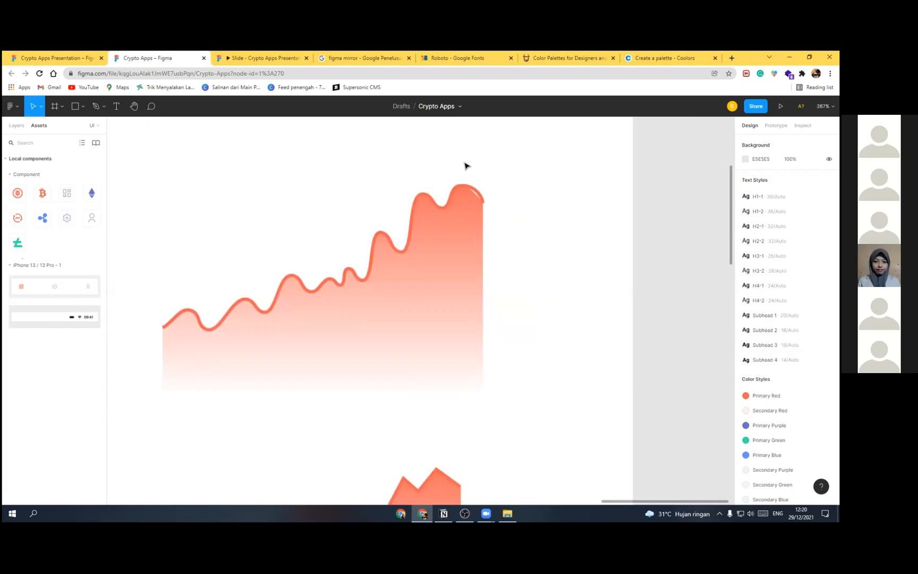
pyautogui.scroll(-3, 394, 259)
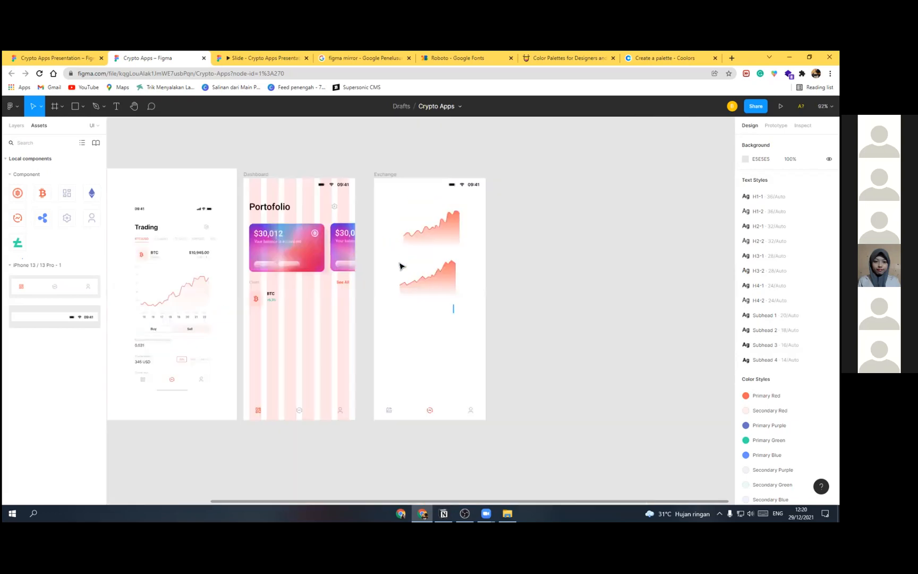
# Step: Move the angular chart from the Exchange frame into the Dashboard's BTC row beside the percentage, shrunk to about 75 × 48
pyautogui.click(399, 262)
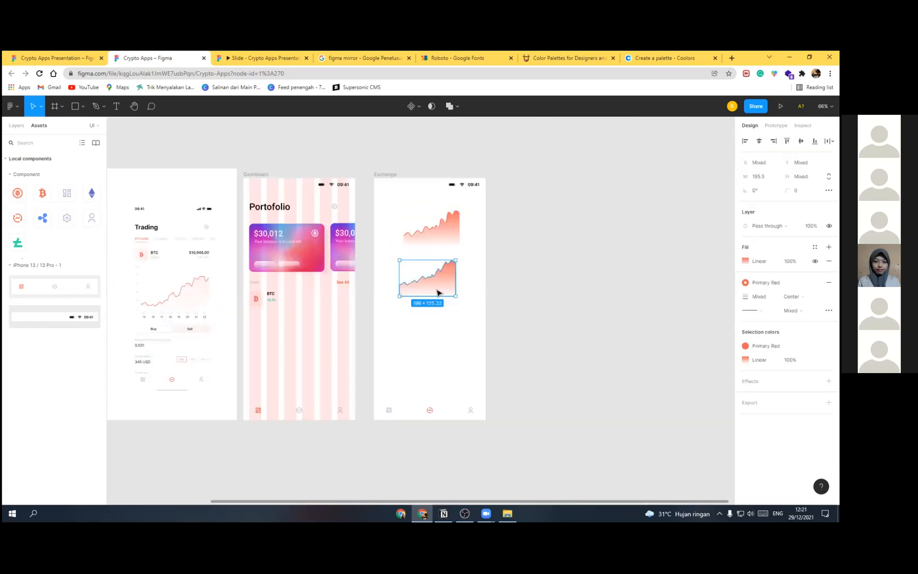
pyautogui.moveTo(433, 338); pyautogui.dragTo(609, 333)
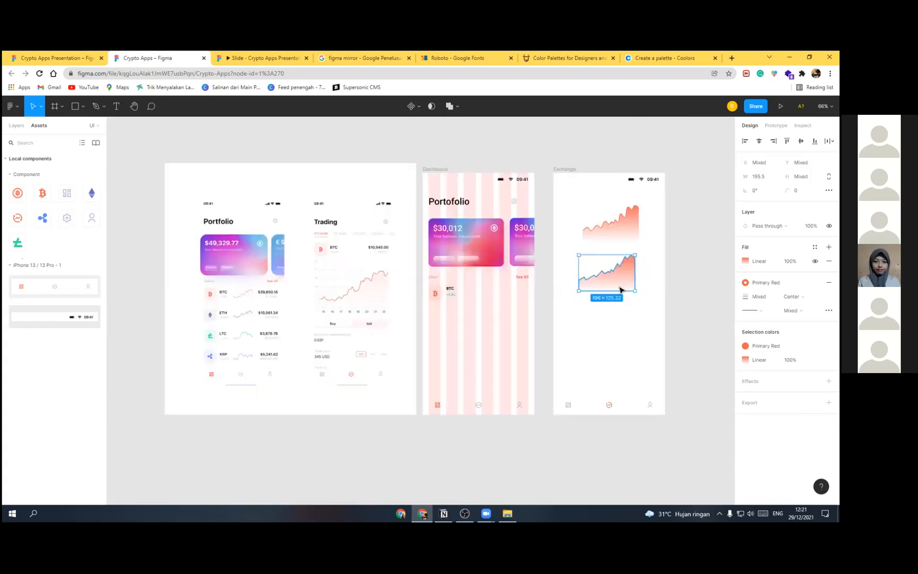
pyautogui.moveTo(623, 280); pyautogui.dragTo(428, 341)
pyautogui.scroll(1, 511, 302)
pyautogui.scroll(3, 504, 295)
pyautogui.moveTo(419, 347); pyautogui.dragTo(440, 290)
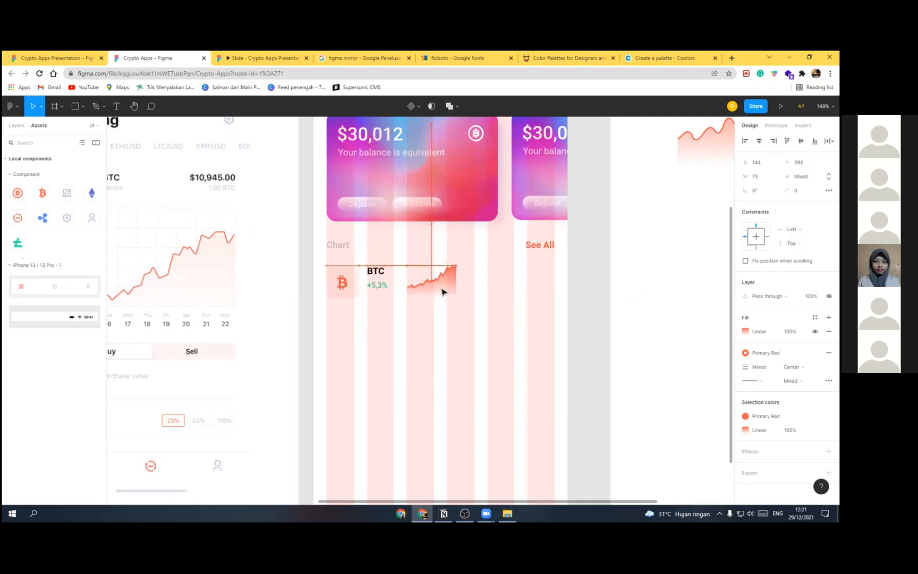
# Step: Try to enlarge only the gradient area of the BTC row's chart to about 98 × 53, and undo the resize
pyautogui.scroll(-3, 470, 287)
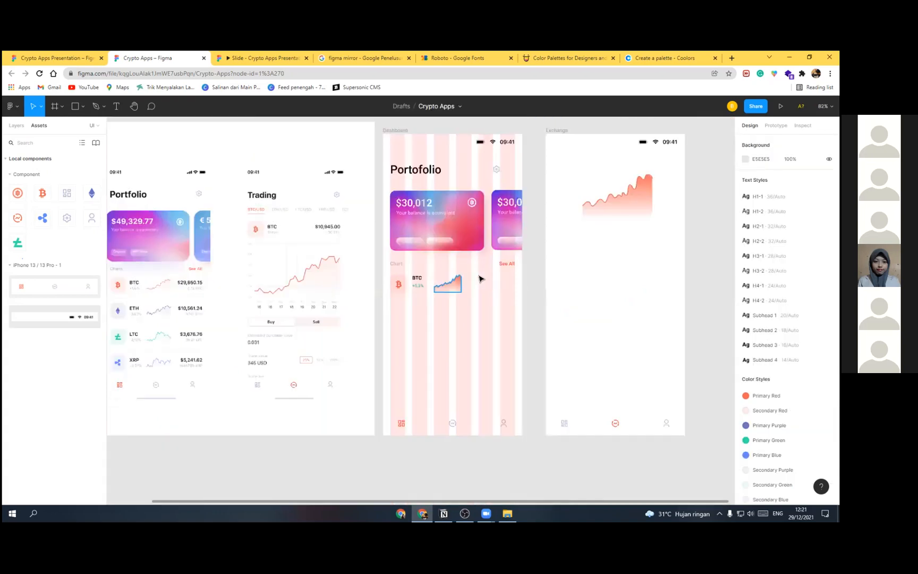
pyautogui.scroll(3, 480, 278)
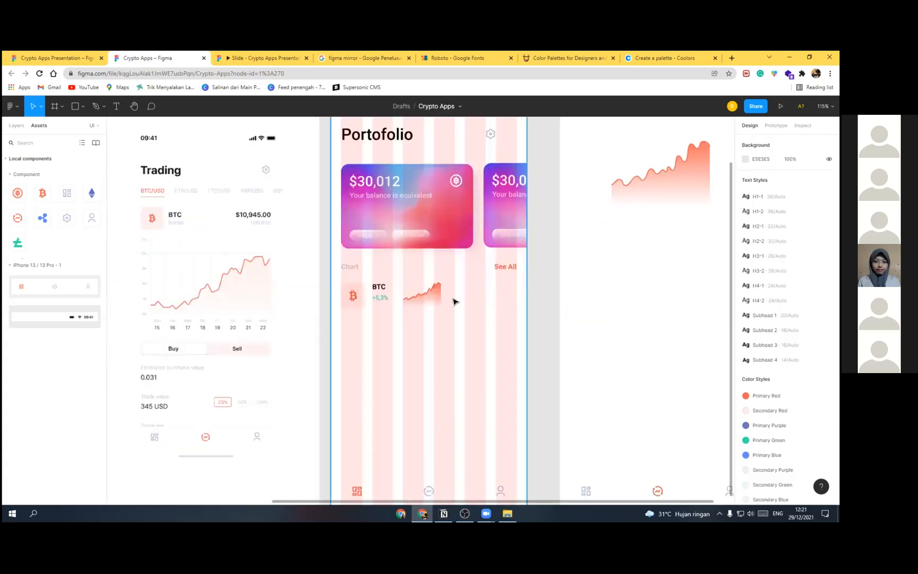
pyautogui.click(433, 299)
pyautogui.scroll(3, 435, 292)
pyautogui.scroll(4, 436, 279)
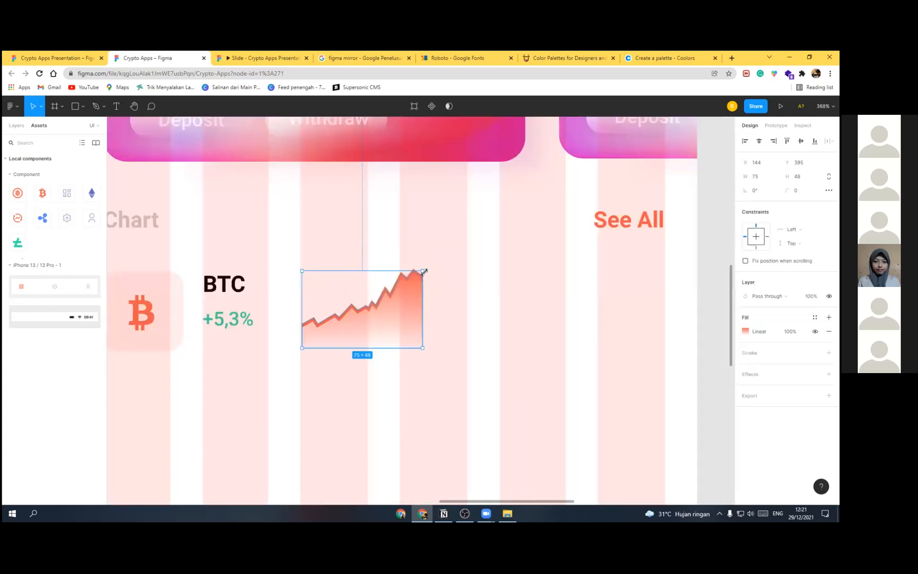
pyautogui.moveTo(423, 270); pyautogui.dragTo(459, 263)
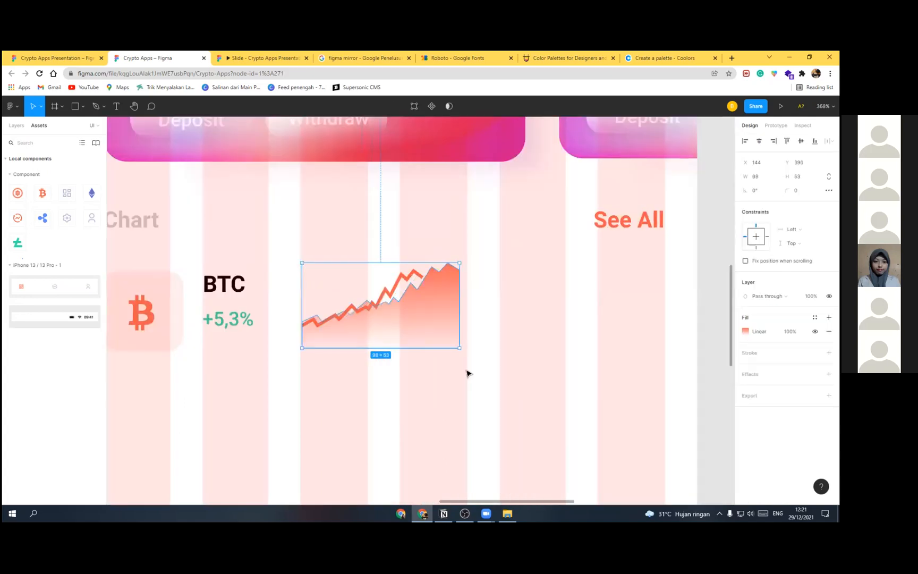
pyautogui.hotkey('ctrl', 'z')
# Step: Group the BTC chart's line and gradient area, and enlarge the group to span the third and fourth layout columns
pyautogui.moveTo(465, 383); pyautogui.dragTo(325, 264)
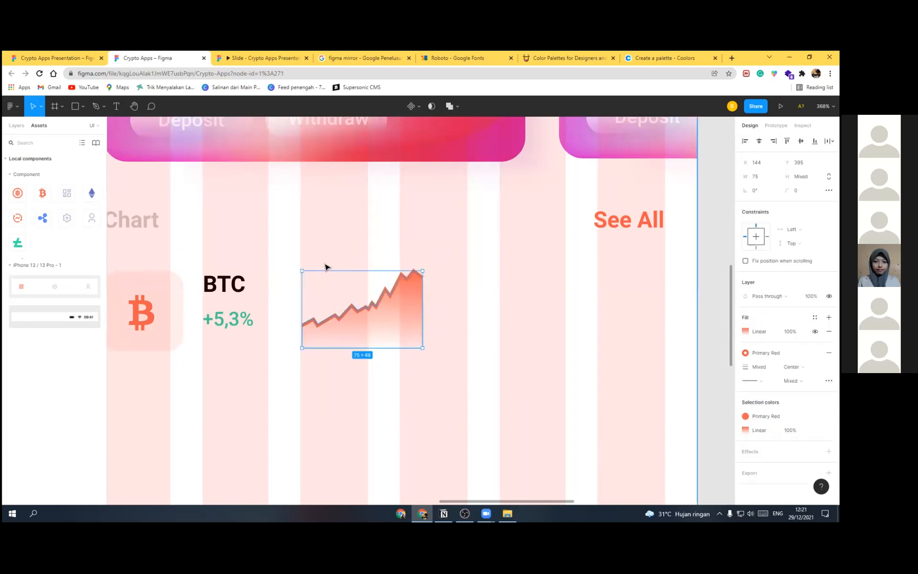
pyautogui.hotkey('ctrl', 'g')
pyautogui.moveTo(421, 268); pyautogui.dragTo(467, 256)
pyautogui.moveTo(452, 303); pyautogui.dragTo(451, 309)
# Step: Copy the BTC label beyond its chart, change the text to $30,010, and align it with the start of the fifth layout column
pyautogui.moveTo(235, 293); pyautogui.dragTo(525, 303)
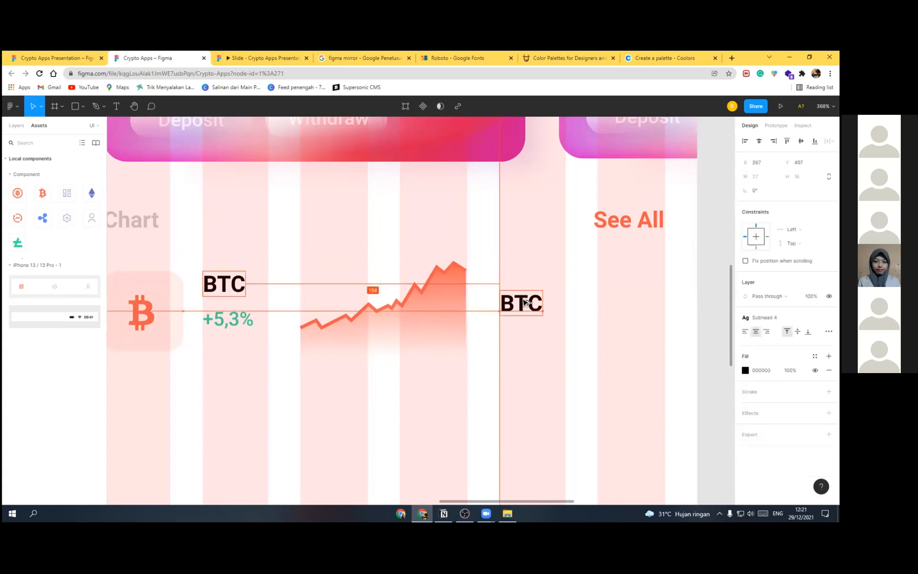
pyautogui.doubleClick(522, 303)
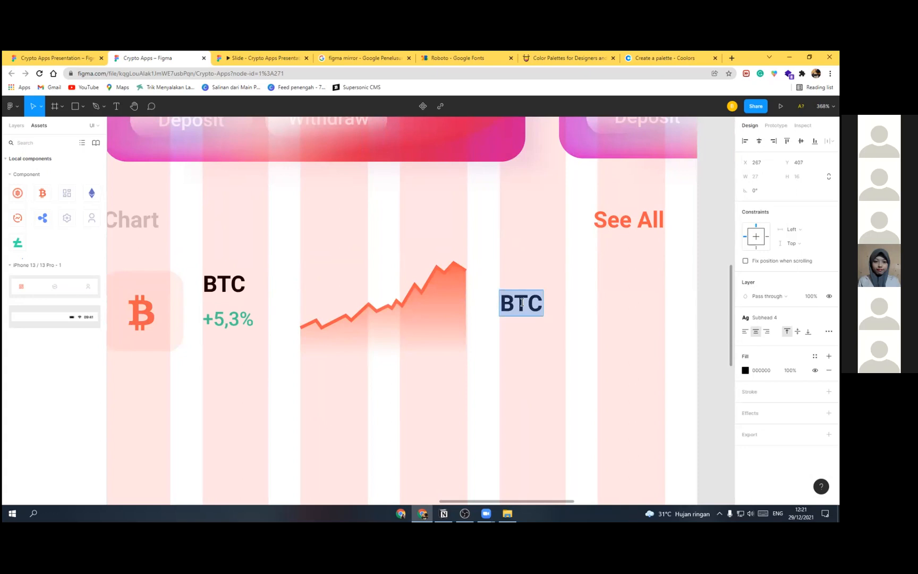
pyautogui.write('$30')
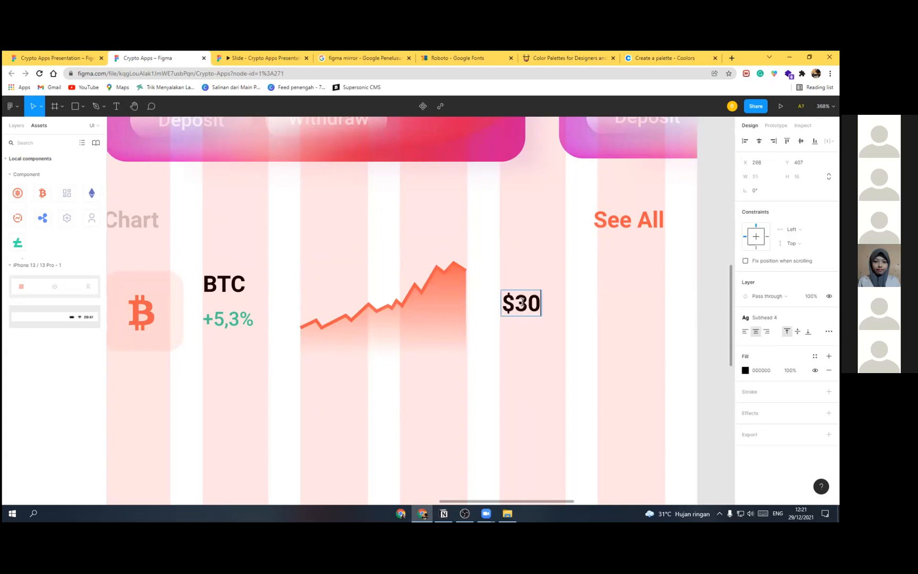
pyautogui.write(',')
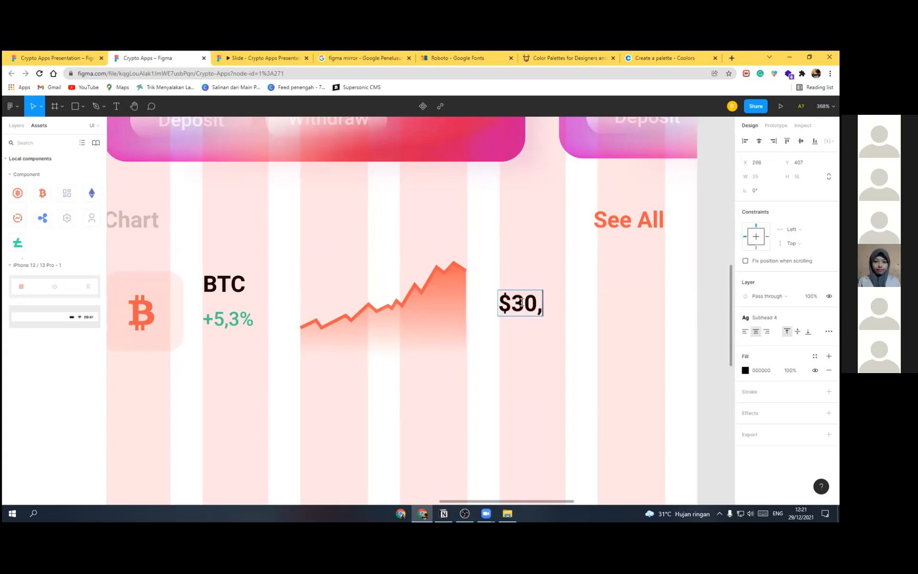
pyautogui.write('010')
pyautogui.click(534, 349)
pyautogui.scroll(-4, 520, 299)
pyautogui.scroll(-3, 519, 321)
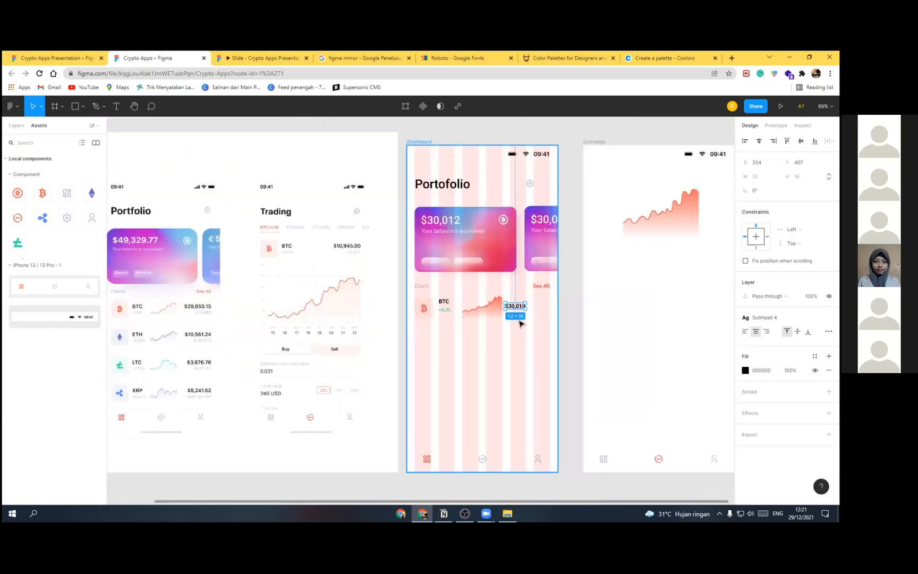
pyautogui.scroll(2, 521, 311)
pyautogui.moveTo(505, 300)
pyautogui.mouseDown()
pyautogui.moveTo(531, 298)
pyautogui.moveTo(513, 299)
pyautogui.mouseUp()
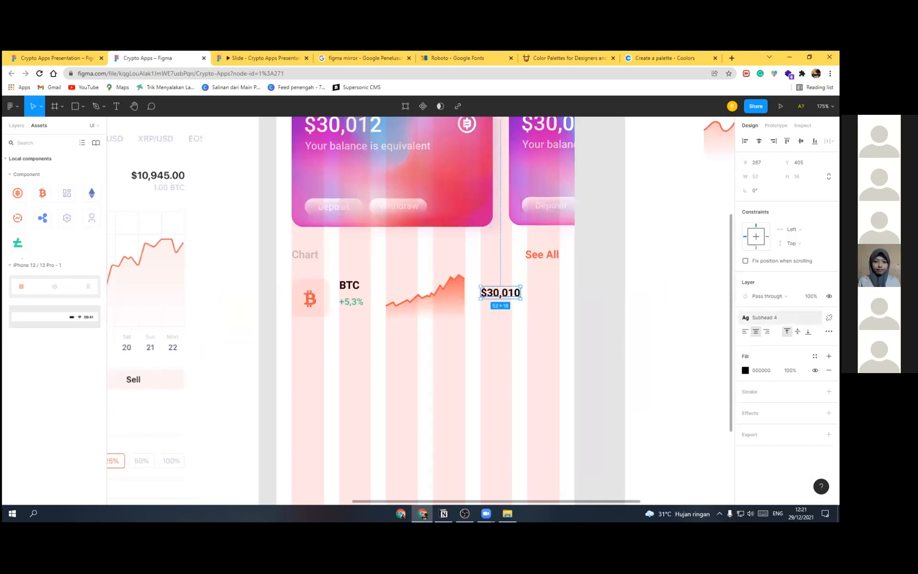
# Step: Try the H3-1 text style on the $30,010 price, and settle on H4-1
pyautogui.click(765, 317)
pyautogui.click(765, 382)
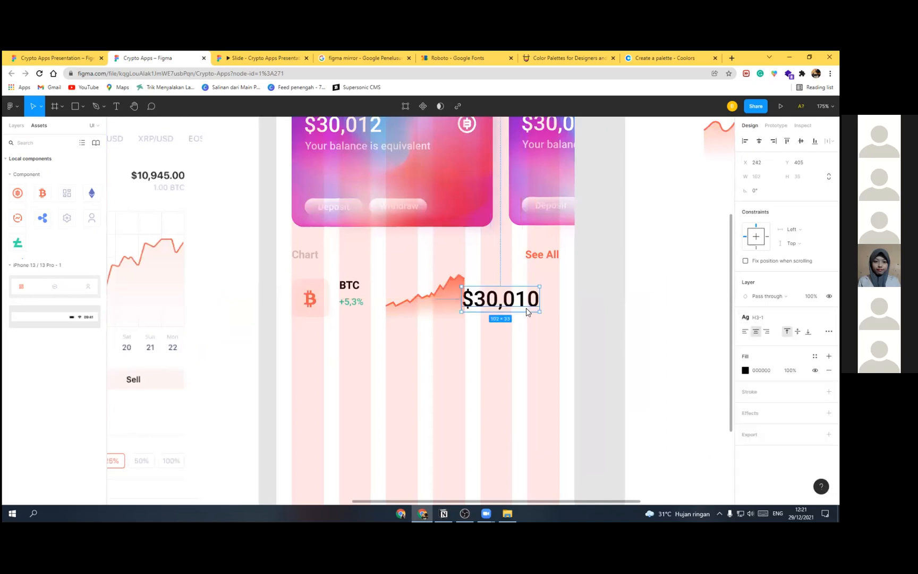
pyautogui.click(758, 317)
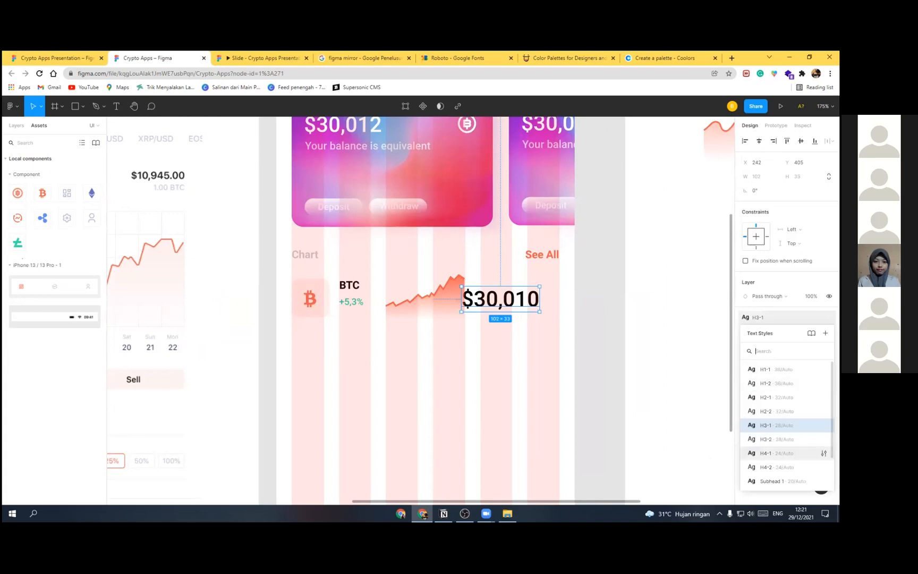
pyautogui.press('Return')
# Step: Duplicate the $30,010 price directly below itself and apply the Subhead 3 text style to the copy
pyautogui.moveTo(526, 296)
pyautogui.mouseDown()
pyautogui.moveTo(533, 292)
pyautogui.moveTo(521, 314)
pyautogui.mouseUp()
pyautogui.click(776, 317)
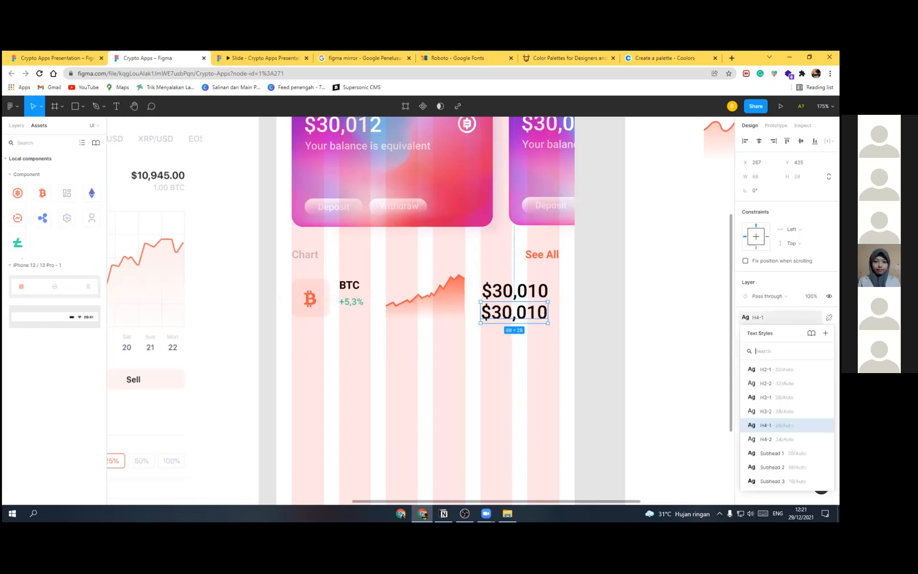
pyautogui.click(765, 438)
pyautogui.click(776, 317)
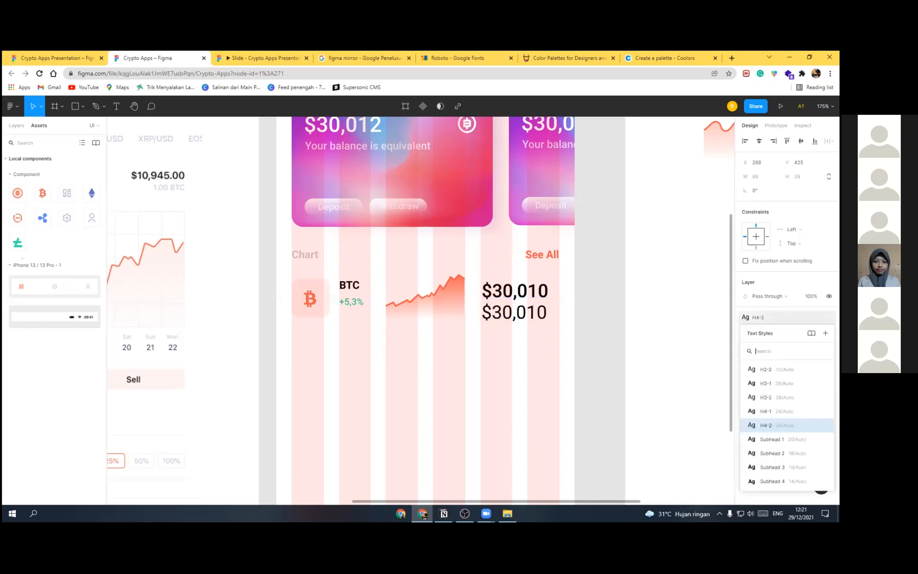
pyautogui.click(771, 467)
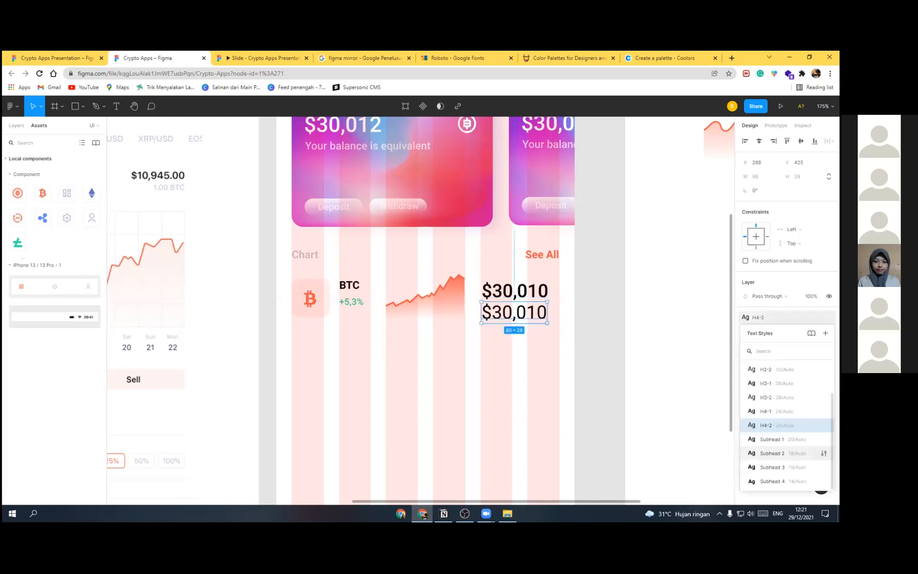
# Step: Change the text of the lower price copy to 2,3 BTC
pyautogui.keyDown('ctrl'); pyautogui.scroll(5, 511, 312); pyautogui.keyUp('ctrl')
pyautogui.doubleClick(516, 311)
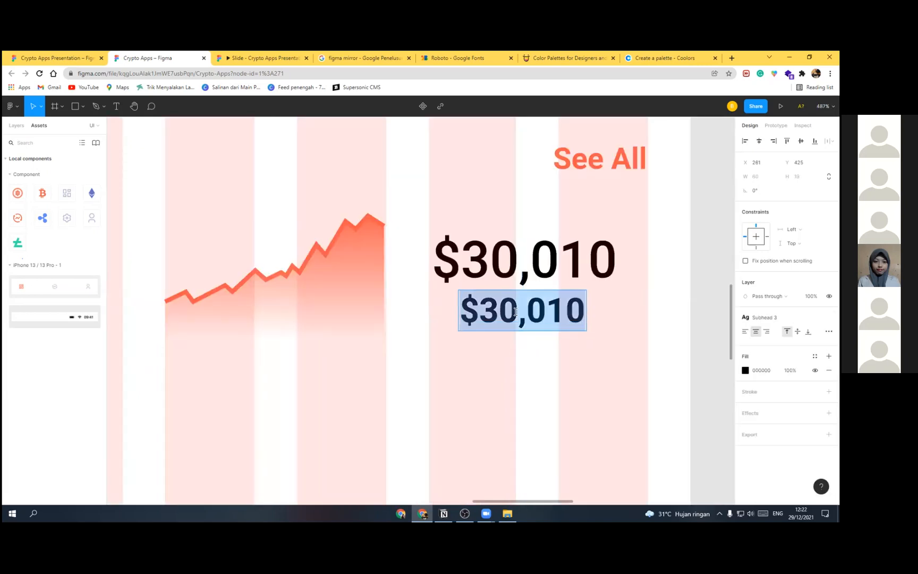
pyautogui.write('2,3')
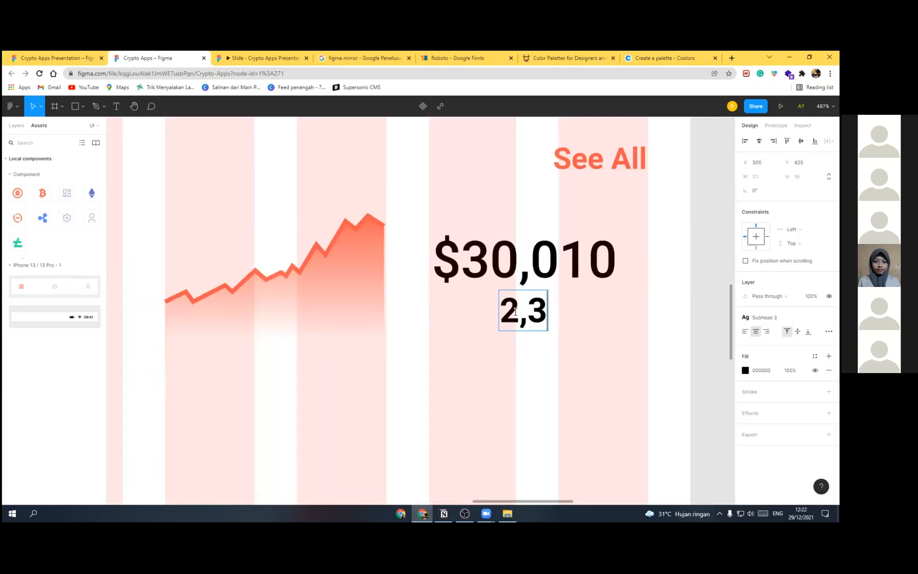
pyautogui.write(' BTC')
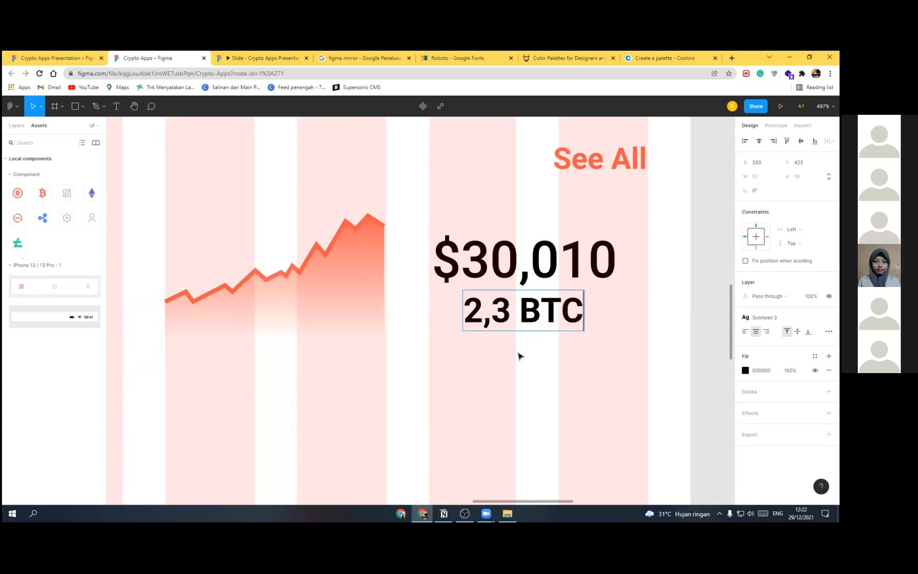
pyautogui.press('Escape')
# Step: Align the 2,3 BTC text under the start of the $30,010 price, colour it light gray, and deselect it
pyautogui.moveTo(503, 317); pyautogui.dragTo(501, 318)
pyautogui.click(745, 370)
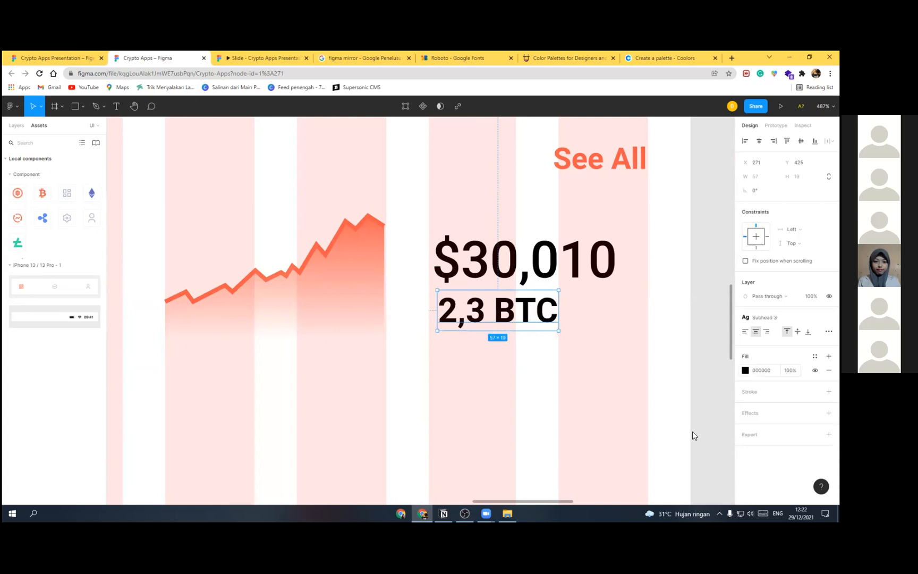
pyautogui.click(671, 461)
pyautogui.click(551, 324)
pyautogui.scroll(-6, 550, 322)
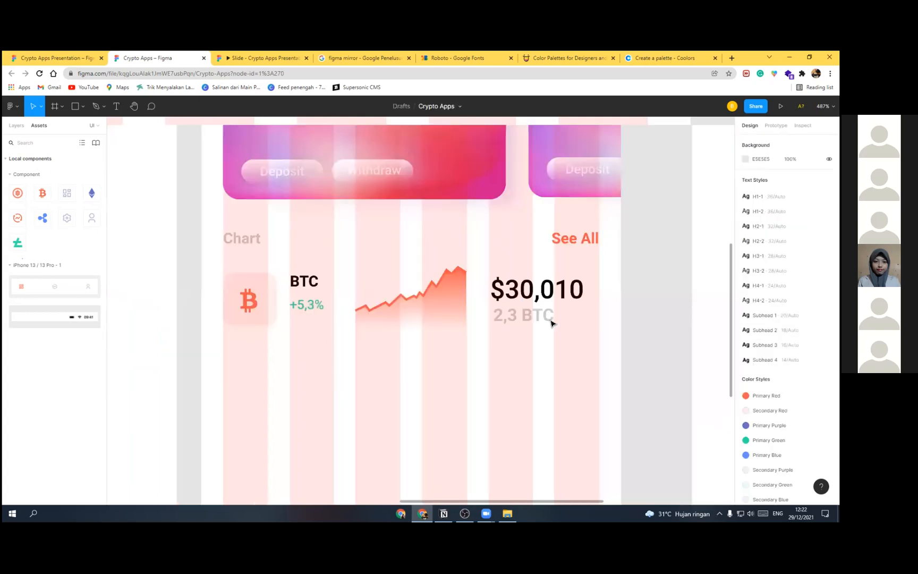
pyautogui.scroll(-3, 553, 367)
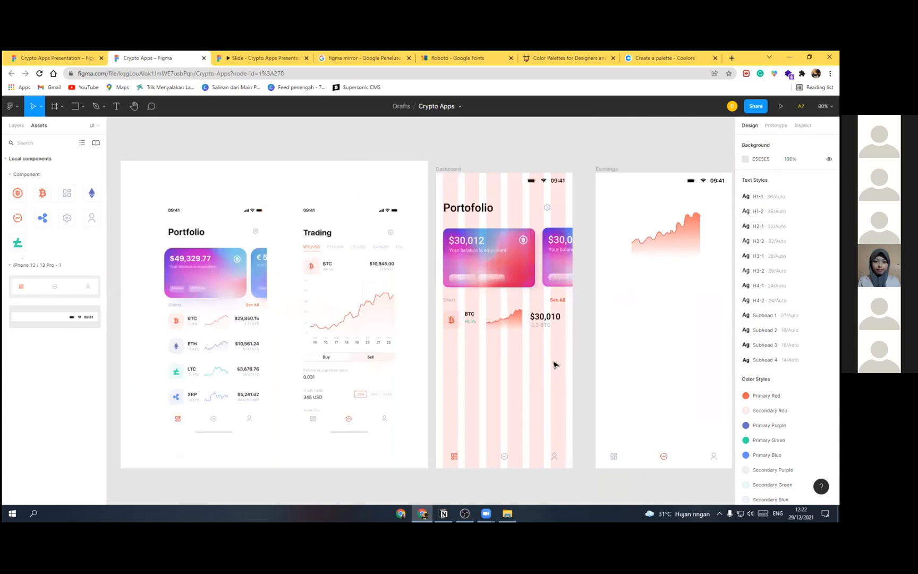
# Step: Try to stack two ungrouped copies of the BTC row below it, and undo them
pyautogui.moveTo(440, 304); pyautogui.dragTo(513, 373)
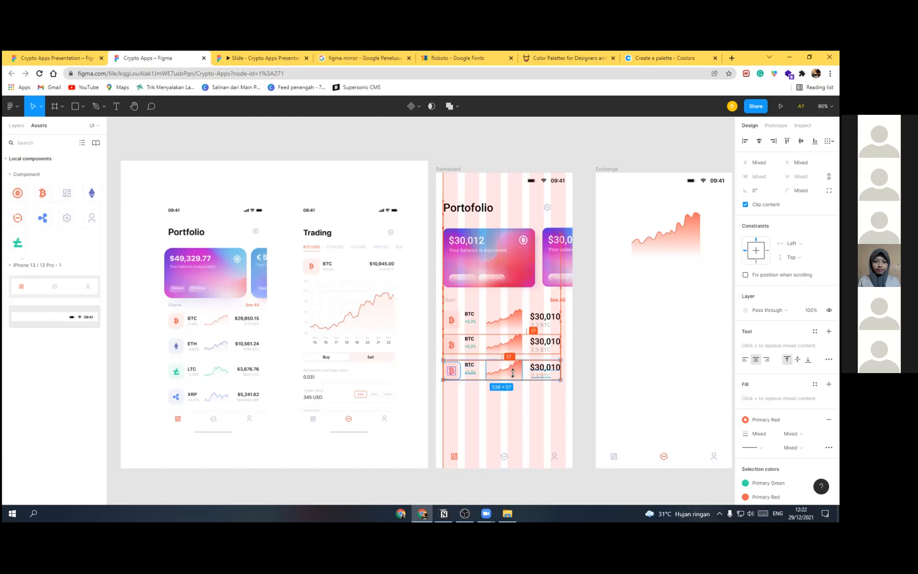
pyautogui.hotkey('ctrl', 'z')
pyautogui.hotkey('ctrl', 'z')
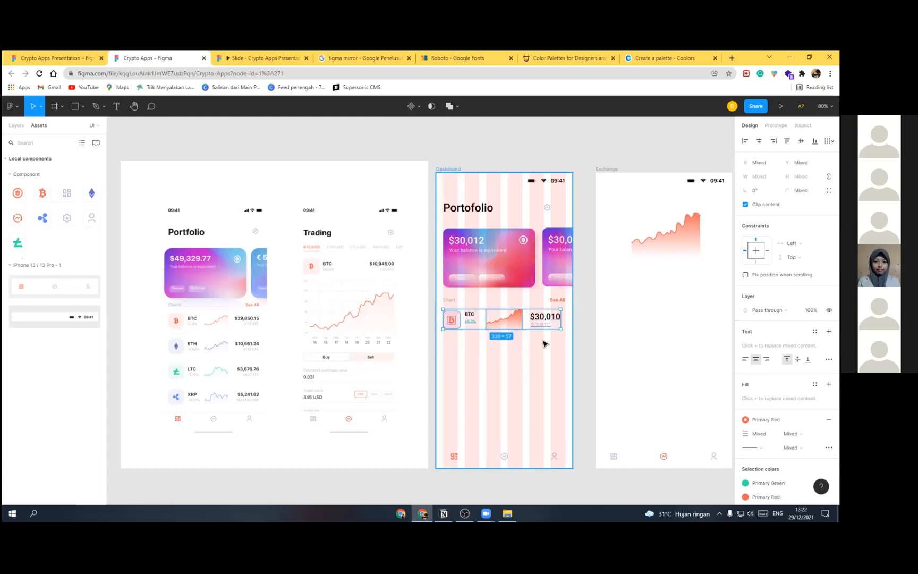
# Step: Group all elements of the BTC row and name the group Content 1
pyautogui.hotkey('ctrl', 'g')
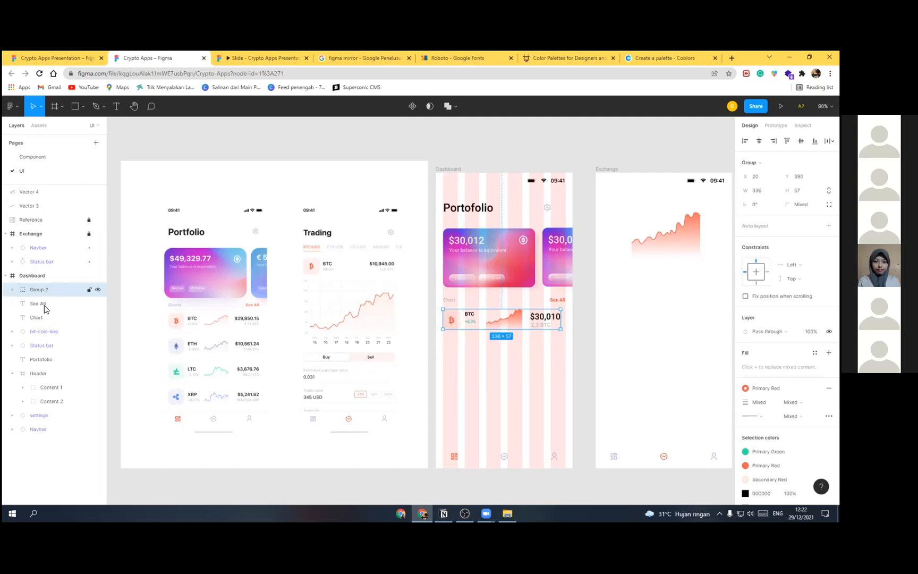
pyautogui.doubleClick(44, 291)
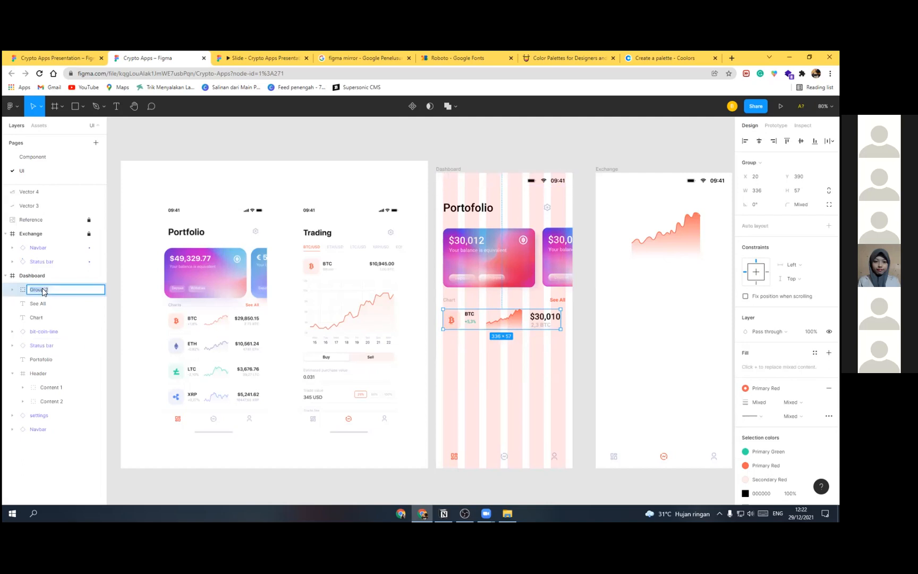
pyautogui.write('Content 1')
pyautogui.press('Return')
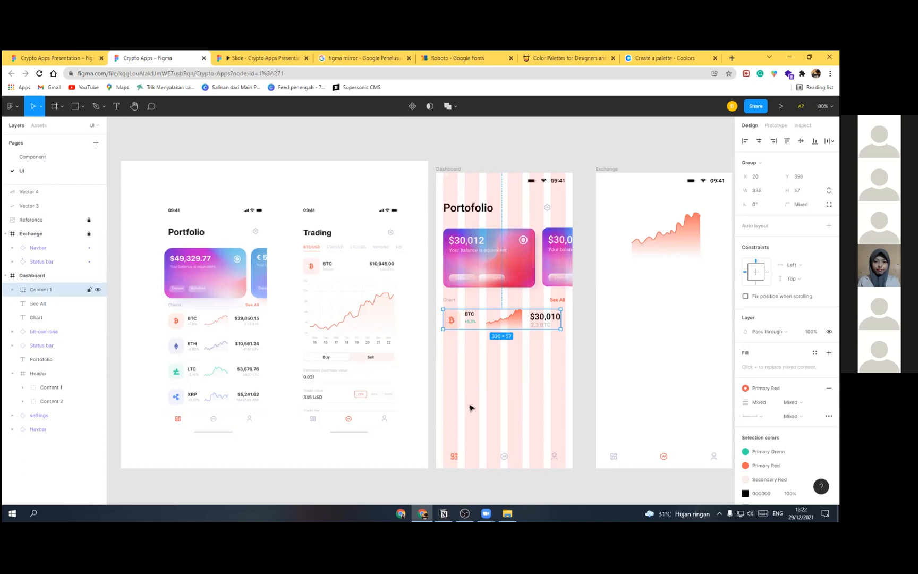
# Step: Duplicate the Content 1 row and place the copy directly below it at Y 471
pyautogui.hotkey('ctrl', 'd')
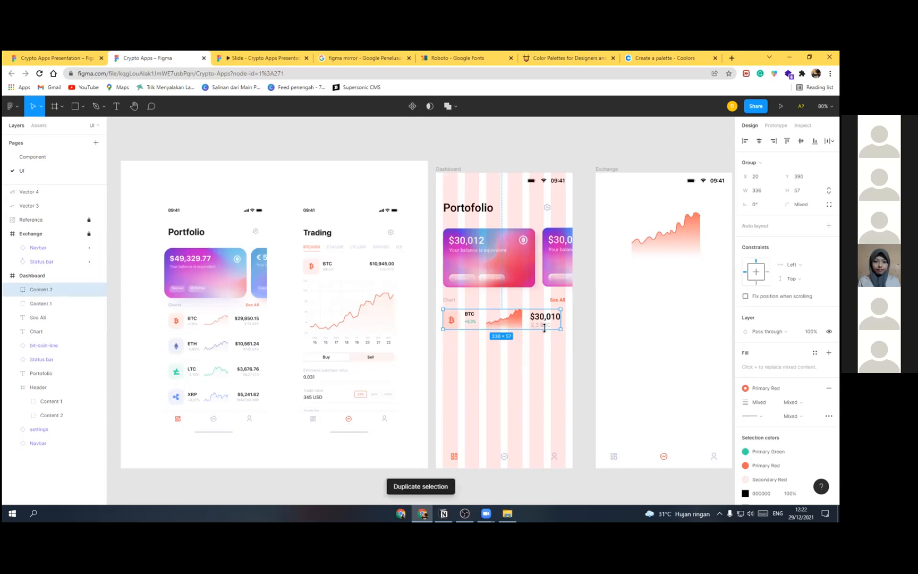
pyautogui.scroll(3, 493, 356)
pyautogui.moveTo(492, 319); pyautogui.dragTo(493, 375)
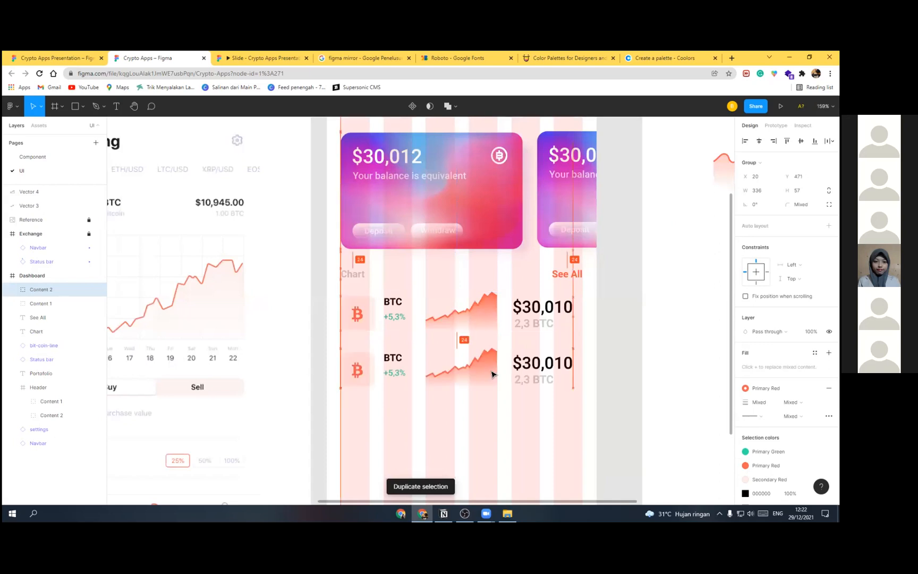
# Step: Nudge the second BTC row vertically to fine-tune its gap, ending at Y 467
pyautogui.press('Up')
pyautogui.press('Up')
pyautogui.press('Up')
pyautogui.press('Up')
pyautogui.press('Up')
pyautogui.press('Down')
pyautogui.press('Down')
pyautogui.press('Down')
pyautogui.press('Down')
pyautogui.press('Down')
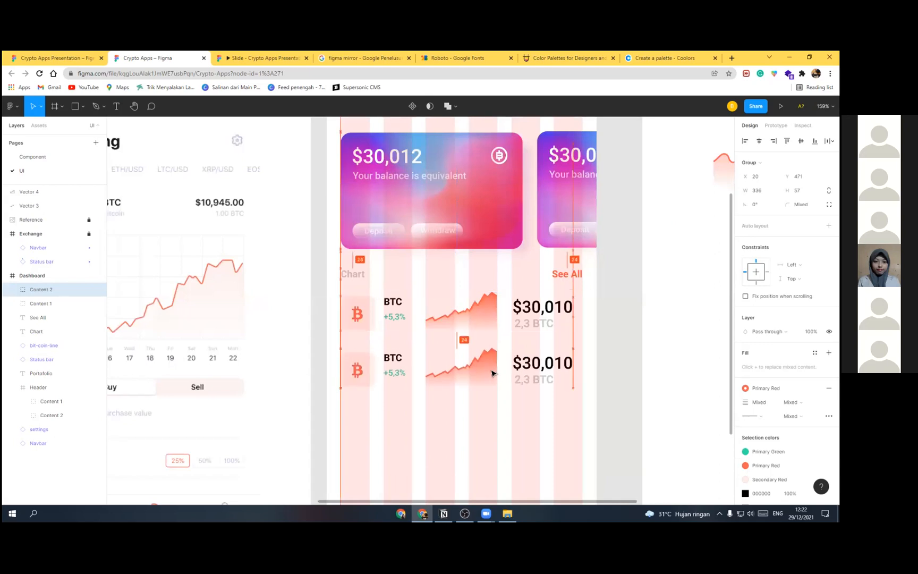
pyautogui.press('Up')
pyautogui.press('Up')
pyautogui.press('Up')
pyautogui.press('Up')
pyautogui.press('Up')
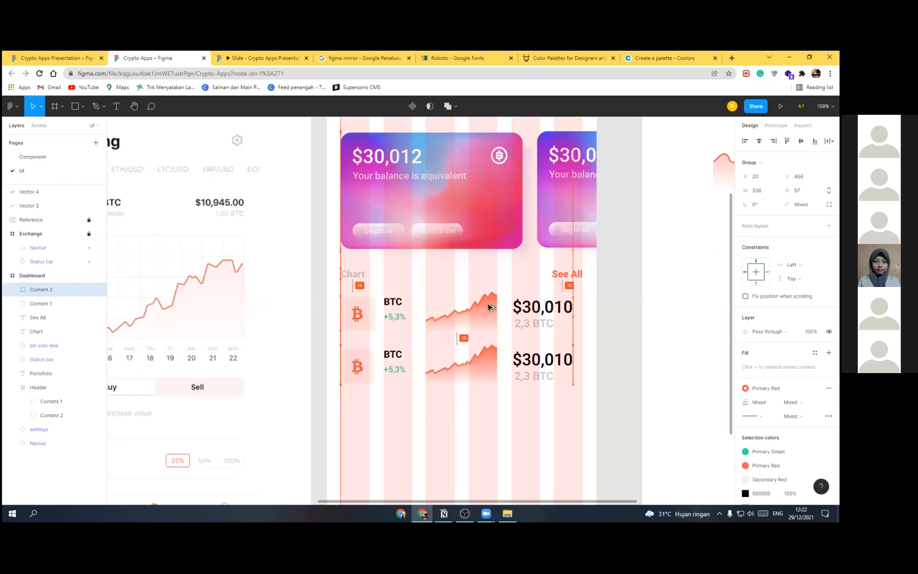
pyautogui.press('Down')
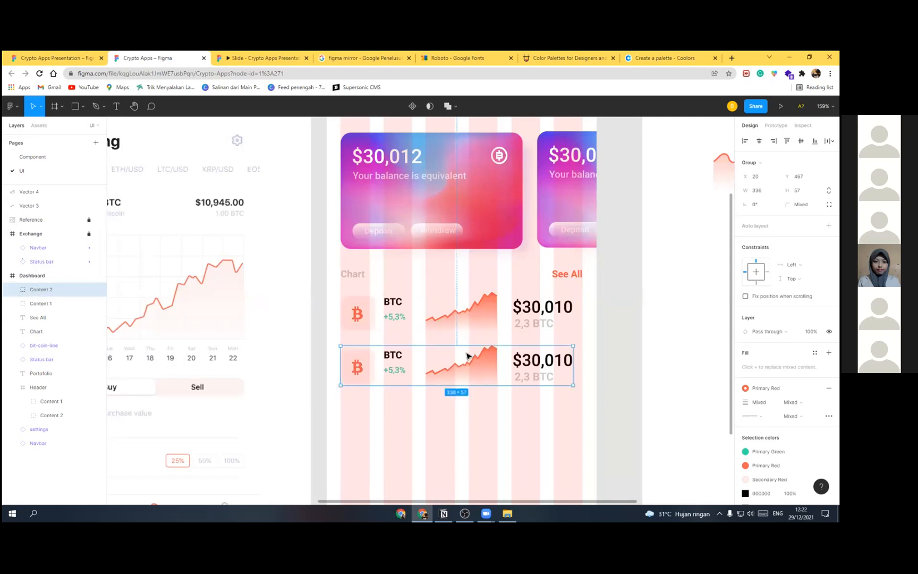
# Step: Duplicate the second BTC row three times downward at the same spacing, making five rows above the navigation bar
pyautogui.click(485, 418)
pyautogui.scroll(-5, 459, 285)
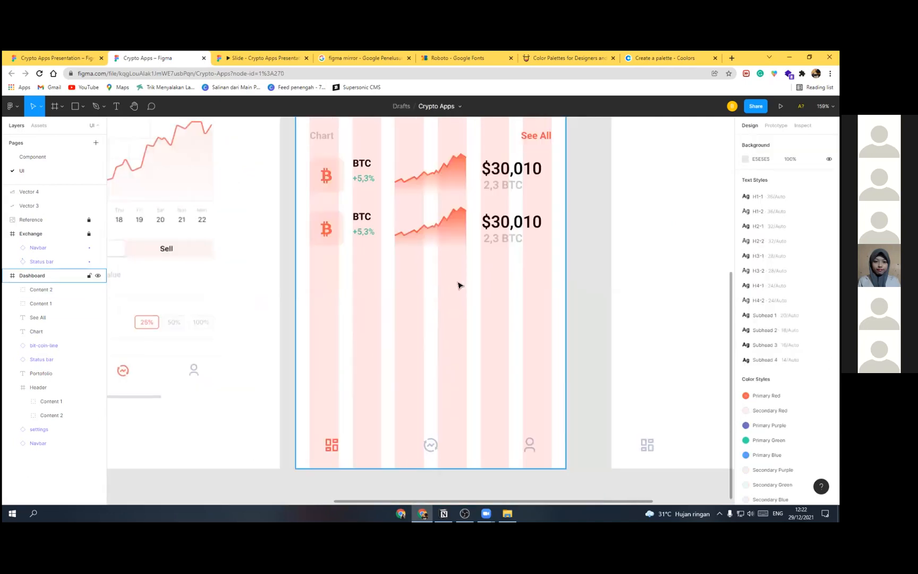
pyautogui.scroll(-5, 464, 304)
pyautogui.scroll(5, 442, 280)
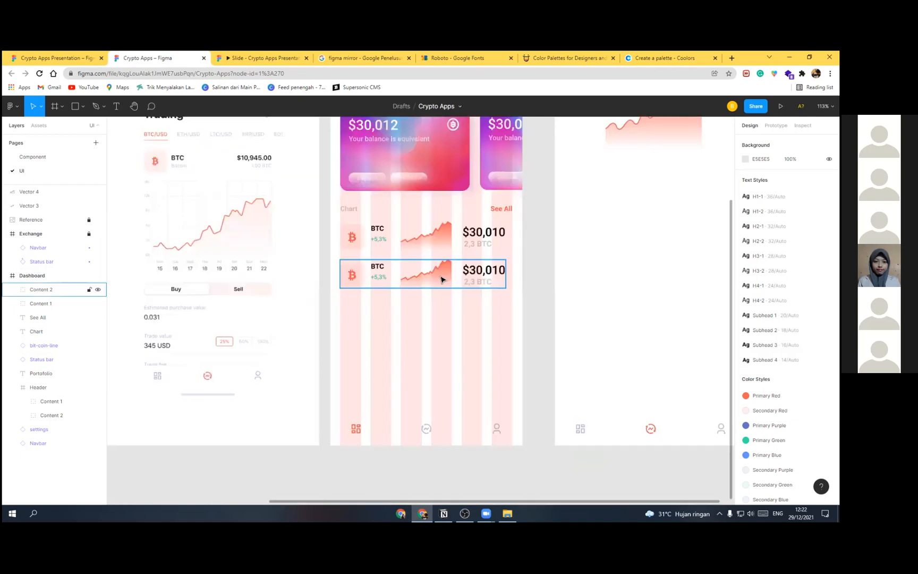
pyautogui.click(442, 280)
pyautogui.hotkey('ctrl', 'd')
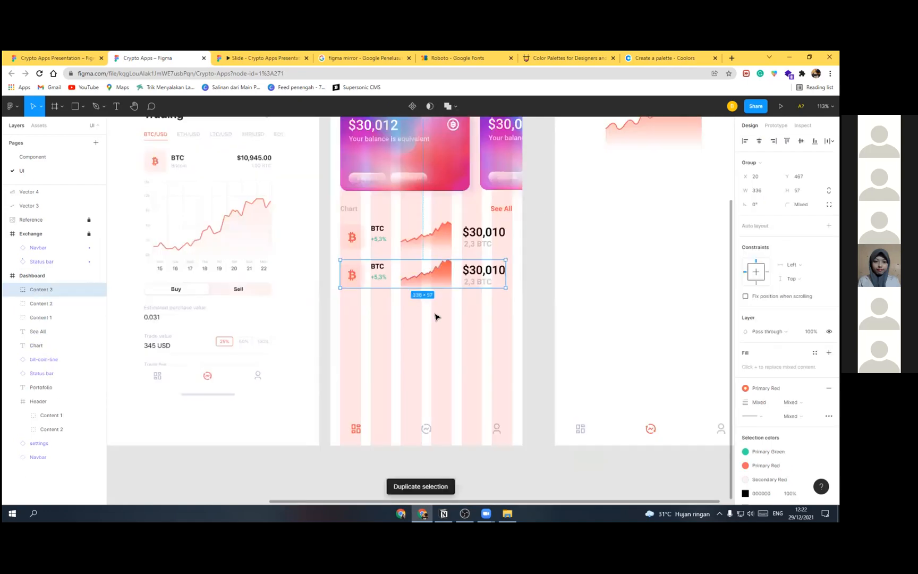
pyautogui.moveTo(438, 280); pyautogui.dragTo(437, 317)
pyautogui.hotkey('ctrl', 'd')
pyautogui.hotkey('ctrl', 'd')
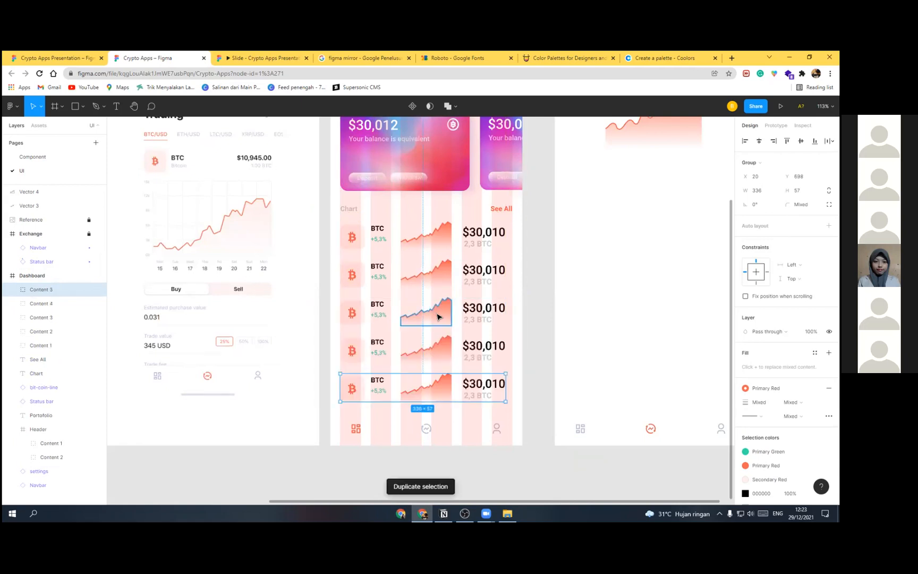
# Step: Select the Dashboard frame and hide its column layout grid
pyautogui.click(509, 417)
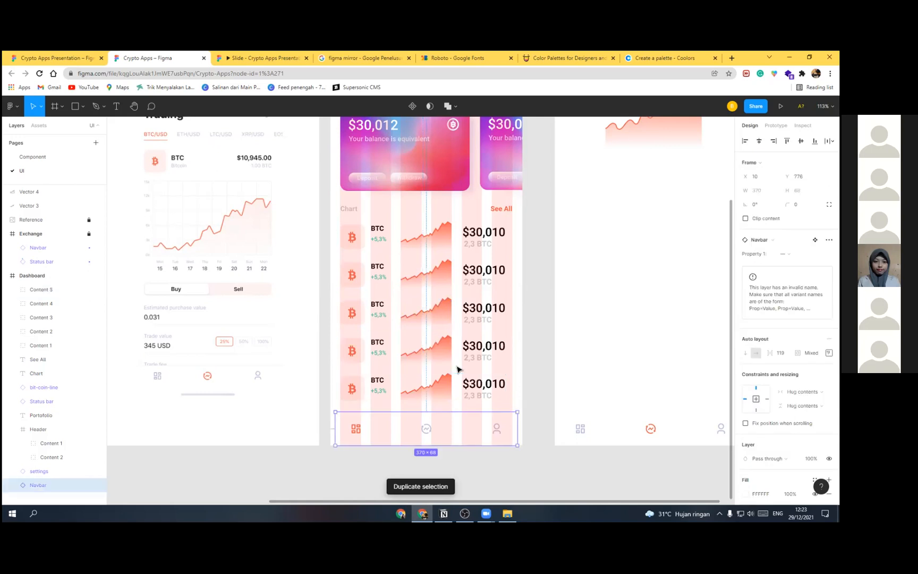
pyautogui.scroll(-2, 444, 313)
pyautogui.scroll(2, 329, 257)
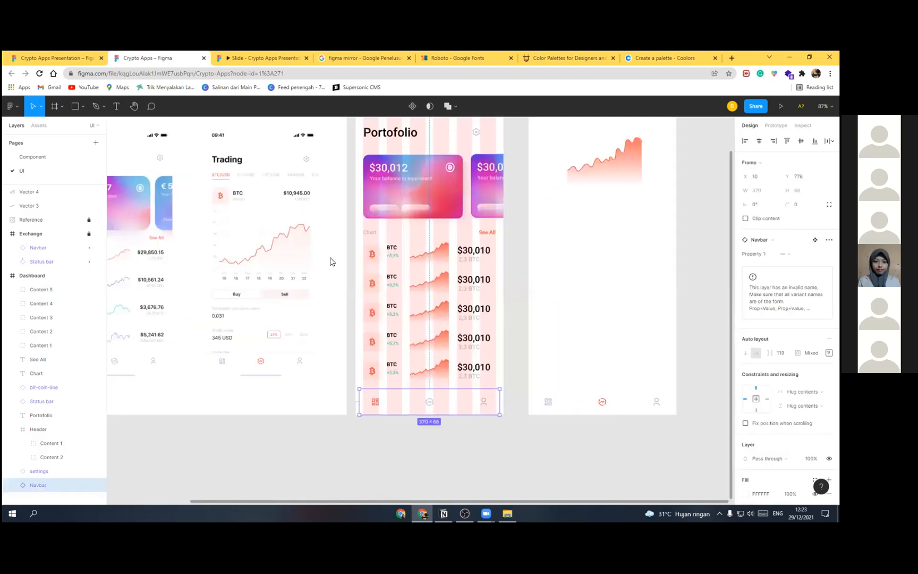
pyautogui.click(41, 236)
pyautogui.click(92, 277)
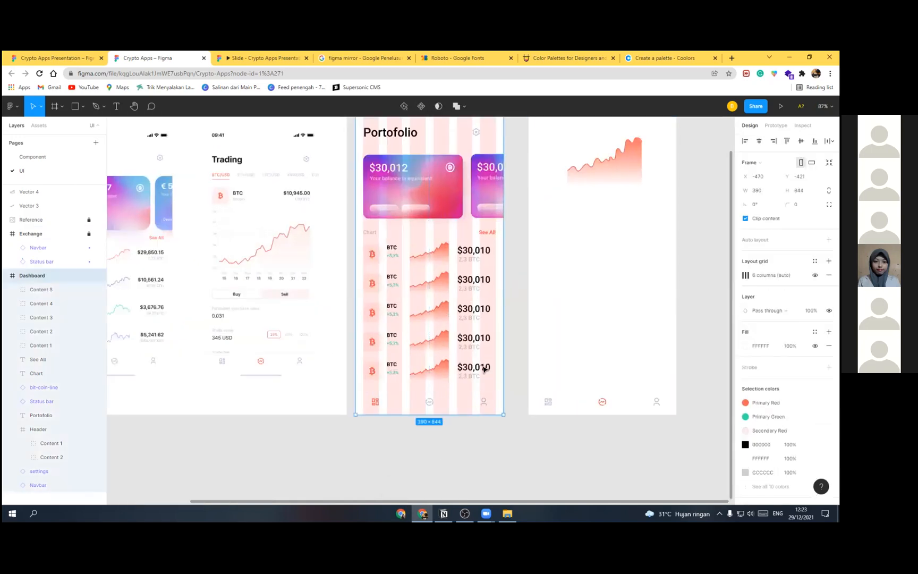
pyautogui.scroll(-2, 457, 382)
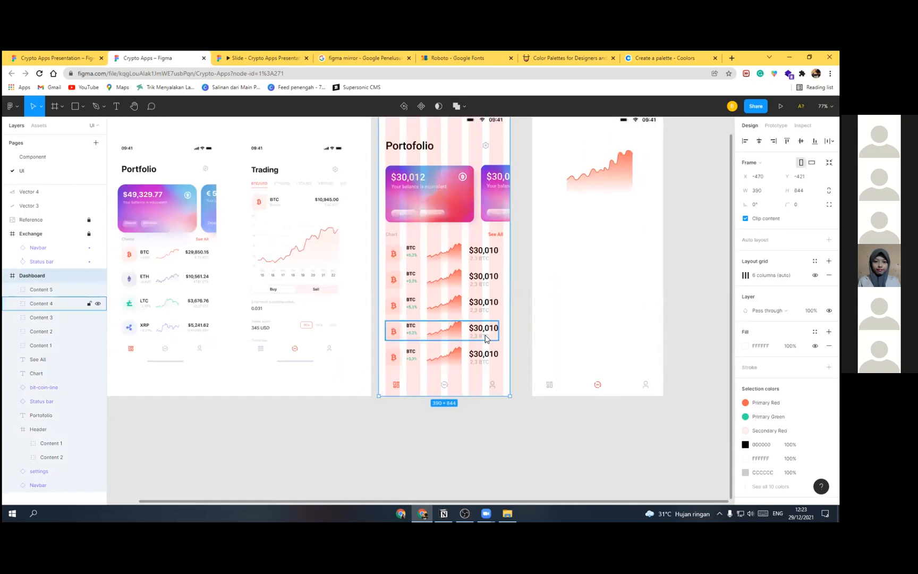
pyautogui.hotkey('ctrl', 'shift', '4')
# Step: Give the Dashboard frame's Navbar a drop shadow with Y -4, blur 10 and 15% opacity
pyautogui.click(468, 389)
pyautogui.scroll(3, 471, 430)
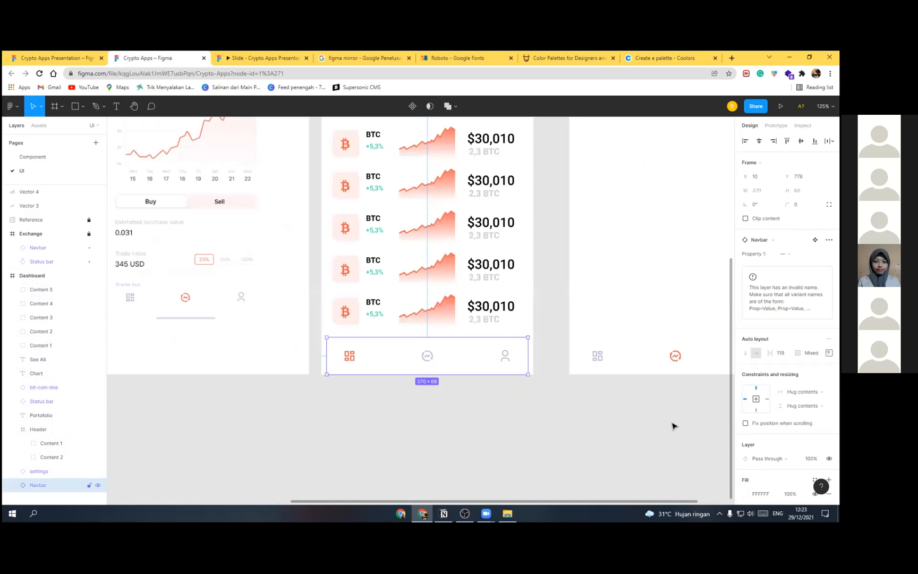
pyautogui.scroll(-3, 786, 319)
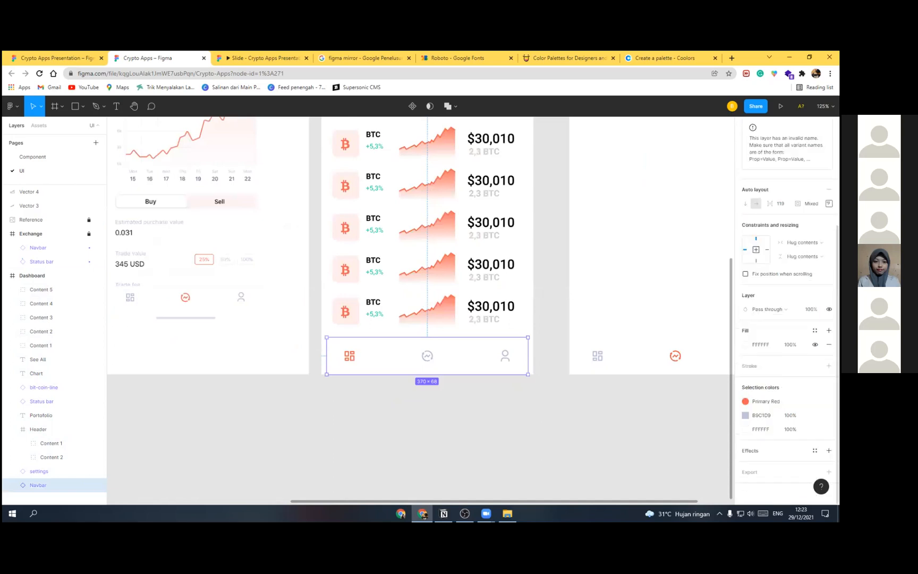
pyautogui.click(828, 450)
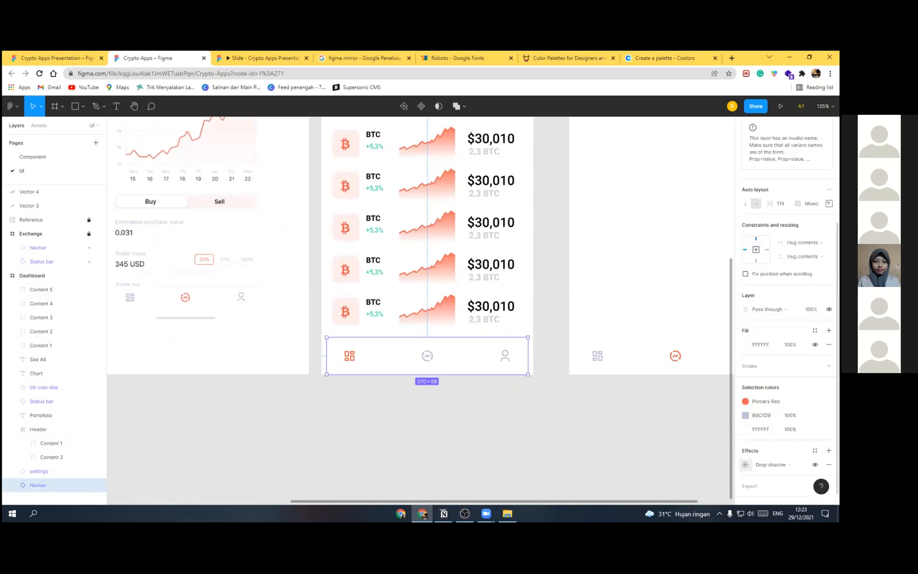
pyautogui.click(745, 465)
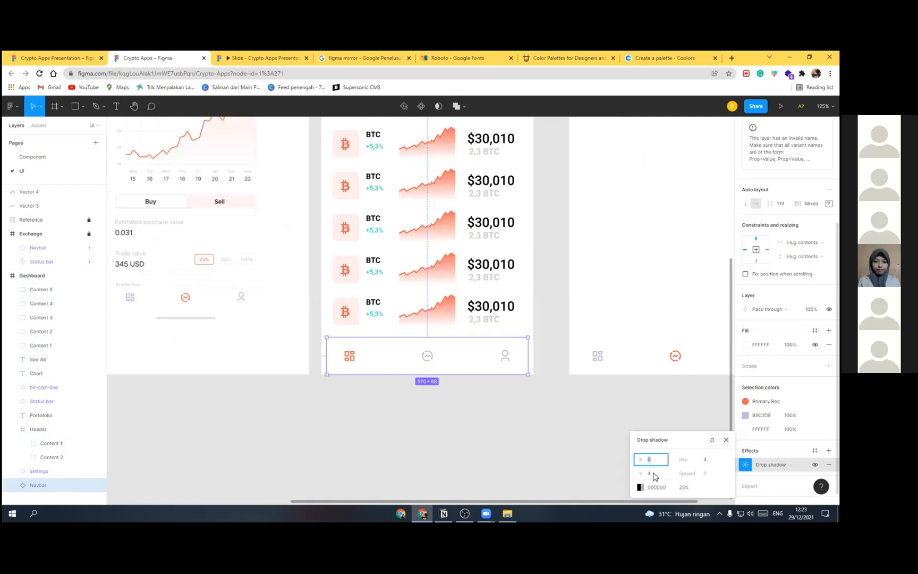
pyautogui.click(653, 473)
pyautogui.click(683, 487)
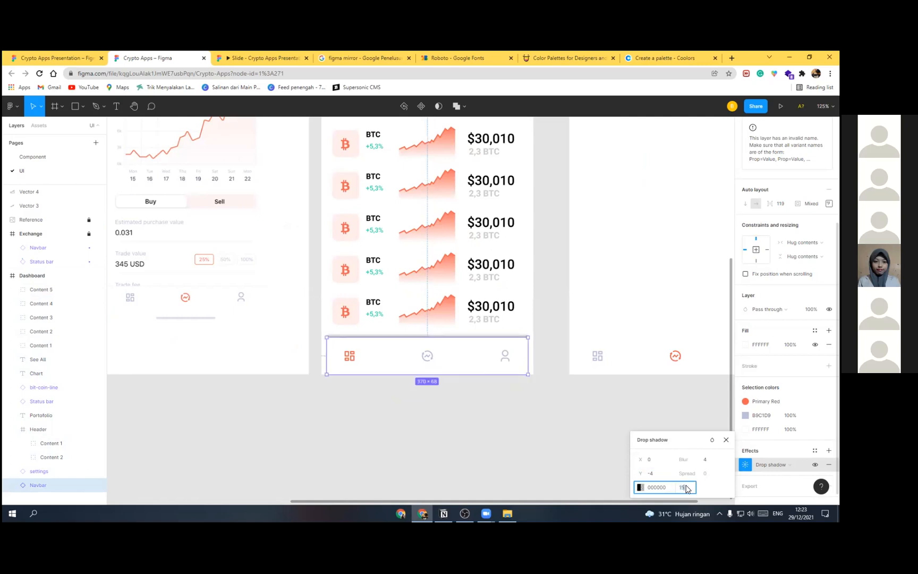
pyautogui.click(706, 462)
pyautogui.write('10')
pyautogui.press('Return')
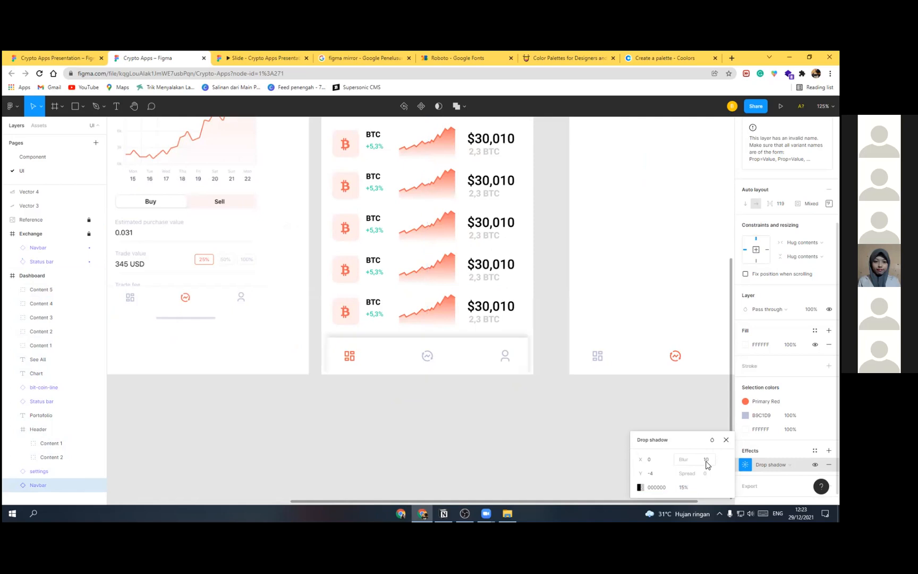
pyautogui.press('Escape')
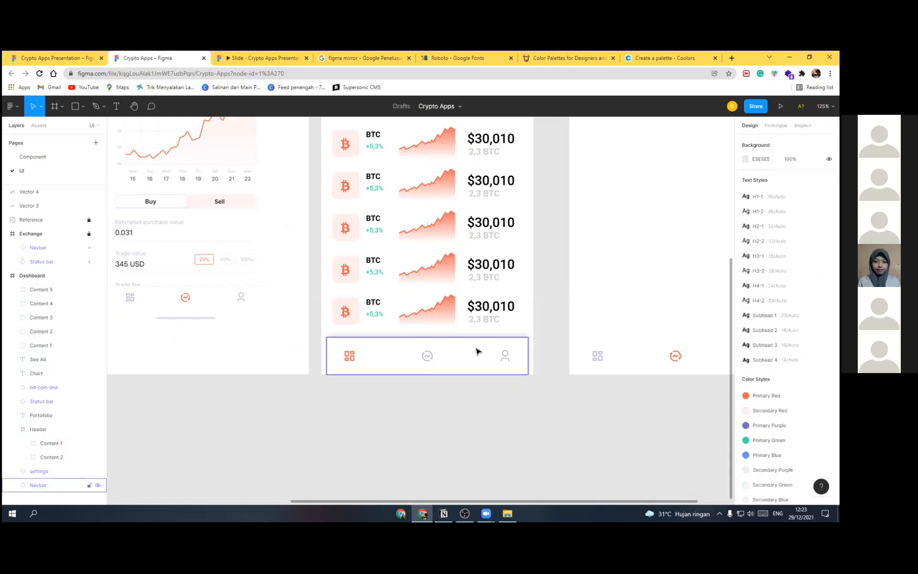
# Step: Widen the Dashboard's Navbar on both sides to span the full 390 px frame width, starting at X 0
pyautogui.click(504, 366)
pyautogui.scroll(3, 504, 365)
pyautogui.moveTo(557, 364); pyautogui.dragTo(555, 365)
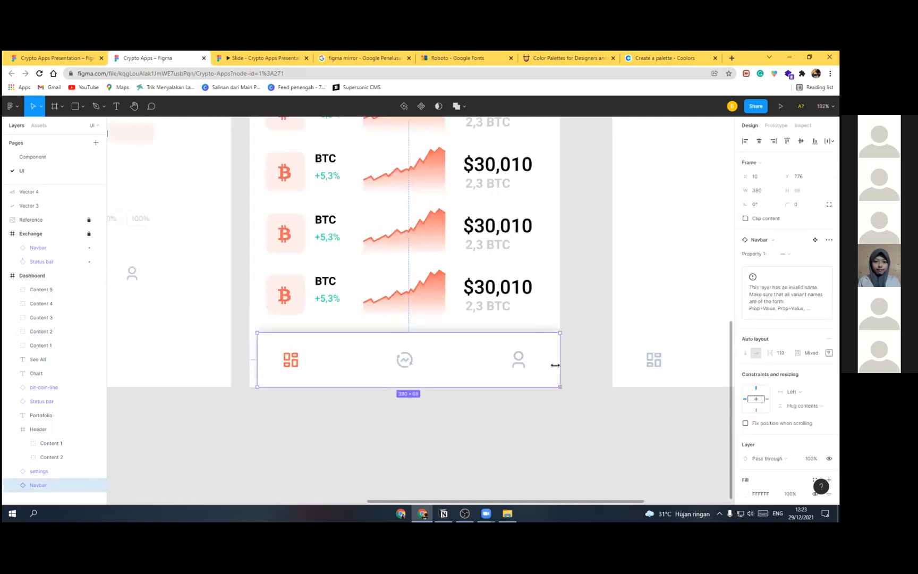
pyautogui.moveTo(252, 358); pyautogui.dragTo(249, 358)
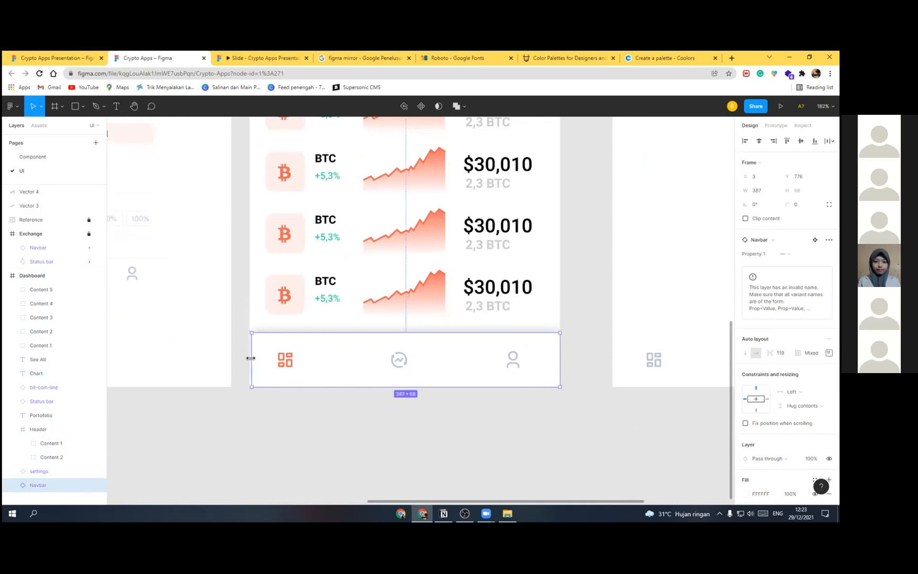
pyautogui.click(457, 402)
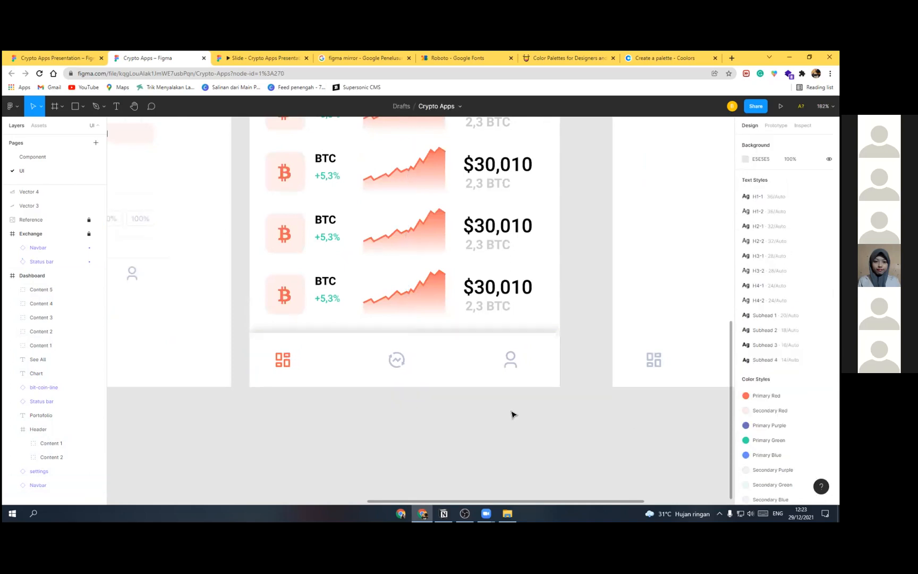
pyautogui.scroll(-5, 549, 410)
pyautogui.hscroll(3, 440, 449)
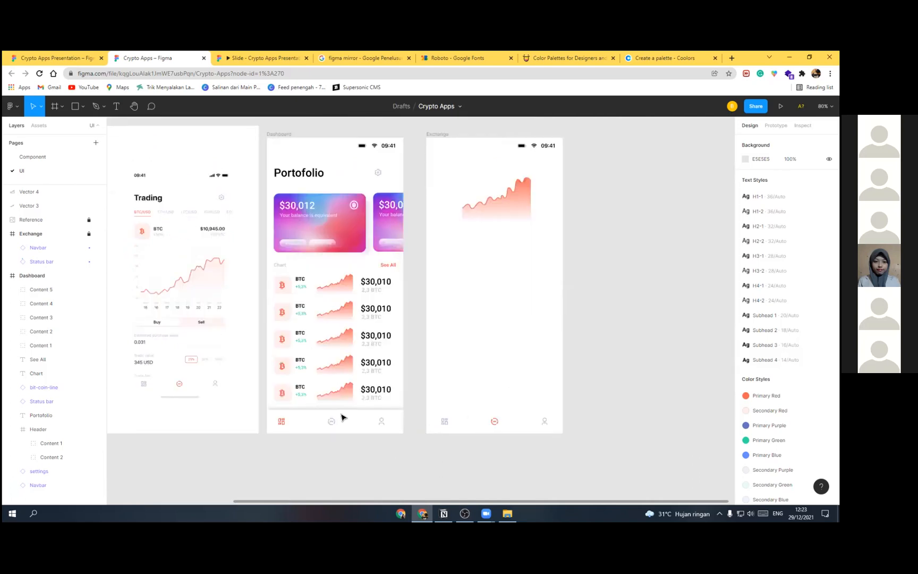
# Step: Unlock the Exchange frame, collapse the Dashboard layers and select the Exchange Navbar
pyautogui.scroll(2, 349, 448)
pyautogui.click(368, 417)
pyautogui.scroll(2, 375, 403)
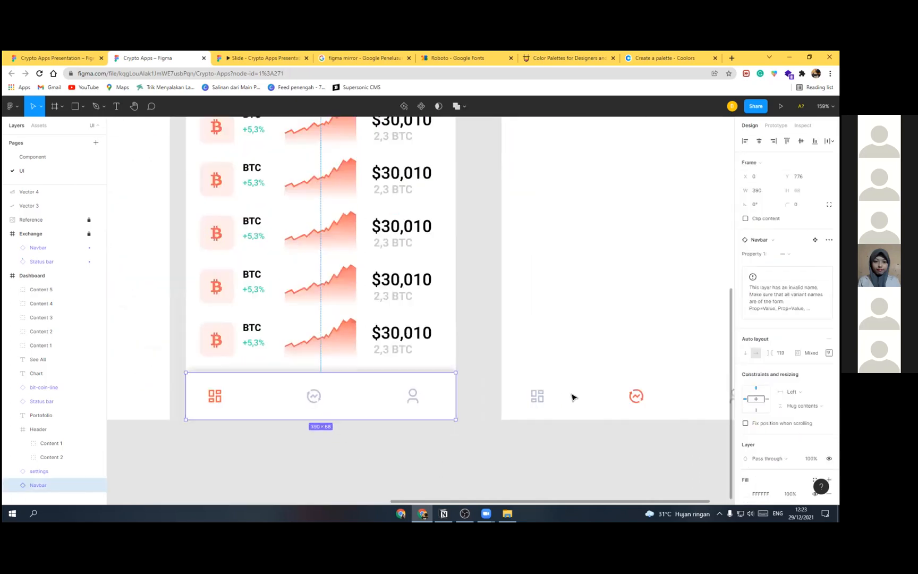
pyautogui.click(88, 234)
pyautogui.click(7, 276)
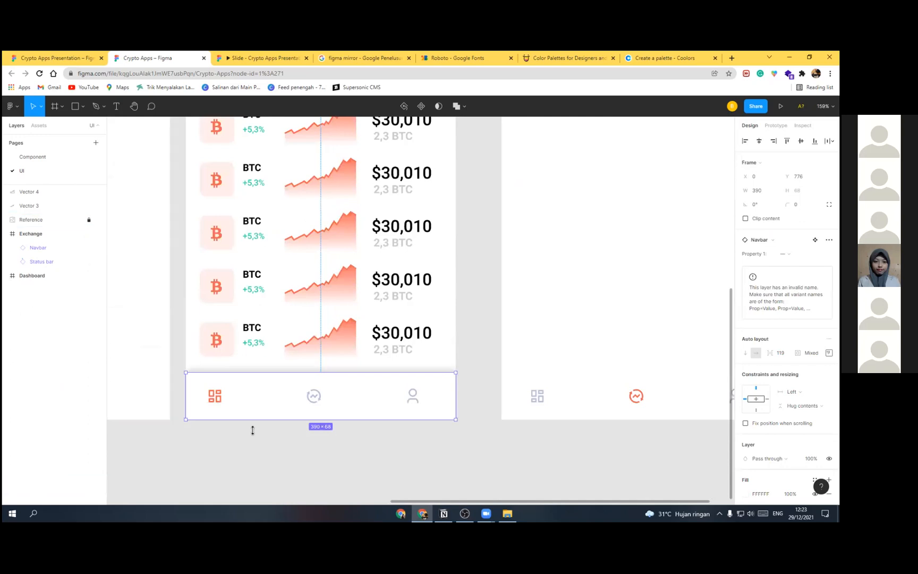
pyautogui.click(340, 372)
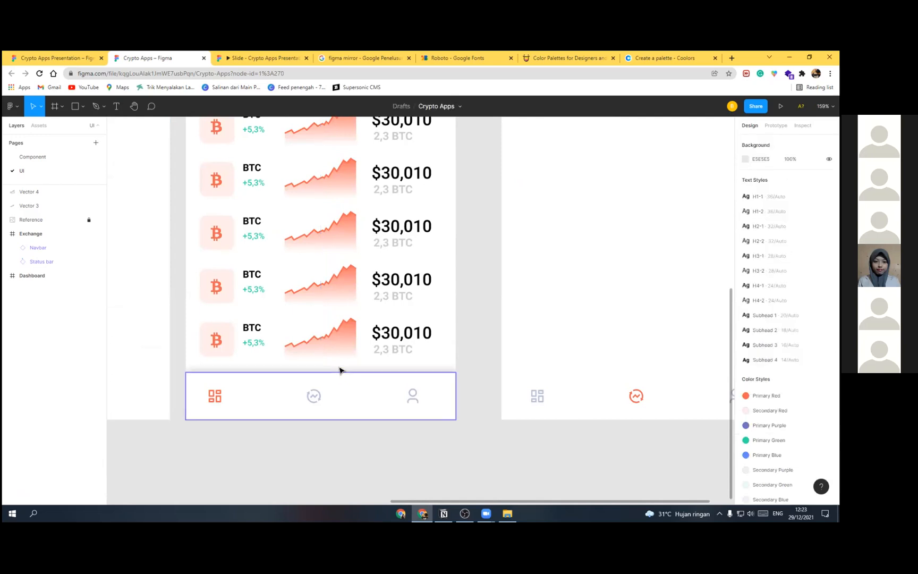
pyautogui.click(603, 370)
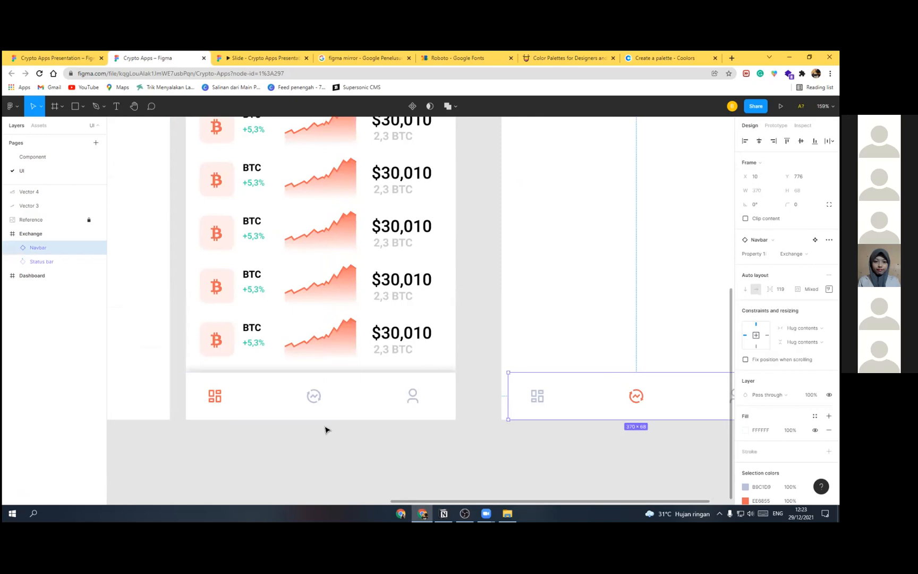
pyautogui.click(356, 396)
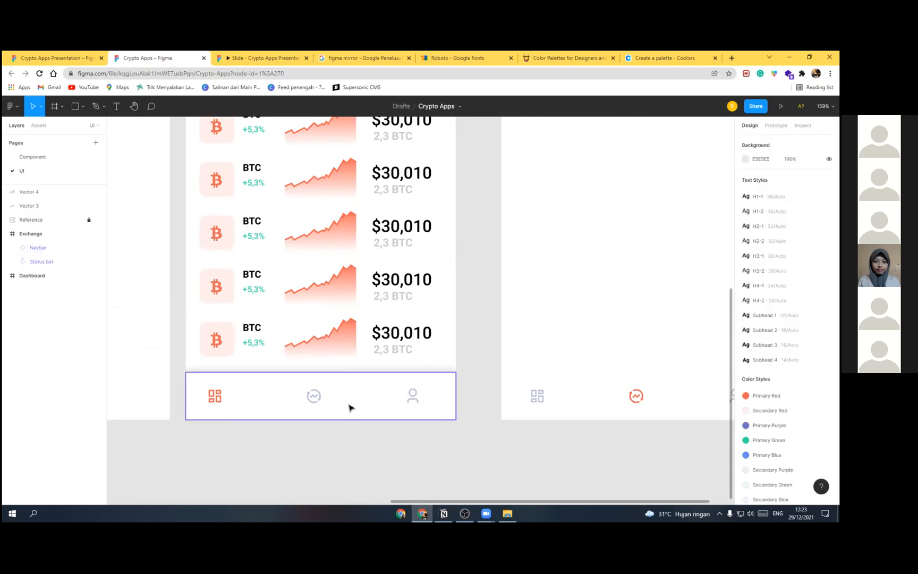
# Step: Undo the Exchange frame unlocking and the widening of the Dashboard's Navbar
pyautogui.hotkey('ctrl', 'z')
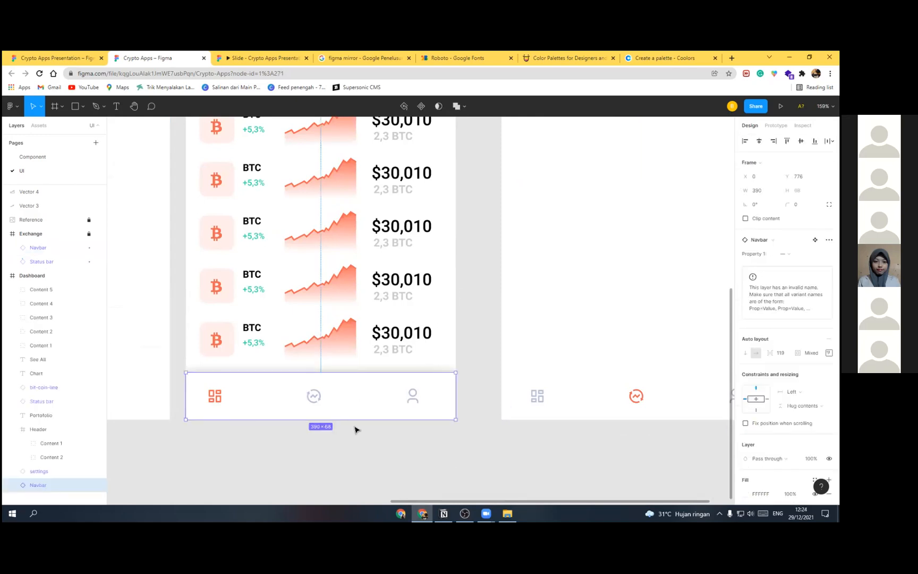
pyautogui.hotkey('shift', 'Right')
pyautogui.hotkey('ctrl', 'shift', 'Left')
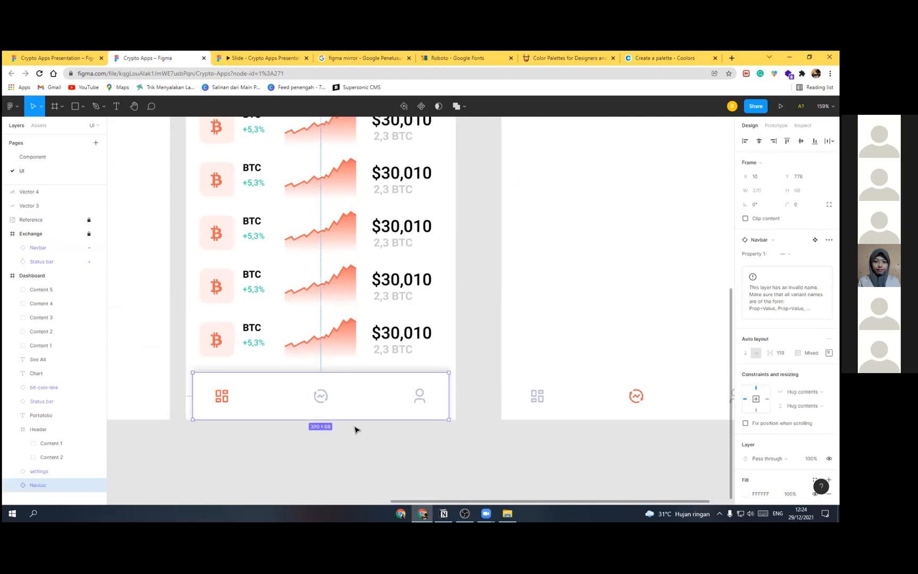
# Step: On the Component page, add a drop shadow to all three Navbar variants at once
pyautogui.click(33, 157)
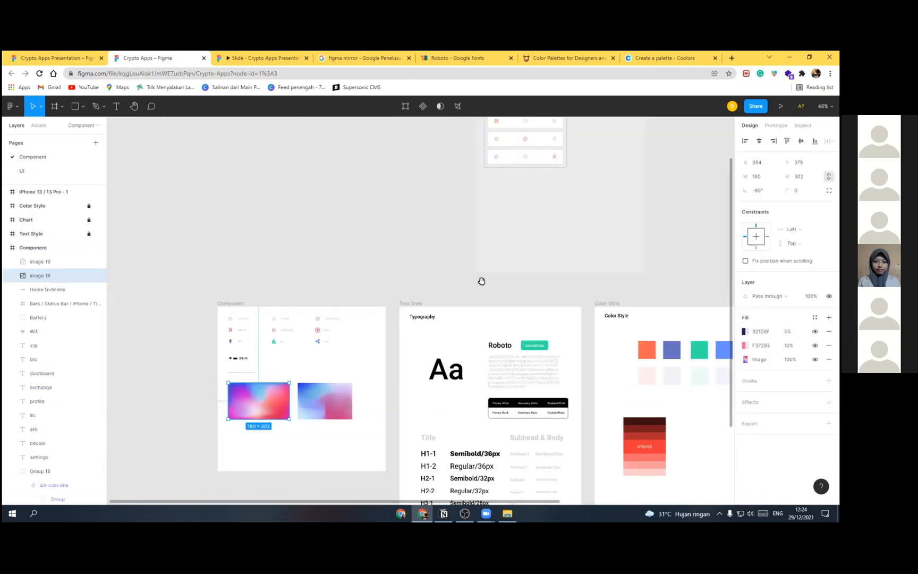
pyautogui.scroll(3, 280, 255)
pyautogui.hscroll(5, 280, 255)
pyautogui.scroll(3, 280, 255)
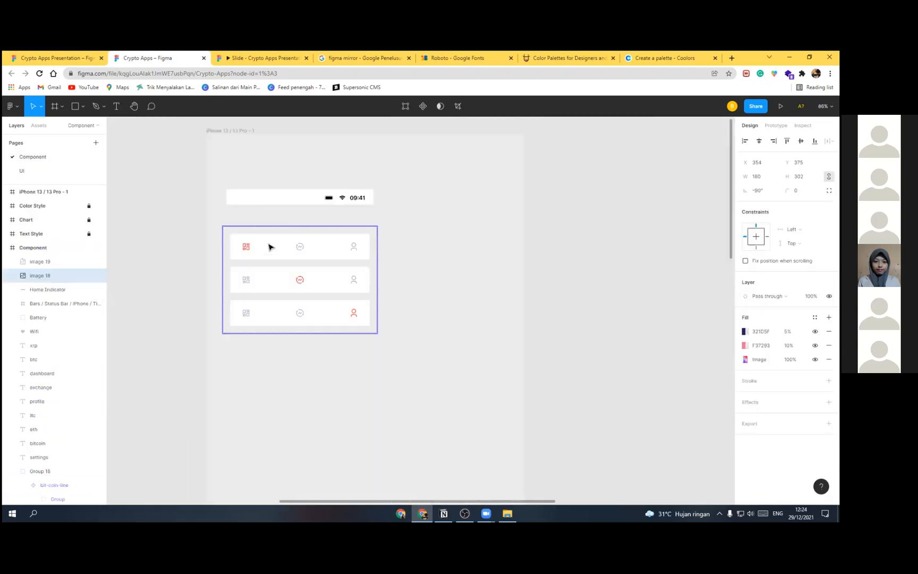
pyautogui.click(280, 251)
pyautogui.scroll(1, 266, 250)
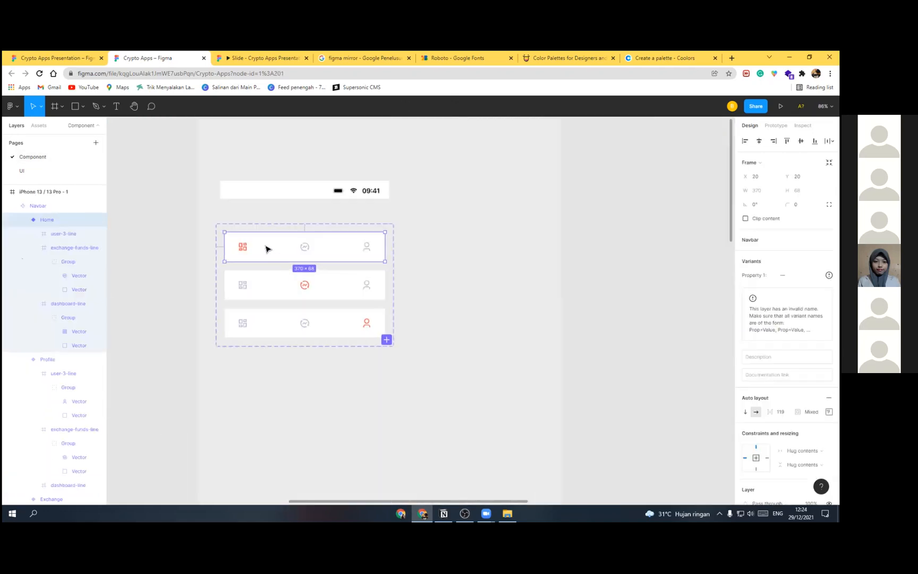
pyautogui.scroll(3, 268, 249)
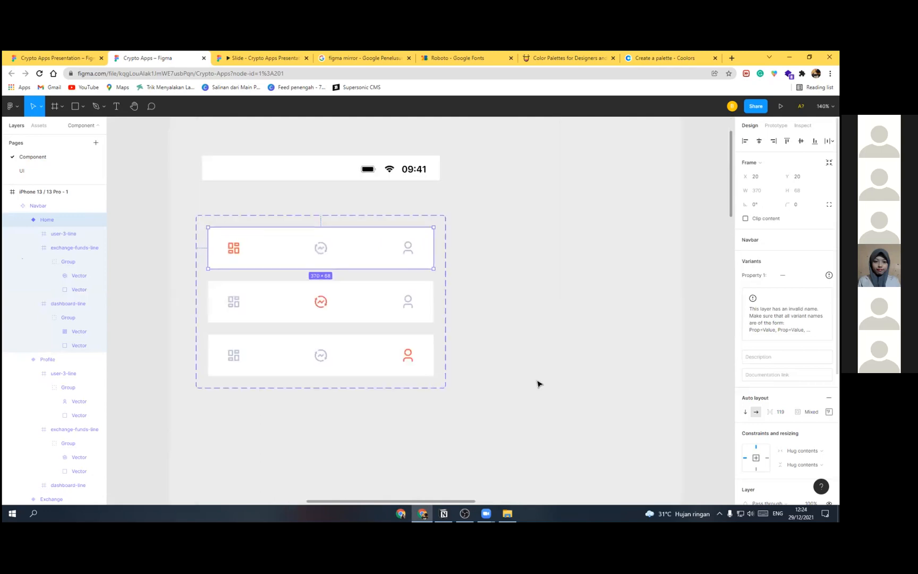
pyautogui.scroll(-5, 786, 371)
pyautogui.hotkey('ctrl', 'a')
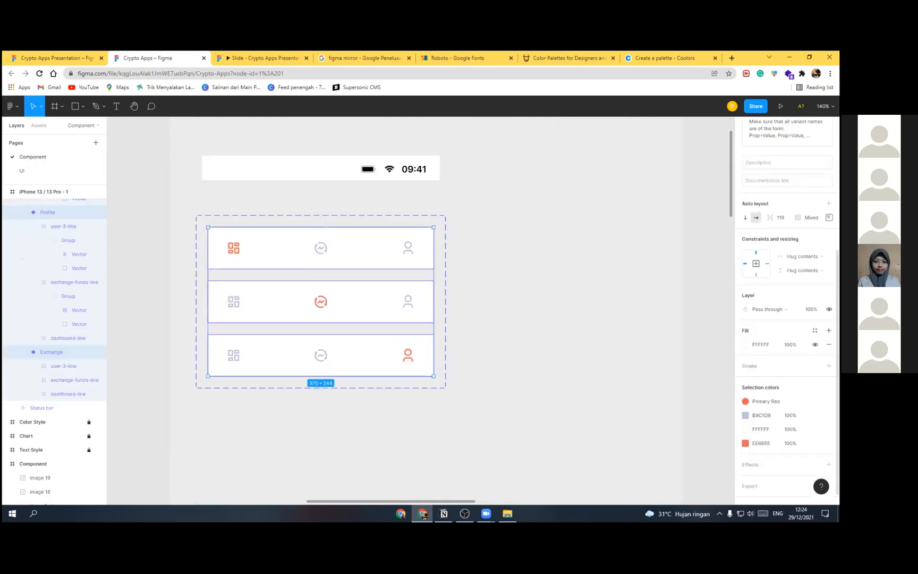
pyautogui.scroll(-1, 786, 472)
pyautogui.click(828, 451)
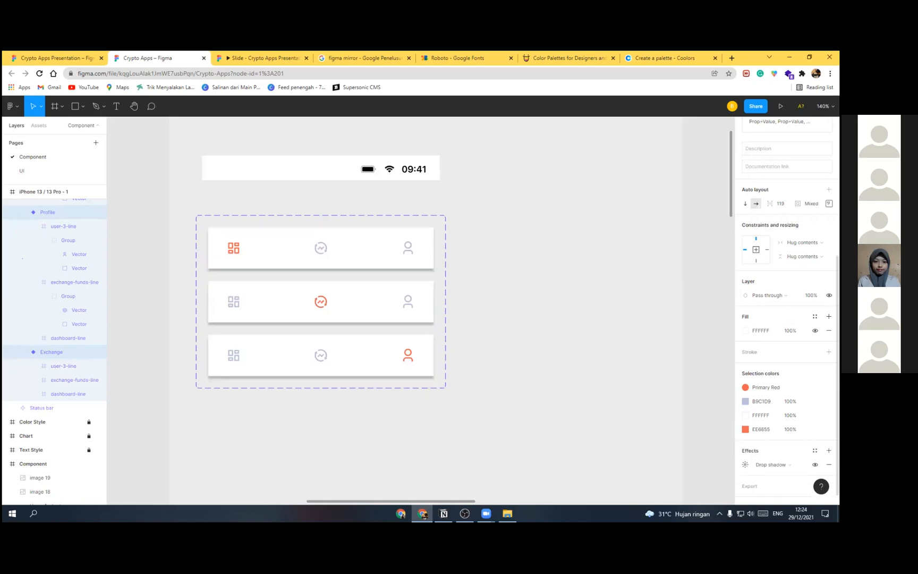
# Step: Set the Navbar variants' drop shadow to Y -4, blur 10 and 10% opacity, and return to the UI page
pyautogui.click(746, 465)
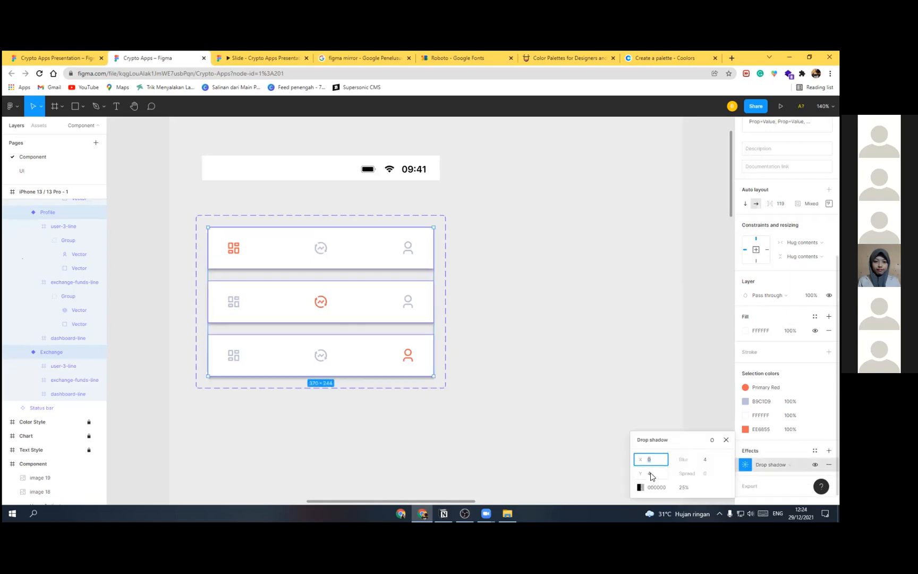
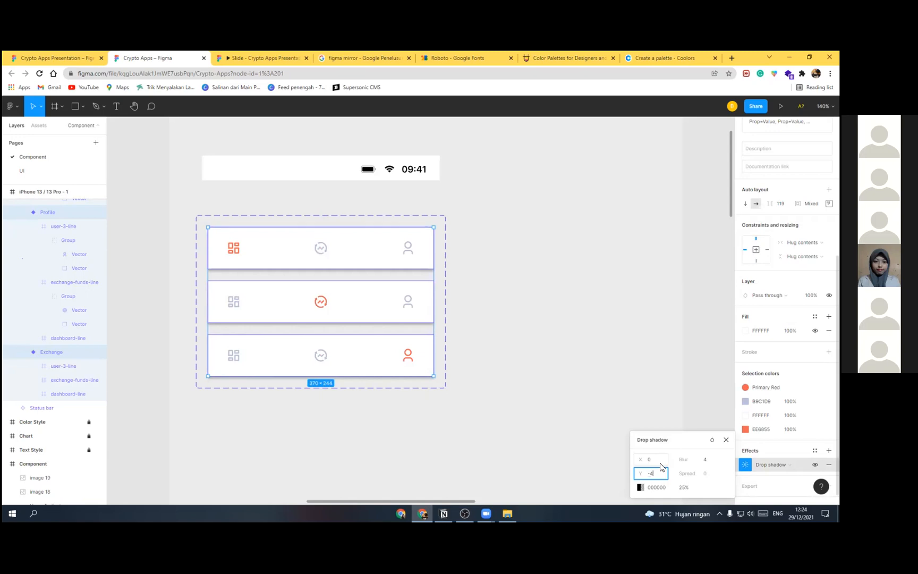
pyautogui.press('Return')
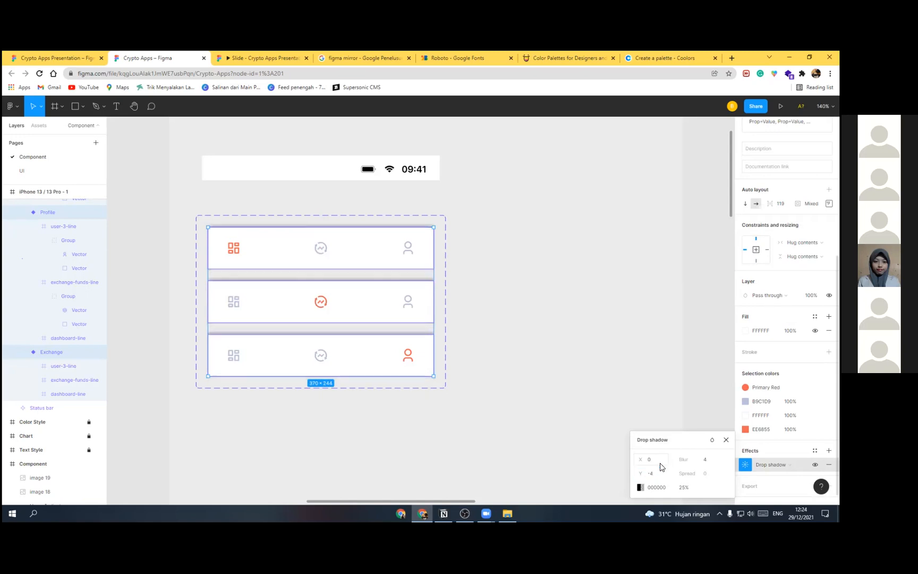
pyautogui.click(707, 462)
pyautogui.write('10')
pyautogui.press('Return')
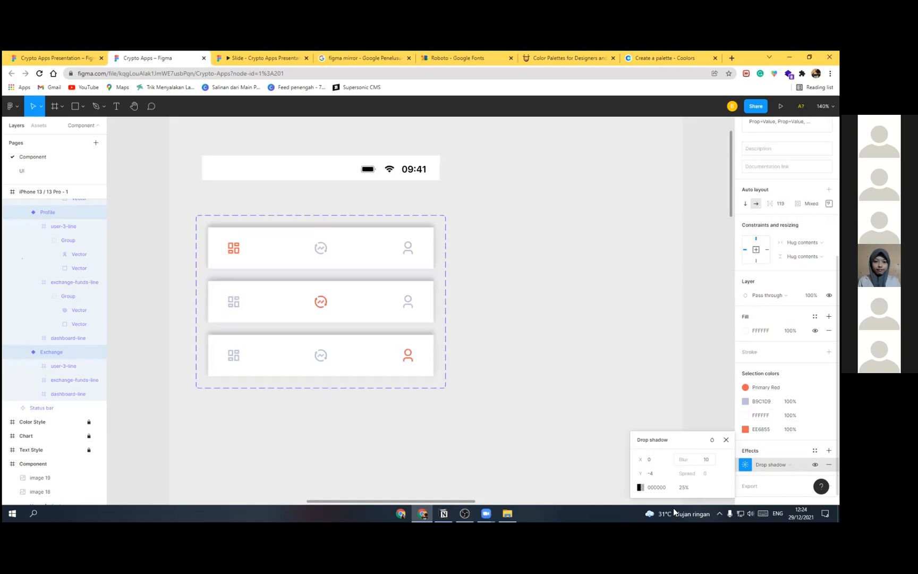
pyautogui.click(691, 491)
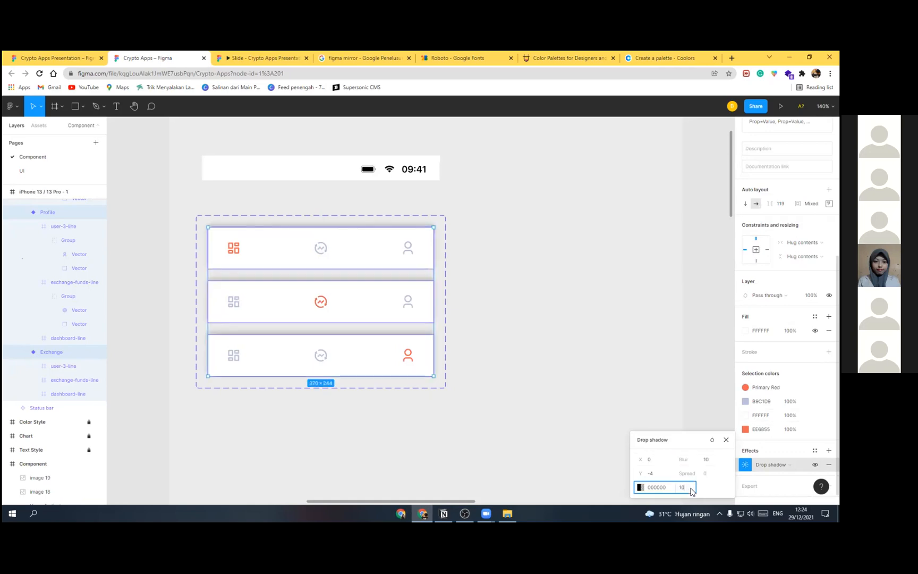
pyautogui.write('10')
pyautogui.press('Return')
pyautogui.click(649, 393)
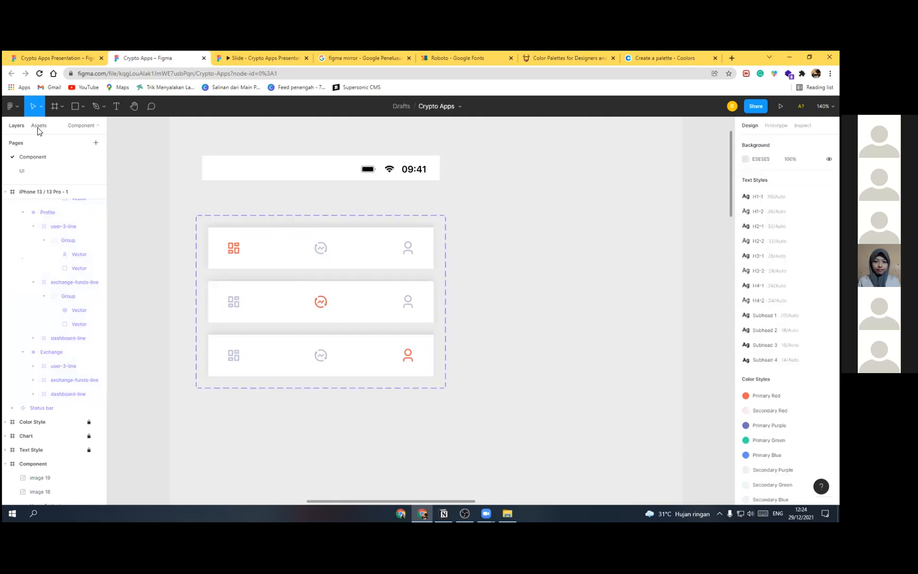
pyautogui.click(38, 173)
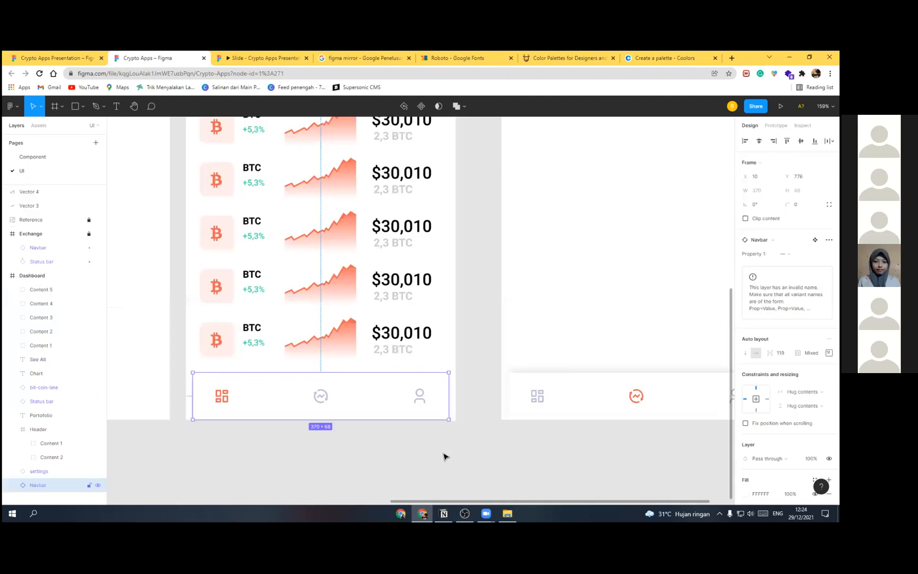
# Step: Set the Y offset of the Dashboard Navbar's drop shadow to -4
pyautogui.press('Escape')
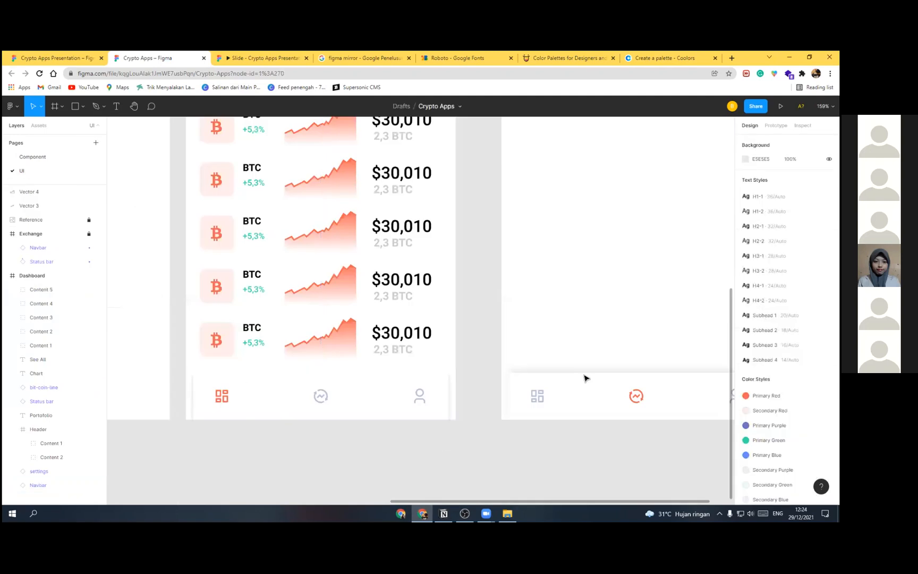
pyautogui.click(351, 396)
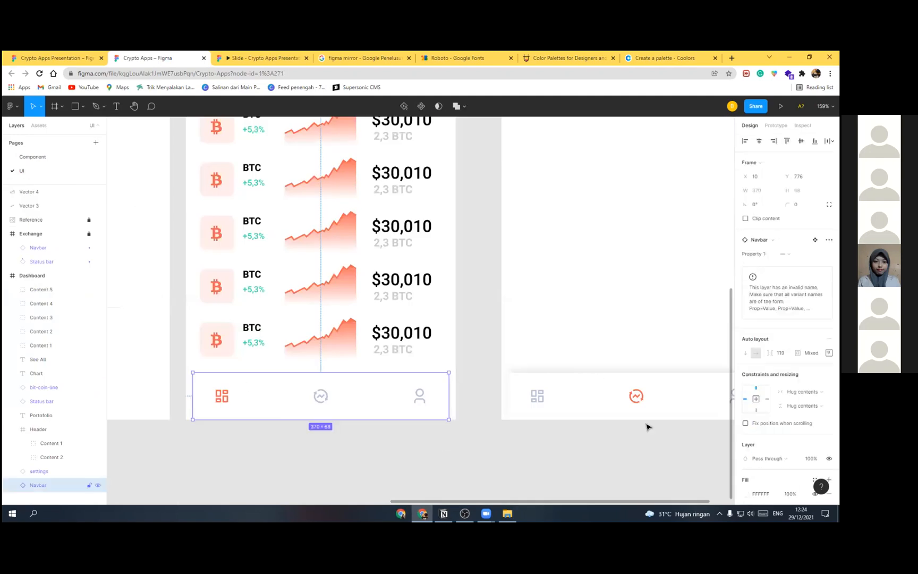
pyautogui.scroll(-1, 786, 319)
pyautogui.scroll(-4, 750, 454)
pyautogui.click(750, 455)
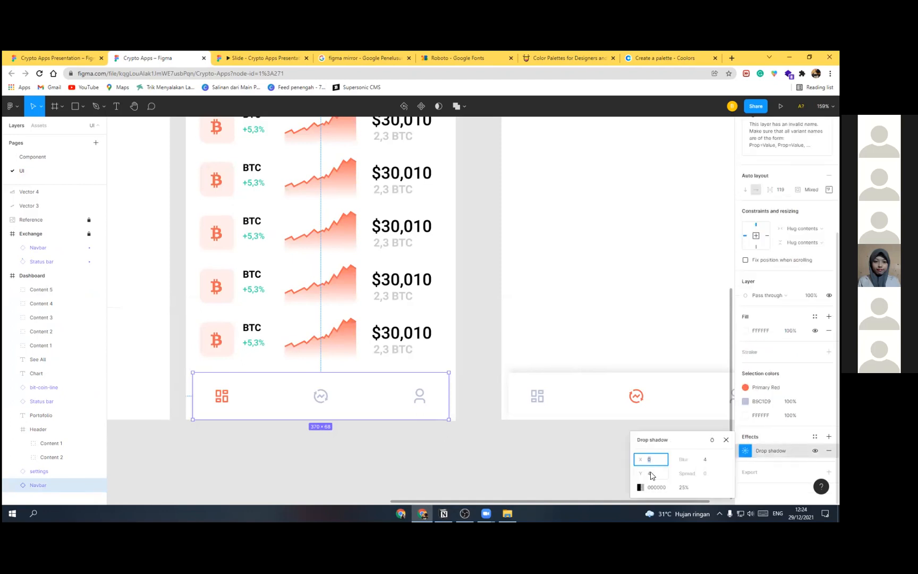
pyautogui.click(647, 475)
pyautogui.write('-4')
pyautogui.press('Return')
pyautogui.click(565, 384)
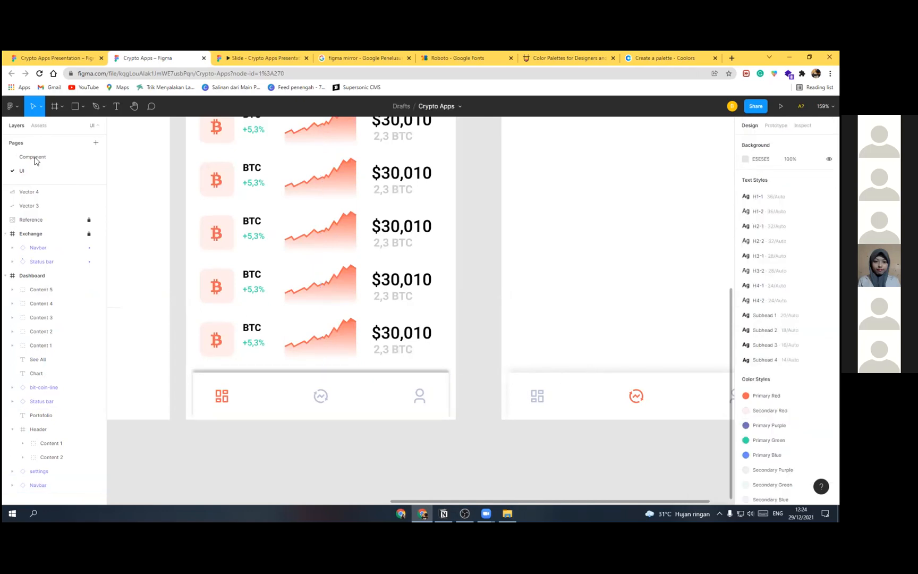
pyautogui.click(398, 397)
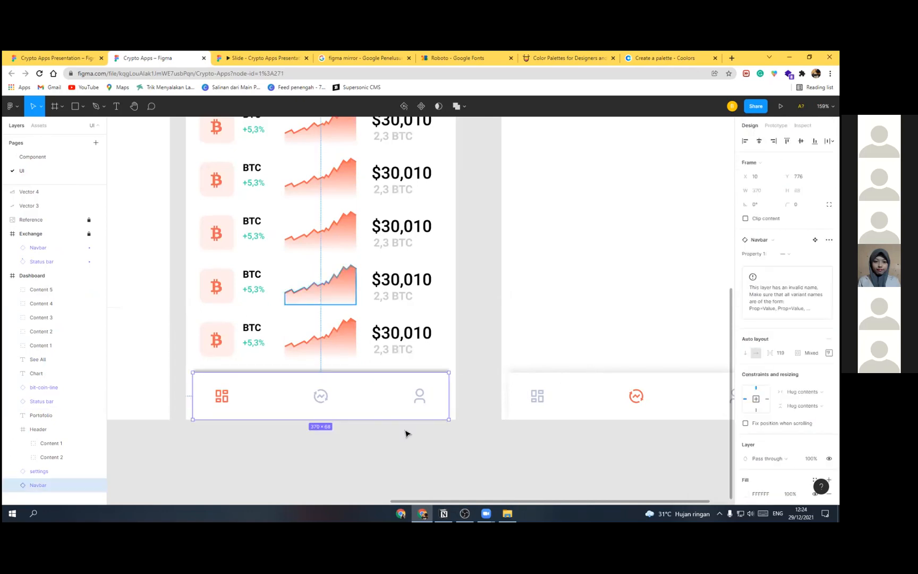
pyautogui.click(356, 437)
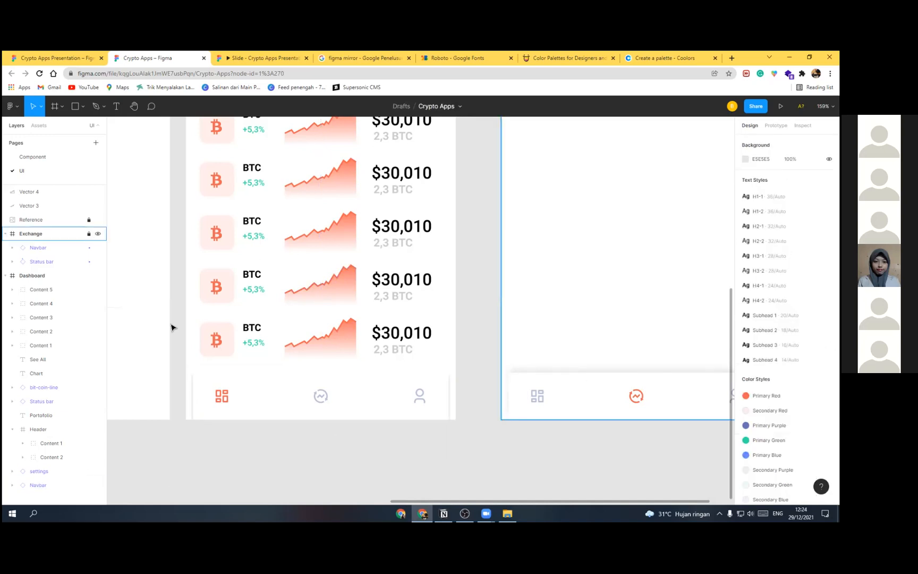
# Step: Set the Dashboard Navbar's drop shadow to Y -4, blur 10 and 10% opacity
pyautogui.click(371, 395)
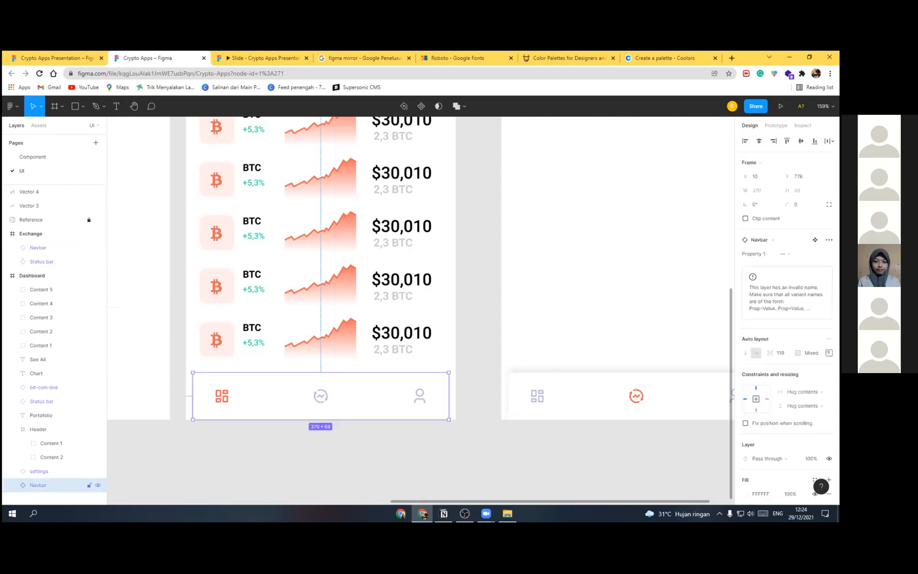
pyautogui.scroll(-1, 420, 356)
pyautogui.scroll(-3, 320, 255)
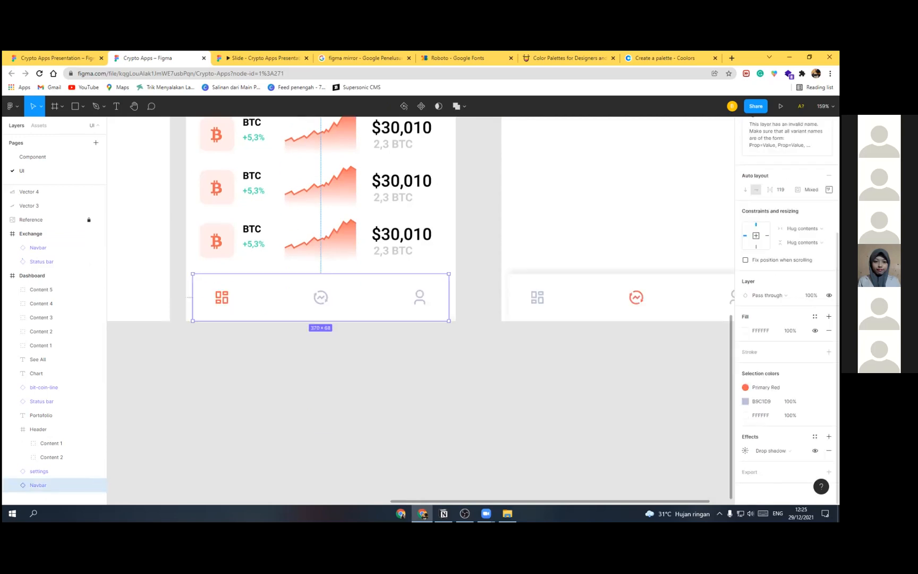
pyautogui.click(744, 451)
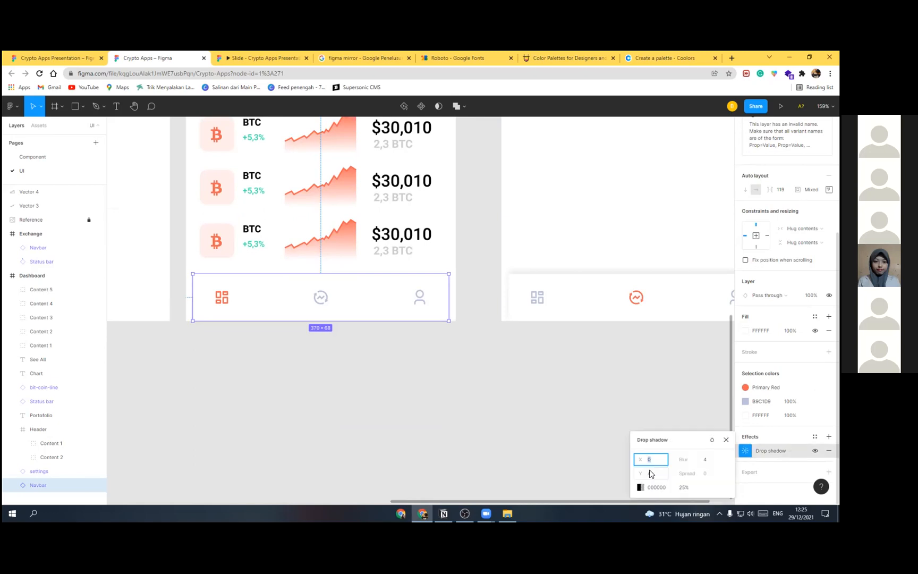
pyautogui.press('Tab')
pyautogui.write('-4')
pyautogui.press('Tab')
pyautogui.write('10')
pyautogui.press('Tab')
pyautogui.press('Tab')
pyautogui.press('Tab')
pyautogui.write('10')
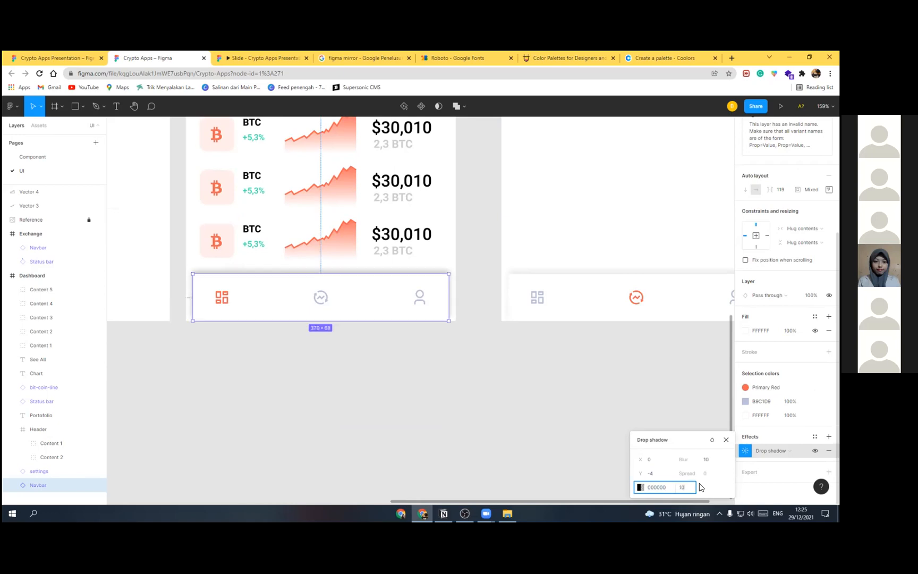
pyautogui.press('Return')
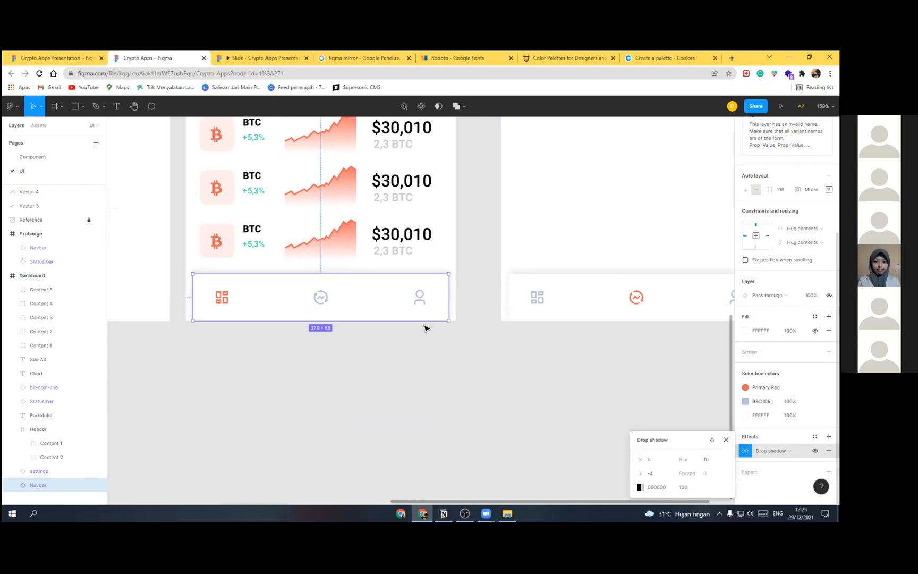
# Step: Widen the Navbars of the Dashboard and Exchange screens to the full 390 px frame width
pyautogui.click(573, 303)
pyautogui.click(442, 304)
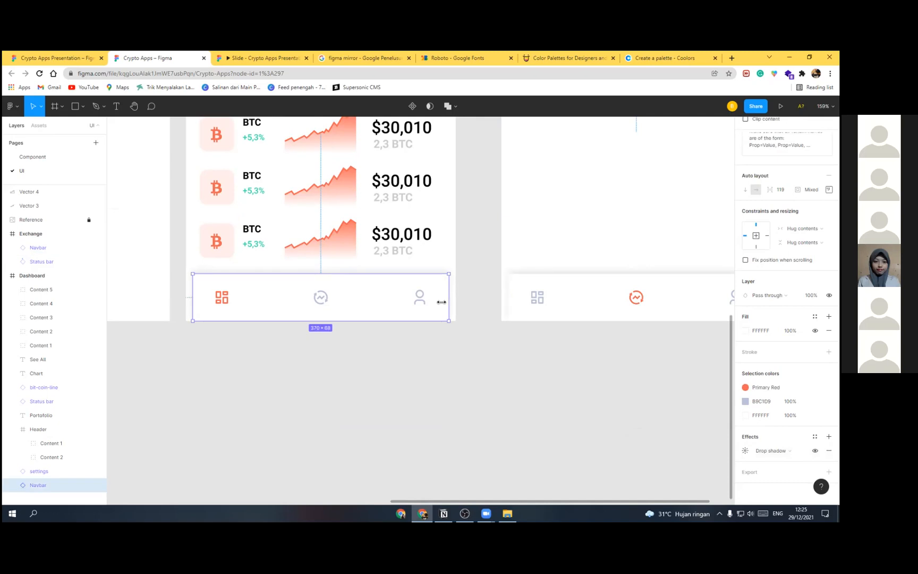
pyautogui.moveTo(192, 294); pyautogui.dragTo(185, 293)
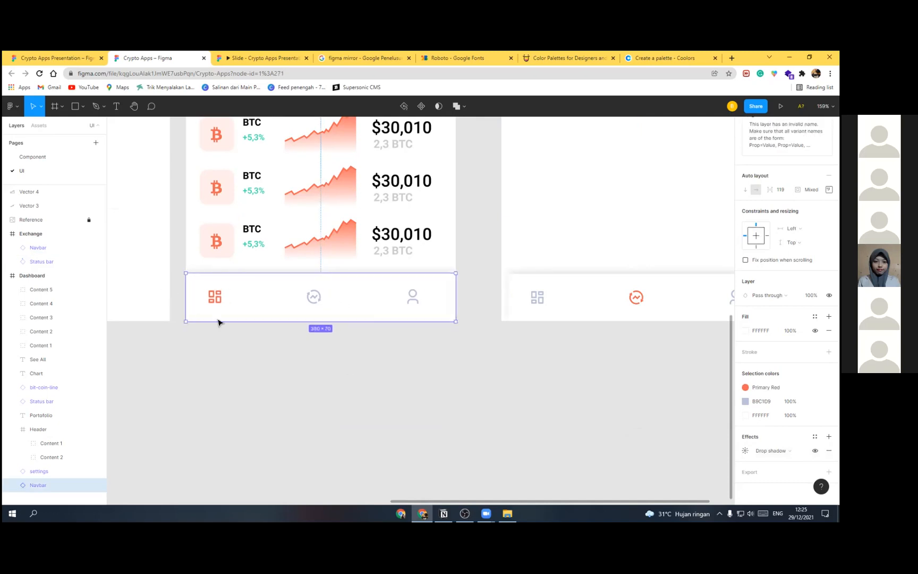
pyautogui.press('-')
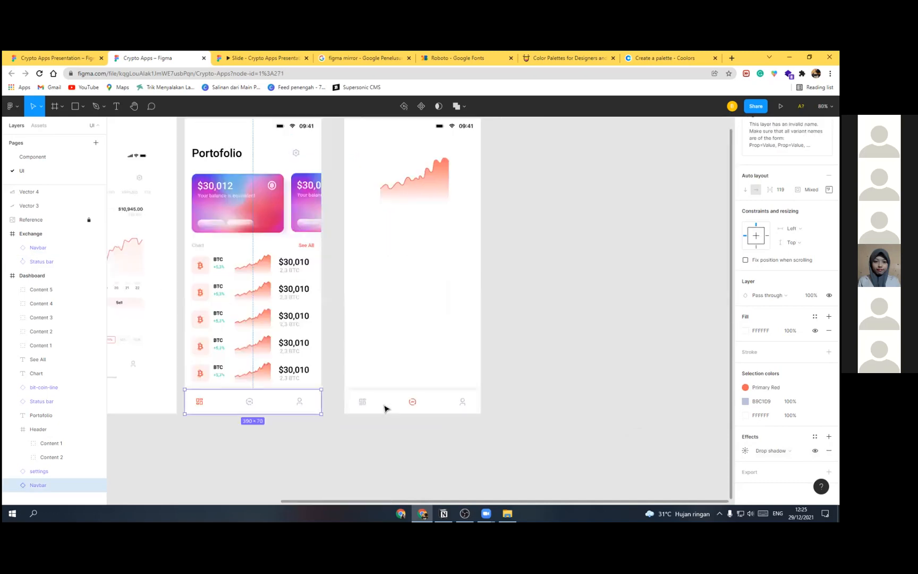
pyautogui.click(349, 405)
pyautogui.moveTo(474, 407); pyautogui.dragTo(482, 399)
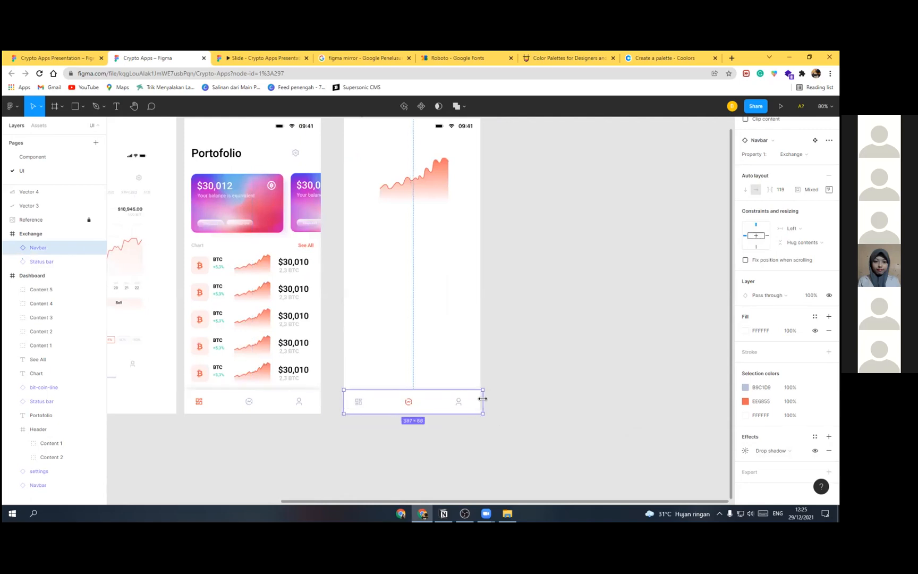
pyautogui.scroll(-3, 507, 316)
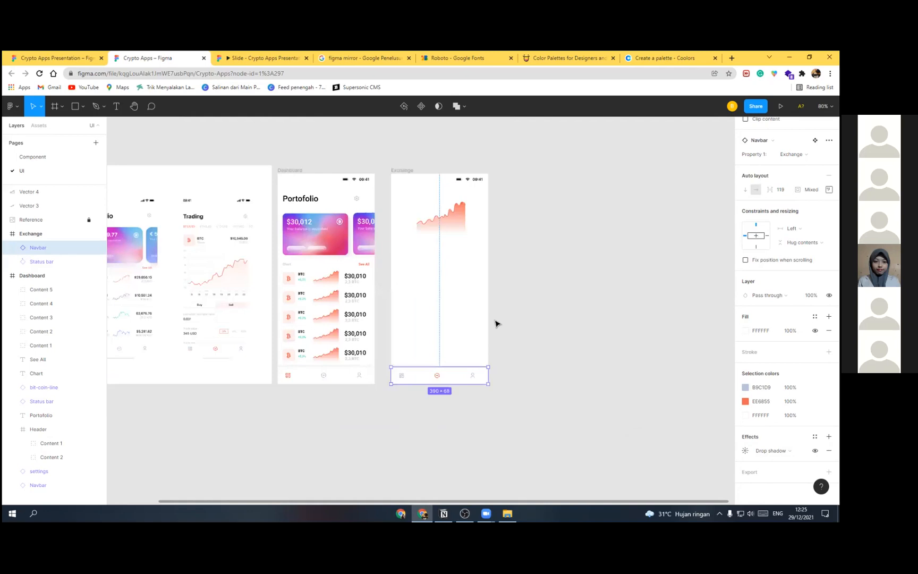
# Step: Copy the Dashboard's Portofolio heading into the upper part of the Exchange frame, at about X 29, Y 89
pyautogui.scroll(-2, 560, 329)
pyautogui.scroll(-1, 559, 324)
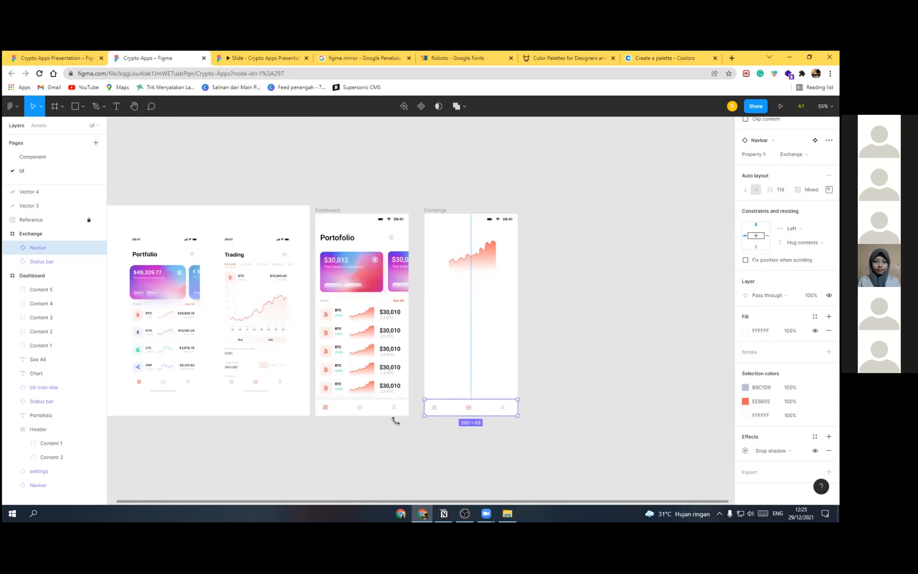
pyautogui.scroll(3, 358, 361)
pyautogui.scroll(2, 357, 359)
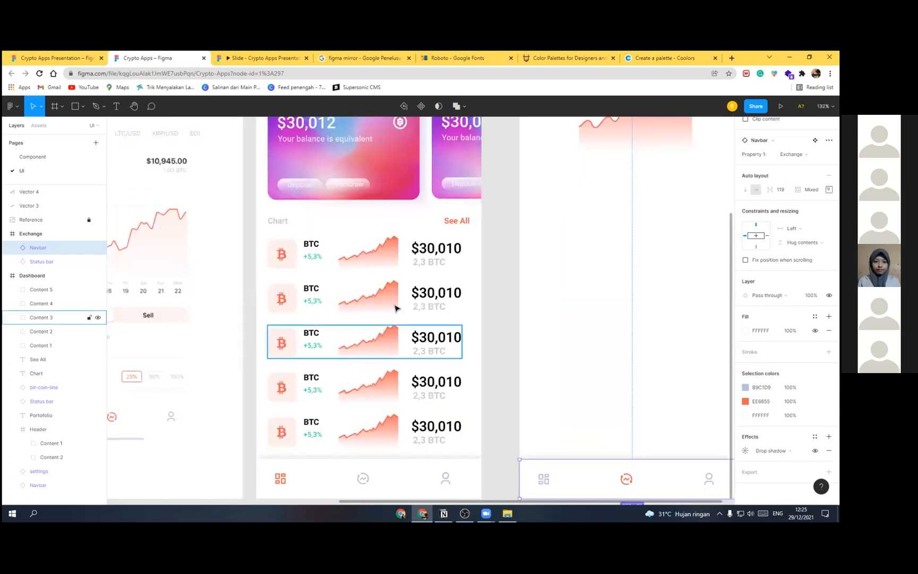
pyautogui.scroll(-5, 375, 290)
pyautogui.scroll(2, 442, 254)
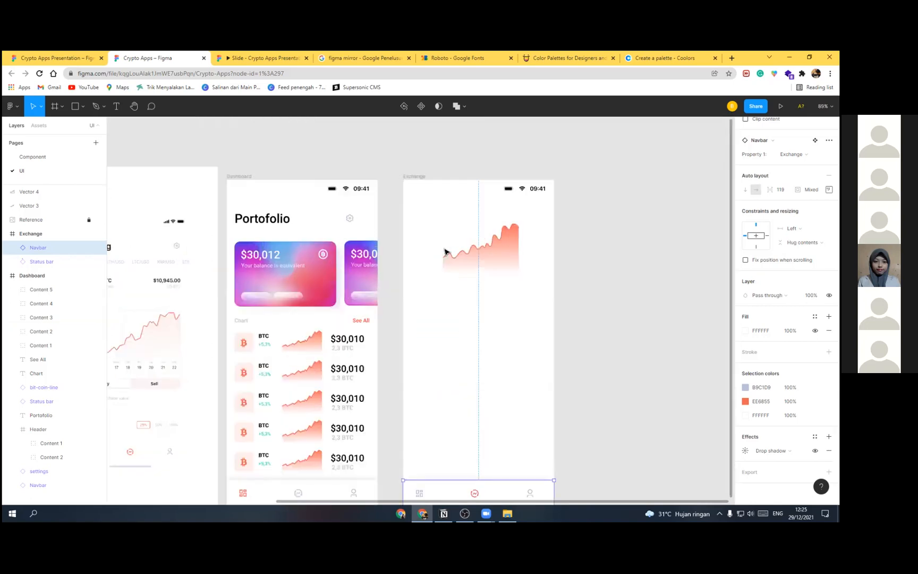
pyautogui.scroll(-1, 442, 252)
pyautogui.click(325, 230)
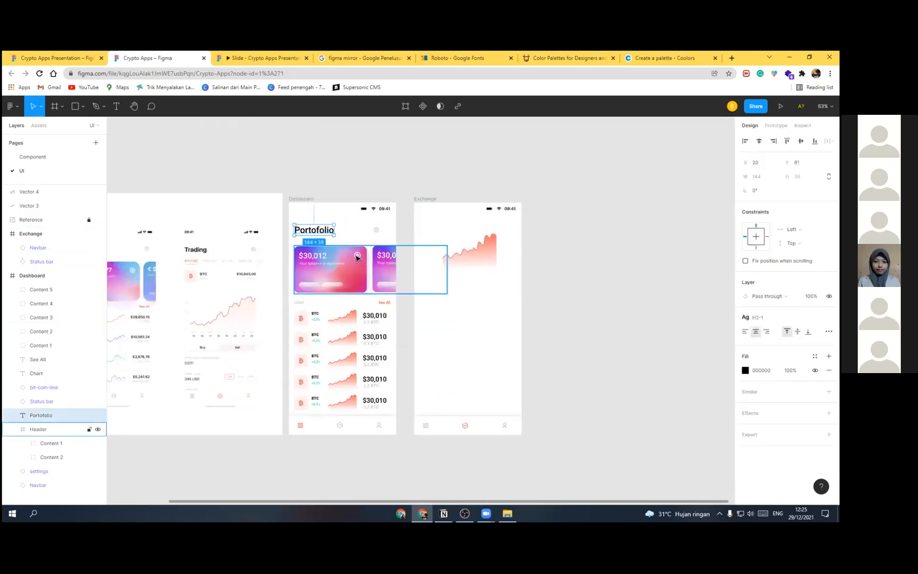
pyautogui.moveTo(430, 234); pyautogui.dragTo(449, 235)
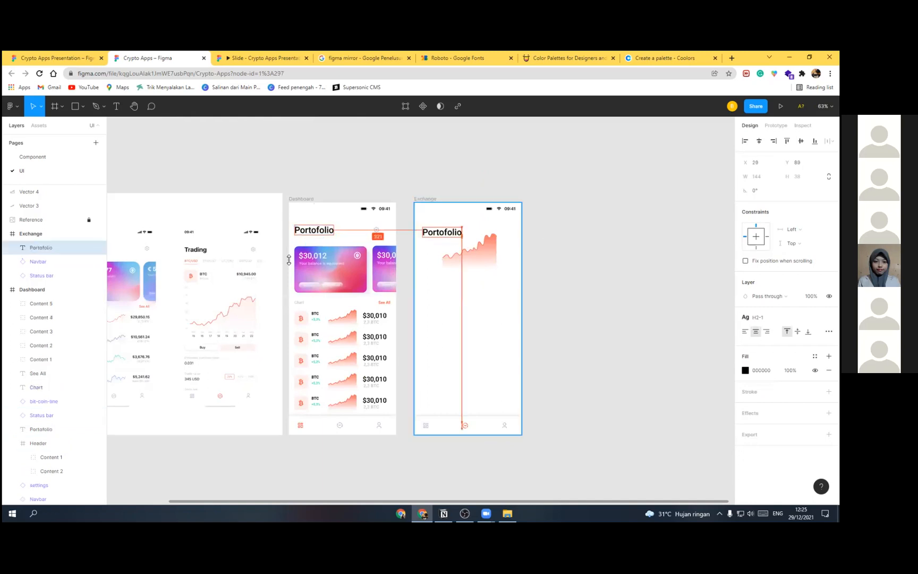
pyautogui.press('Escape')
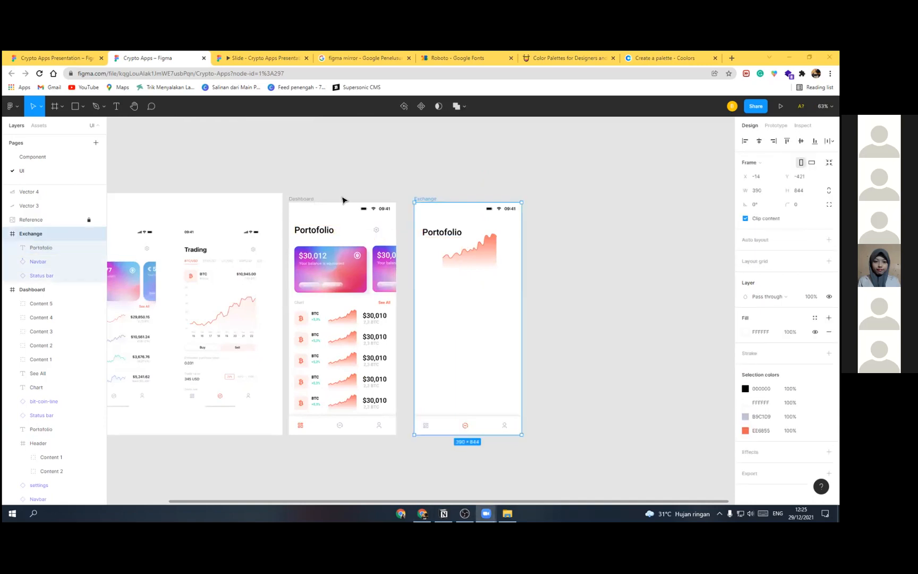
# Step: Align the vertical centres of the Portofolio headings on the Dashboard and Exchange screens
pyautogui.click(429, 232)
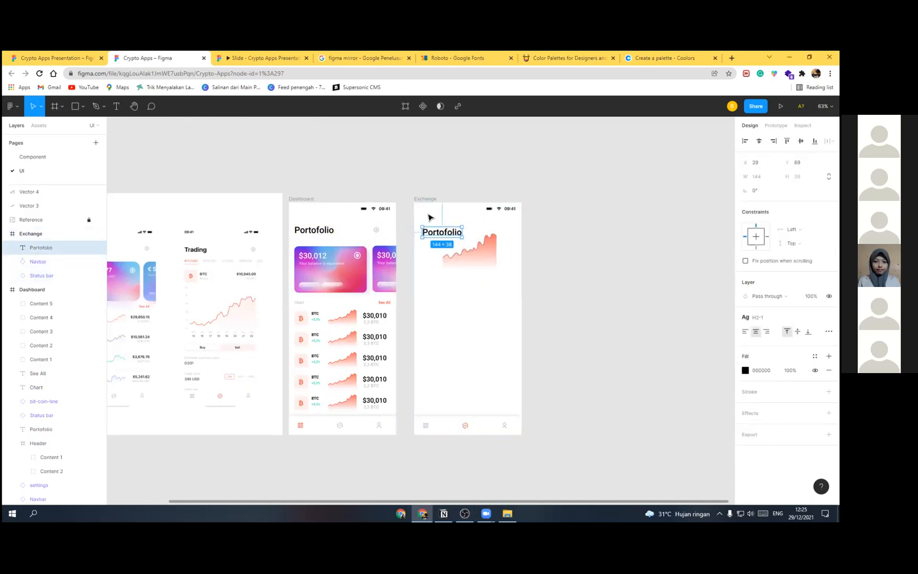
pyautogui.scroll(4, 317, 235)
pyautogui.keyDown('shift'); pyautogui.click(252, 246); pyautogui.keyUp('shift')
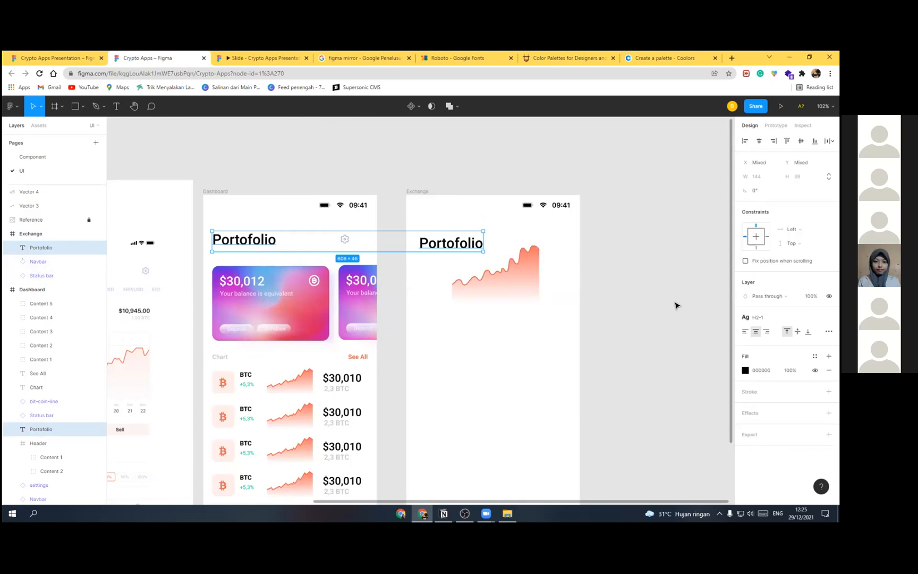
pyautogui.hotkey('alt', 'v')
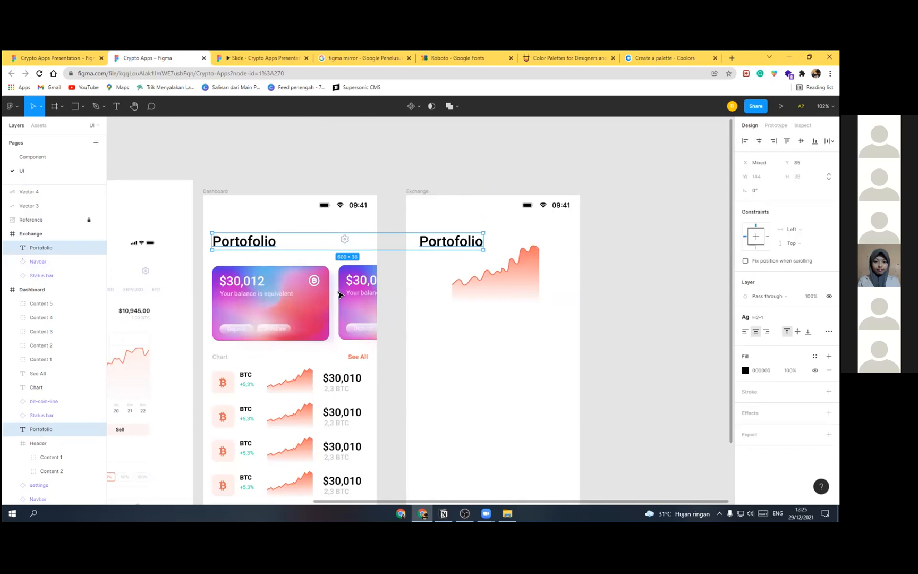
pyautogui.click(441, 245)
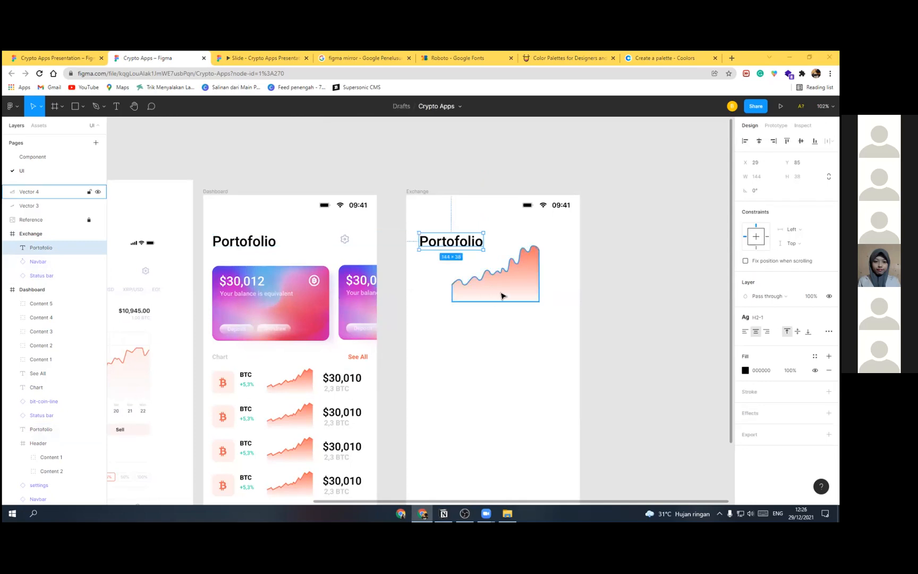
# Step: Undo moving the chart's gradient area alone, and group it with the red chart line over the Exchange frame
pyautogui.moveTo(511, 287); pyautogui.dragTo(505, 317)
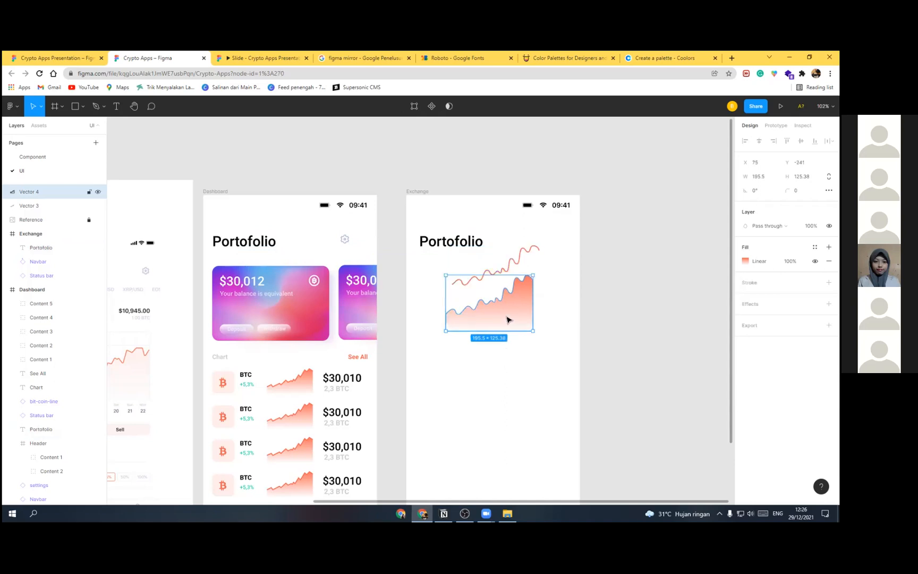
pyautogui.hotkey('ctrl', 'z')
pyautogui.moveTo(548, 345); pyautogui.dragTo(461, 265)
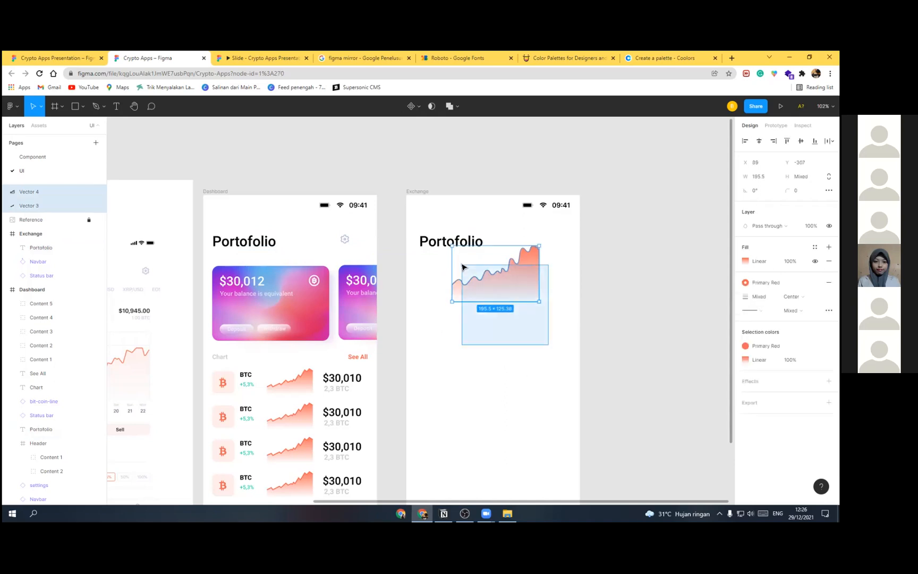
pyautogui.hotkey('ctrl', 'g')
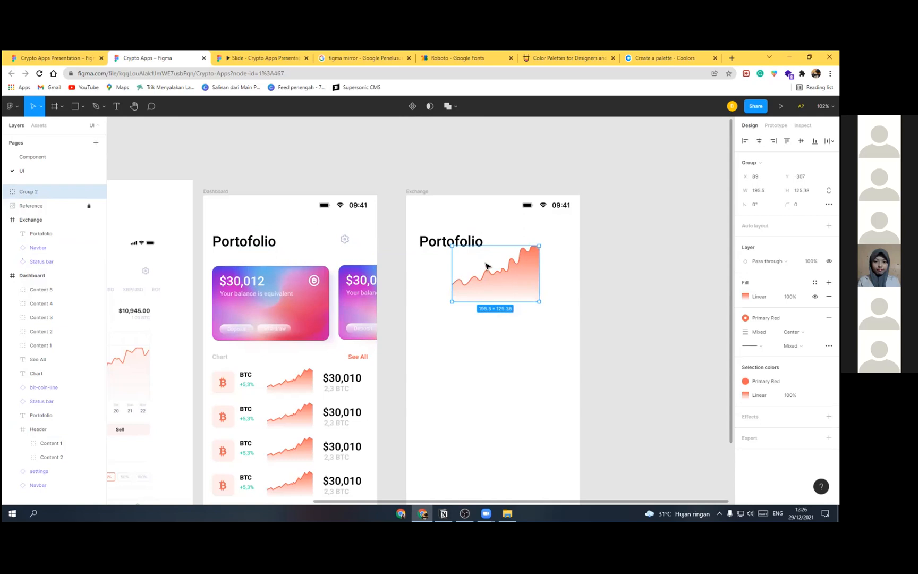
# Step: Move the Dashboard frame slightly up and closer to the Exchange frame
pyautogui.scroll(-2, 498, 266)
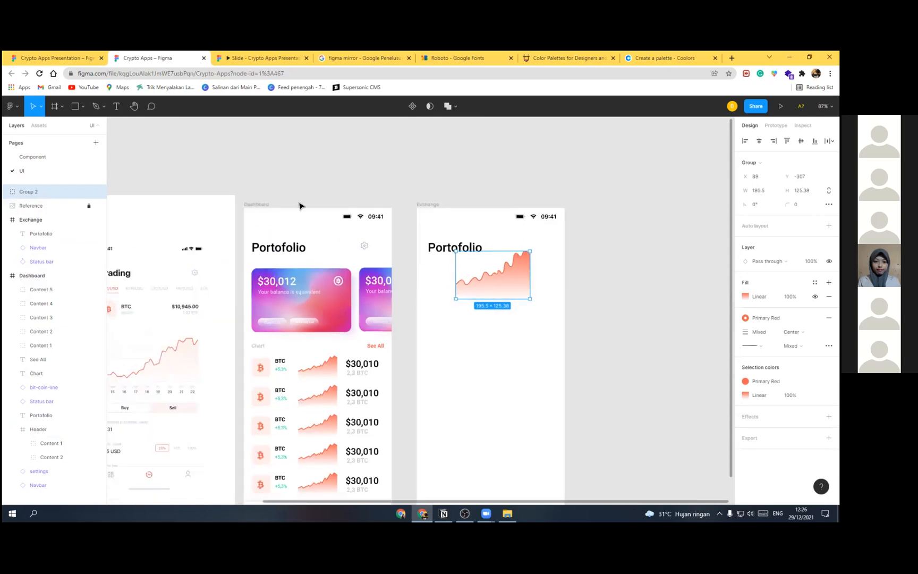
pyautogui.click(265, 205)
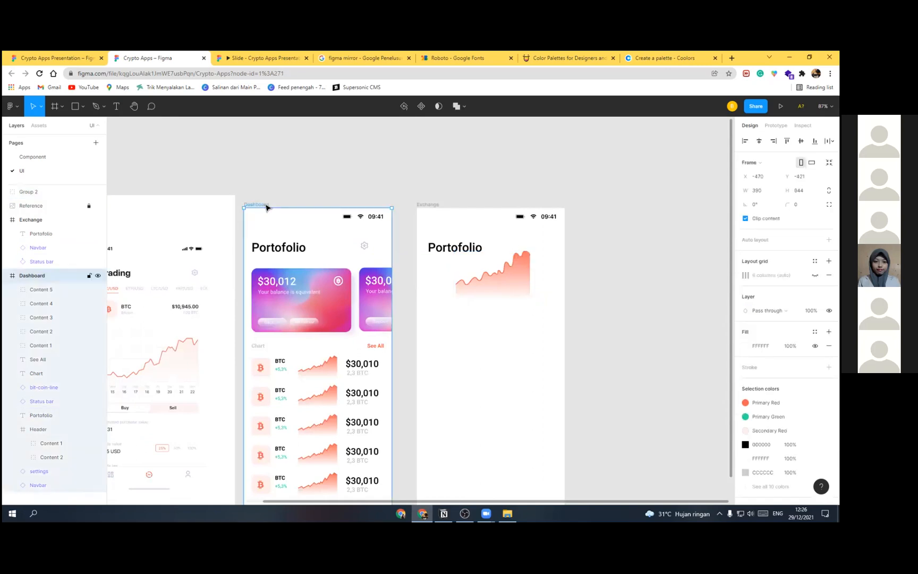
pyautogui.moveTo(268, 205); pyautogui.dragTo(280, 200)
pyautogui.click(311, 177)
# Step: Examine the Exchange frame's grouped chart against the Dashboard and the reference Trading screen
pyautogui.scroll(1, 523, 277)
pyautogui.click(514, 275)
pyautogui.scroll(3, 523, 273)
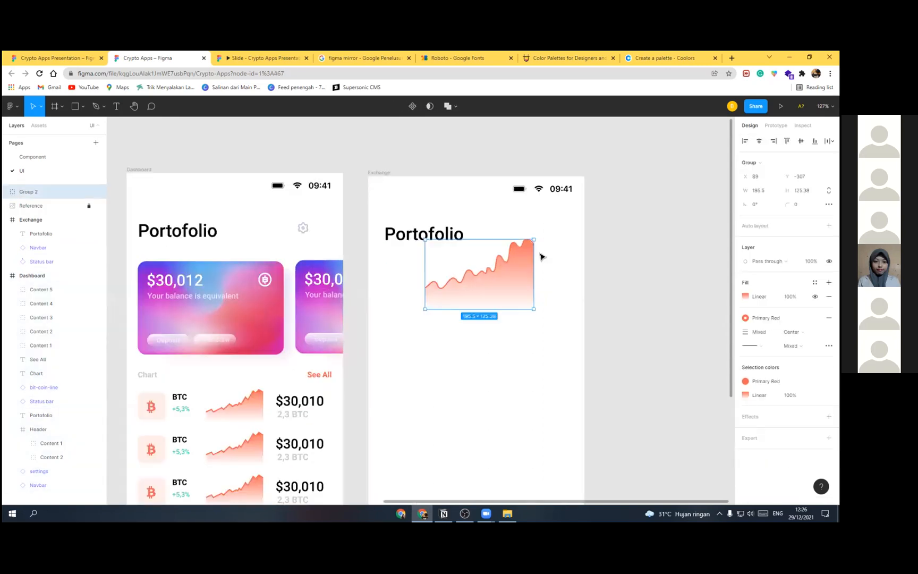
pyautogui.scroll(-1, 523, 232)
pyautogui.scroll(-5, 523, 233)
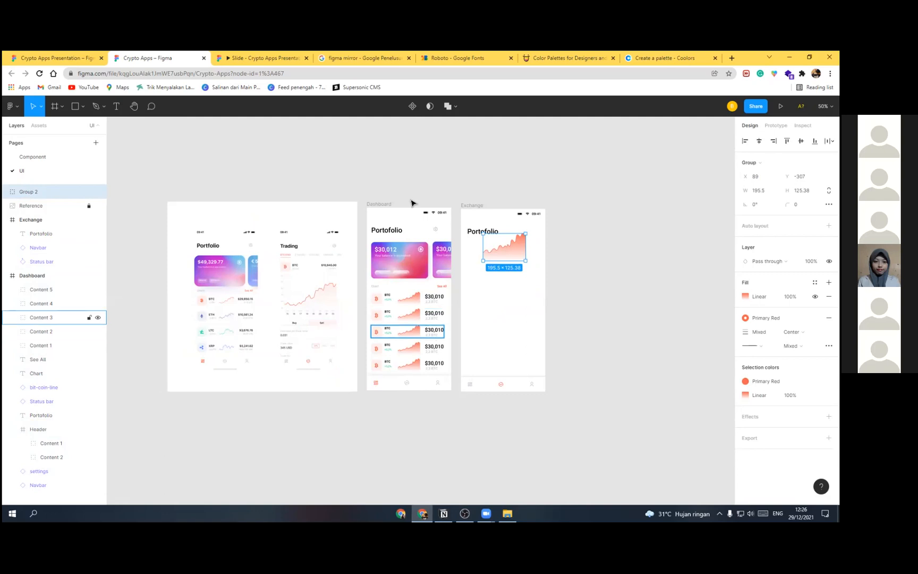
pyautogui.hscroll(2, 539, 317)
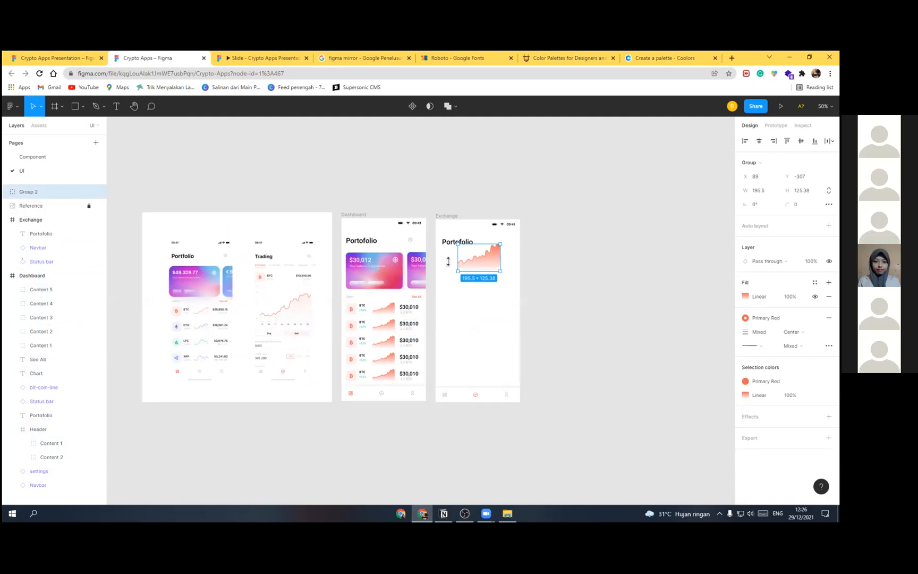
pyautogui.hscroll(2, 425, 266)
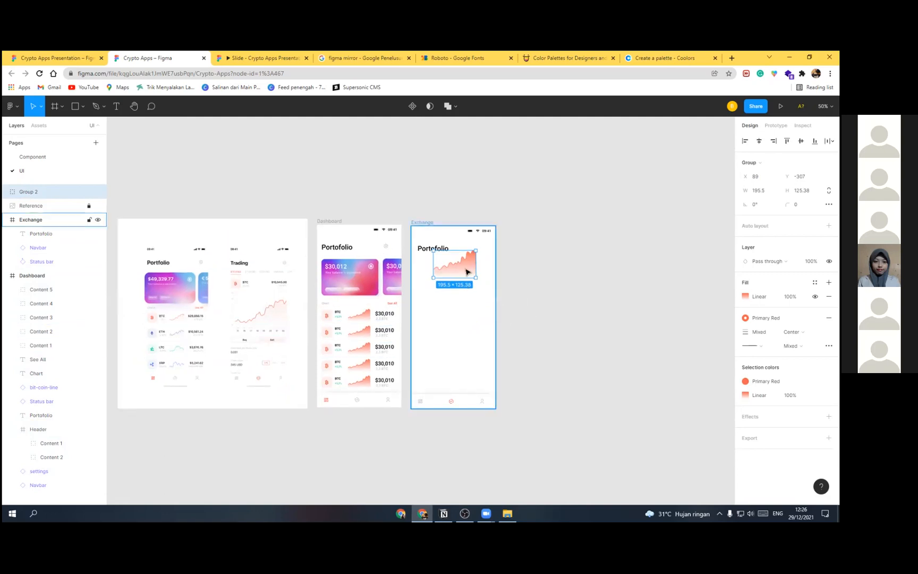
pyautogui.scroll(3, 467, 273)
pyautogui.scroll(2, 440, 302)
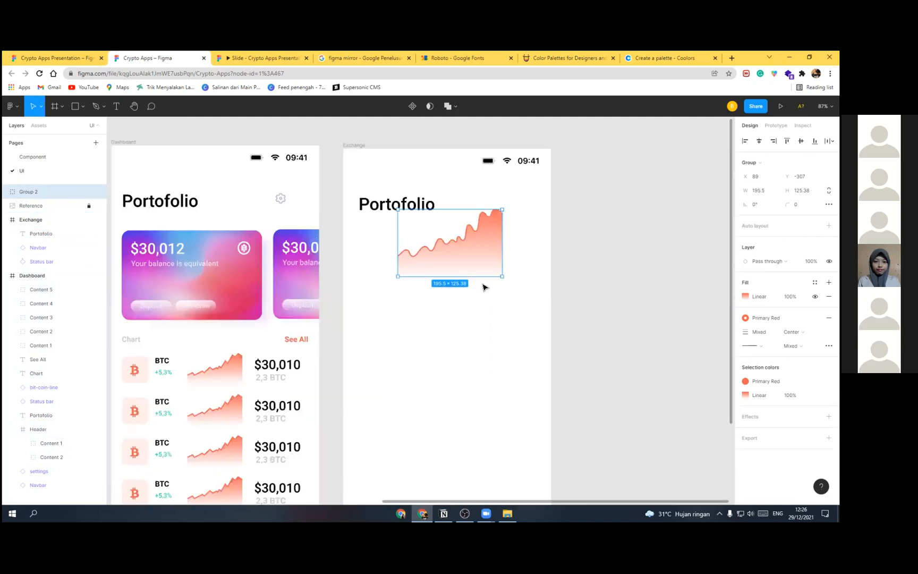
pyautogui.scroll(-2, 420, 256)
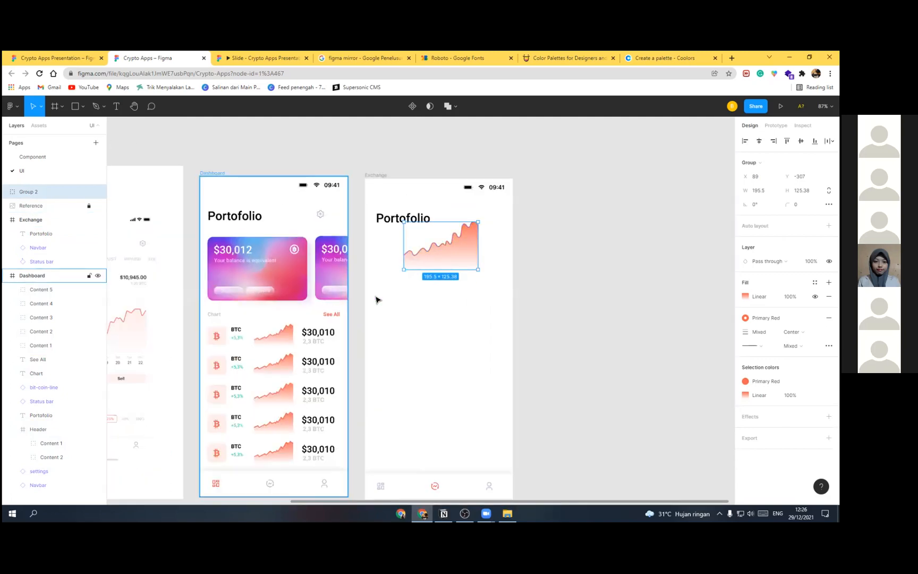
# Step: Look over the Component page's navigation bars and its style and chart frames, and return to the UI page
pyautogui.click(44, 157)
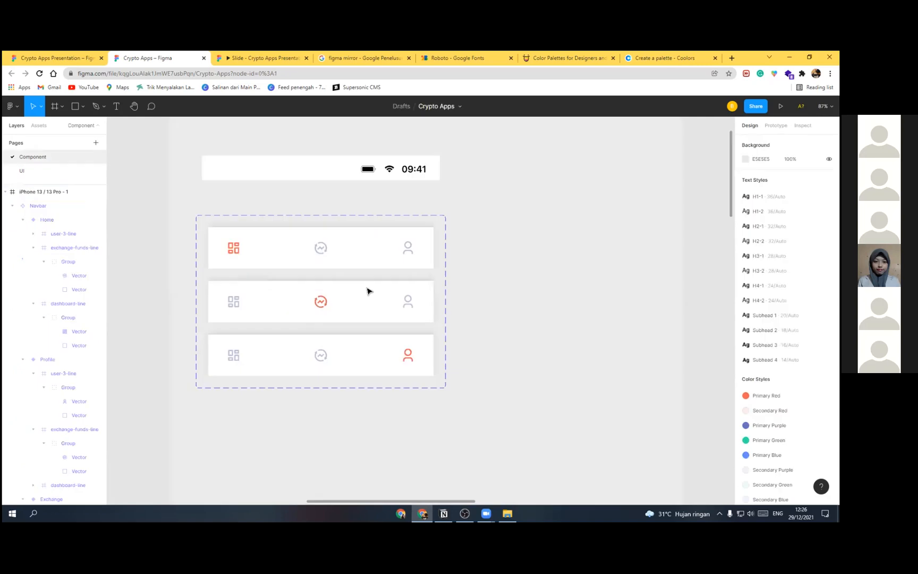
pyautogui.scroll(-2, 354, 280)
pyautogui.scroll(-3, 346, 314)
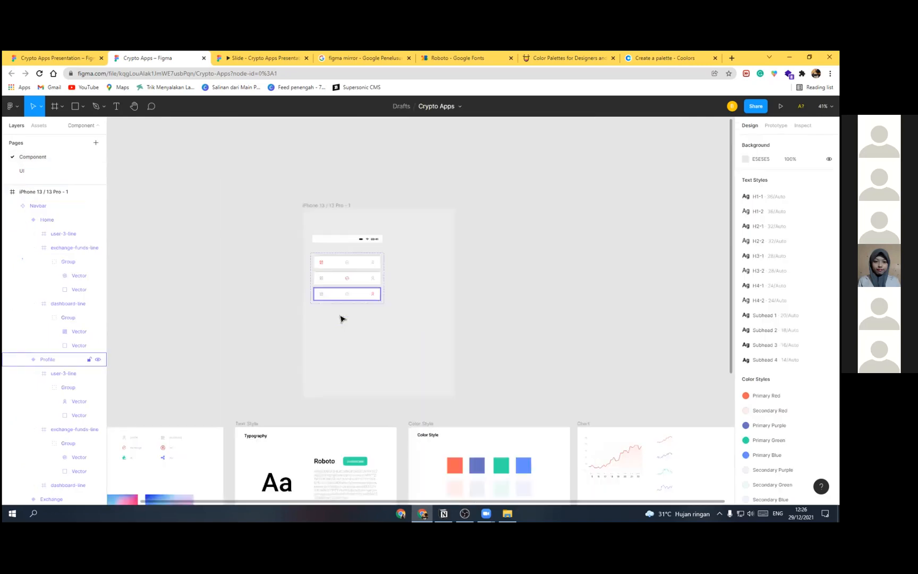
pyautogui.scroll(-3, 300, 330)
pyautogui.scroll(-1, 397, 321)
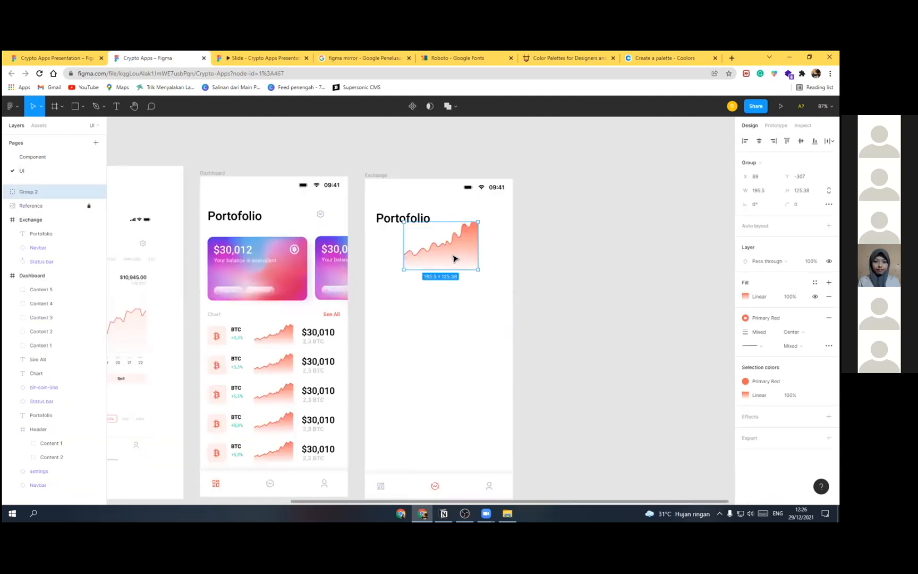
# Step: Shift the last curved segment of the chart's red line slightly down and inward to close the gap above the gradient area
pyautogui.scroll(2, 487, 215)
pyautogui.scroll(2, 485, 214)
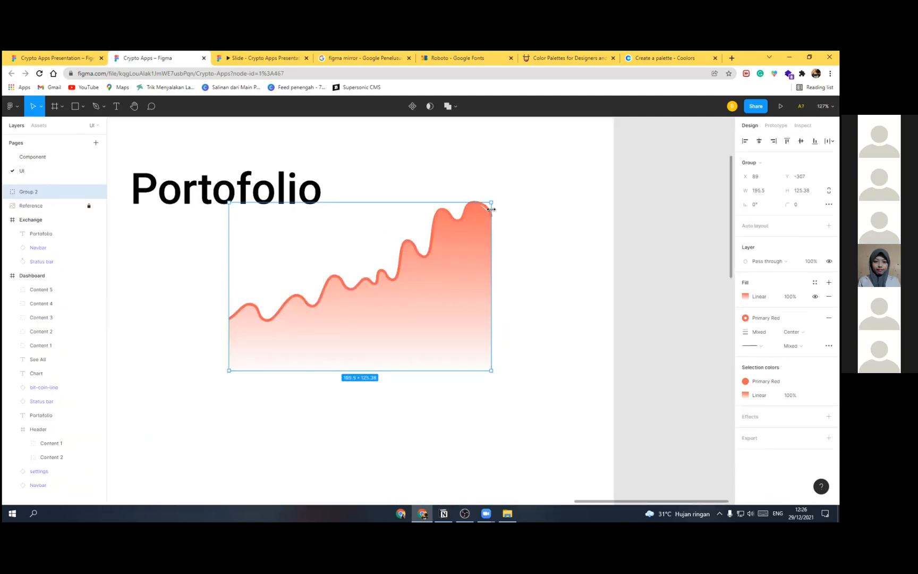
pyautogui.doubleClick(489, 212)
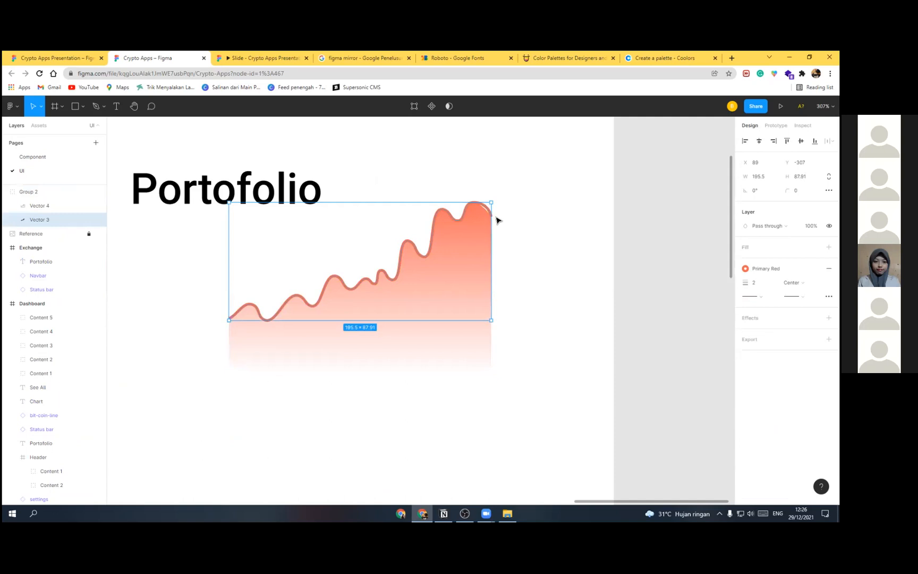
pyautogui.doubleClick(491, 201)
pyautogui.scroll(2, 489, 234)
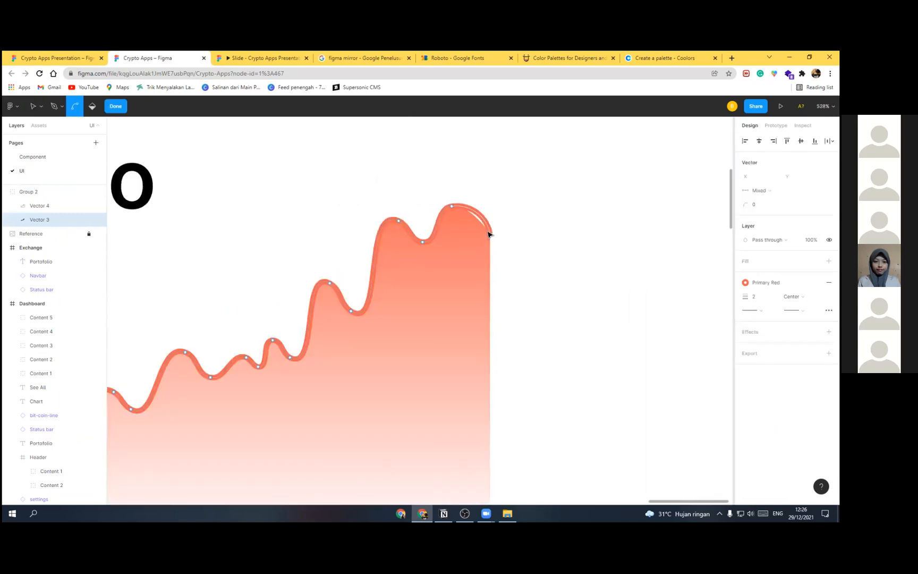
pyautogui.press('v')
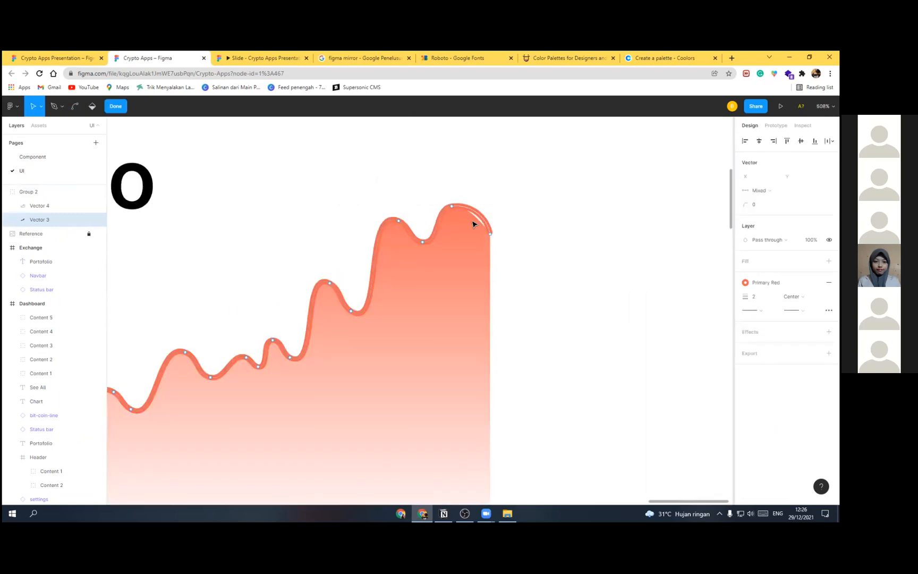
pyautogui.scroll(5, 473, 223)
pyautogui.press('Escape')
pyautogui.press('Return')
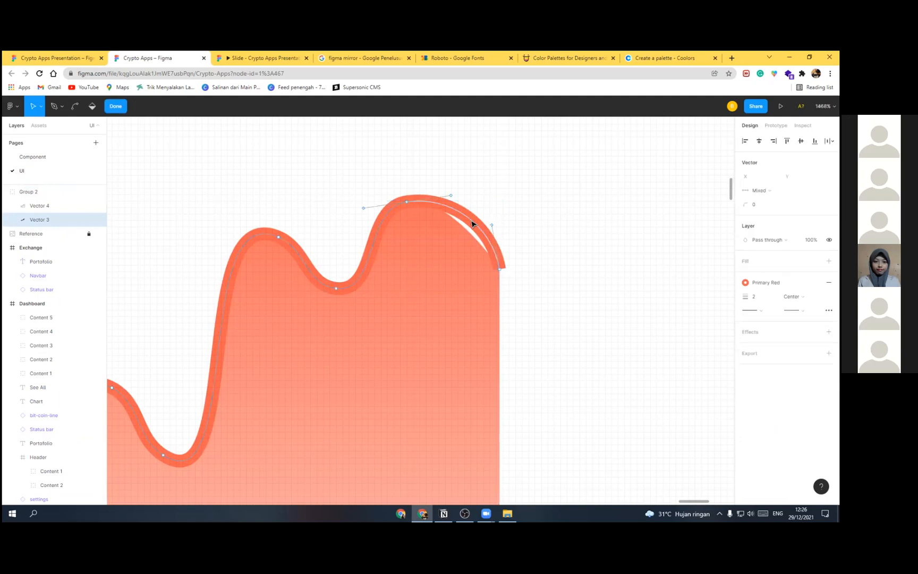
pyautogui.press('Escape')
pyautogui.moveTo(471, 220); pyautogui.dragTo(469, 225)
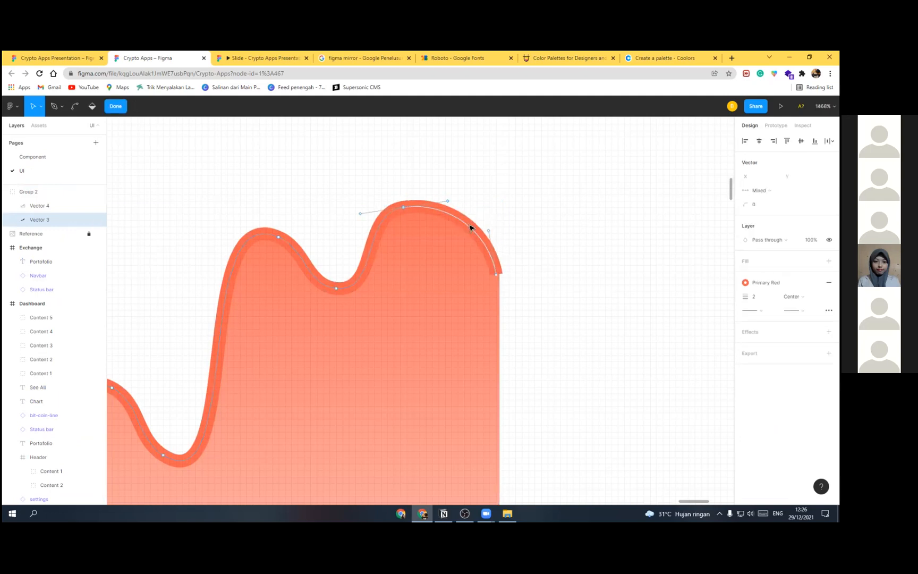
pyautogui.scroll(-3, 494, 218)
pyautogui.scroll(-10, 483, 236)
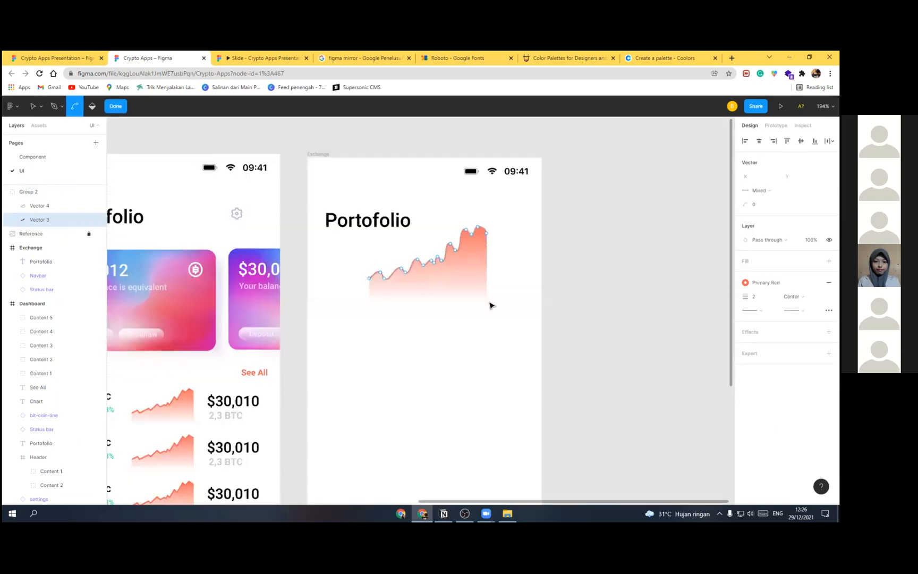
pyautogui.press('Escape')
pyautogui.click(402, 250)
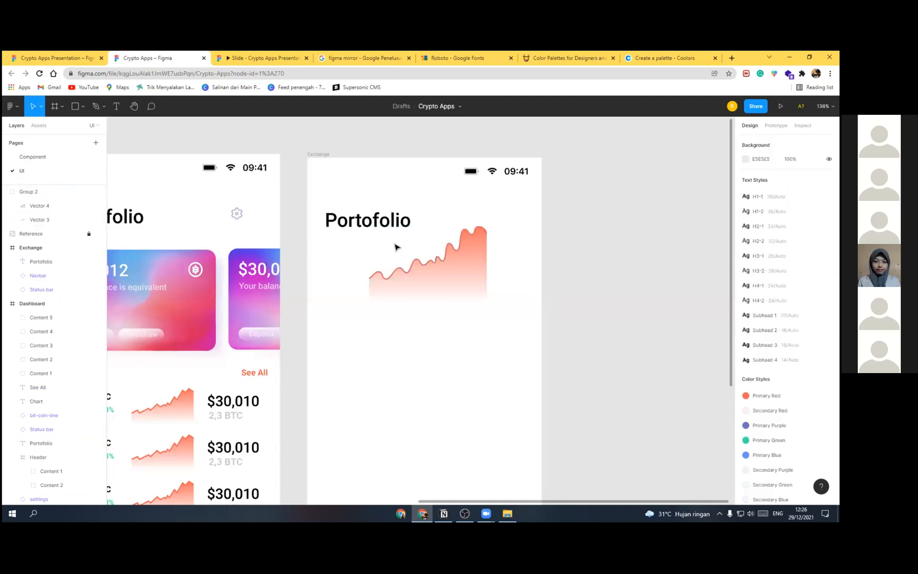
# Step: Move the chart group lower in the Exchange frame and enlarge it proportionally to about 271 × 174
pyautogui.click(446, 278)
pyautogui.moveTo(446, 279); pyautogui.dragTo(440, 330)
pyautogui.moveTo(481, 354); pyautogui.dragTo(447, 391)
pyautogui.scroll(-3, 400, 250)
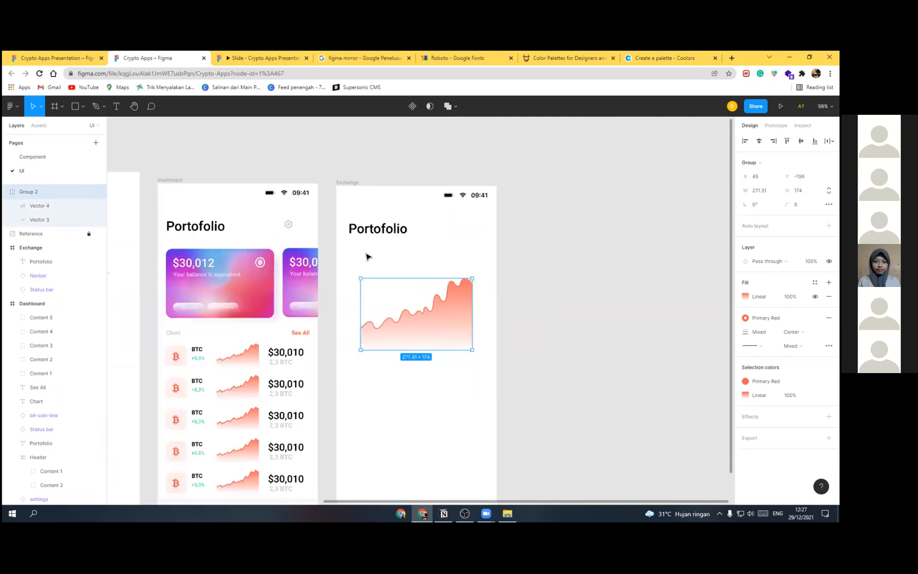
pyautogui.press('Escape')
pyautogui.doubleClick(378, 229)
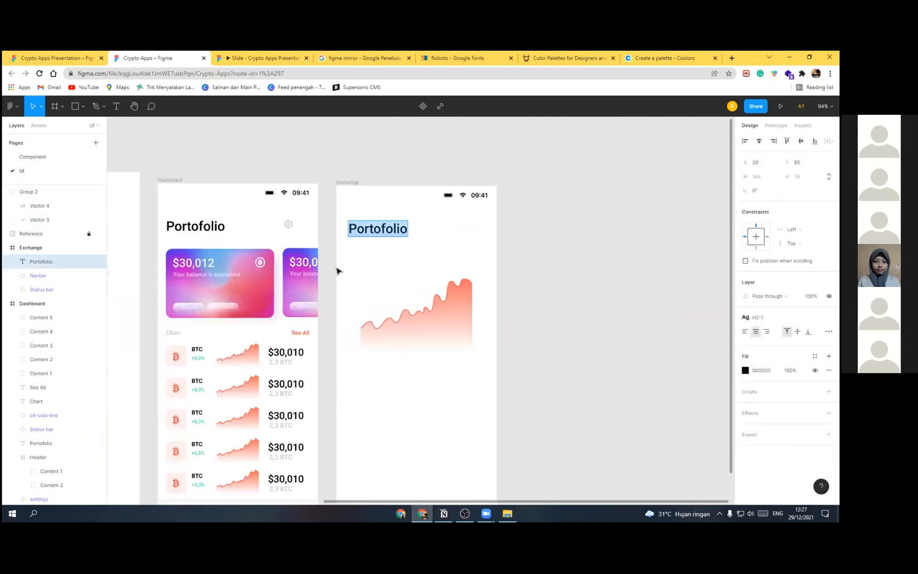
pyautogui.press('Escape')
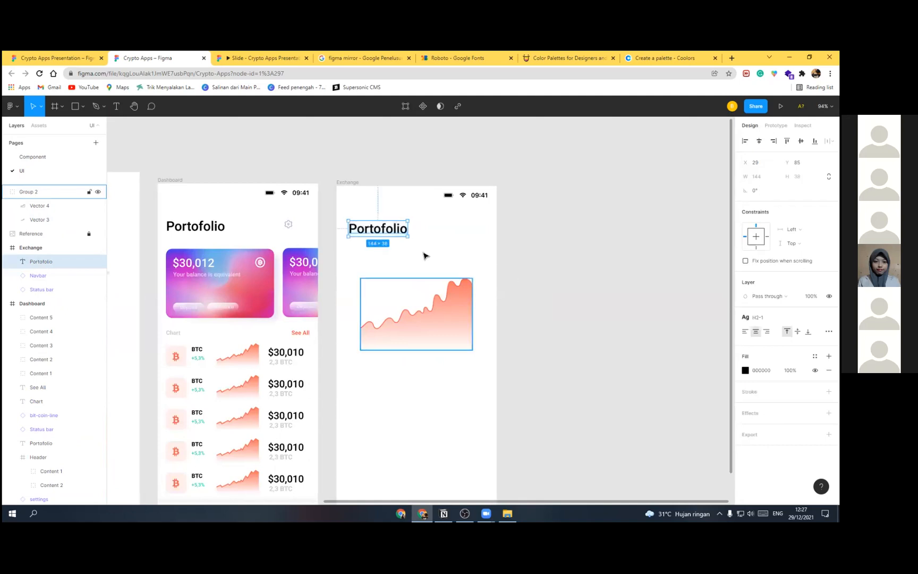
pyautogui.scroll(-2, 424, 256)
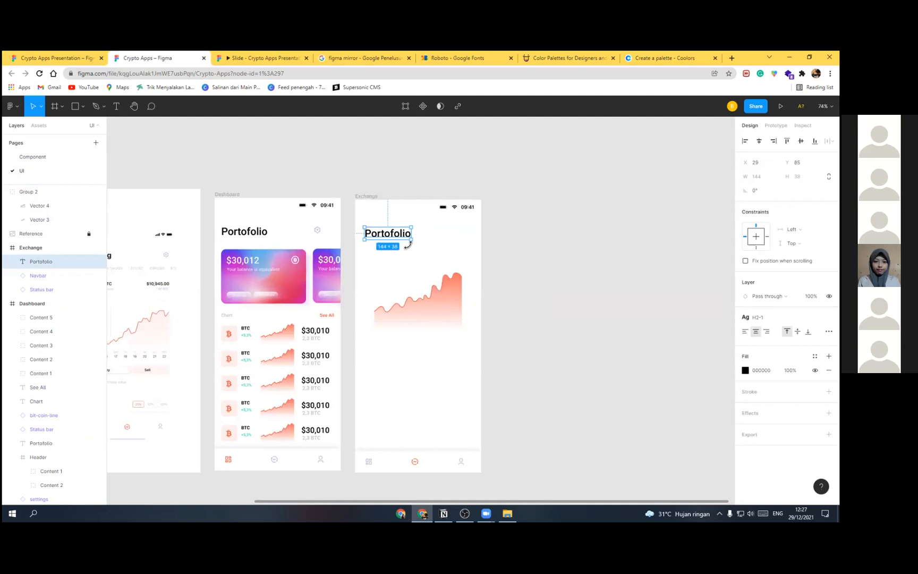
pyautogui.scroll(-1, 392, 242)
pyautogui.scroll(1, 406, 269)
pyautogui.scroll(2, 423, 299)
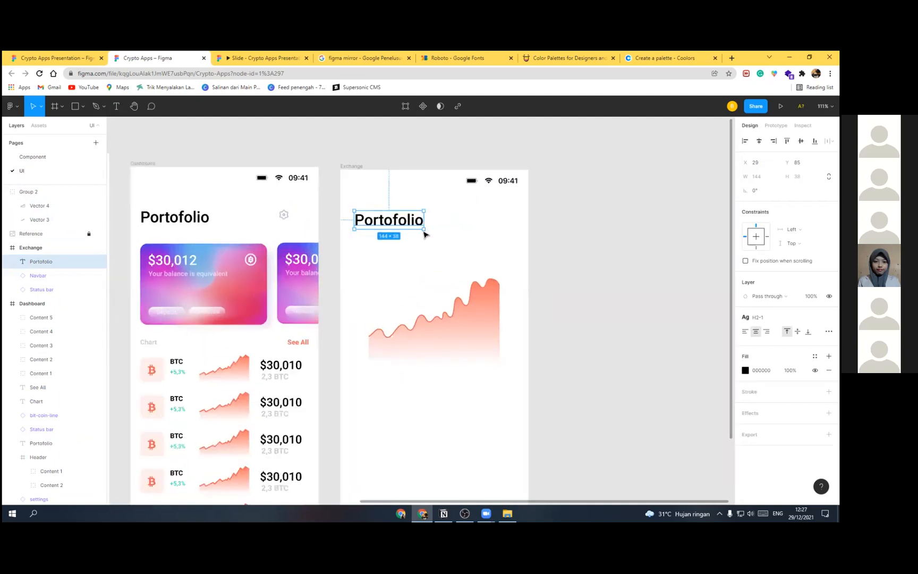
pyautogui.scroll(-1, 446, 268)
pyautogui.hscroll(-1, 446, 268)
pyautogui.scroll(1, 435, 195)
pyautogui.hscroll(-1, 435, 196)
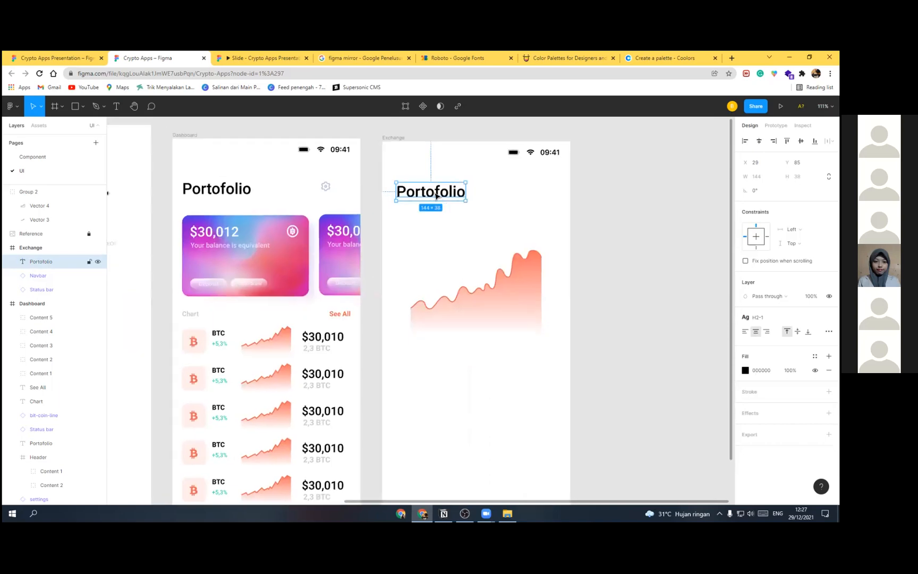
pyautogui.doubleClick(435, 193)
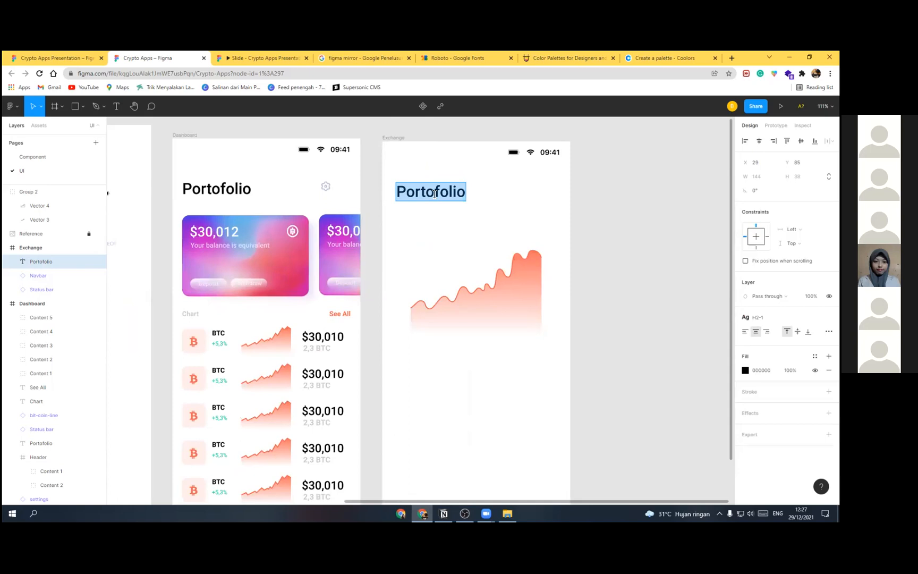
pyautogui.press('Escape')
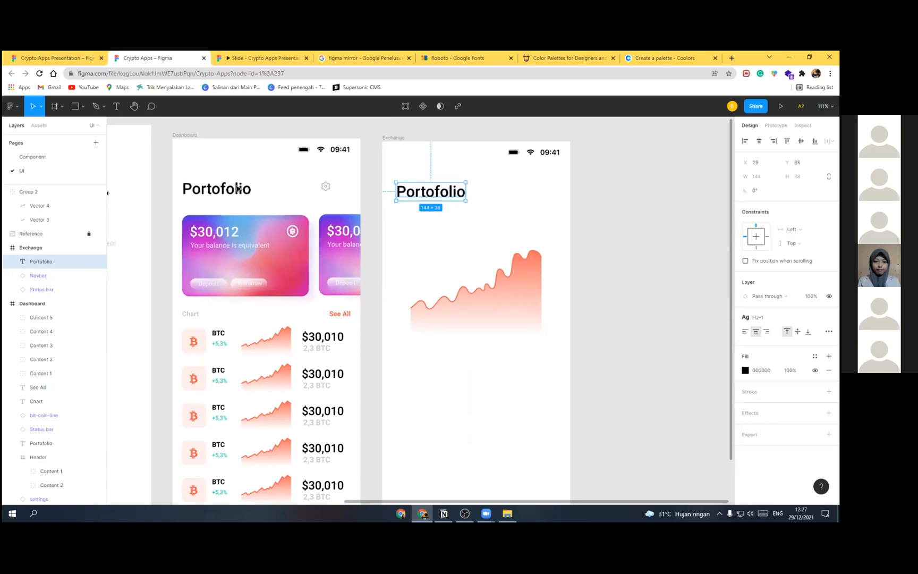
# Step: Change the Exchange screen's heading text to "Trading"
pyautogui.doubleClick(439, 192)
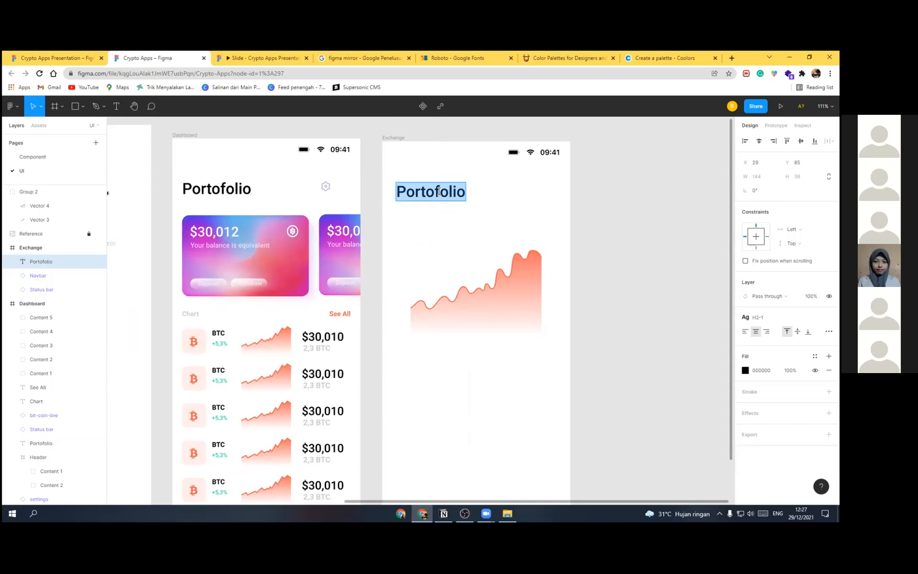
pyautogui.write('Trading')
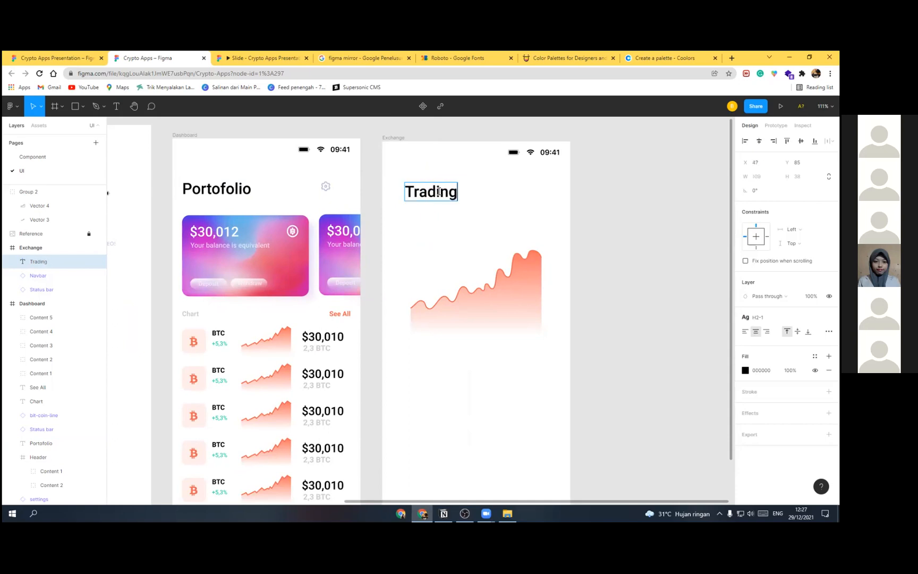
pyautogui.press('Escape')
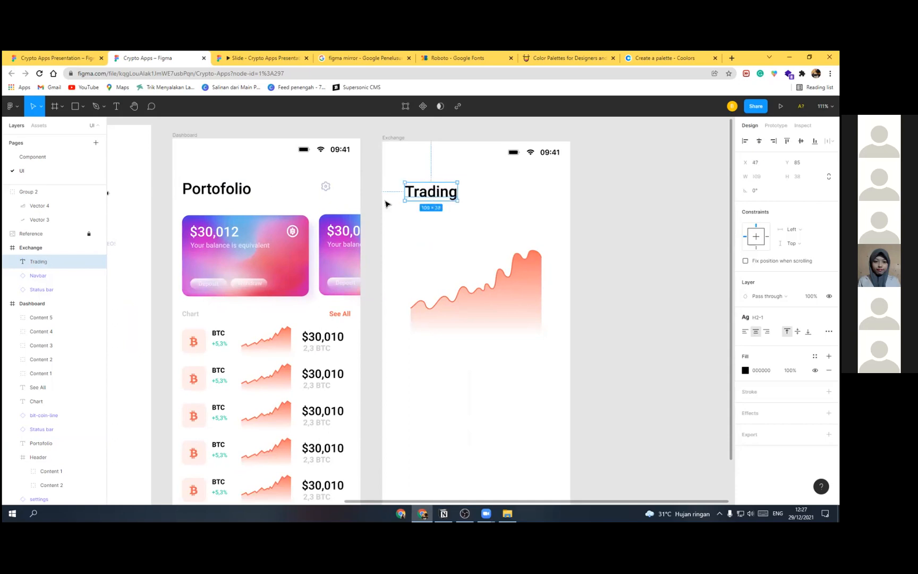
# Step: Move the chart group up beneath the Trading heading, to about X 36, Y -248
pyautogui.scroll(-3, 438, 219)
pyautogui.scroll(-1, 409, 202)
pyautogui.scroll(-1, 481, 270)
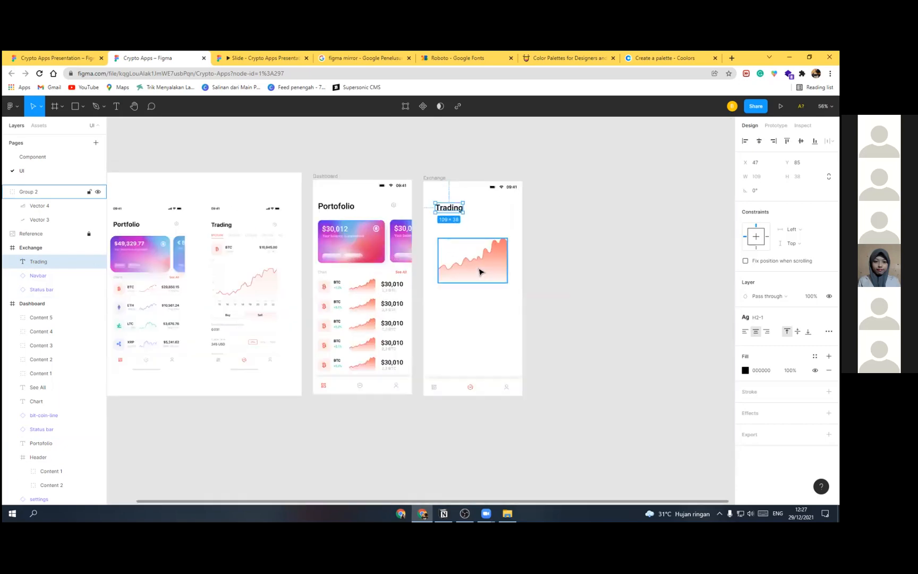
pyautogui.moveTo(484, 263); pyautogui.dragTo(481, 250)
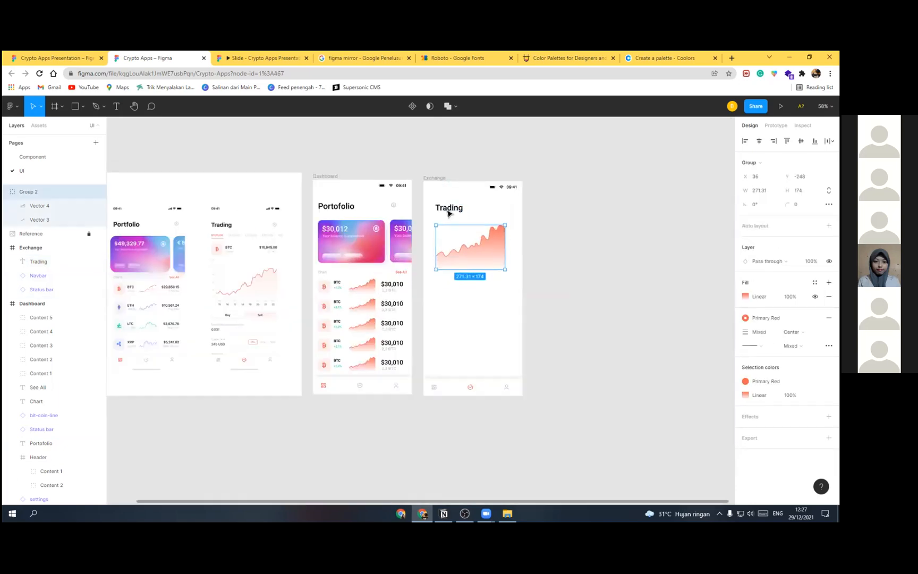
# Step: Align the vertical centres of the Dashboard's Portofolio heading and the Exchange screen's Trading heading
pyautogui.keyDown('shift'); pyautogui.click(449, 207); pyautogui.keyUp('shift')
pyautogui.click(336, 207)
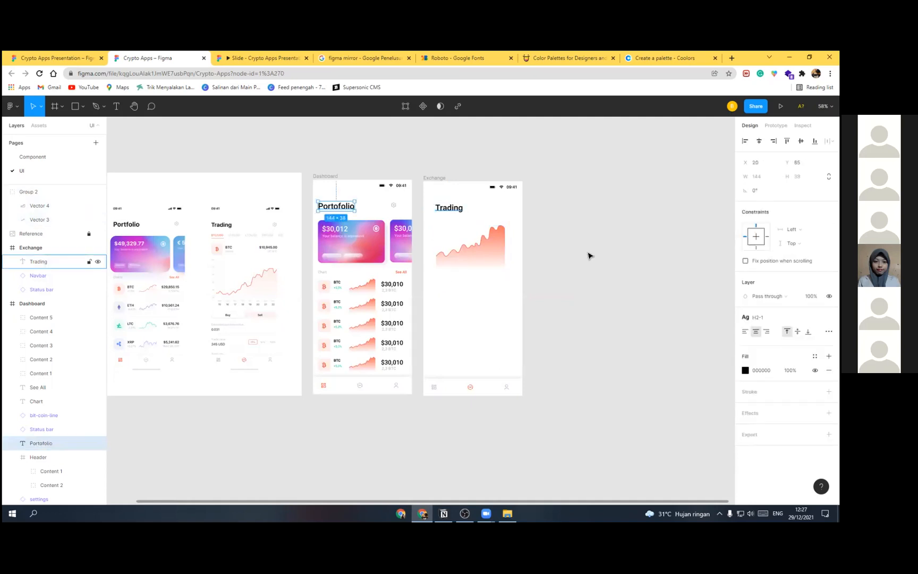
pyautogui.keyDown('shift'); pyautogui.click(450, 208); pyautogui.keyUp('shift')
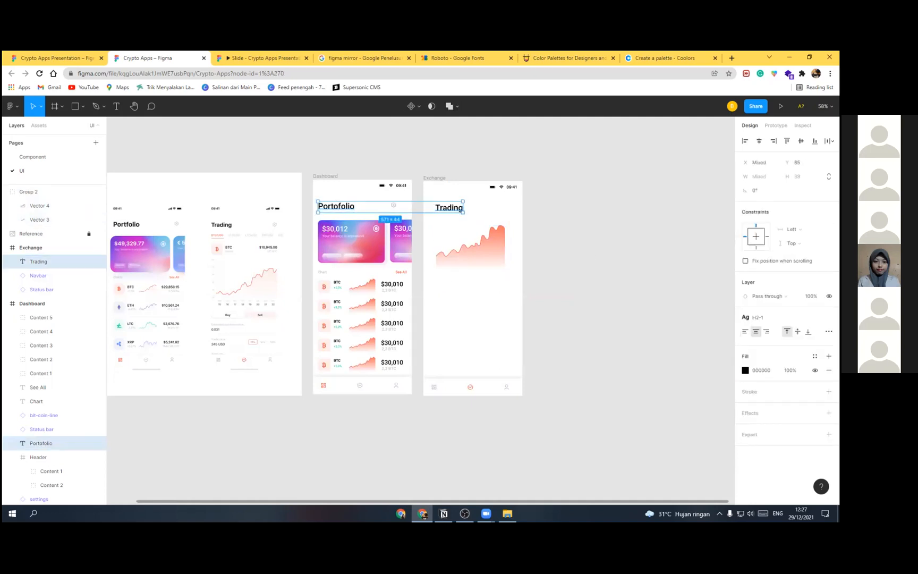
pyautogui.click(599, 212)
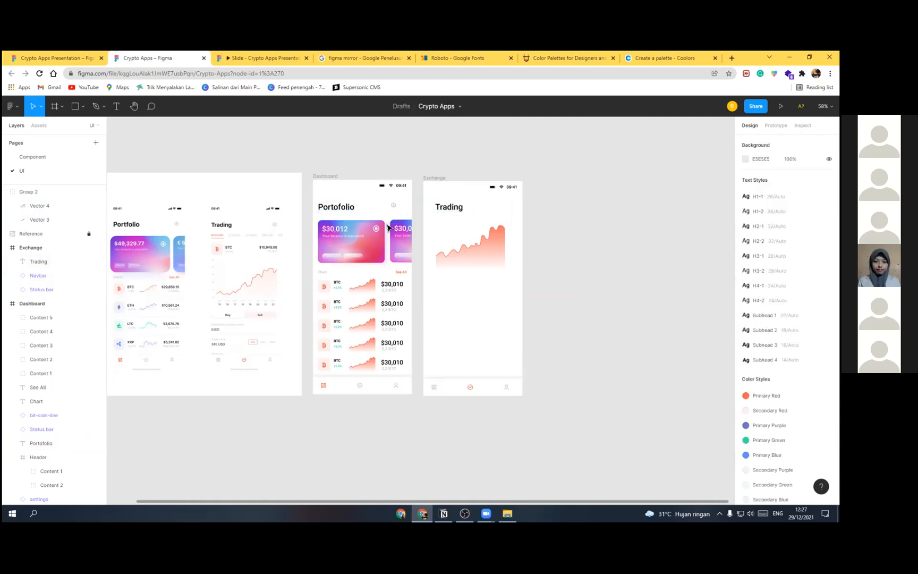
# Step: Align the vertical centres of the Dashboard's Portofolio heading and its settings icon
pyautogui.keyDown('ctrl'); pyautogui.scroll(3, 376, 204); pyautogui.keyUp('ctrl')
pyautogui.hotkey('ctrl', 'z')
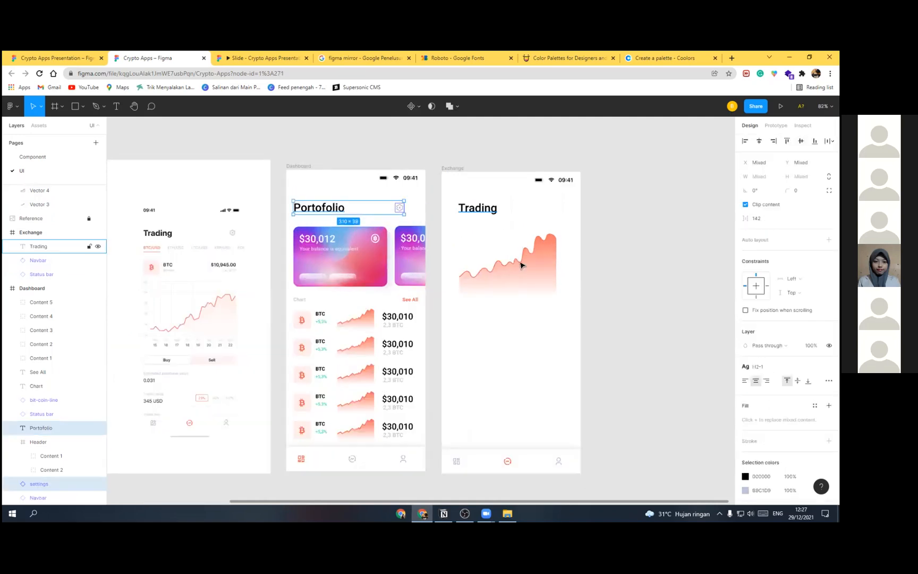
# Step: Move the gradient chart group down on the Exchange screen to about X 36, Y -173
pyautogui.keyDown('ctrl'); pyautogui.scroll(-1, 526, 273); pyautogui.keyUp('ctrl')
pyautogui.click(524, 296)
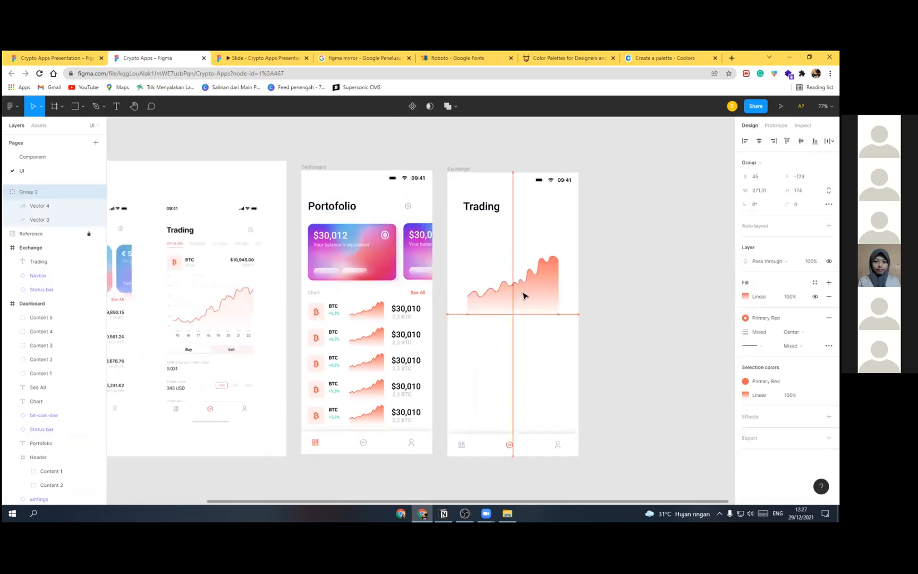
pyautogui.moveTo(523, 299); pyautogui.dragTo(520, 298)
pyautogui.click(627, 296)
pyautogui.keyDown('ctrl'); pyautogui.scroll(-2, 547, 292); pyautogui.keyUp('ctrl')
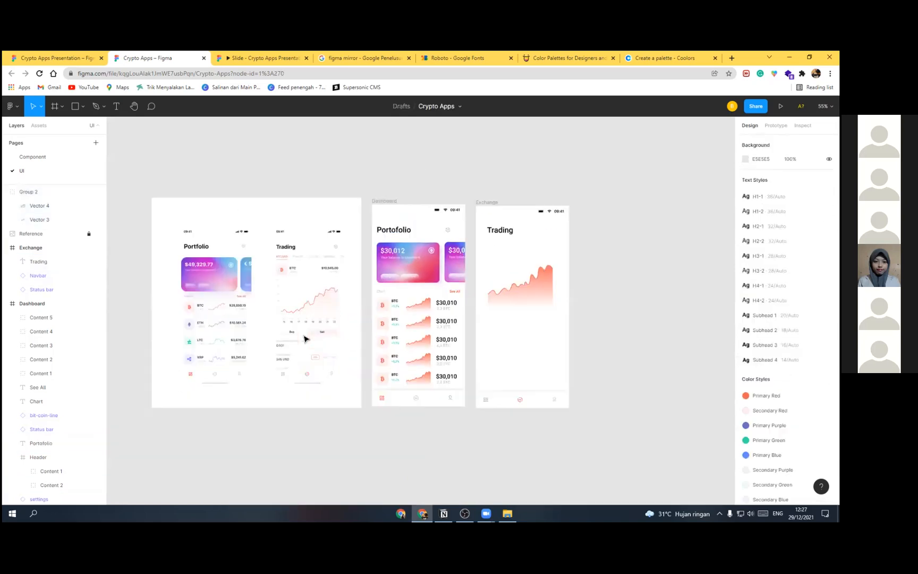
pyautogui.click(408, 307)
pyautogui.keyDown('ctrl'); pyautogui.scroll(3, 417, 298); pyautogui.keyUp('ctrl')
pyautogui.doubleClick(333, 322)
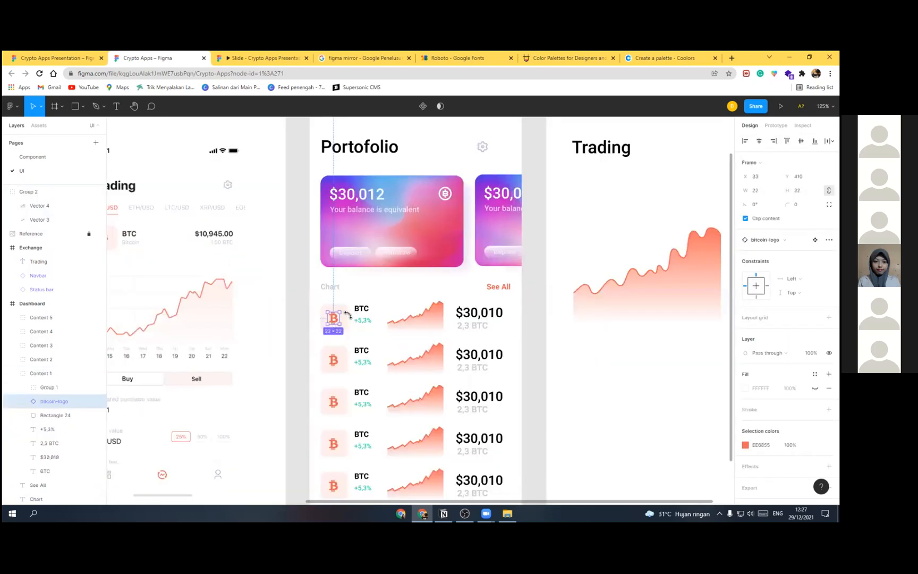
pyautogui.keyDown('shift'); pyautogui.click(346, 314); pyautogui.keyUp('shift')
pyautogui.keyDown('shift'); pyautogui.click(366, 323); pyautogui.keyUp('shift')
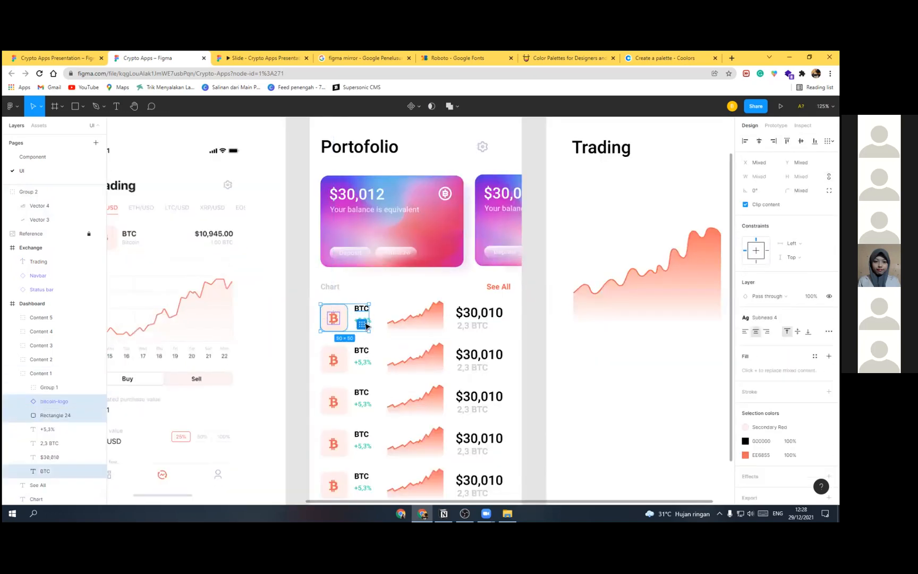
pyautogui.hotkey('shift', 'a')
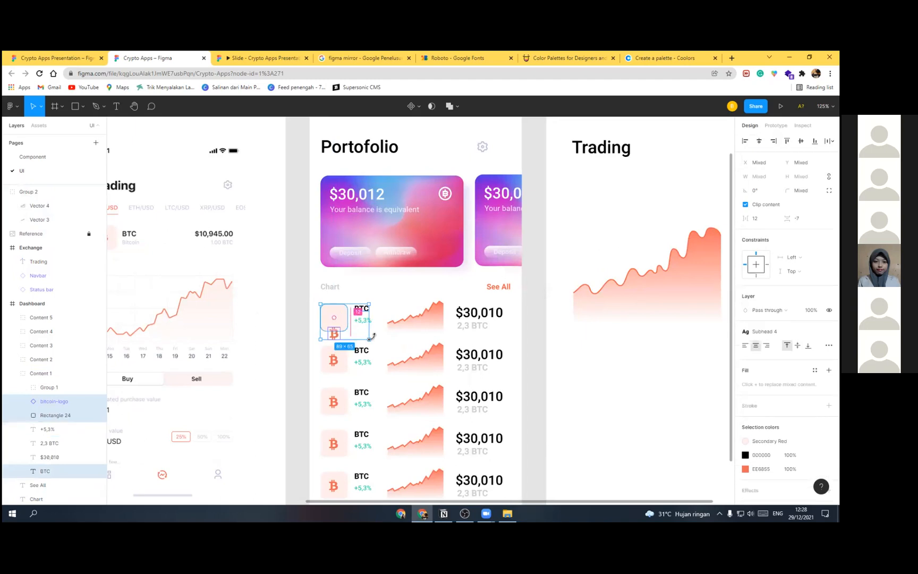
pyautogui.hotkey('ctrl', 'z')
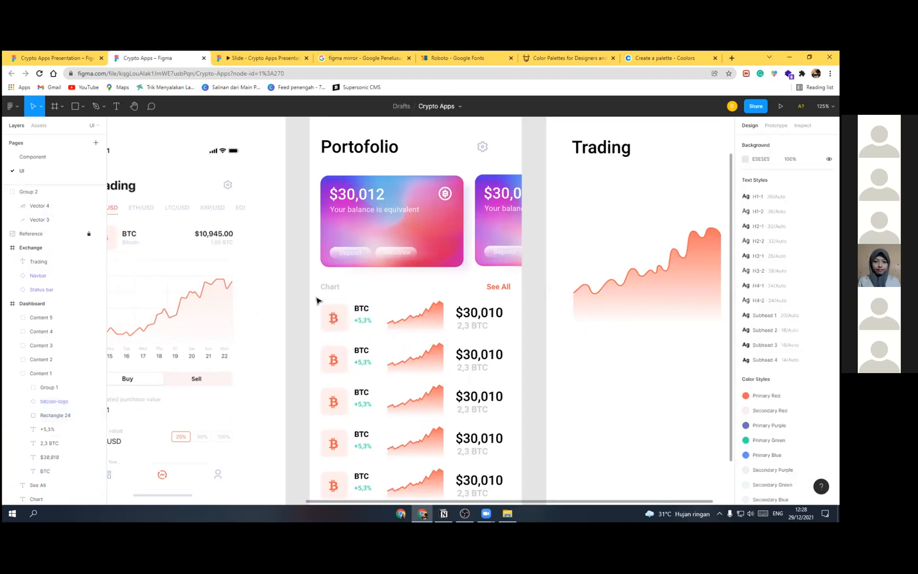
# Step: Copy the bitcoin logo, its tile, and the BTC and +5,3% texts from the first Dashboard row to beneath the Exchange screen's Trading heading
pyautogui.doubleClick(337, 315)
pyautogui.scroll(5, 349, 314)
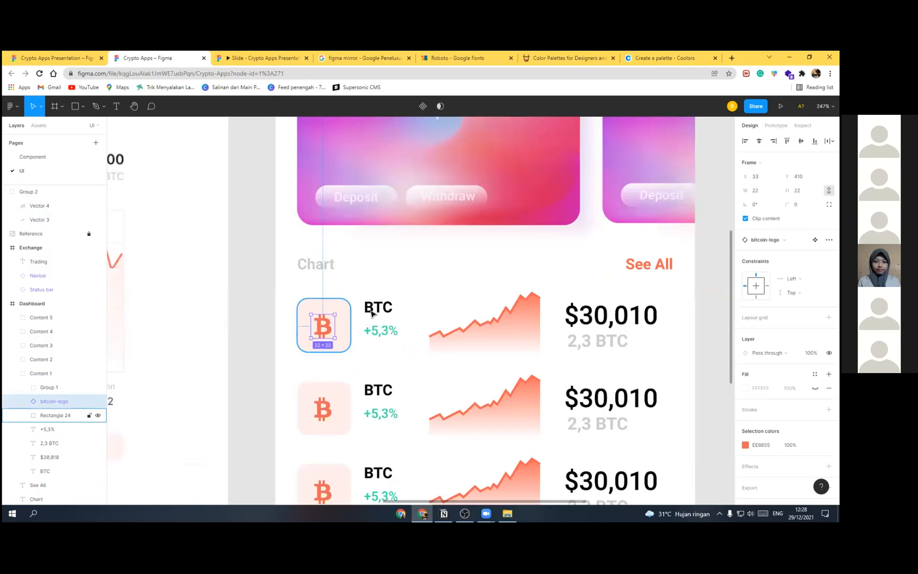
pyautogui.keyDown('shift'); pyautogui.click(375, 332); pyautogui.keyUp('shift')
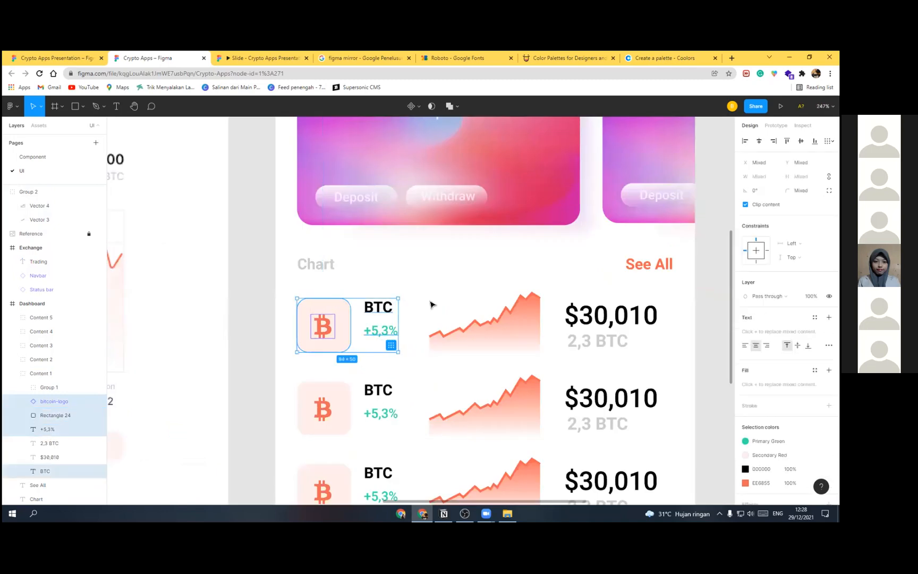
pyautogui.scroll(-8, 430, 304)
pyautogui.hscroll(3, 396, 201)
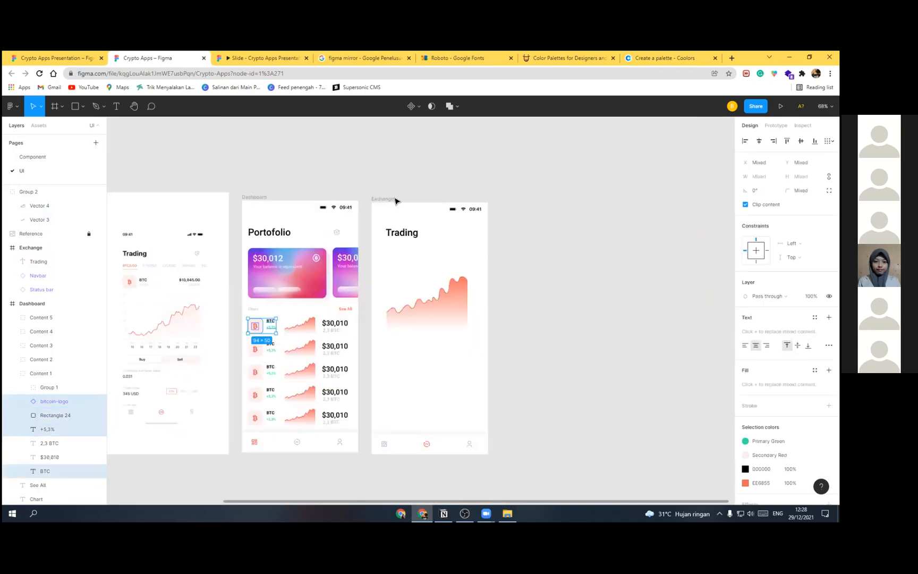
pyautogui.click(381, 199)
pyautogui.hotkey('ctrl', 'v')
pyautogui.moveTo(380, 212); pyautogui.dragTo(398, 243)
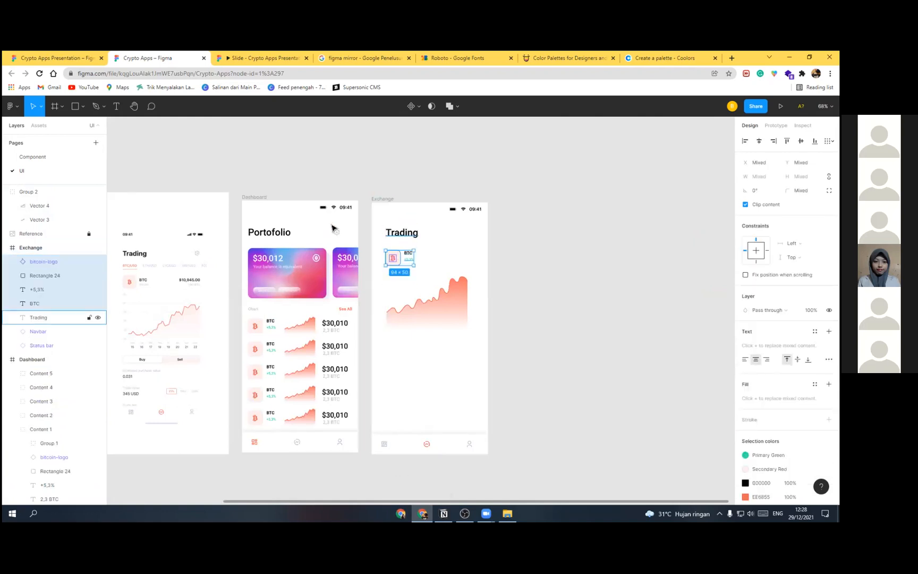
# Step: Add a layout grid to the Exchange frame with 6 stretched columns and a margin of 20
pyautogui.click(382, 199)
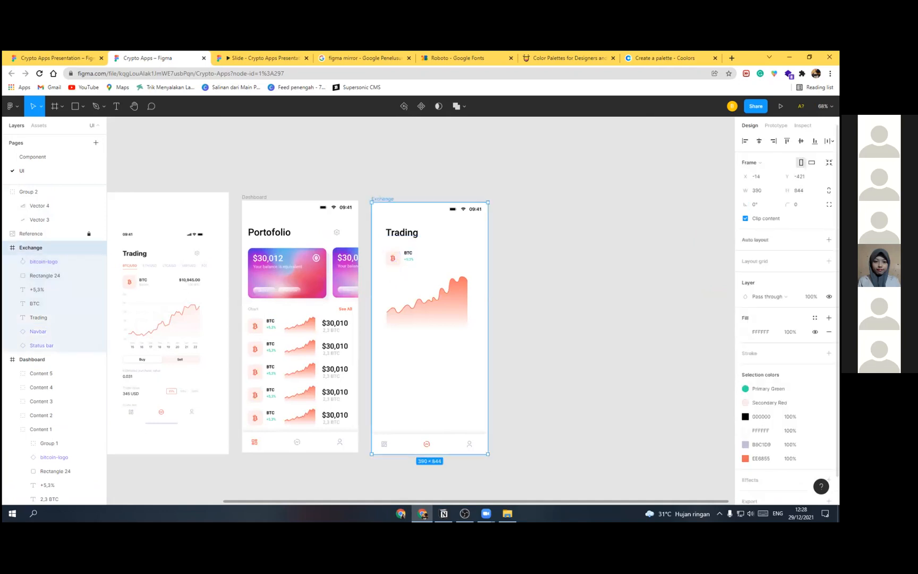
pyautogui.click(828, 261)
pyautogui.click(744, 275)
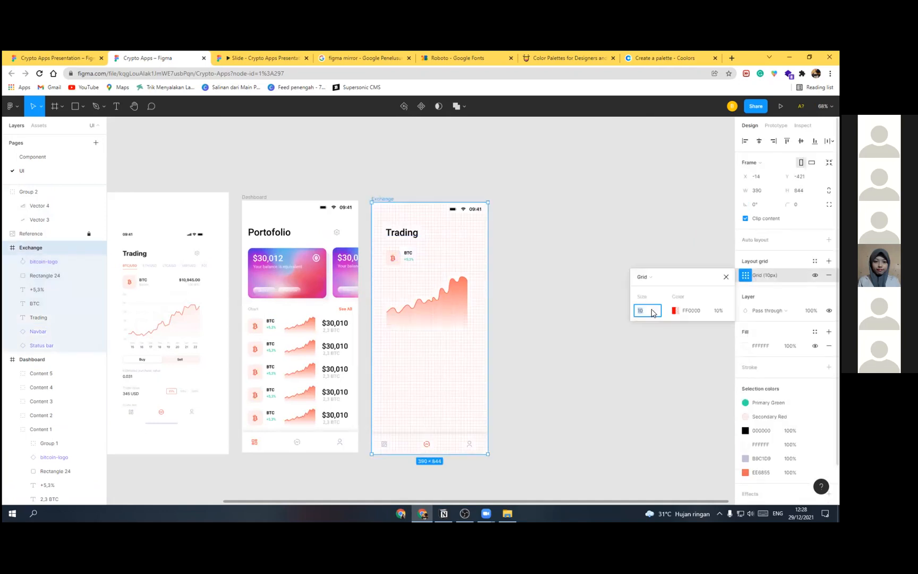
pyautogui.click(651, 311)
pyautogui.write('6')
pyautogui.click(705, 343)
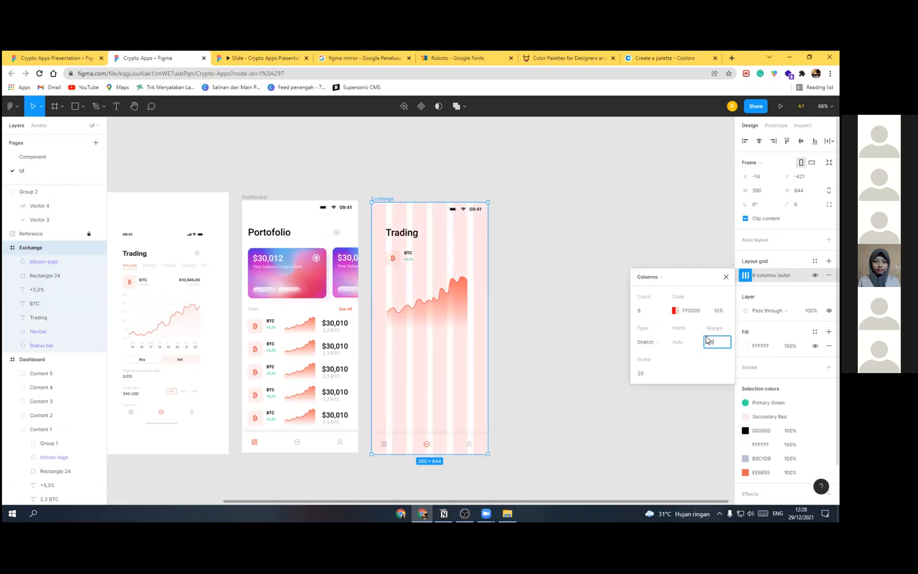
pyautogui.write('20')
pyautogui.press('Return')
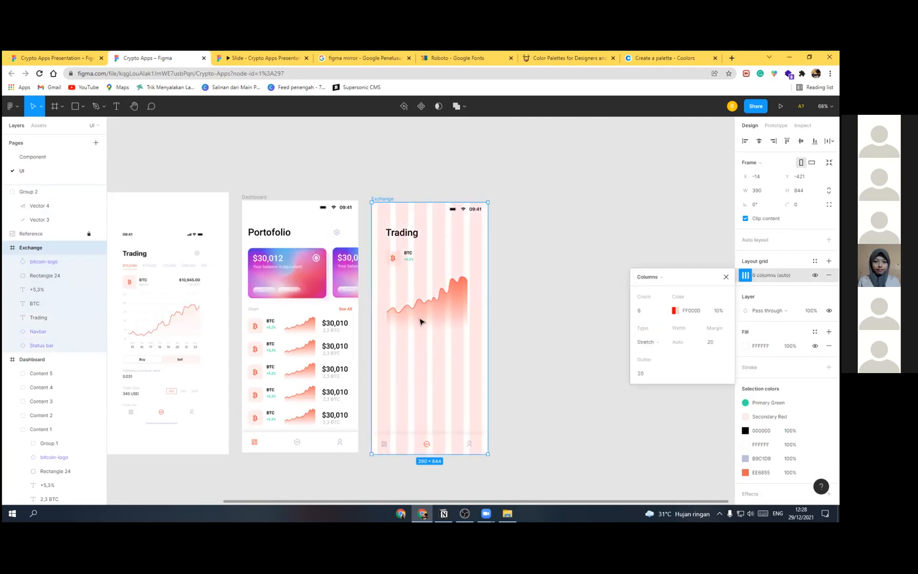
# Step: Move the Trading heading and the copied BTC elements to line up with the left edge of the grid's first column
pyautogui.click(399, 232)
pyautogui.scroll(3, 399, 232)
pyautogui.scroll(2, 395, 233)
pyautogui.moveTo(449, 295); pyautogui.dragTo(368, 222)
pyautogui.click(453, 279)
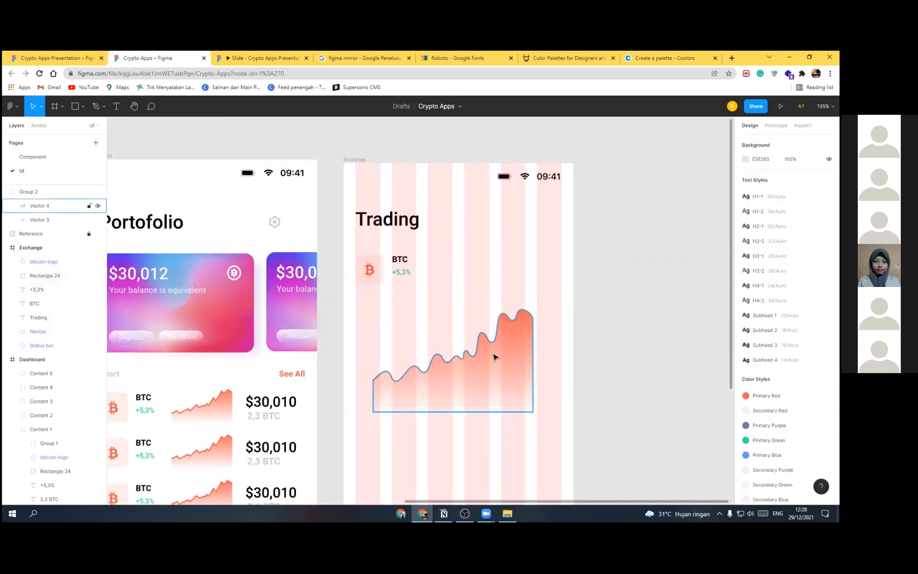
# Step: Draw a vertical Pen line 158 high over the reference Trading screen's chart and place it at X -770, Y -122
pyautogui.click(493, 296)
pyautogui.scroll(-3, 493, 296)
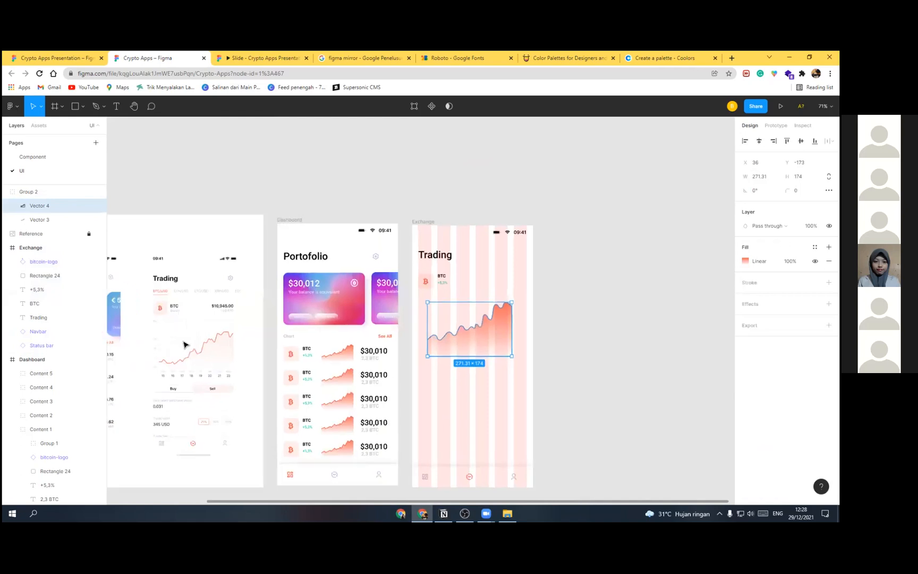
pyautogui.scroll(3, 292, 298)
pyautogui.scroll(-2, 244, 281)
pyautogui.hscroll(-2, 244, 280)
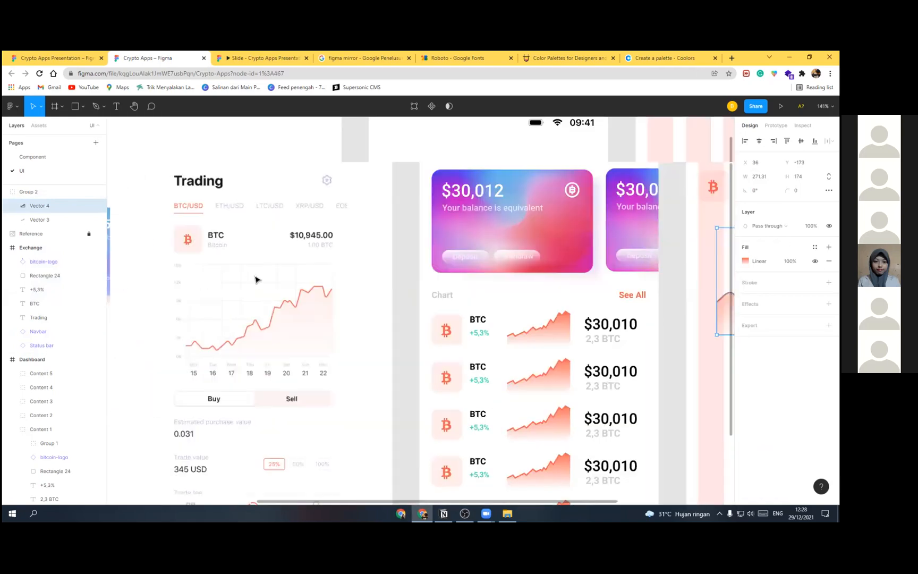
pyautogui.scroll(-3, 246, 296)
pyautogui.scroll(2, 255, 289)
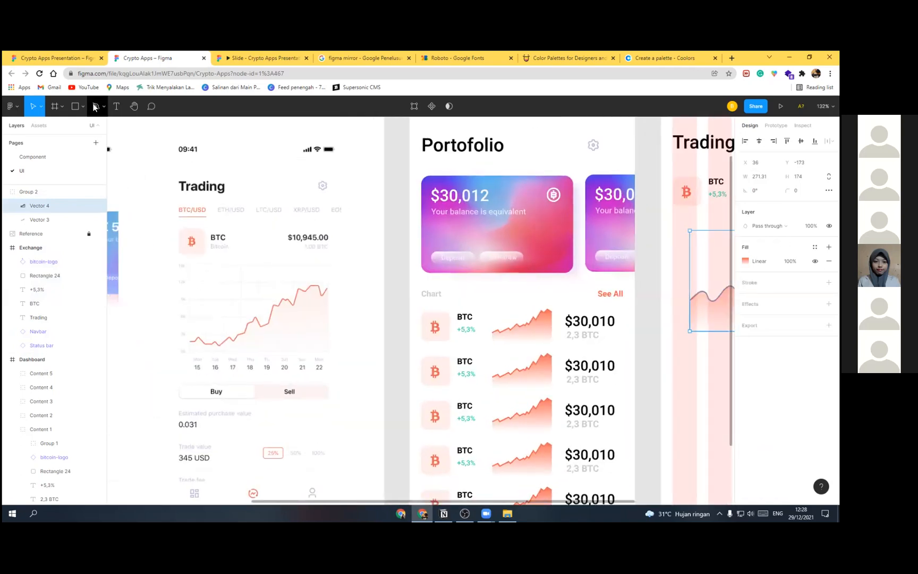
pyautogui.press('p')
pyautogui.click(222, 261)
pyautogui.click(222, 351)
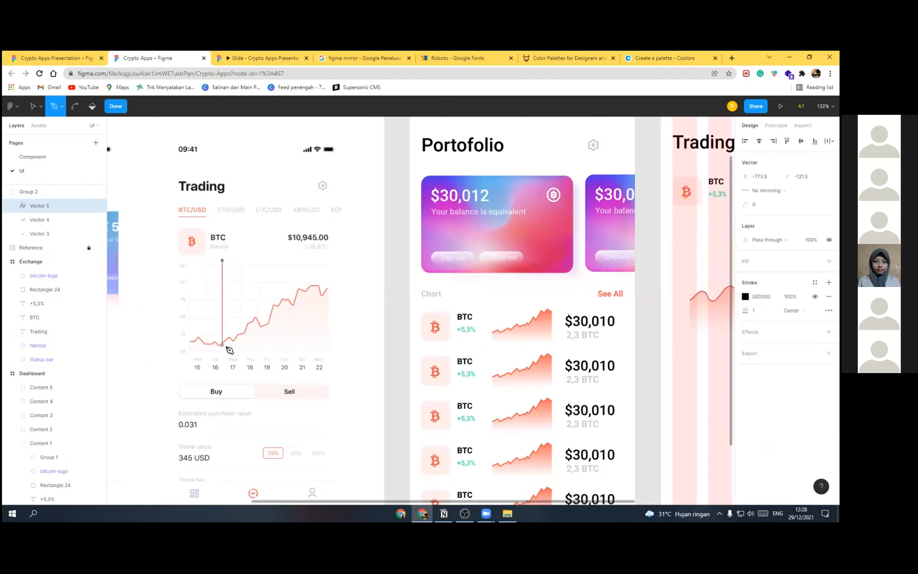
pyautogui.press('Escape')
pyautogui.press('Escape')
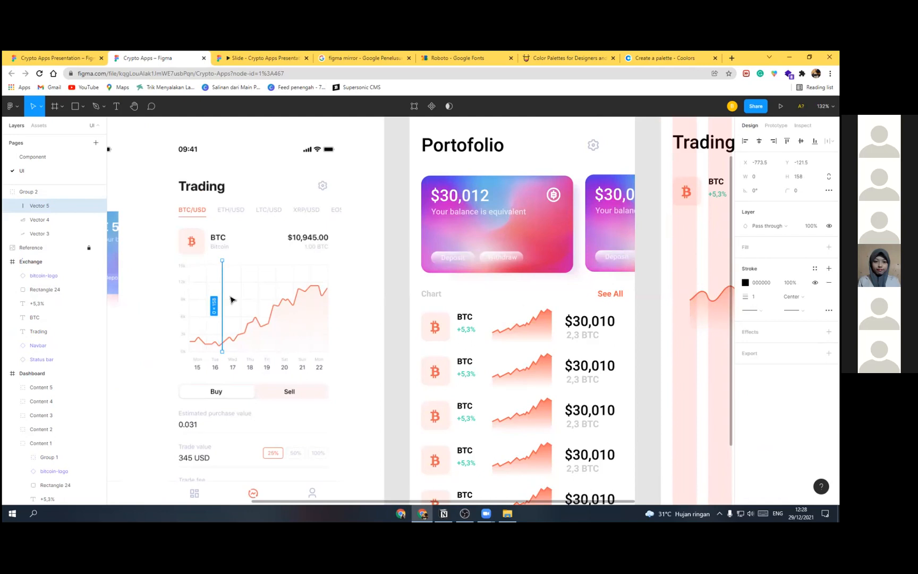
pyautogui.scroll(3, 270, 298)
pyautogui.moveTo(272, 299); pyautogui.dragTo(272, 297)
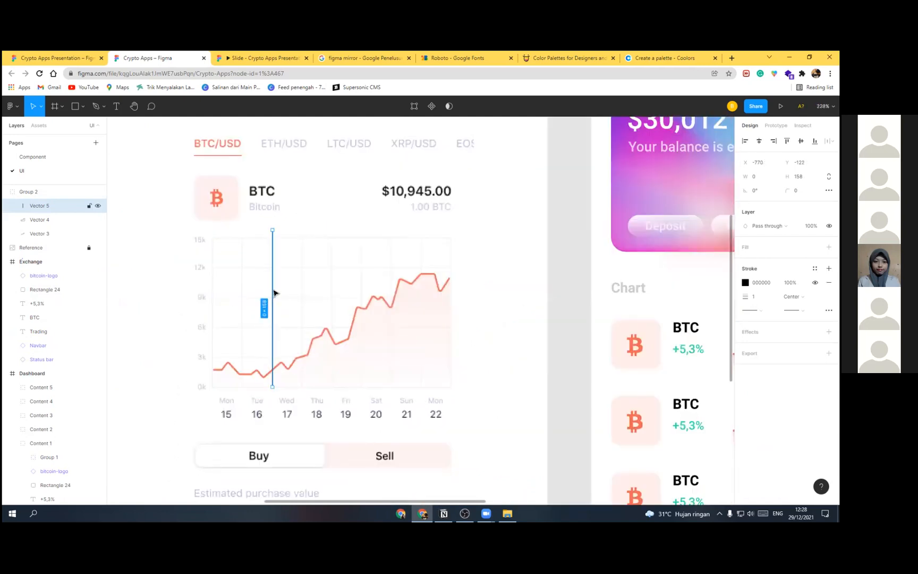
# Step: Duplicate the vertical line eight times at a spacing of 28, and move the last copy before the first line to X -800
pyautogui.hotkey('ctrl', 'd')
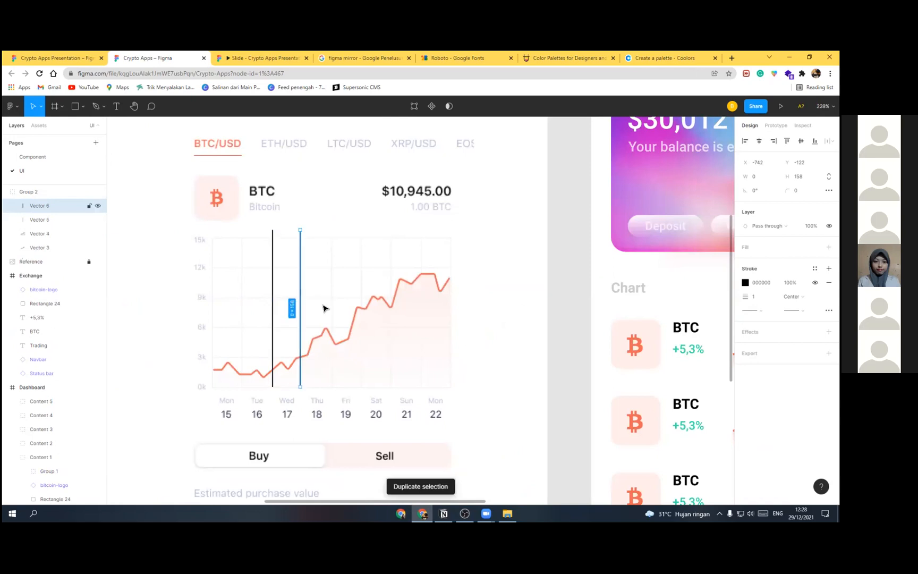
pyautogui.hotkey('ctrl', 'd')
pyautogui.hotkey('ctrl', 'd')
pyautogui.hotkey('ctrl', 'd')
pyautogui.hotkey('ctrl', 'd')
pyautogui.hotkey('ctrl', 'd')
pyautogui.hotkey('ctrl', 'd')
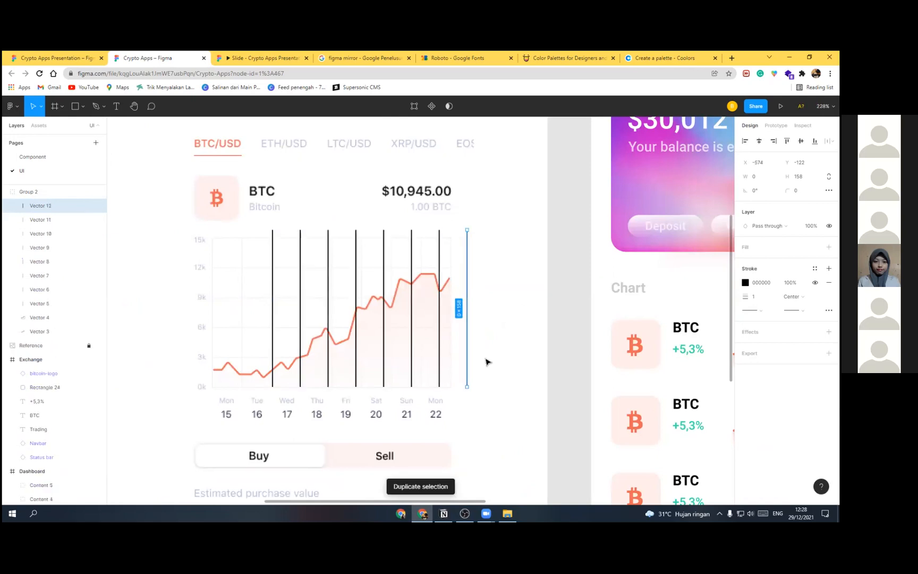
pyautogui.hotkey('ctrl', 'd')
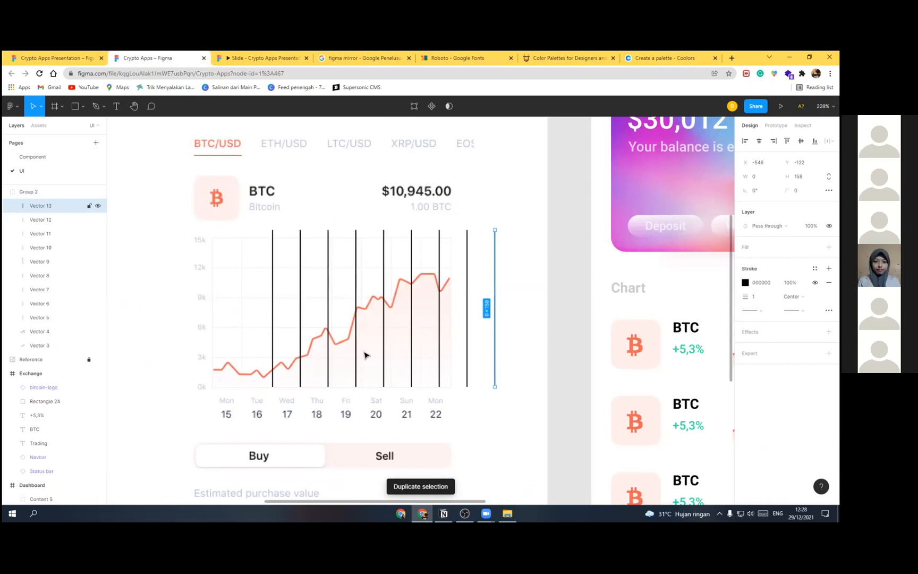
pyautogui.moveTo(495, 356); pyautogui.dragTo(244, 358)
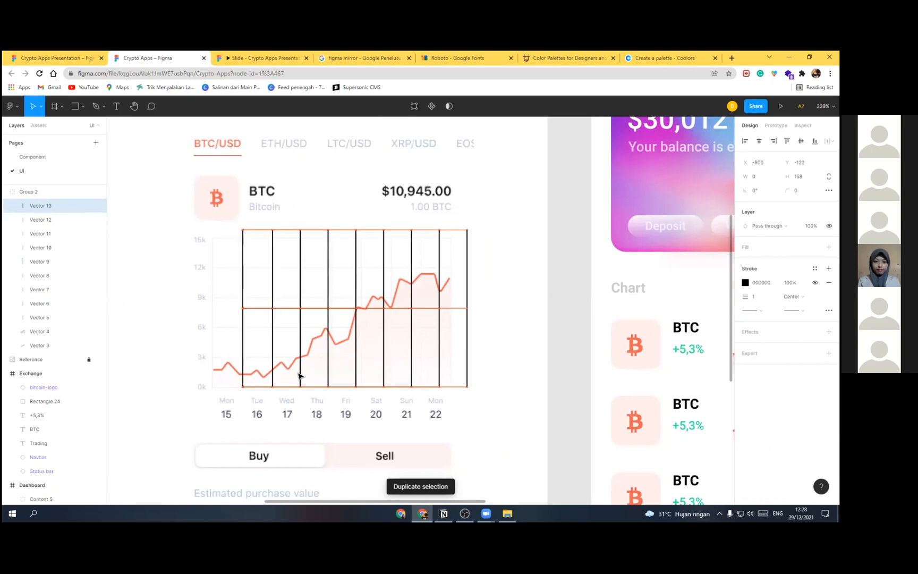
pyautogui.hotkey('ctrl', 'd')
pyautogui.moveTo(144, 322); pyautogui.dragTo(343, 329)
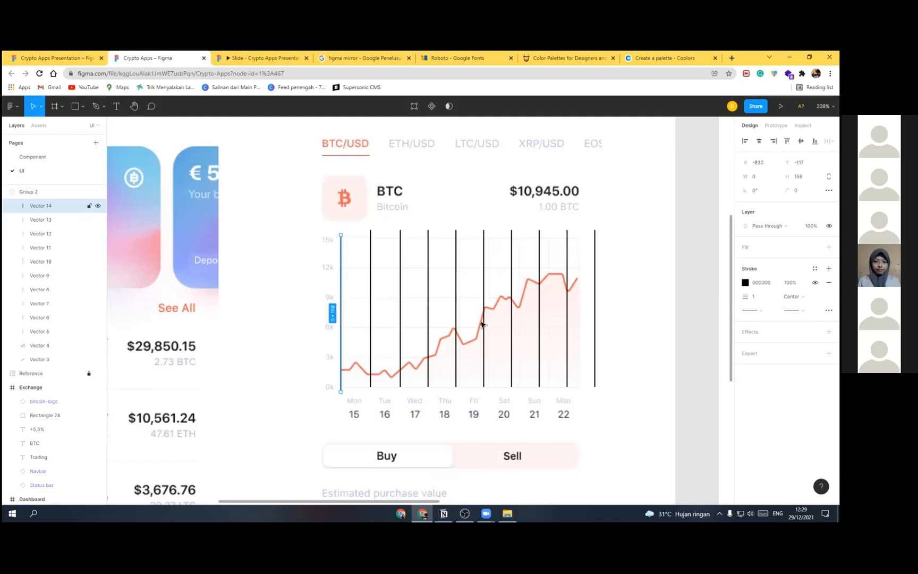
pyautogui.press('Delete')
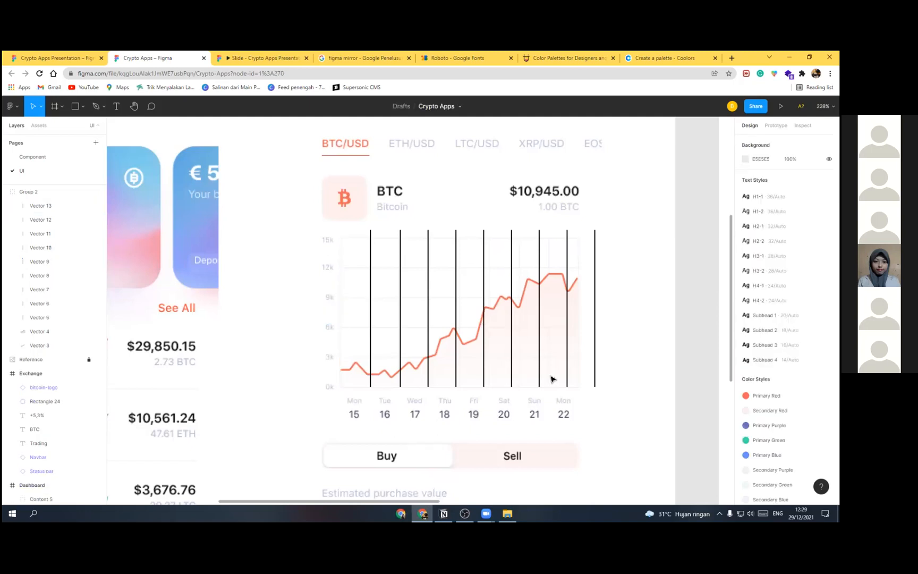
# Step: Group the two vectors of the Exchange screen's gradient chart and name the group "Graphic"
pyautogui.scroll(-3, 483, 321)
pyautogui.click(423, 286)
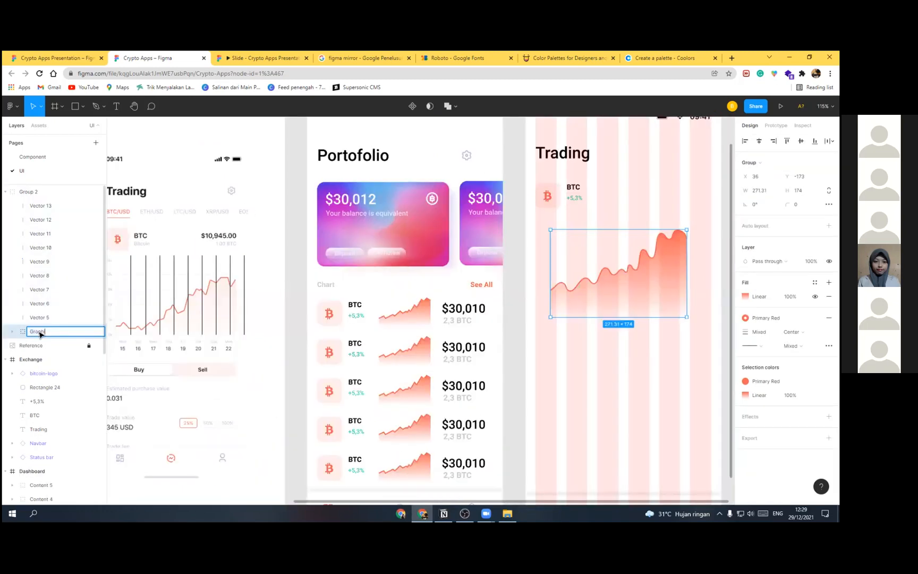
pyautogui.press('Return')
# Step: Group the nine vertical line vectors and name the group "Line"
pyautogui.click(42, 317)
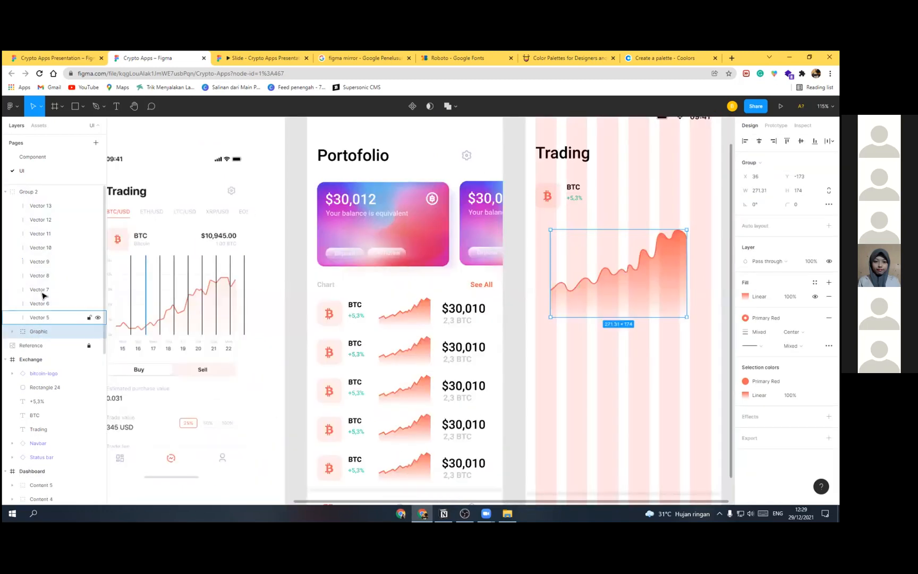
pyautogui.keyDown('shift'); pyautogui.click(46, 210); pyautogui.keyUp('shift')
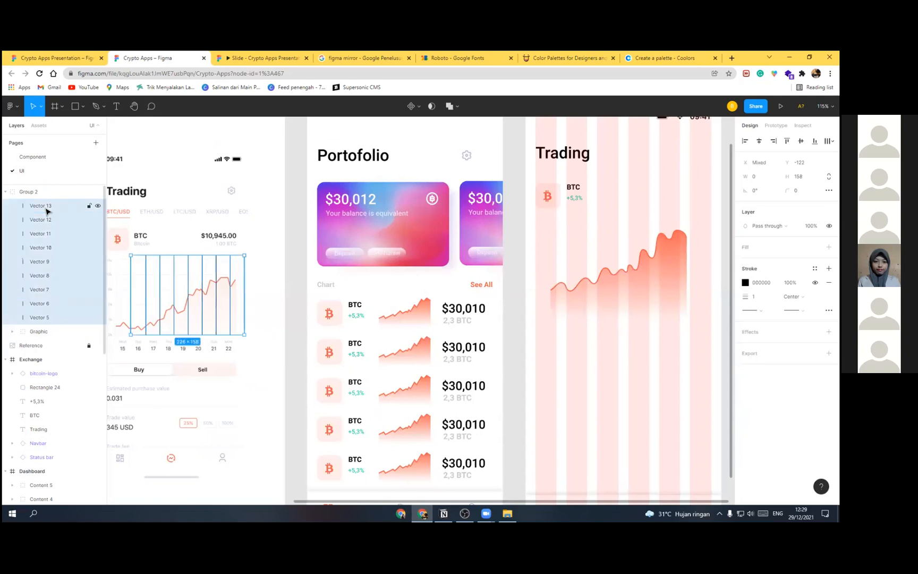
pyautogui.hotkey('ctrl', 'g')
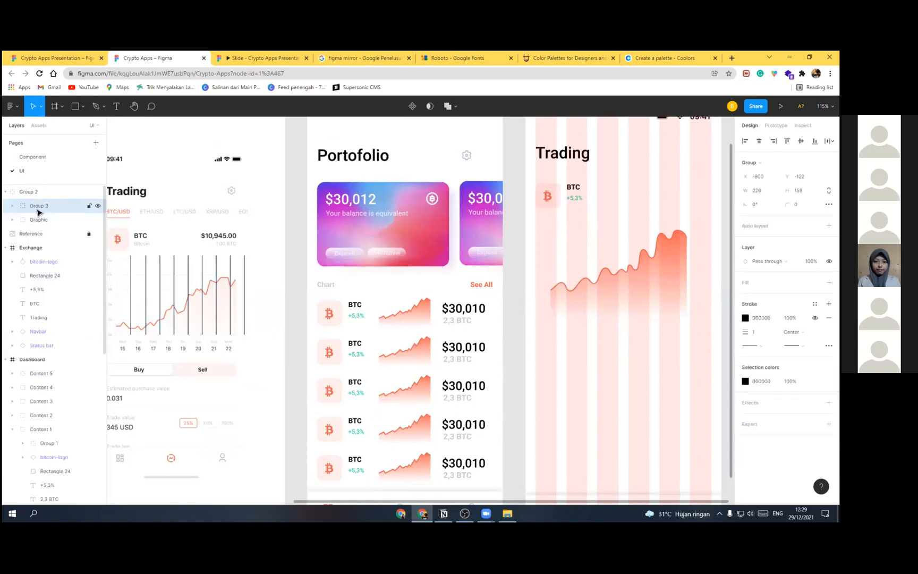
pyautogui.doubleClick(38, 210)
pyautogui.write('Line')
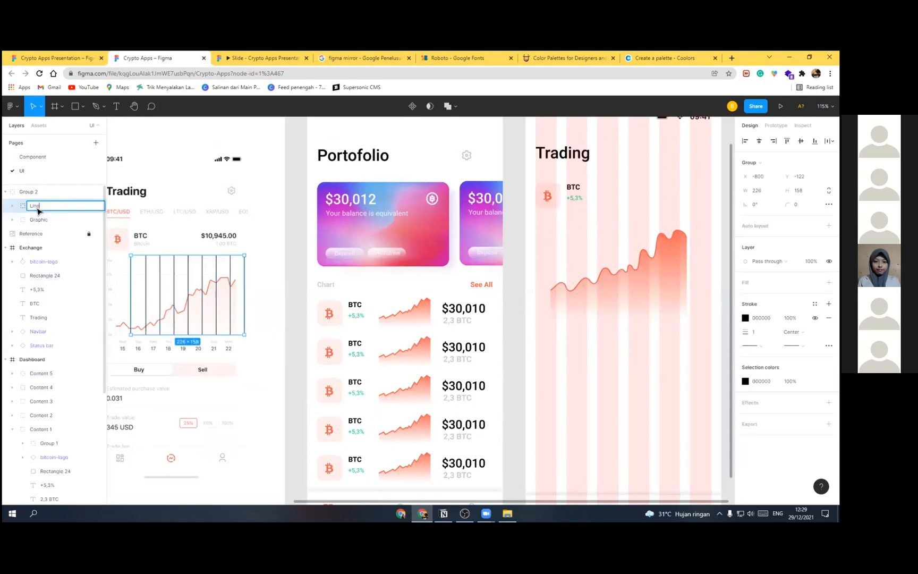
pyautogui.press('Return')
# Step: Move the Line group onto the Exchange screen's chart at about X 49, Y 256 and stretch it to about 279 wide
pyautogui.moveTo(203, 300); pyautogui.dragTo(646, 277)
pyautogui.moveTo(657, 341); pyautogui.dragTo(477, 354)
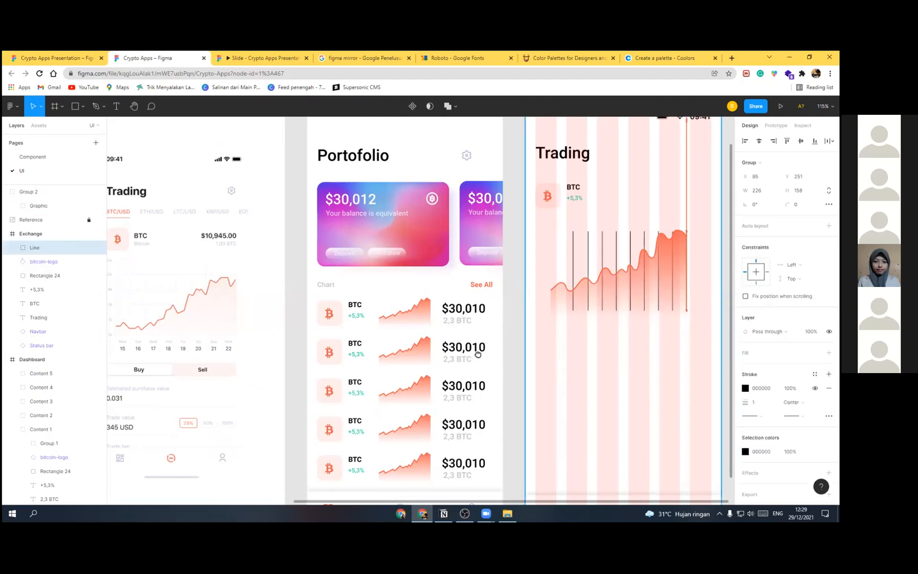
pyautogui.scroll(5, 322, 303)
pyautogui.moveTo(302, 294); pyautogui.dragTo(287, 294)
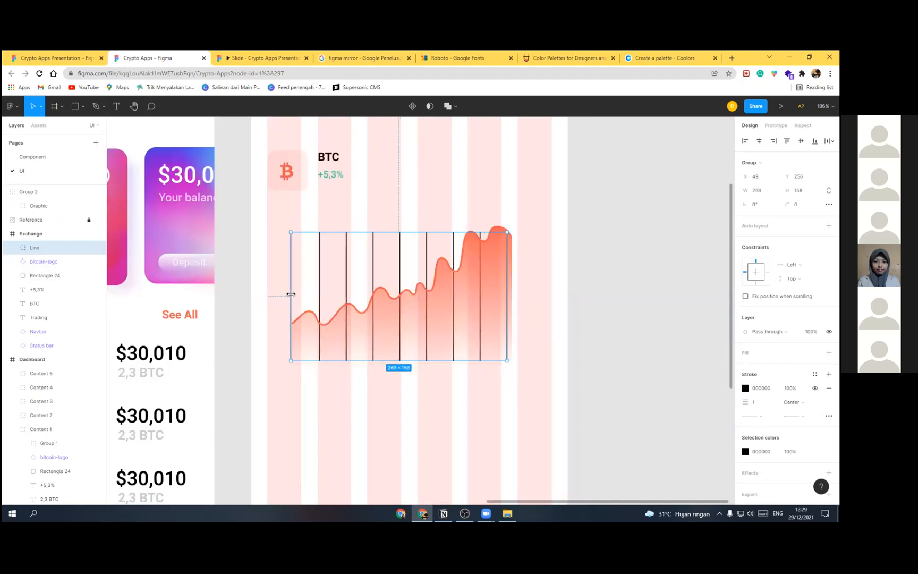
pyautogui.moveTo(508, 302); pyautogui.dragTo(518, 303)
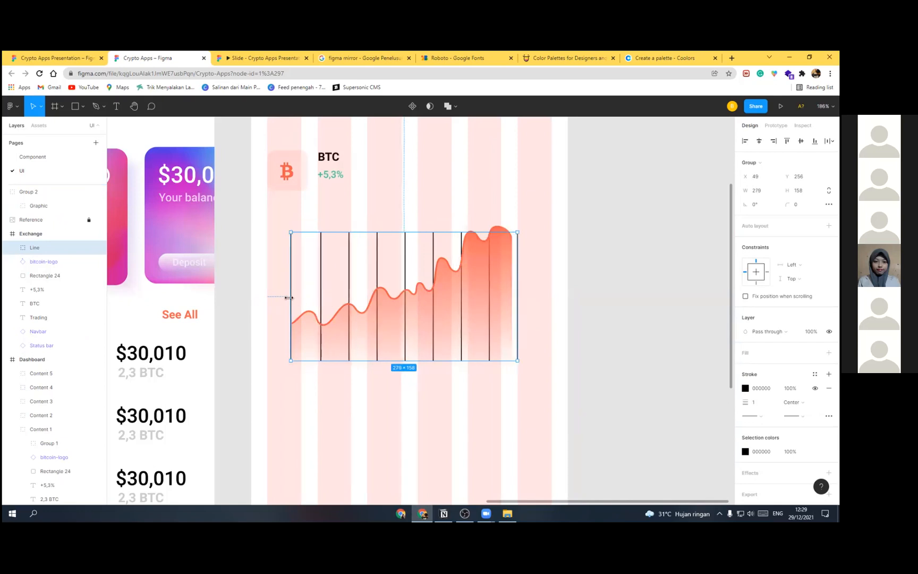
# Step: Narrow the Line group to 266 wide starting at X 62, and move it up to Y 246
pyautogui.moveTo(301, 296); pyautogui.dragTo(311, 301)
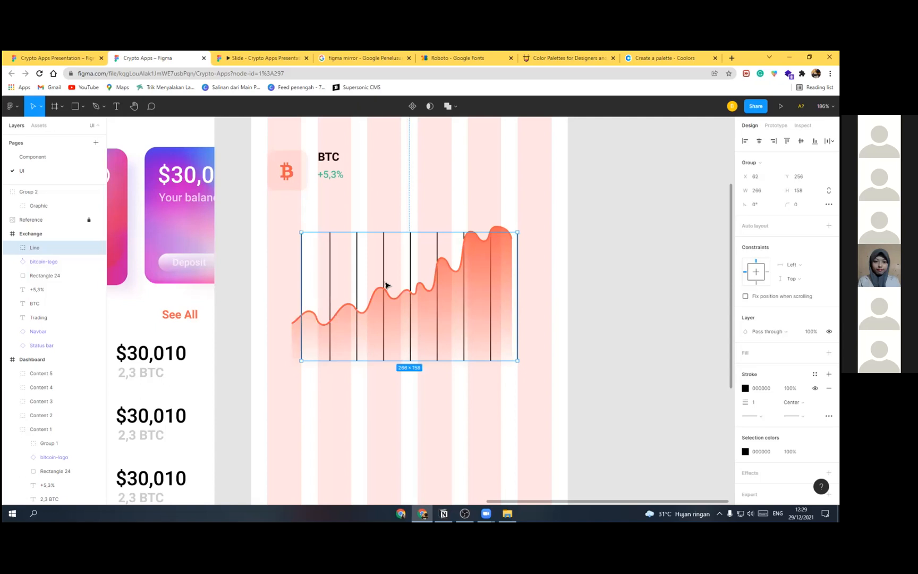
pyautogui.press('Up')
pyautogui.press('Up')
pyautogui.press('Up')
pyautogui.press('Up')
pyautogui.press('Up')
pyautogui.press('Up')
pyautogui.press('Up')
pyautogui.press('Up')
pyautogui.press('Up')
pyautogui.press('Up')
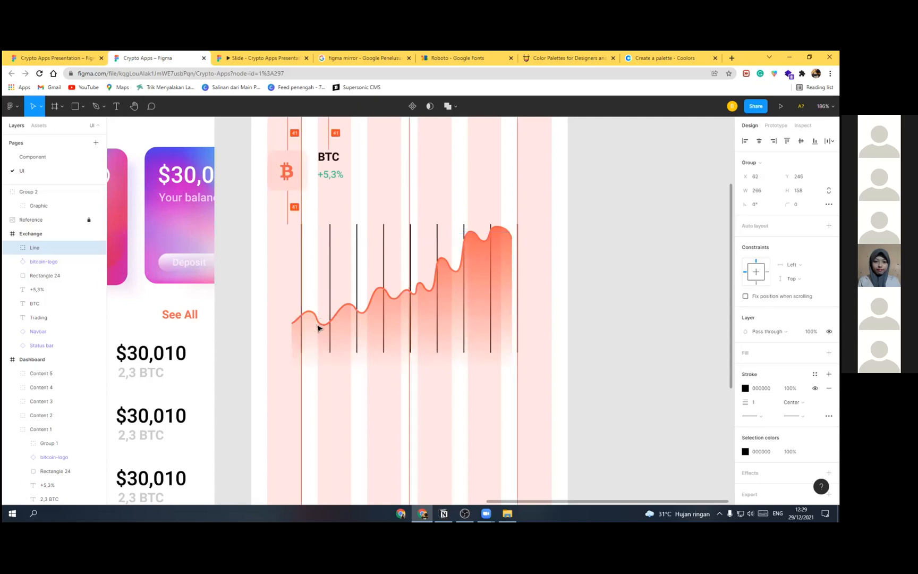
# Step: Align the Graphic group's left edge with the first vertical line and resize the group to 265 by 157 to match the lines
pyautogui.click(293, 324)
pyautogui.moveTo(292, 323); pyautogui.dragTo(301, 323)
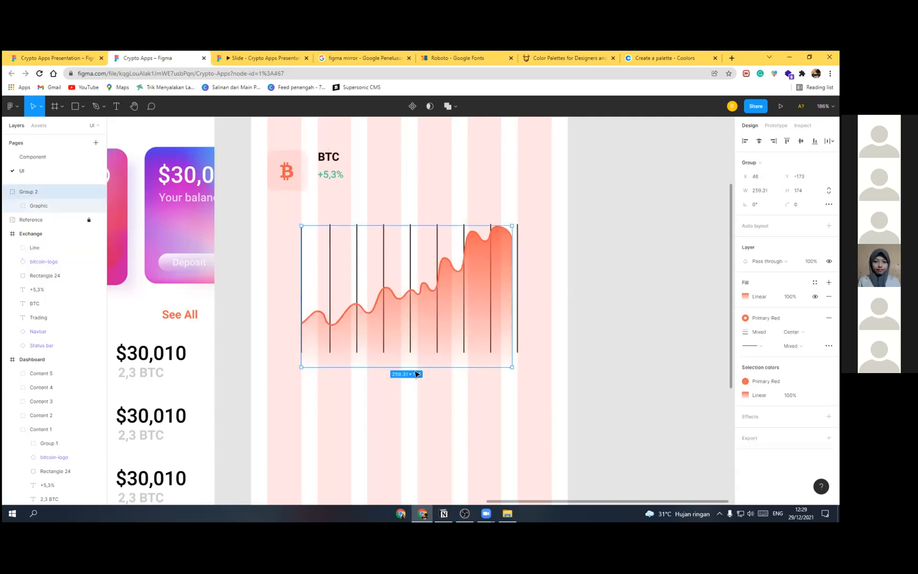
pyautogui.moveTo(414, 353); pyautogui.dragTo(414, 353)
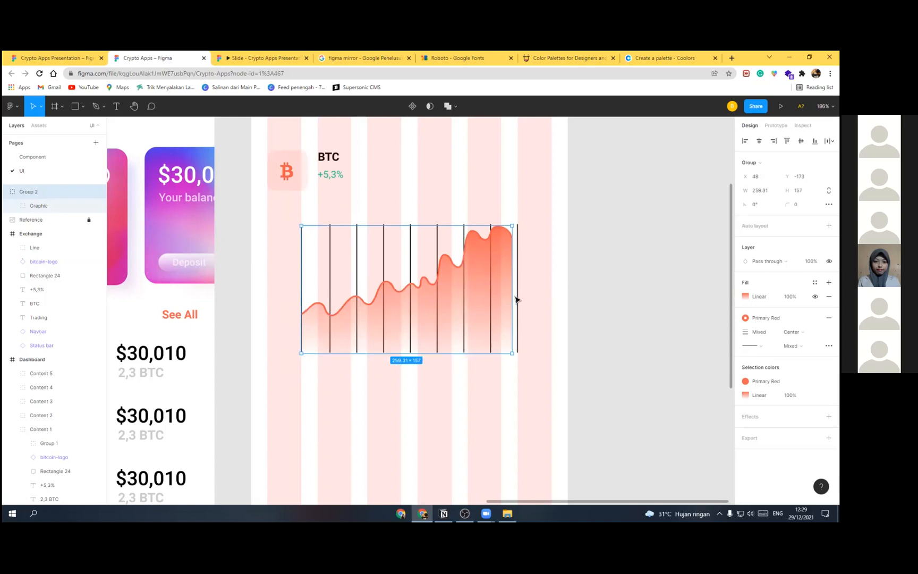
pyautogui.moveTo(512, 298); pyautogui.dragTo(516, 296)
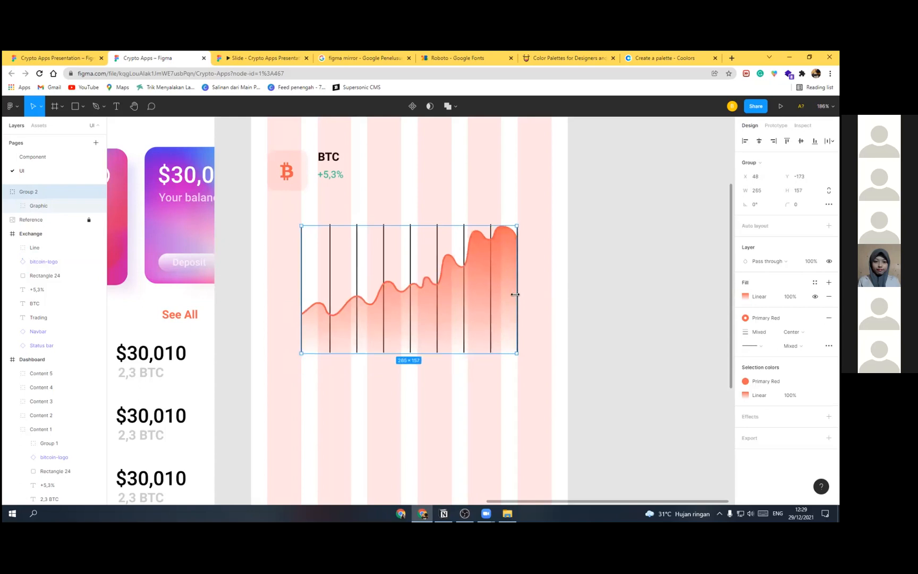
pyautogui.doubleClick(355, 273)
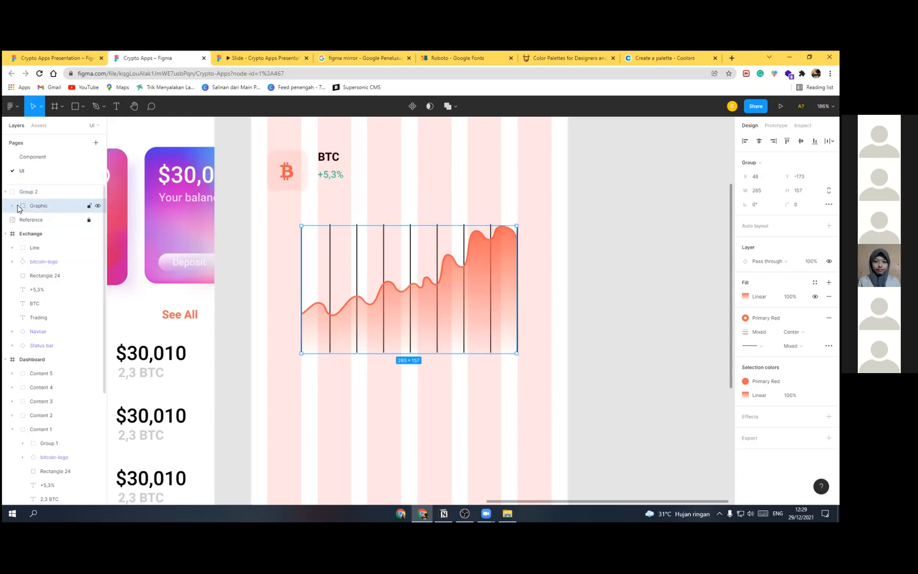
# Step: Move the Graphic group out of Group 2 into the Exchange frame above the Line group, and collapse the Dashboard layers
pyautogui.click(13, 206)
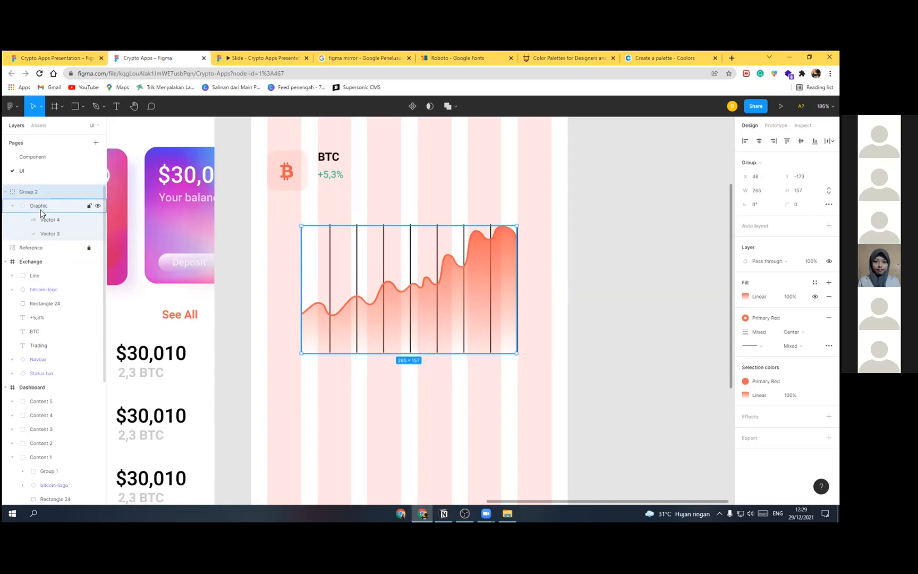
pyautogui.moveTo(46, 206); pyautogui.dragTo(44, 272)
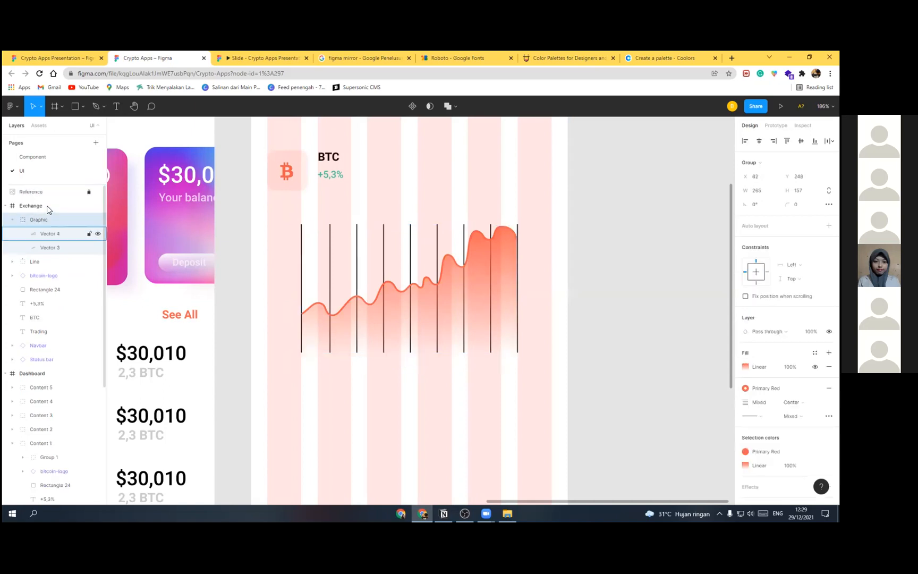
pyautogui.click(5, 375)
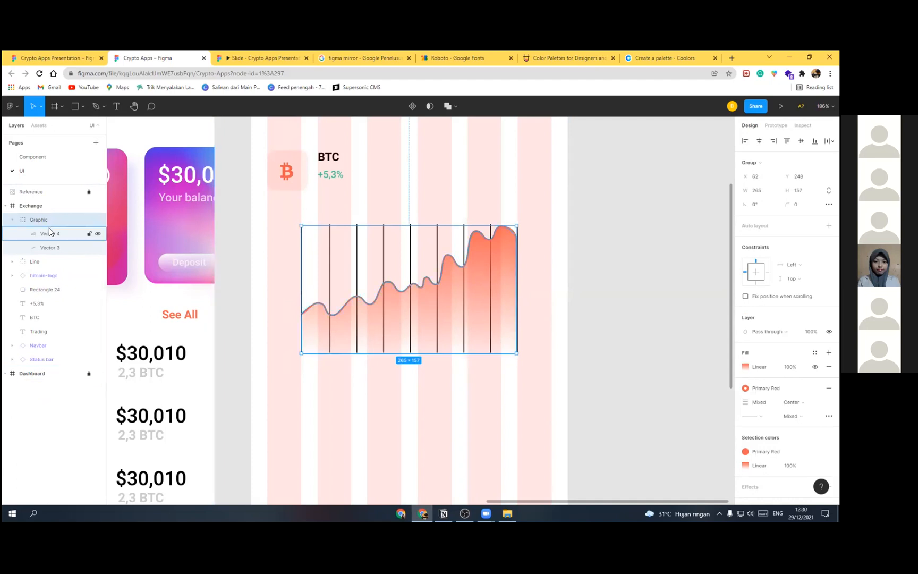
# Step: Set the stroke colour of the Line group to CCCCCC
pyautogui.click(43, 261)
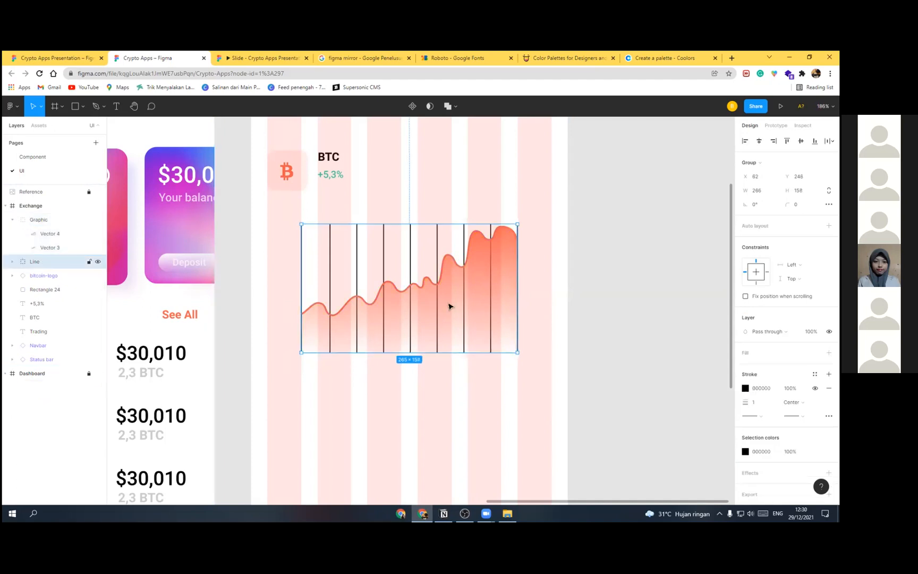
pyautogui.click(745, 388)
pyautogui.write('ccc')
pyautogui.press('Return')
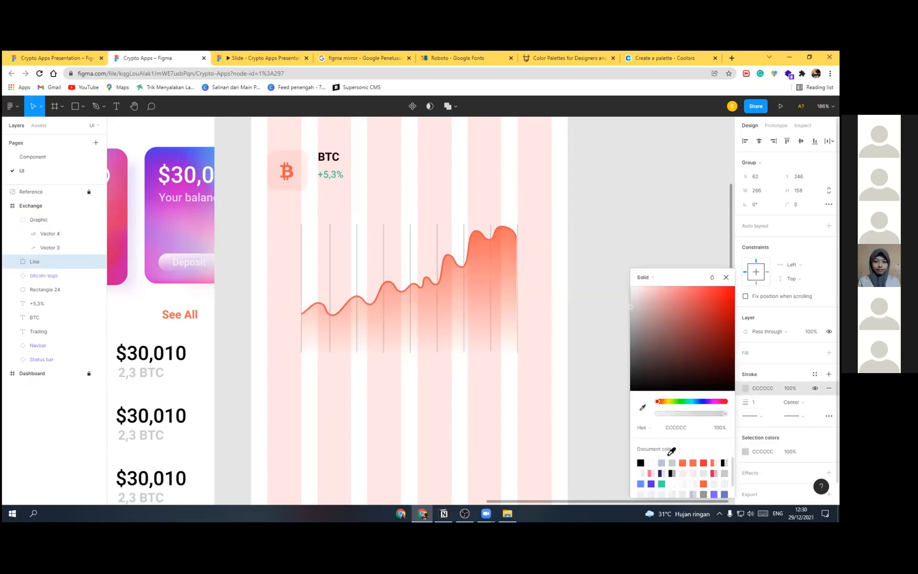
# Step: Widen the Graphic group to 266 so that its edge meets the last vertical line
pyautogui.click(502, 298)
pyautogui.scroll(1, 525, 292)
pyautogui.doubleClick(482, 297)
pyautogui.scroll(5, 497, 292)
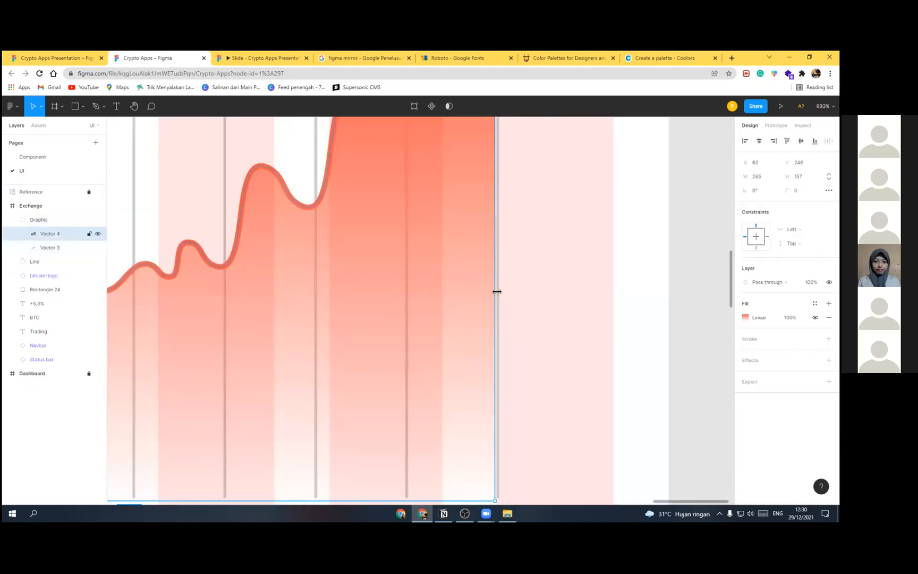
pyautogui.click(502, 303)
pyautogui.scroll(-4, 519, 287)
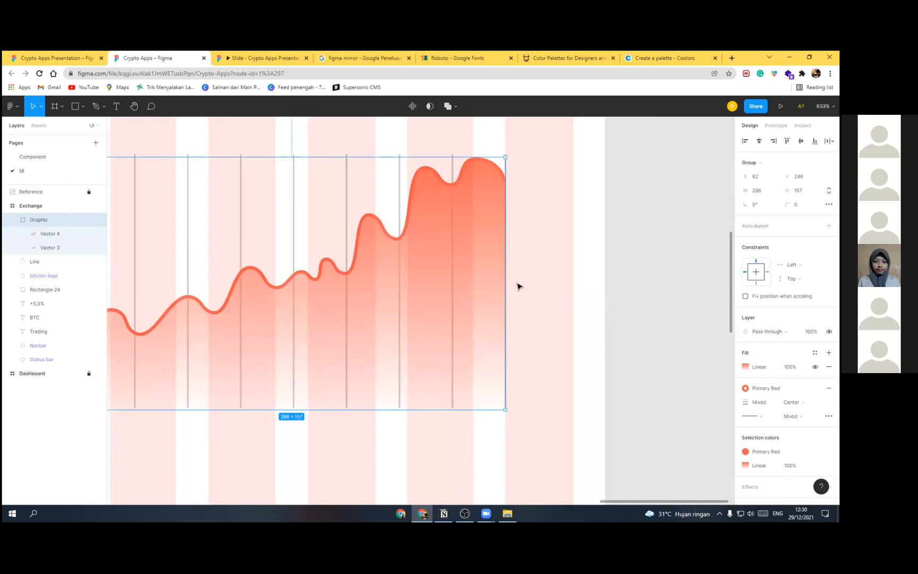
# Step: Duplicate the Line group and rotate the copy to -90° to make horizontal grid lines
pyautogui.click(345, 272)
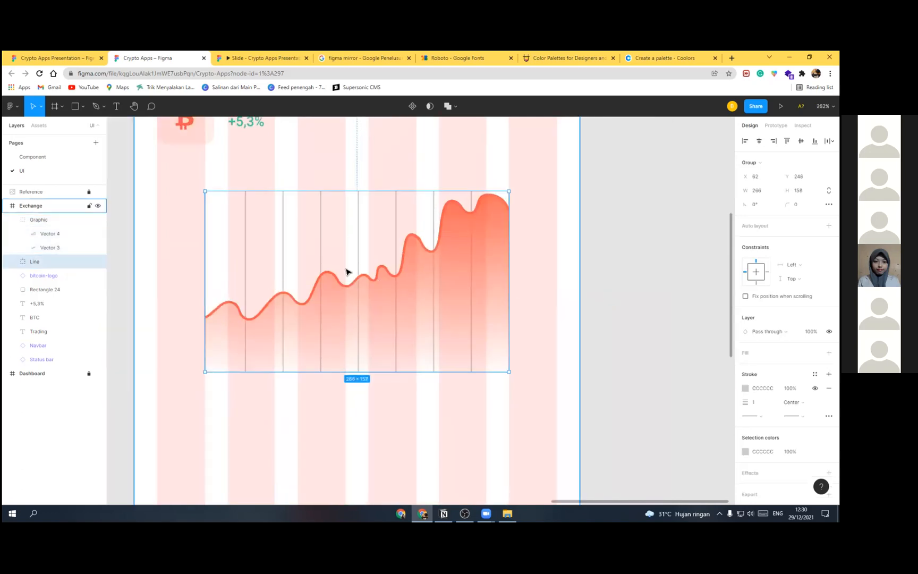
pyautogui.hotkey('ctrl', 'd')
pyautogui.moveTo(366, 276); pyautogui.dragTo(365, 304)
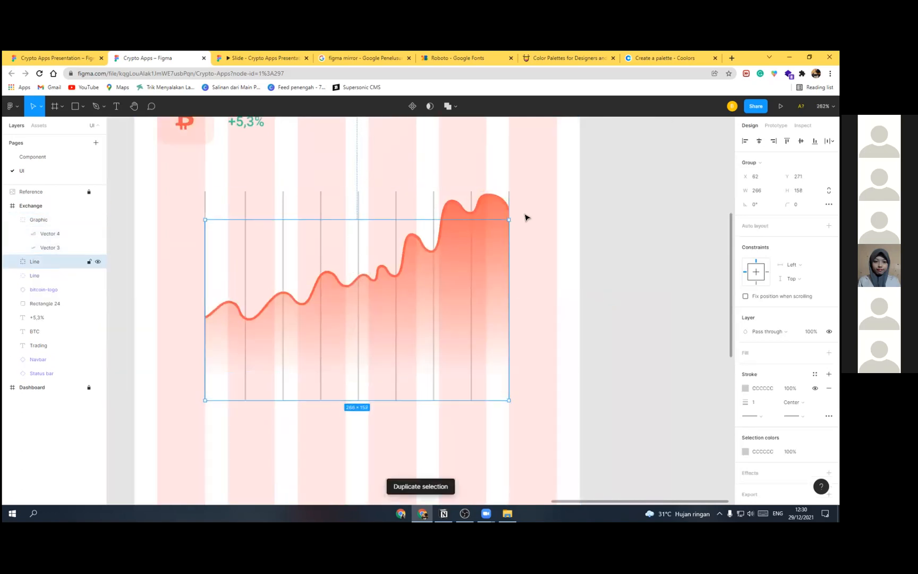
pyautogui.moveTo(494, 379); pyautogui.dragTo(420, 412)
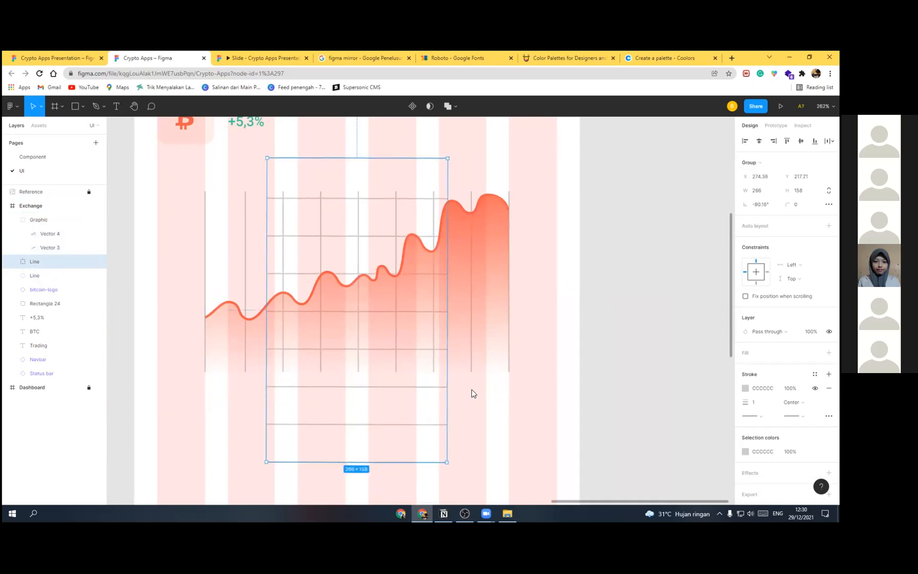
pyautogui.click(760, 205)
pyautogui.write('-9')
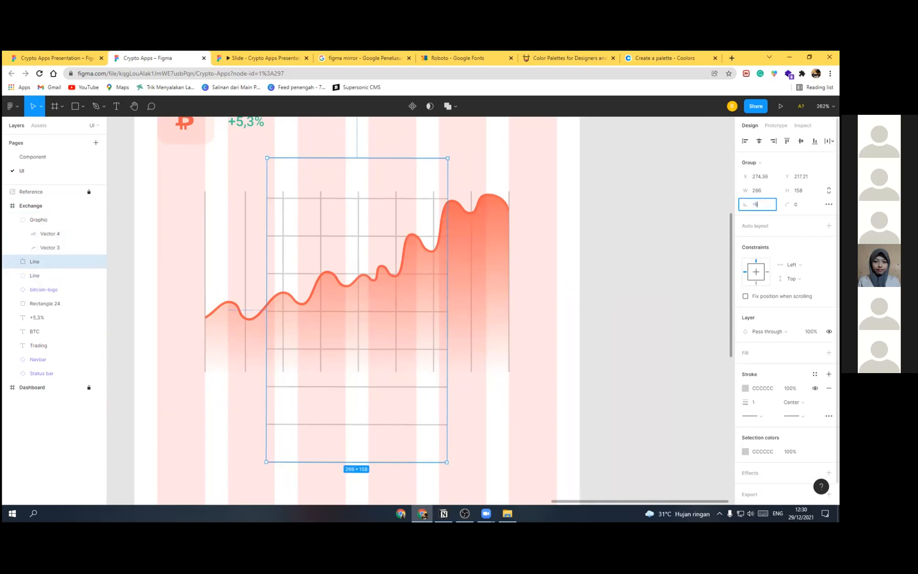
pyautogui.write('0')
pyautogui.press('Return')
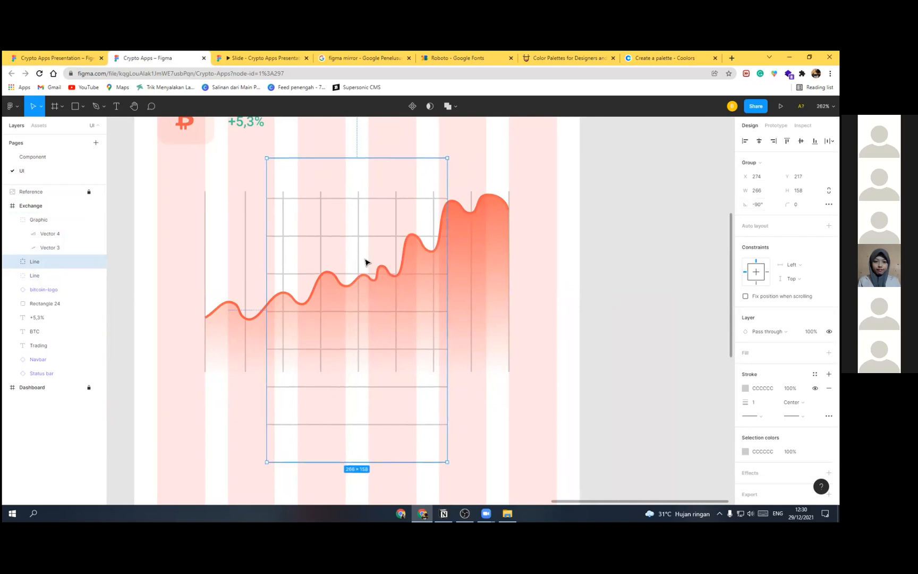
# Step: Align the rotated Line group with the chart's left edge and stretch its horizontal lines to 266, the chart's full width
pyautogui.moveTo(347, 235); pyautogui.dragTo(285, 222)
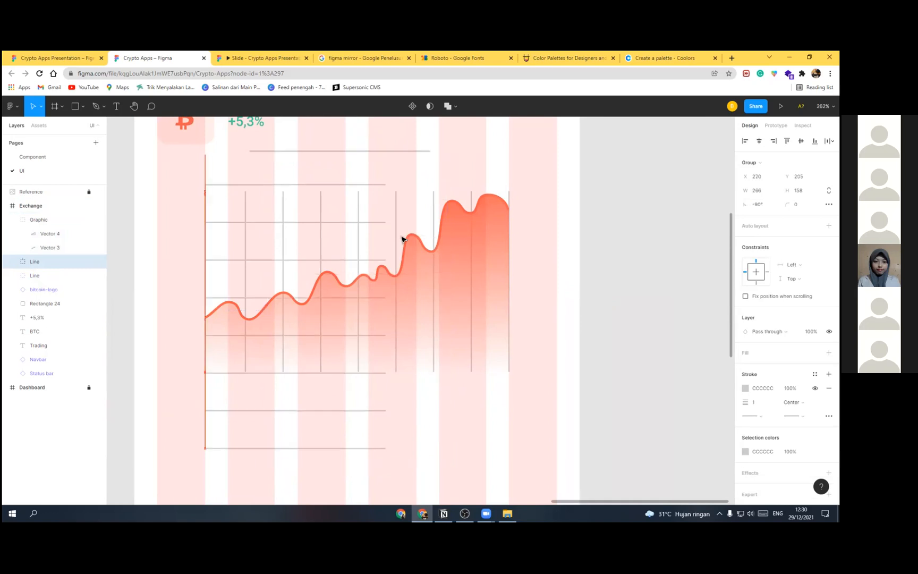
pyautogui.moveTo(511, 258); pyautogui.dragTo(509, 258)
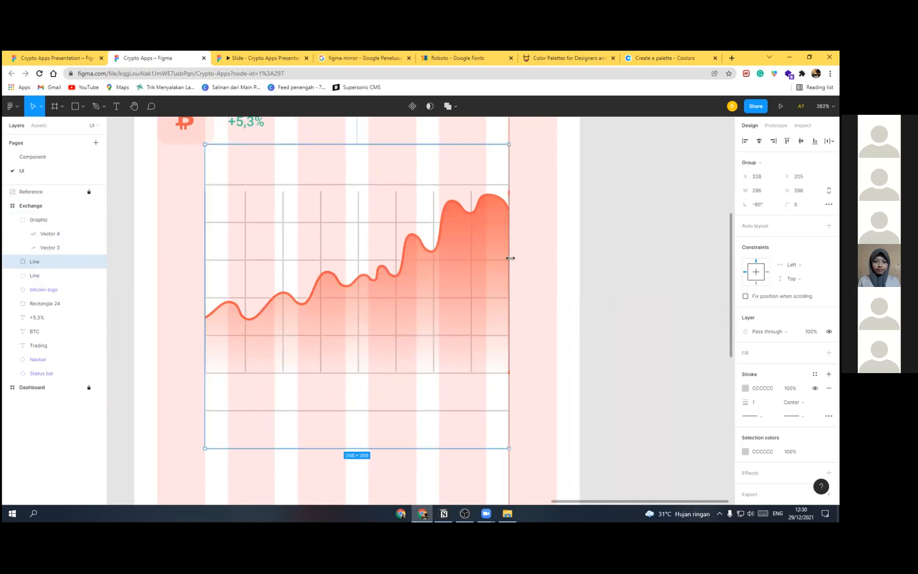
pyautogui.press('Escape')
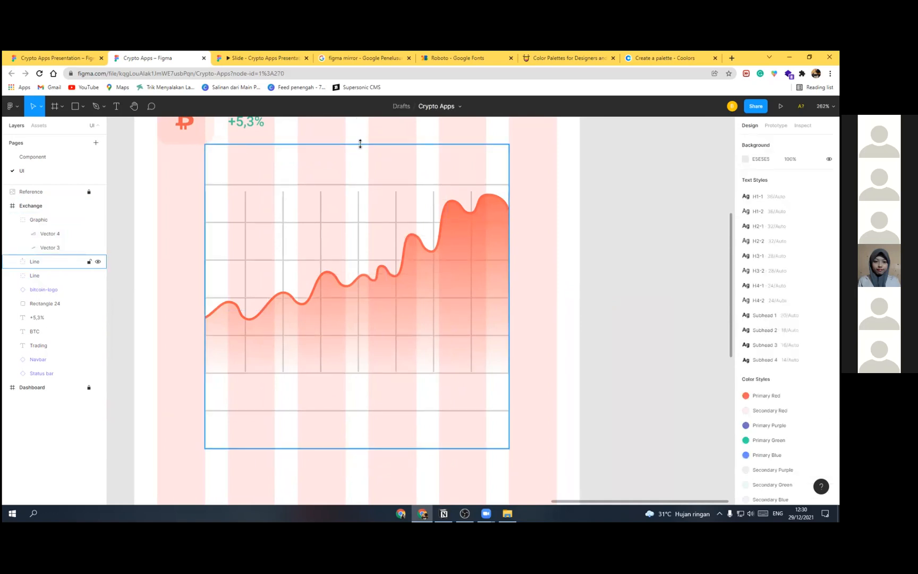
pyautogui.click(364, 145)
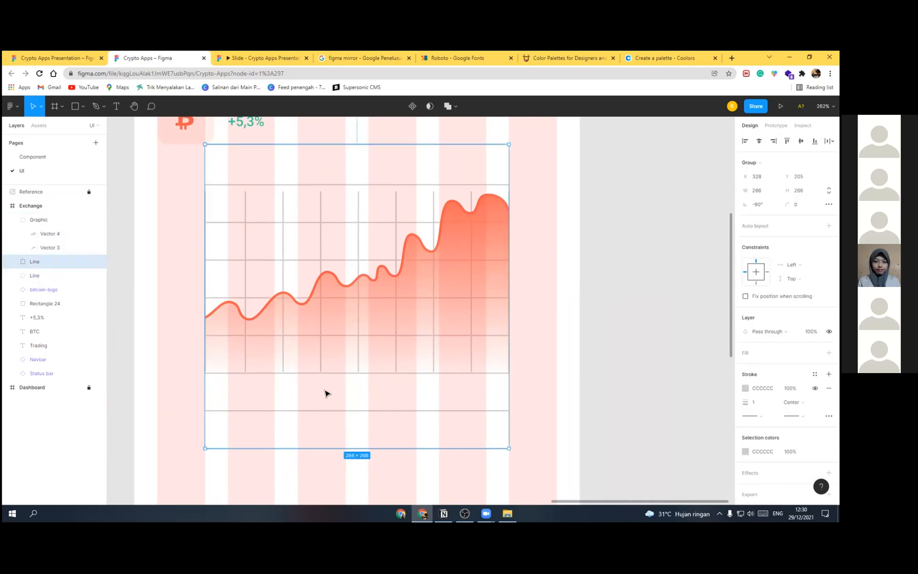
# Step: Delete the two horizontal lines below the chart, Vector 11 and Vector 12
pyautogui.doubleClick(326, 413)
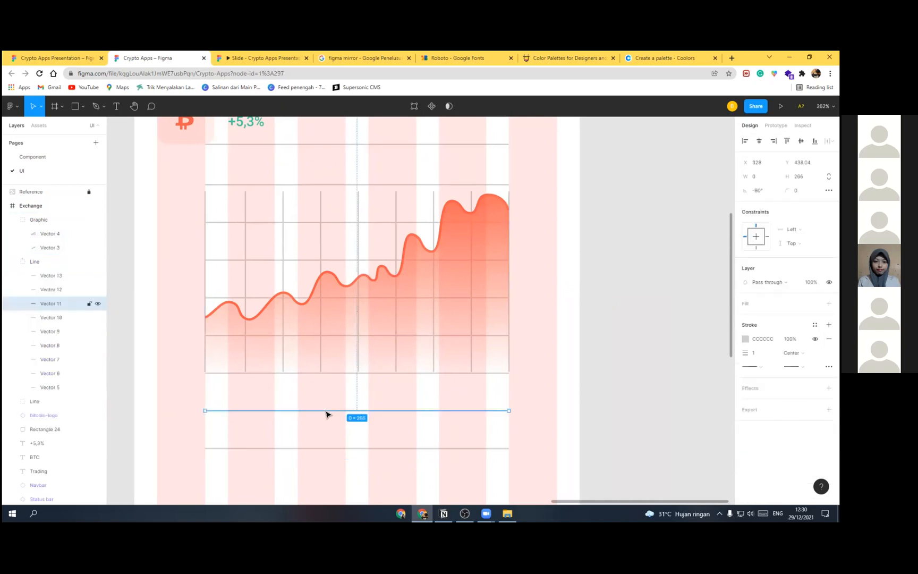
pyautogui.click(331, 451)
pyautogui.click(329, 448)
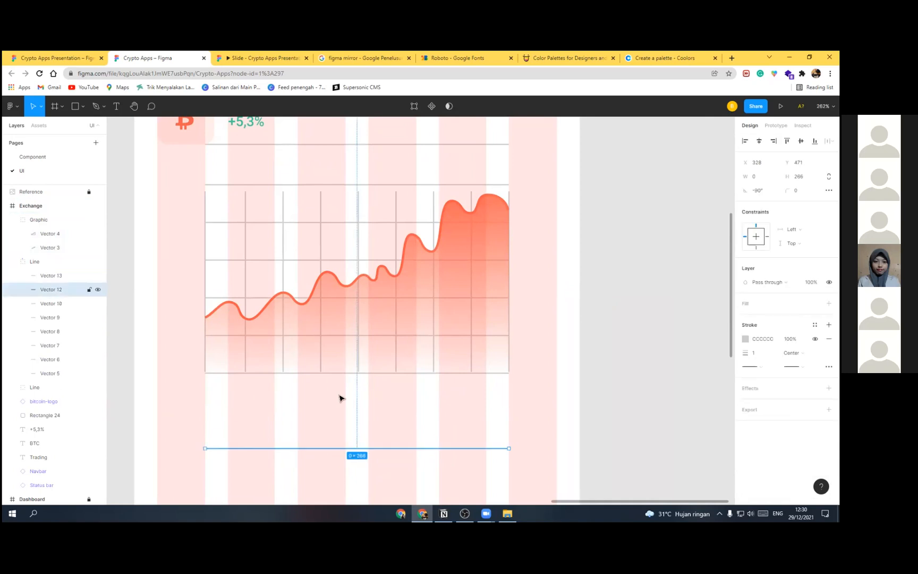
pyautogui.press('Delete')
pyautogui.click(335, 373)
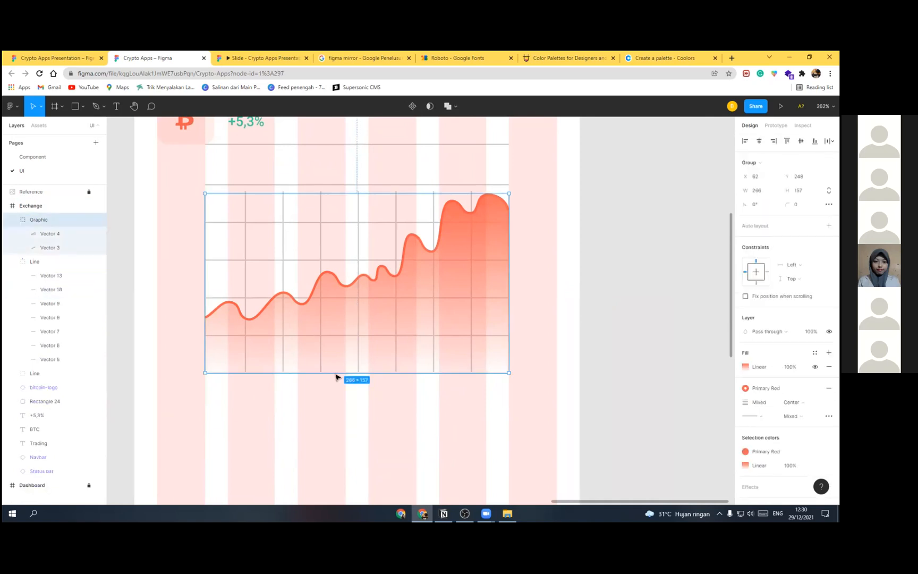
pyautogui.press('Delete')
pyautogui.hotkey('ctrl', 'z')
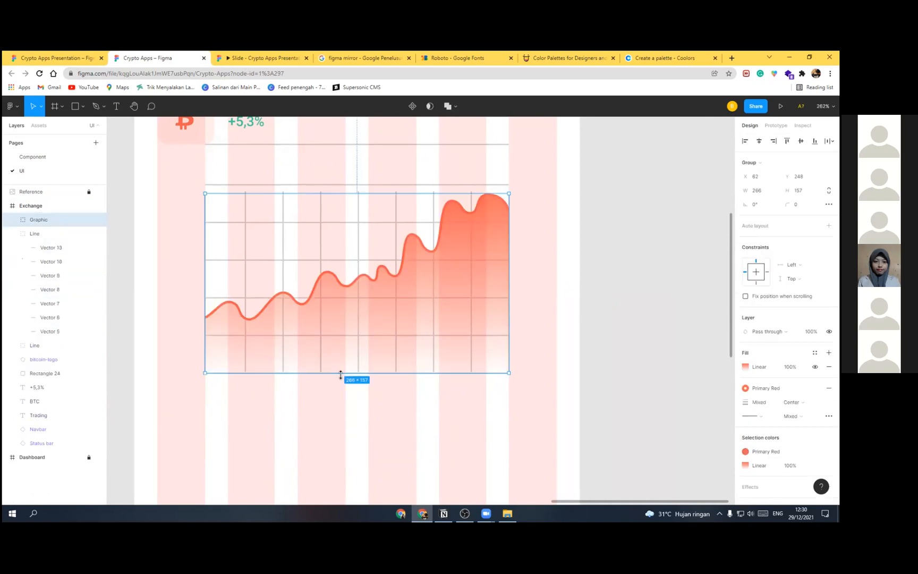
# Step: Delete the two horizontal lines above the chart and the one on its lower edge: Vector 5, Vector 13 and Vector 10
pyautogui.click(52, 331)
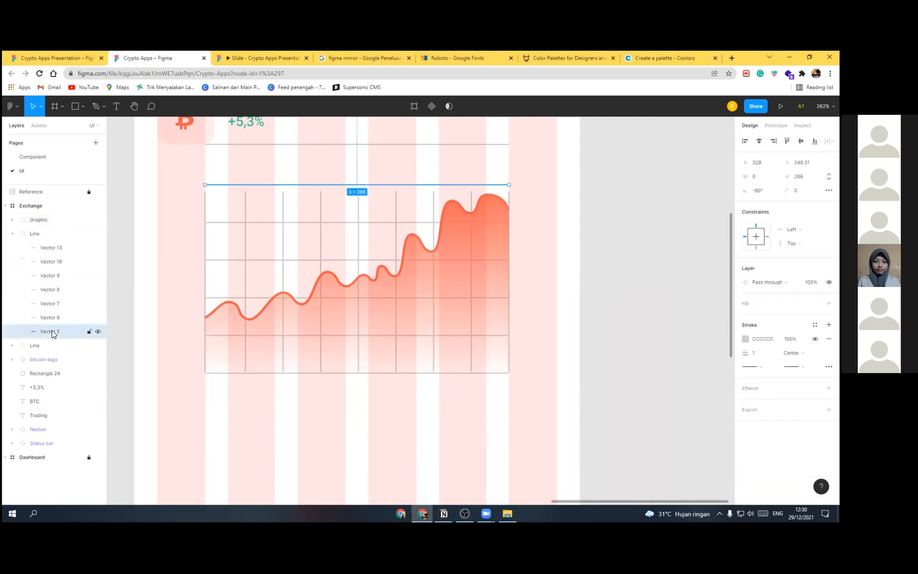
pyautogui.press('Delete')
pyautogui.click(50, 318)
pyautogui.click(52, 305)
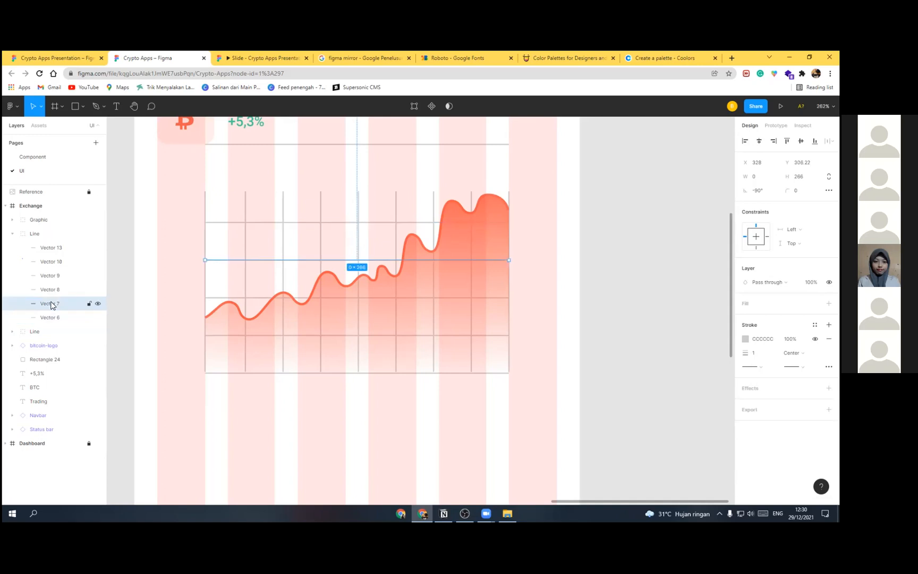
pyautogui.click(53, 290)
pyautogui.click(55, 276)
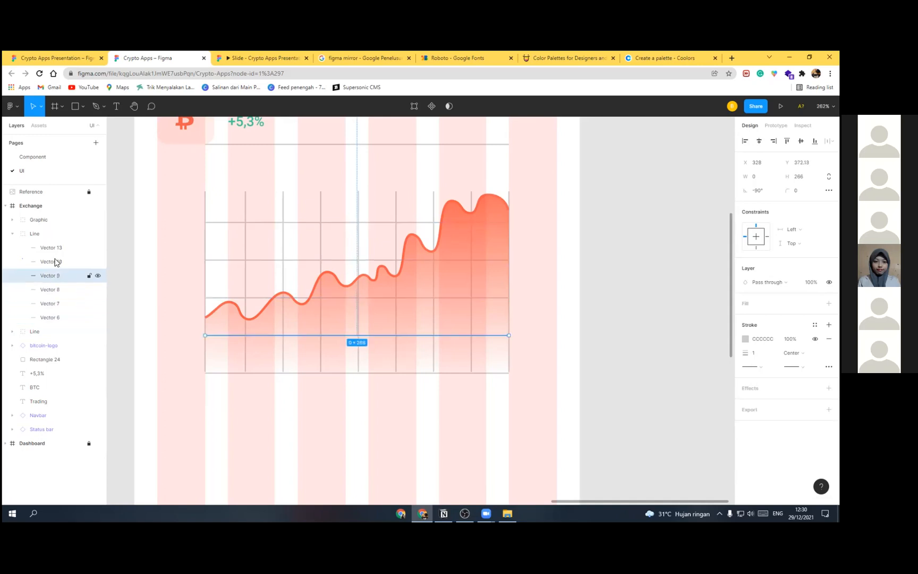
pyautogui.click(57, 259)
pyautogui.press('Delete')
pyautogui.click(58, 249)
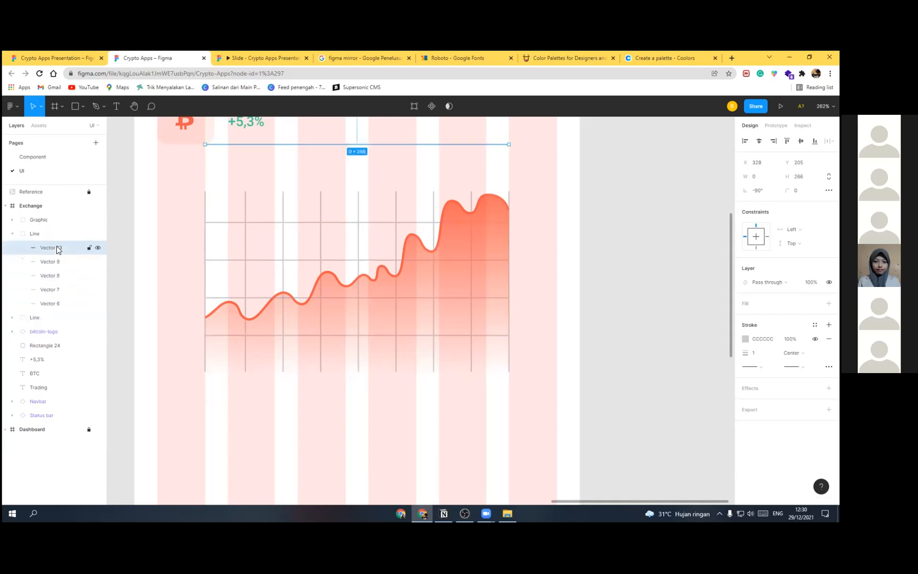
pyautogui.press('Delete')
pyautogui.click(46, 245)
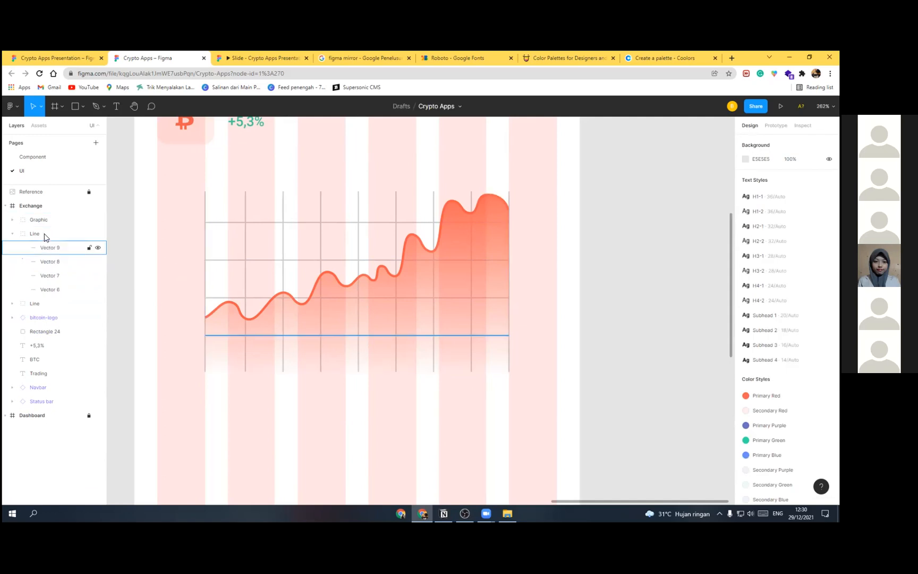
# Step: Set the stroke opacity of the horizontal Line group to 40%
pyautogui.click(36, 233)
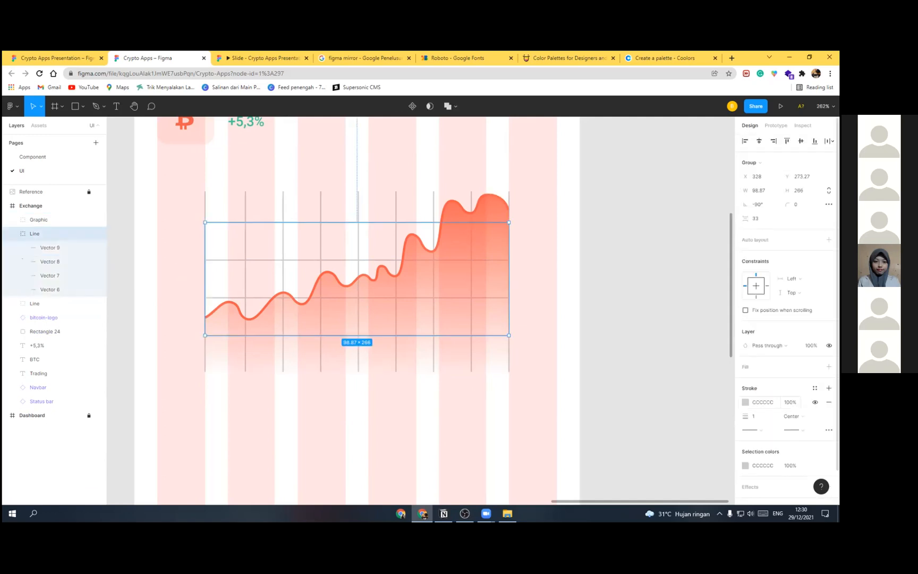
pyautogui.click(790, 402)
pyautogui.write('40')
pyautogui.press('Return')
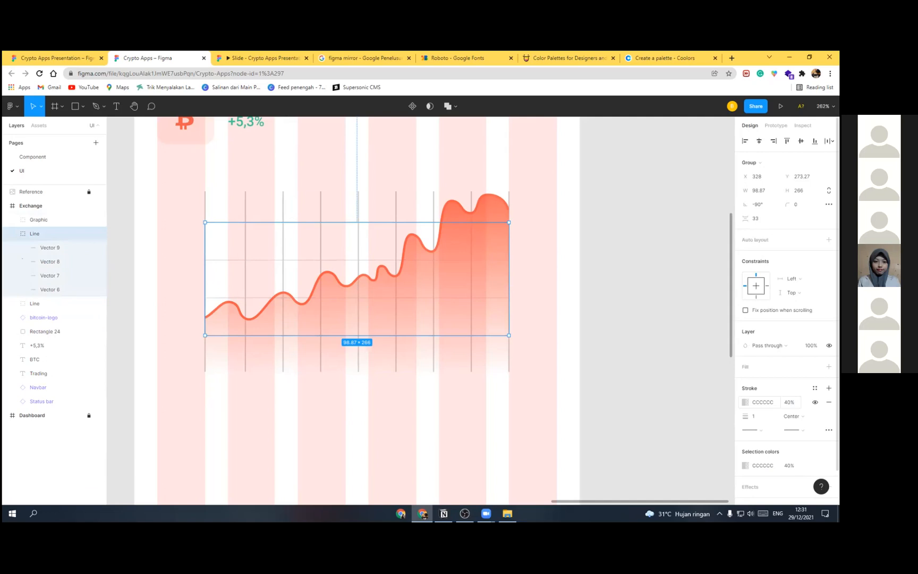
# Step: Set the stroke style of the chart's horizontal Line group to Dash
pyautogui.click(815, 387)
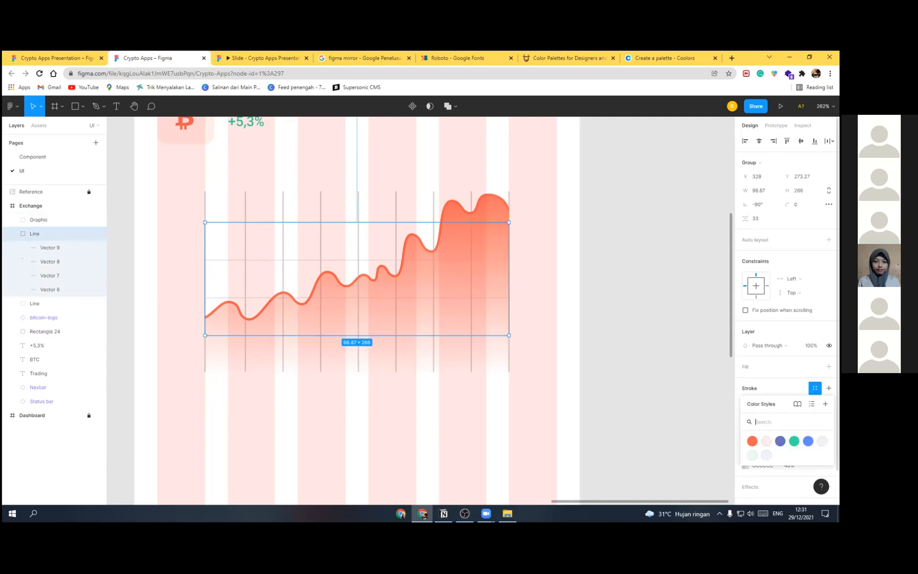
pyautogui.press('Escape')
pyautogui.click(828, 429)
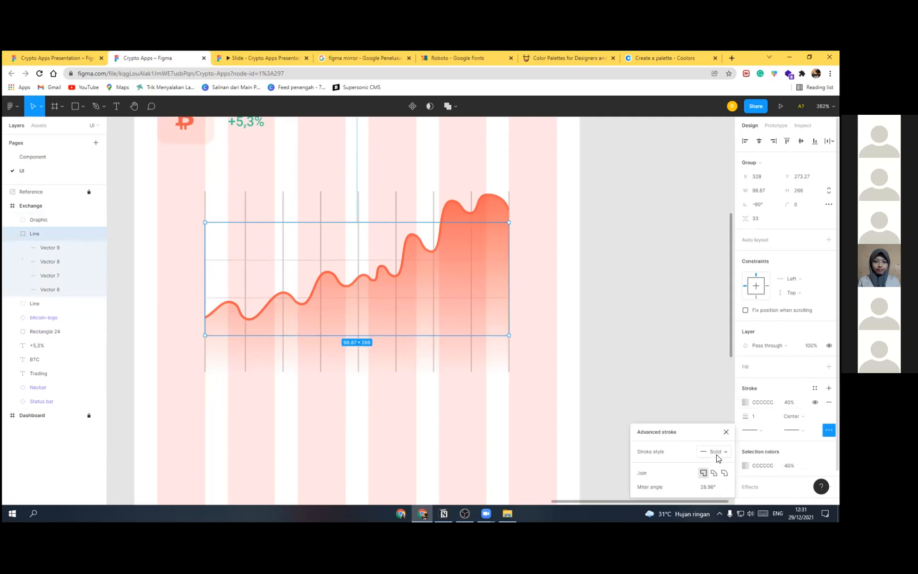
pyautogui.click(716, 451)
pyautogui.click(725, 462)
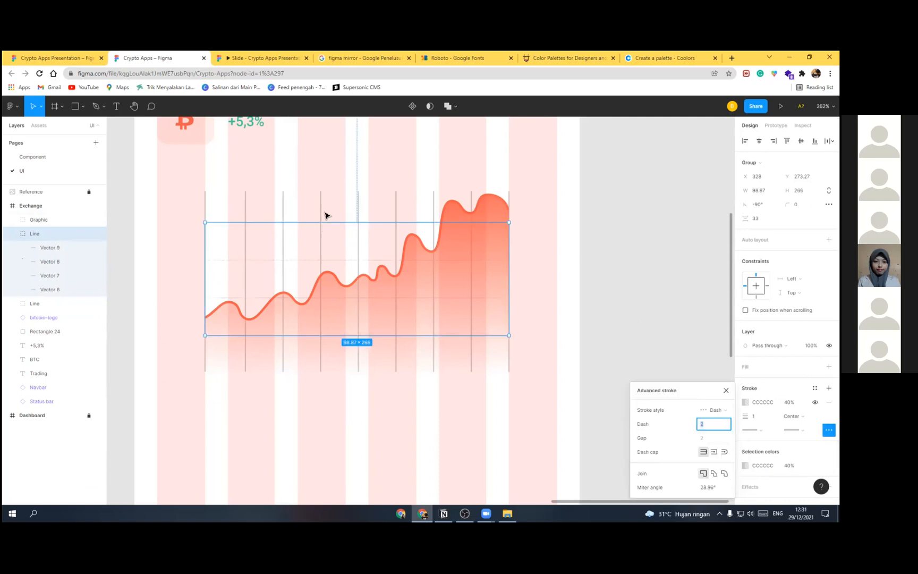
pyautogui.press('Escape')
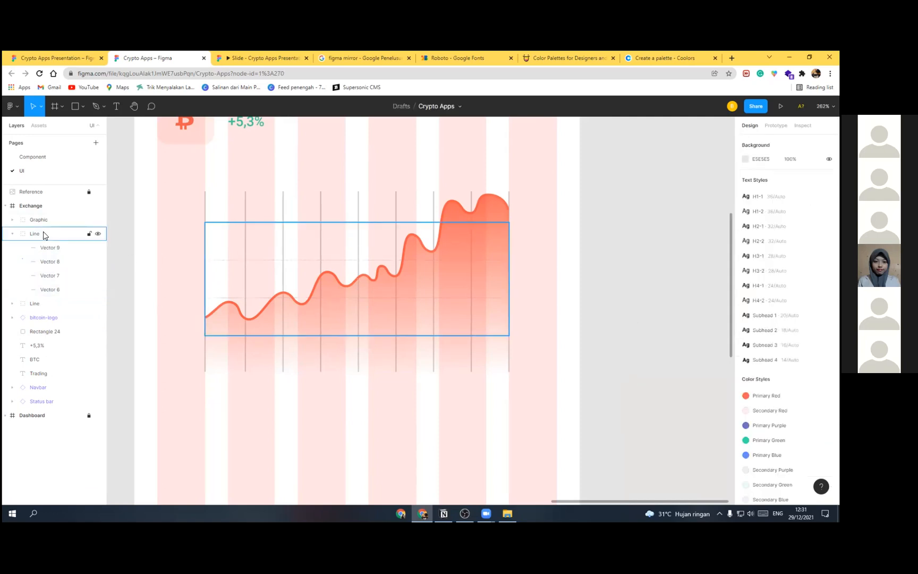
# Step: Set the stroke style of the chart's vertical Line group to Dash
pyautogui.click(44, 238)
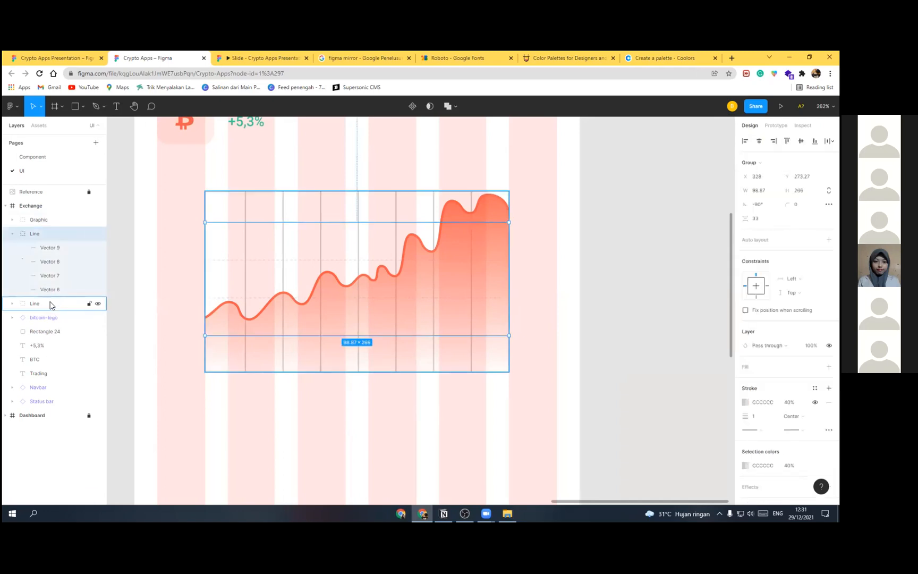
pyautogui.click(557, 346)
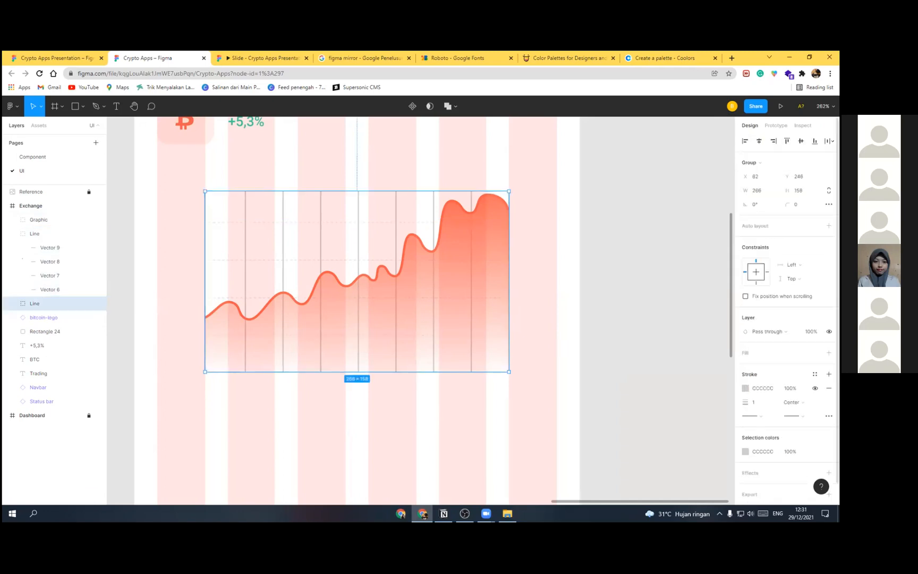
pyautogui.click(828, 416)
pyautogui.click(717, 438)
pyautogui.click(714, 447)
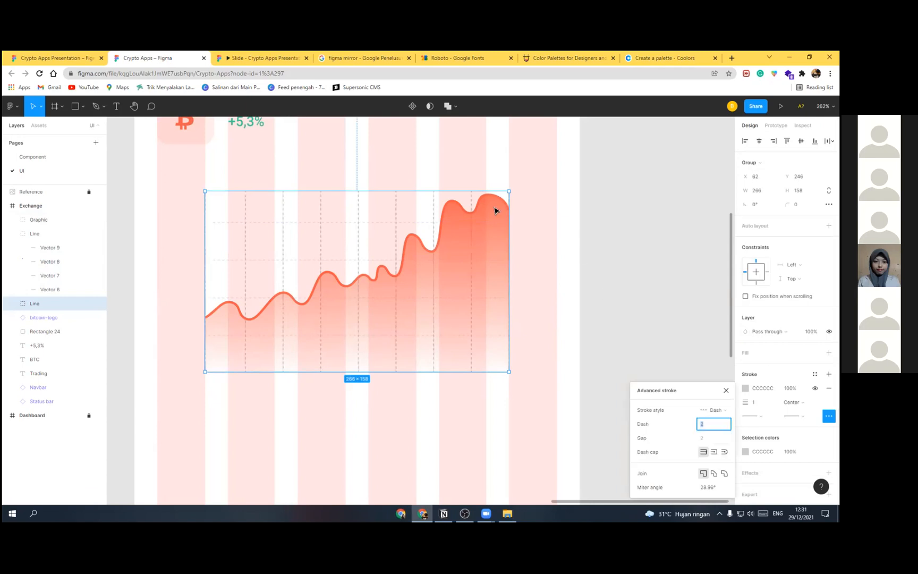
pyautogui.scroll(-5, 495, 211)
pyautogui.click(495, 210)
# Step: Copy the $30,010 and 2,3 BTC texts from the Dashboard's first chart row into the Exchange frame, above the chart's right end
pyautogui.scroll(3, 477, 235)
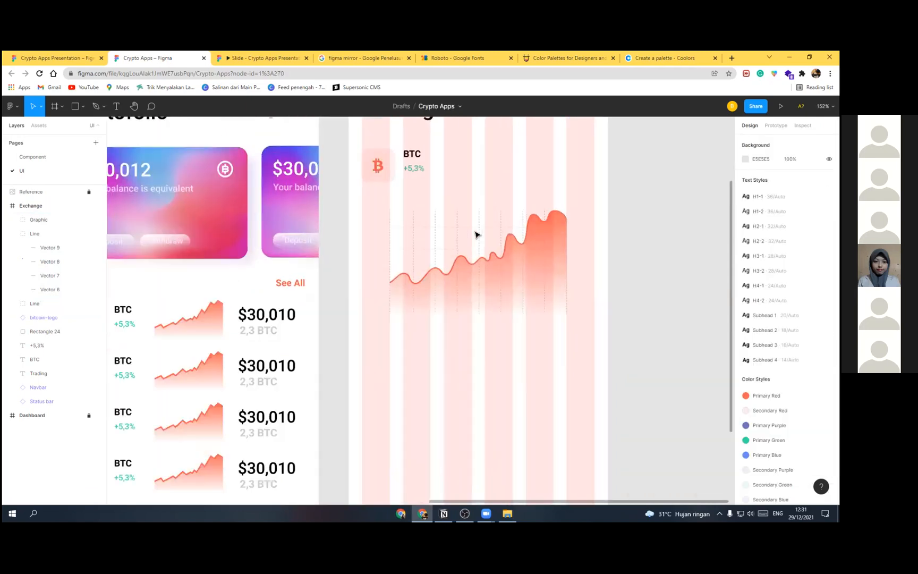
pyautogui.scroll(-3, 477, 235)
pyautogui.scroll(-3, 220, 238)
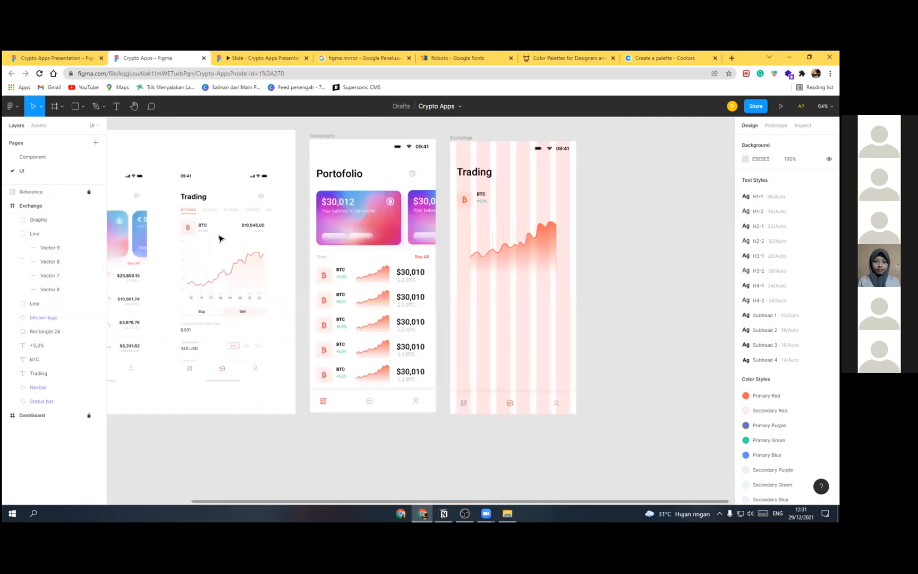
pyautogui.scroll(2, 221, 238)
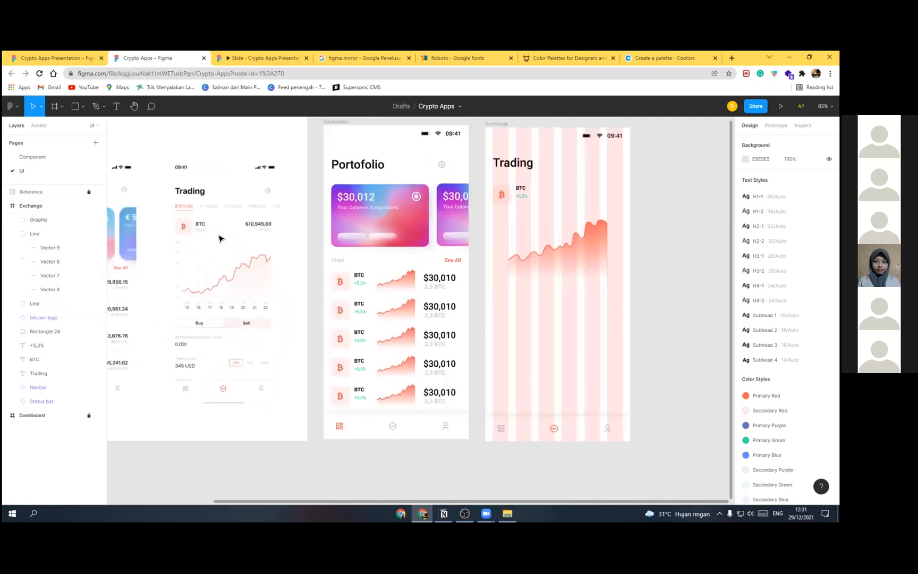
pyautogui.hscroll(1, 417, 299)
pyautogui.scroll(1, 417, 299)
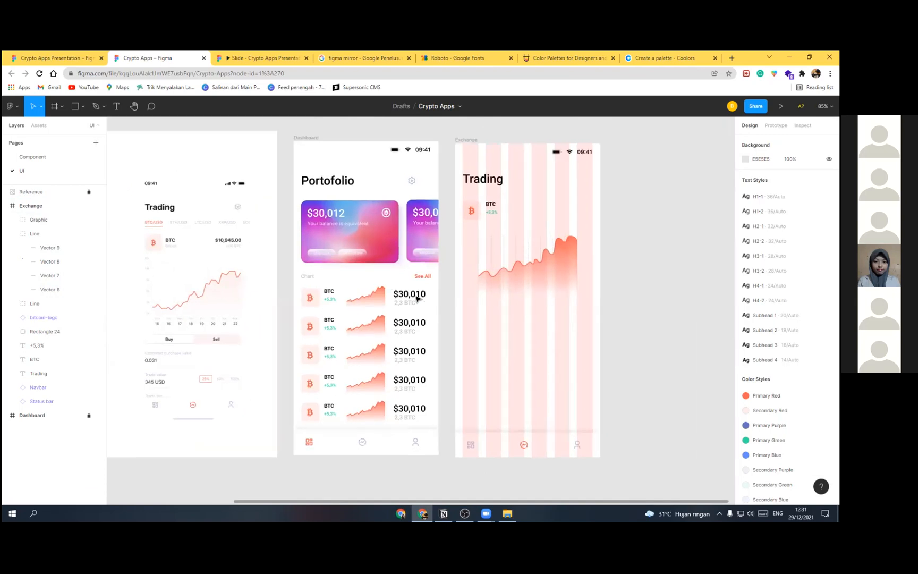
pyautogui.scroll(1, 414, 300)
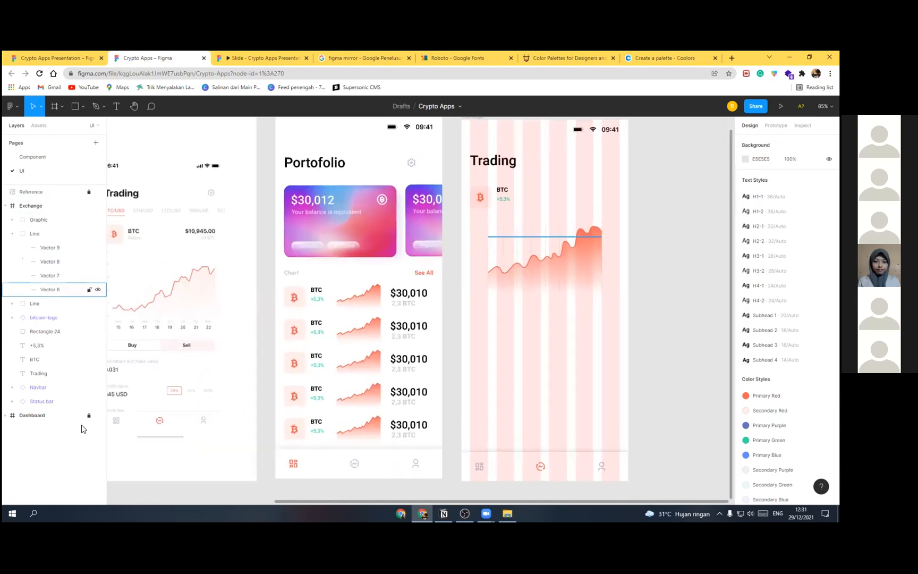
pyautogui.doubleClick(400, 297)
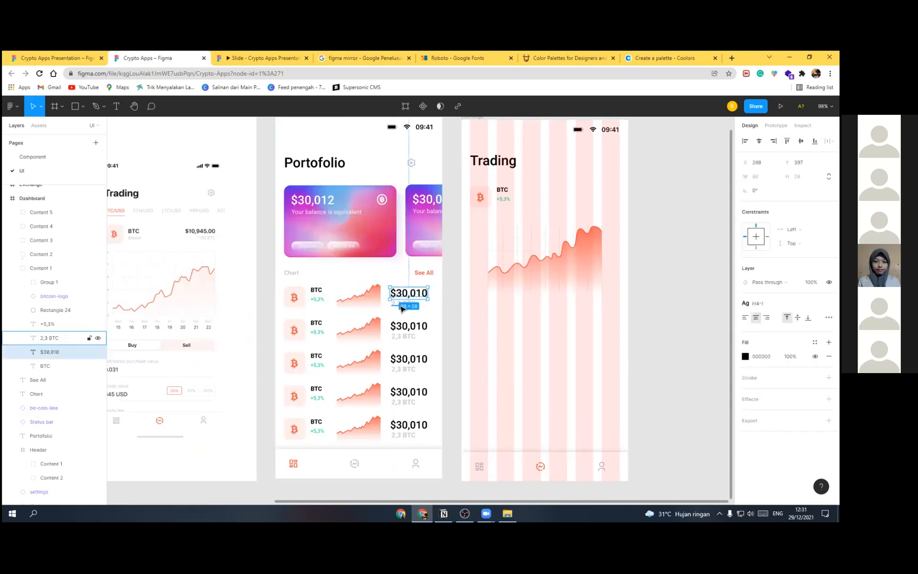
pyautogui.keyDown('shift'); pyautogui.click(399, 307); pyautogui.keyUp('shift')
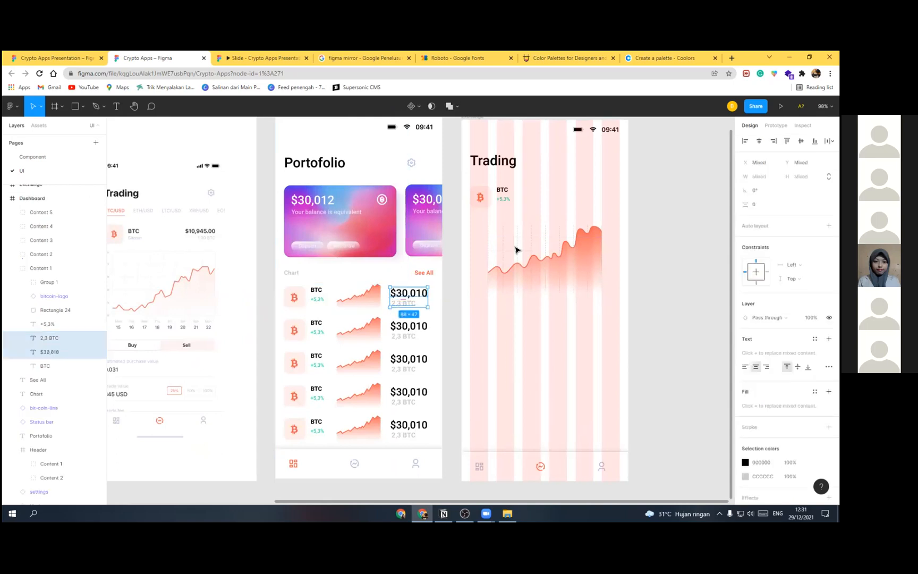
pyautogui.click(475, 117)
pyautogui.hotkey('ctrl', 'v')
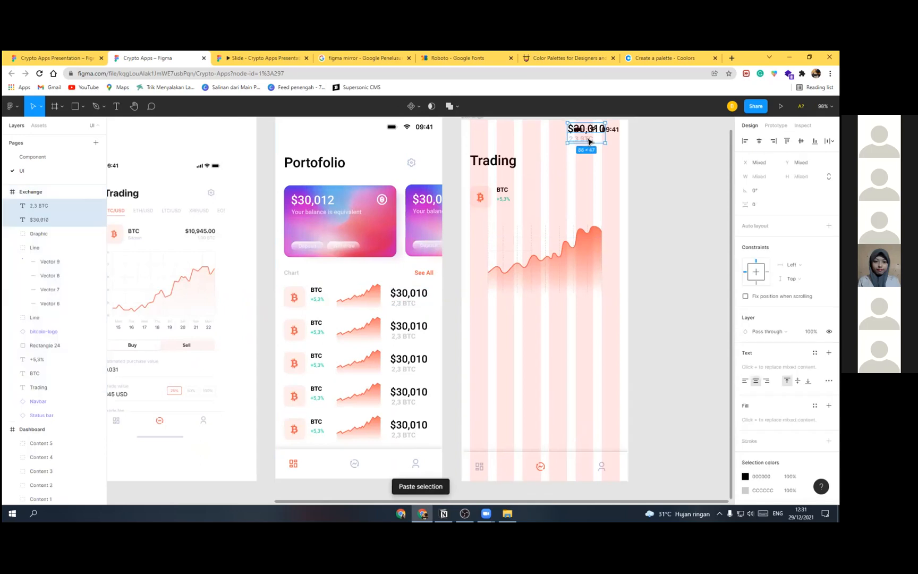
pyautogui.moveTo(582, 139); pyautogui.dragTo(598, 205)
# Step: Apply the Subhead 3 text style to the copied $30,010 price on the Exchange screen
pyautogui.scroll(-3, 482, 201)
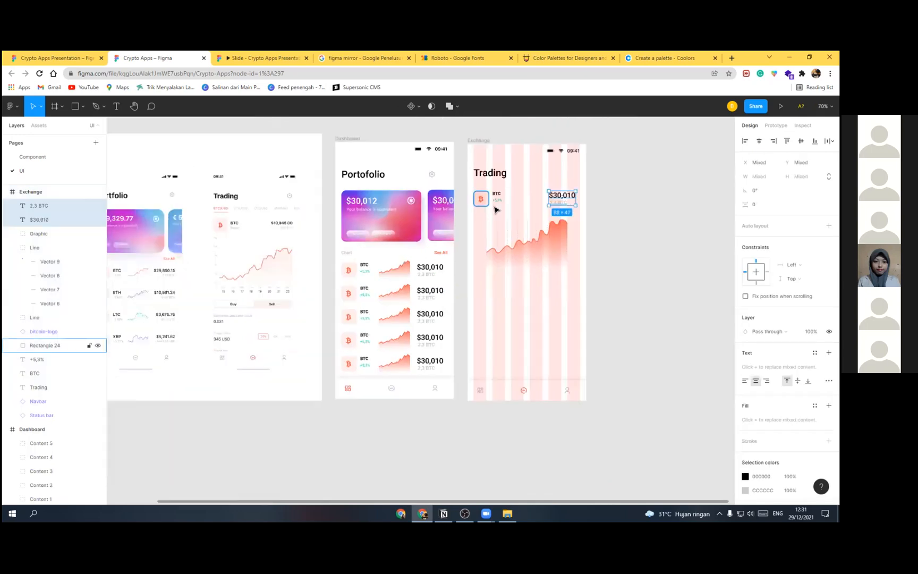
pyautogui.scroll(2, 589, 284)
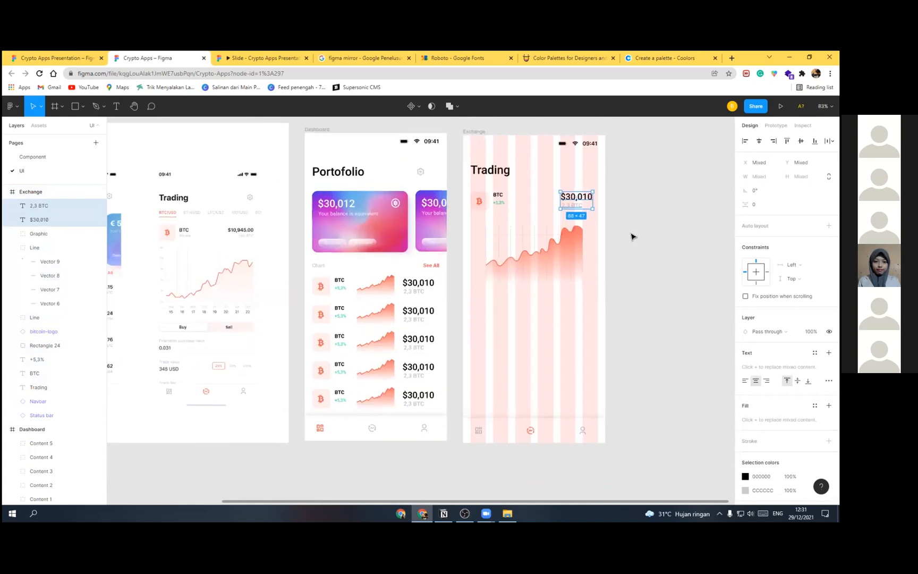
pyautogui.click(649, 301)
pyautogui.click(584, 198)
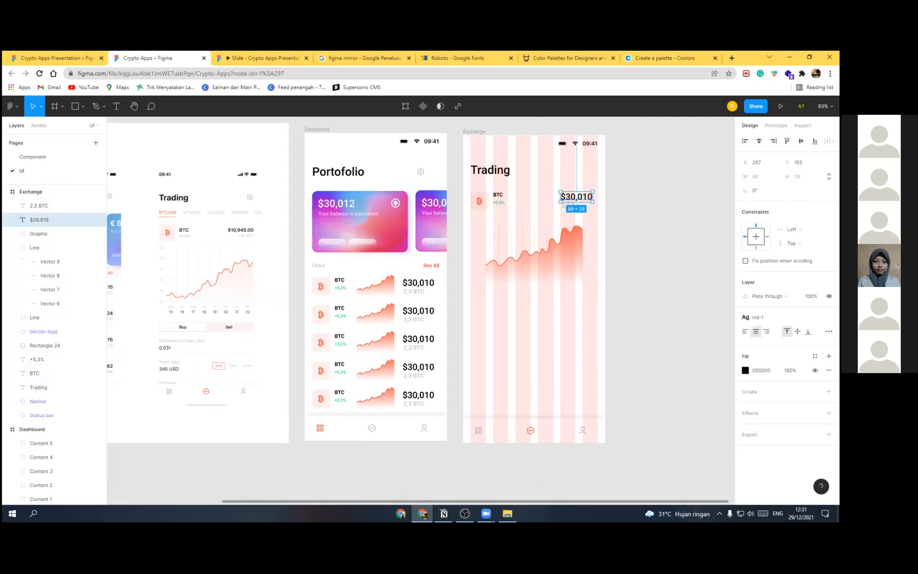
pyautogui.click(752, 316)
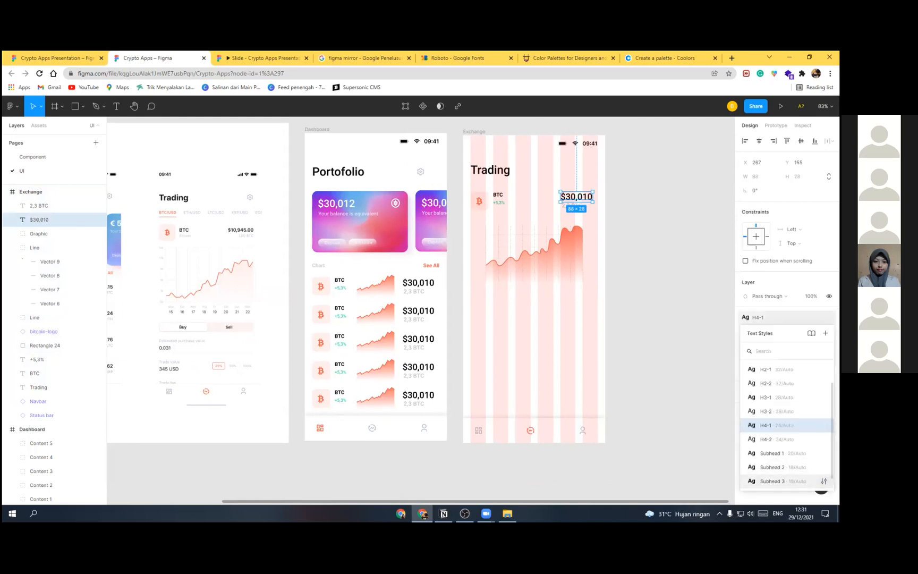
pyautogui.scroll(5, 571, 184)
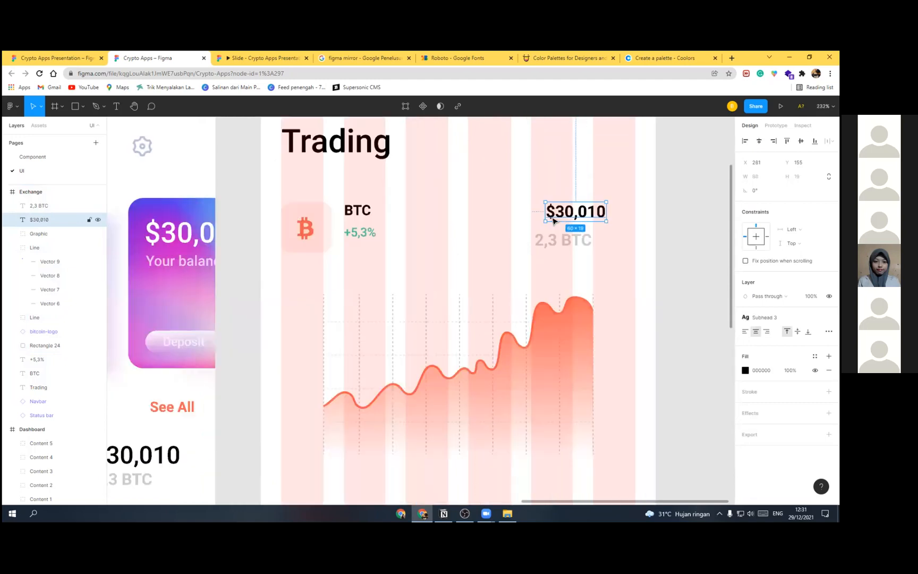
# Step: Stack 2,3 BTC 3 px below the $30,010 price and align both texts with the chart's right edge, level with the BTC label
pyautogui.moveTo(552, 221); pyautogui.dragTo(541, 225)
pyautogui.click(557, 239)
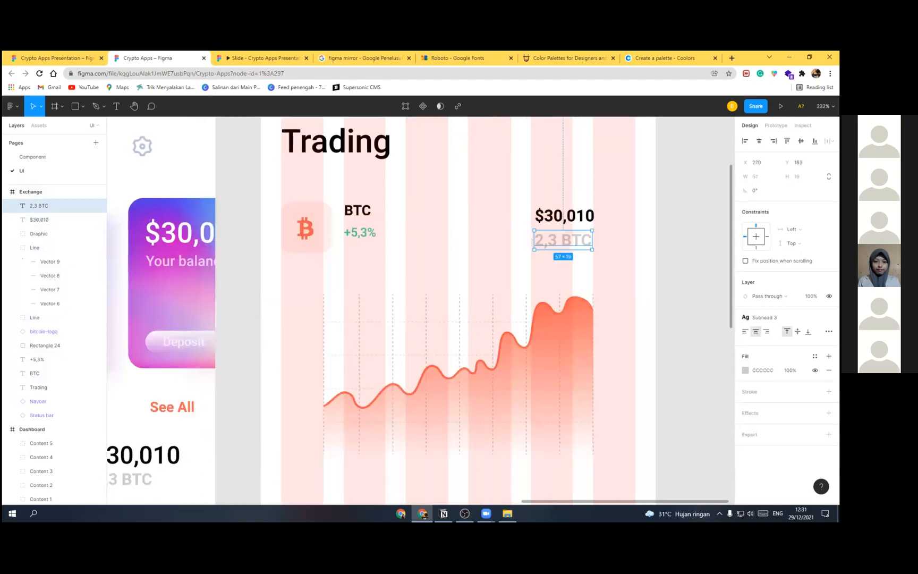
pyautogui.click(762, 317)
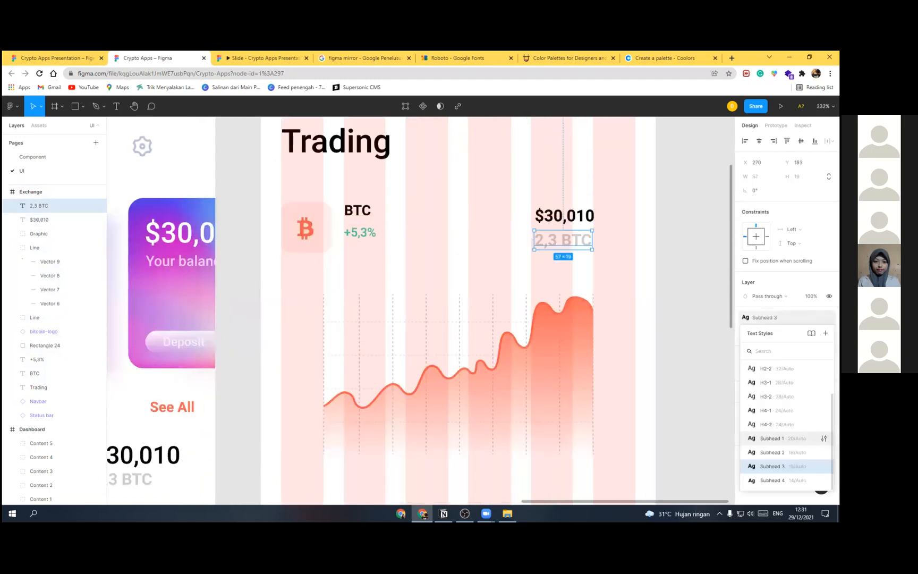
pyautogui.moveTo(558, 237); pyautogui.dragTo(547, 216)
pyautogui.keyDown('shift'); pyautogui.click(547, 215); pyautogui.keyUp('shift')
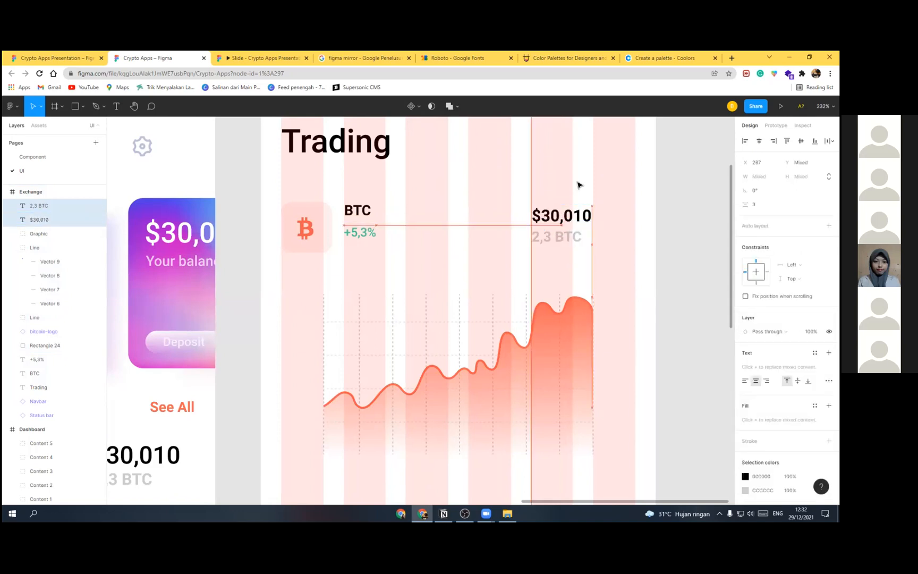
pyautogui.scroll(-5, 576, 185)
pyautogui.scroll(1, 529, 293)
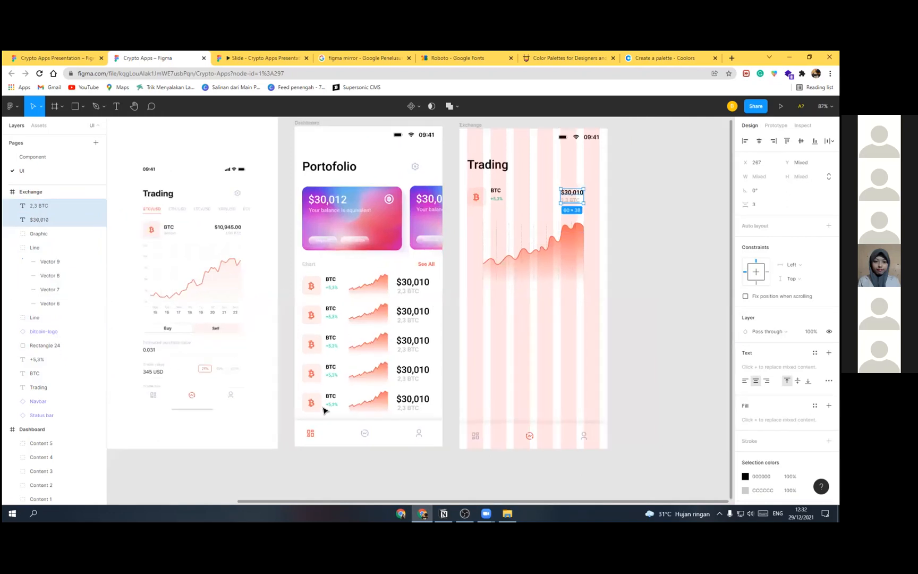
pyautogui.press('Escape')
pyautogui.moveTo(511, 330); pyautogui.dragTo(405, 334)
pyautogui.click(349, 272)
pyautogui.keyDown('shift'); pyautogui.click(349, 300); pyautogui.keyUp('shift')
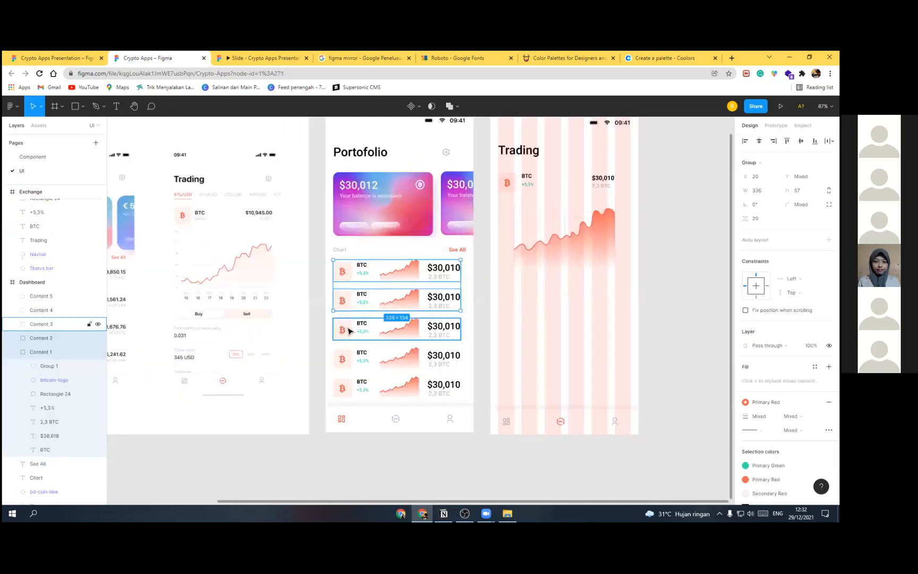
pyautogui.moveTo(348, 399); pyautogui.dragTo(358, 394)
pyautogui.click(259, 344)
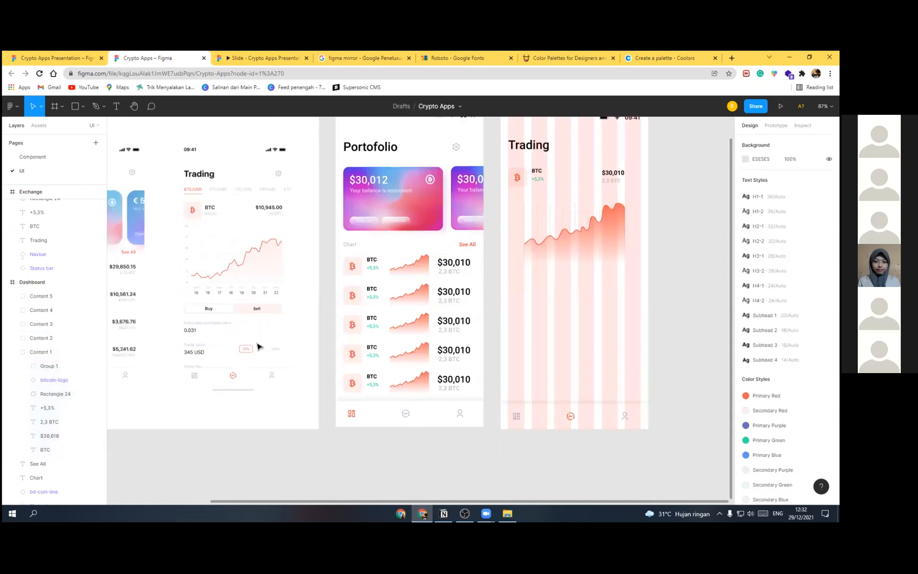
pyautogui.hscroll(-2, 259, 340)
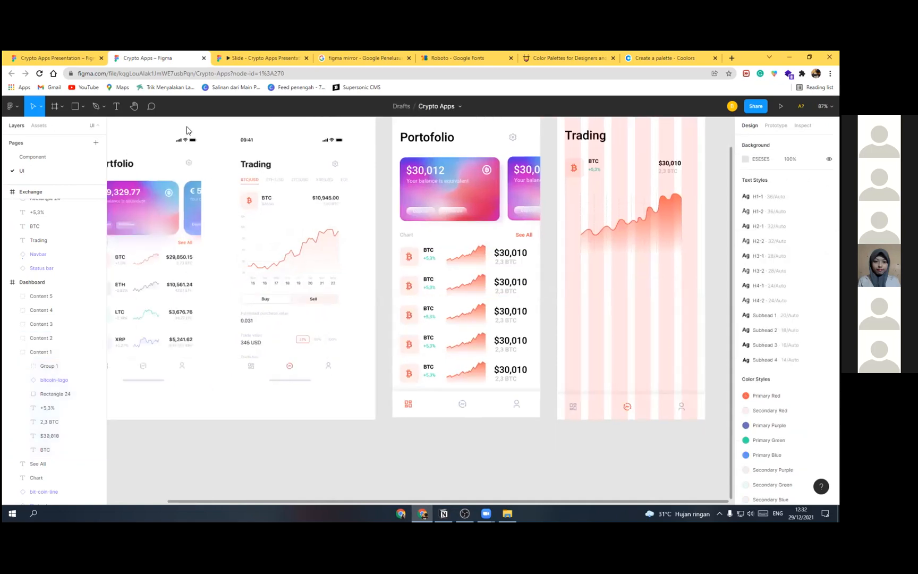
# Step: Draw a rectangle about 307 × 100 px below the chart on the Exchange screen
pyautogui.click(80, 107)
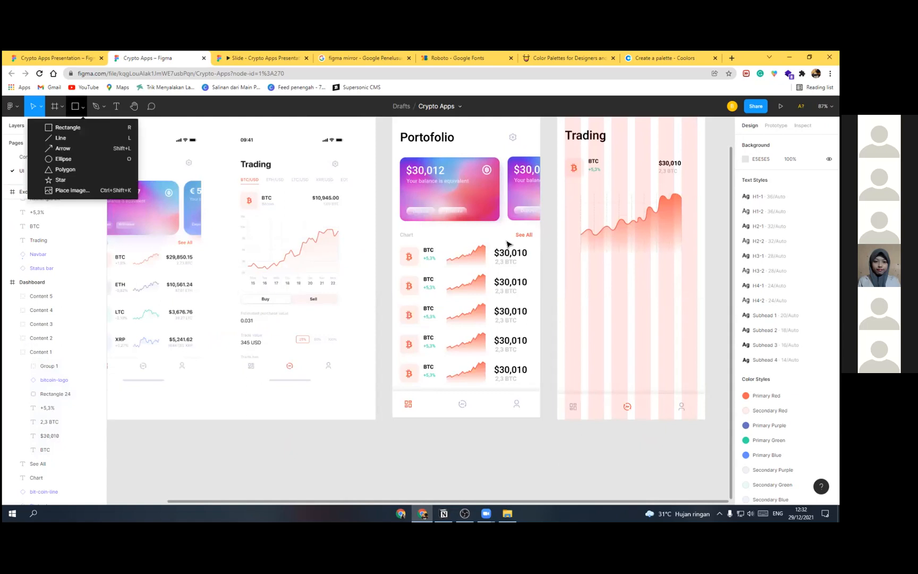
pyautogui.click(78, 109)
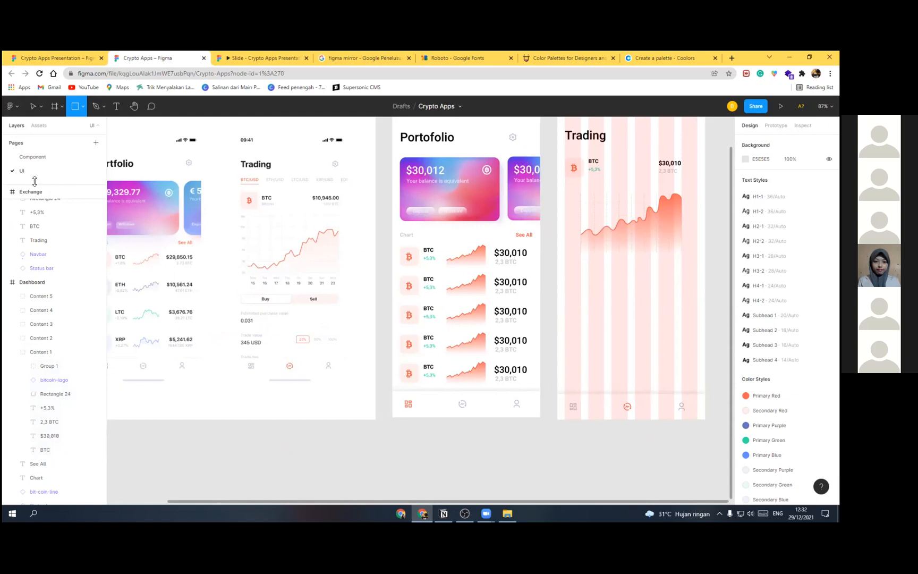
pyautogui.click(33, 156)
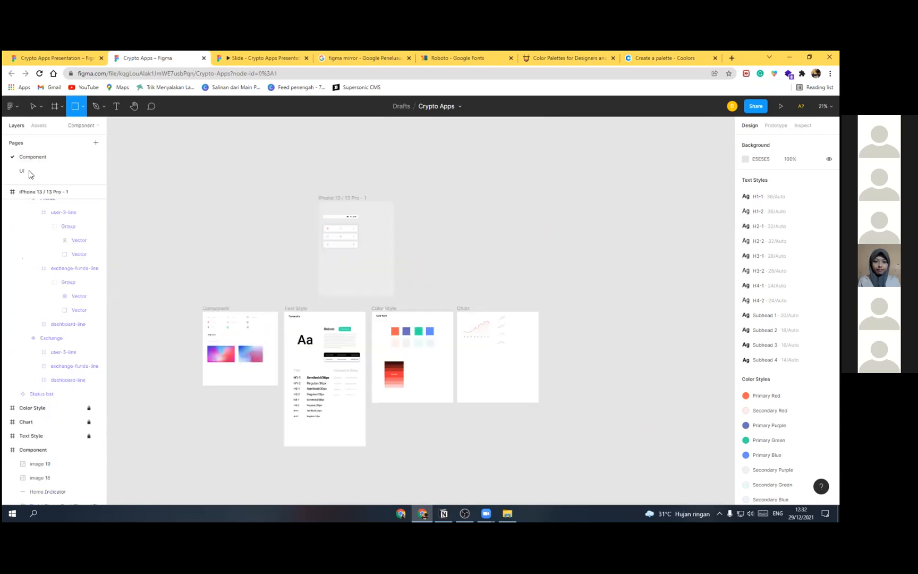
pyautogui.click(31, 172)
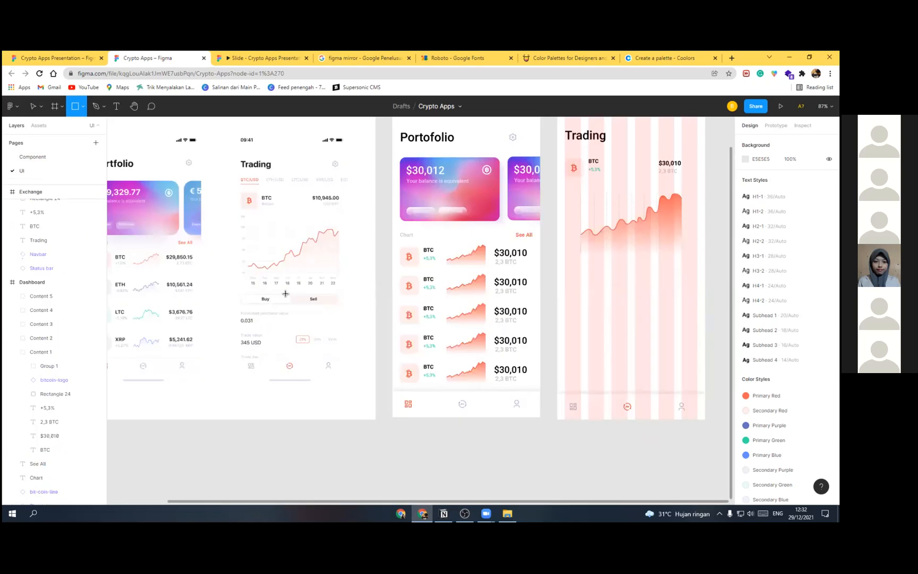
pyautogui.scroll(4, 285, 293)
pyautogui.scroll(-4, 282, 290)
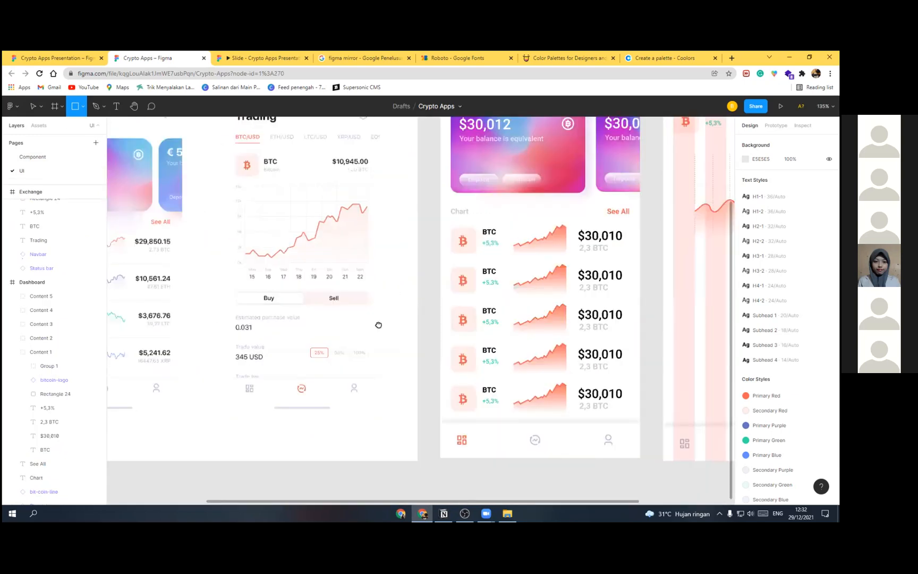
pyautogui.scroll(2, 297, 336)
pyautogui.hscroll(1, 297, 336)
pyautogui.hscroll(3, 497, 284)
pyautogui.hscroll(-1, 498, 285)
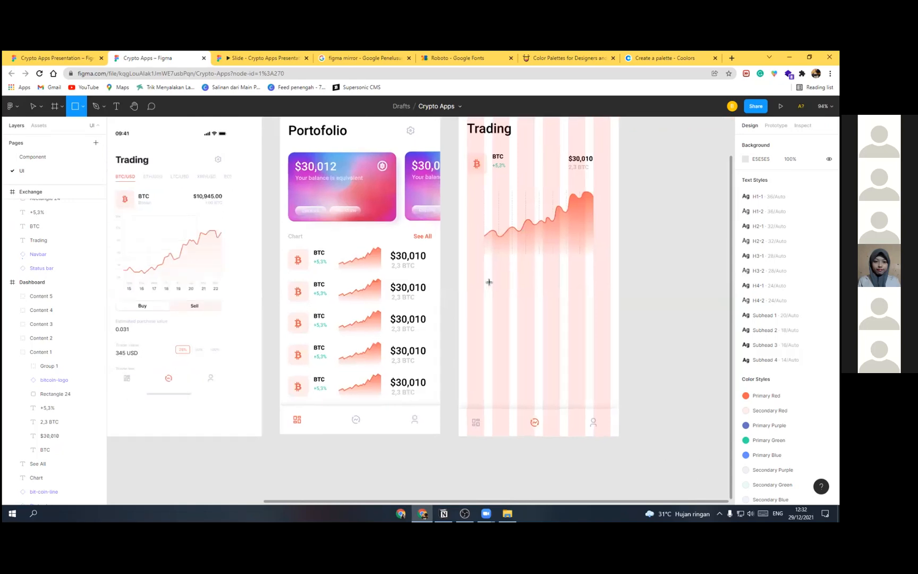
pyautogui.click(499, 294)
pyautogui.moveTo(499, 299); pyautogui.dragTo(484, 298)
pyautogui.moveTo(603, 291); pyautogui.dragTo(602, 289)
pyautogui.scroll(4, 514, 319)
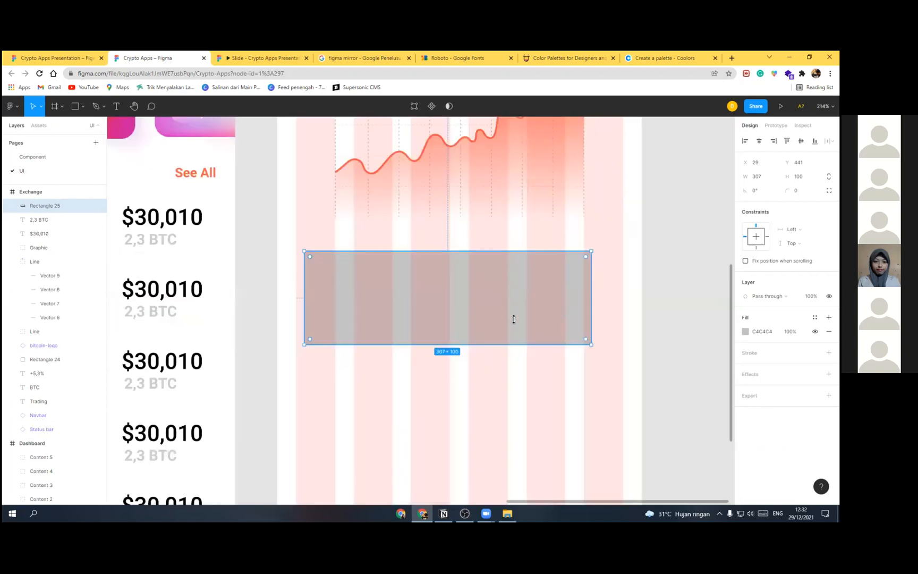
# Step: Resize the rectangle below the chart to 308 × 45 px, aligned at X 20, and give it a corner radius of 10
pyautogui.moveTo(511, 292); pyautogui.dragTo(500, 284)
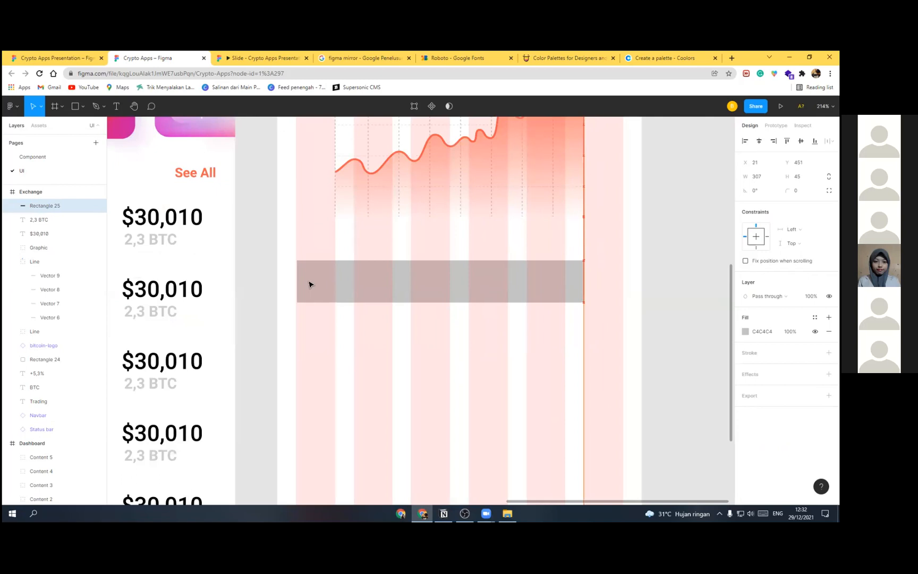
pyautogui.moveTo(296, 281); pyautogui.dragTo(295, 281)
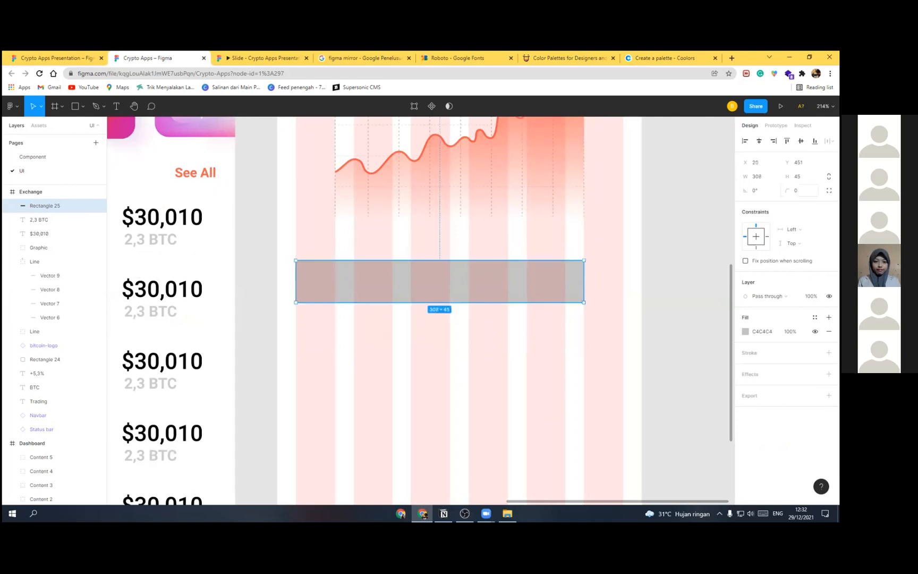
pyautogui.click(796, 190)
pyautogui.write('20')
pyautogui.press('Return')
pyautogui.click(797, 191)
pyautogui.write('10')
pyautogui.press('Return')
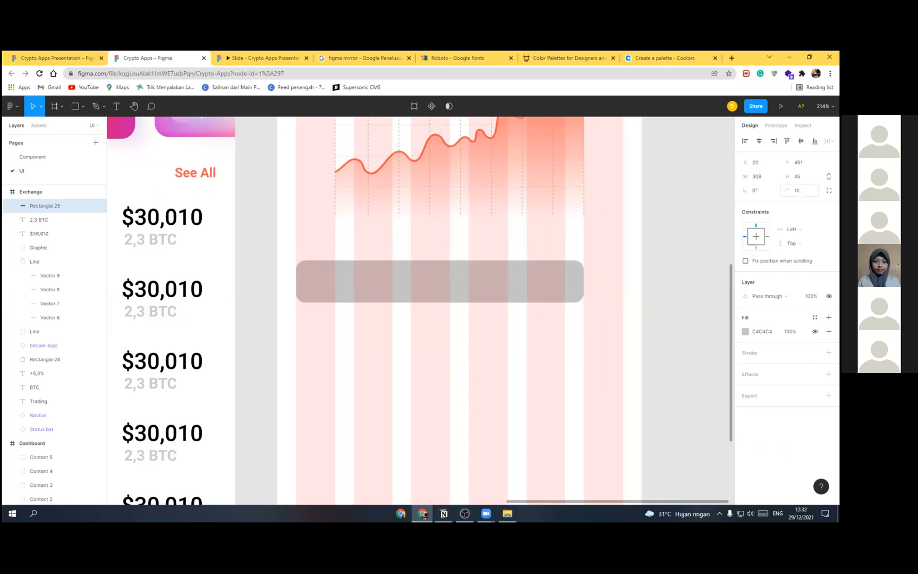
# Step: Check the reference's Buy/Sell toggle and move the rounded bar to X 41, Y 446, centred across the Exchange screen
pyautogui.scroll(-5, 474, 304)
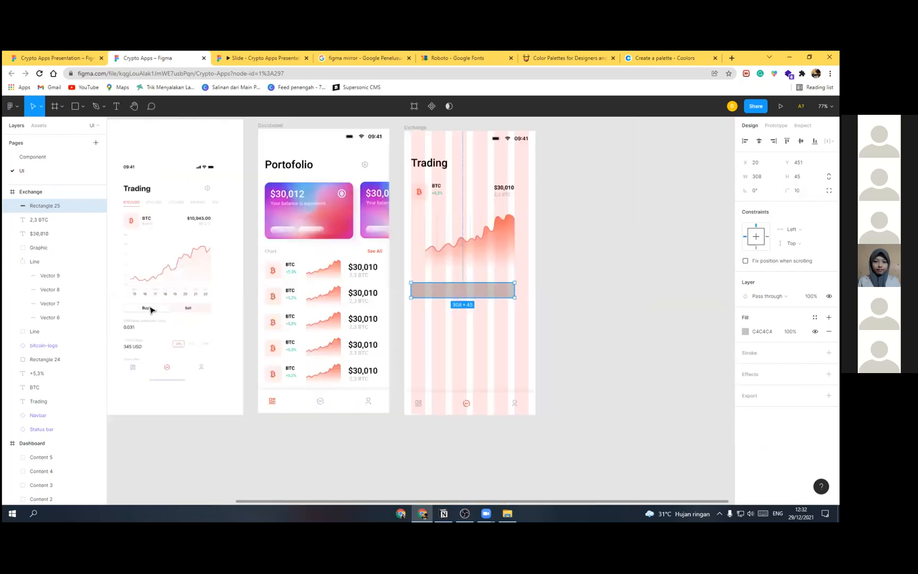
pyautogui.scroll(5, 197, 331)
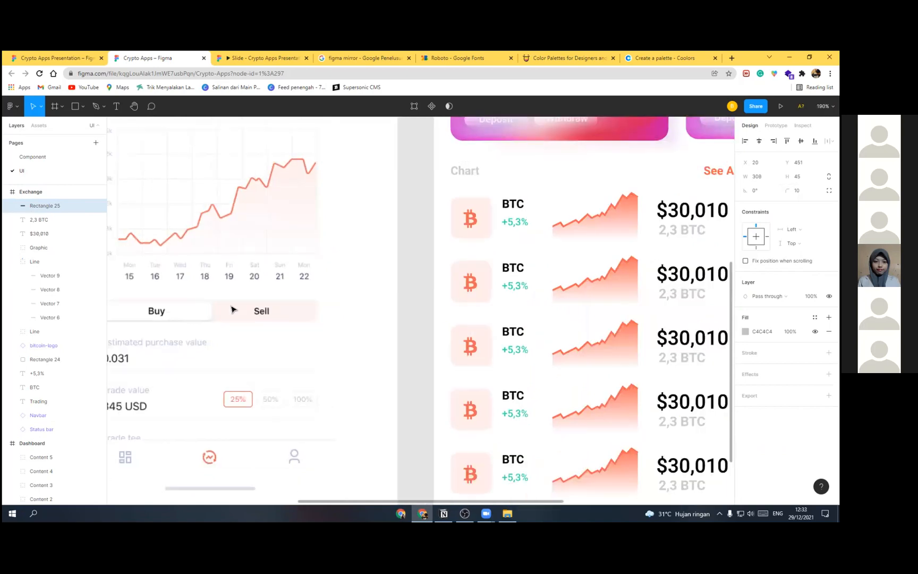
pyautogui.scroll(-2, 186, 311)
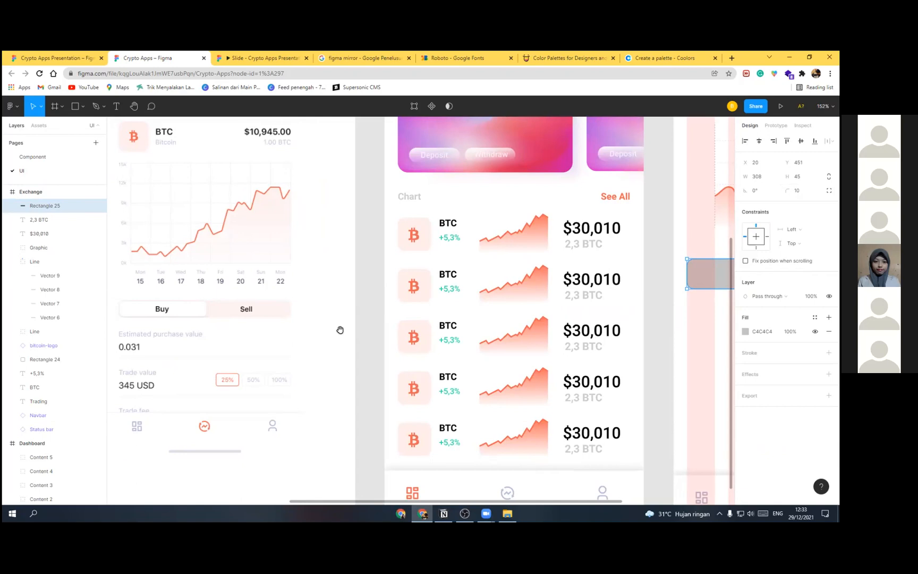
pyautogui.hscroll(3, 448, 324)
pyautogui.hscroll(5, 389, 338)
pyautogui.hscroll(2, 461, 322)
pyautogui.scroll(1, 495, 299)
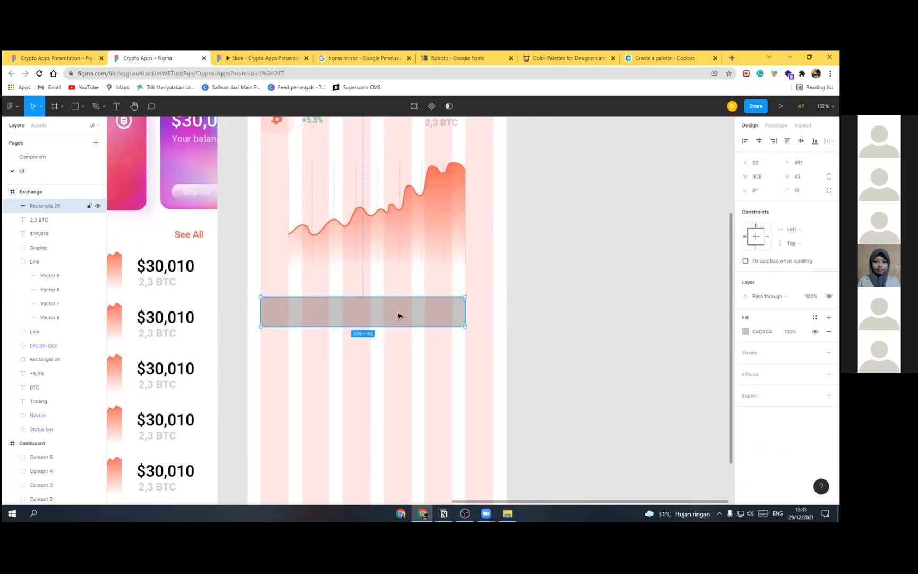
pyautogui.moveTo(416, 314); pyautogui.dragTo(392, 325)
pyautogui.scroll(-2, 402, 307)
pyautogui.scroll(2, 392, 325)
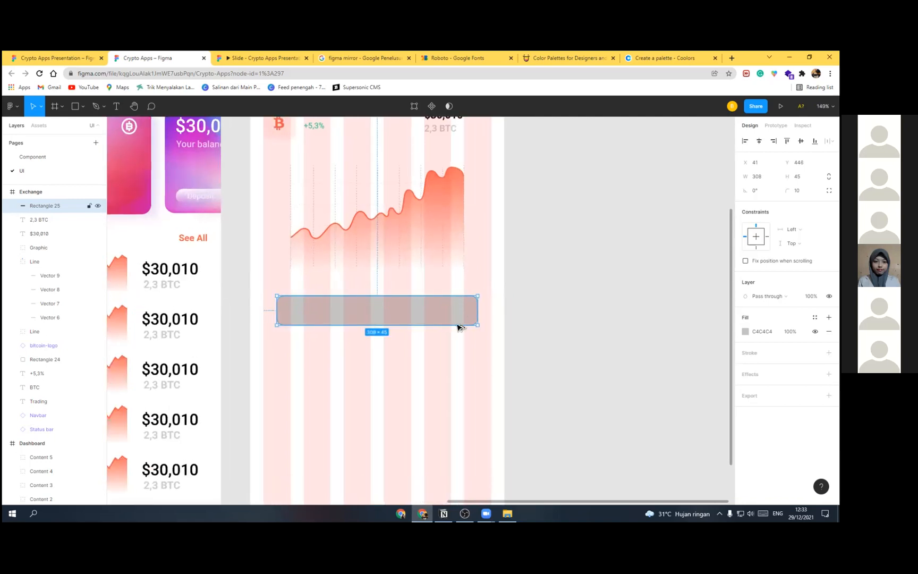
# Step: Duplicate the rounded bar, align the copy over the original and narrow it to 161 px at the original's right end
pyautogui.hotkey('ctrl', 'd')
pyautogui.scroll(3, 187, 346)
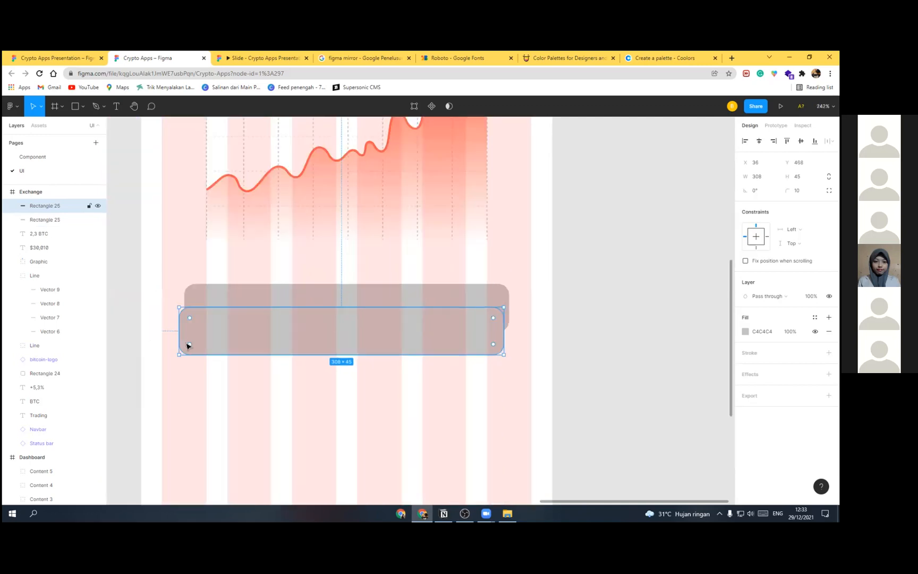
pyautogui.moveTo(329, 336); pyautogui.dragTo(334, 334)
pyautogui.moveTo(414, 308); pyautogui.dragTo(415, 304)
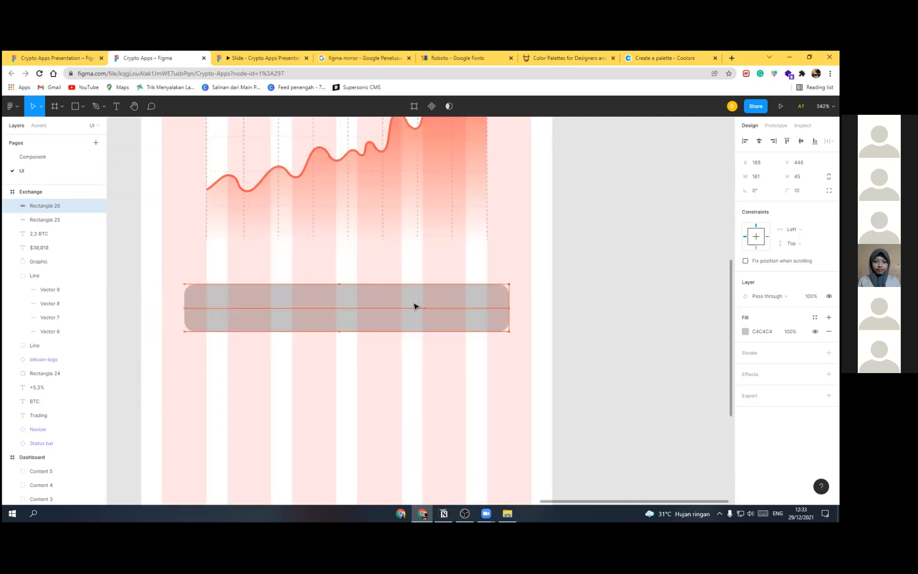
# Step: Apply the Primary Green color style to the full-width bar
pyautogui.click(235, 299)
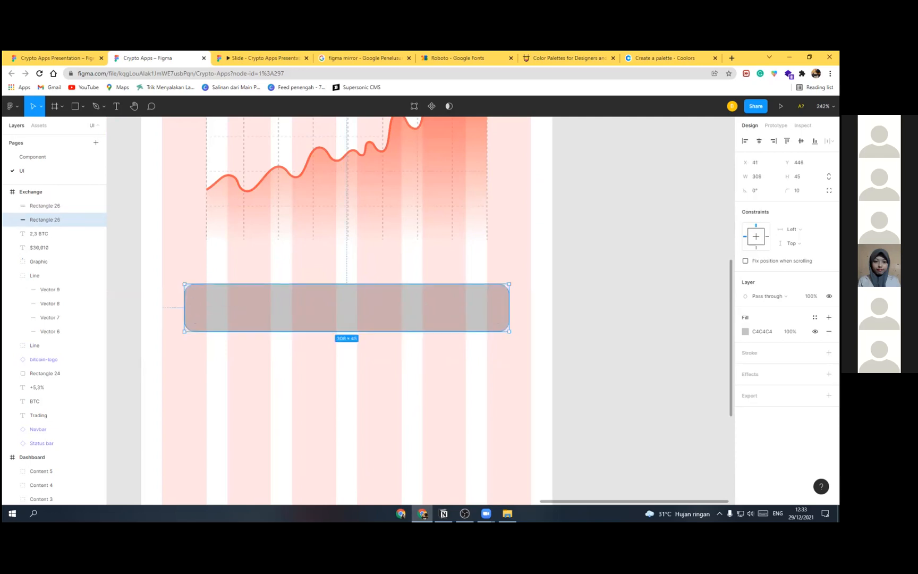
pyautogui.click(745, 332)
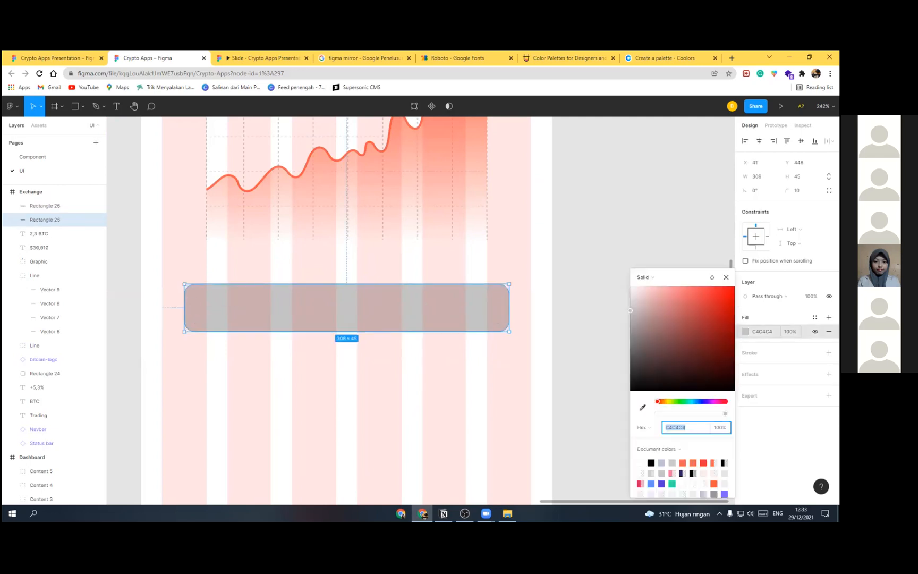
pyautogui.click(815, 318)
pyautogui.click(661, 367)
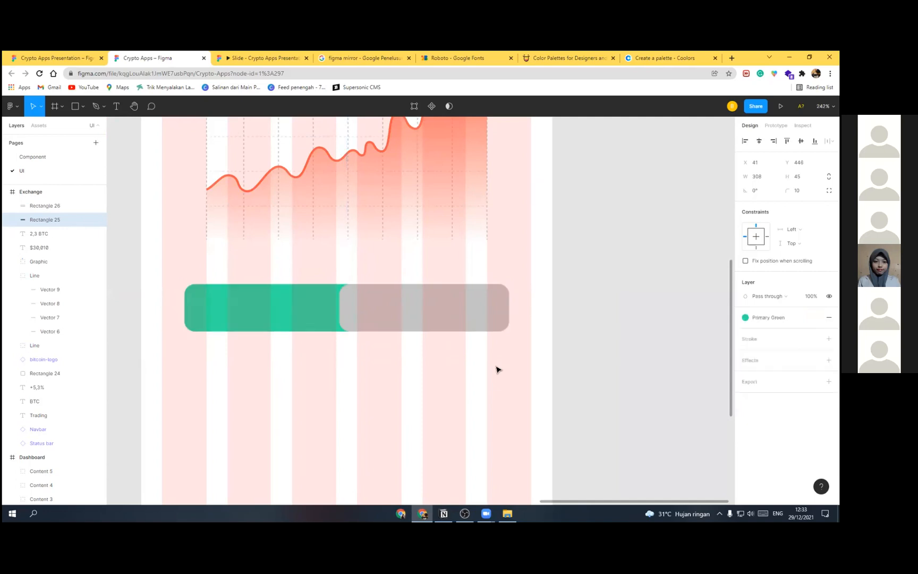
# Step: Move the narrow bar to the full-width bar's left end and apply the Secondary Green color style to the full-width bar
pyautogui.click(443, 325)
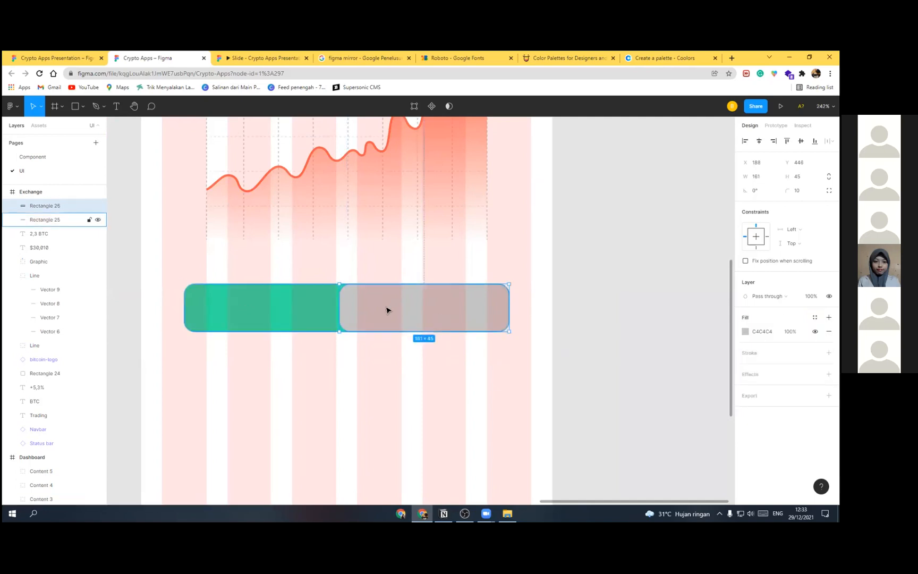
pyautogui.moveTo(420, 314); pyautogui.dragTo(259, 311)
pyautogui.press('Tab')
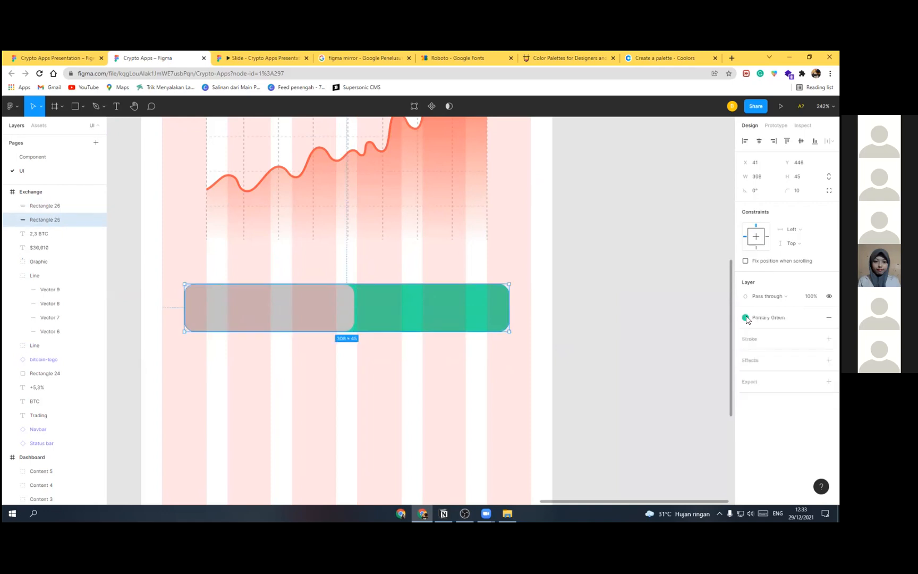
pyautogui.click(770, 317)
pyautogui.click(751, 384)
# Step: Apply the Primary Green color style to the narrow bar on the toggle's left half
pyautogui.click(296, 321)
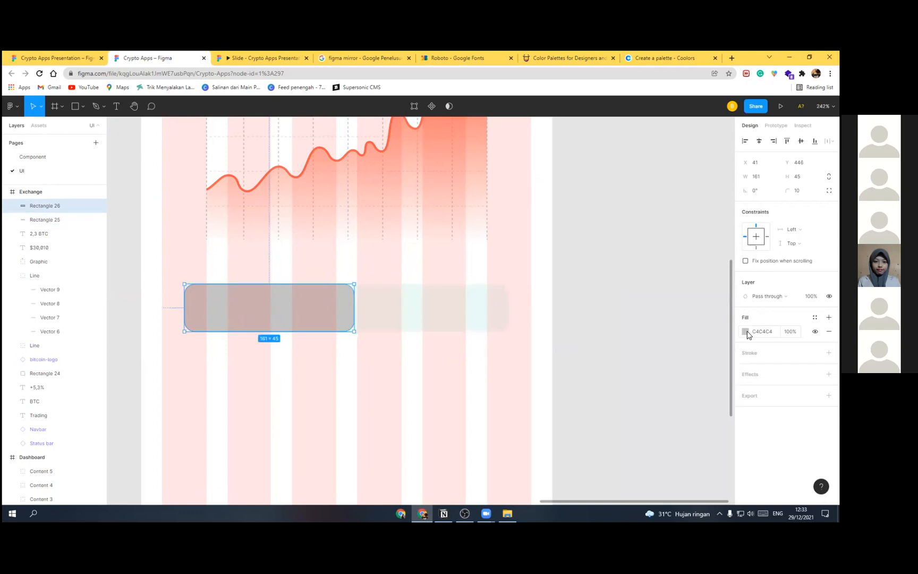
pyautogui.click(746, 332)
pyautogui.press('Escape')
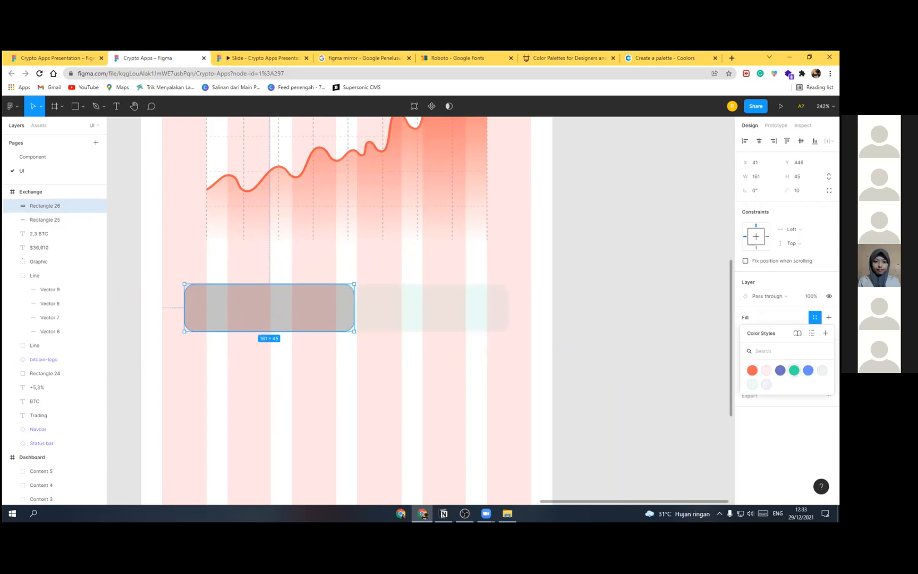
# Step: Add a drop shadow to the full-width Secondary Green bar with blur 10 and 10% opacity
pyautogui.click(420, 328)
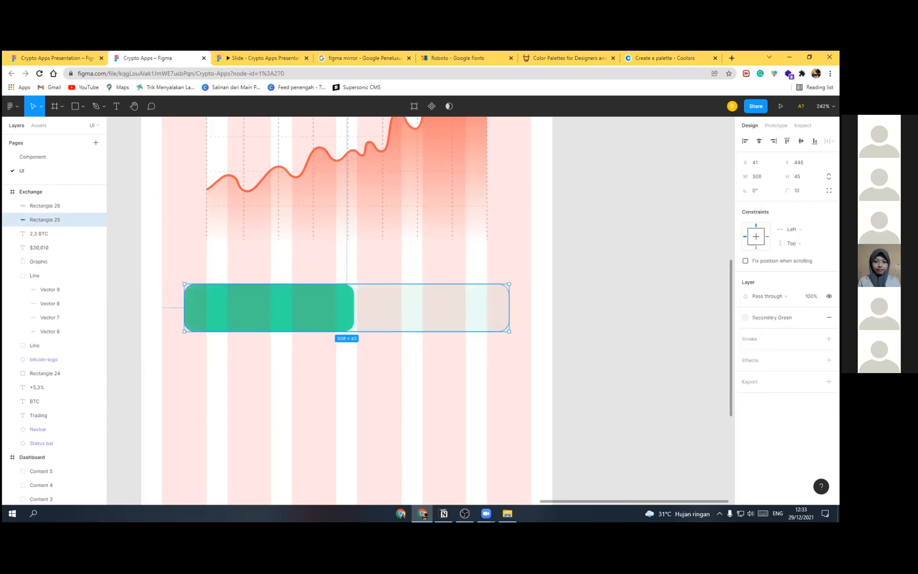
pyautogui.click(829, 361)
pyautogui.click(745, 374)
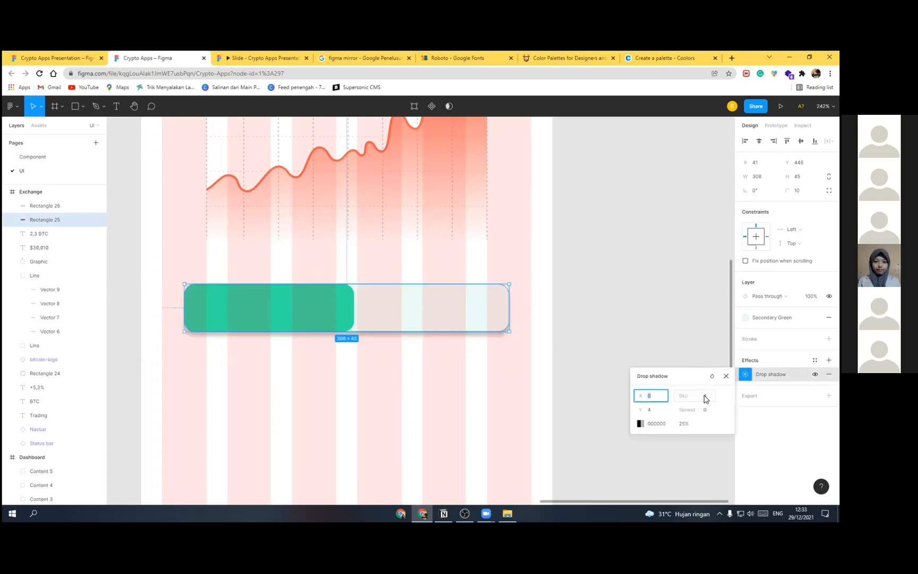
pyautogui.click(703, 396)
pyautogui.press('Tab')
pyautogui.press('Tab')
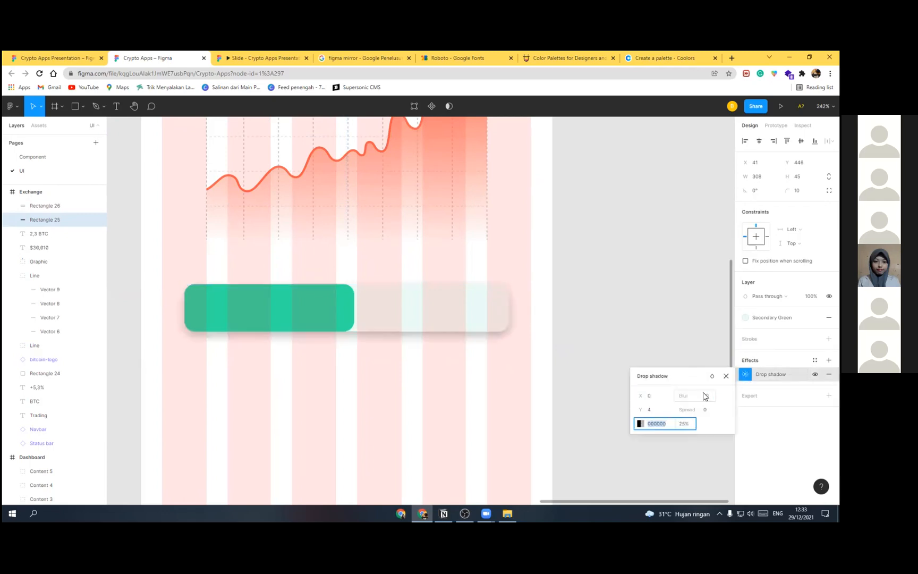
pyautogui.press('Tab')
pyautogui.write('10')
pyautogui.press('Return')
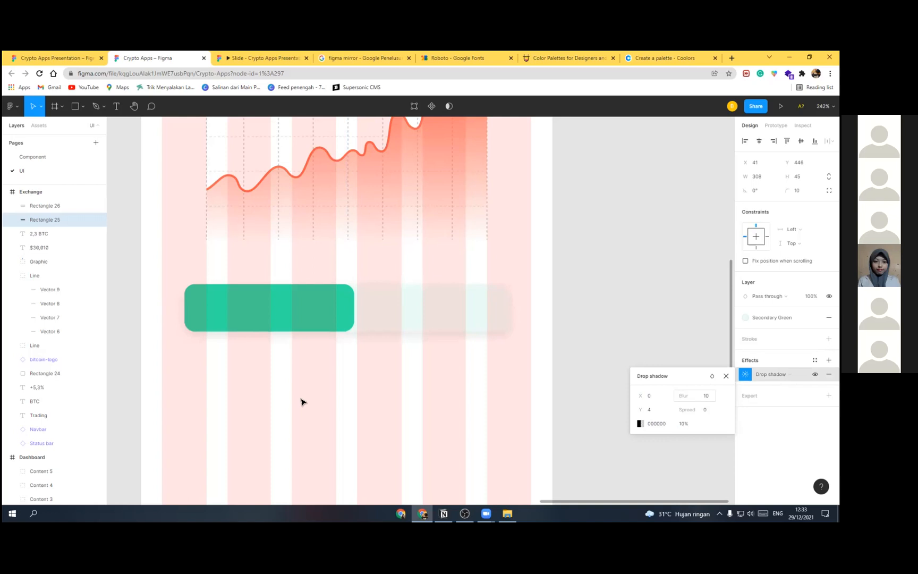
pyautogui.press('Escape')
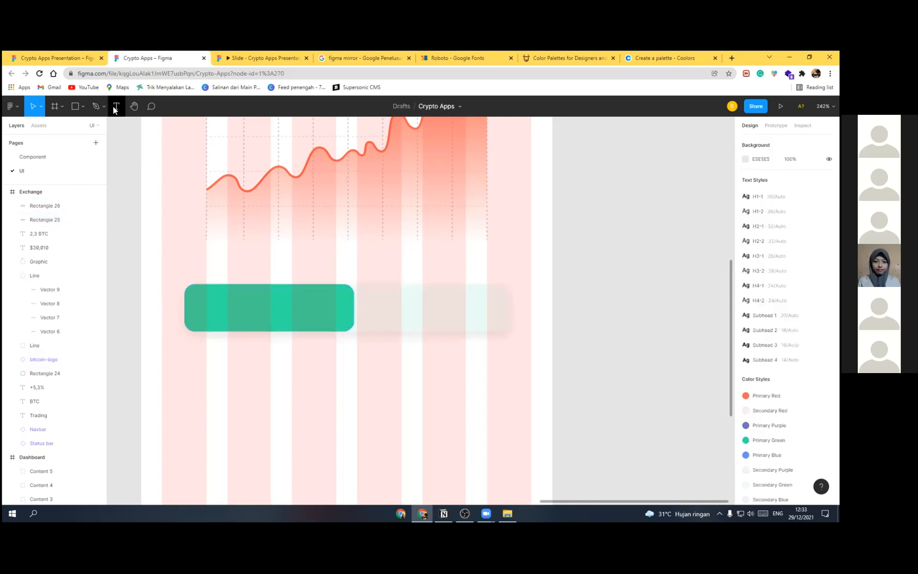
# Step: Add the text Buy and centre it on the Primary Green button
pyautogui.click(237, 316)
pyautogui.write('Bu')
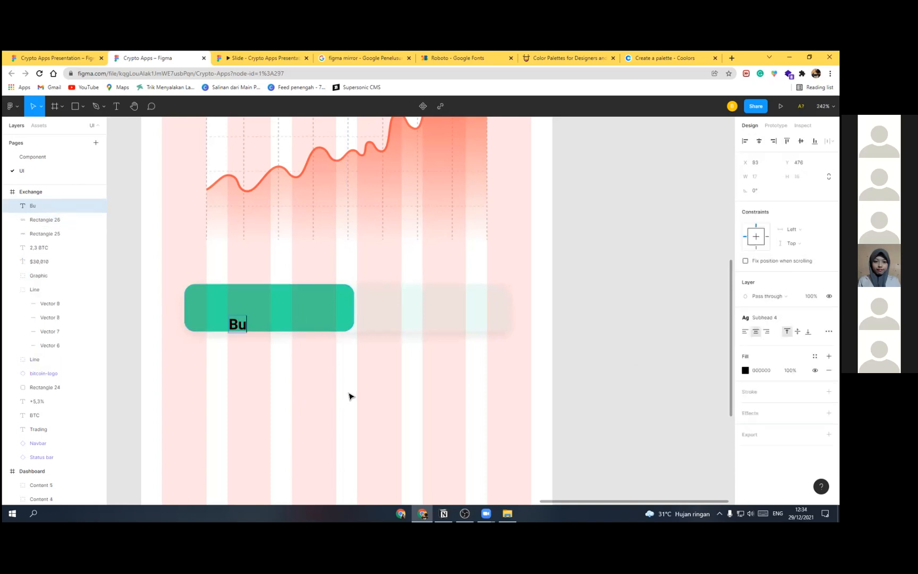
pyautogui.write('y')
pyautogui.press('Escape')
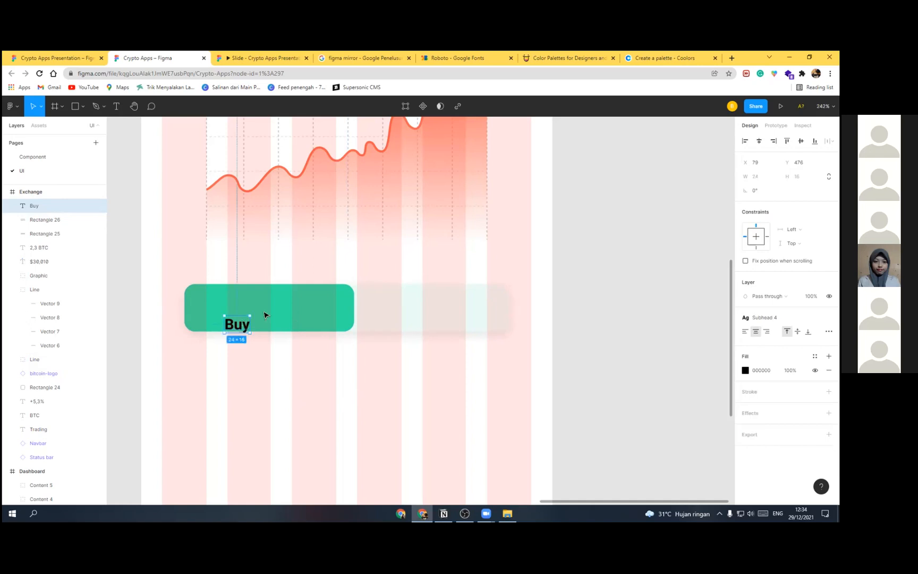
pyautogui.moveTo(241, 325); pyautogui.dragTo(285, 310)
# Step: Set the Buy label's fill color to FFFFFF
pyautogui.click(745, 370)
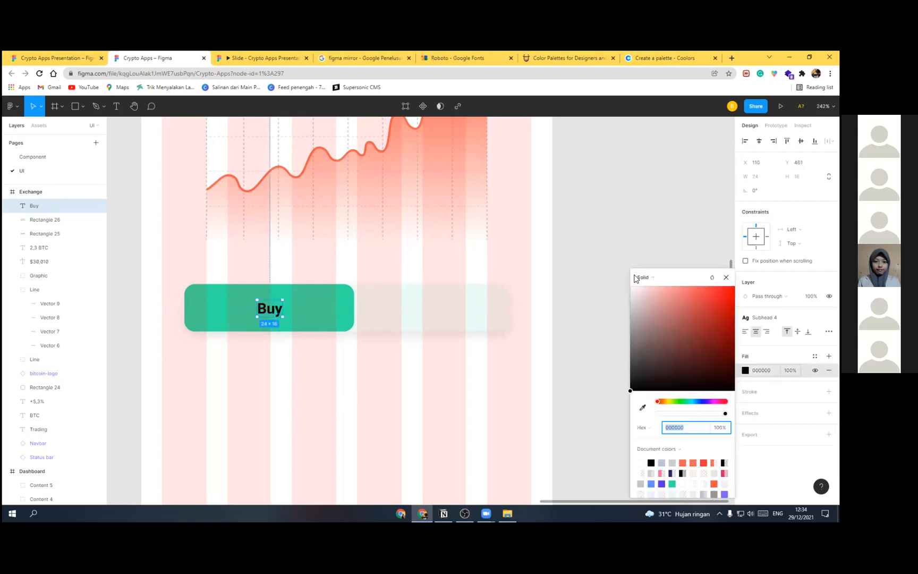
pyautogui.write('ffffff')
pyautogui.press('Return')
pyautogui.press('Escape')
# Step: Copy the Buy label onto the toggle's pale right half and change the copied text to Sell
pyautogui.keyDown('alt'); pyautogui.moveTo(260, 308); pyautogui.dragTo(423, 311); pyautogui.keyUp('alt')
pyautogui.doubleClick(423, 307)
pyautogui.write('S')
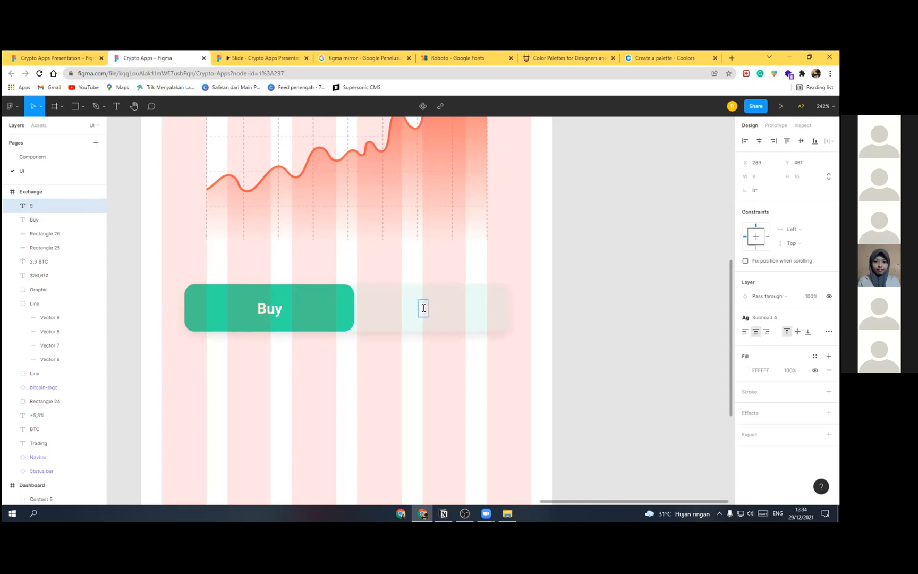
pyautogui.write('ell')
pyautogui.press('Escape')
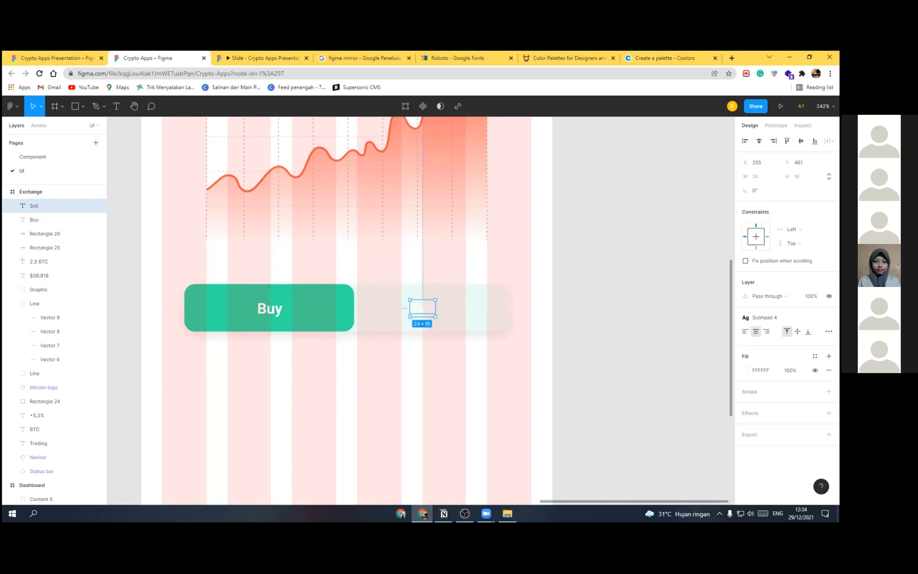
# Step: Fill the Sell label with the toggle's green from the document colors
pyautogui.click(745, 371)
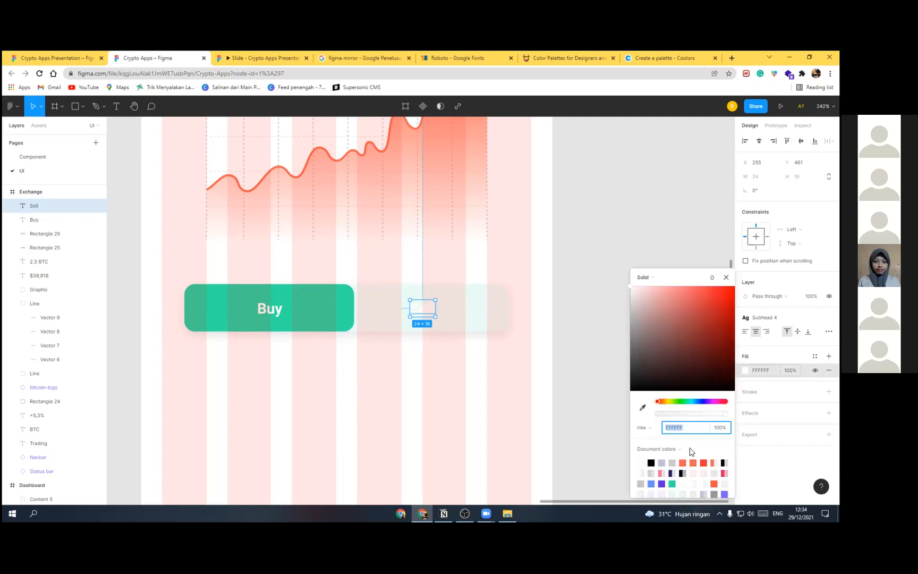
pyautogui.click(673, 483)
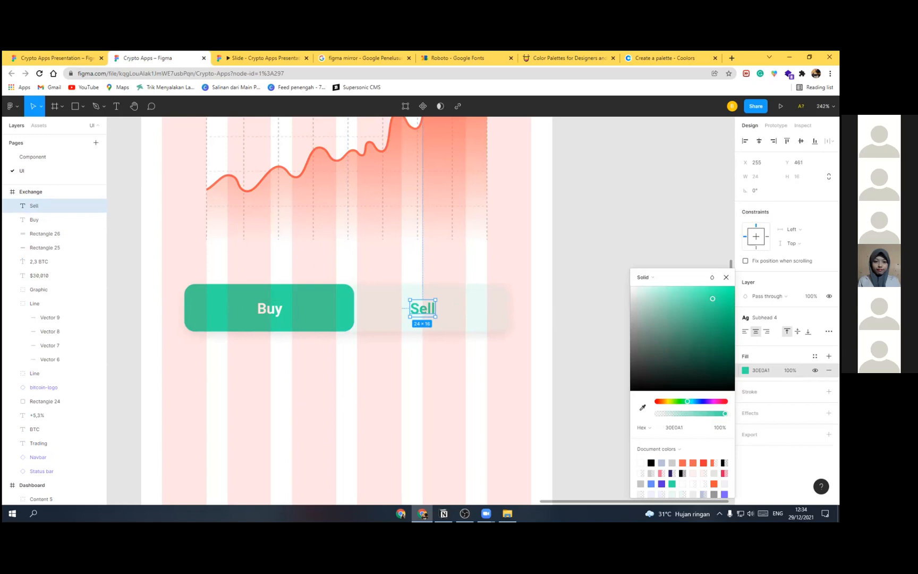
pyautogui.click(765, 318)
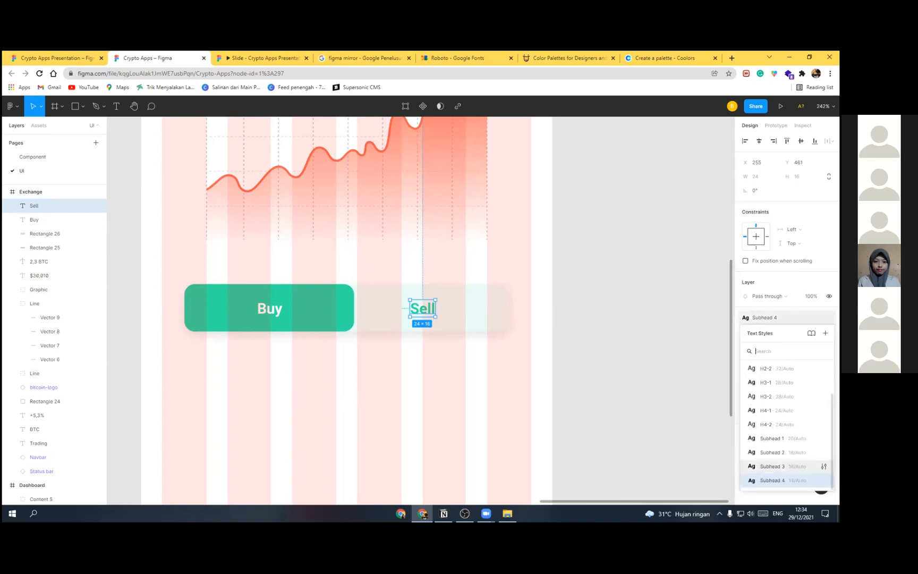
pyautogui.click(772, 466)
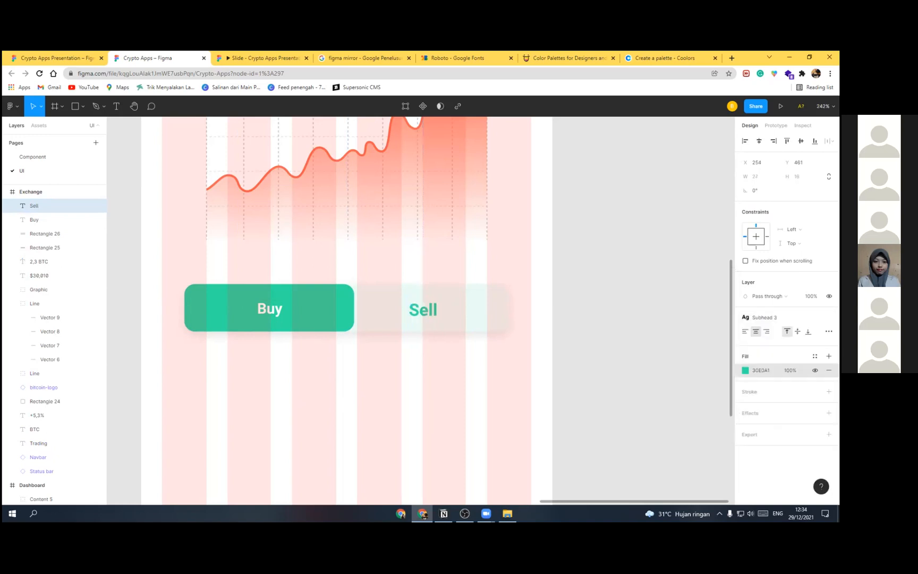
pyautogui.click(764, 317)
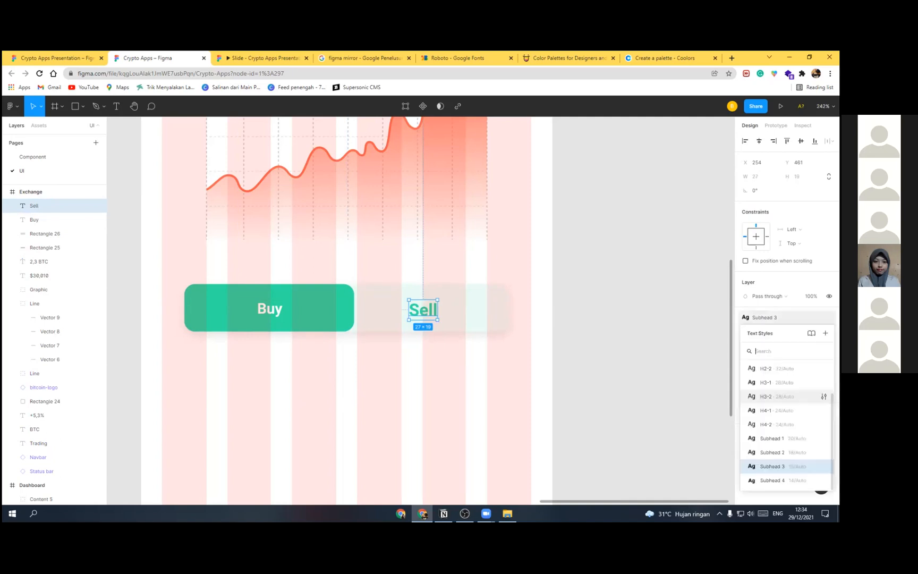
pyautogui.click(772, 480)
# Step: Detach the Sell label from its text style and set its font weight to Regular
pyautogui.click(828, 317)
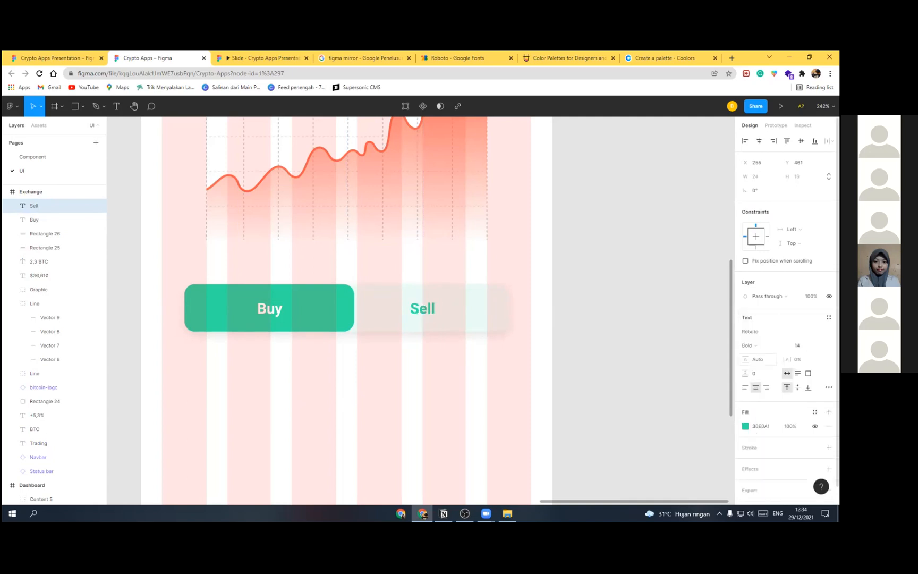
pyautogui.click(749, 346)
pyautogui.press('Return')
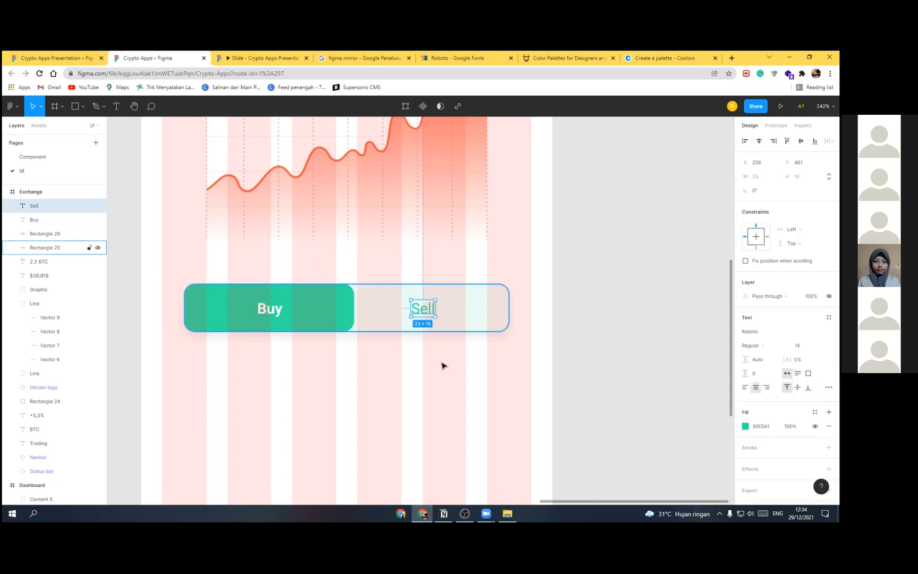
pyautogui.click(425, 282)
# Step: Hide the six-column layout grid on the Exchange frame
pyautogui.scroll(-5, 425, 286)
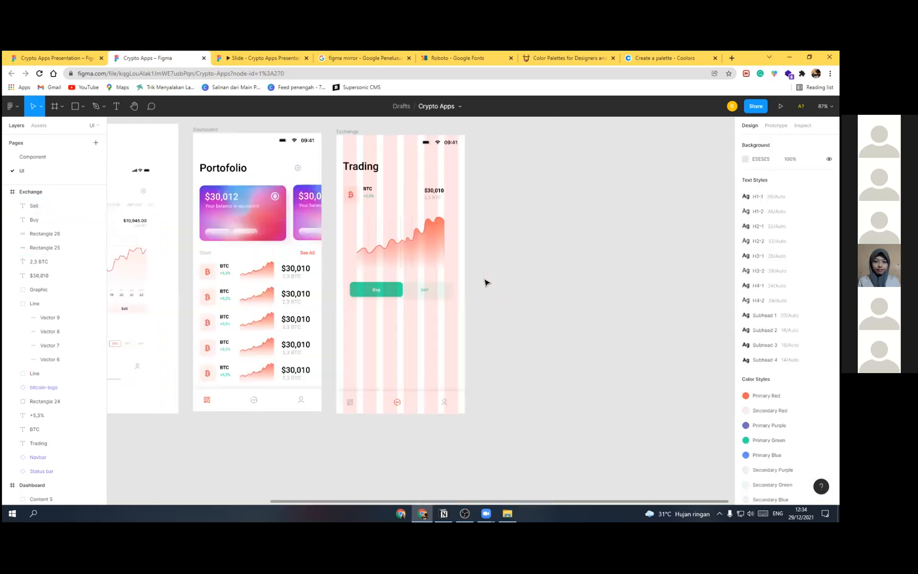
pyautogui.moveTo(531, 294); pyautogui.dragTo(549, 327)
pyautogui.click(373, 181)
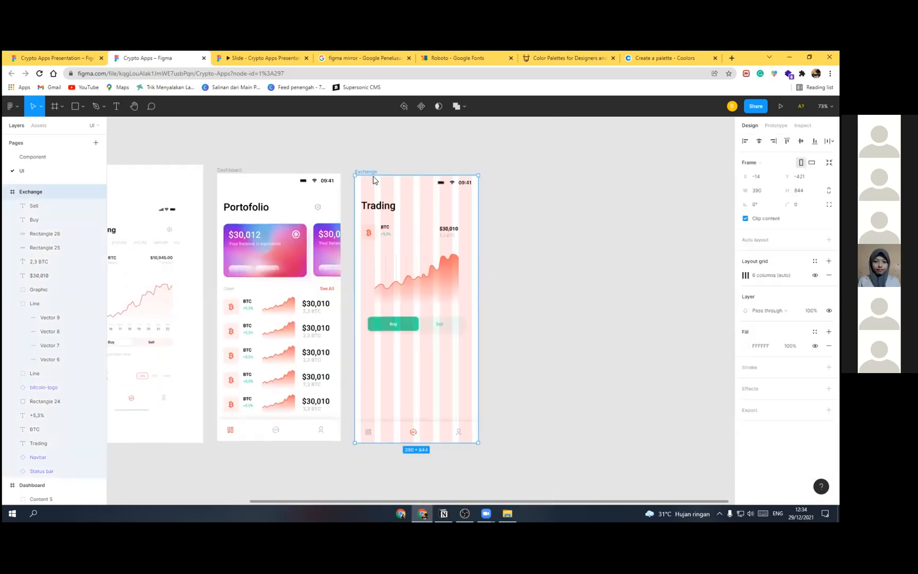
pyautogui.click(815, 275)
pyautogui.click(564, 279)
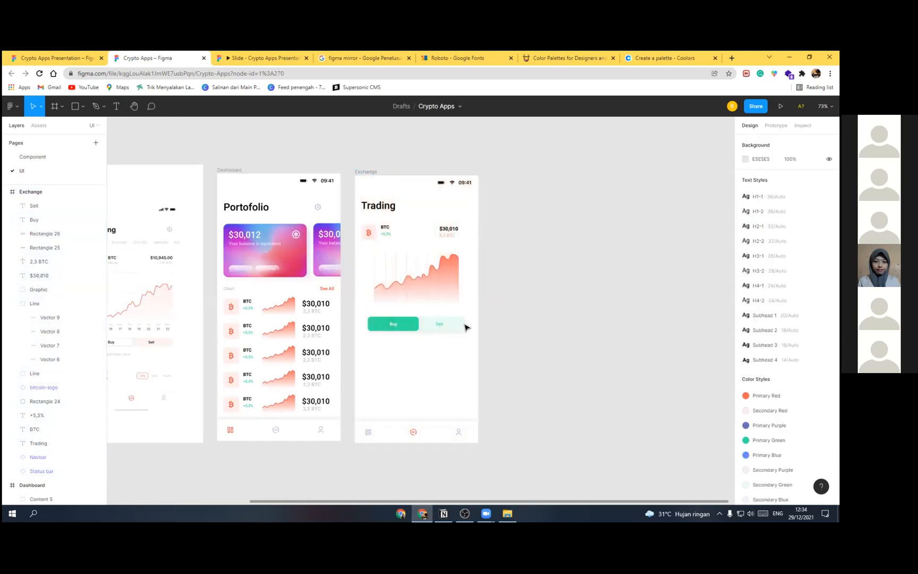
# Step: Compare the Exchange screen with the Dashboard screen and the reference designs
pyautogui.scroll(3, 440, 314)
pyautogui.scroll(-5, 509, 297)
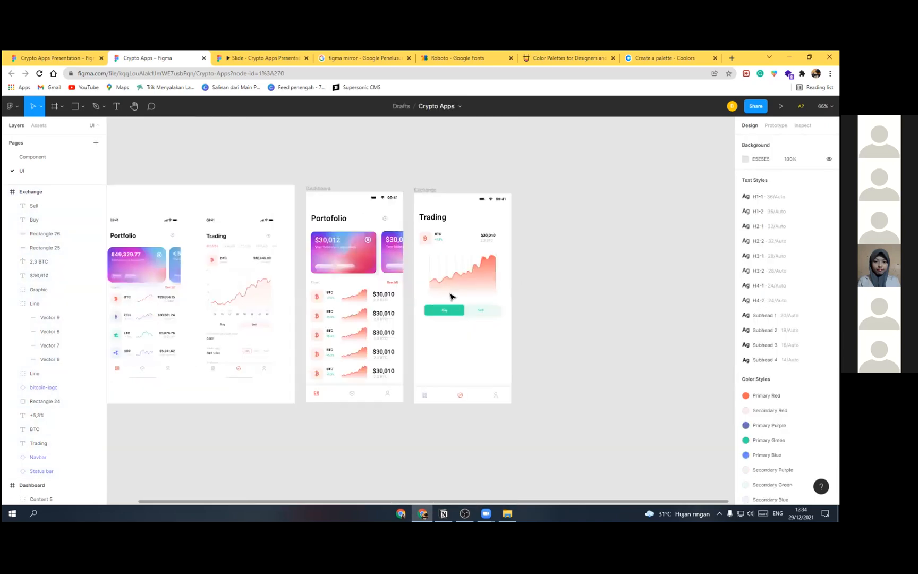
pyautogui.scroll(3, 455, 303)
pyautogui.scroll(-1, 455, 301)
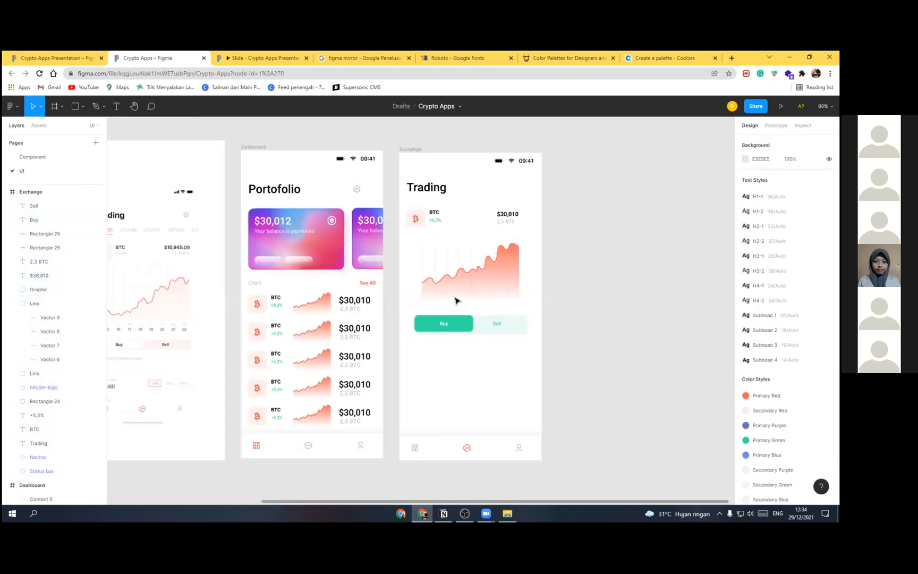
pyautogui.click(368, 308)
pyautogui.press('Escape')
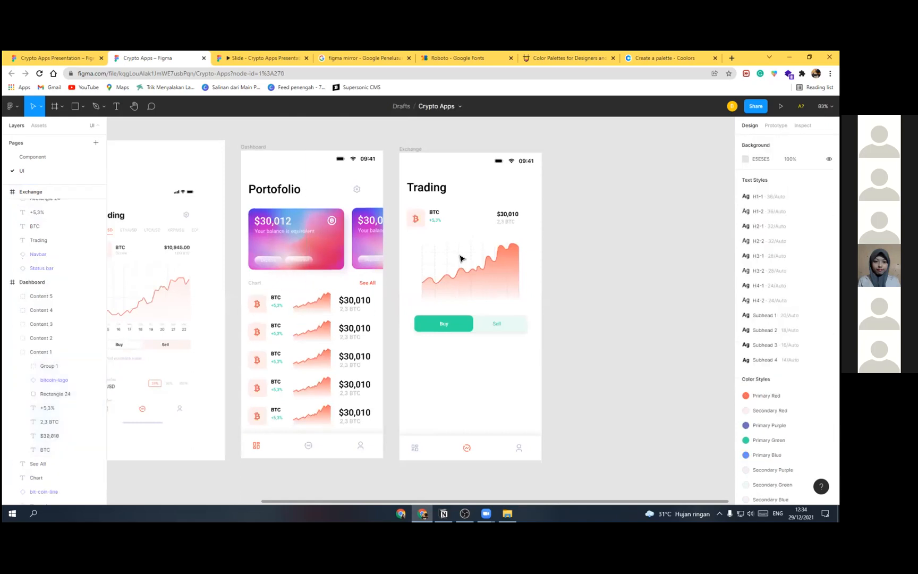
pyautogui.scroll(-2, 537, 338)
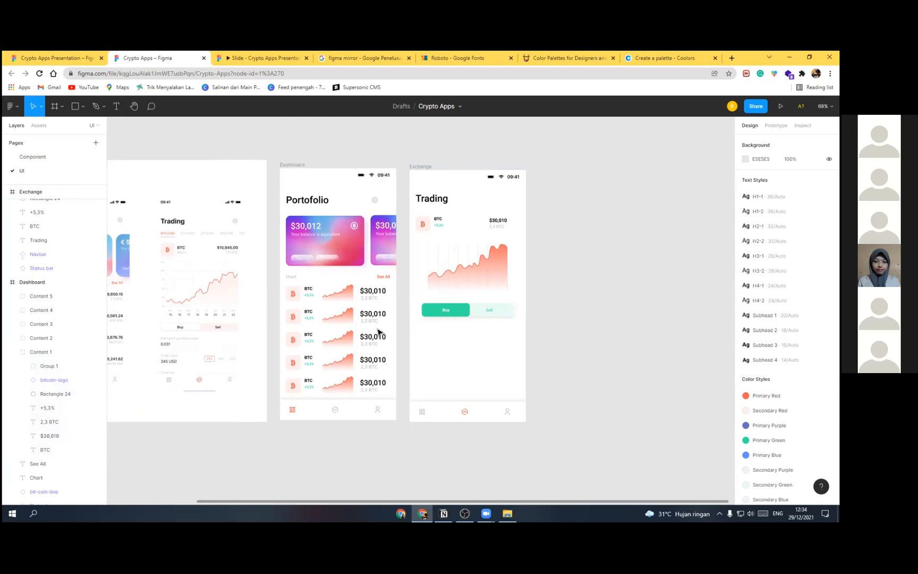
pyautogui.moveTo(353, 317); pyautogui.dragTo(463, 318)
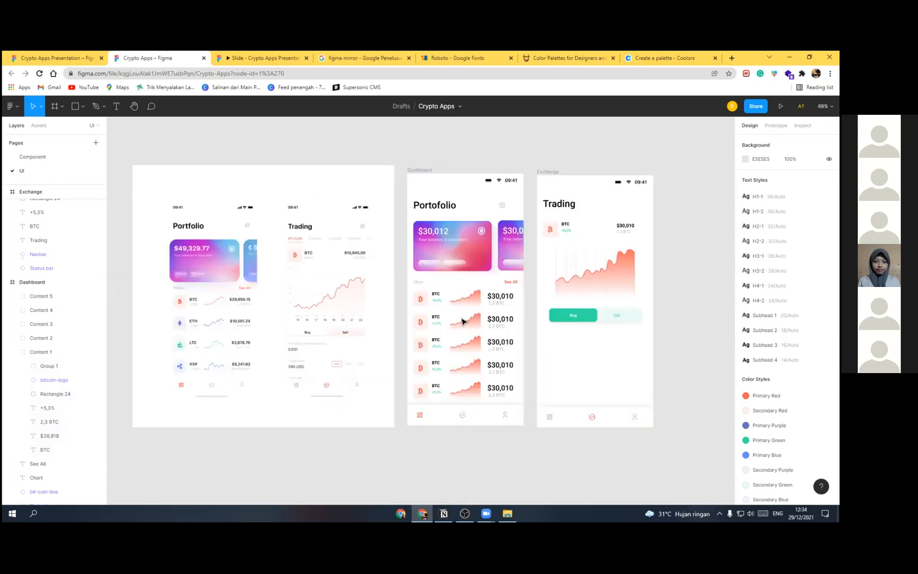
pyautogui.hscroll(2, 463, 320)
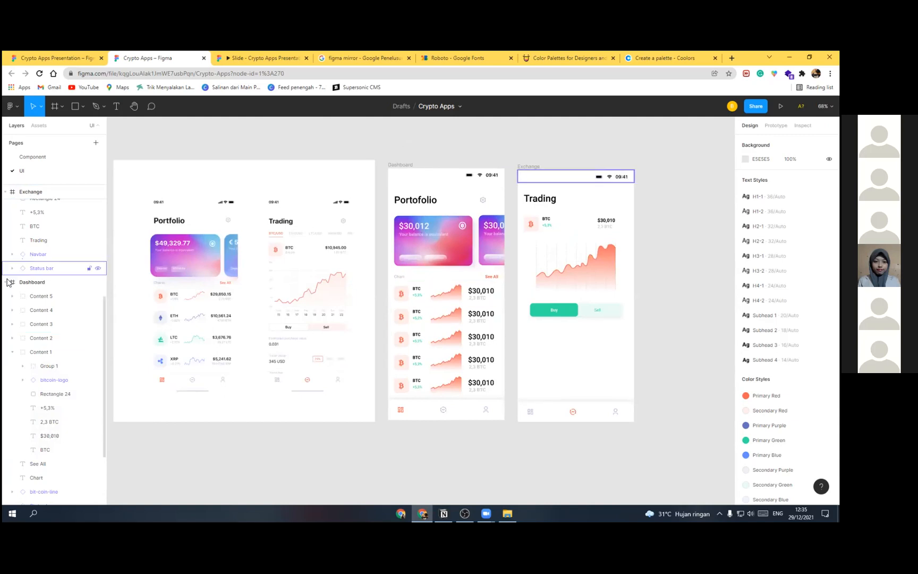
# Step: Collapse all expanded layers and move the Dashboard frame above Exchange in the layer order
pyautogui.scroll(4, 6, 208)
pyautogui.hotkey('alt', 'l')
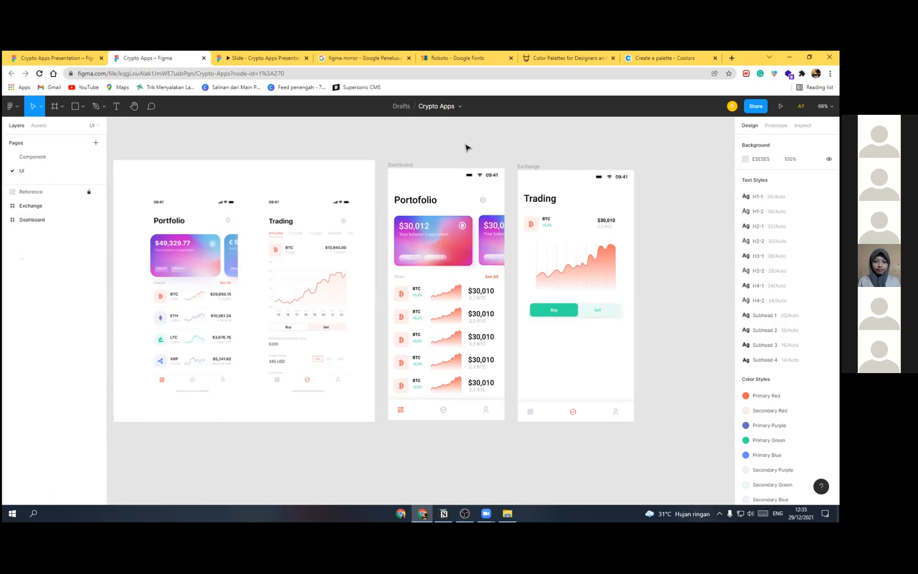
pyautogui.click(406, 164)
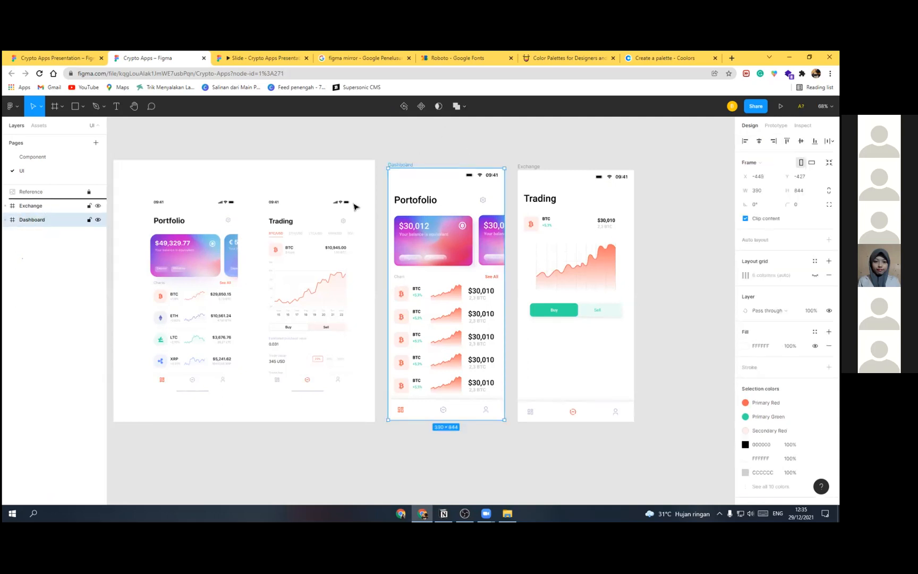
pyautogui.hotkey('ctrl', ']')
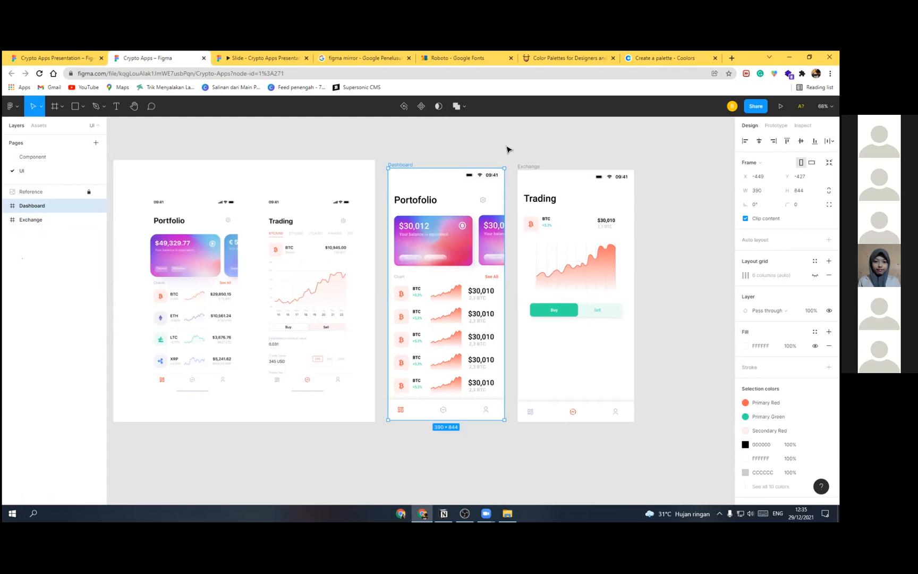
# Step: Create a prototype connection from the exchange icon in the Dashboard's navbar to the Exchange frame
pyautogui.hotkey('shift', 'e')
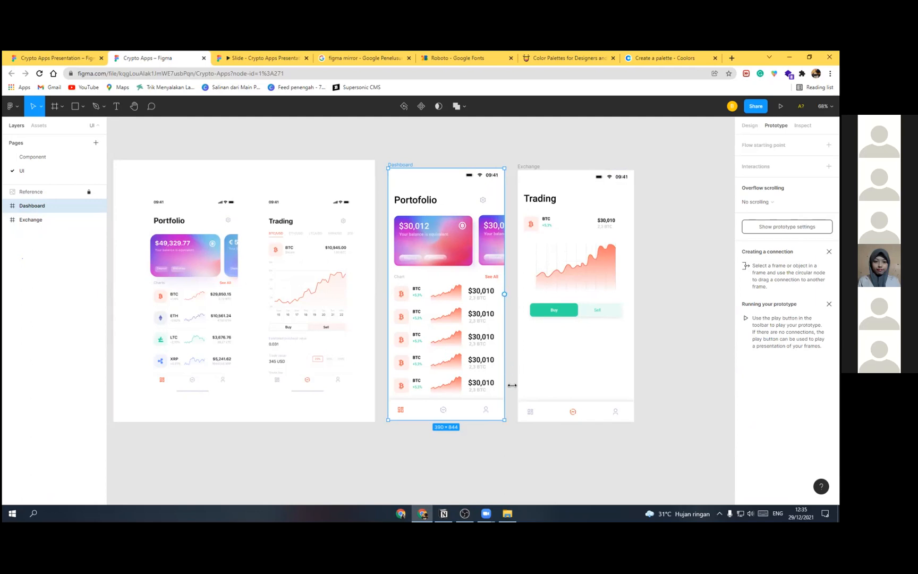
pyautogui.hscroll(3, 467, 382)
pyautogui.scroll(3, 392, 417)
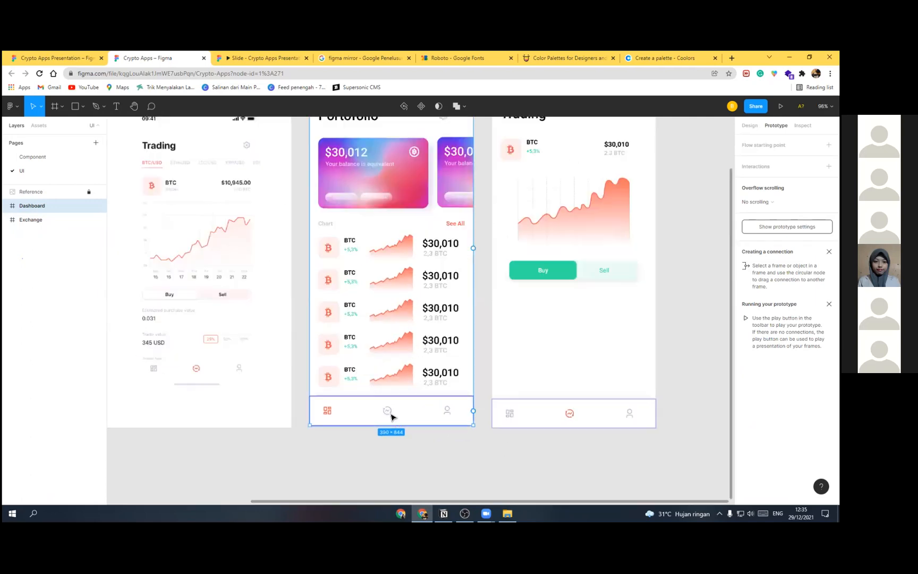
pyautogui.scroll(3, 386, 415)
pyautogui.doubleClick(393, 413)
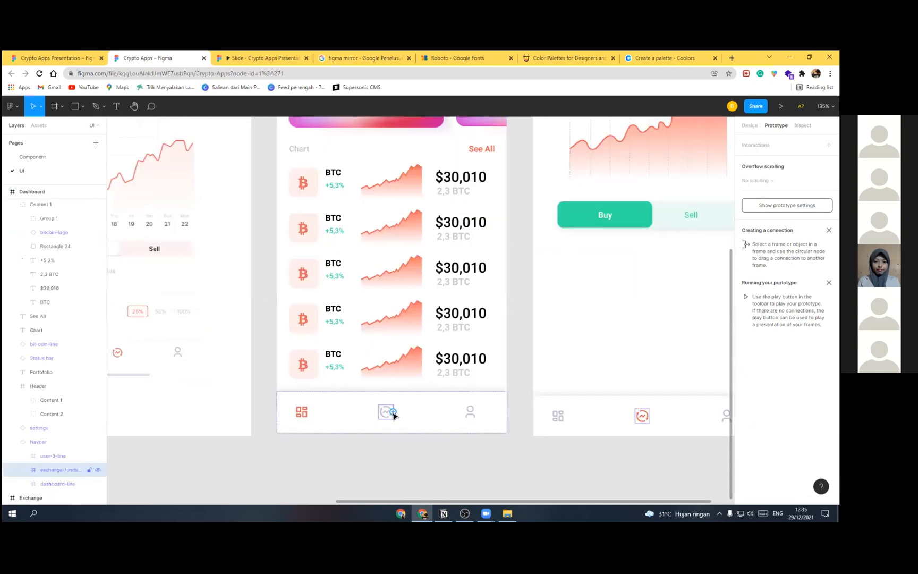
pyautogui.moveTo(395, 418); pyautogui.dragTo(627, 406)
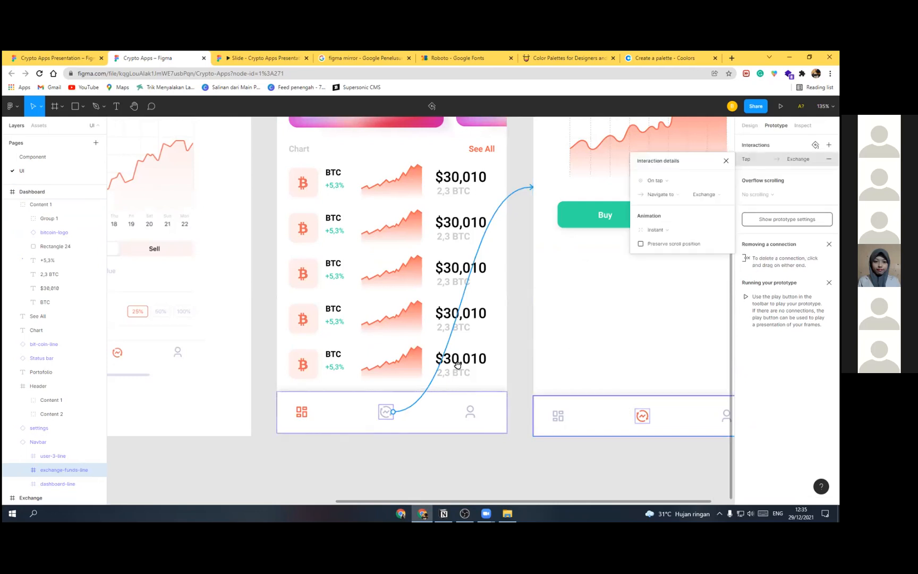
# Step: Review the trigger and animation options of the connection to Exchange, keeping On tap and Instant
pyautogui.hscroll(5, 506, 346)
pyautogui.scroll(2, 506, 346)
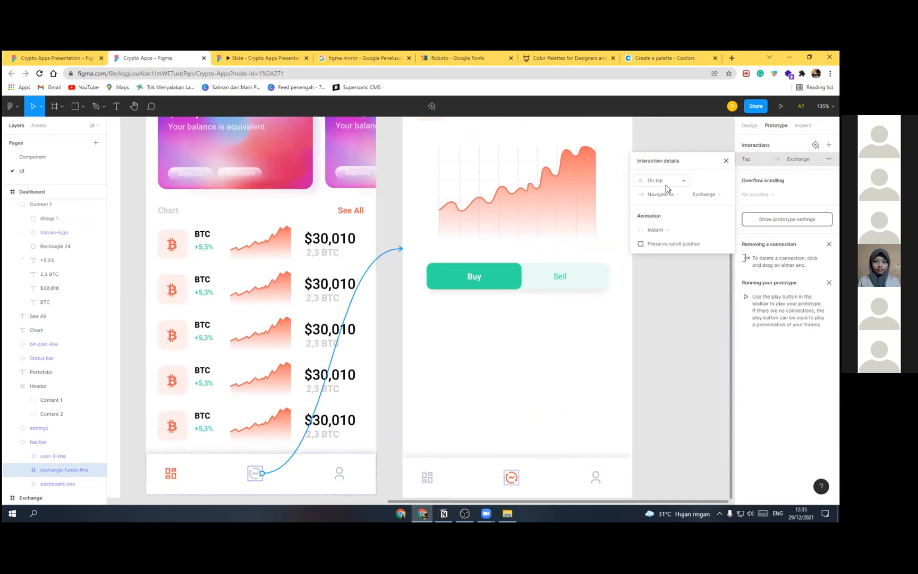
pyautogui.click(669, 181)
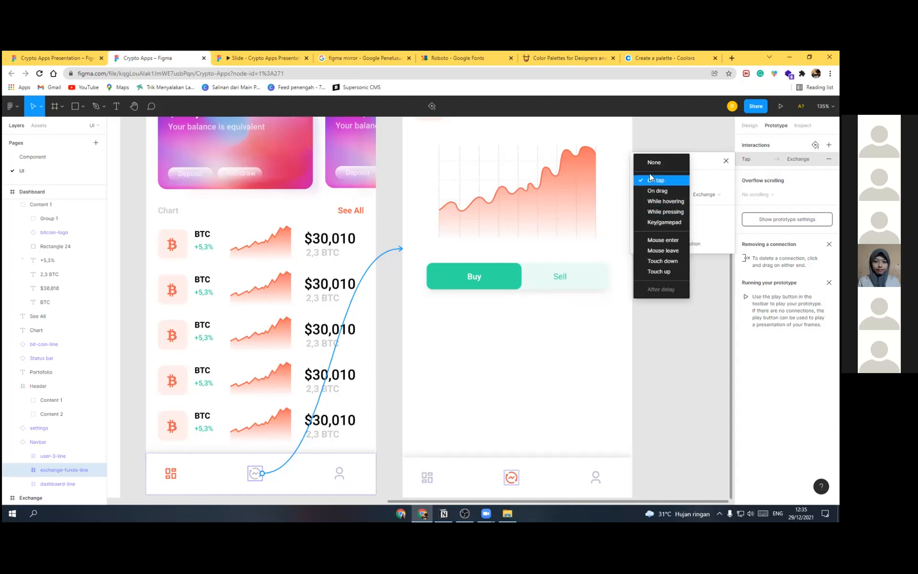
pyautogui.click(662, 182)
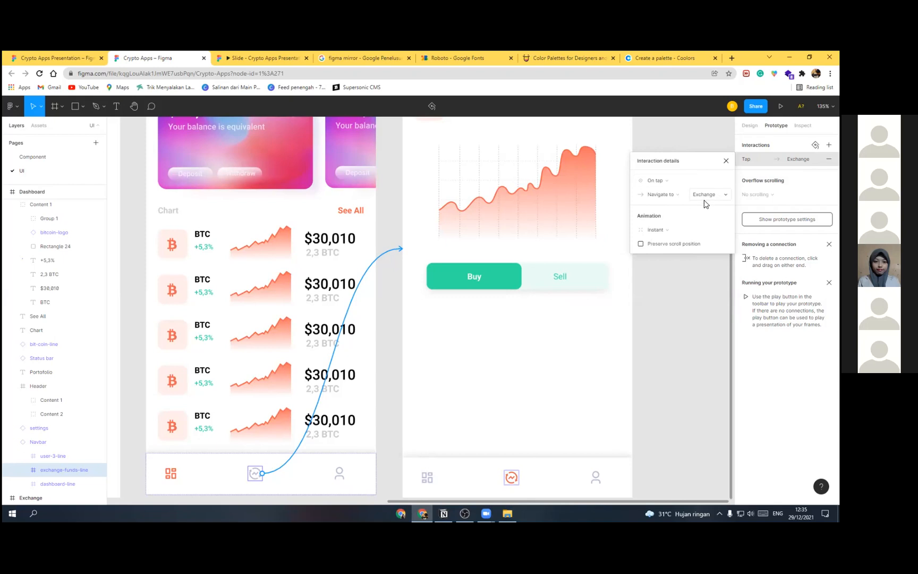
pyautogui.click(669, 229)
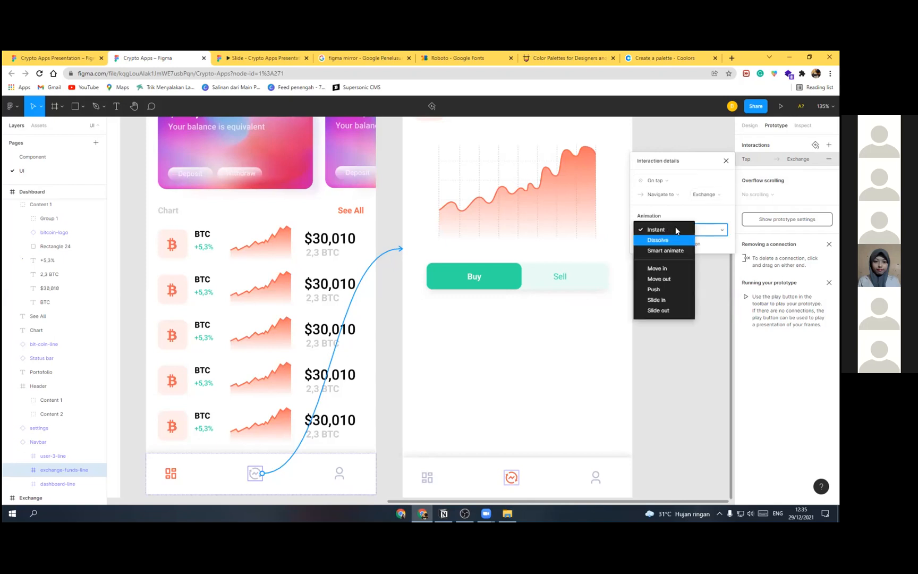
pyautogui.click(676, 230)
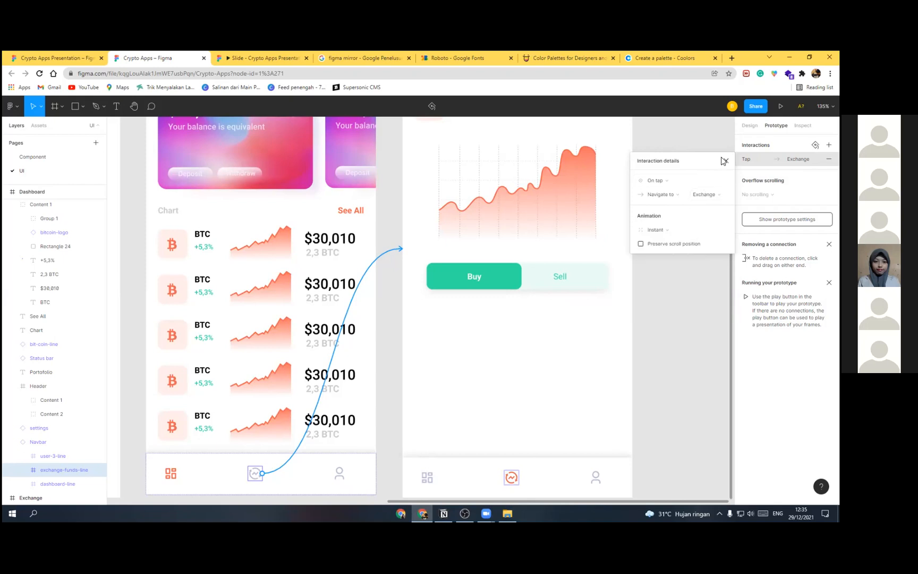
# Step: Create a prototype connection from the dashboard icon in the Exchange screen's navbar back to the Dashboard frame
pyautogui.scroll(-2, 491, 261)
pyautogui.scroll(-1, 457, 408)
pyautogui.click(455, 403)
pyautogui.moveTo(458, 402); pyautogui.dragTo(423, 297)
pyautogui.scroll(-2, 568, 301)
pyautogui.scroll(1, 555, 297)
pyautogui.press('Escape')
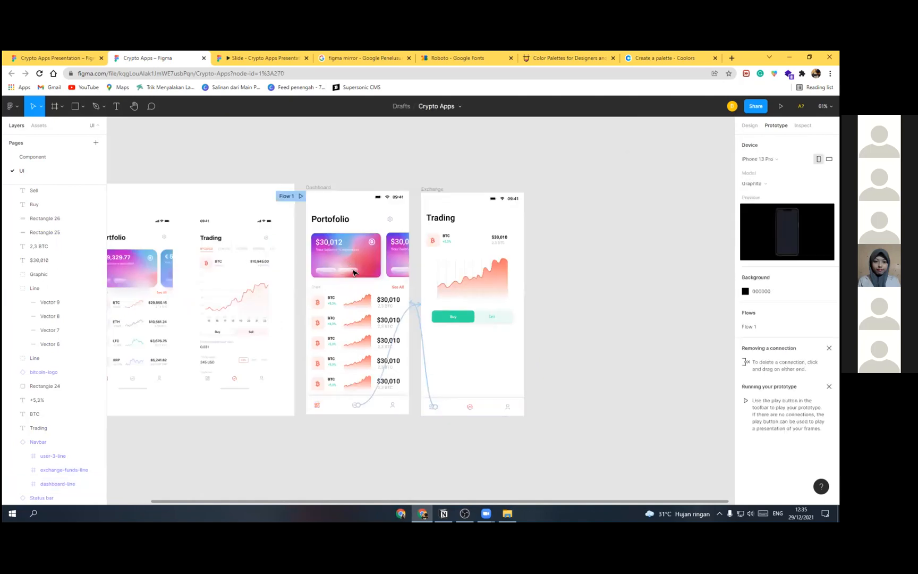
# Step: Resize the Dashboard's Header frame around the balance cards to span exactly the screen width, with a height of about 178
pyautogui.scroll(3, 372, 257)
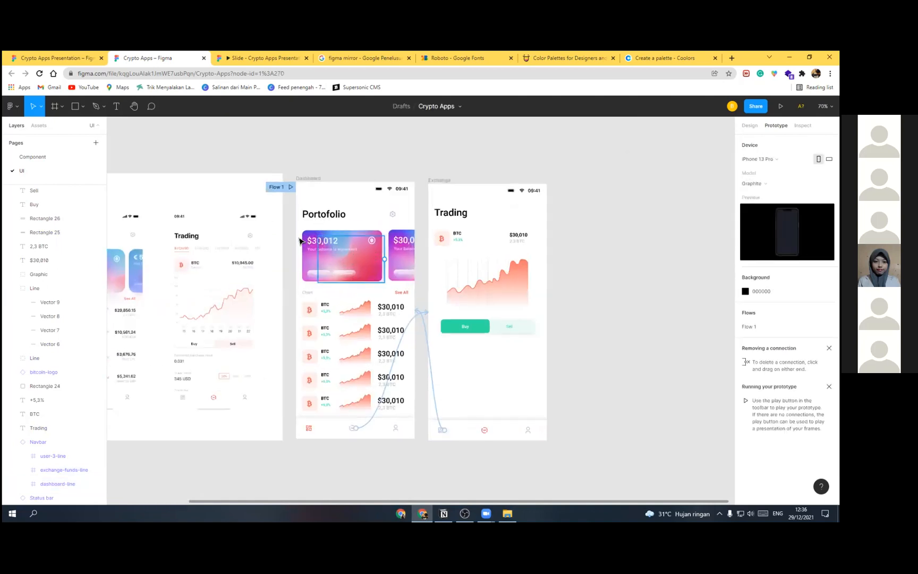
pyautogui.click(300, 241)
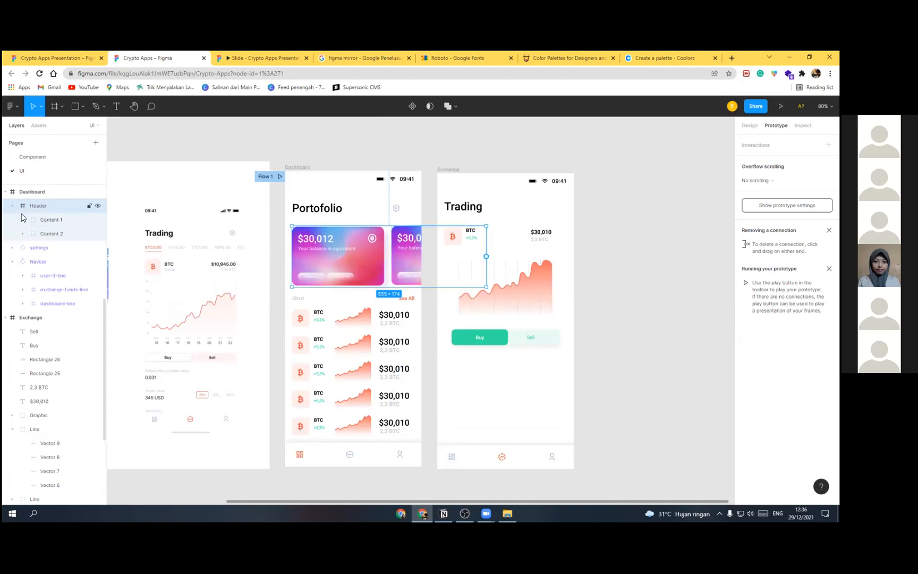
pyautogui.click(53, 220)
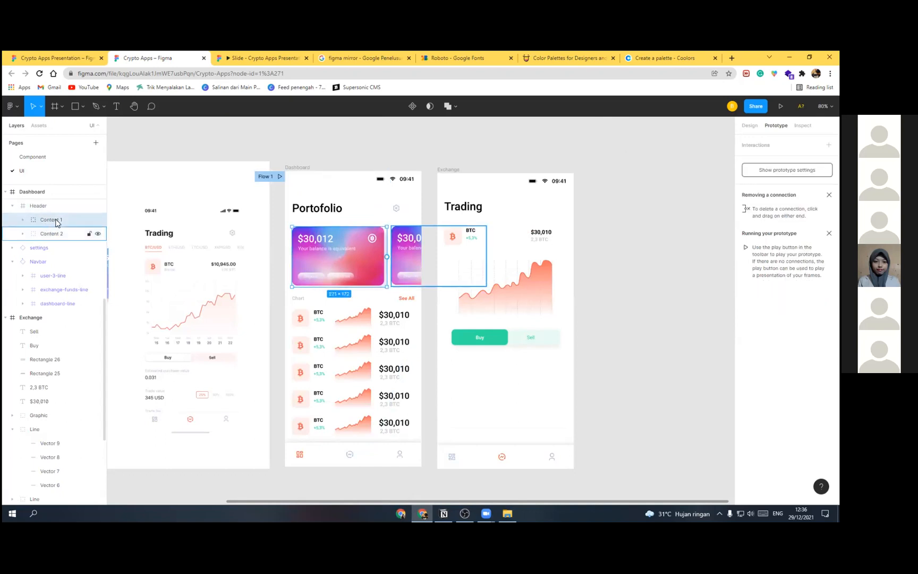
pyautogui.click(53, 233)
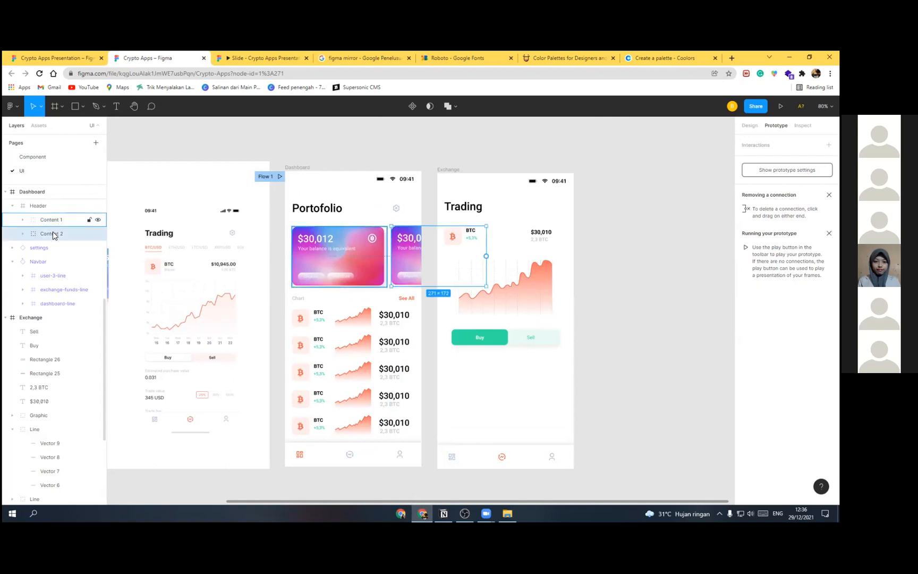
pyautogui.click(40, 207)
pyautogui.scroll(5, 244, 264)
pyautogui.moveTo(246, 265); pyautogui.dragTo(235, 265)
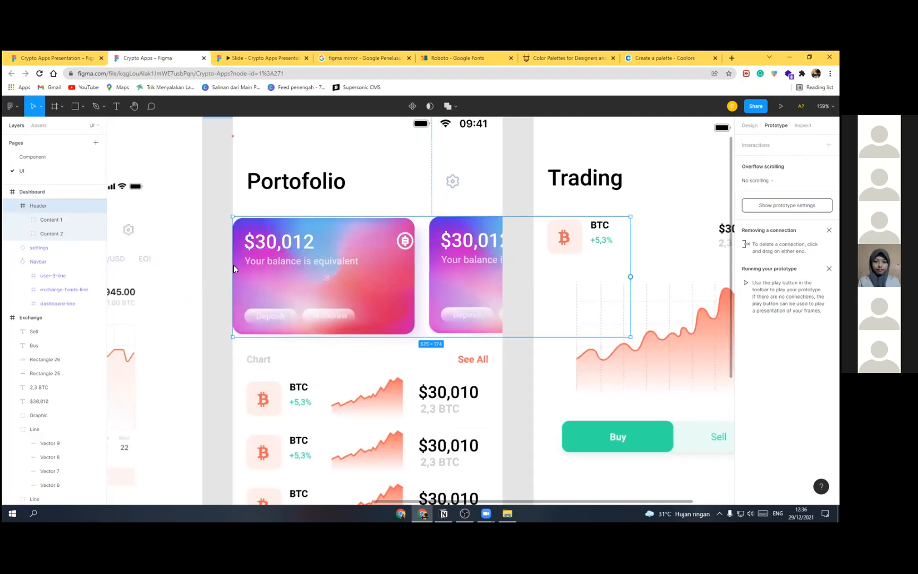
pyautogui.moveTo(632, 261); pyautogui.dragTo(502, 266)
pyautogui.moveTo(420, 216); pyautogui.dragTo(420, 213)
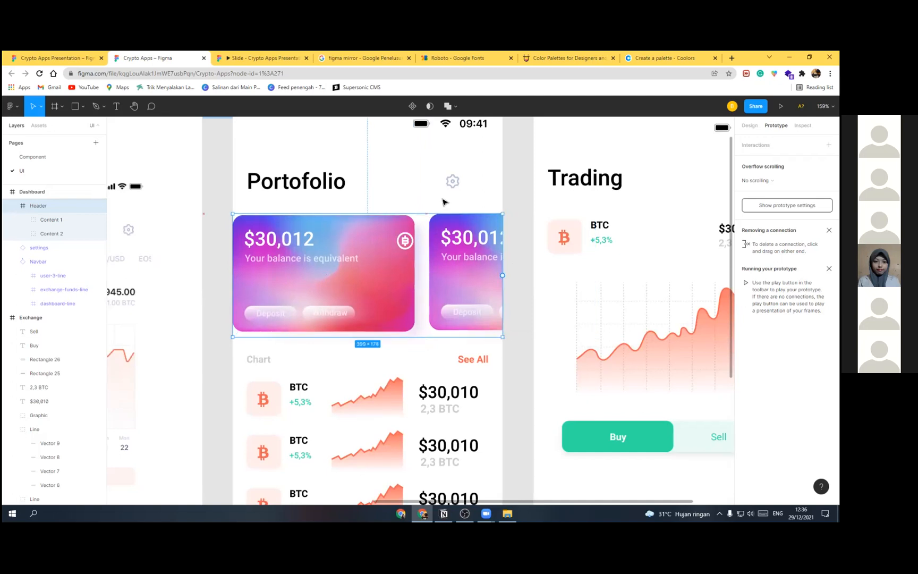
# Step: Preview the prototype from the Dashboard and test switching between Dashboard and Exchange with the navbar icons
pyautogui.scroll(-5, 444, 202)
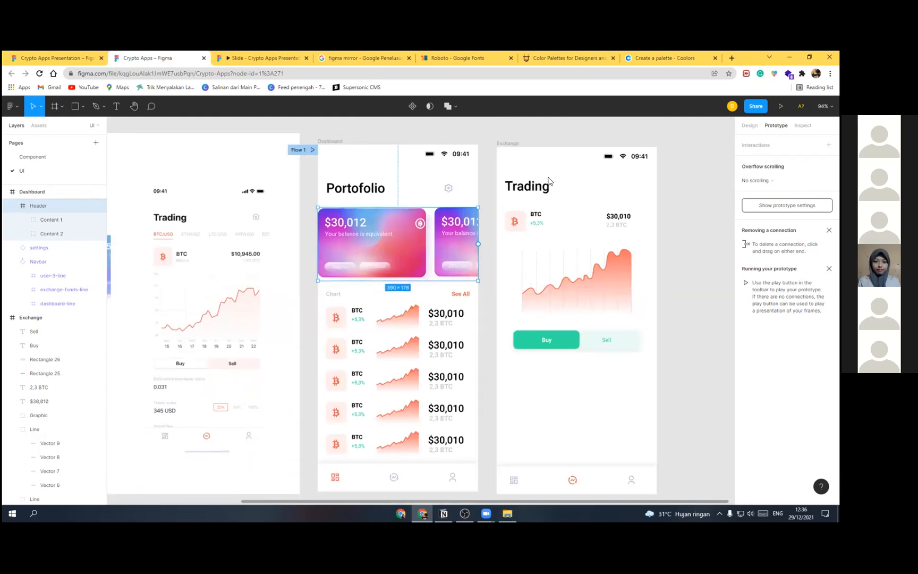
pyautogui.hotkey('ctrl', 'alt', 'Return')
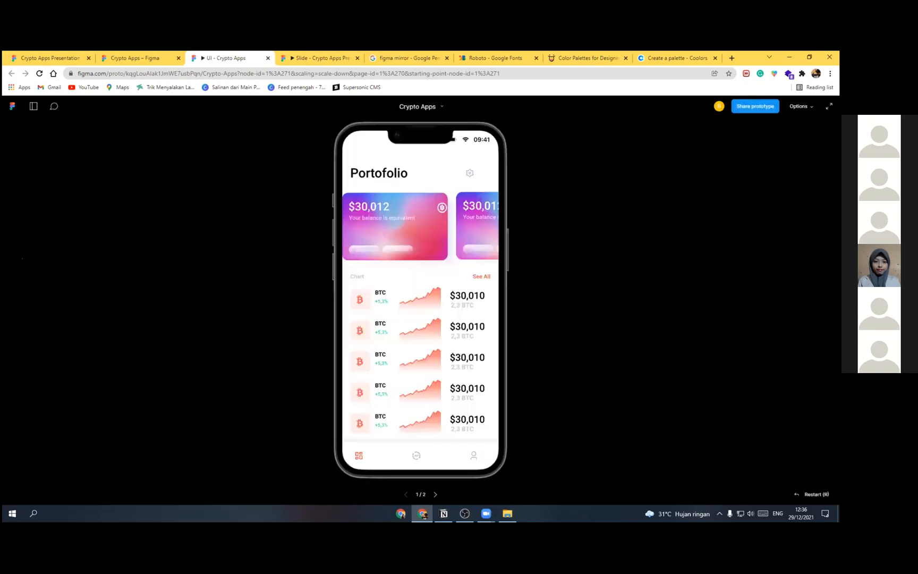
pyautogui.click(416, 455)
pyautogui.click(361, 456)
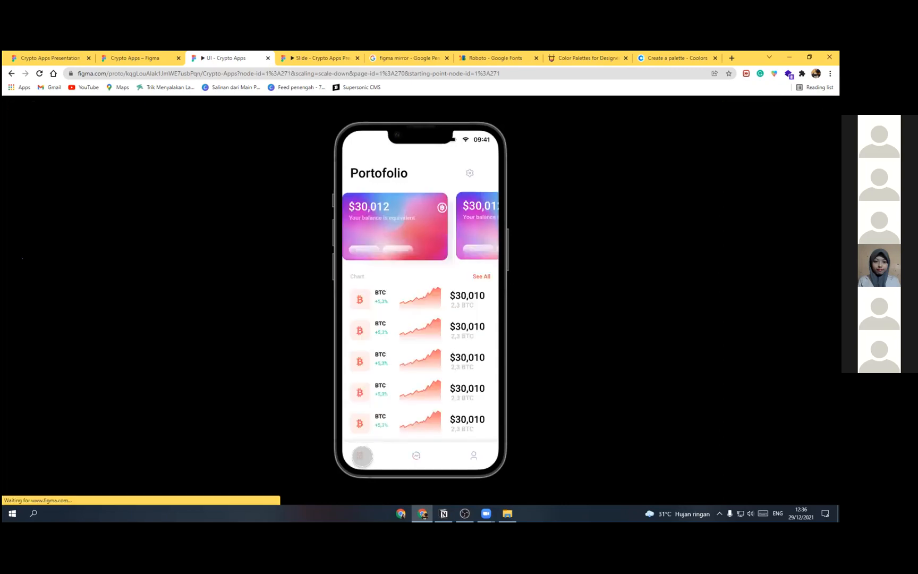
pyautogui.click(415, 455)
pyautogui.click(361, 456)
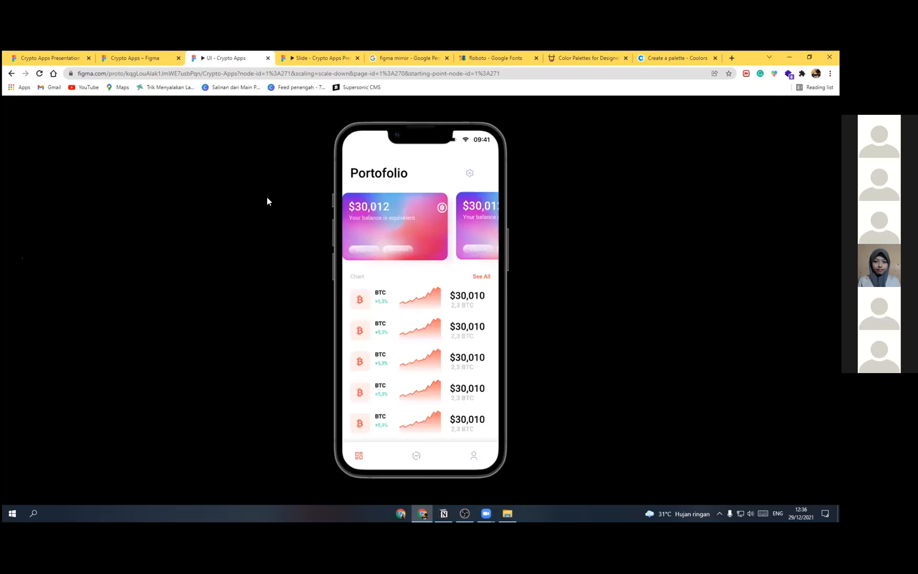
# Step: Set the overflow scrolling of the Dashboard's Header frame to Horizontal scrolling
pyautogui.hotkey('ctrl', 'shift', 'Tab')
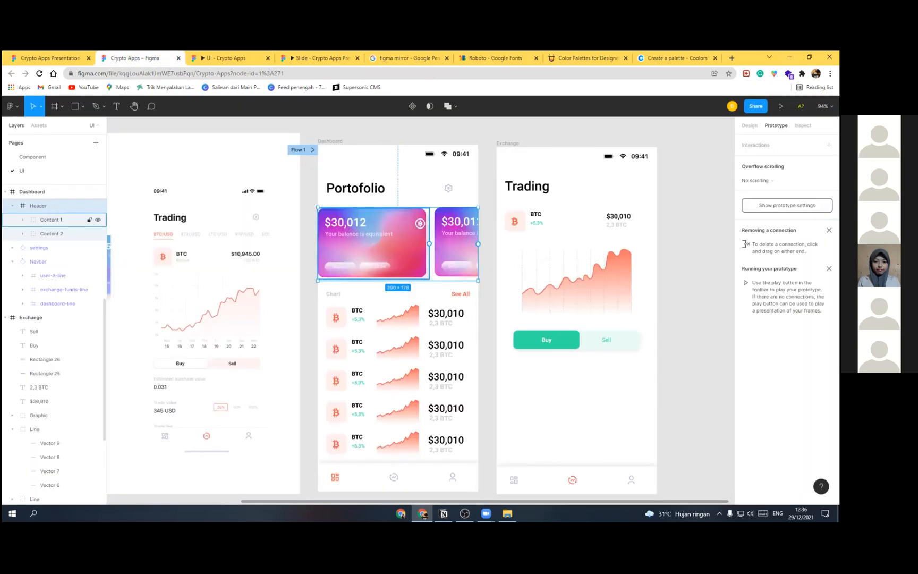
pyautogui.click(758, 181)
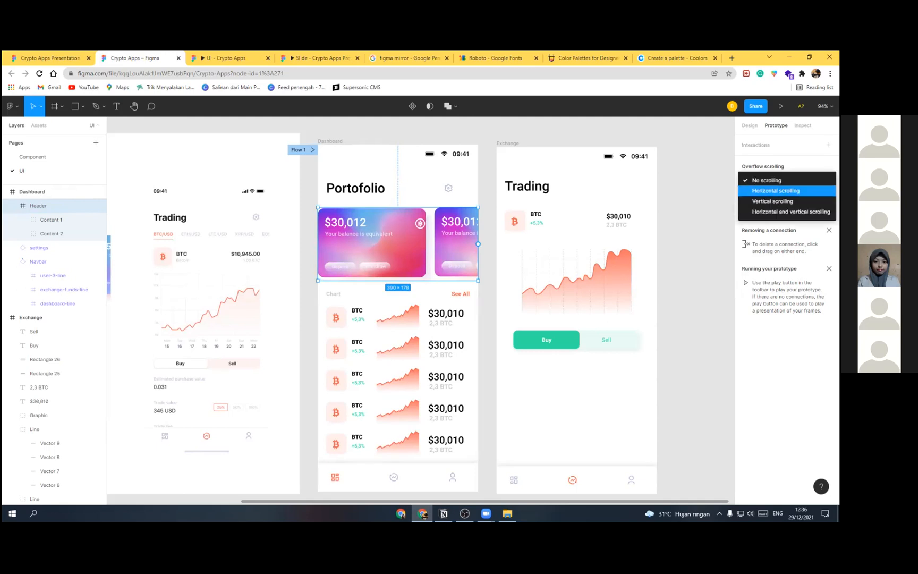
pyautogui.click(770, 191)
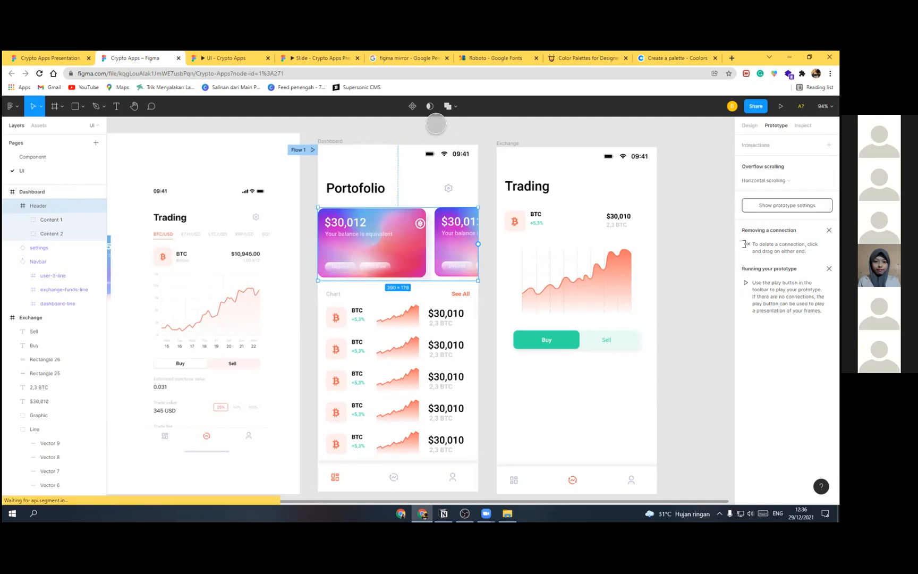
# Step: Test swiping the balance cards sideways in both directions in the prototype preview
pyautogui.click(228, 58)
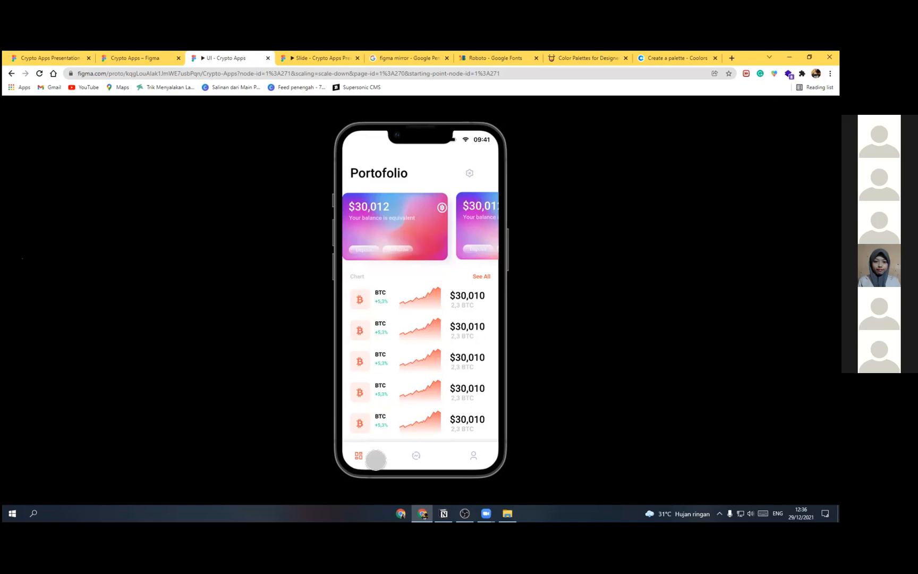
pyautogui.moveTo(407, 238); pyautogui.dragTo(343, 238)
pyautogui.moveTo(455, 239); pyautogui.dragTo(510, 239)
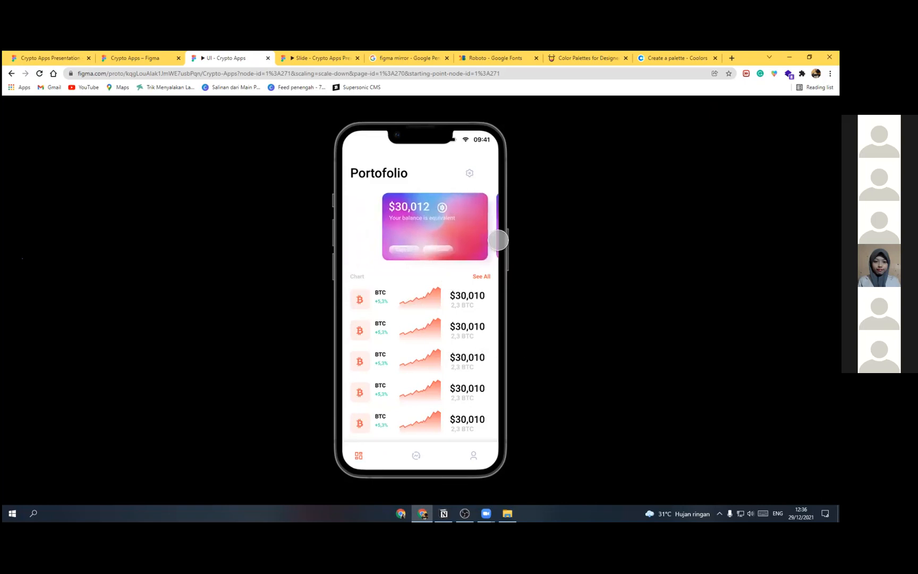
pyautogui.moveTo(395, 228); pyautogui.dragTo(350, 206)
# Step: Shift the bitcoin icon slightly inward from the first balance card's edge and nest its layer inside the Content 1 group
pyautogui.click(144, 55)
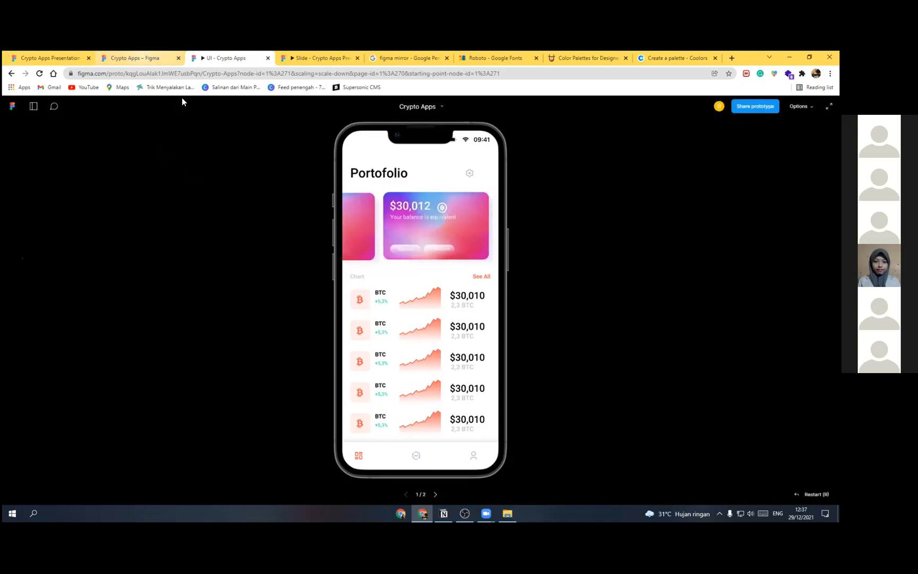
pyautogui.click(421, 226)
pyautogui.scroll(5, 421, 227)
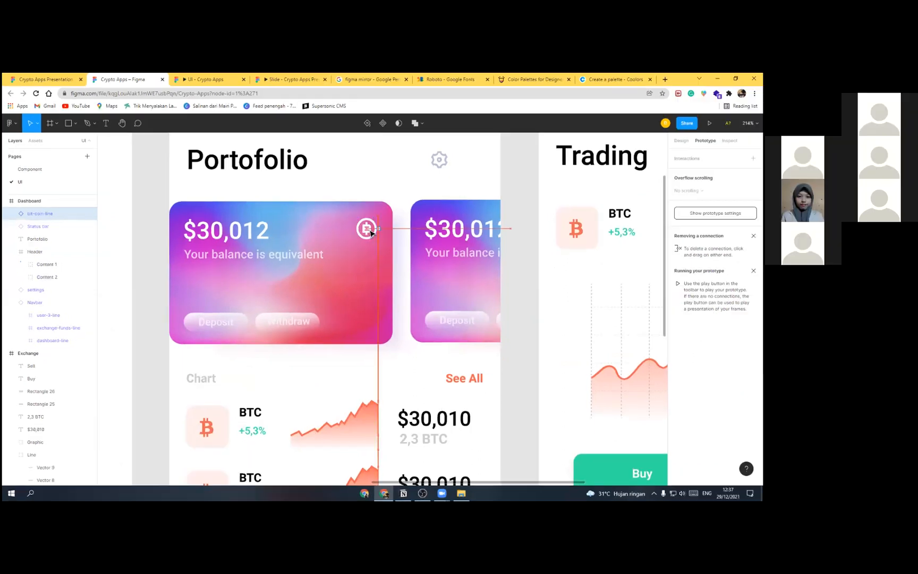
pyautogui.moveTo(420, 230); pyautogui.dragTo(373, 232)
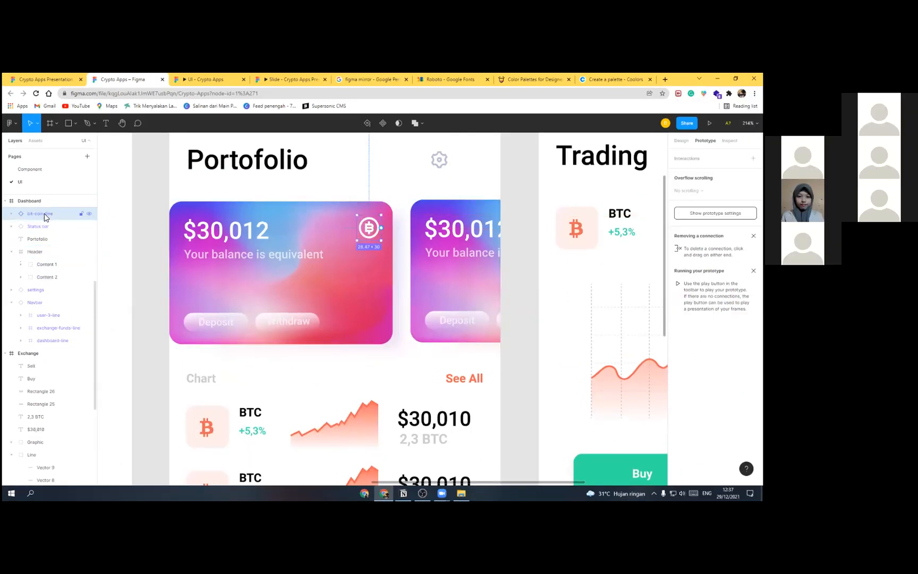
pyautogui.moveTo(51, 221); pyautogui.dragTo(33, 264)
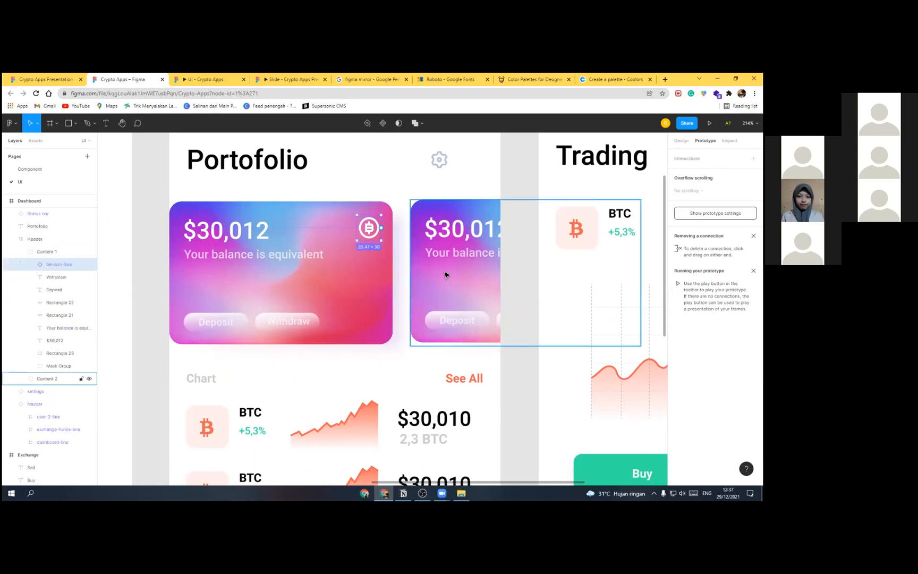
# Step: Expand the Content 2 group to examine its layers against Content 1, and reselect the bitcoin icon layer
pyautogui.click(47, 378)
pyautogui.click(22, 378)
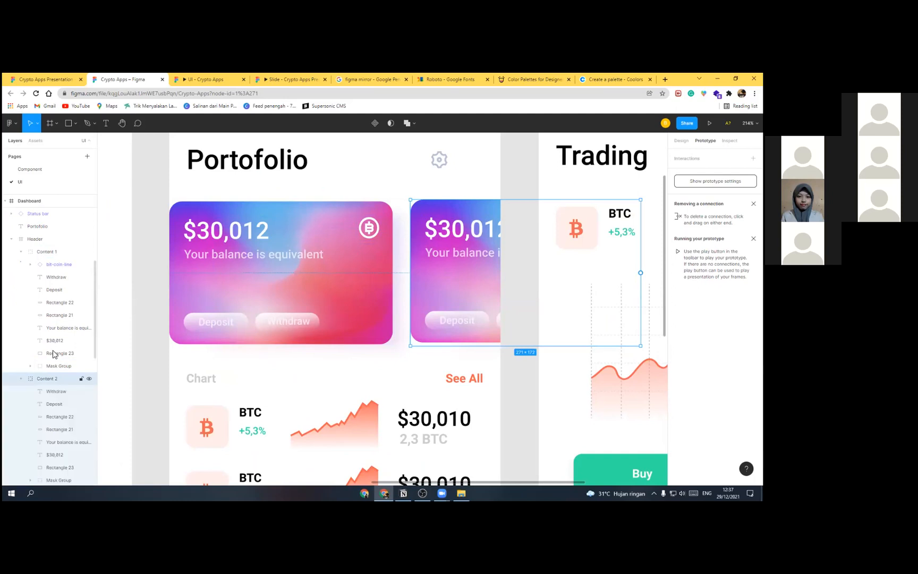
pyautogui.scroll(-5, 55, 347)
pyautogui.scroll(2, 56, 347)
pyautogui.scroll(3, 60, 280)
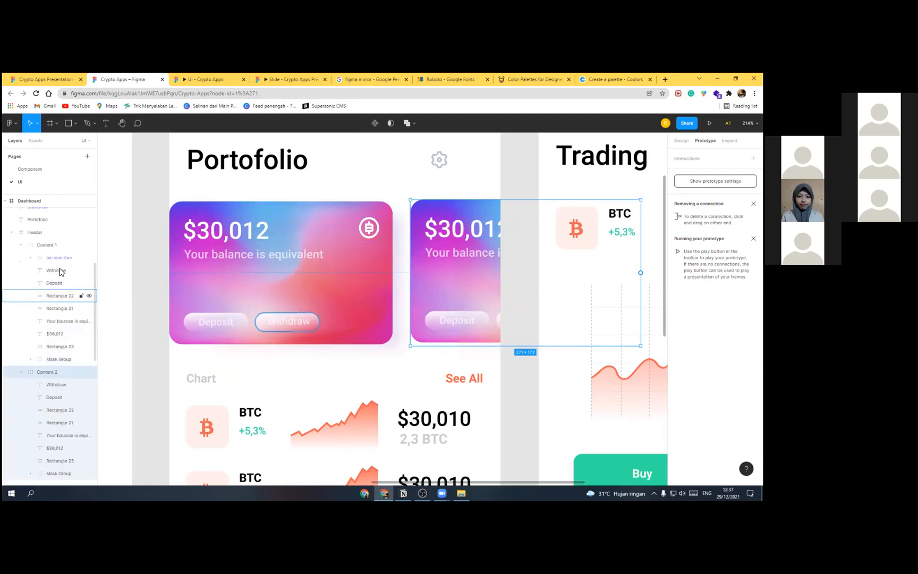
pyautogui.click(59, 265)
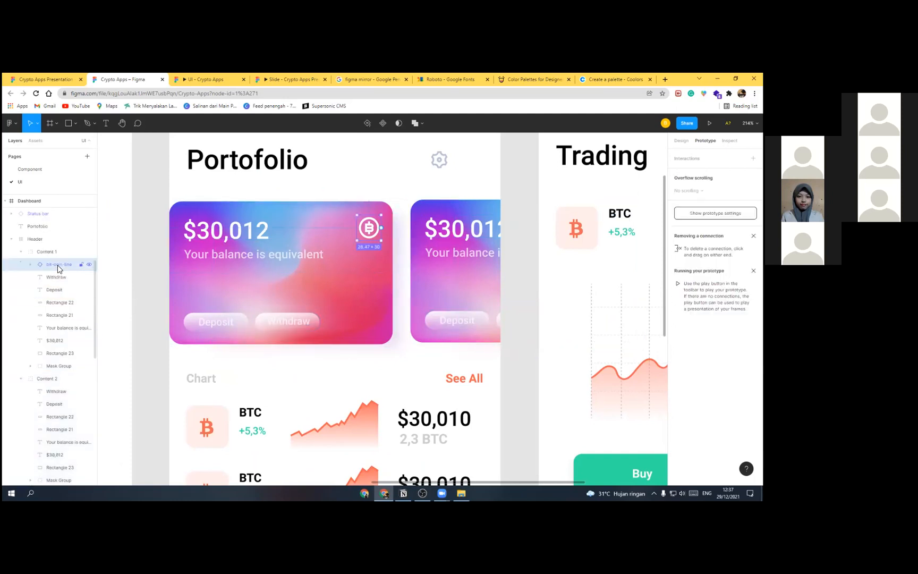
# Step: Retest the balance card swiping and the navbar's Exchange and Dashboard links in the prototype preview
pyautogui.click(207, 79)
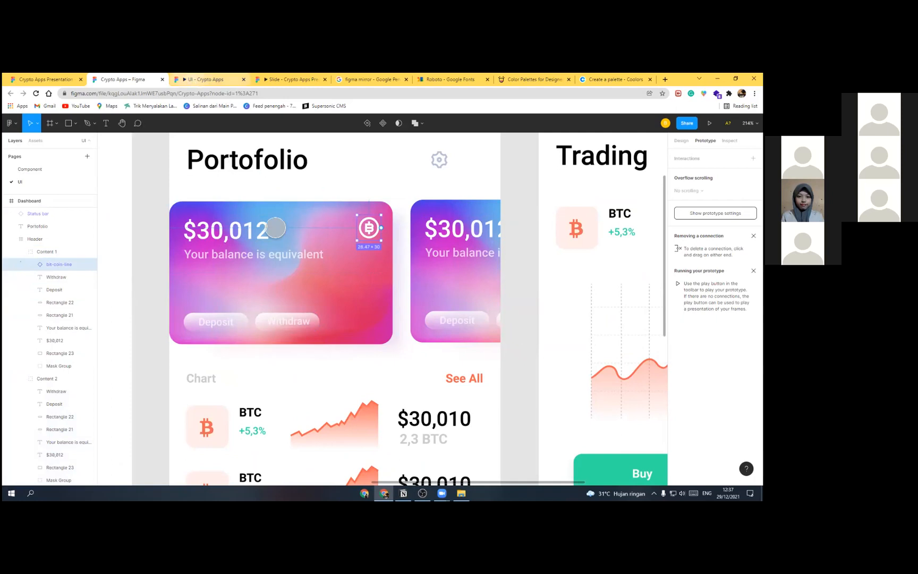
pyautogui.moveTo(340, 265); pyautogui.dragTo(426, 238)
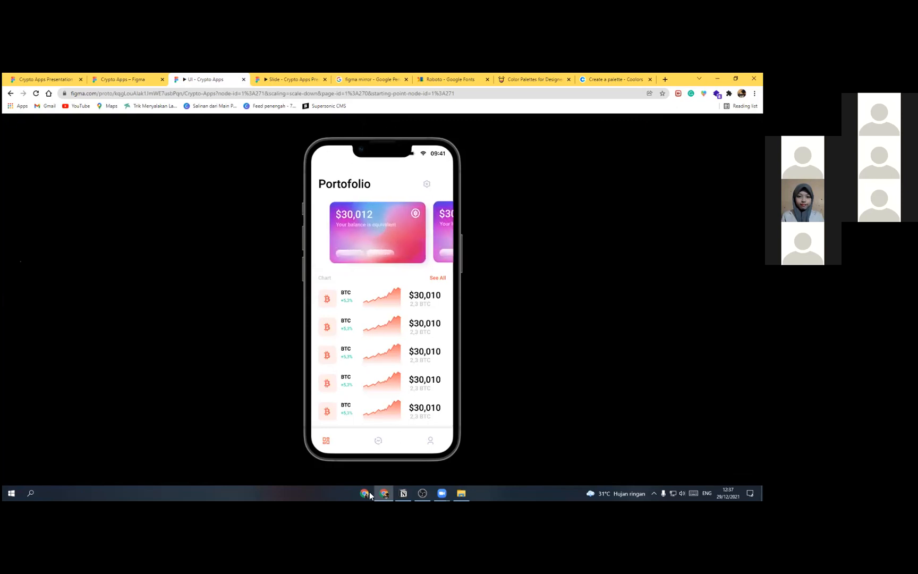
pyautogui.click(380, 446)
pyautogui.click(325, 440)
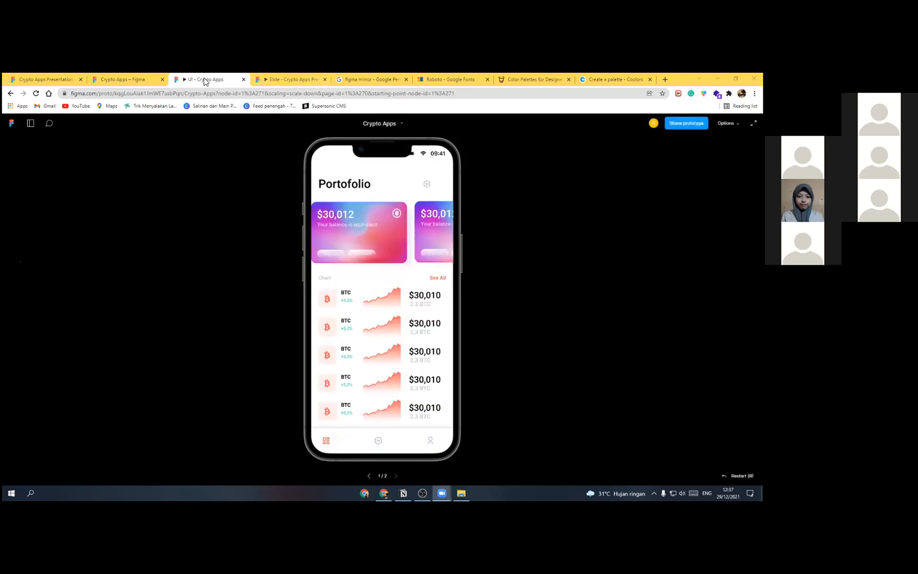
# Step: Collapse the Header, Dashboard and Exchange layers in the design file and select the Dashboard frame
pyautogui.click(158, 77)
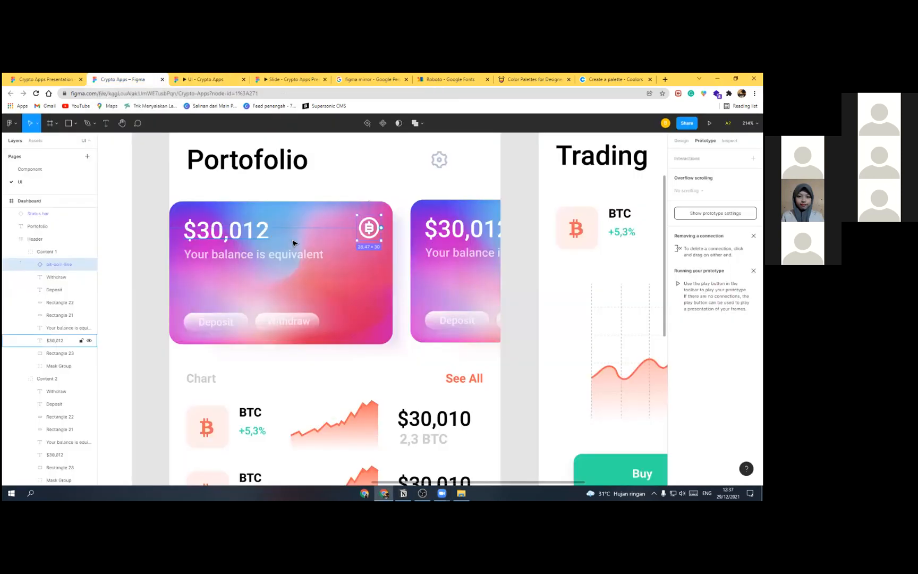
pyautogui.scroll(-5, 295, 243)
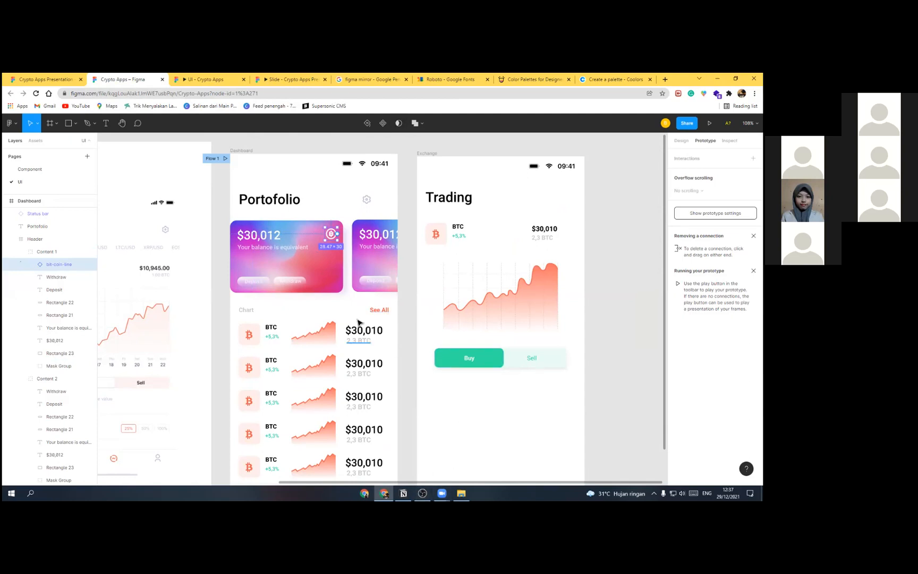
pyautogui.scroll(-2, 358, 323)
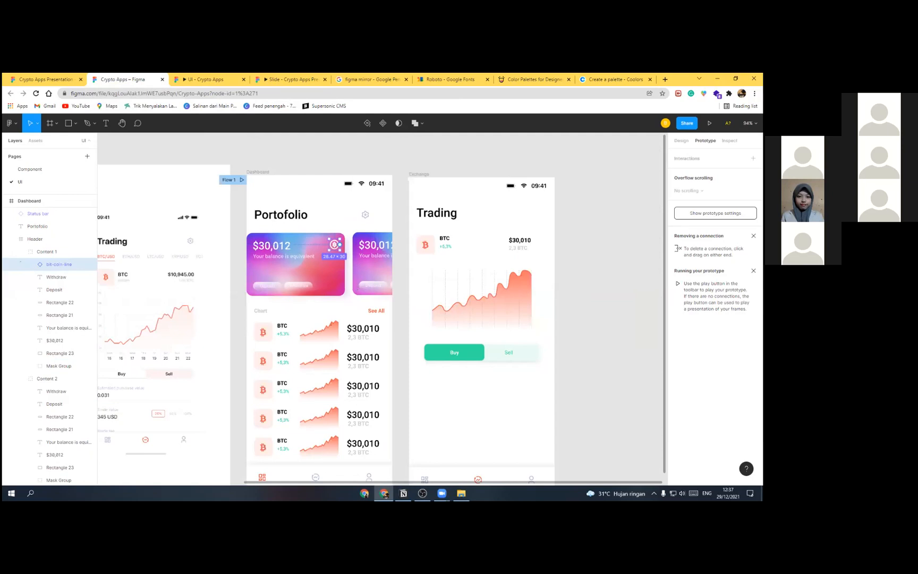
pyautogui.scroll(-3, 360, 332)
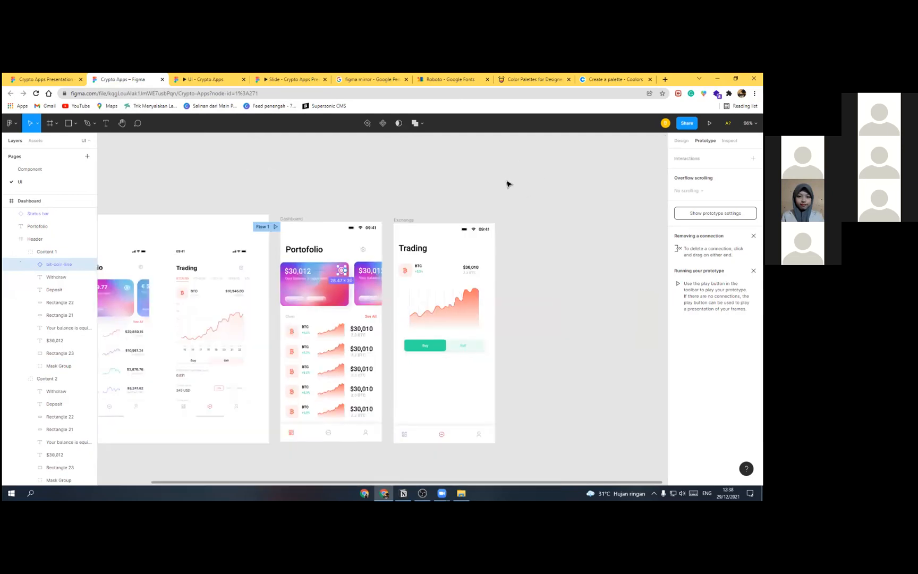
pyautogui.click(11, 239)
pyautogui.click(40, 239)
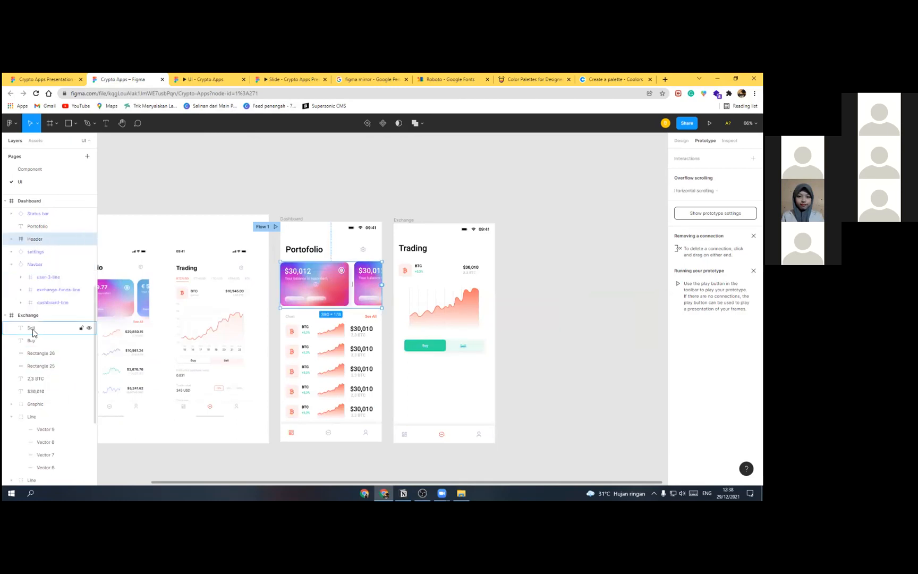
pyautogui.click(6, 200)
pyautogui.click(7, 214)
pyautogui.click(40, 214)
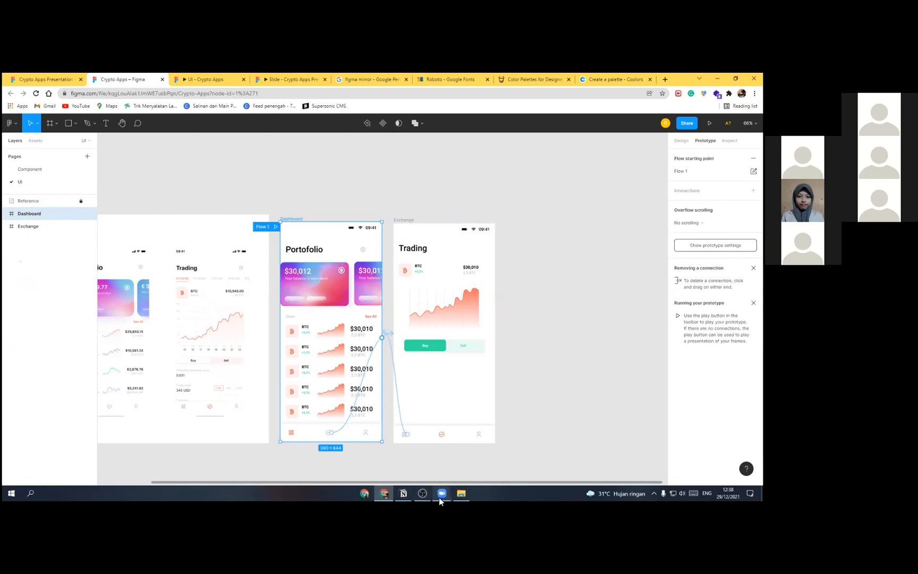
# Step: Switch to OBS Studio and bring up the Zoom Cloud Meetings window
pyautogui.moveTo(440, 500)
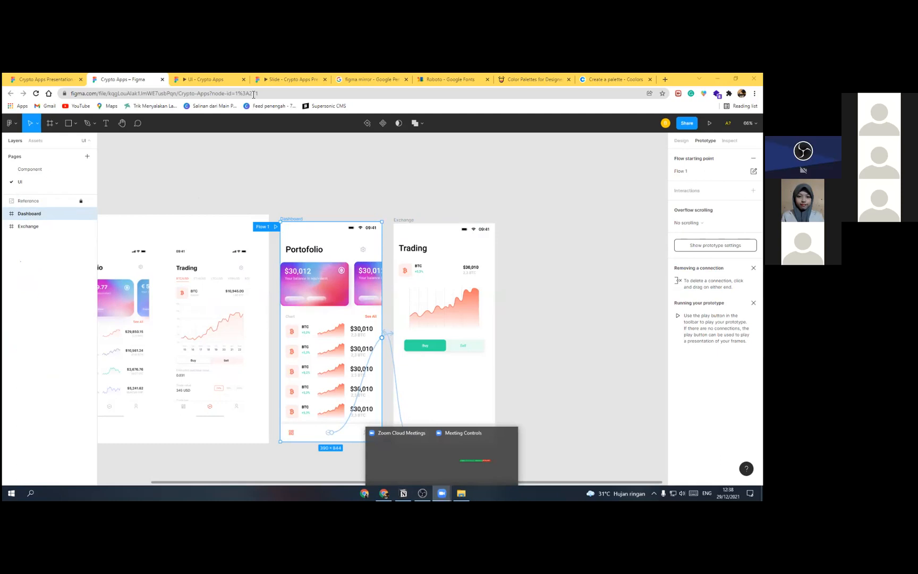
pyautogui.click(423, 493)
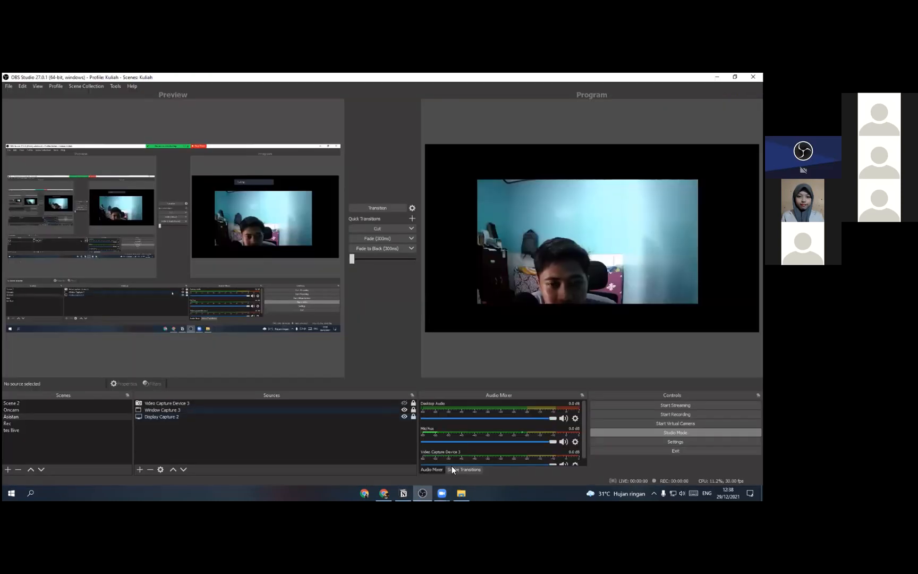
pyautogui.click(442, 494)
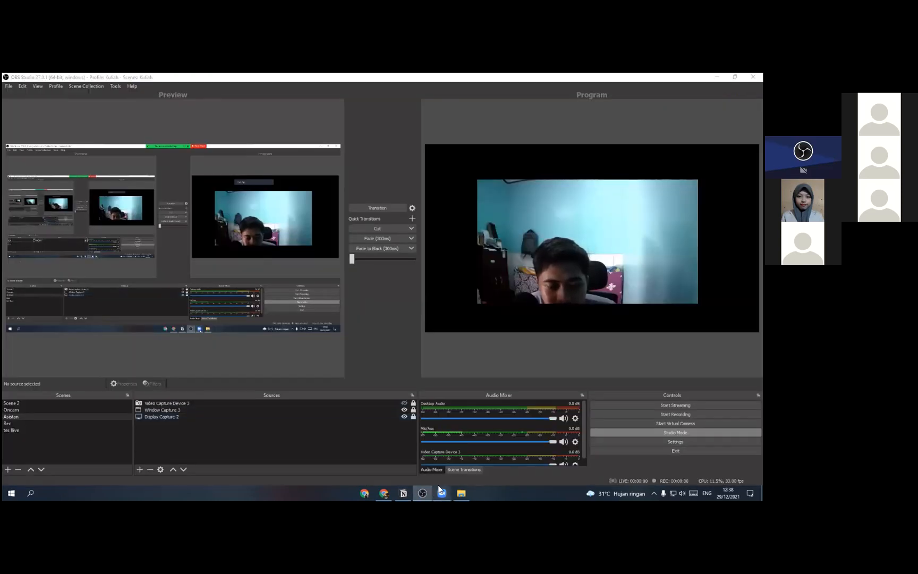
pyautogui.click(401, 464)
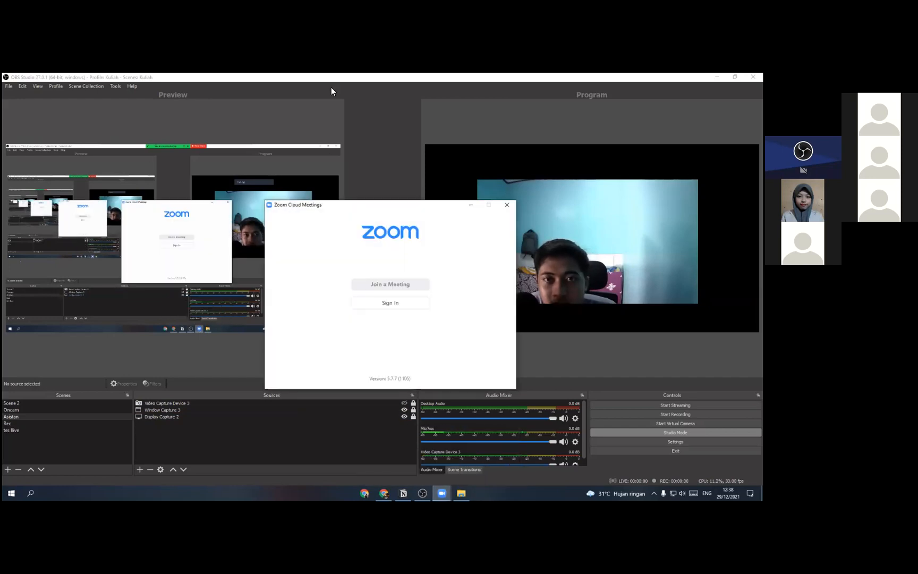